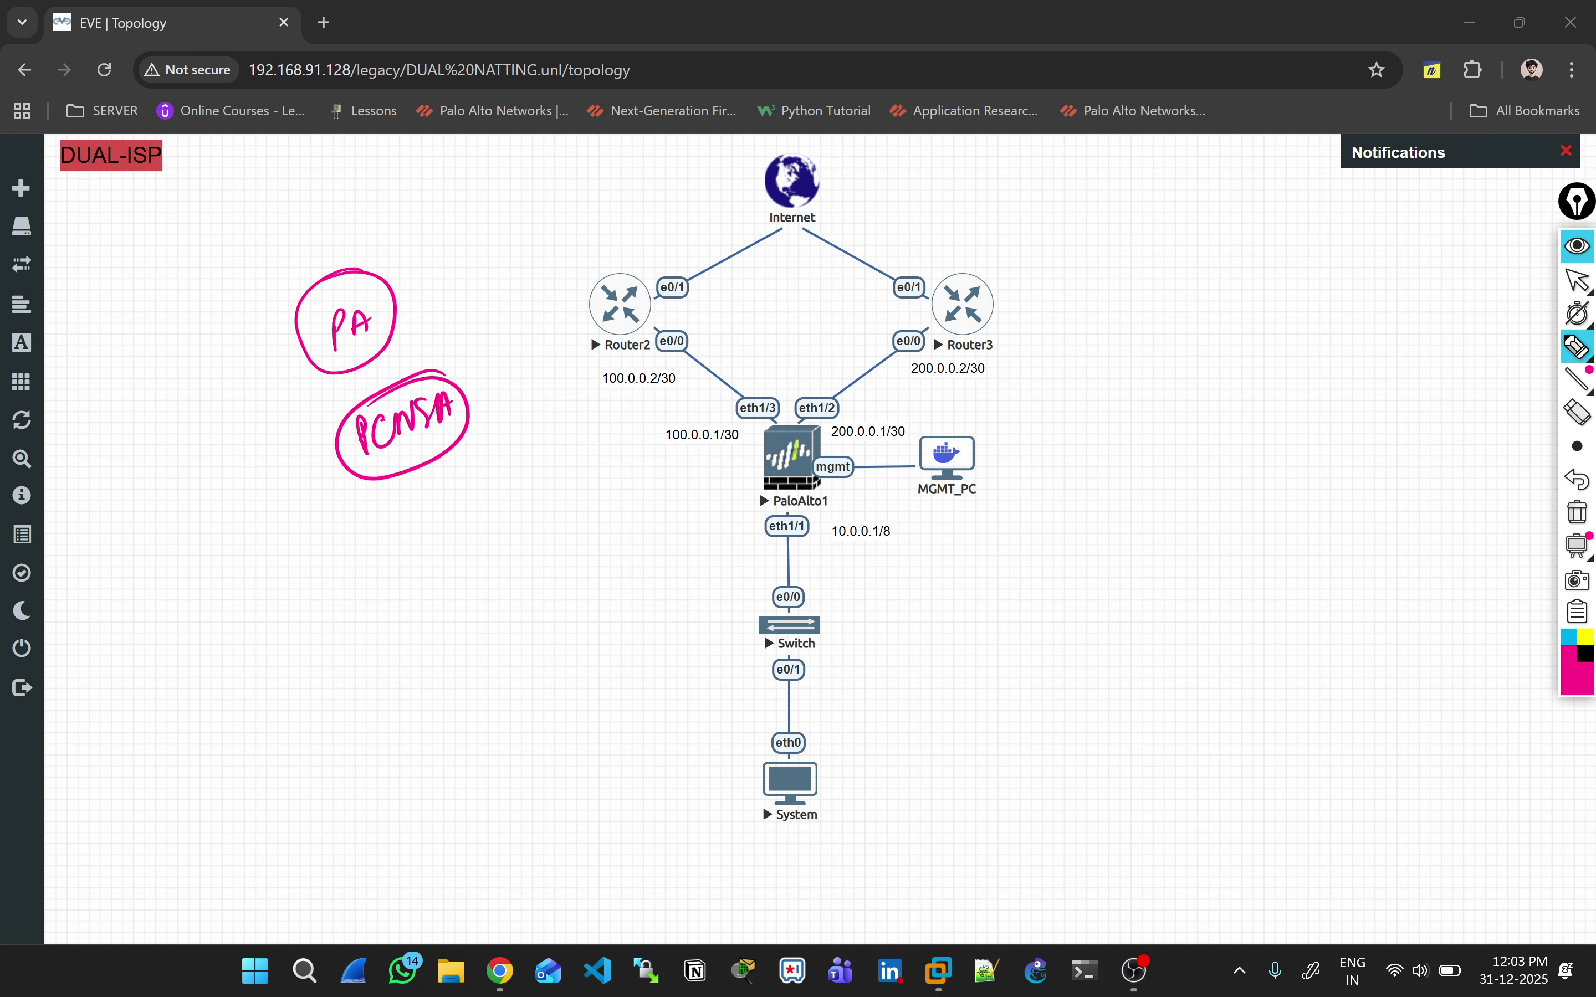
Step: Tick the DUAL-ISP lab title, handwrite 'DUAL NAT' on the canvas, then erase the ink
left_click_drag(170, 212, 202, 204)
mouse_move(187, 412)
left_mouse_down()
mouse_move(188, 439)
mouse_move(222, 404)
mouse_move(266, 399)
left_mouse_up()
left_click(253, 460)
mouse_move(254, 471)
left_mouse_down()
mouse_move(271, 444)
mouse_move(301, 451)
mouse_move(328, 420)
mouse_move(291, 382)
left_mouse_up()
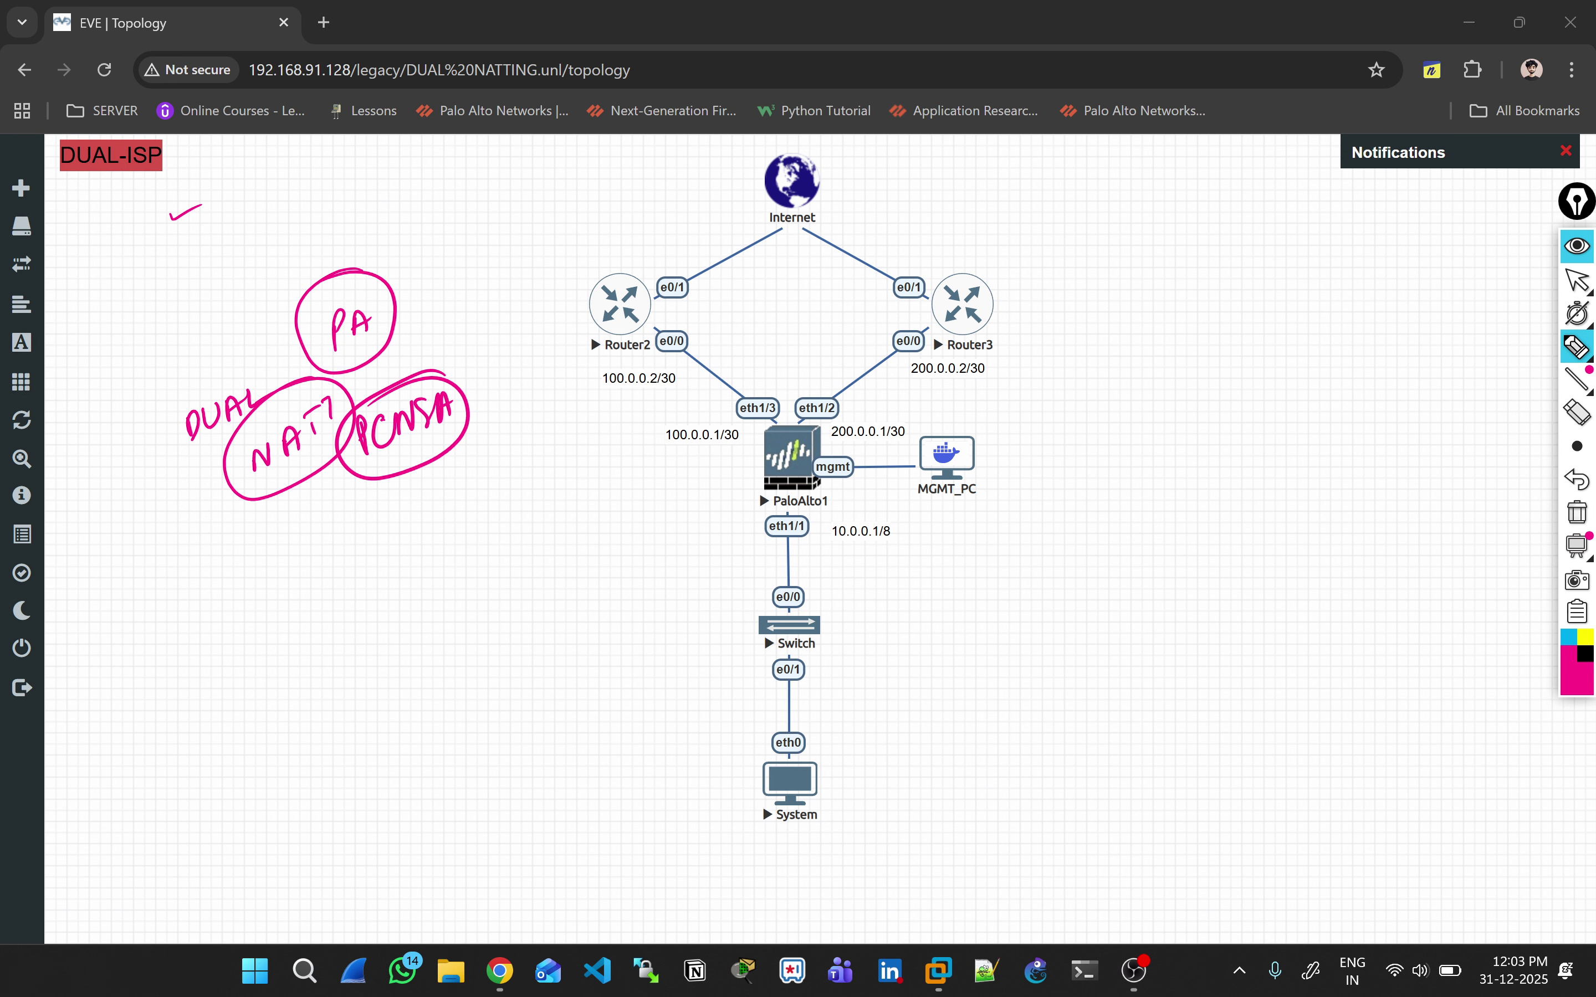
left_click_drag(148, 456, 181, 436)
mouse_move(151, 402)
left_mouse_down()
mouse_move(193, 383)
mouse_move(202, 396)
left_mouse_up()
left_click_drag(206, 373, 202, 397)
left_click(1578, 513)
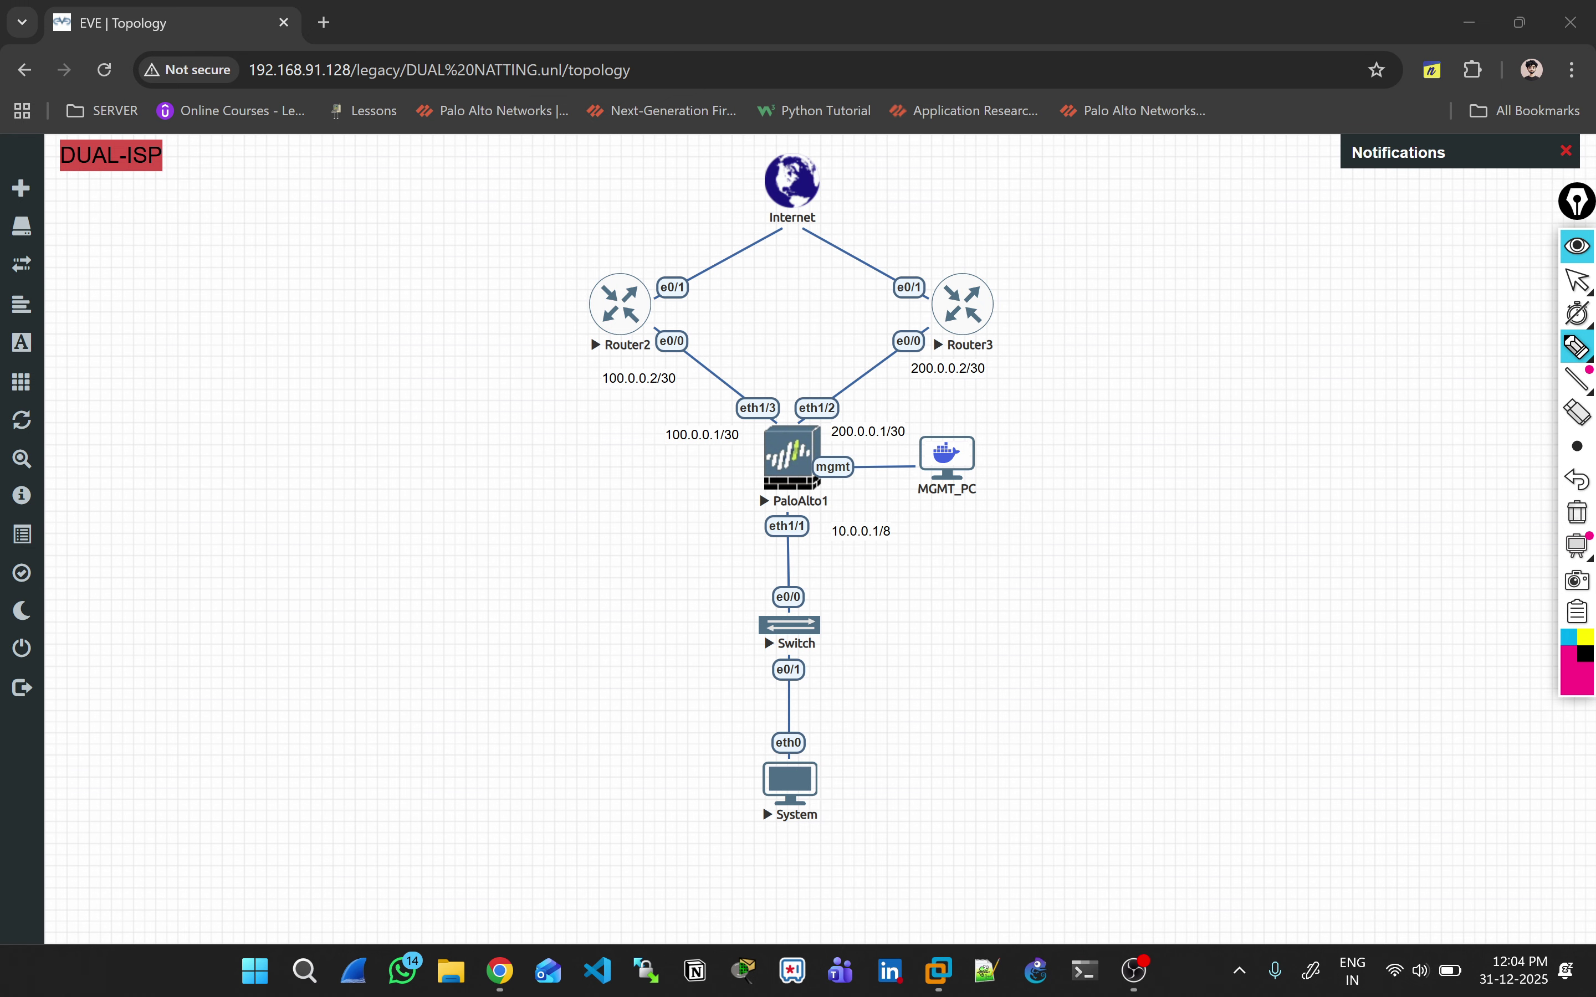
Step: Mark the lab title, System PC, Switch, PaloAlto1 firewall and MGMT_PC, then clear the annotations
left_click_drag(63, 177, 97, 165)
left_click_drag(105, 192, 131, 201)
mouse_move(824, 731)
left_mouse_down()
mouse_move(739, 799)
mouse_move(822, 735)
mouse_move(900, 776)
left_mouse_up()
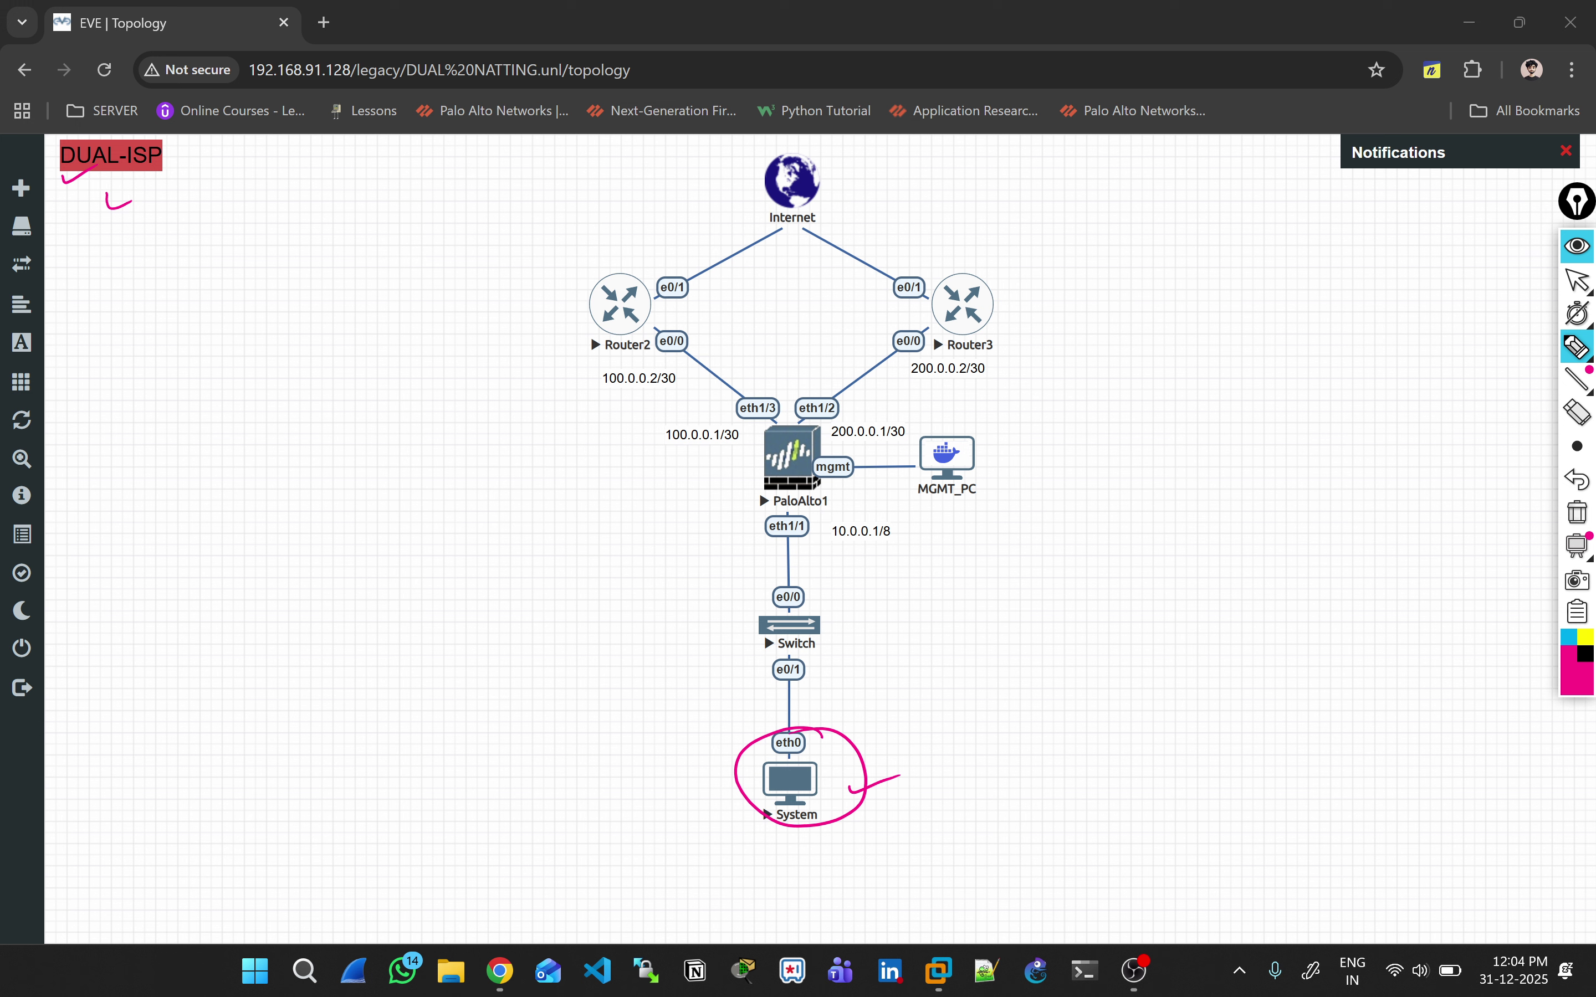
mouse_move(829, 632)
left_mouse_down()
mouse_move(863, 616)
mouse_move(844, 615)
left_mouse_up()
left_click_drag(751, 458, 775, 454)
mouse_move(969, 418)
left_mouse_down()
mouse_move(913, 465)
mouse_move(940, 419)
mouse_move(1013, 453)
left_mouse_up()
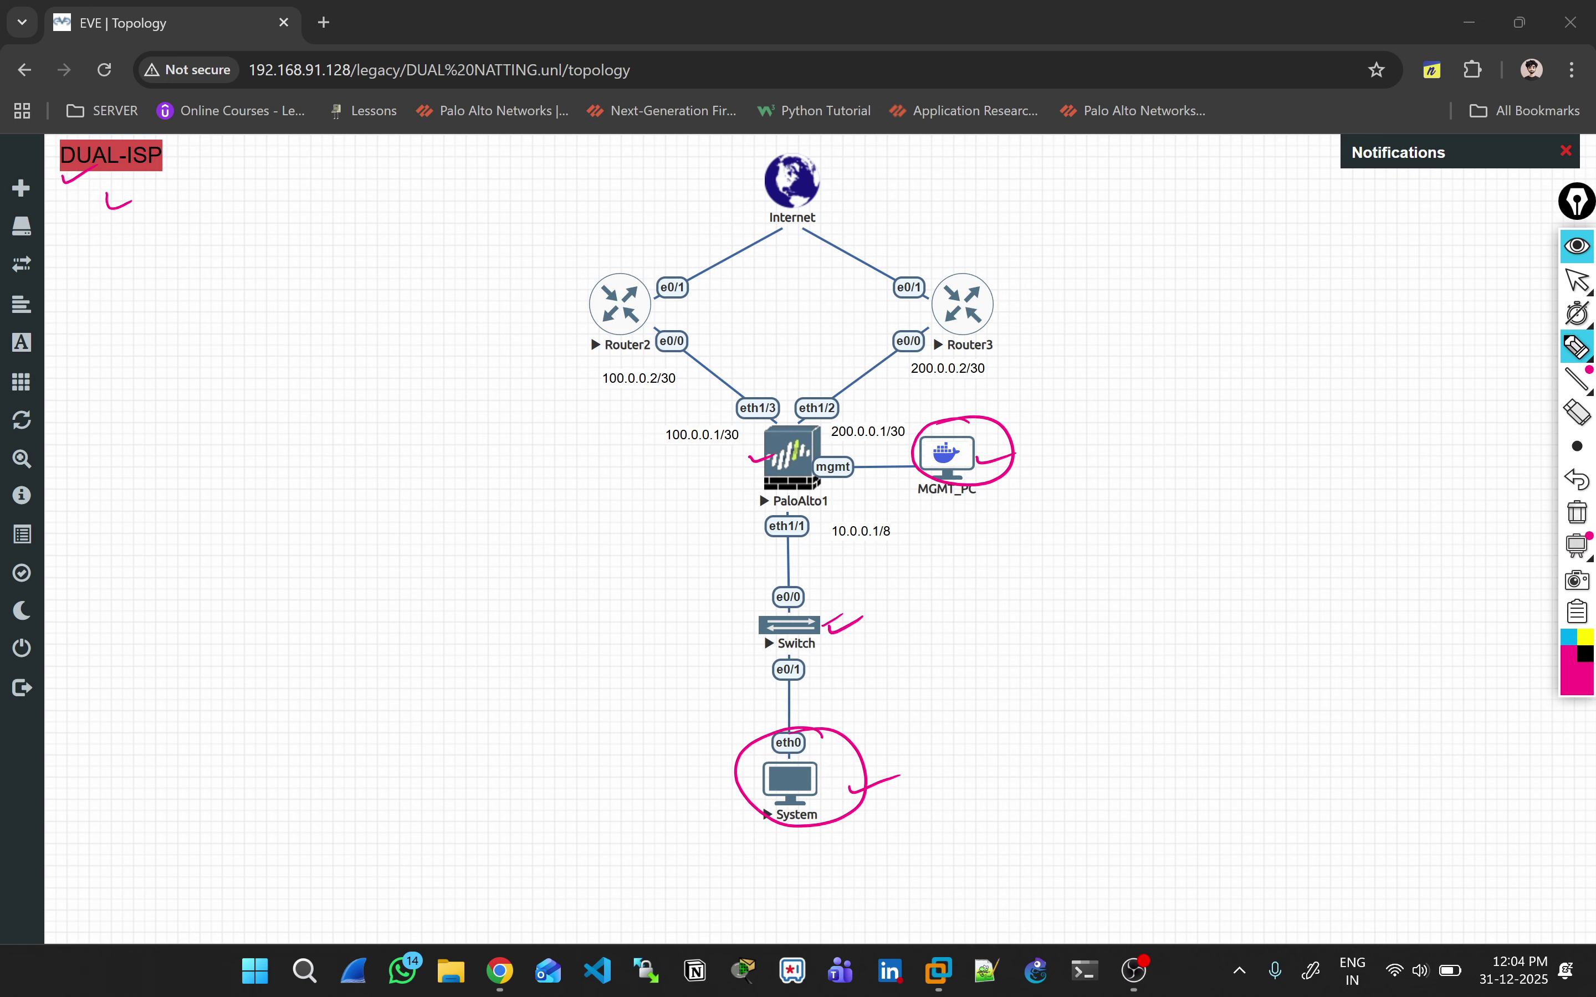
left_click(1577, 512)
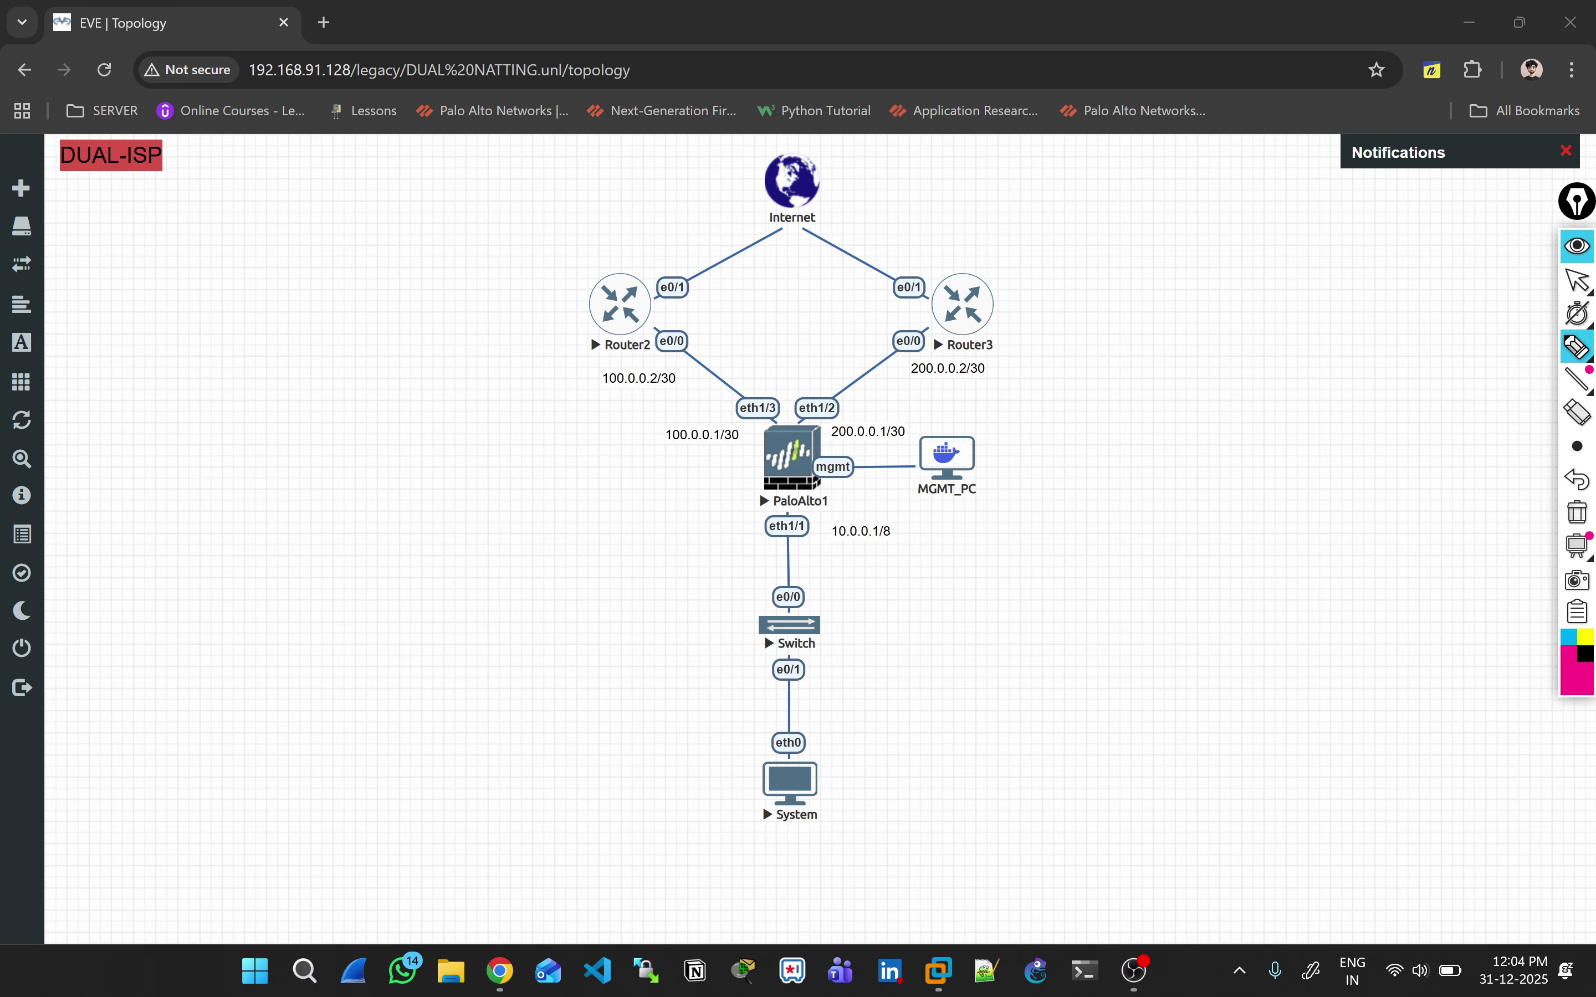
Step: Tick the Switch, firewall and MGMT_PC, and label Router2 as Airtel and Router3 as Jio ISP
left_click_drag(846, 617, 871, 614)
left_click_drag(722, 474, 750, 467)
left_click_drag(989, 463, 1007, 457)
left_click_drag(590, 265, 638, 257)
left_click_drag(959, 251, 995, 249)
mouse_move(485, 328)
left_mouse_down()
mouse_move(501, 335)
mouse_move(534, 293)
mouse_move(572, 318)
mouse_move(562, 357)
mouse_move(574, 327)
left_mouse_up()
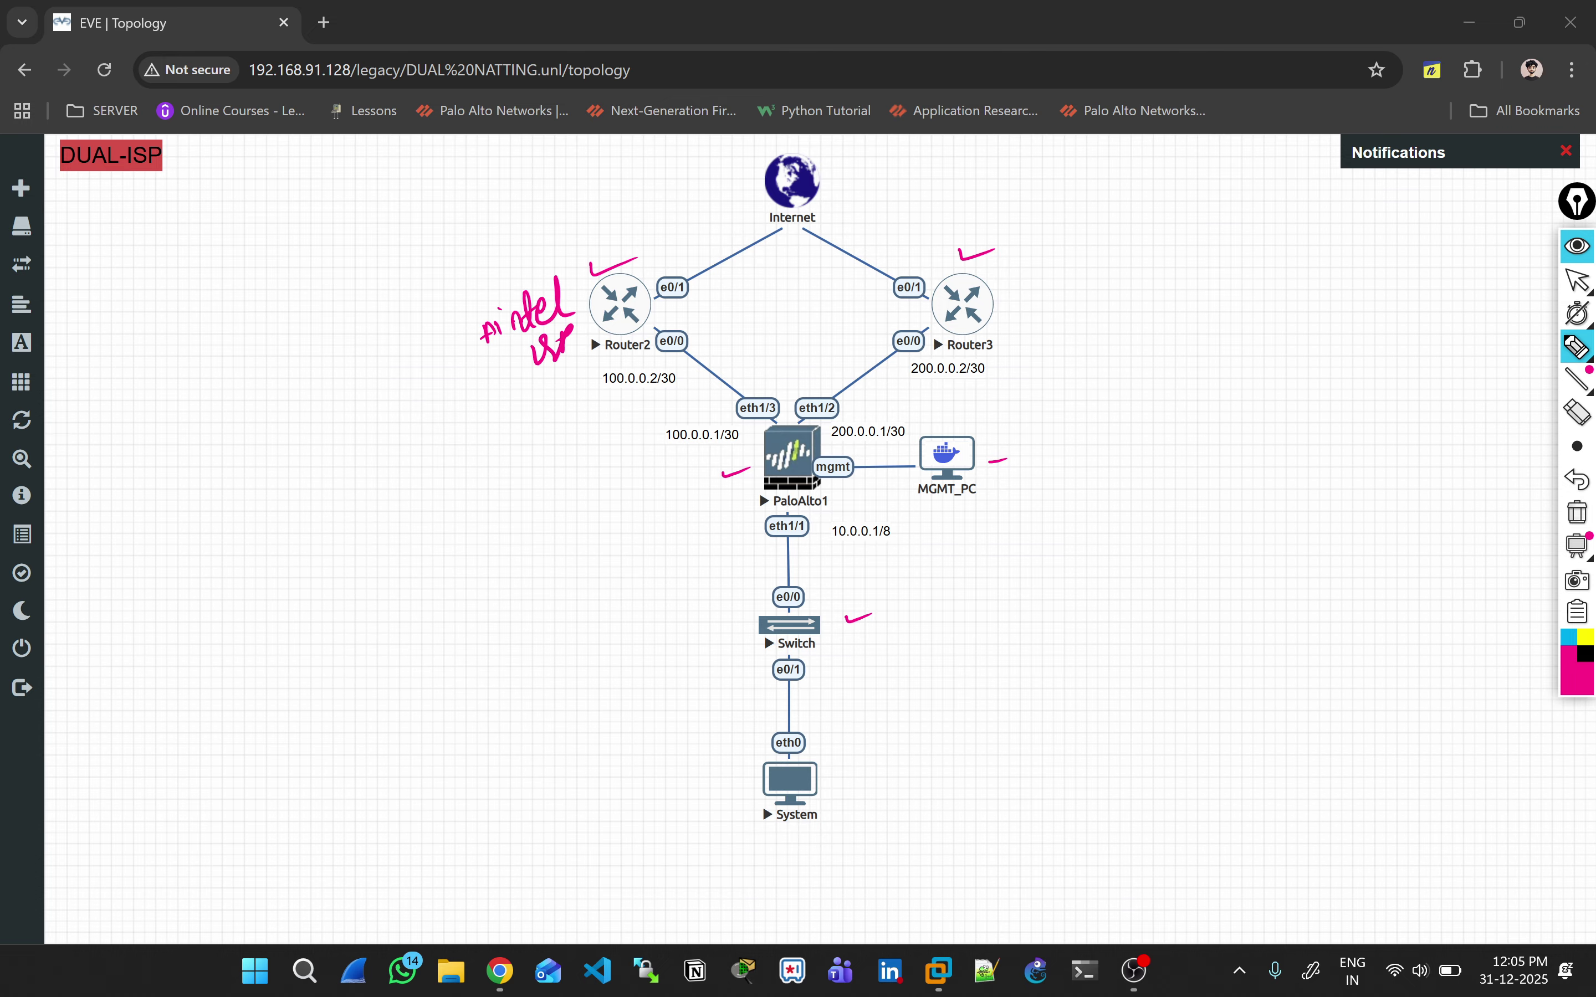
mouse_move(1003, 307)
left_mouse_down()
mouse_move(1041, 297)
mouse_move(1050, 346)
mouse_move(1093, 315)
left_mouse_up()
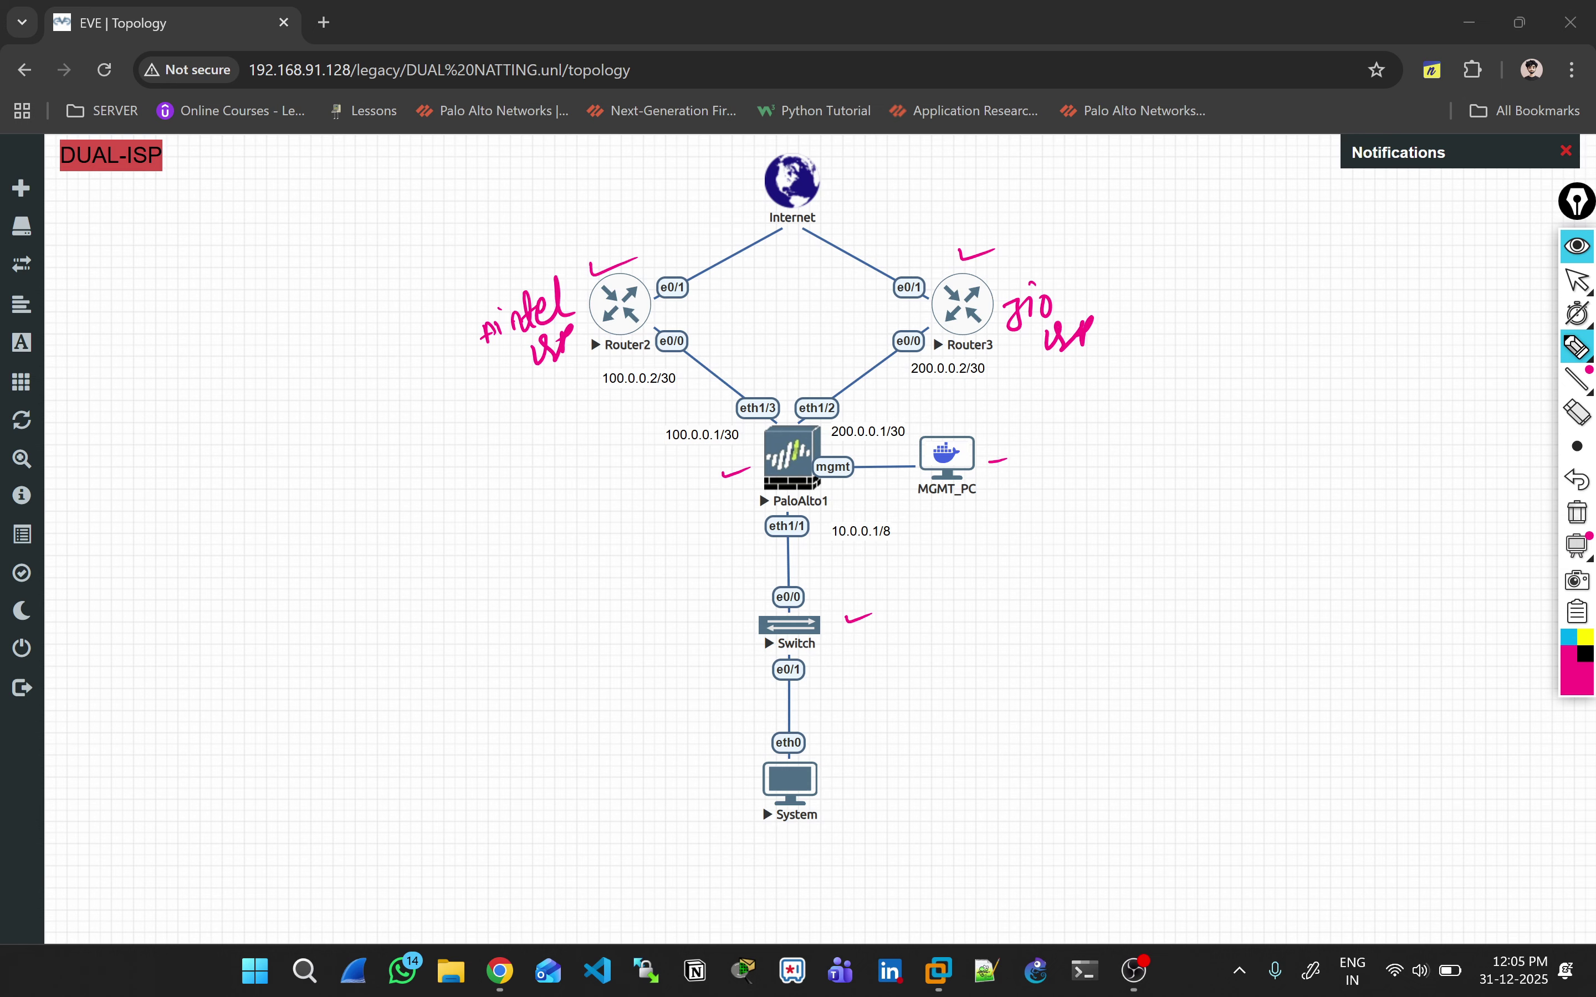
Step: Circle and annotate the Internet cloud, then erase all pen marks
mouse_move(781, 136)
left_mouse_down()
mouse_move(825, 229)
mouse_move(765, 139)
left_mouse_up()
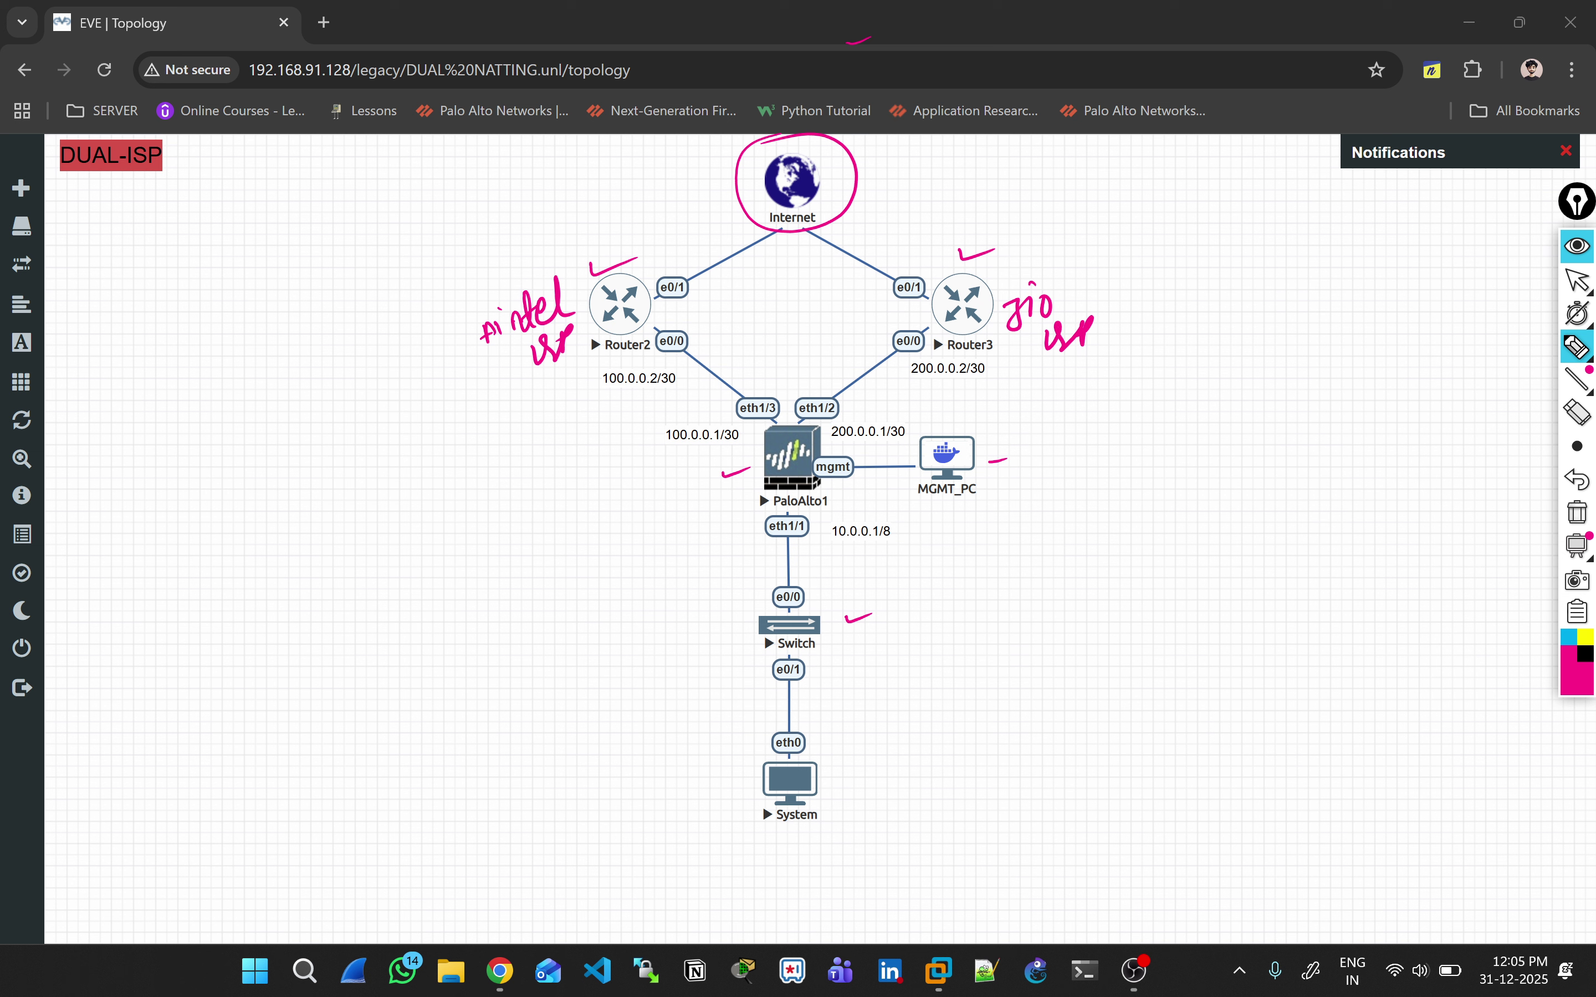
mouse_move(816, 176)
left_mouse_down()
mouse_move(854, 169)
mouse_move(865, 183)
mouse_move(846, 198)
left_mouse_up()
mouse_move(833, 165)
left_mouse_down()
mouse_move(869, 150)
mouse_move(933, 184)
left_mouse_up()
left_click_drag(951, 165, 938, 199)
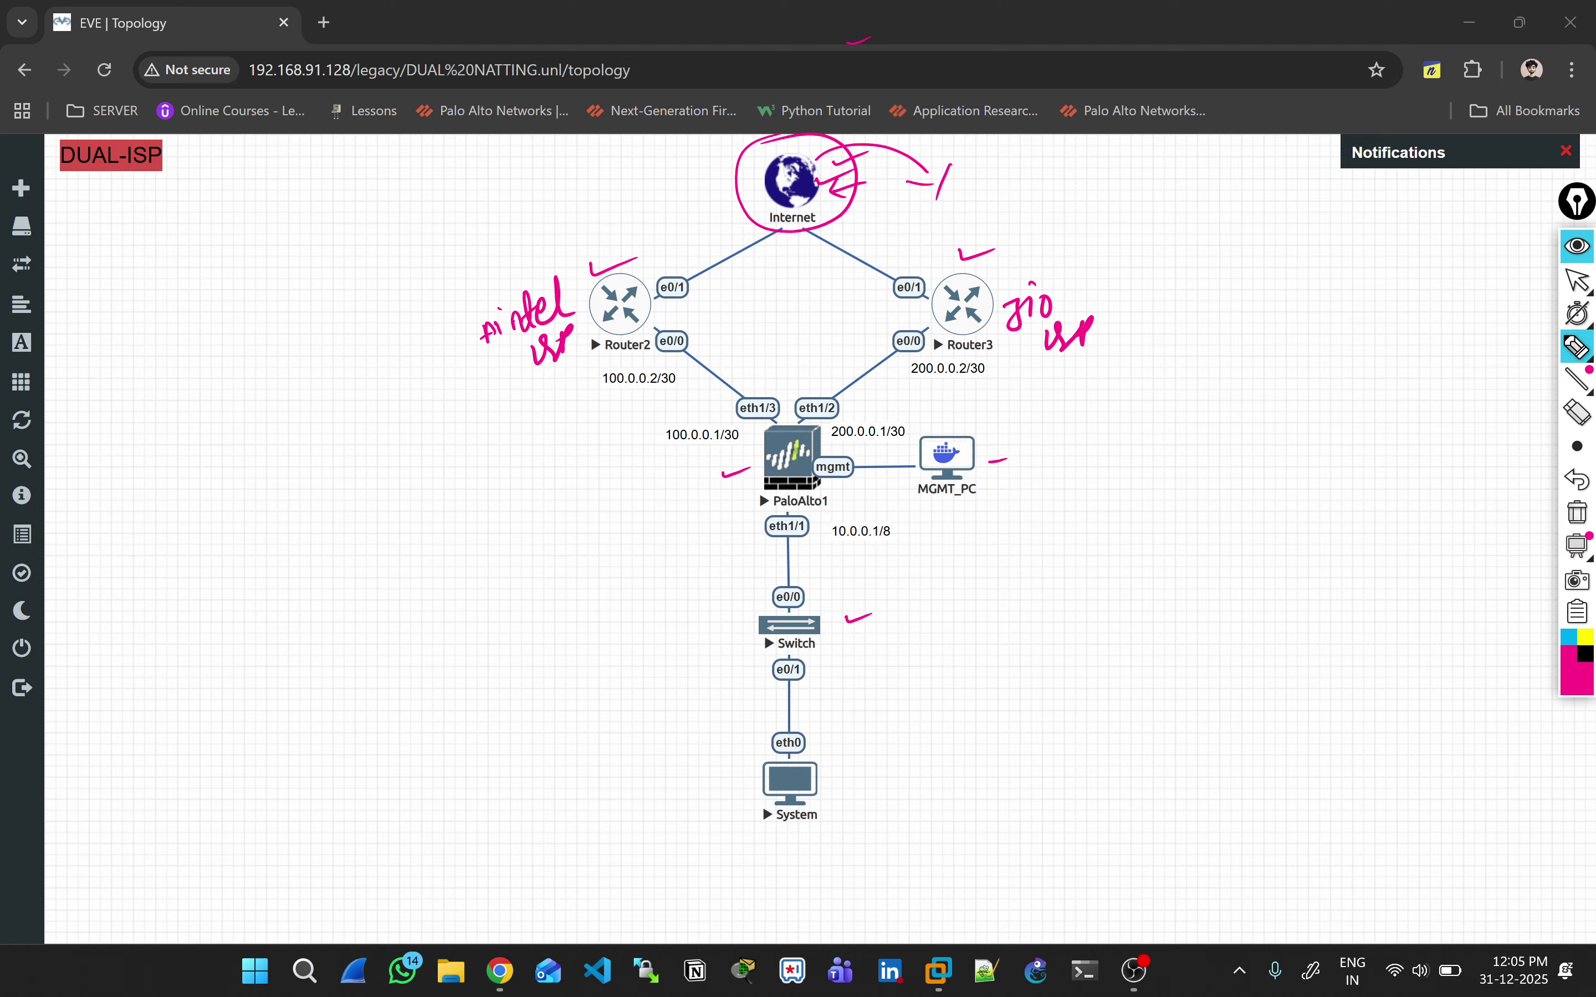
mouse_move(819, 205)
left_mouse_down()
mouse_move(824, 219)
mouse_move(863, 201)
left_mouse_up()
left_click(1576, 512)
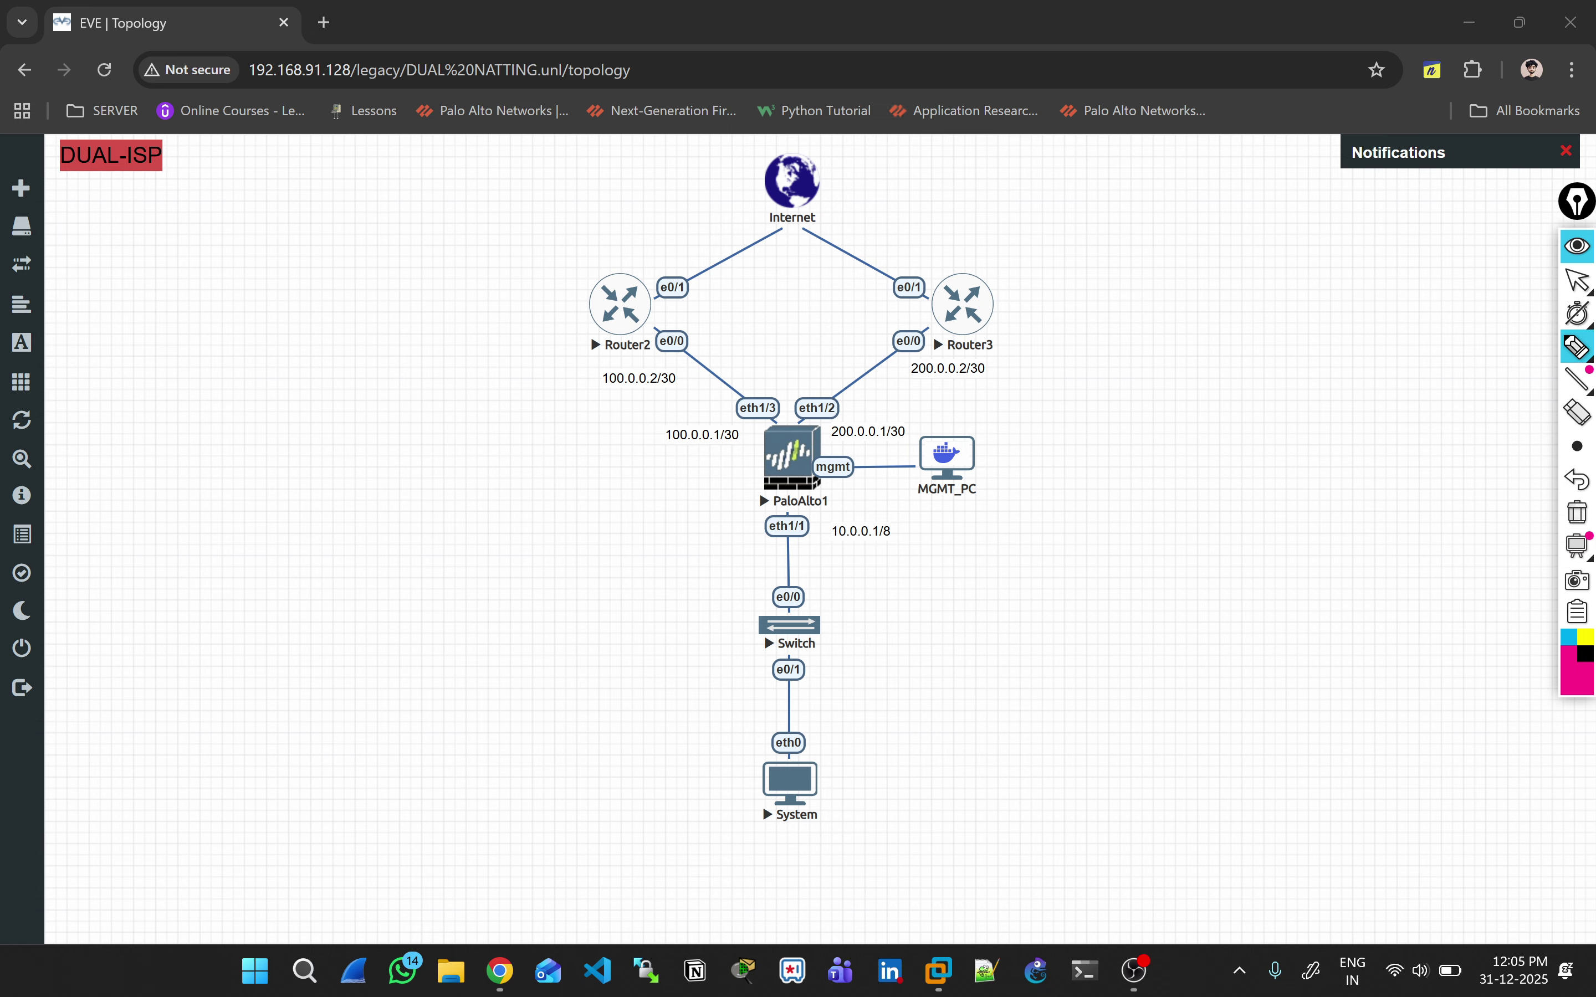
Step: Tick Router2 and Router3 and mark the Internet cloud and Router3's e0/1 link
left_click_drag(528, 279, 589, 269)
left_click_drag(993, 271, 1020, 266)
mouse_move(815, 177)
left_mouse_down()
mouse_move(858, 173)
mouse_move(738, 186)
mouse_move(812, 153)
left_mouse_up()
left_click_drag(927, 256, 924, 271)
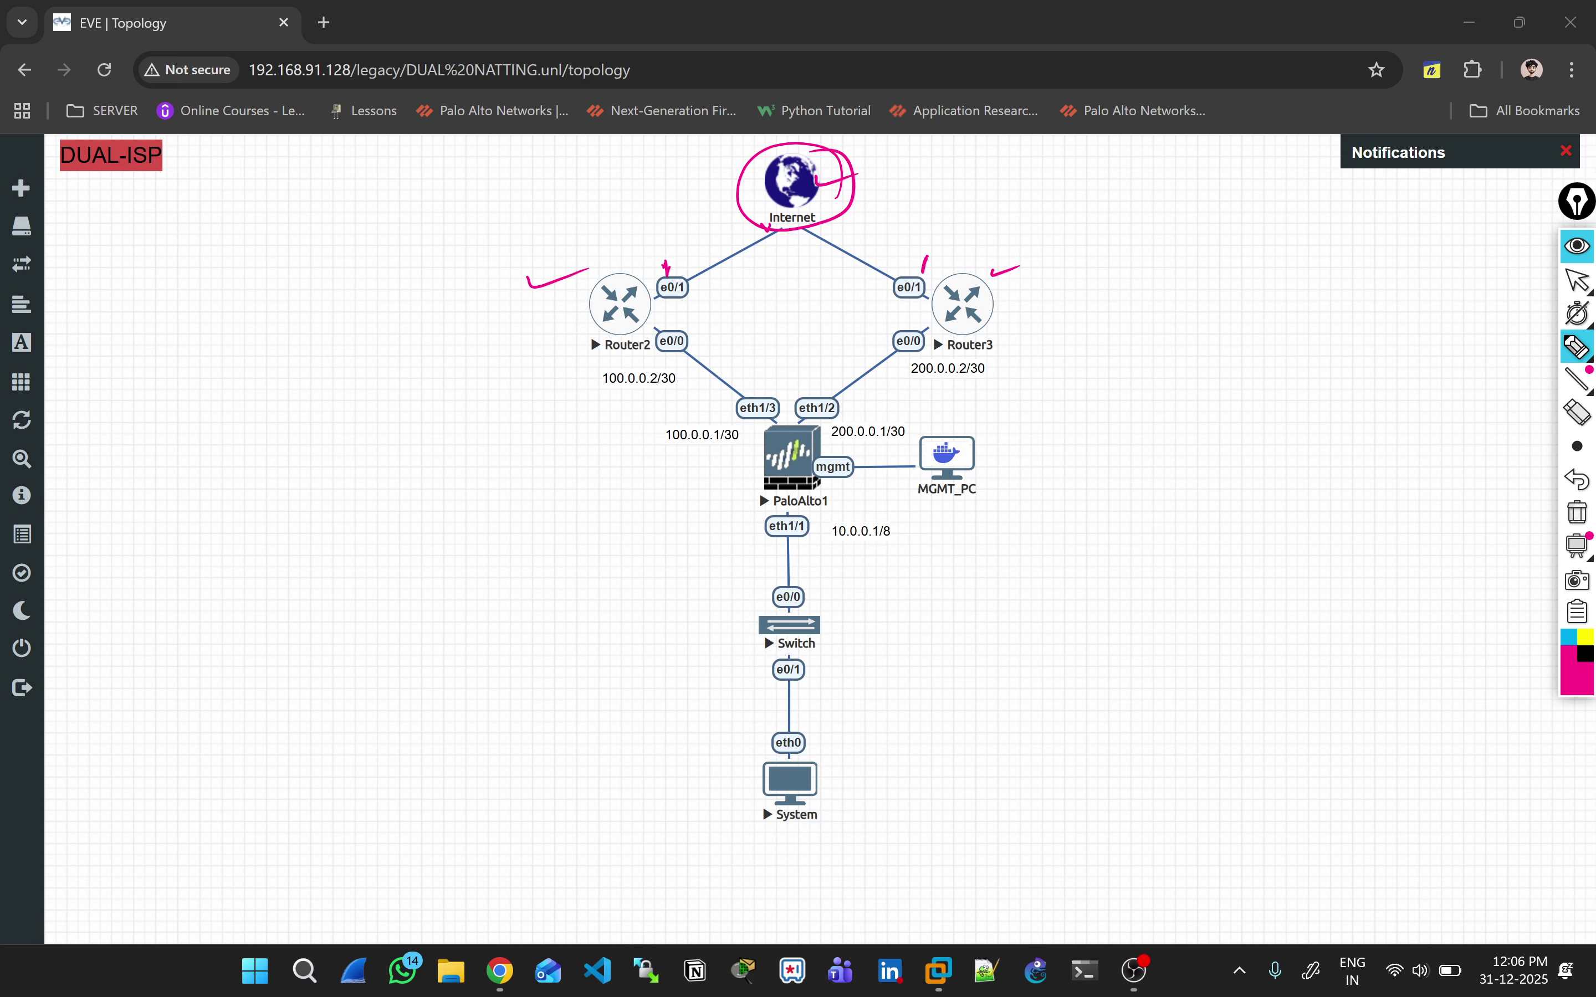
Step: Underline the ISP link addresses, including firewall 200.0.0.1/30 and Router2's 100.0.0.2/30, then clear the annotations
left_click_drag(606, 391, 658, 384)
left_click_drag(672, 460, 734, 447)
left_click_drag(910, 384, 1010, 377)
left_click_drag(833, 444, 917, 431)
mouse_move(687, 380)
left_mouse_down()
mouse_move(652, 399)
mouse_move(698, 378)
left_mouse_up()
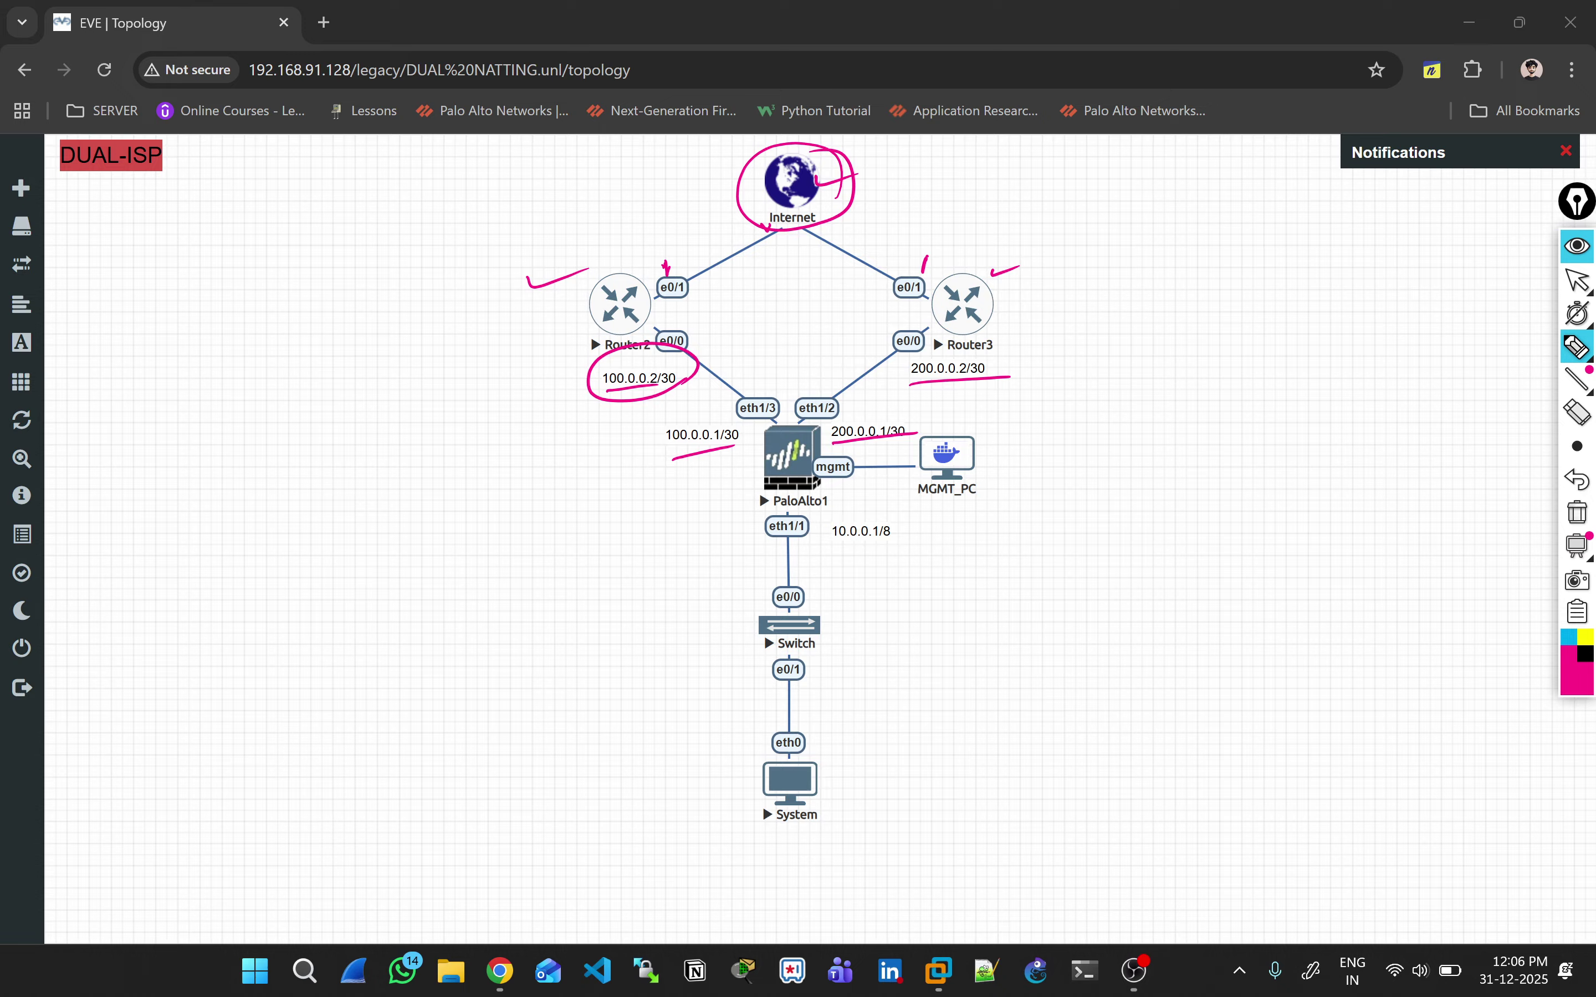
left_click_drag(663, 318, 704, 313)
left_click_drag(920, 313, 962, 305)
left_click(1577, 512)
mouse_move(693, 319)
left_mouse_down()
mouse_move(738, 327)
mouse_move(771, 293)
mouse_move(776, 323)
mouse_move(709, 289)
left_mouse_up()
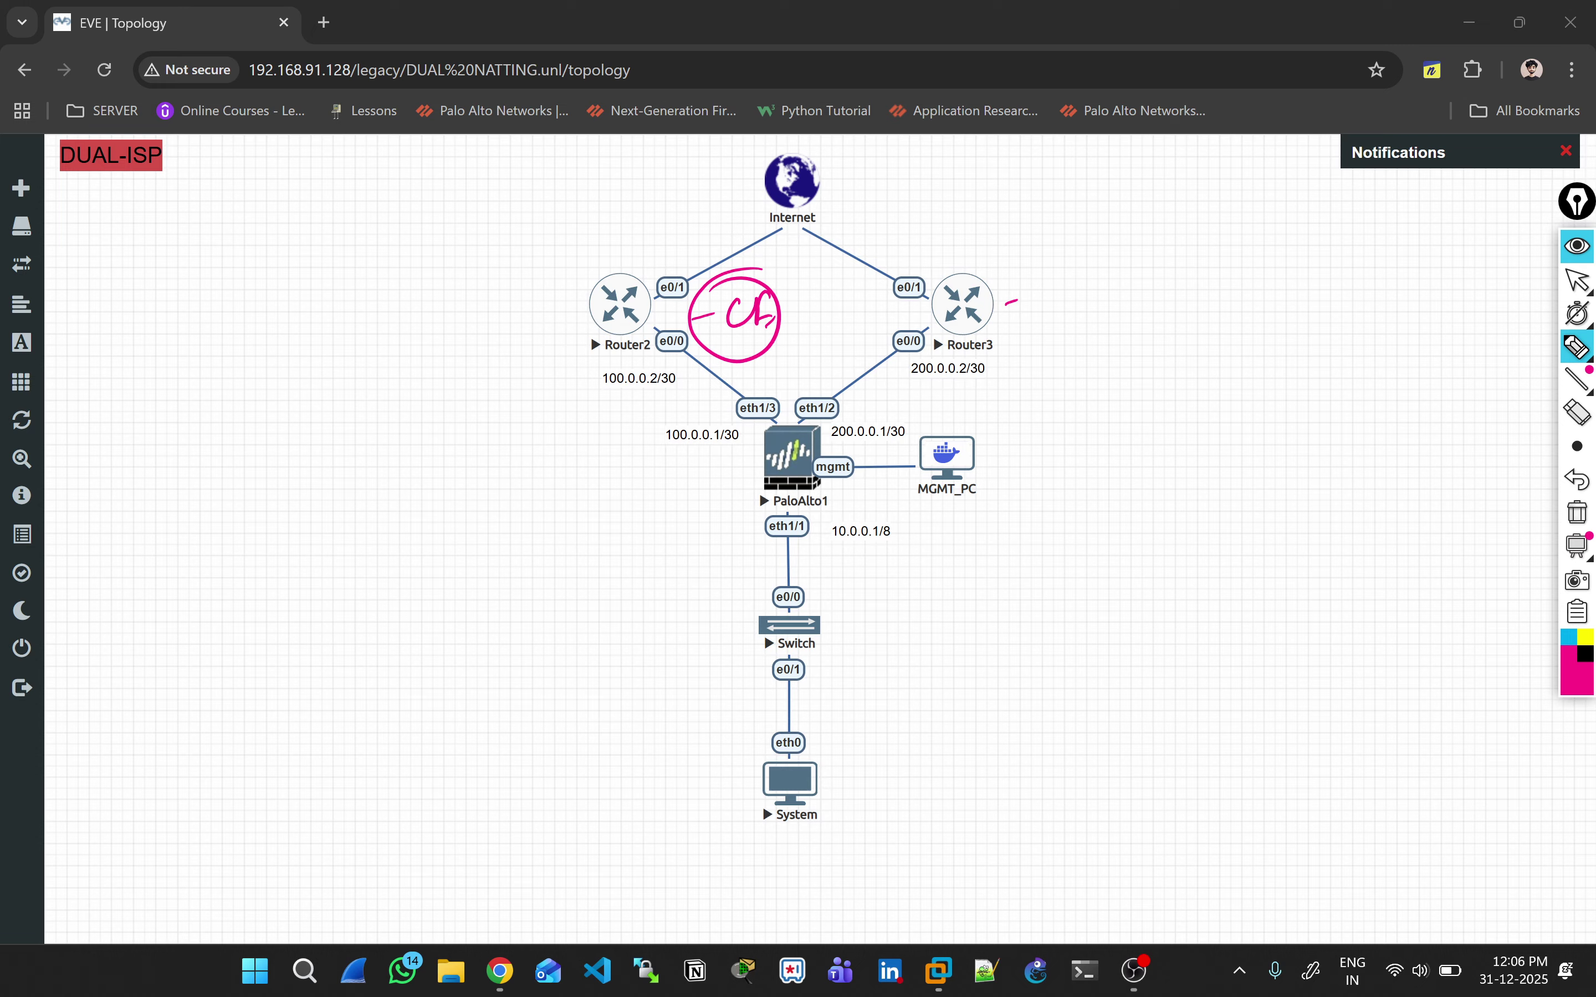
left_click(1577, 512)
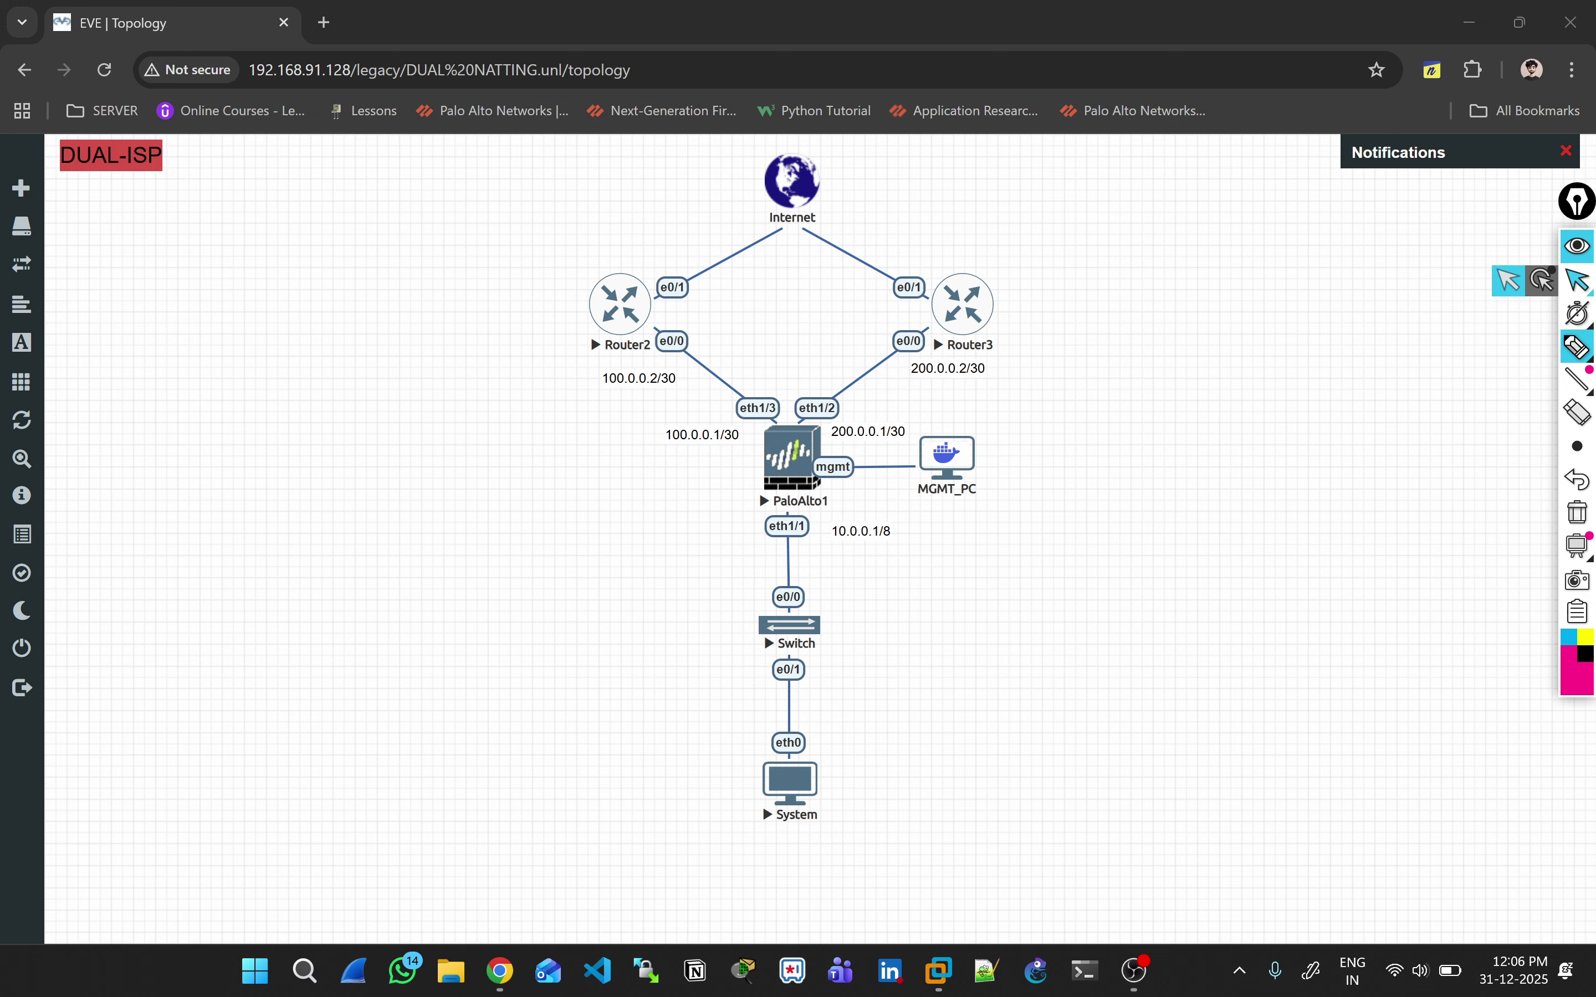
left_click(1578, 281)
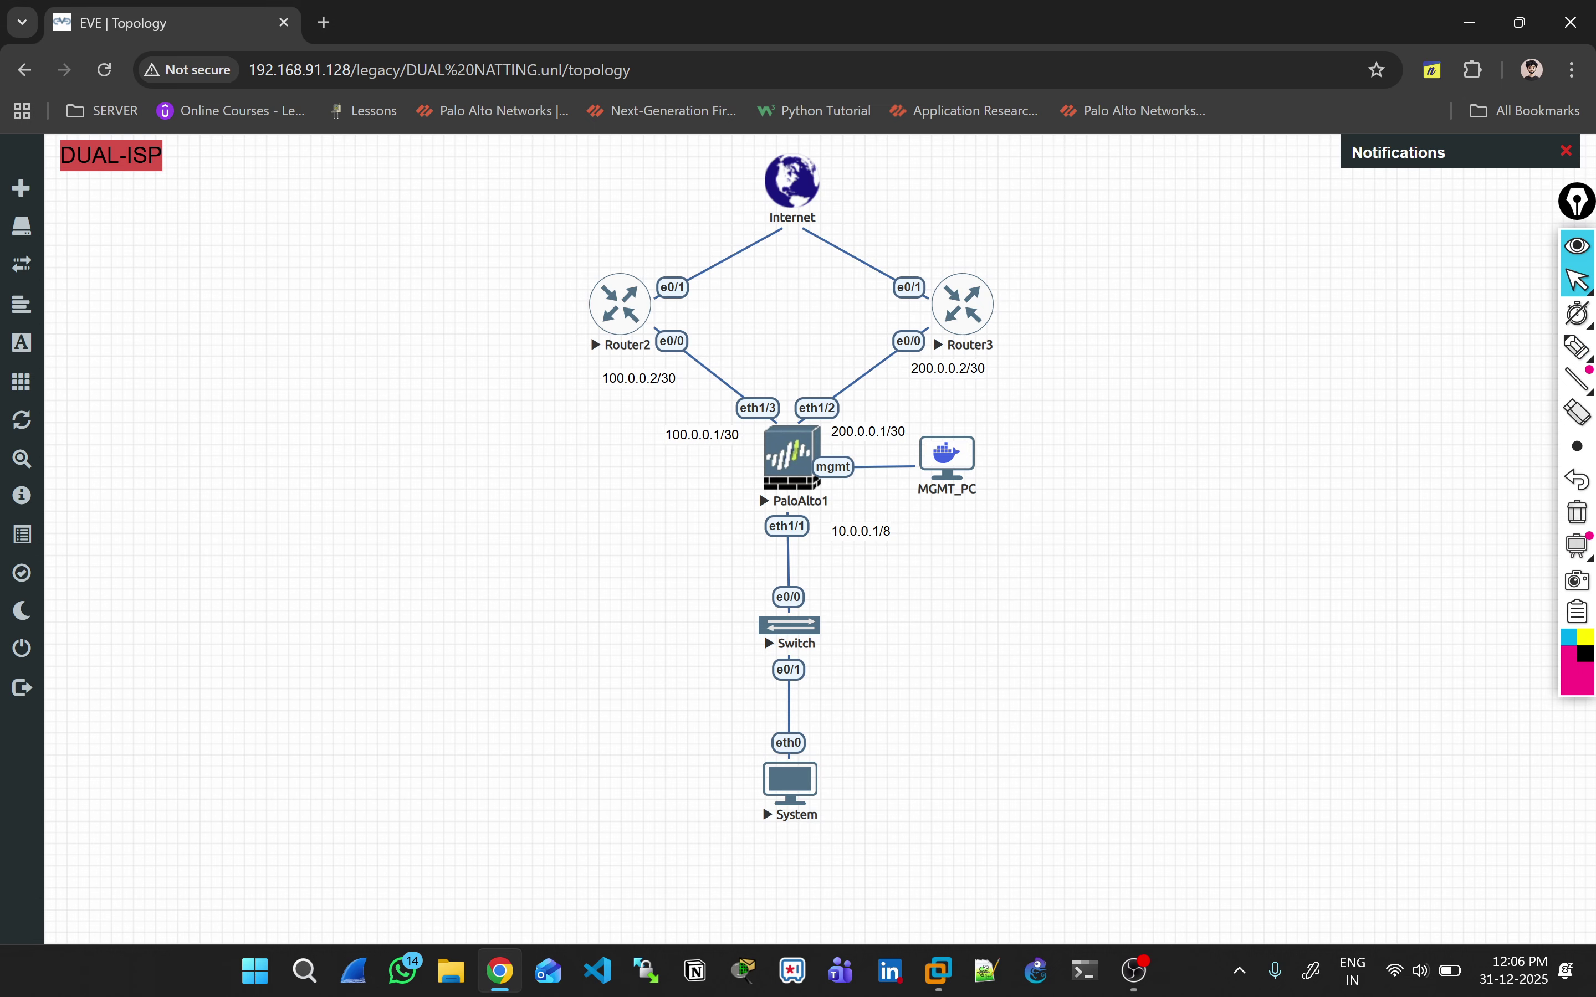
Step: Open Router2's console beside the topology and answer 'no' to the initial configuration dialog
mouse_move(1576, 544)
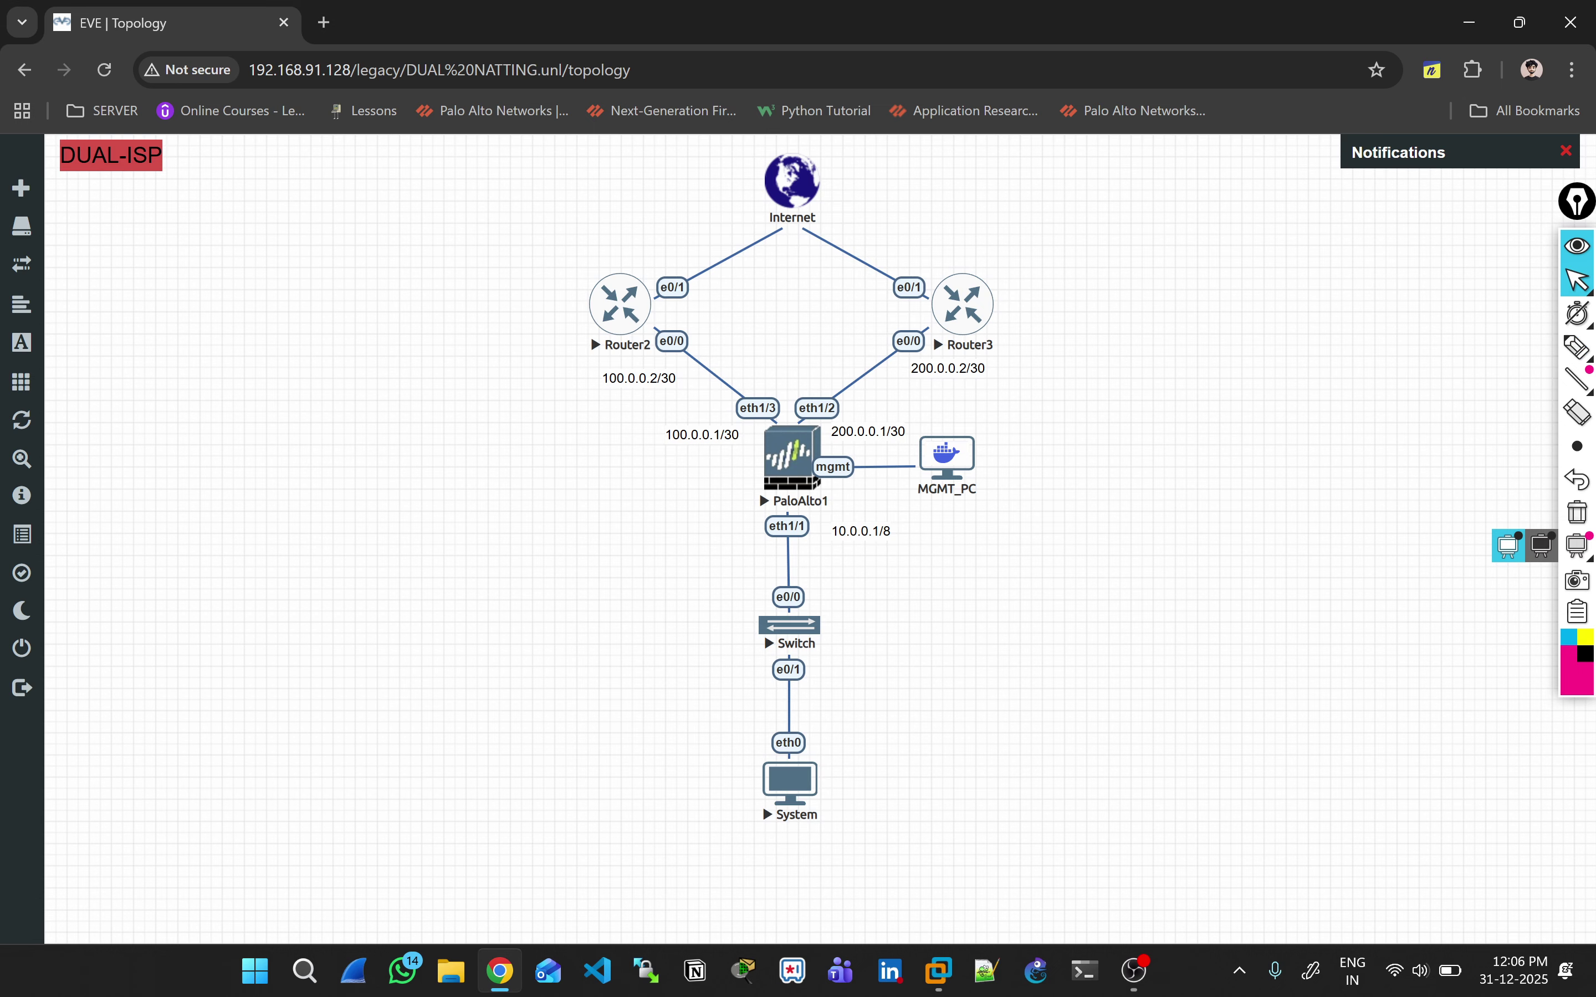
left_click(759, 490)
left_click(804, 225)
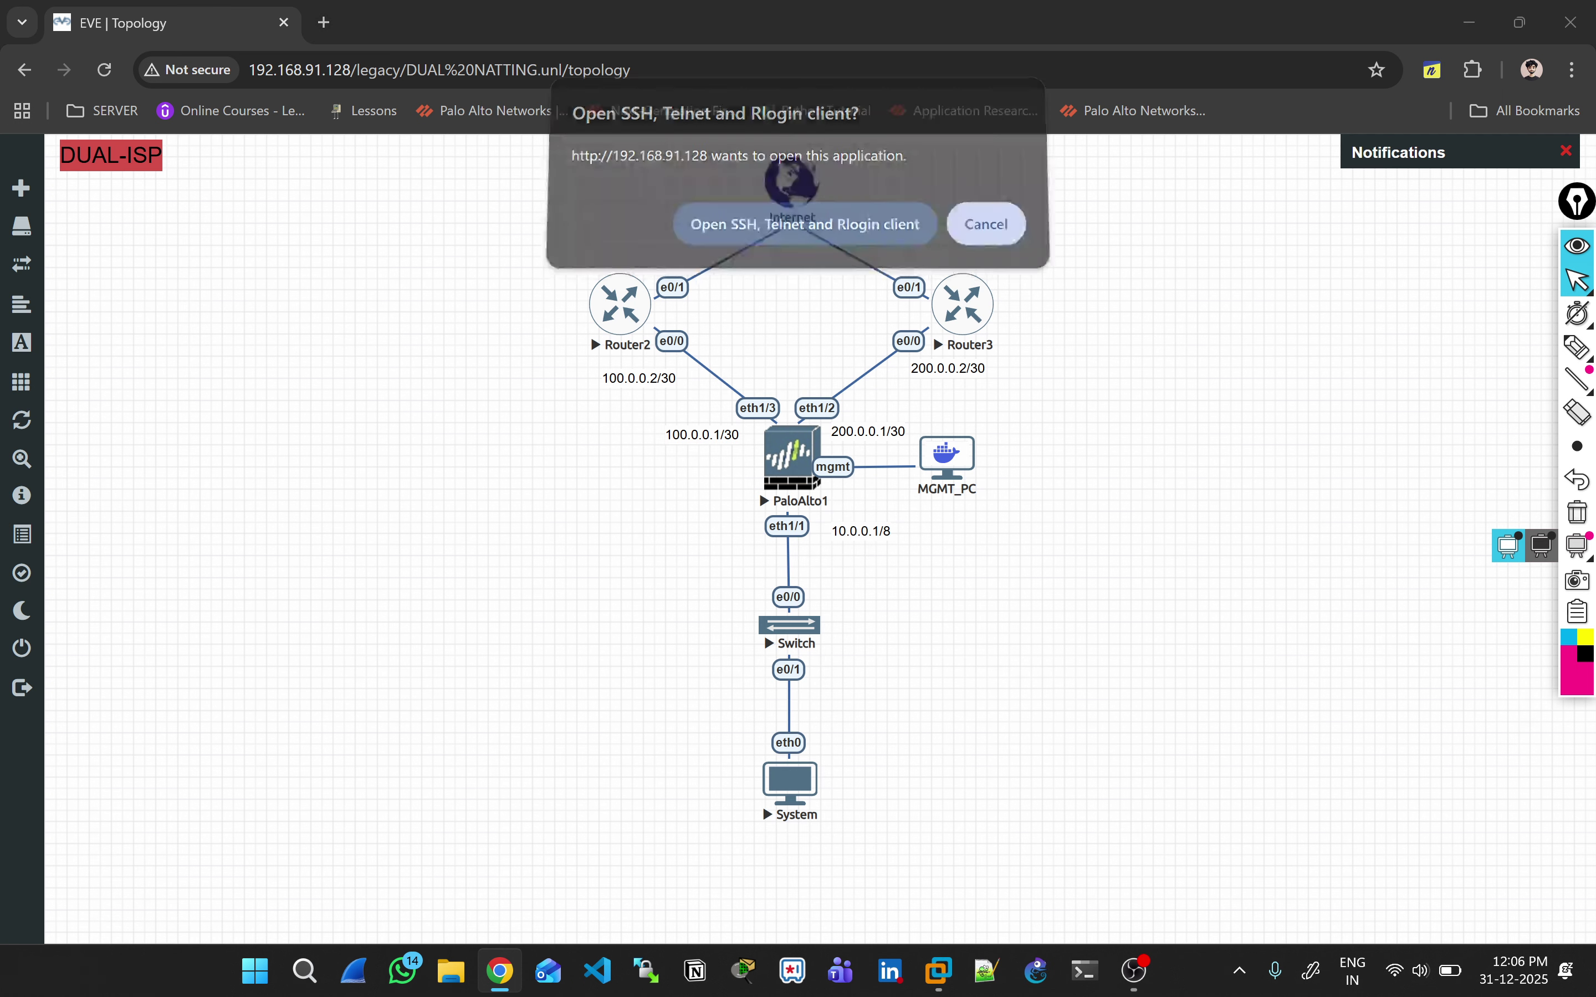
left_click_drag(627, 246, 1158, 239)
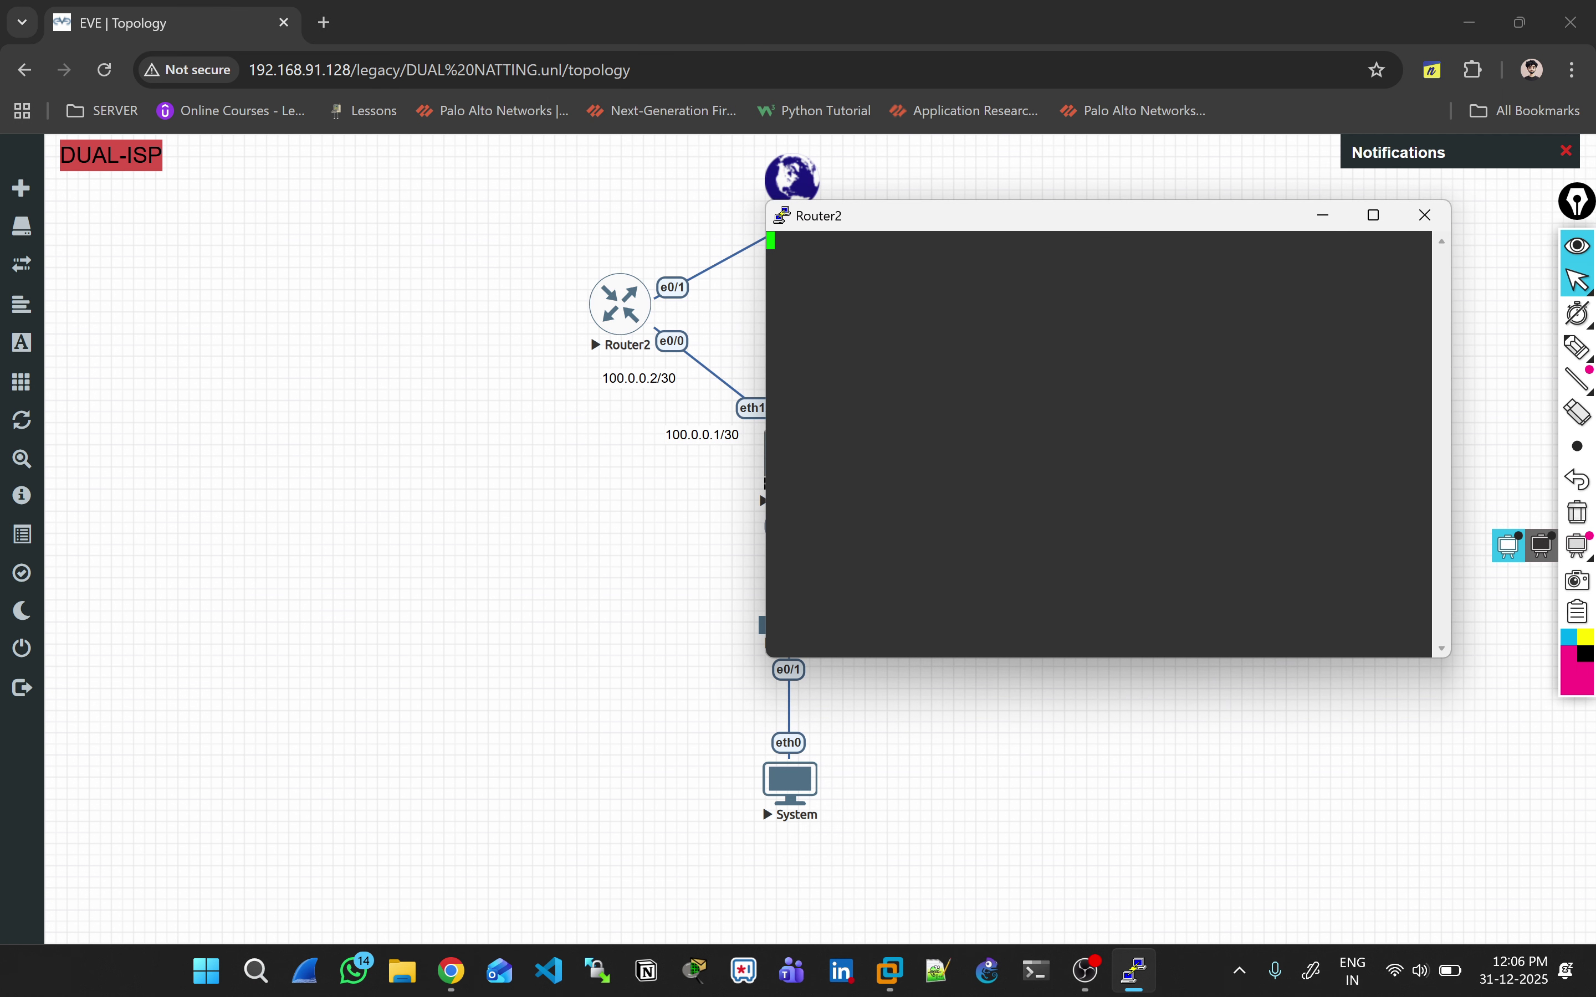
key("Return")
key("Return")
type("no")
key("Return")
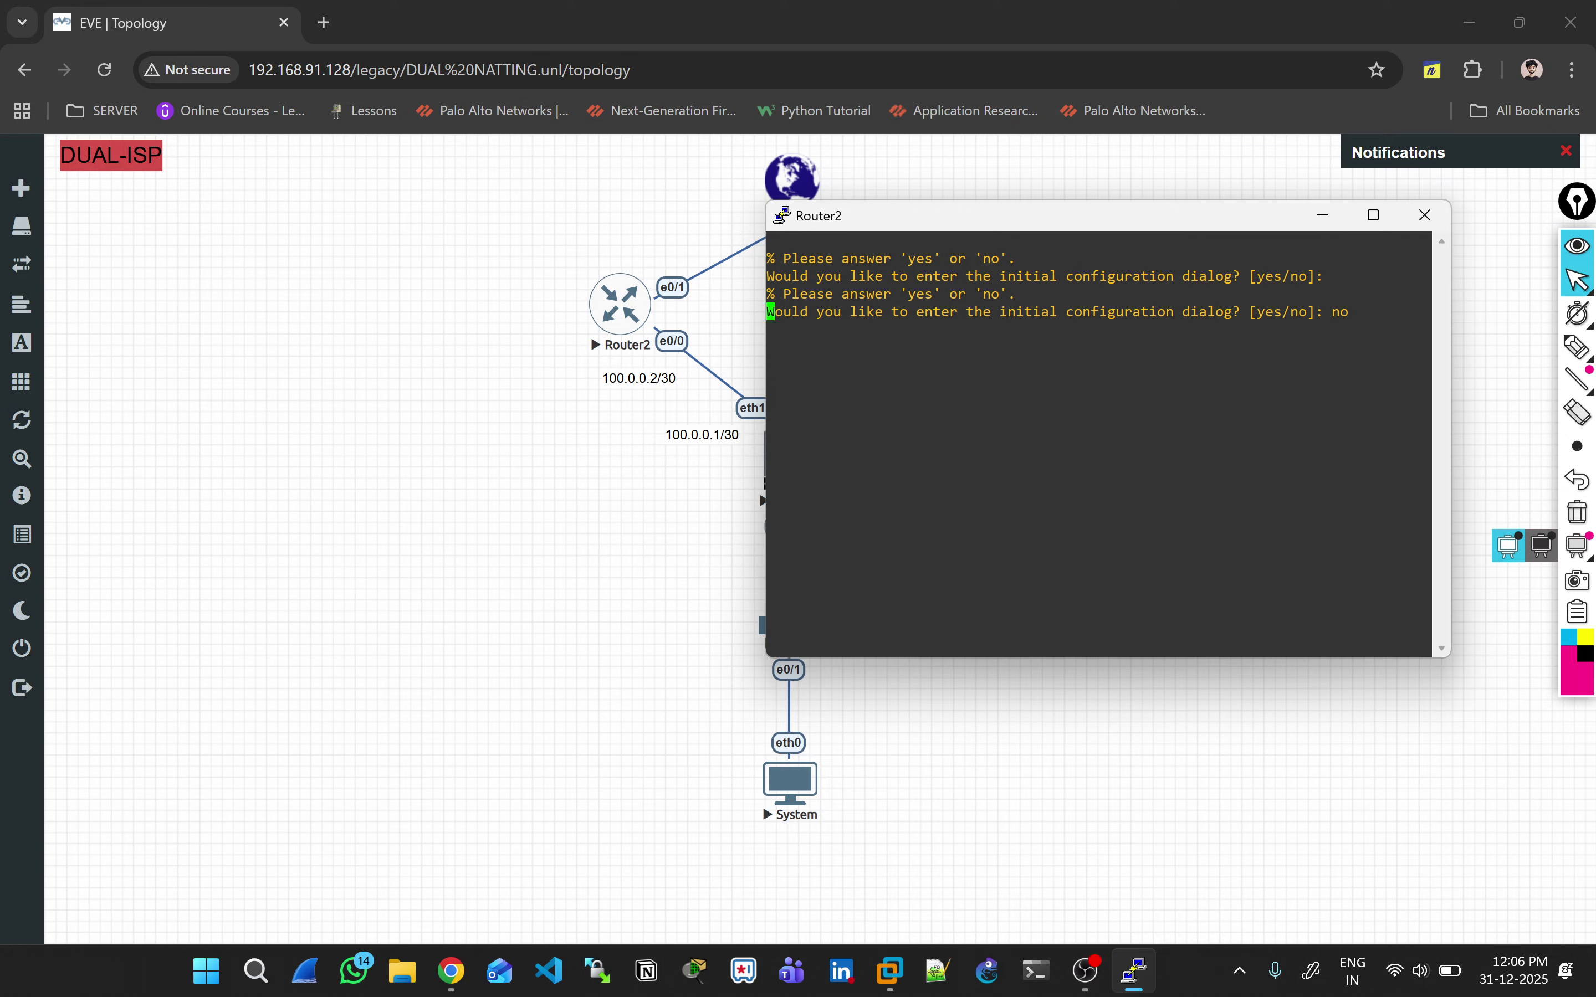
Step: Decline the setup dialog and enter privileged and global configuration mode with en and conf t
key("Return")
key("Return")
key("Return")
key("Return")
type("en")
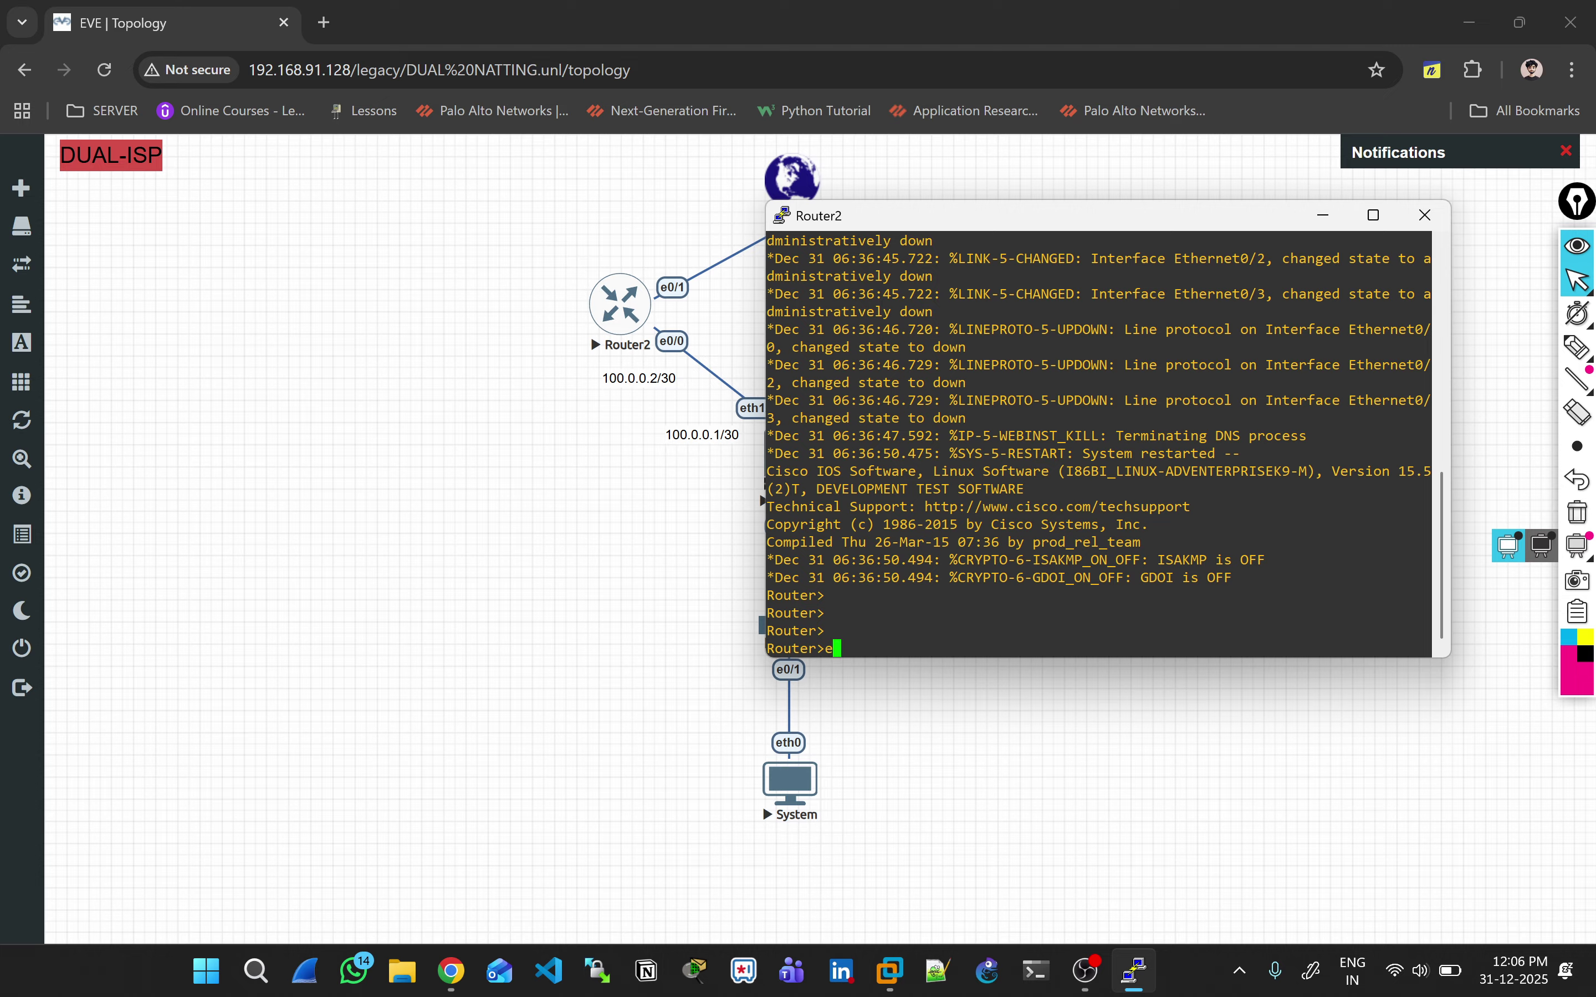
key("Return")
type("hos")
key("Return")
type("conf t")
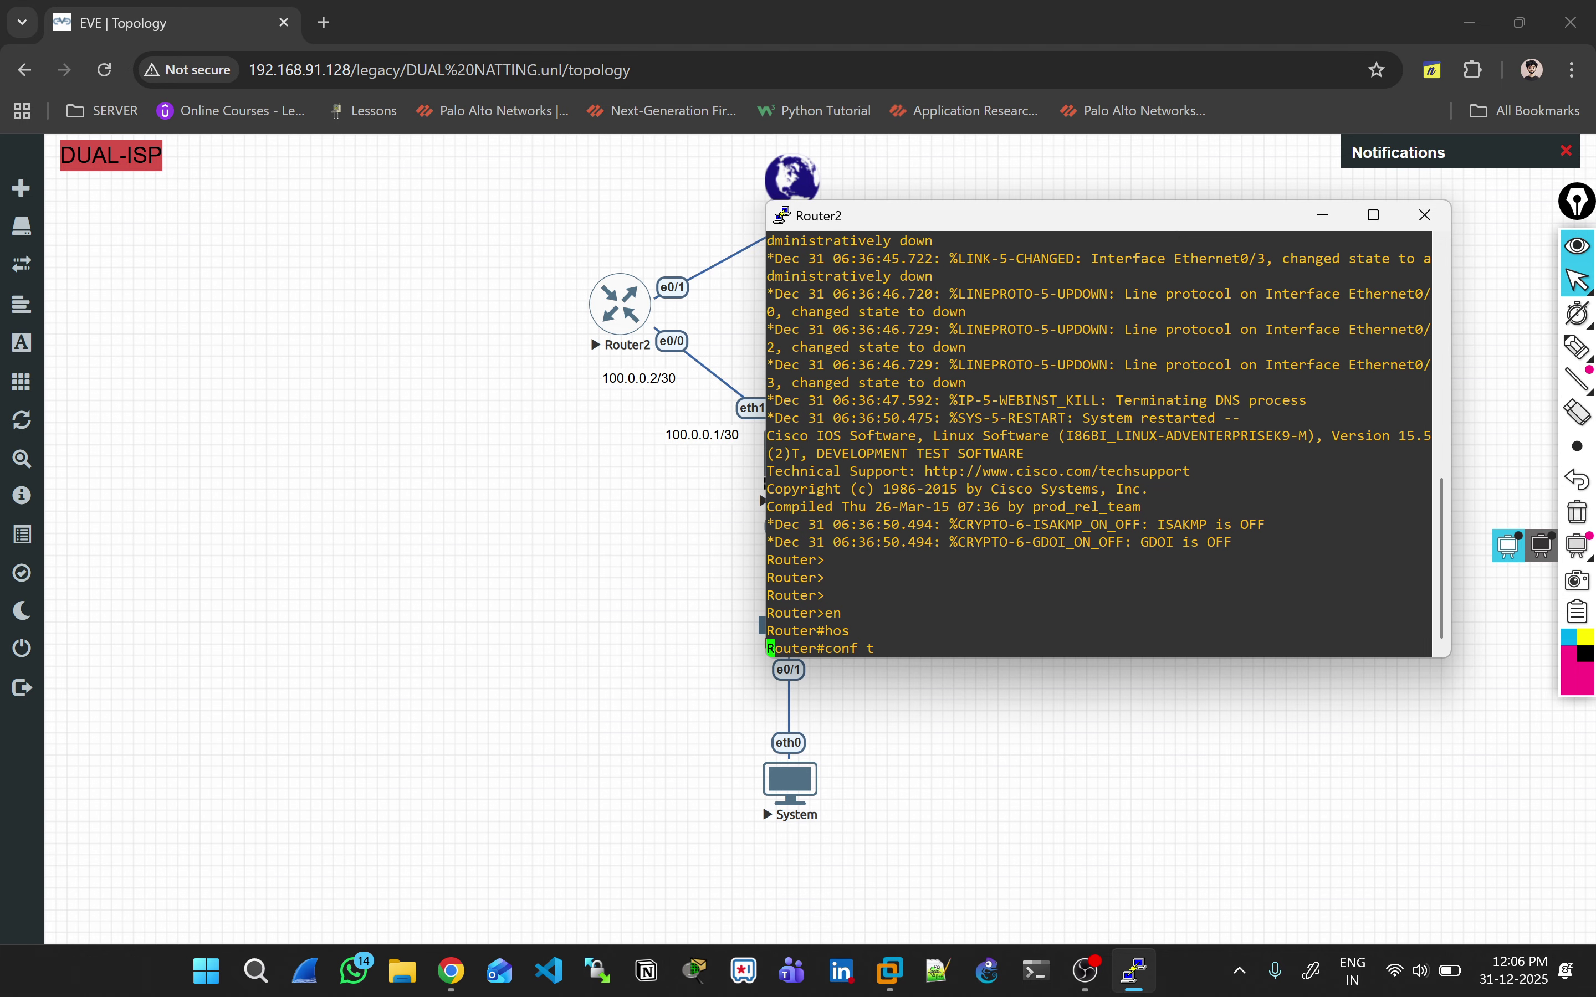
key("Return")
Step: Set the hostname Airtel_CE_Router and begin a description under interface E0/0
type("host")
key("Tab")
type("Airte")
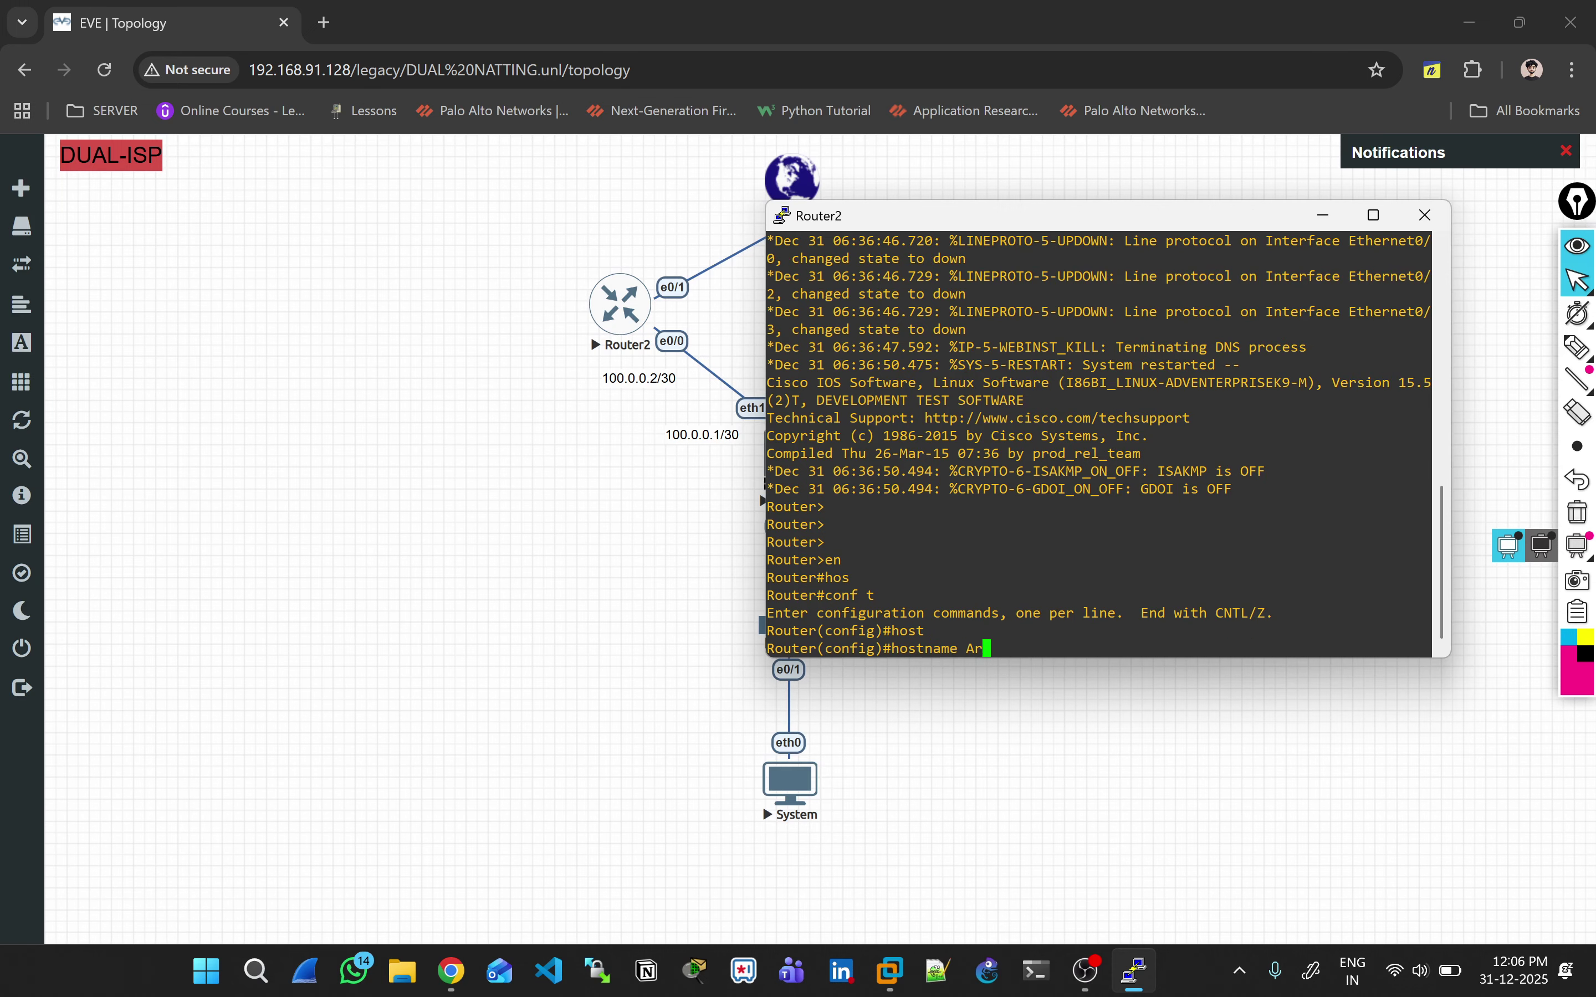
type("l")
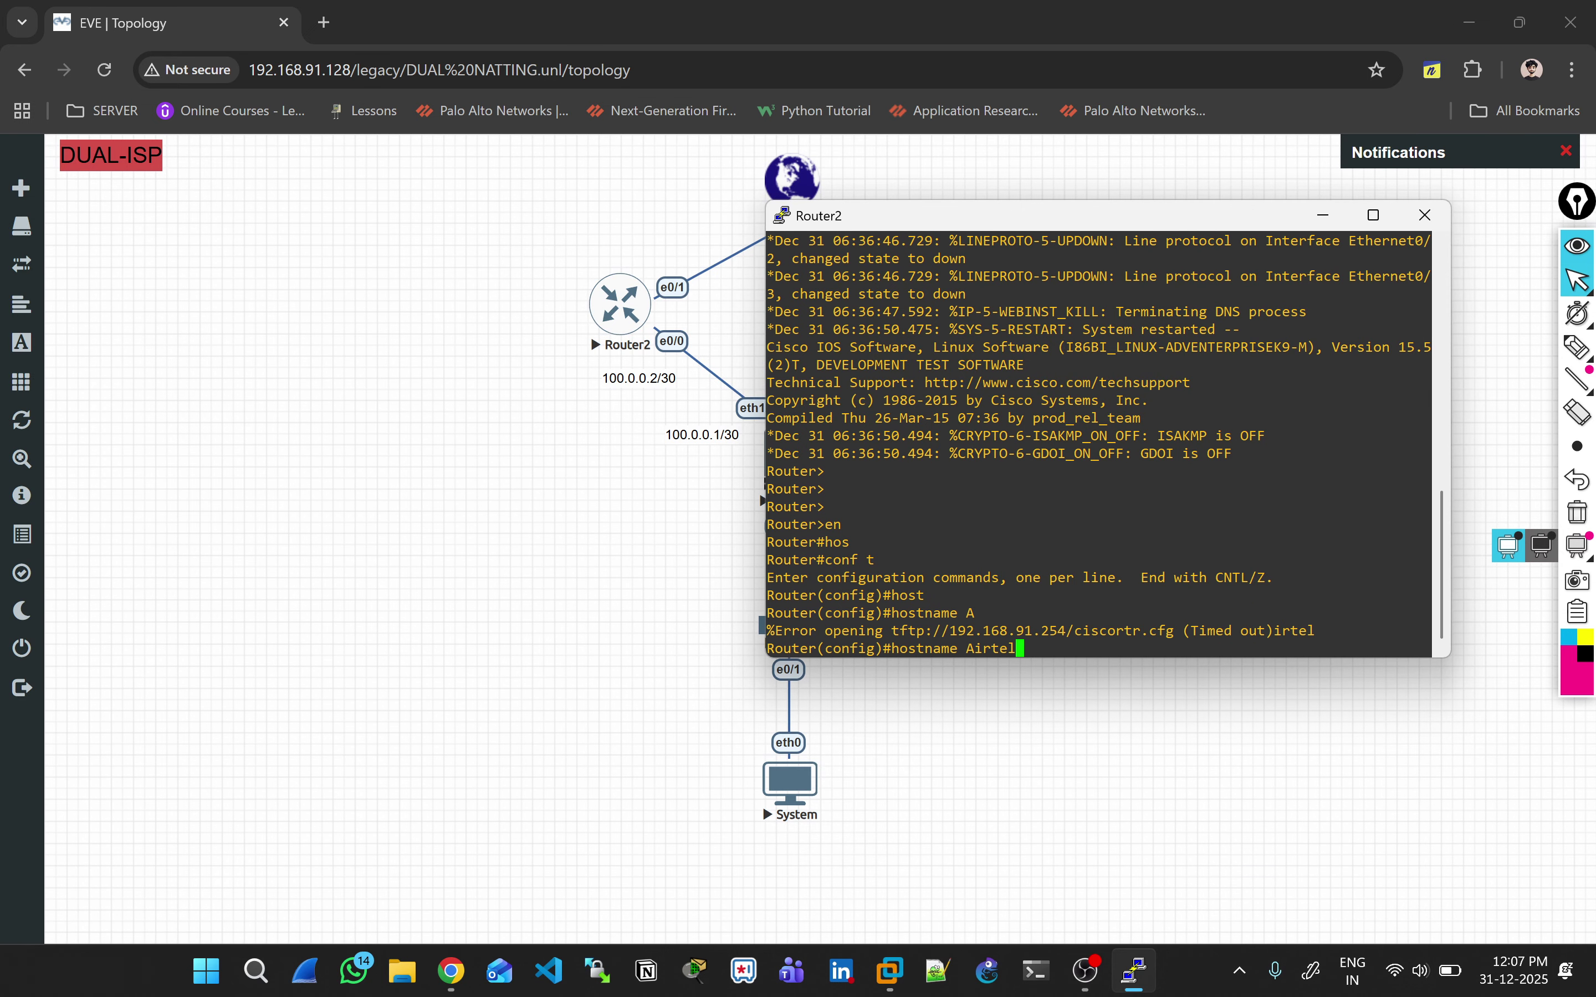
type("_CE")
type("P")
key("BackSpace")
type("Router")
key("Return")
key("Return")
key("Return")
key("Return")
key("Return")
key("Return")
key("Return")
key("Return")
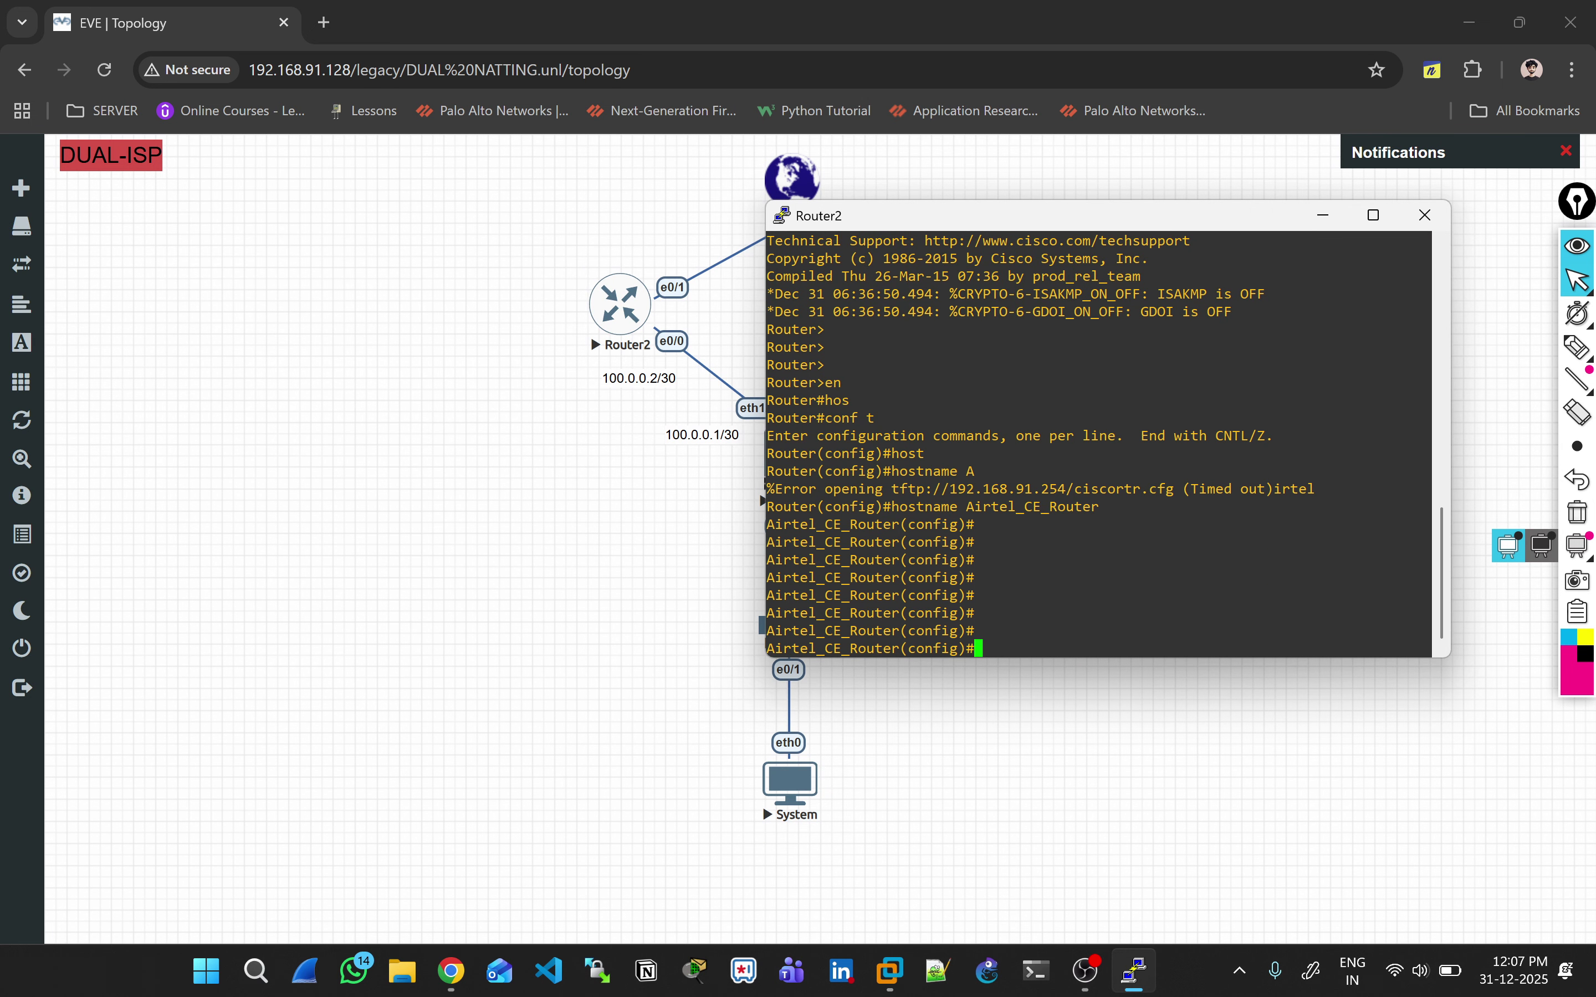
type("int E0/0")
key("Return")
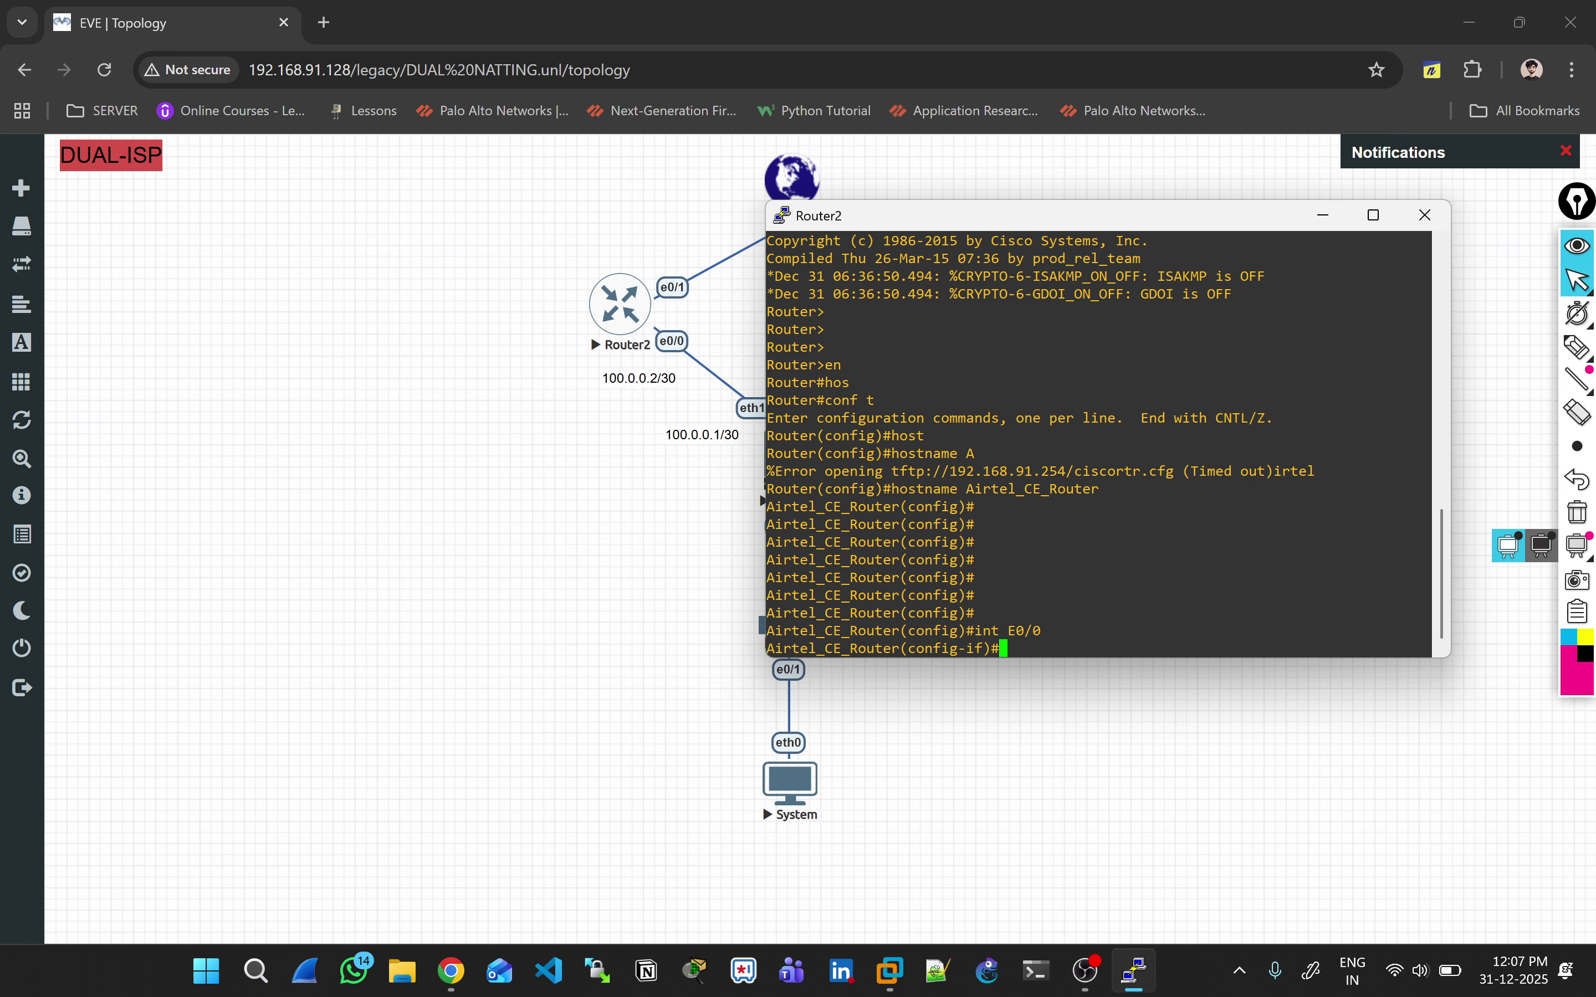
type("des")
key("Tab")
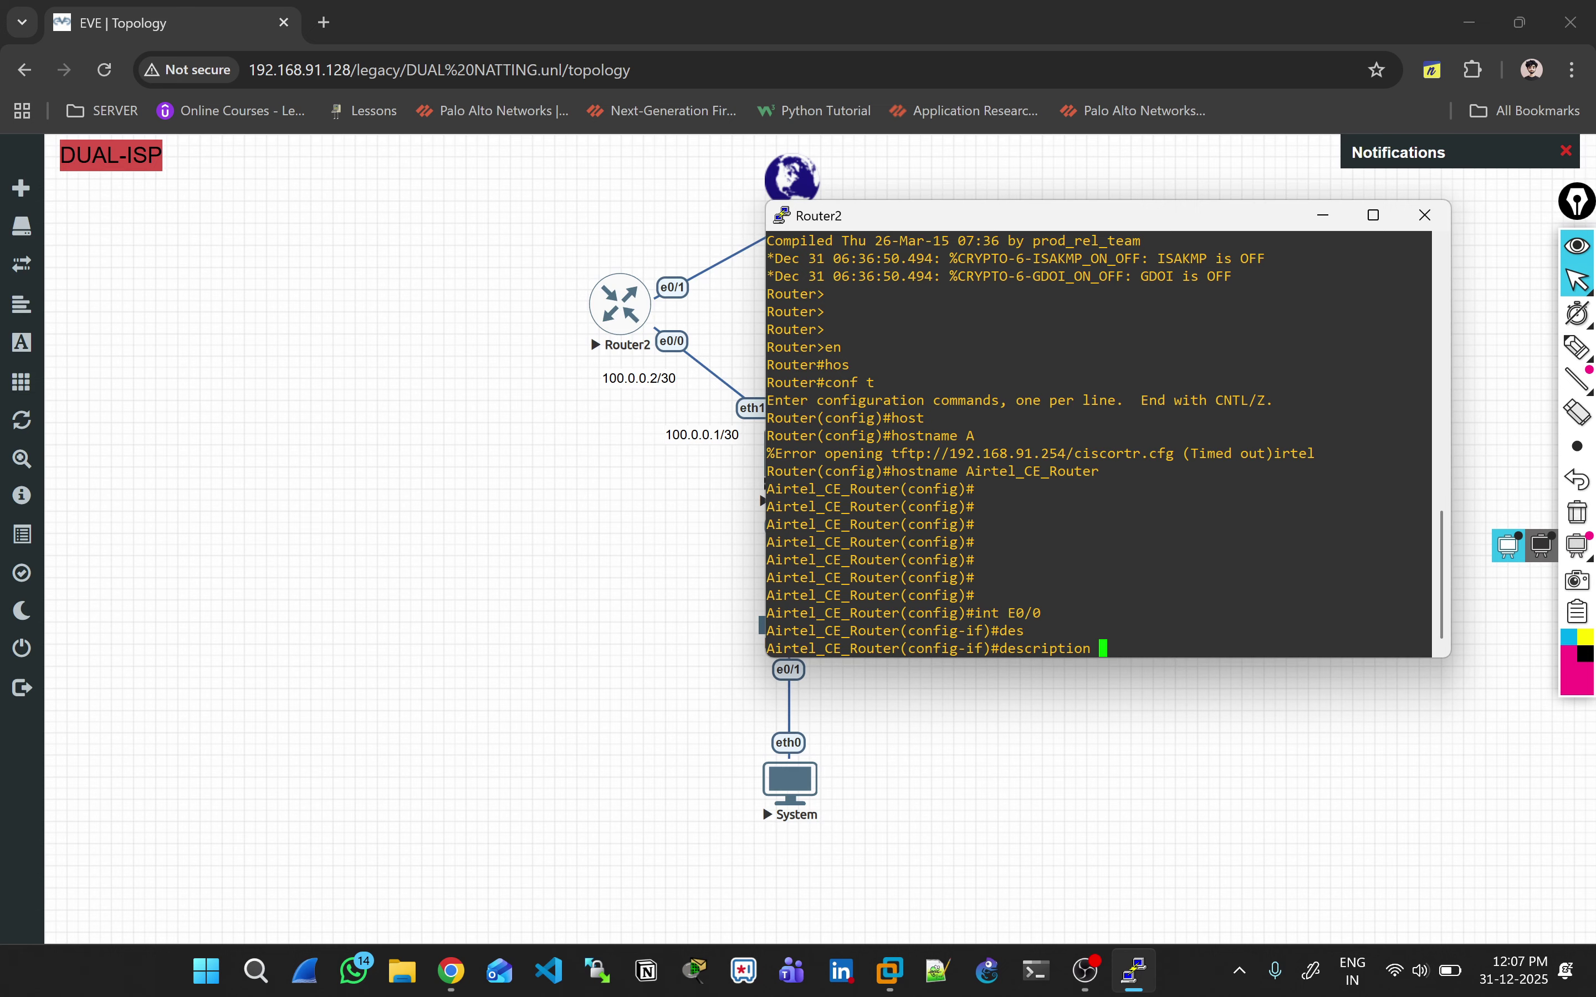
Step: Annotate Router2's e0/0 link to the firewall as the LAN side
left_click(1578, 347)
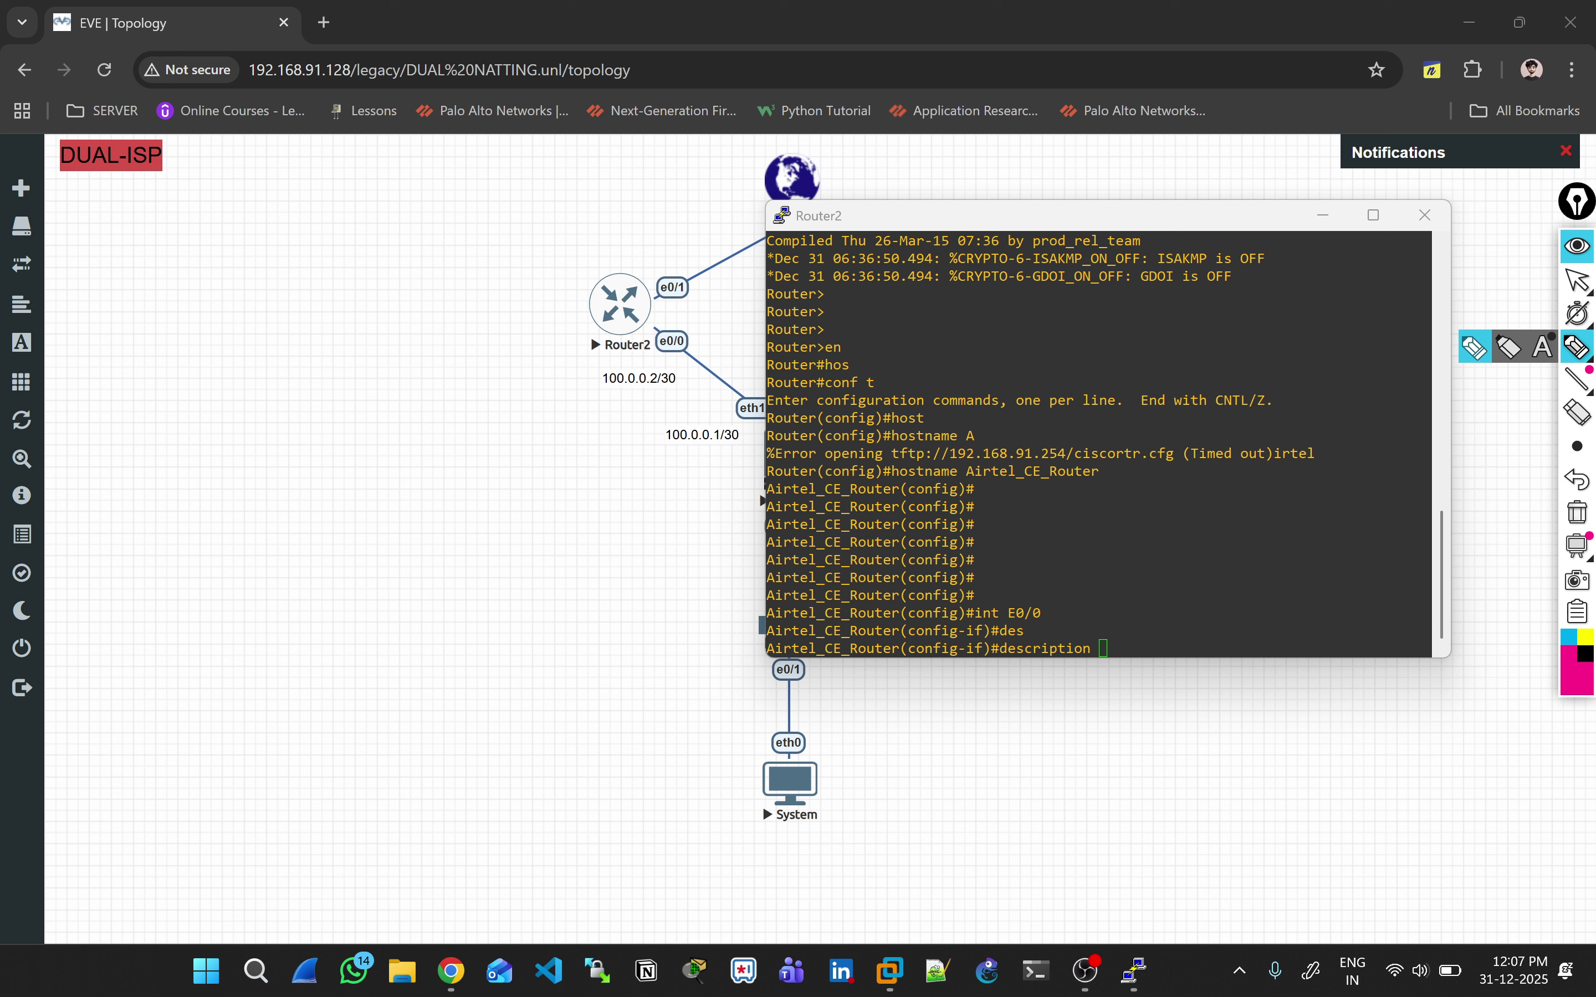
mouse_move(696, 342)
left_mouse_down()
mouse_move(756, 298)
mouse_move(718, 283)
mouse_move(756, 297)
left_mouse_up()
left_click_drag(690, 353, 711, 382)
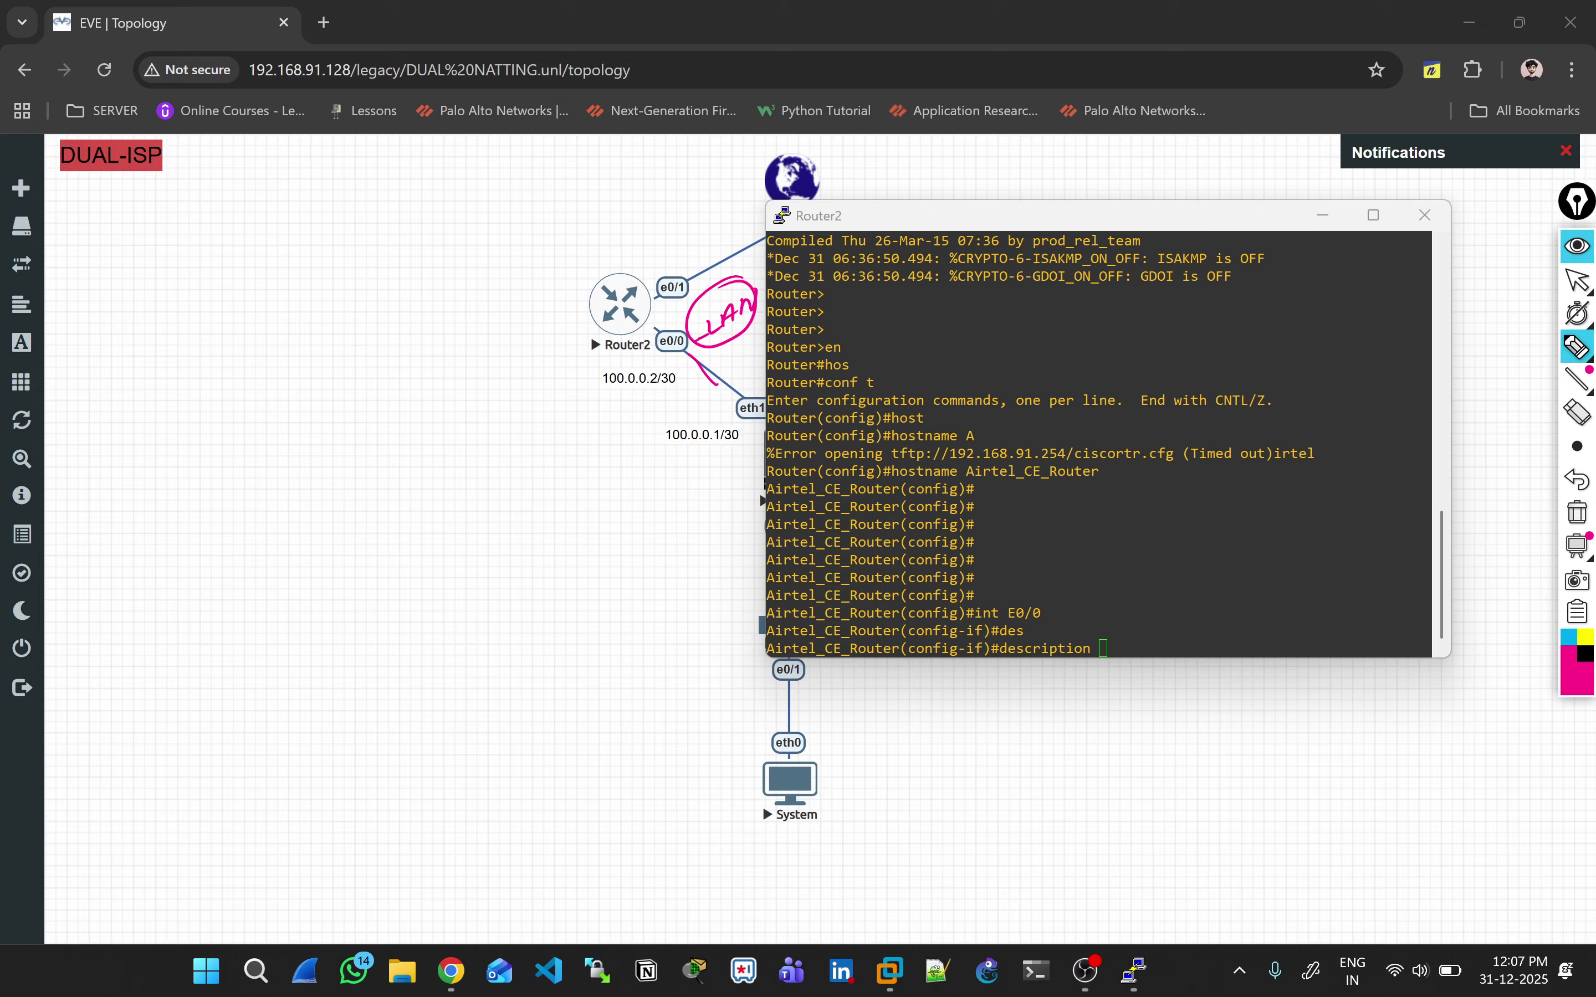
left_click(1578, 281)
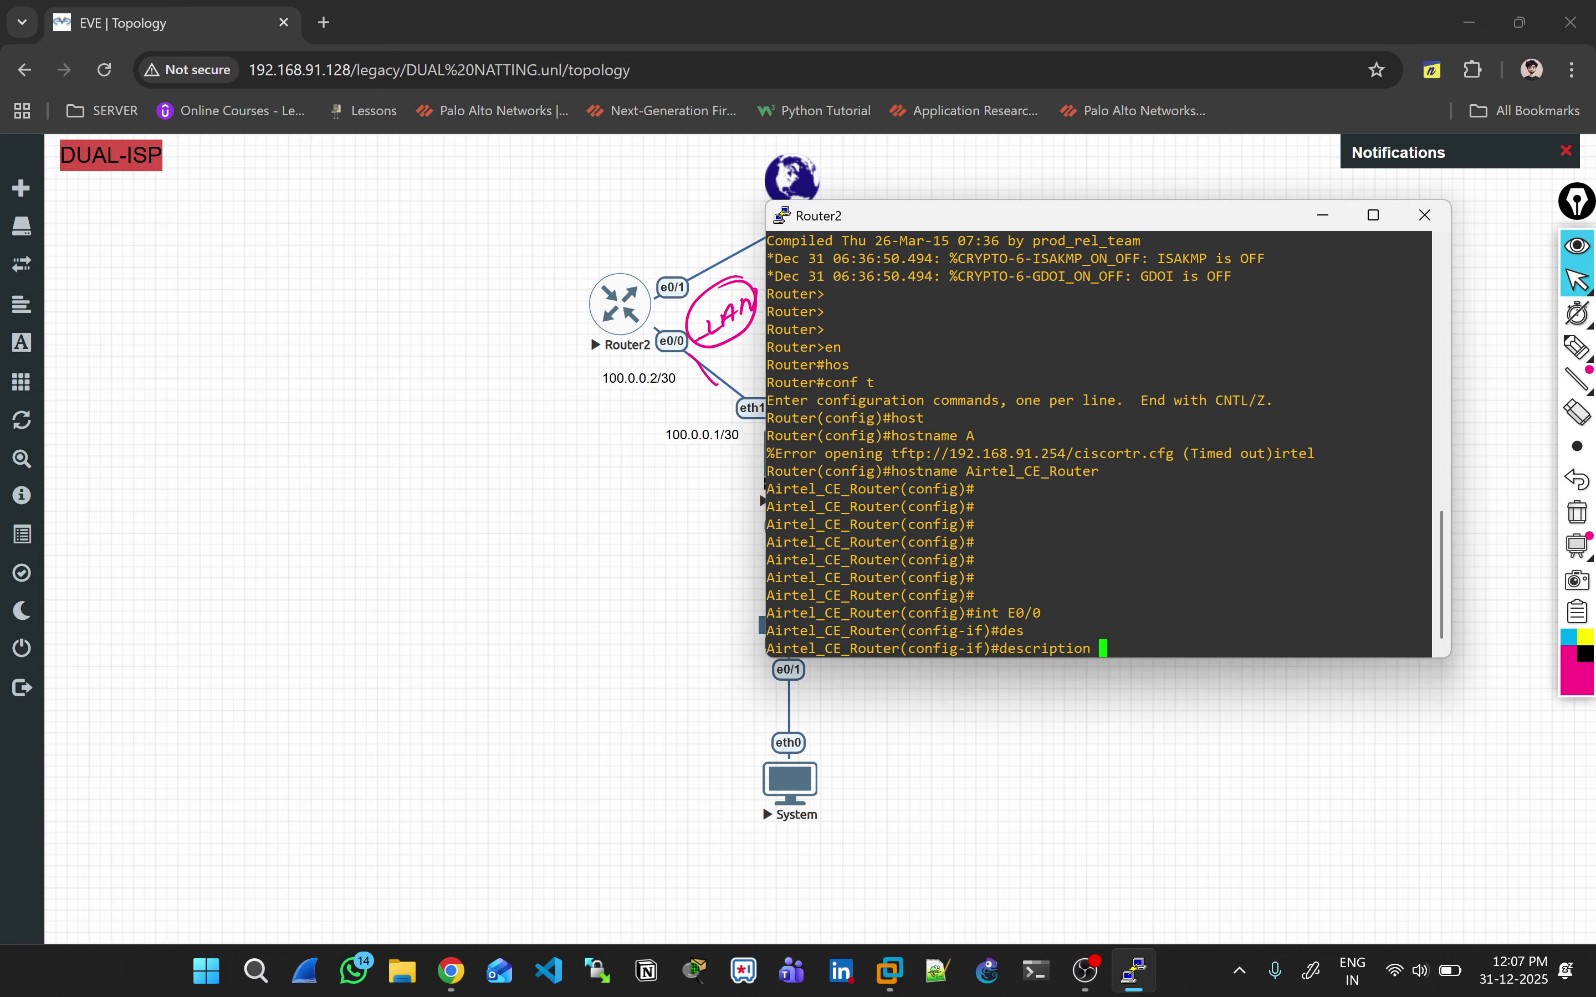
Step: Describe E0/0 as '*Connected to LAN Segment*' and save the configuration with do wr
type("*Connected to AAN Segmen")
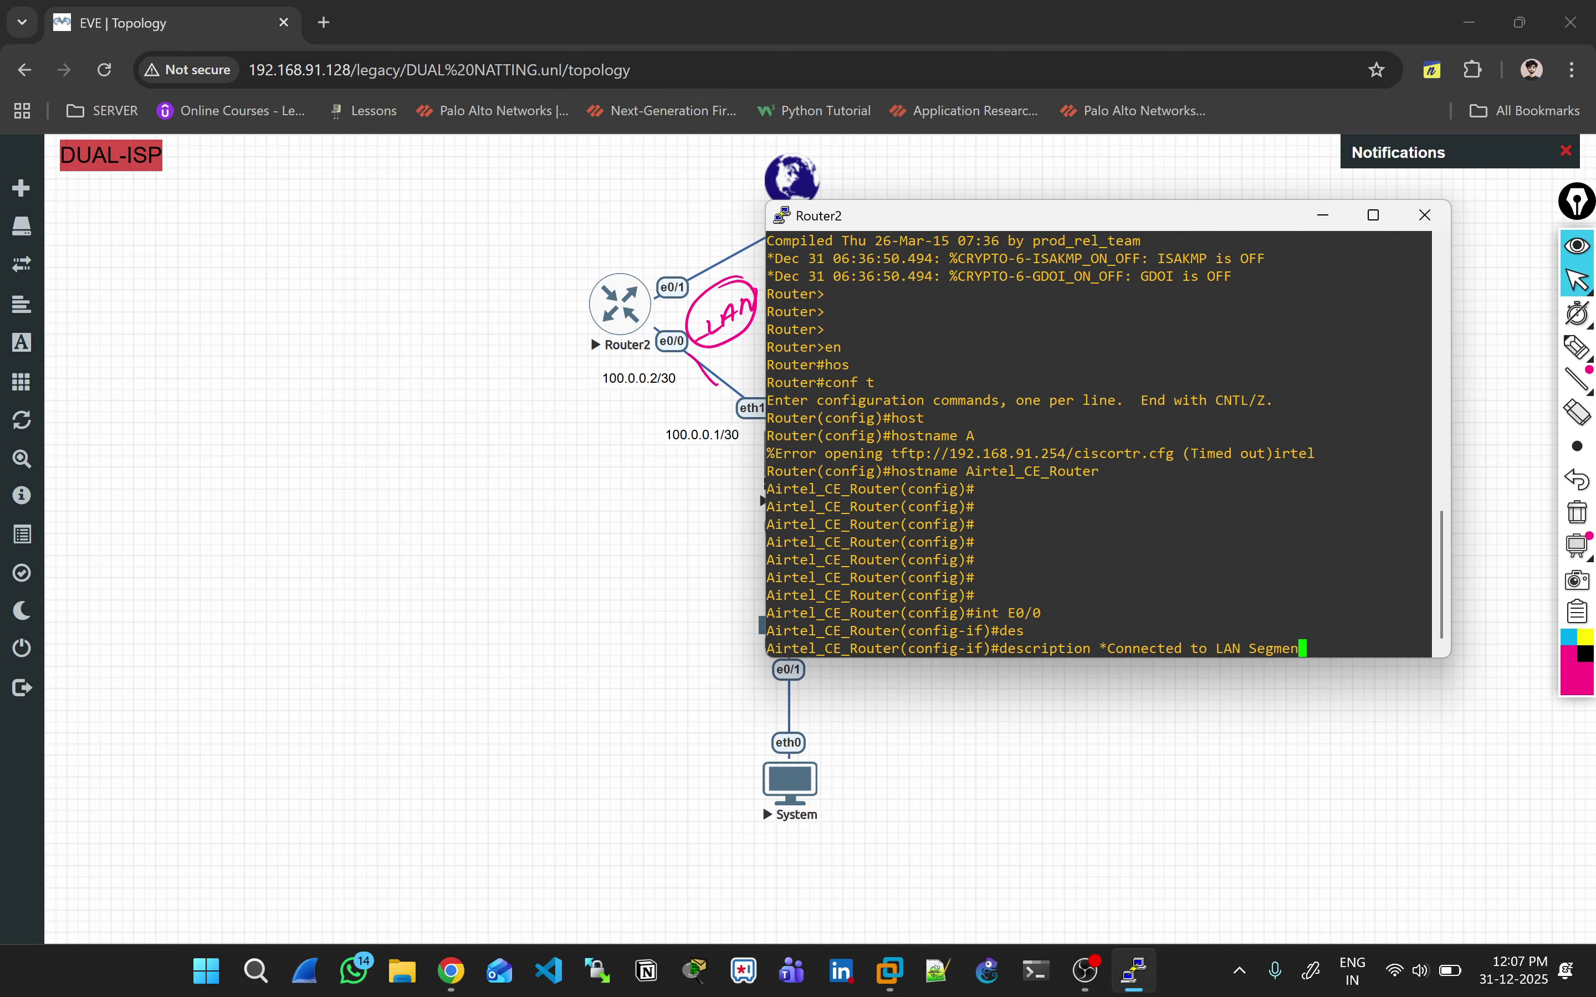
type("t(")
type("*")
key("Return")
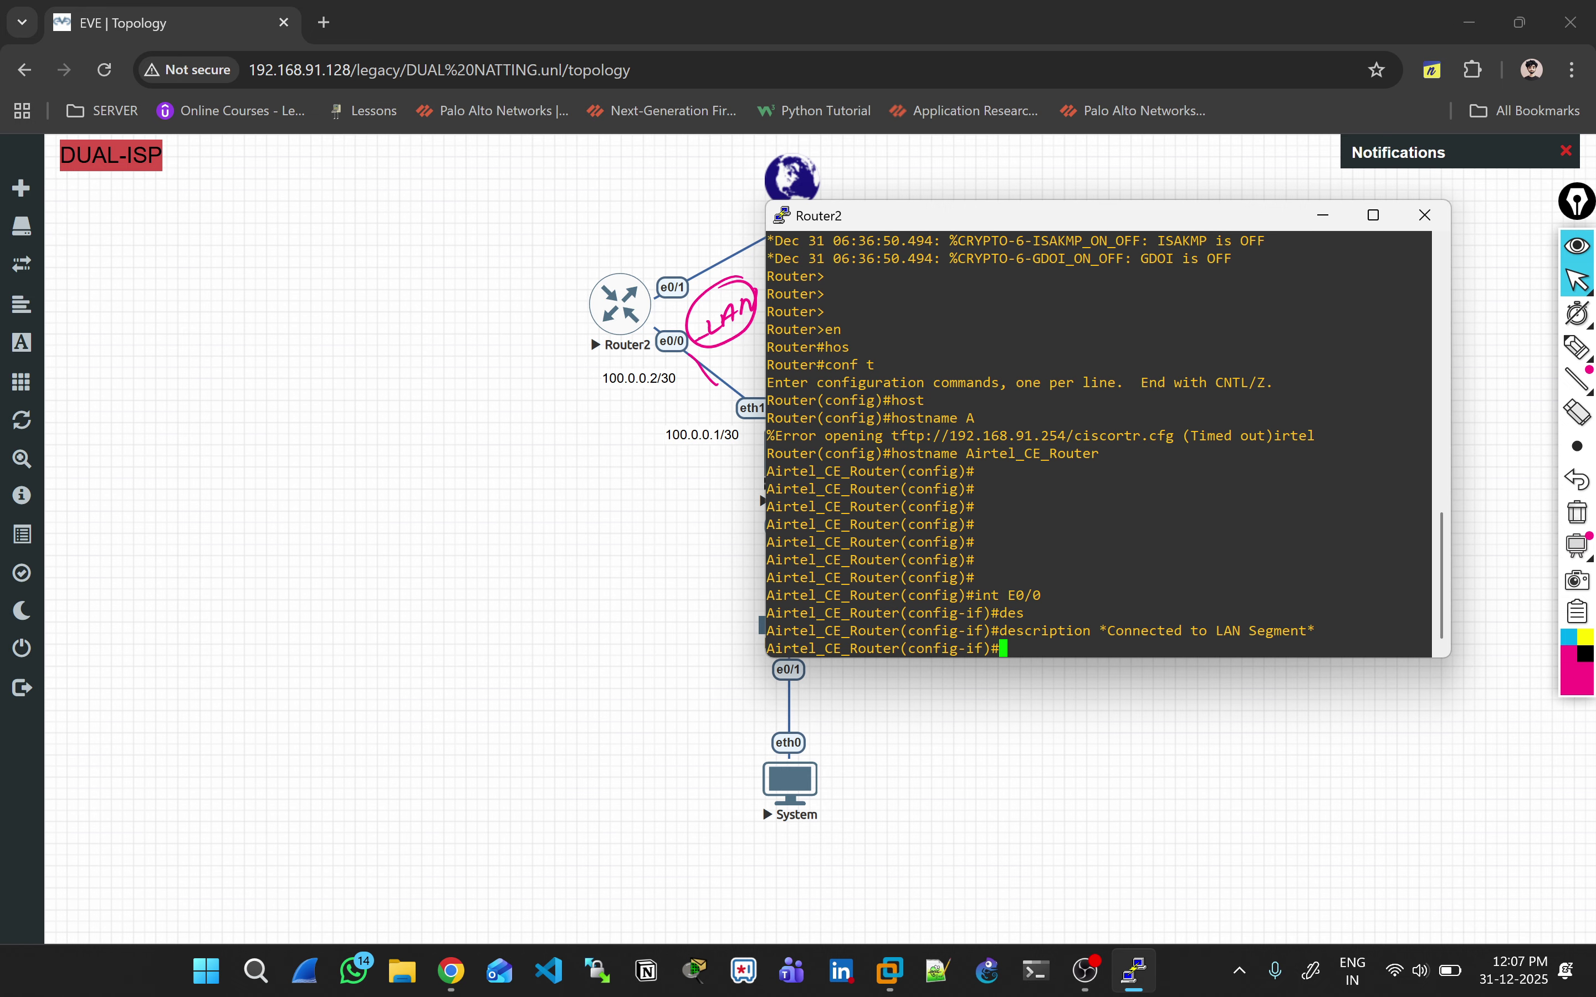
key("Return")
key("Return")
type("do wr")
key("Return")
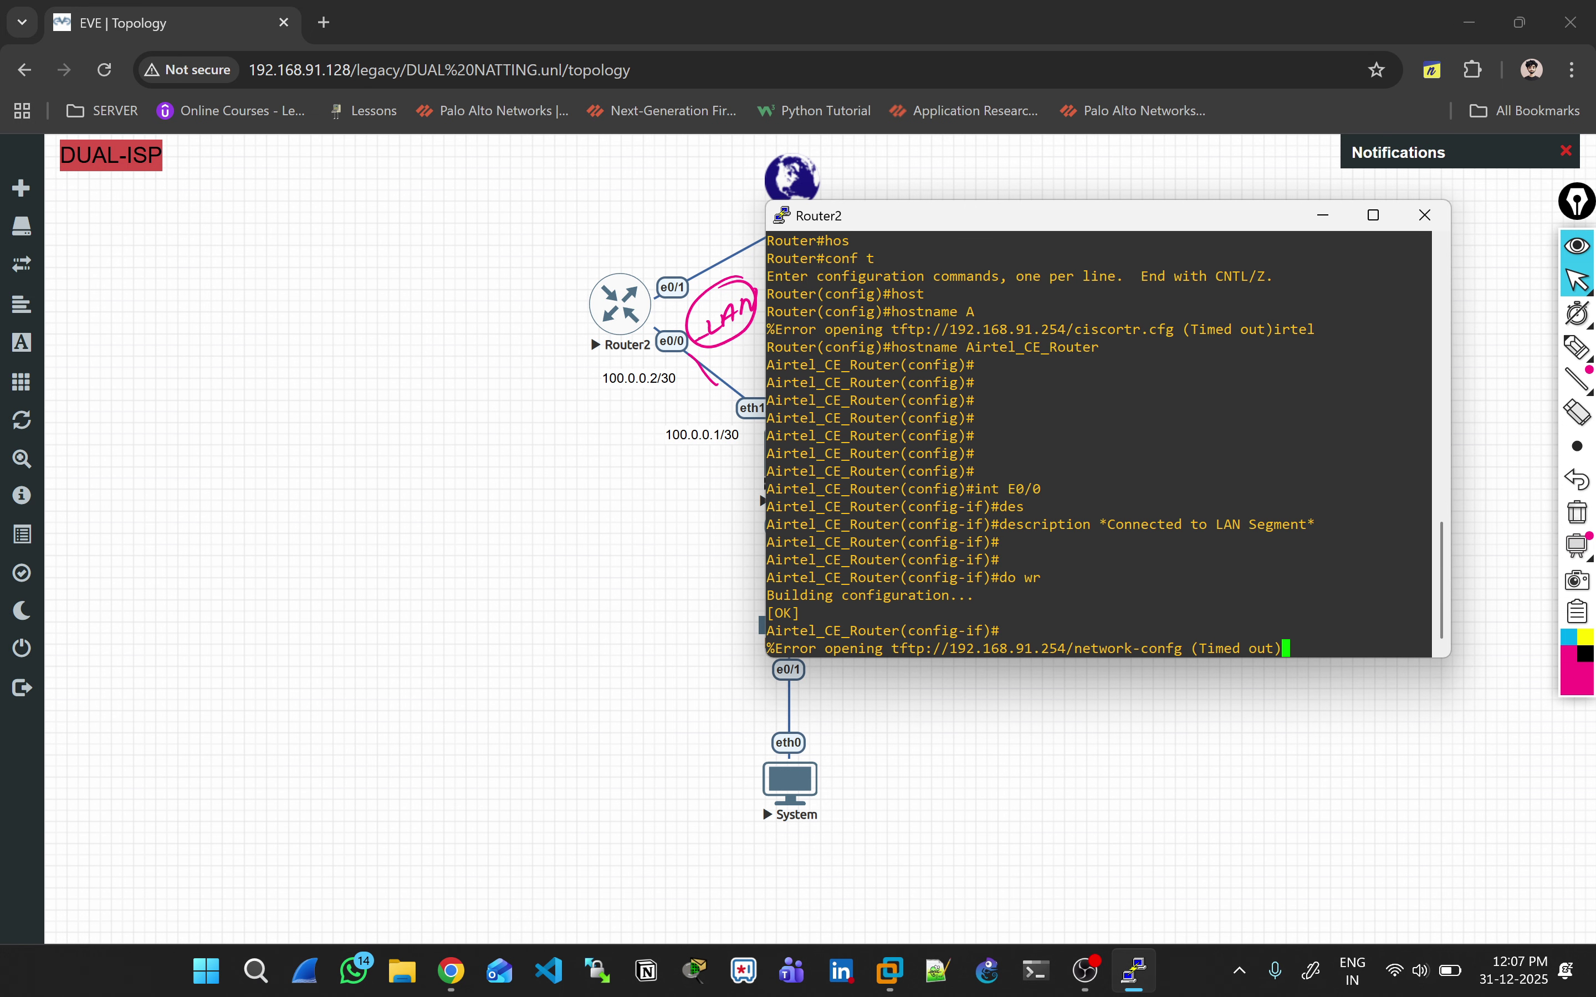
left_click(1578, 346)
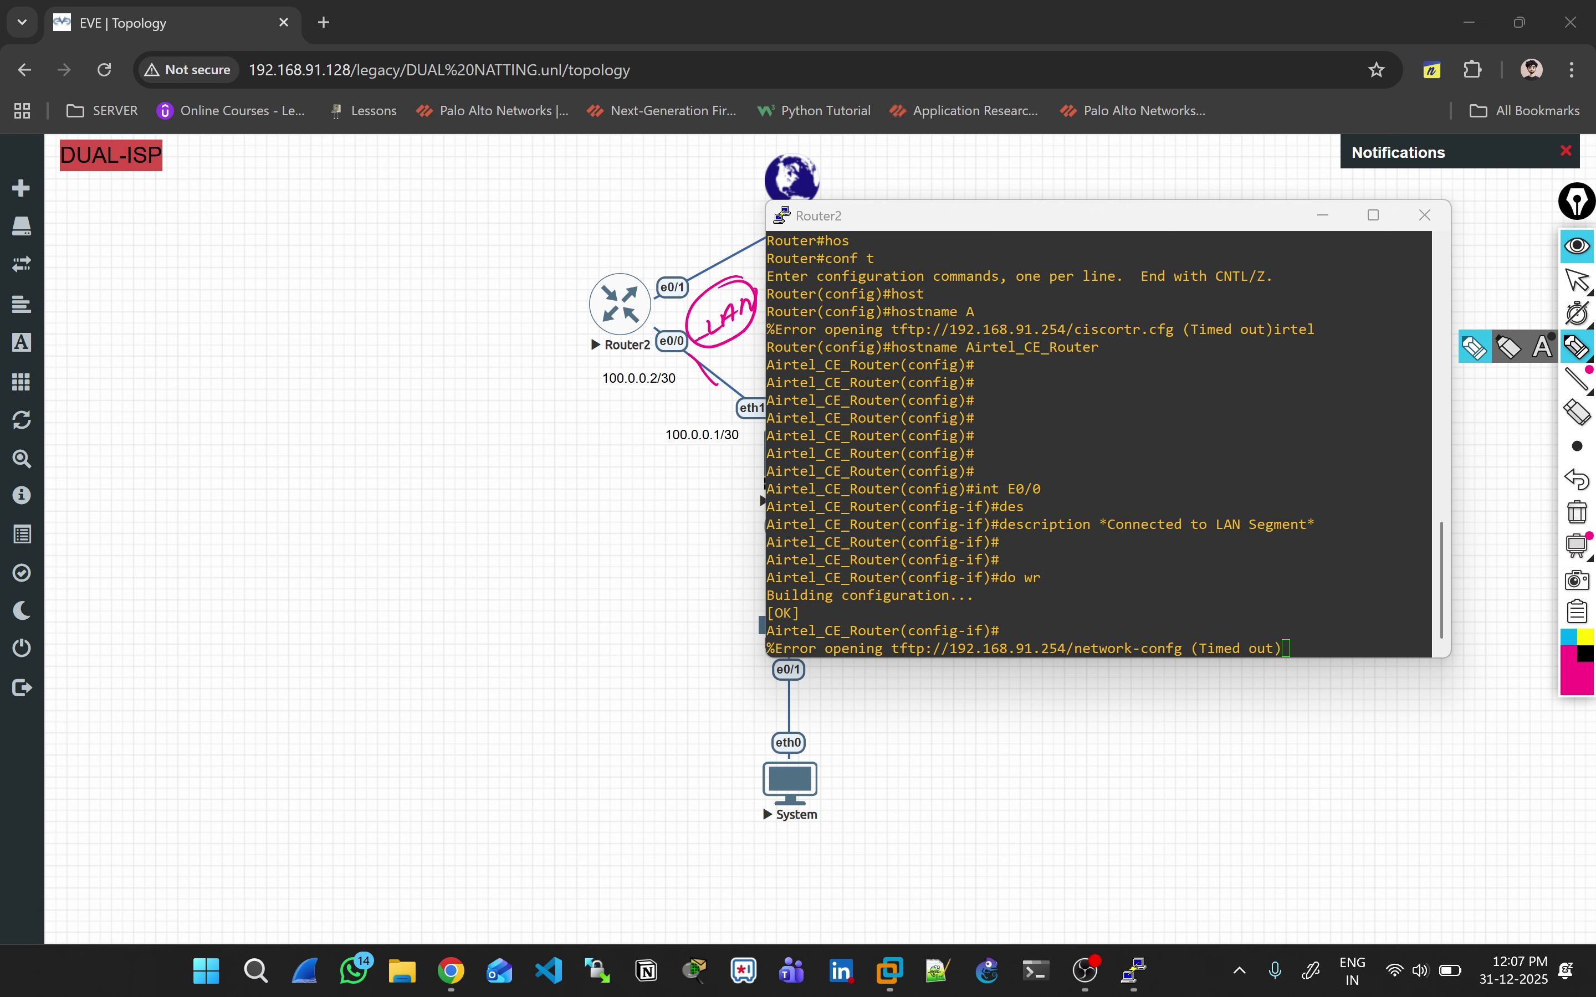
left_click(1586, 637)
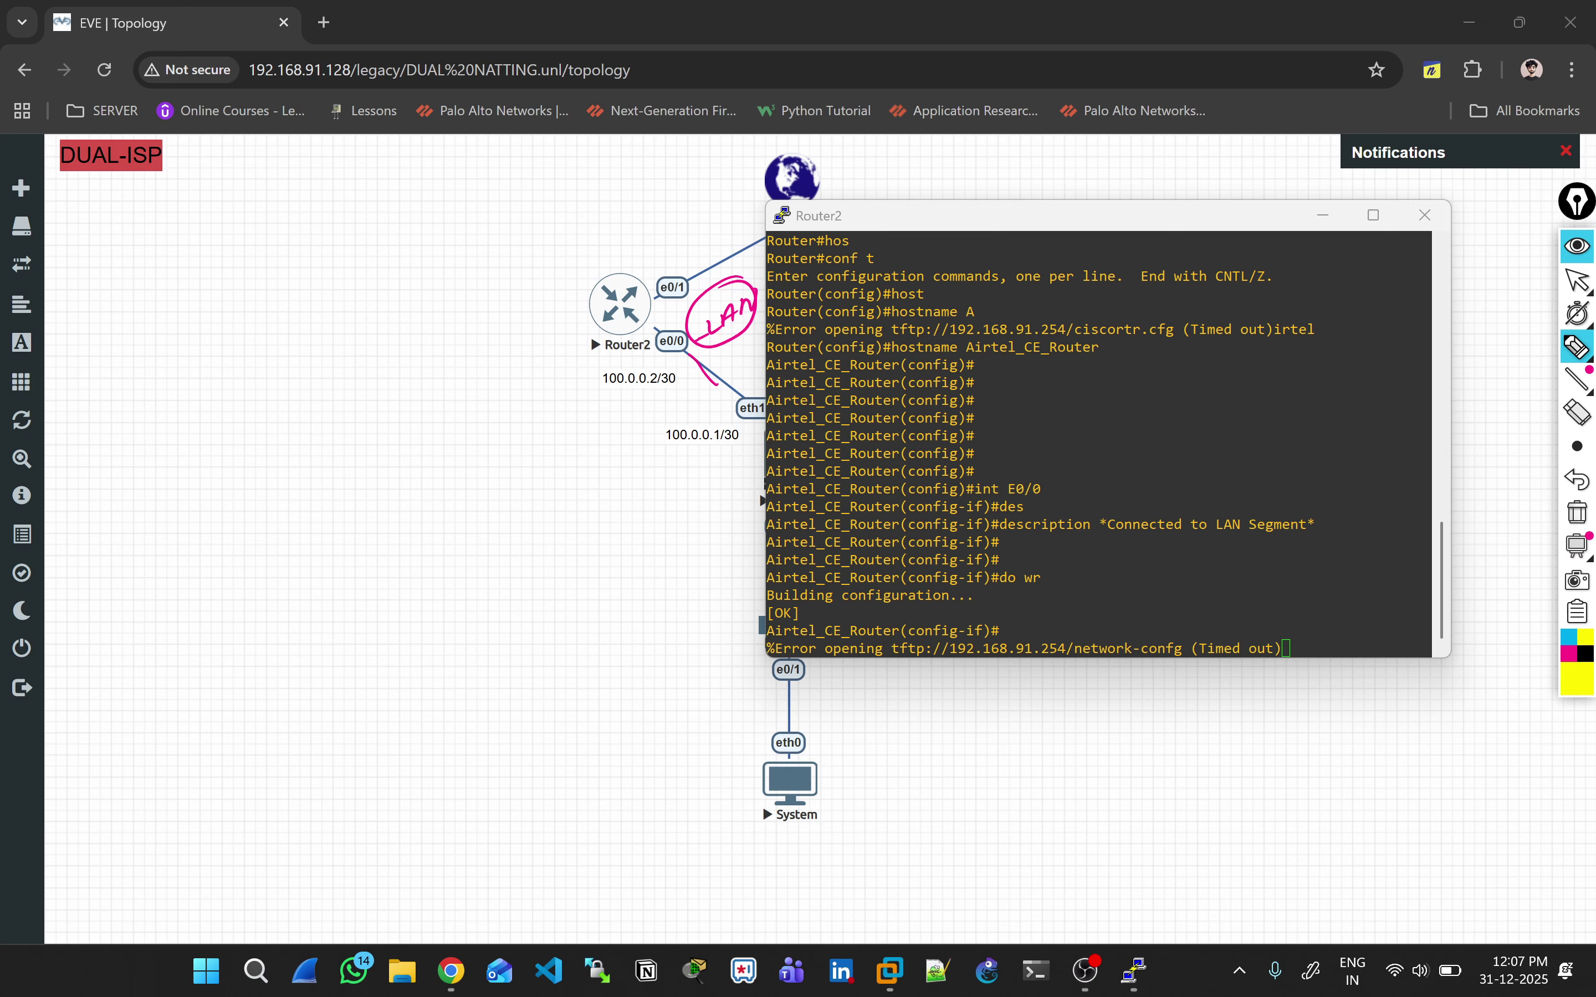
left_click_drag(1052, 544, 1081, 542)
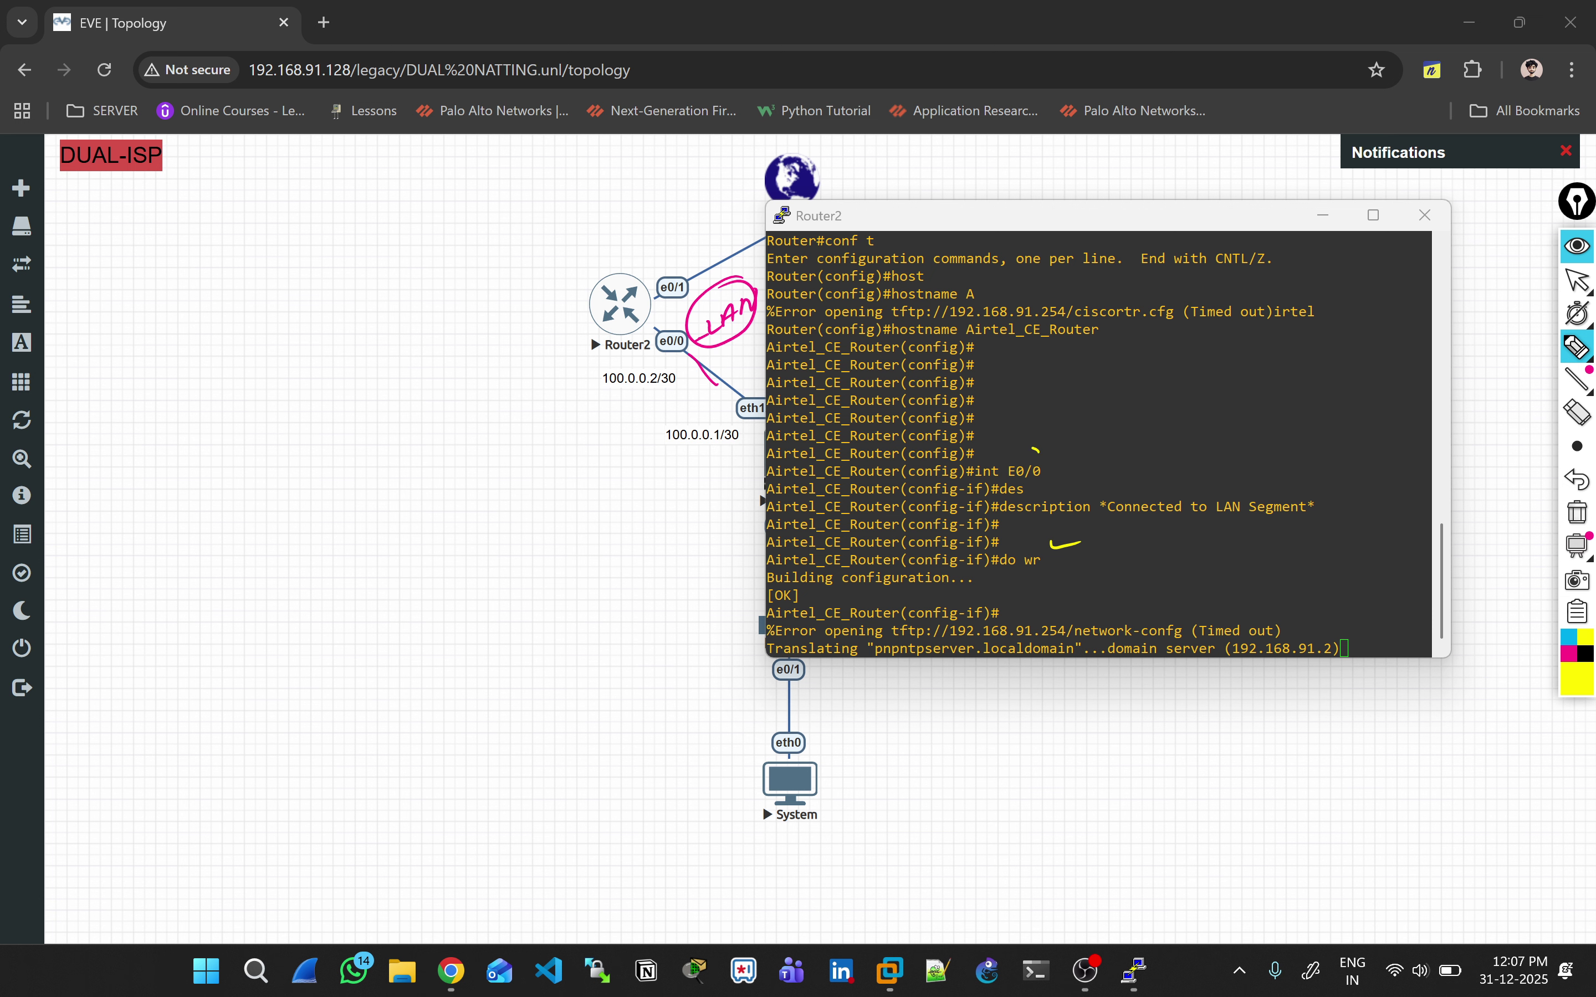
left_click_drag(1034, 450, 1044, 453)
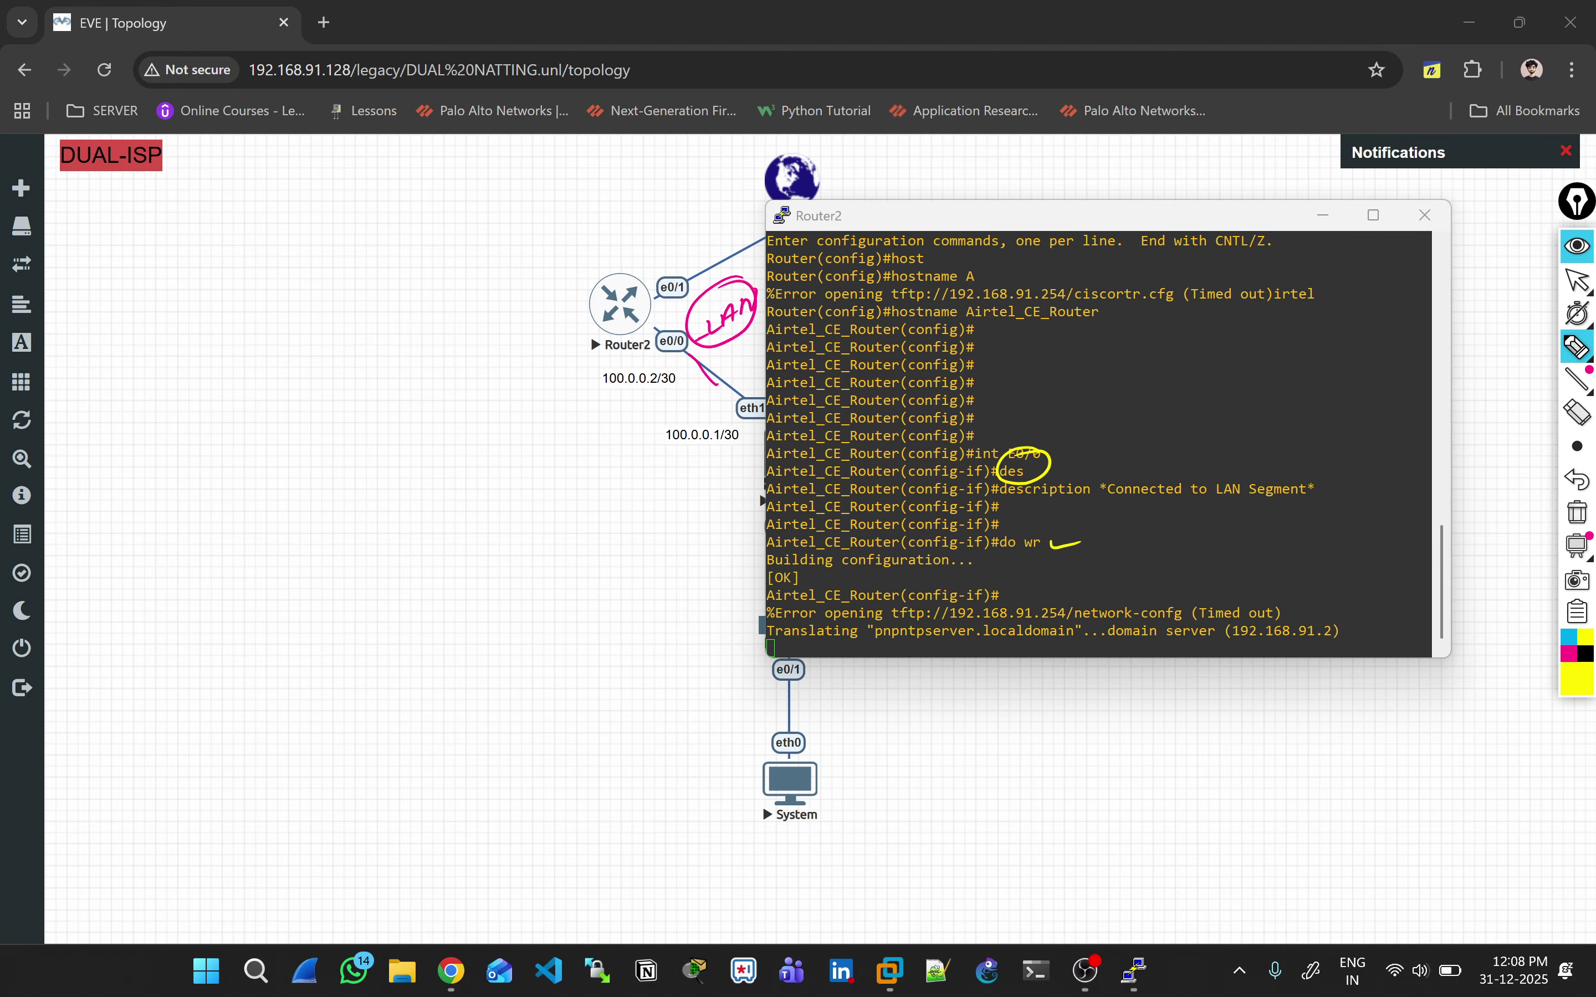
left_click(1578, 512)
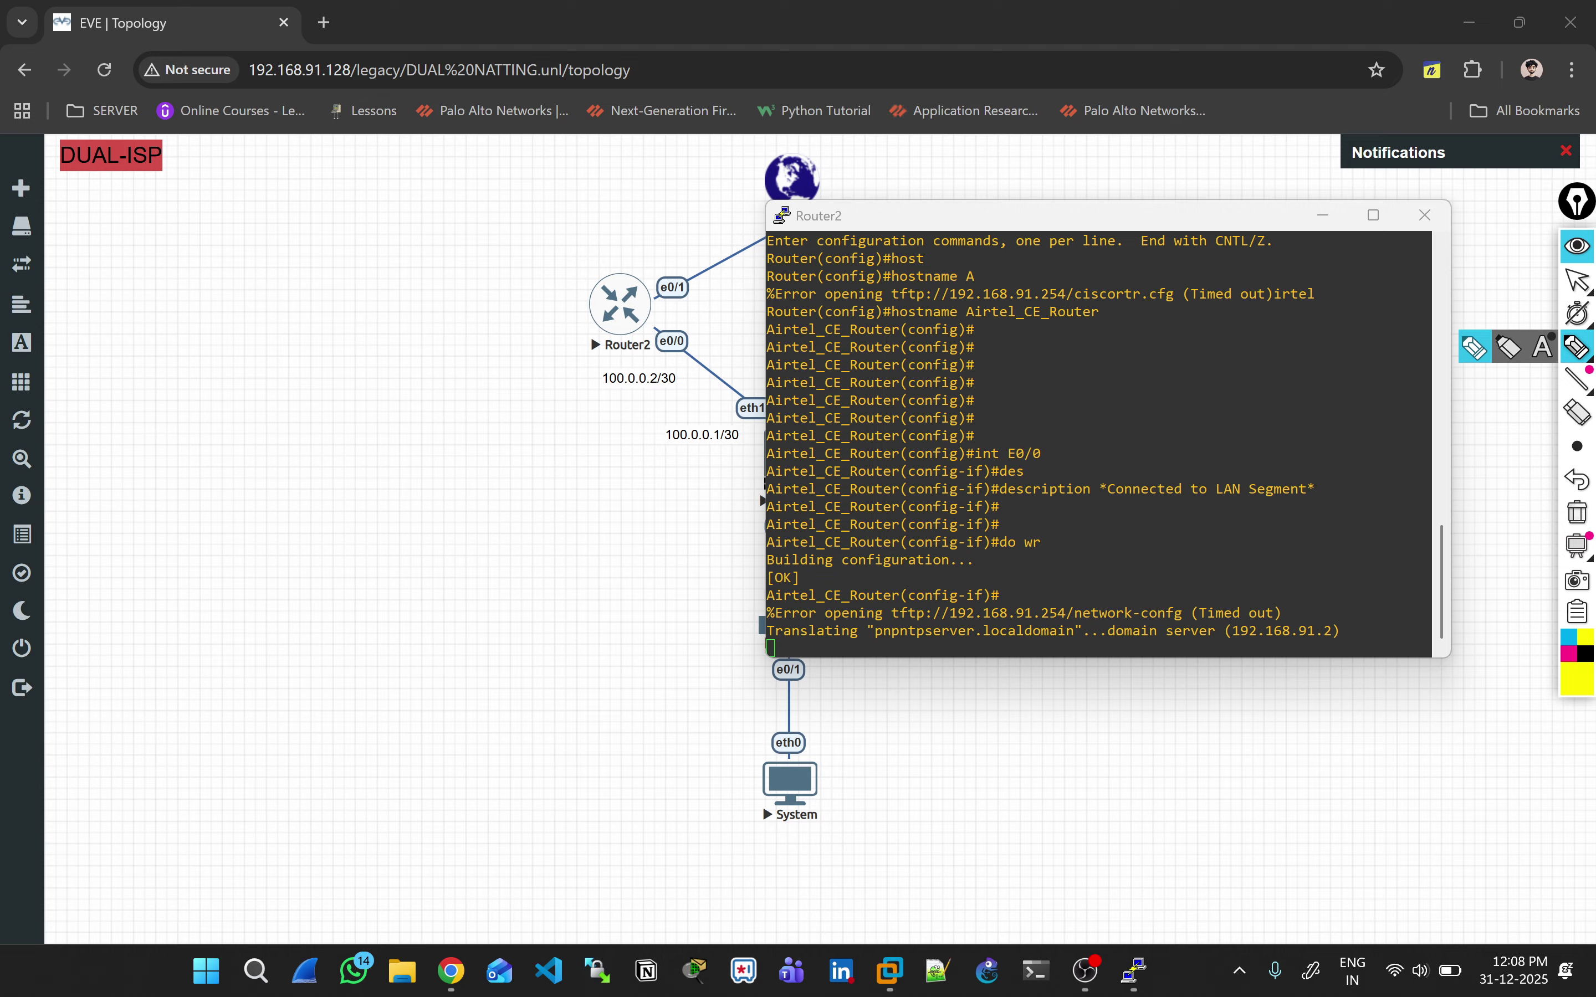
left_click(1577, 280)
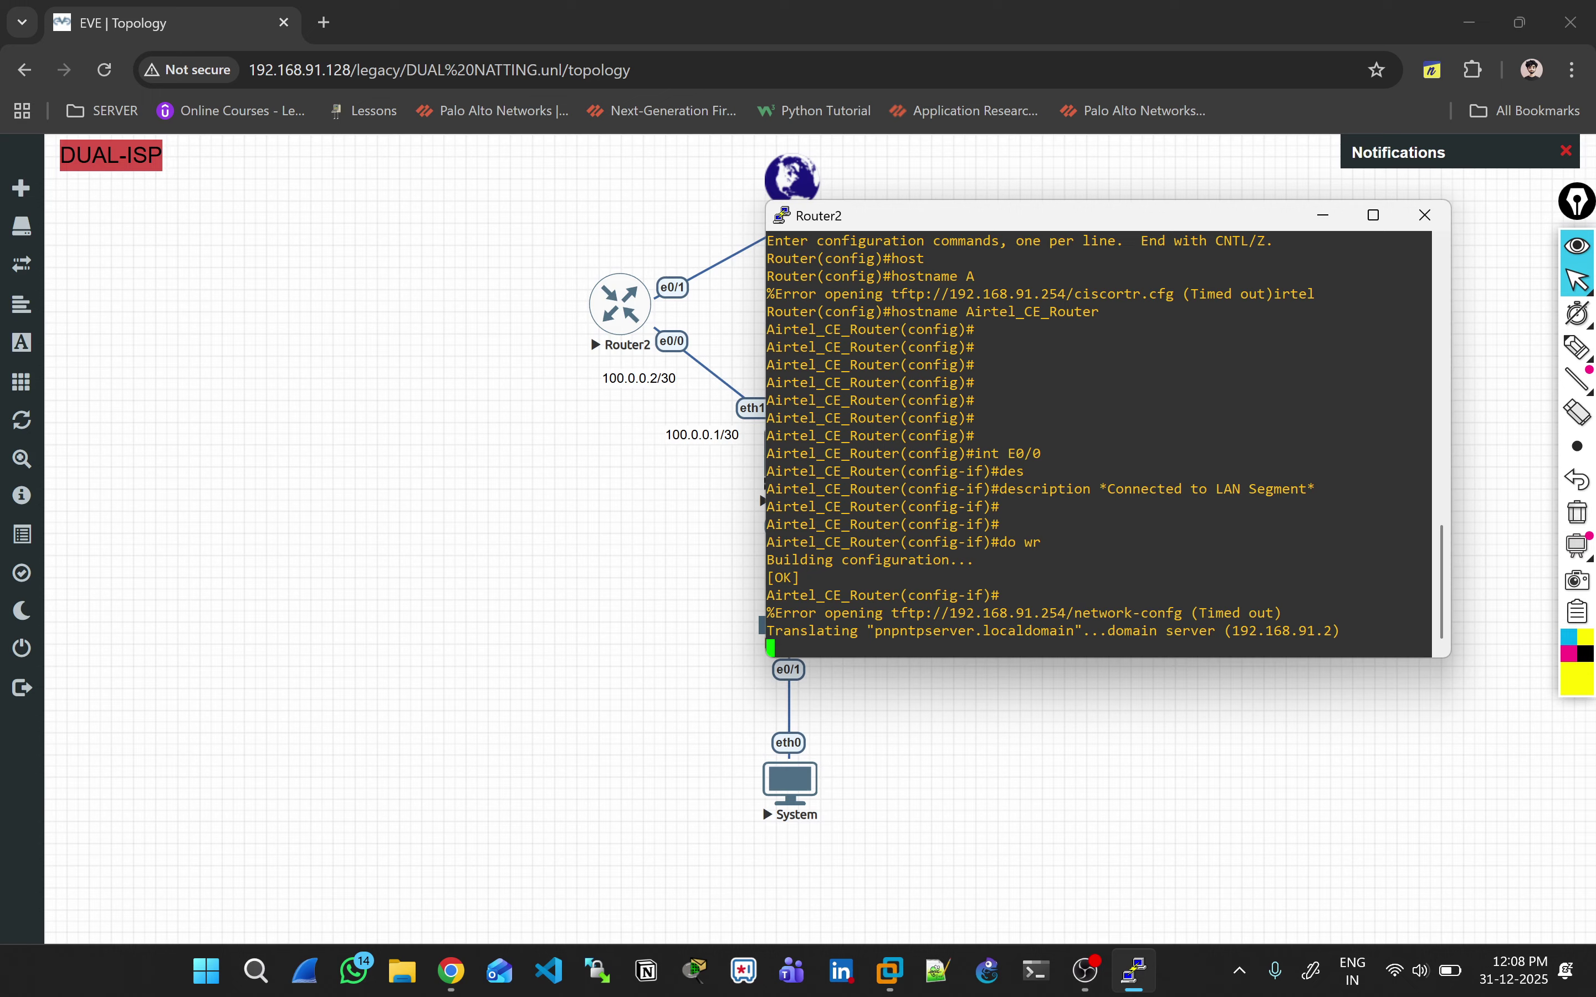
Step: Give interface E0/1 the description 'Connected to my PE Router'
key("Return")
key("Return")
key("Return")
type("\\")
key("Return")
key("Return")
key("Return")
key("Return")
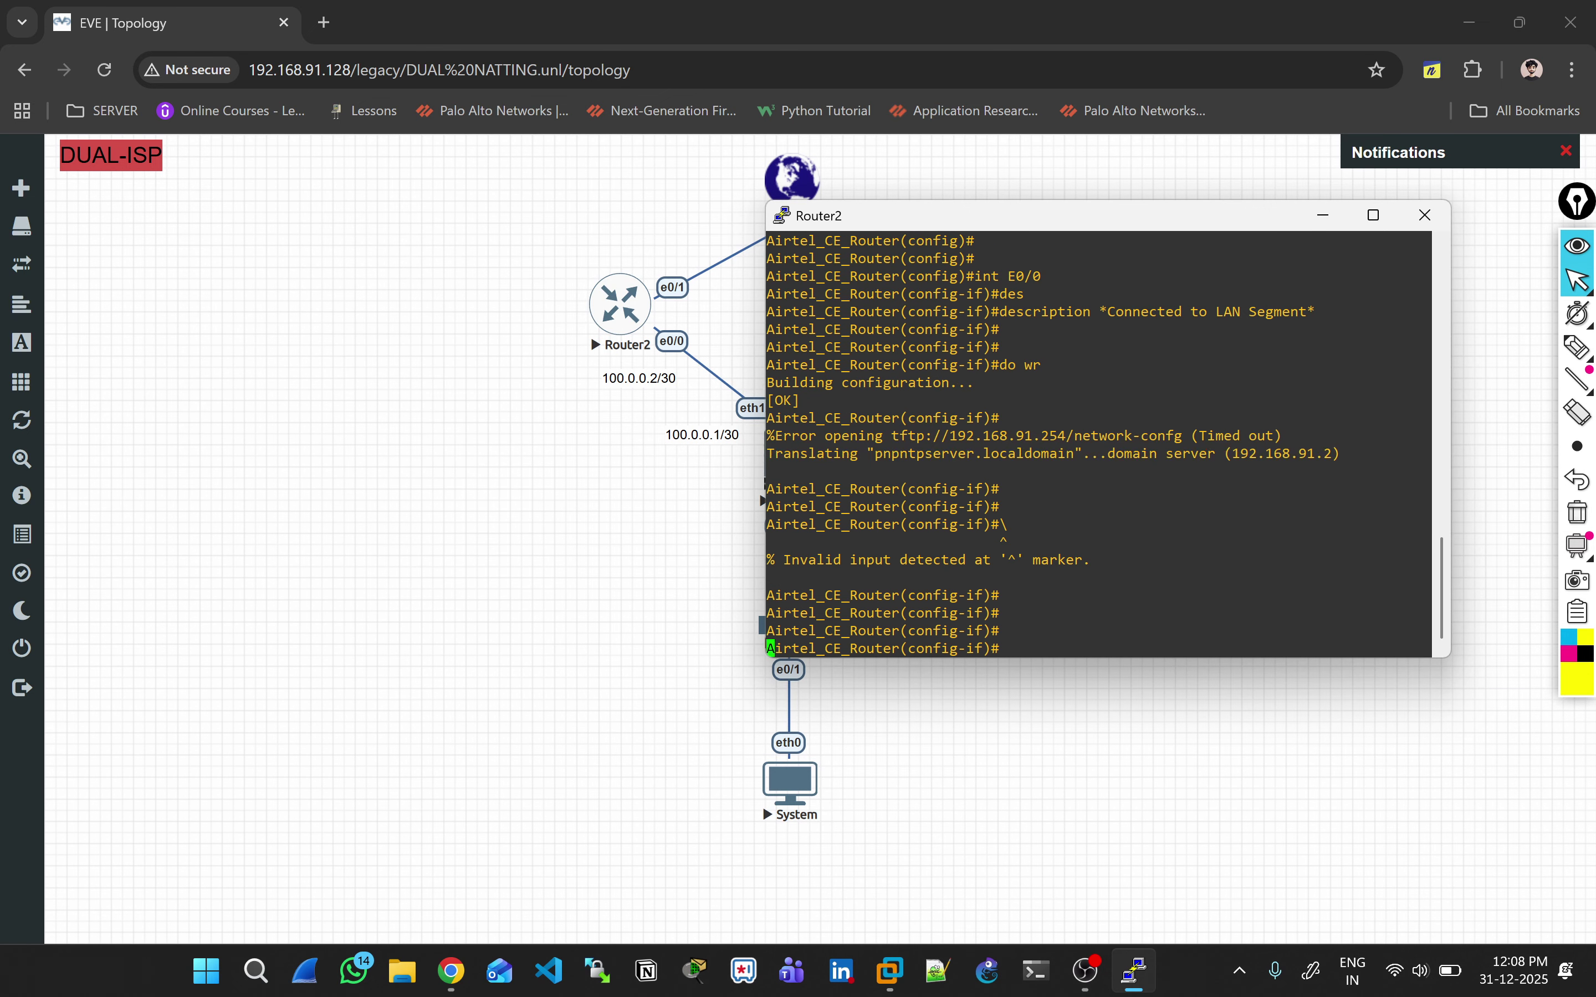
key("Return")
key("Return")
key("Return")
type("int E0/1")
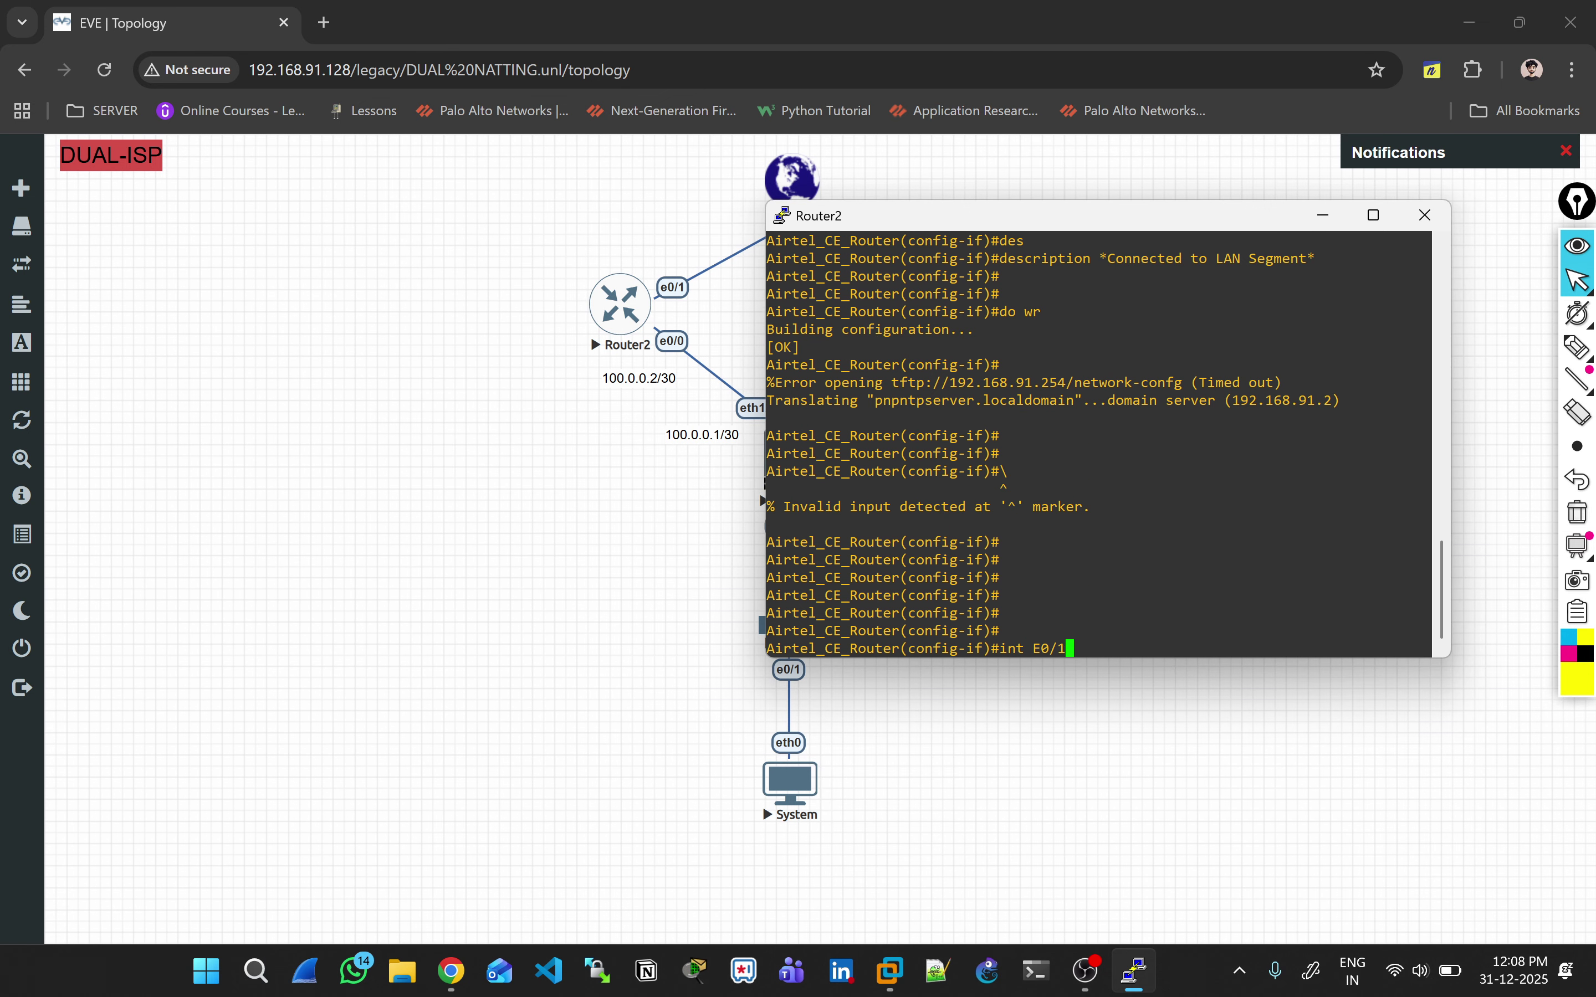
key("Return")
type("des")
key("Tab")
type("Con")
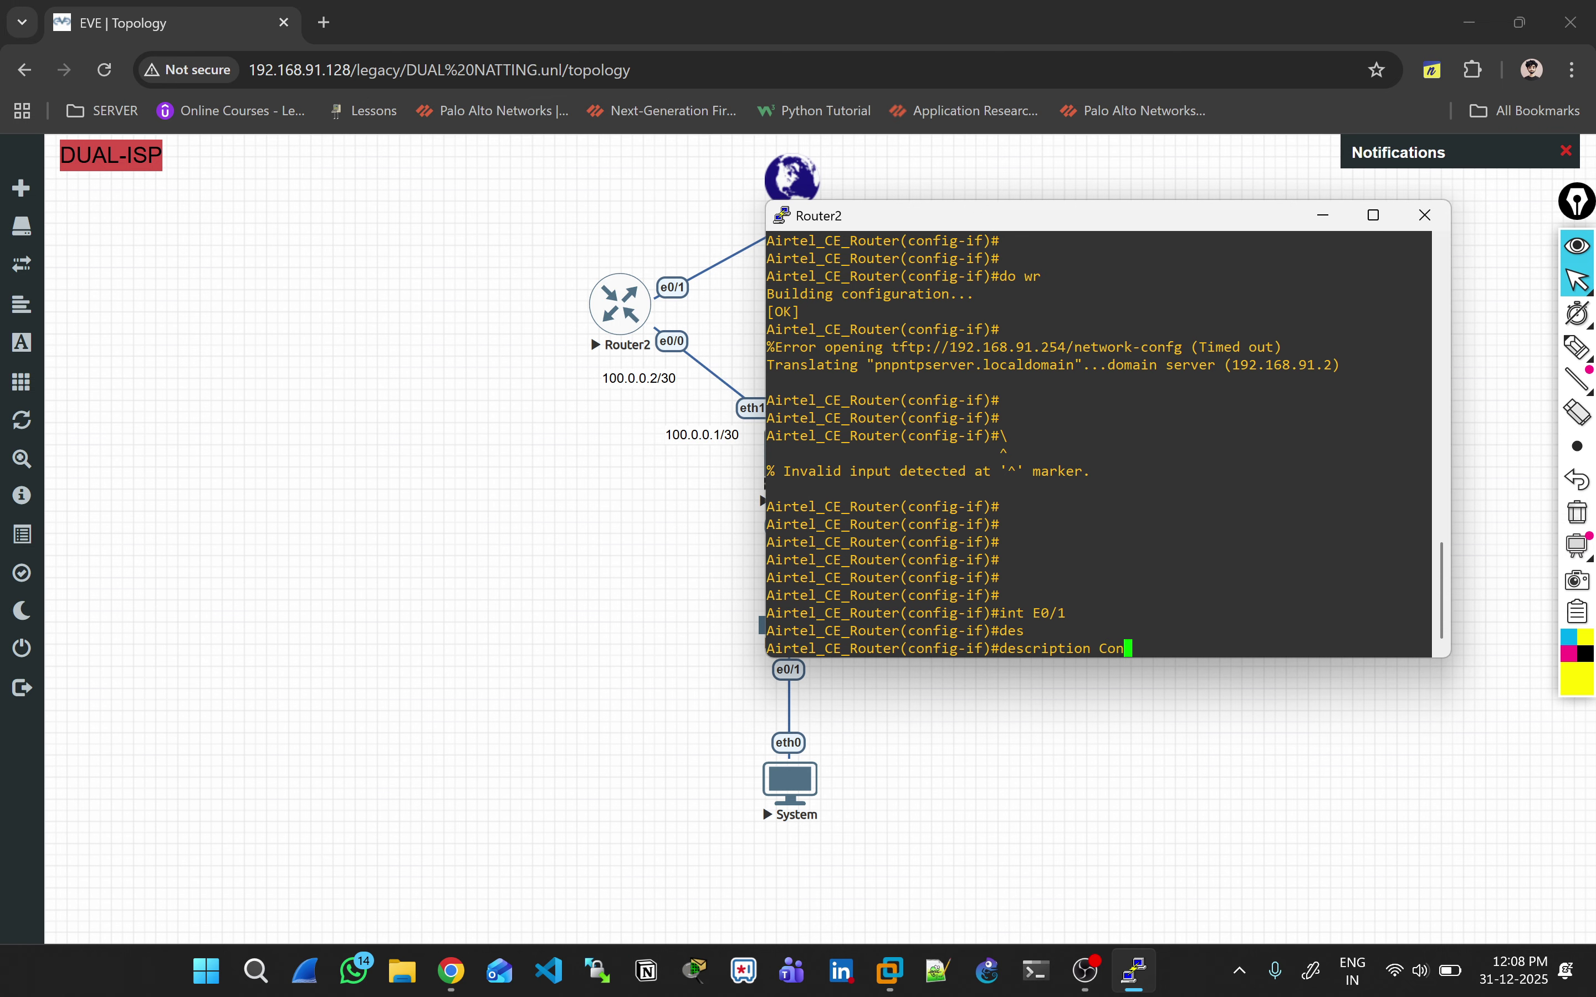
type("nected to my PE Router")
key("Return")
key("Return")
key("Return")
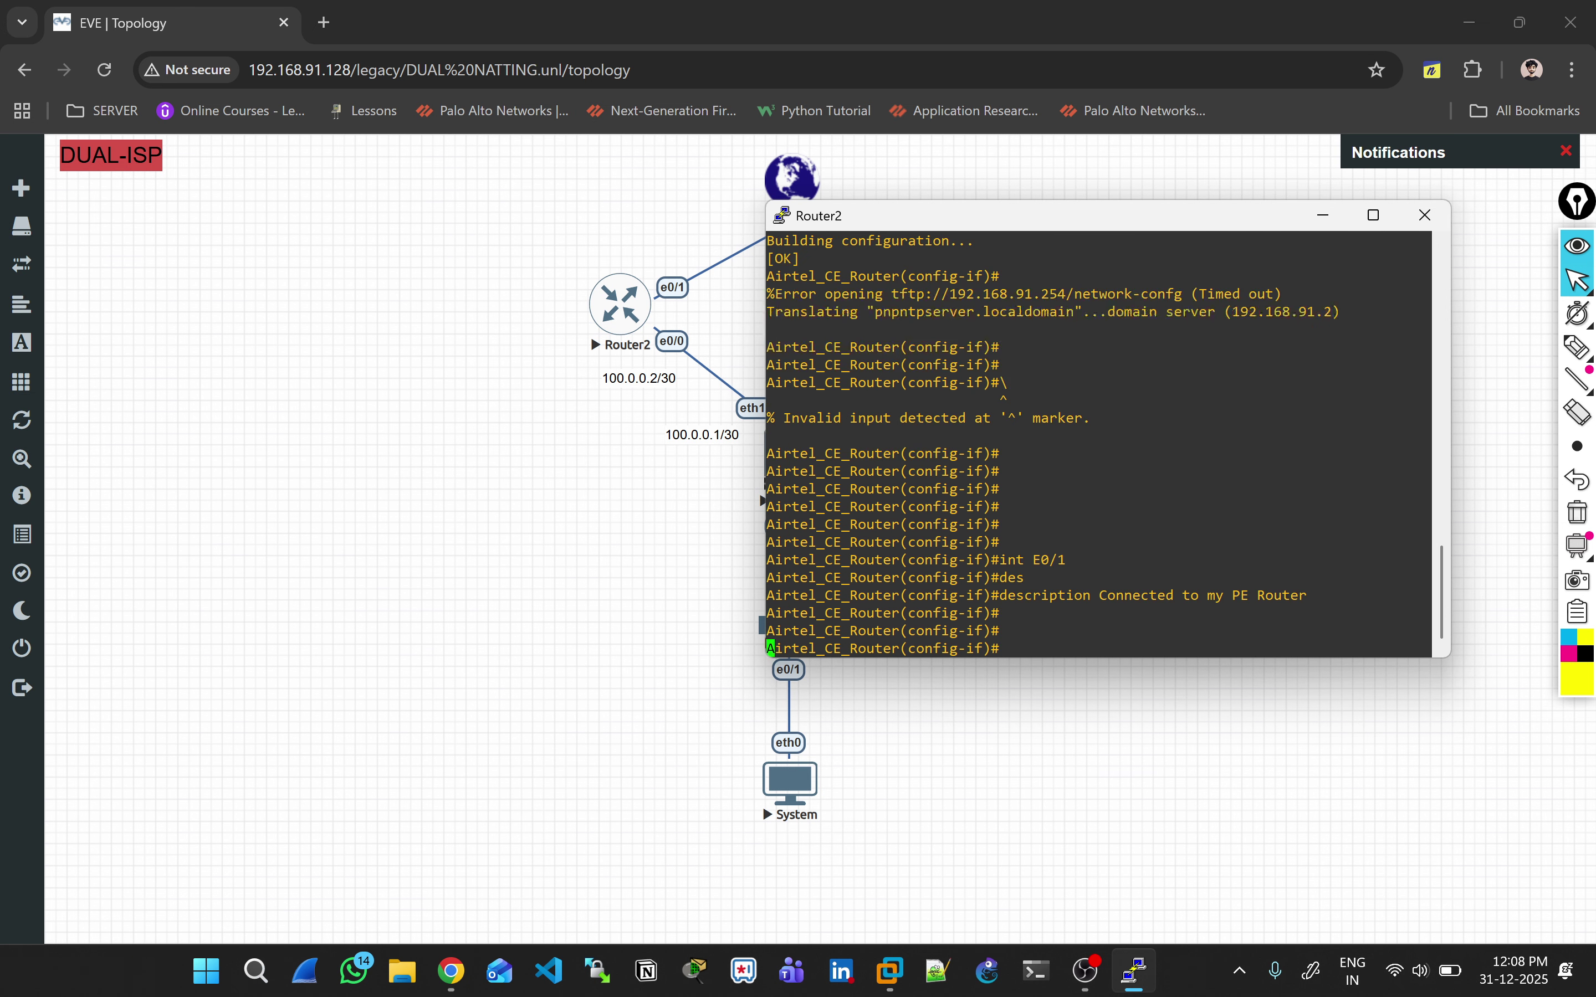
Step: Set E0/1 to obtain its address via DHCP and enable it with no shut
key("Return")
key("Return")
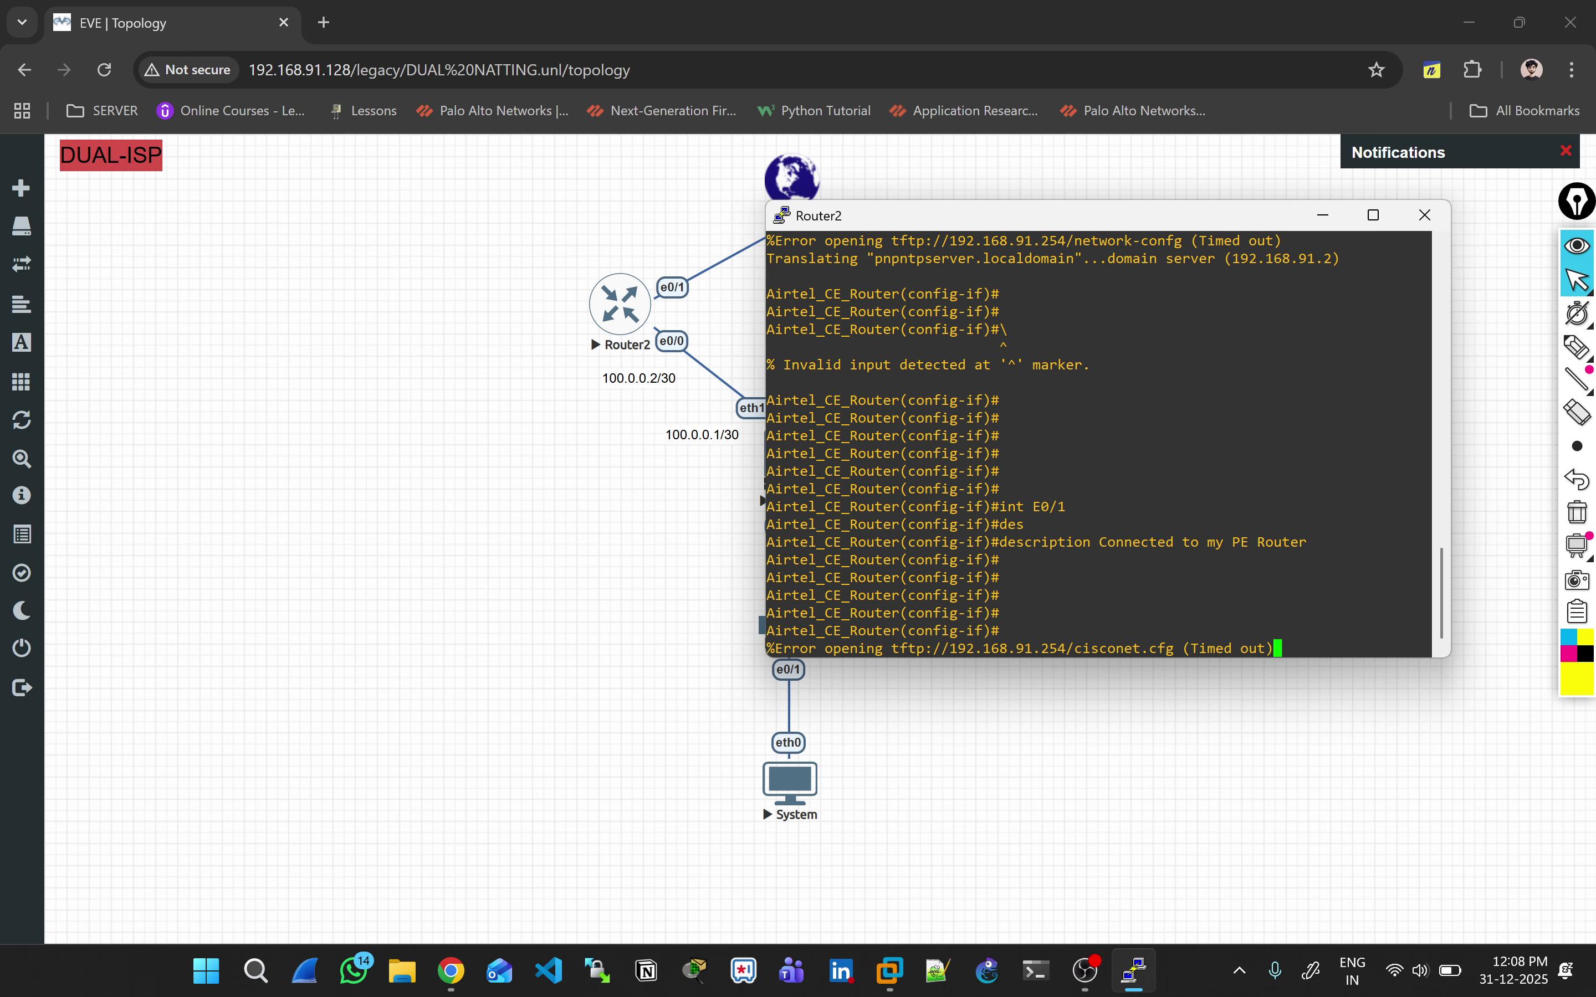
key("Return")
key("Return")
key("Return")
key("Return")
key("Return")
key("Return")
type("irtel_CE_Router(config-if)#i")
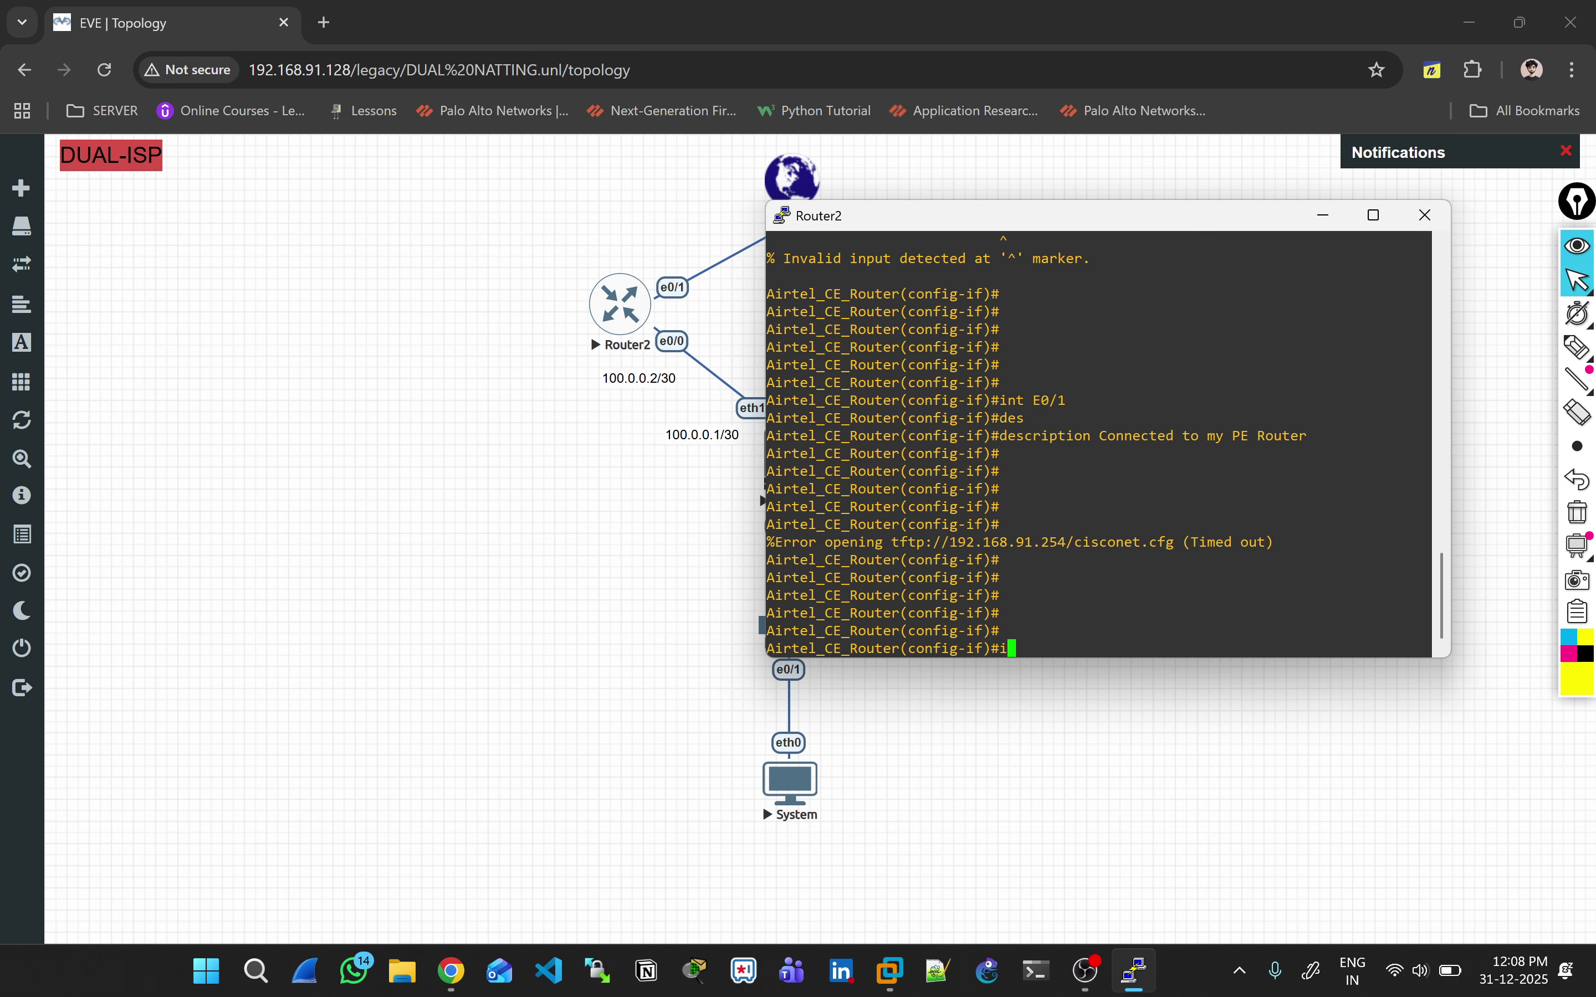
type("nt E0/1")
key("Return")
type("ip")
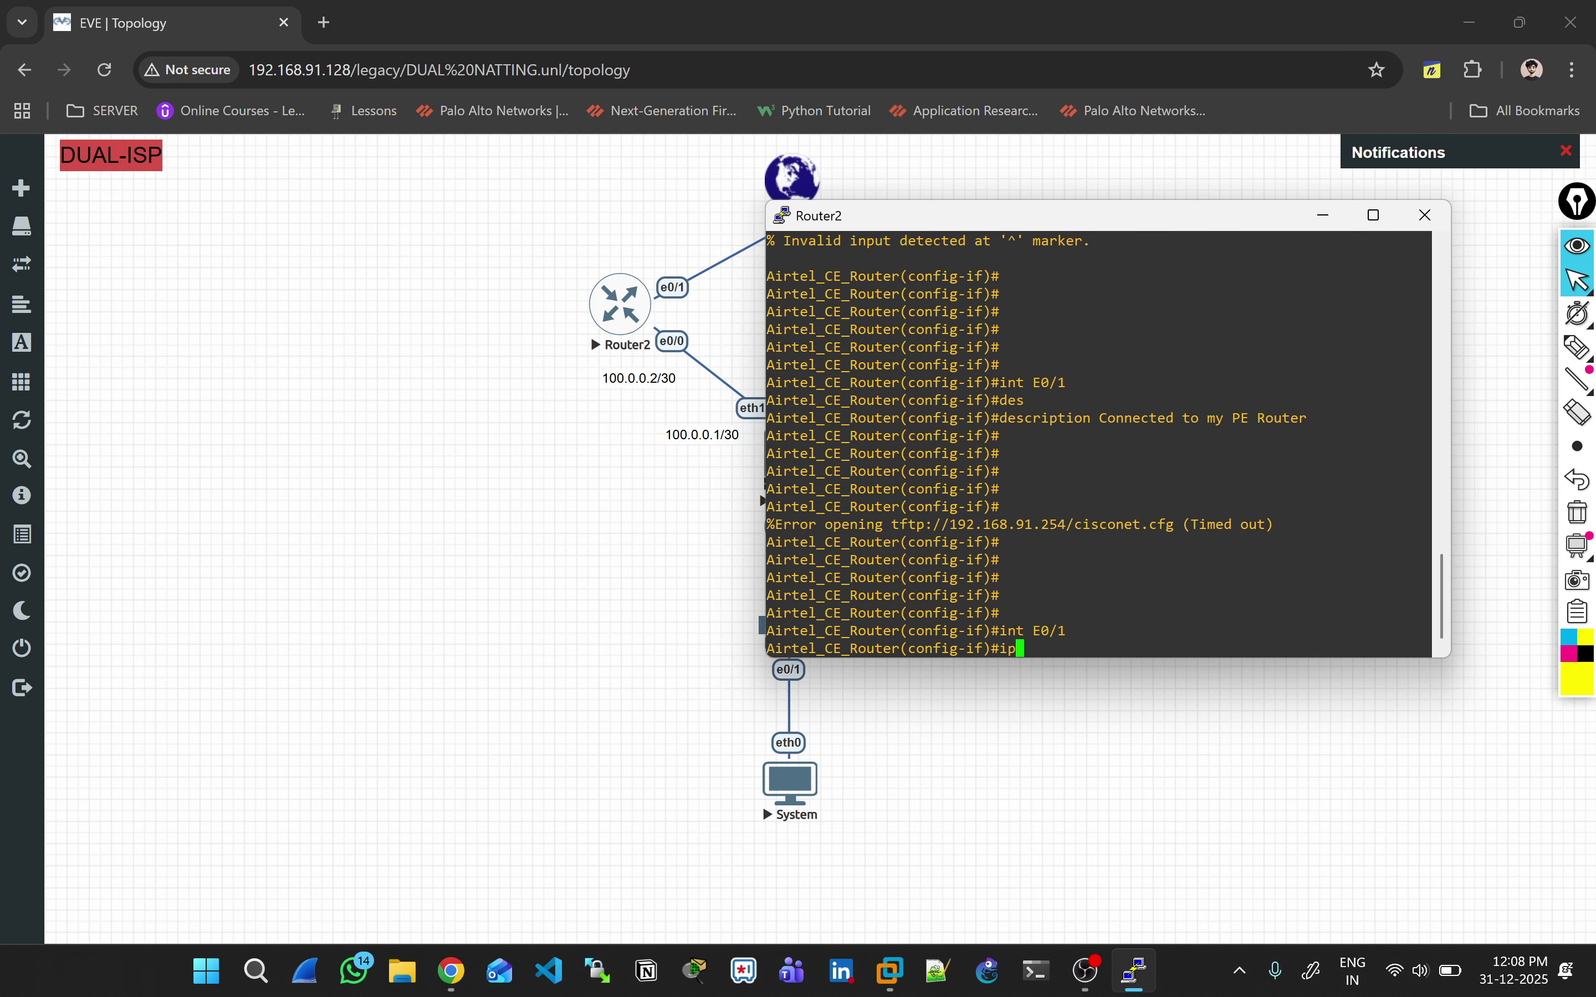
type(" add")
key("Tab")
type("dhc")
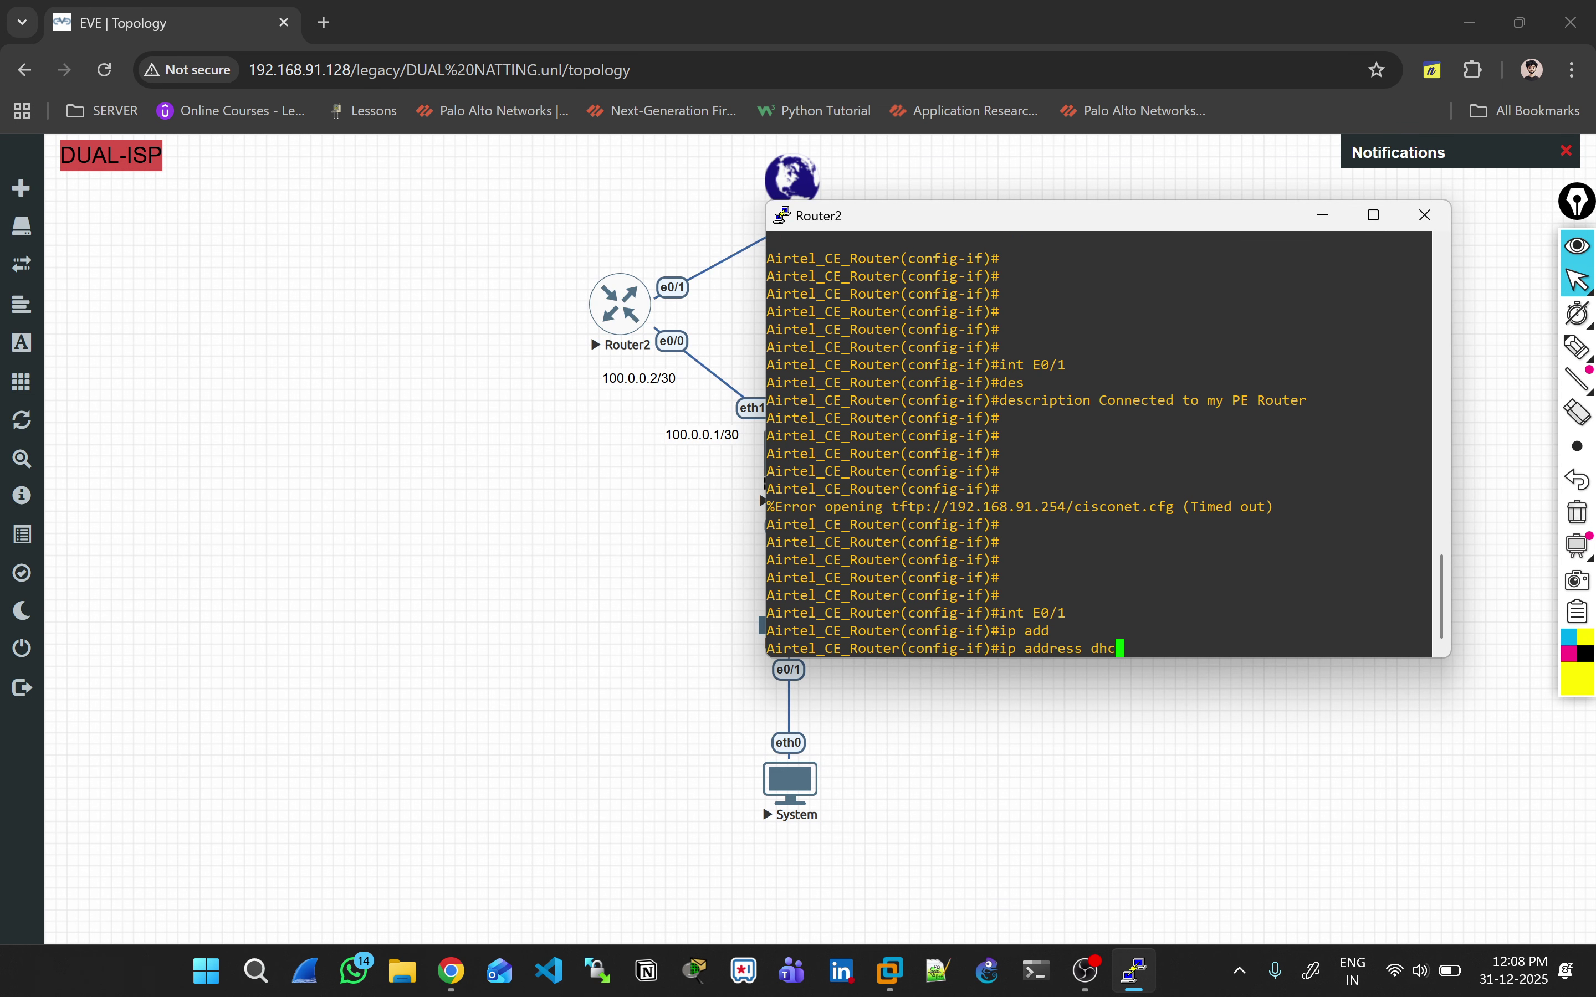
type("p")
key("Return")
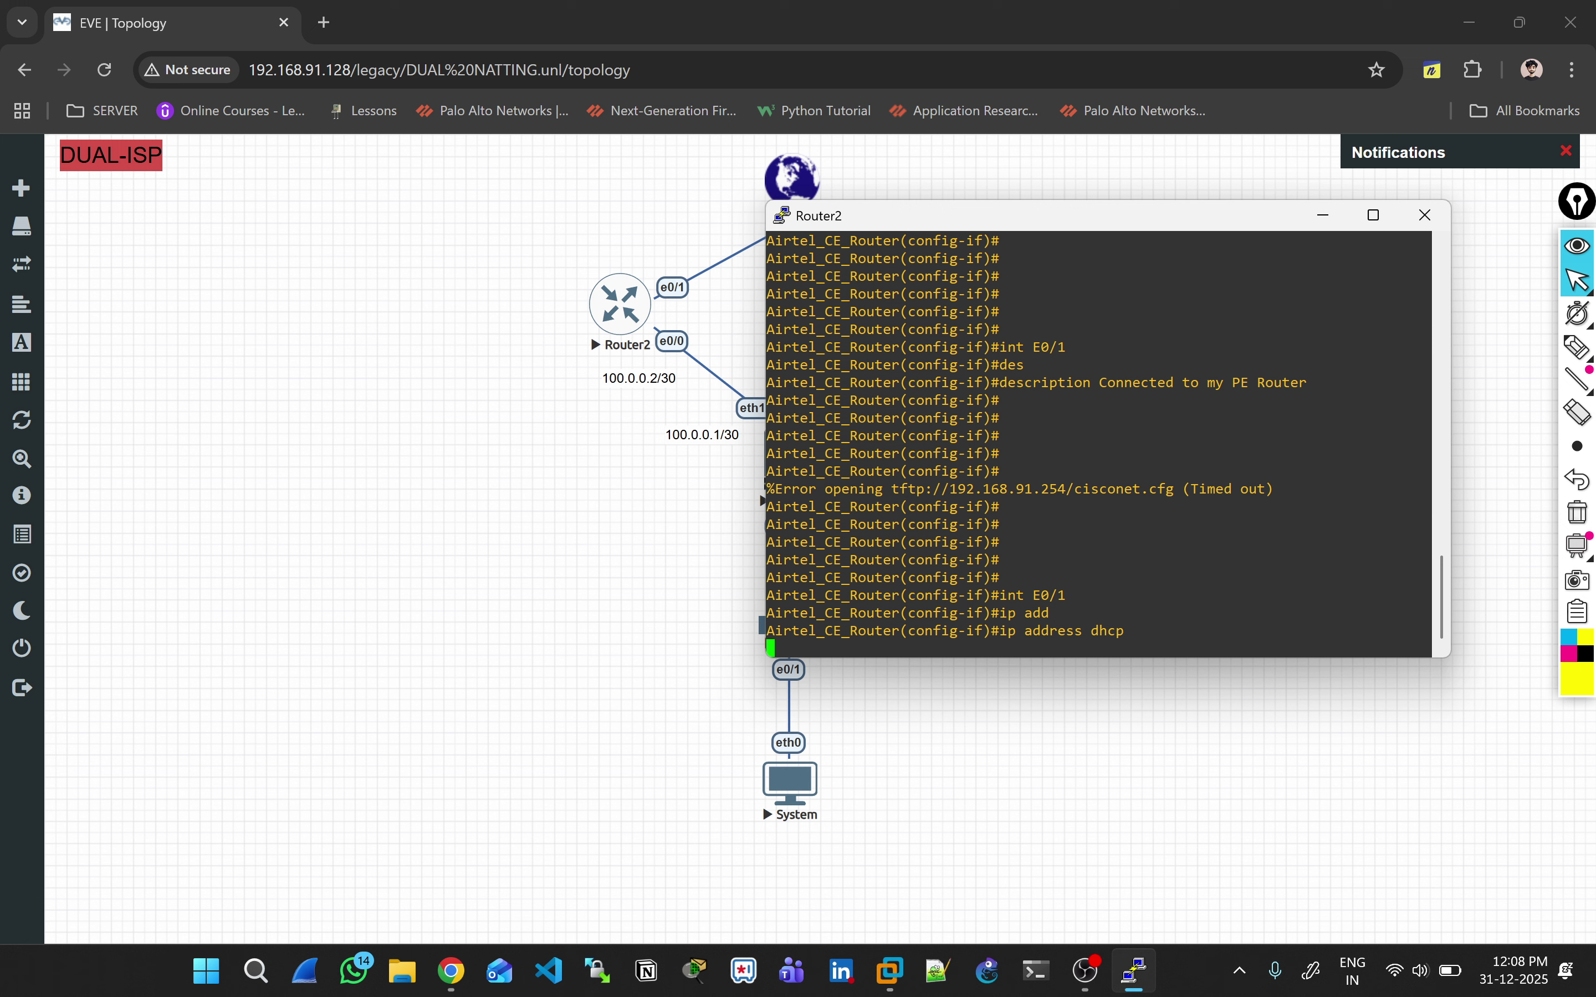
type("no shut")
key("Return")
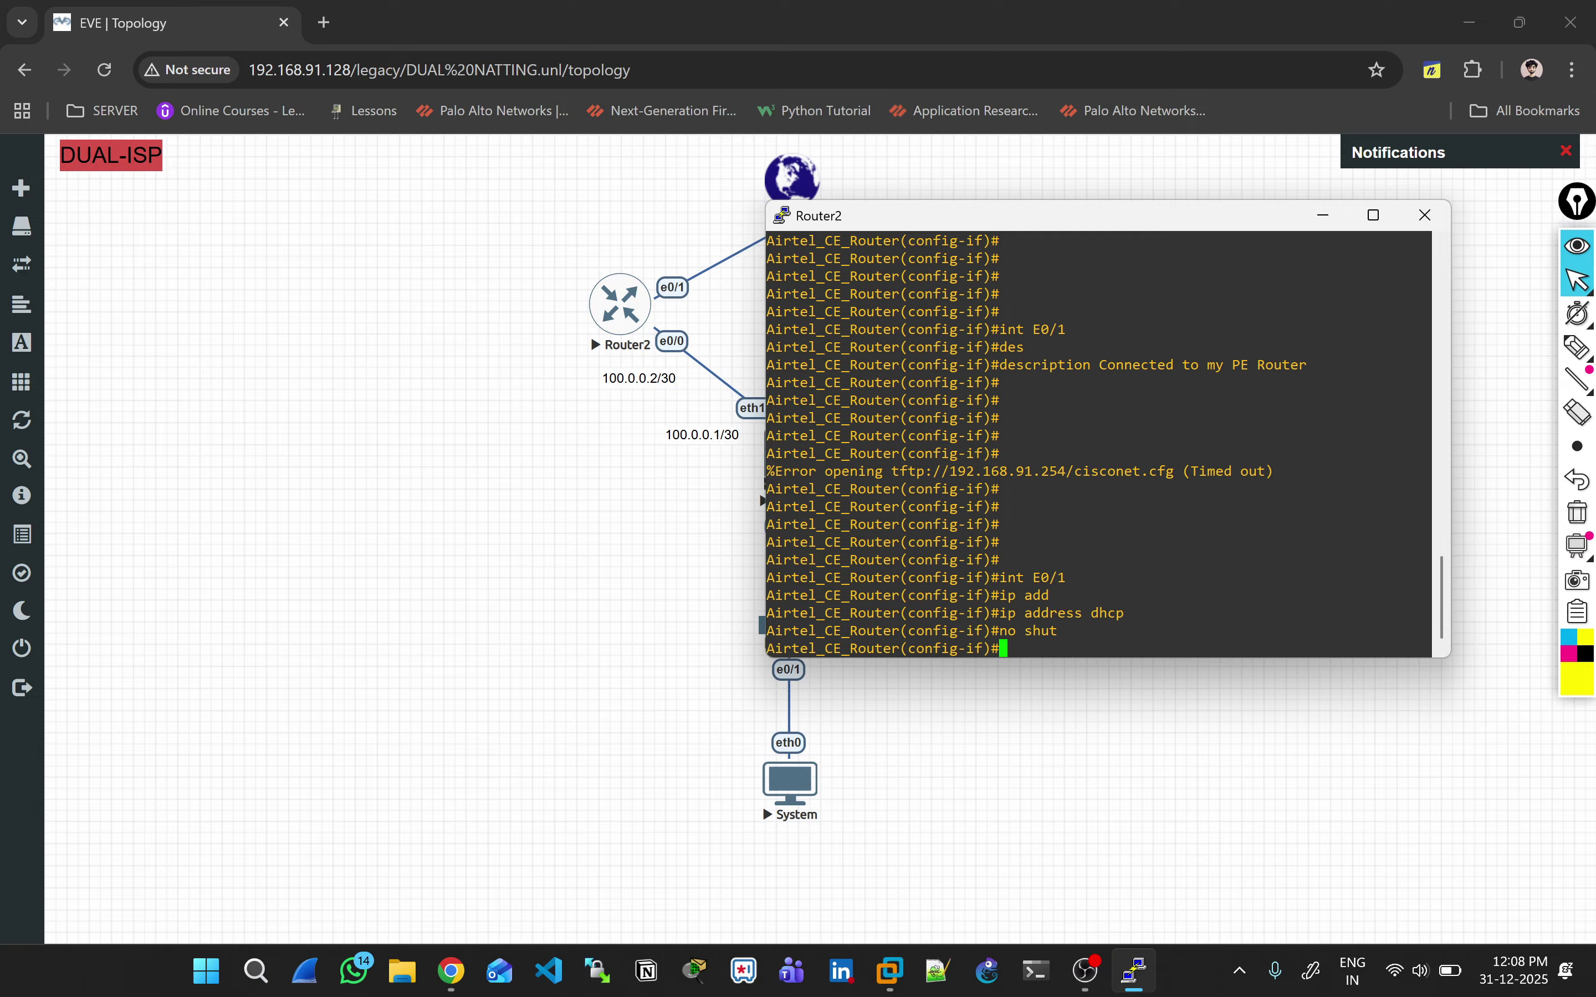
Step: Exit config mode and run 'sh ip int br | ex un', showing E0/1 with 192.168.91.137
key("Return")
key("Return")
key("Return")
key("Return")
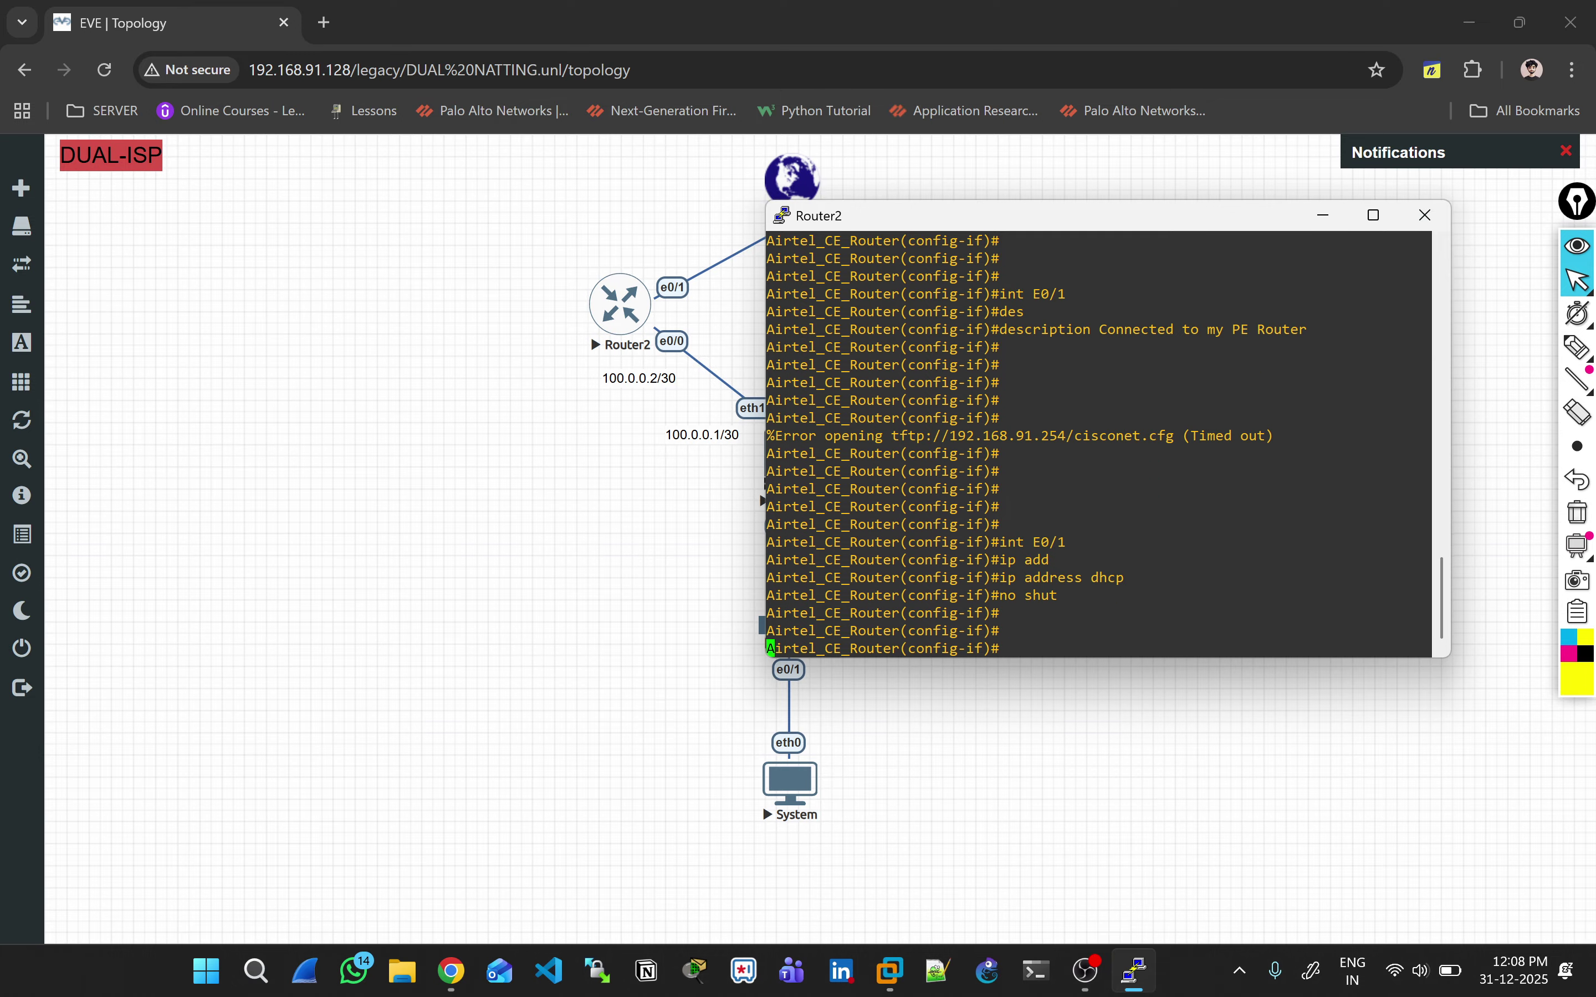
key("ctrl+z")
key("Return")
key("Return")
key("Return")
key("Return")
type("sh ip int br")
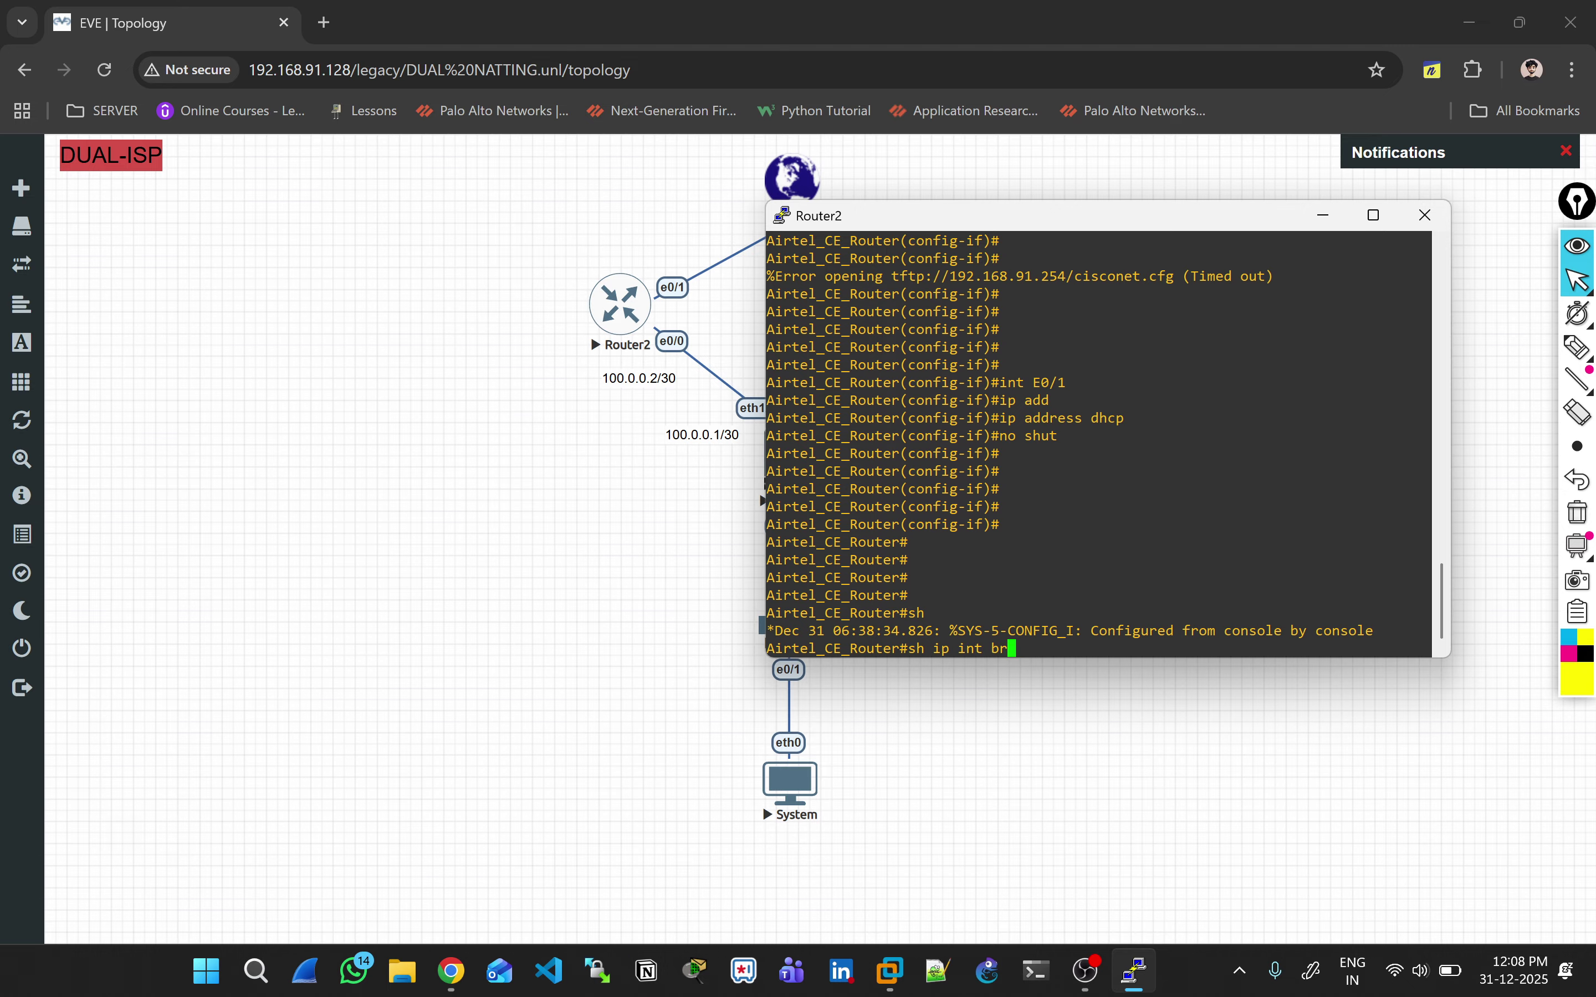
key("Tab")
type("| ex un")
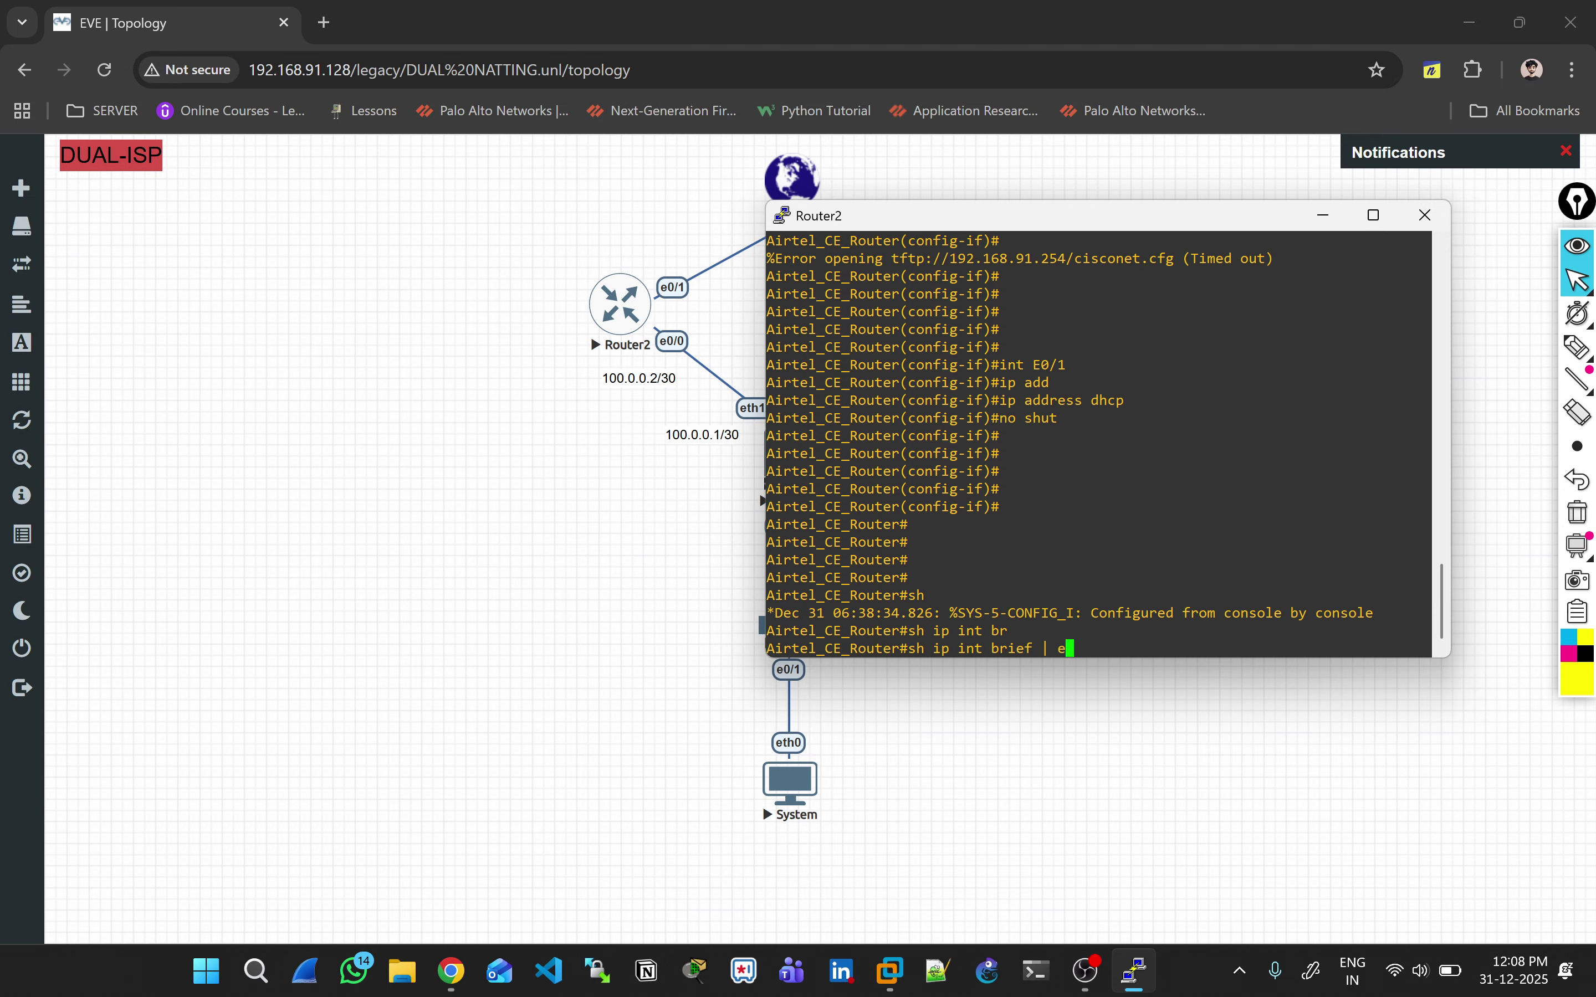
key("Return")
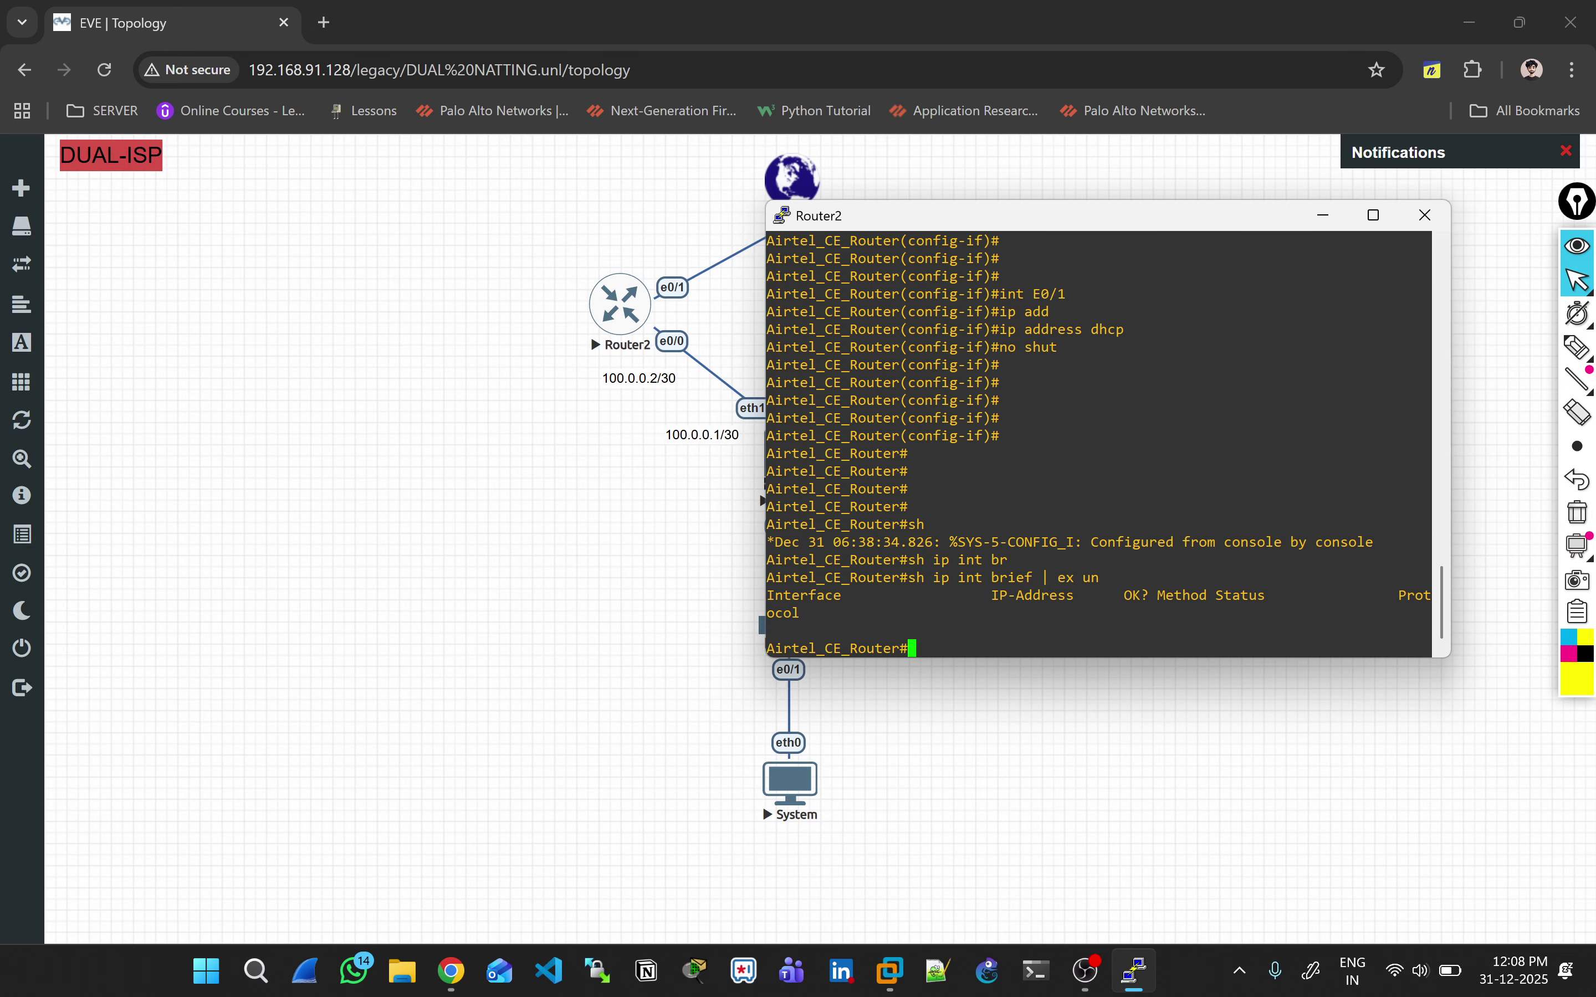
key("Return")
key("Return")
key("Return")
key("Return")
key("Return")
key("Return")
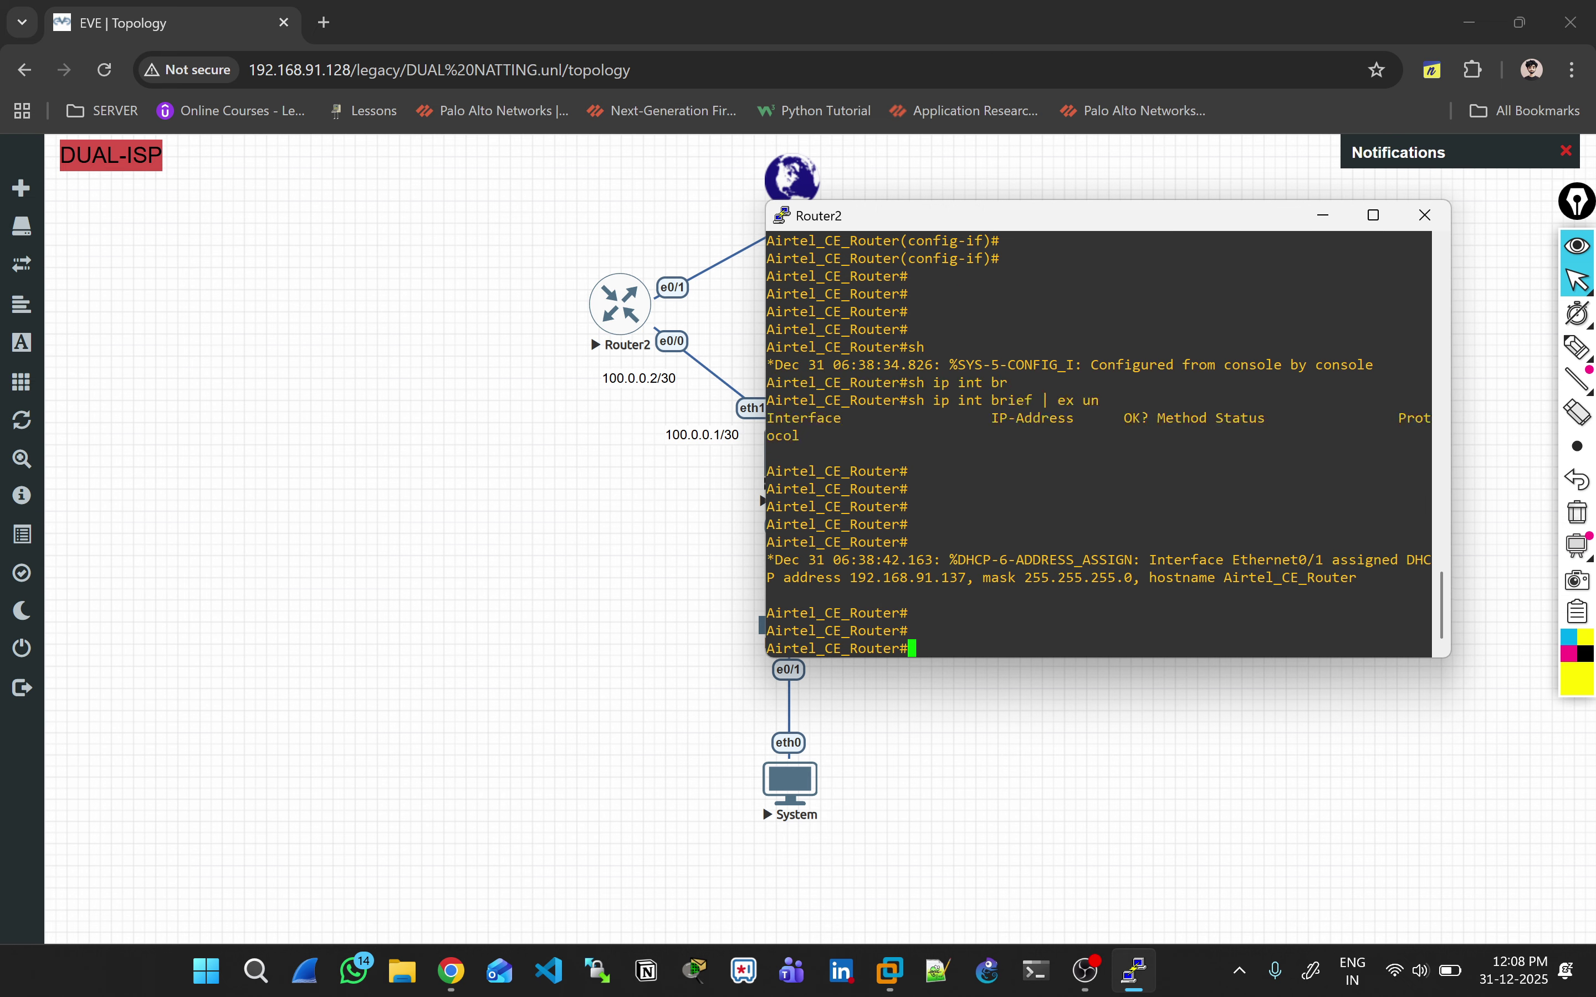
key("Return")
key("Return")
key("Return")
key("Return")
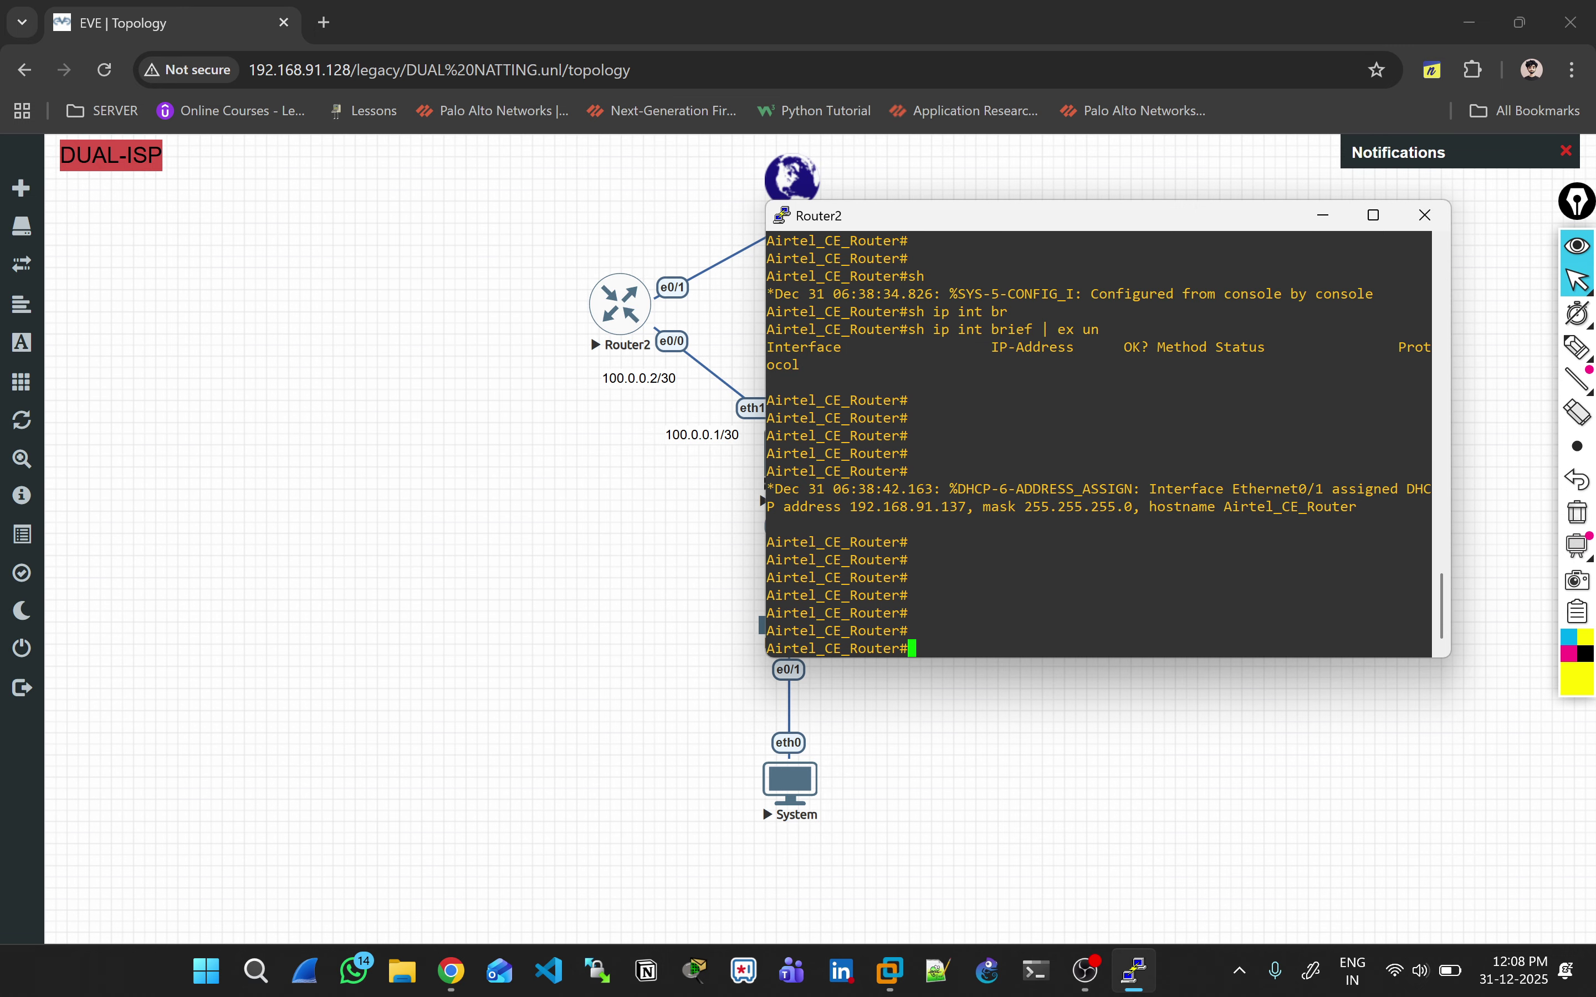
Step: Add a topology text label '192.168.91.137' and place it beside Router2's e0/1 link
double_click(908, 507)
right_click(621, 241)
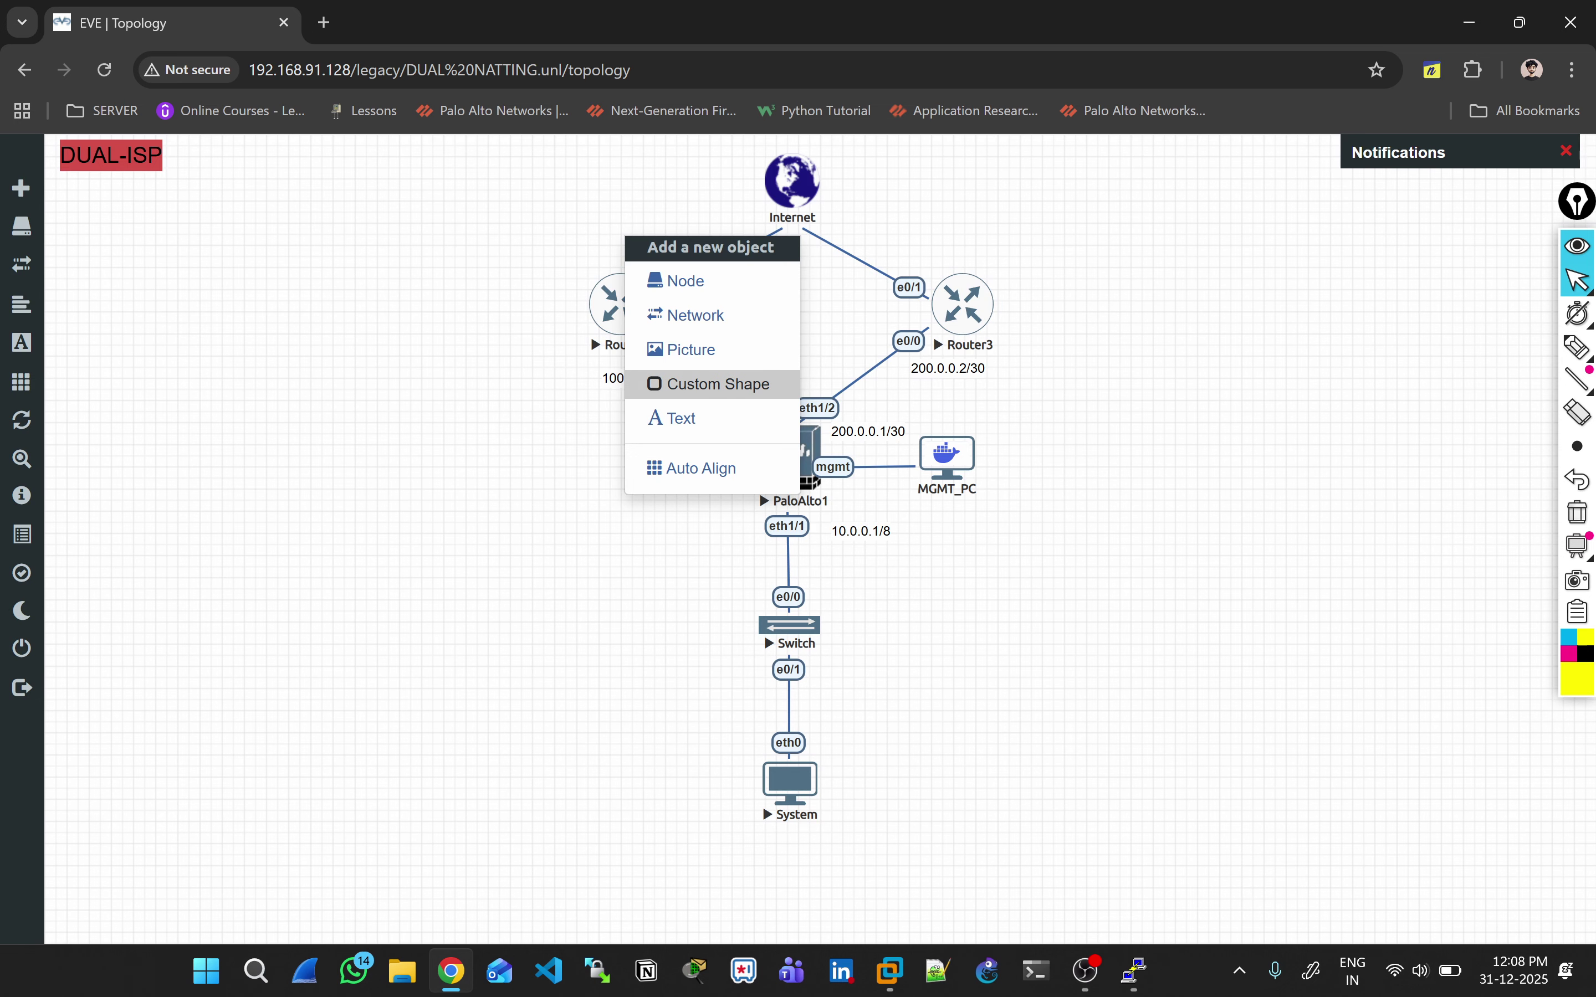
left_click(659, 419)
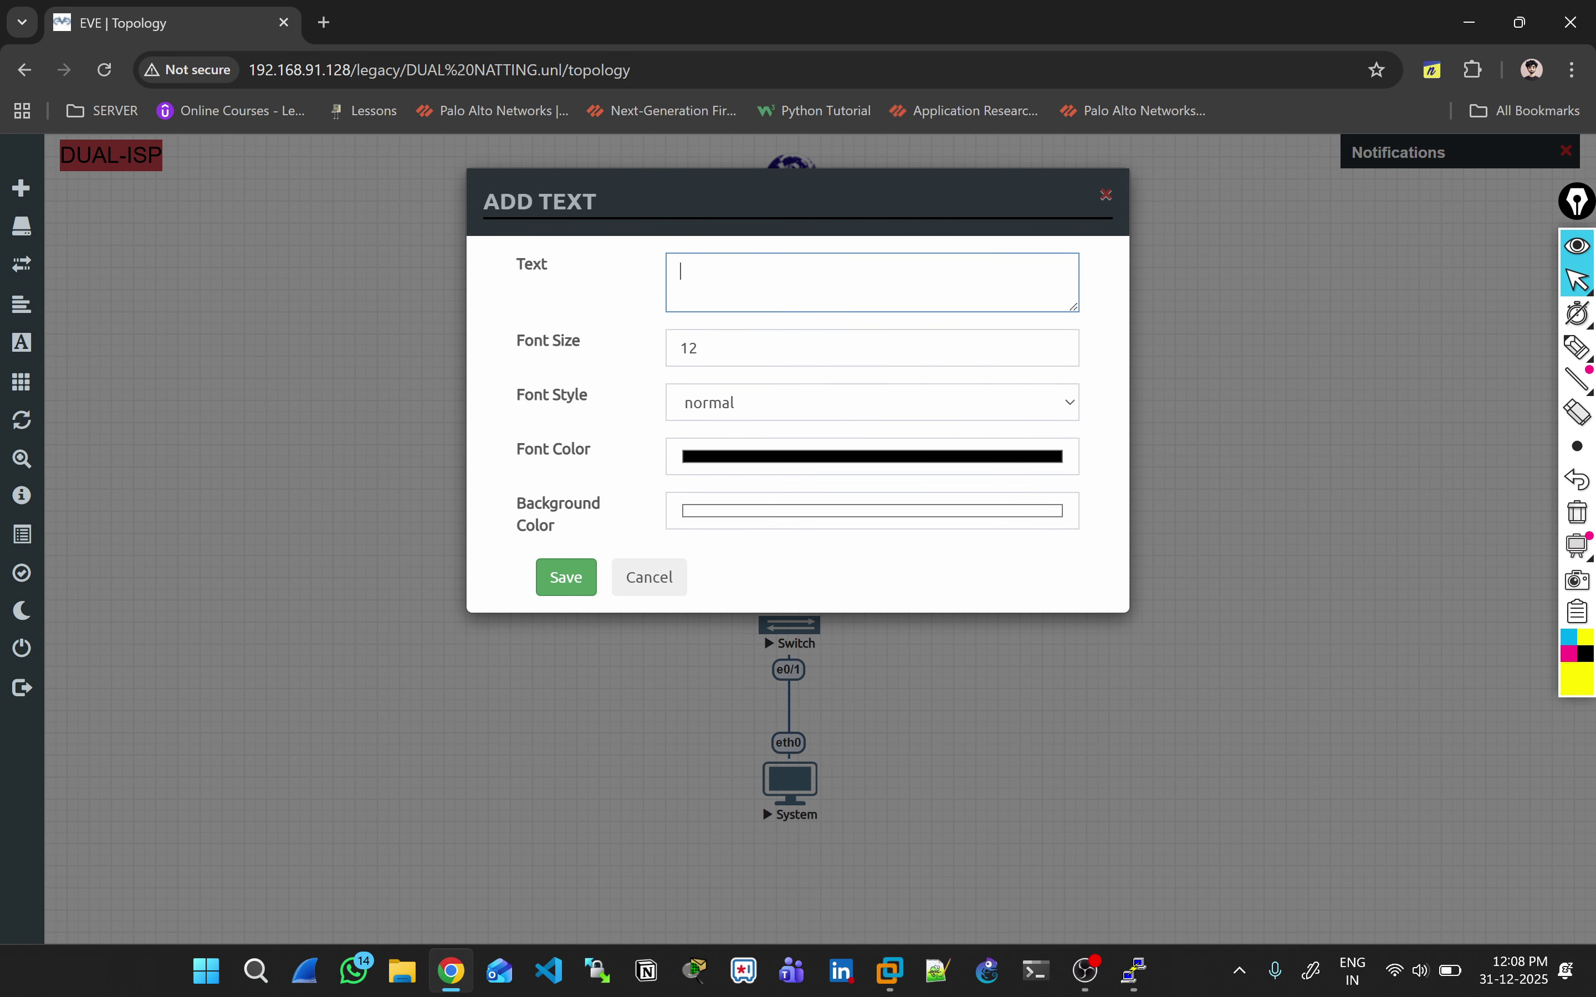
type("192.168.91.1192.168.91.137")
key("ctrl+a")
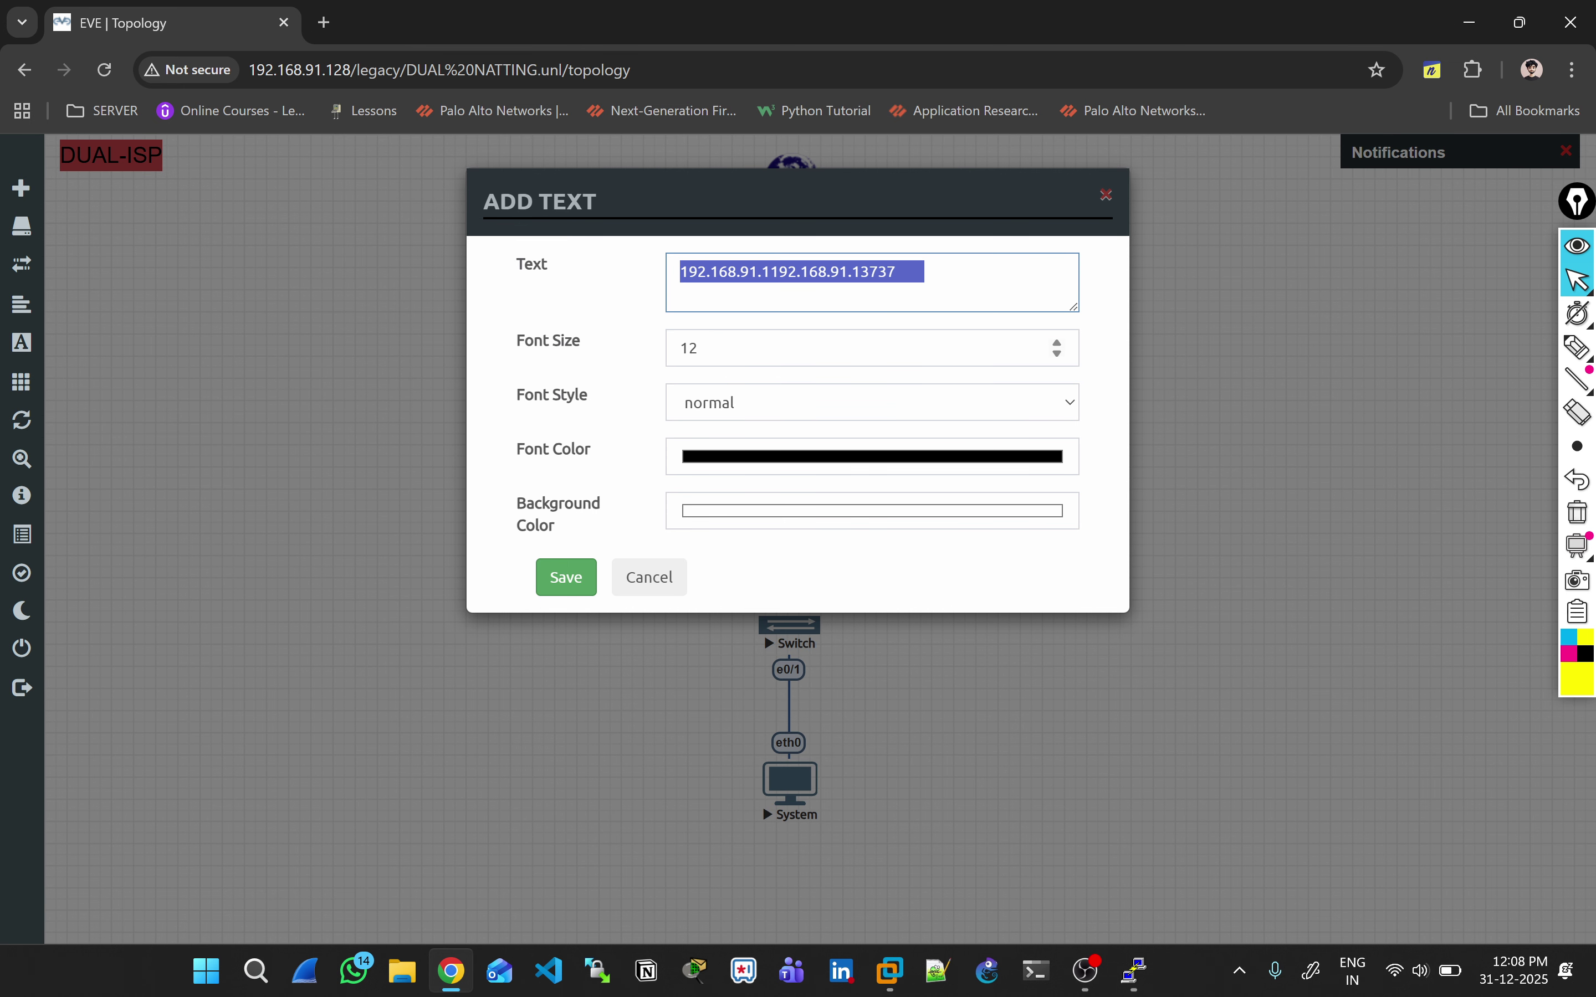
type("192.168.91.137")
left_click(566, 578)
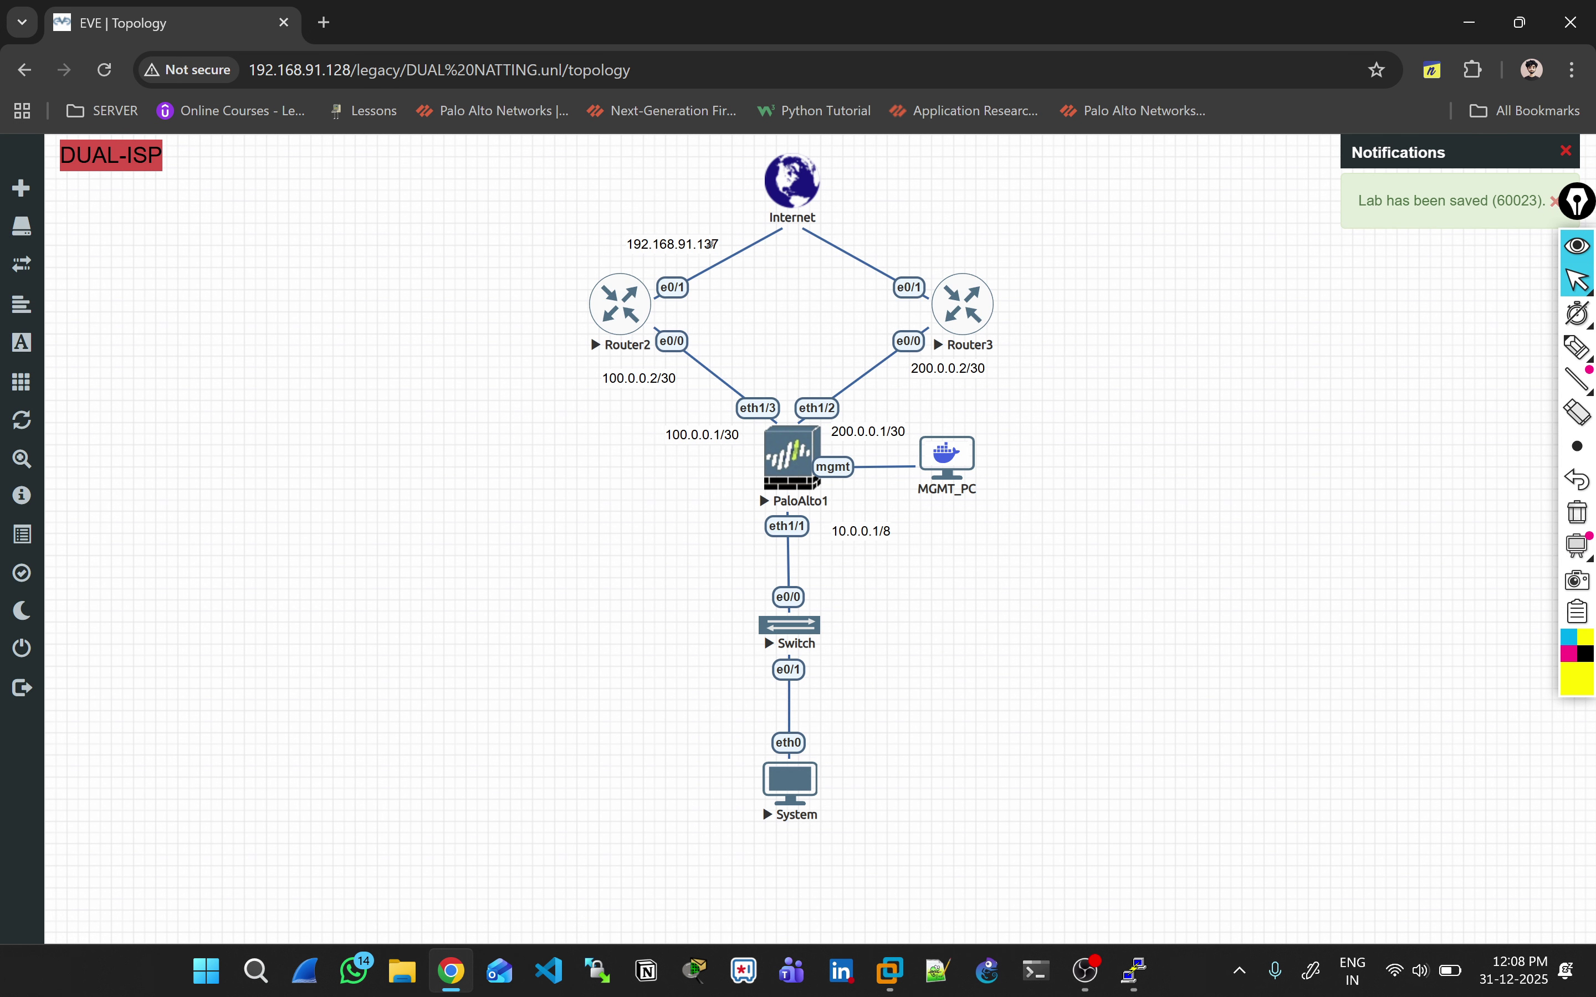
left_click_drag(709, 245, 679, 253)
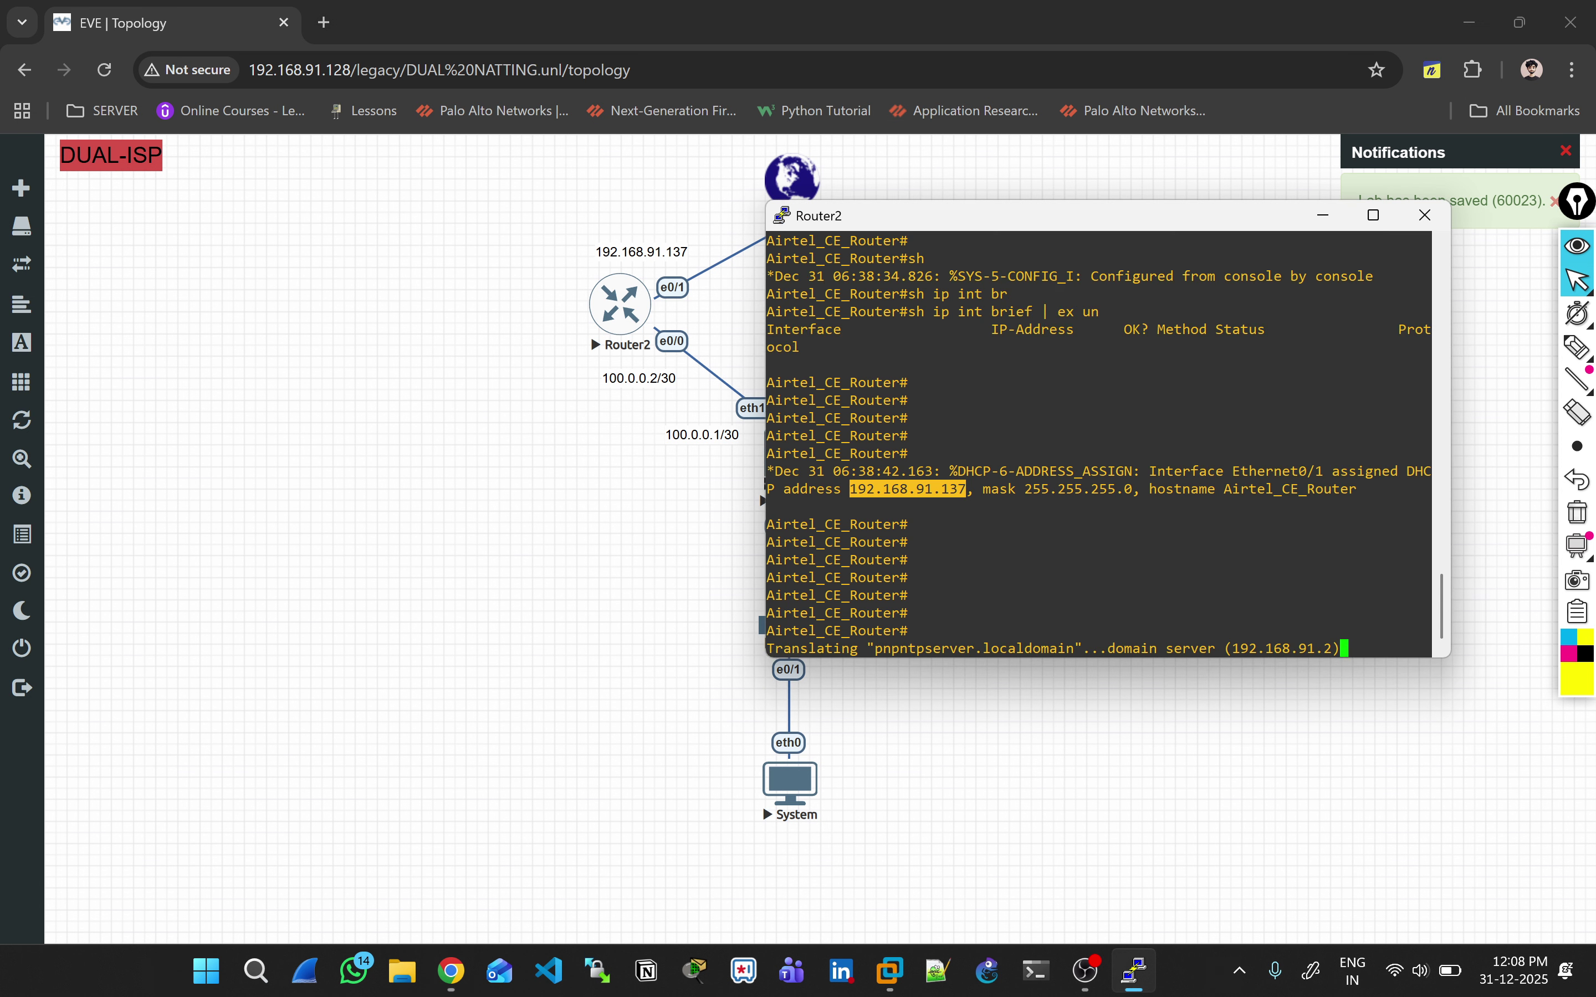
Step: List Router2's assigned interfaces with 'sh ip int br | ex un', showing Ethernet0/1 at 192.168.91.137
key("Return")
key("Return")
key("Return")
key("Return")
key("Return")
type("sh ip int br")
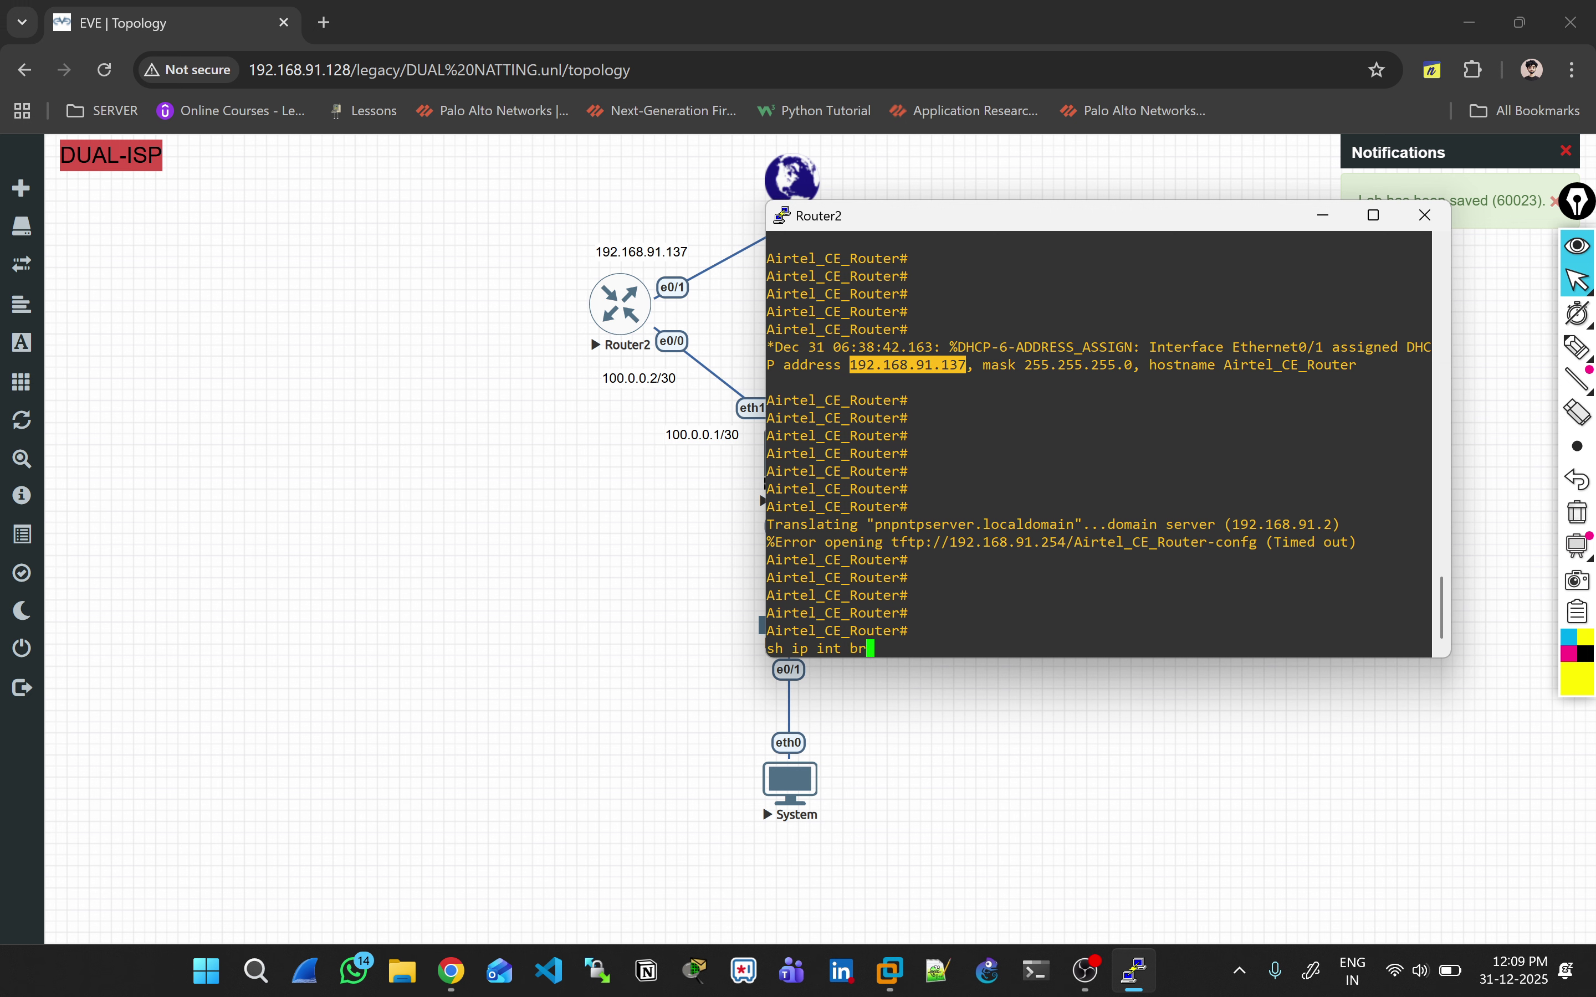
key("Tab")
type("| ex un")
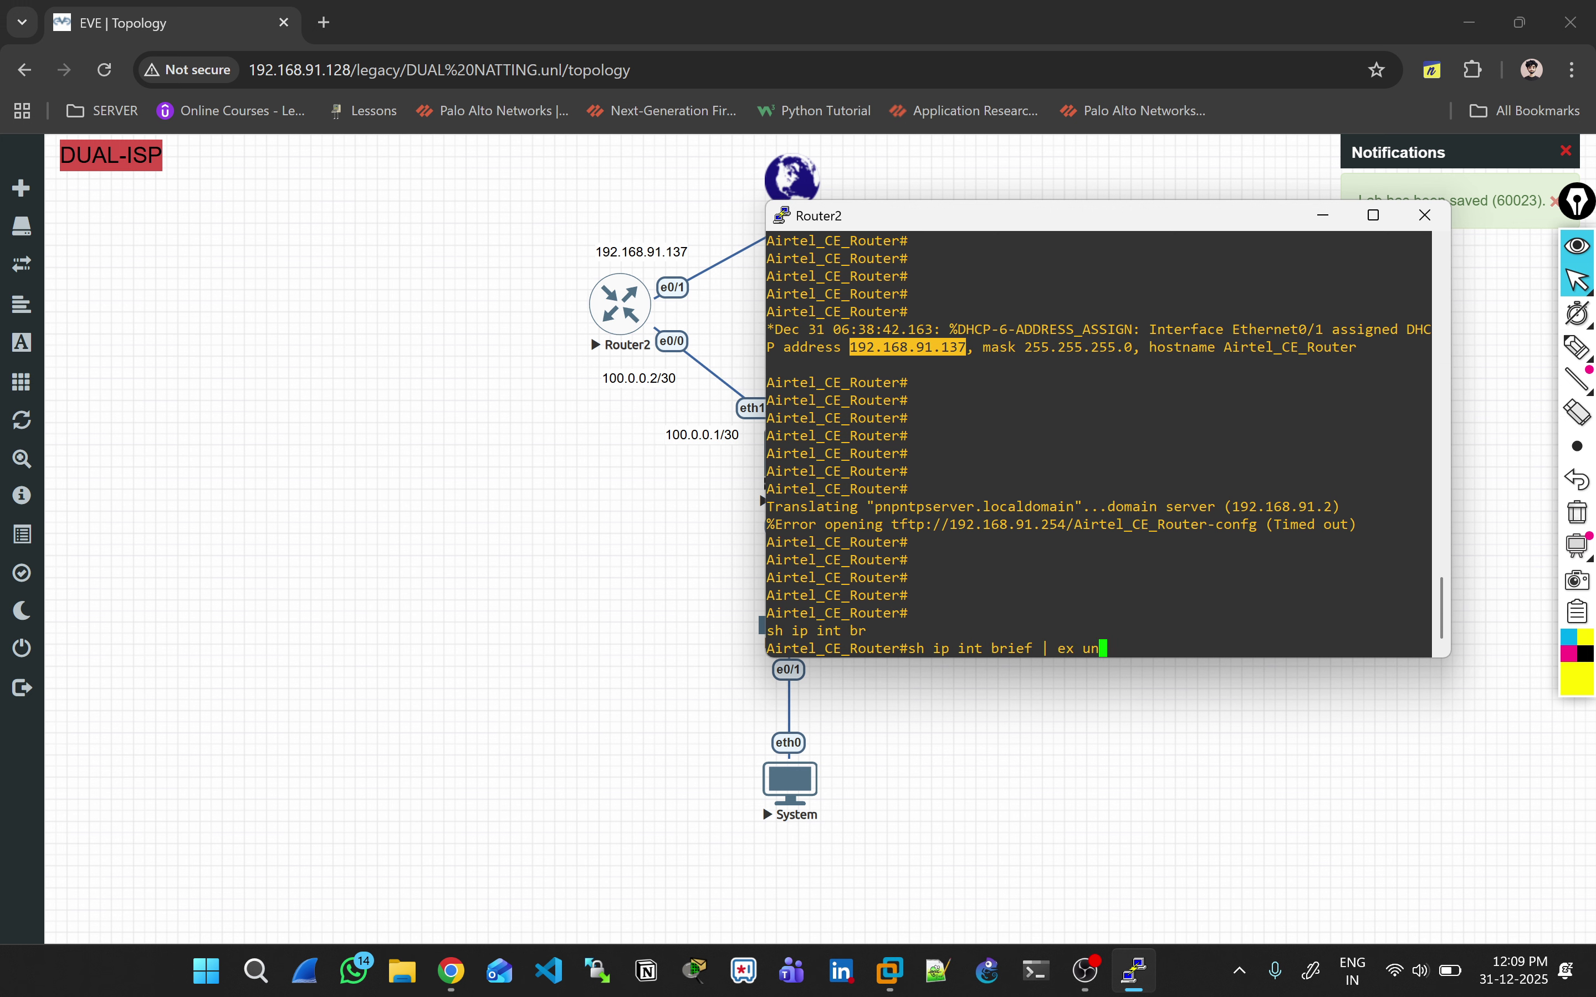
key("Return")
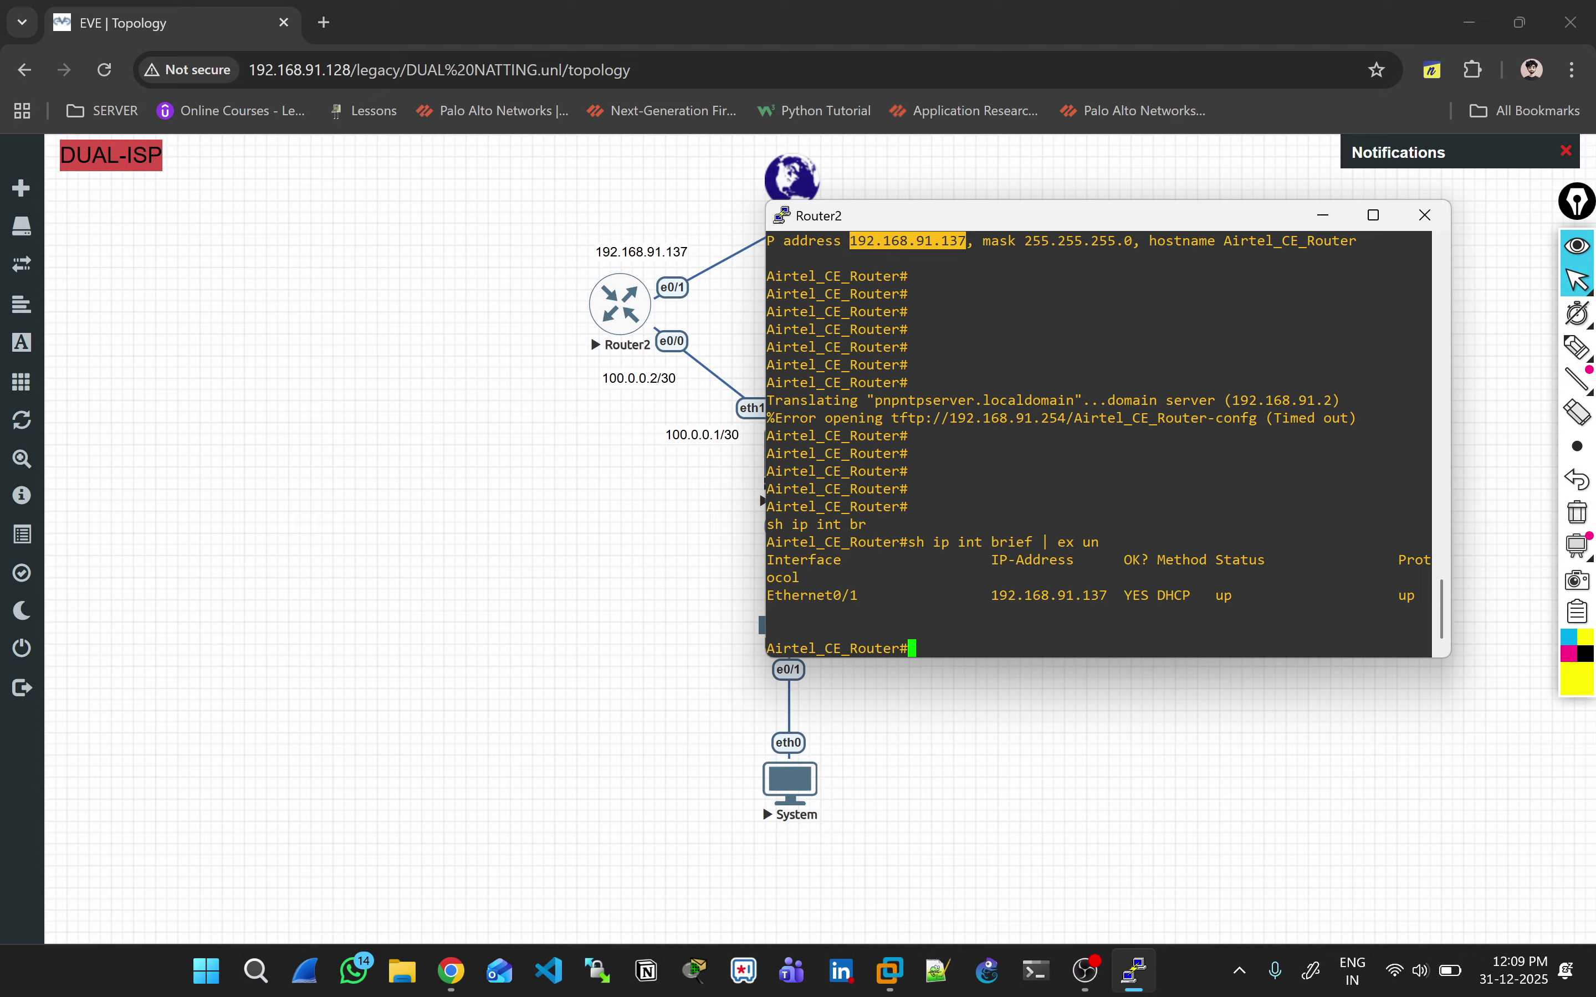
Step: Show the full interface brief and highlight Ethernet0/0 as unassigned and administratively down
key("Return")
key("Return")
type("sh ip int br")
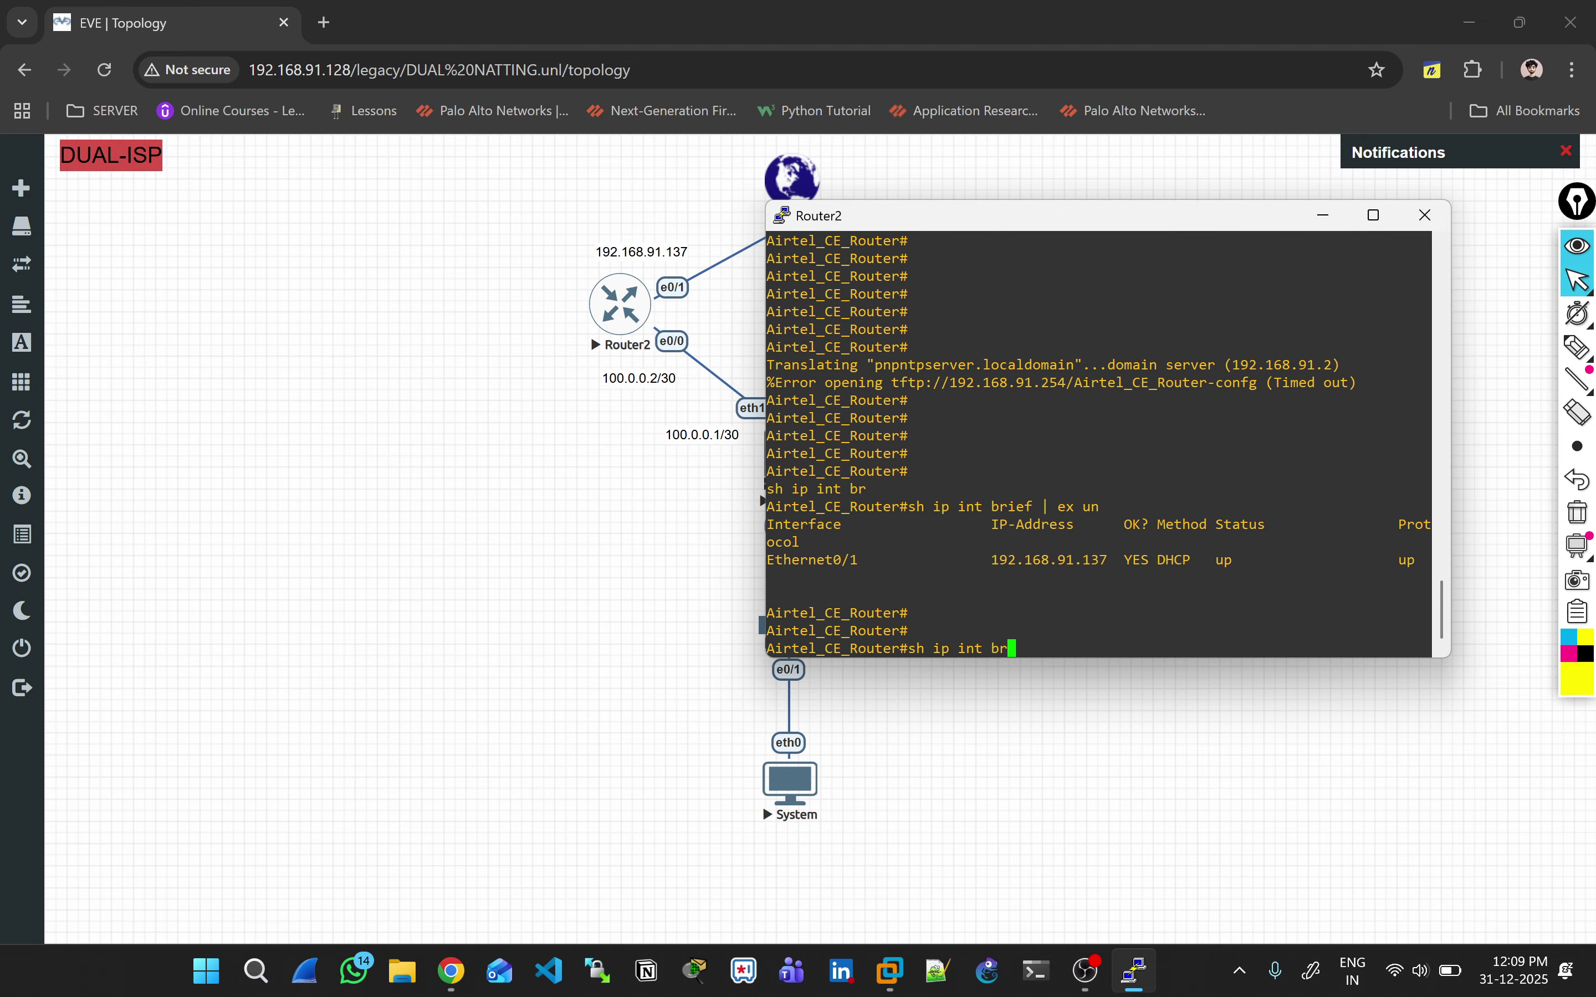
key("Tab")
key("Return")
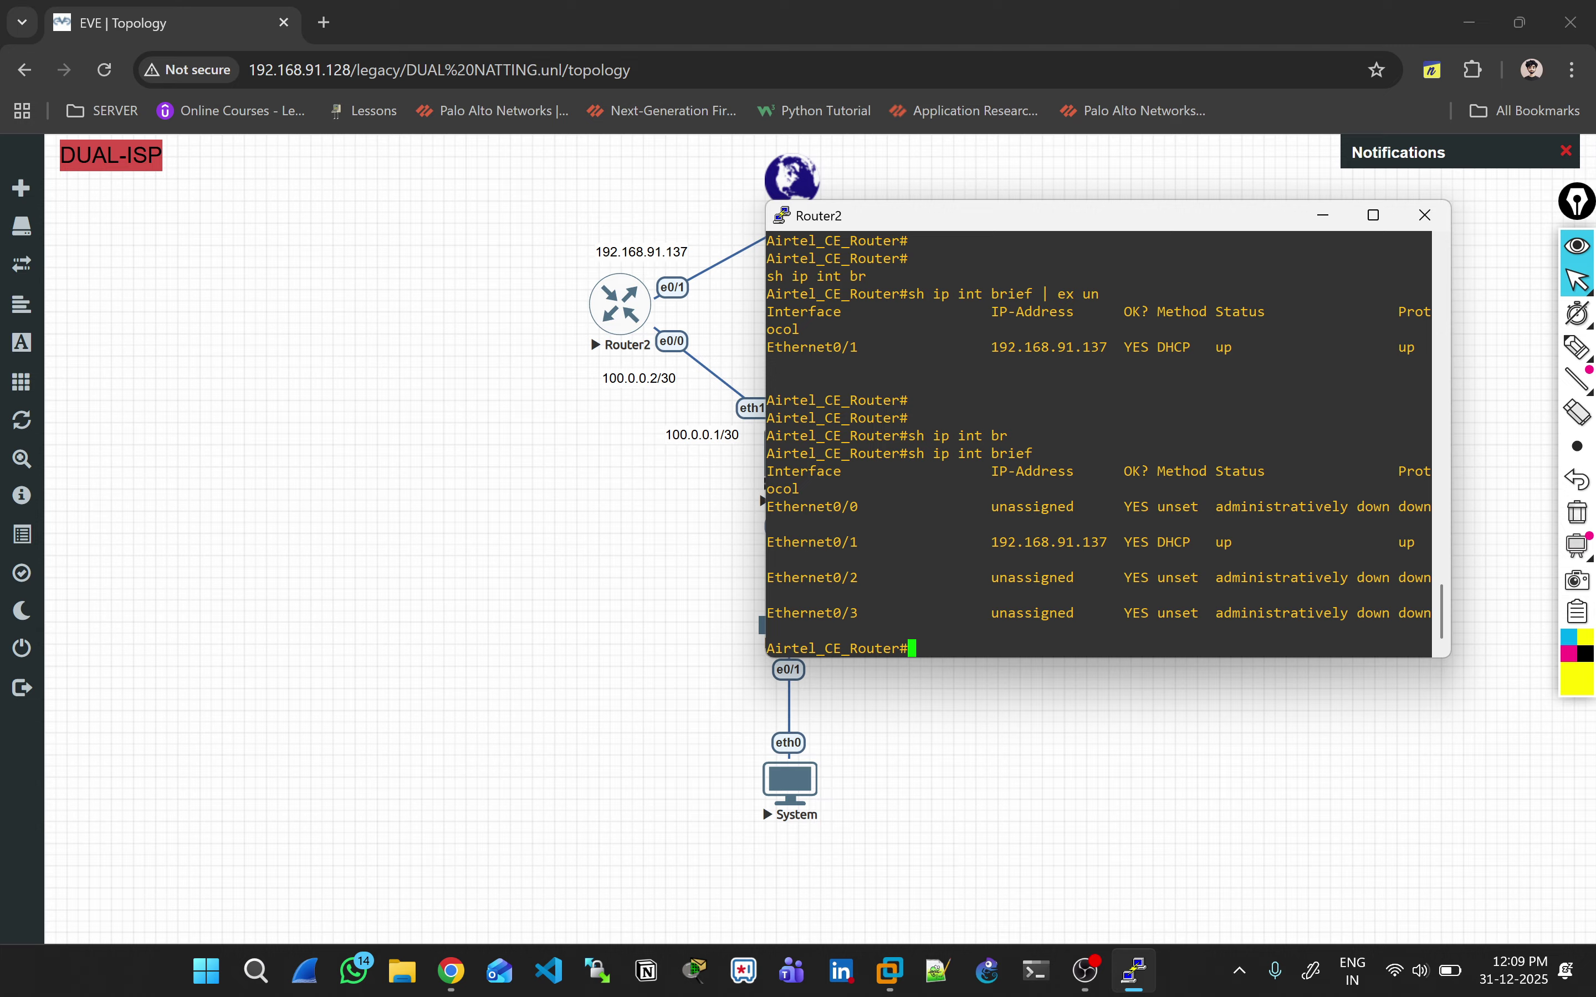
left_click_drag(853, 508, 1262, 509)
double_click(1265, 508)
double_click(812, 507)
key("ctrl+c")
type("co")
key("BackSpace")
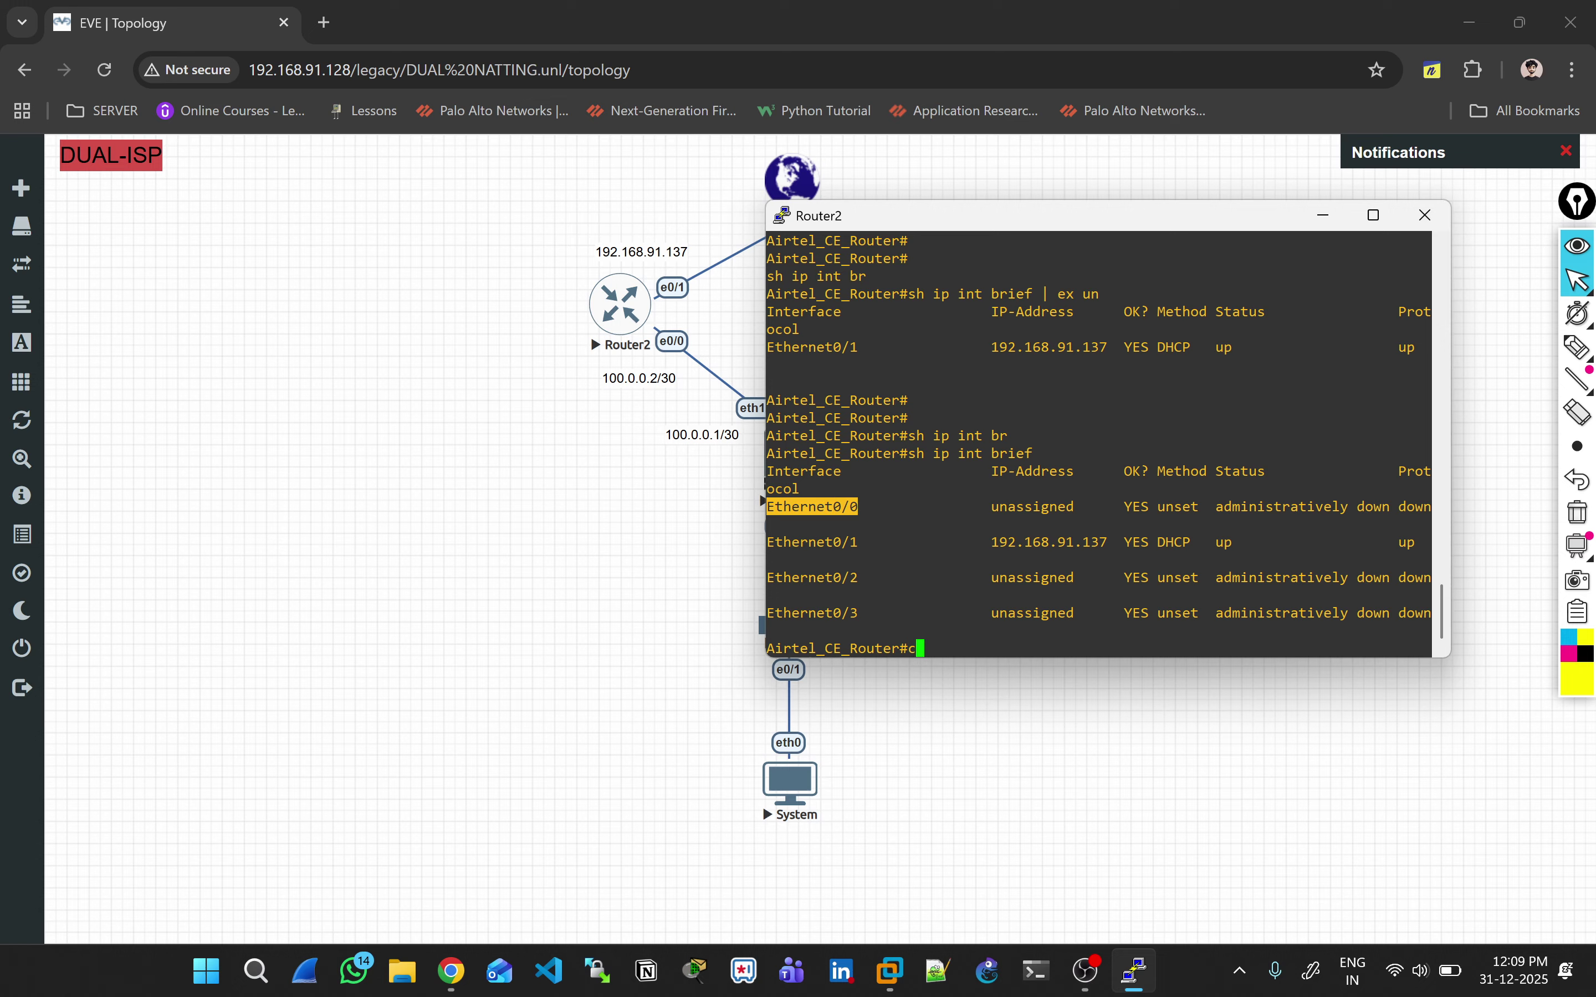
Step: Enter configuration mode and bring Router2's Ethernet0/0 out of shutdown with 'no shut'
type("nf t")
key("Return")
key("Return")
key("Return")
key("Return")
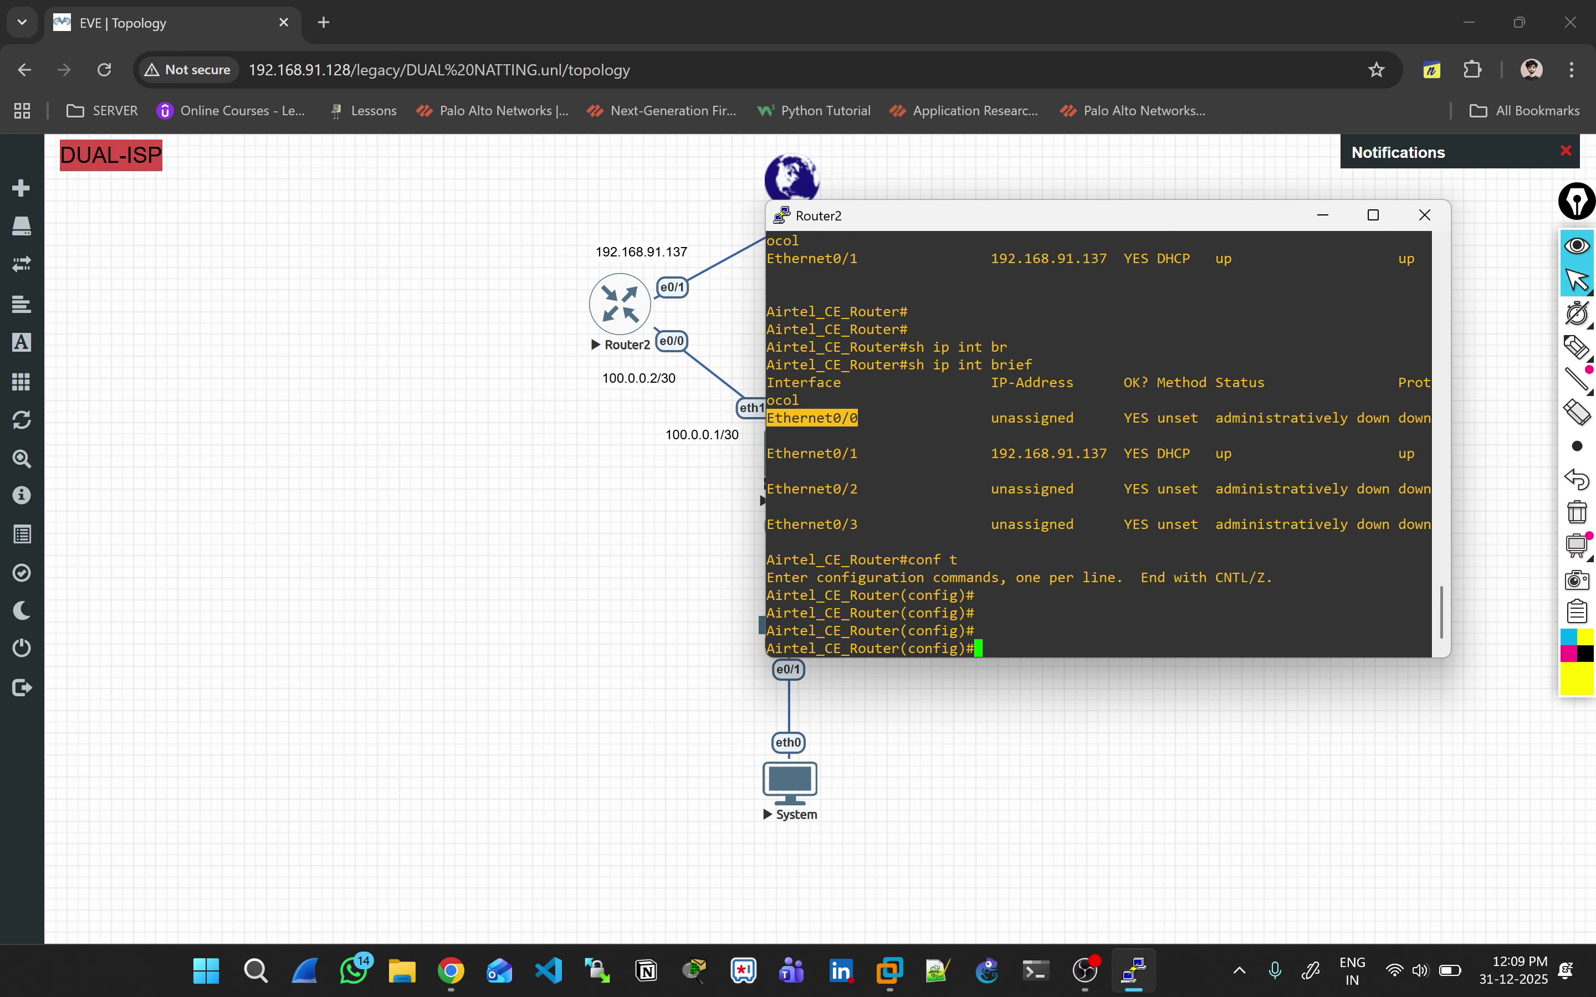
type("int")
key("shift+Insert")
key("Return")
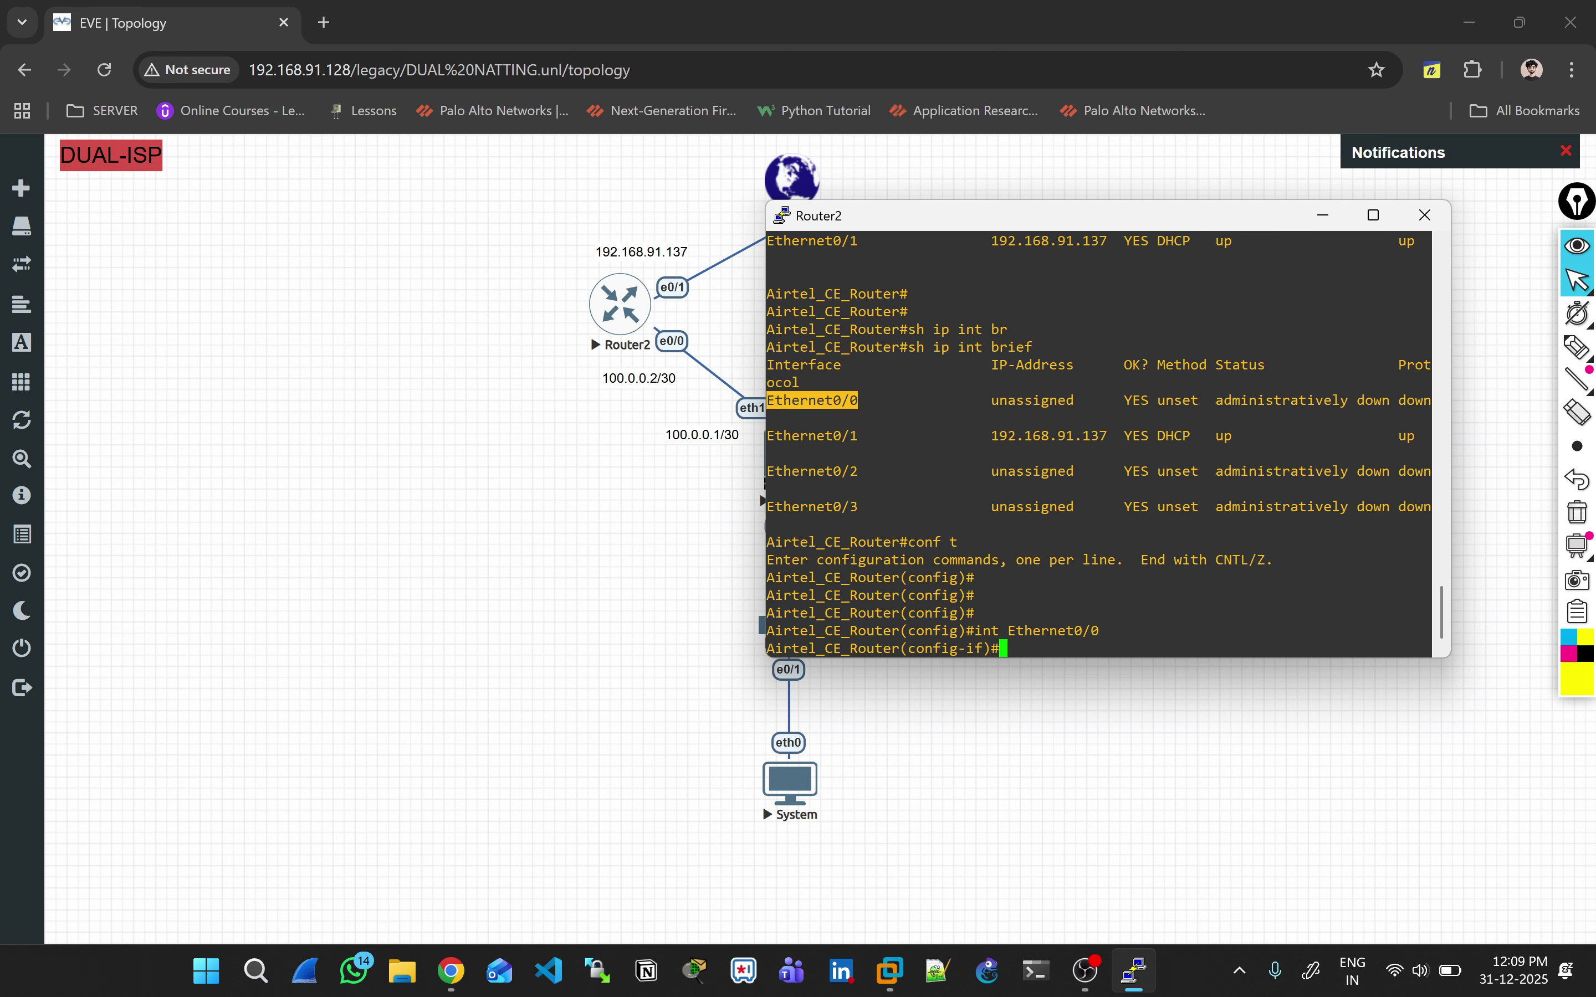
key("Return")
key("Return")
key("Return")
type("no shut")
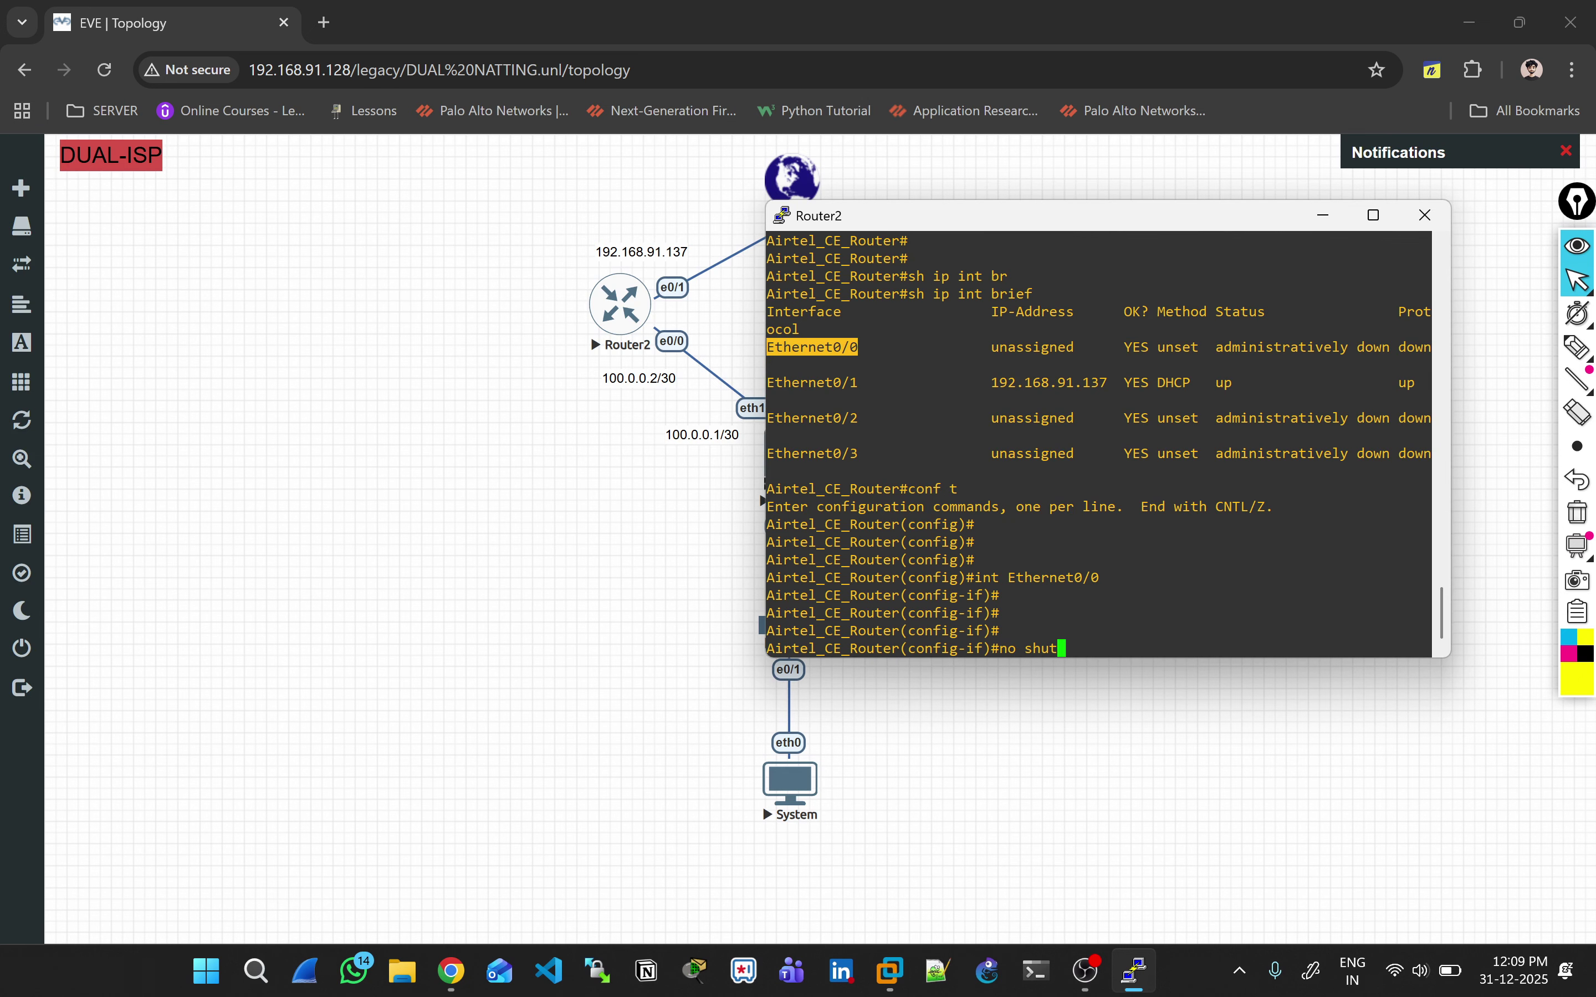
key("Return")
key("Return")
key("Return")
key("ctrl+z")
key("Return")
key("Return")
Step: Confirm Ethernet0/0 is up with 'sh ip int brief | ex un', then re-enter global configuration
type("sh ipi")
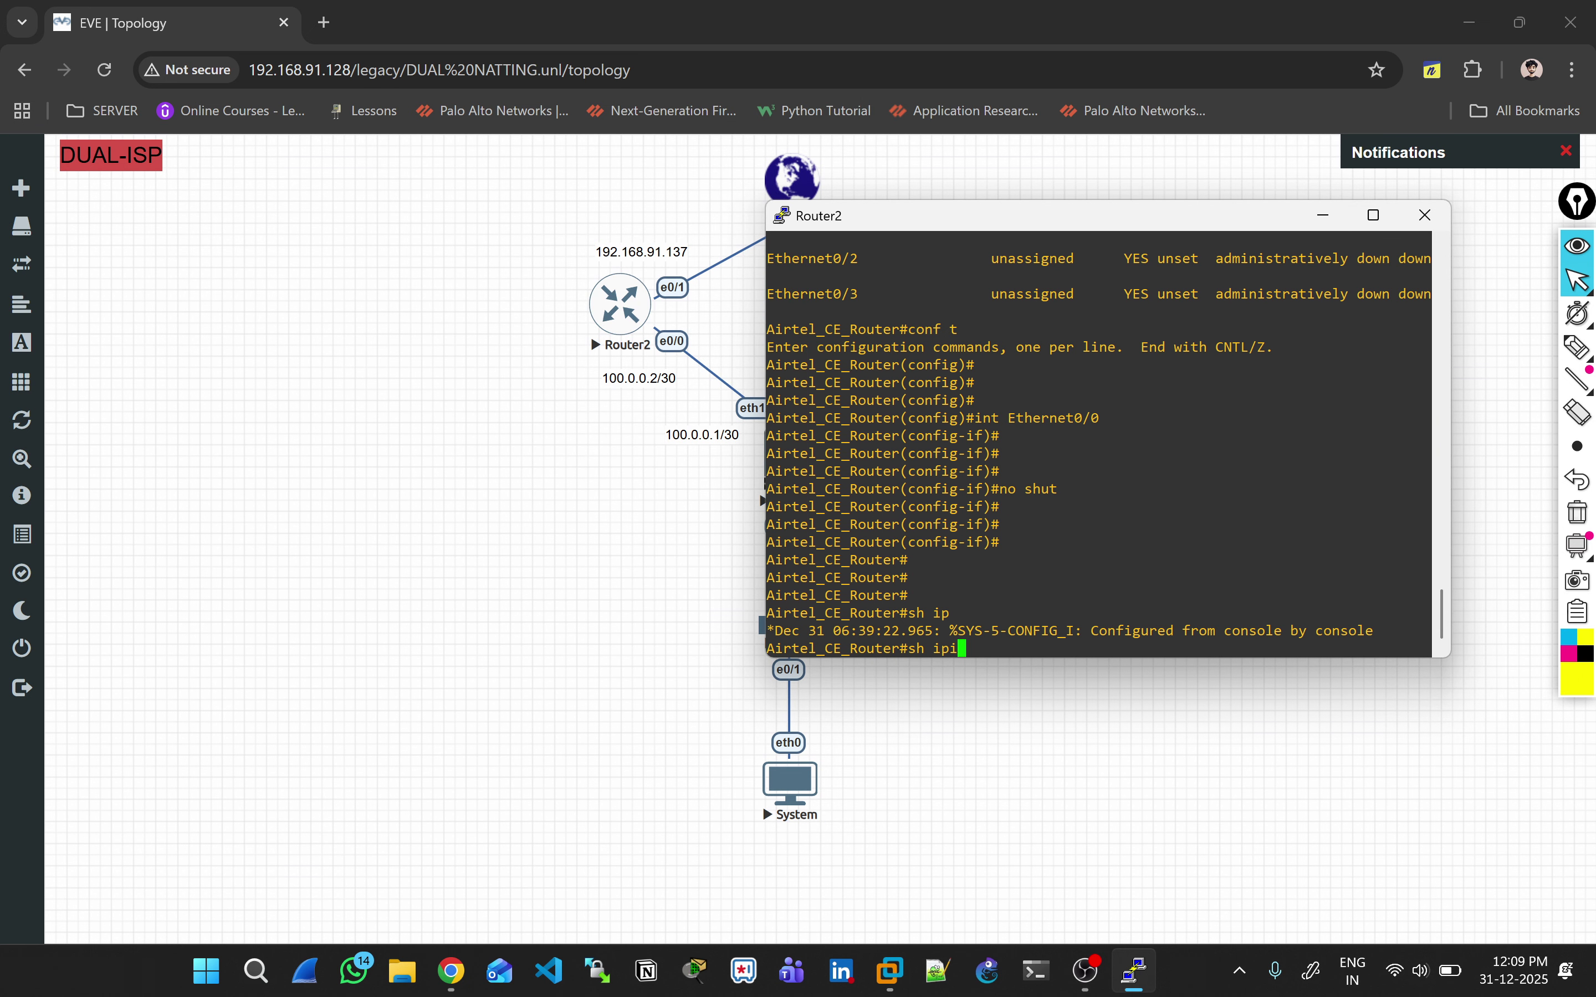
type("int br")
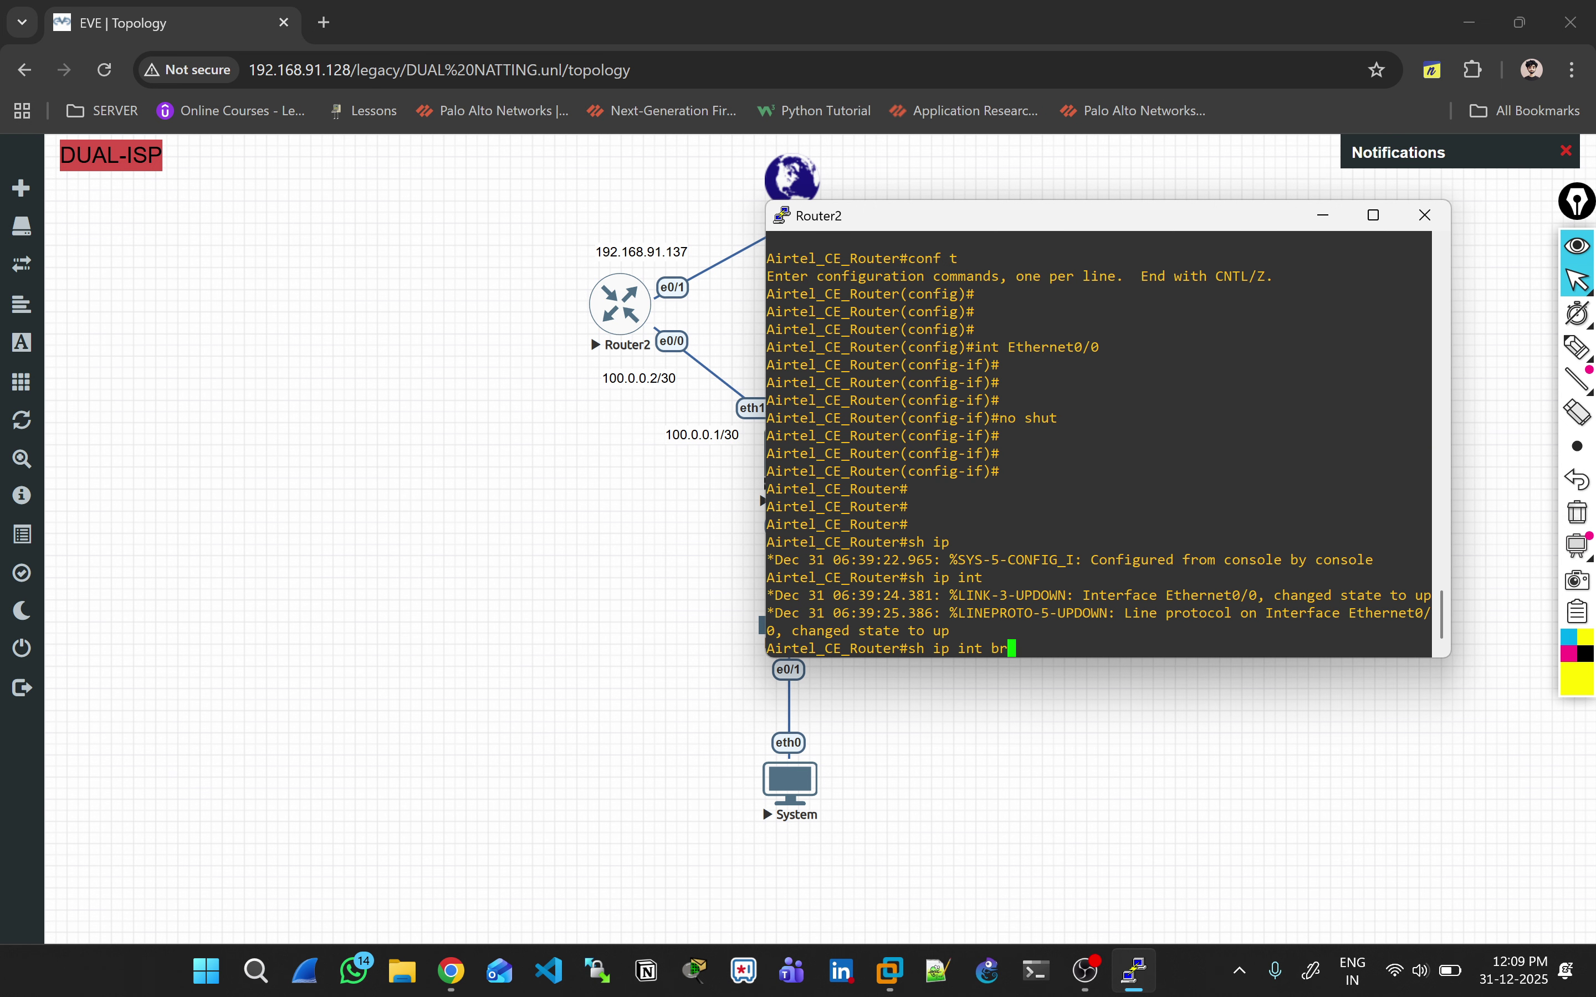
key("Tab")
type("| ex un")
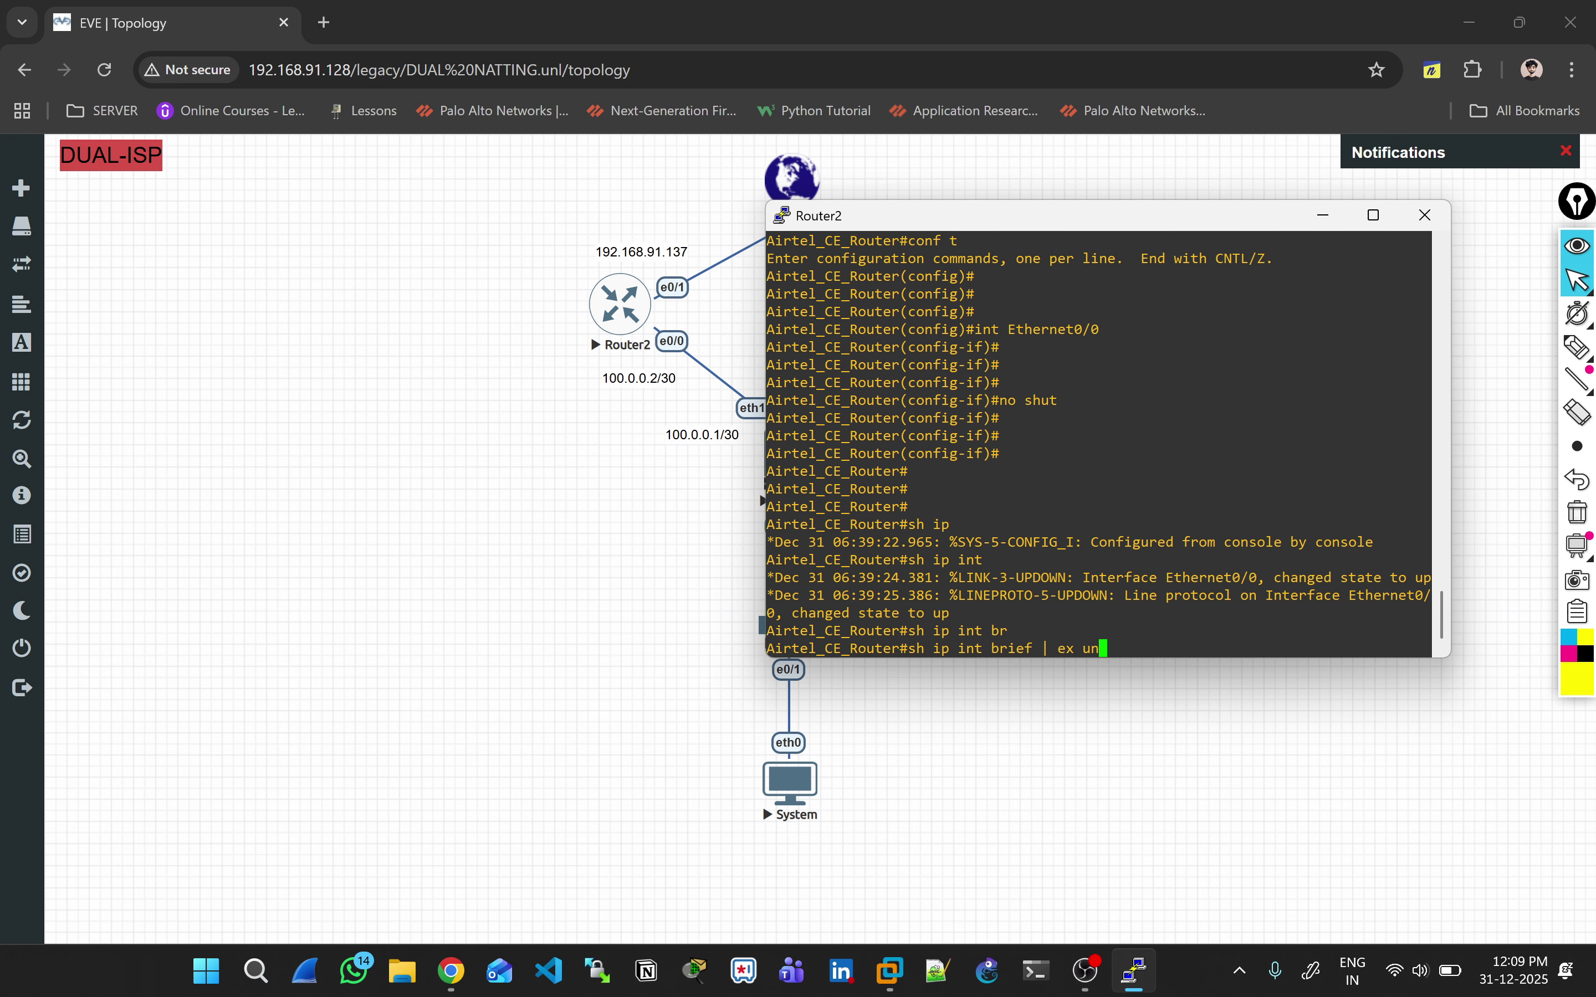
key("Return")
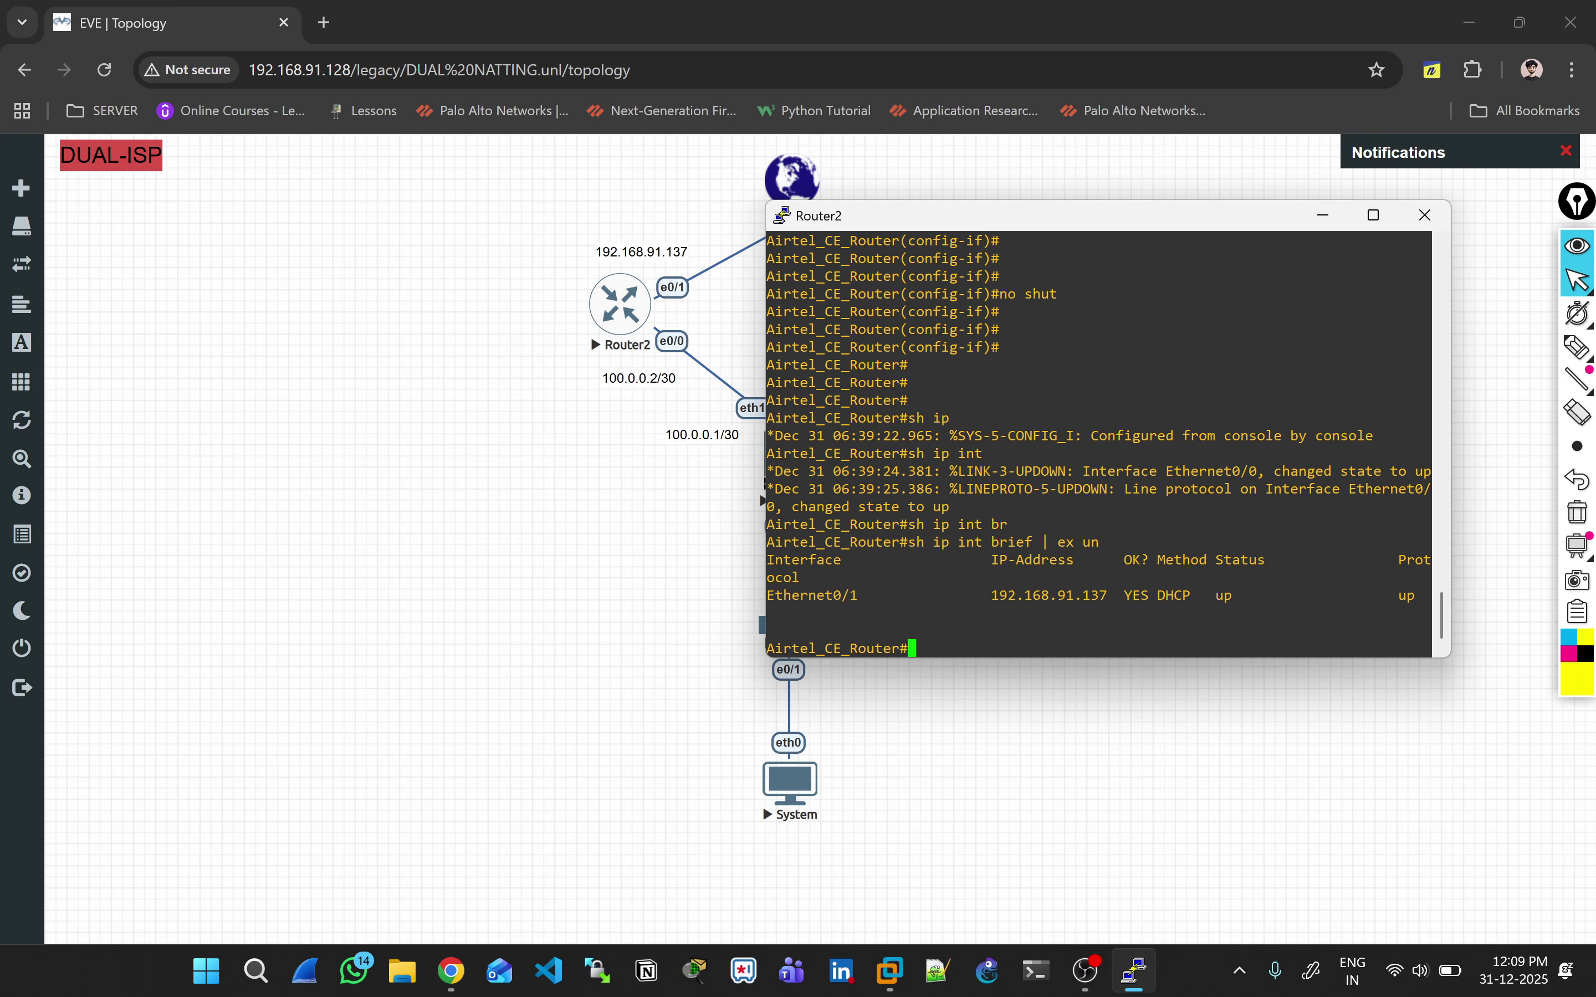
type("conf t")
key("Return")
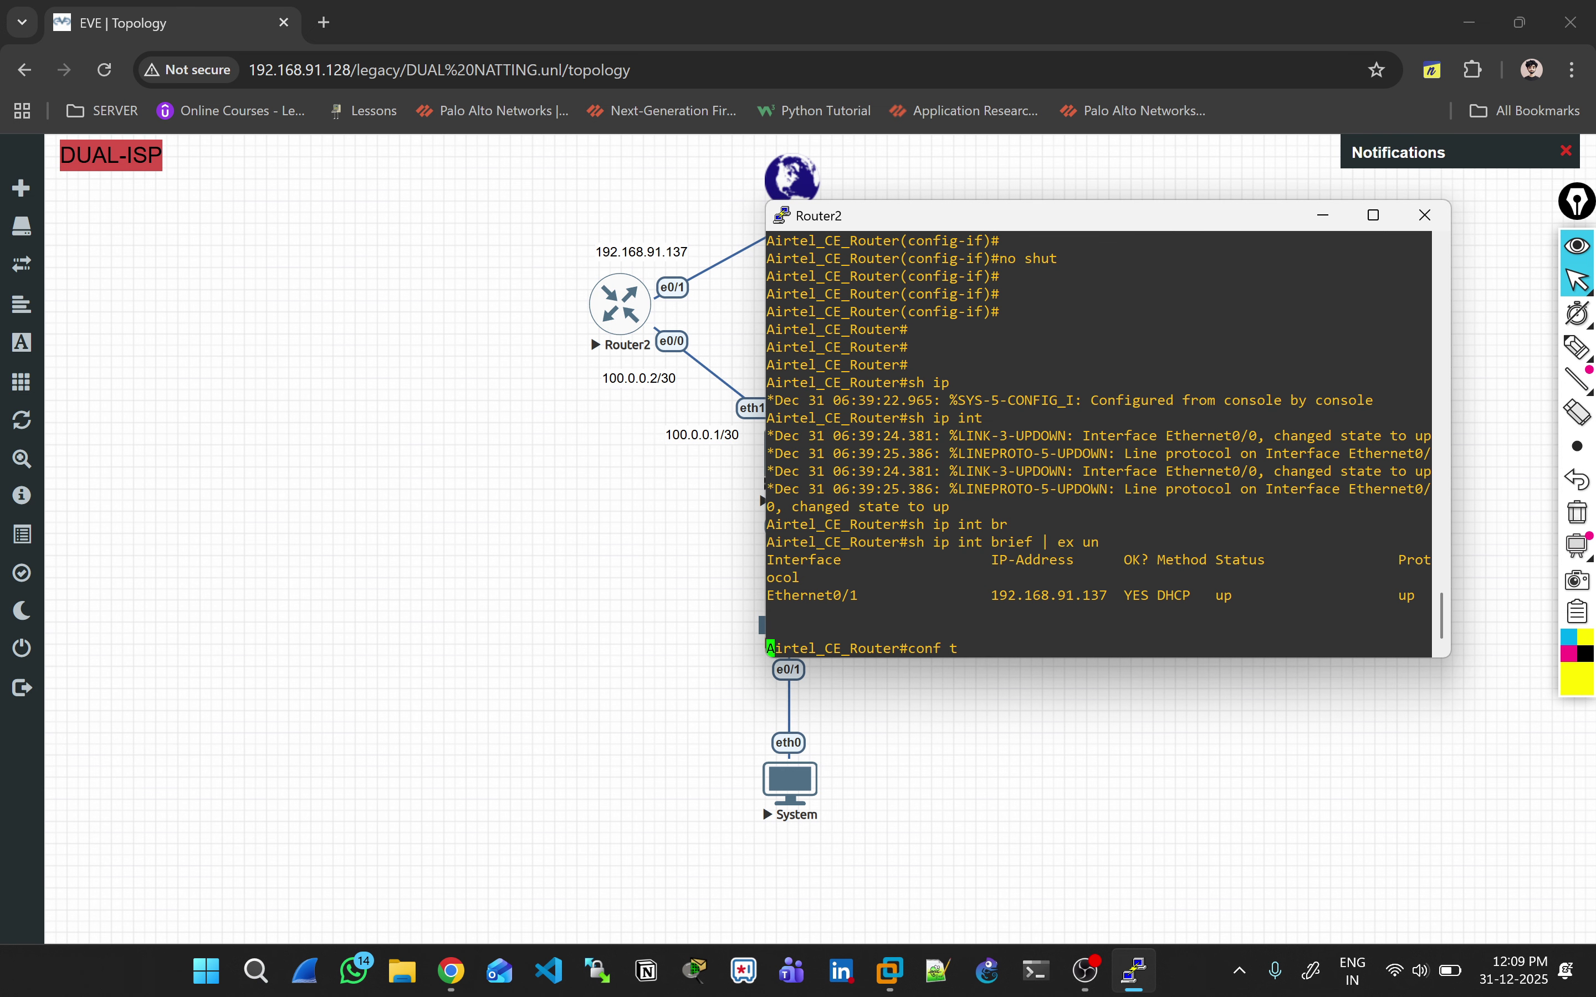
Step: On Ethernet0/0, try the mistyped address 100.0.0.0.2 255.255.255.252, rerunning it from history
type("int Ethernet0/0")
key("Return")
type("ip ad")
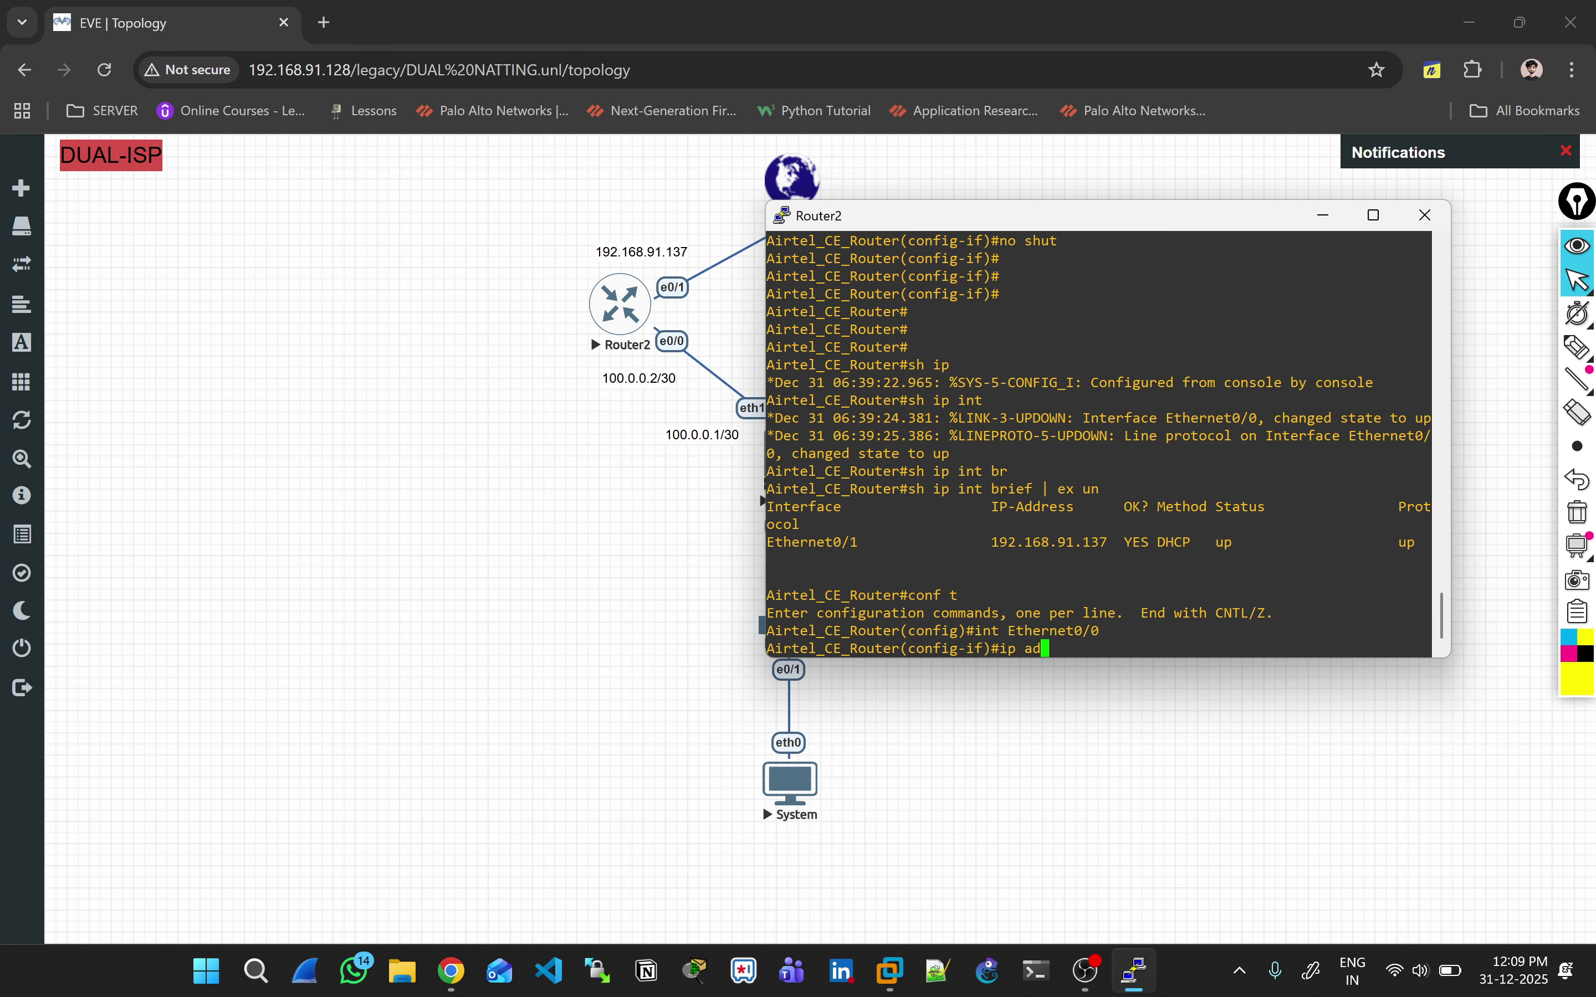
type("dress 100.0.0.0.2 255.255.255.252")
key("Return")
type("ip")
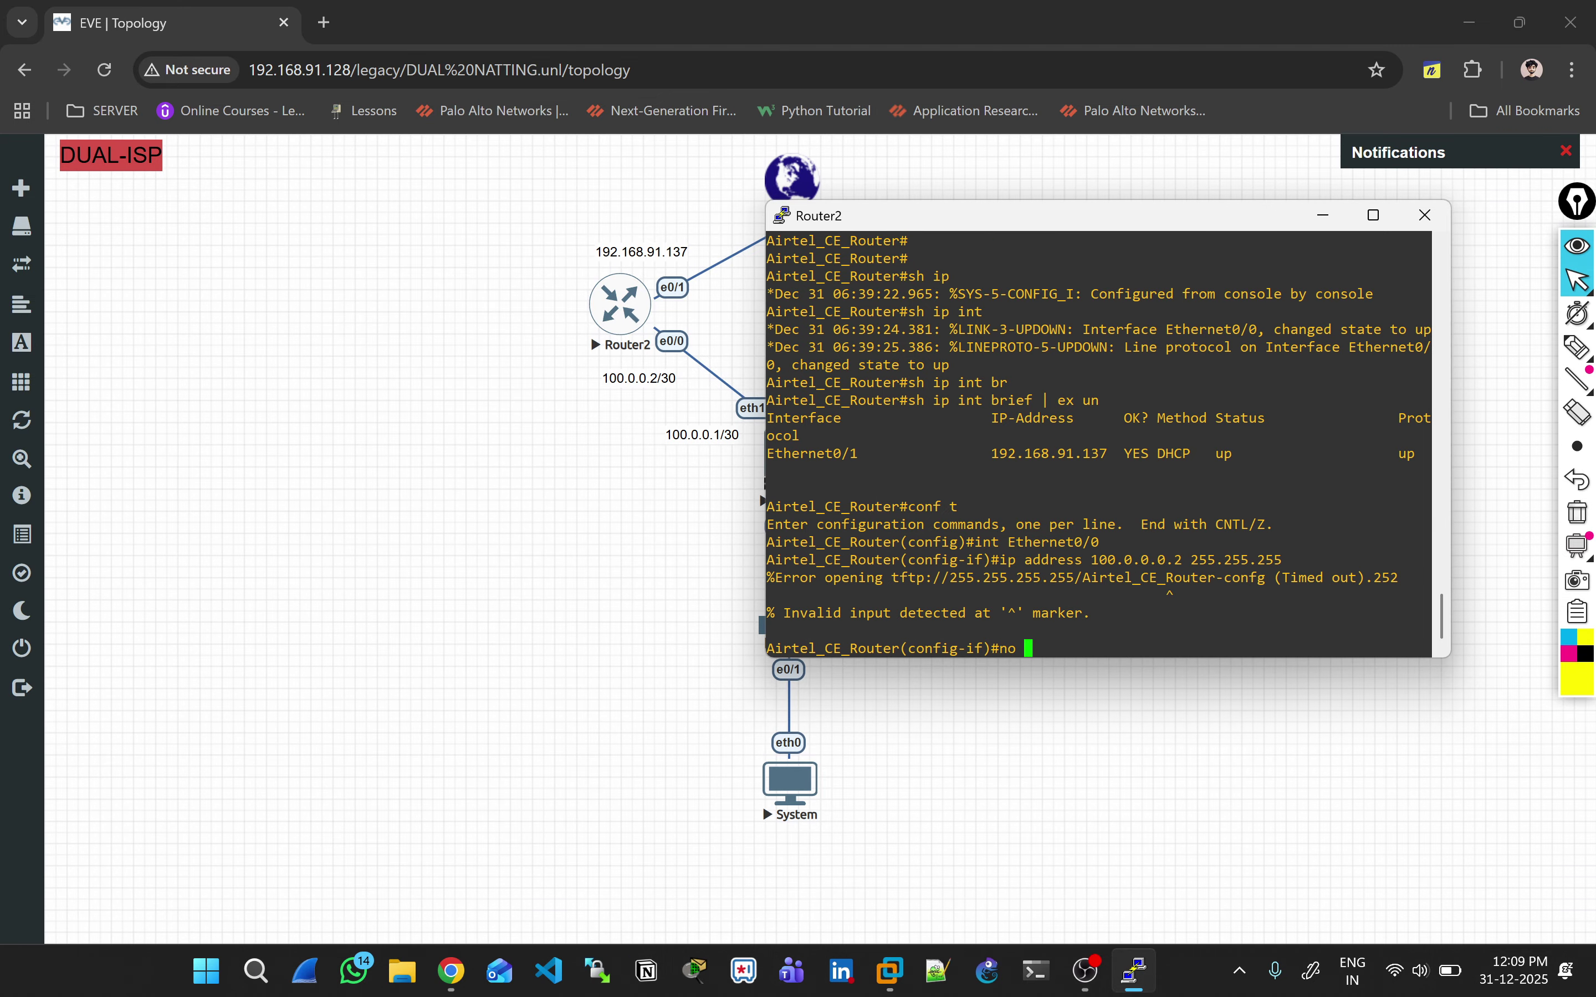
key("Up")
key("Return")
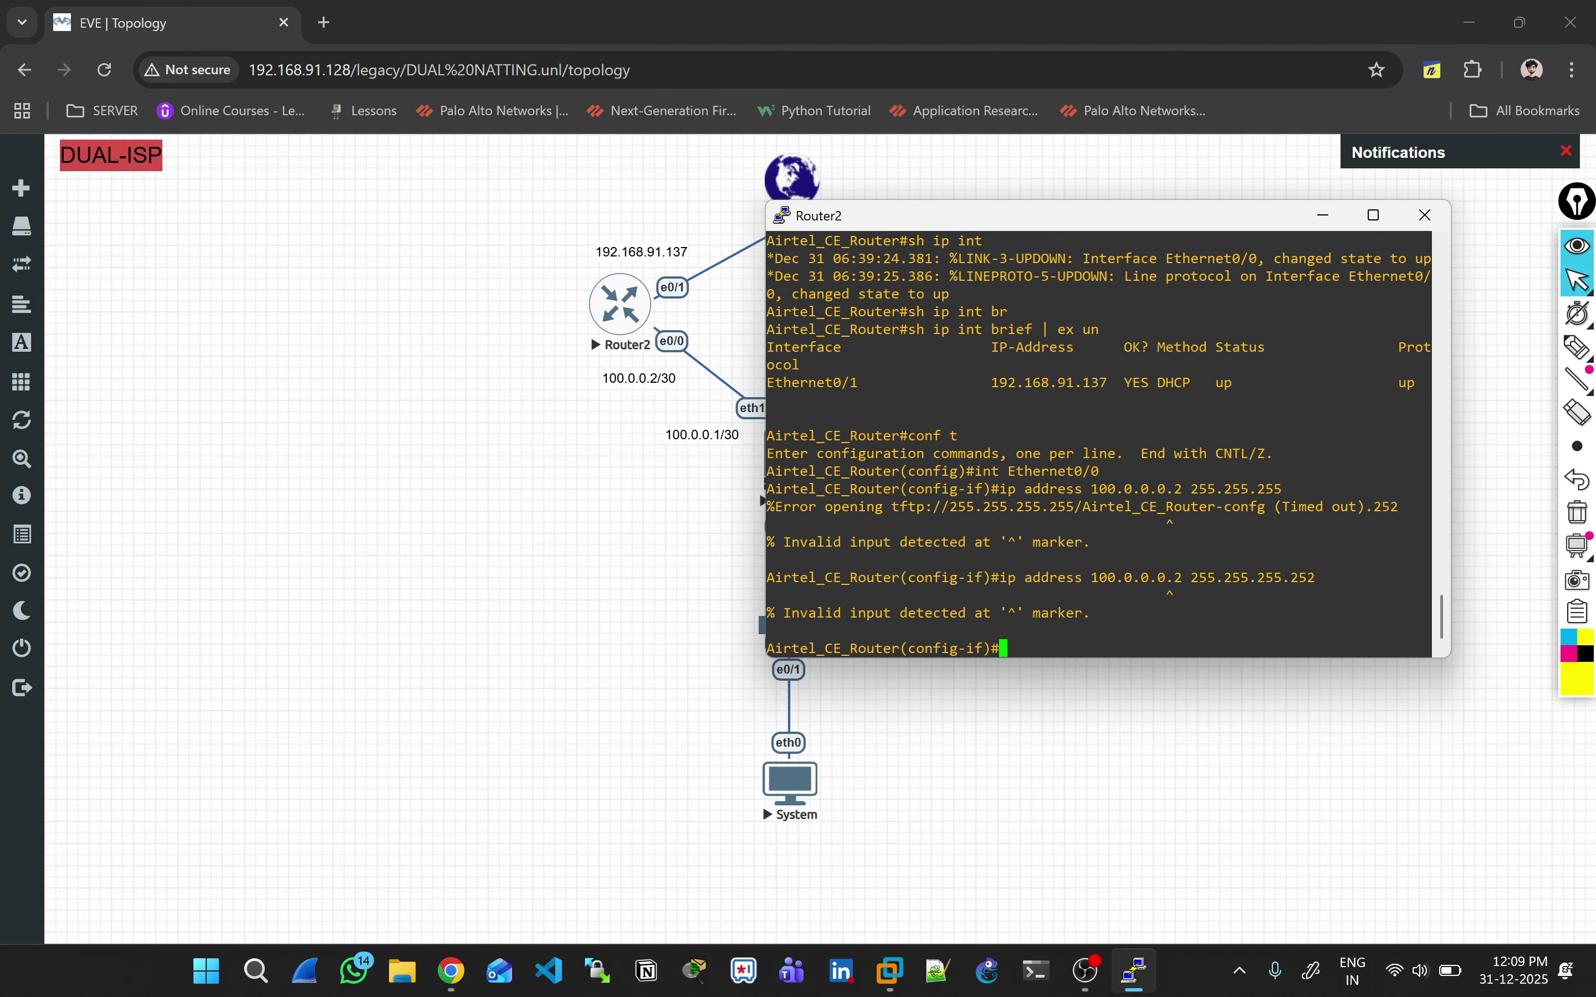
key("Up")
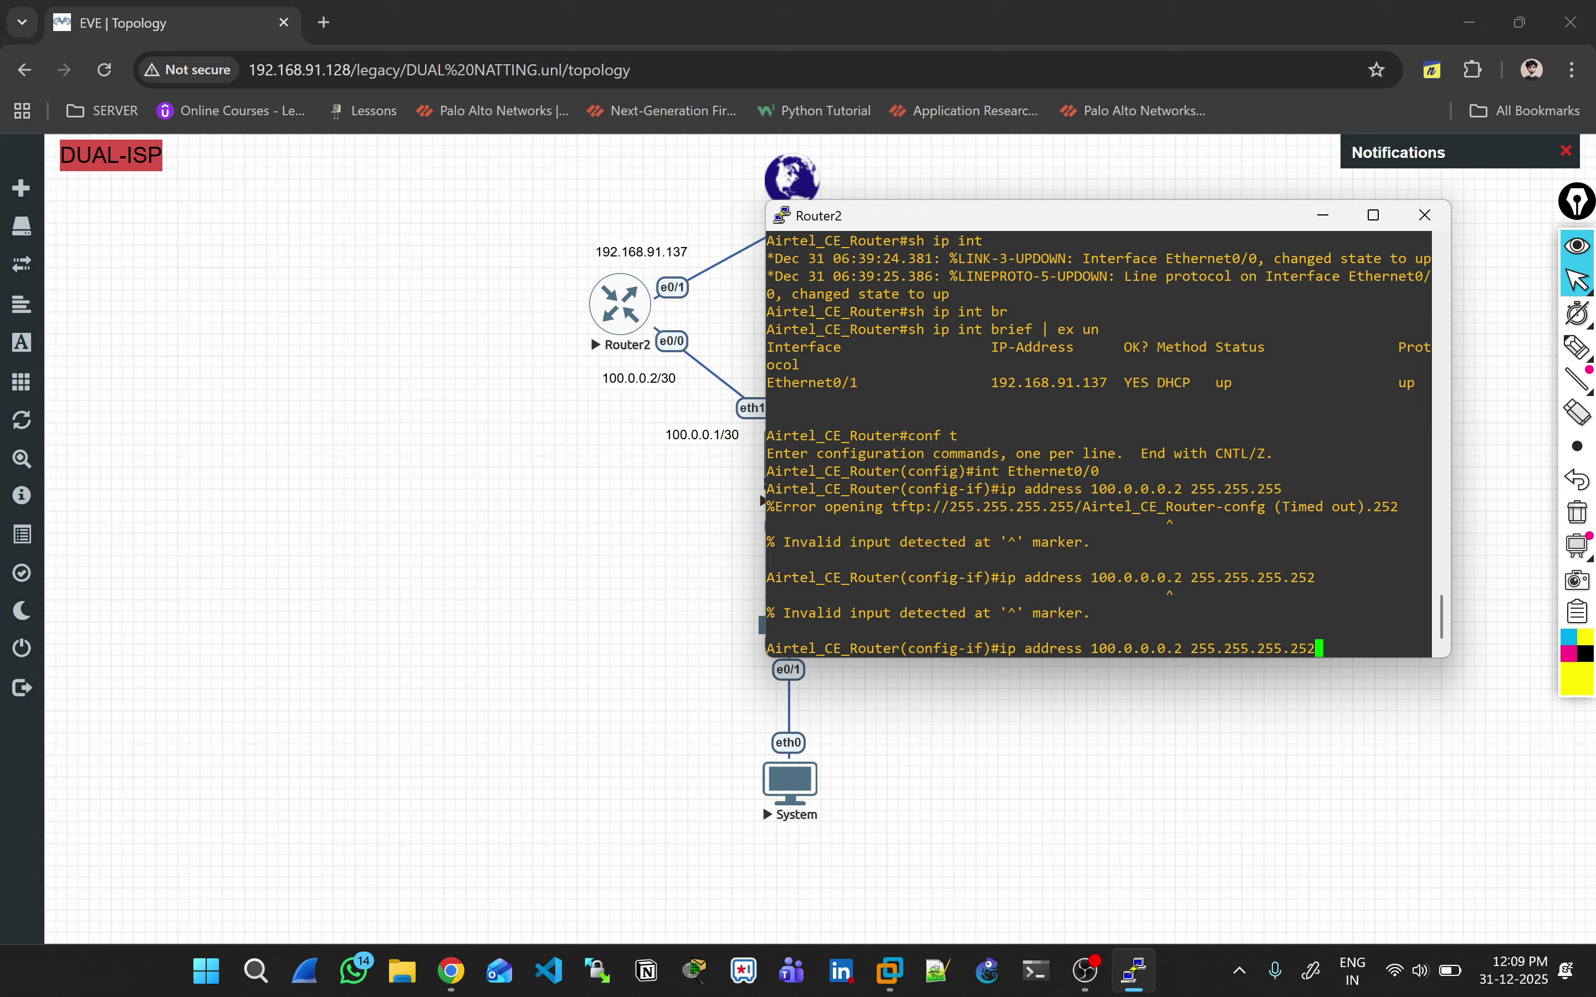
key("Up")
key("Return")
key("Up")
key("Up")
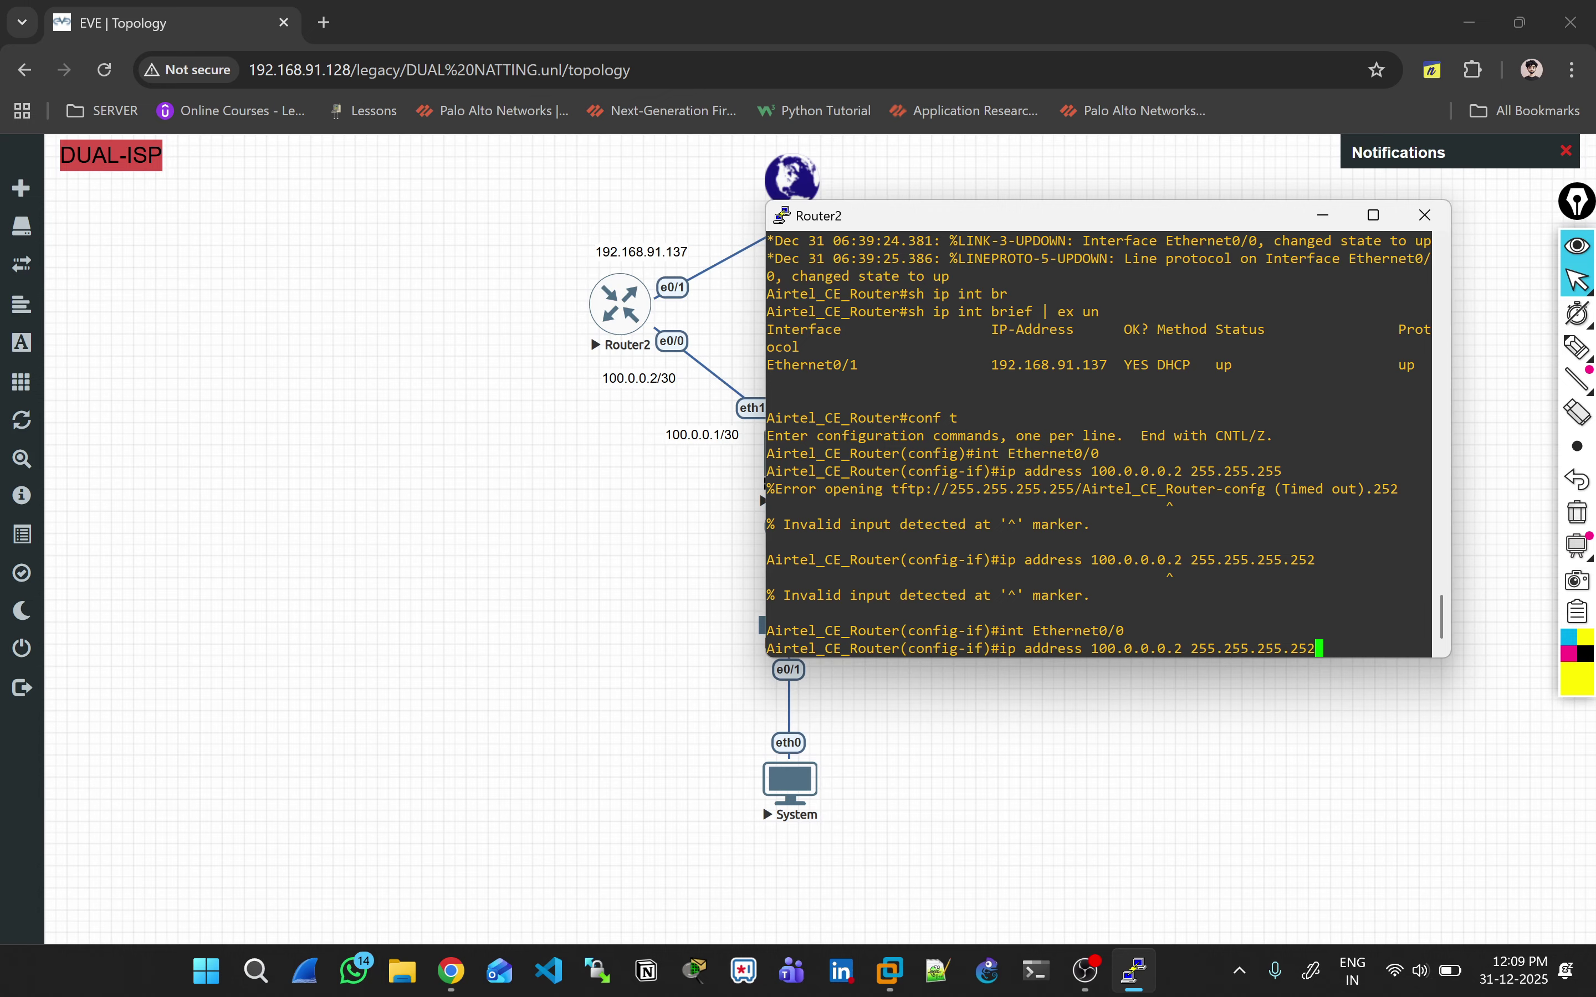
key("Return")
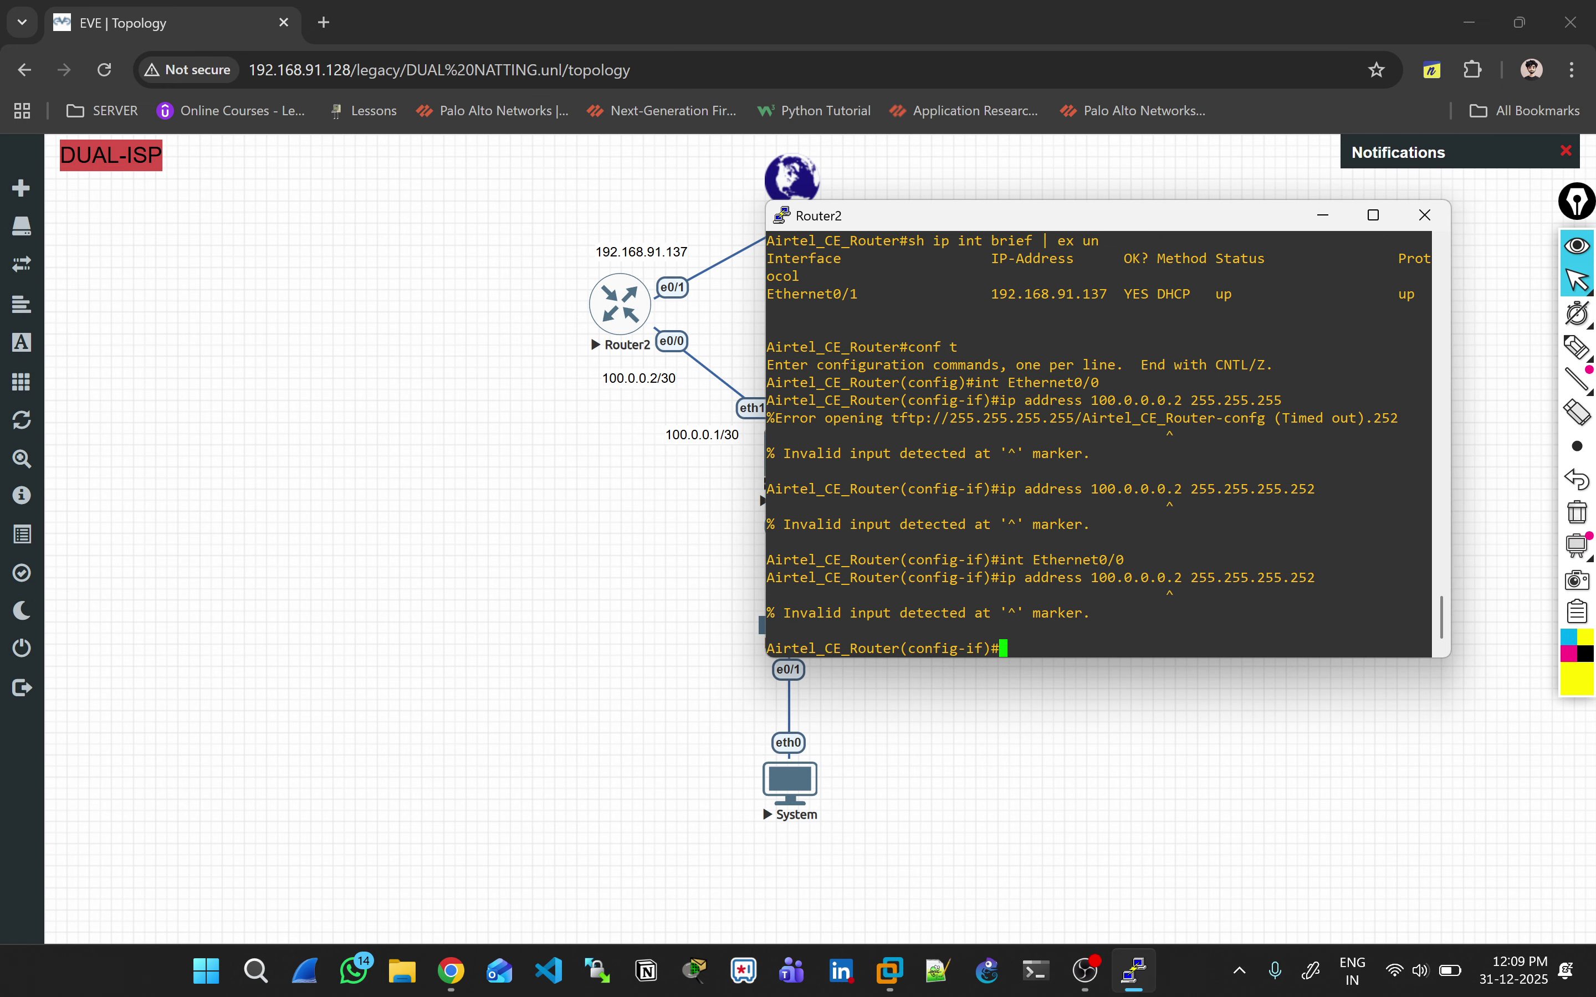
key("Return")
key("Return")
key("Return")
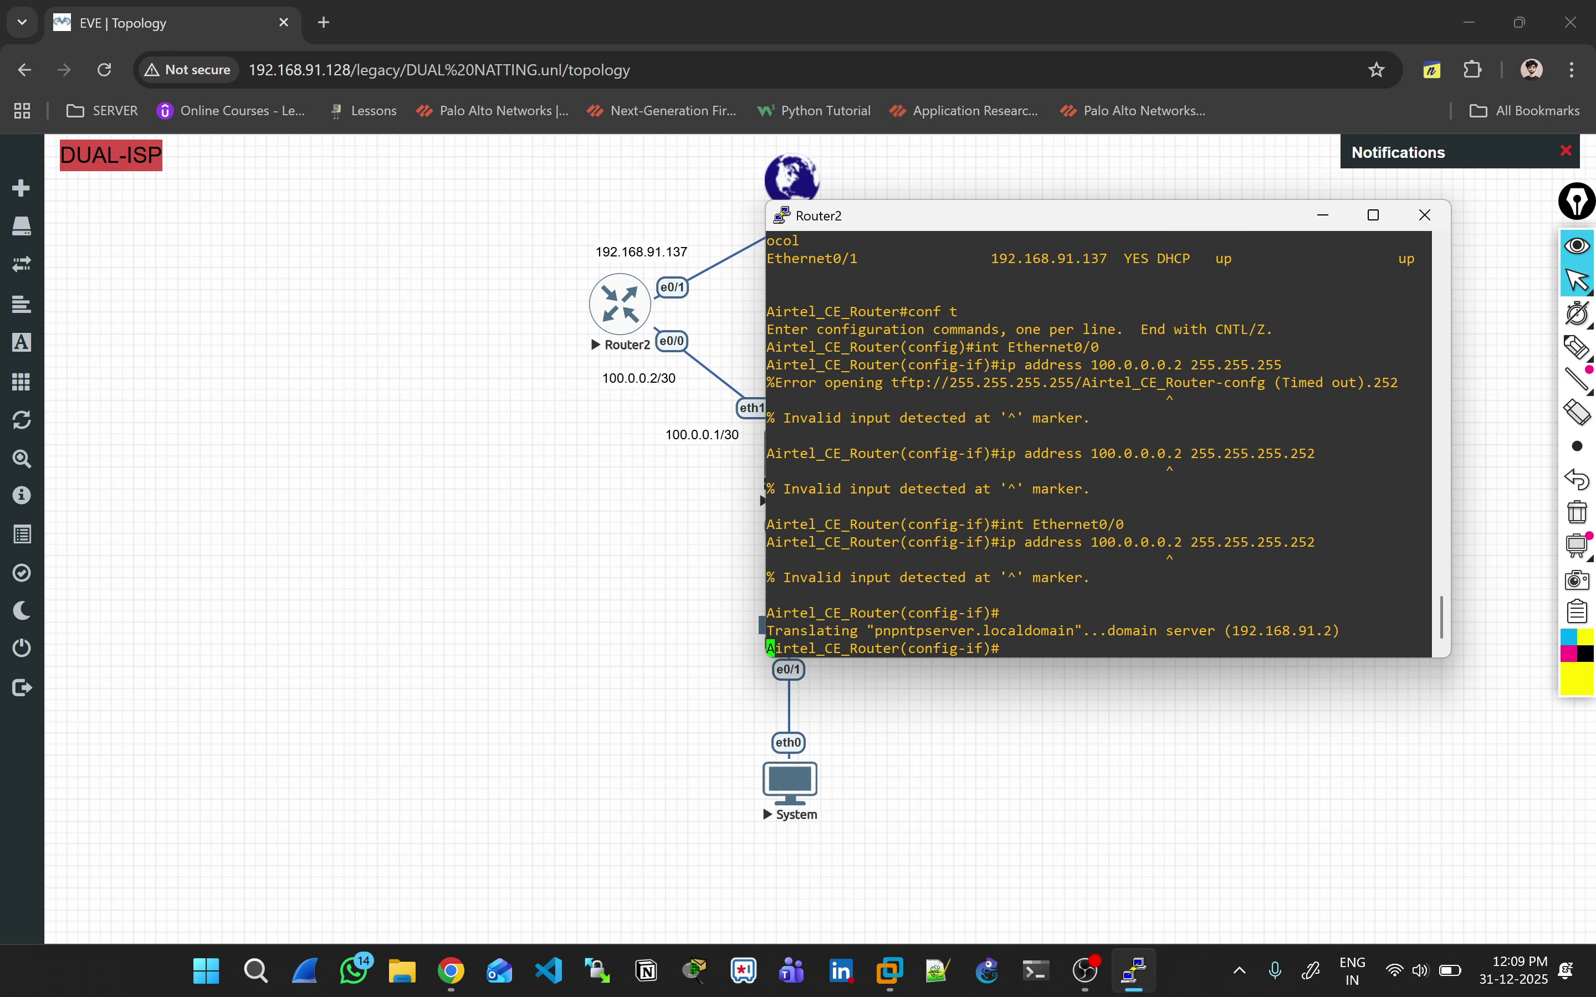
Step: Enable the interface with 'no shut' and recall the address command again
type("no shut")
key("Return")
key("Up")
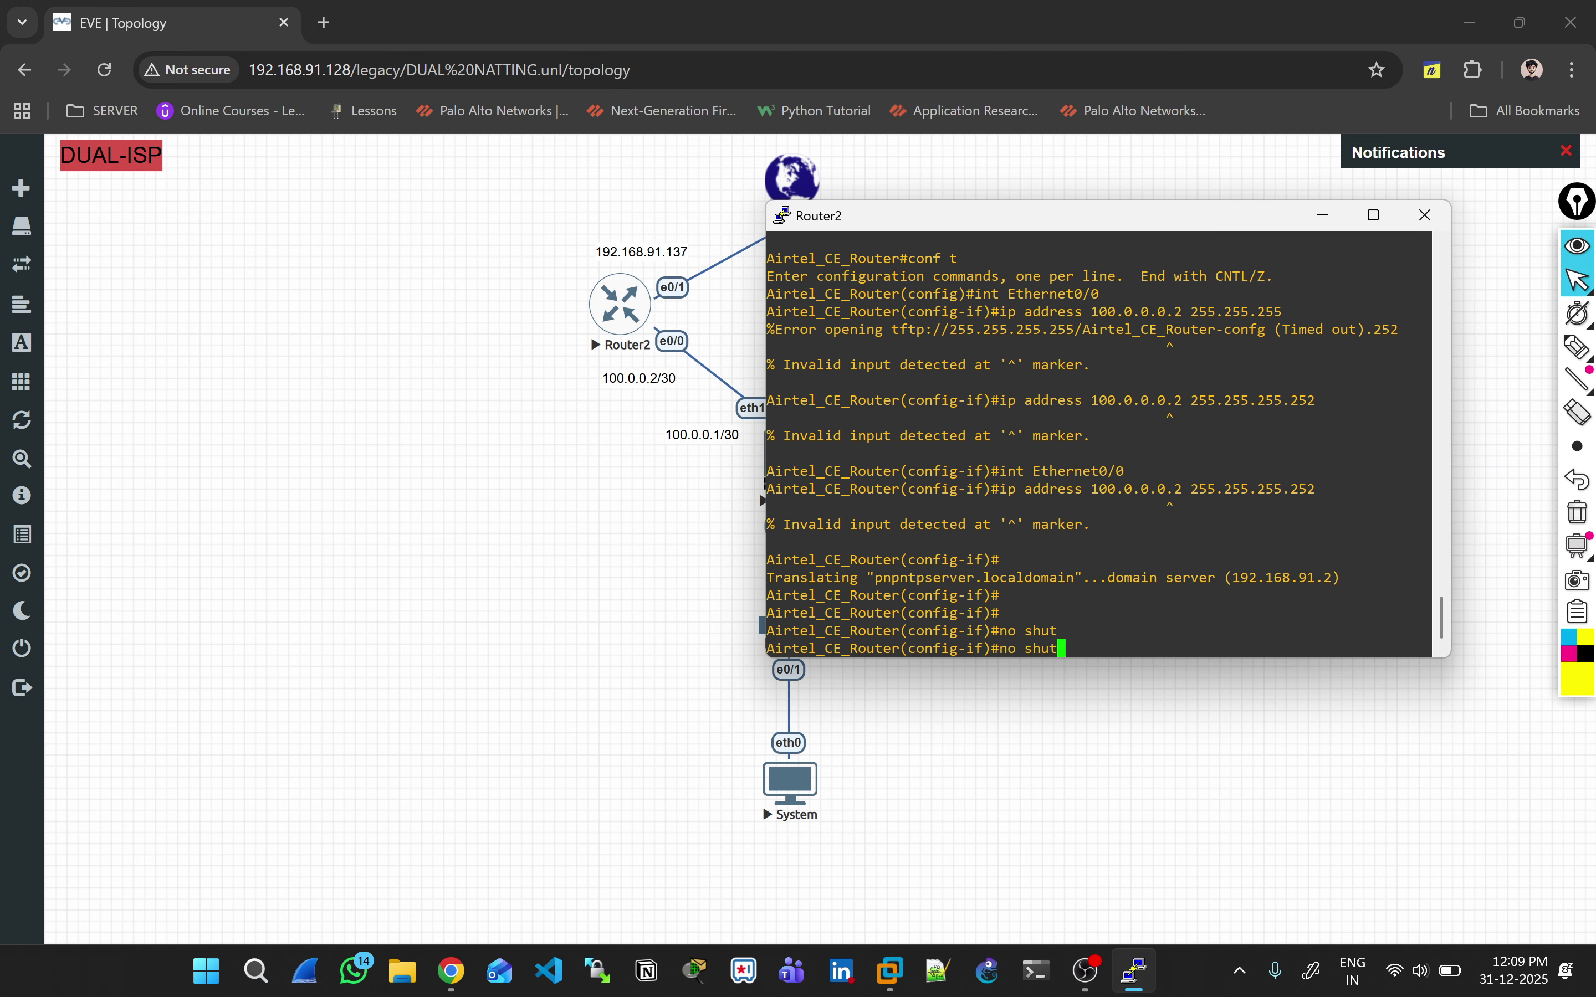
key("Up")
key("Return")
key("Return")
key("Return")
key("Return")
key("Return")
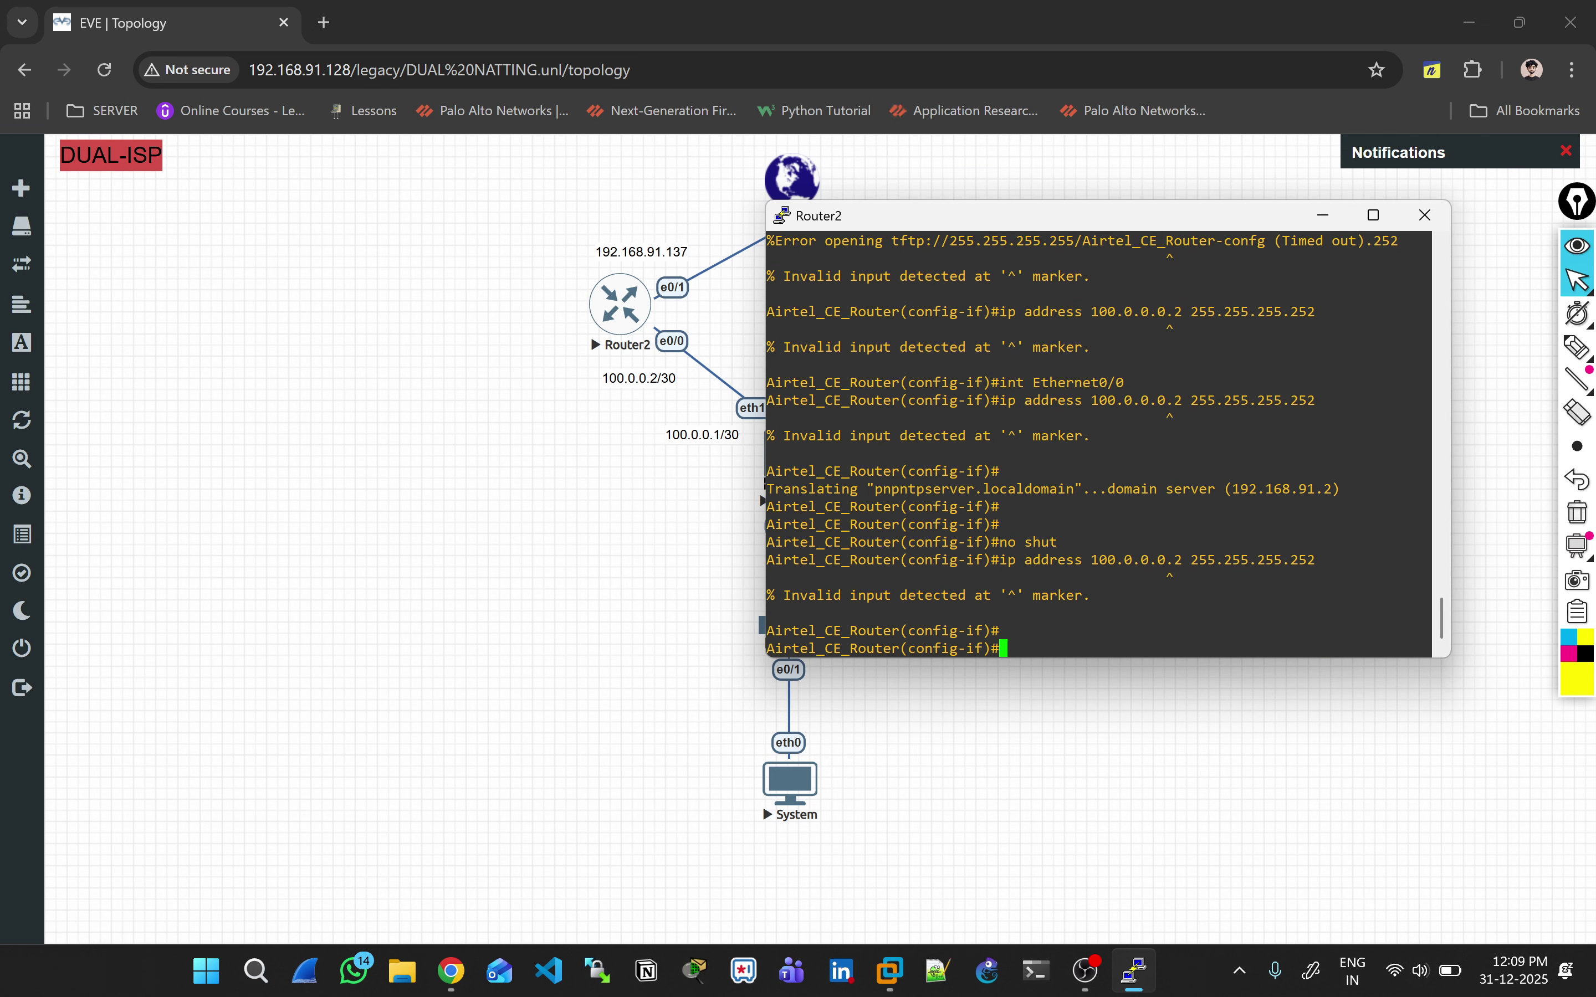
Step: Assign 100.0.0.2 255.255.255.252 to Ethernet0/0 and enable it with 'no shut'
type("int E")
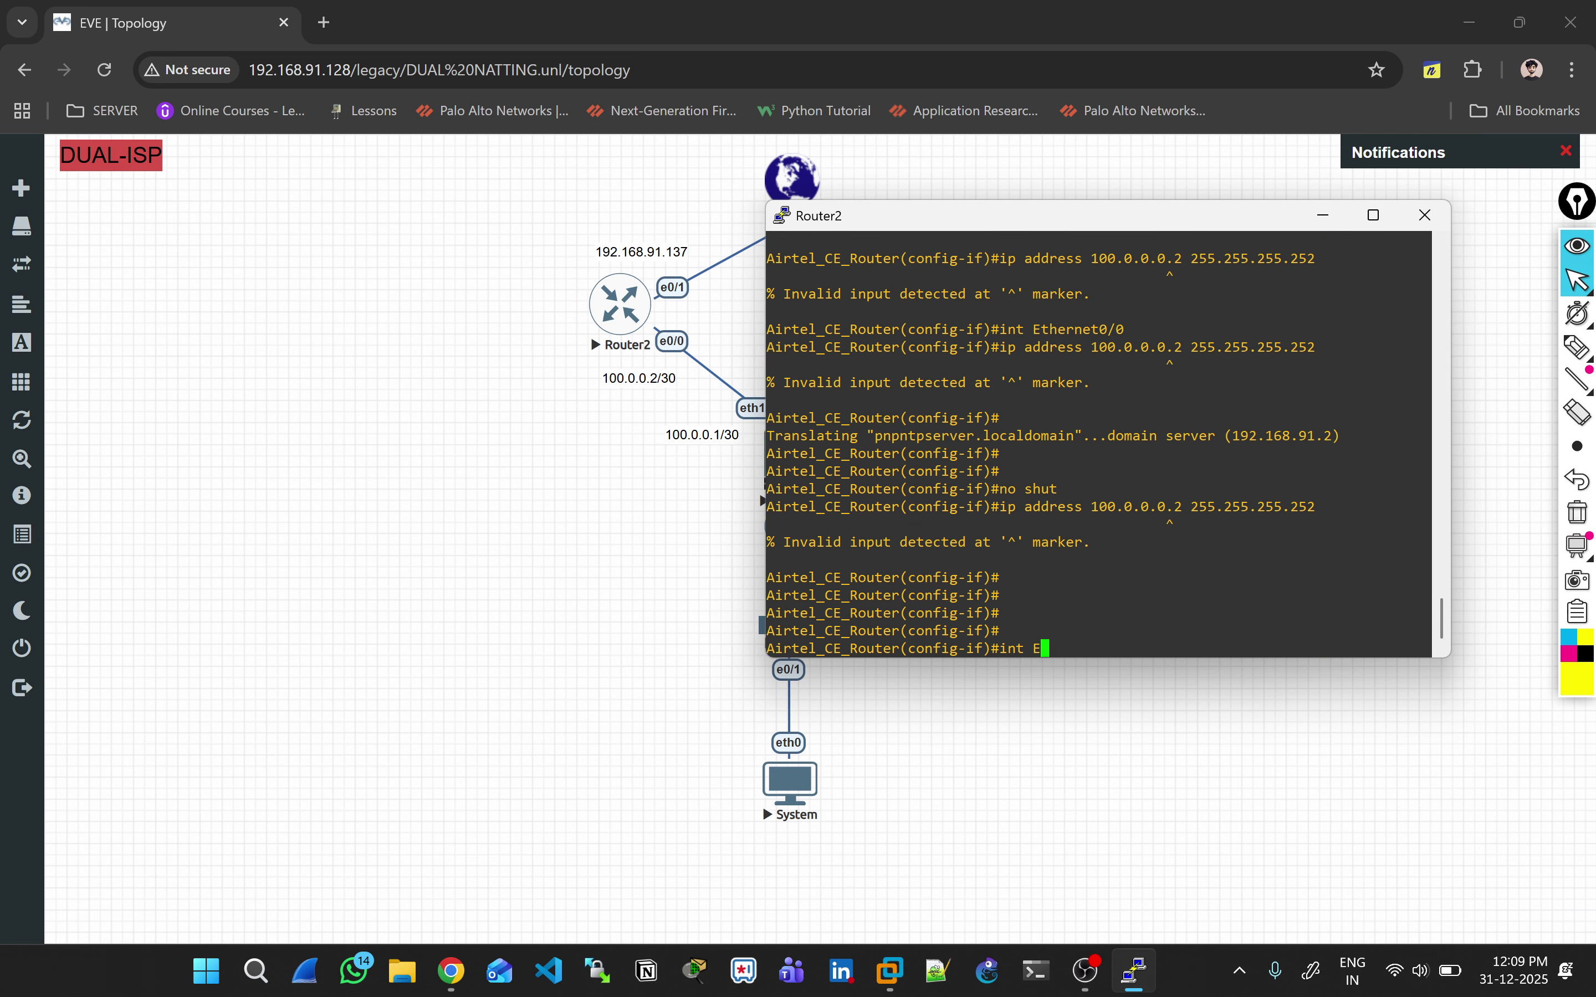
type("0 /0/")
key("Return")
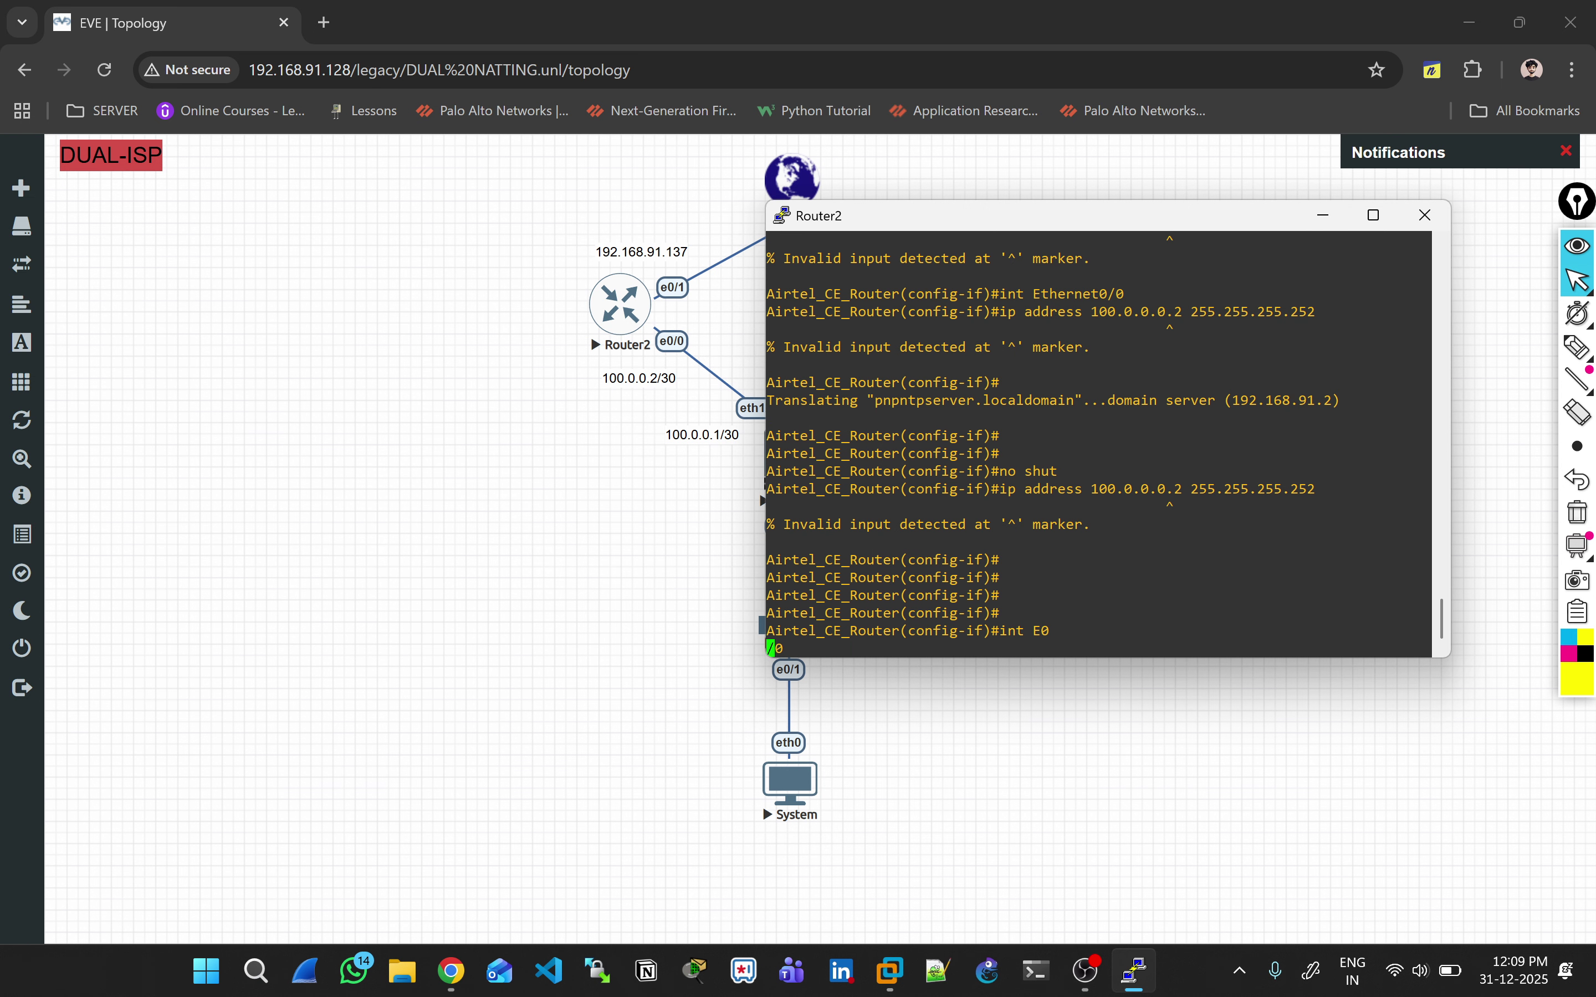
type("ip addre")
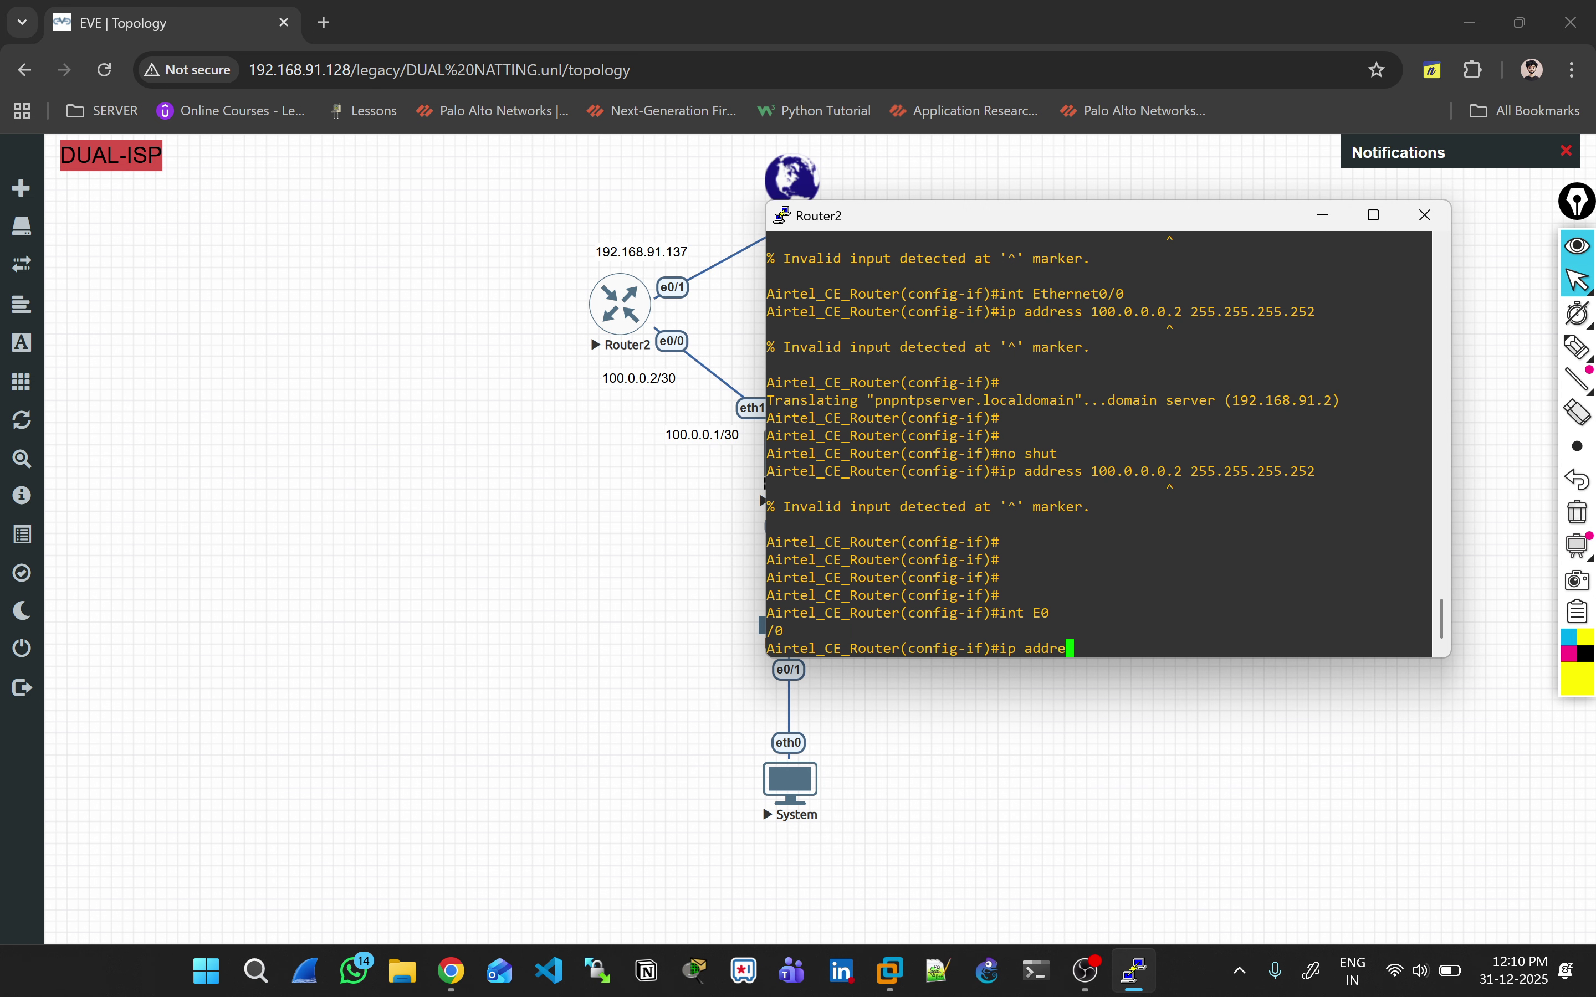
key("Tab")
type("100.0.0")
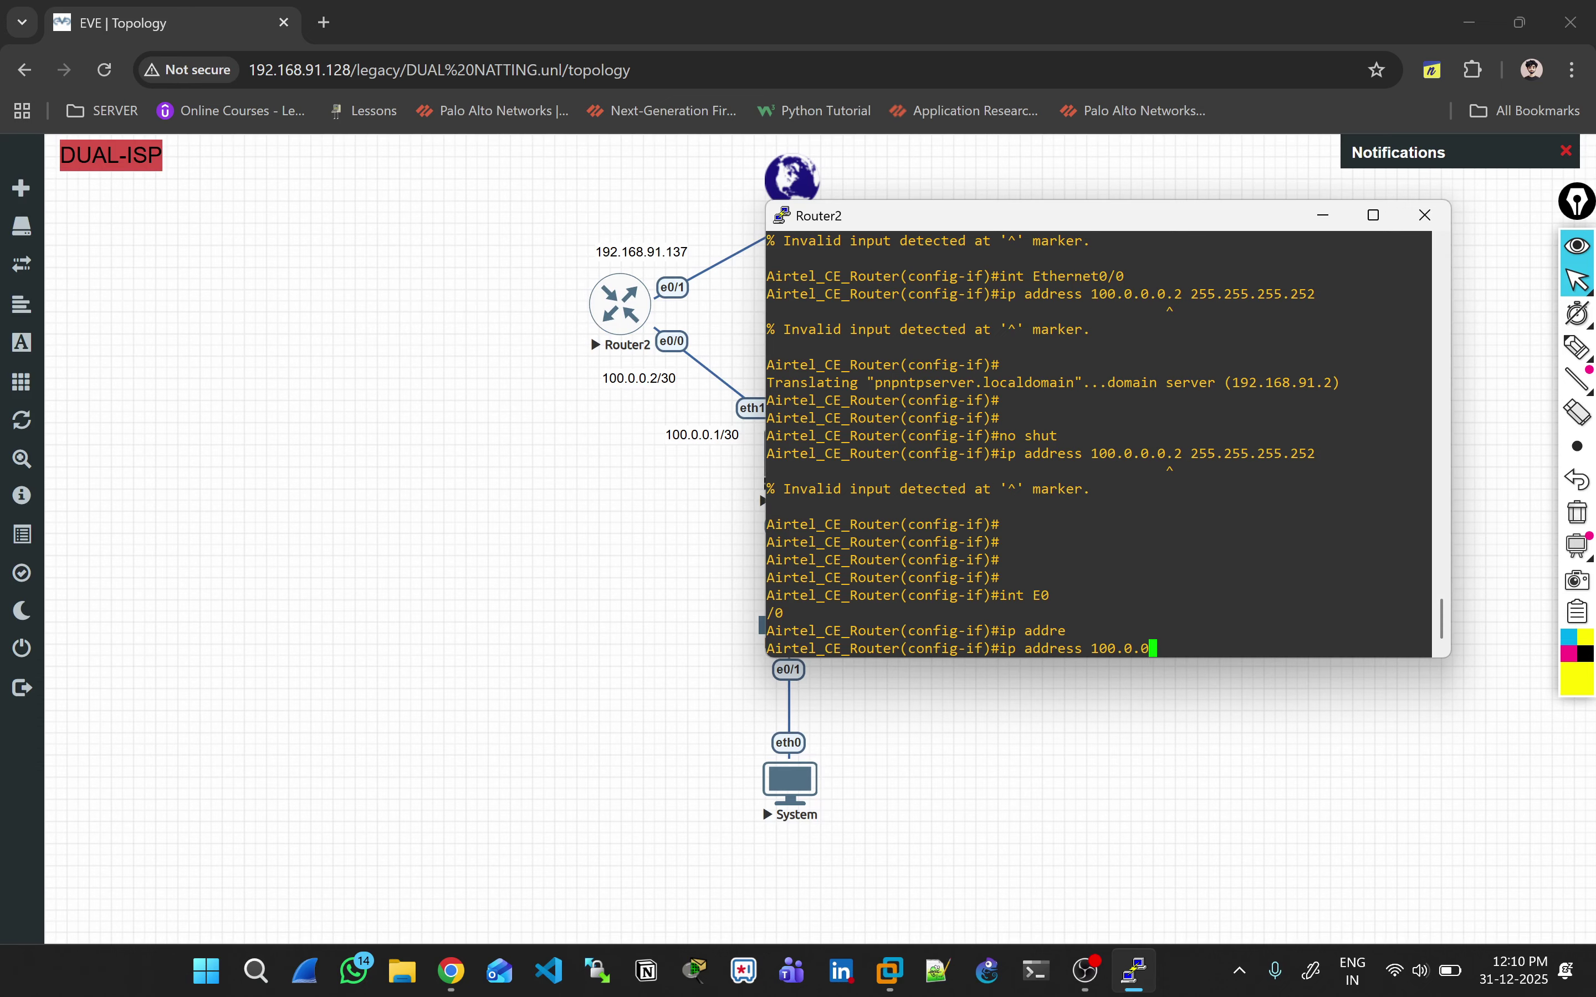
type(".2 255.255.255.252")
key("Return")
key("Return")
type("no shut")
key("Return")
key("Return")
key("Return")
key("Return")
key("Return")
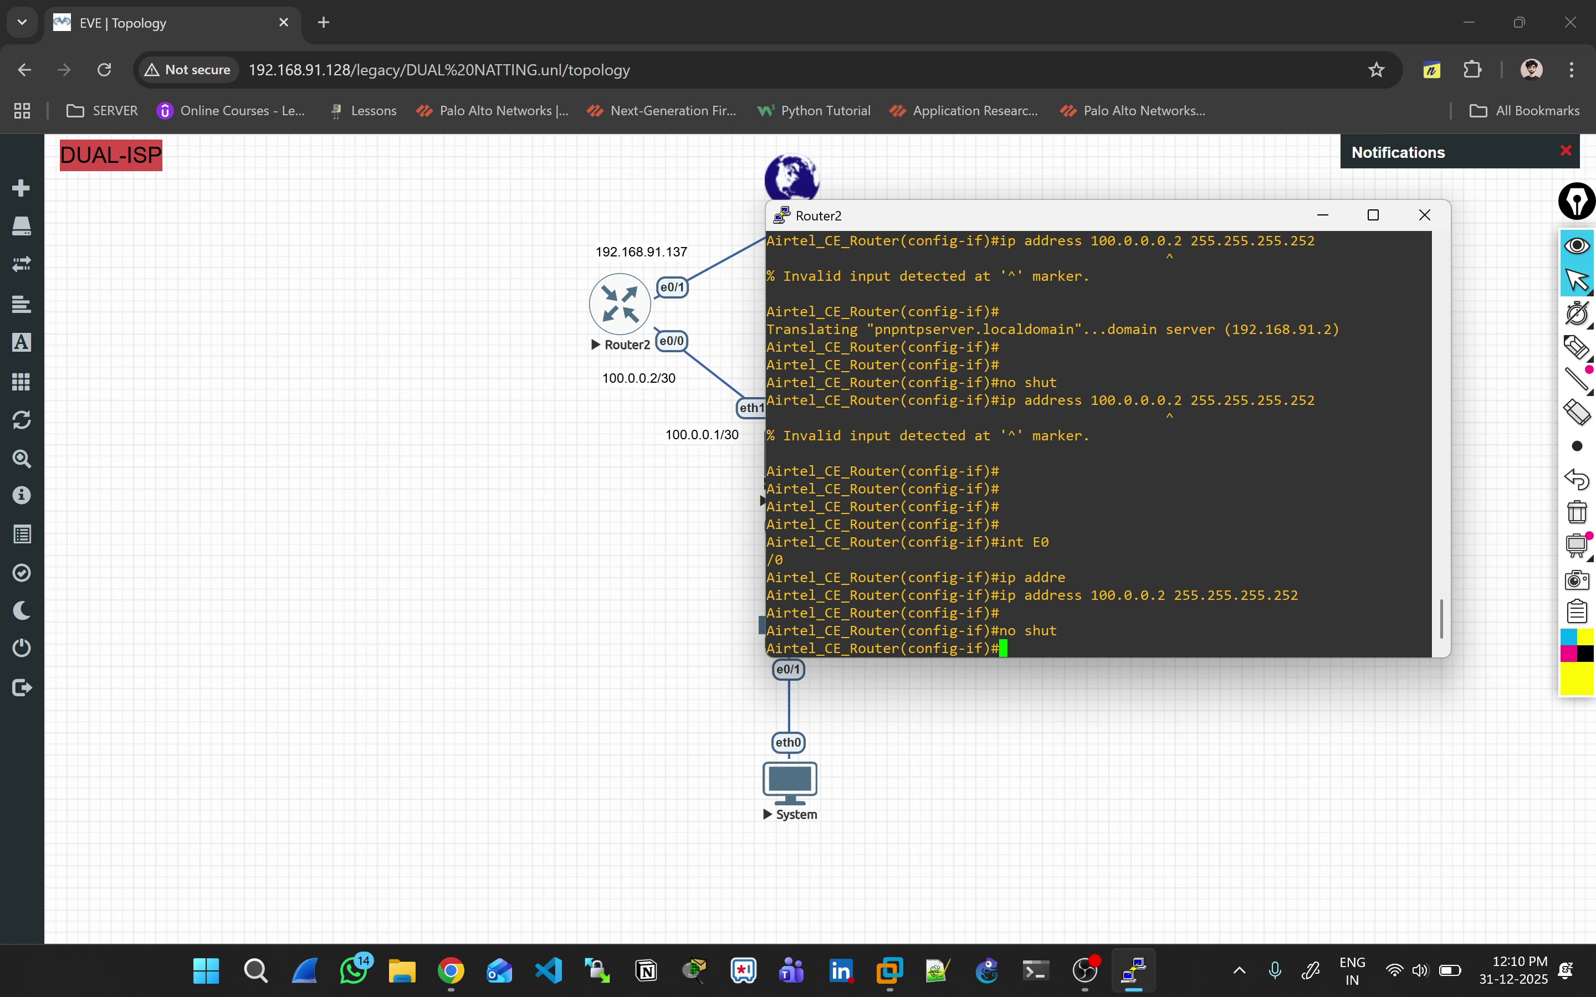
Step: Save with 'do wr', verify with 'sh ip int br | ex un', and annotate Ethernet0/0's manual address
type("do wr")
key("Return")
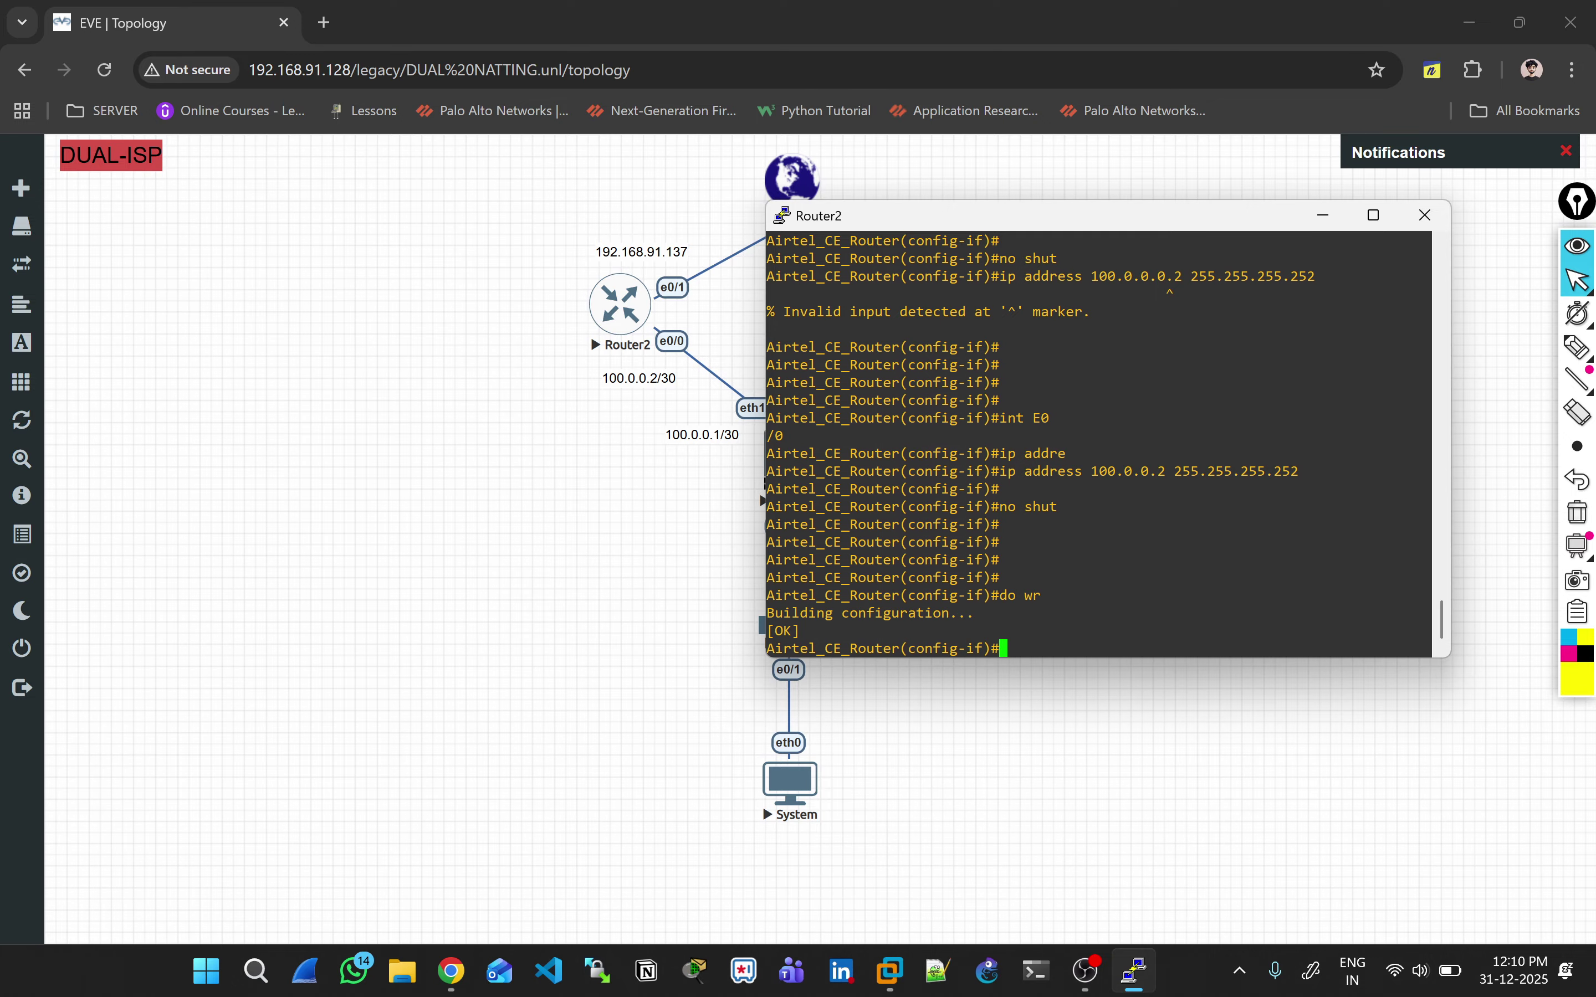
key("ctrl+z")
type("sh ip int br")
key("Tab")
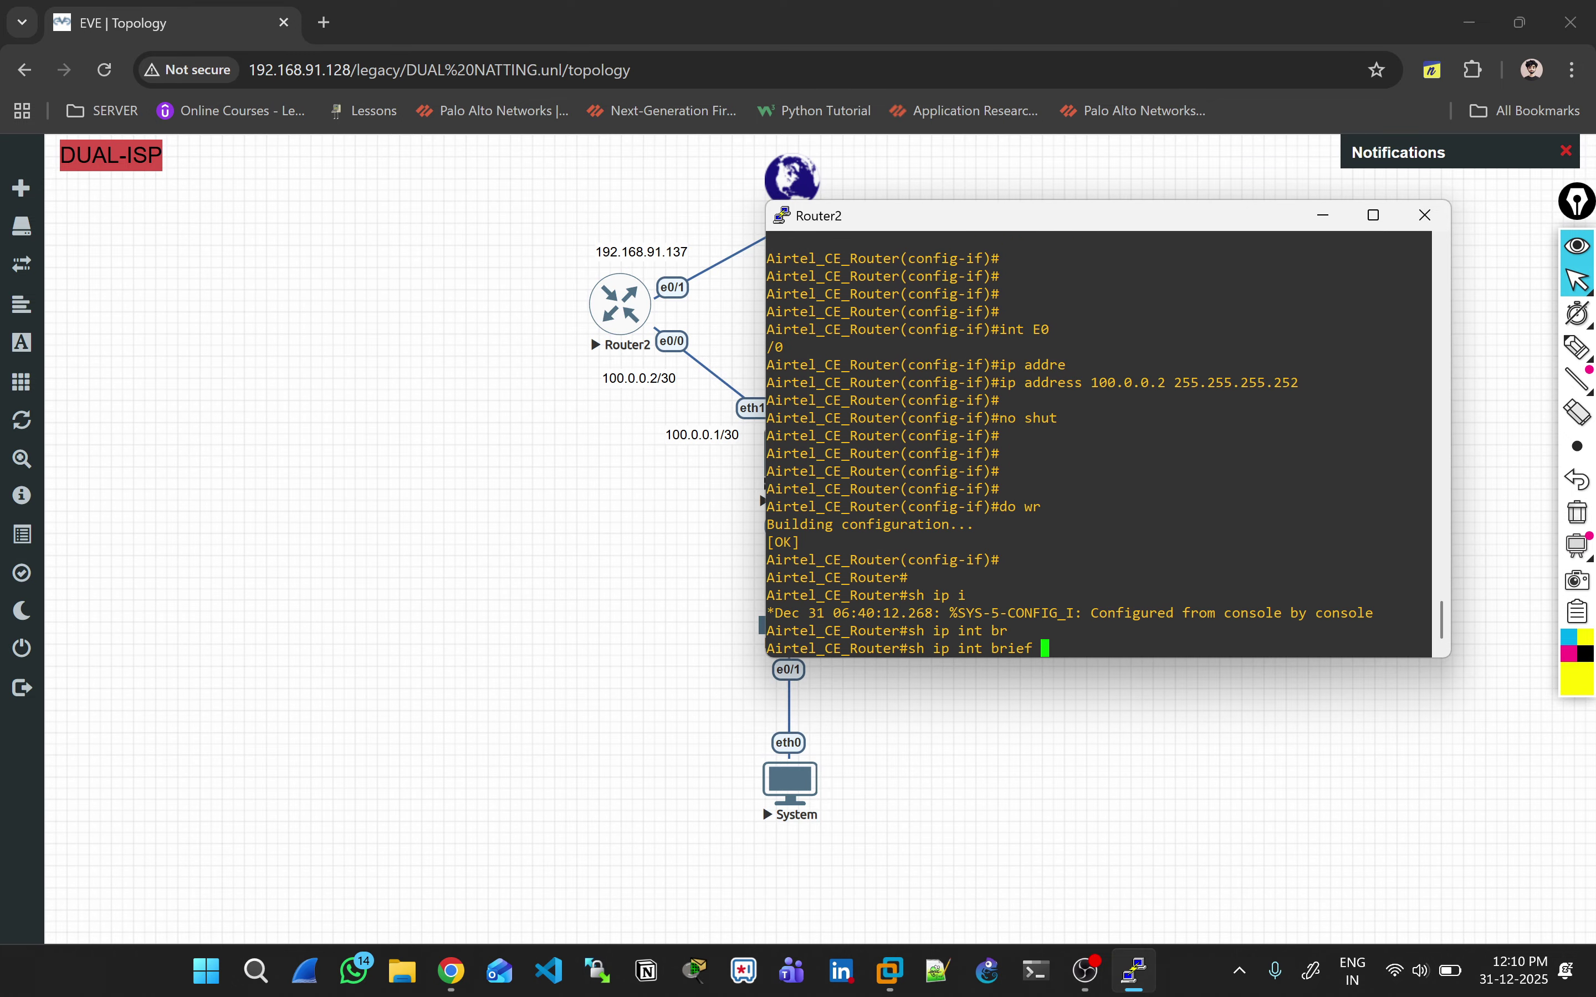
type("| ex un")
key("Return")
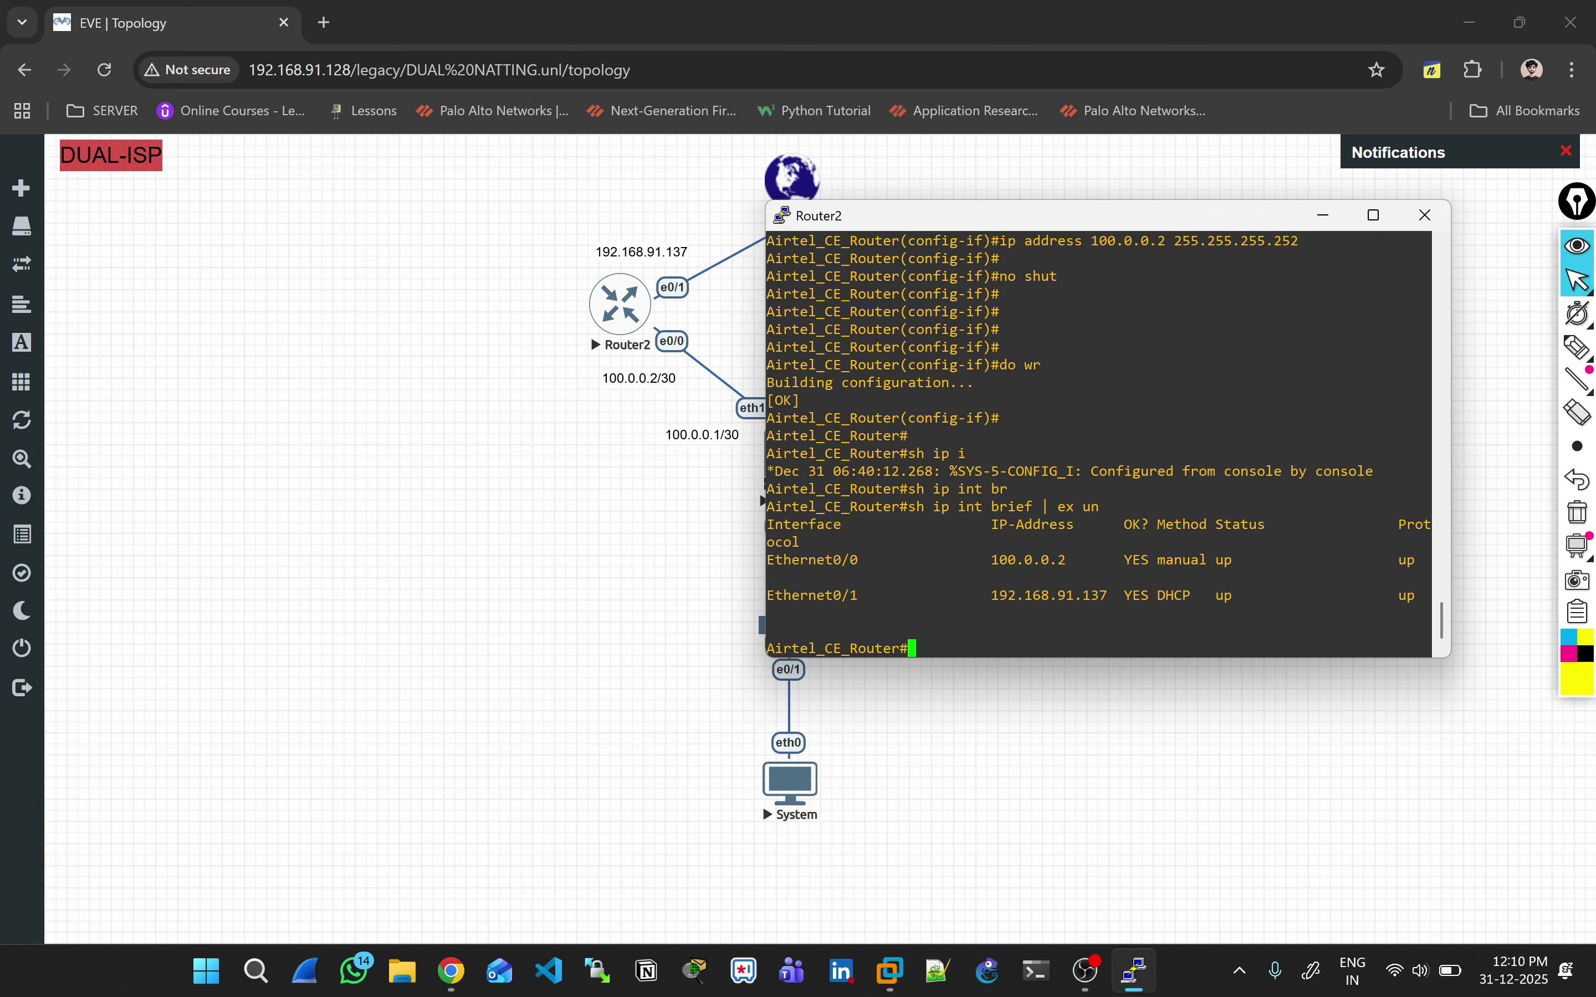
left_click(1576, 347)
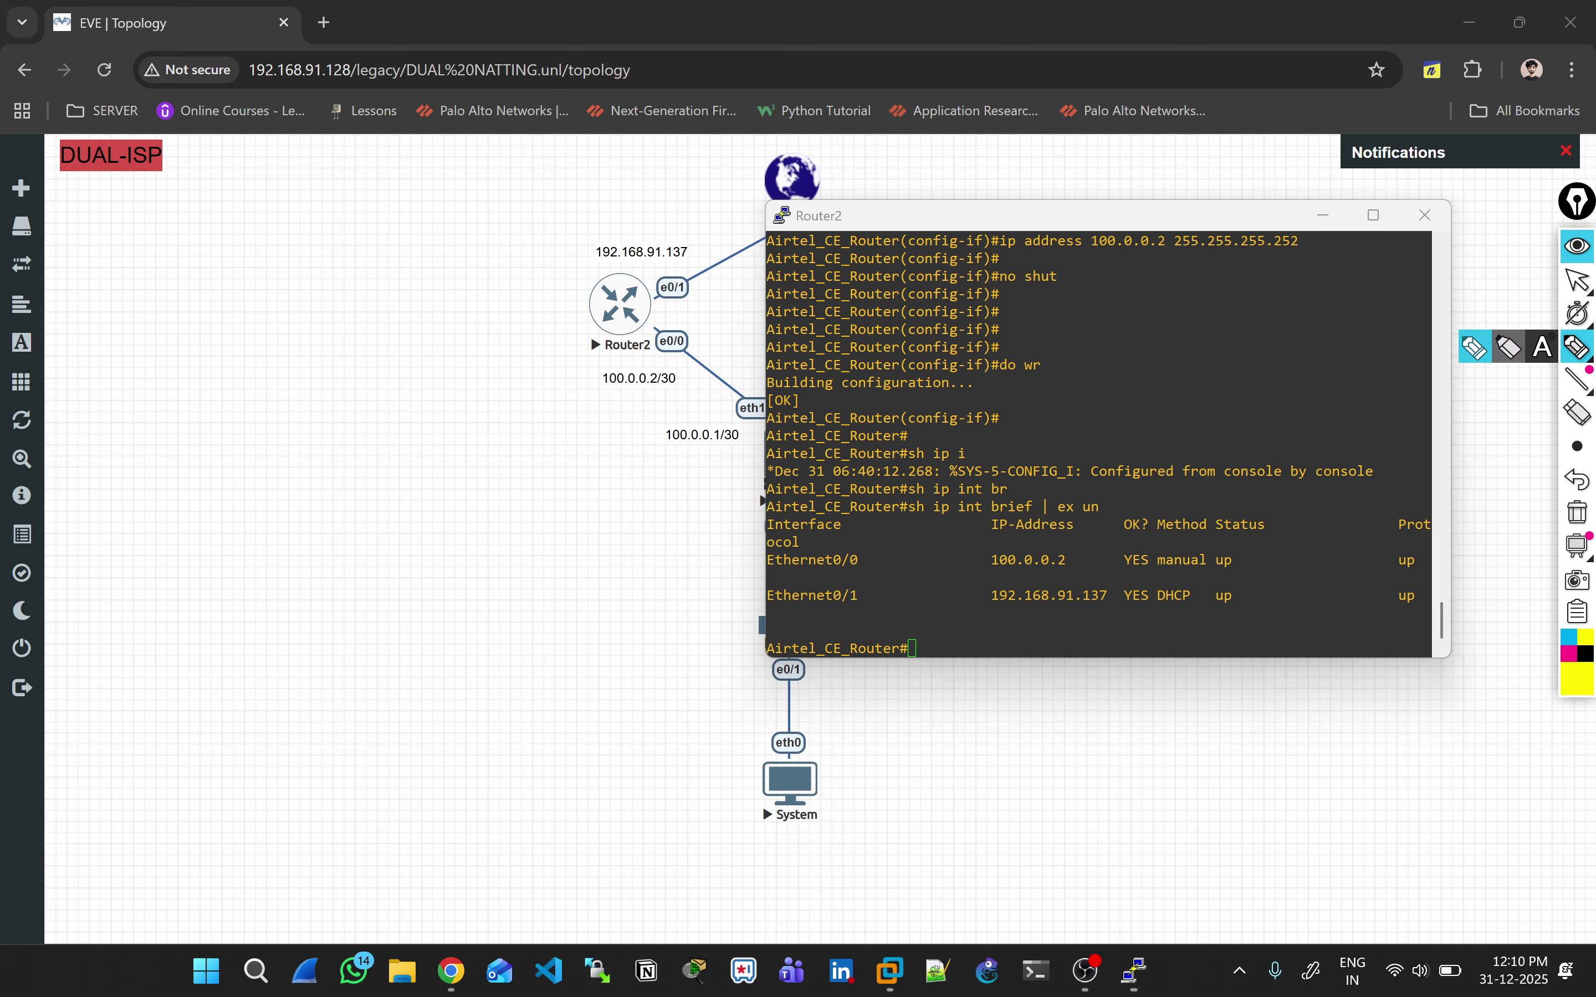
mouse_move(1170, 546)
left_mouse_down()
mouse_move(1189, 544)
mouse_move(1163, 602)
mouse_move(1185, 563)
left_mouse_up()
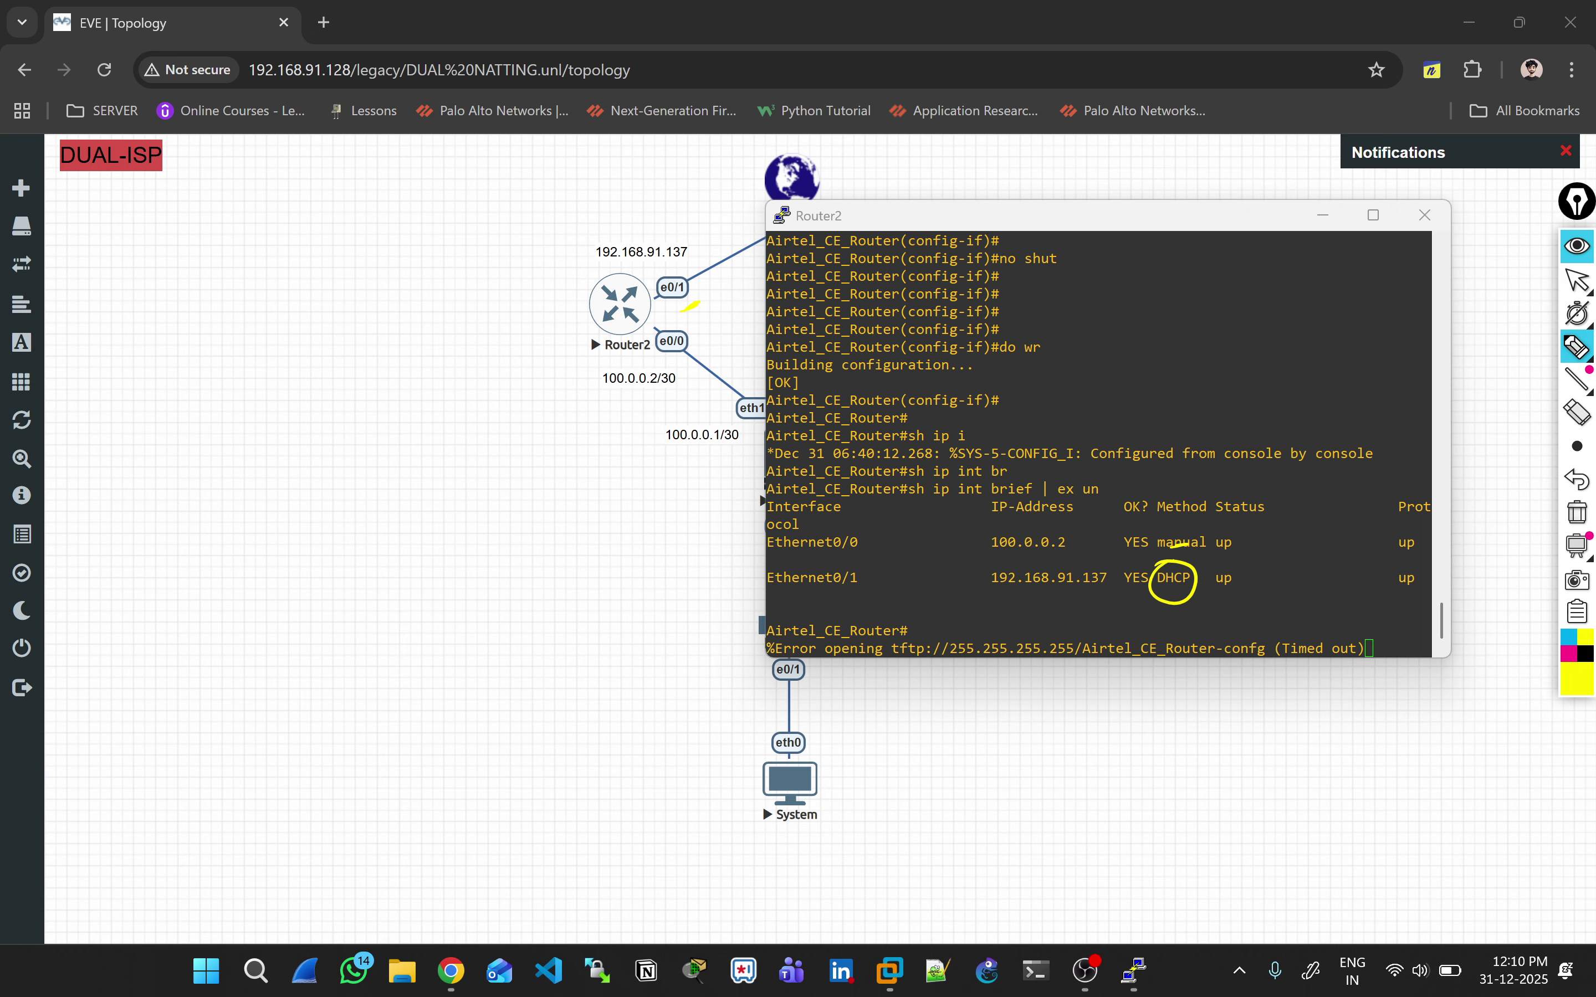
Step: Annotate in magenta: an arrow from the Internet cloud to Router2 and a circle on 100.0.0.2/30
left_click(1568, 654)
left_click_drag(724, 221, 769, 179)
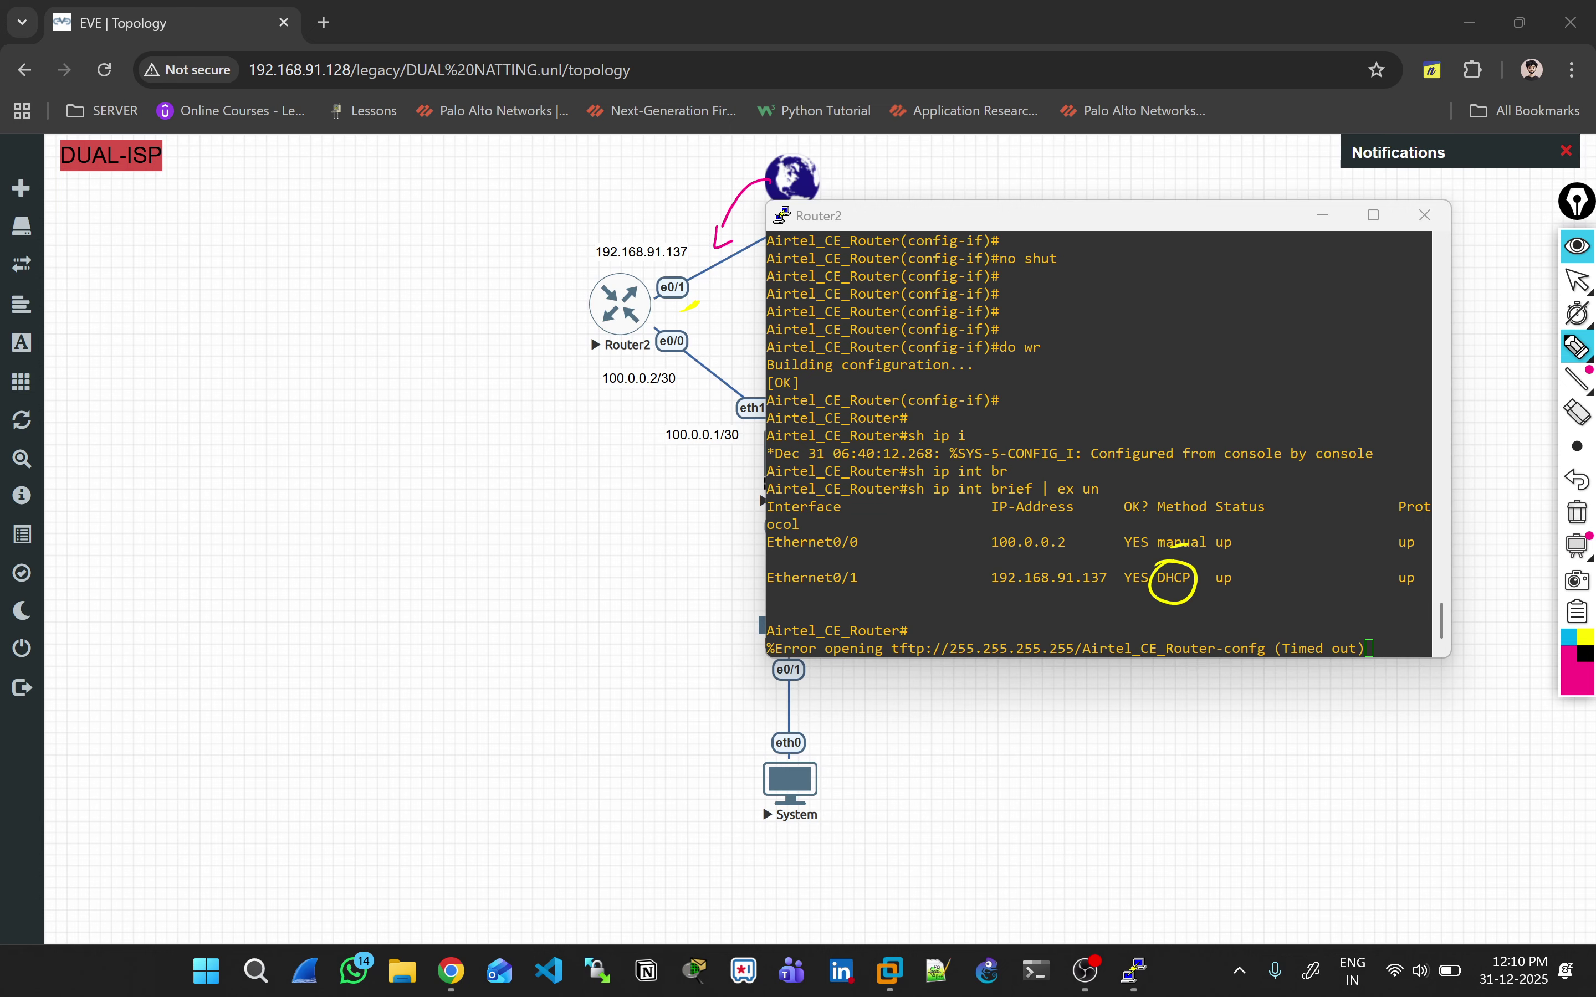
mouse_move(669, 360)
left_mouse_down()
mouse_move(649, 350)
mouse_move(665, 344)
left_mouse_up()
left_click(1577, 280)
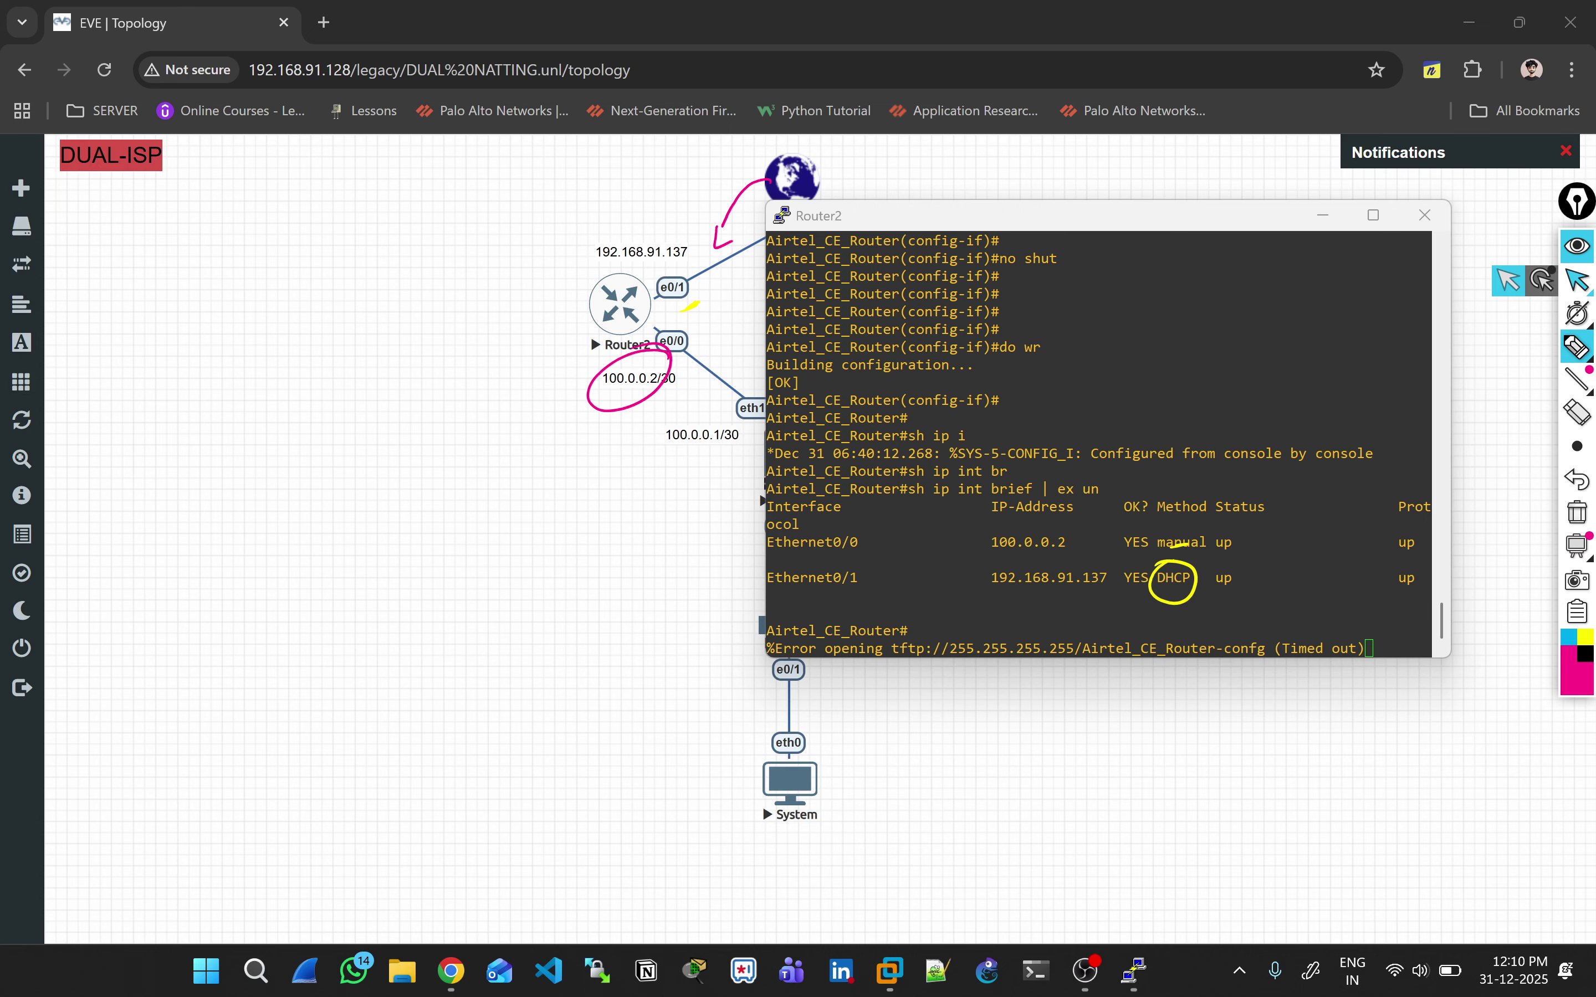
Step: Close the Router2 console session and open a console to Router3
left_click(1425, 215)
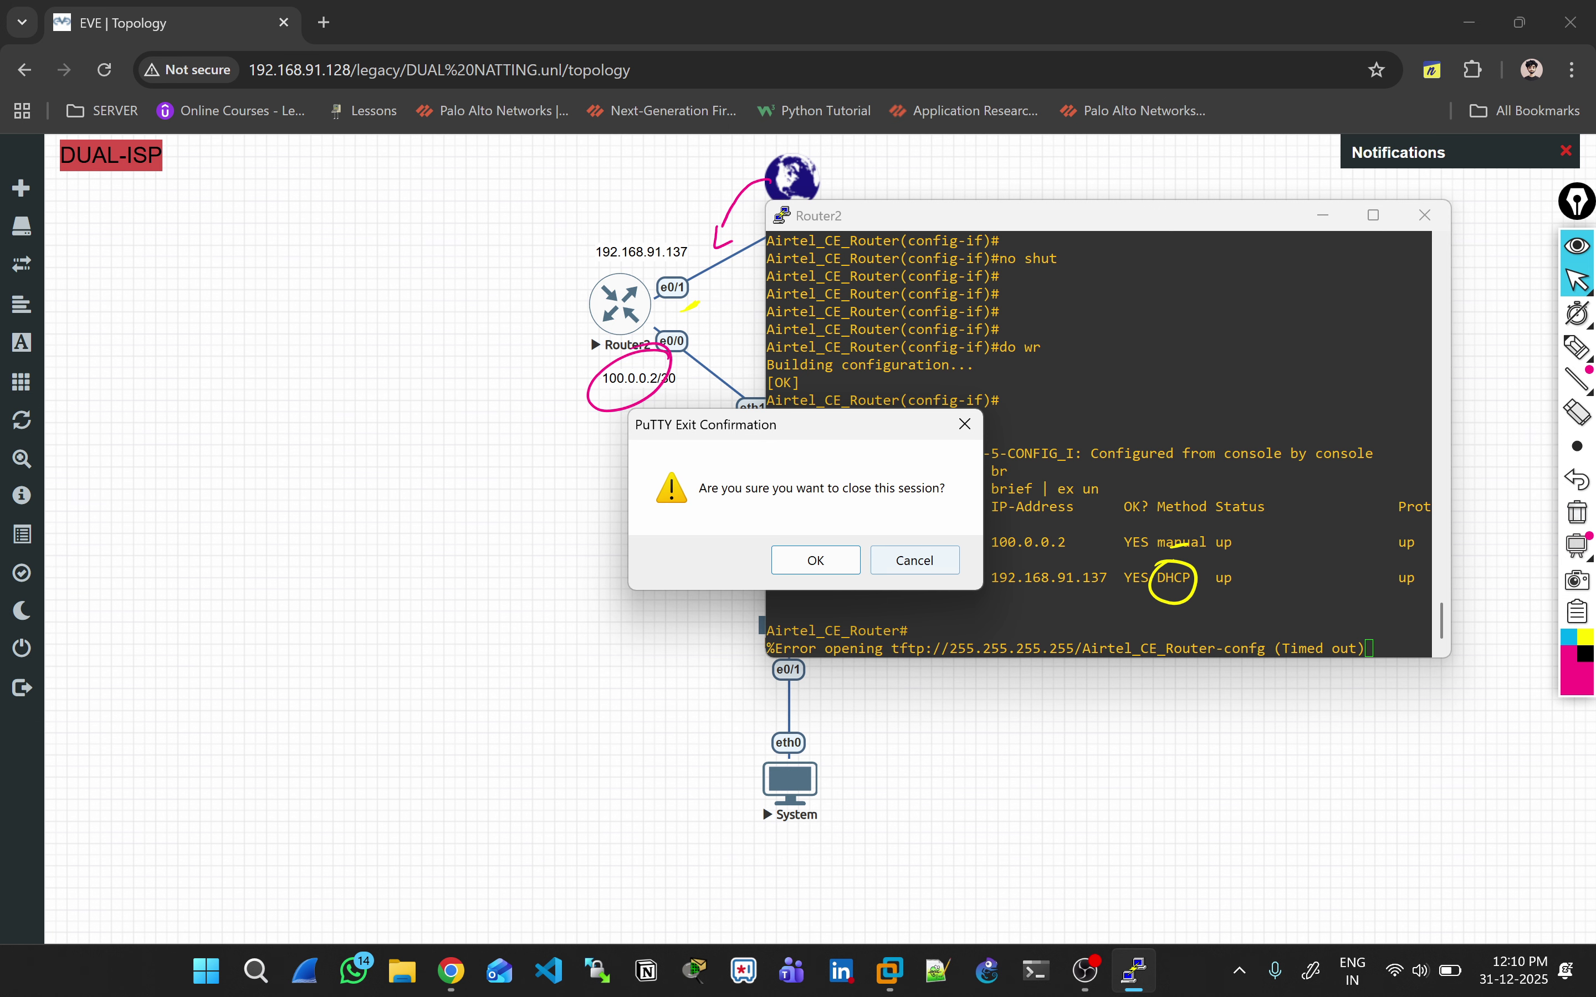
left_click(816, 560)
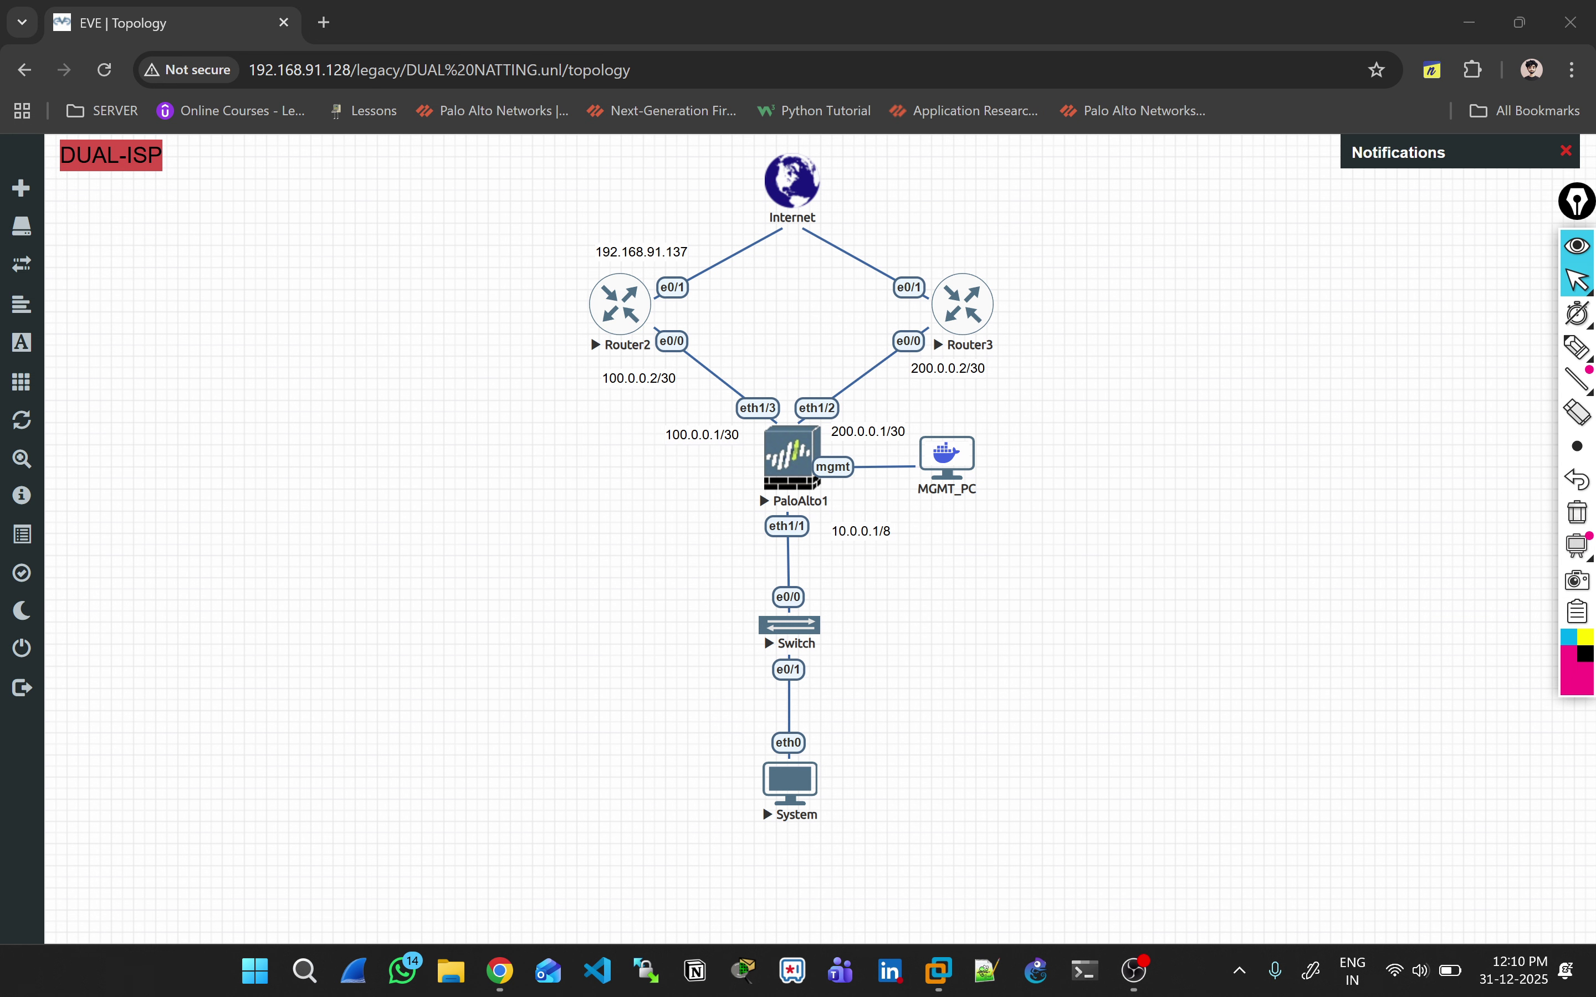
left_click(590, 335)
Step: Launch Router3's console, decline the initial configuration dialog, and enter privileged mode
left_click(804, 238)
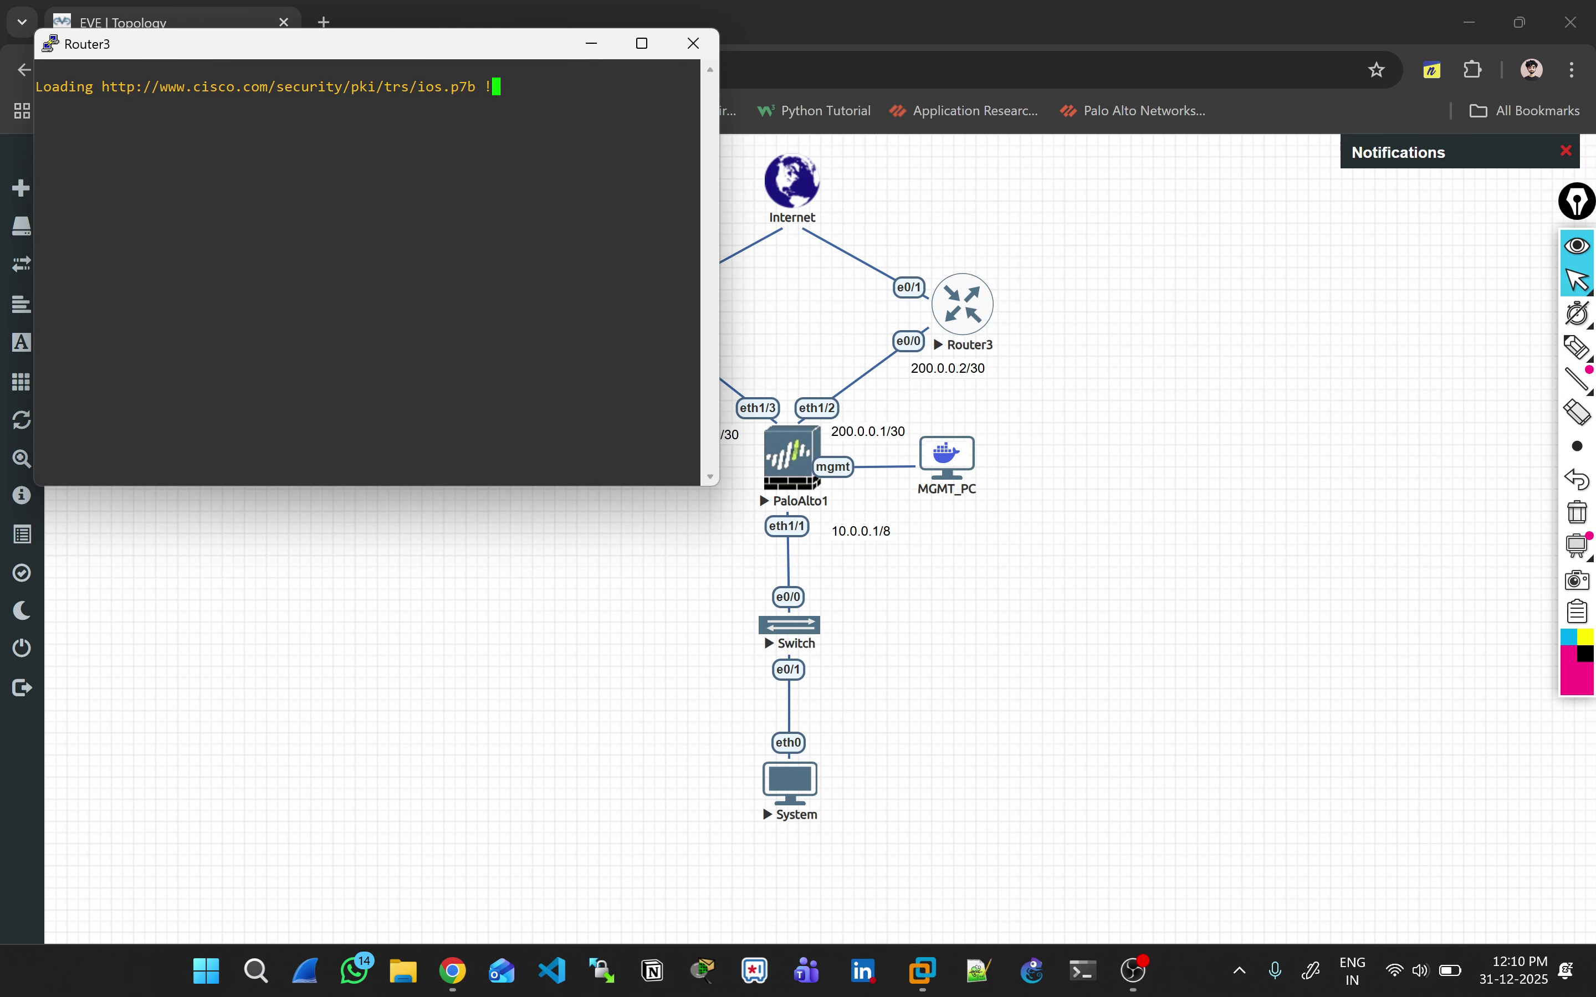
type("no")
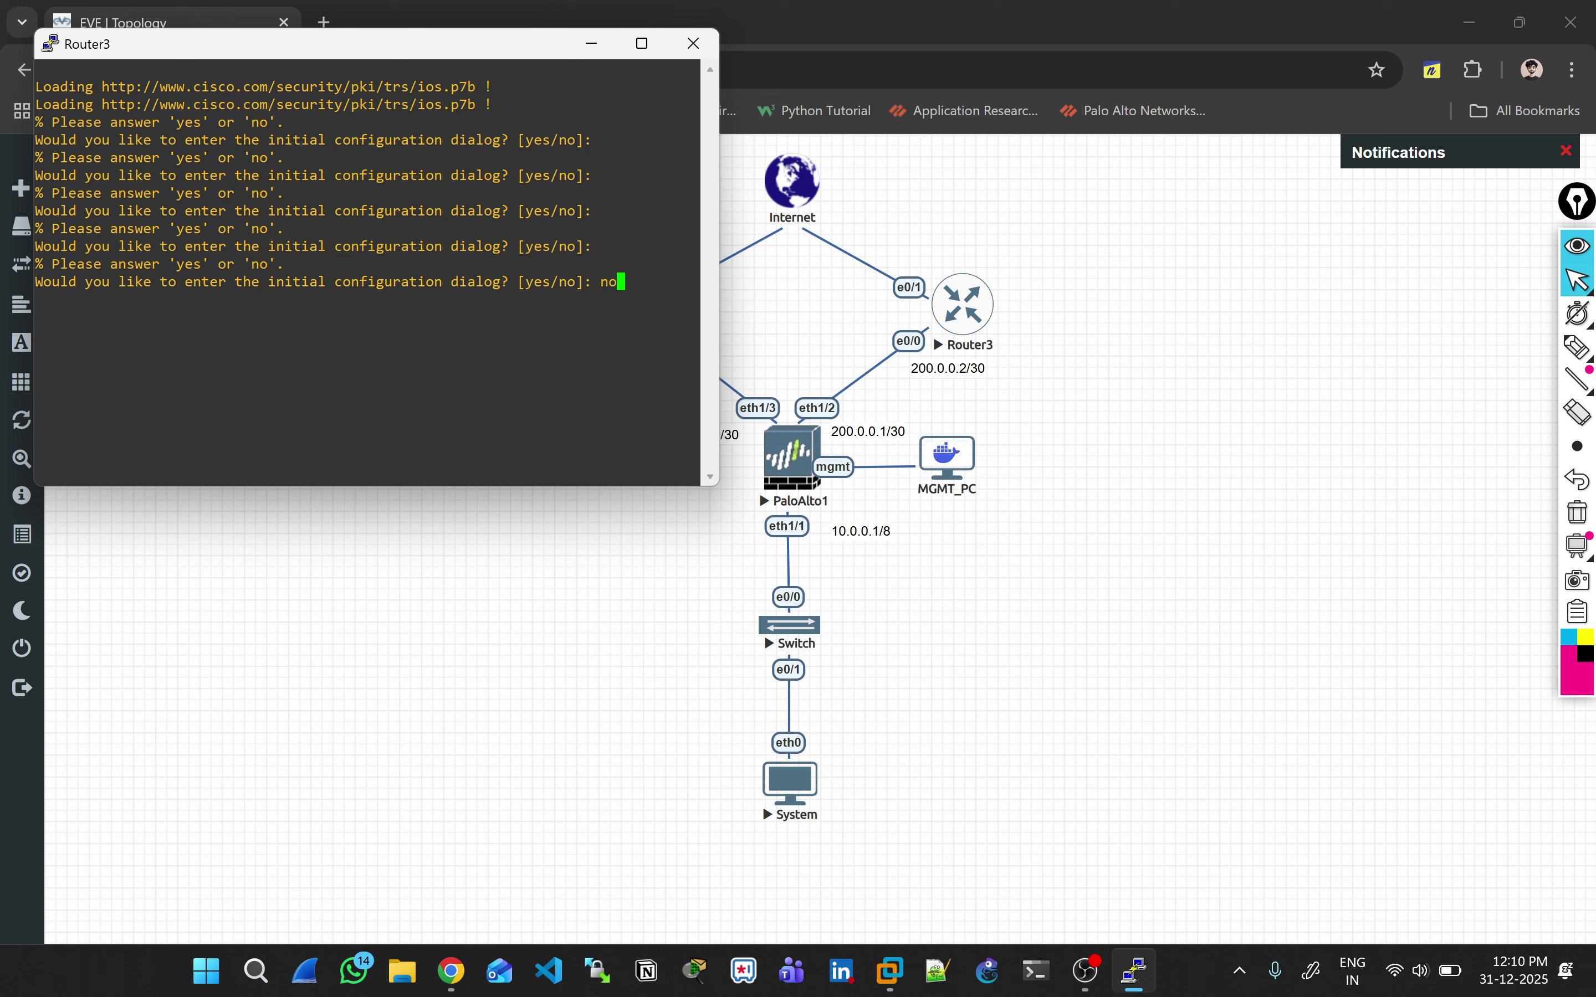
key("Return")
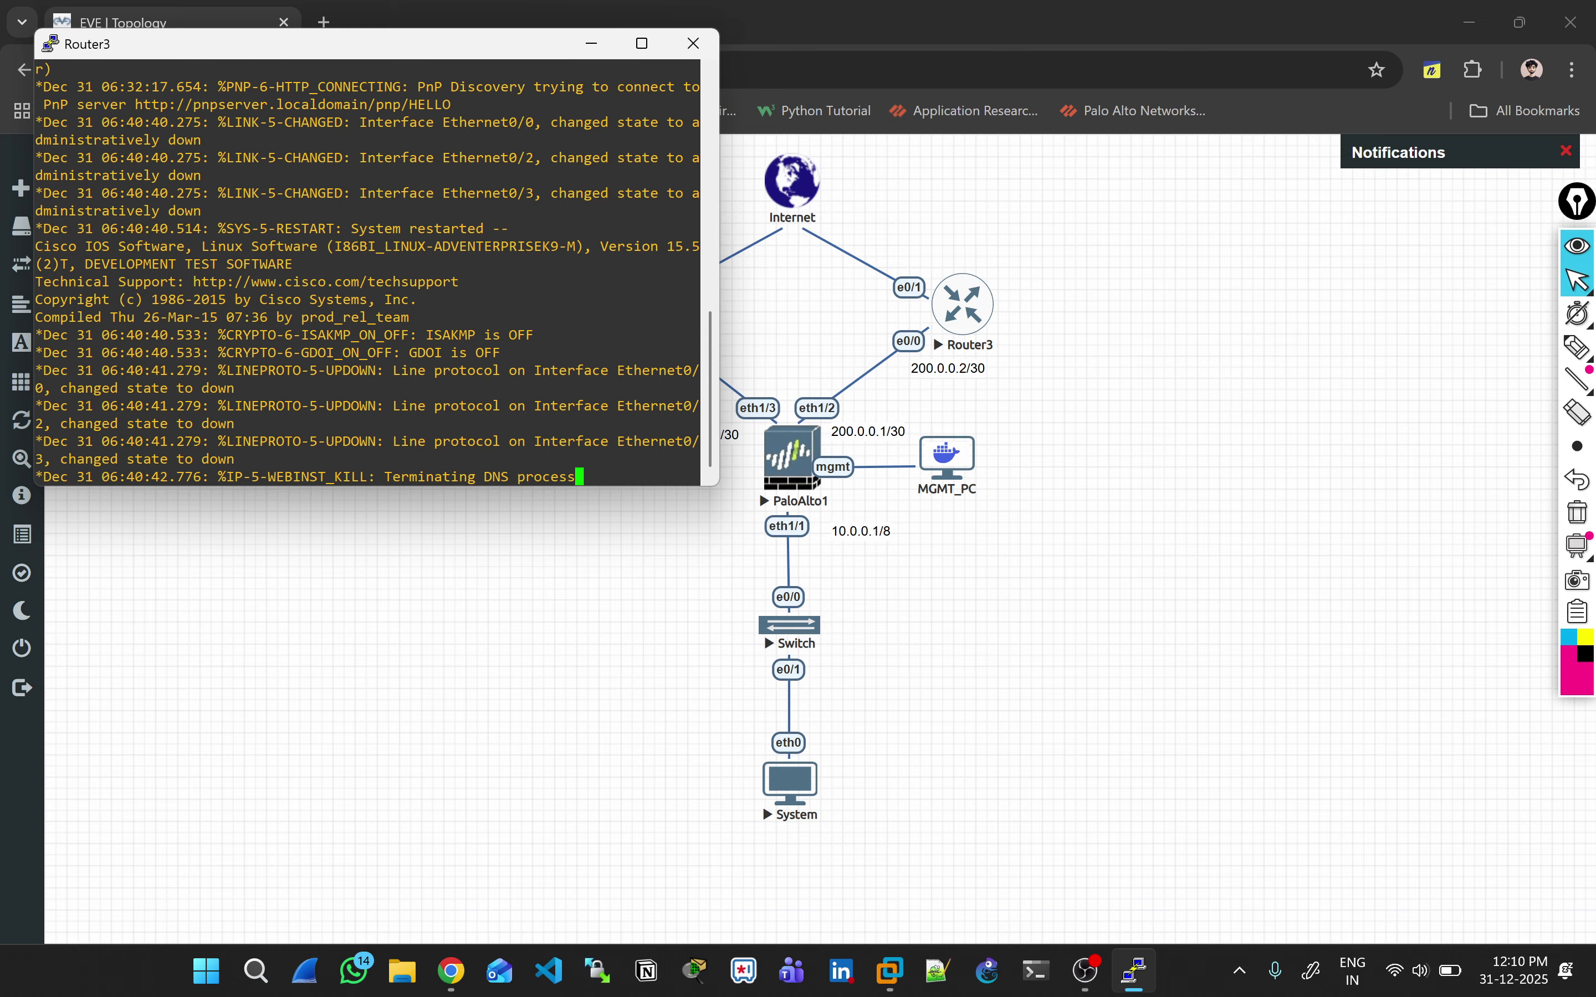
key("Return")
key("Return")
key("Return")
key("Return")
key("Return")
key("Return")
key("Return")
key("Return")
type("en")
key("Return")
Step: Rename Router3 to JIO_CE_Router and enter Ethernet0/0 interface configuration
type("co")
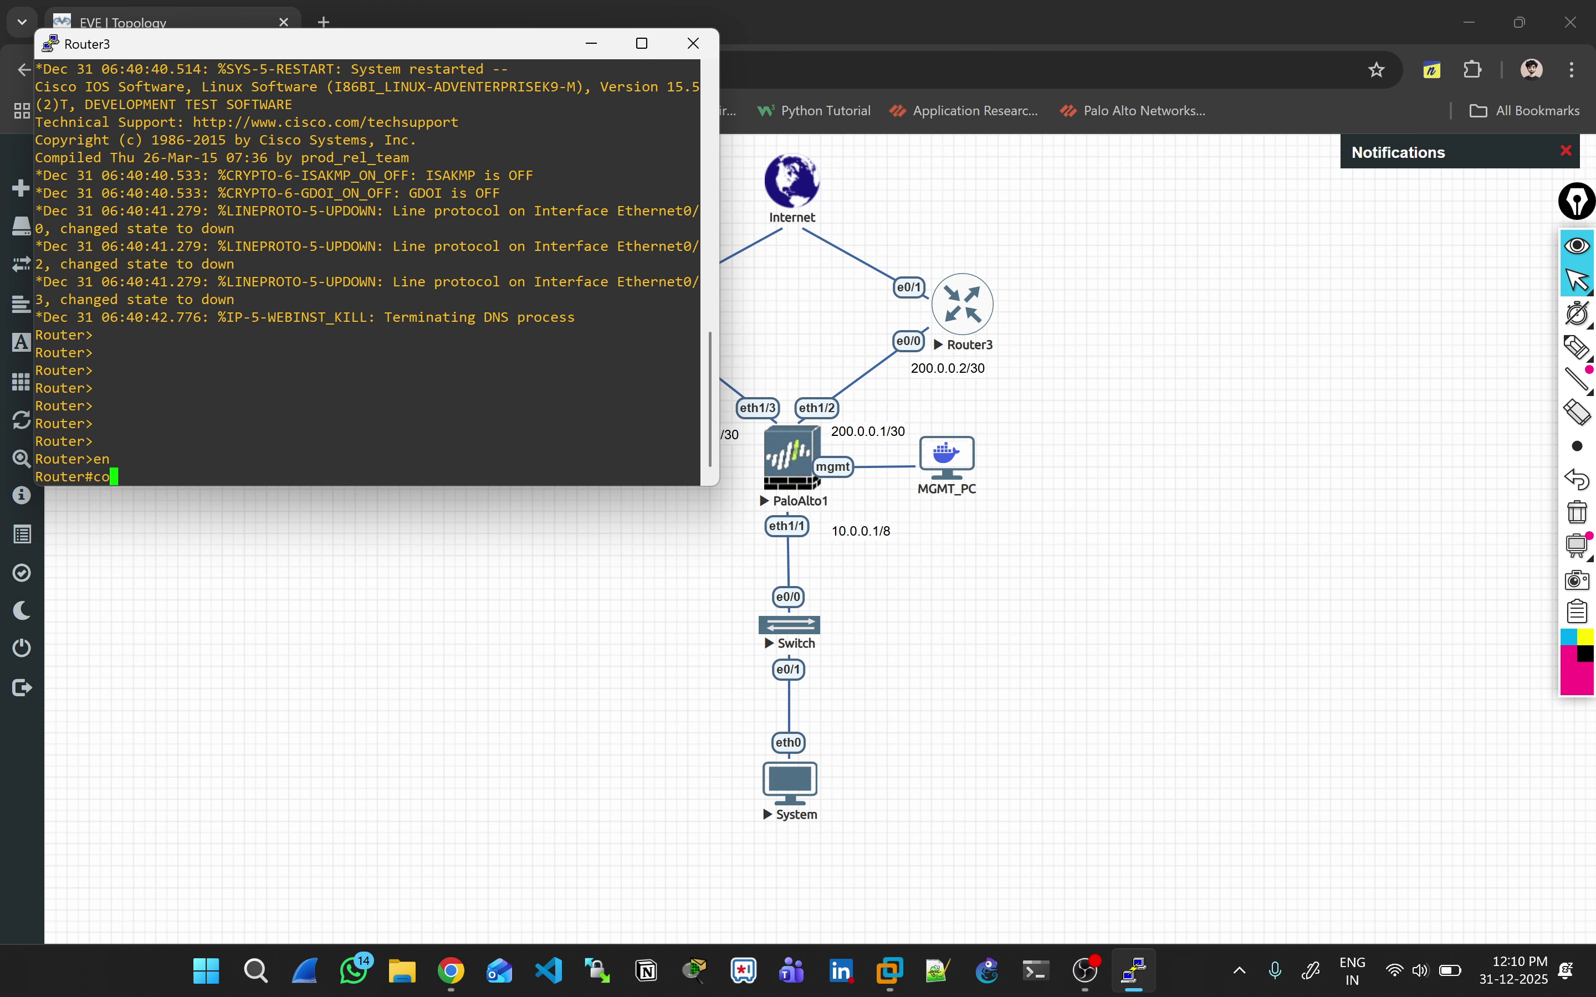
type("nf t")
key("Return")
type("host")
key("Tab")
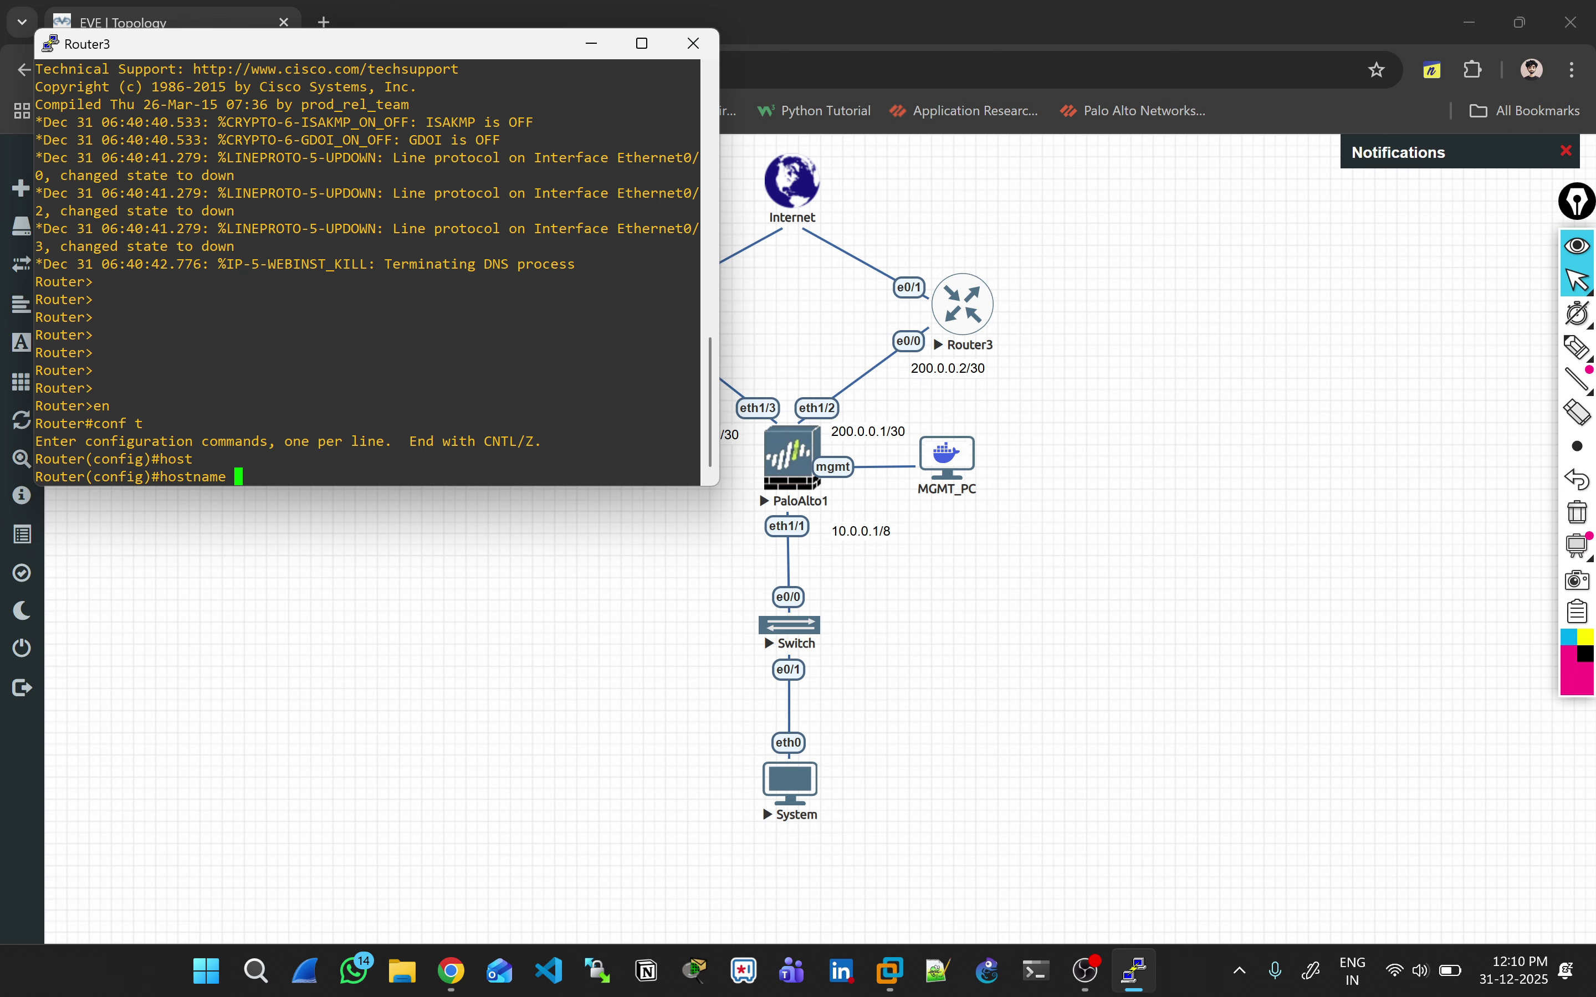
type("JIO_CE_Router")
key("Return")
key("Return")
key("Return")
type("in")
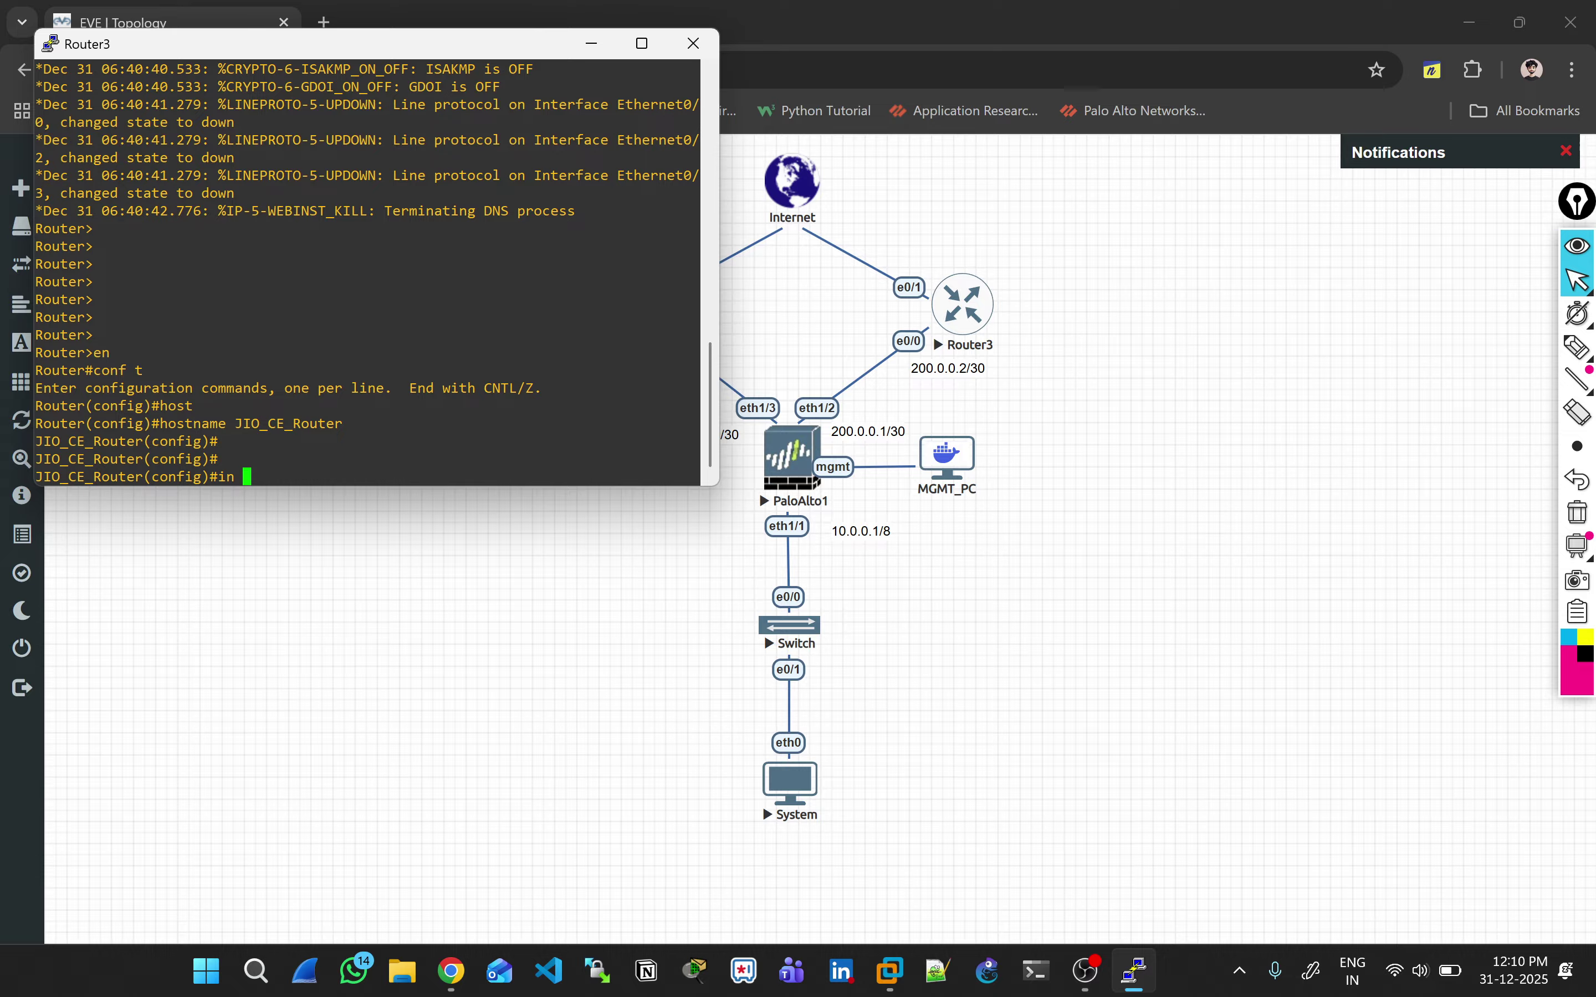
key("BackSpace")
type("t E0/0")
key("Return")
Step: Enable Ethernet0/0 and assign it 200.0.0.2 255.255.255.252
type("ip addr")
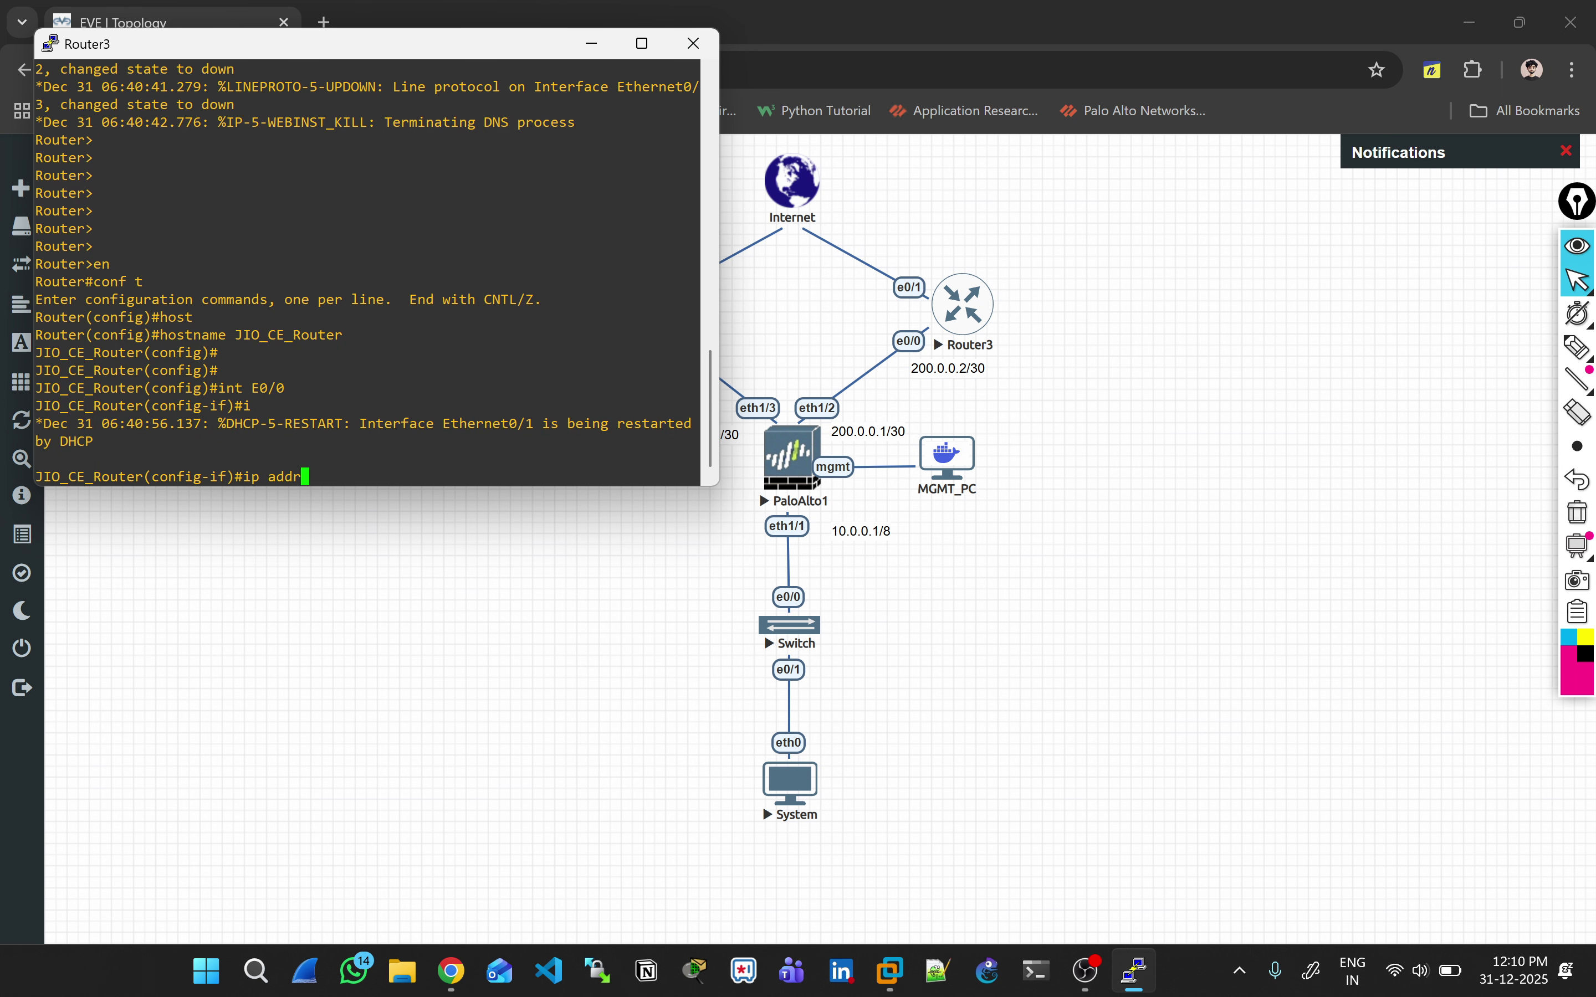
key("BackSpace")
key("BackSpace")
key("BackSpace")
key("BackSpace")
key("BackSpace")
key("BackSpace")
key("BackSpace")
type("no shut")
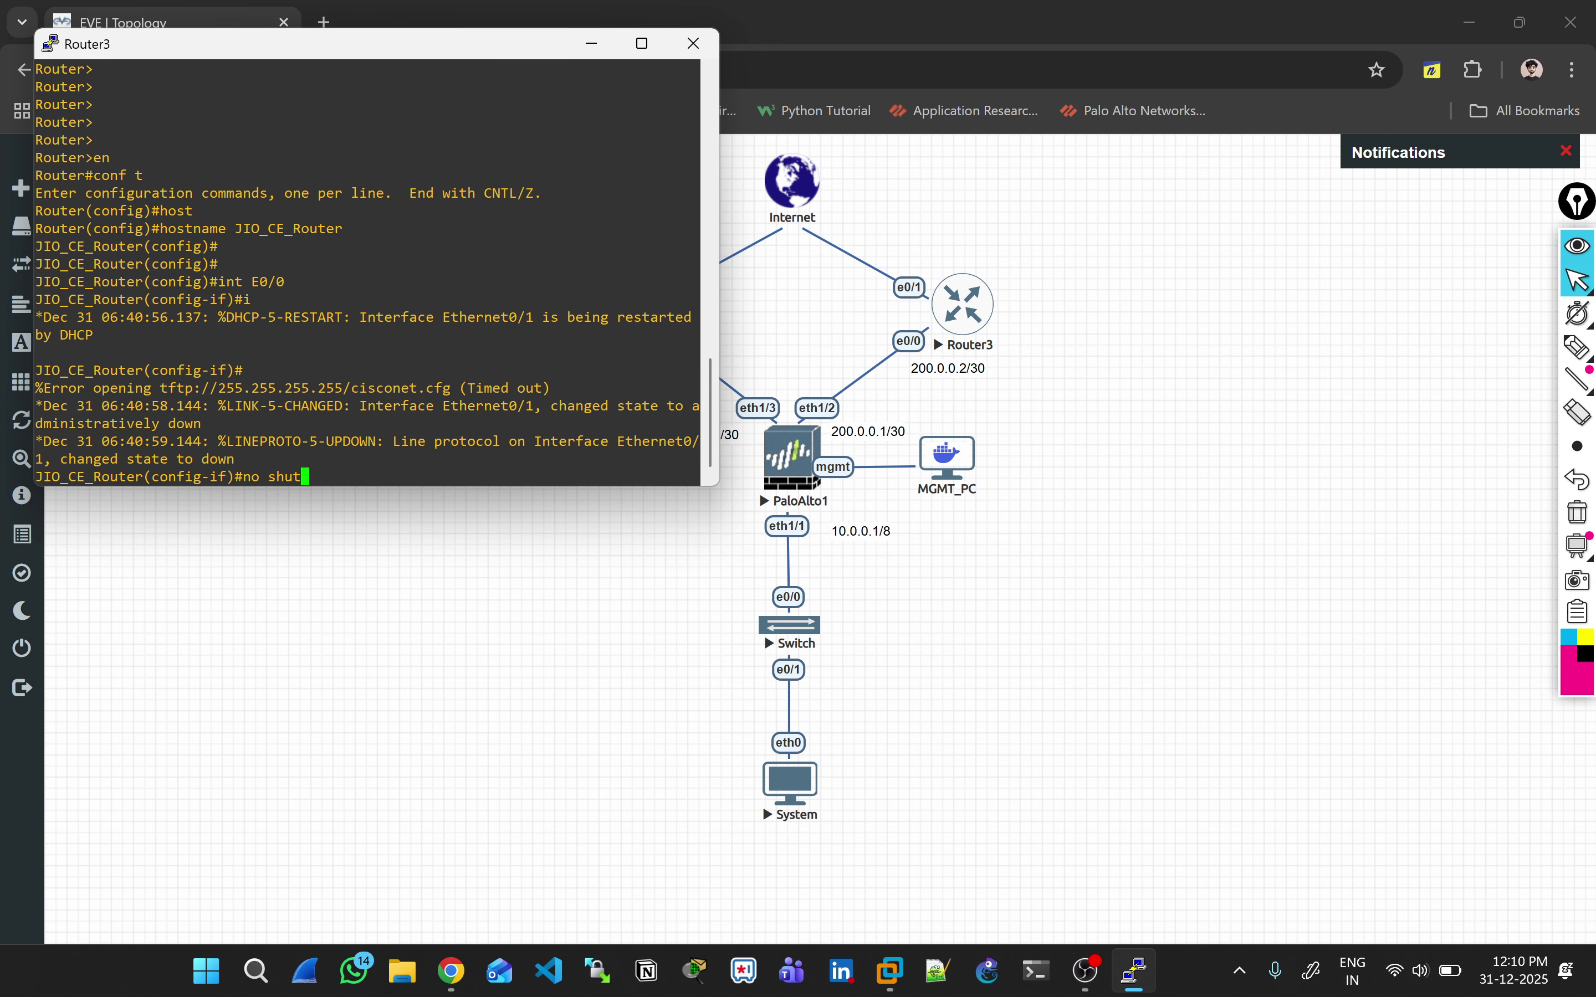
key("Return")
type("ip address 1")
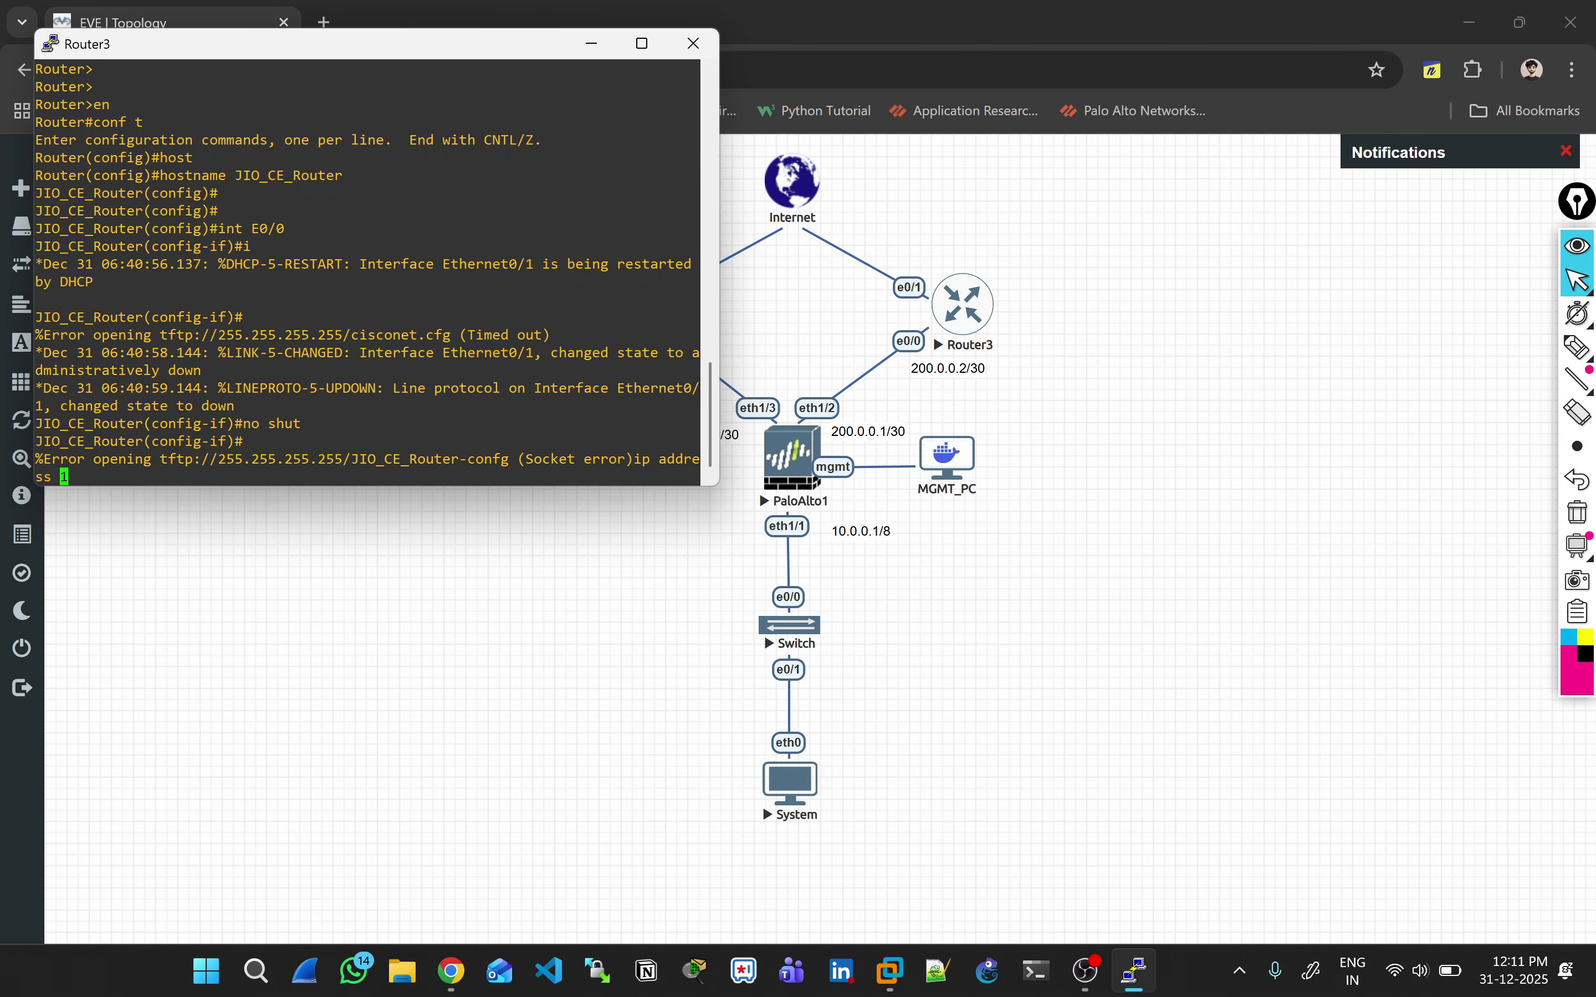
type("00.0.0.2 25")
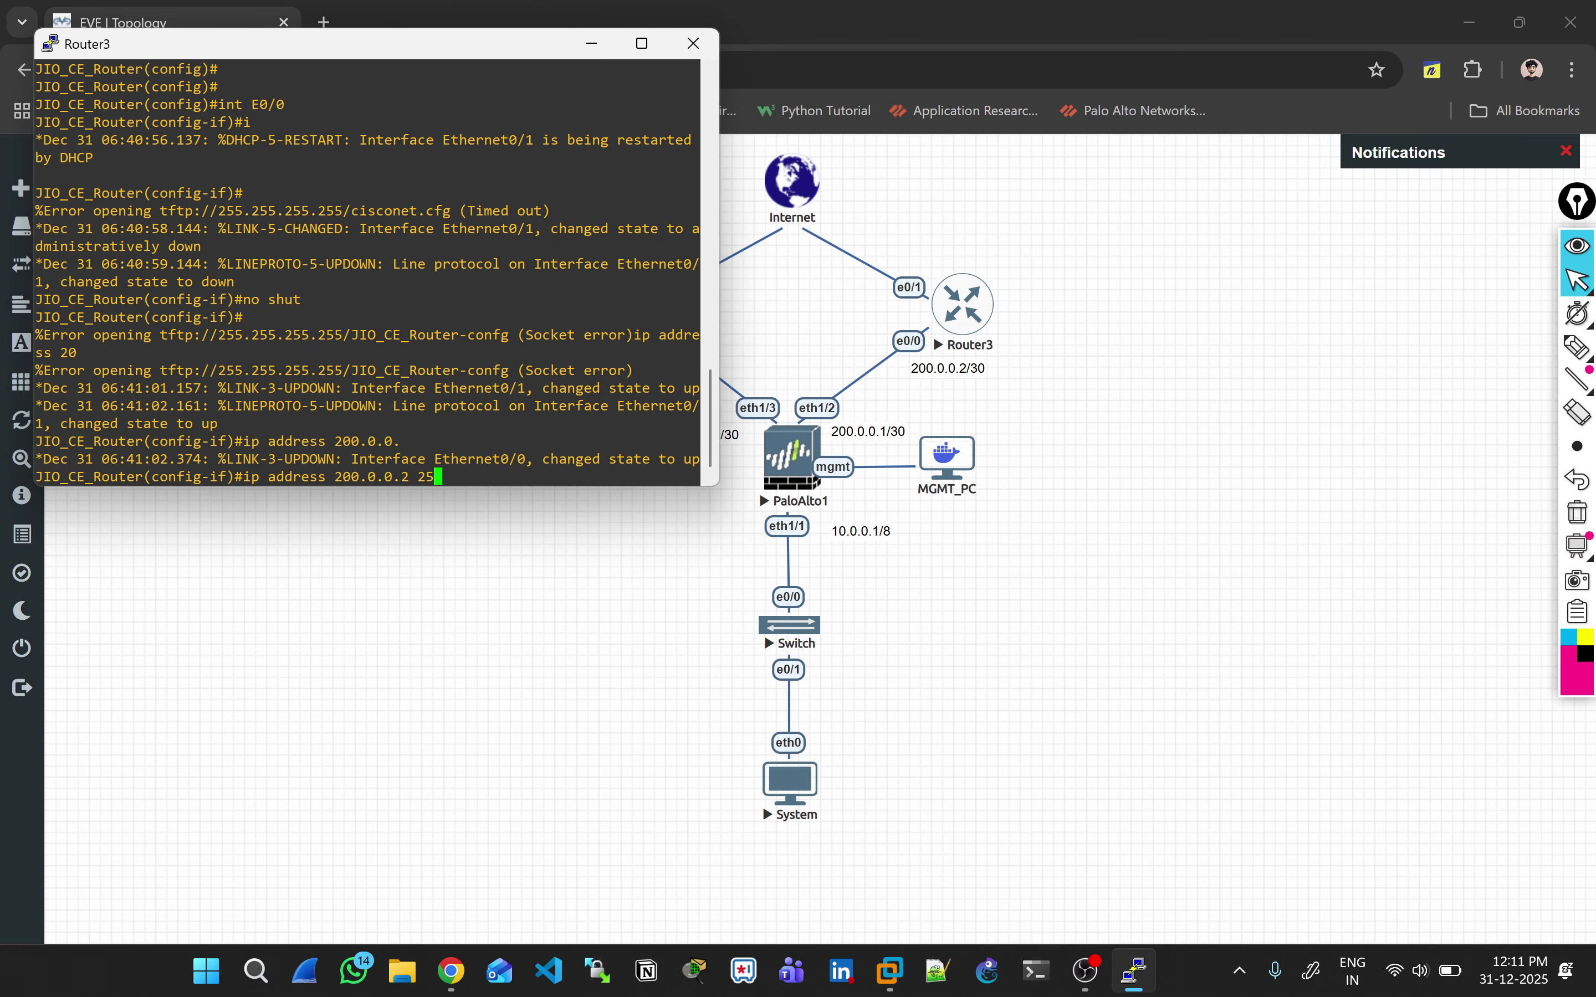
type("5.255.255.252")
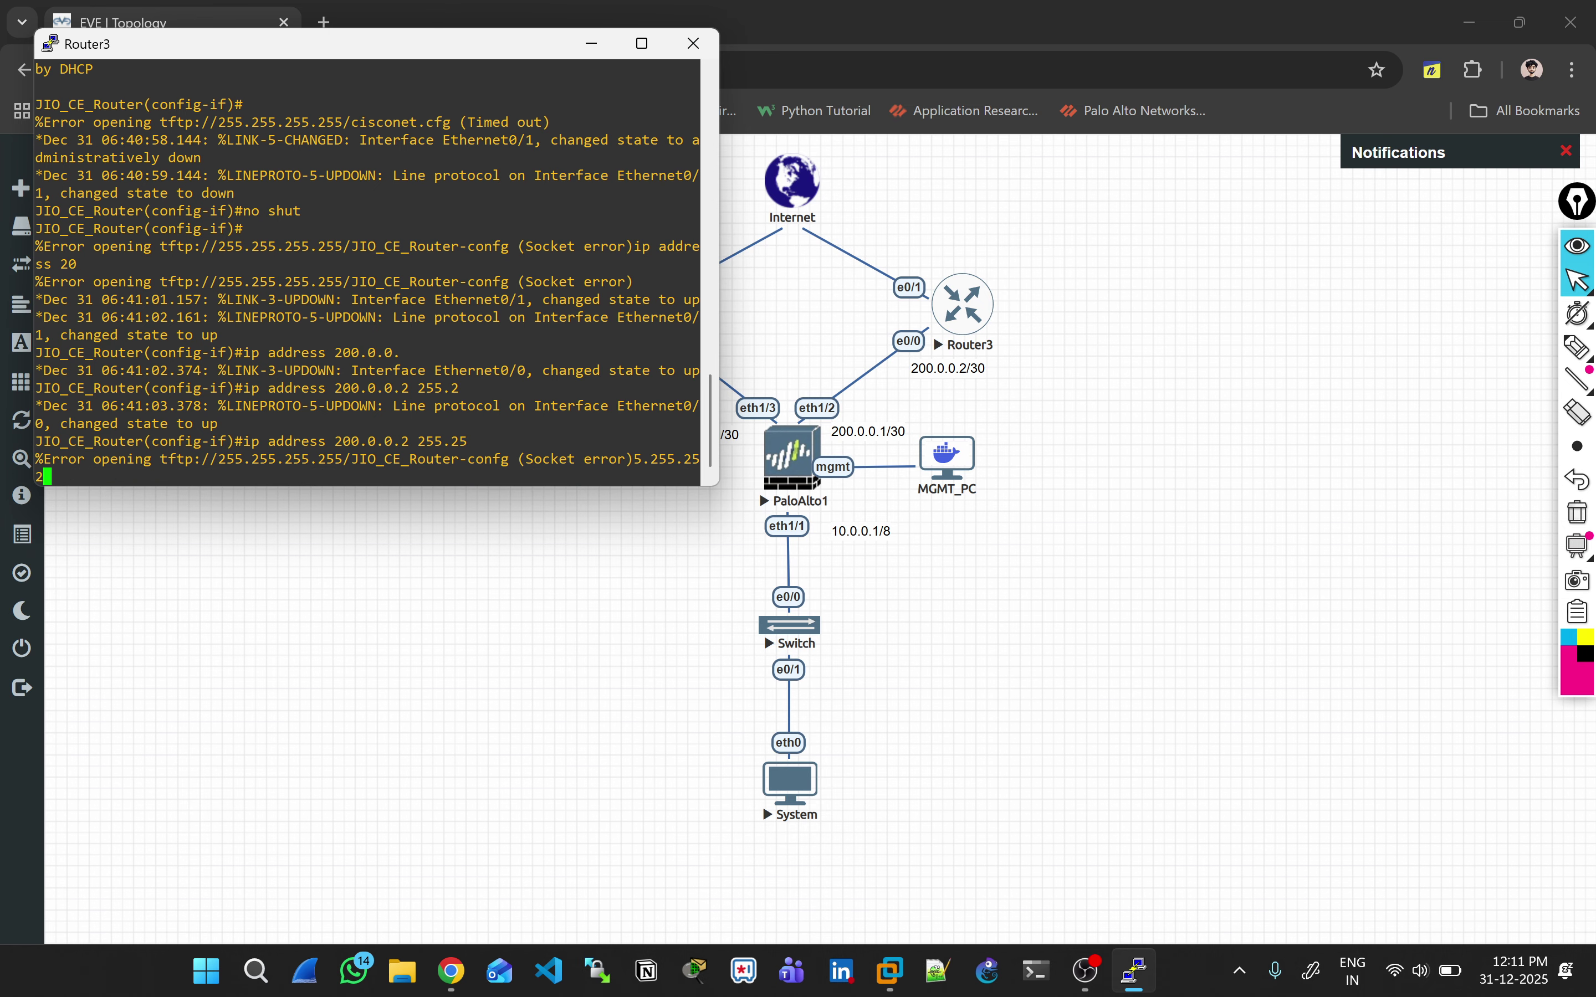
key("Return")
type("no shut")
key("Return")
Step: Enable Ethernet0/1 and set it to obtain its address via DHCP
key("Return")
type("int ")
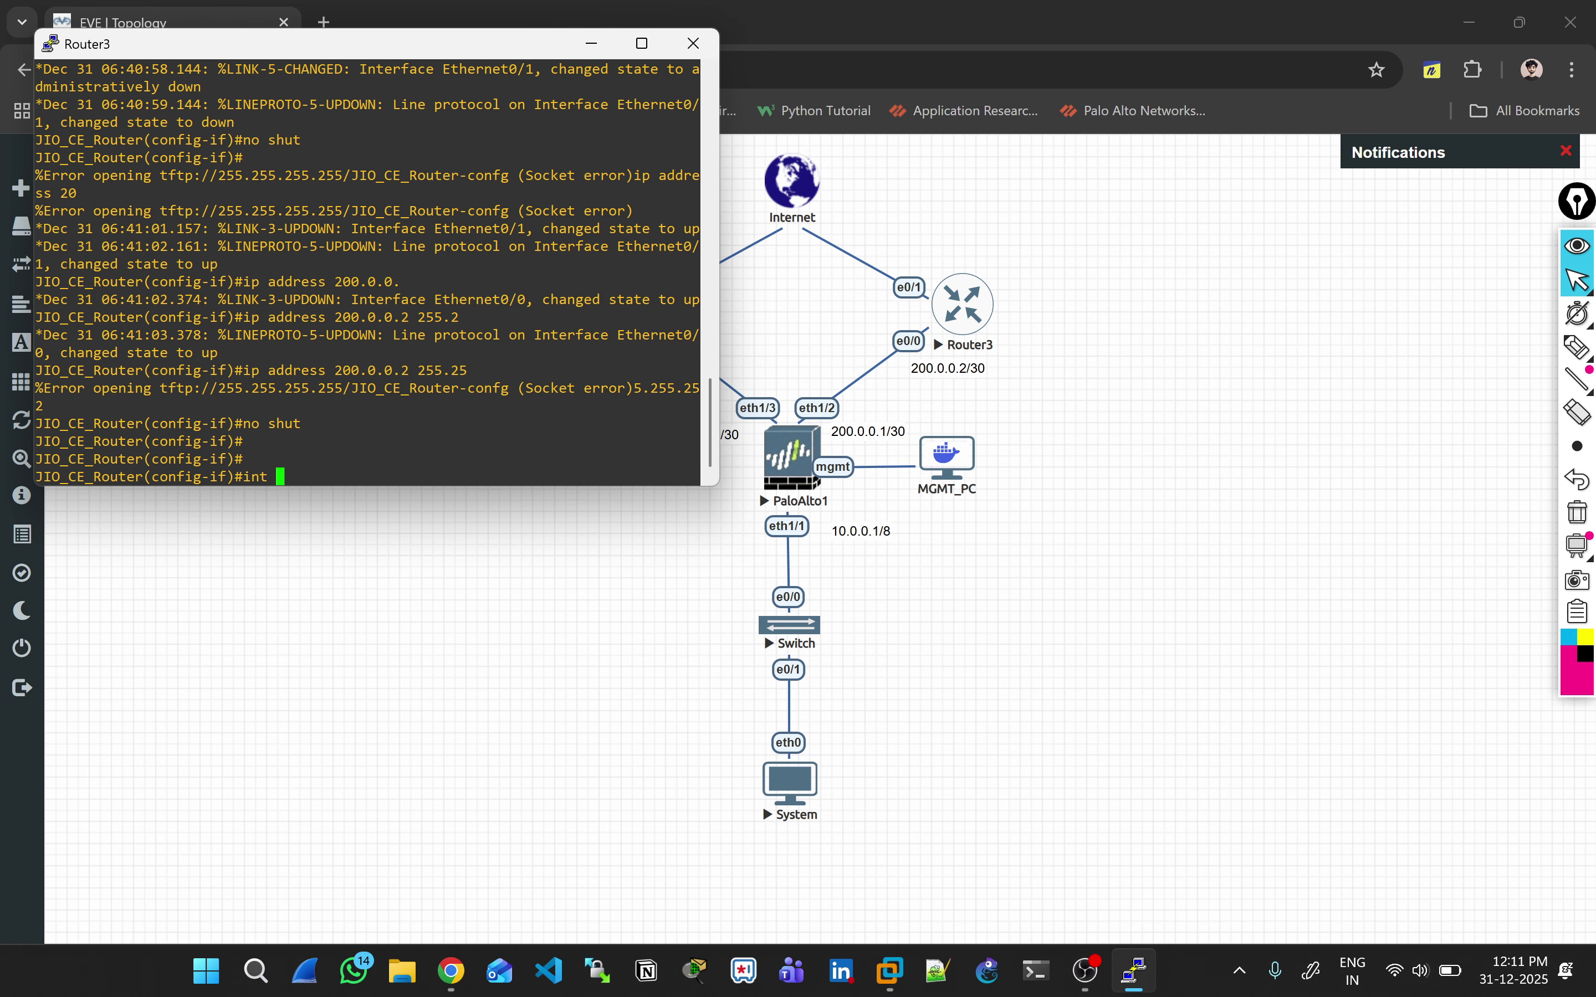
type("E0/1")
key("Return")
type("no shut")
key("Return")
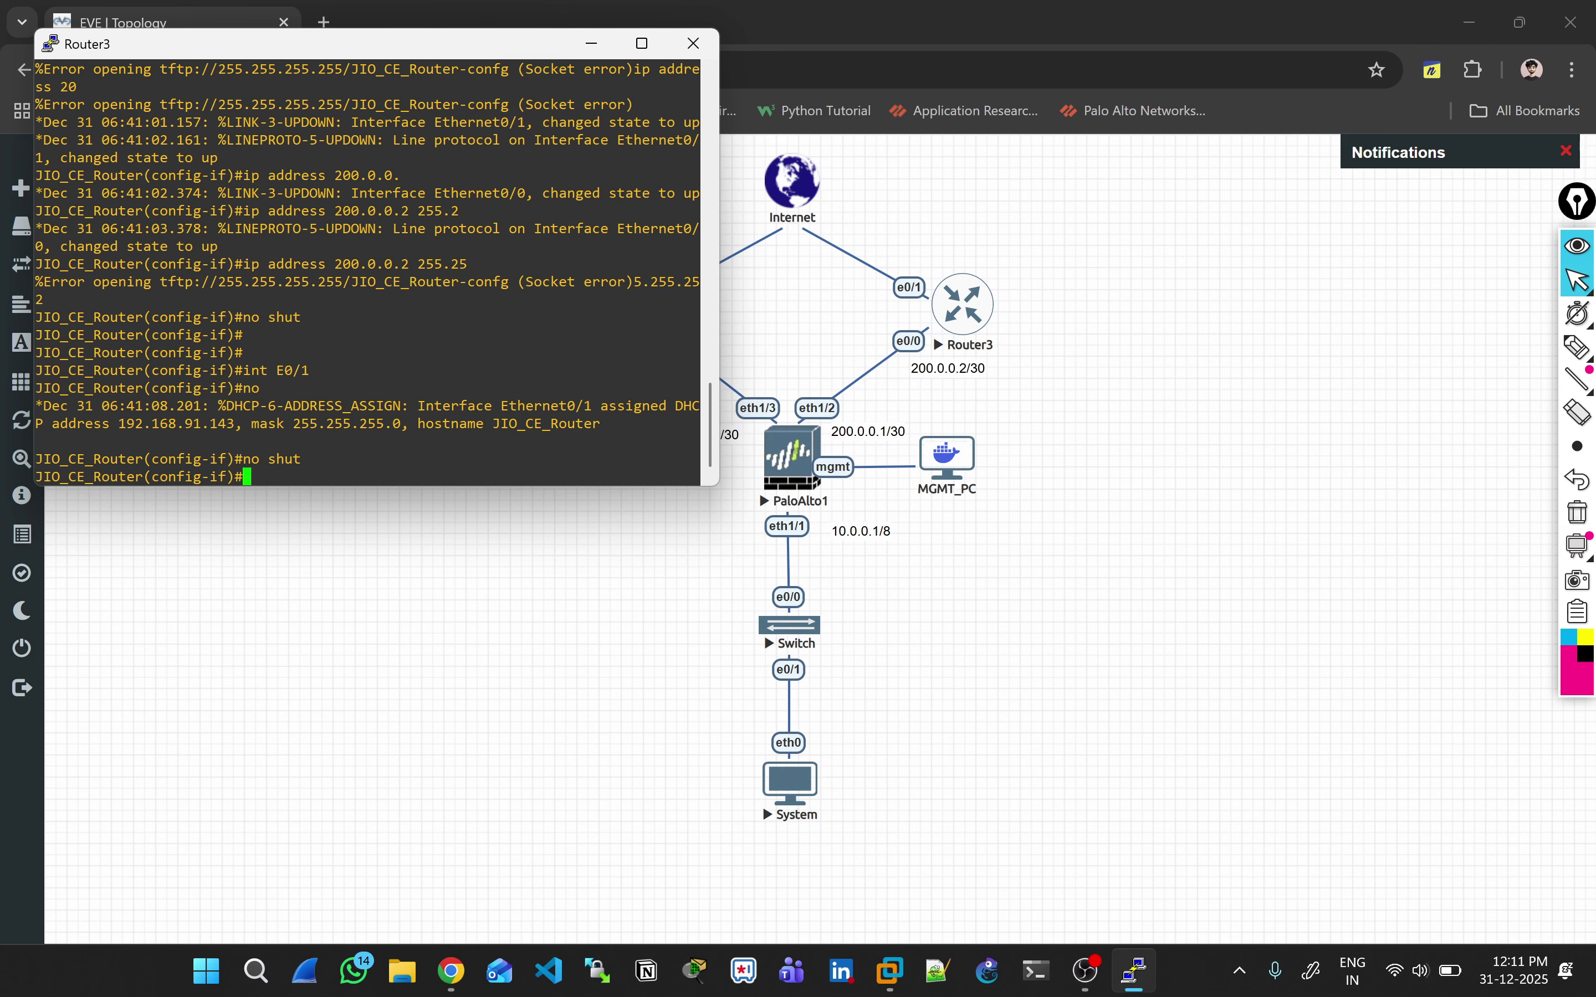
type("ip add")
key("Tab")
type("dhcp")
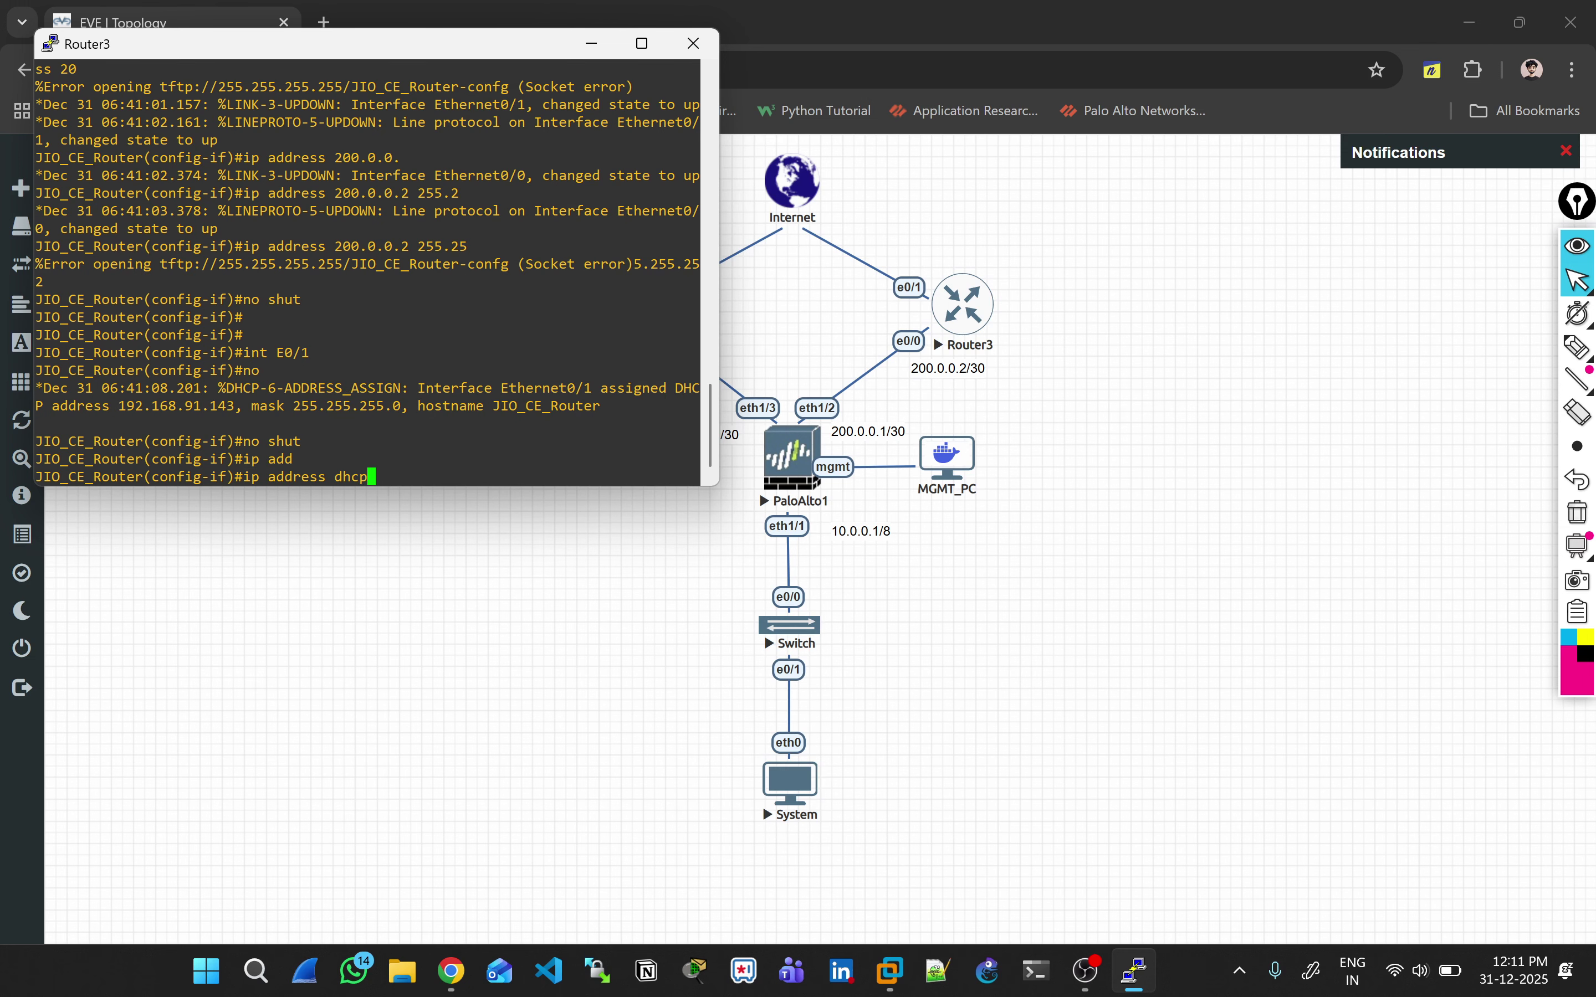
key("Return")
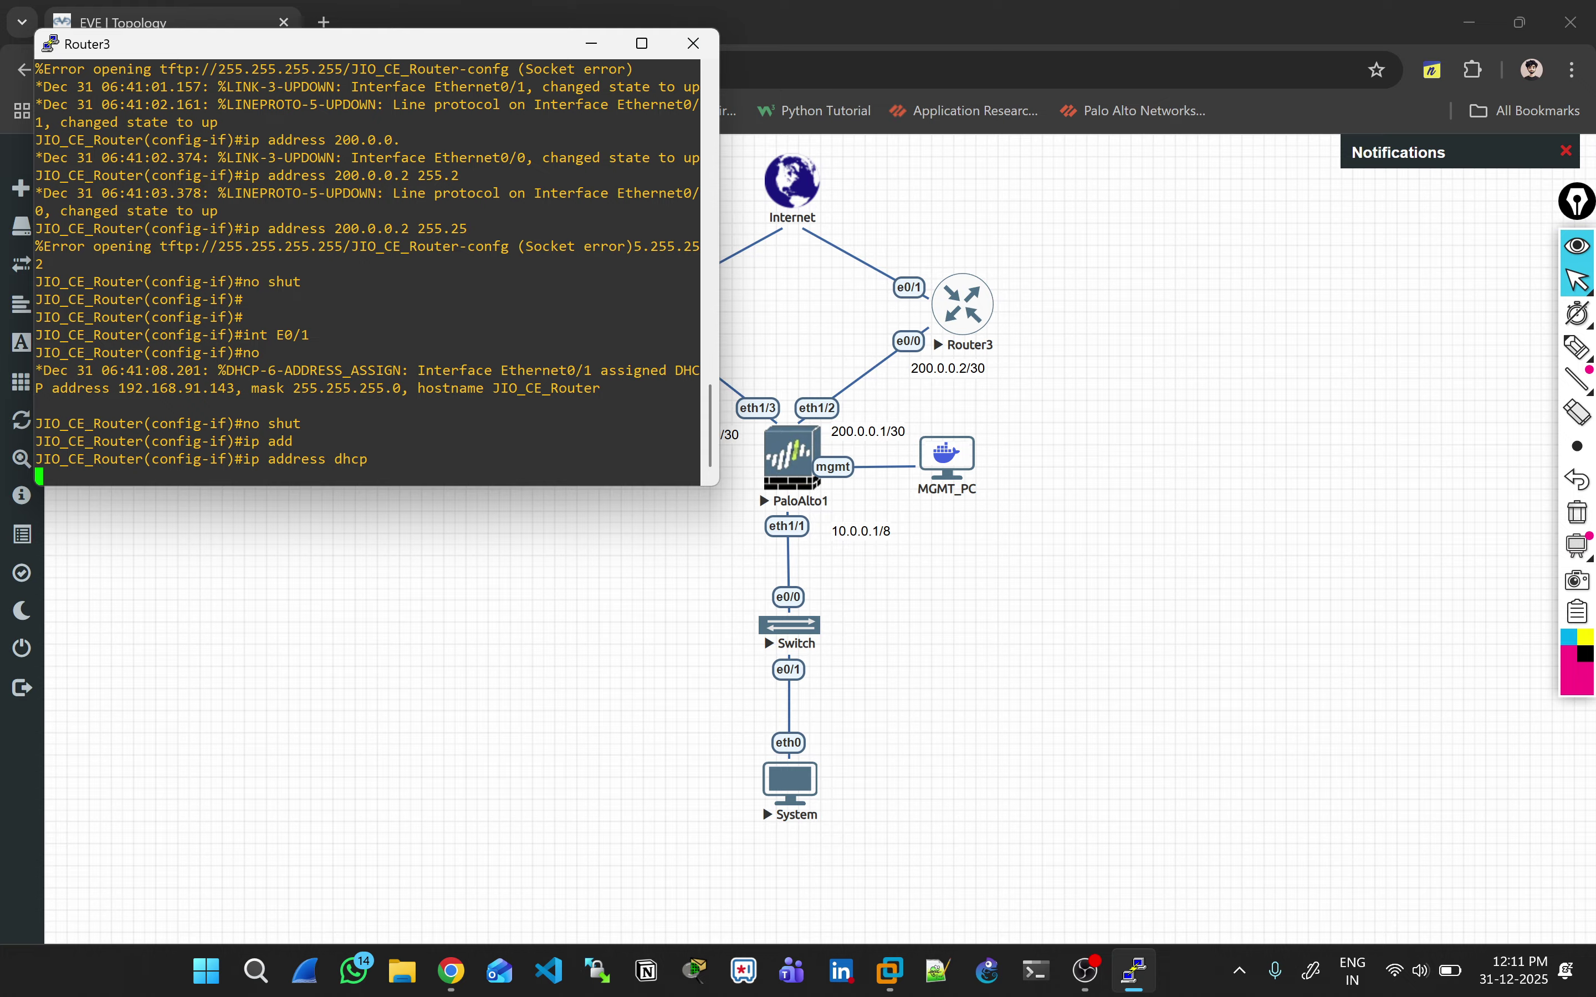
Step: Save Router3's configuration with 'do wr' and exit configuration mode
key("Return")
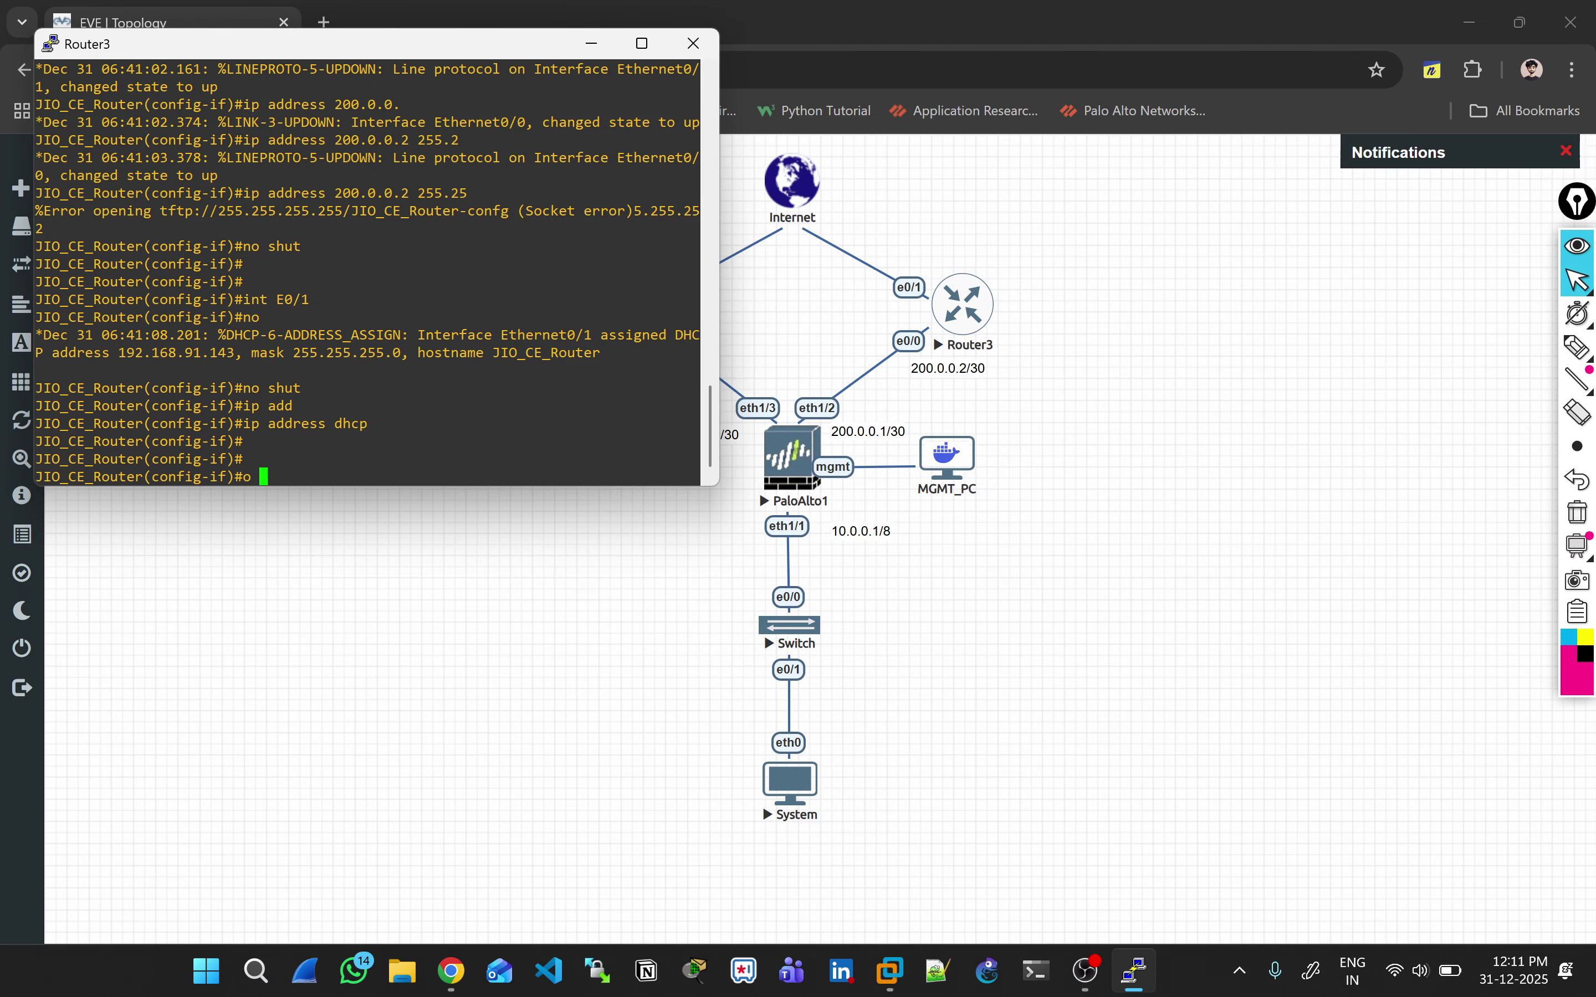
type("o")
key("Return")
key("Return")
key("Return")
key("Return")
type("do wr")
key("Return")
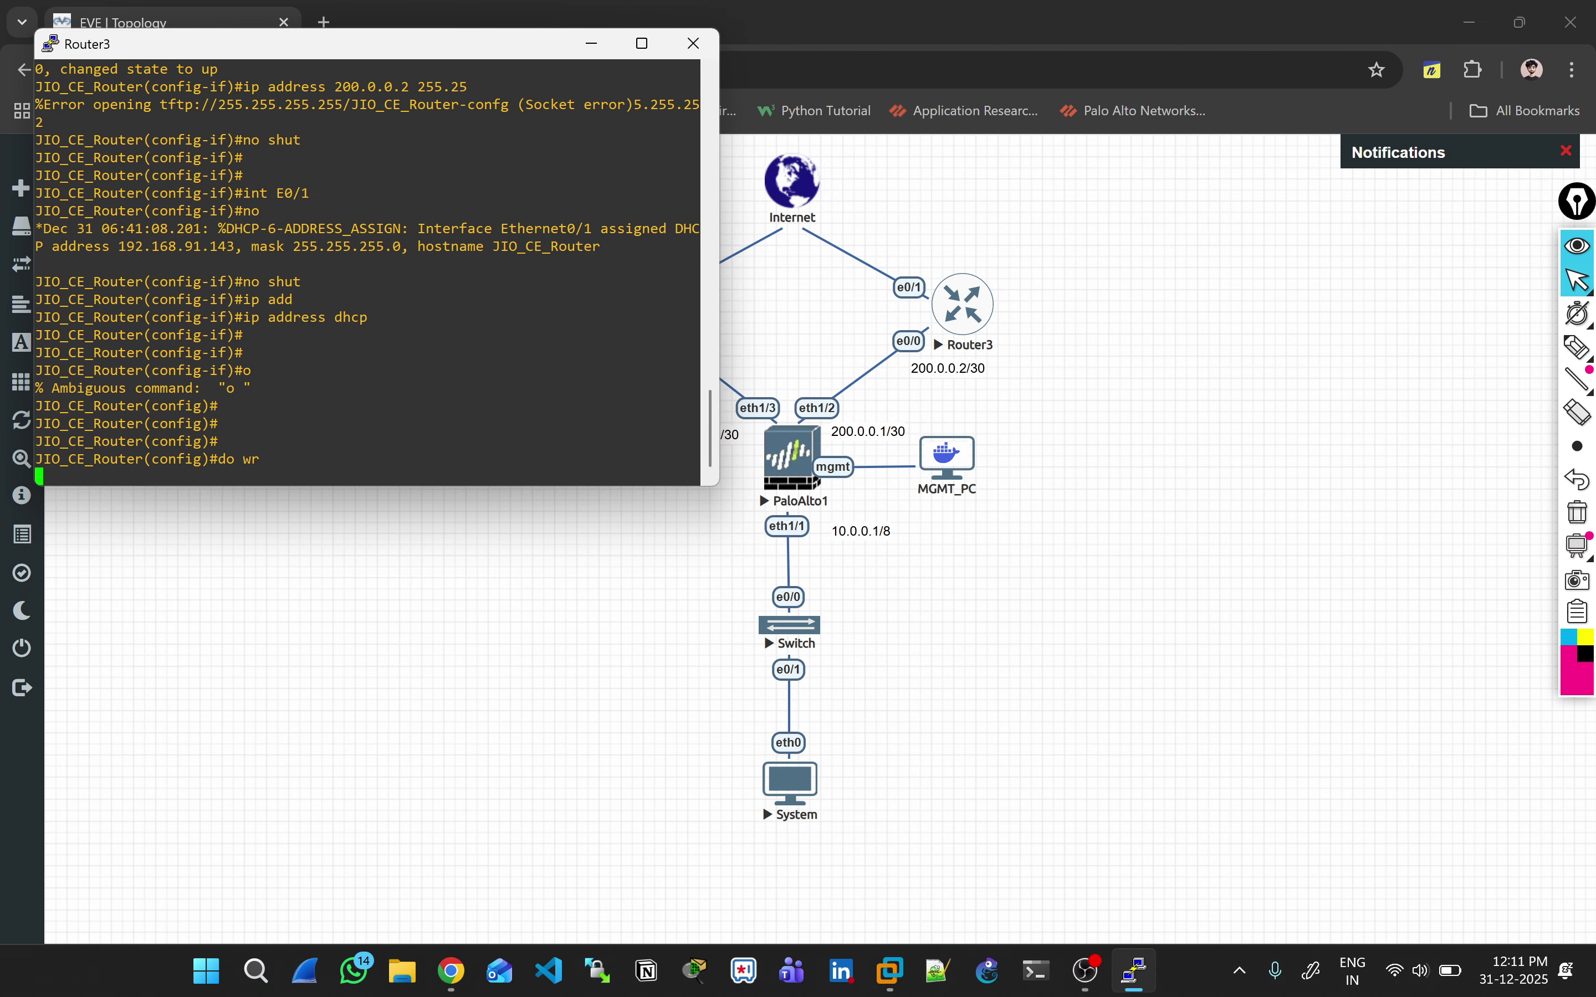
key("Return")
key("Return")
key("ctrl+z")
key("Return")
Step: Verify Router3's interfaces with 'sh ip int br | ex un', then close its console
type("sh ip int br")
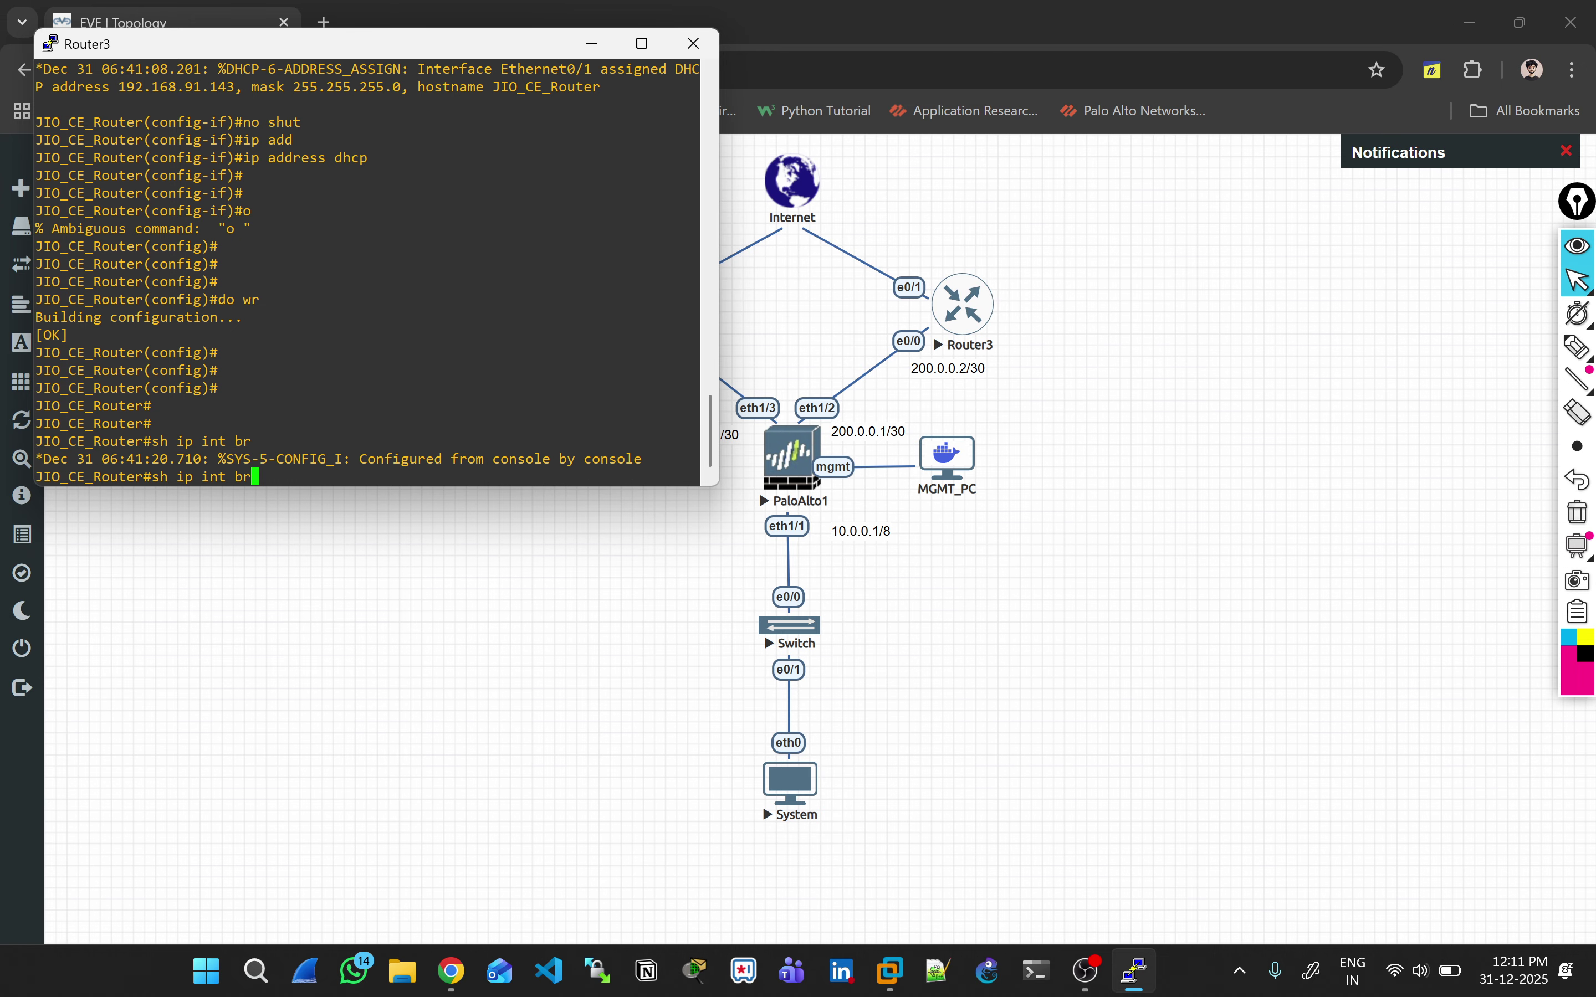
key("Tab")
type("| ex")
key("ctrl+a")
type("un")
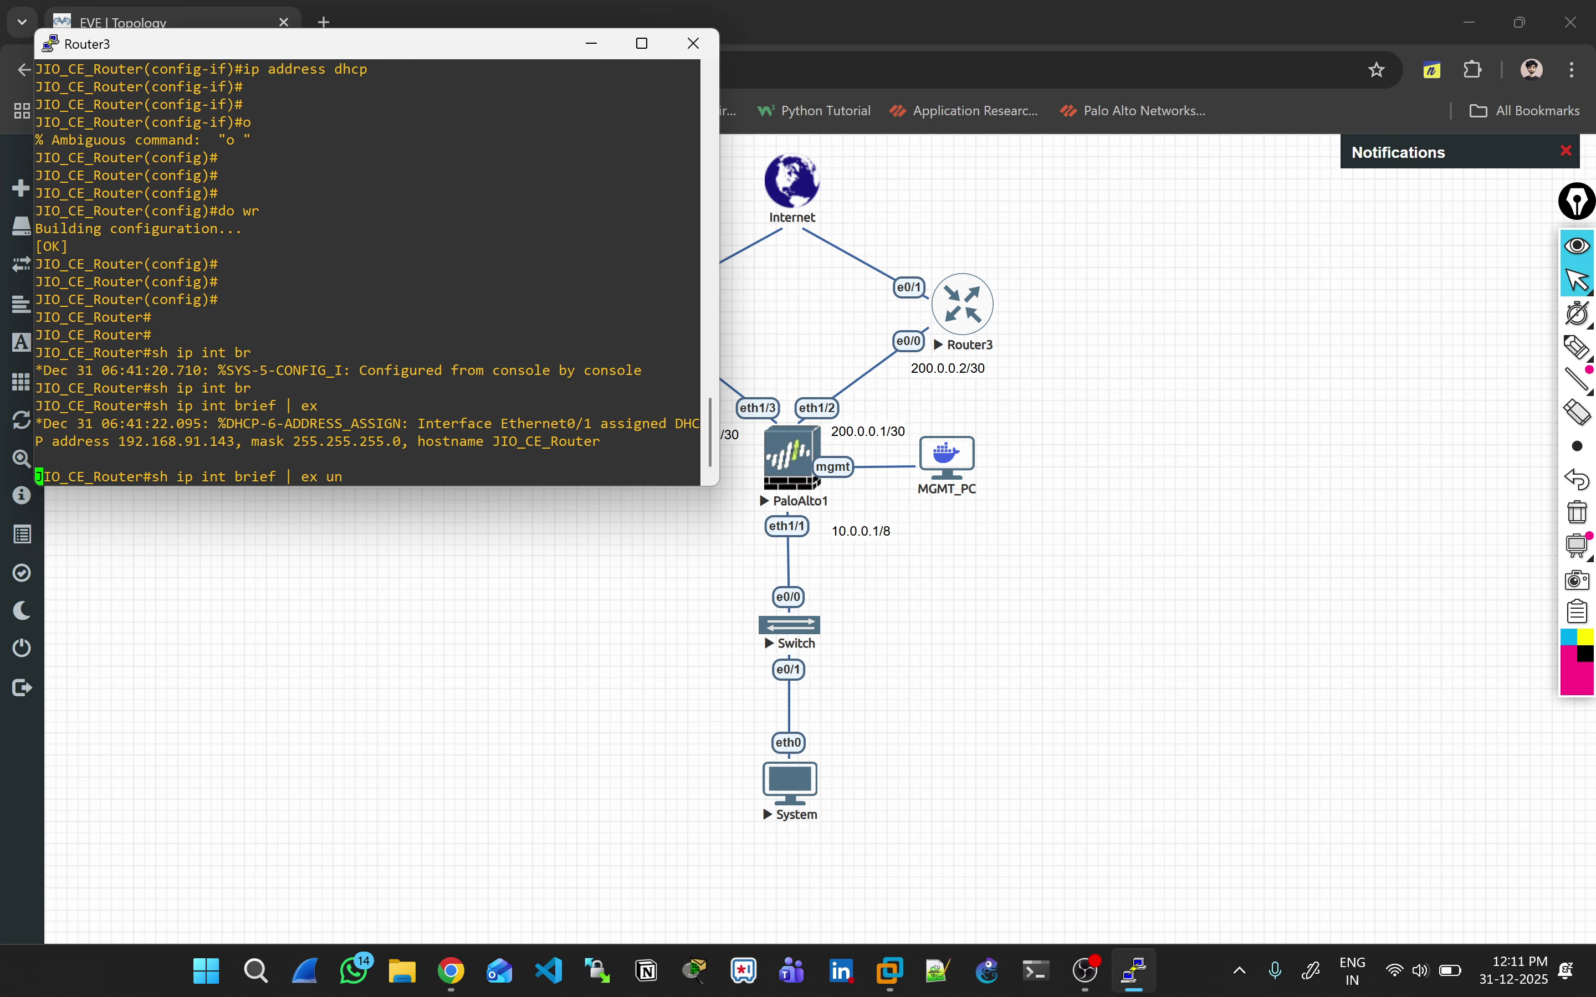
key("Return")
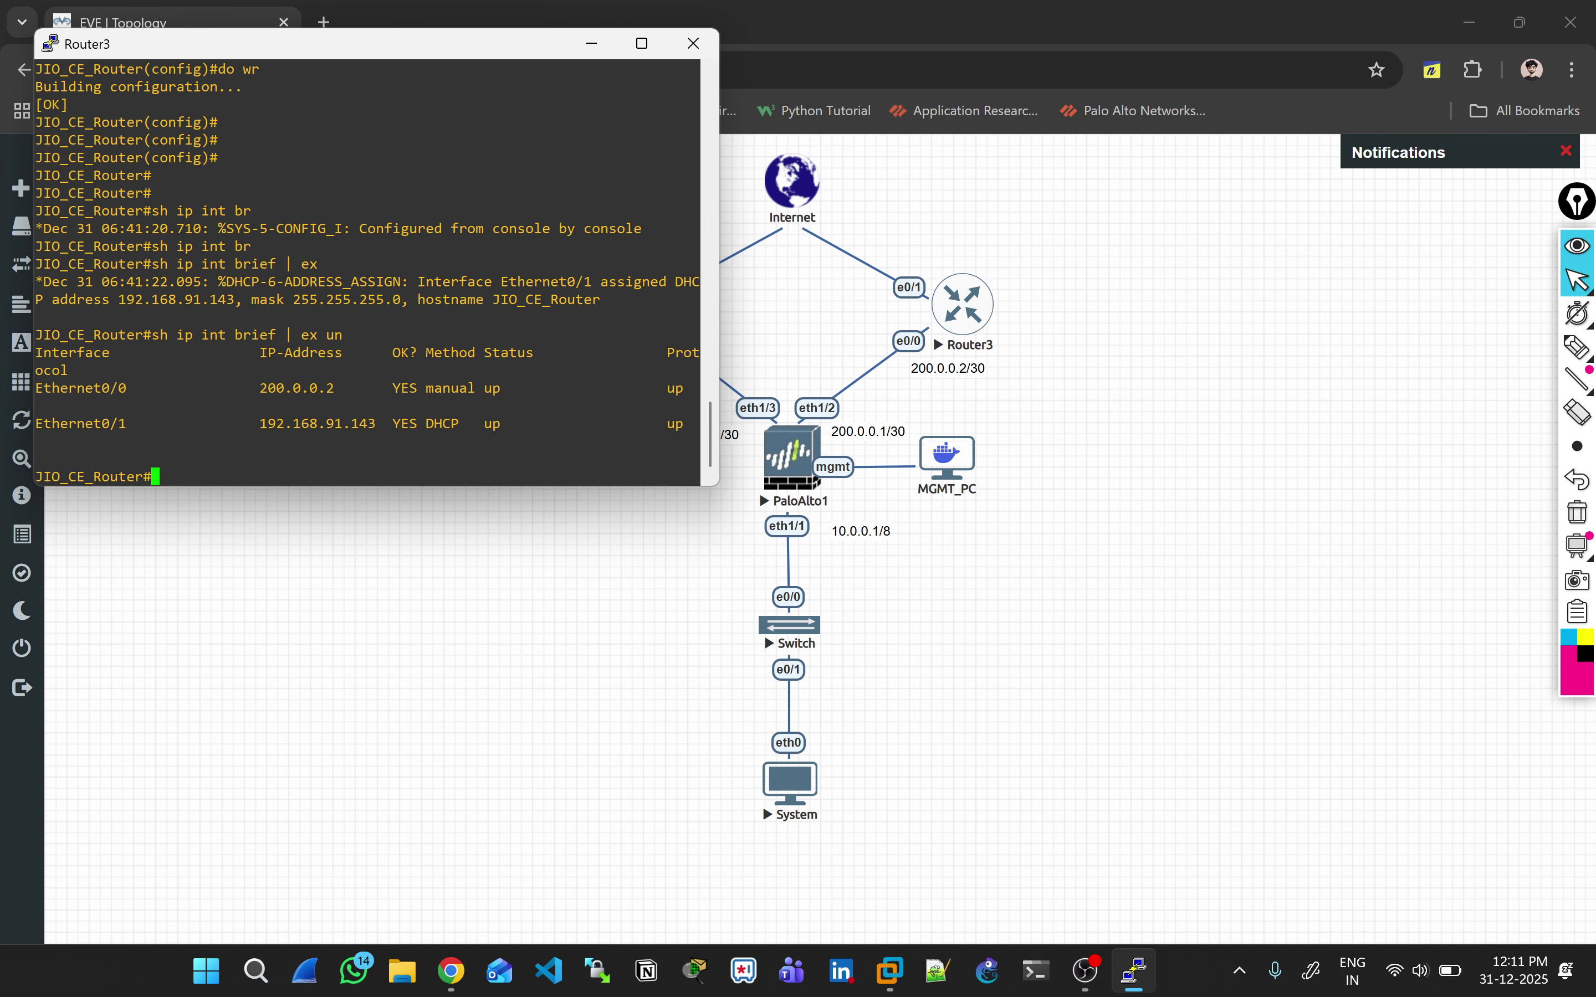
left_click(693, 43)
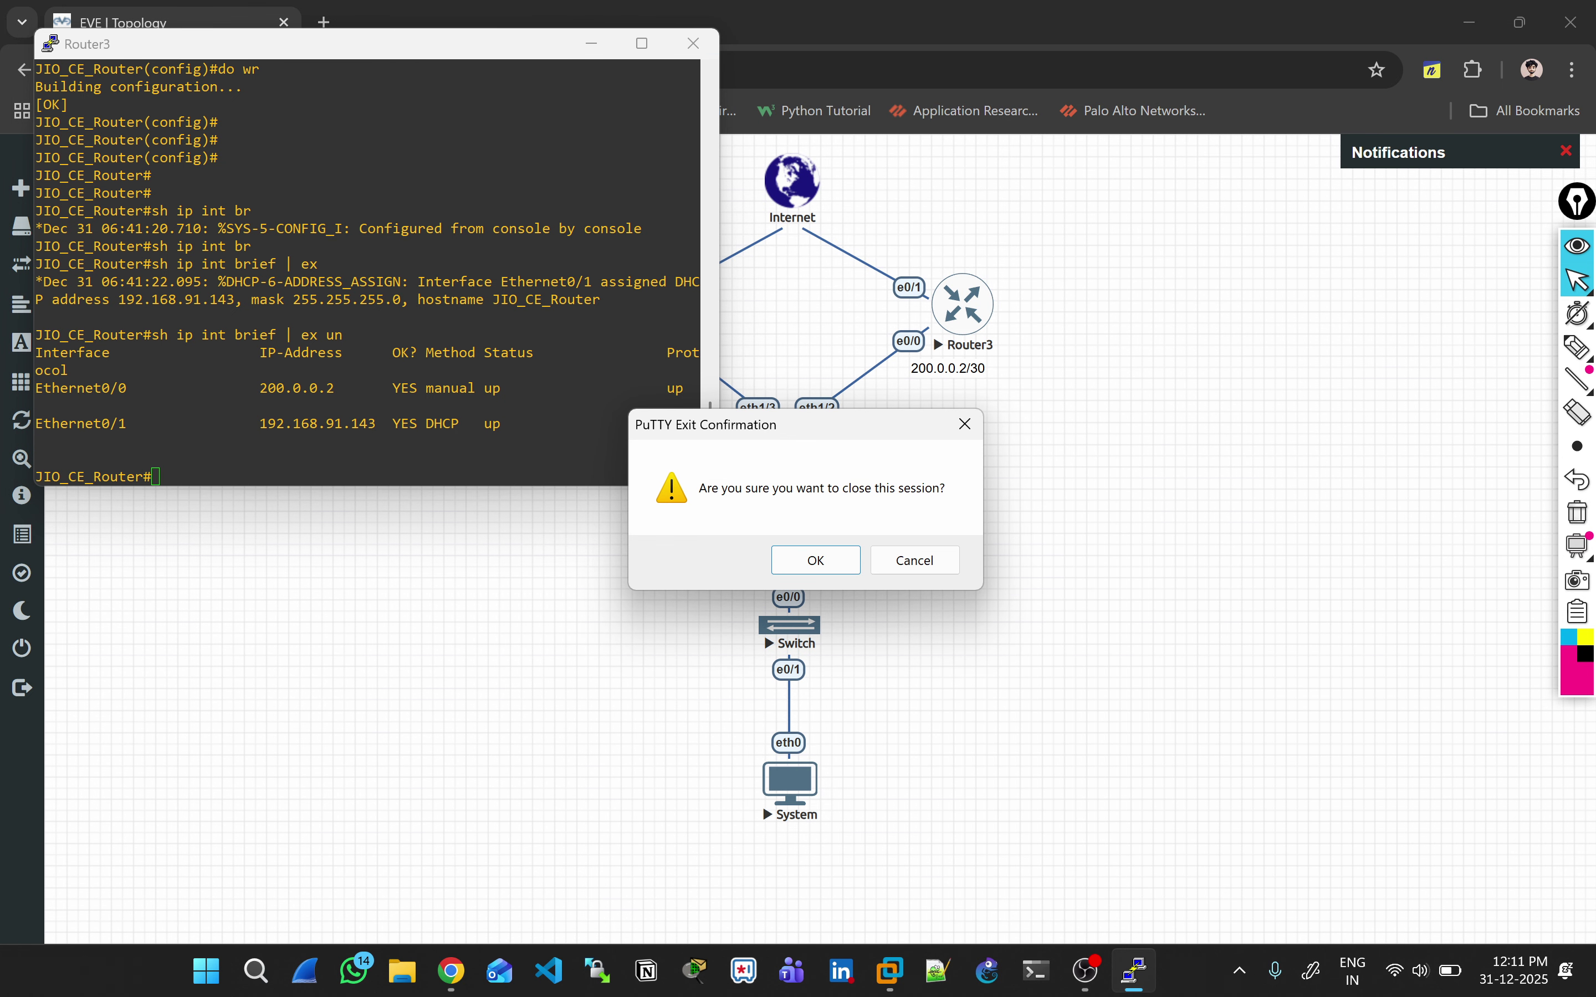
key("Return")
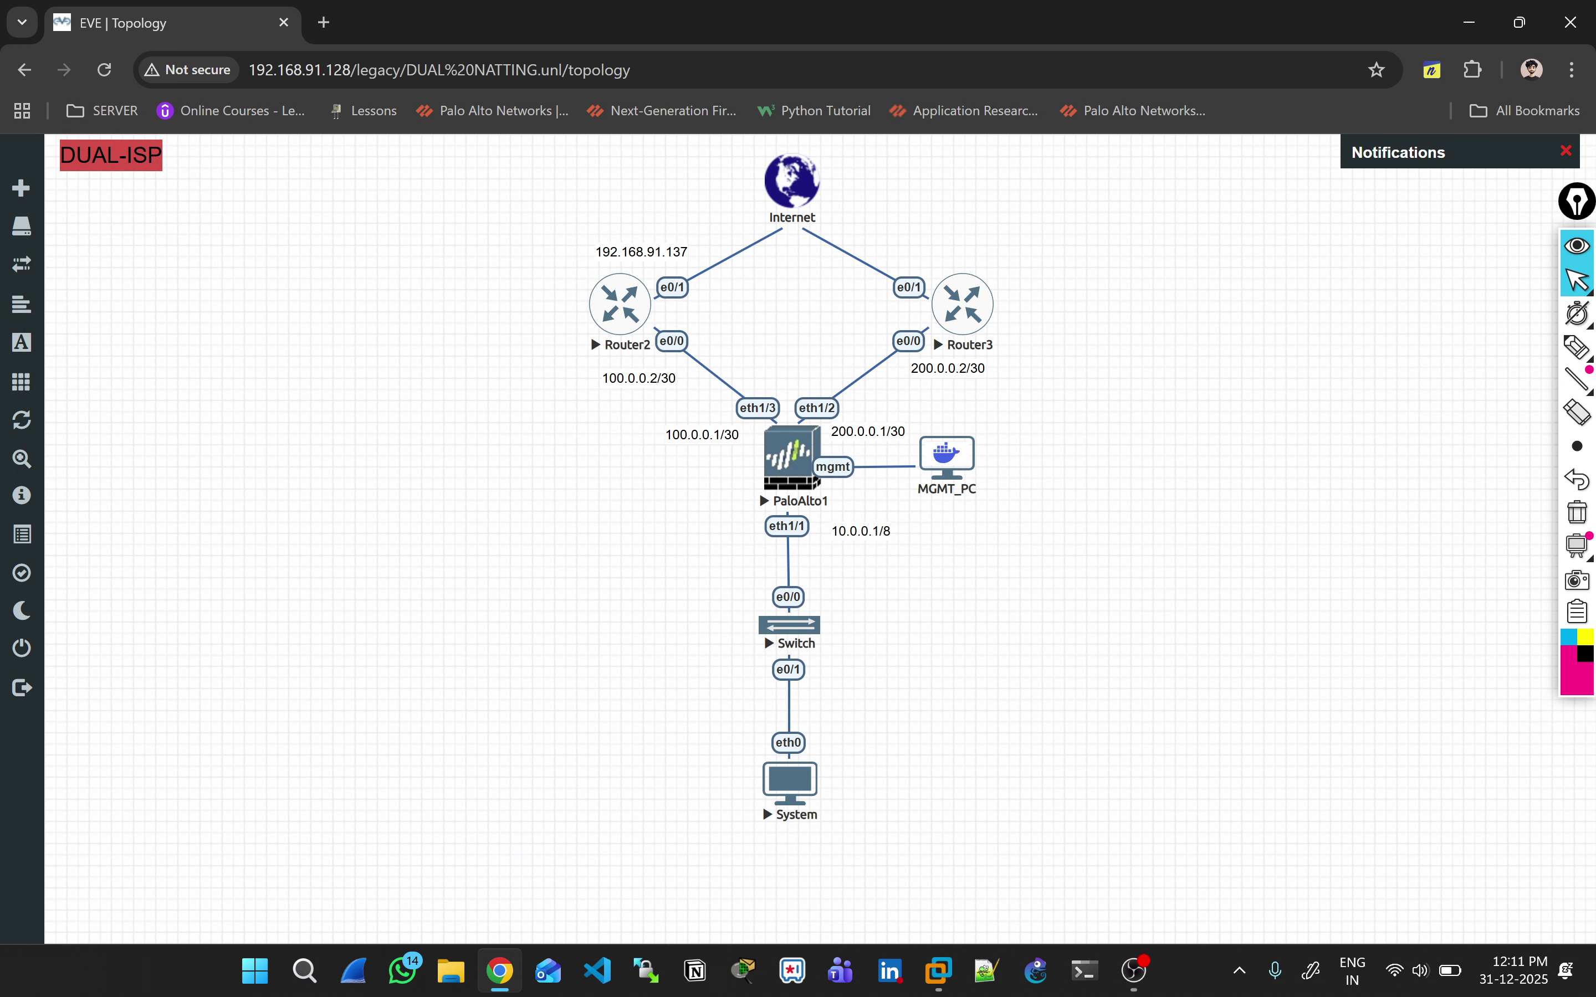
left_click(1577, 347)
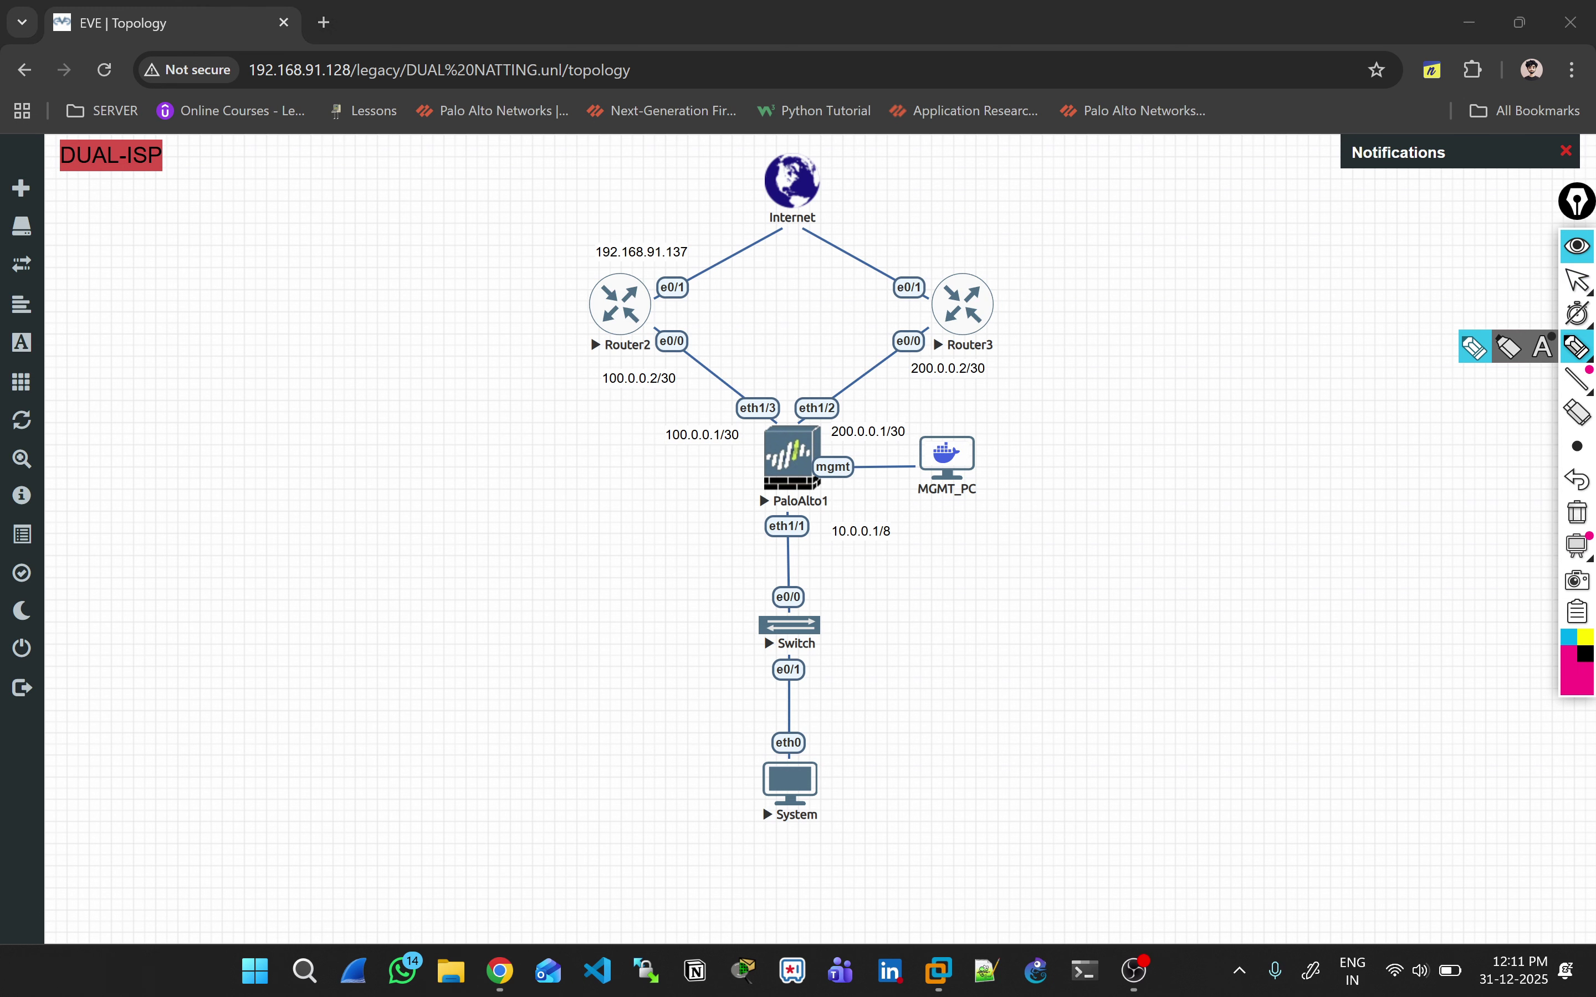
mouse_move(1211, 251)
left_mouse_down()
mouse_move(1204, 267)
mouse_move(1225, 277)
mouse_move(1277, 252)
mouse_move(1293, 269)
mouse_move(1315, 246)
left_mouse_up()
mouse_move(1318, 224)
left_mouse_down()
mouse_move(1190, 277)
mouse_move(1312, 215)
left_mouse_up()
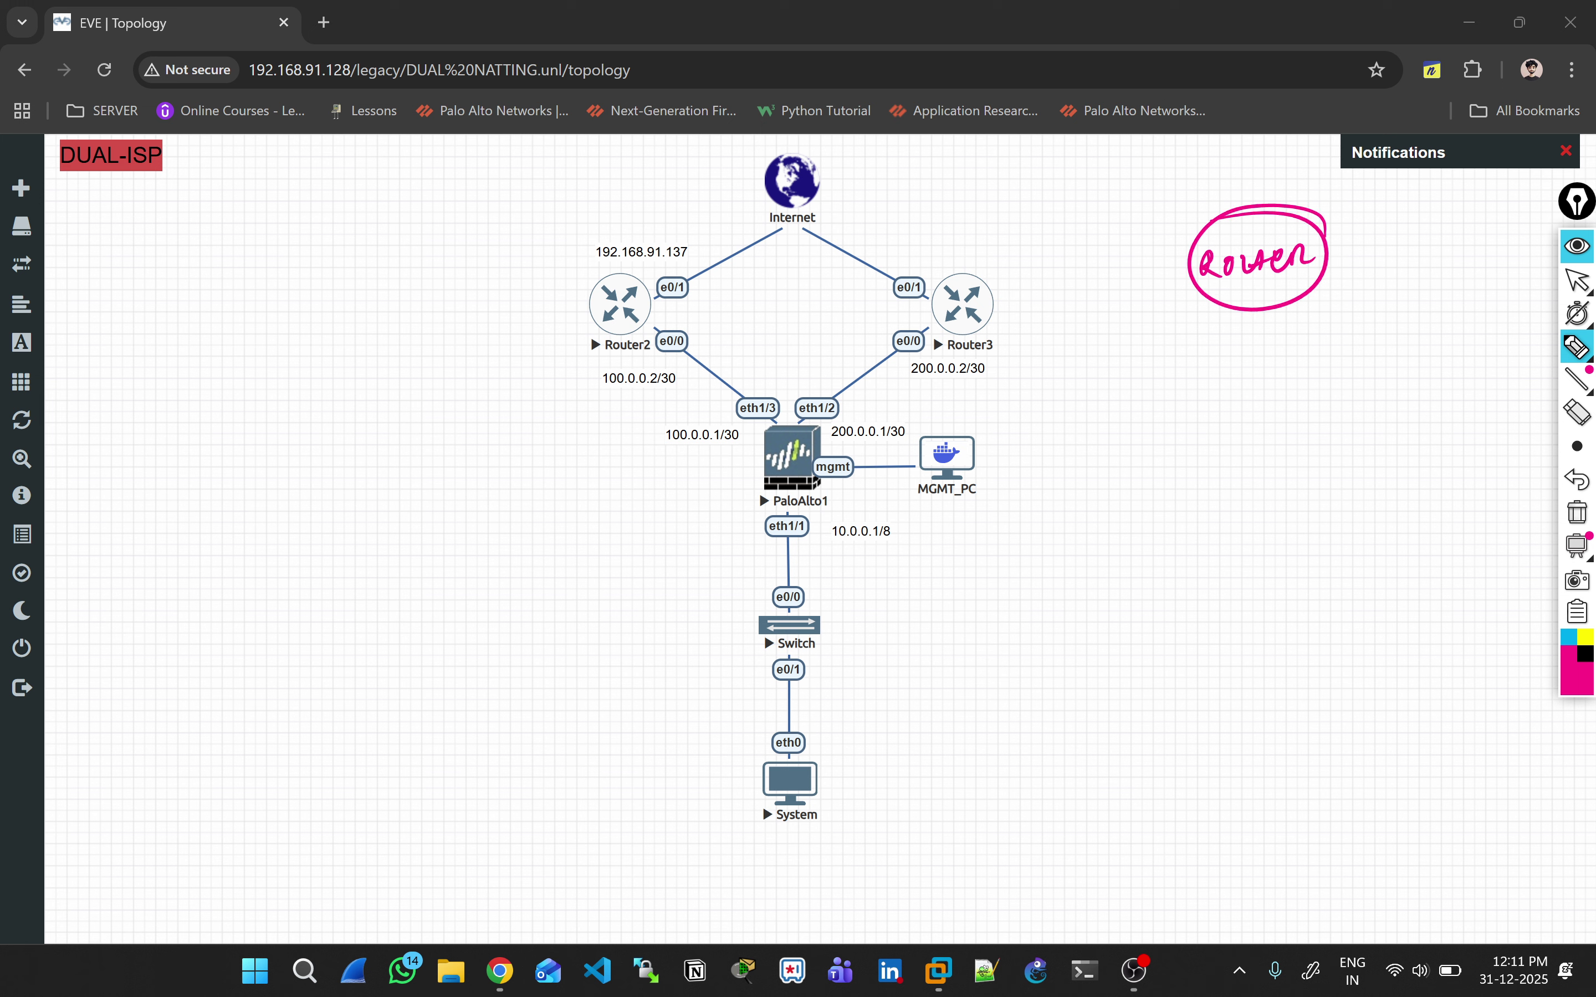
left_click_drag(923, 272, 935, 259)
left_click_drag(690, 285, 700, 276)
left_click_drag(674, 371, 691, 361)
left_click(1578, 280)
left_click(1578, 512)
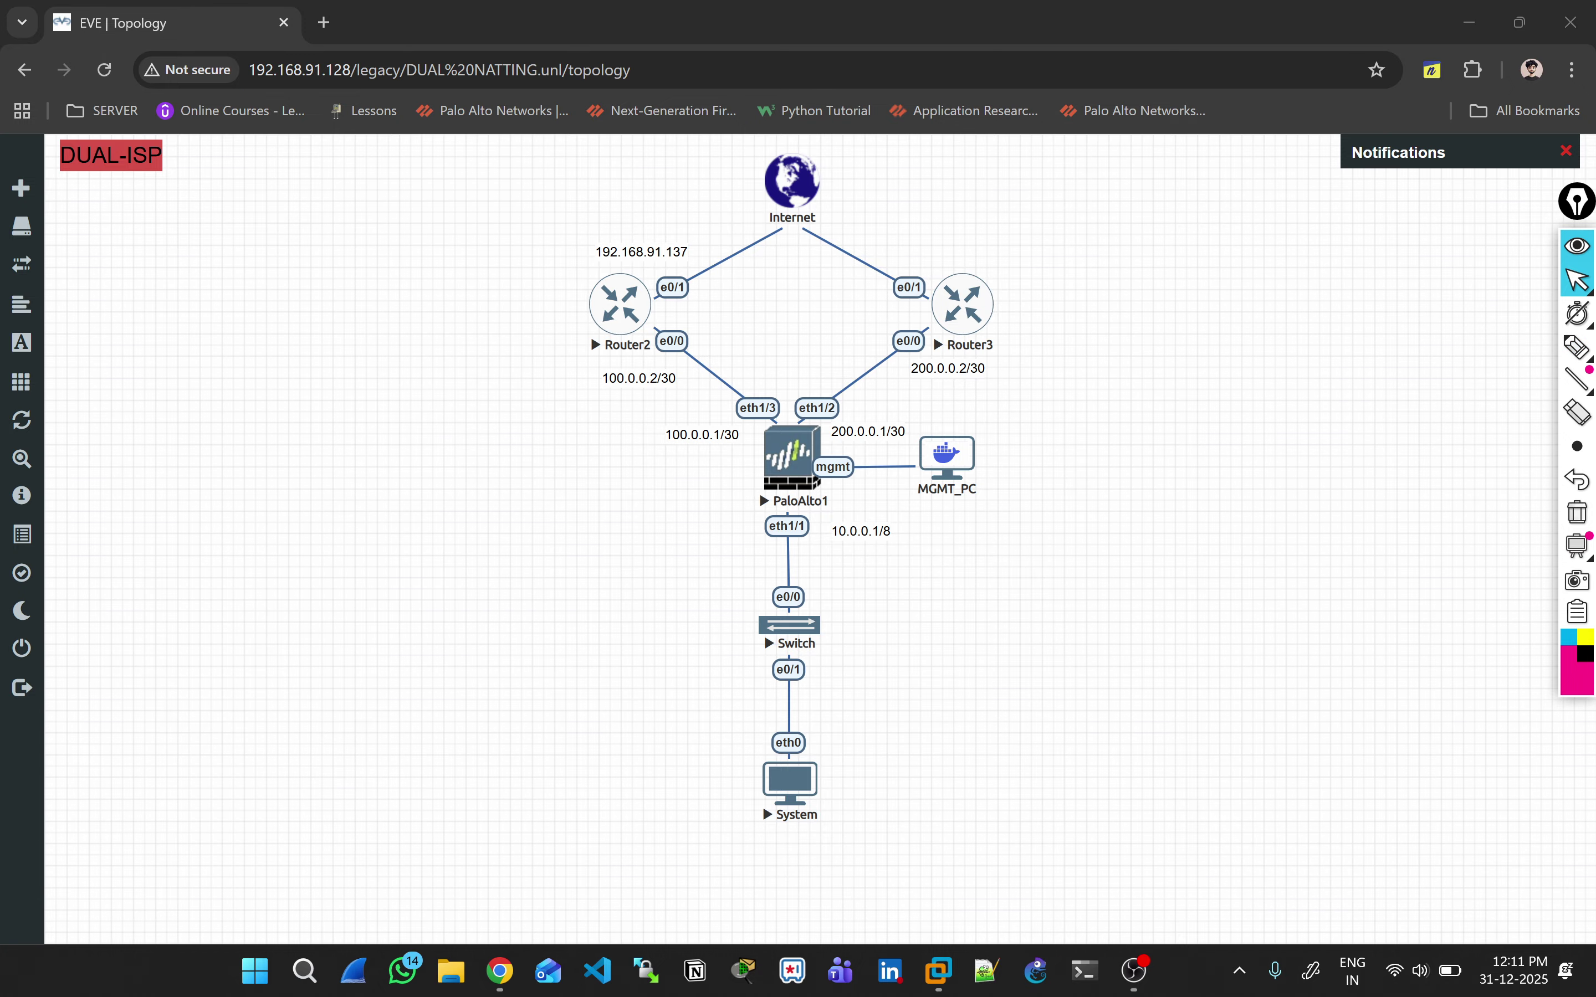
left_click(962, 305)
Step: In Router3's console, copy DHCP address 192.168.91.143 from 'sh ip int brief | ex un', then close it
left_click(805, 237)
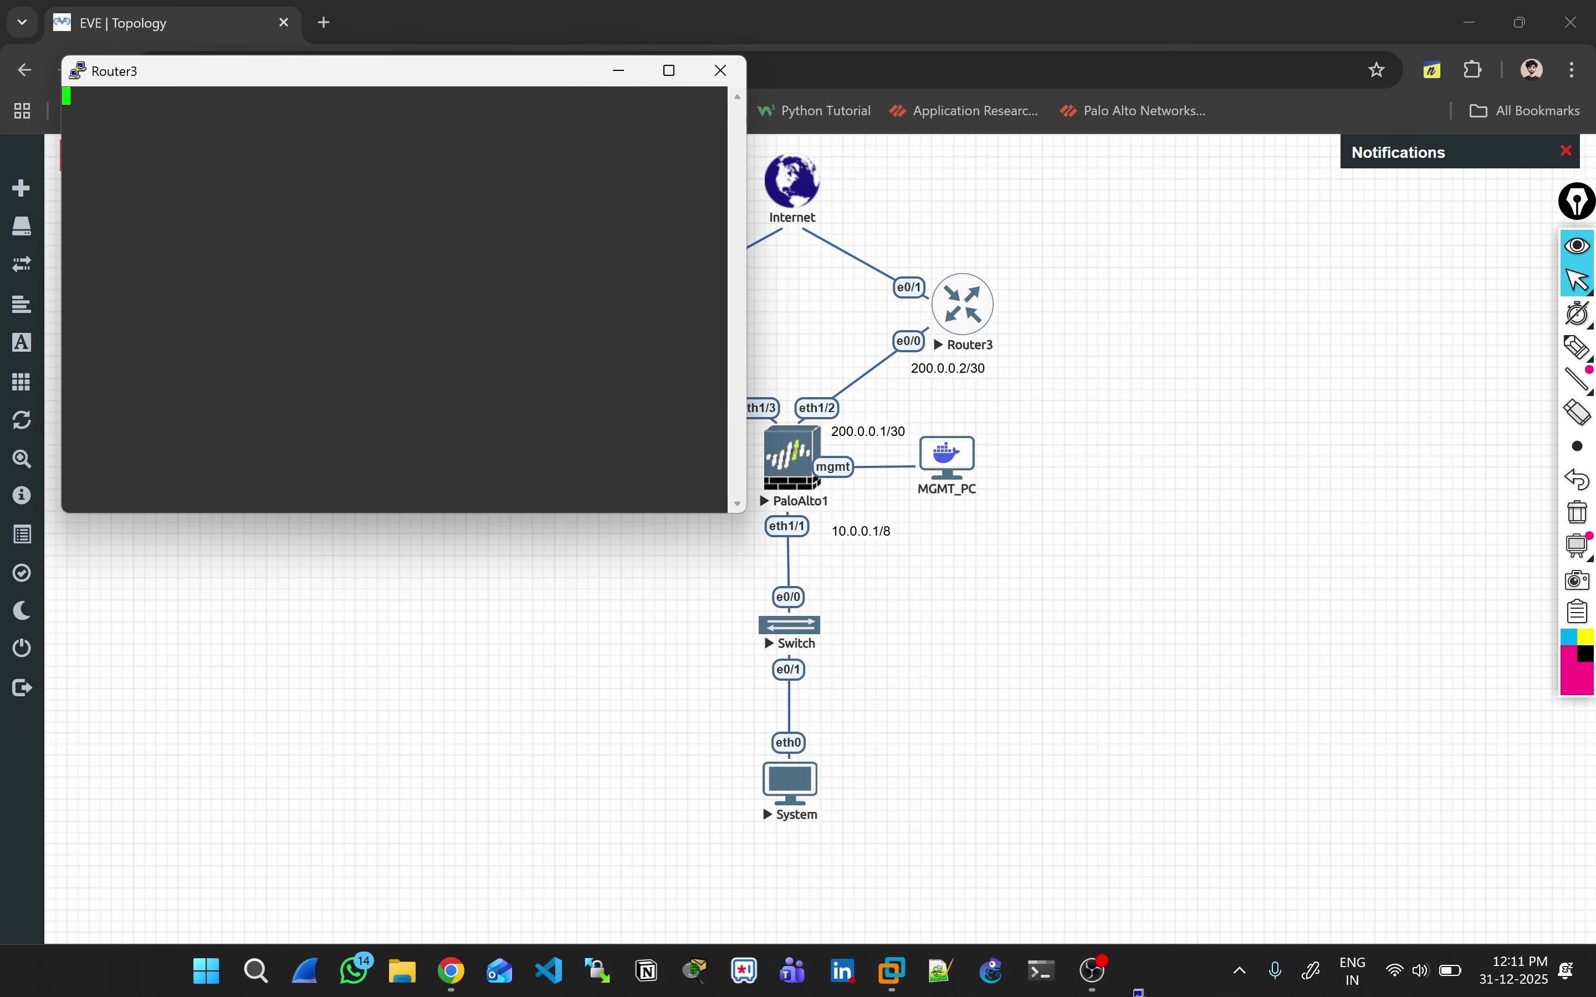
key("Return")
key("Return")
key("Return")
type("sh ip int brief | ex un")
key("Return")
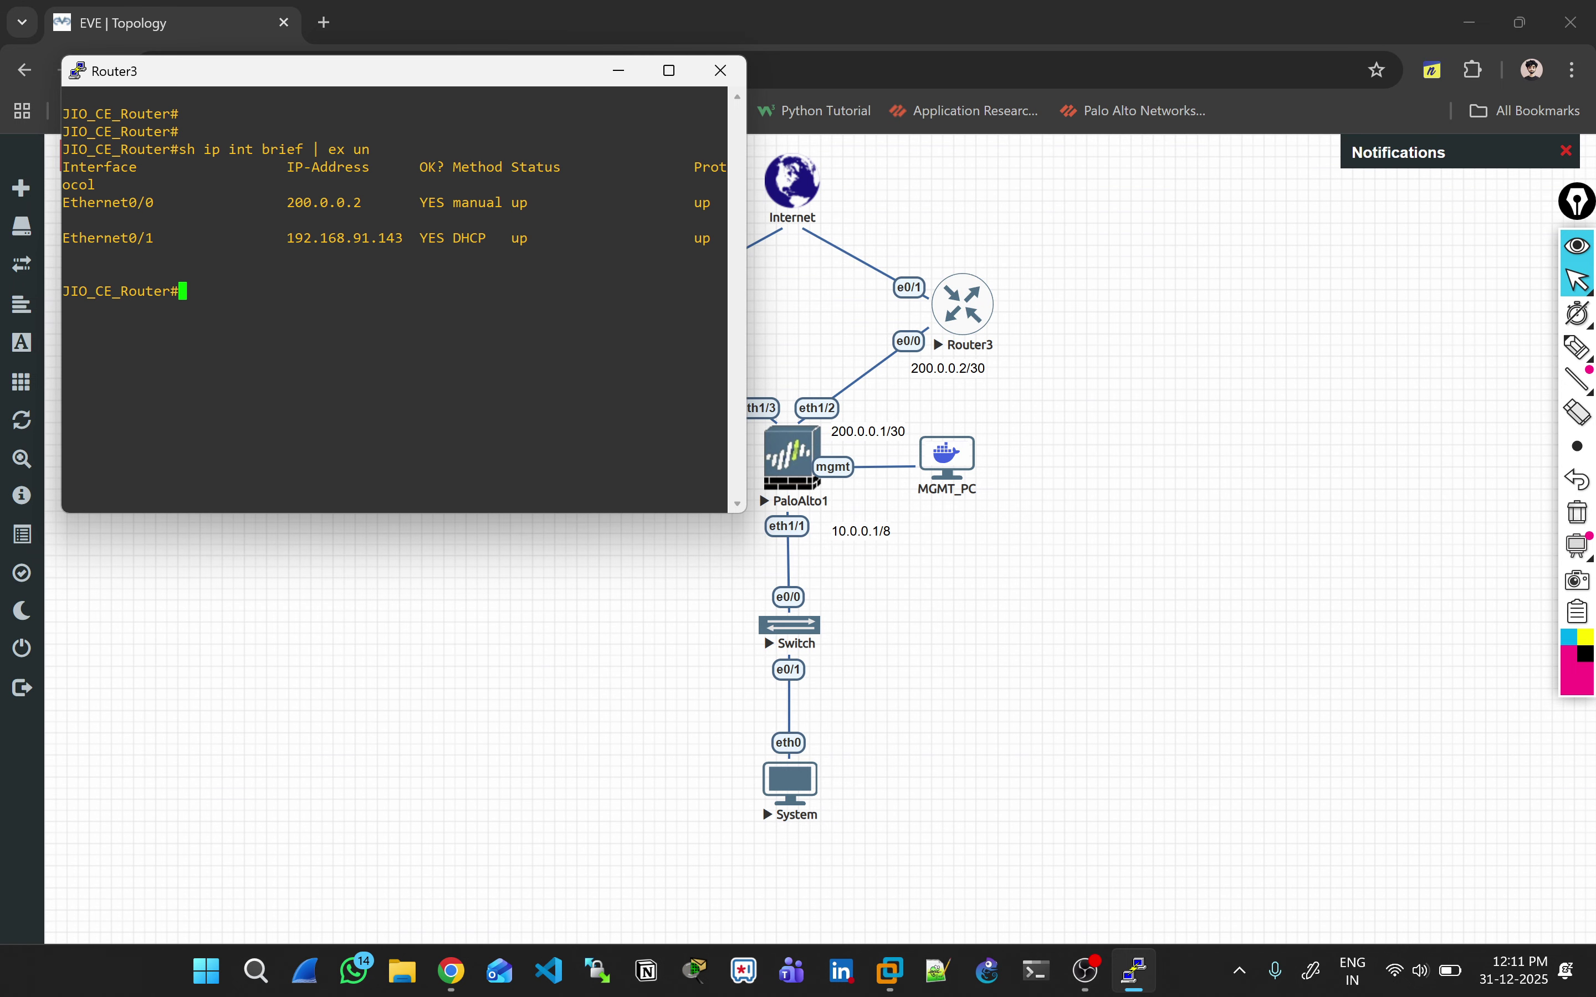
double_click(344, 239)
left_click(720, 70)
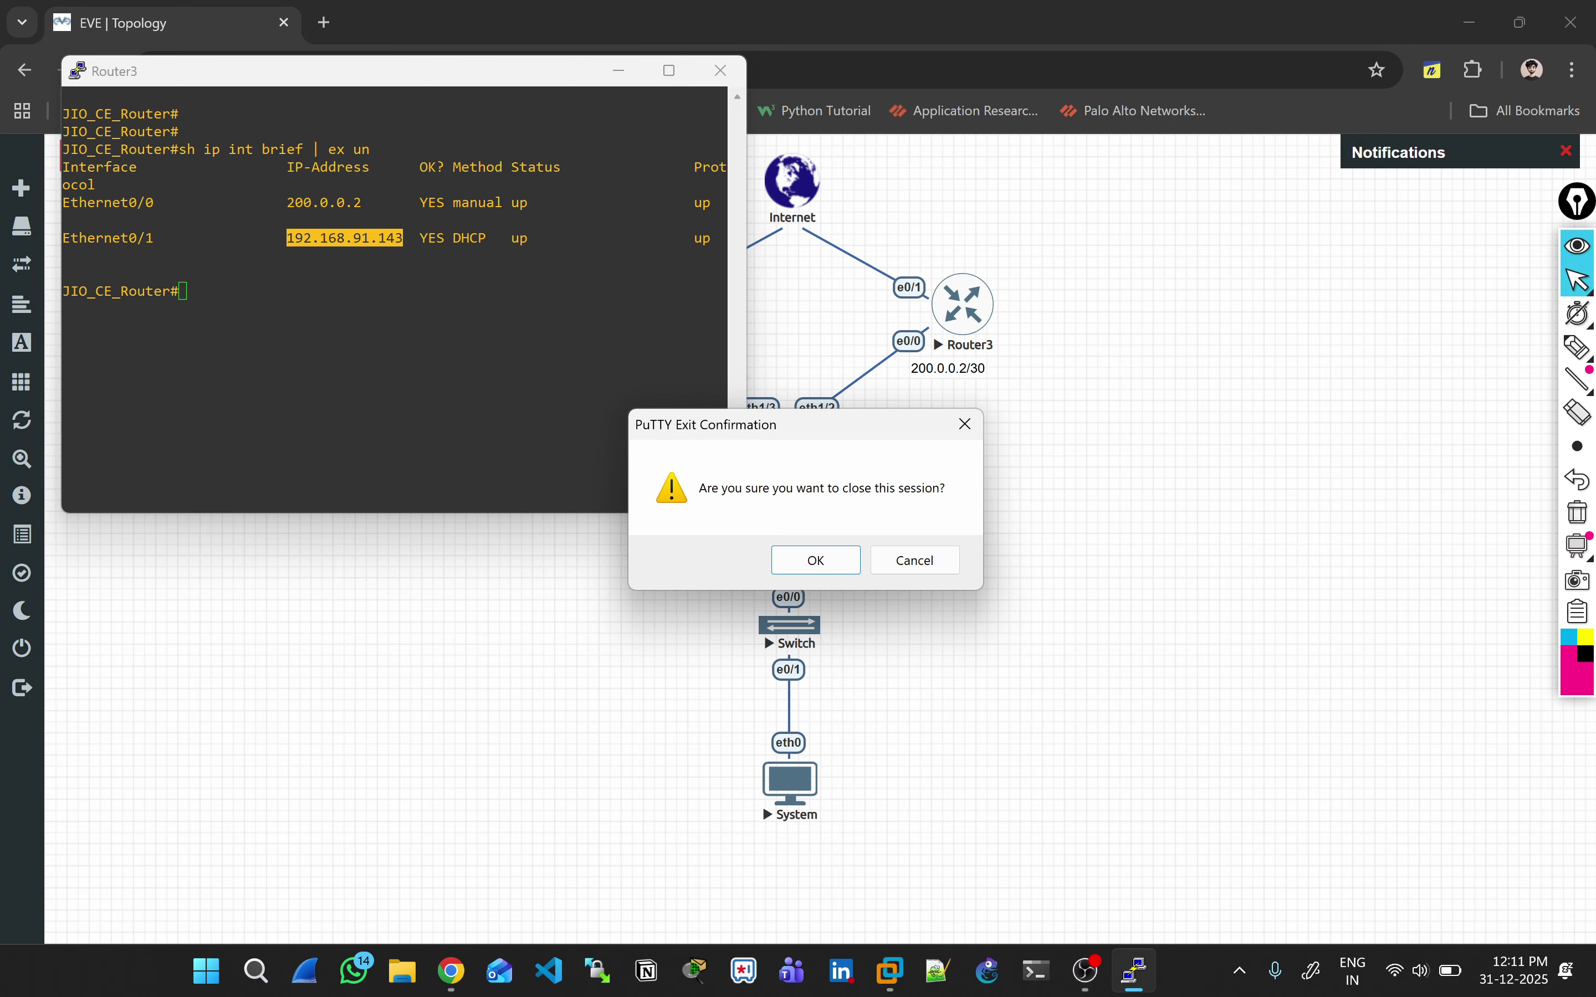
left_click(816, 560)
Step: Add a 192.168.91.143 text label to the canvas and move it above Router3
right_click(1140, 426)
left_click(1187, 607)
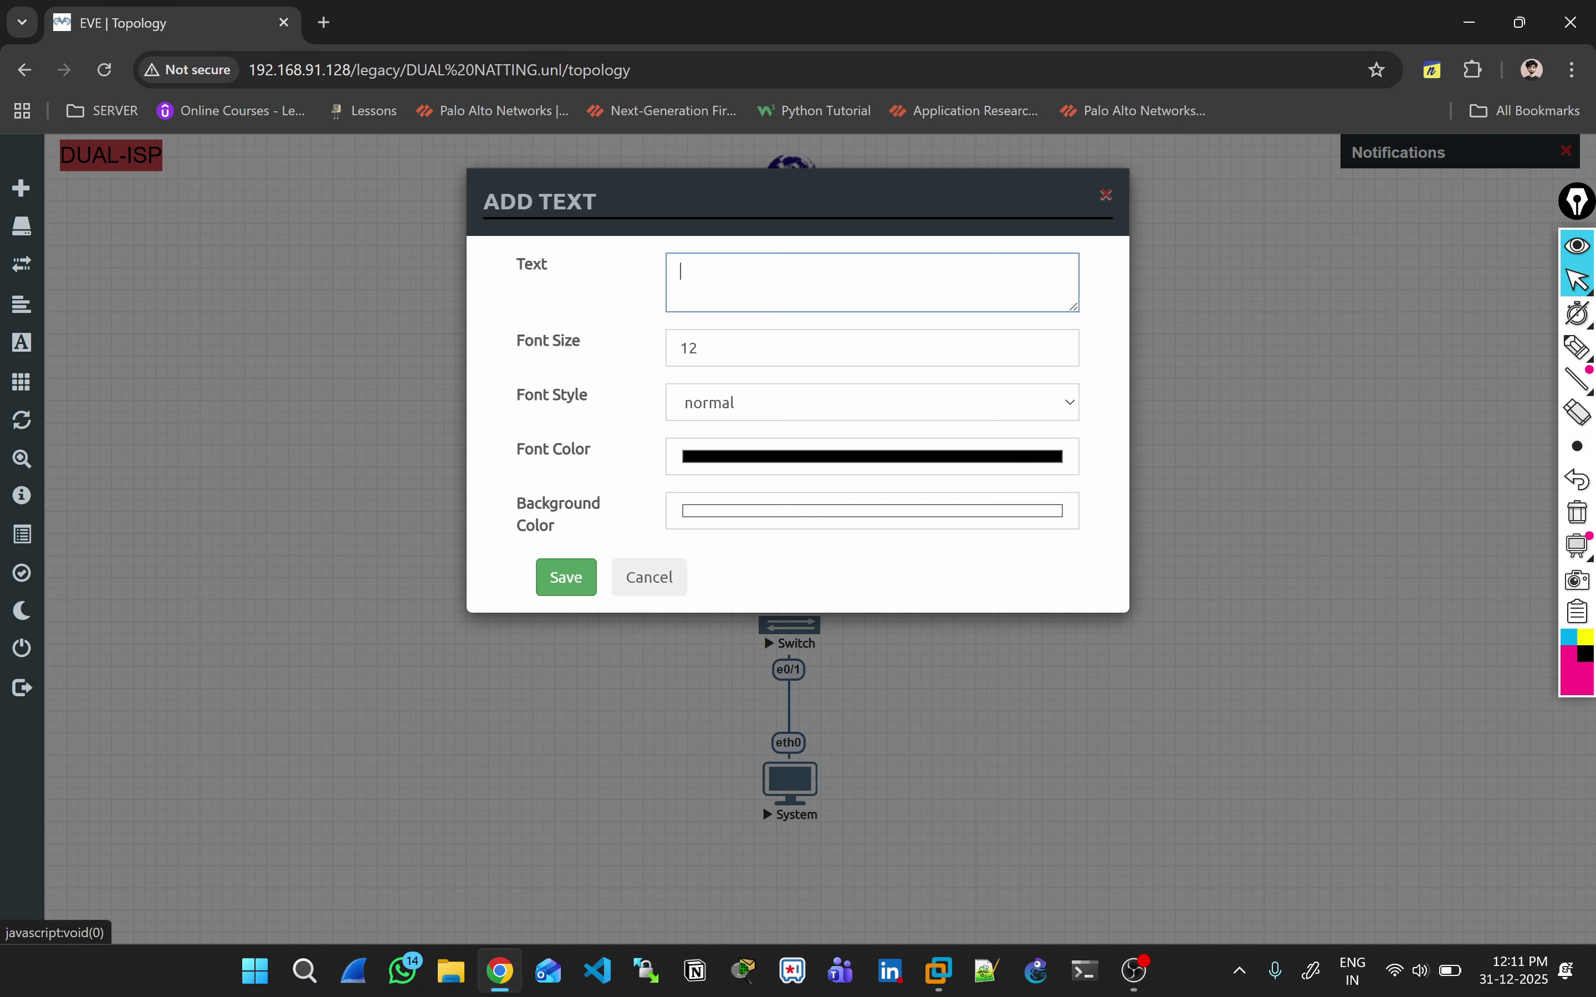
type("192.168.91.143")
left_click(565, 578)
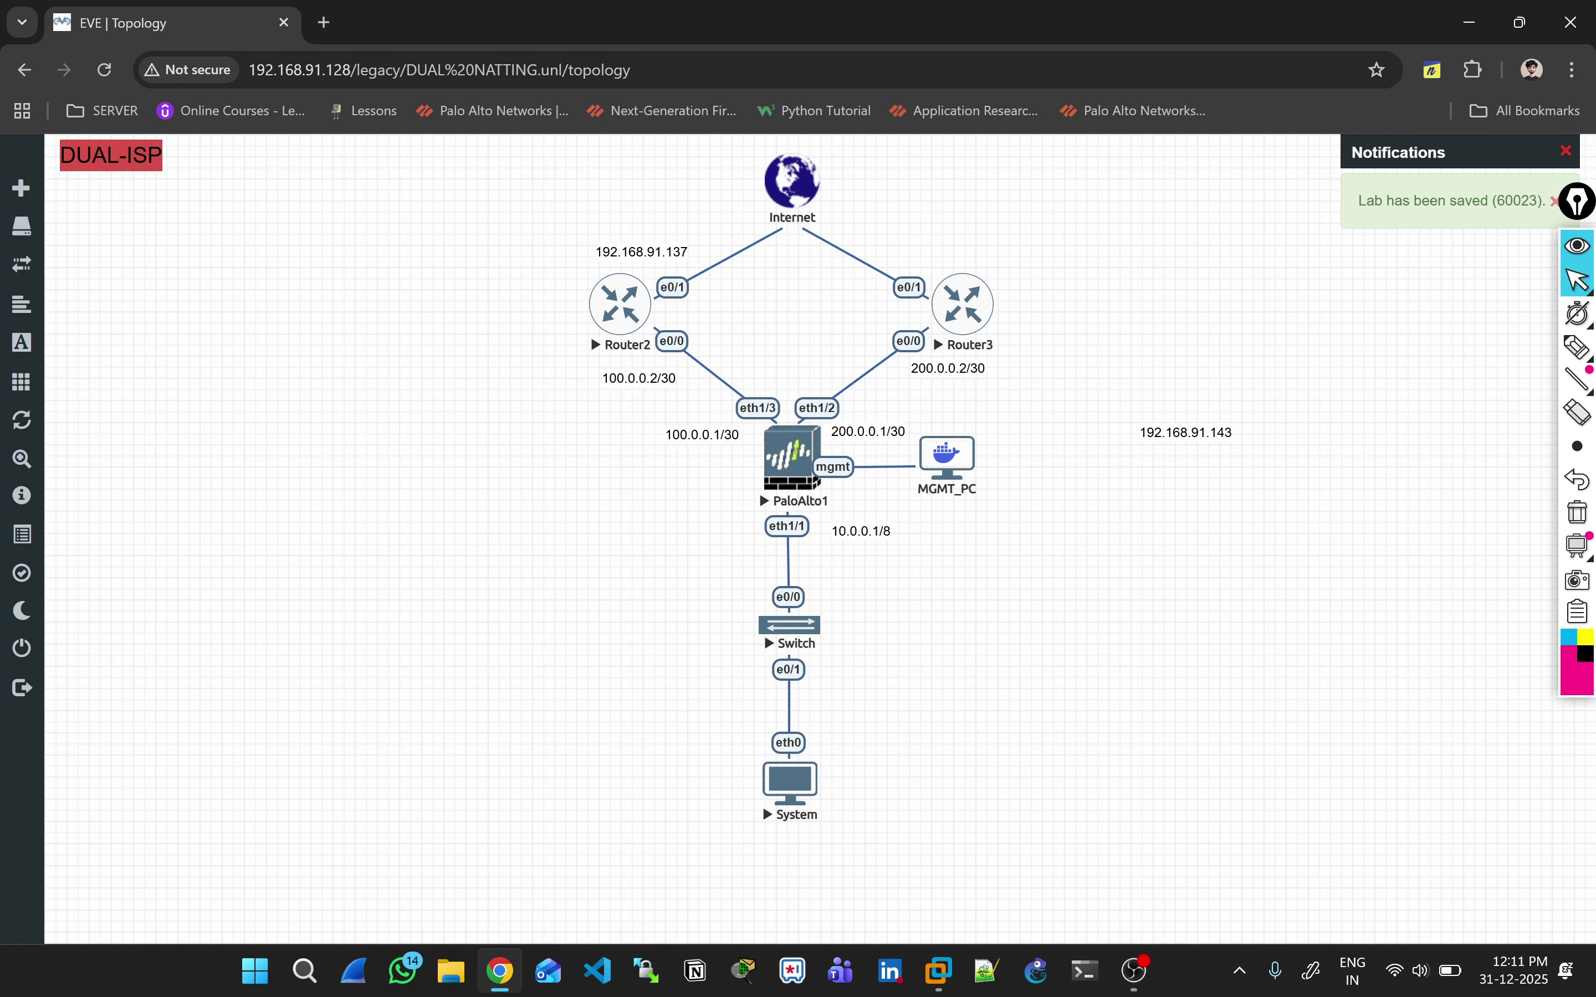
left_click_drag(1194, 419, 979, 267)
left_click_drag(1156, 439, 981, 271)
left_click(1223, 433)
left_click_drag(1224, 433, 989, 262)
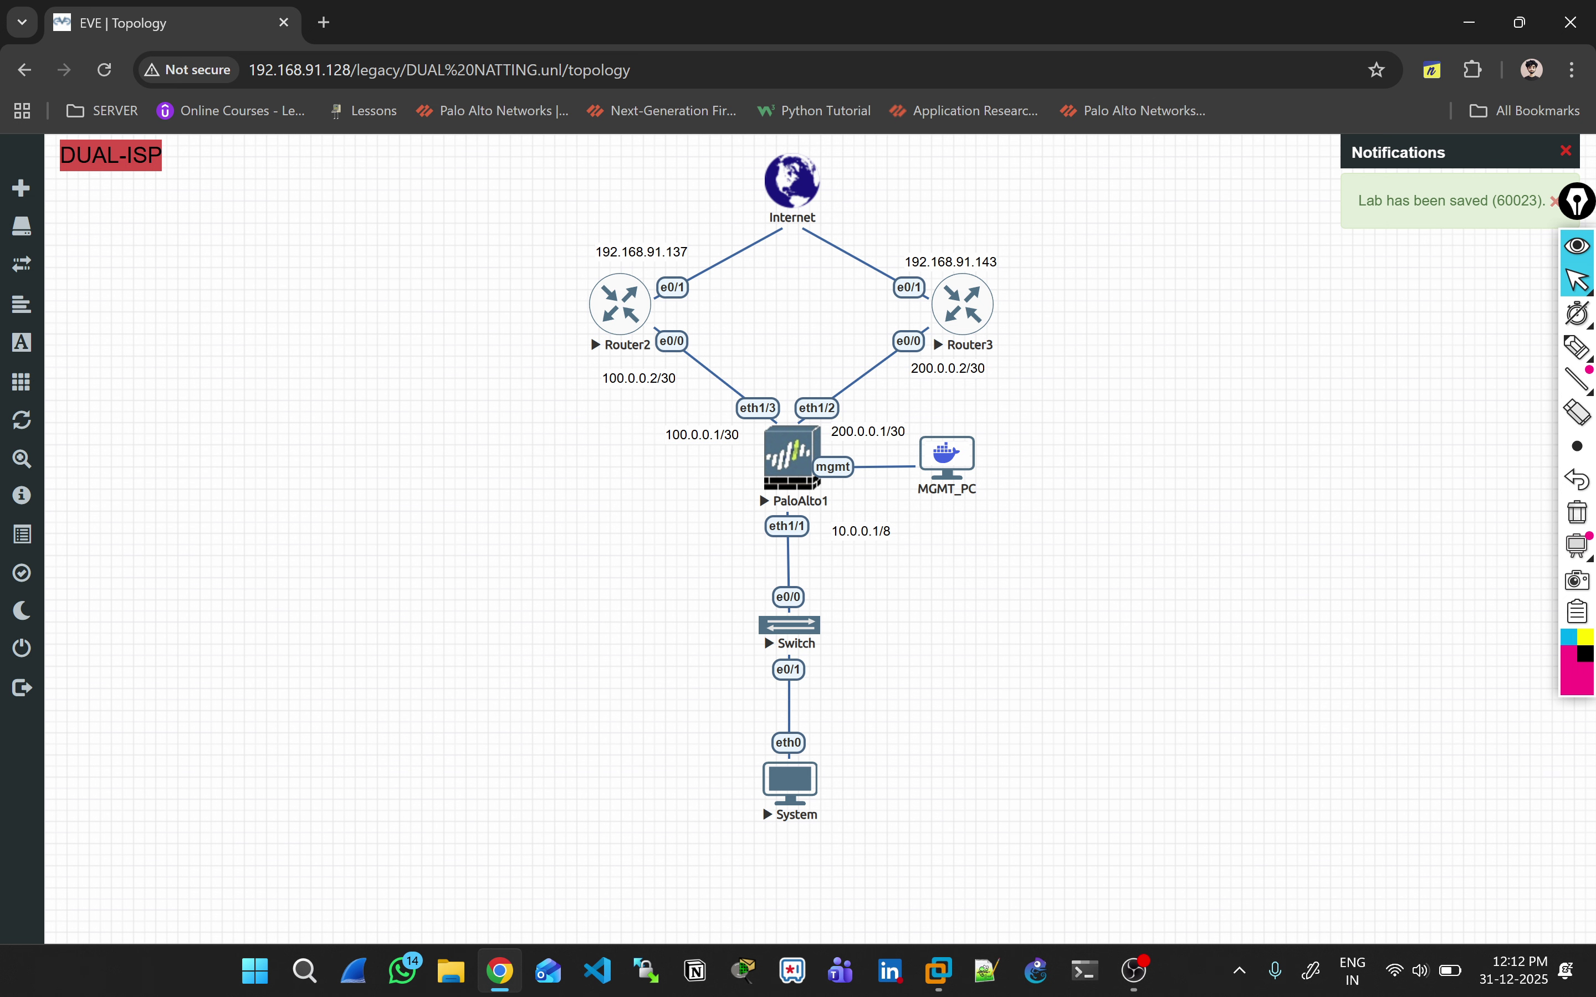
left_click(795, 461)
Step: Log in to PaloAlto1's console as admin and change the admin password
left_click(765, 235)
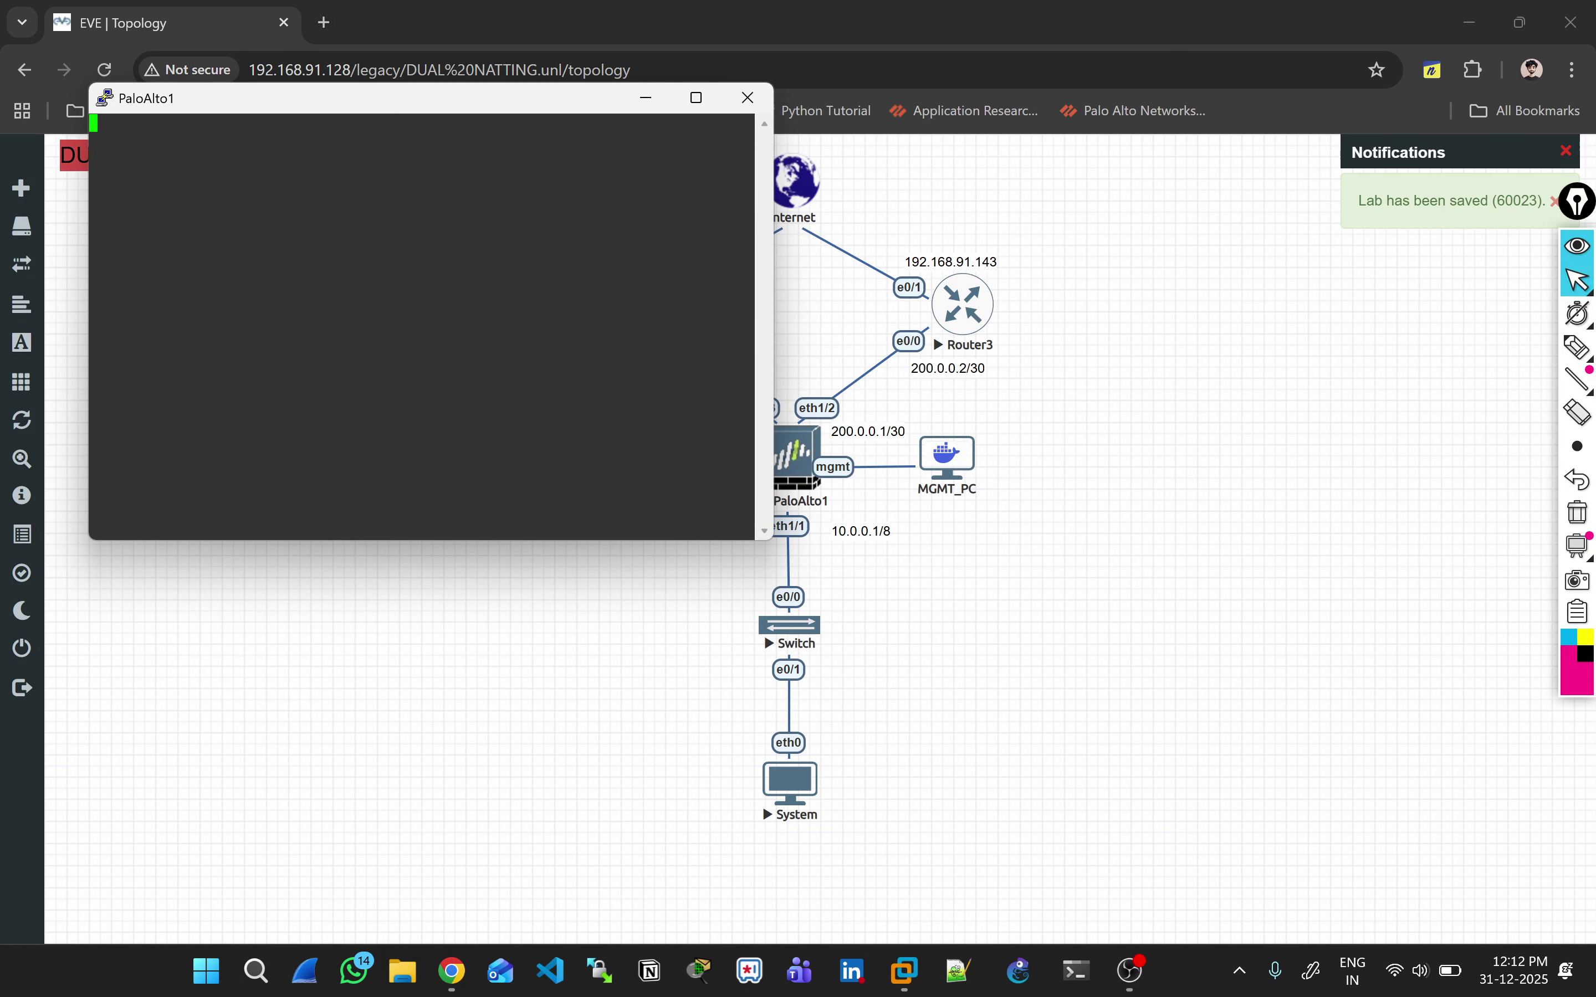
key("Return")
key("Return")
key("Return")
type("admin")
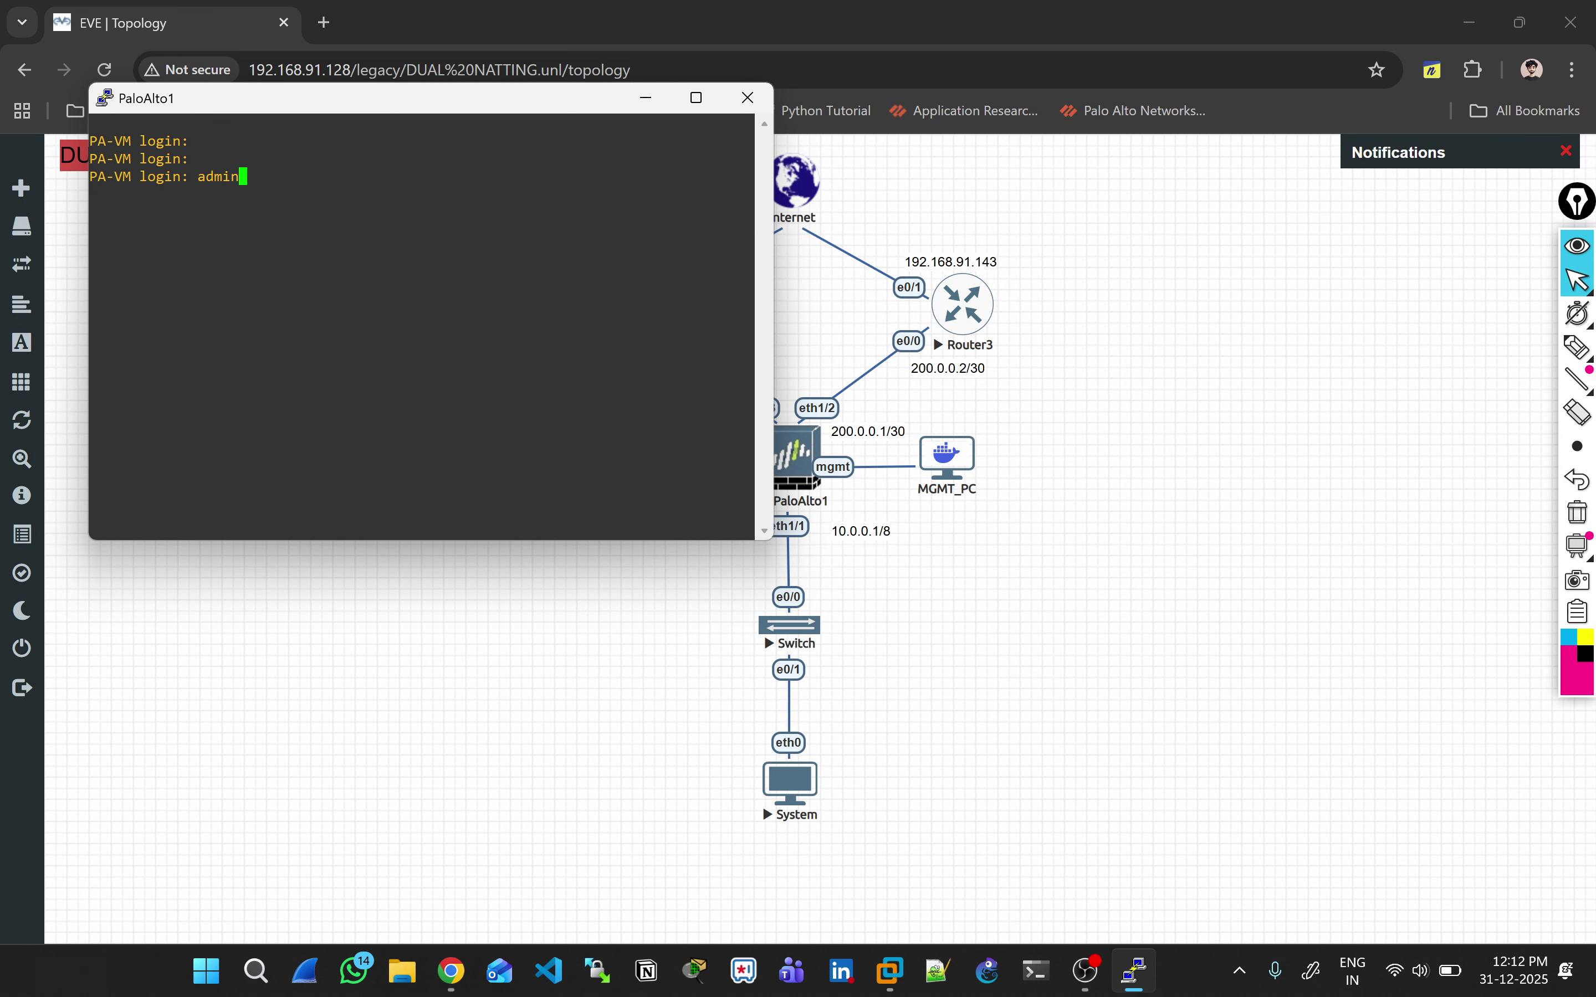
key("Return")
key("Return")
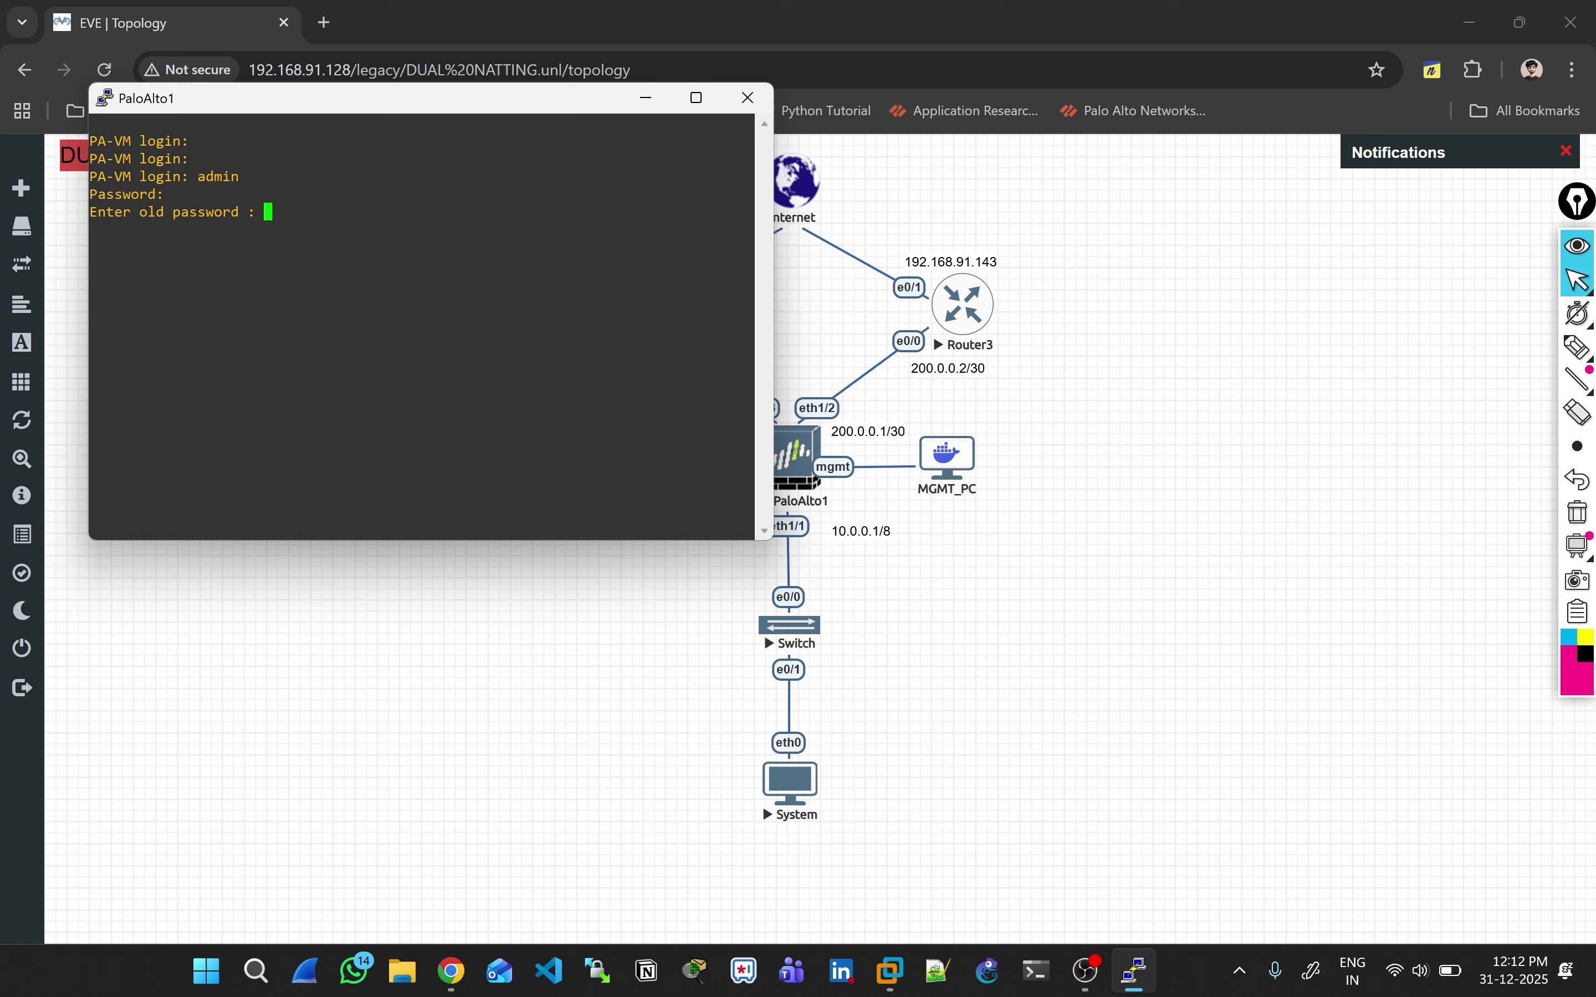
key("Return")
key("Return")
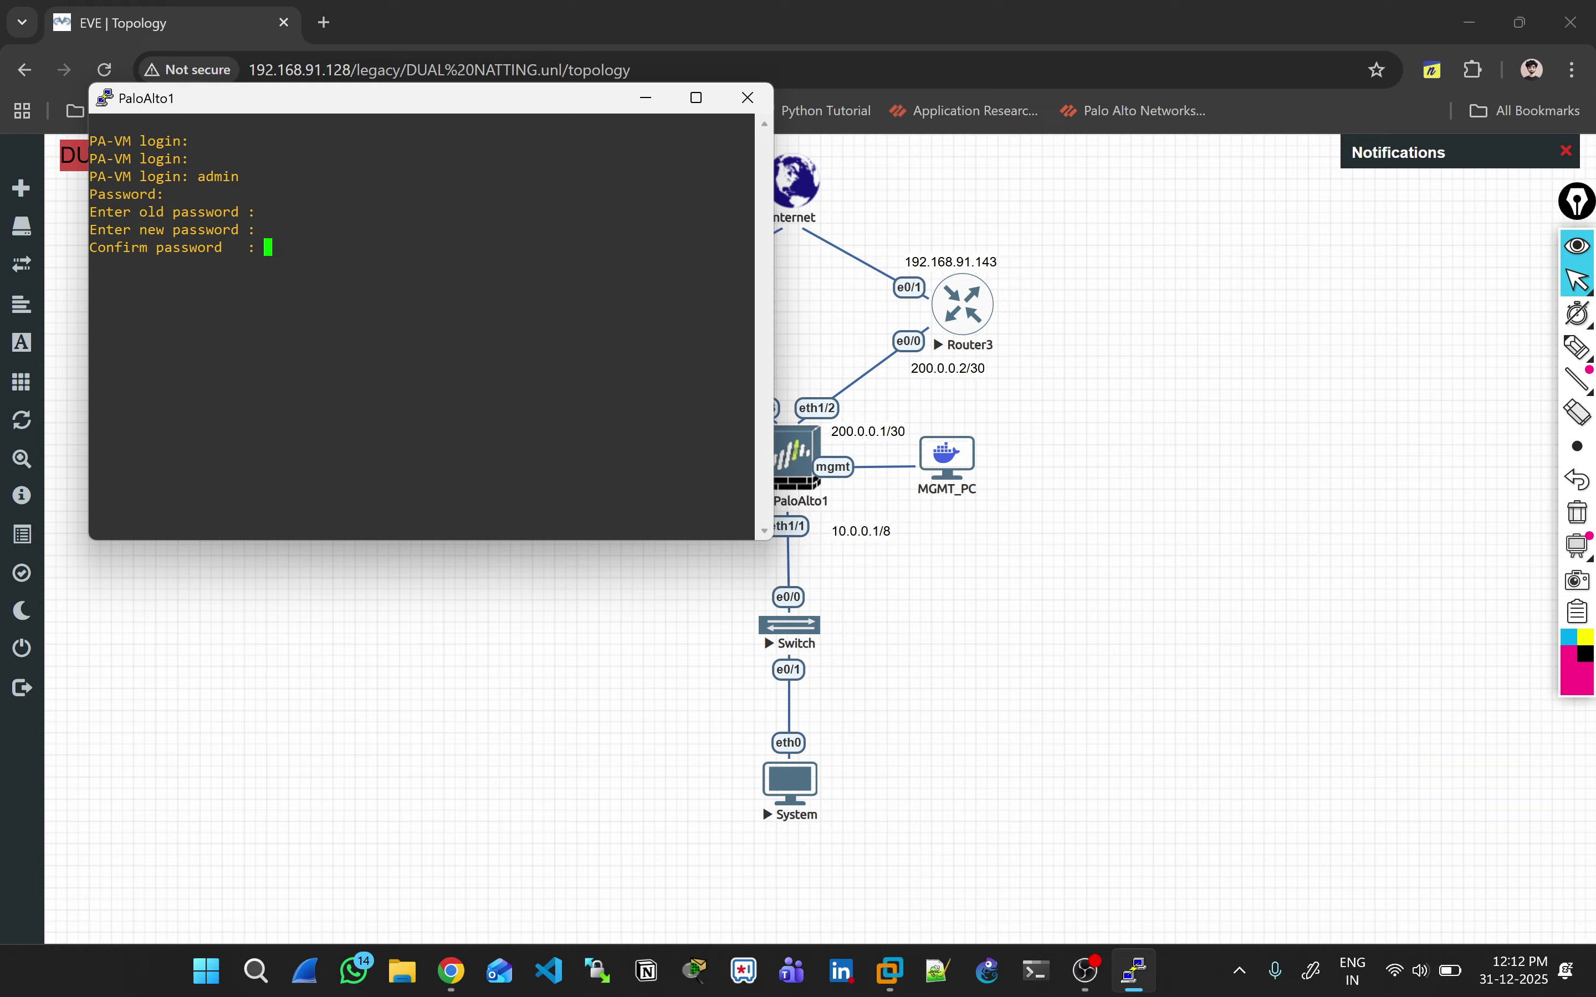
key("Return")
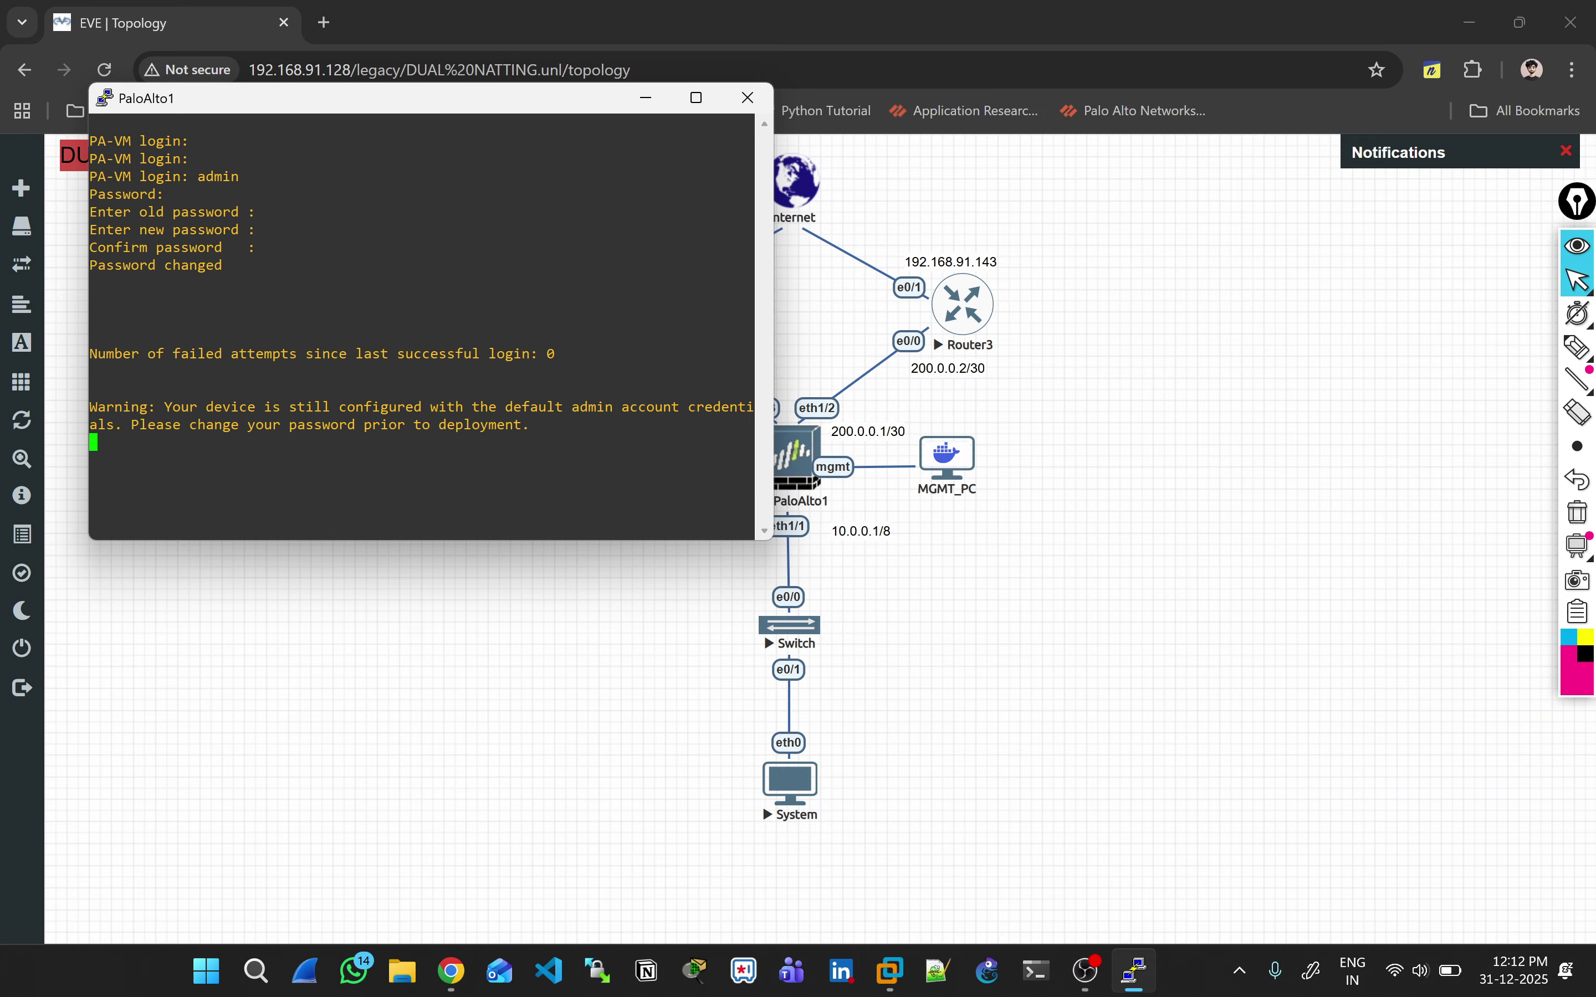
key("Return")
key("Return")
key("Return")
Step: Open management IP 192.168.91.129 from 'show interface management' in a new browser tab
type("show interface management")
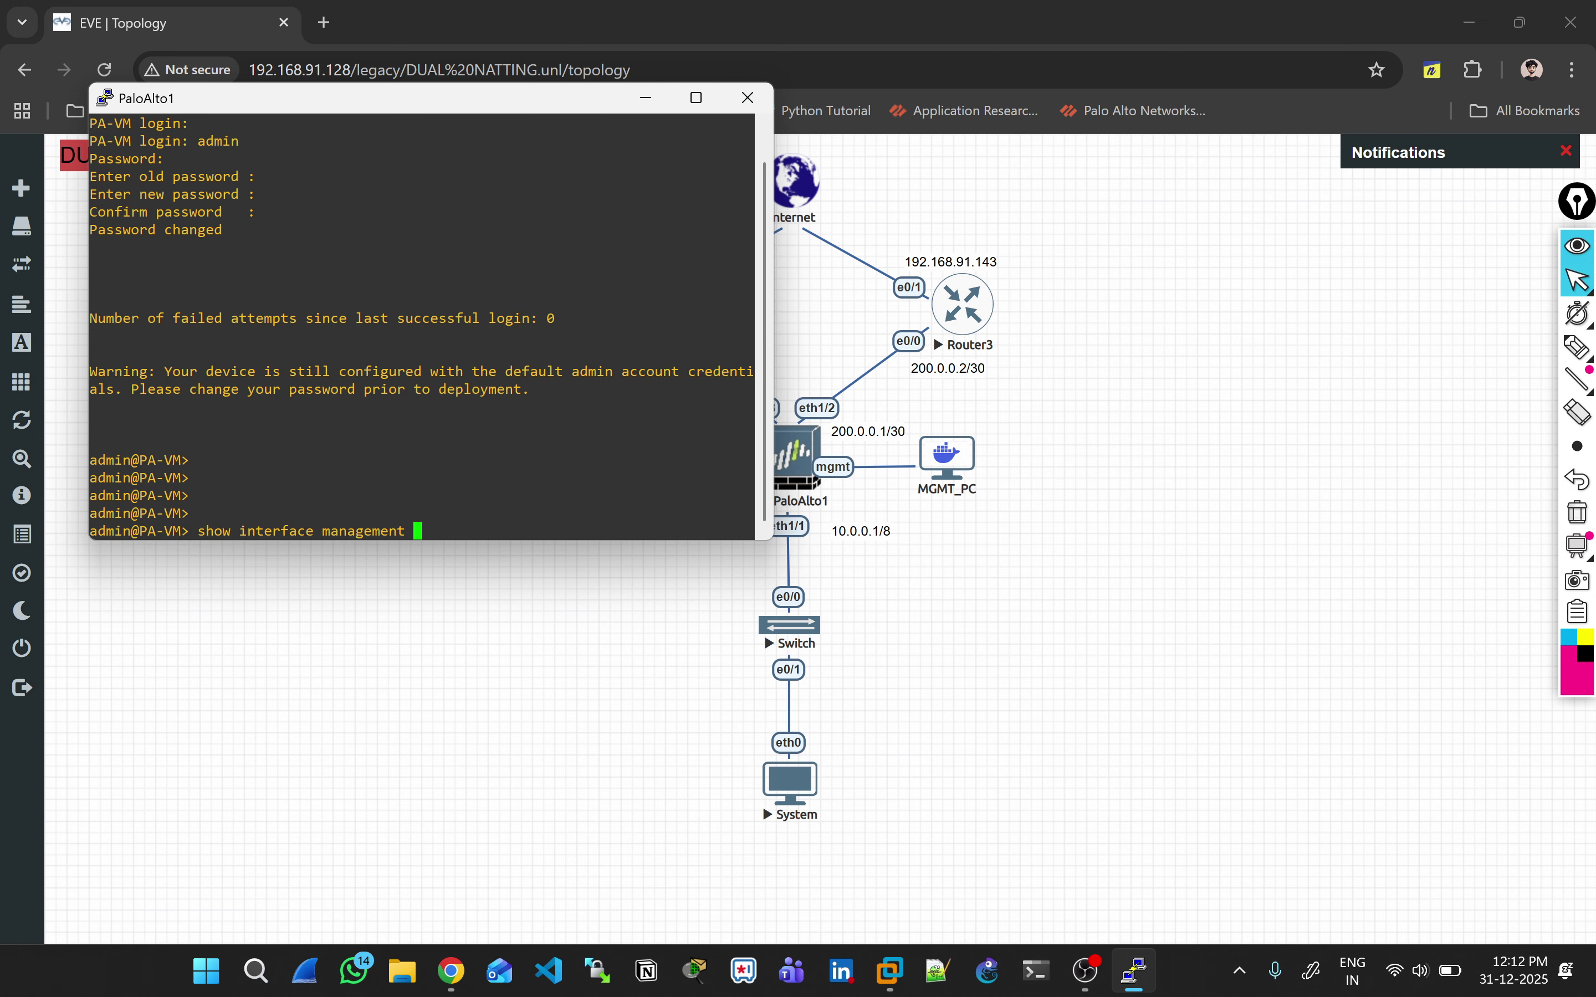
key("Return")
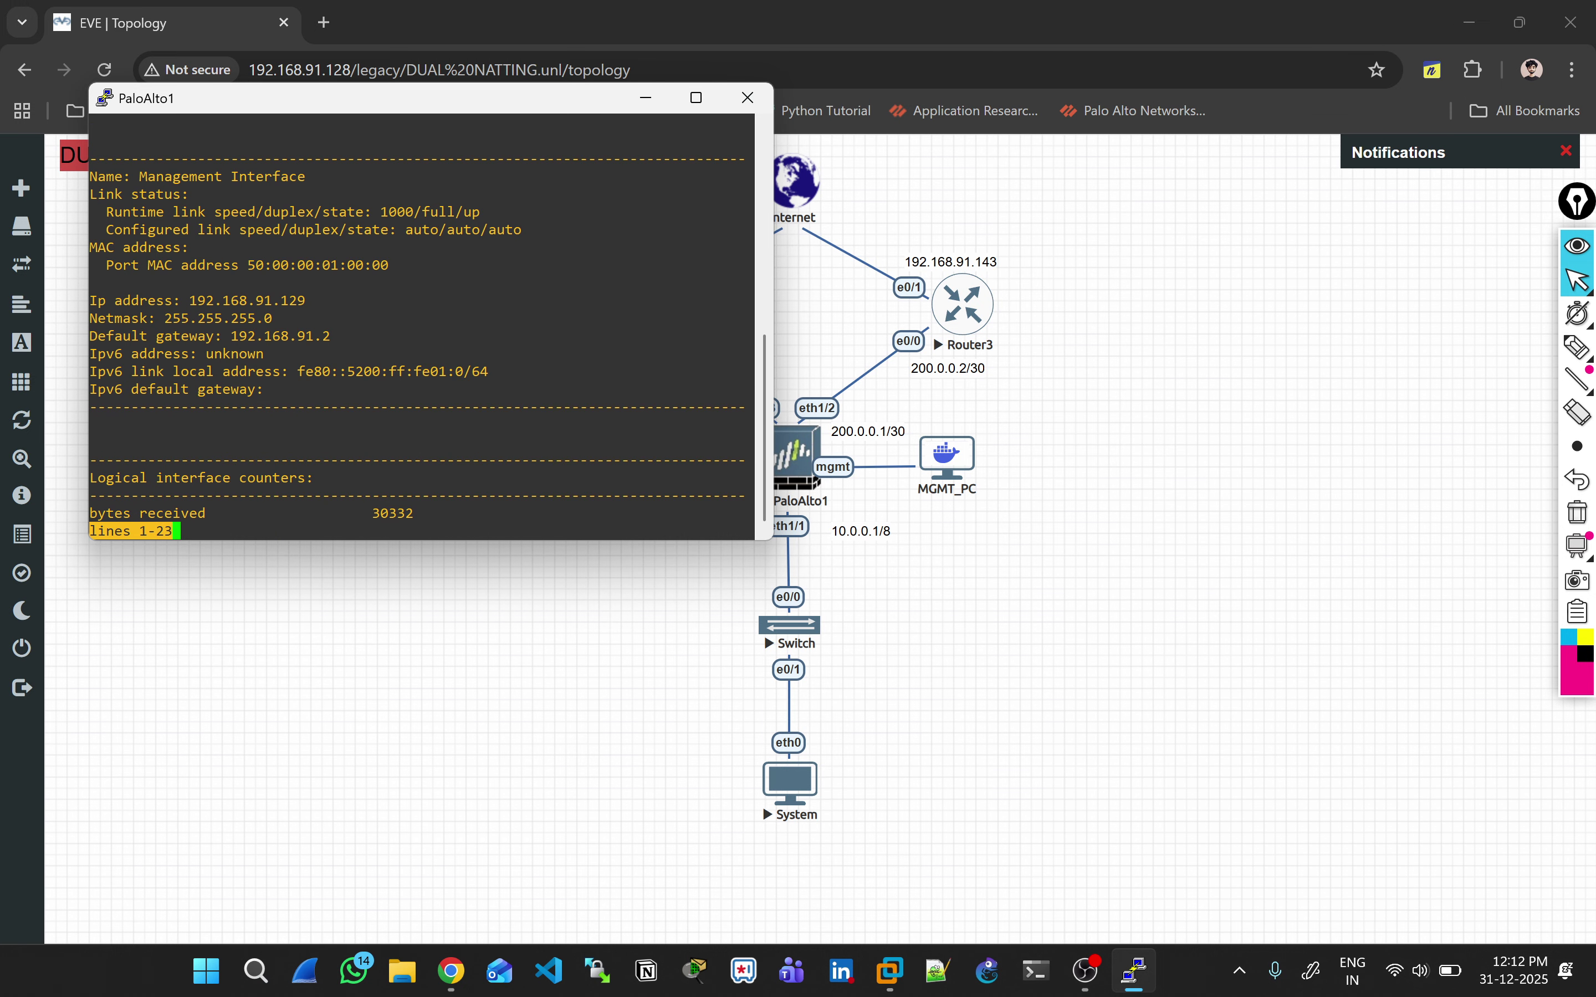
double_click(247, 301)
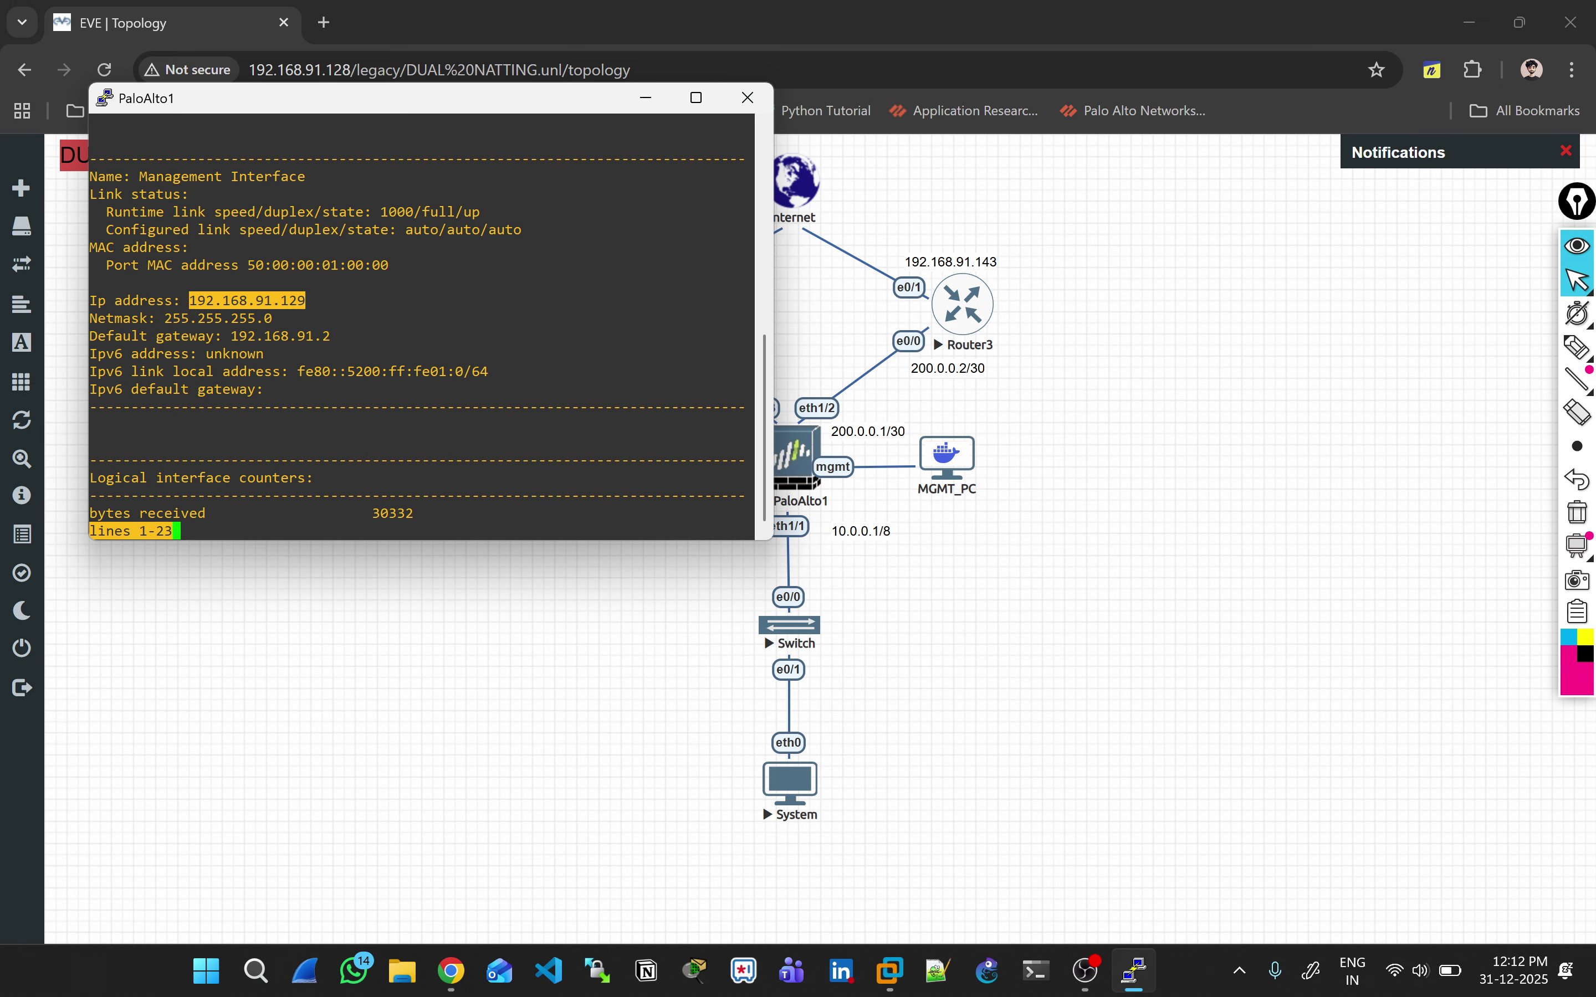
key("alt+Tab")
key("ctrl+t")
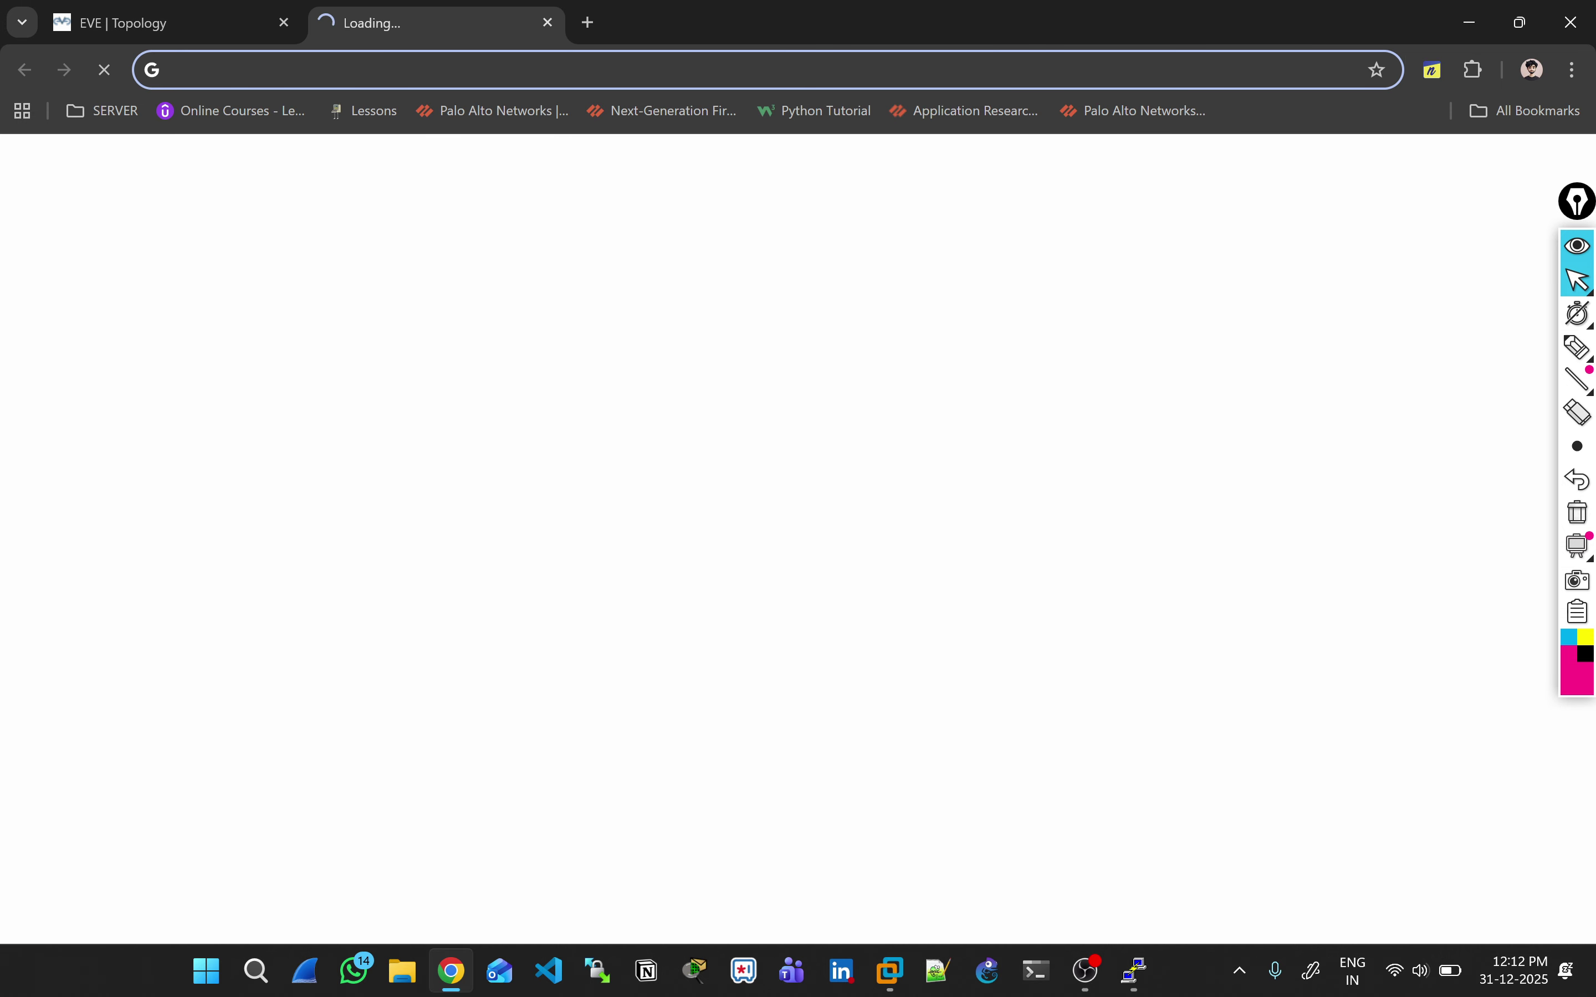
type("192.168.91.129")
key("Return")
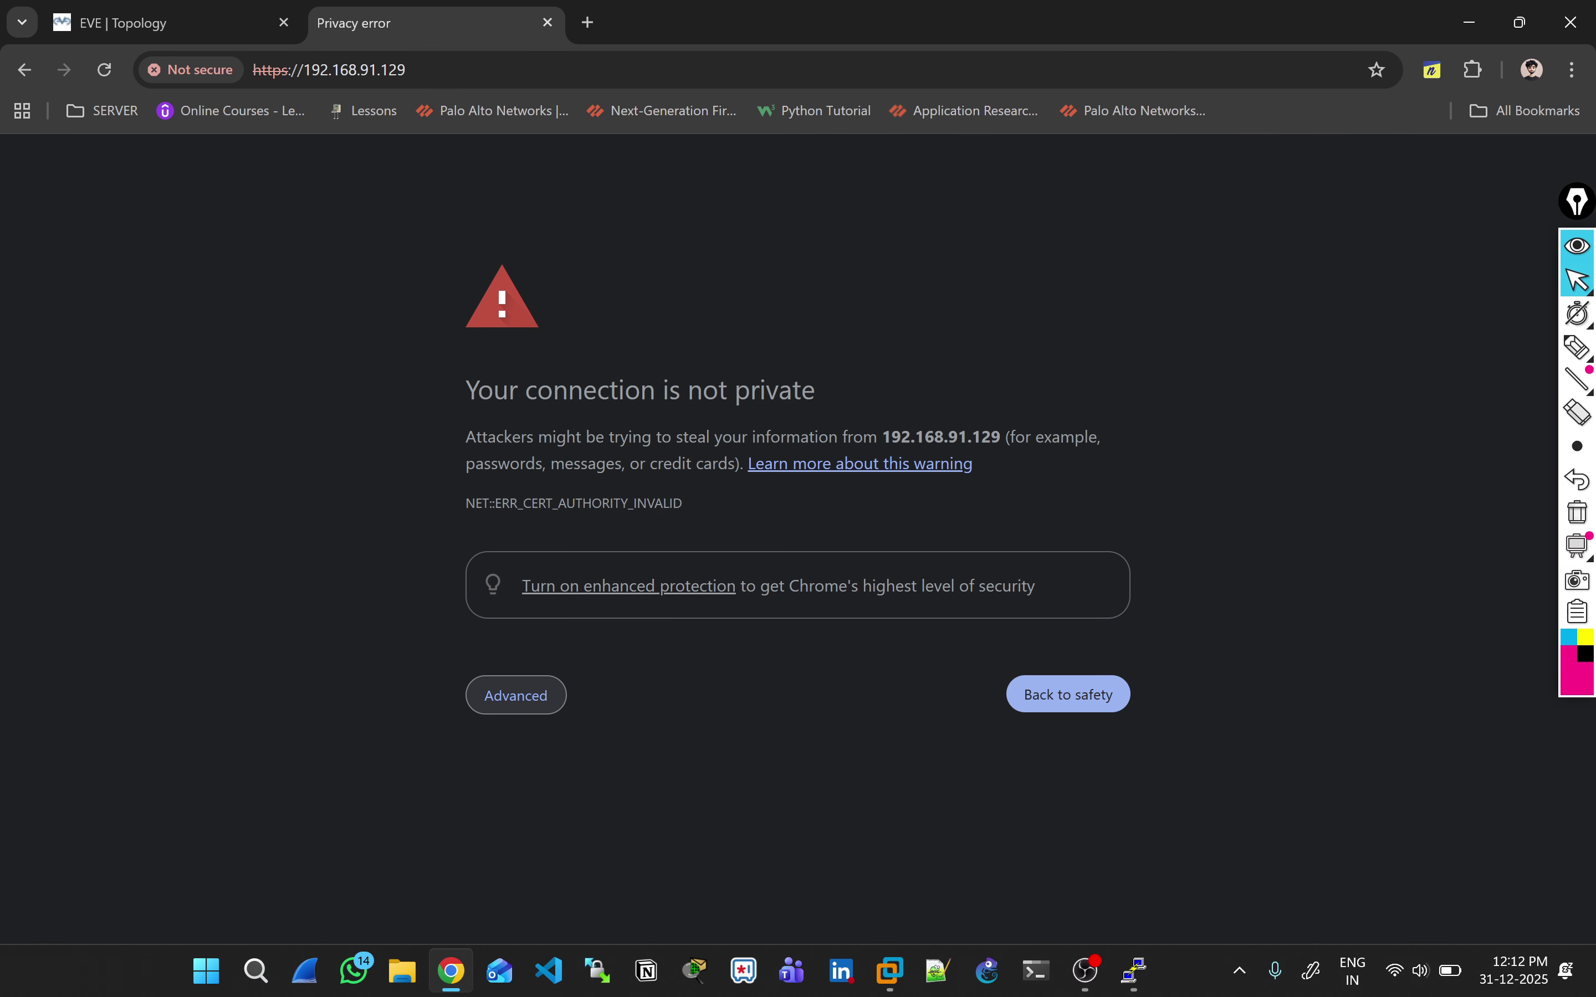
left_click(516, 695)
Step: Accept the certificate warning, pop the PA-VM page into its own maximized window, and log in with the administrator credentials
left_click(578, 866)
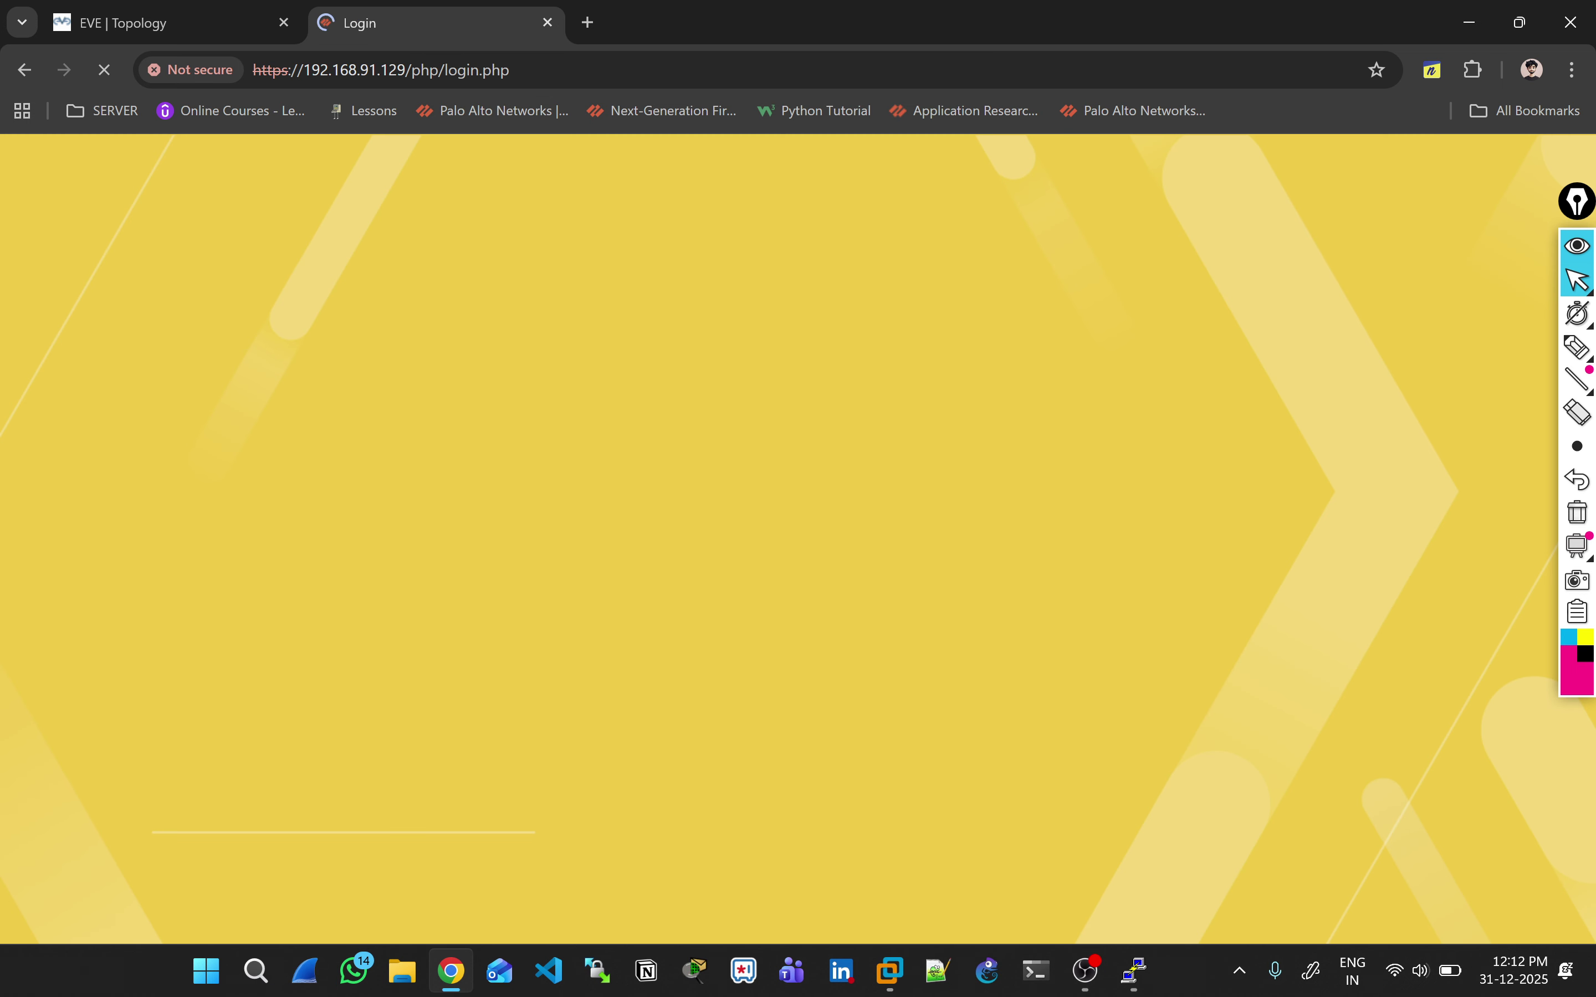
left_click_drag(449, 24, 403, 185)
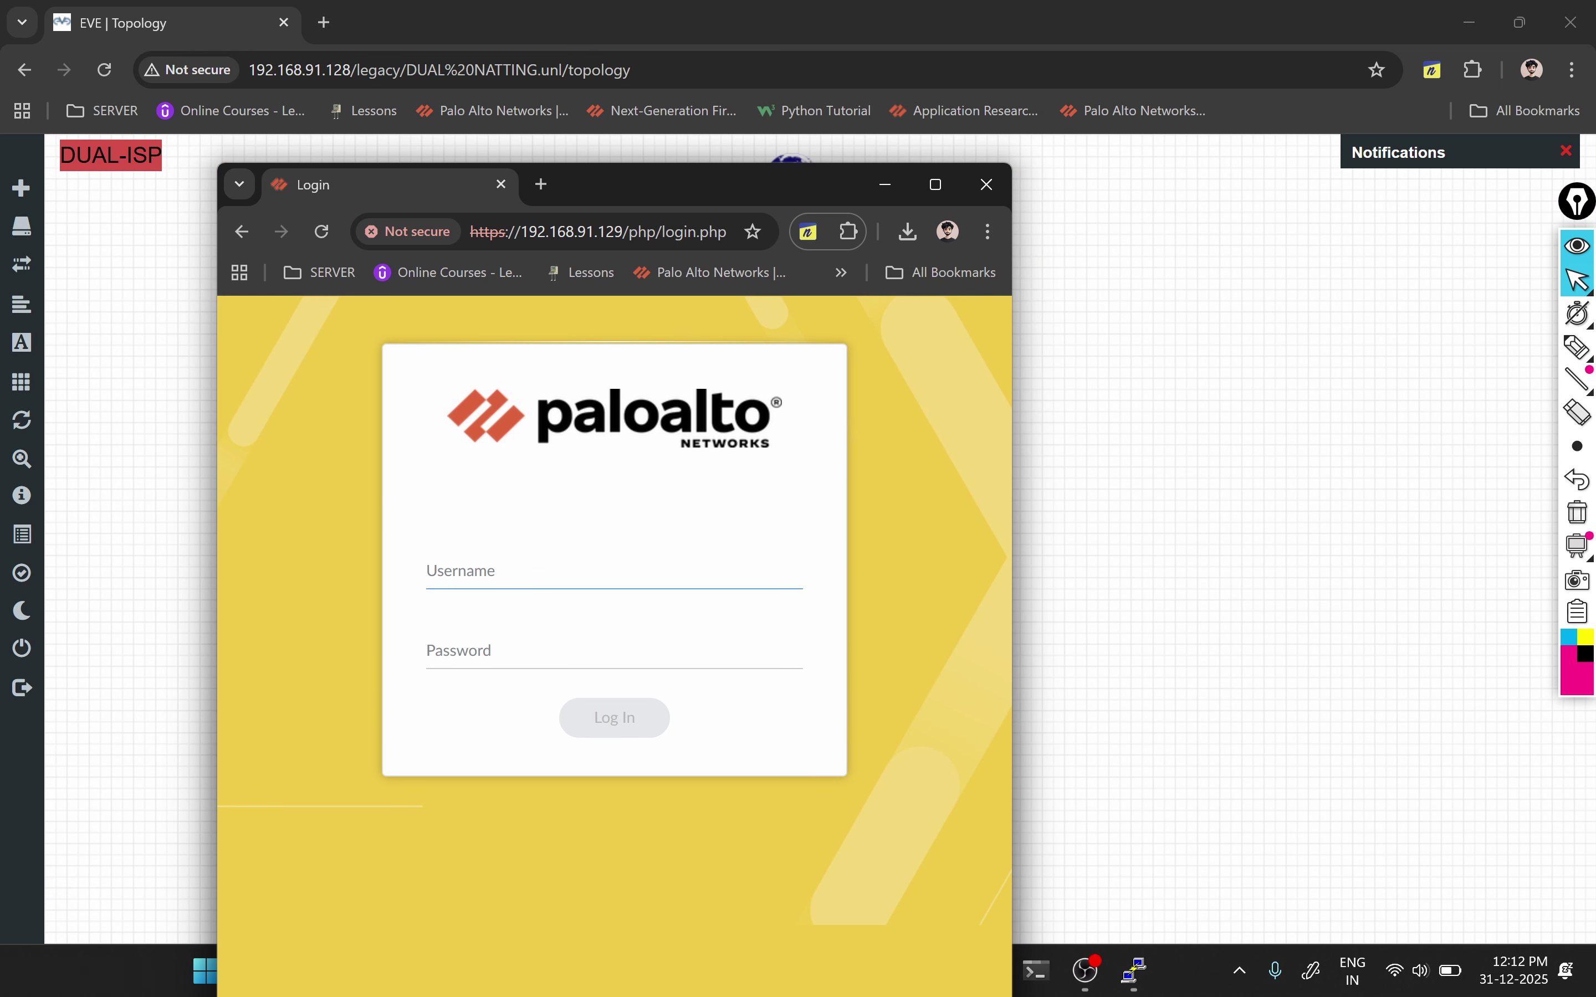
key("super+Left")
key("super+Up")
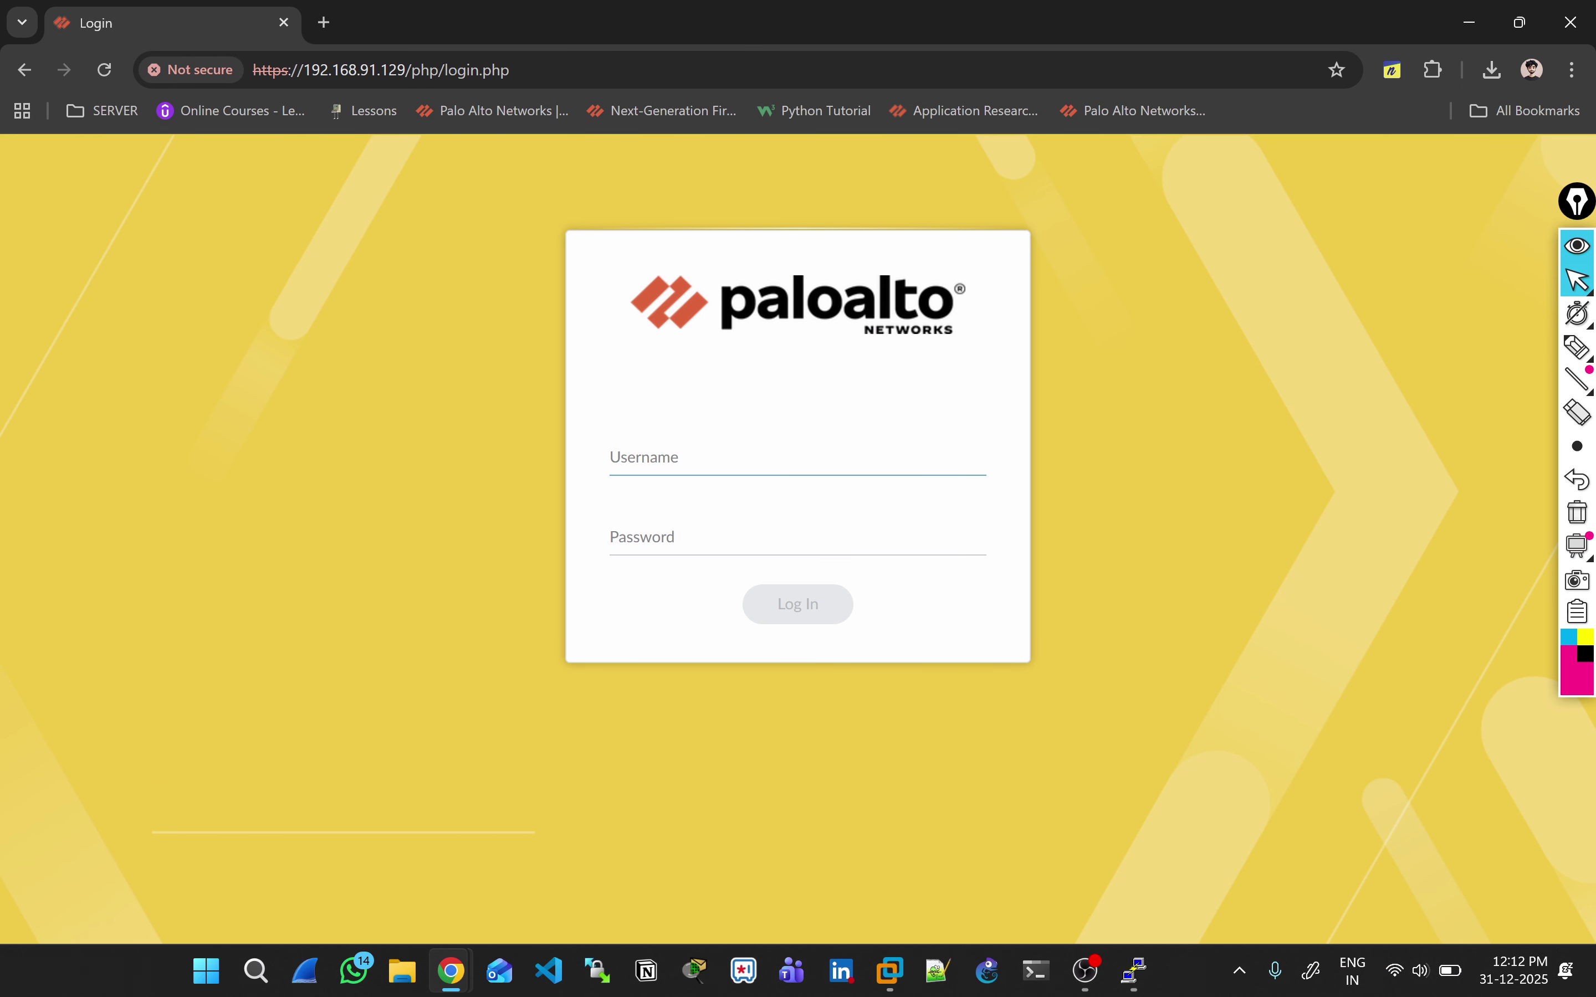
type("admin")
key("Tab")
type("admin@1234")
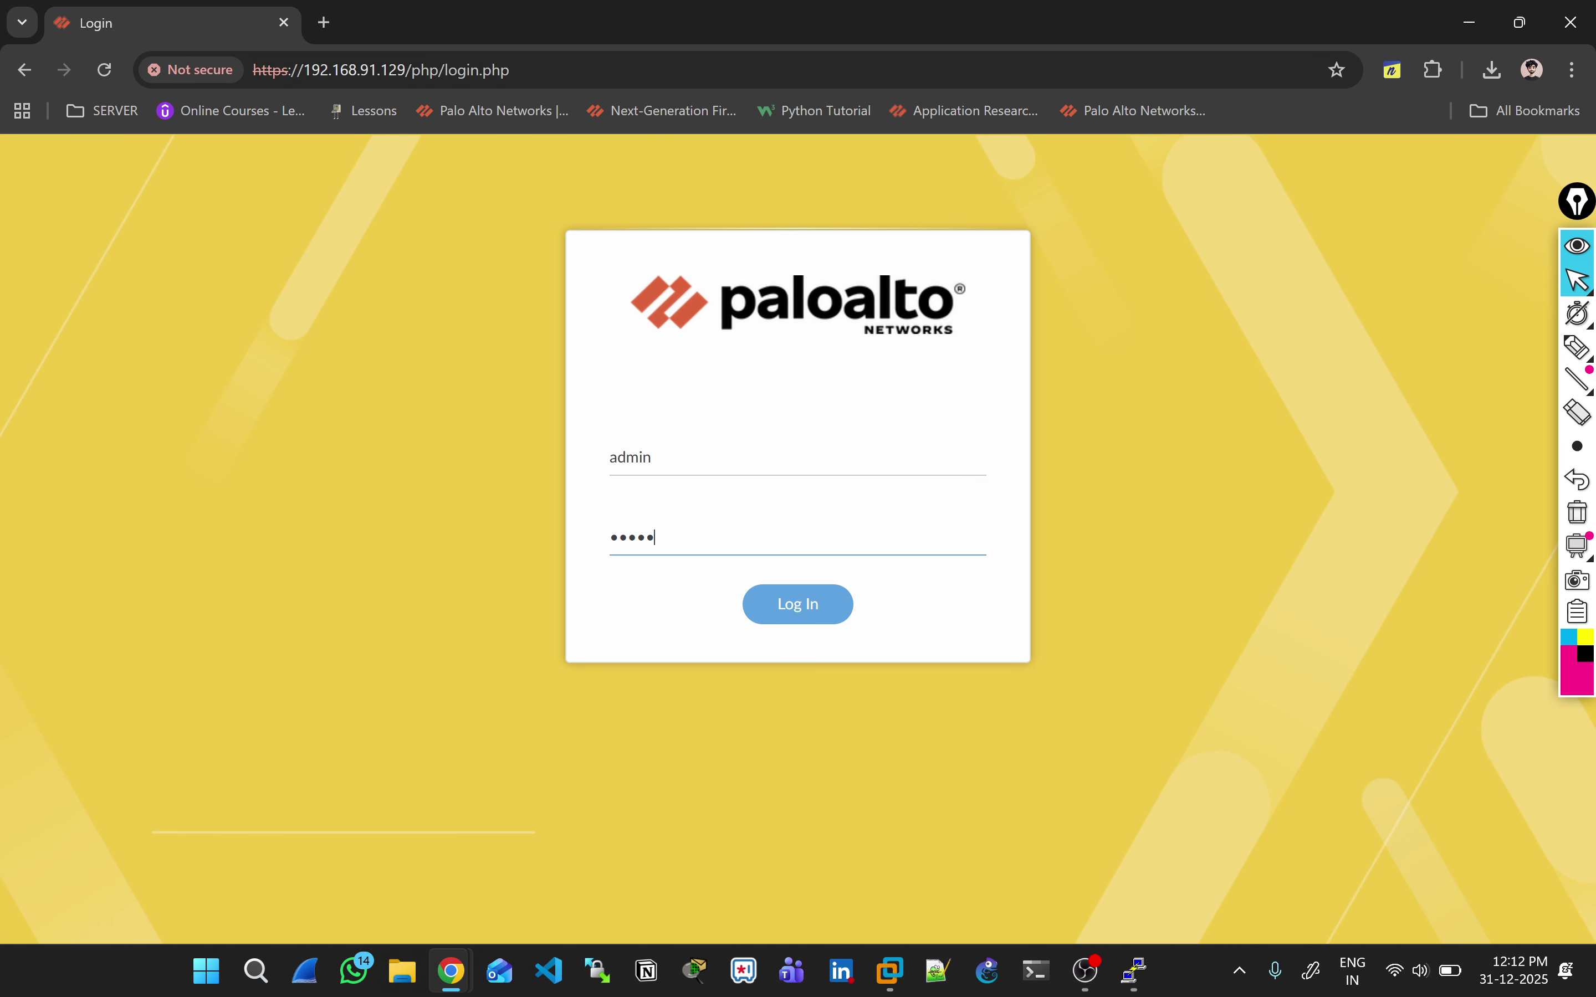
key("Return")
Step: Dismiss the Welcome and Telemetry Data Collection pop-ups and go to Network > Interfaces
right_click(531, 559)
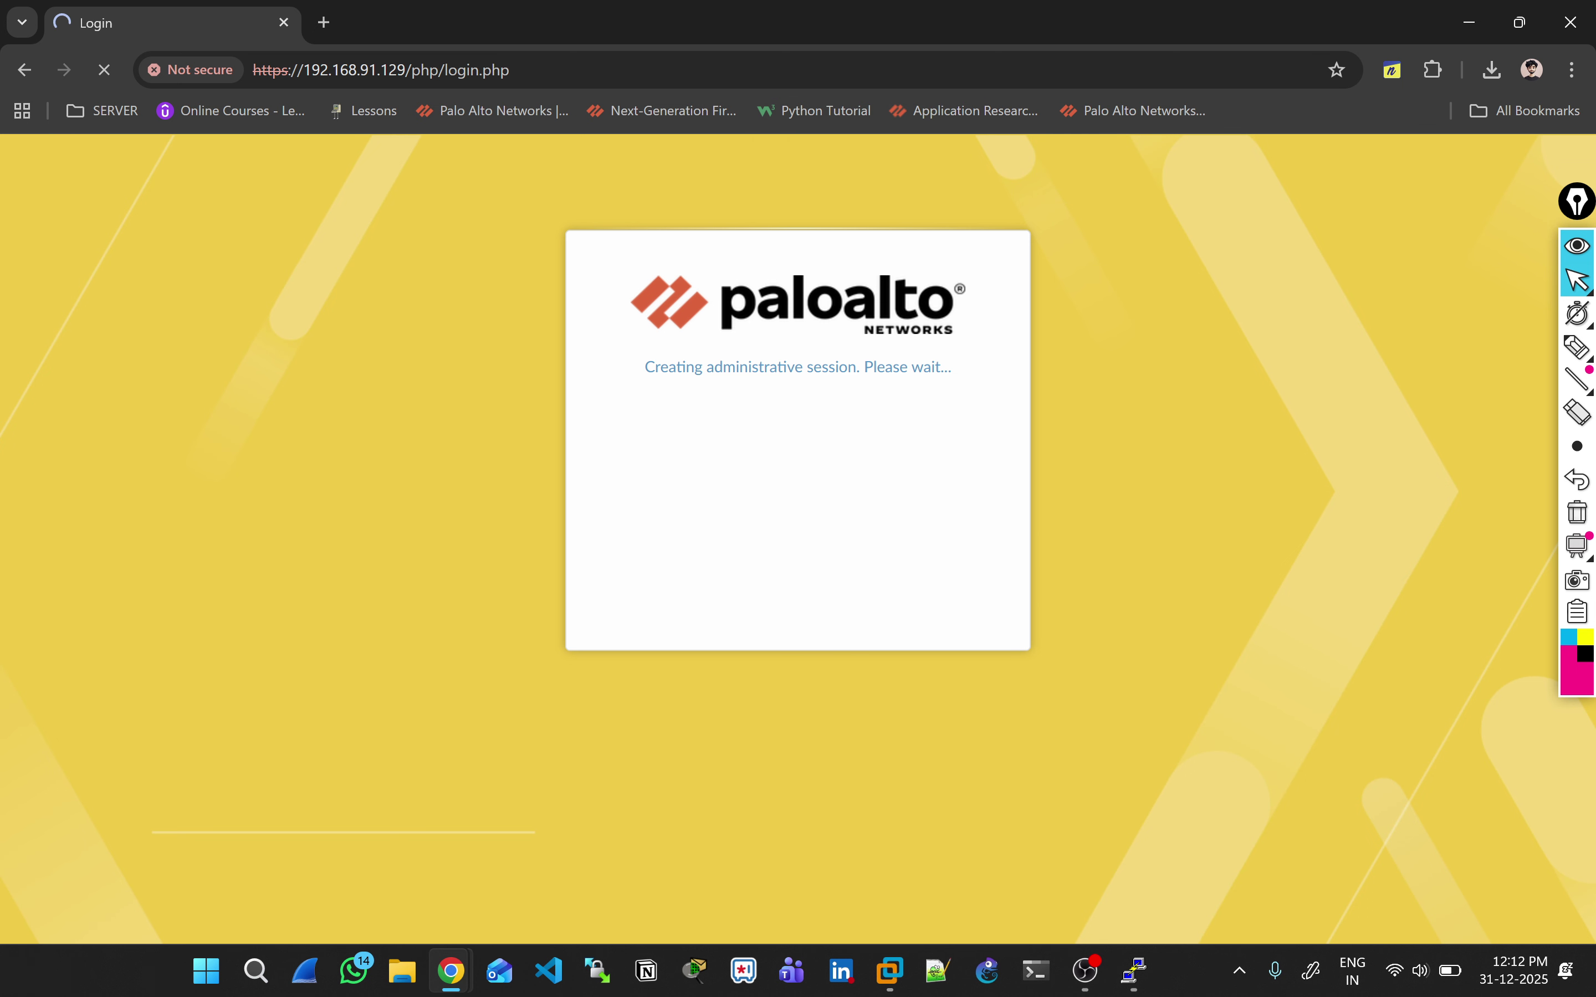
key("alt+Tab")
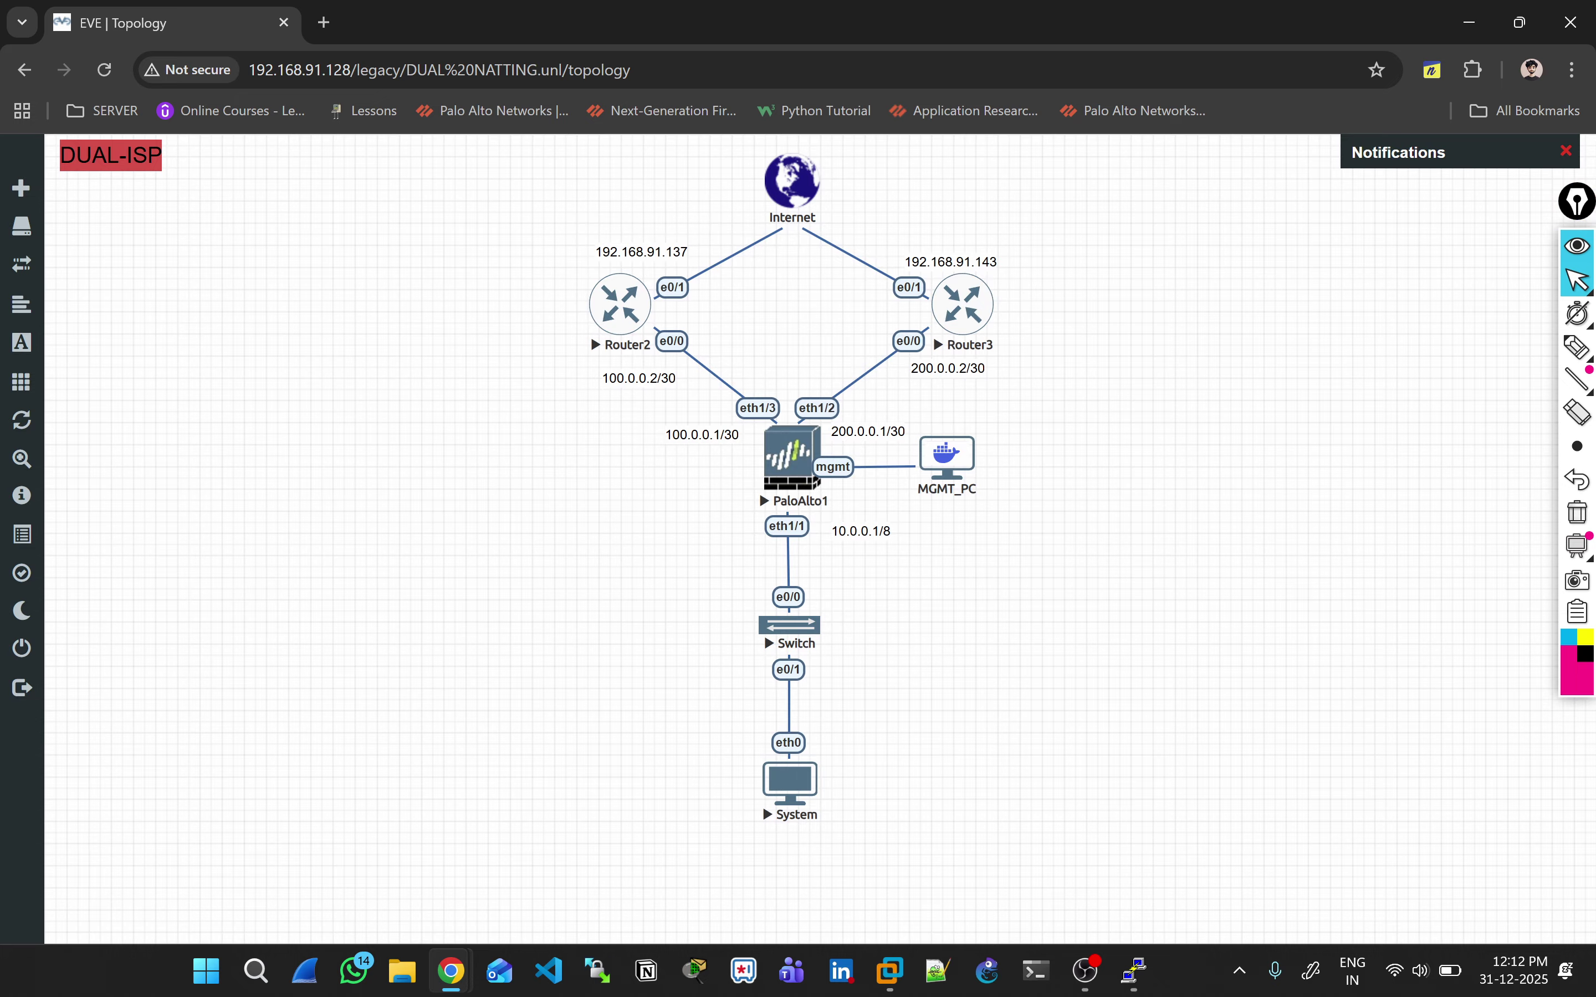
key("alt+Tab")
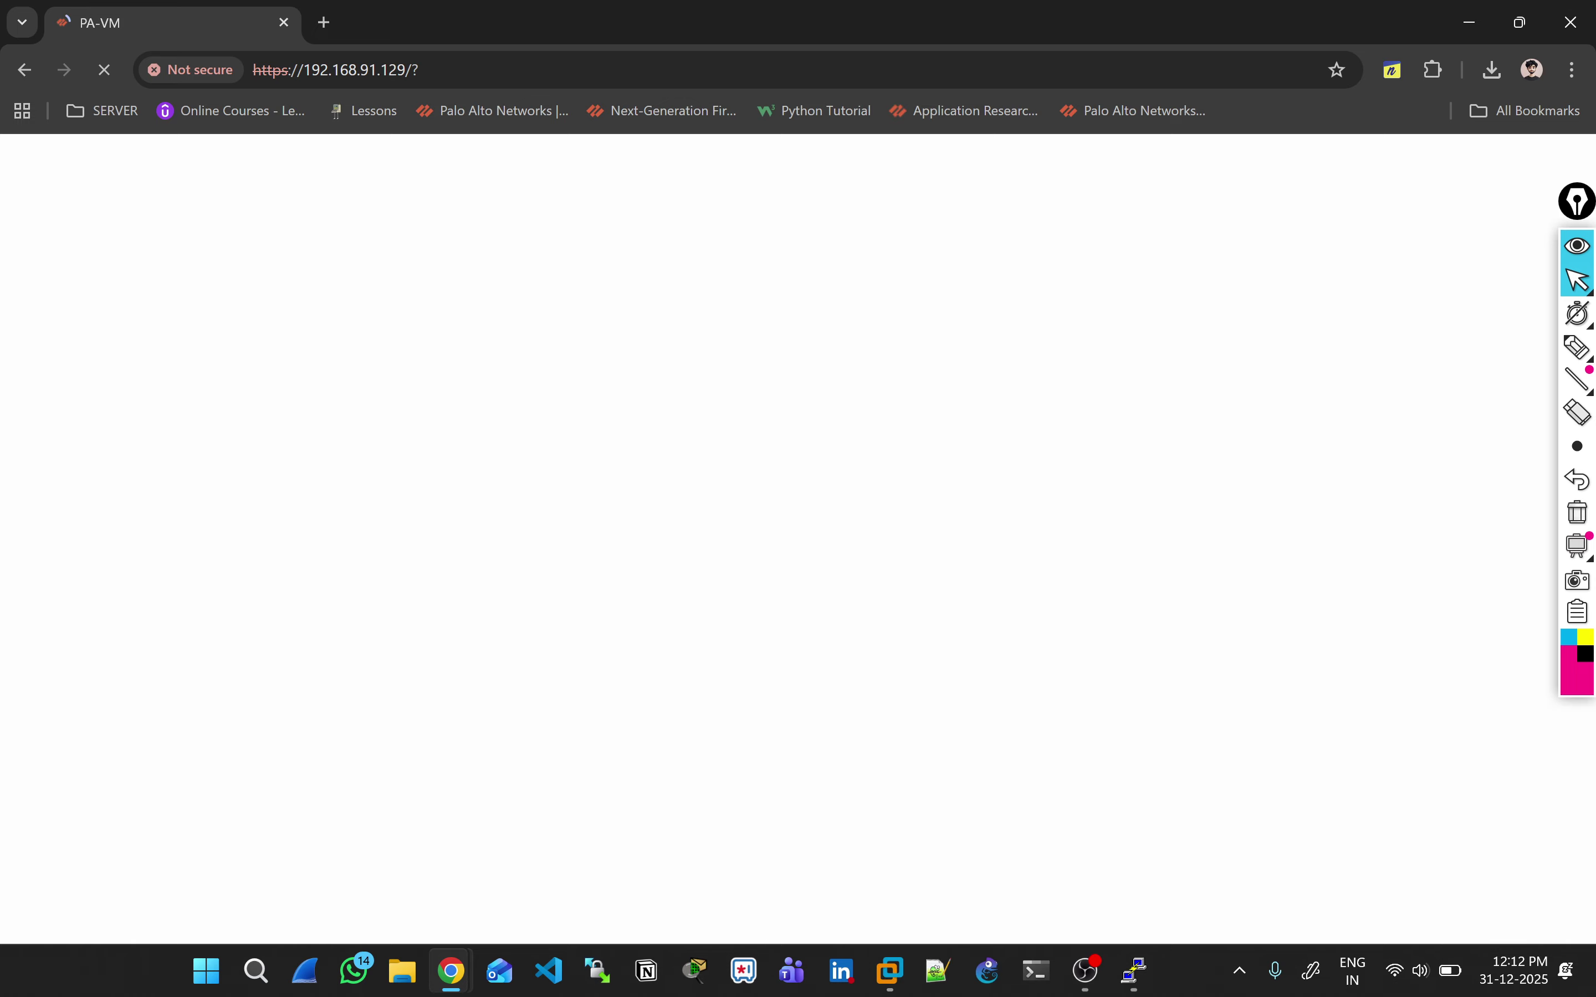
key("alt+Tab")
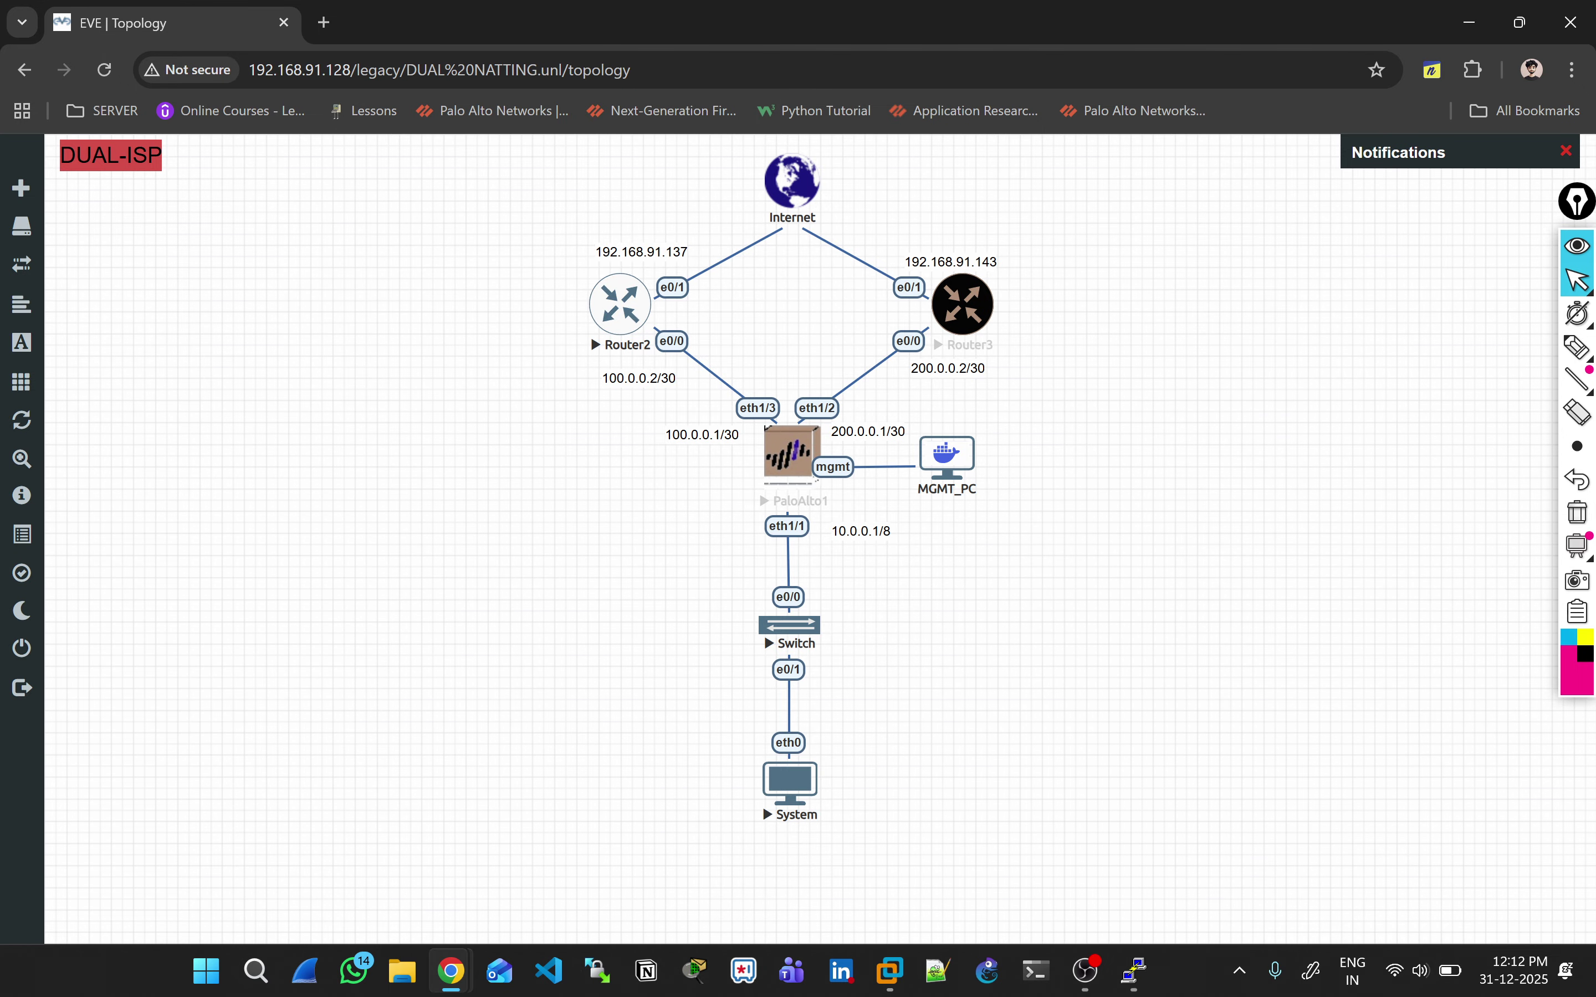
key("alt+Tab")
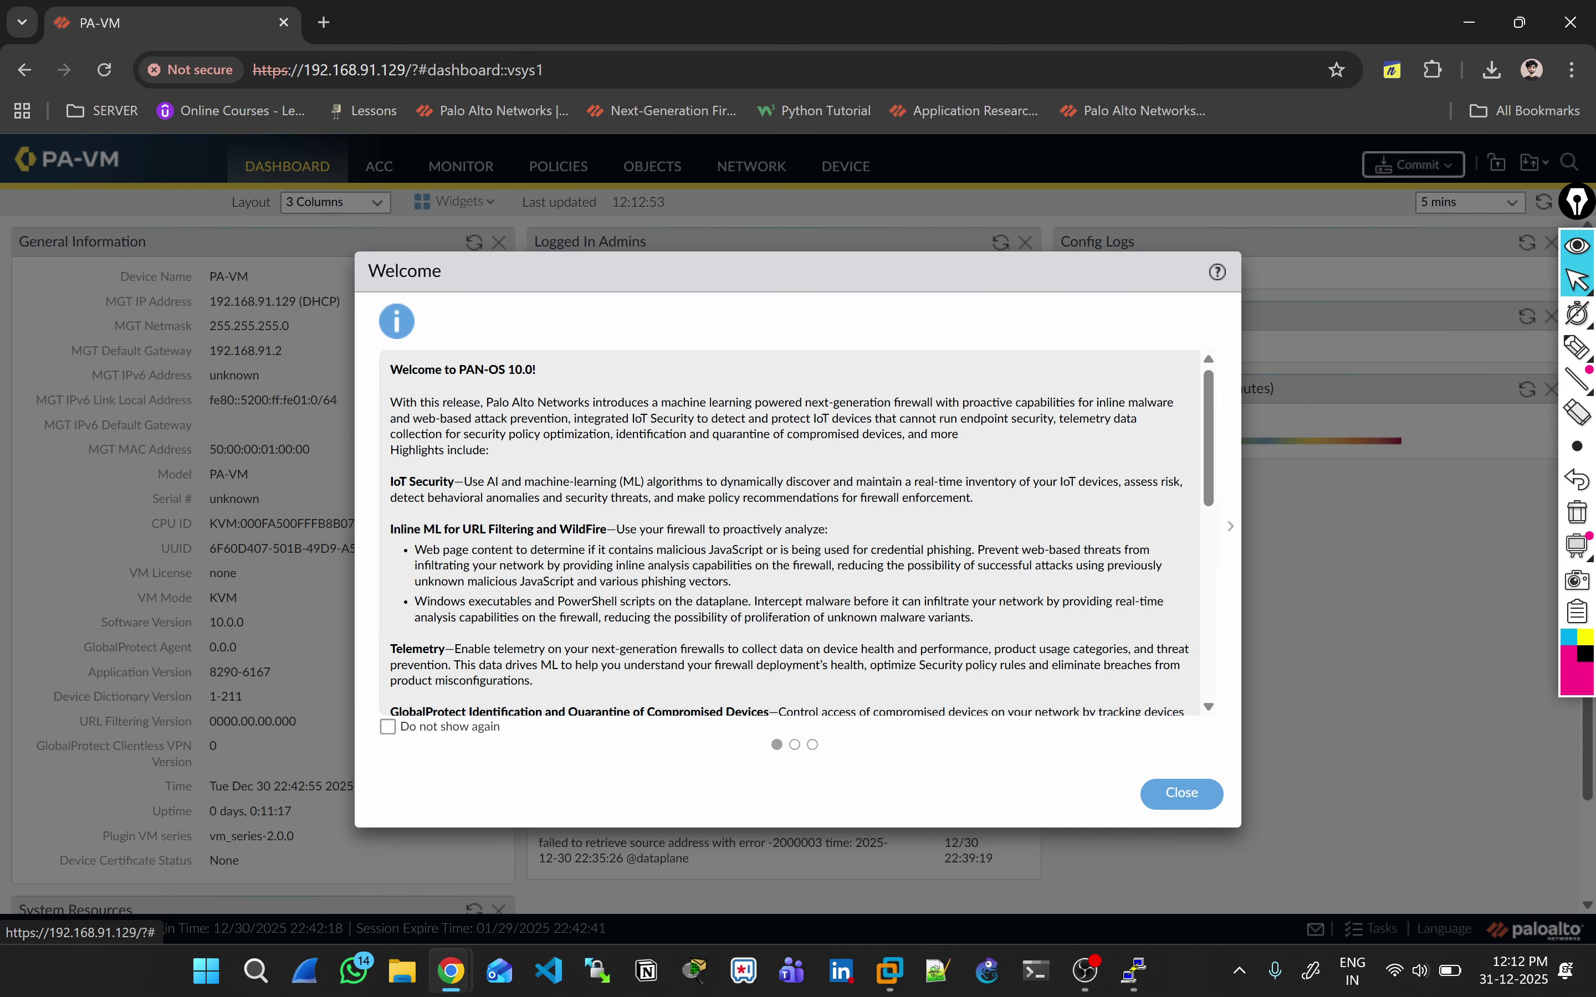
key("Escape")
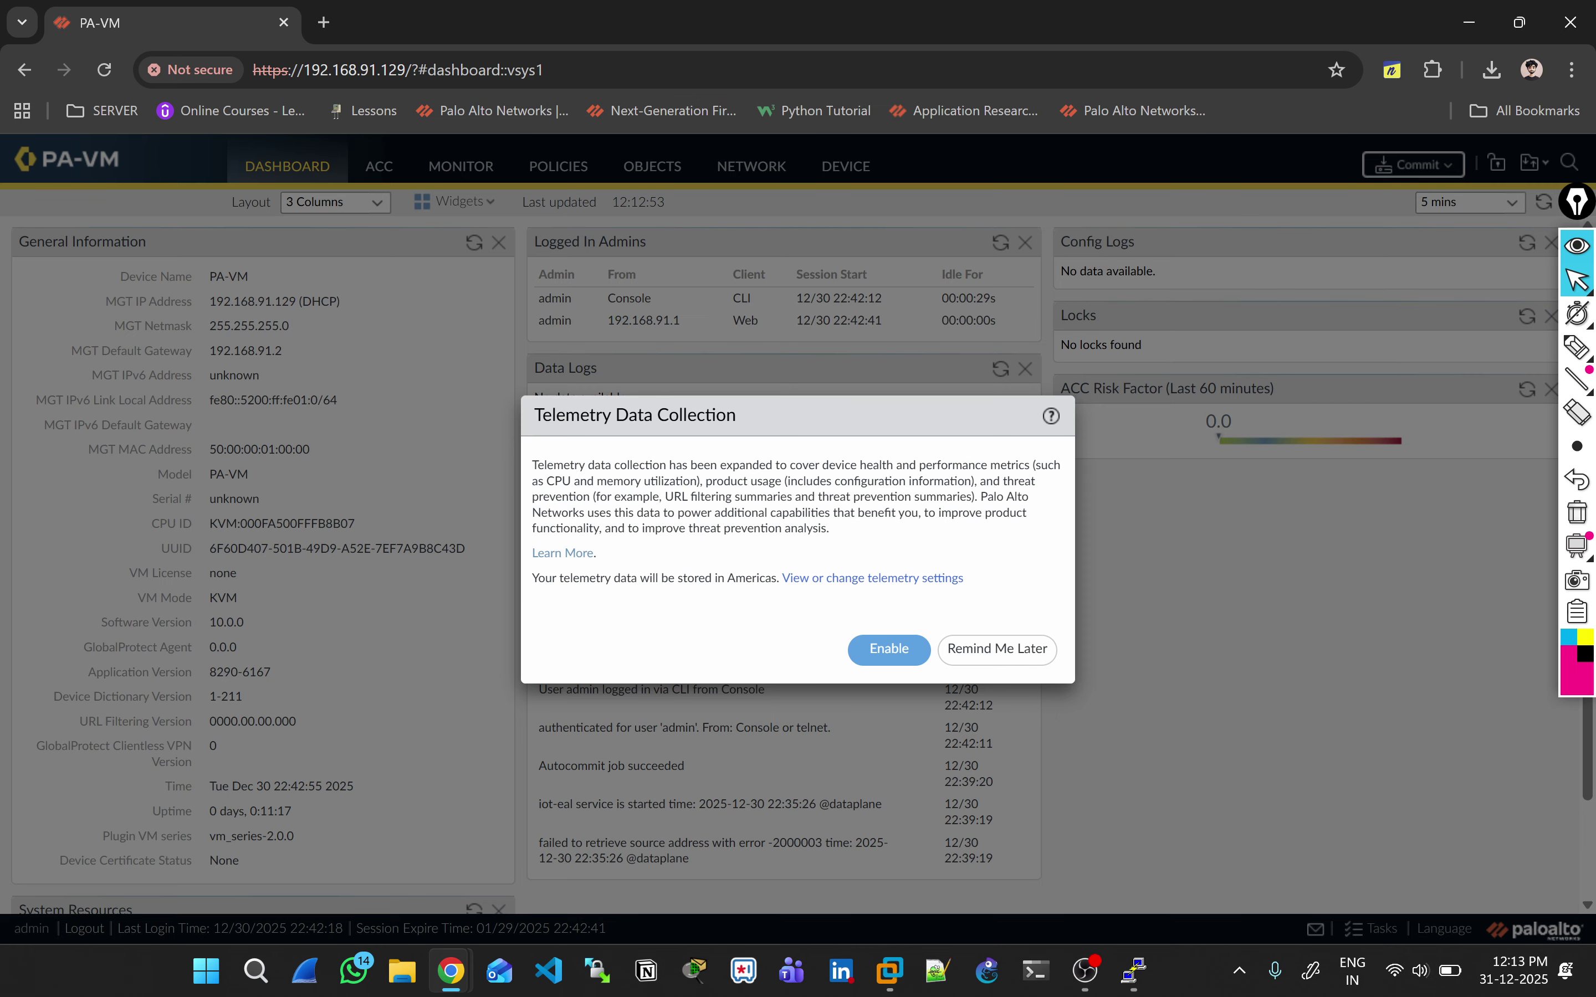
key("Escape")
left_click(751, 165)
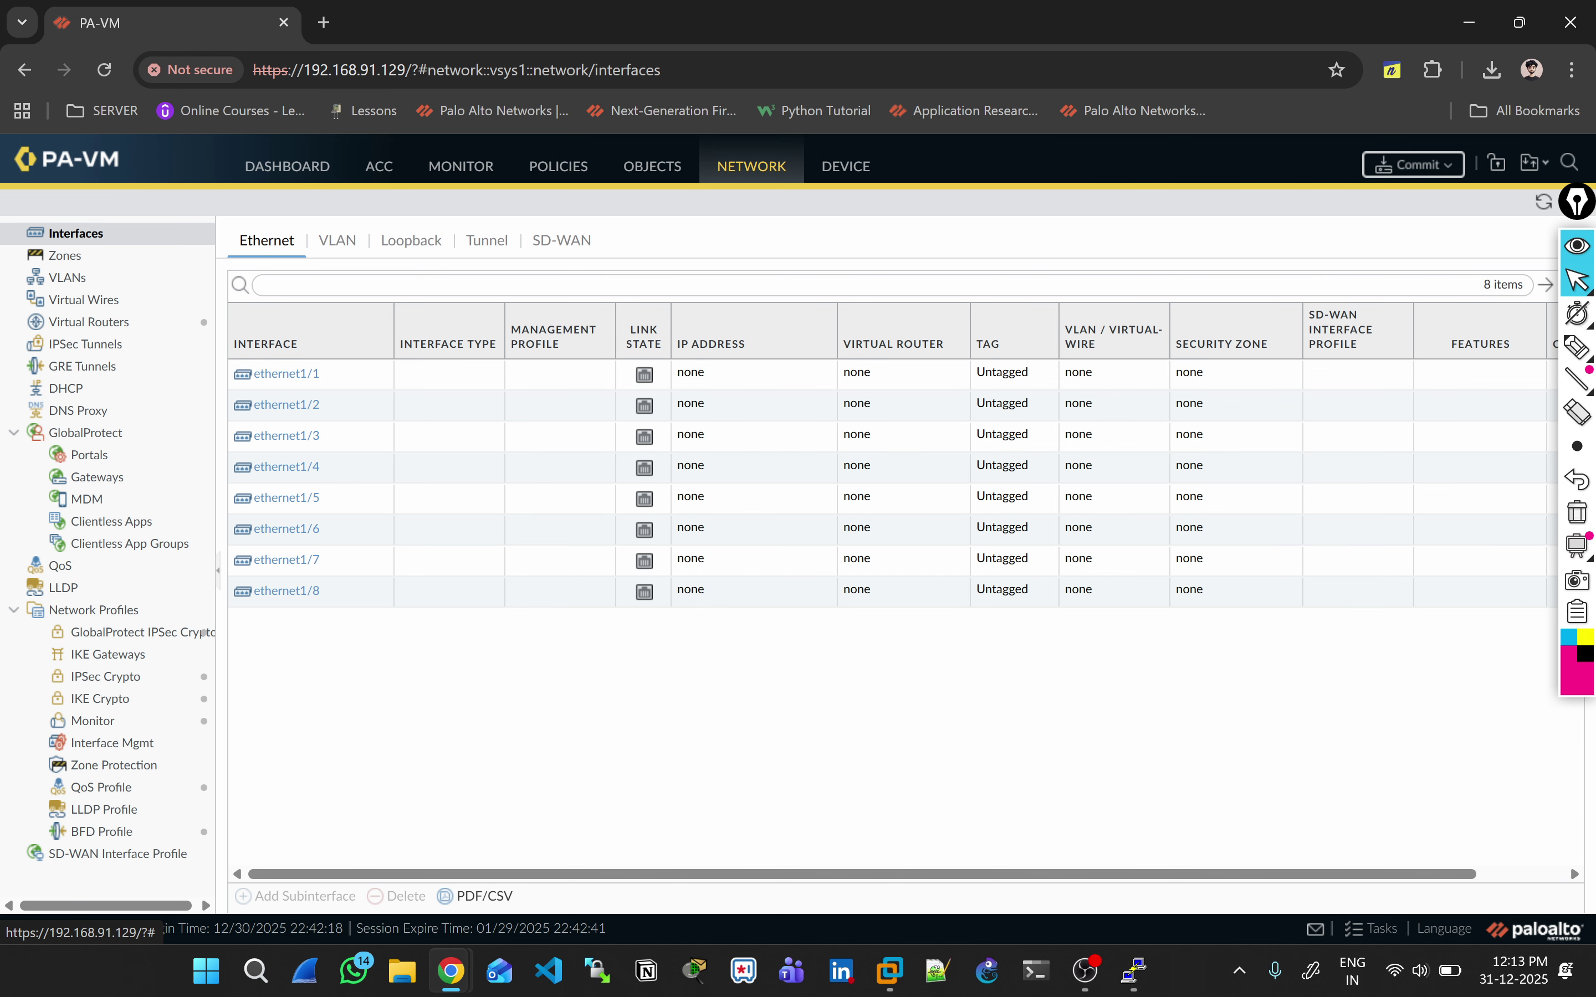
Step: Check the port mapping on the EVE topology, then open ethernet1/1's configuration
key("alt+Tab")
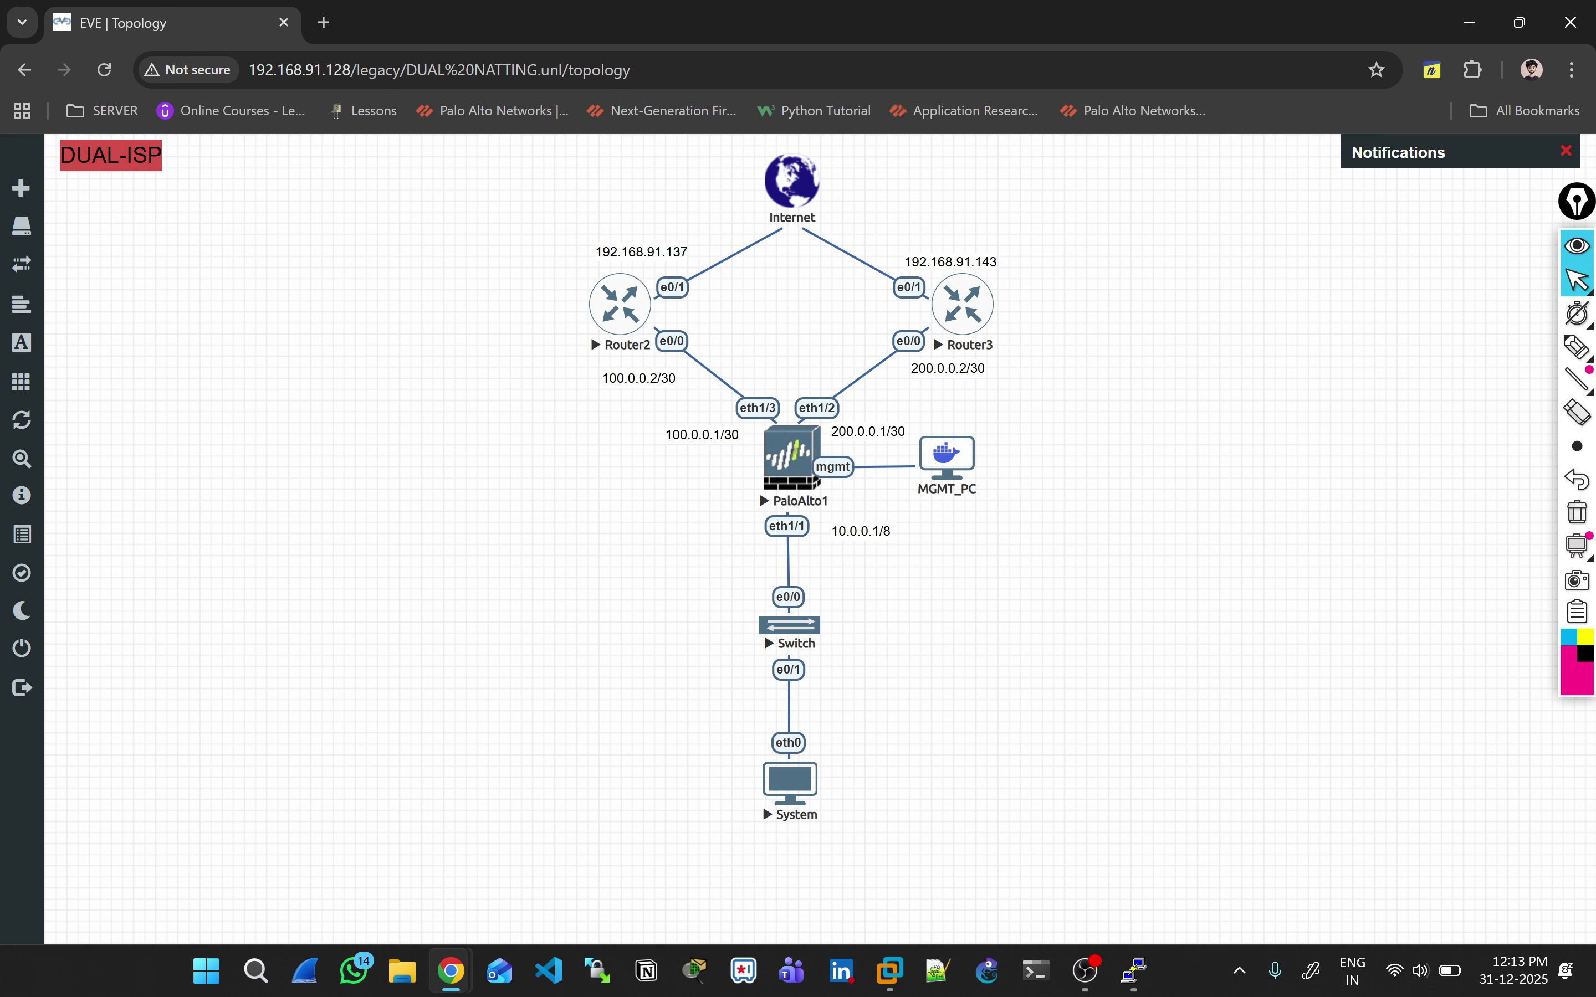
key("alt+Tab")
left_click(286, 373)
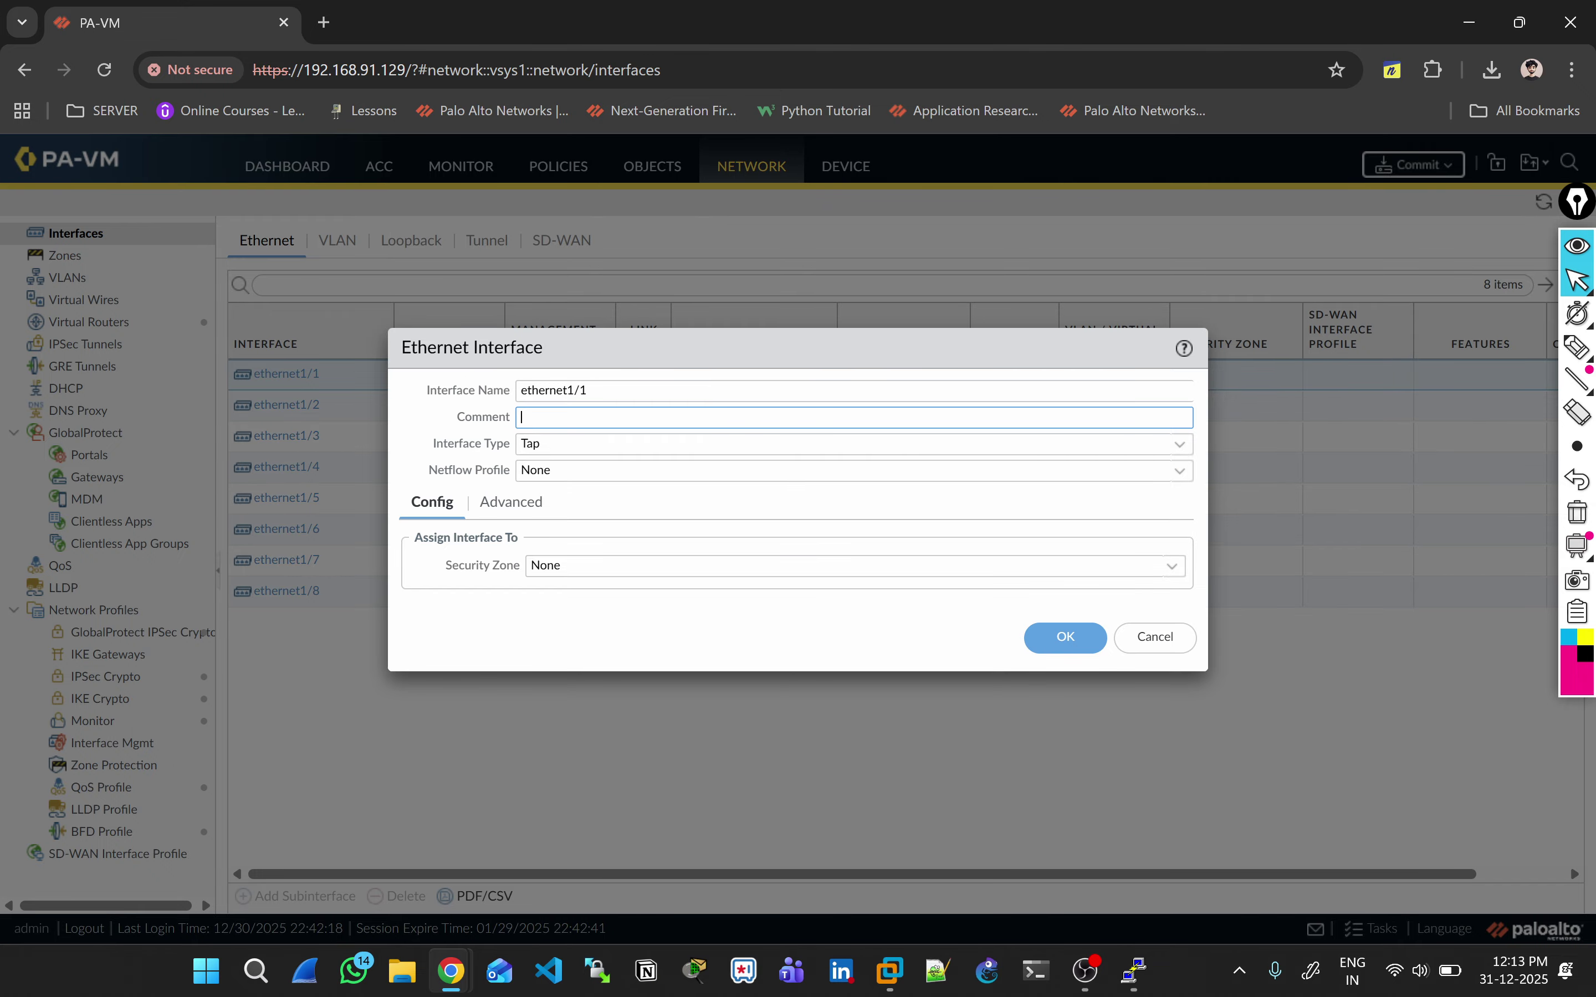
Step: Comment ethernet1/1 'Connected to LAN Segment', make it Layer3 on the default virtual router
type("Connected to LAN Segment")
key("Tab")
key("Down")
key("Down")
key("Down")
key("Down")
key("Down")
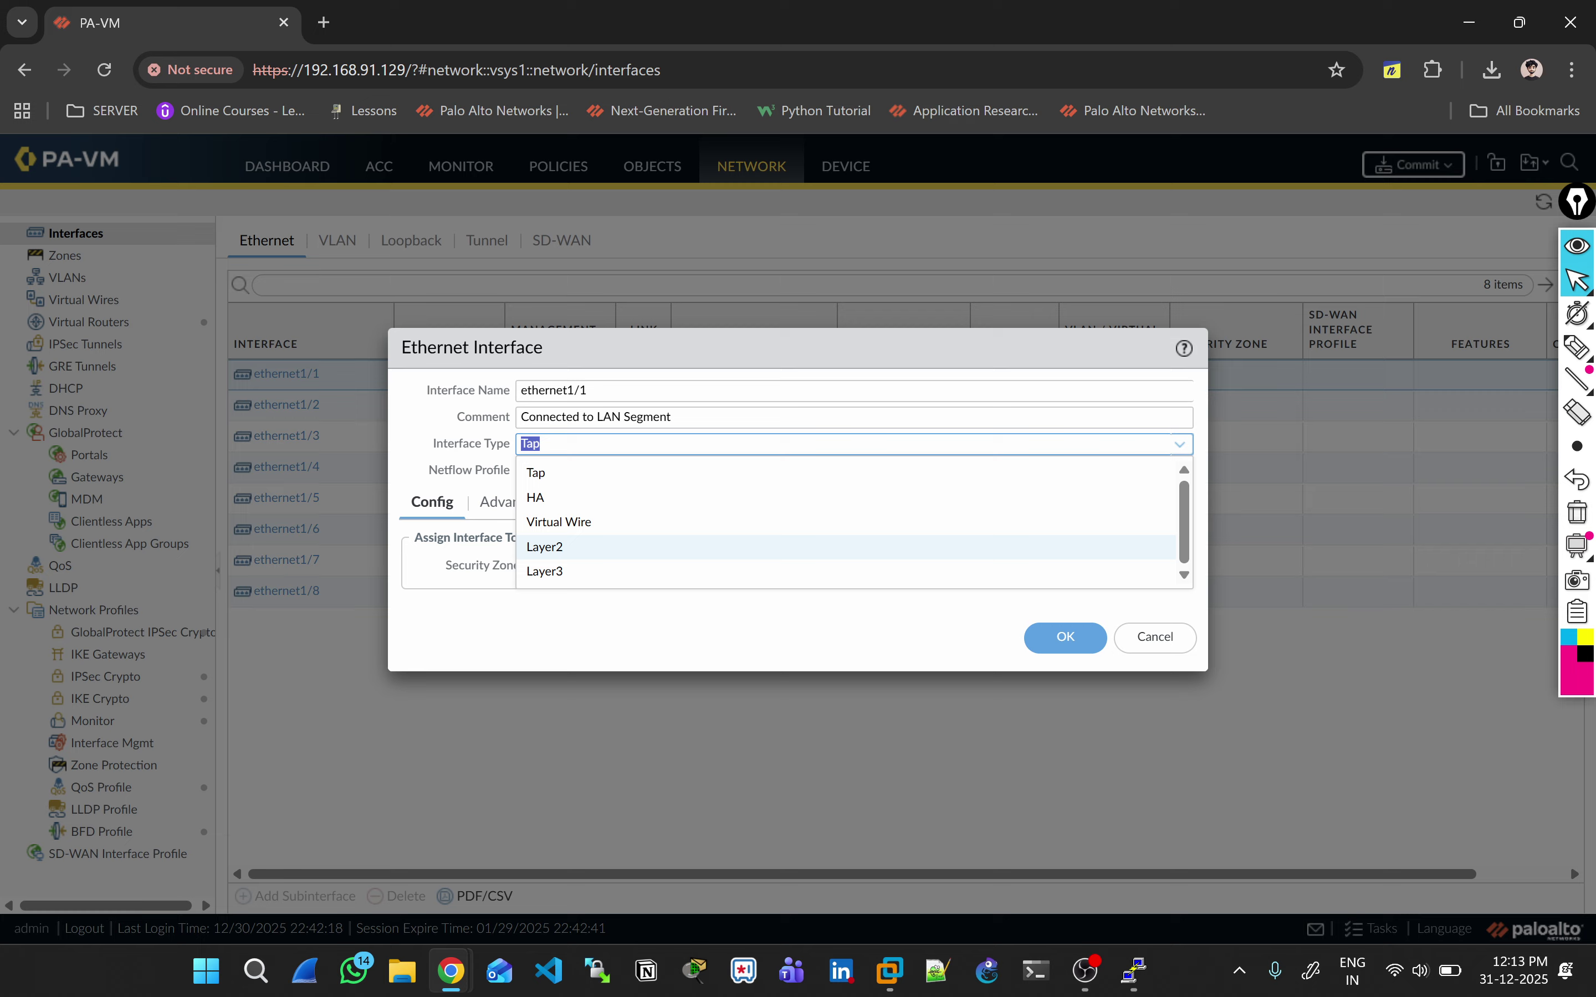
key("Return")
key("Tab")
key("Tab")
key("Tab")
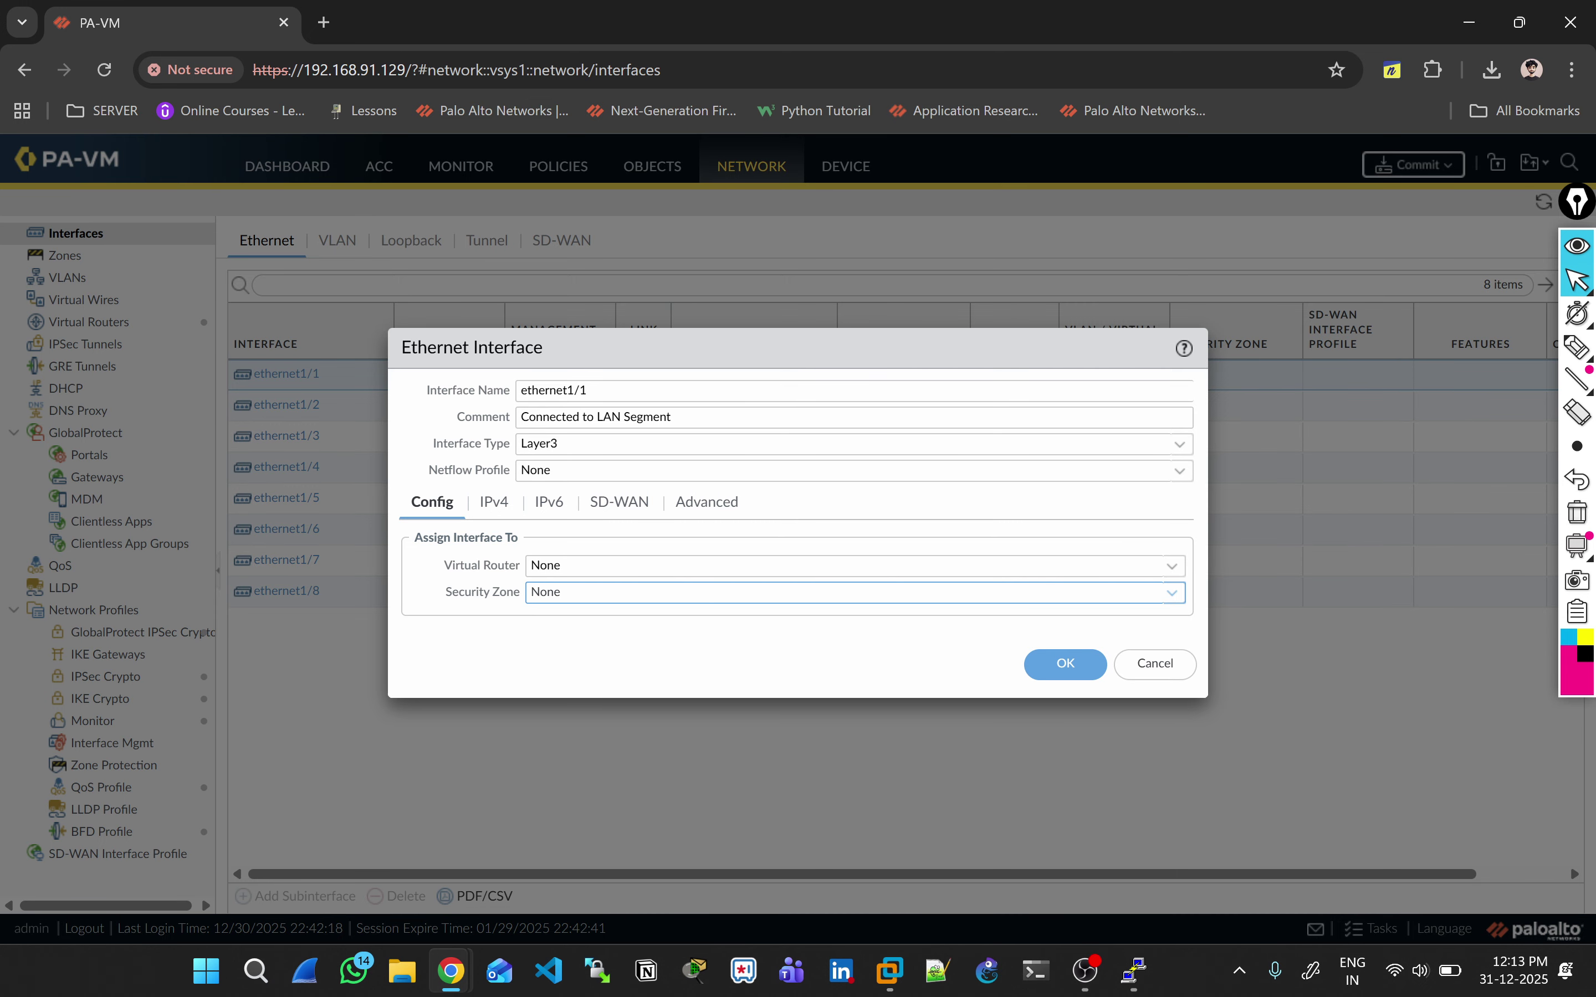
key("shift+Tab")
key("Down")
key("Down")
key("Return")
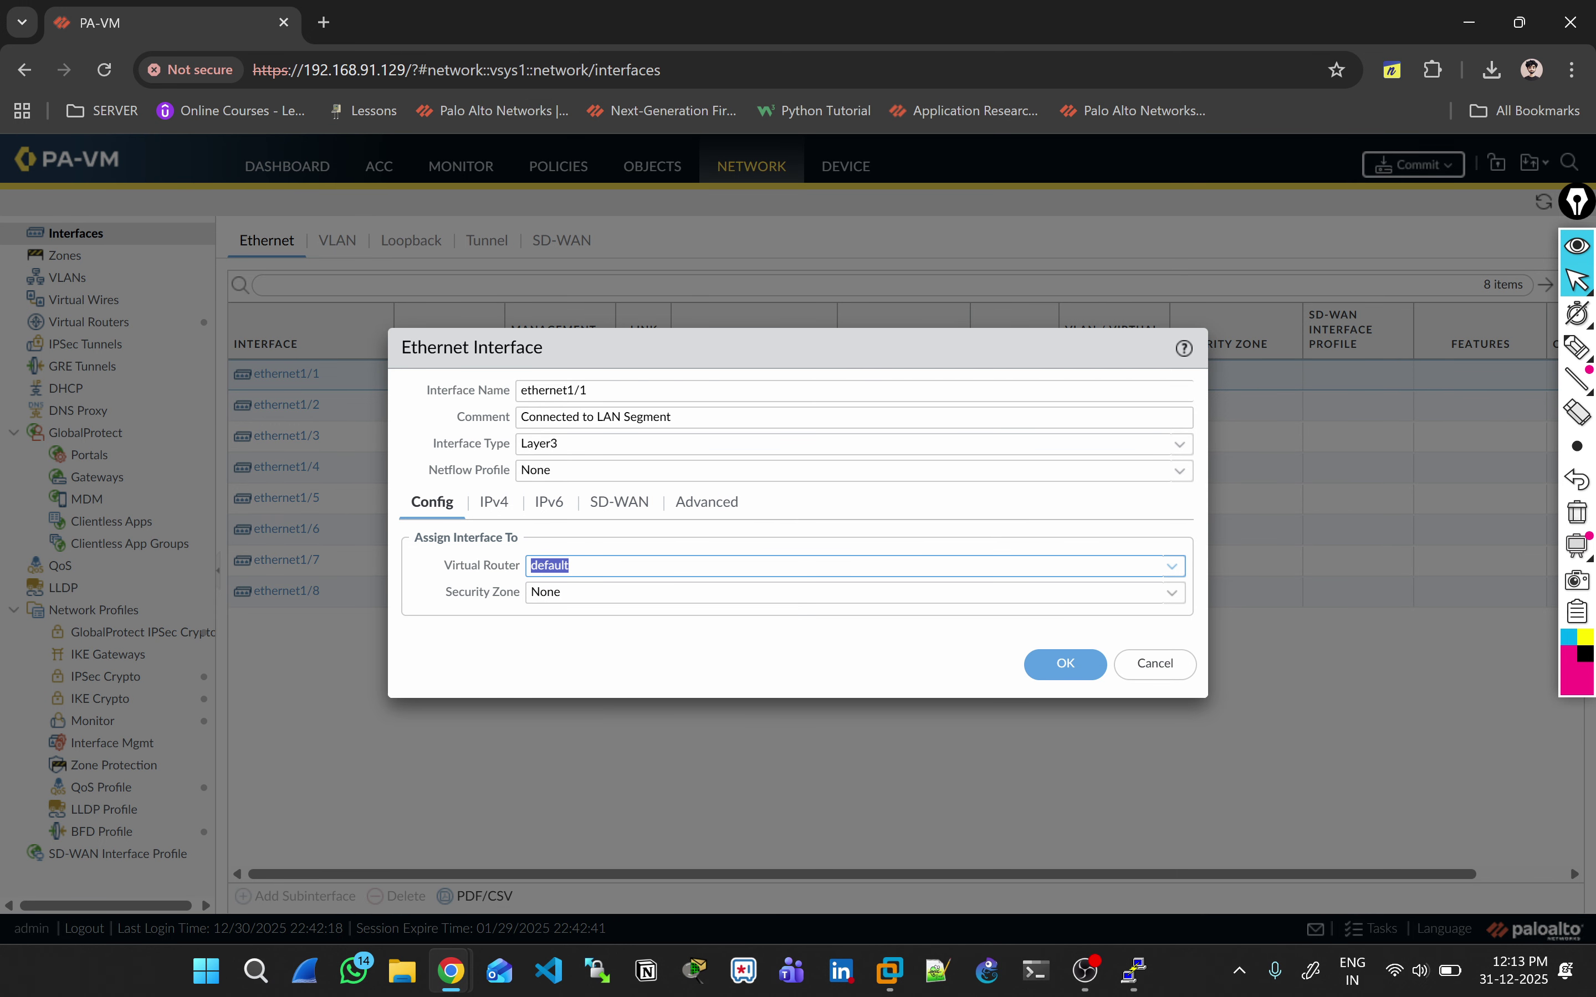
key("Tab")
key("Down")
key("Down")
Step: Create a new security zone named LAN-Zone and assign it to ethernet1/1
key("Return")
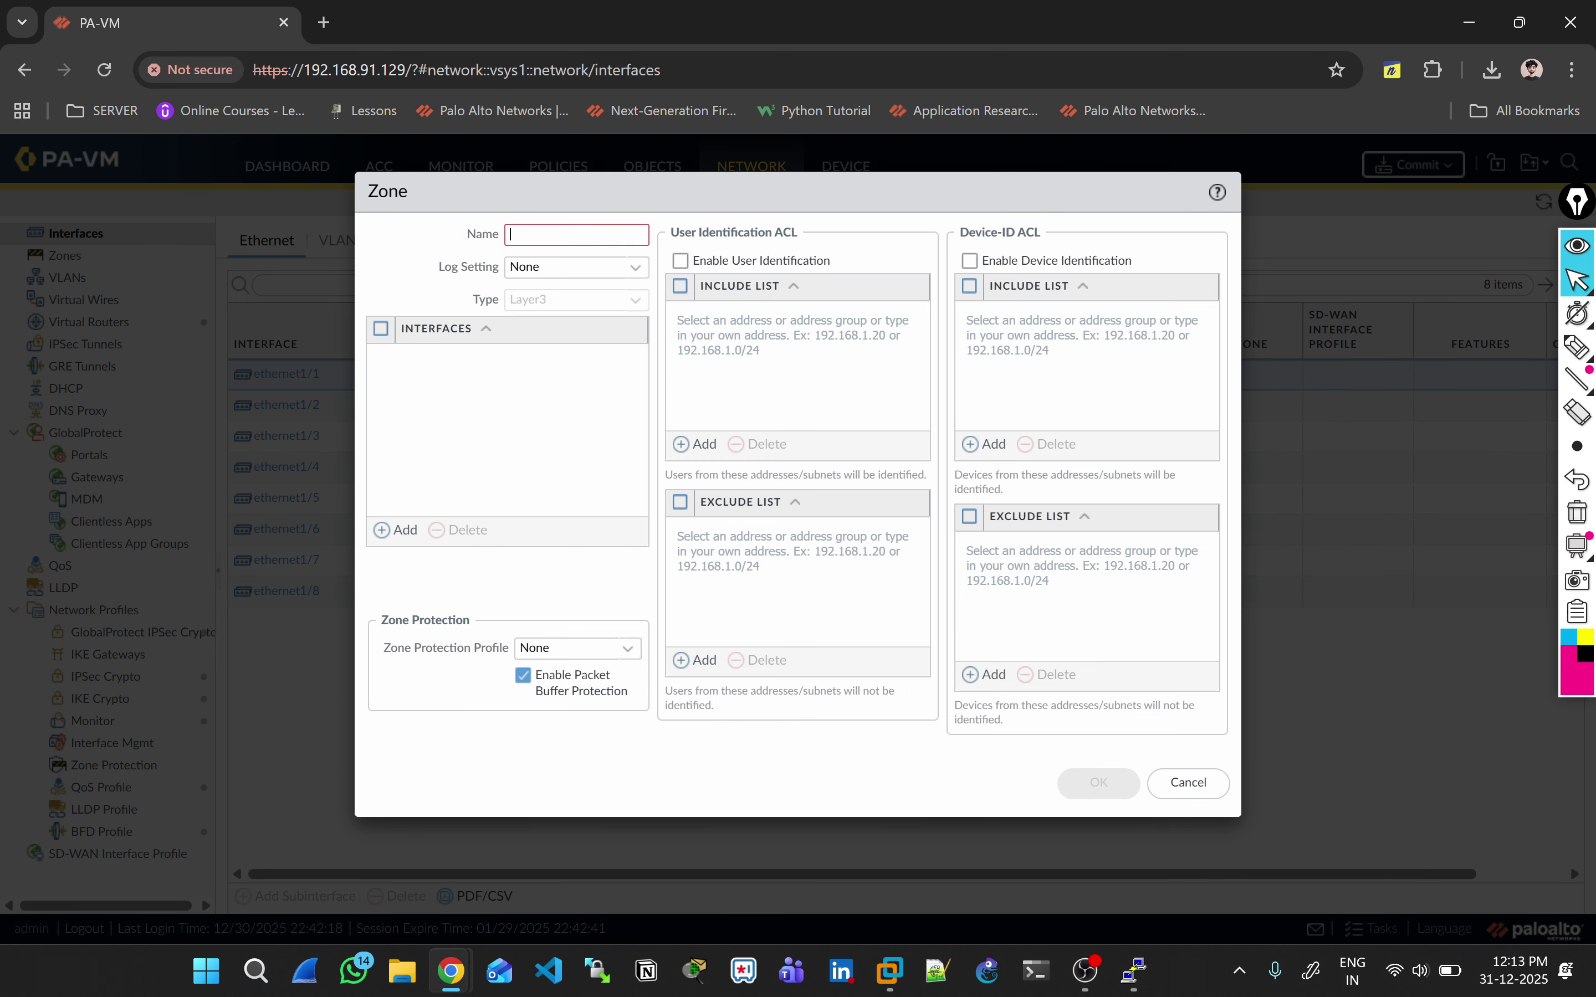
type("LAN_Zone")
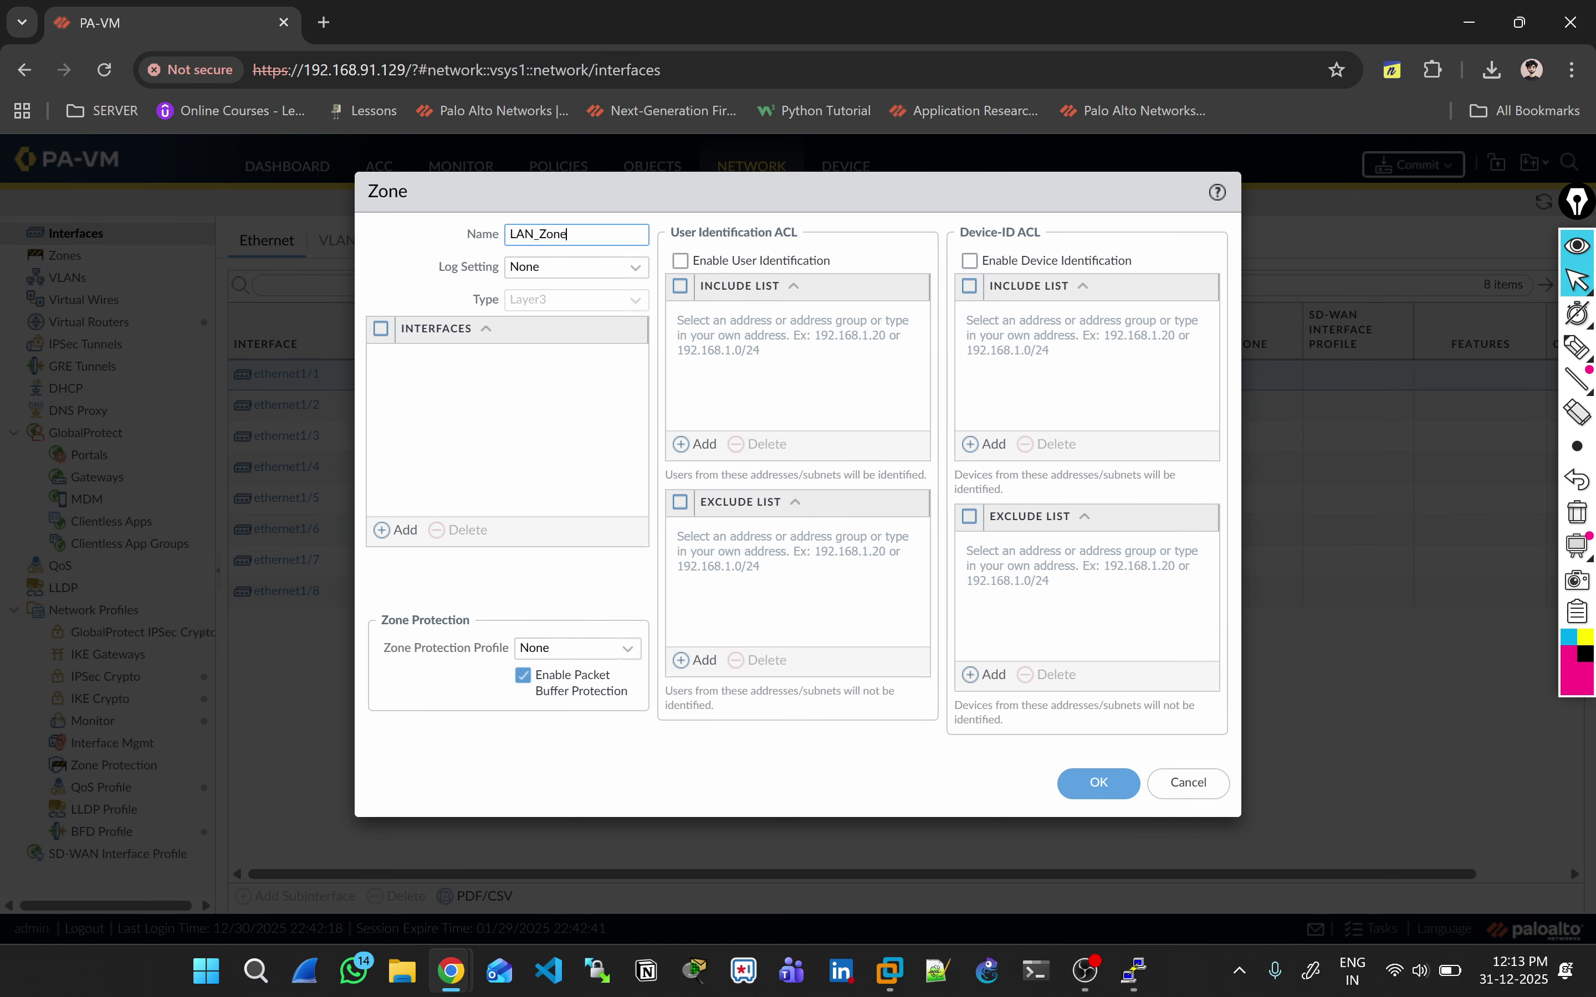
key("BackSpace")
key("BackSpace")
key("BackSpace")
type("-Zone")
key("Return")
left_click(854, 647)
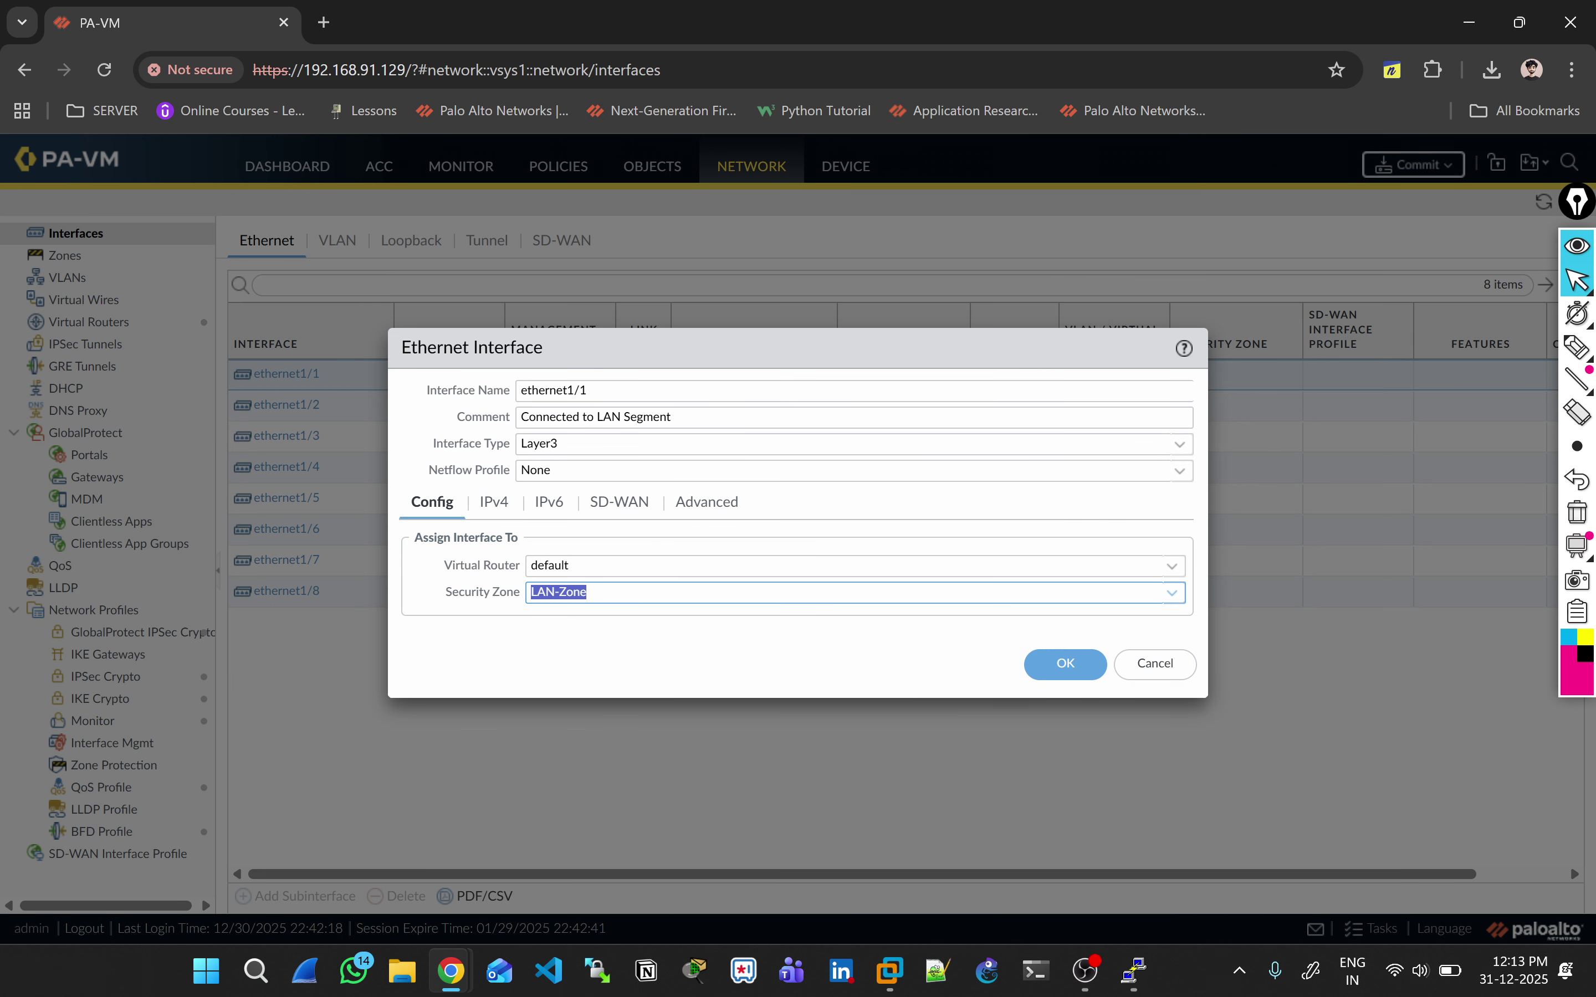
Step: Add the static IPv4 address 10.0.0.1/8 to ethernet1/1
left_click(494, 502)
left_click(429, 736)
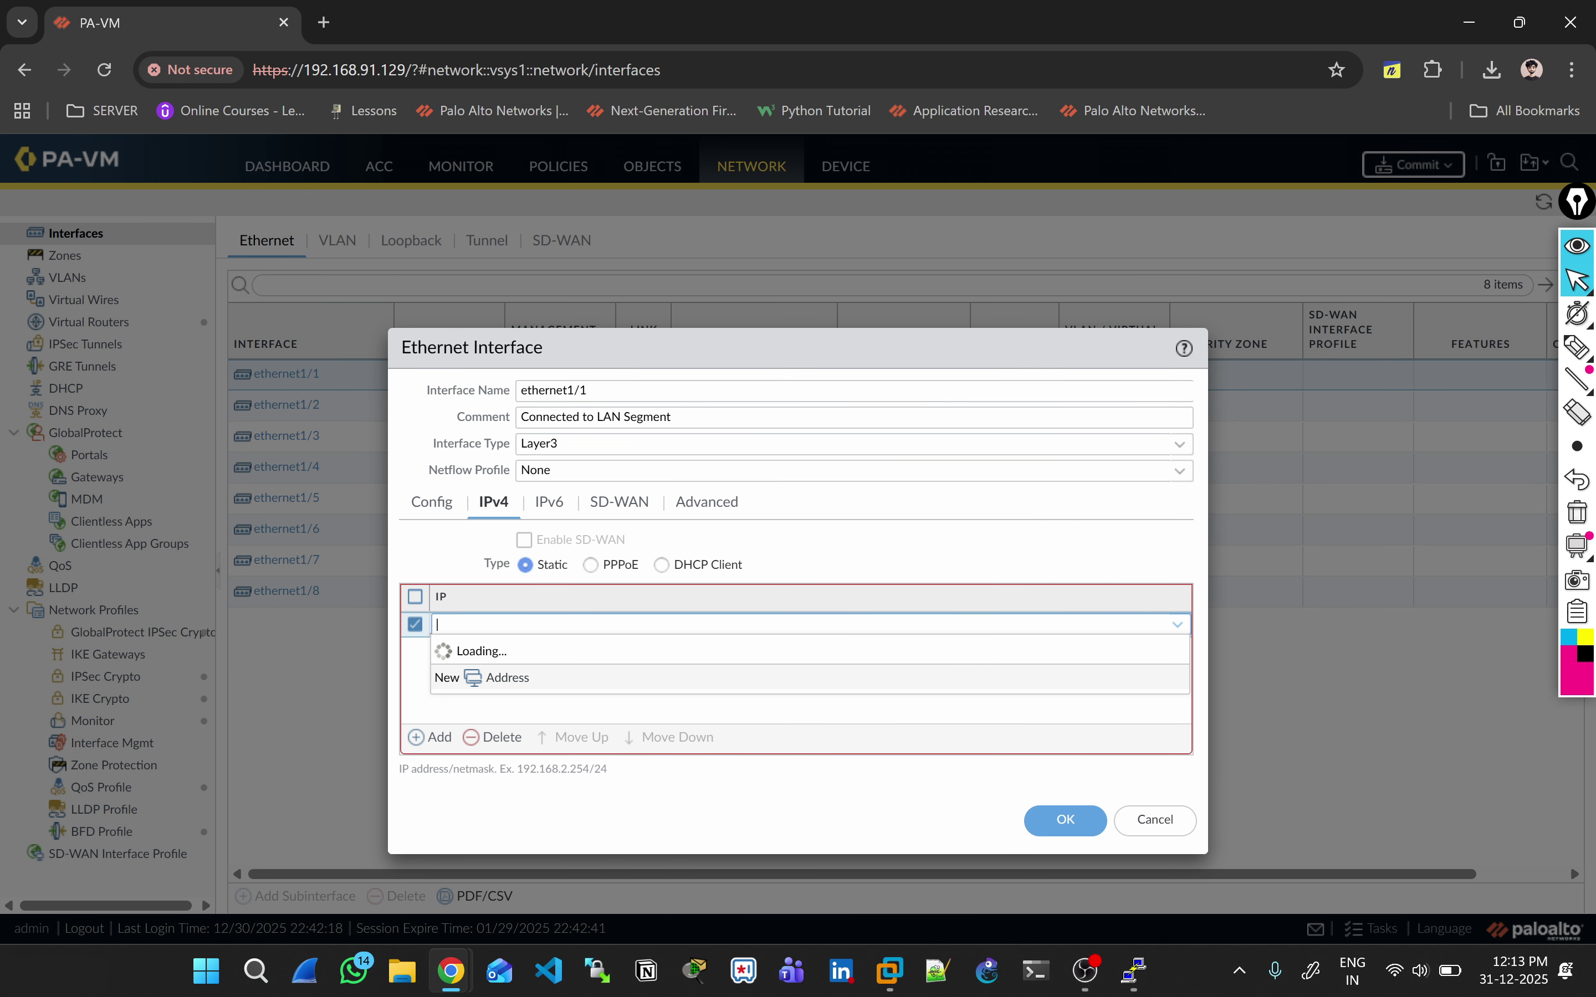
type("10.0.0.")
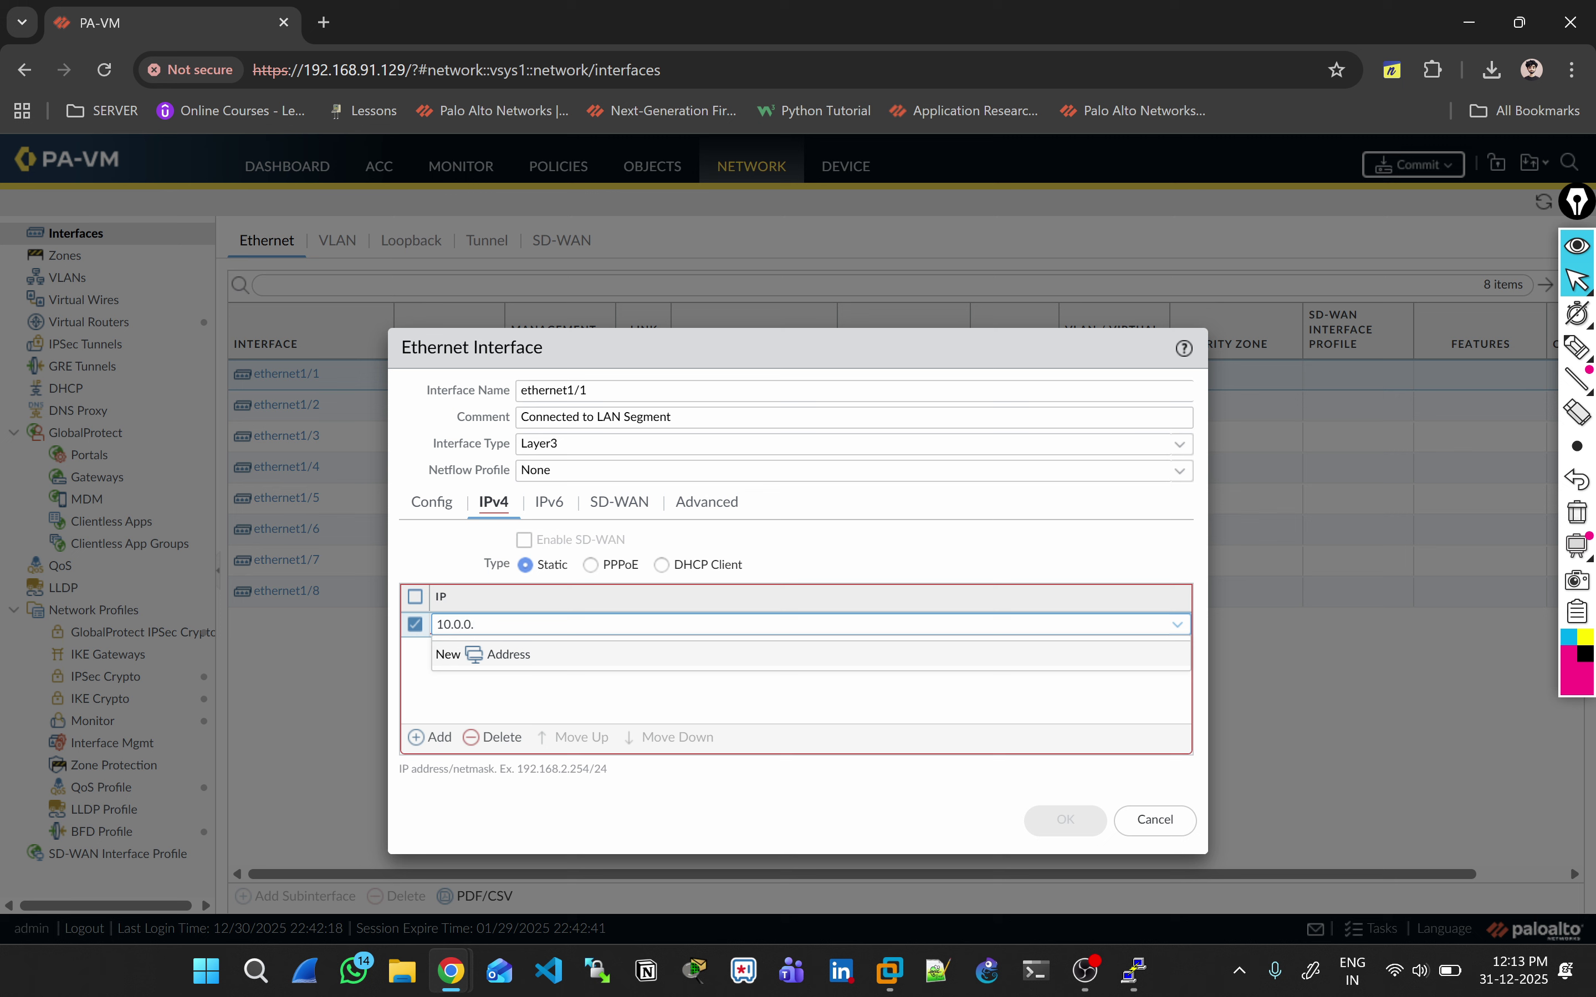
type("1/8")
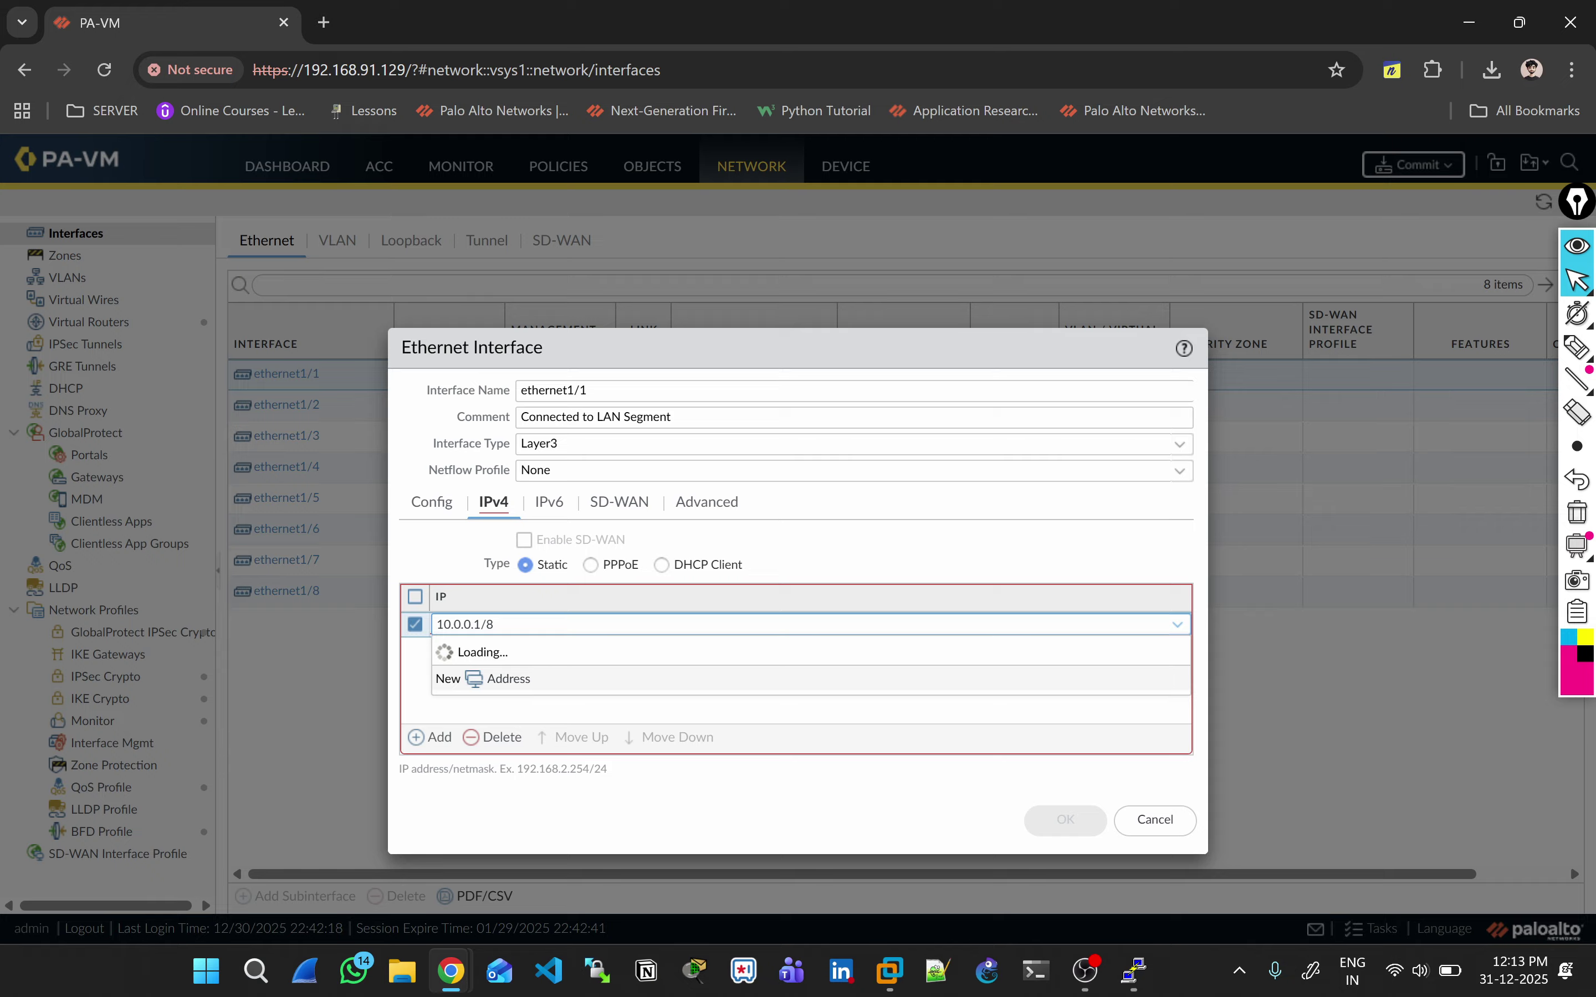
key("Return")
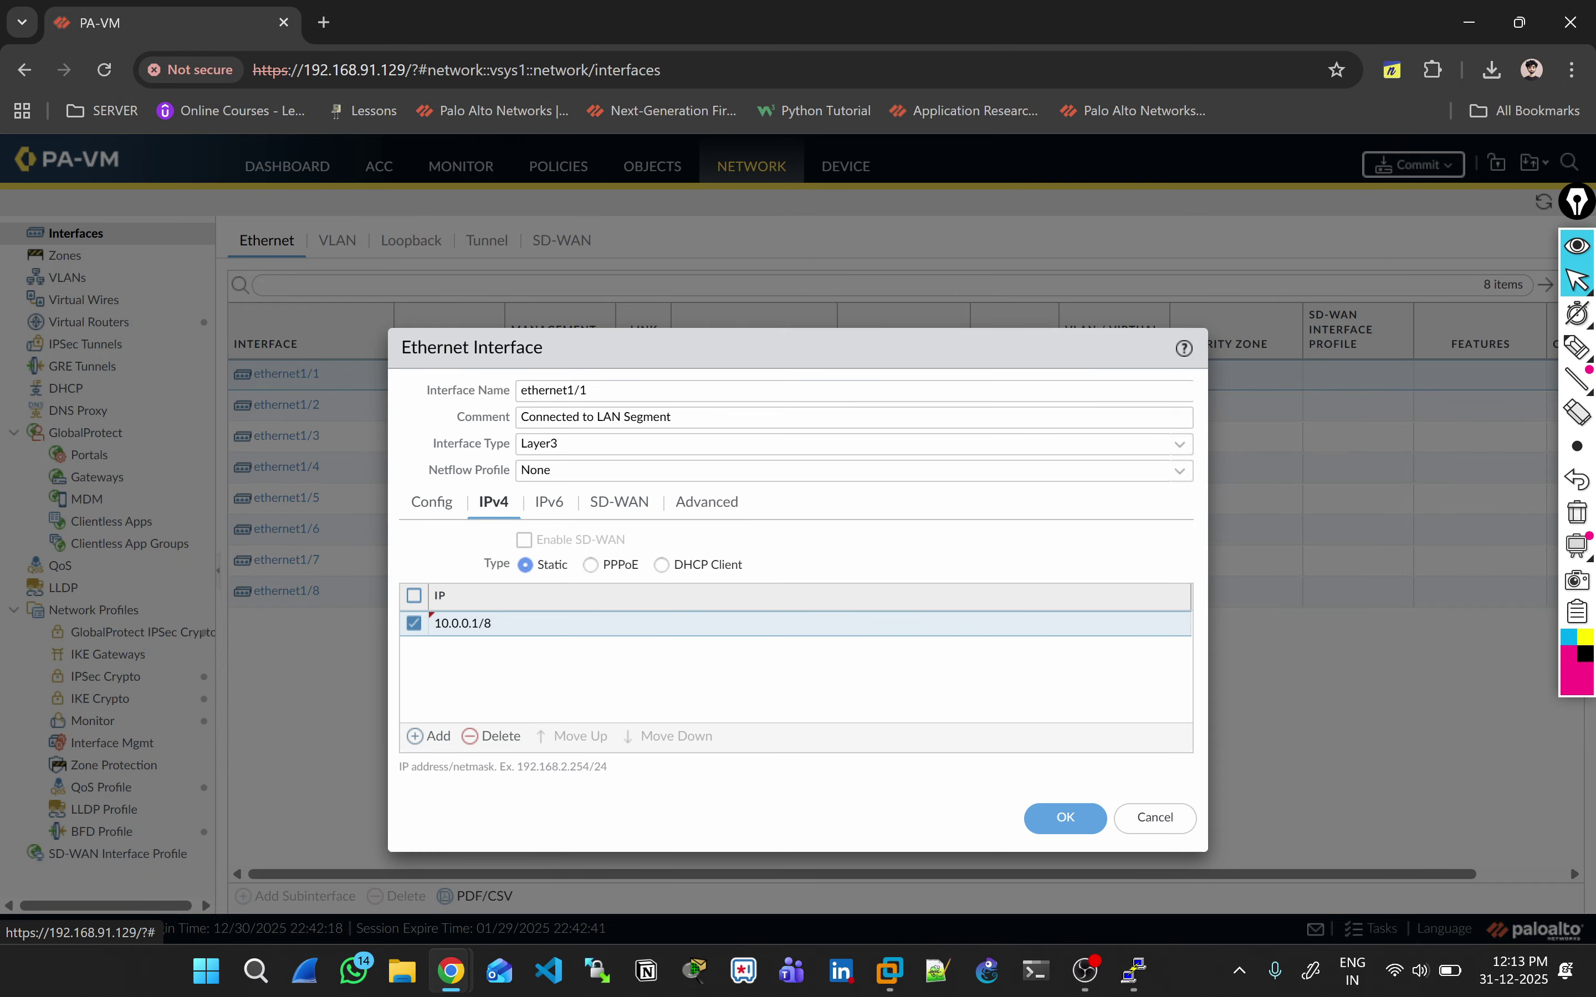
Step: Create management profile Global-MGMT allowing ping, apply it, and save ethernet1/1
left_click(706, 502)
left_click(739, 640)
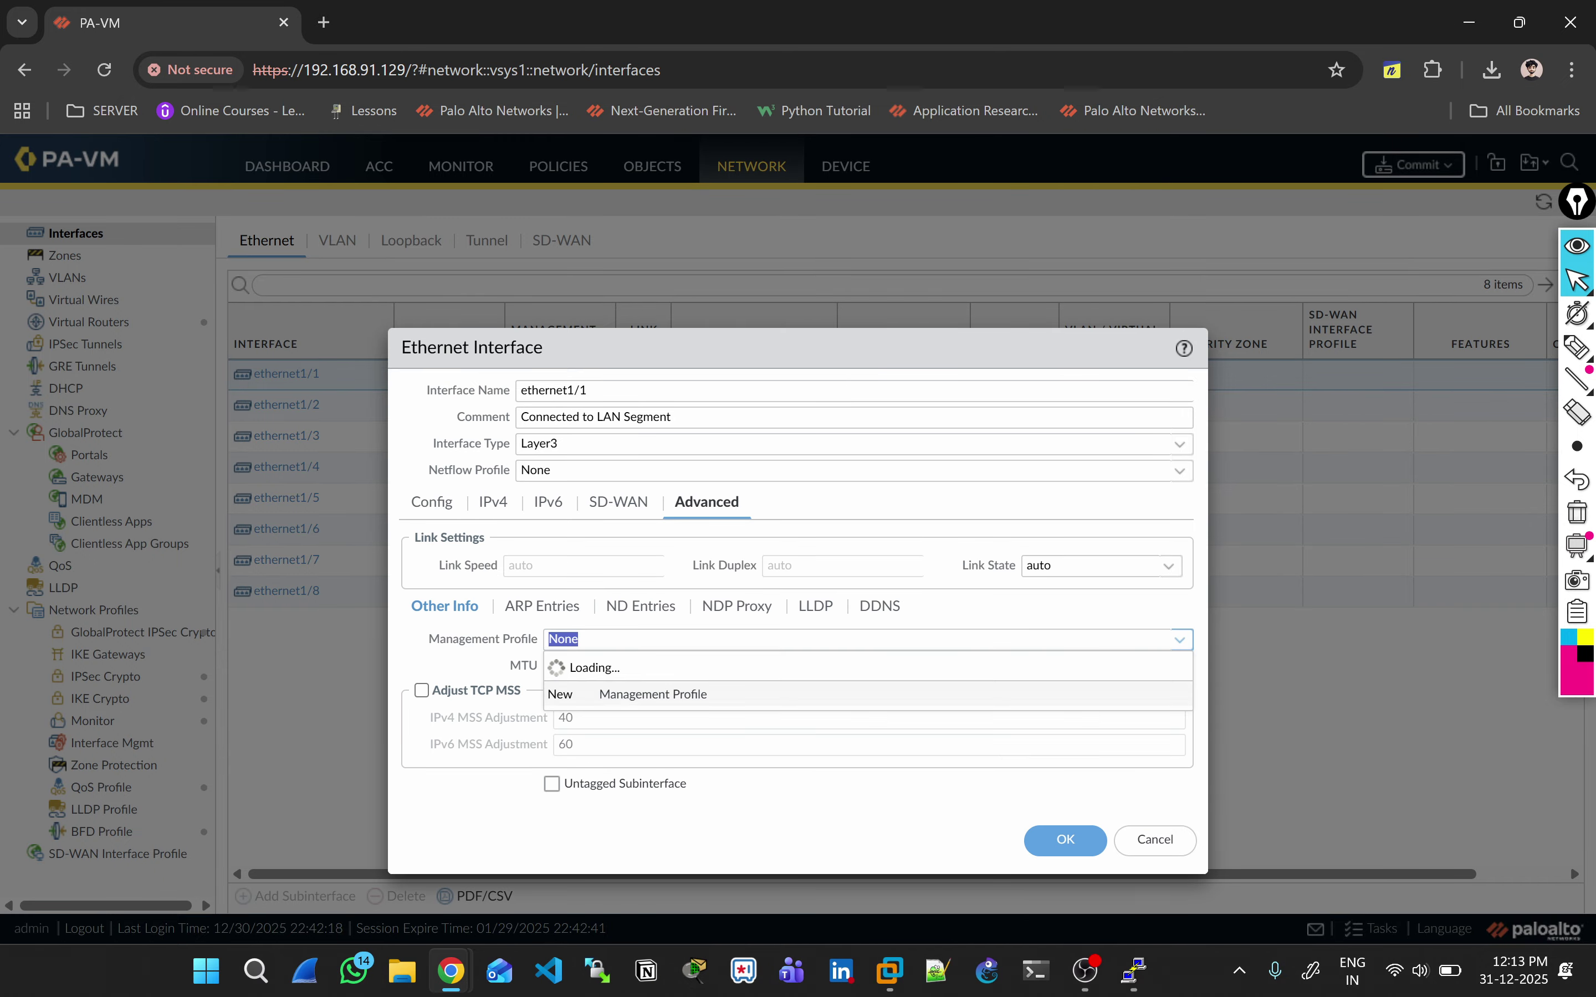
left_click(653, 695)
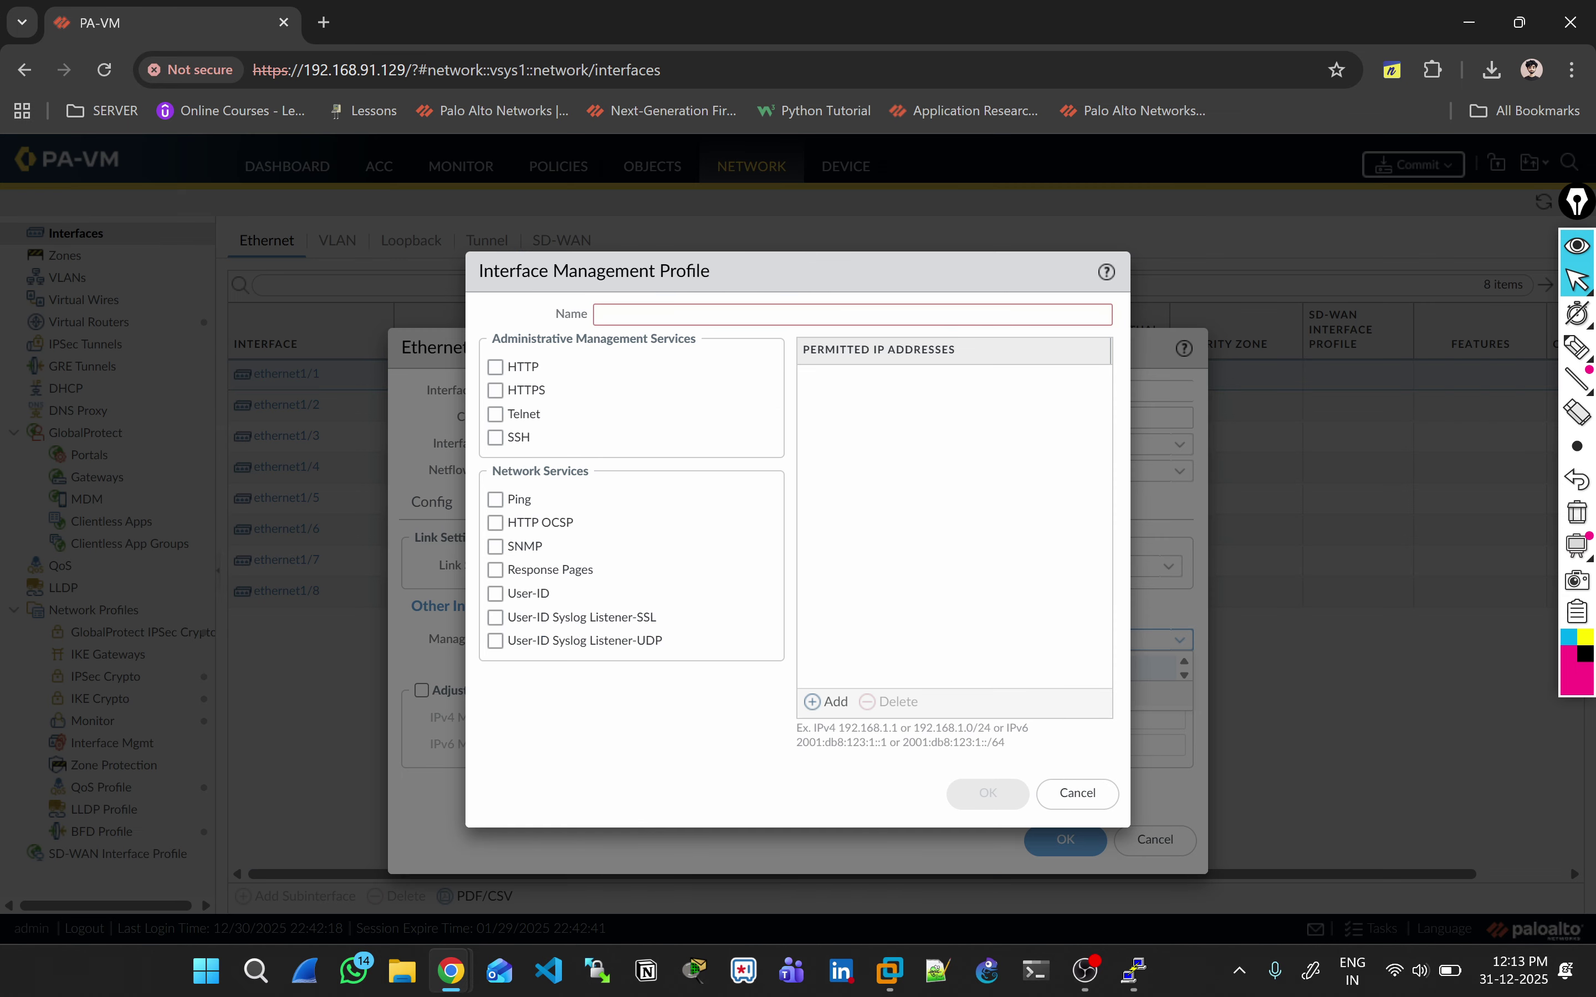
type("Global")
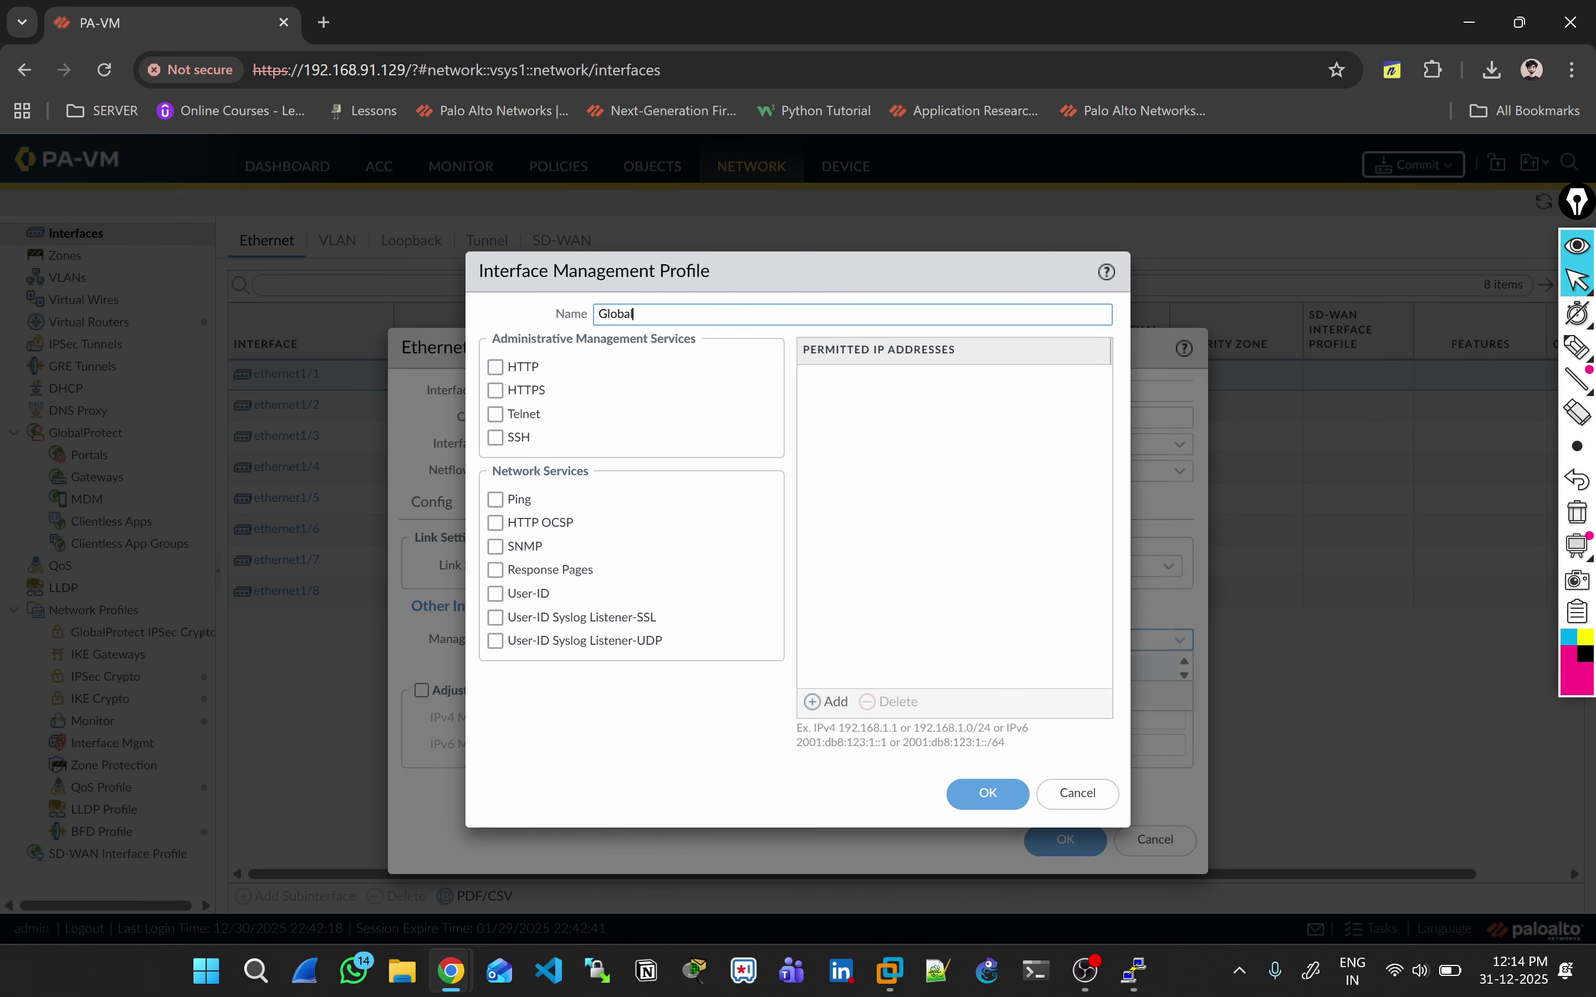
type("-MGMT")
left_click(495, 499)
left_click(987, 794)
left_click(1066, 840)
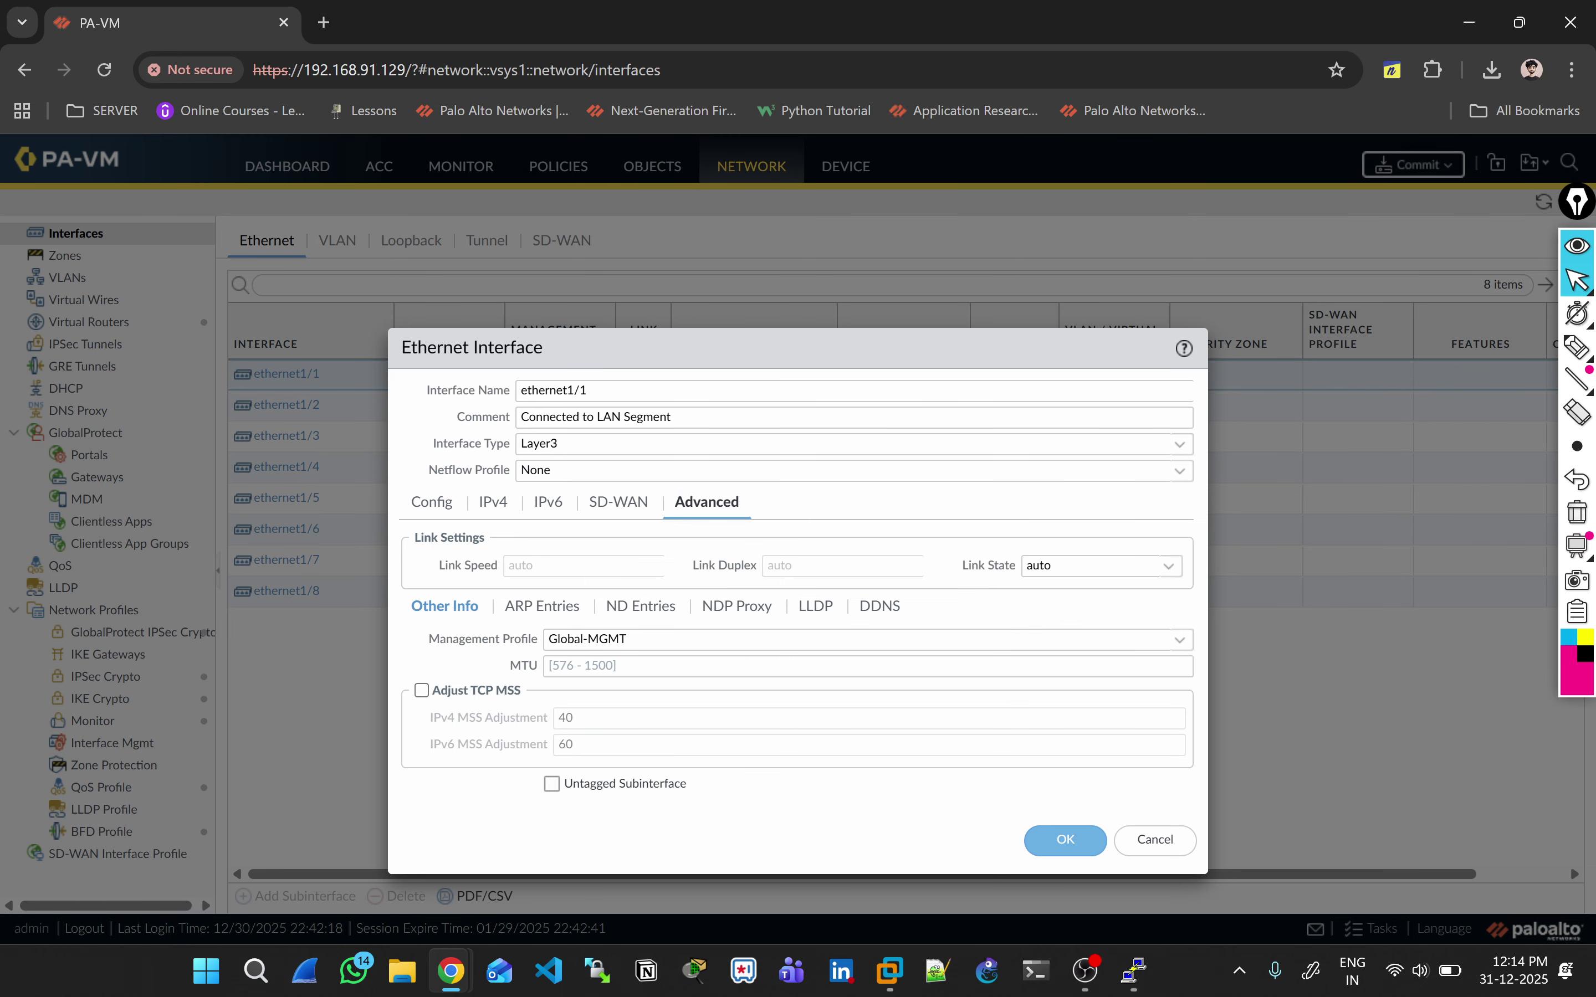
key("alt+Tab")
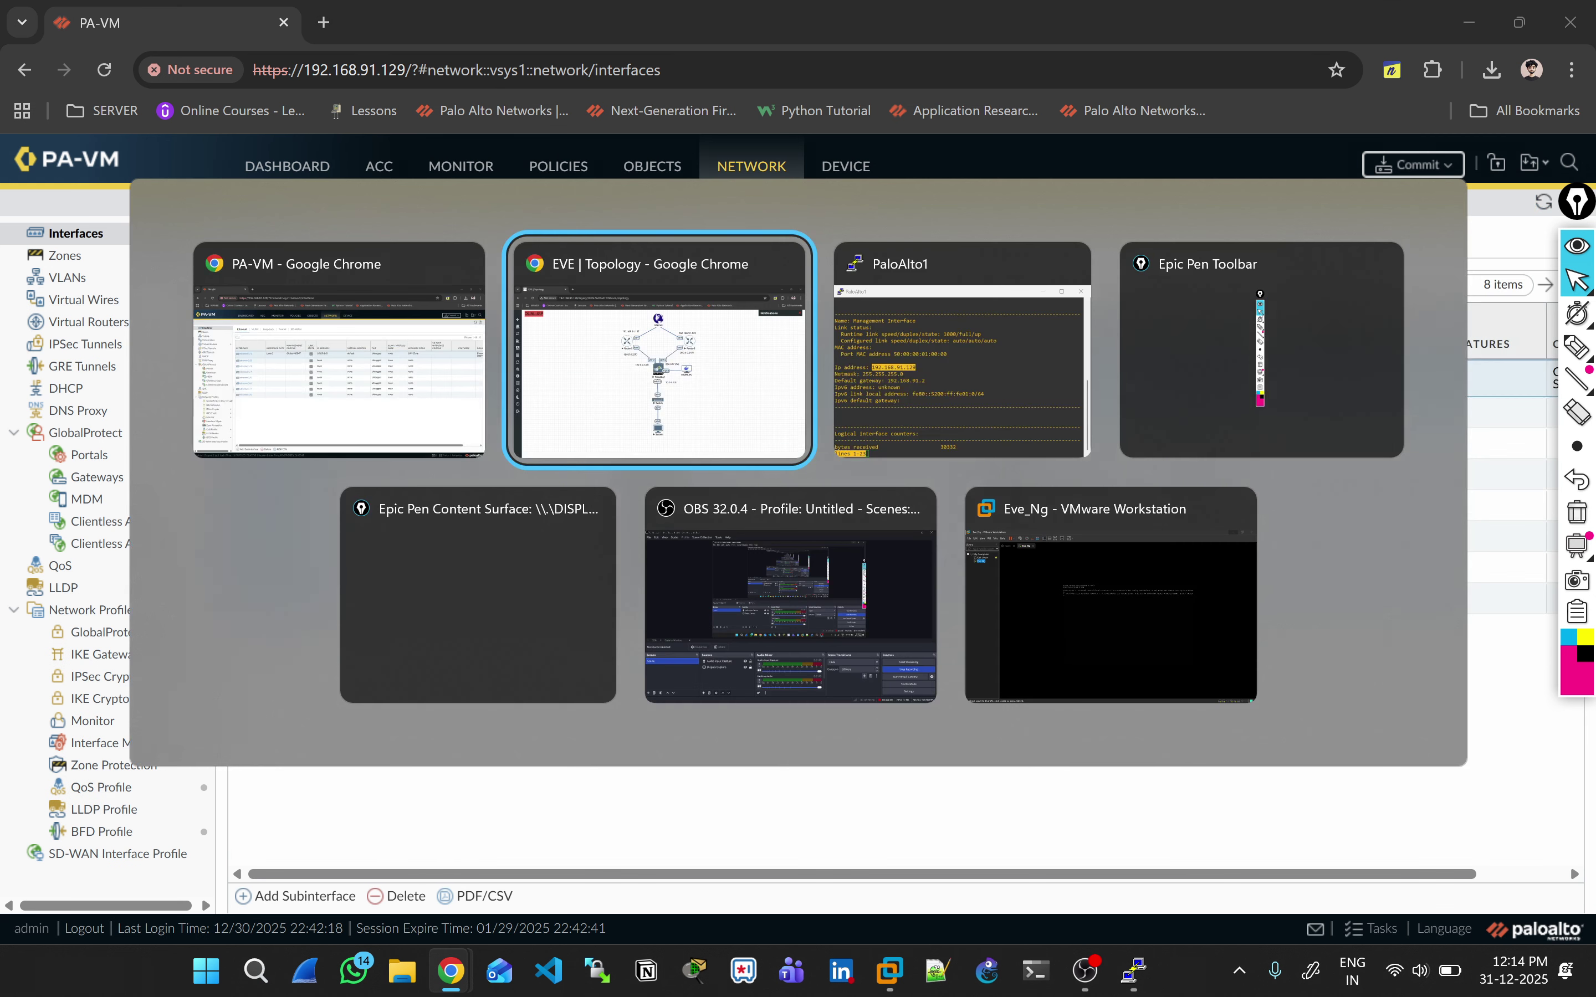
Step: Mark the eth1/1, eth1/3 and eth1/2 links on the EVE topology with Epic Pen, then clear the marks
left_click(1576, 347)
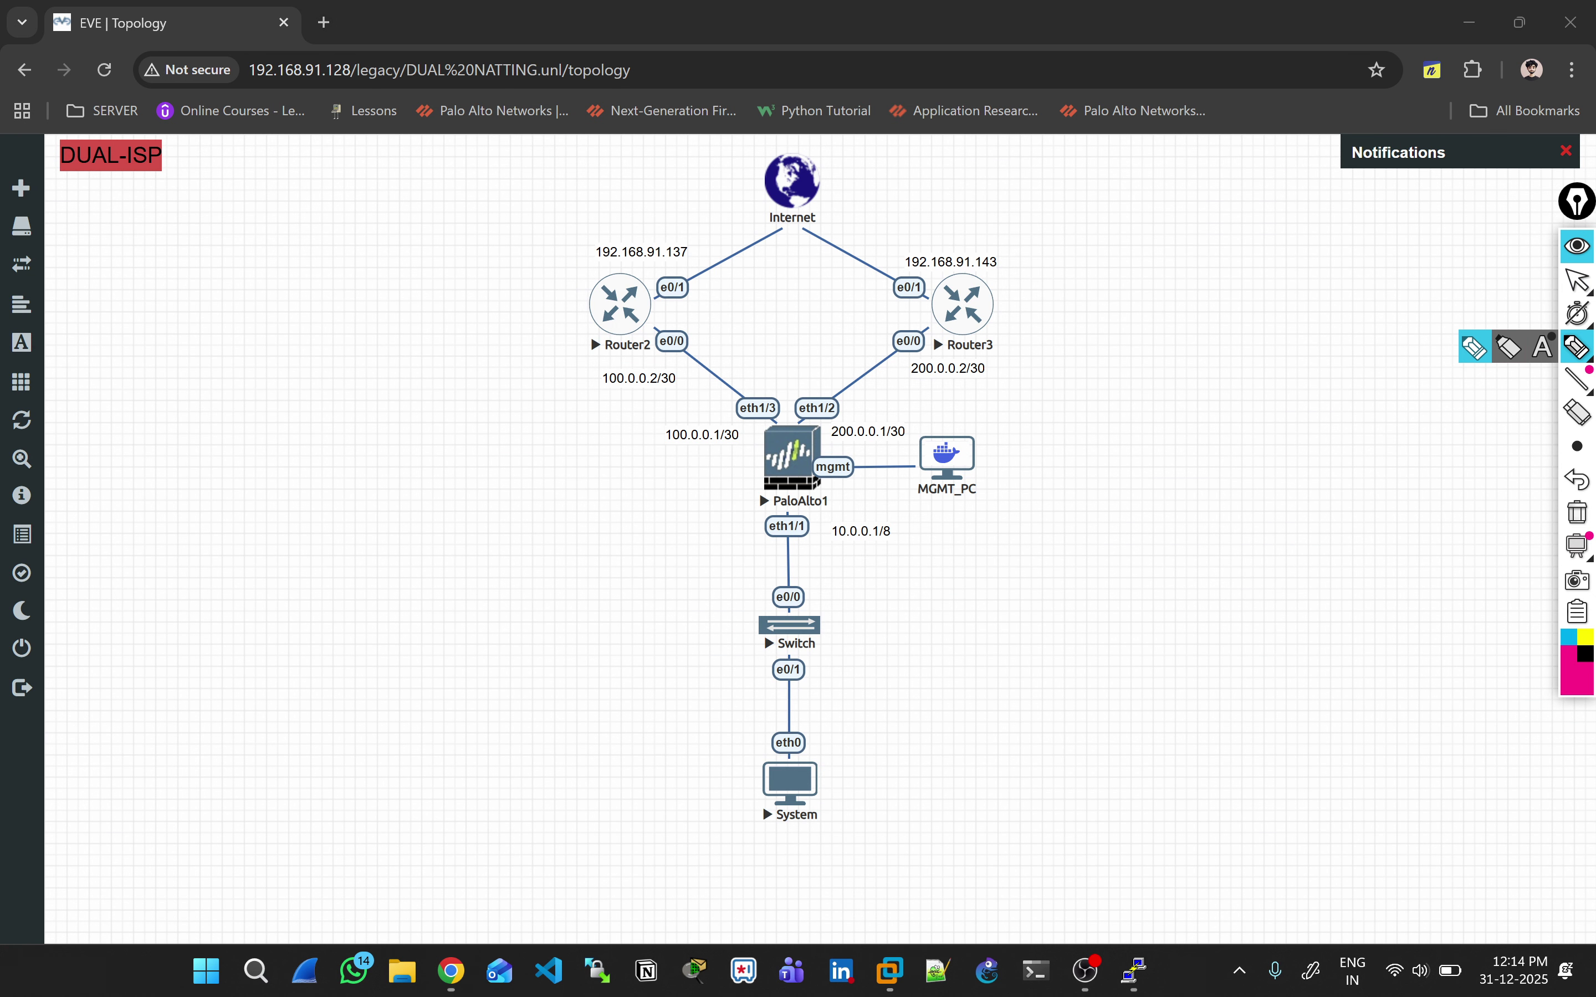
left_click_drag(728, 526, 771, 510)
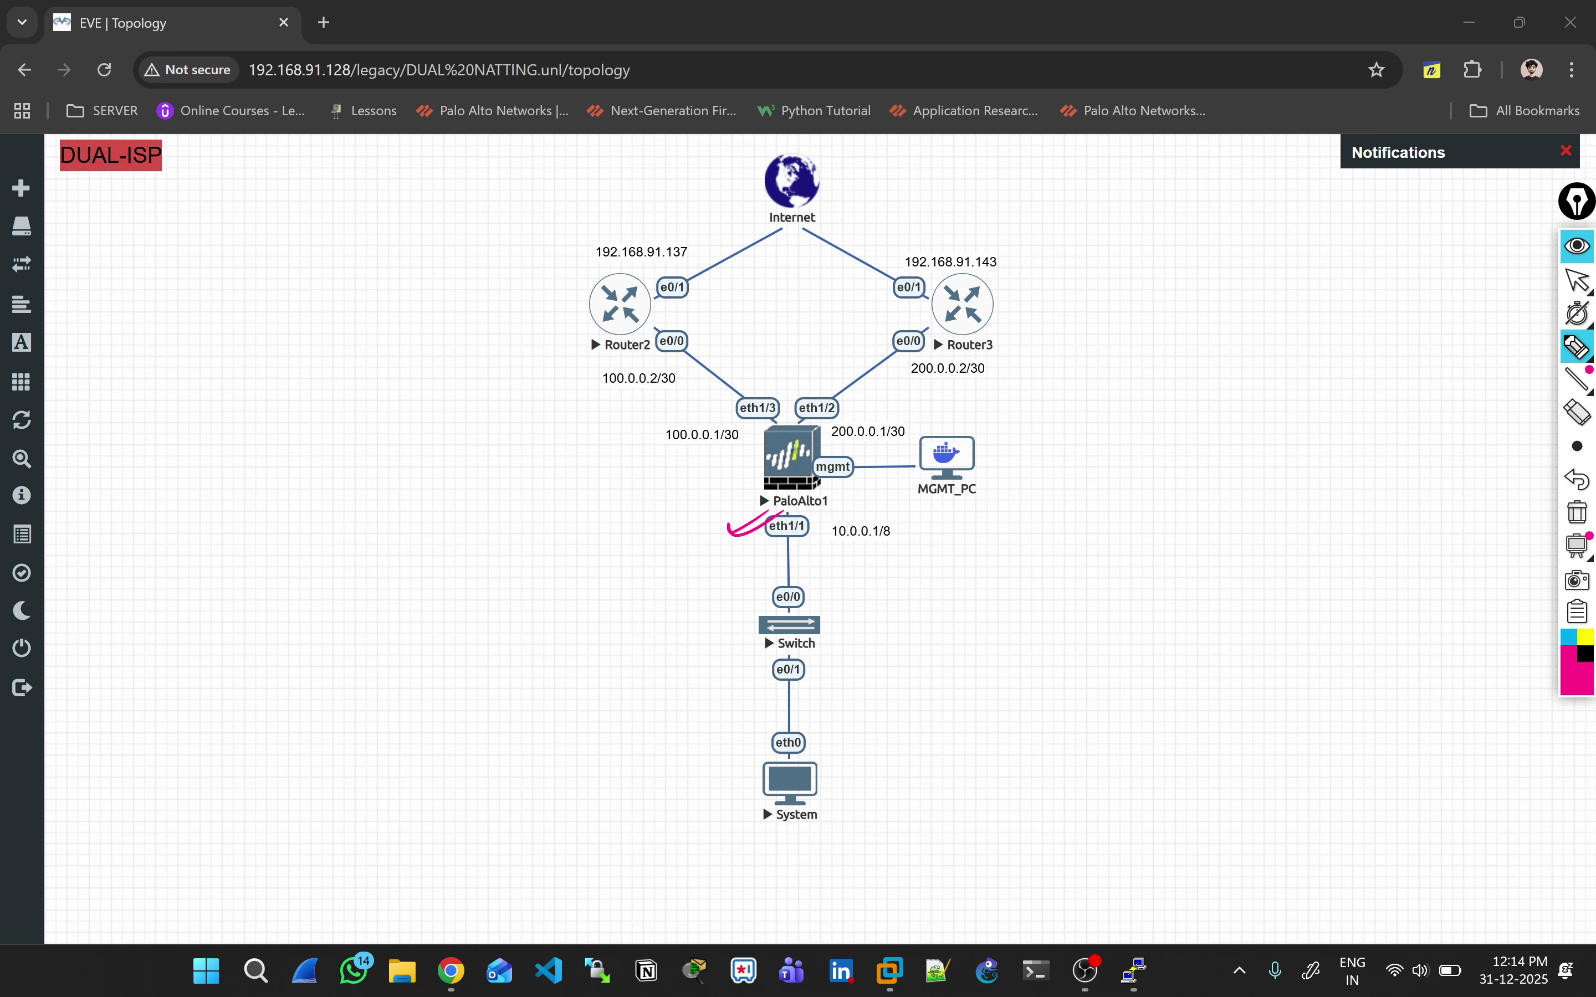
mouse_move(746, 375)
left_mouse_down()
mouse_move(768, 370)
mouse_move(707, 391)
left_mouse_up()
left_click_drag(832, 378, 799, 388)
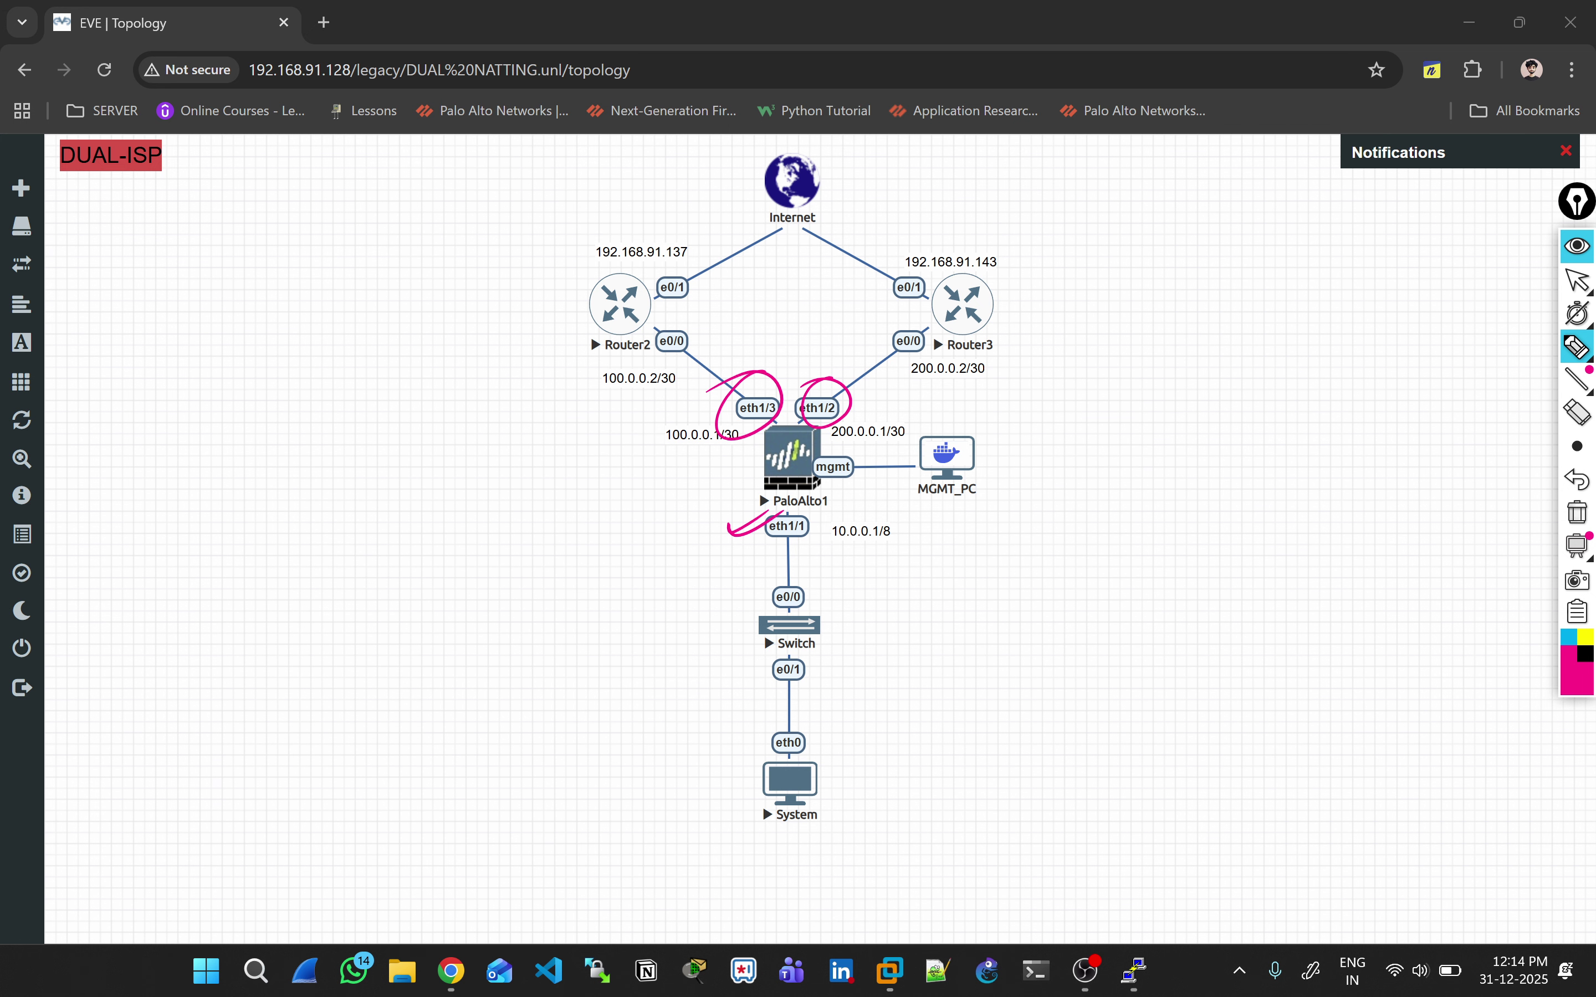
left_click(1578, 512)
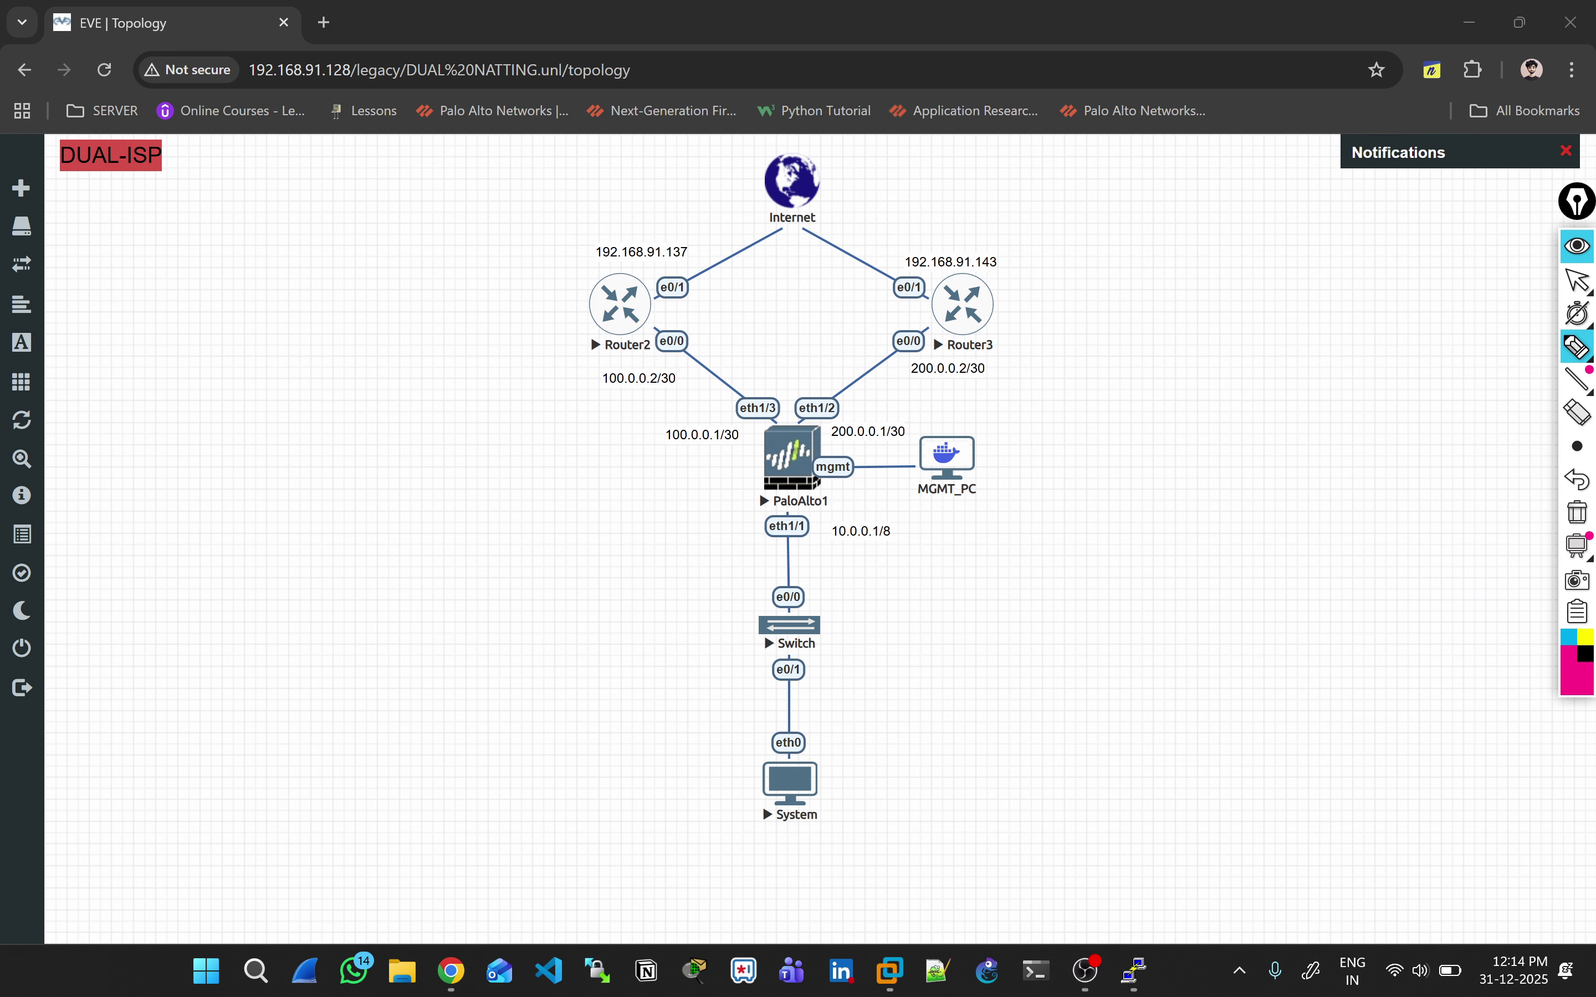
left_click(1577, 280)
Step: Open ethernet1/3's configuration on the firewall, rechecking the topology
key("alt+Tab")
key("alt+Tab")
key("alt+Tab")
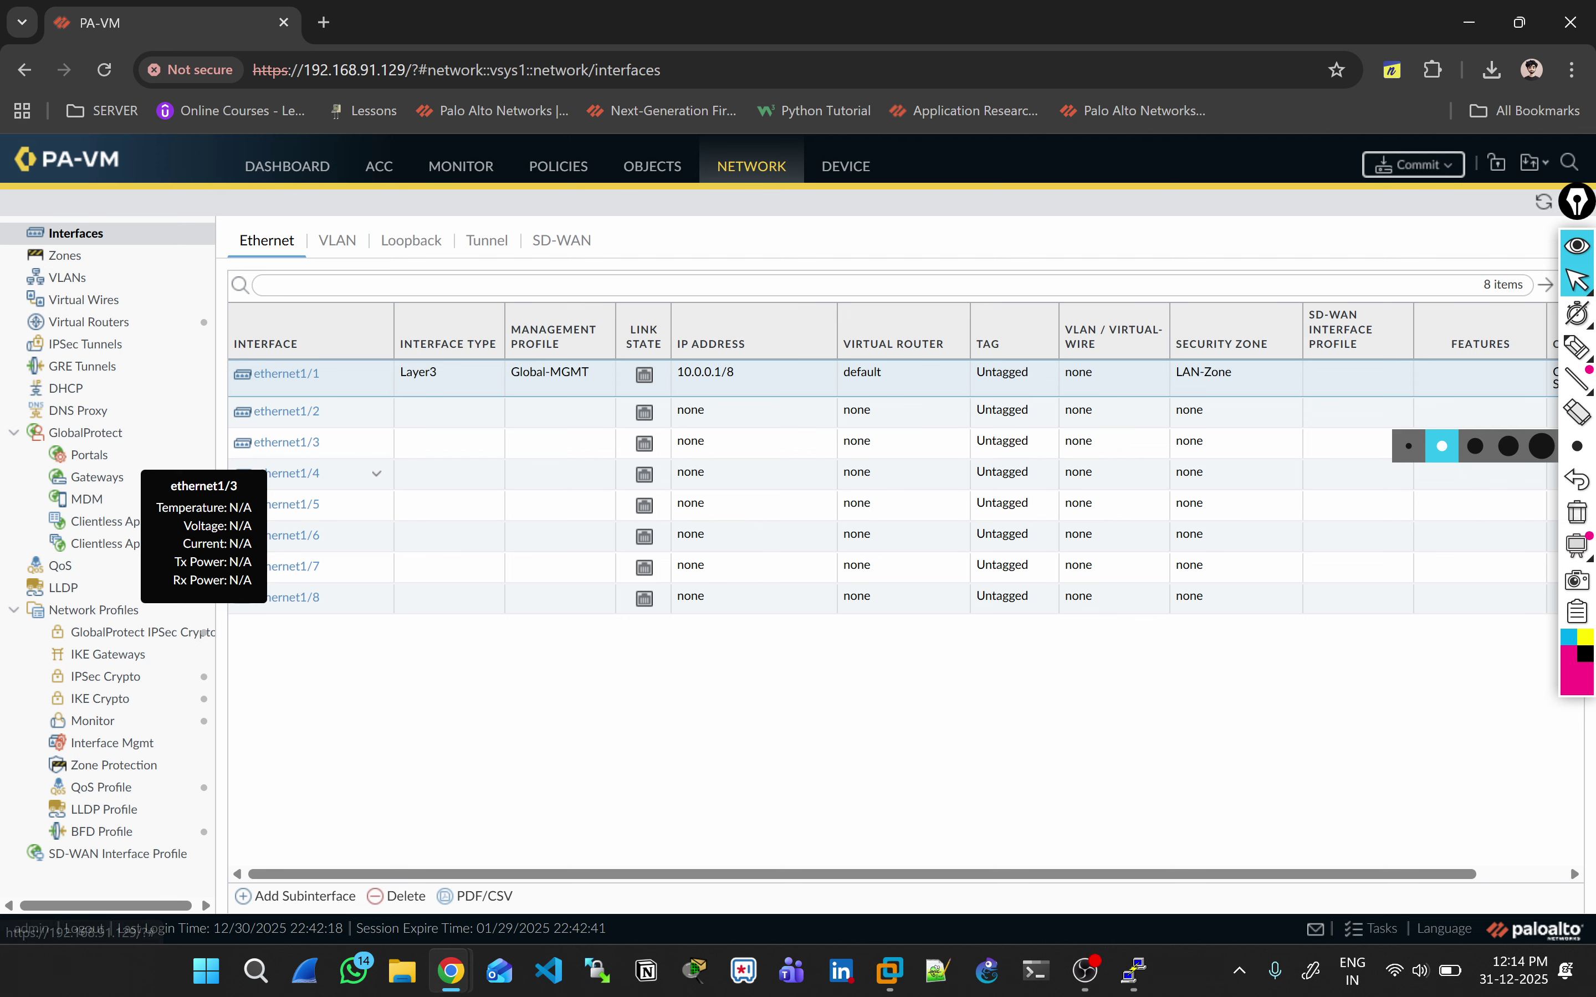
left_click(286, 443)
key("alt+Tab")
key("alt+Tab")
key("alt+Tab")
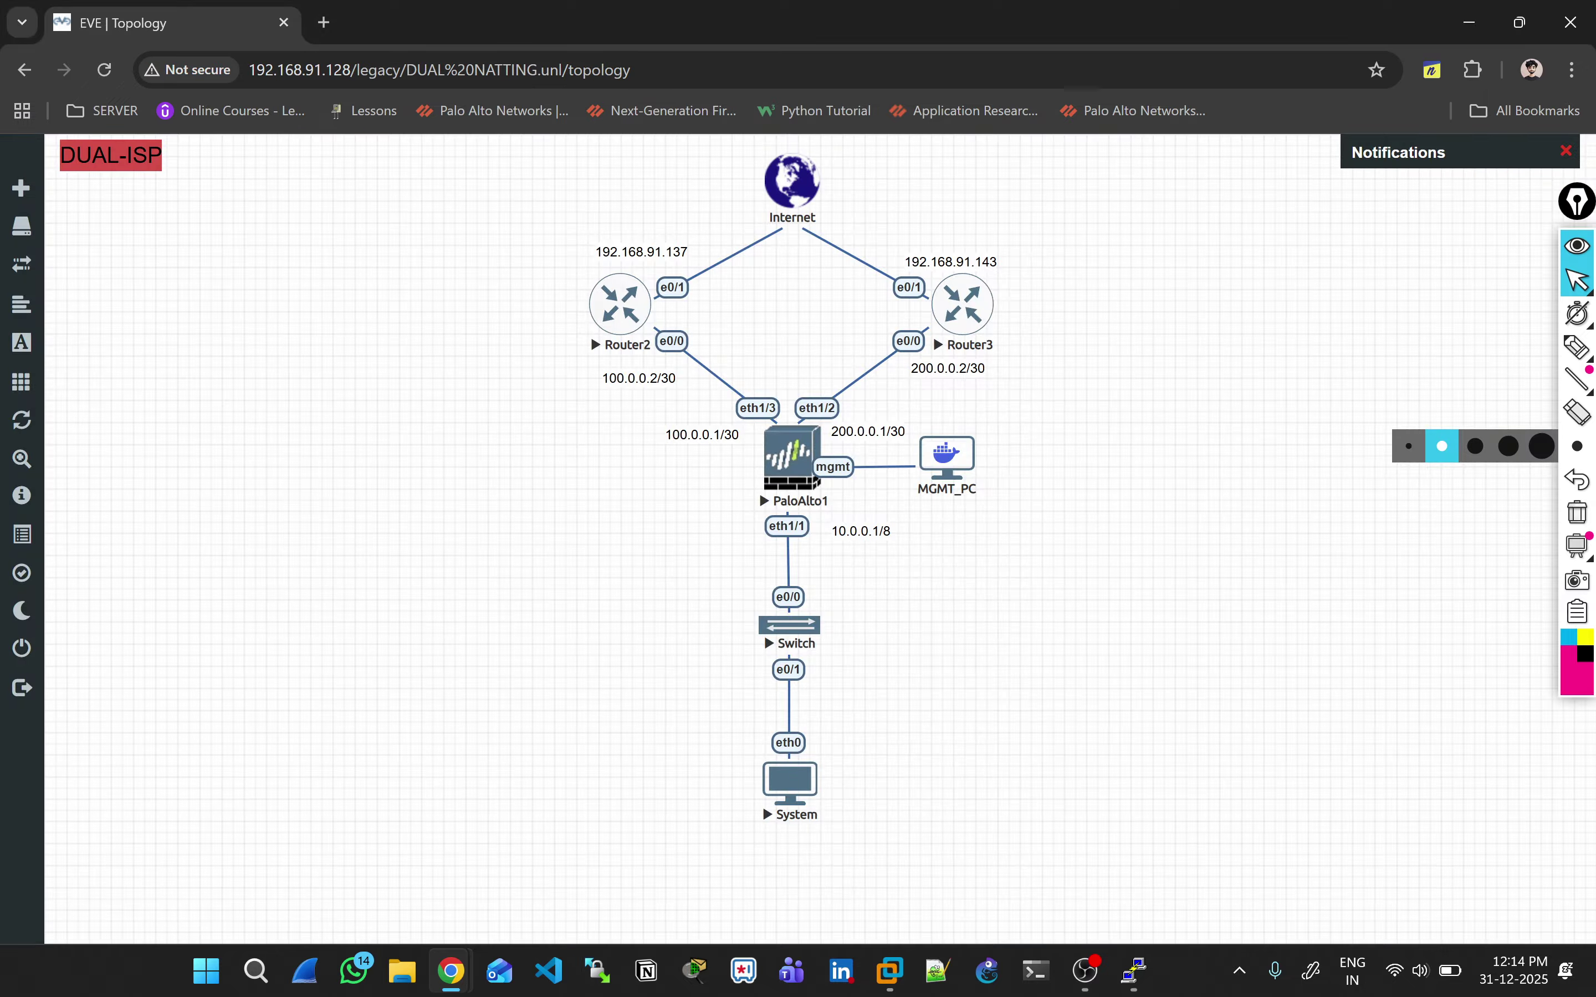
key("alt+Tab")
Step: Comment ethernet1/3 'Connected to Airtel CE' and make it Layer3 on the default virtual router
left_click(521, 417)
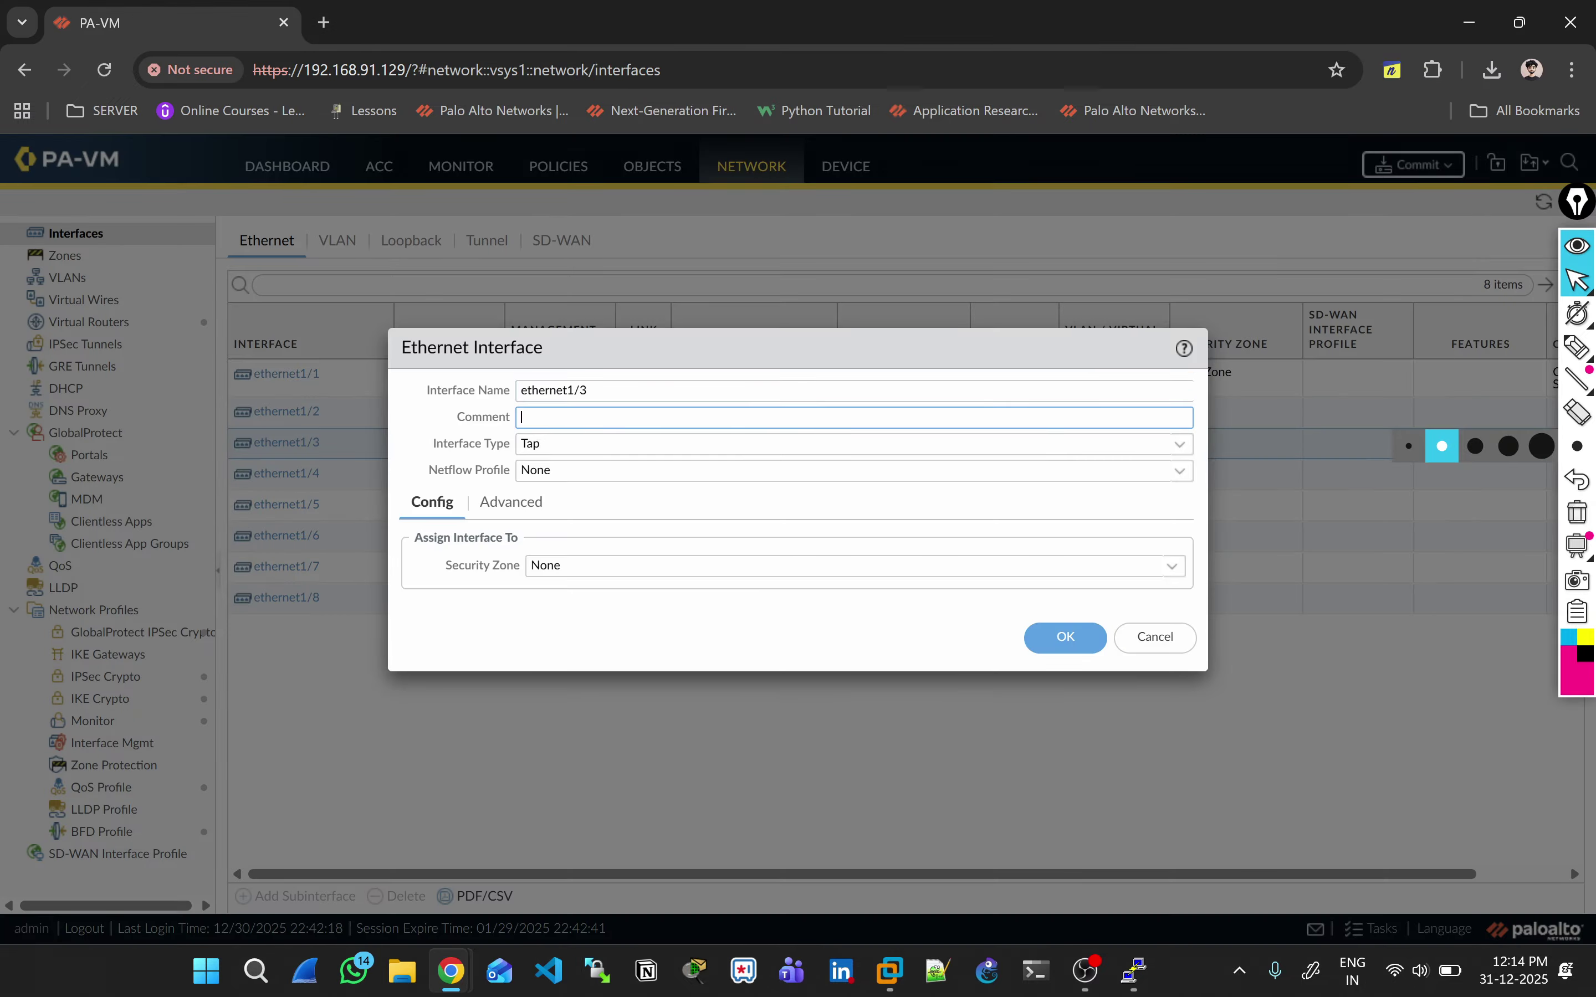
type("Connected to A")
type("rite")
key("BackSpace")
key("BackSpace")
type("irtel CE")
key("Tab")
key("Down")
key("Down")
key("Down")
key("Down")
key("Down")
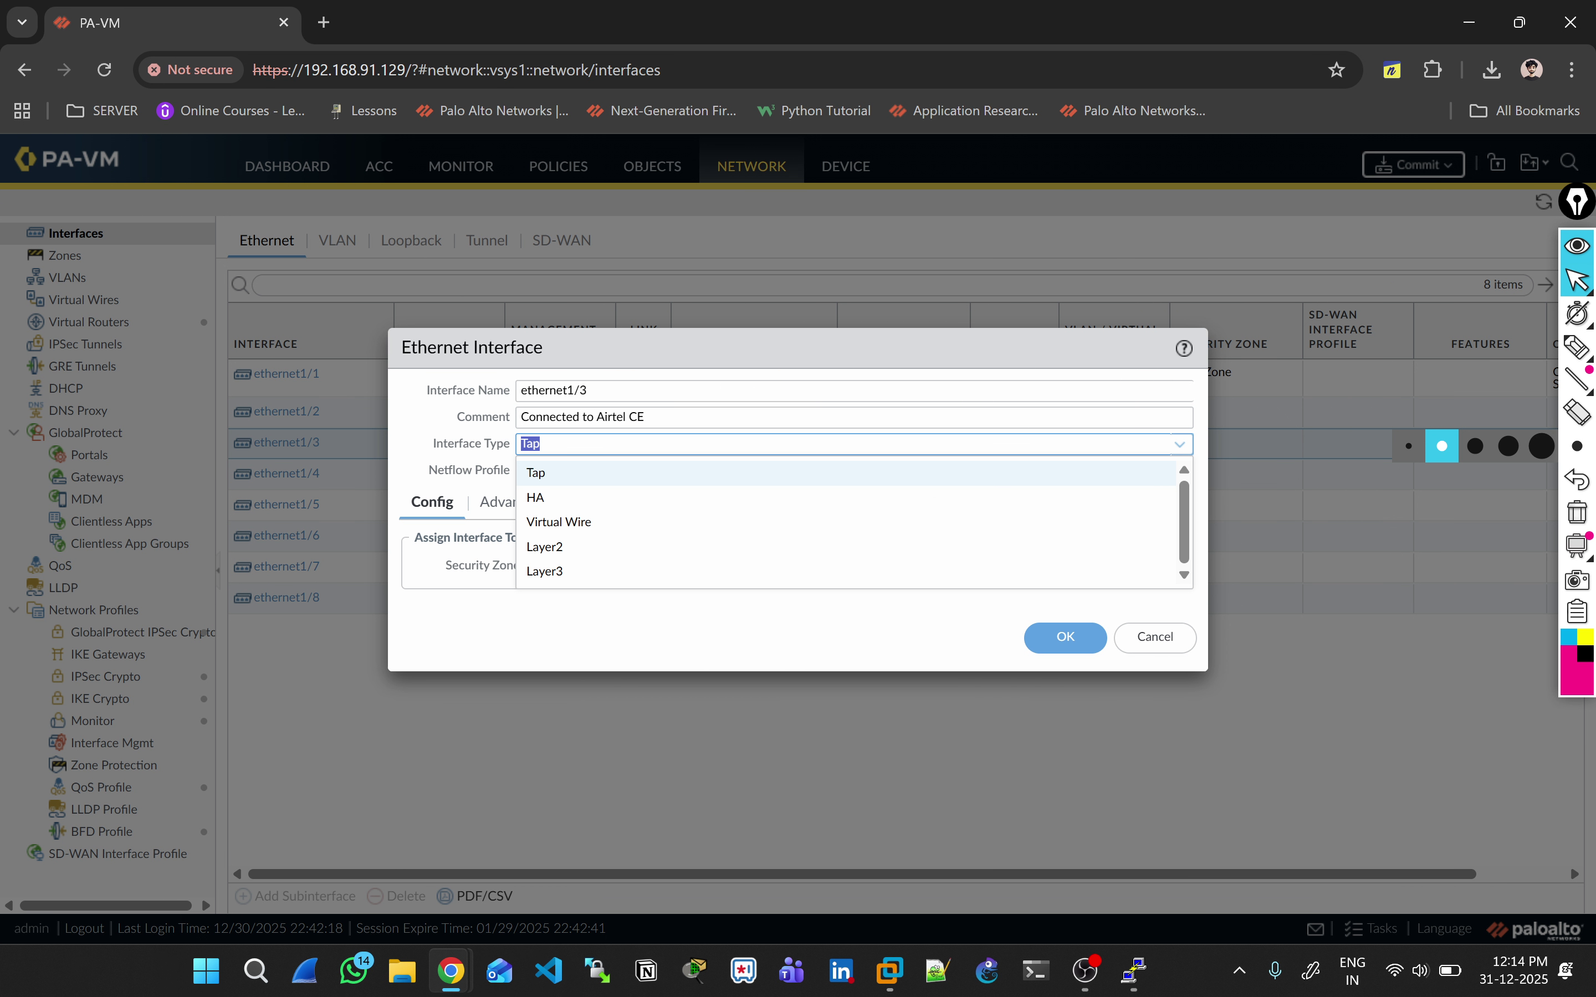
key("Return")
key("Tab")
key("Tab")
key("Tab")
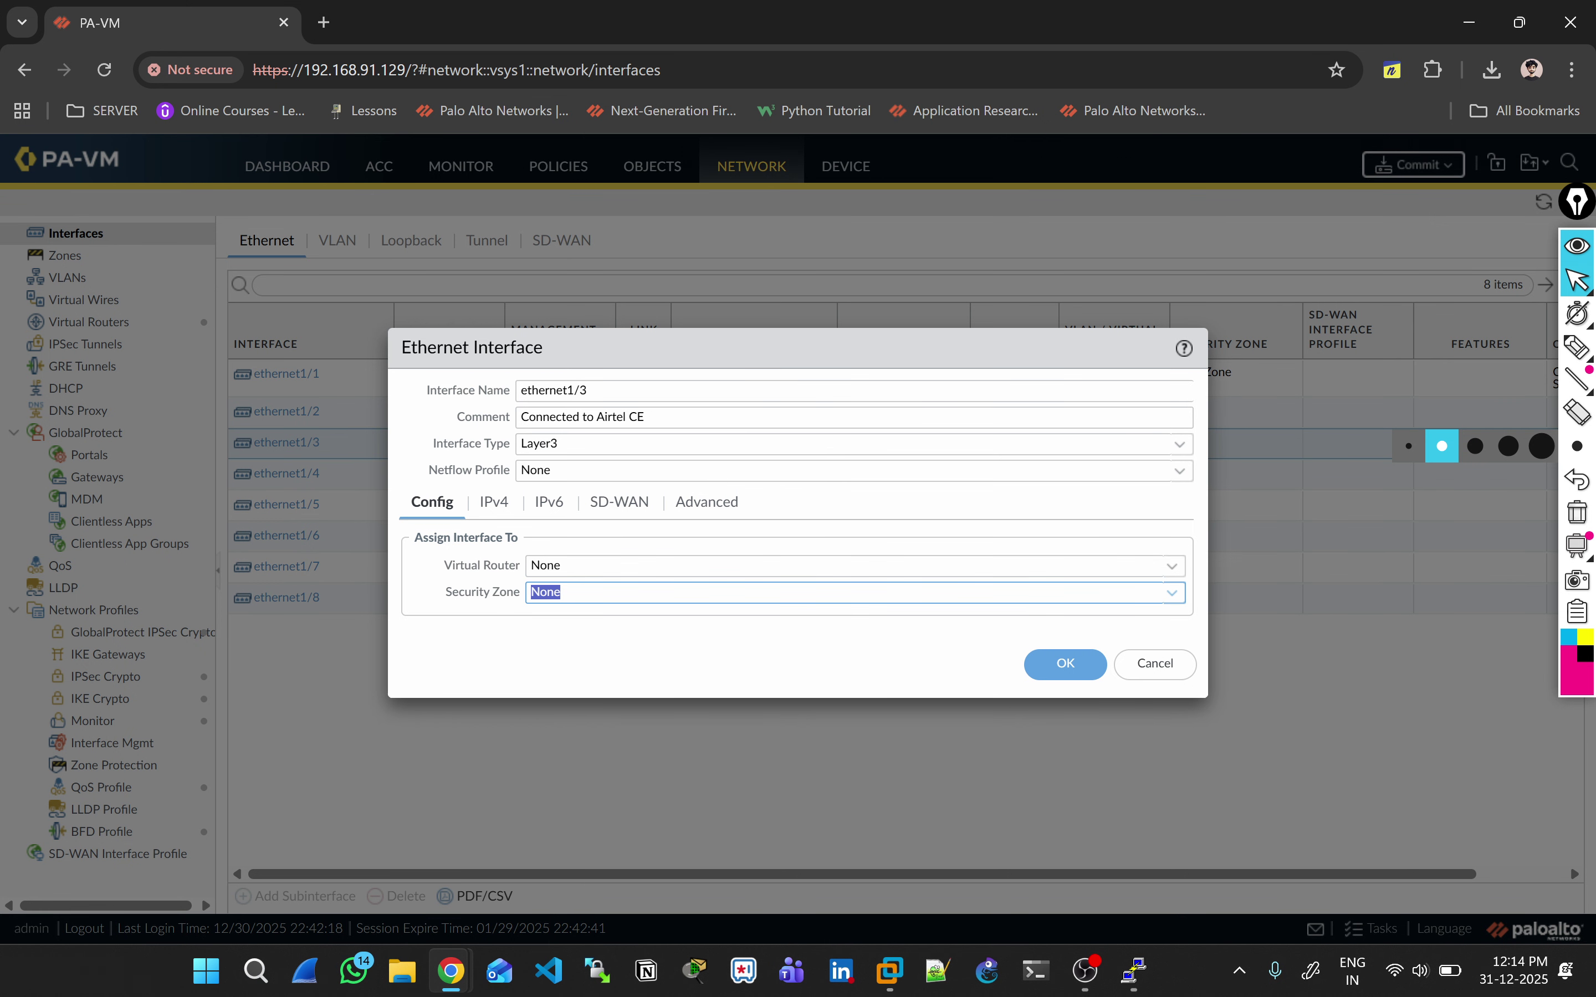
key("shift+Tab")
key("Down")
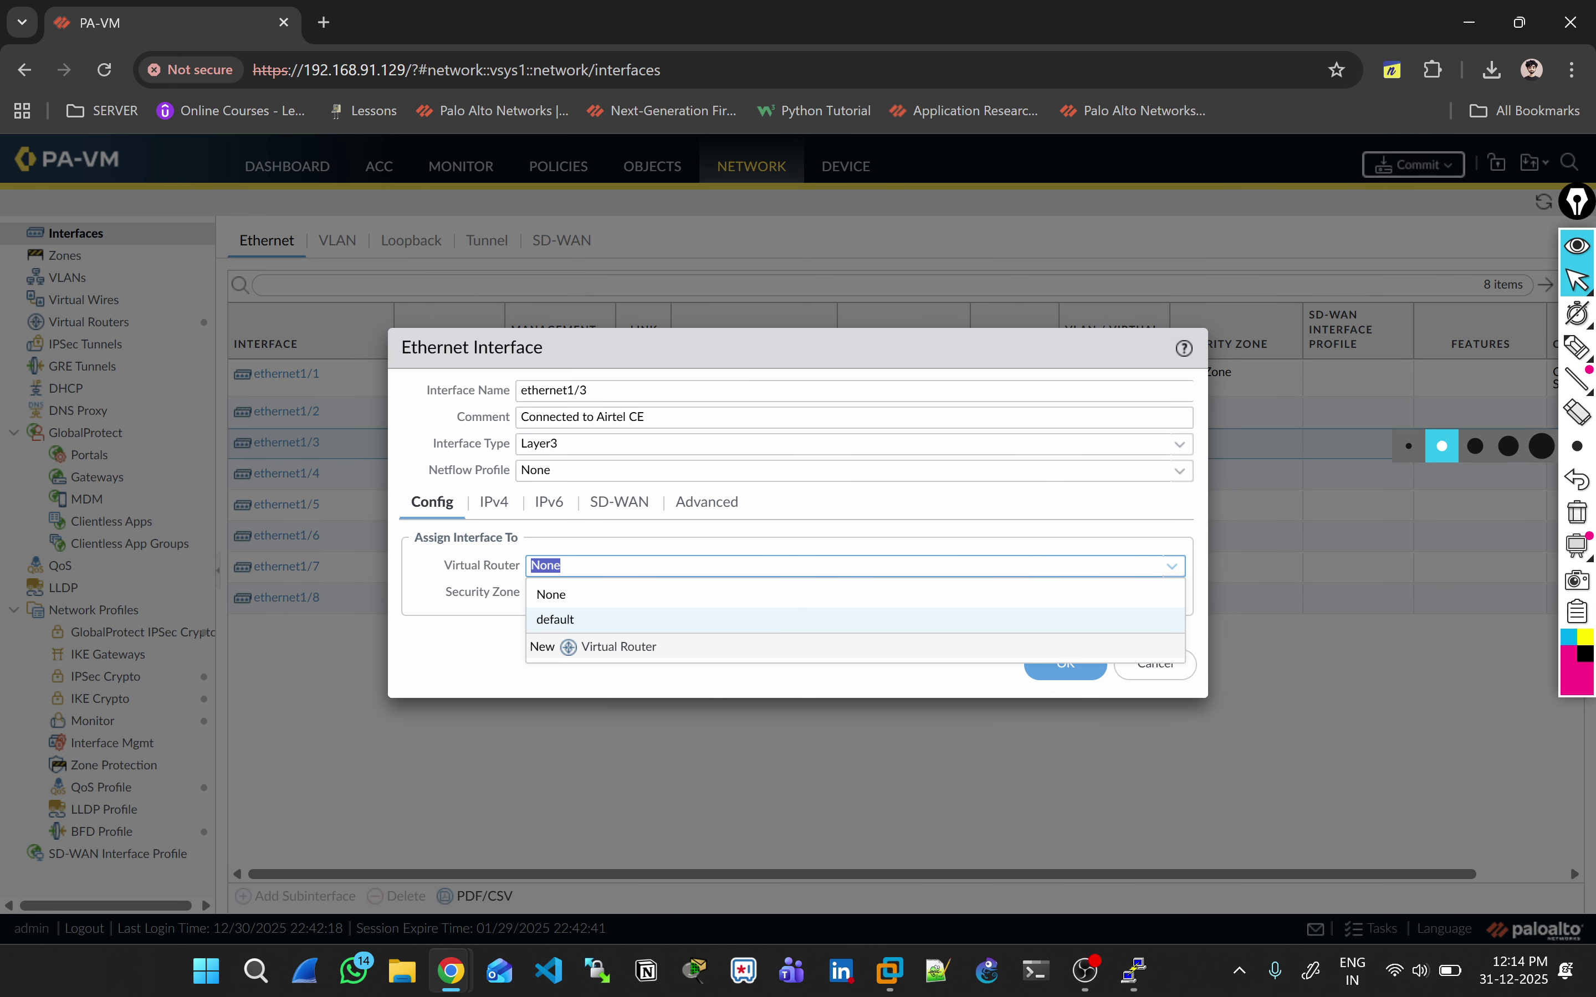
key("Down")
key("Return")
Step: Create a new security zone Airtel-Zone and assign it to ethernet1/3
key("Tab")
key("Down")
key("Down")
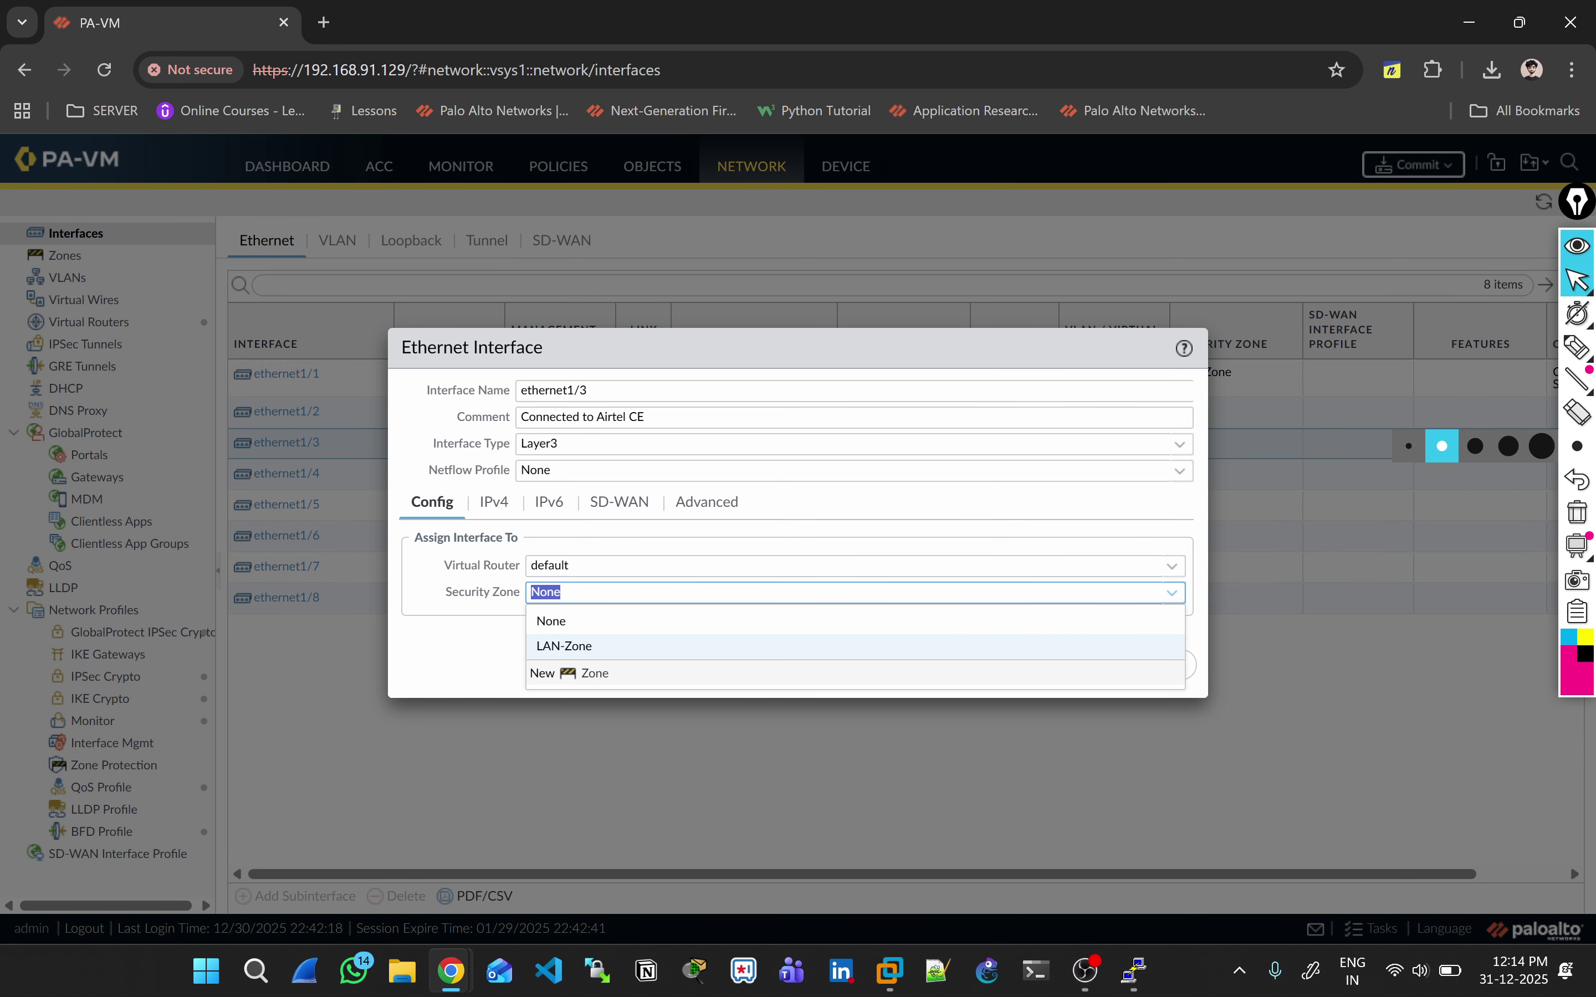
key("Down")
key("Return")
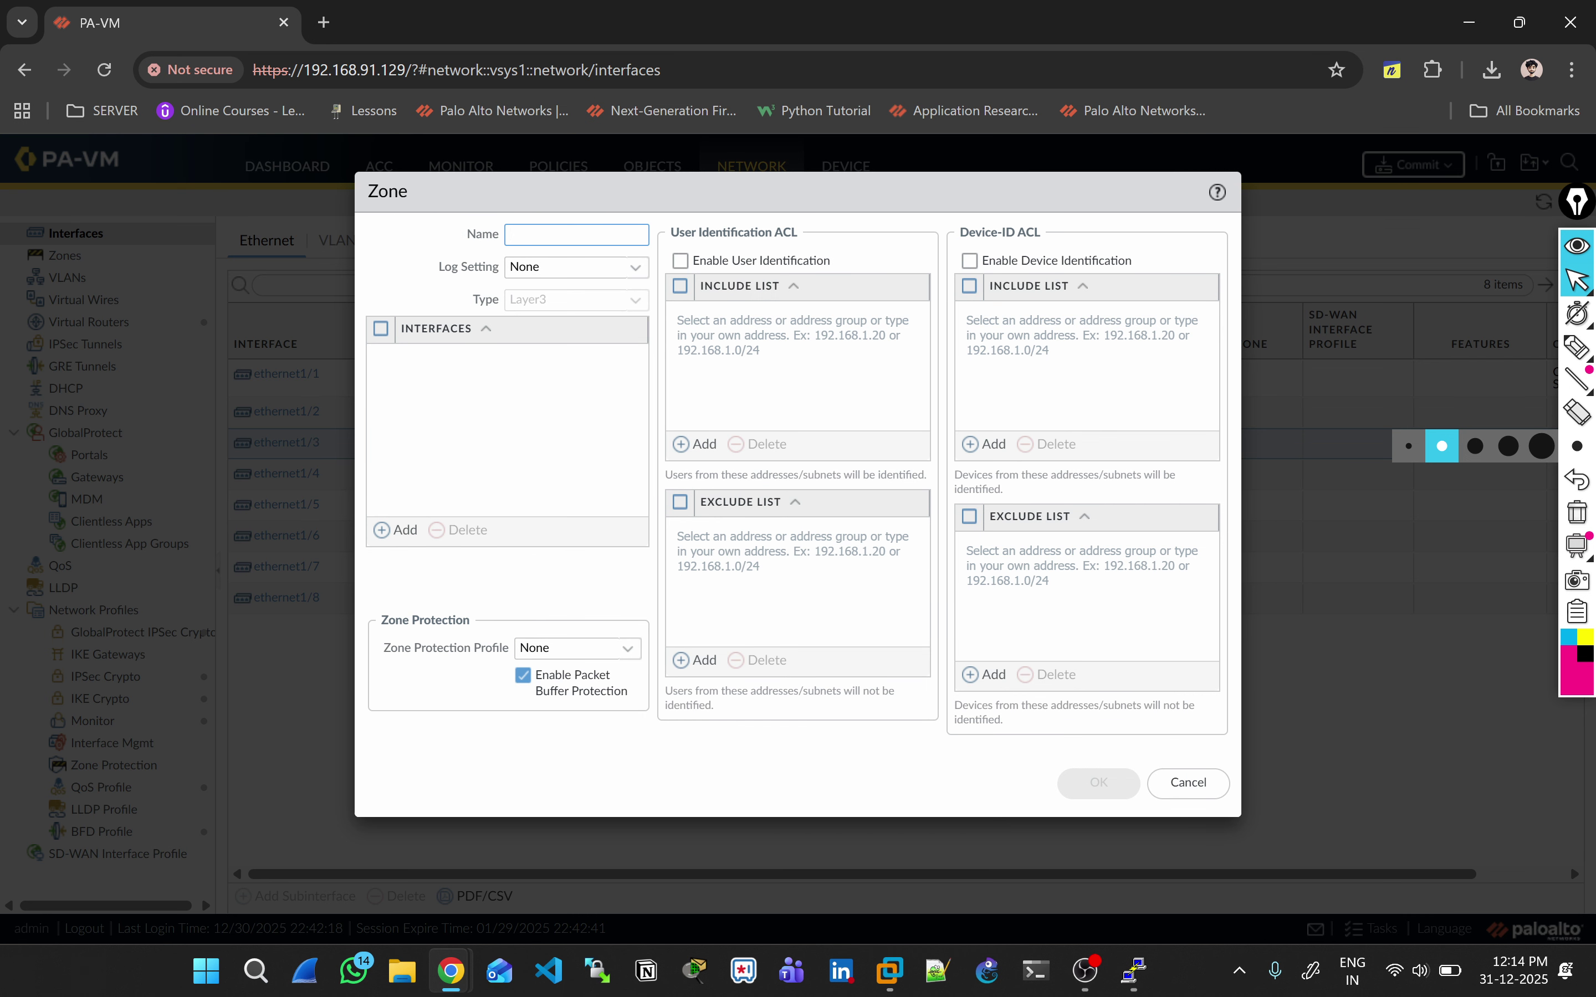
type("Airtel-")
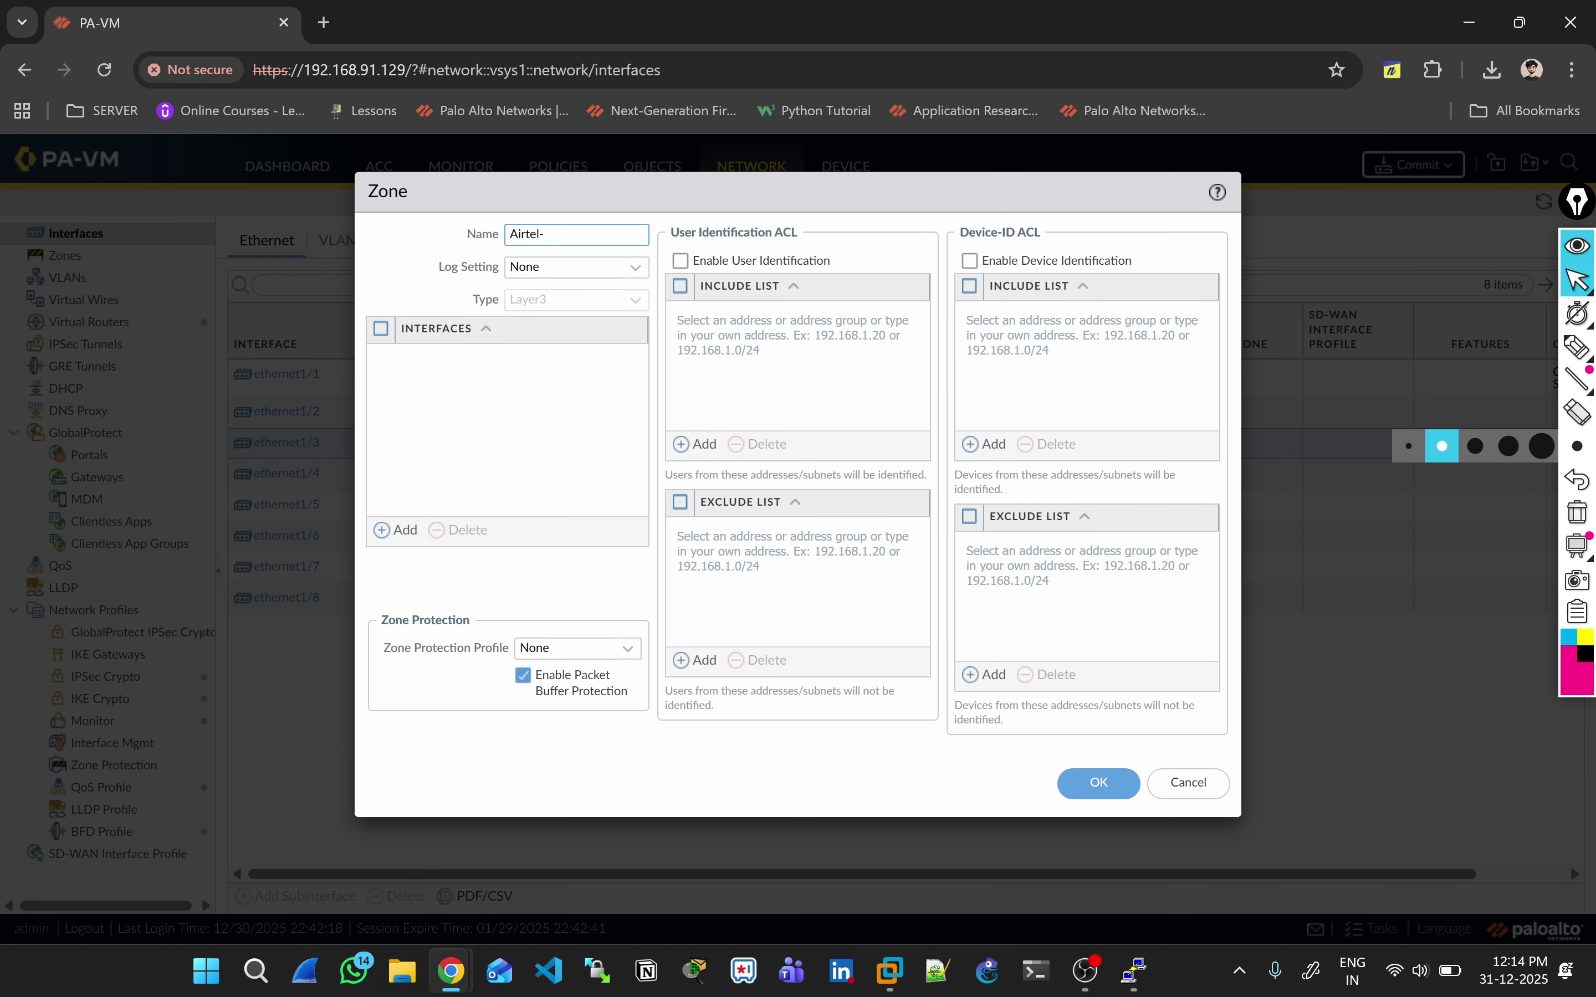
type("Zone")
key("Return")
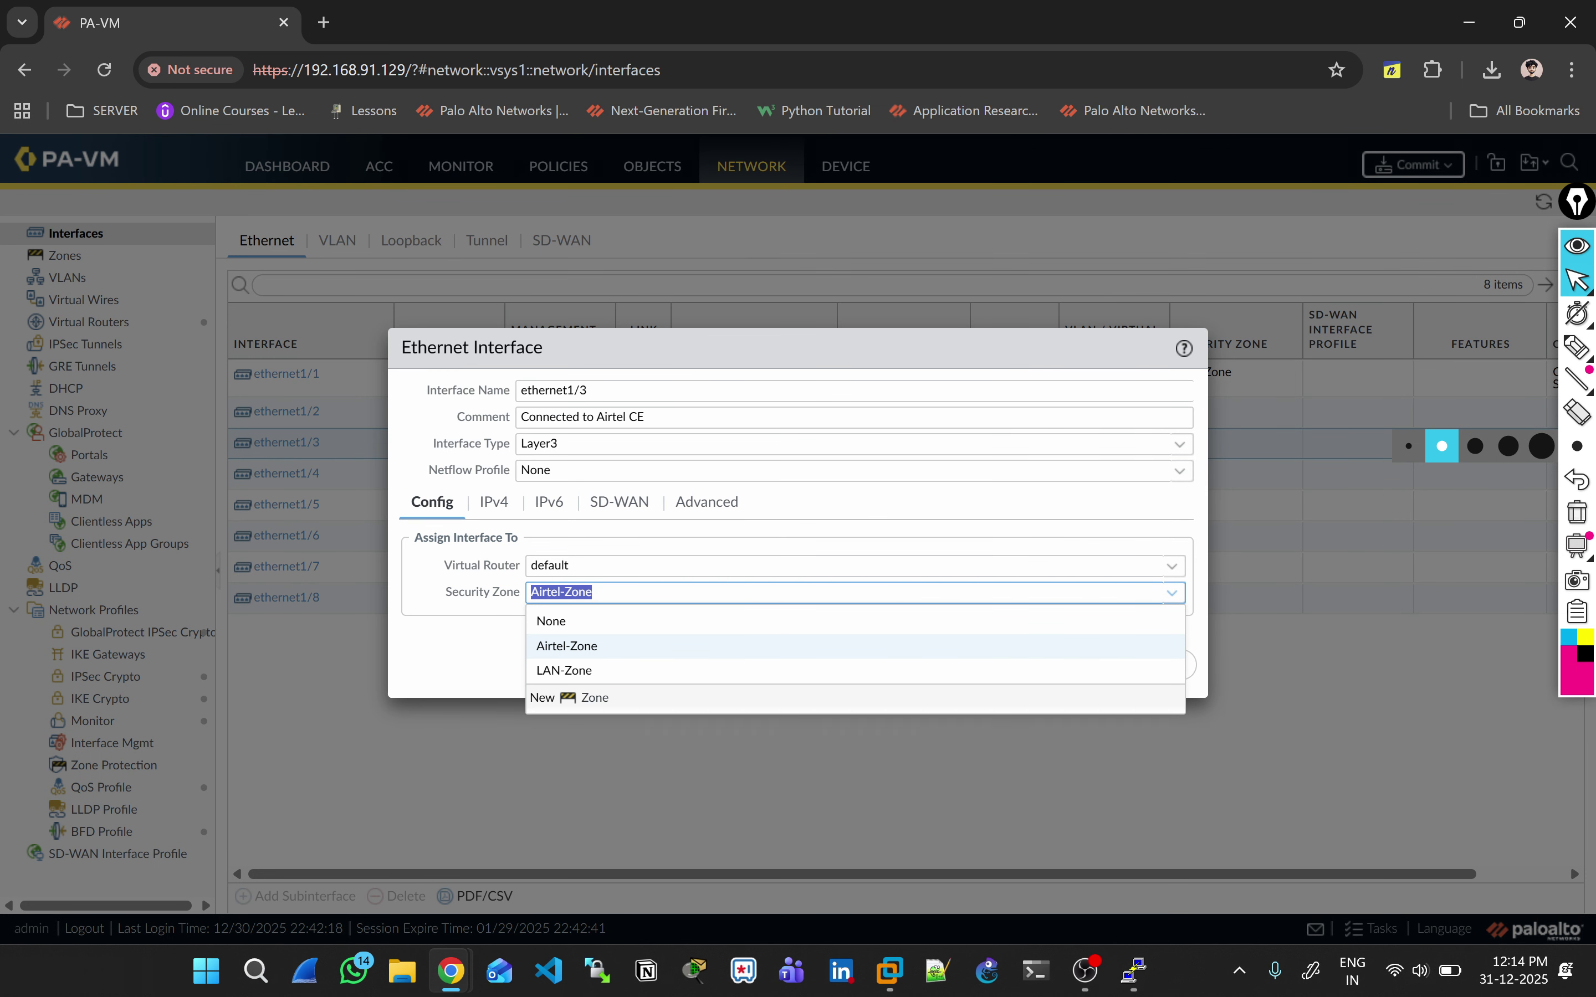
key("Return")
Step: Add the IPv4 address 100.0.0.1/30 to ethernet1/3
left_click(494, 502)
key("alt+Tab")
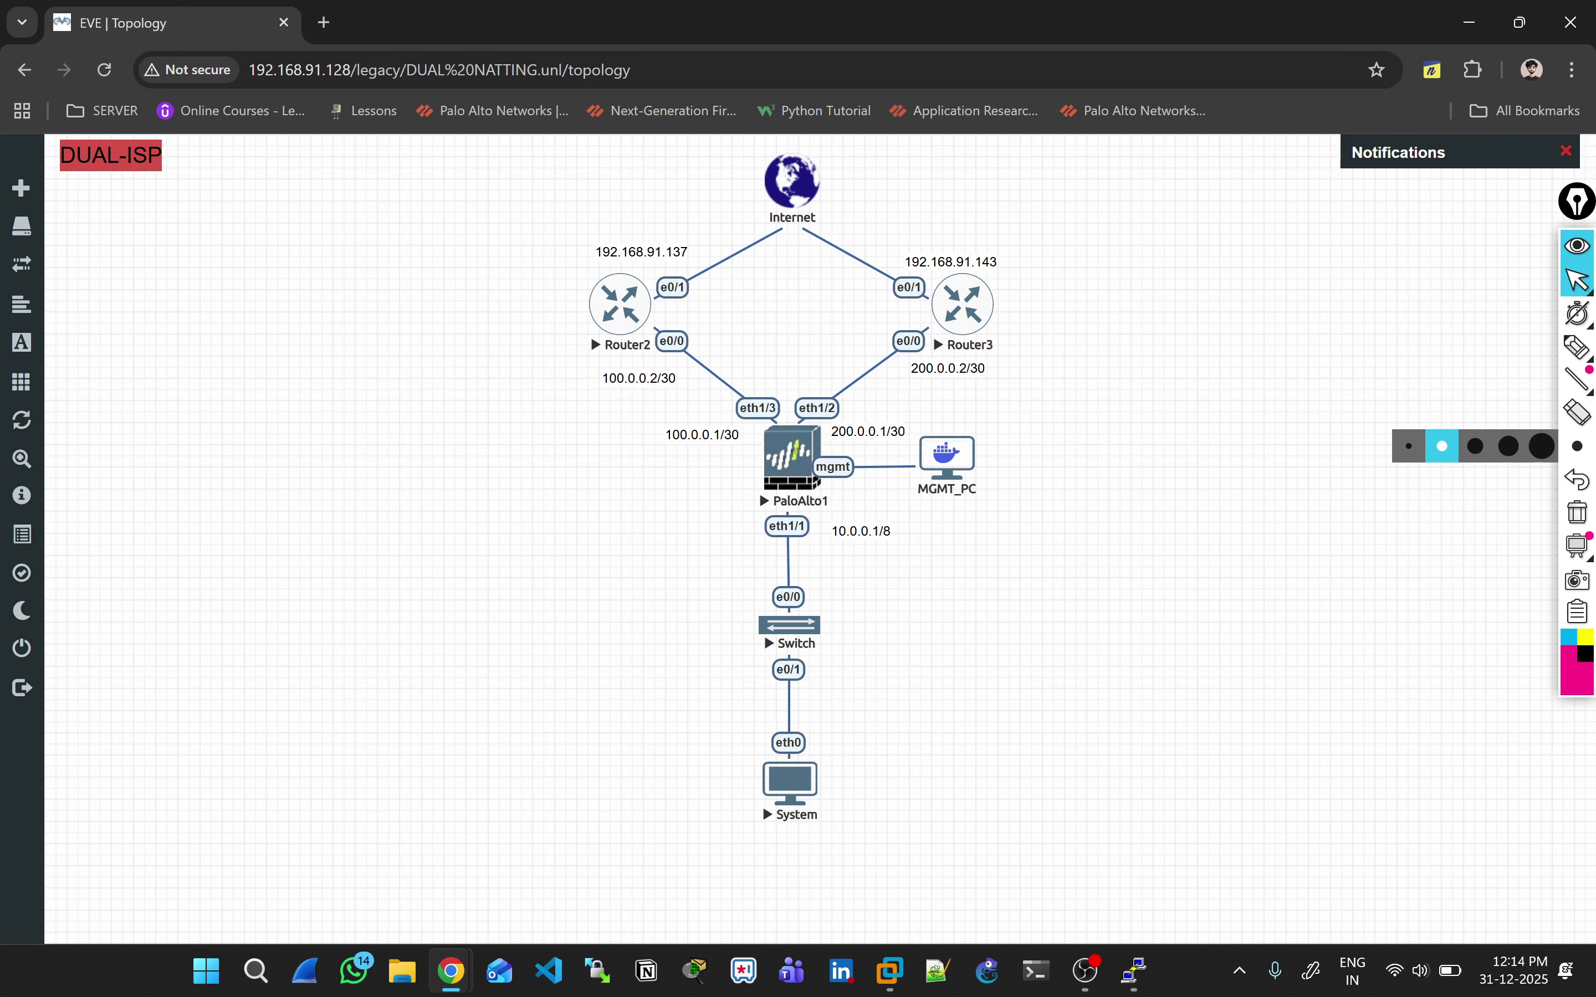
key("alt+Tab")
left_click(428, 736)
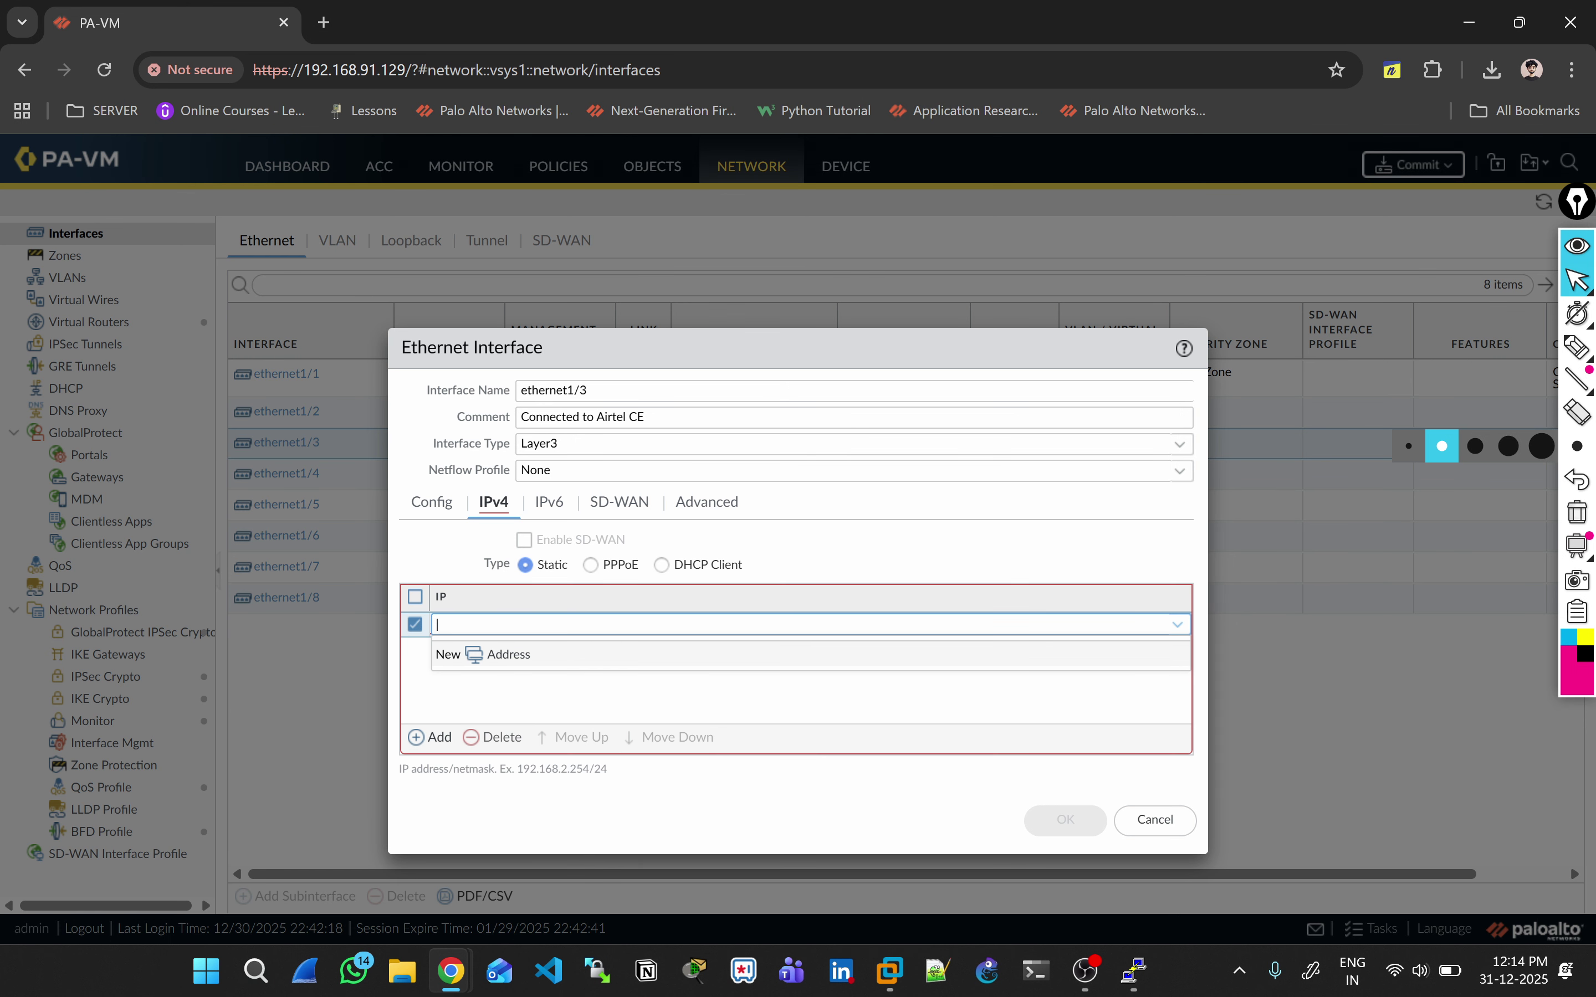
type("100.0.0.1/30")
key("Return")
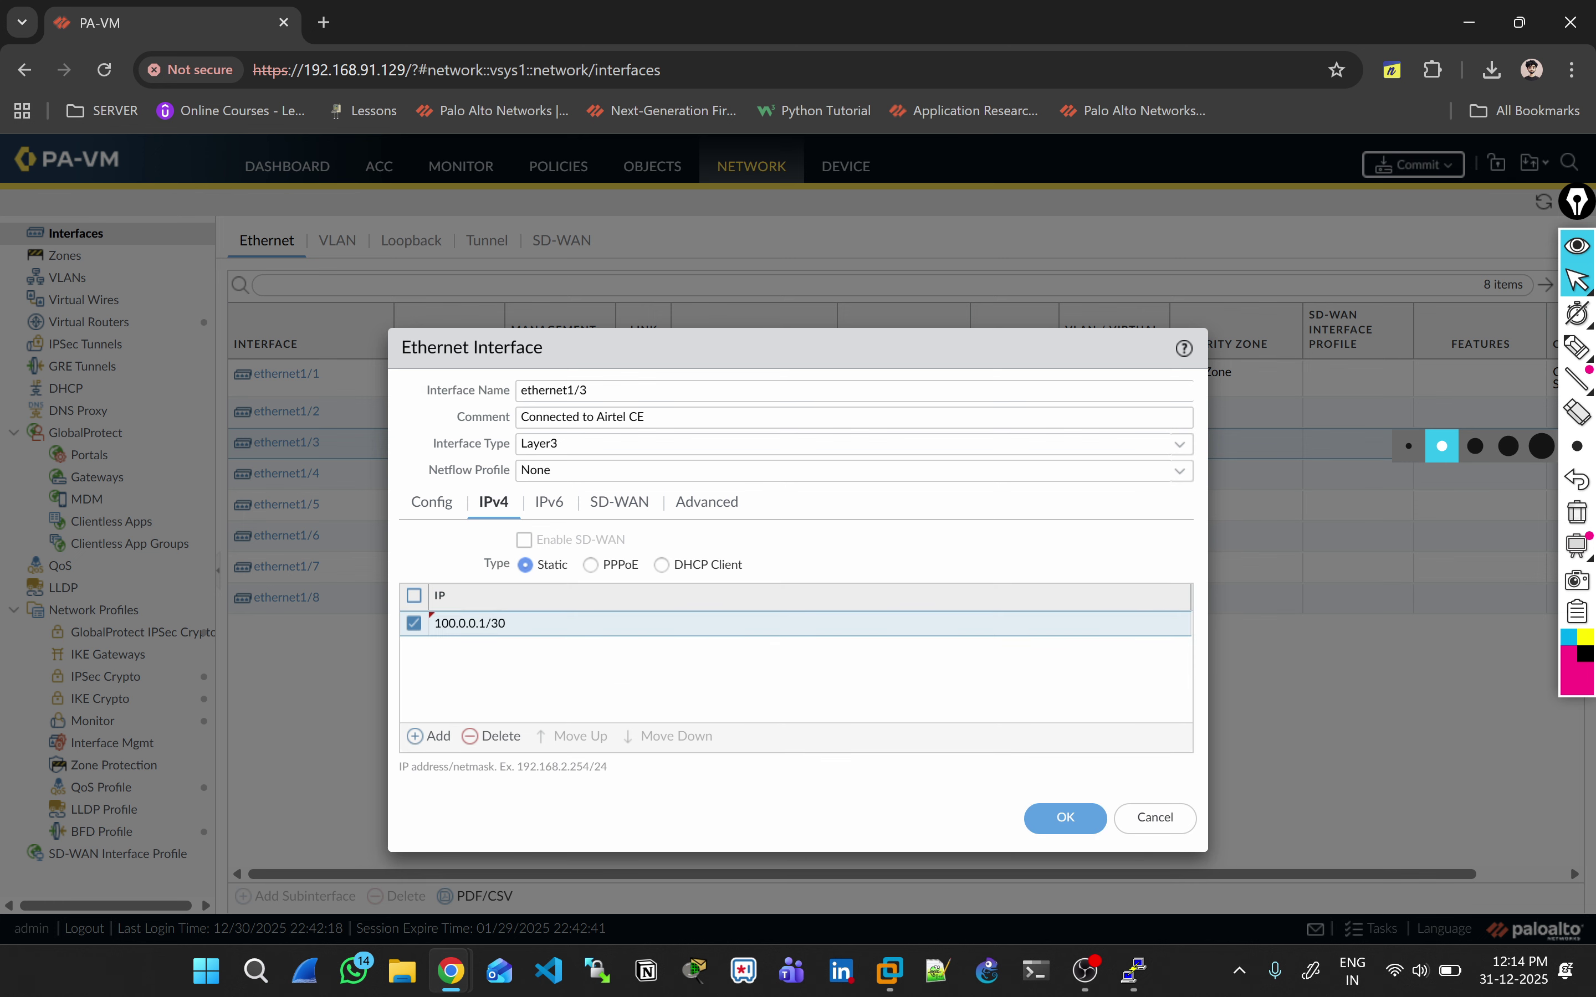
Step: Apply the Global-MGMT management profile to ethernet1/3 and save it
left_click(707, 502)
left_click(564, 639)
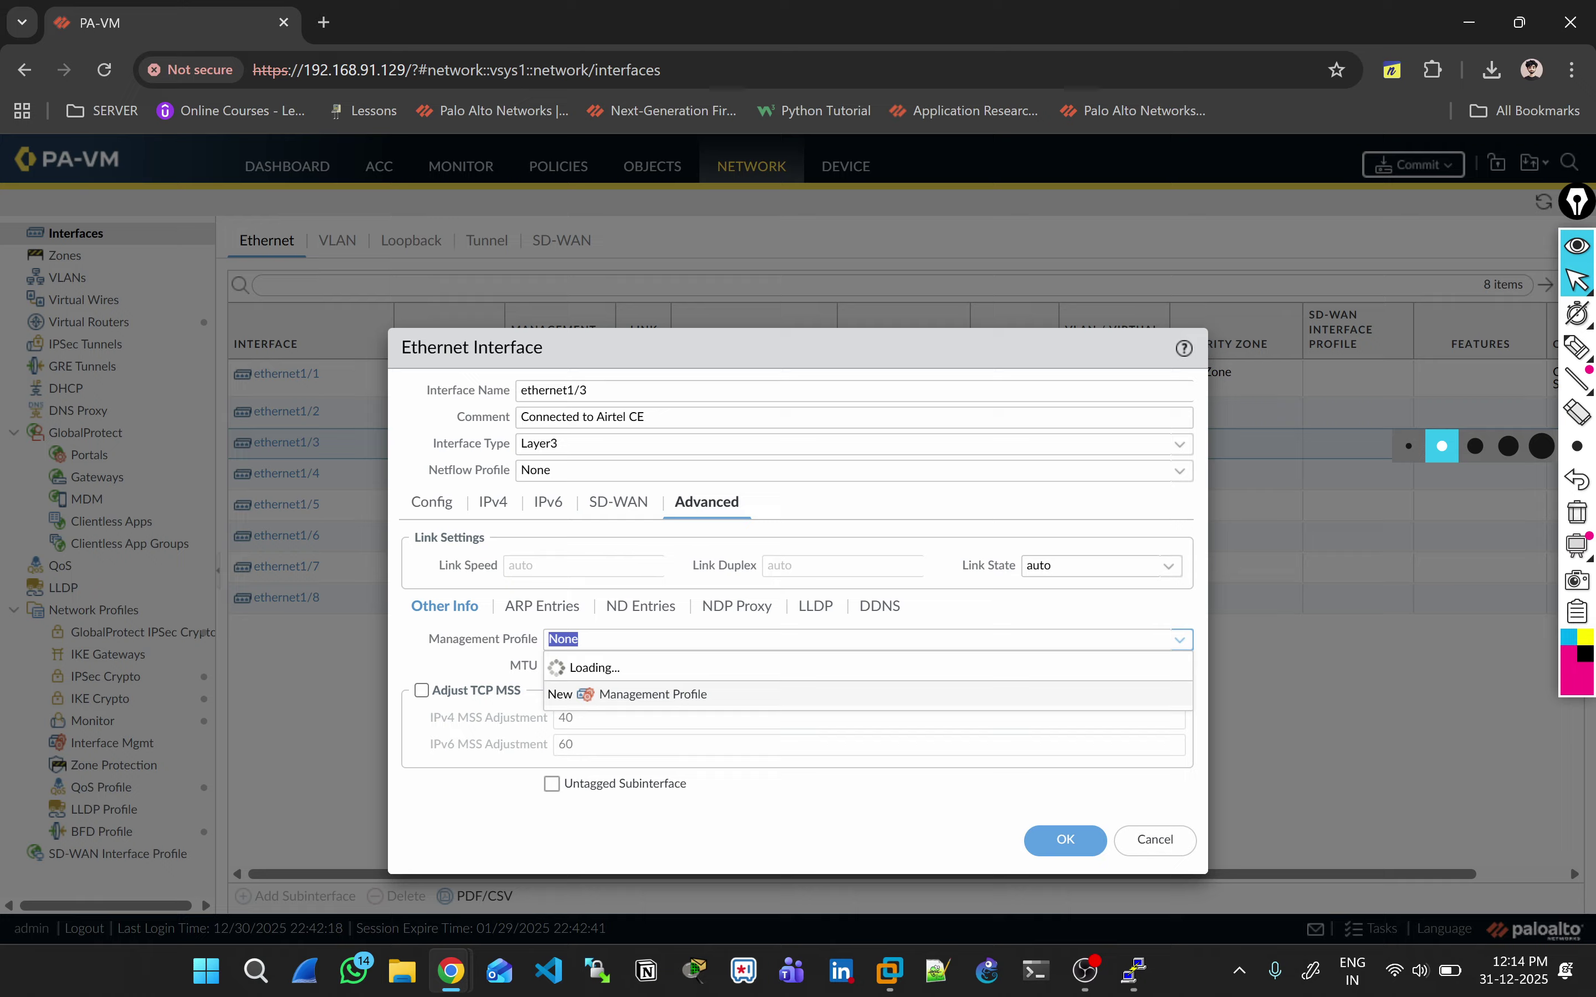
left_click(580, 692)
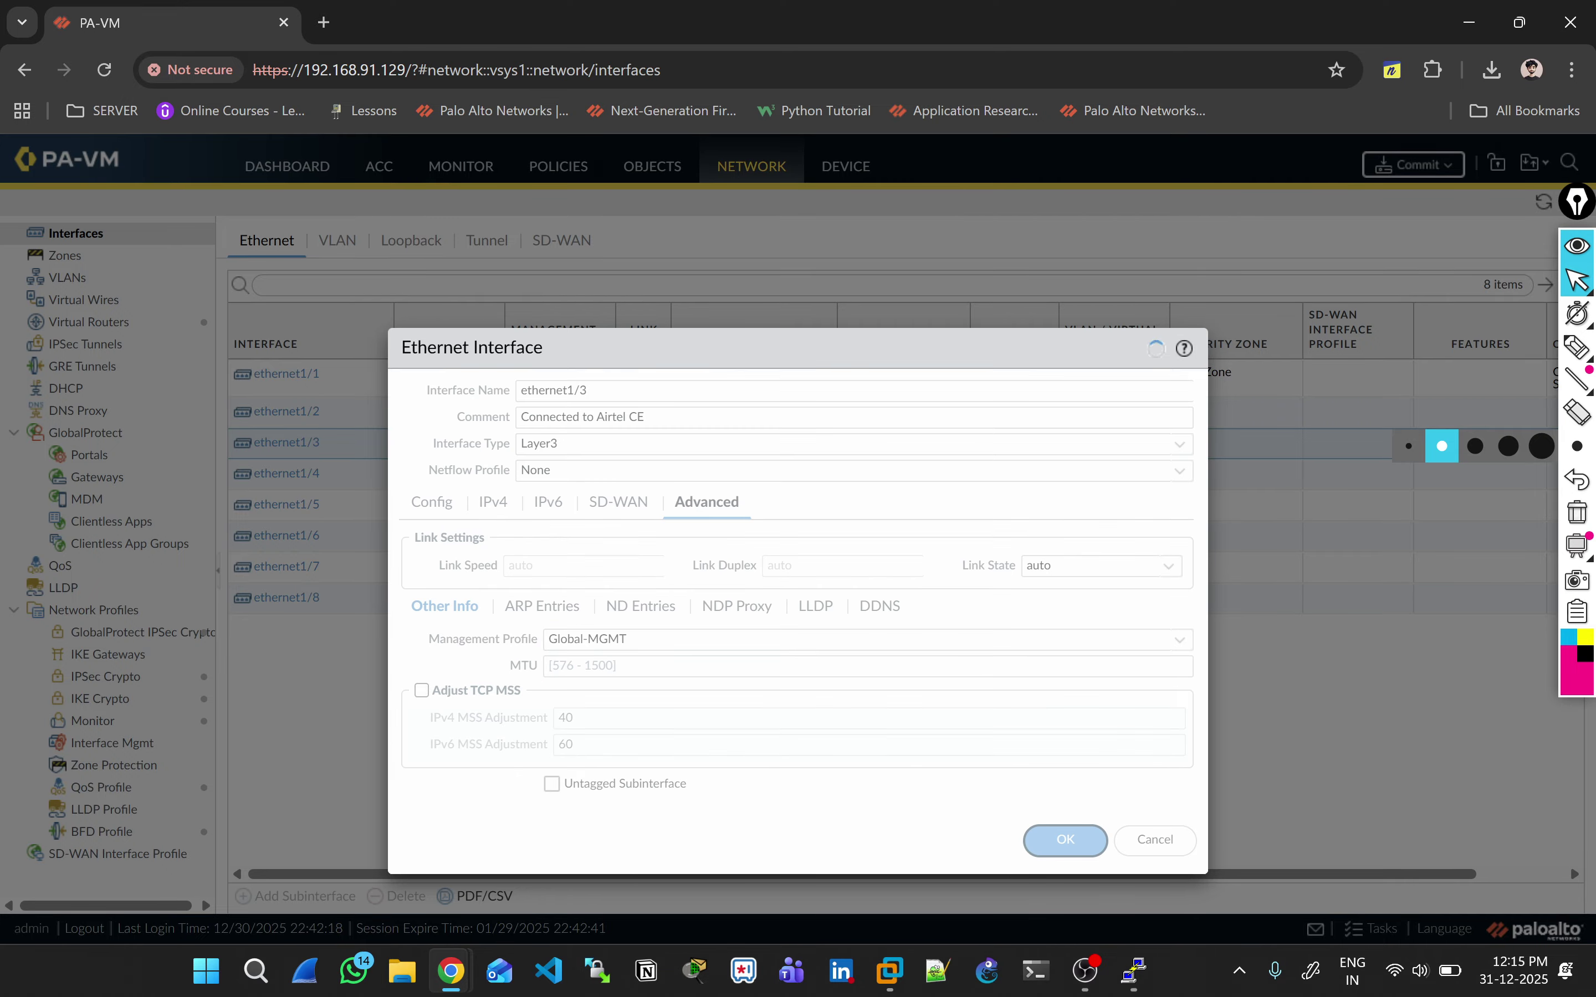
left_click(1065, 839)
key("alt+Tab")
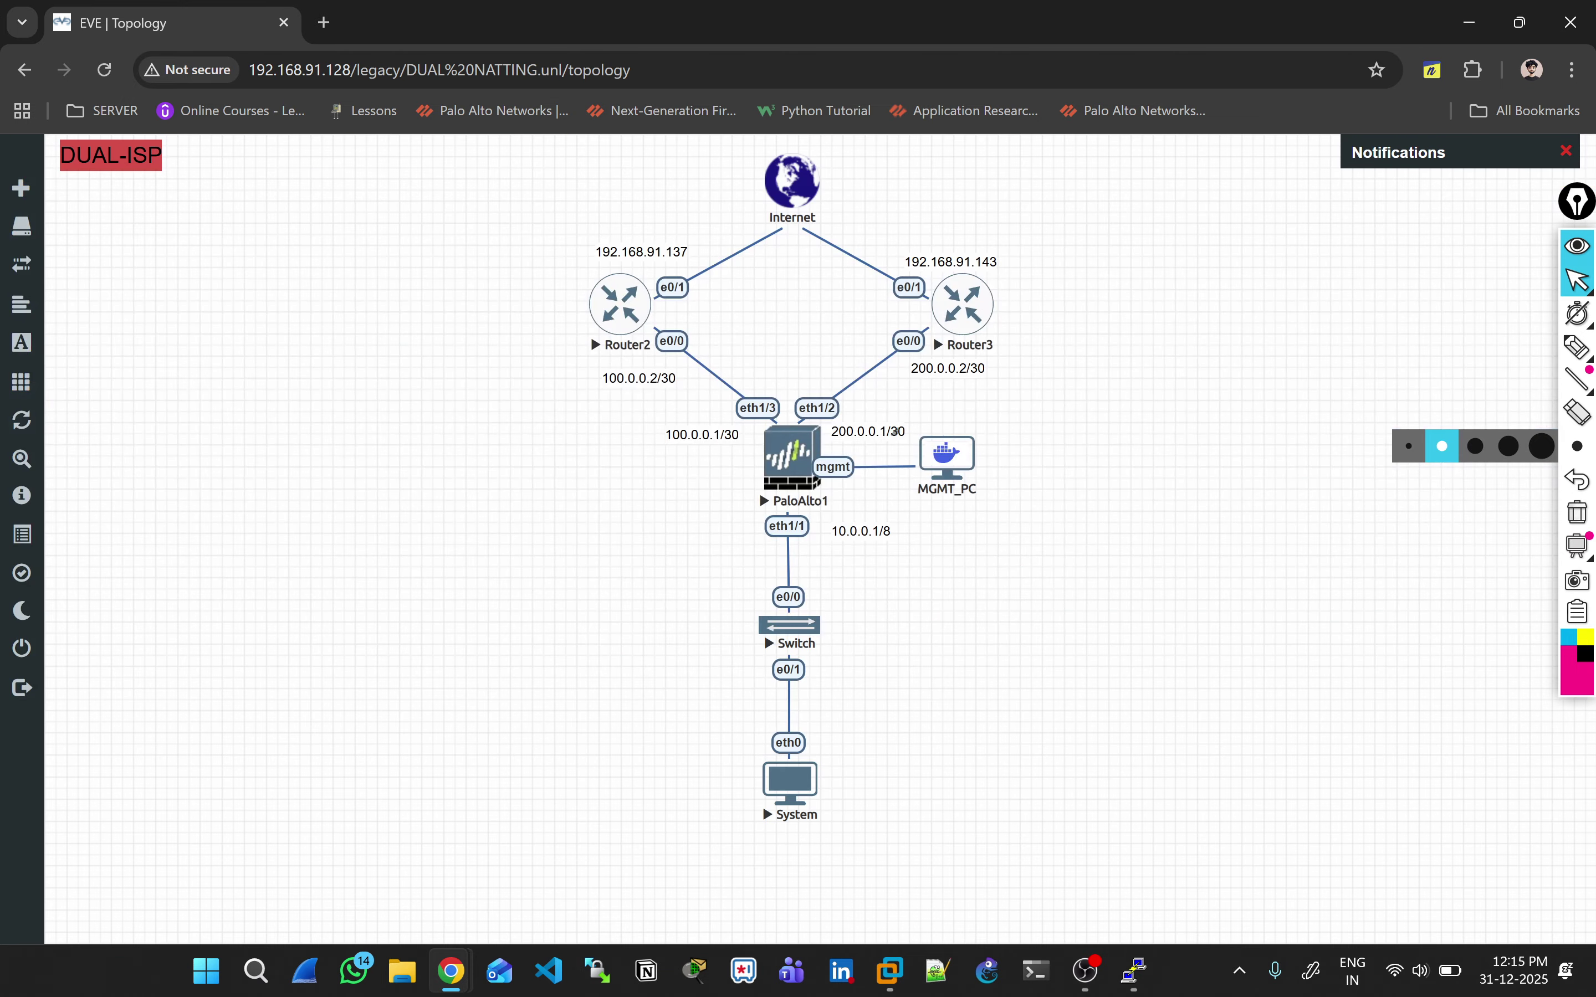
key("alt+Tab")
Step: Comment ethernet1/2 'Connected to My JIO-CE' and make it Layer3 on the default virtual router
left_click(286, 411)
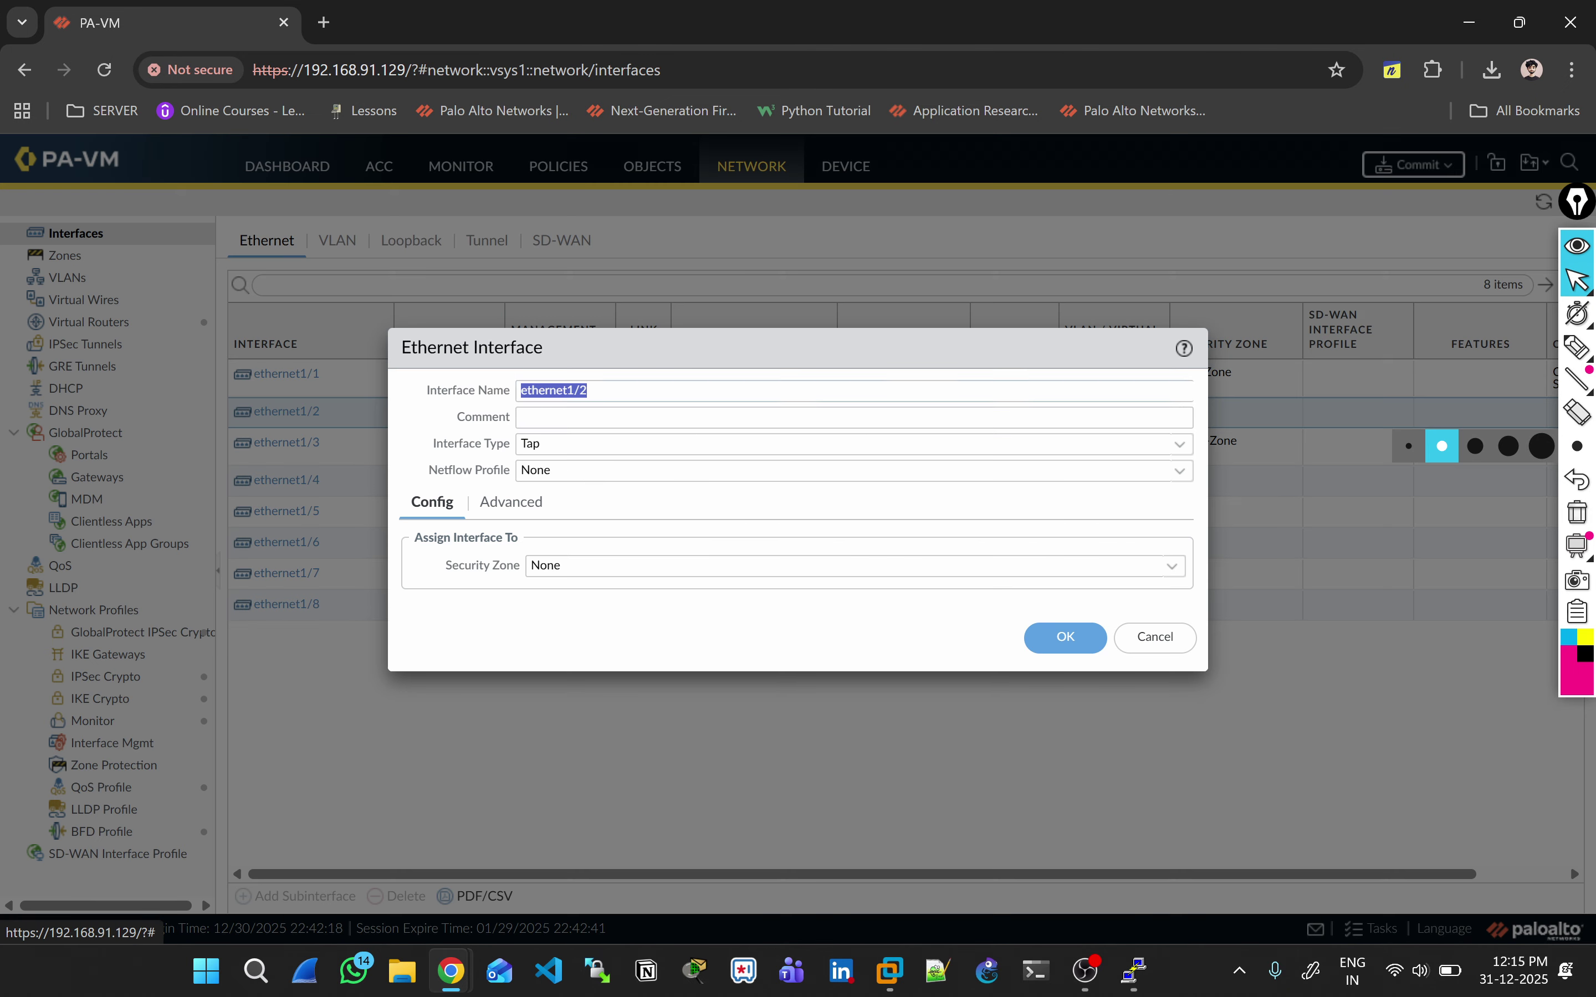
left_click(854, 418)
type("Conn")
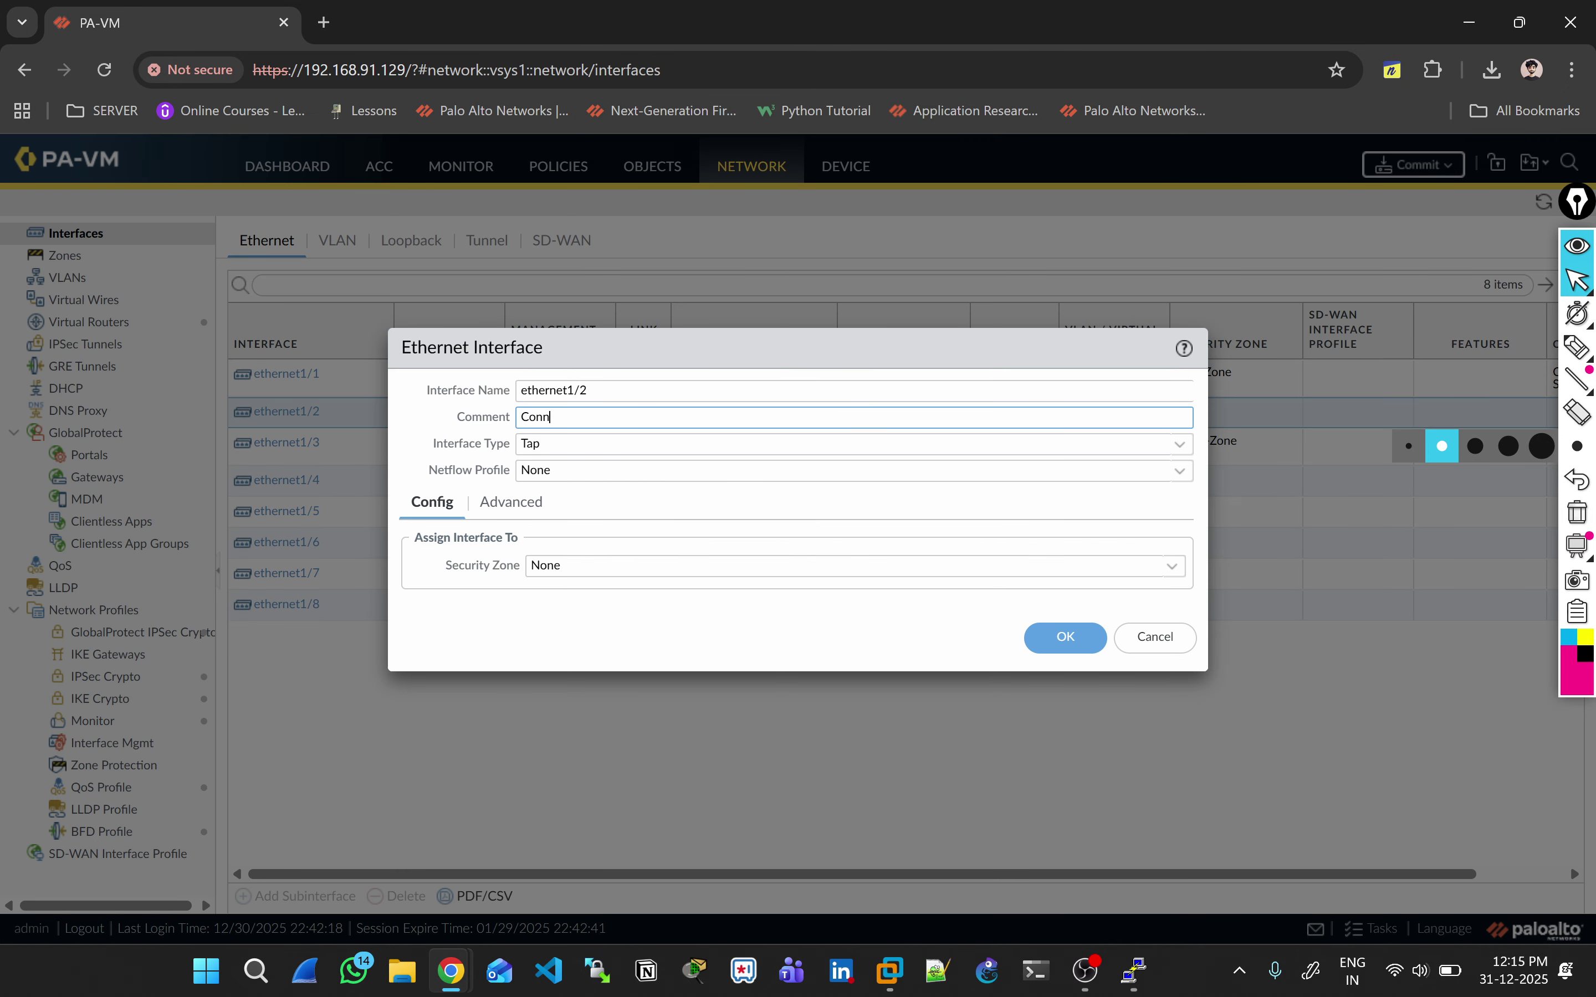
type("ected to My JIO-CE")
left_click(854, 444)
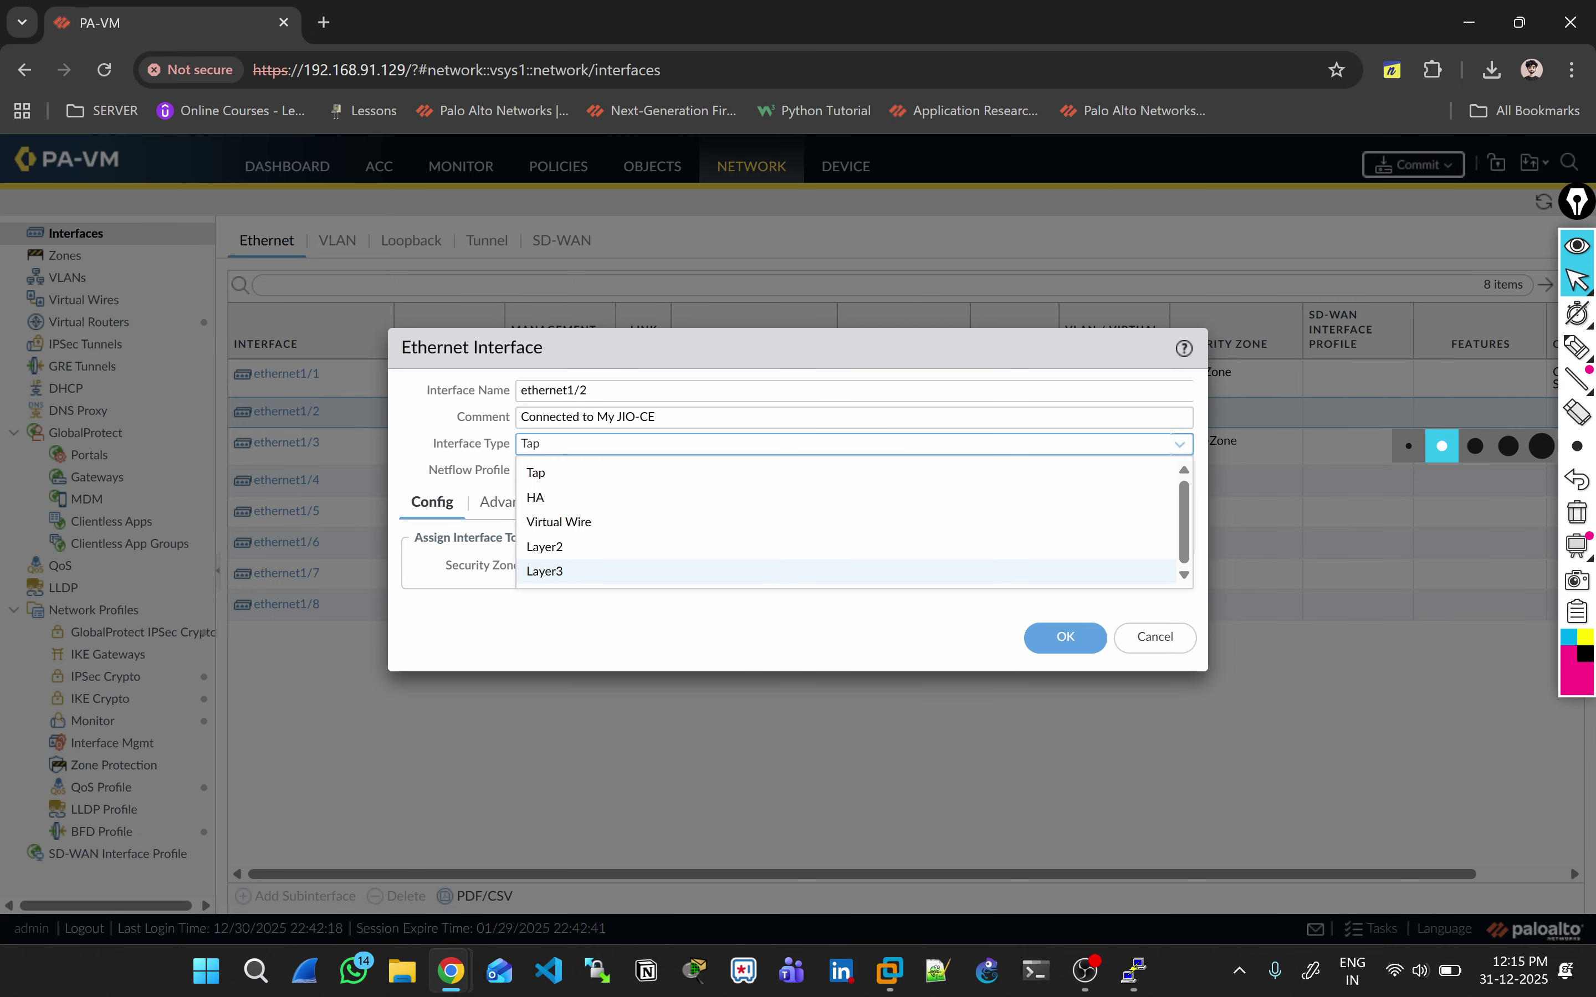
left_click(844, 571)
left_click(854, 566)
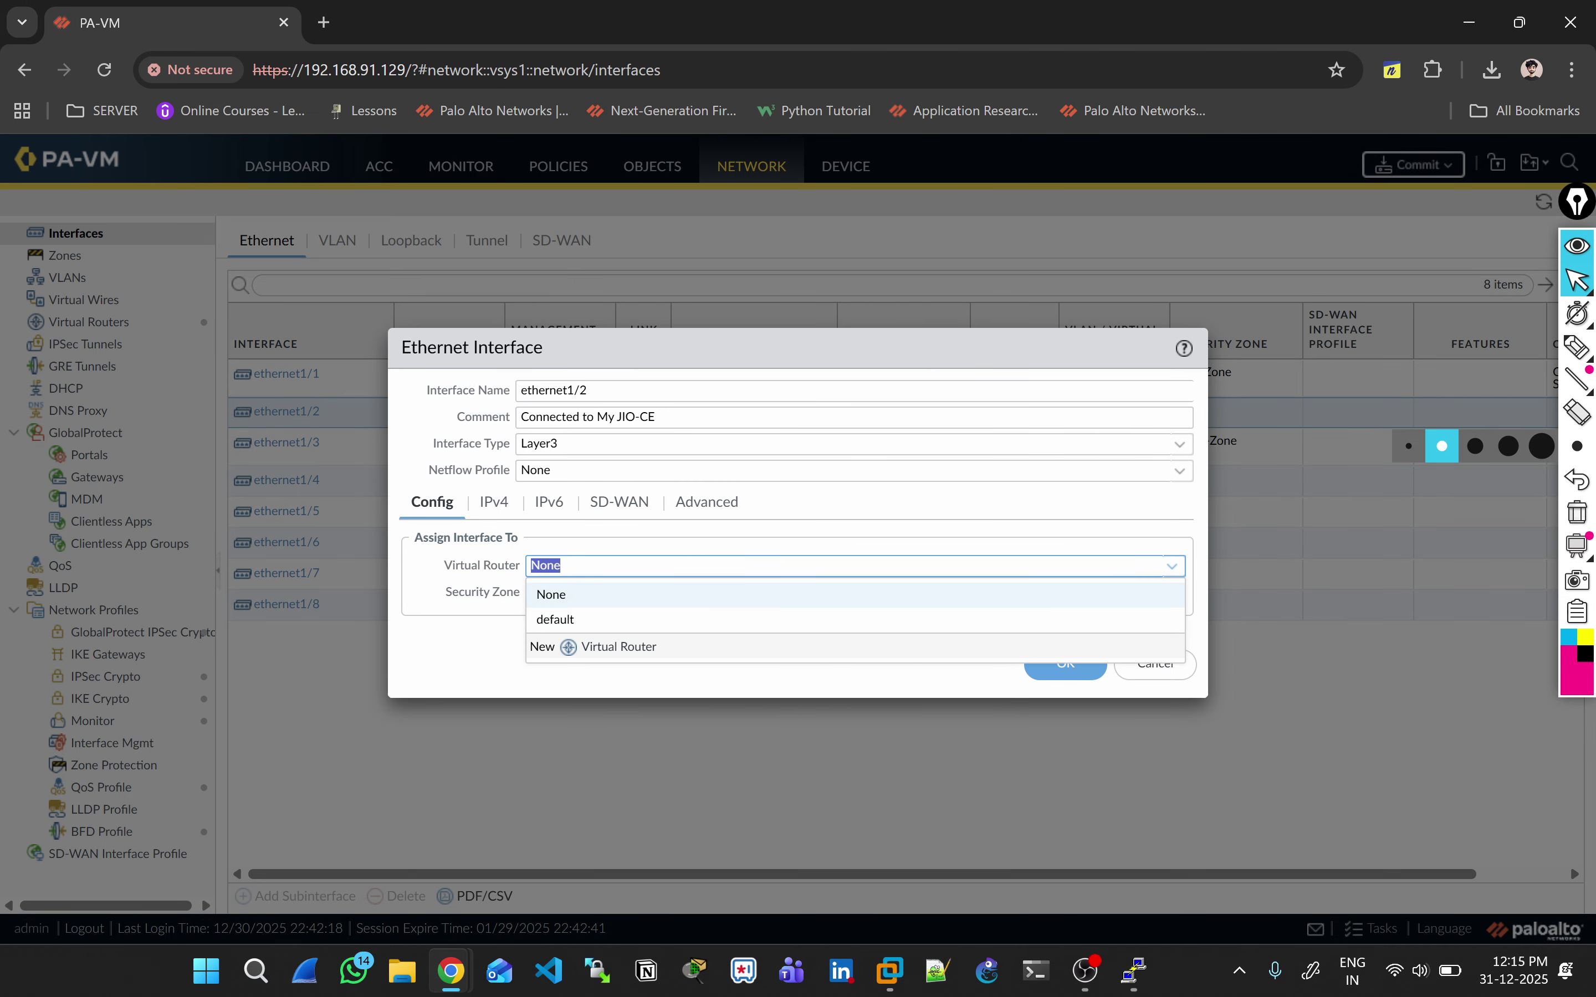
left_click(848, 620)
Step: Put ethernet1/2 in a new zone JIO-ISP and give it address 200.0.0.1/30
left_click(847, 592)
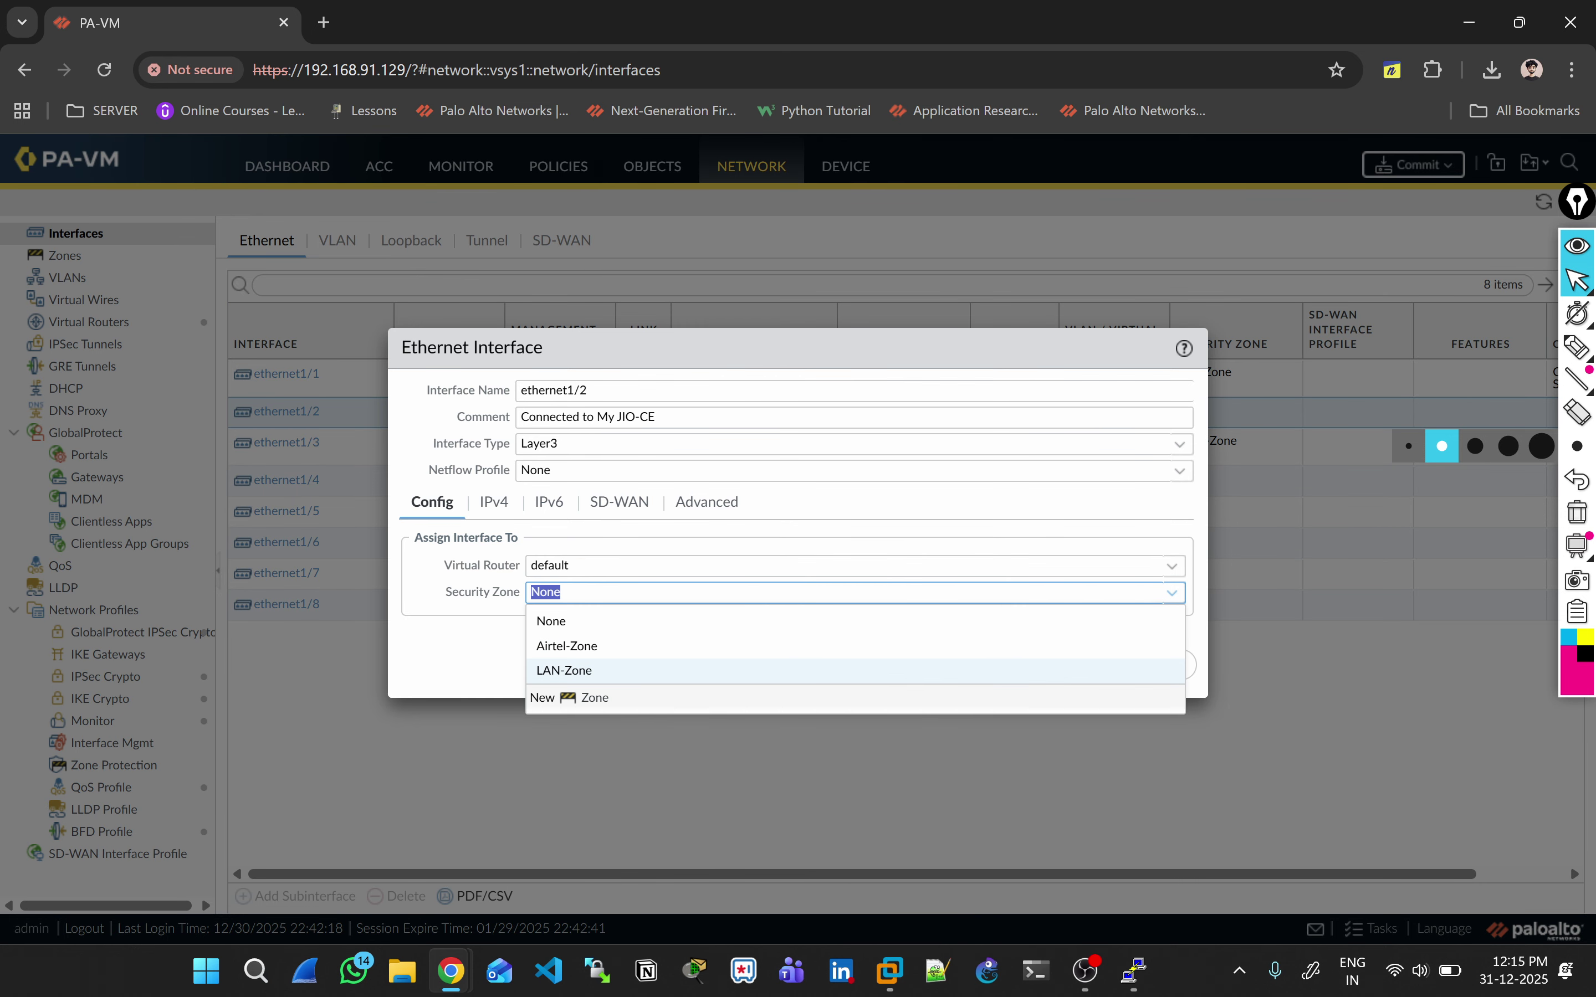
left_click(547, 695)
type("JIO-ISP")
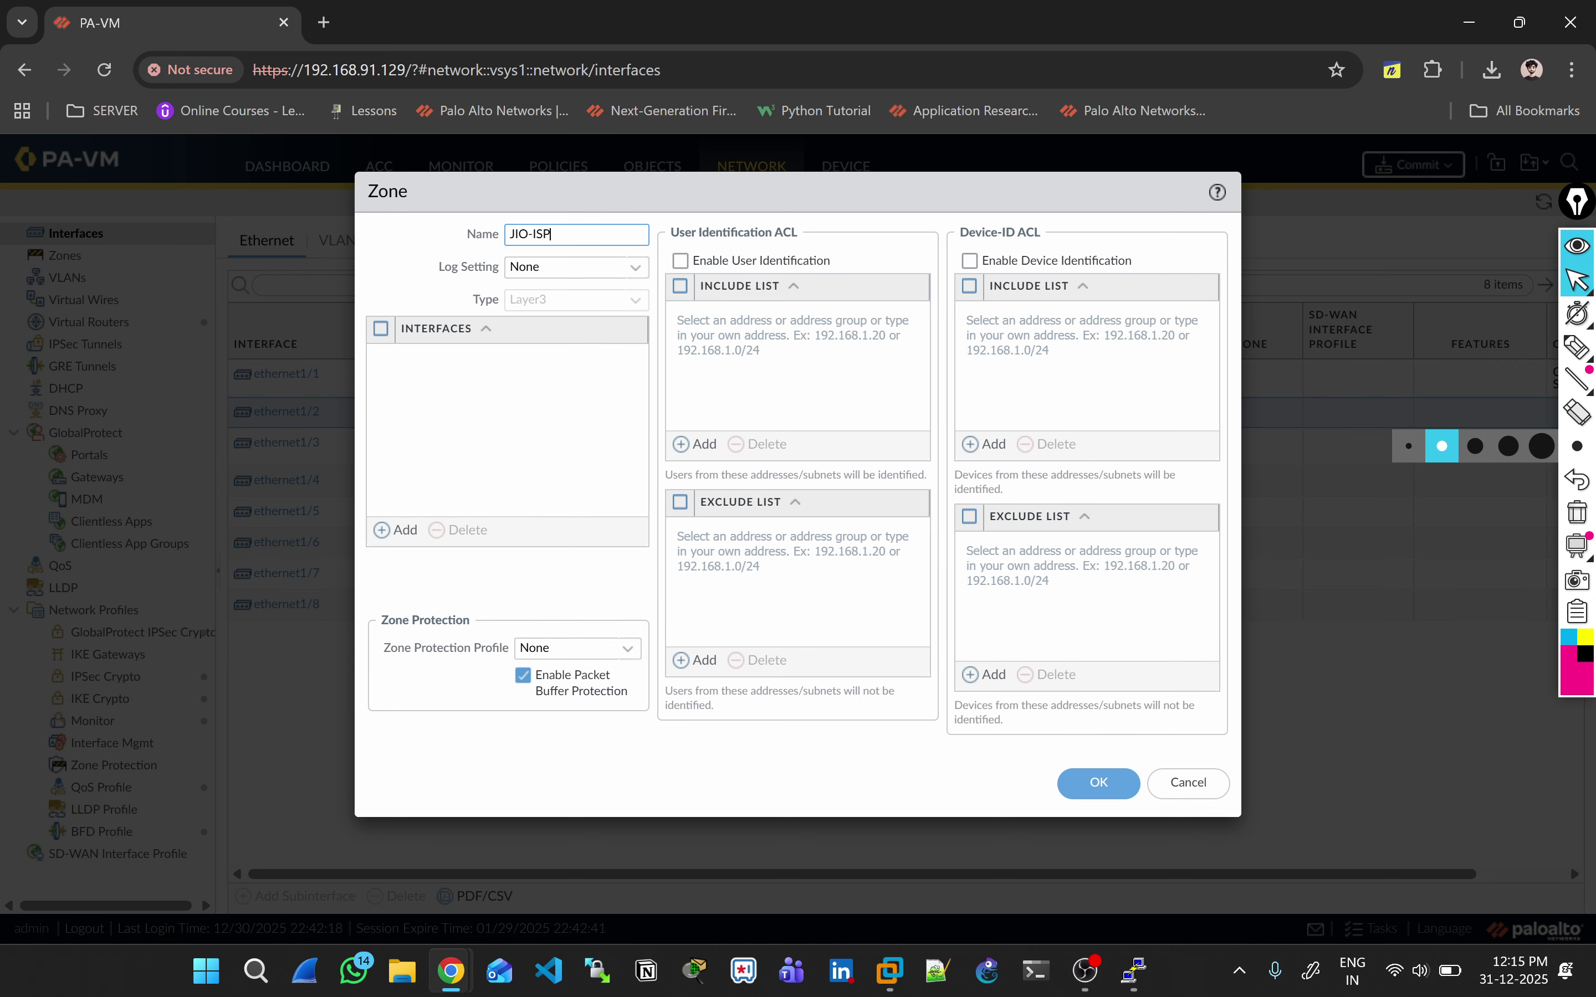
key("Return")
left_click(494, 503)
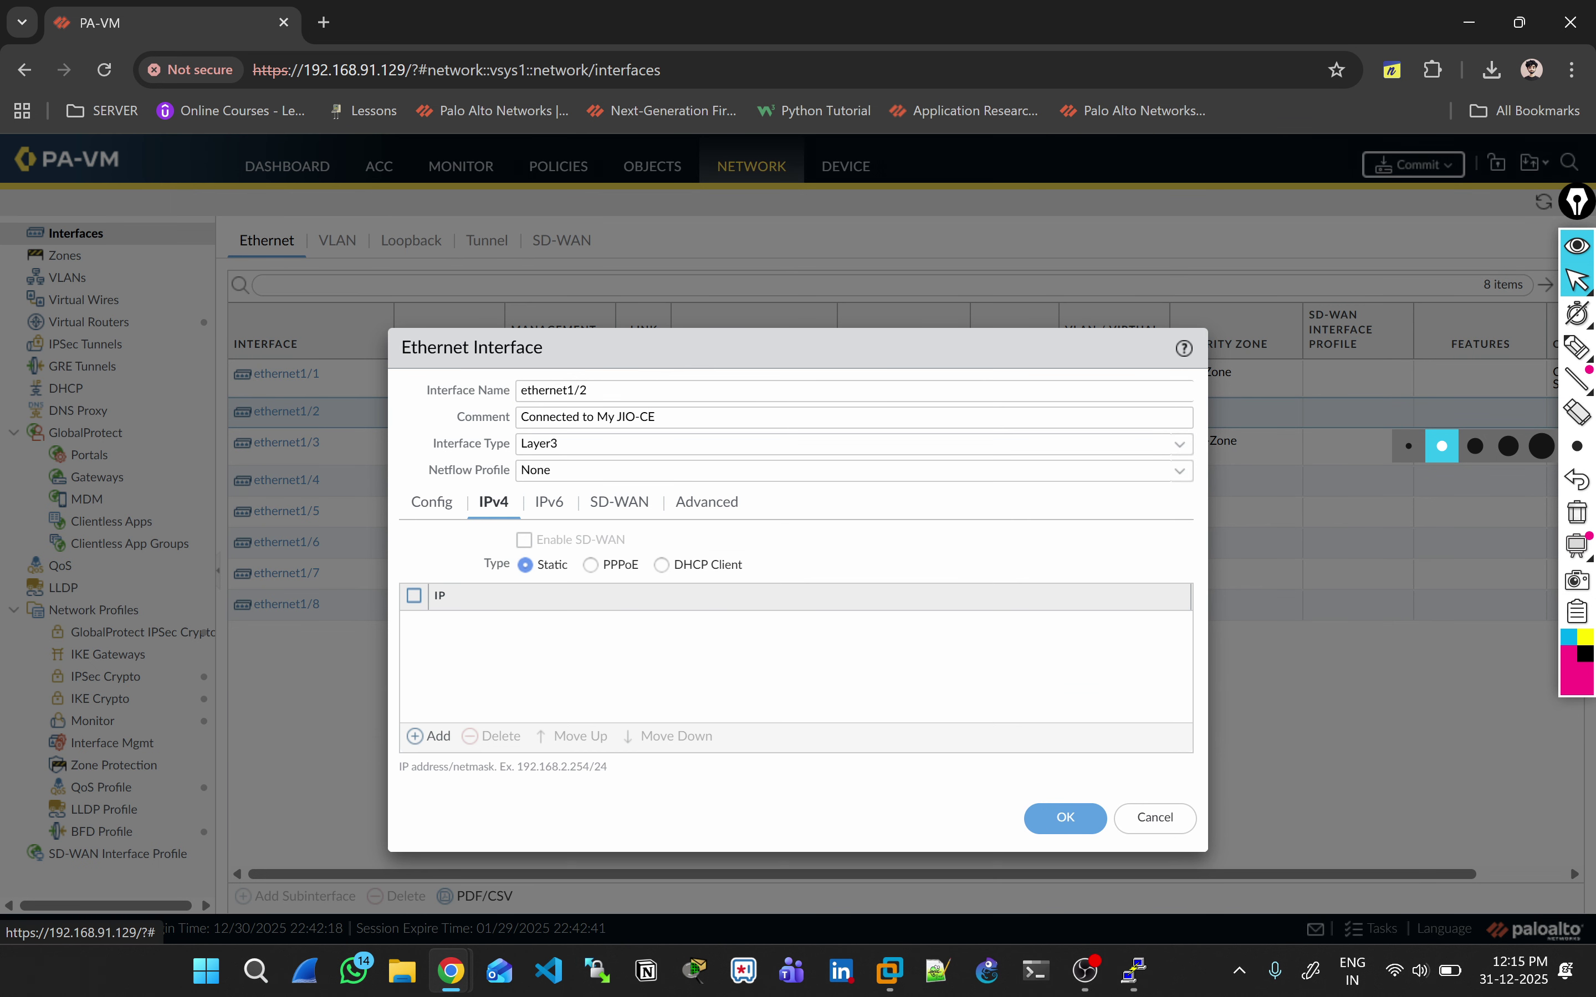
key("alt+Tab")
key("alt+Tab")
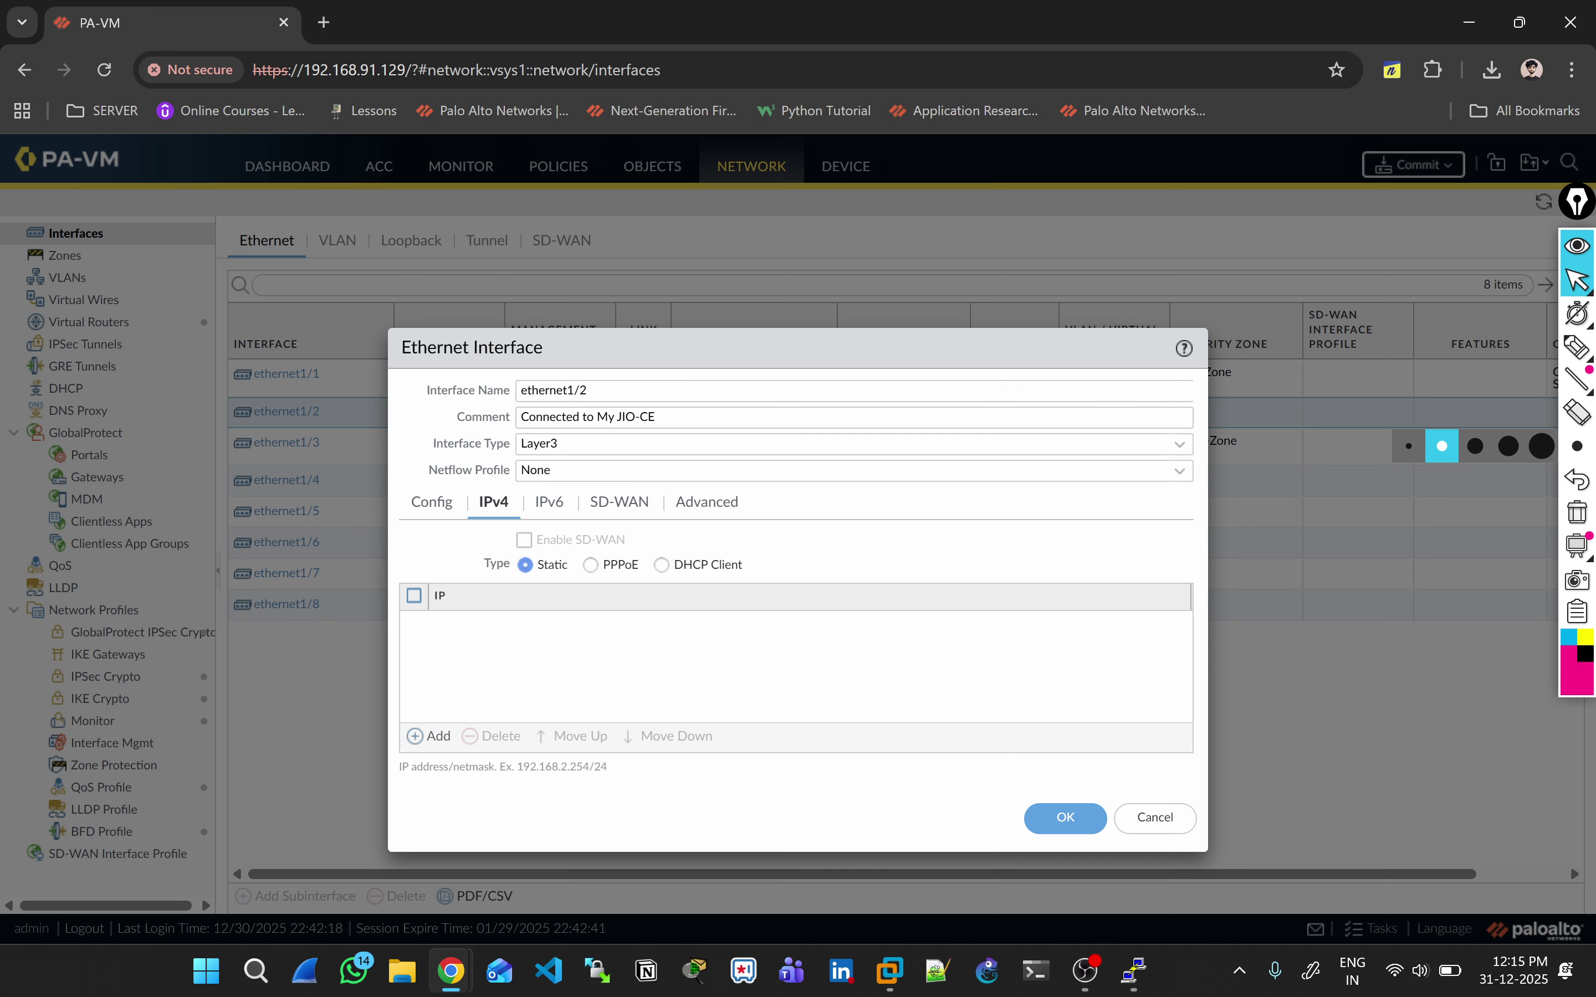
left_click(429, 737)
type("200.0.0.1/30")
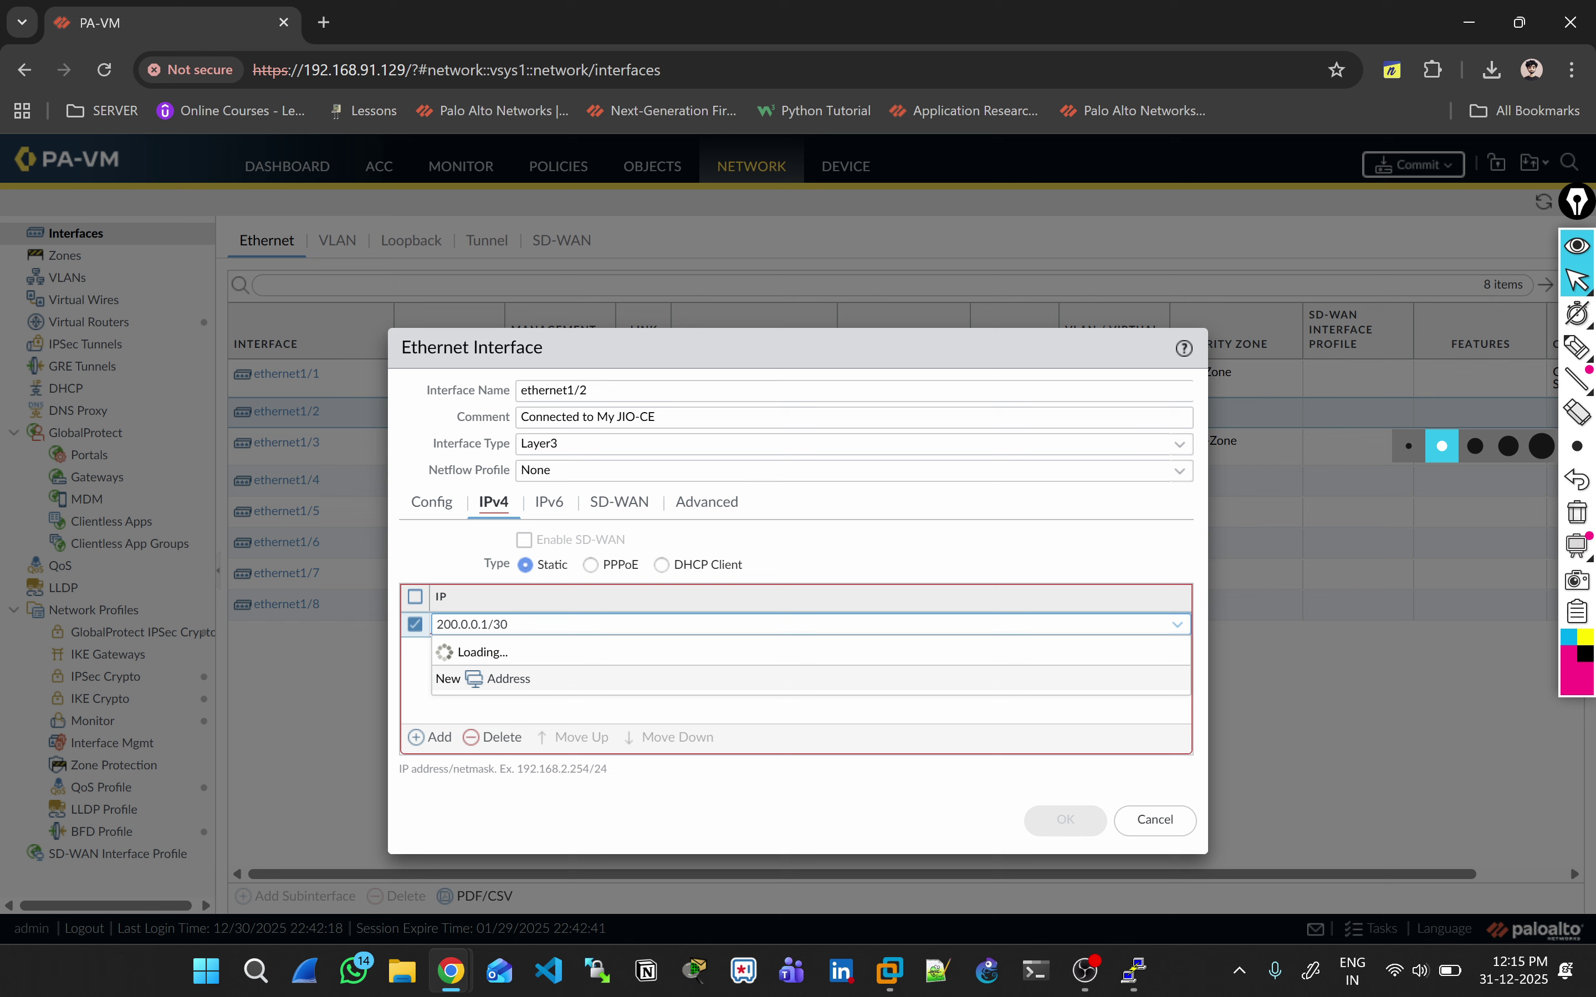
Step: Apply the Global-MGMT management profile to ethernet1/2 and save it
left_click(707, 502)
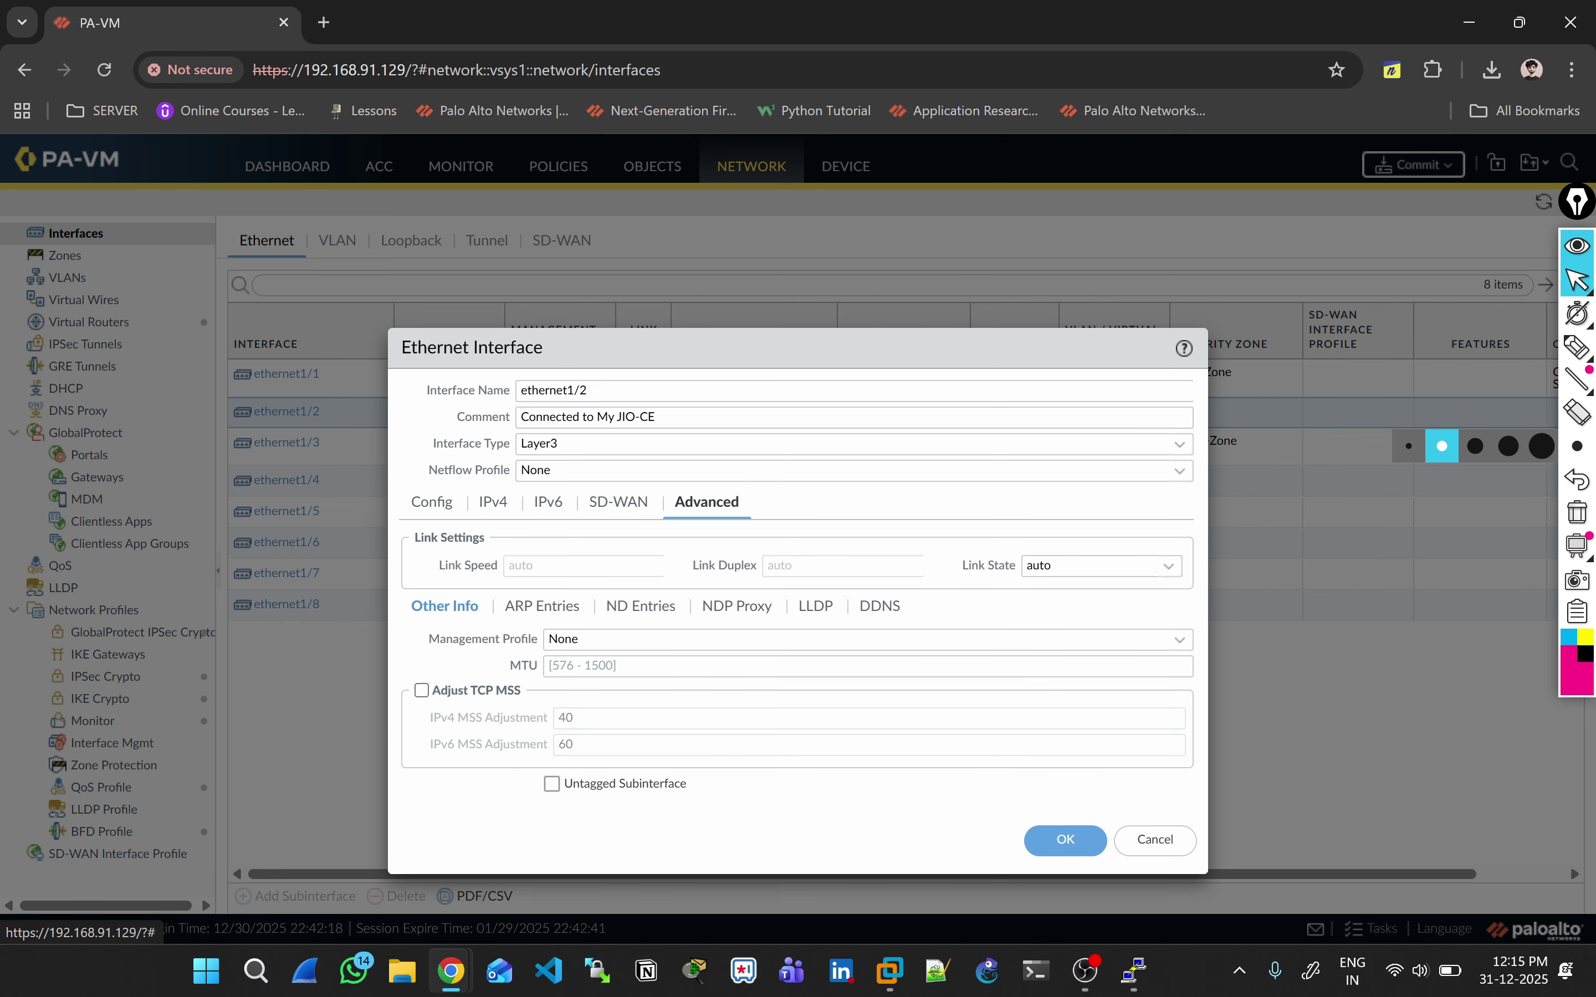
left_click(857, 638)
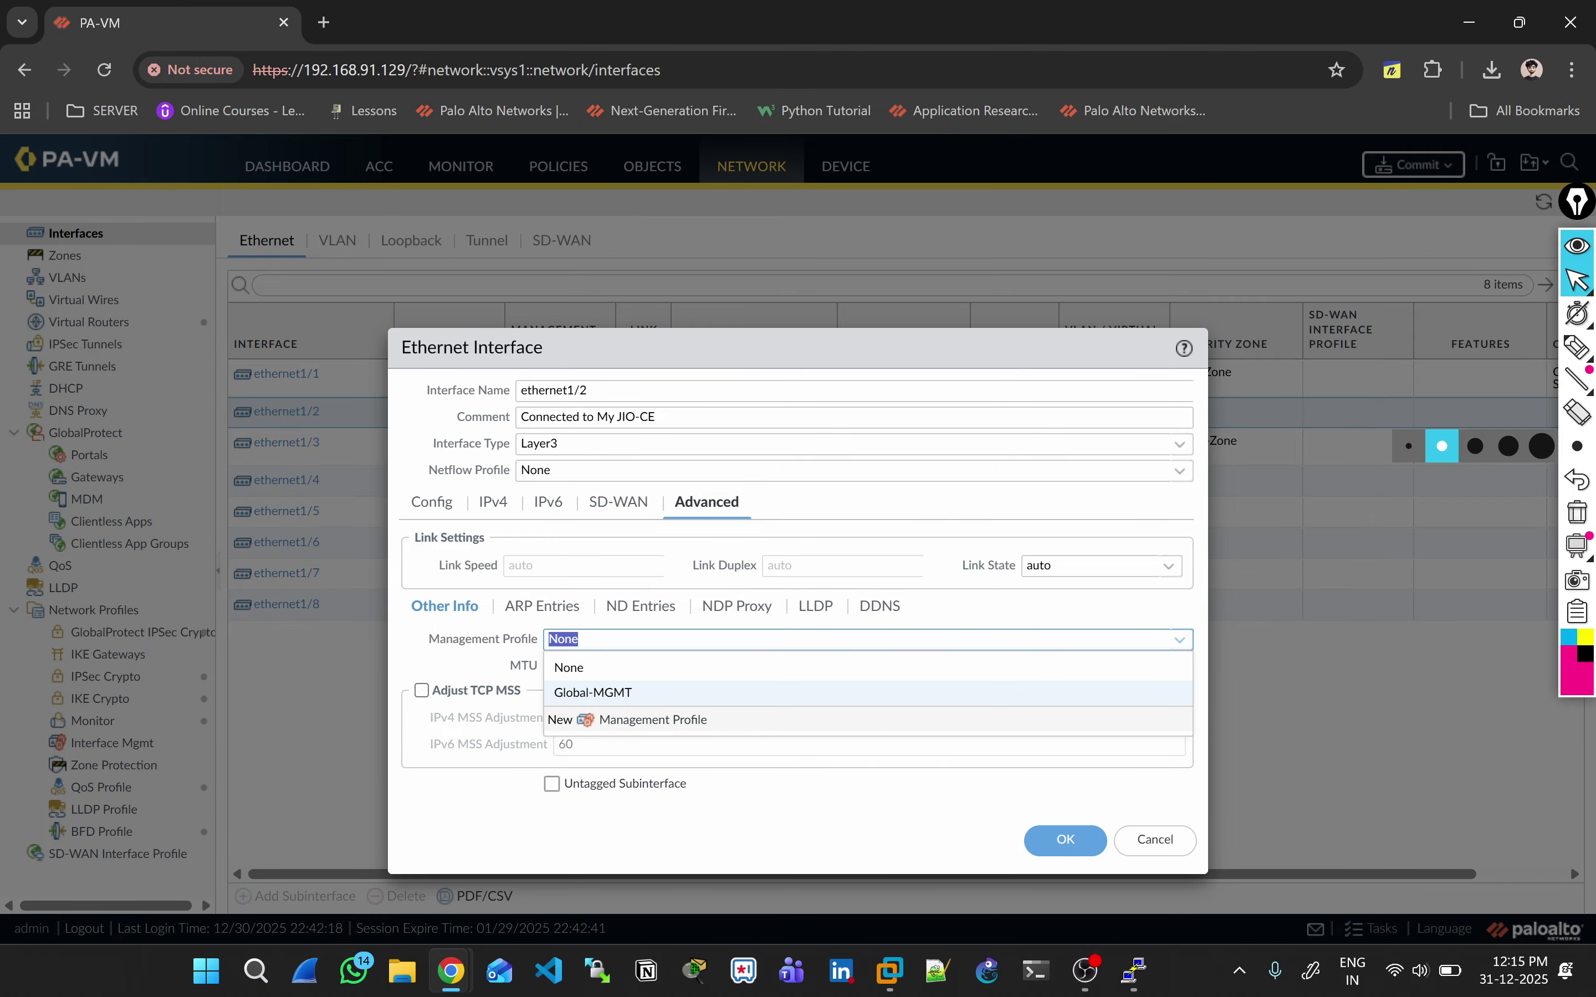
left_click(593, 692)
left_click(1065, 840)
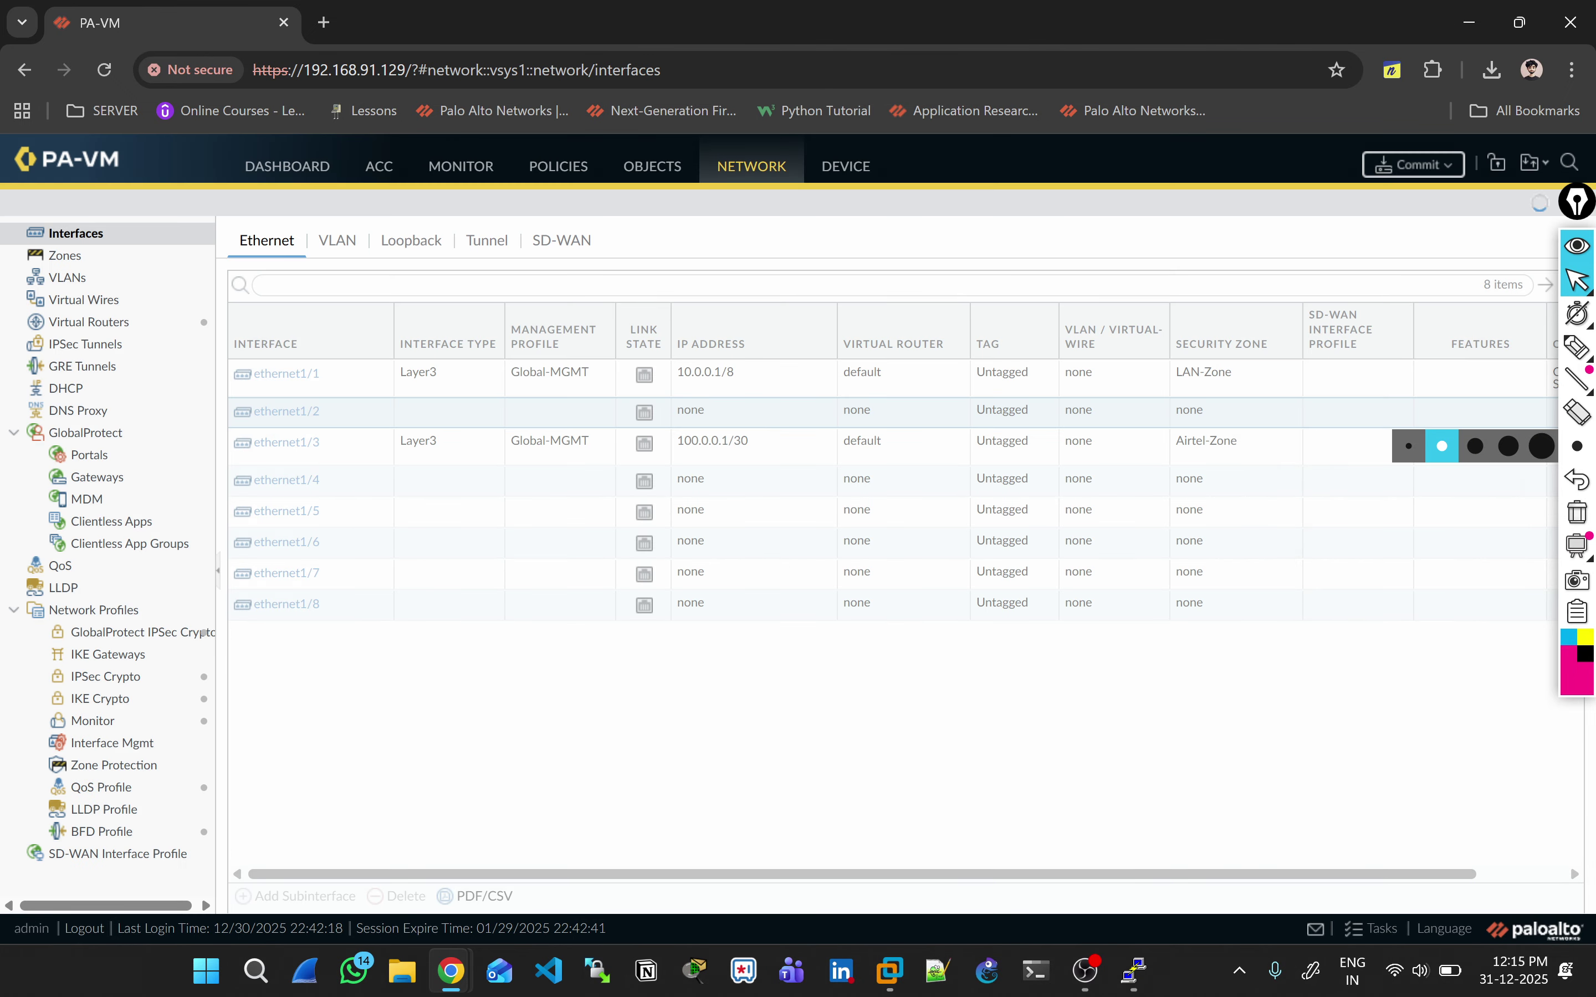
key("alt+Tab")
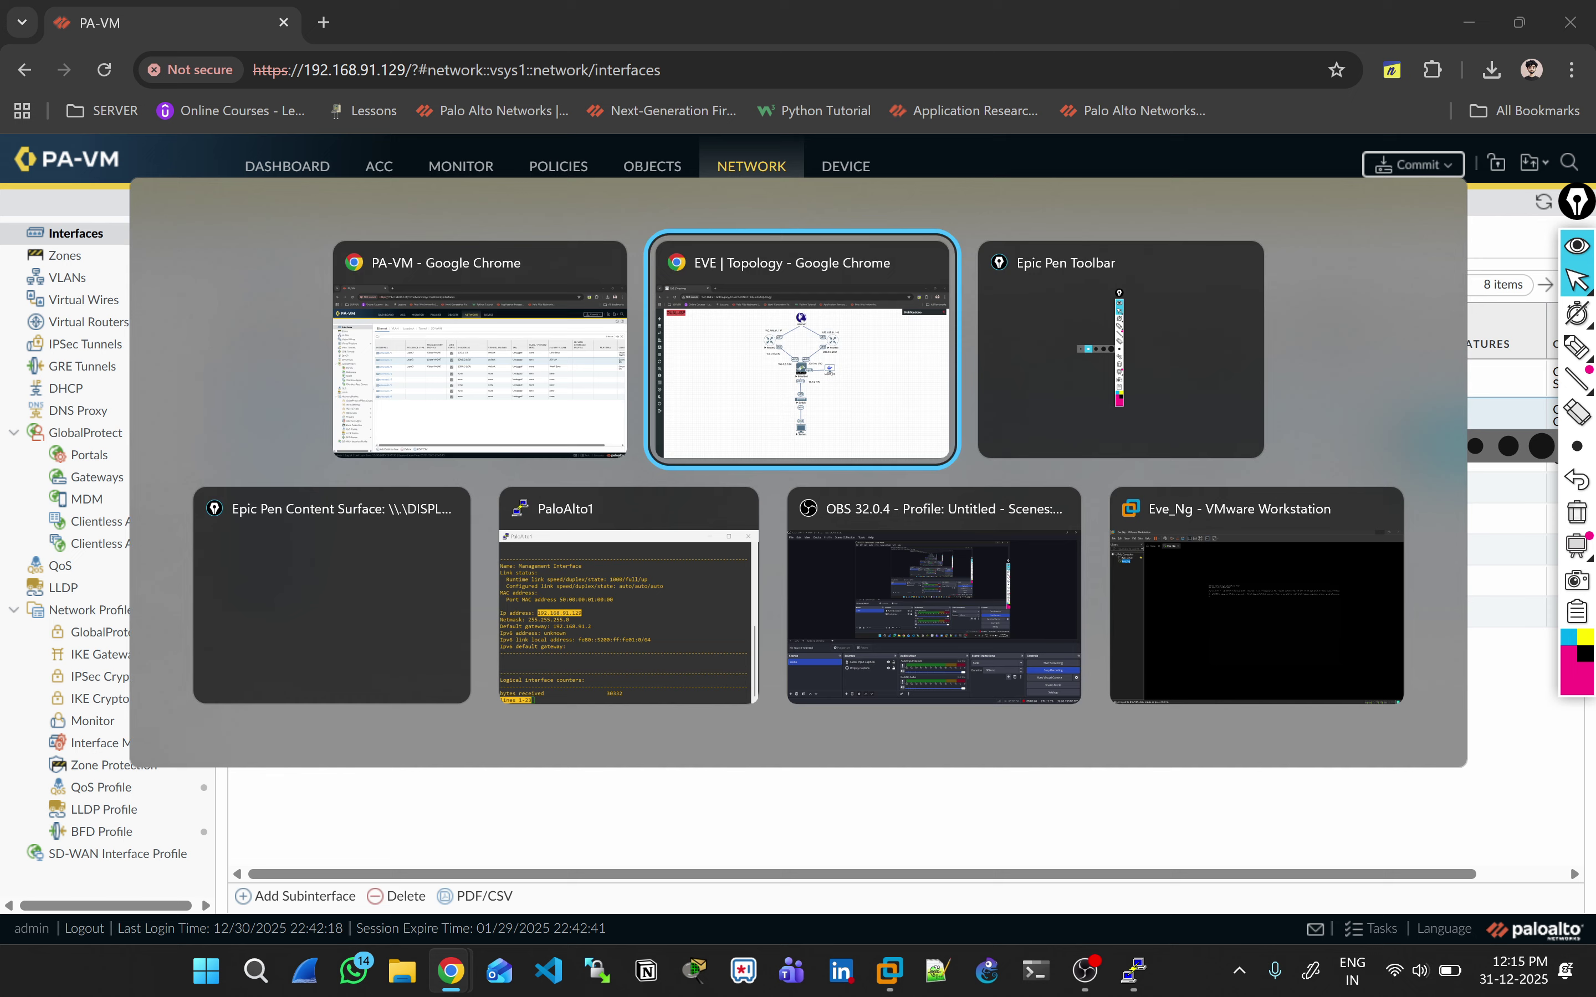
Step: Tick off the eth1/1 and eth1/3 links and handwrite notes 'IP', 'mang', 'Dual', 'zone' beside the diagram
left_click(1578, 346)
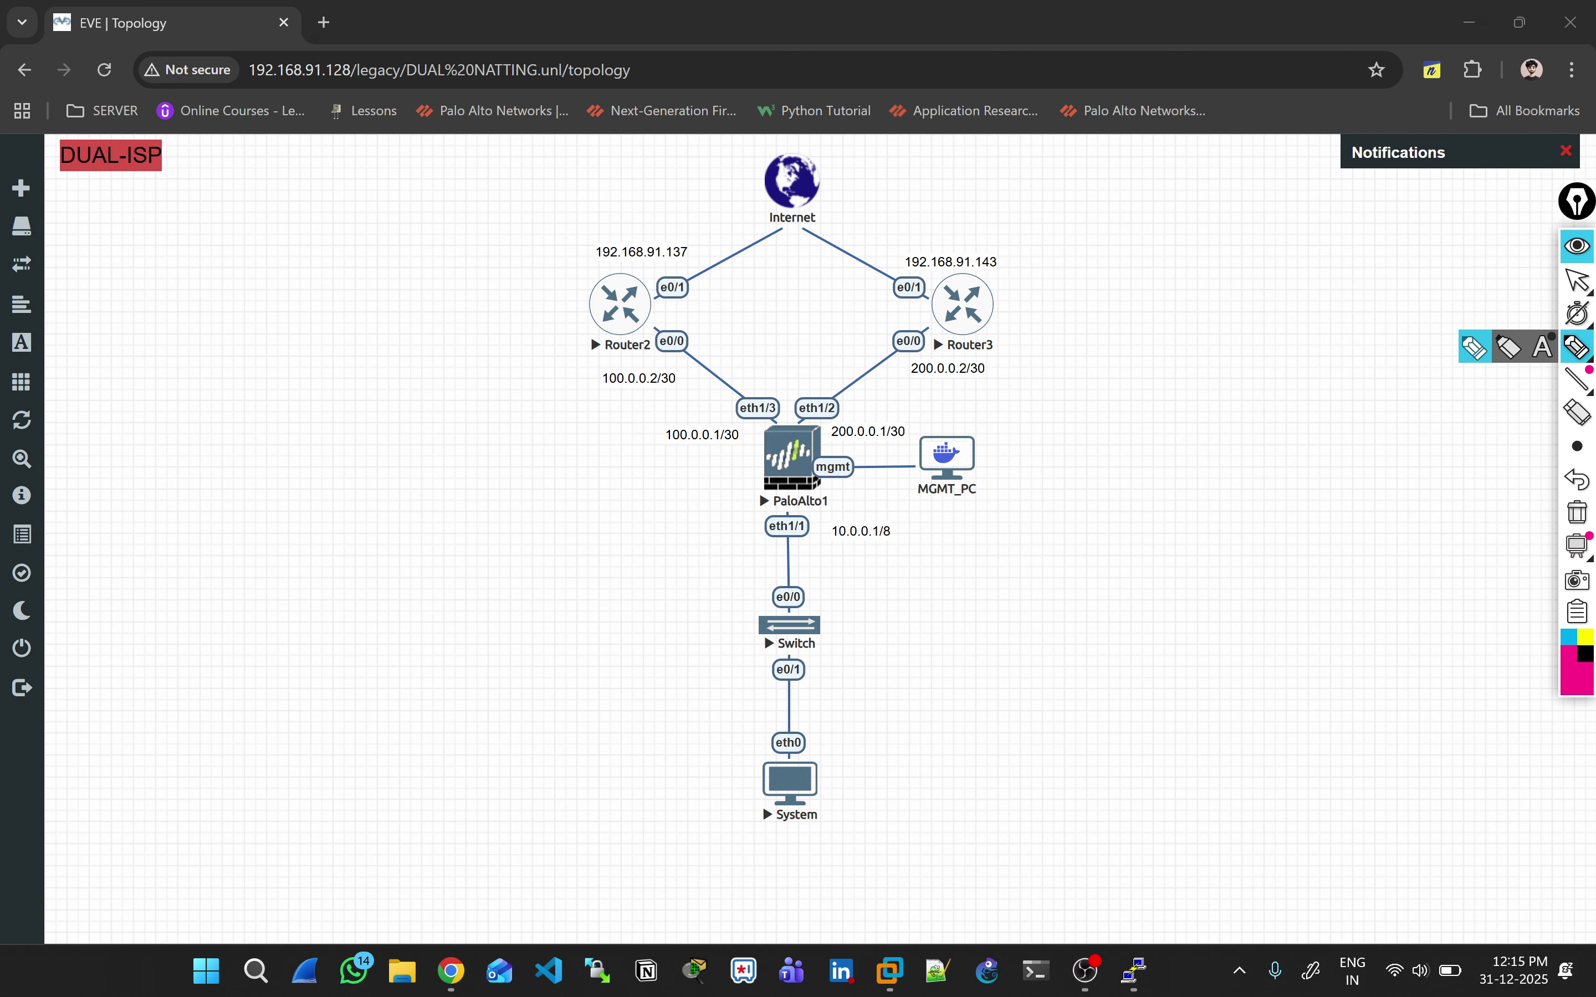
left_click_drag(736, 541, 765, 527)
left_click_drag(719, 401, 883, 378)
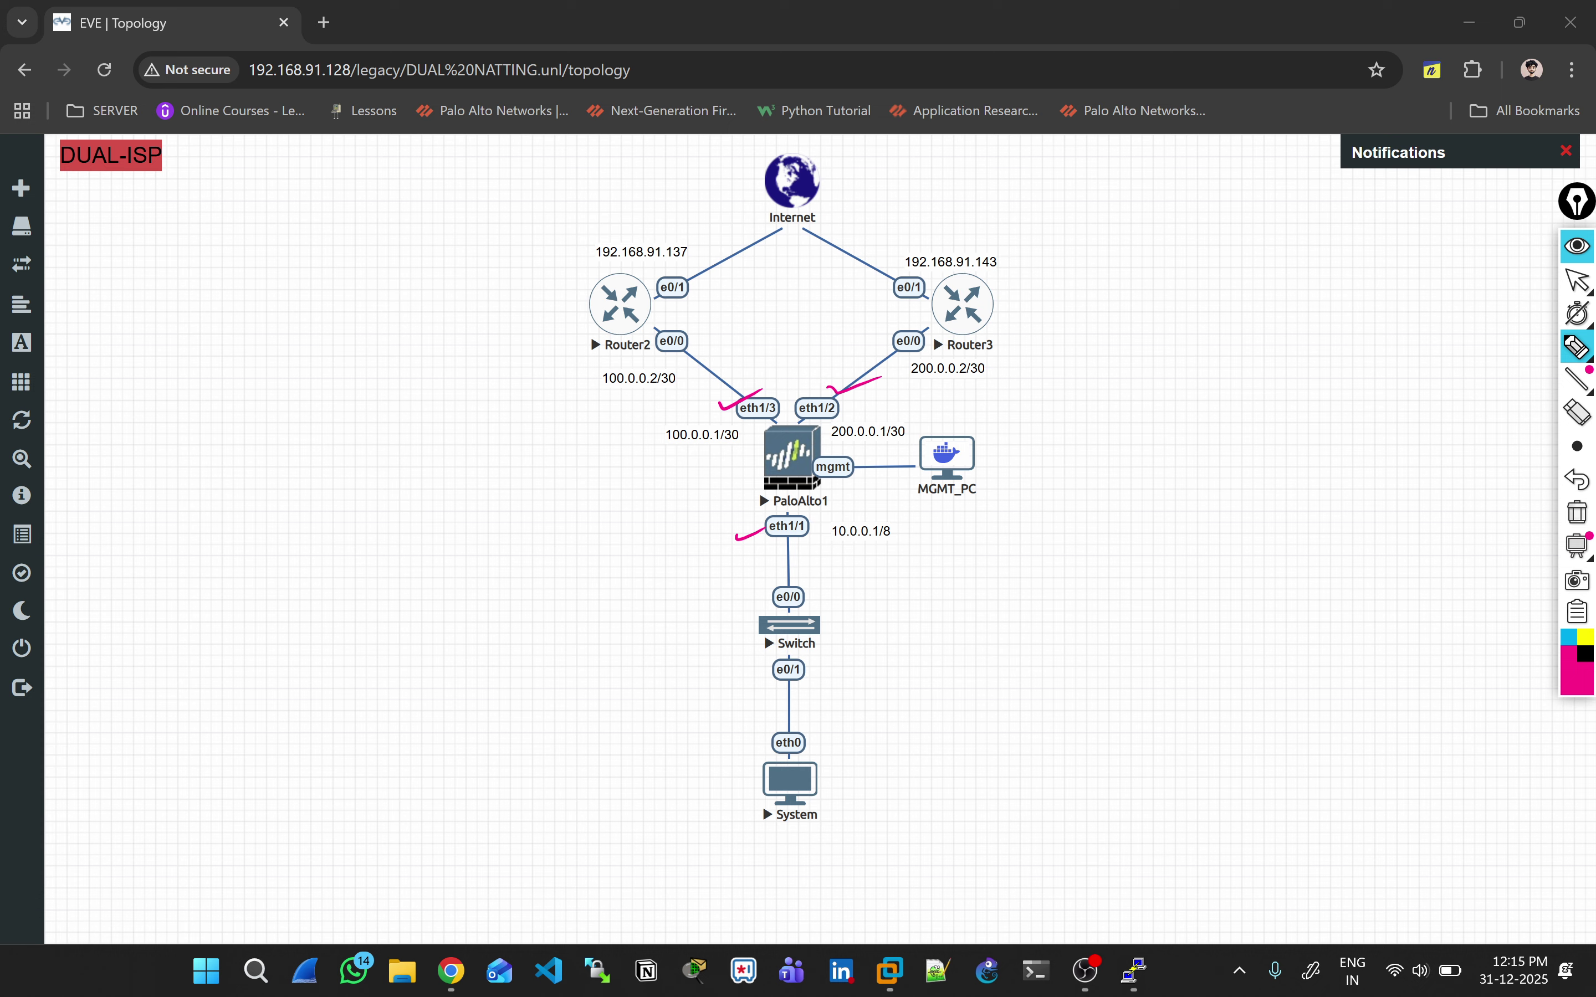
mouse_move(470, 554)
left_mouse_down()
mouse_move(468, 575)
mouse_move(494, 512)
mouse_move(449, 527)
mouse_move(512, 558)
mouse_move(559, 519)
mouse_move(508, 518)
mouse_move(540, 493)
left_mouse_up()
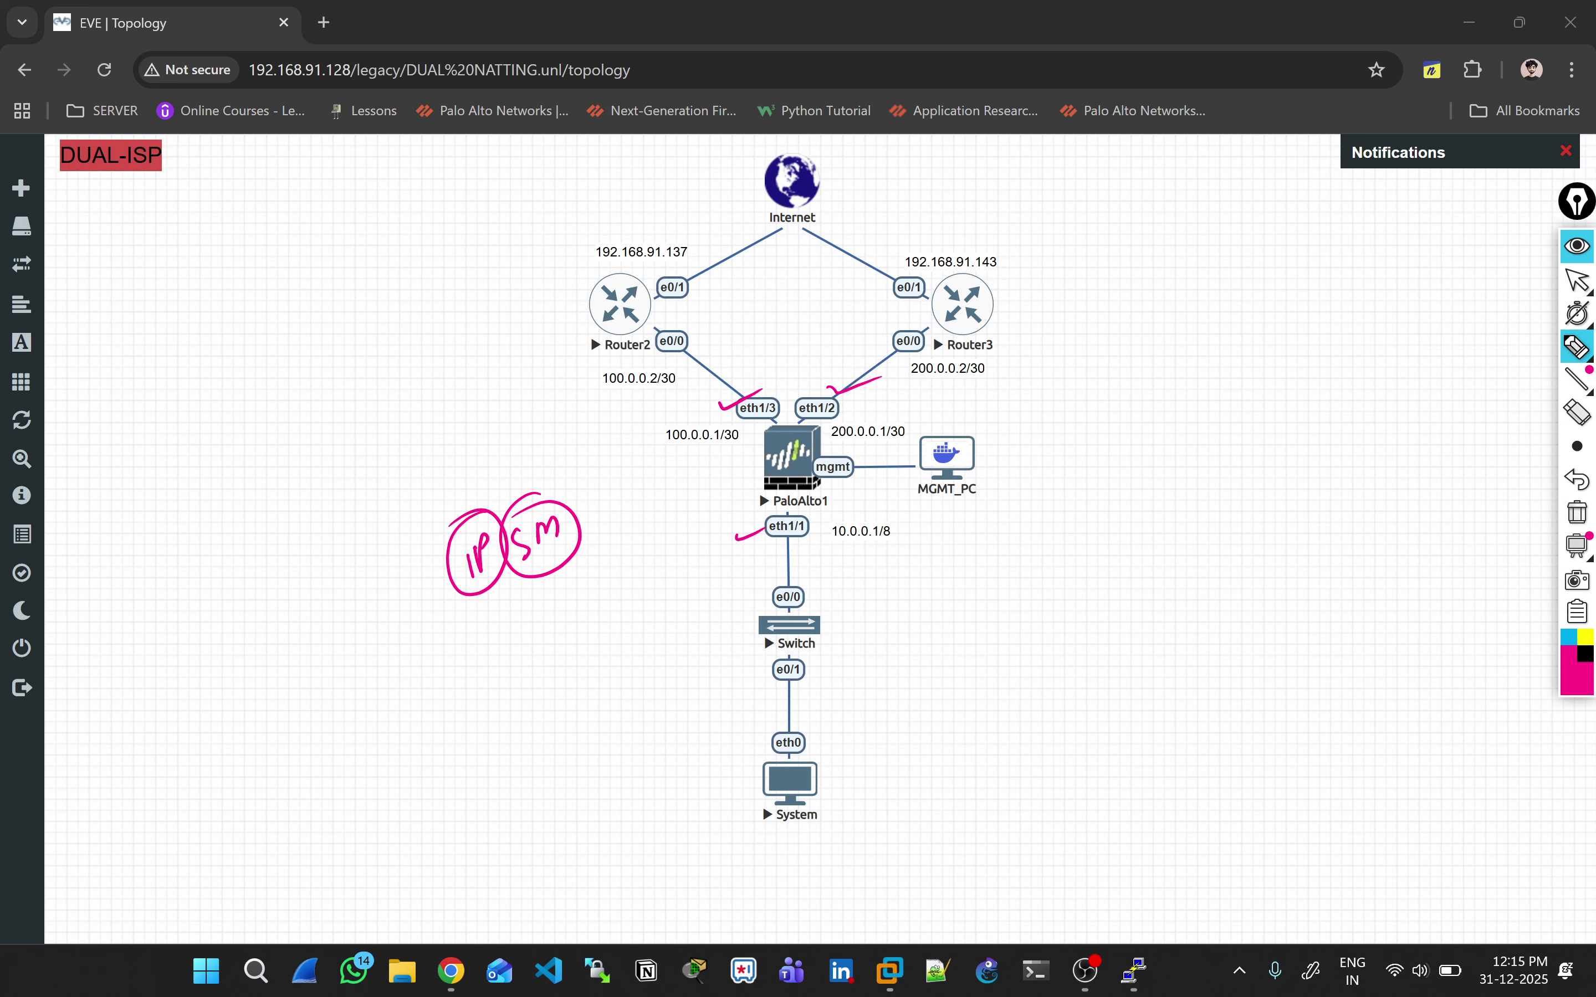
mouse_move(503, 653)
left_mouse_down()
mouse_move(570, 604)
mouse_move(569, 636)
left_mouse_up()
left_click_drag(520, 598, 570, 583)
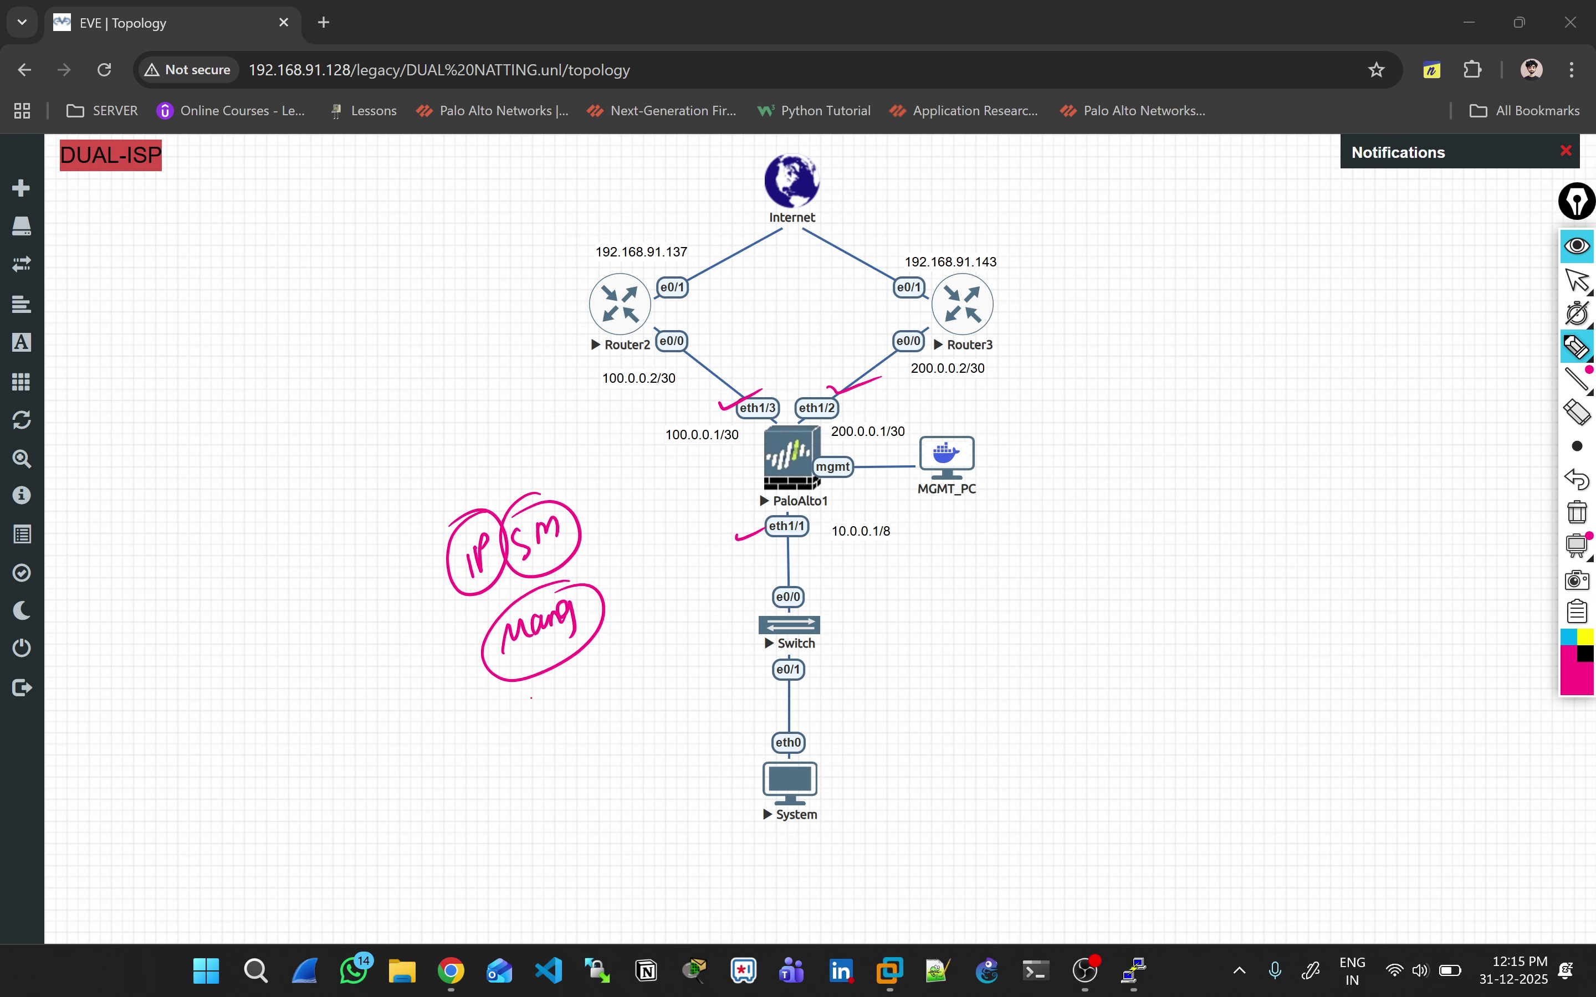
left_click_drag(530, 696, 533, 723)
mouse_move(551, 686)
left_mouse_down()
mouse_move(587, 702)
mouse_move(610, 673)
left_mouse_up()
mouse_move(551, 751)
left_mouse_down()
mouse_move(574, 766)
mouse_move(617, 742)
left_mouse_up()
left_click_drag(556, 804, 635, 731)
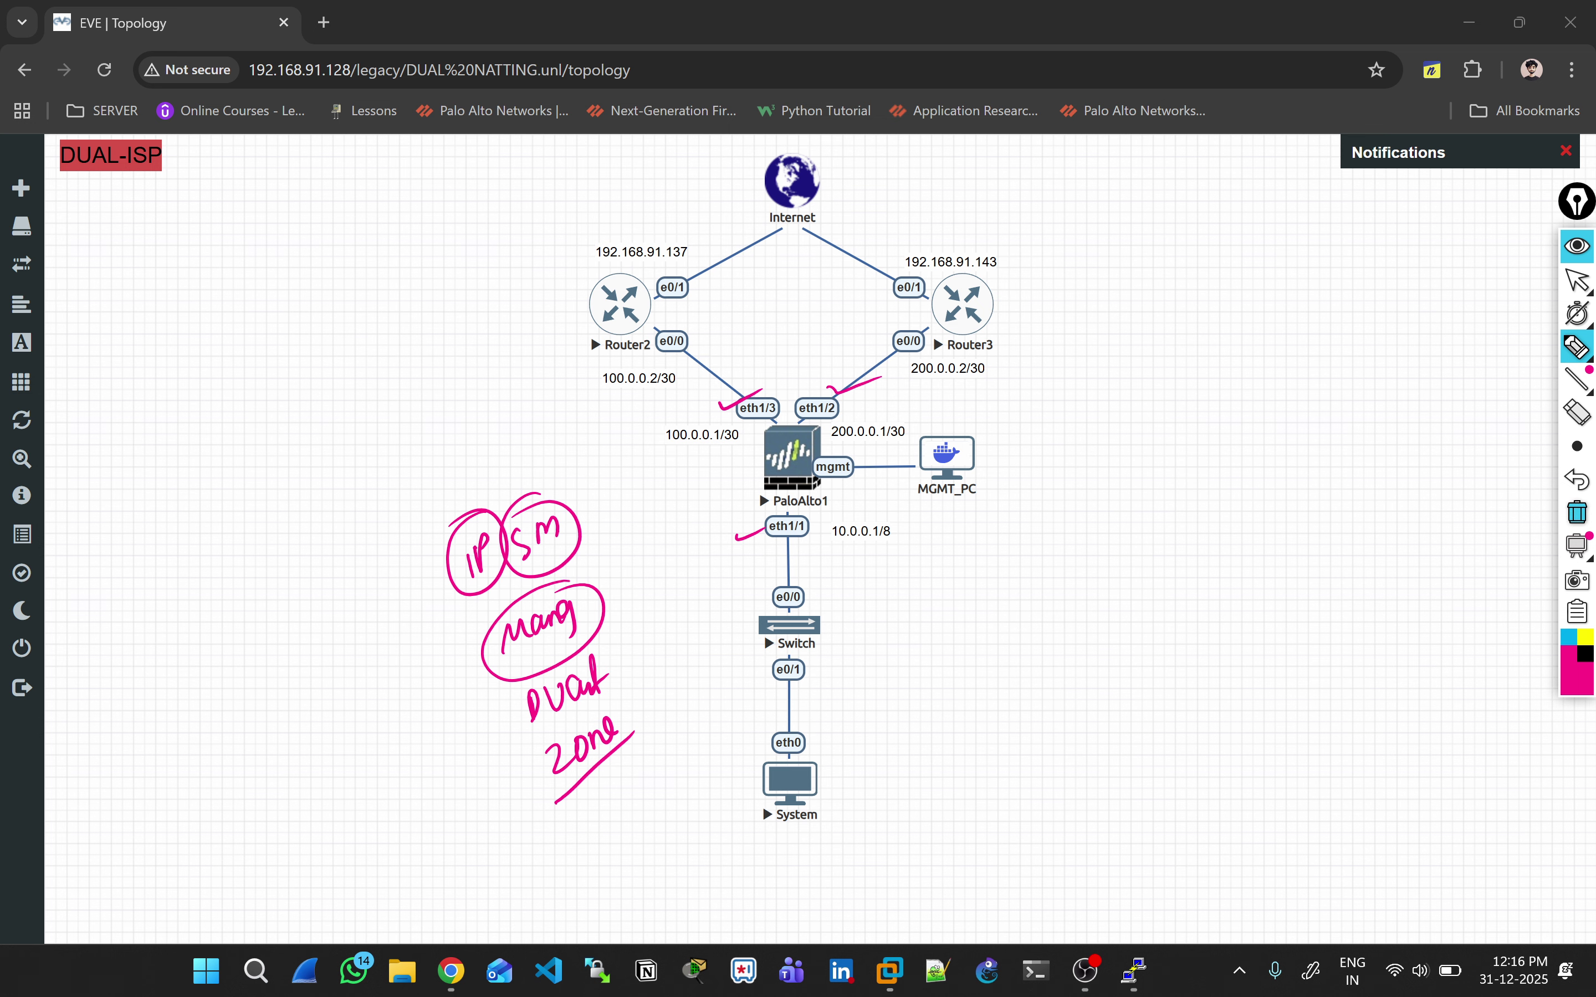
Step: Erase all pen annotations and return to the normal pointer
left_click(1576, 513)
left_click(1577, 280)
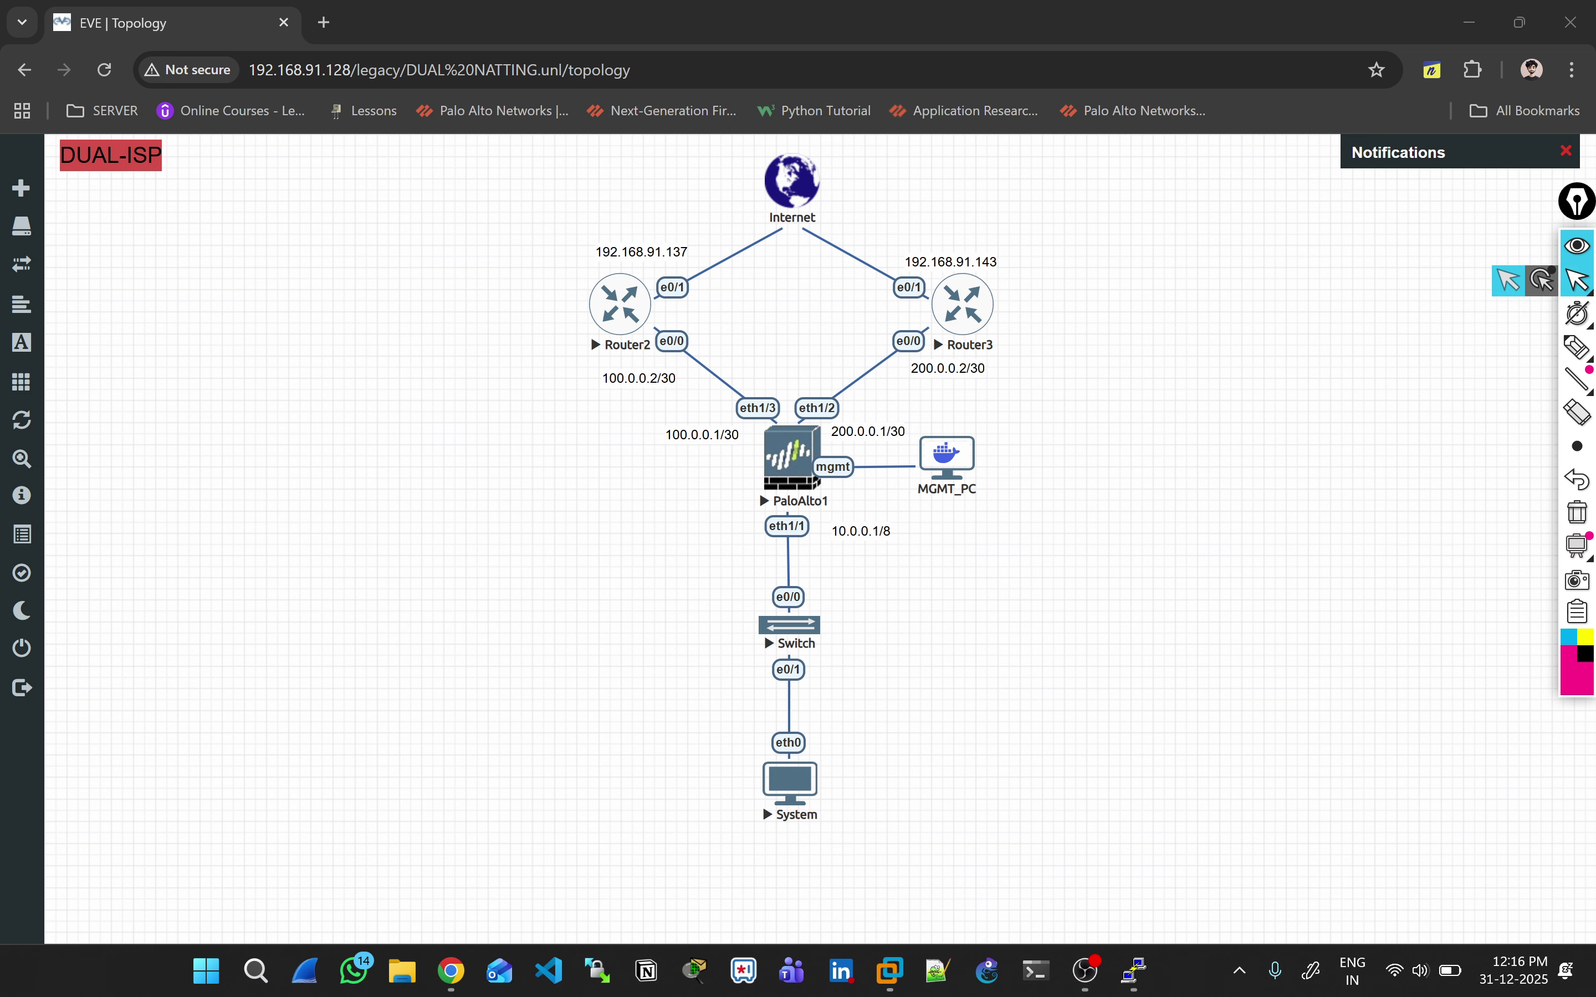
key("alt+Tab")
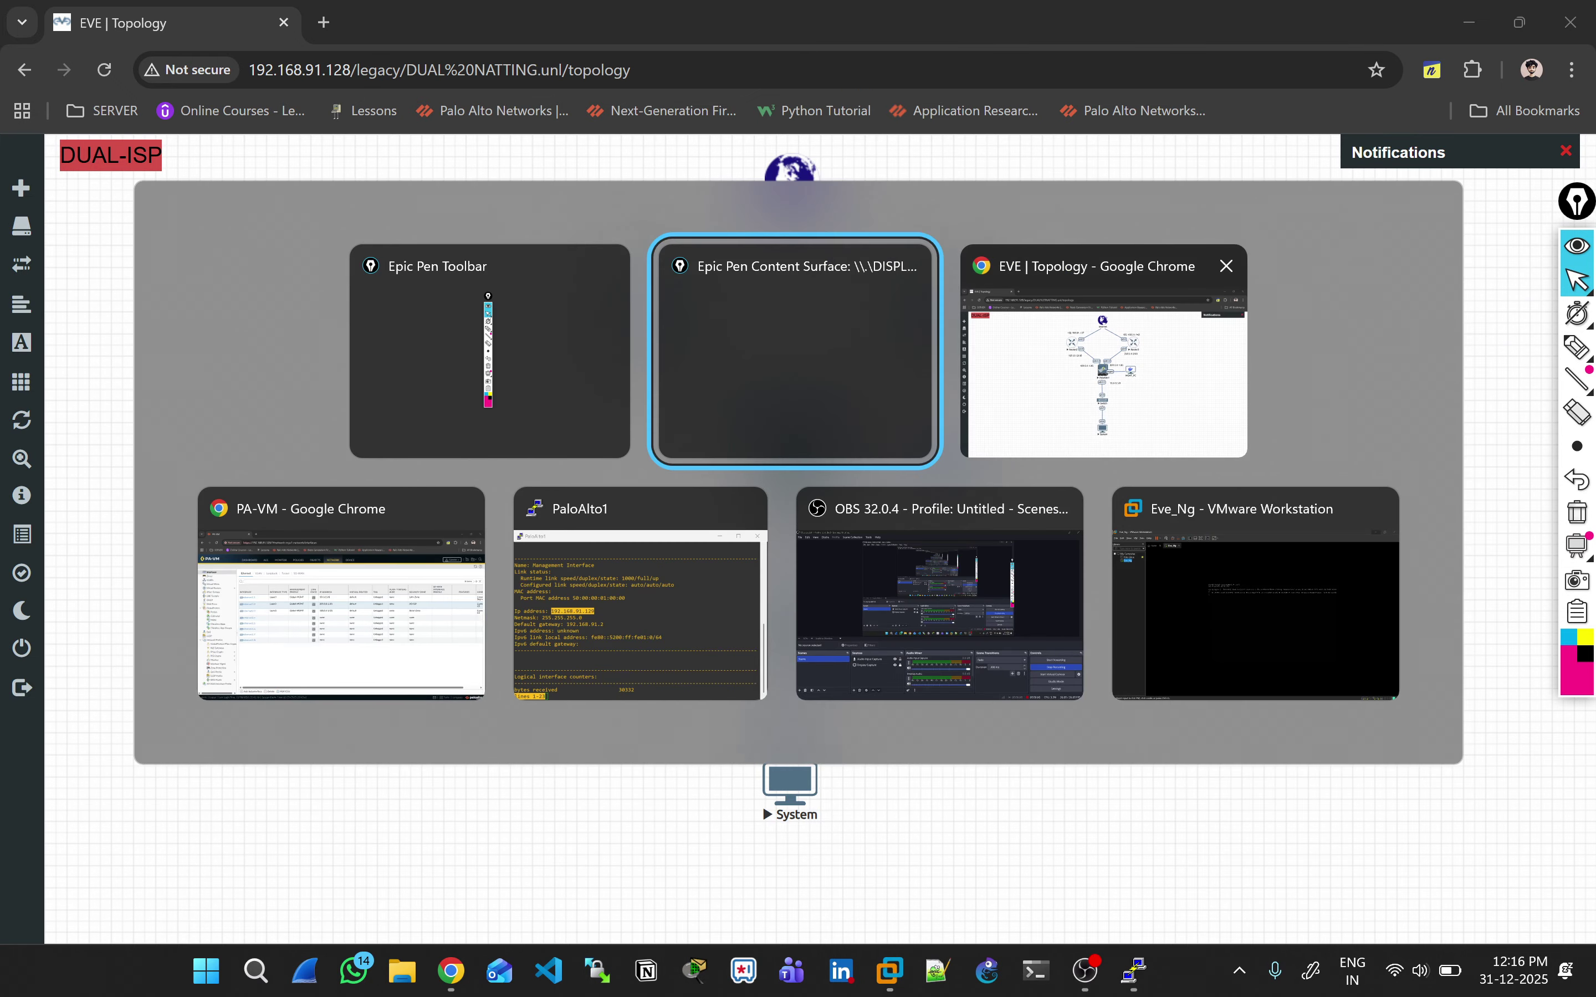
Step: Commit all configuration changes on the PA-VM firewall, then return to the EVE-NG topology
key("Tab")
key("Tab")
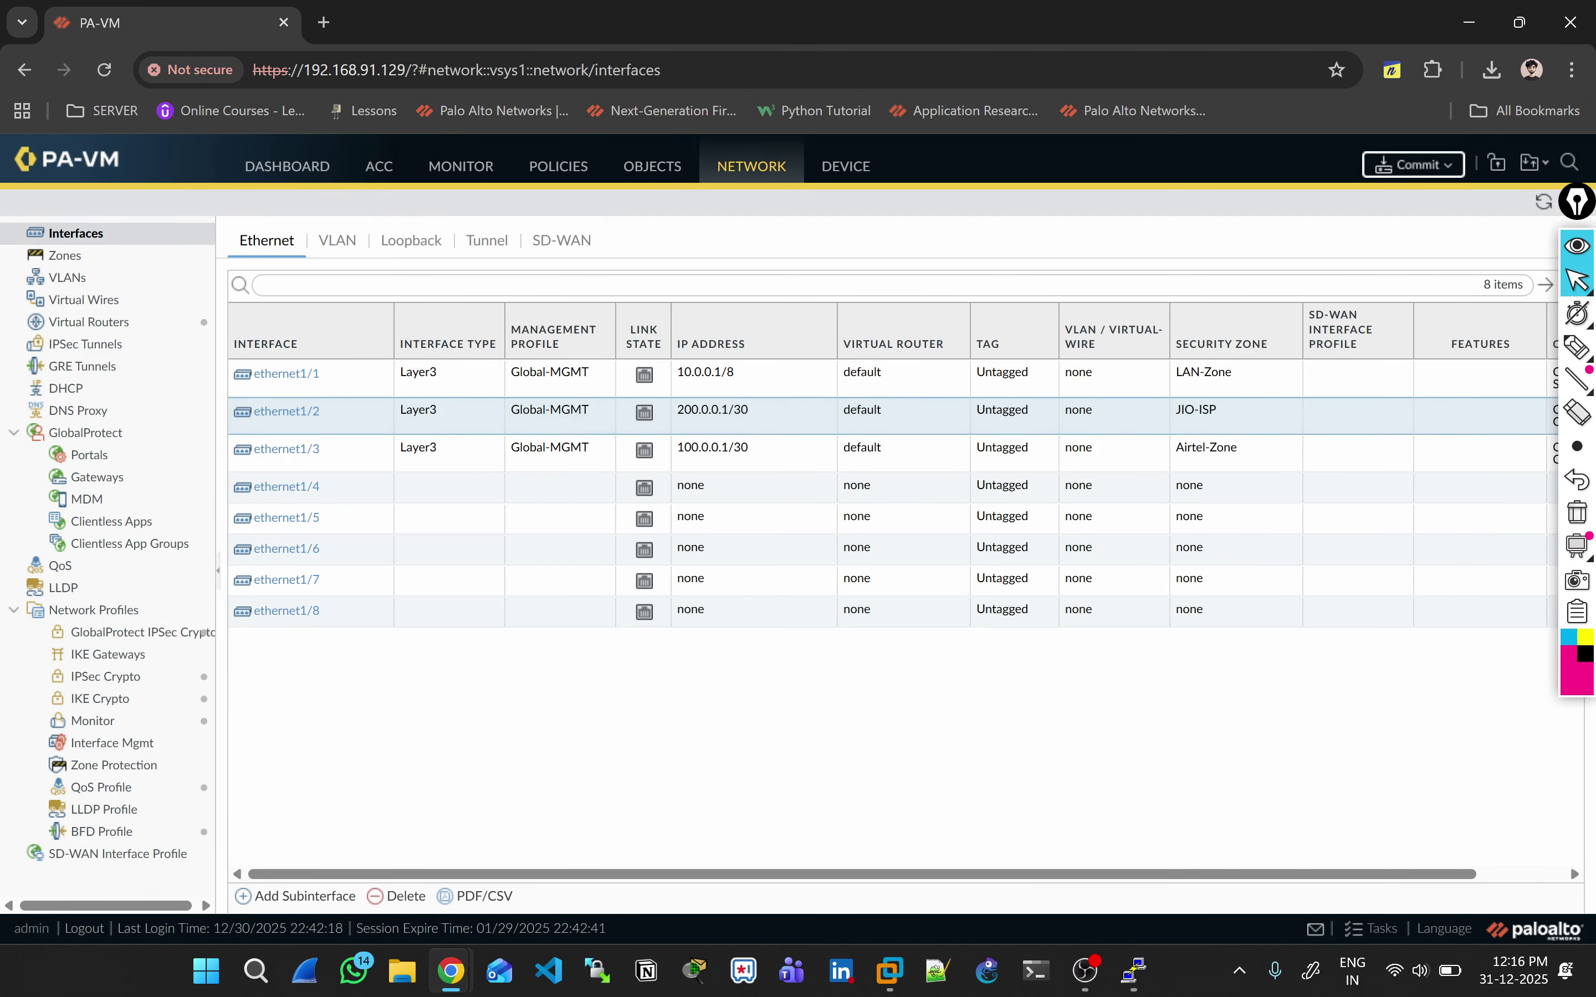
left_click(1414, 164)
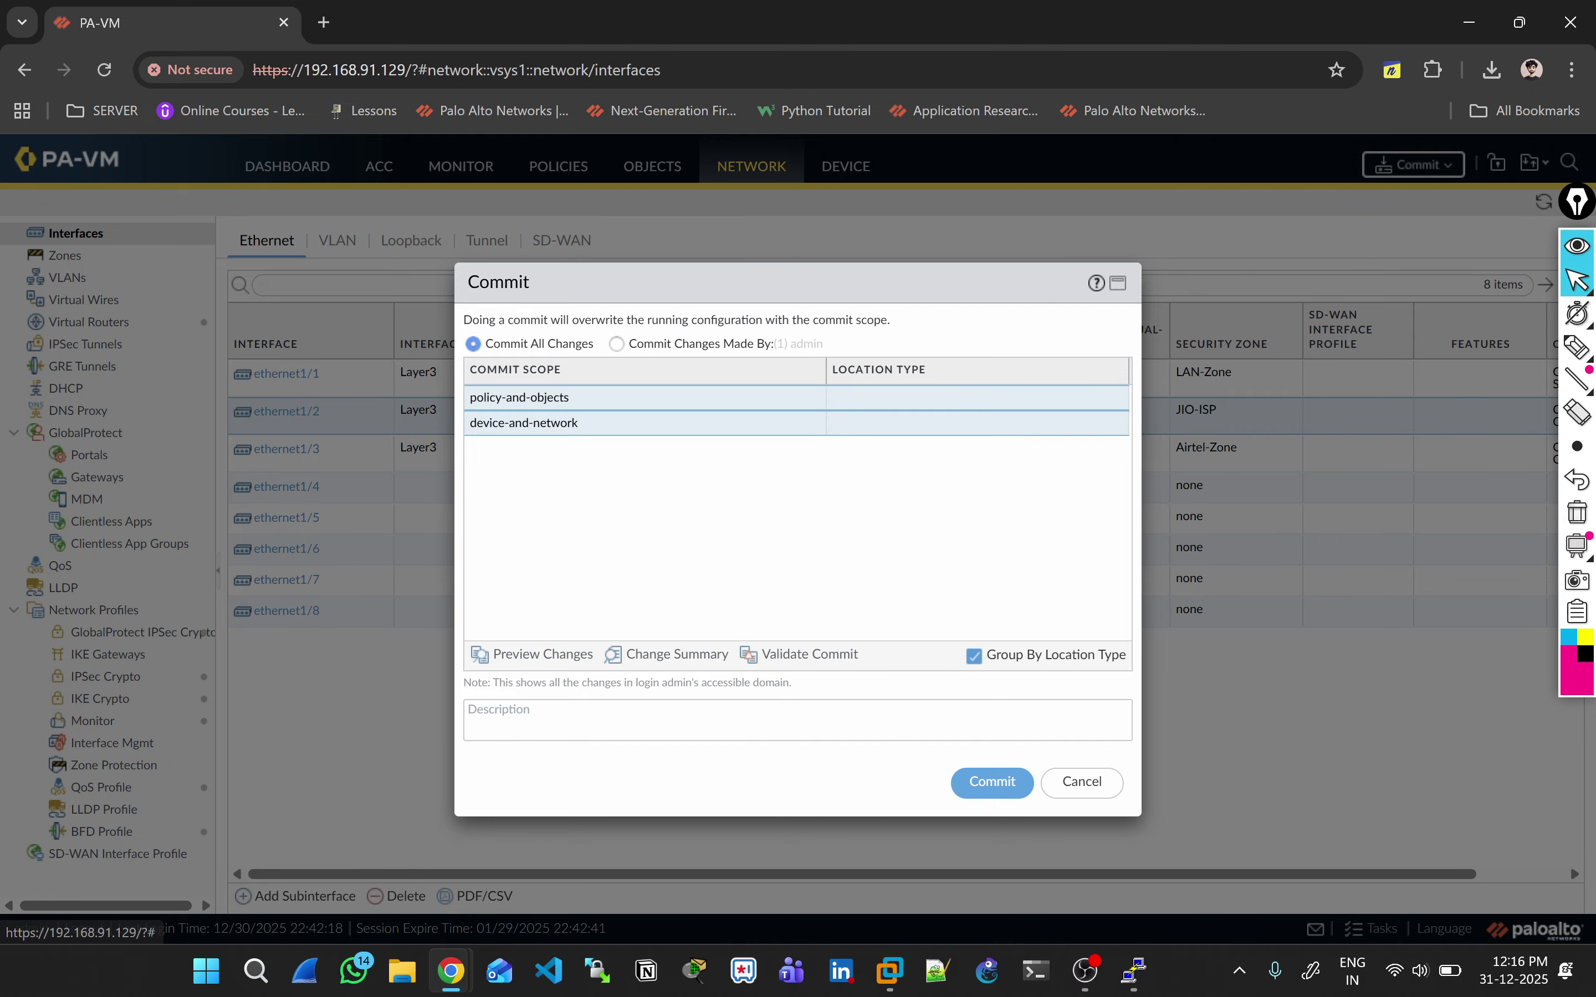
left_click(992, 783)
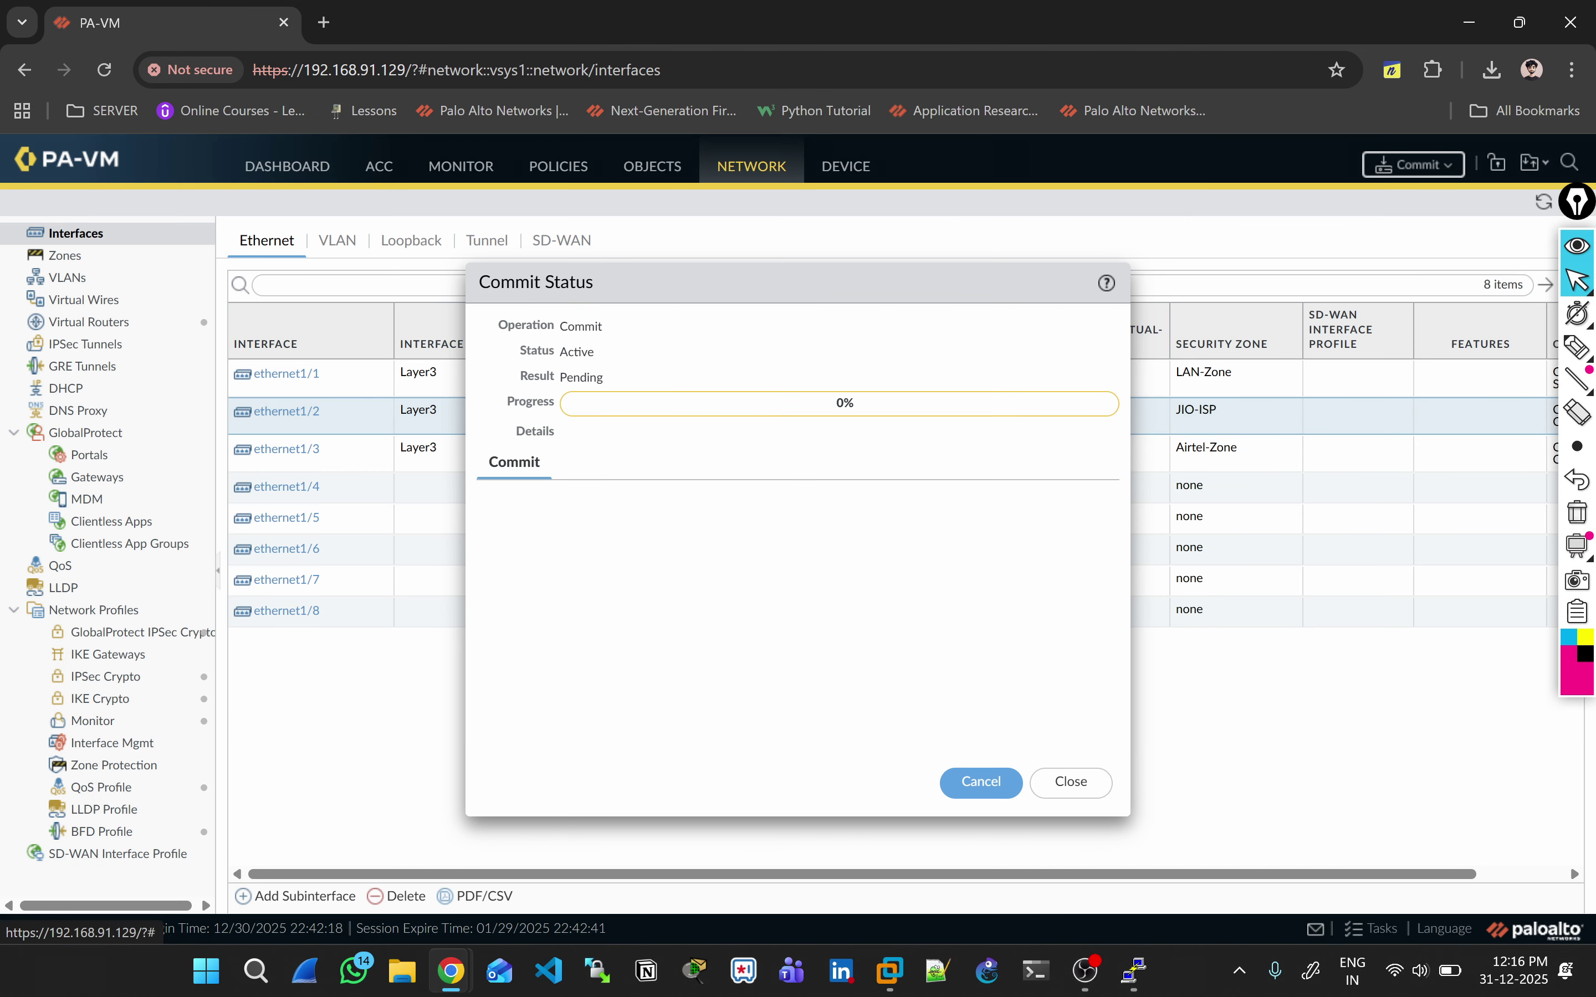
key("alt+Tab")
key("Tab")
key("Tab")
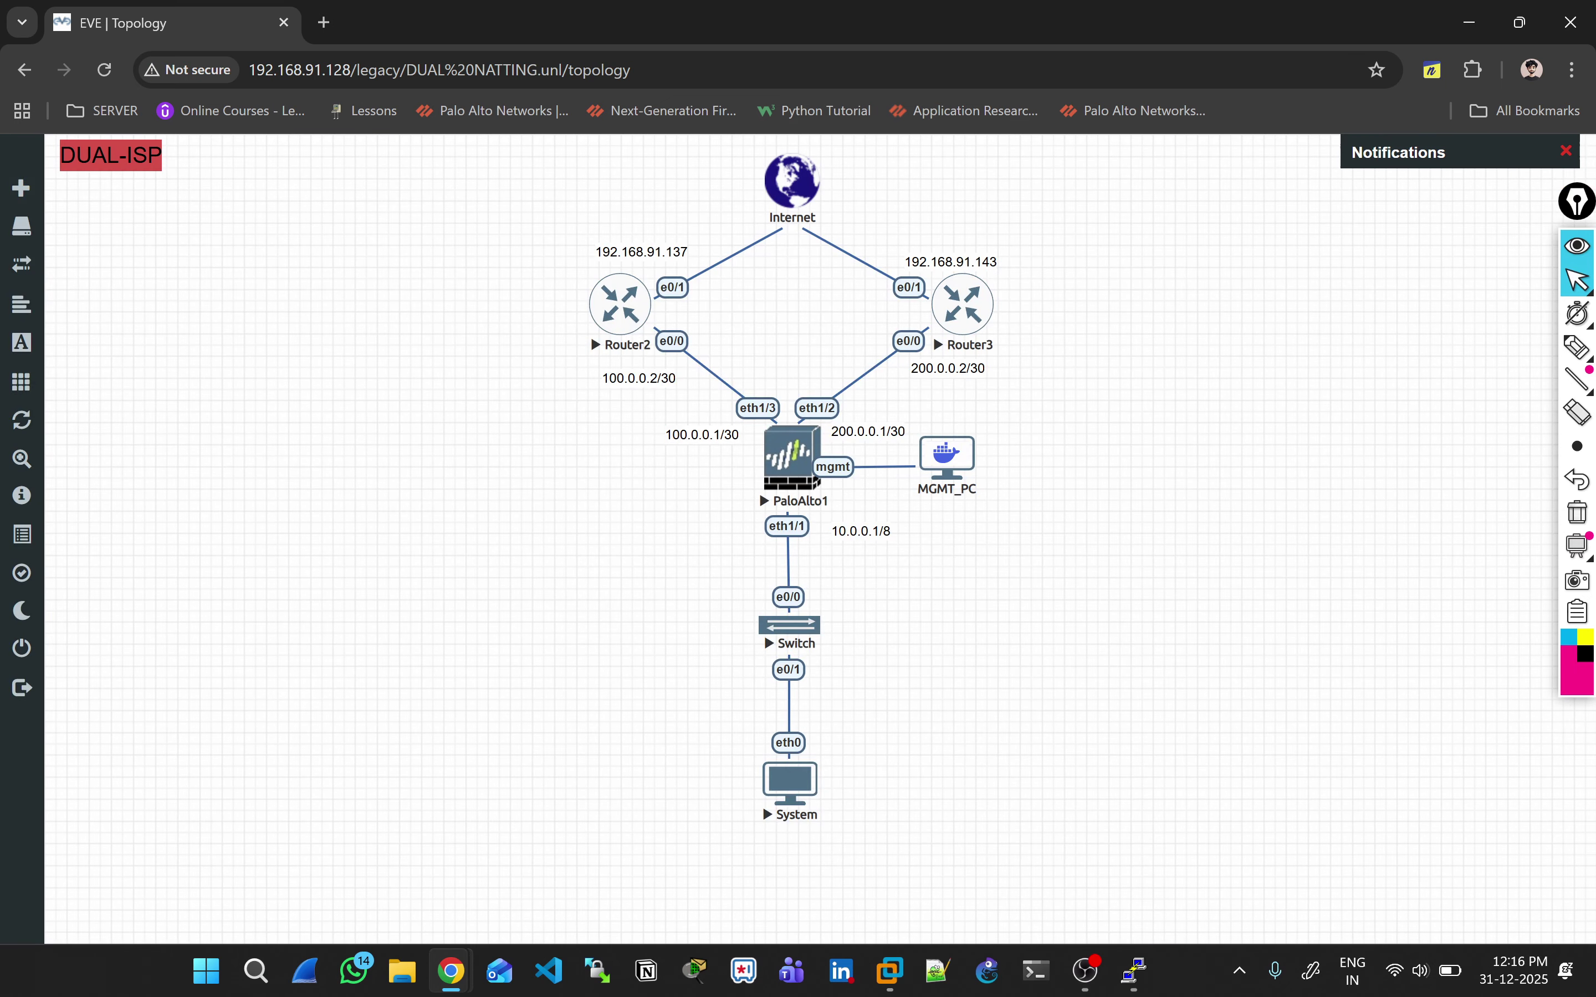
Step: Open the System PC's console and assign it 10.0.0.10/8 with gateway 10.0.0.1
left_click(789, 781)
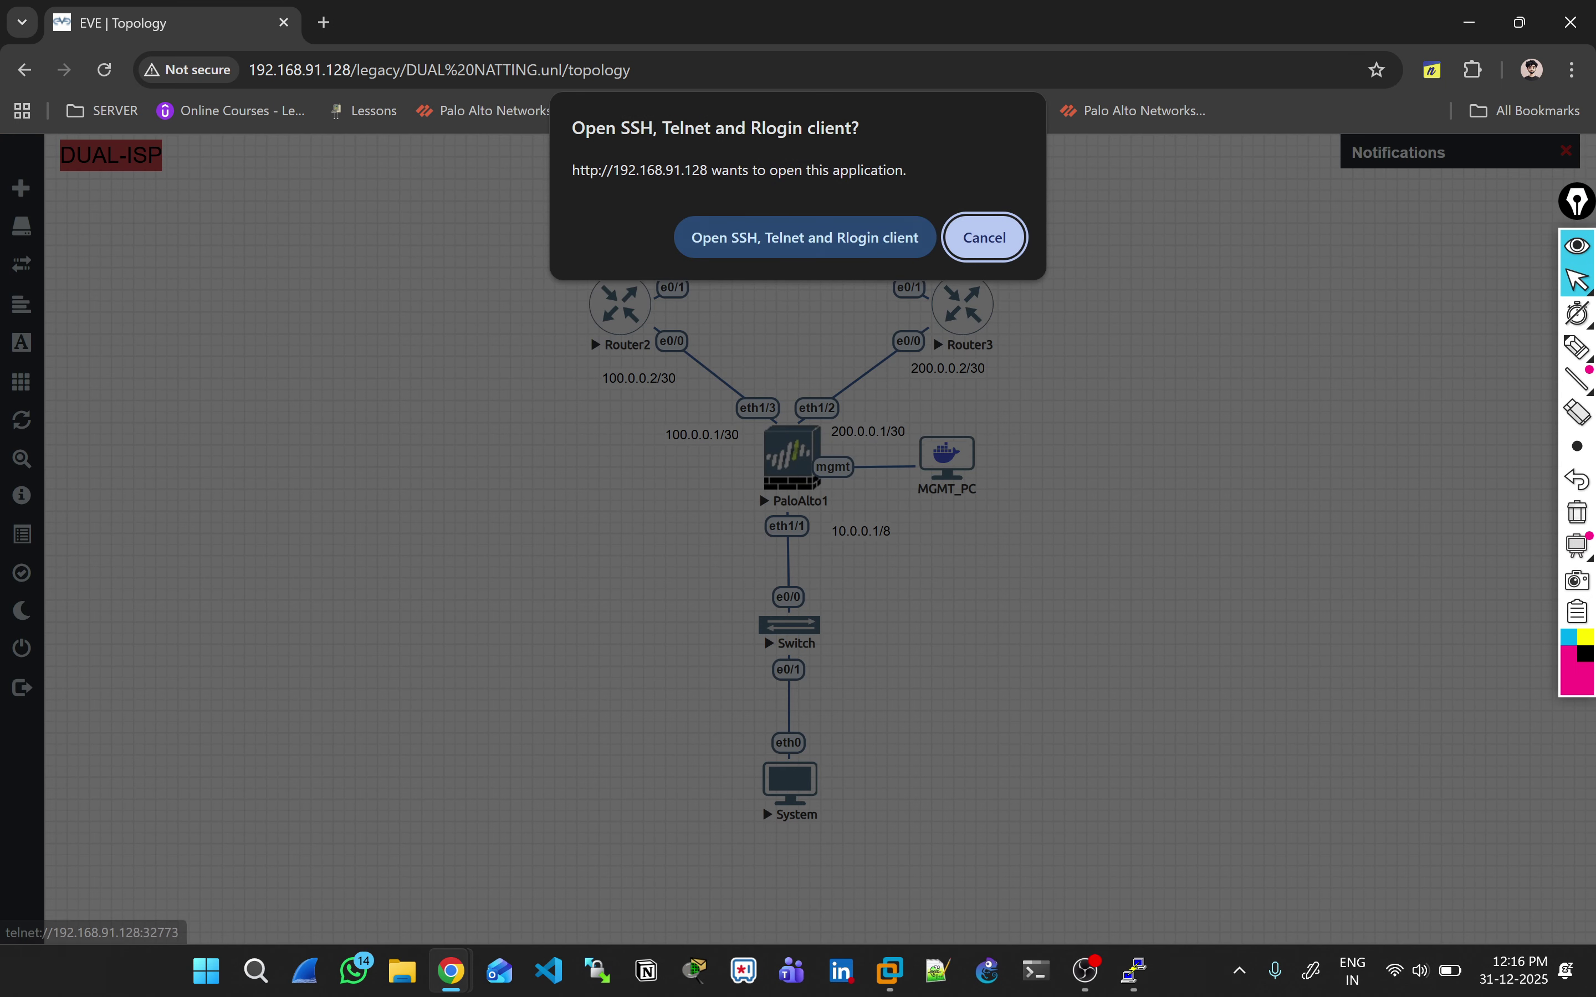
left_click(802, 236)
key("Return")
type("ip ")
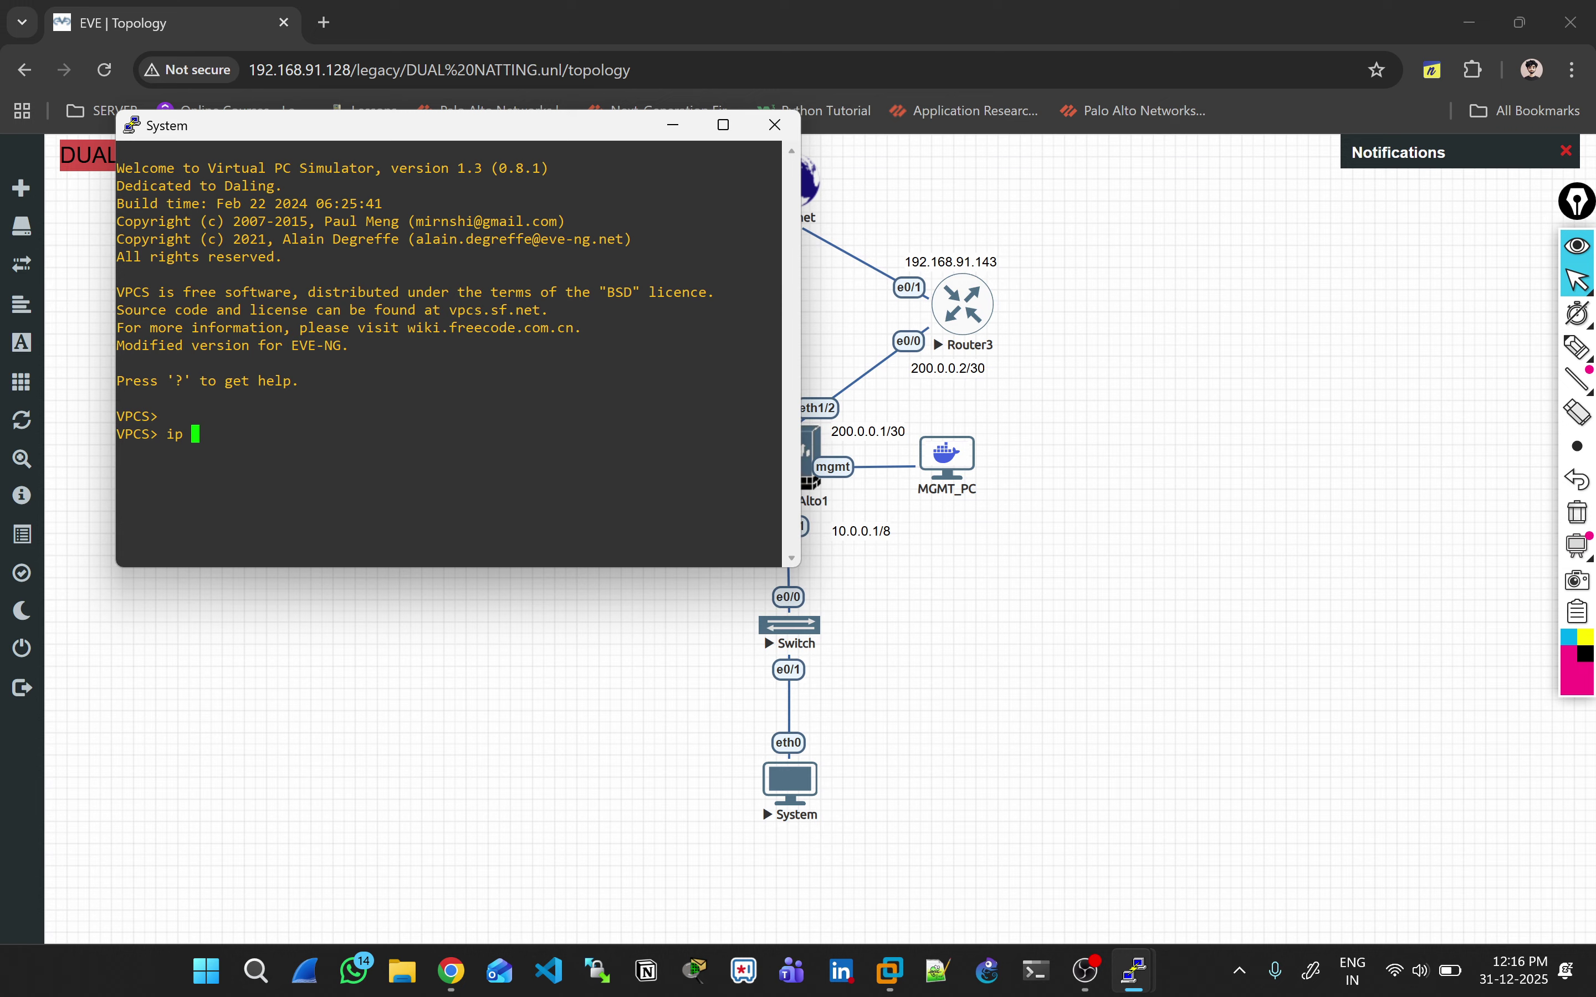
type("10.0.0.10/8 10.0.0.1")
key("Return")
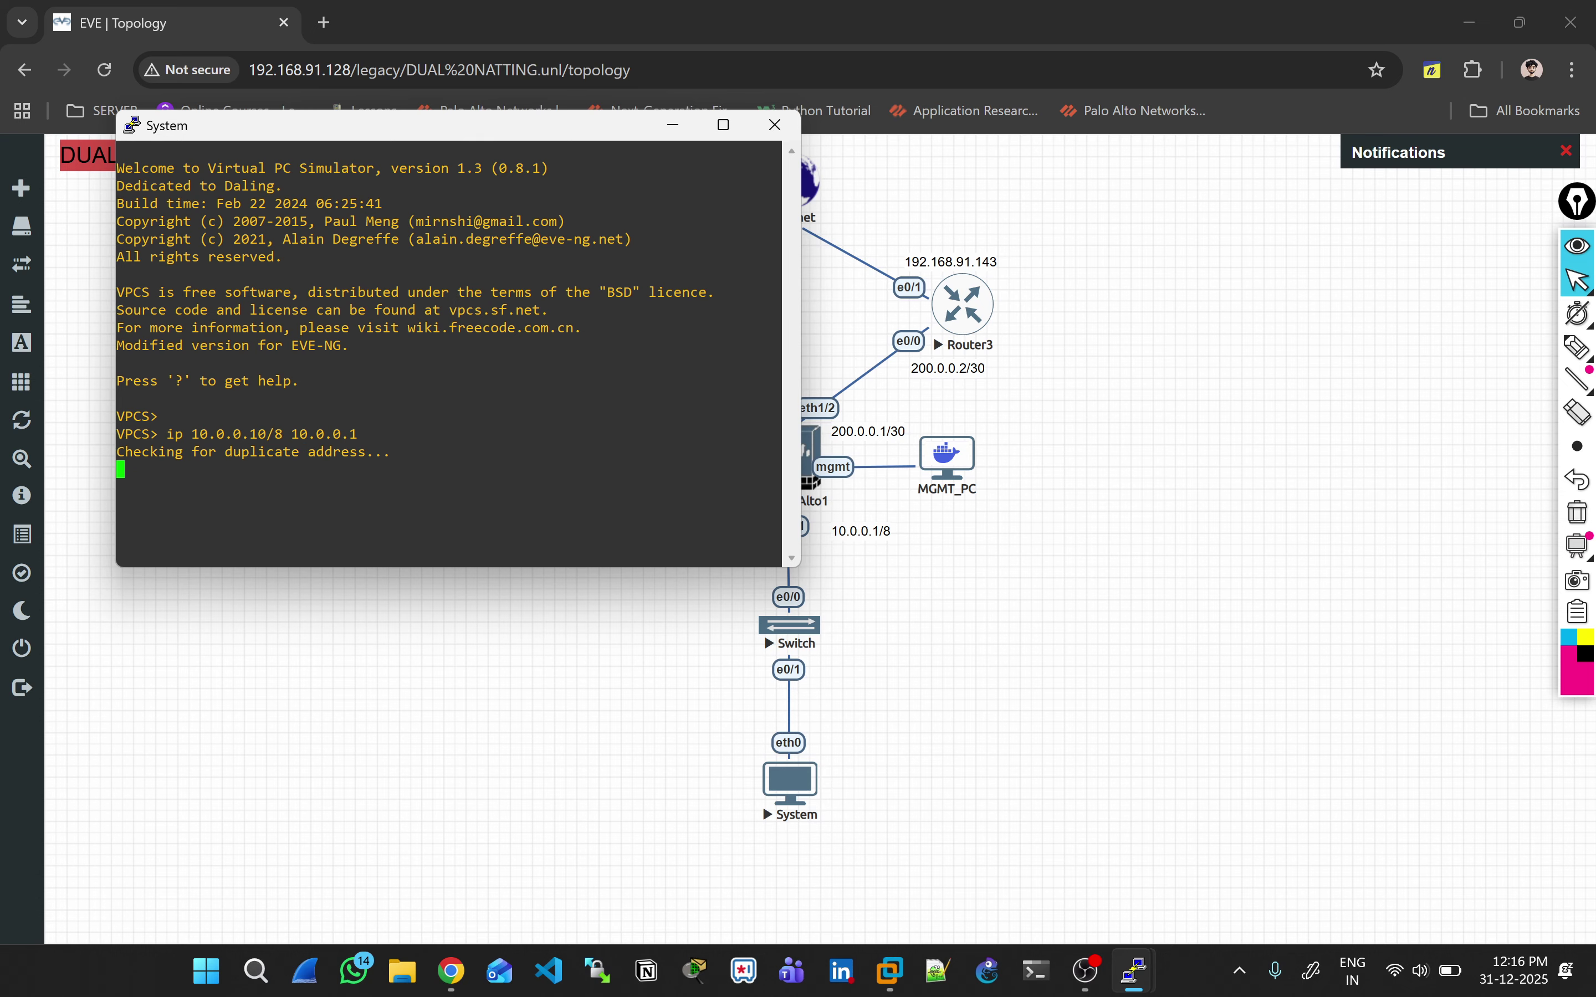
Step: Show the PC's IP configuration with 'sh ip' and ping the gateway 10.0.0.1
double_click(324, 434)
type("sh ip")
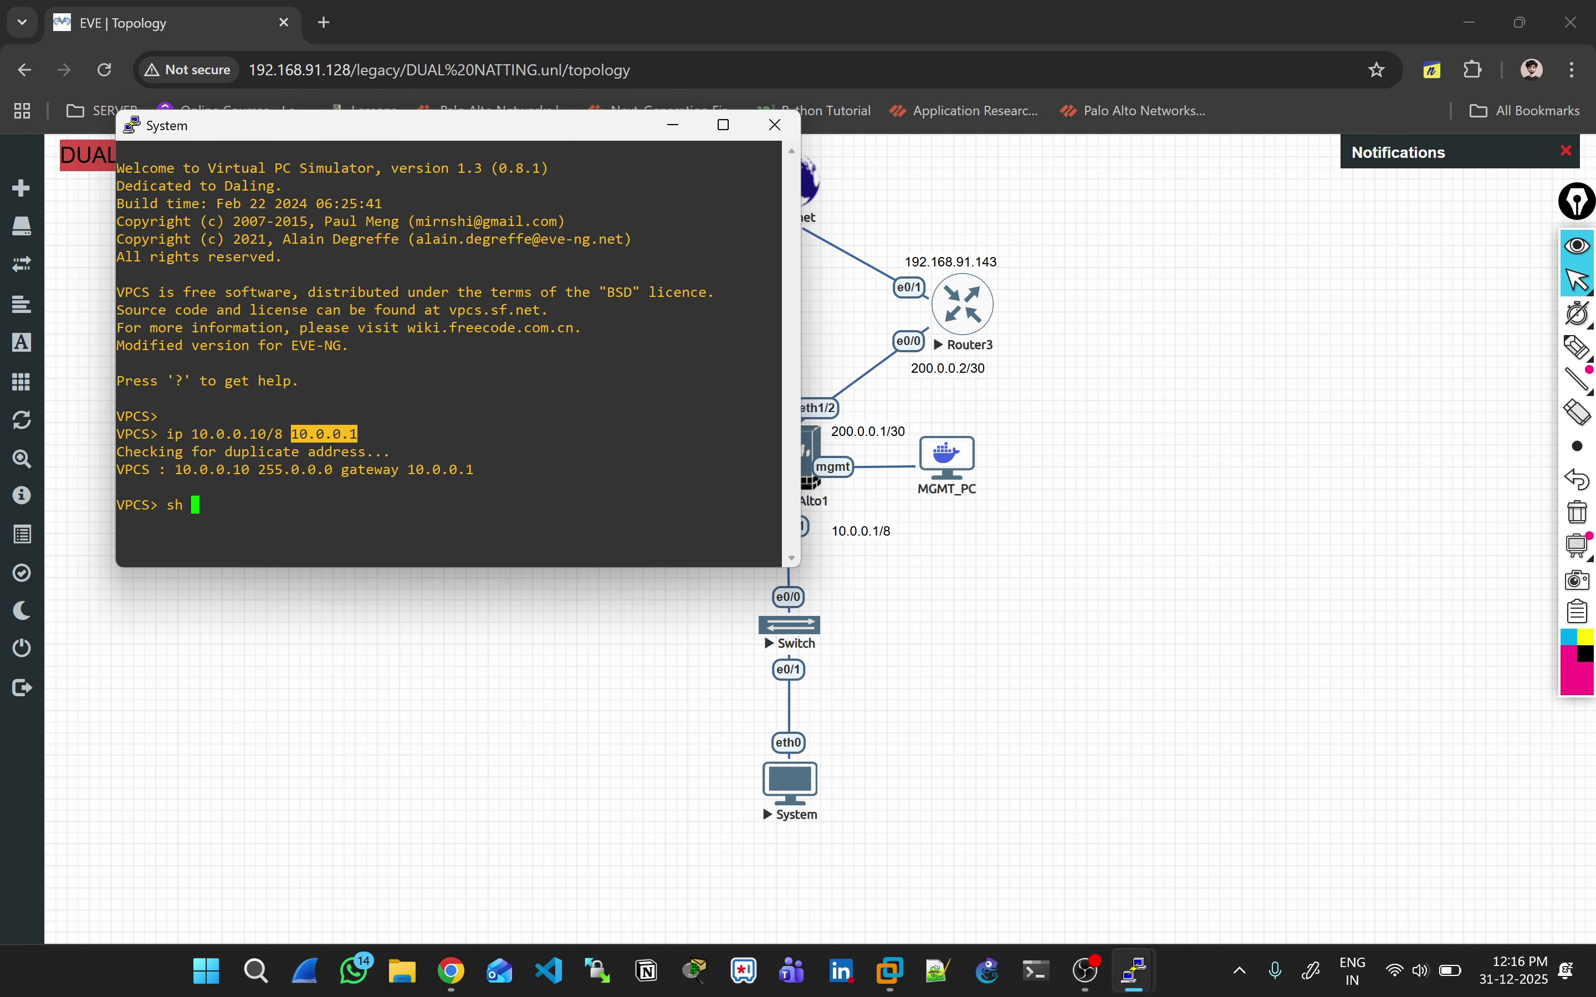
key("Return")
type("i")
key("BackSpace")
type("ping")
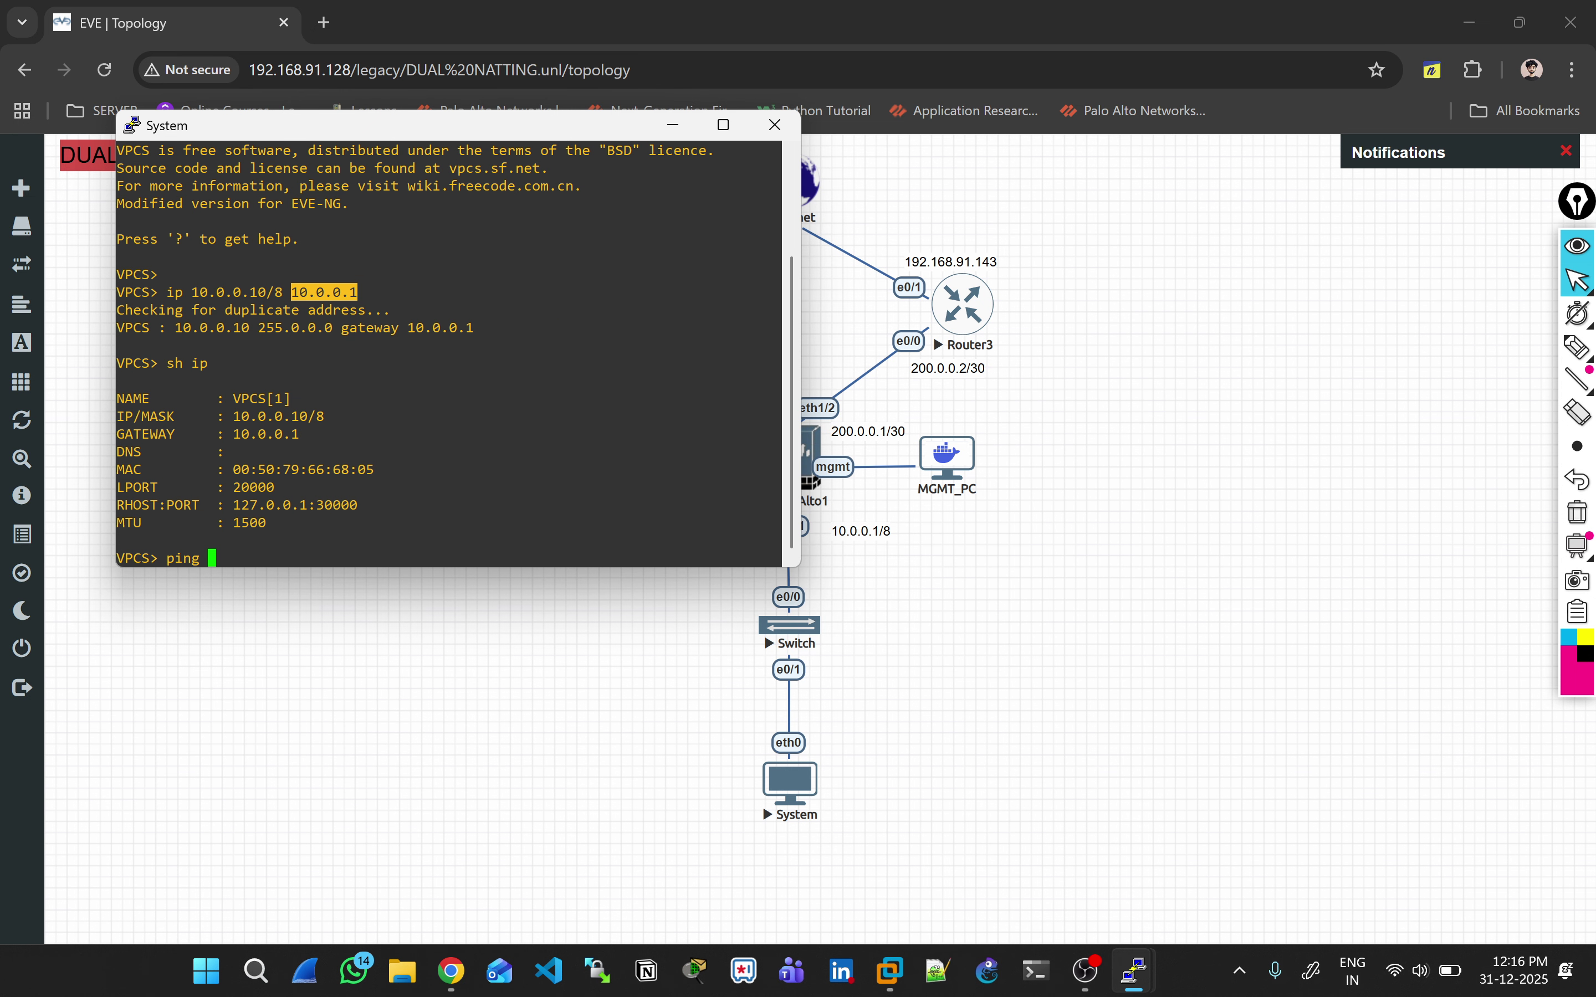
type("10.0.0.1")
key("Return")
key("alt+Tab")
key("alt+Tab")
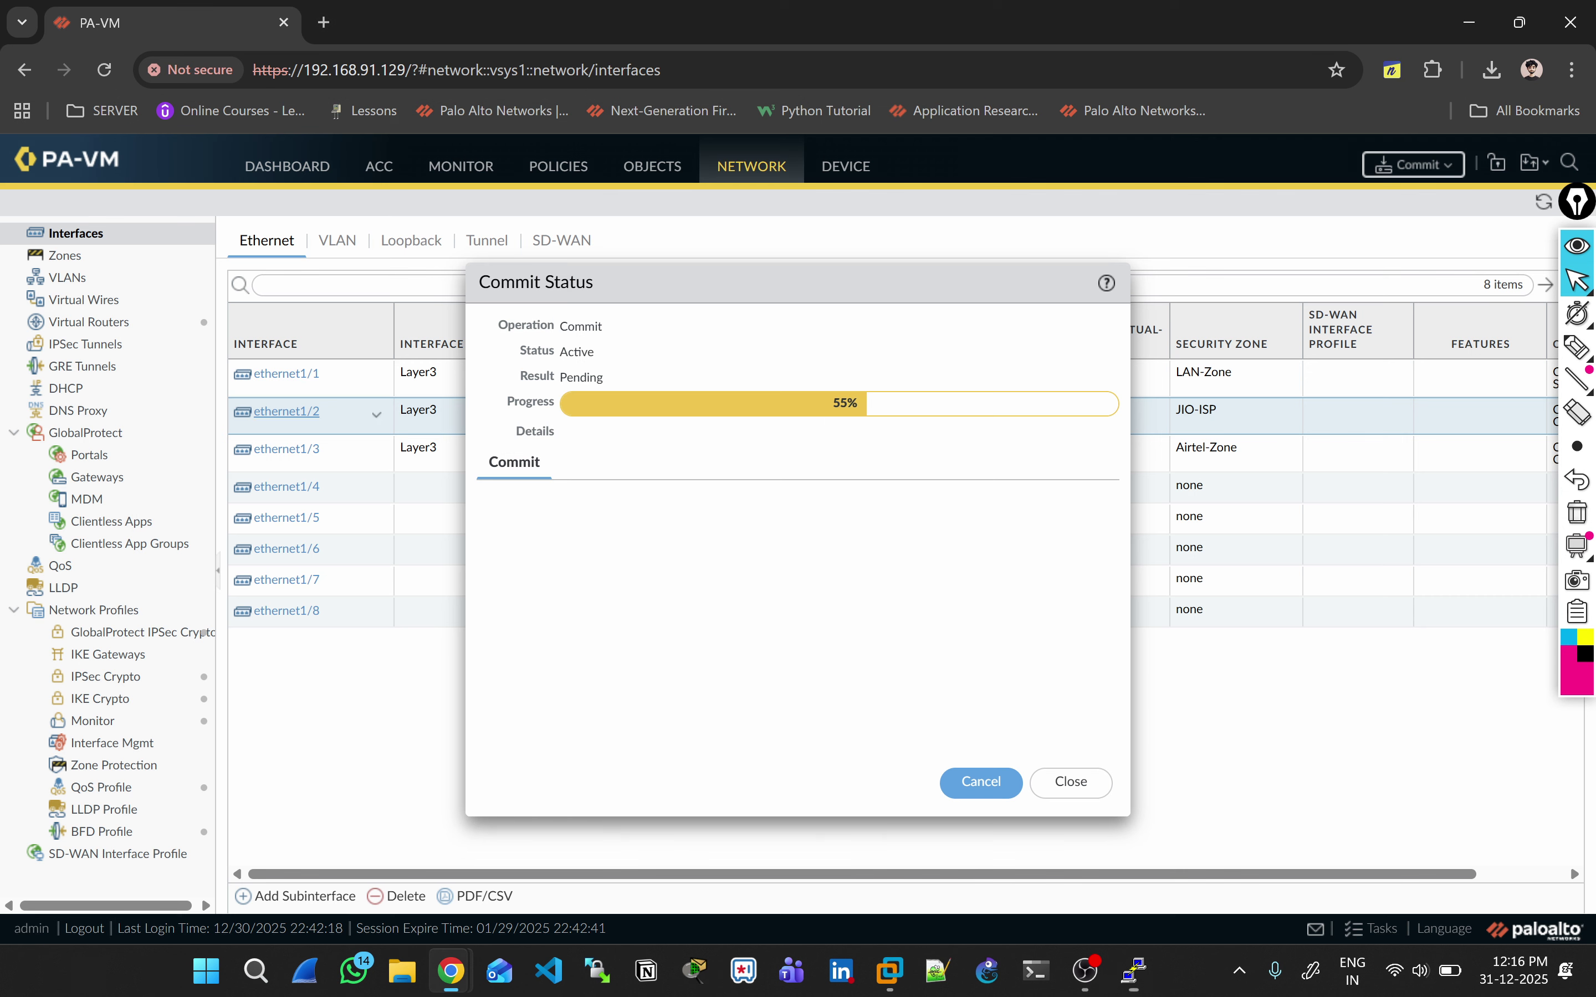
key("alt+Tab")
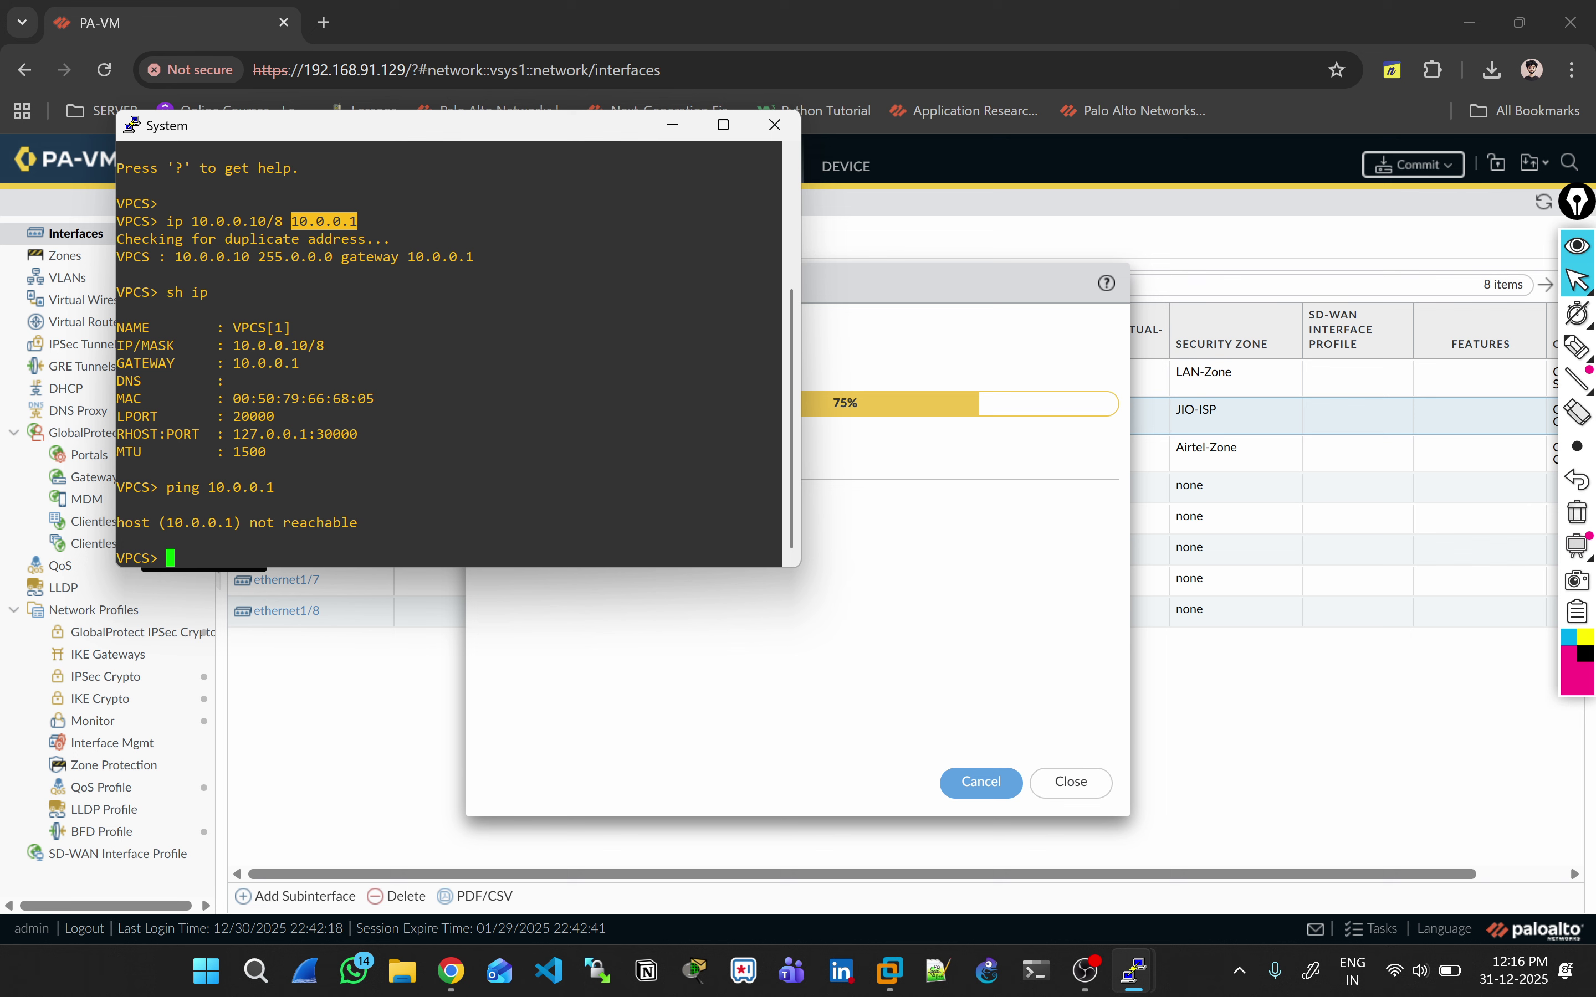
Step: Rerun the ping to 10.0.0.1 until replies arrive, then return to the EVE-NG topology
key("Up")
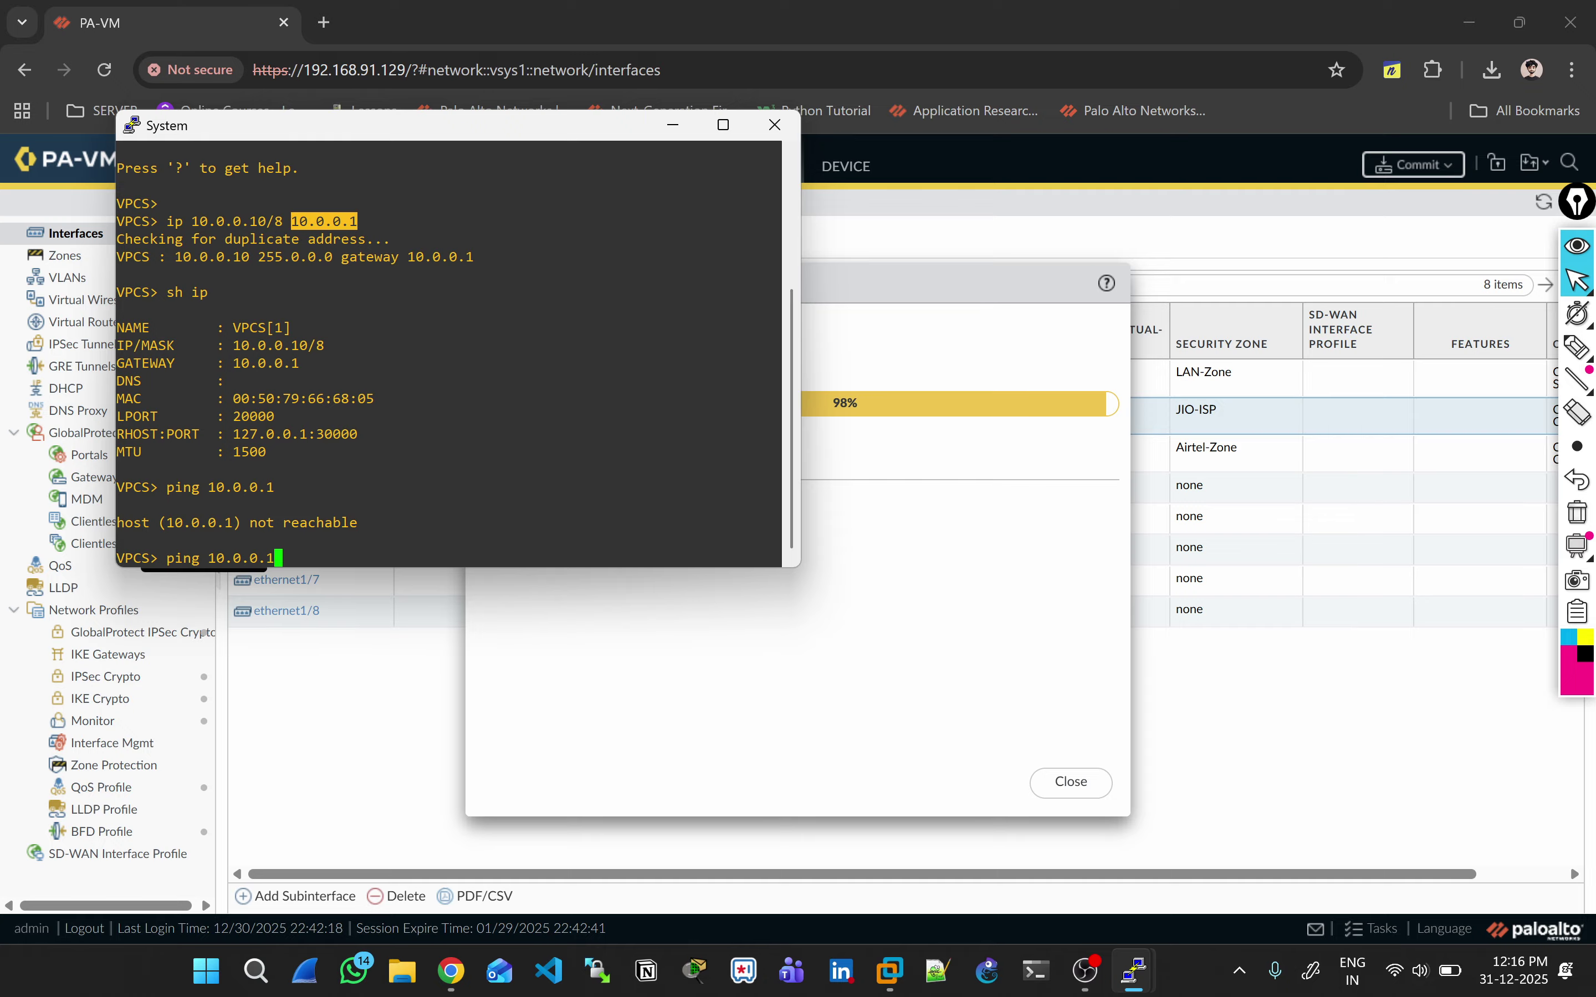
key("Return")
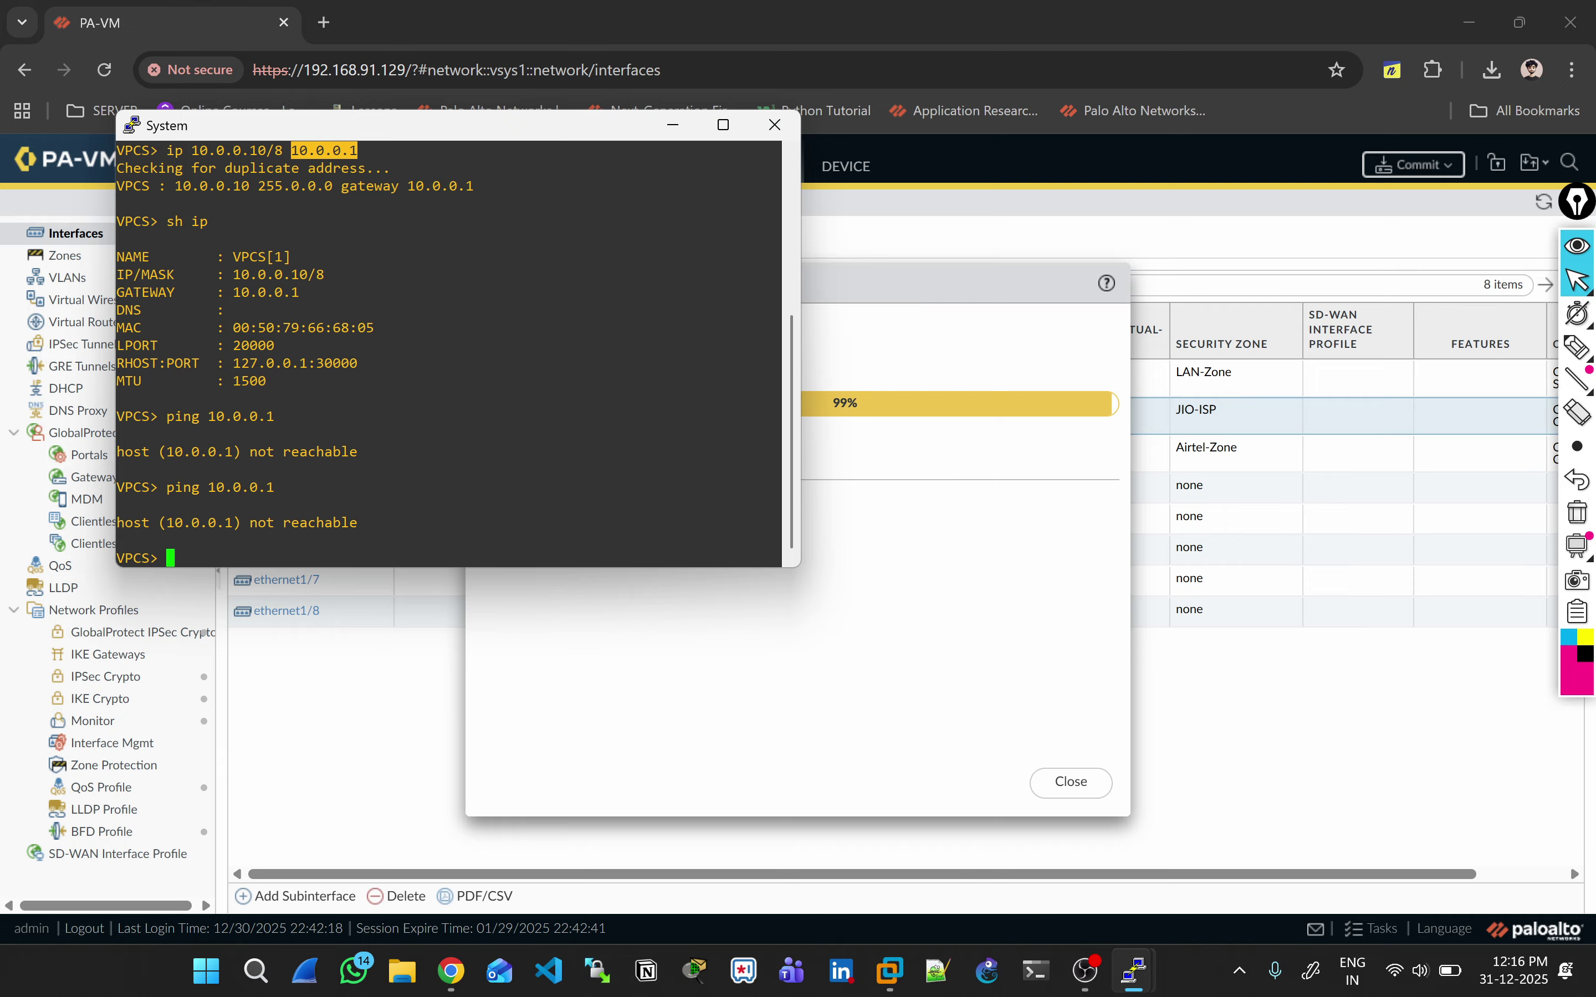
key("Up")
key("Return")
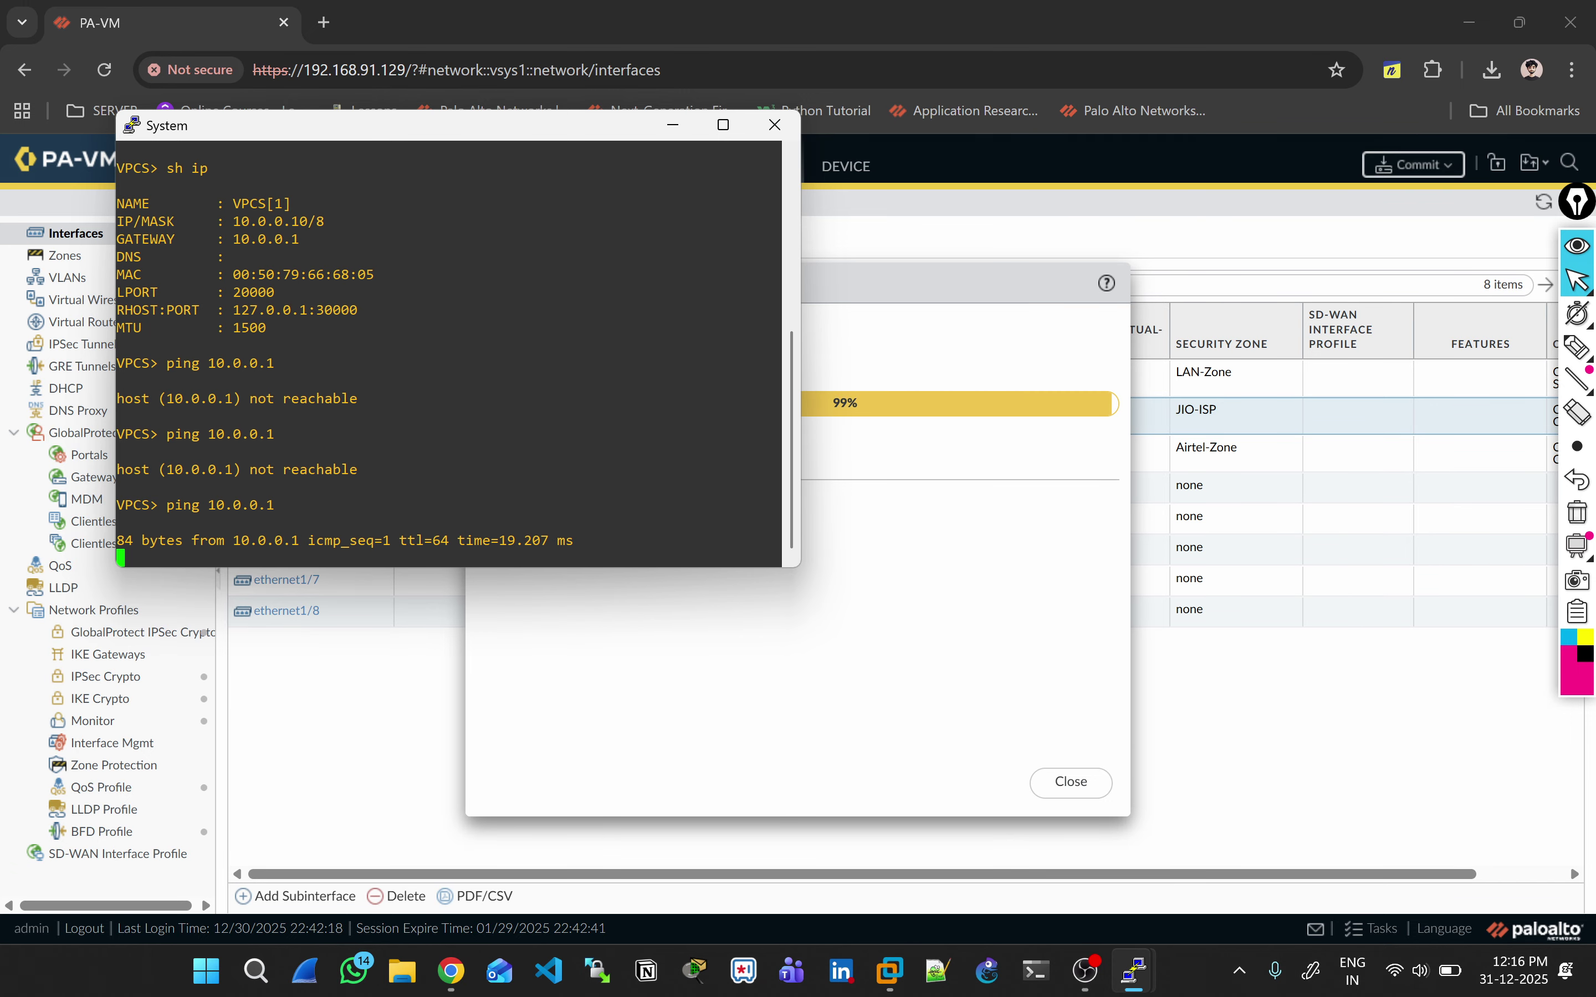
left_click_drag(249, 523, 334, 506)
left_click(334, 507)
key("alt+Tab")
key("alt+Tab")
key("alt+Tab")
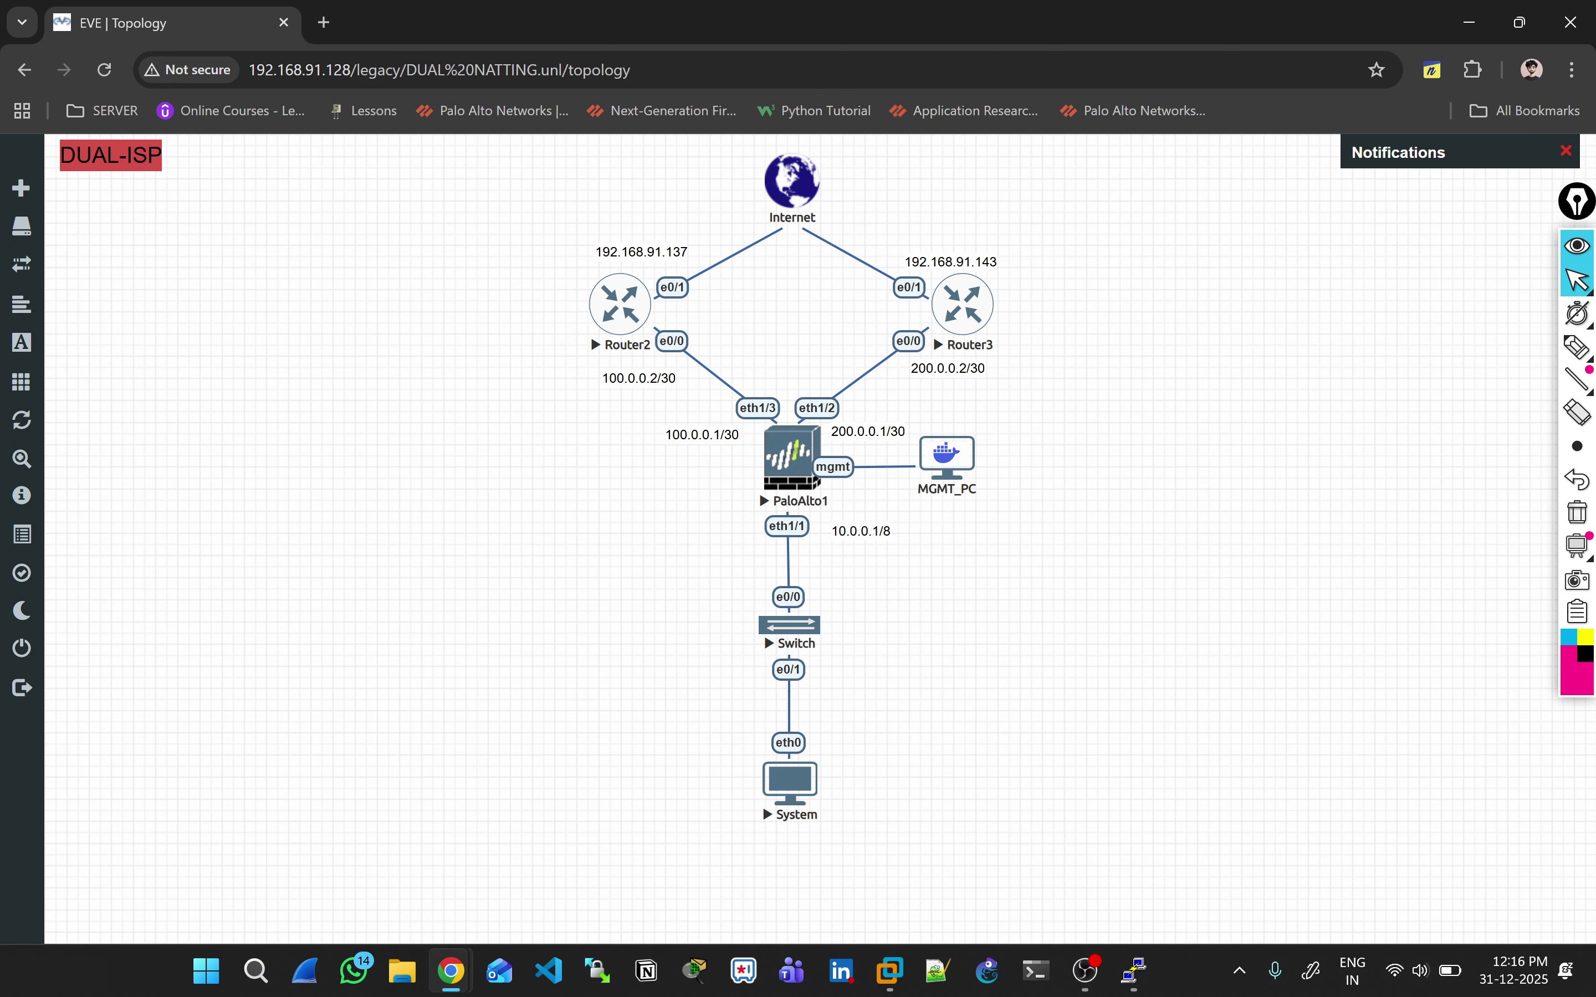
left_click(763, 804)
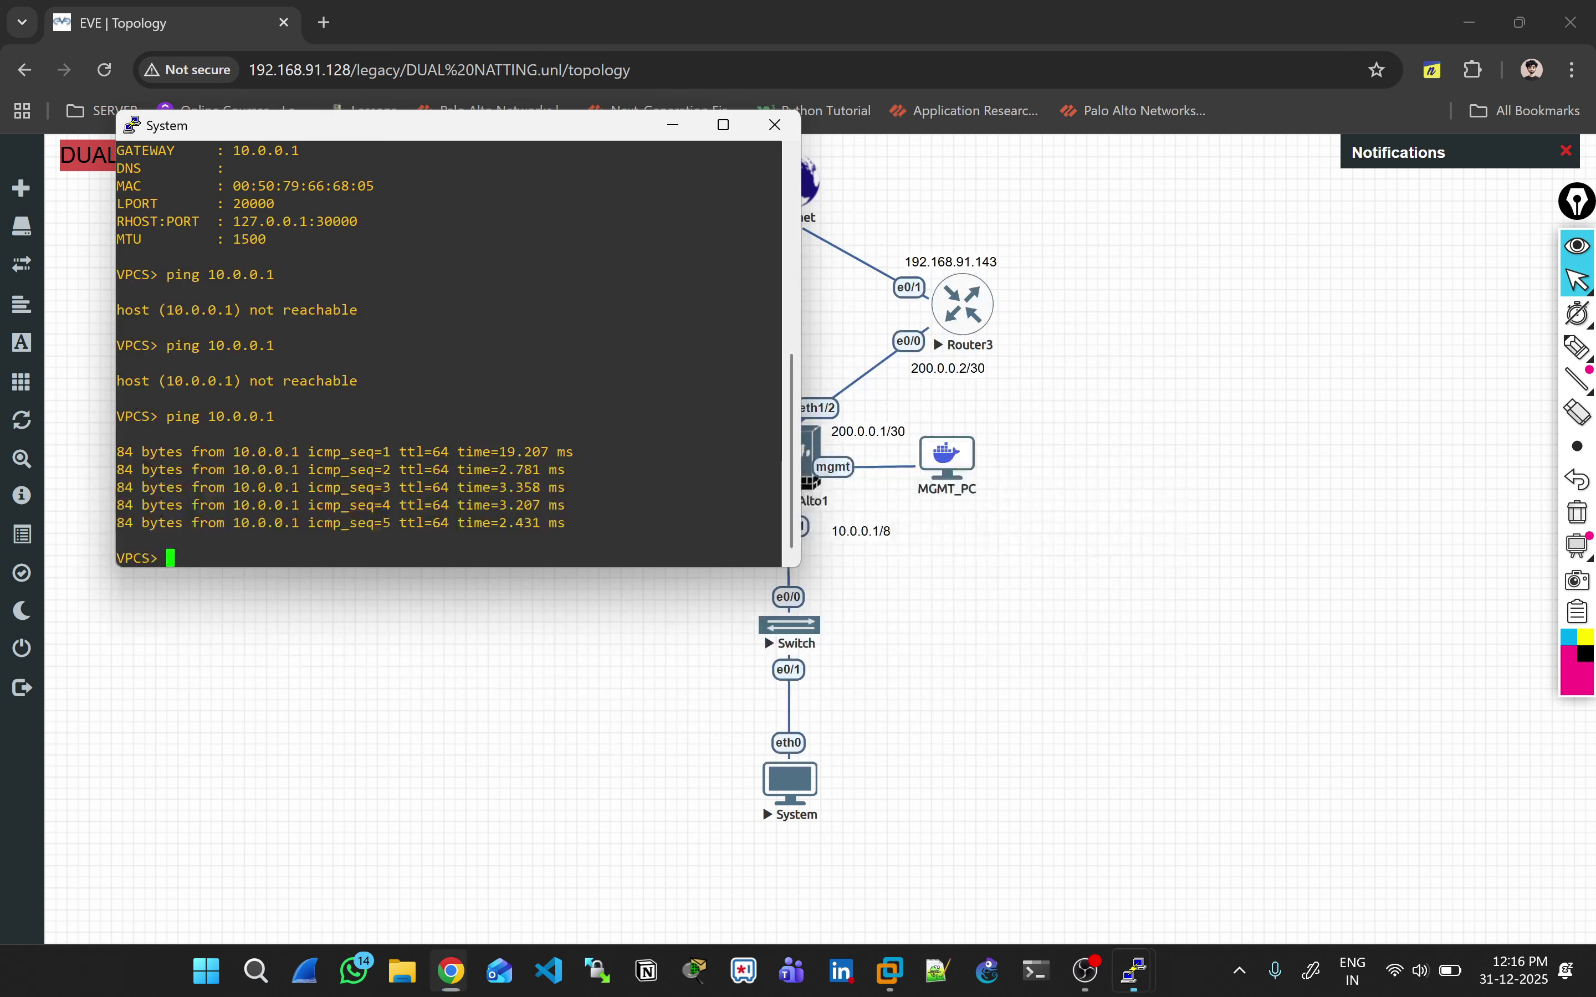
key("alt+Tab")
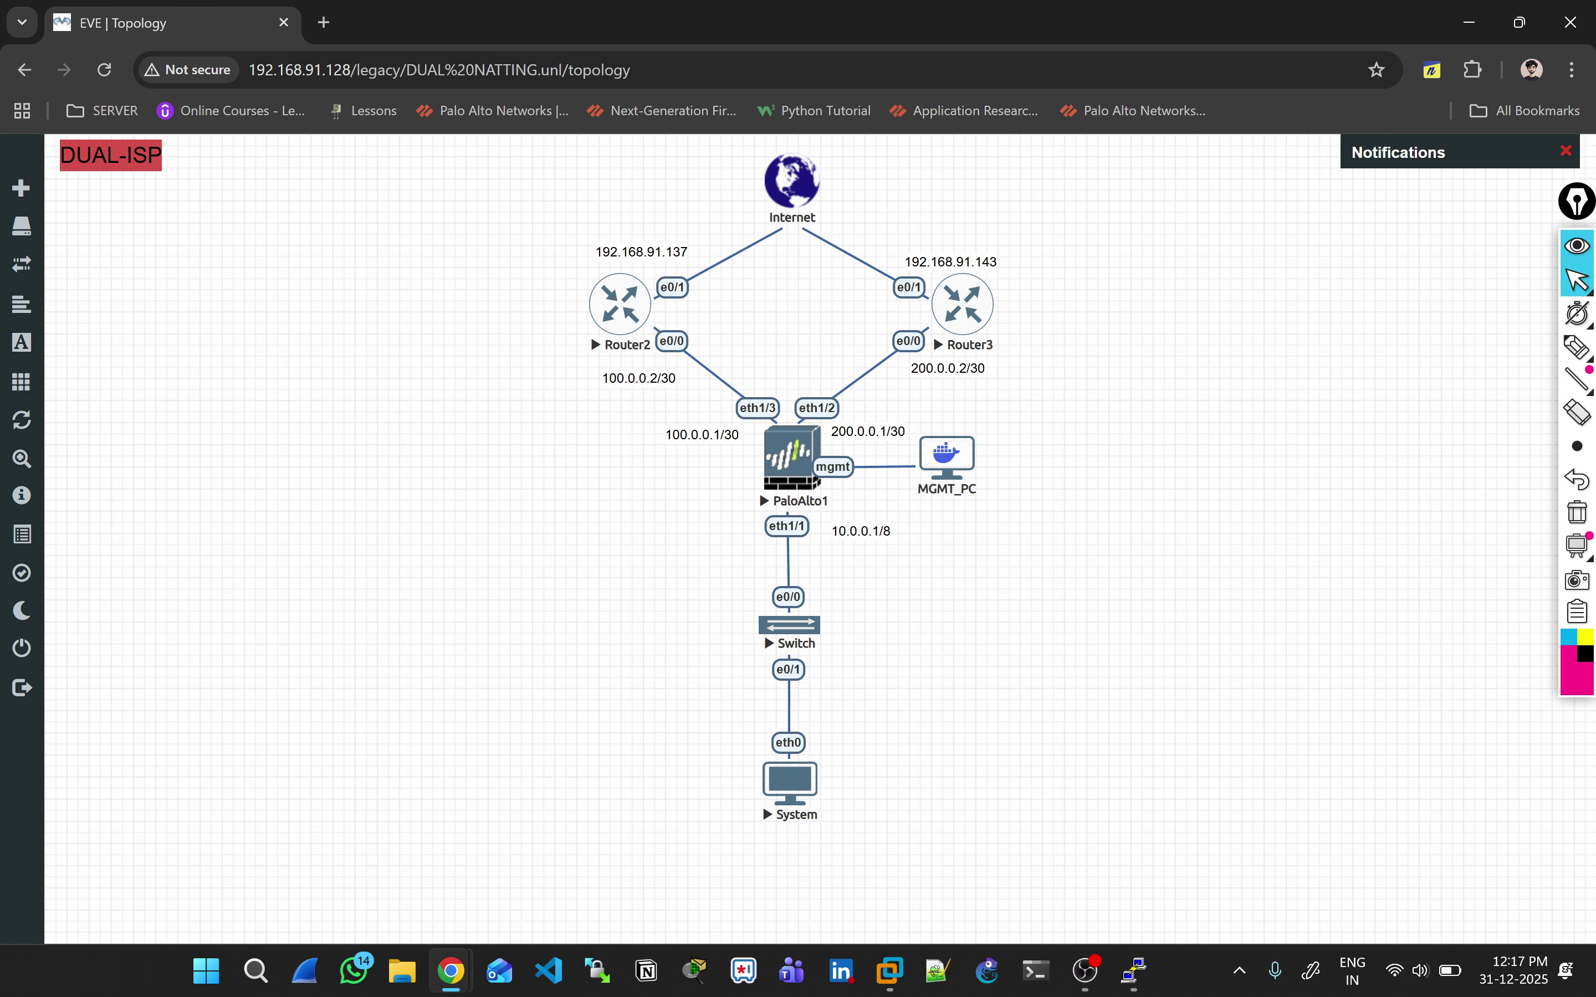
Step: With the Epic Pen, label Router2 as Airtel and Router3 as Jio, adding notes beside each
key("alt+Tab")
key("alt+Tab")
left_click(1578, 313)
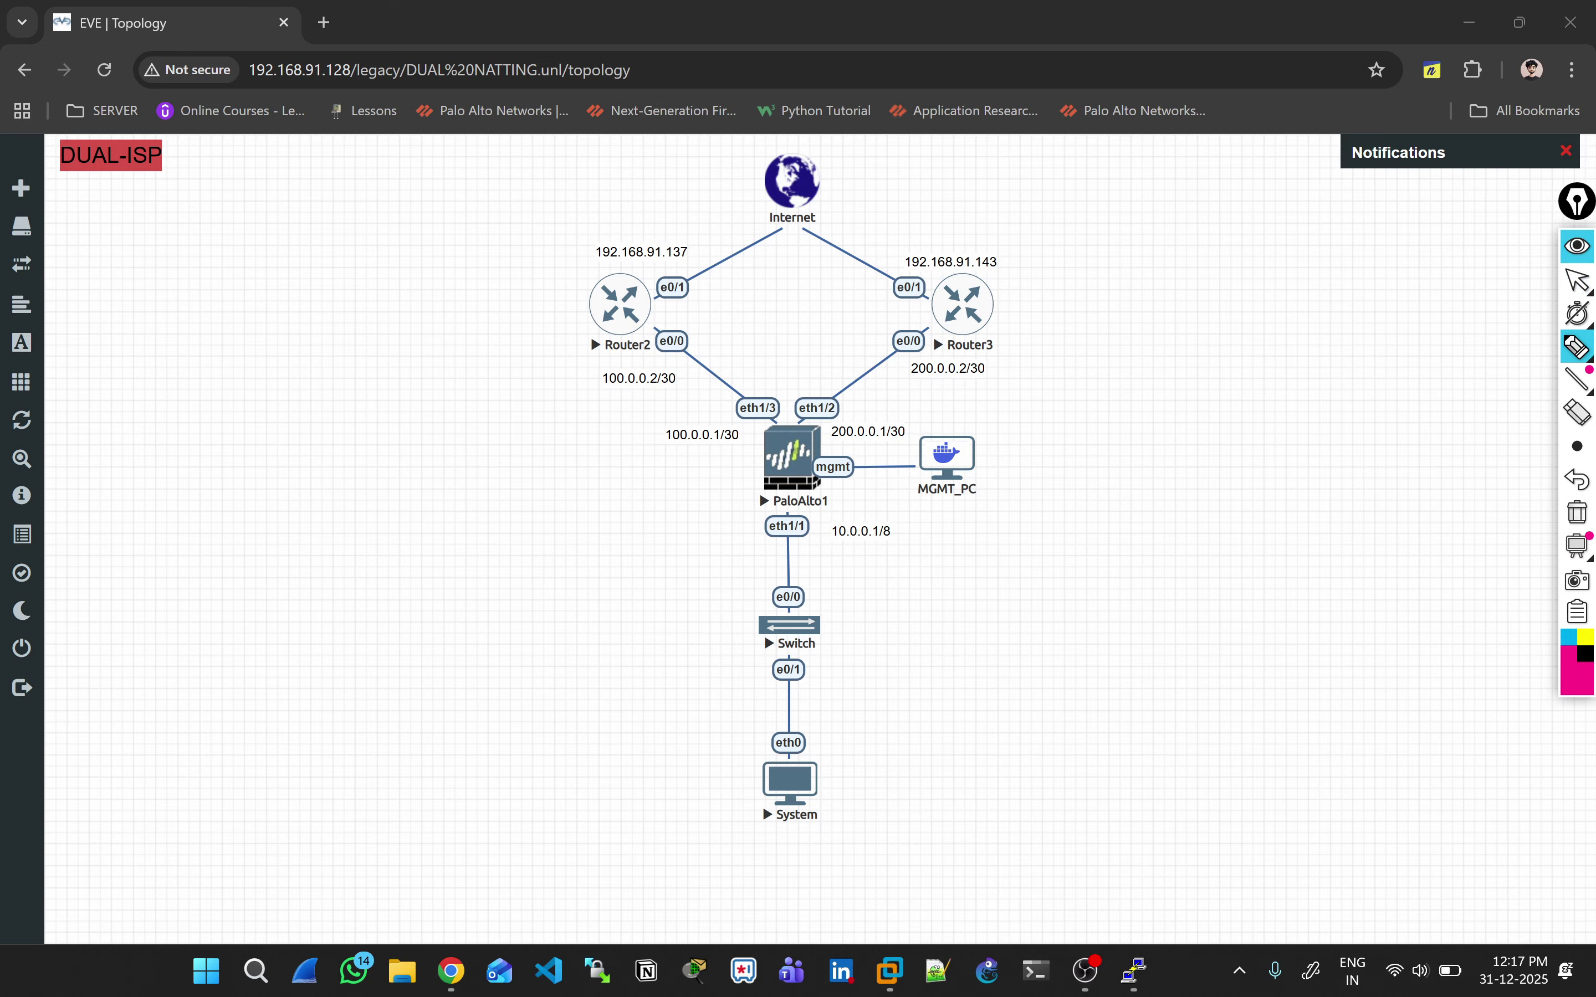
left_click_drag(516, 301, 527, 321)
left_click_drag(517, 312, 527, 310)
left_click_drag(534, 302, 534, 307)
left_click_drag(1016, 282, 1019, 315)
mouse_move(1044, 281)
left_mouse_down()
mouse_move(1045, 310)
mouse_move(1070, 276)
left_mouse_up()
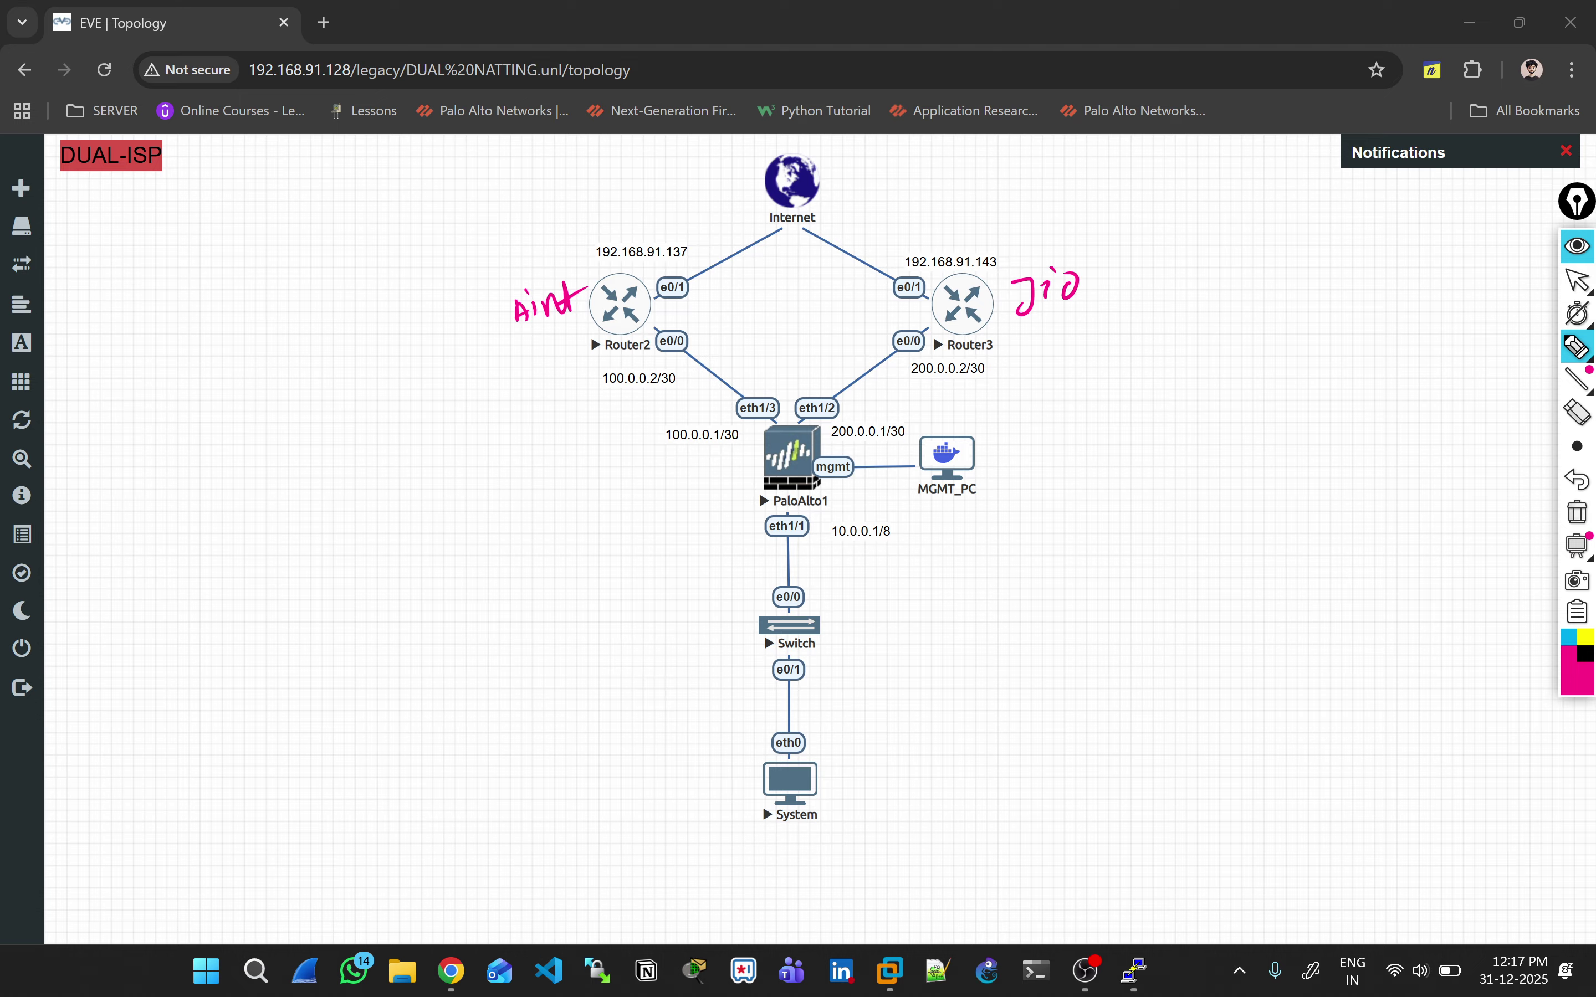
left_click_drag(512, 363, 562, 333)
mouse_move(509, 404)
left_mouse_down()
mouse_move(517, 422)
mouse_move(538, 409)
left_mouse_up()
left_click_drag(1016, 323, 1076, 310)
mouse_move(1079, 318)
left_mouse_down()
mouse_move(1062, 345)
mouse_move(1108, 319)
mouse_move(1149, 323)
left_mouse_up()
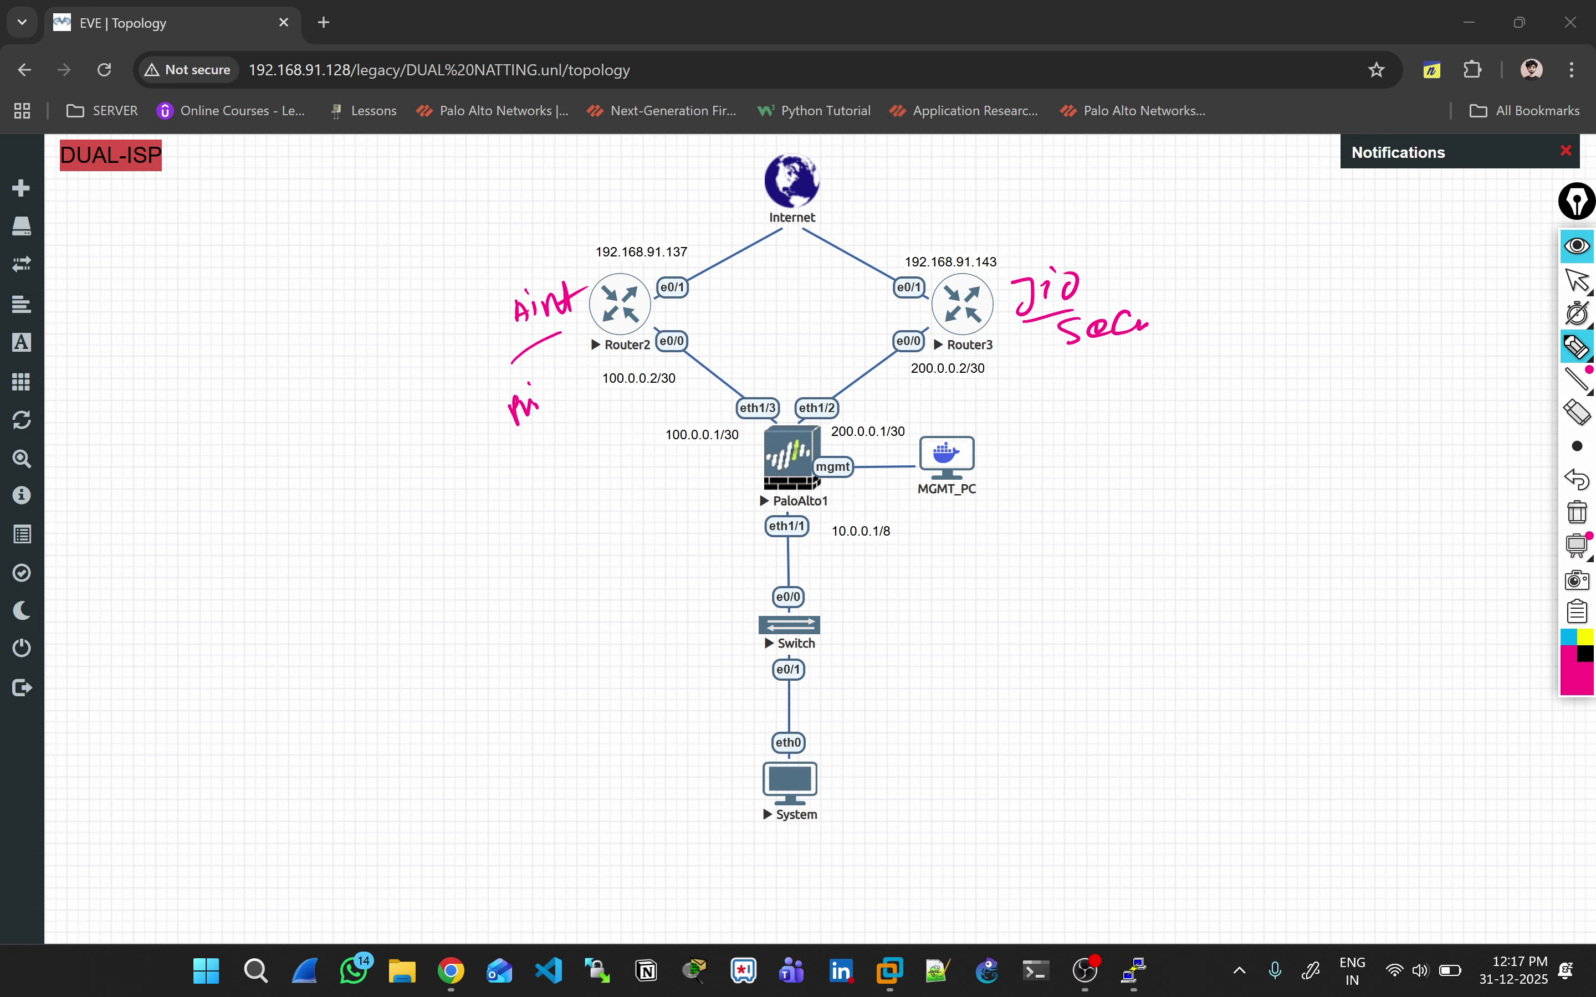
Step: Write a circled 50 below the notes for both Router2 and Router3
left_click_drag(573, 433, 575, 465)
left_click_drag(569, 436, 596, 430)
mouse_move(593, 407)
left_mouse_down()
mouse_move(561, 422)
mouse_move(601, 408)
left_mouse_up()
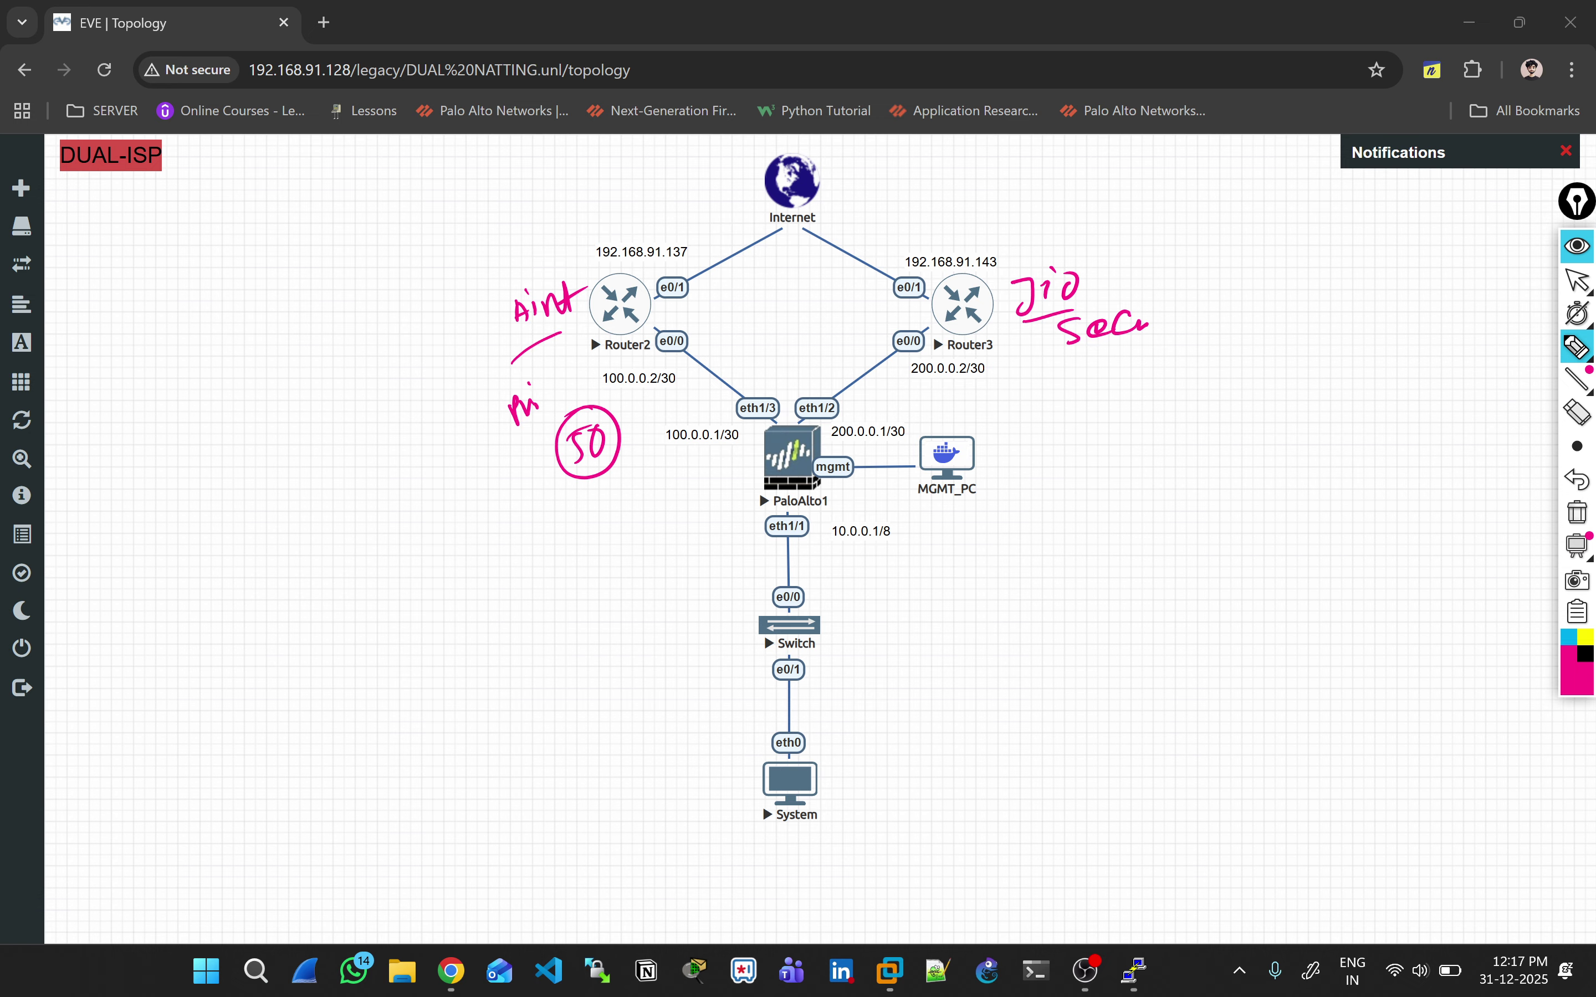
left_click_drag(1048, 389, 1033, 416)
left_click_drag(1038, 391, 1052, 384)
mouse_move(1059, 384)
left_mouse_down()
mouse_move(1063, 410)
mouse_move(1059, 381)
left_mouse_up()
mouse_move(1063, 360)
left_mouse_down()
mouse_move(1029, 426)
mouse_move(1055, 360)
left_mouse_up()
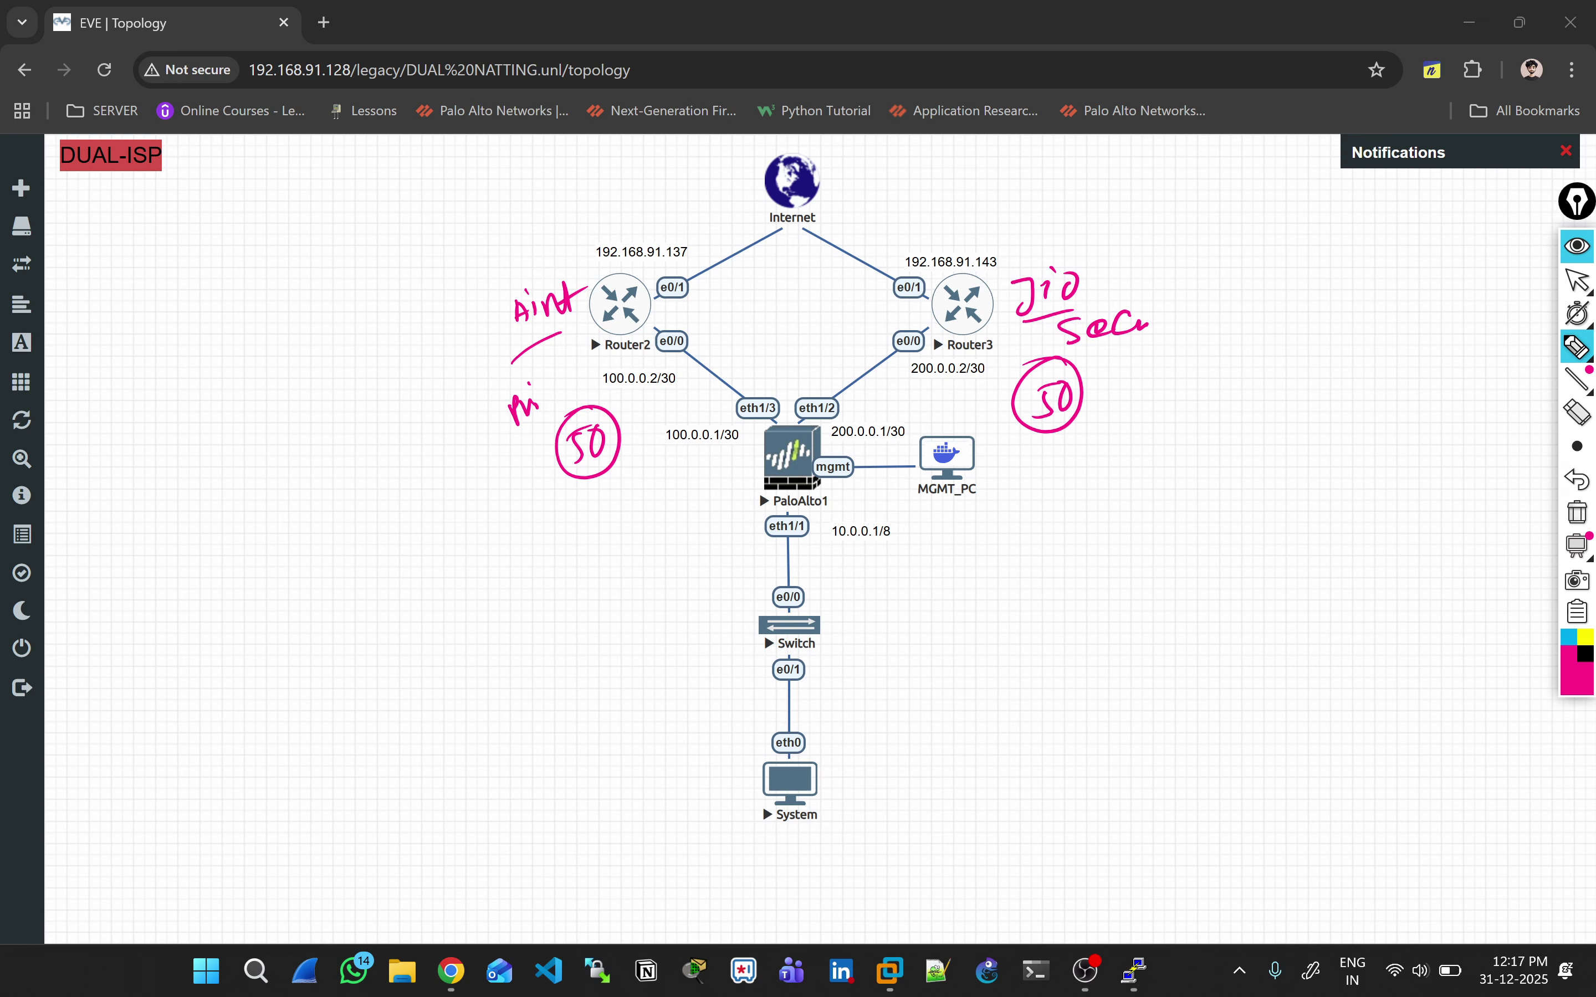
Step: Write PBR between the two ISP routers and tick the System PC
mouse_move(749, 349)
left_mouse_down()
mouse_move(758, 330)
mouse_move(768, 340)
left_mouse_up()
left_click_drag(784, 340, 802, 338)
mouse_move(781, 285)
left_mouse_down()
mouse_move(777, 374)
mouse_move(782, 285)
left_mouse_up()
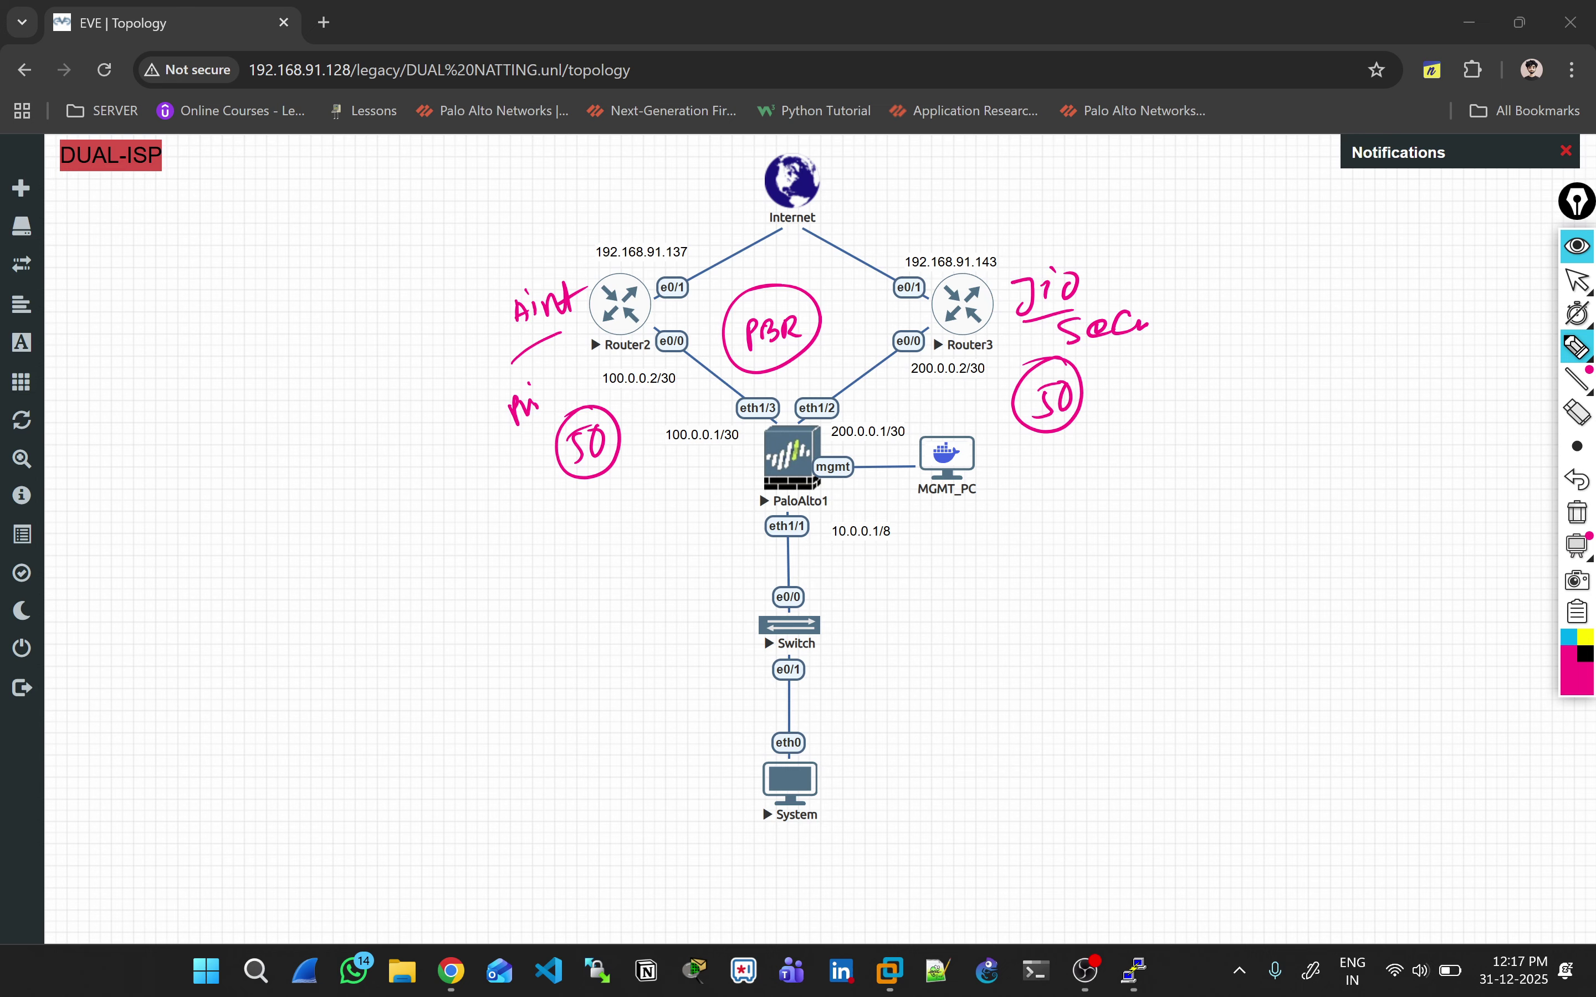
left_click_drag(819, 809, 829, 800)
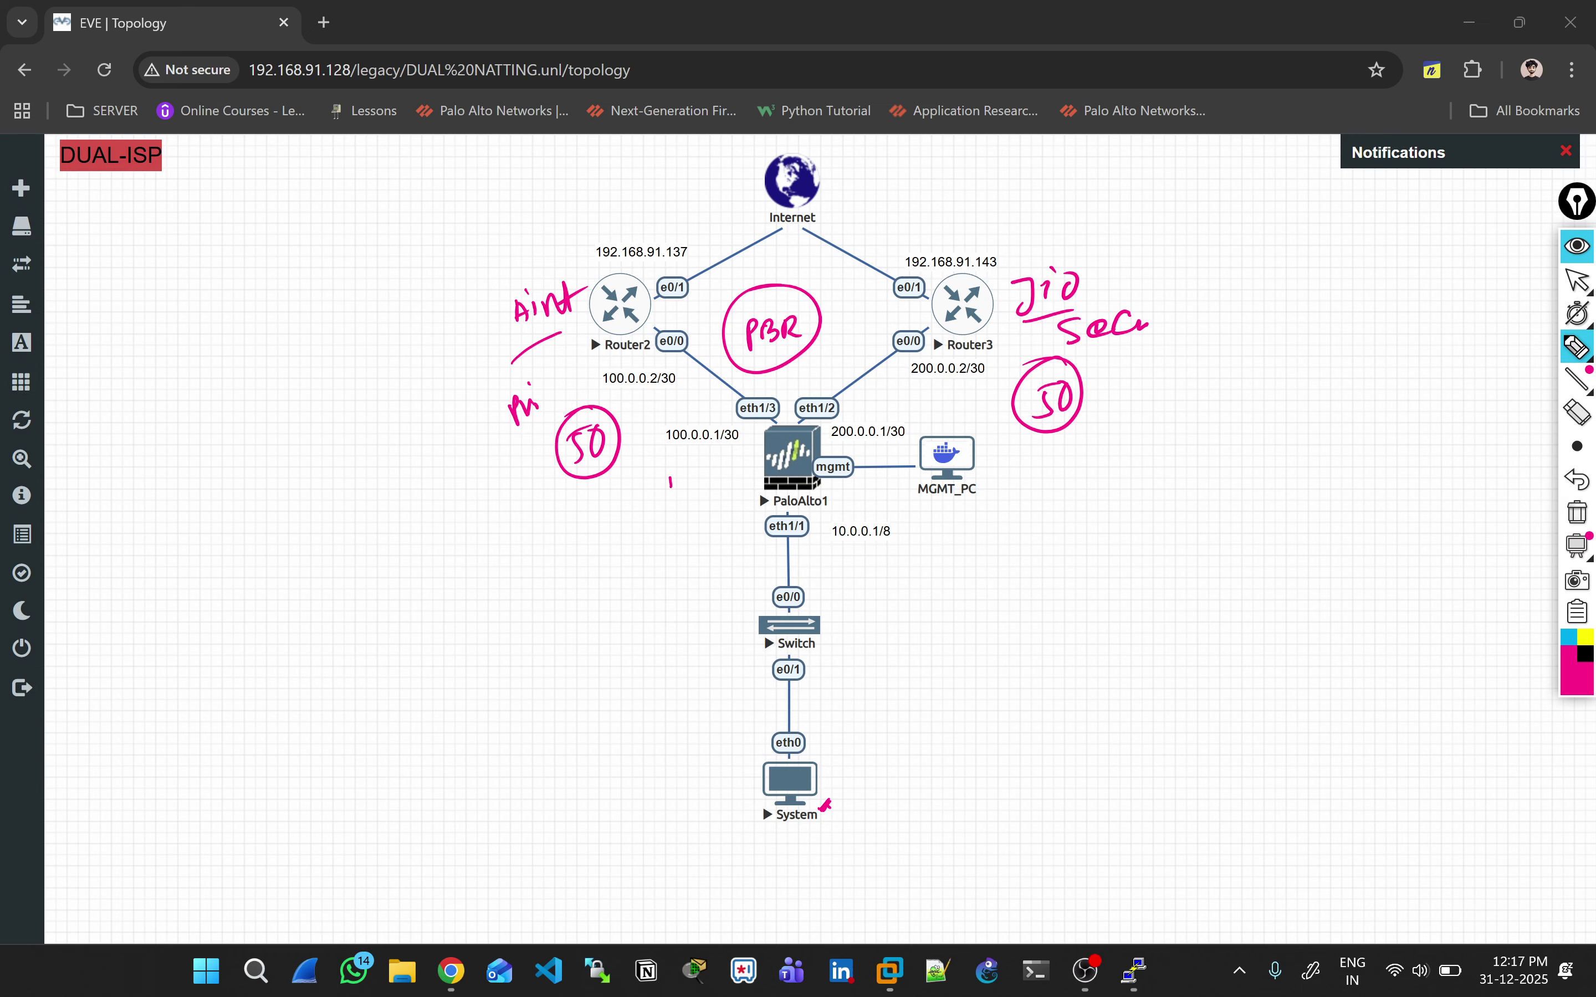
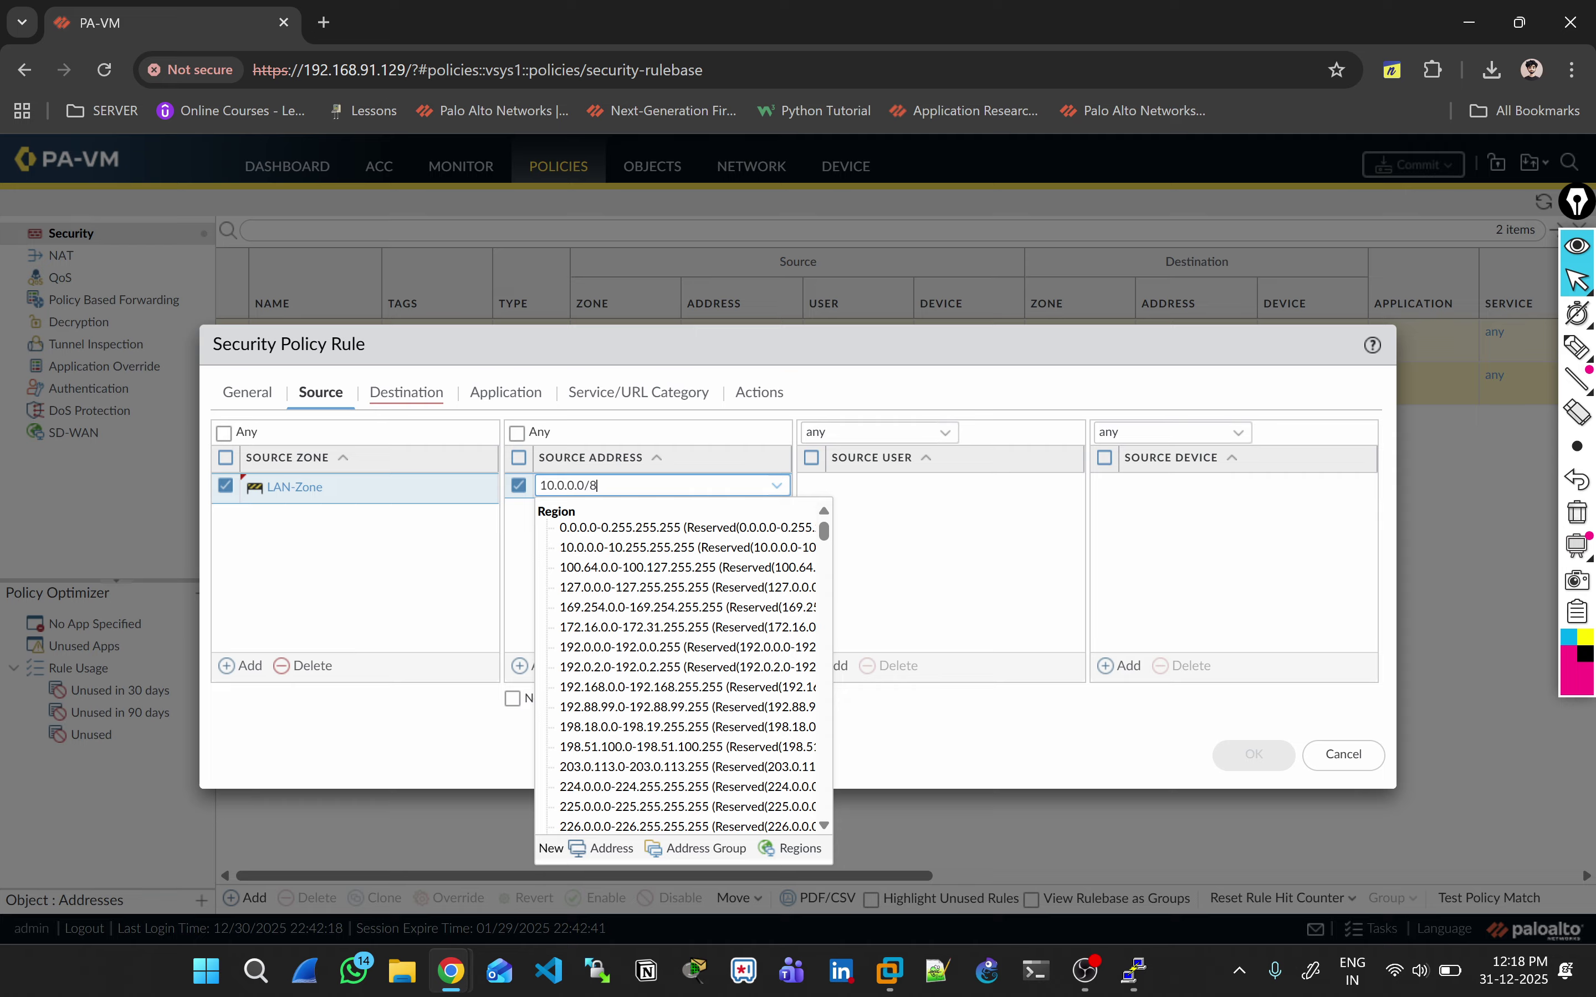
Step: Give Internet-Policy source 10.0.0.0/8 and destination zones Airtel-Zone and JIO-ISP, then save it
key("Return")
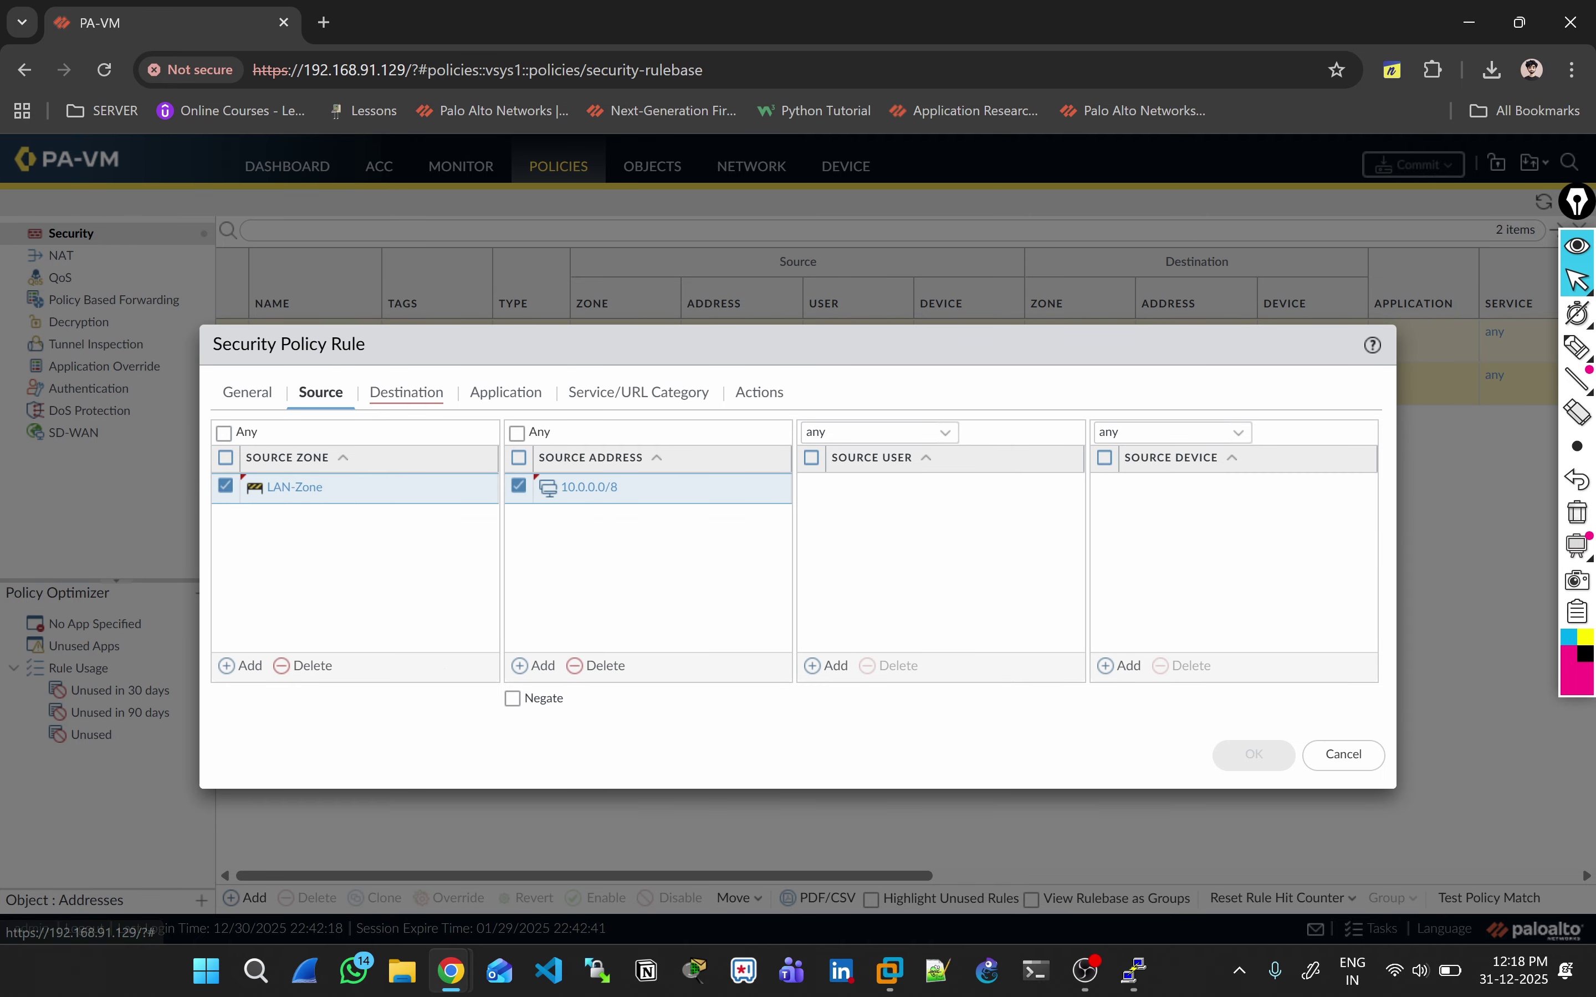
left_click(406, 392)
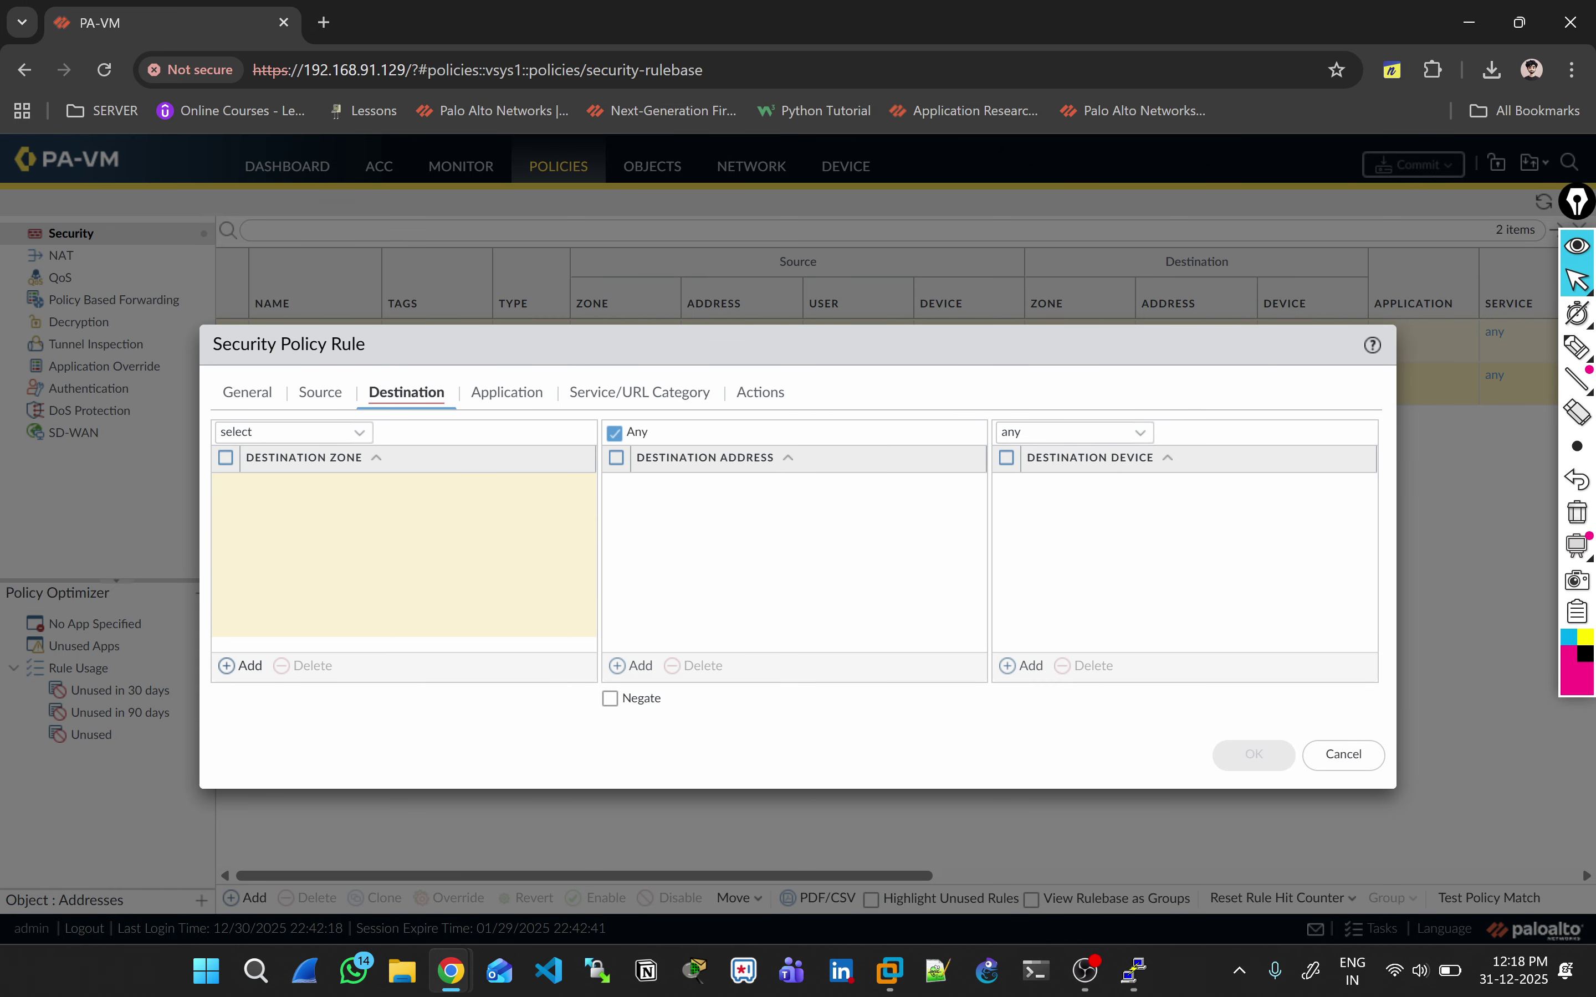
left_click(250, 666)
left_click(283, 514)
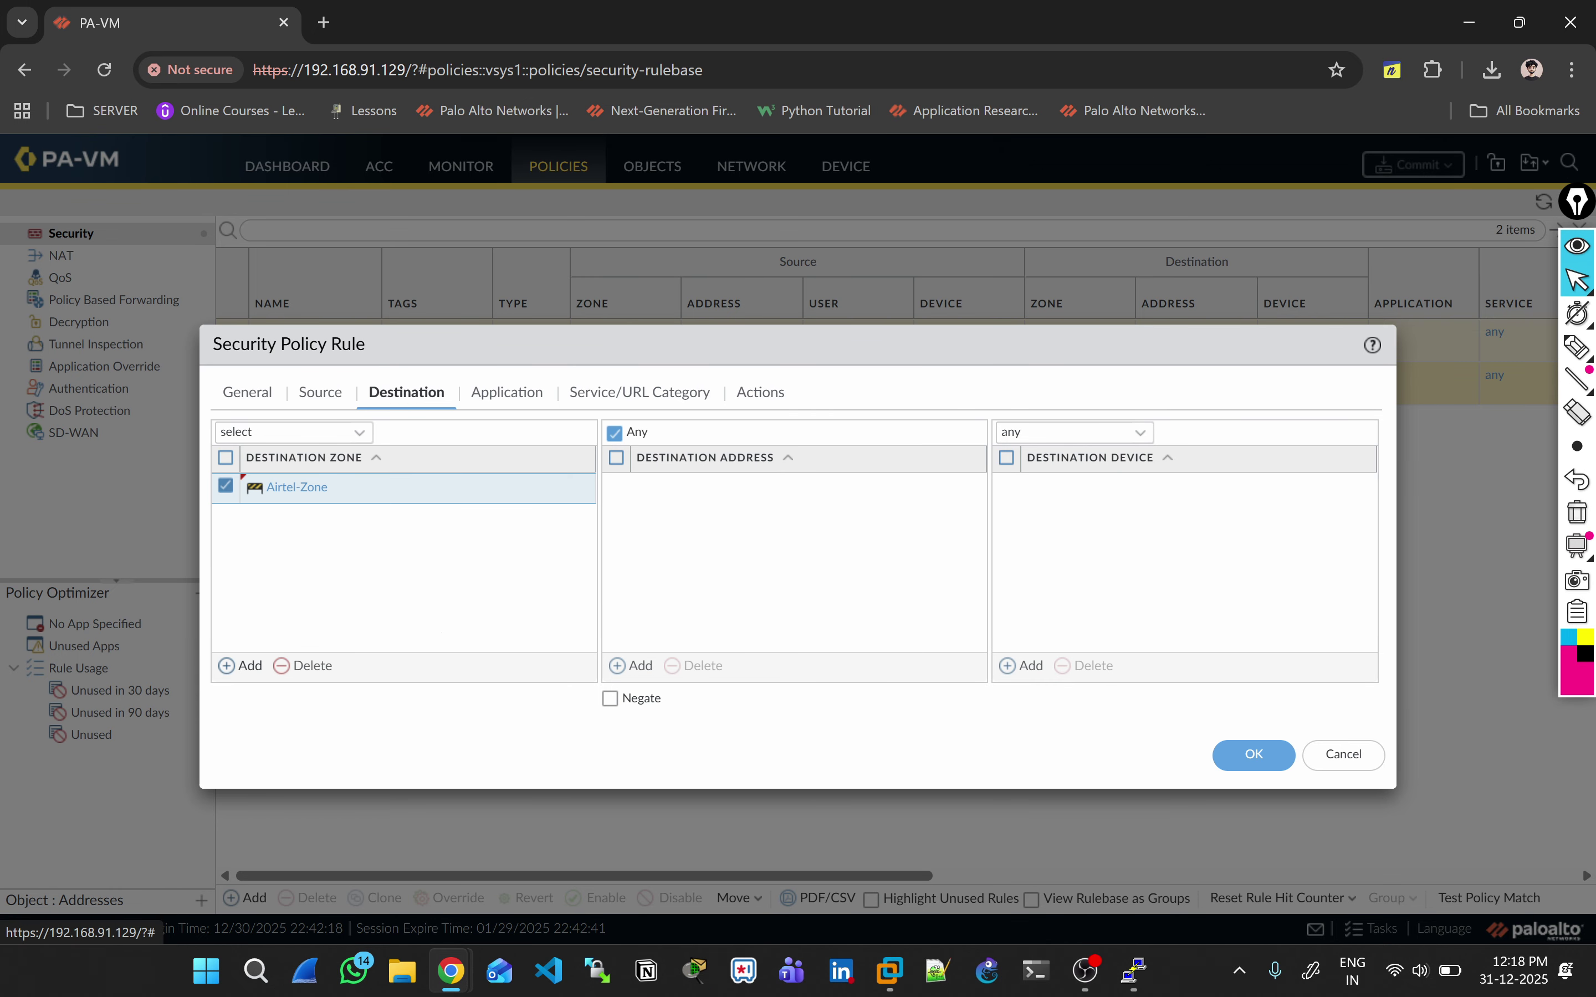
left_click(249, 666)
left_click(273, 569)
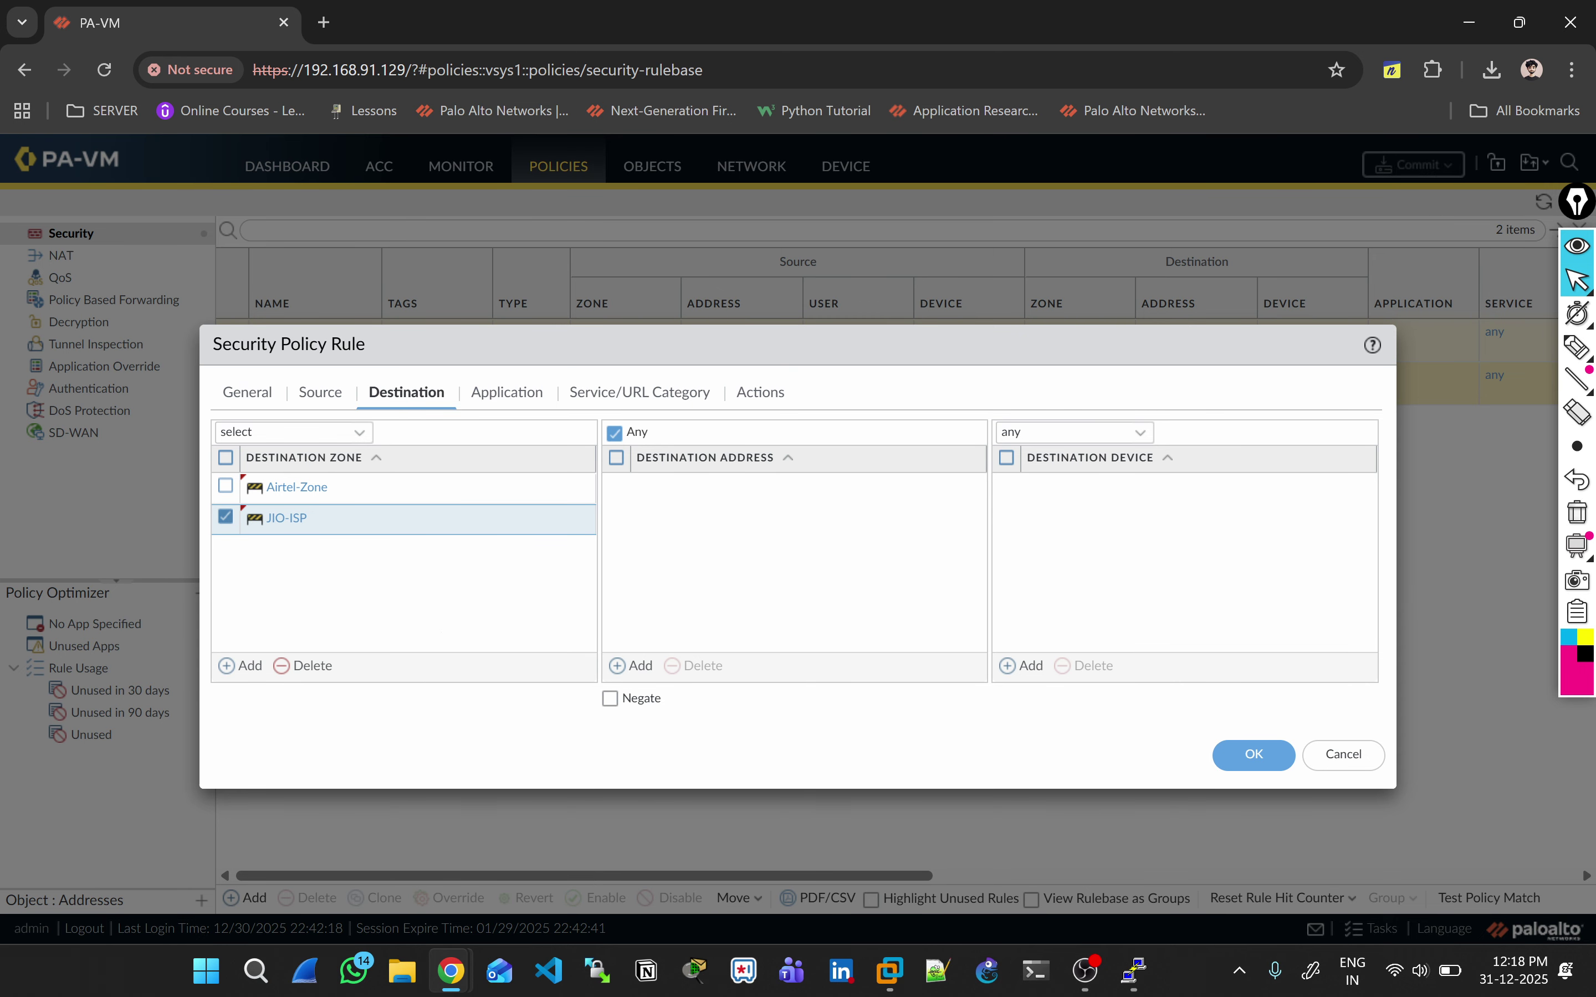
left_click(1253, 754)
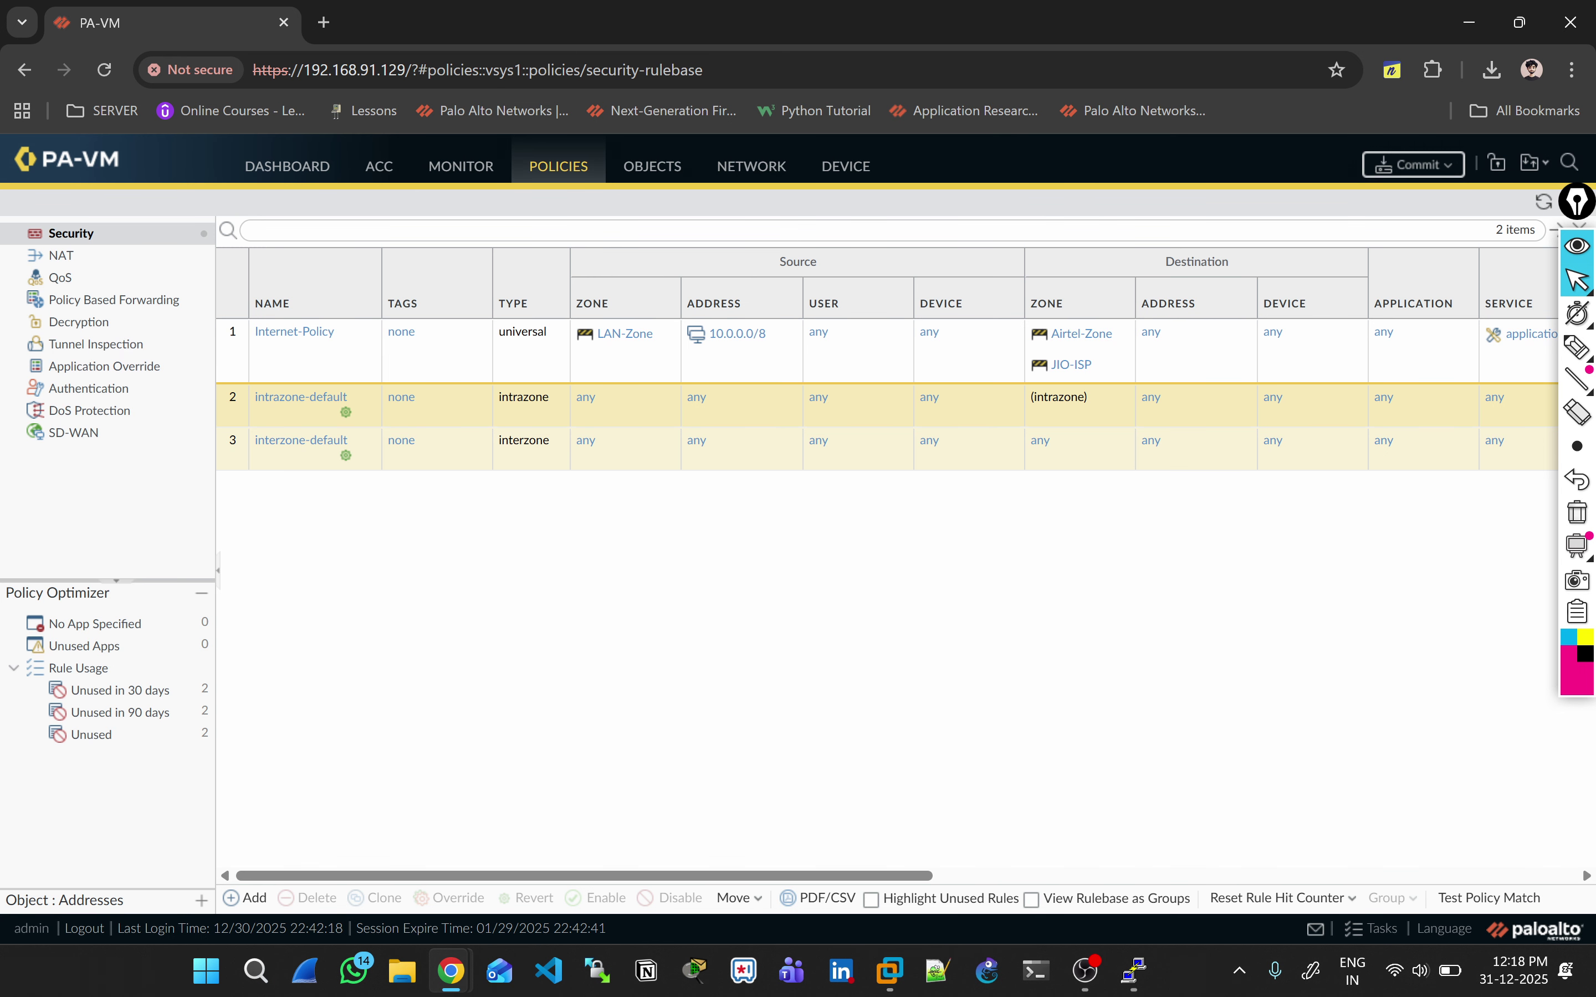
Step: Add a new NAT rule named Dual-Nat-Policy
left_click(61, 255)
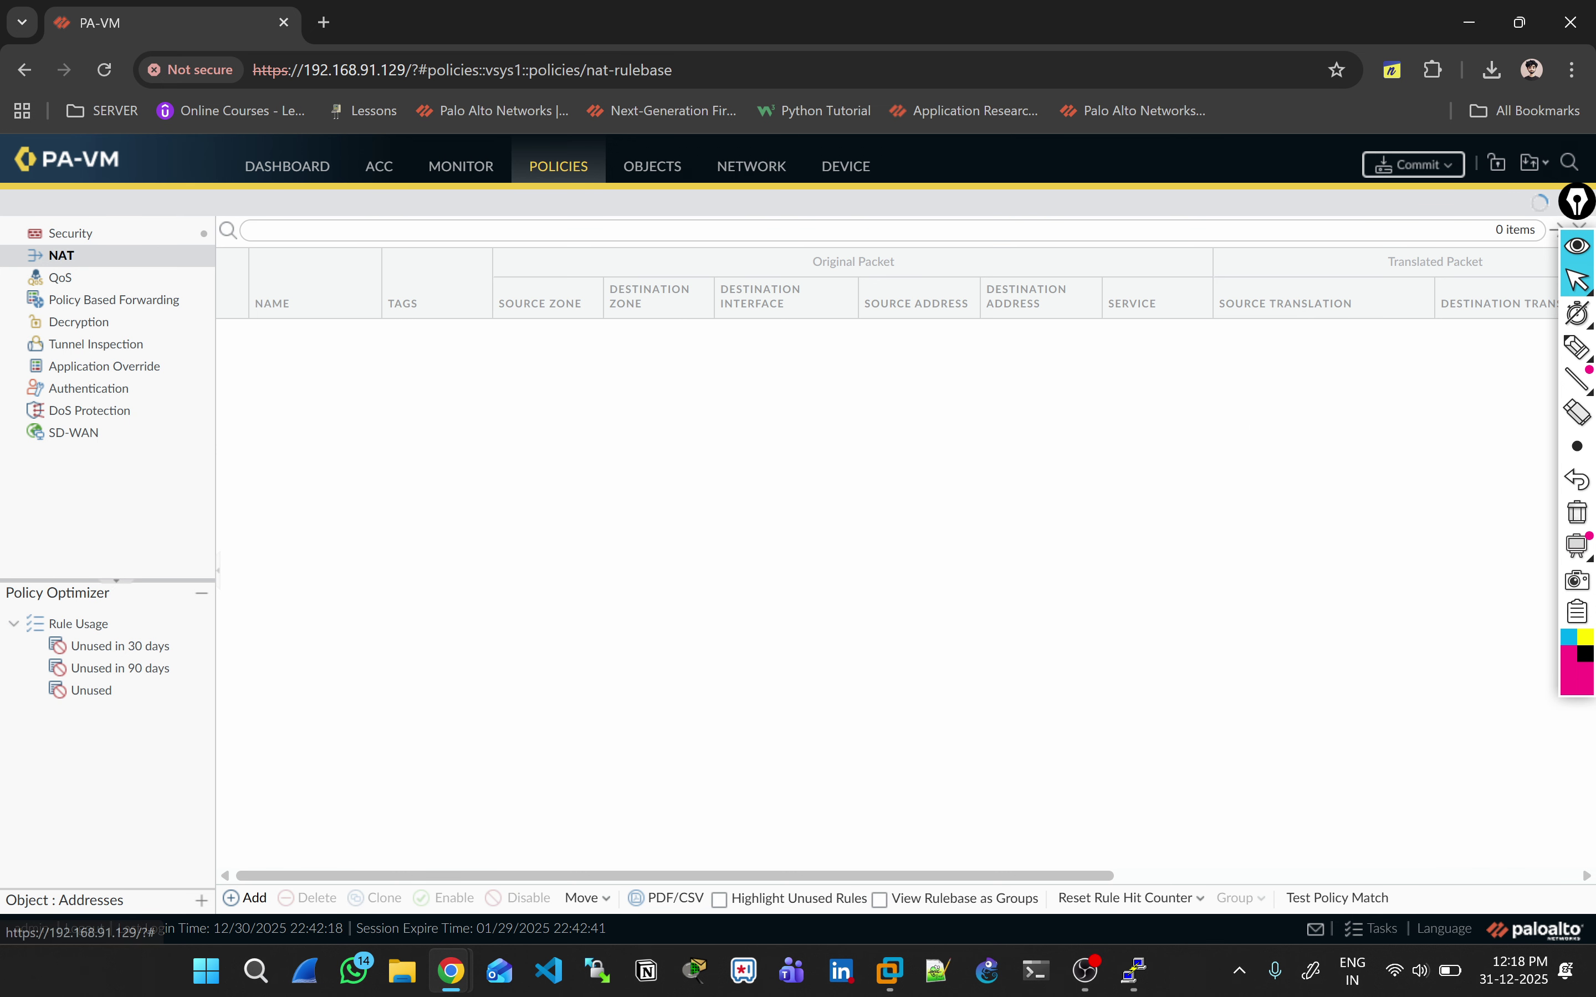
left_click(245, 897)
type("Dual")
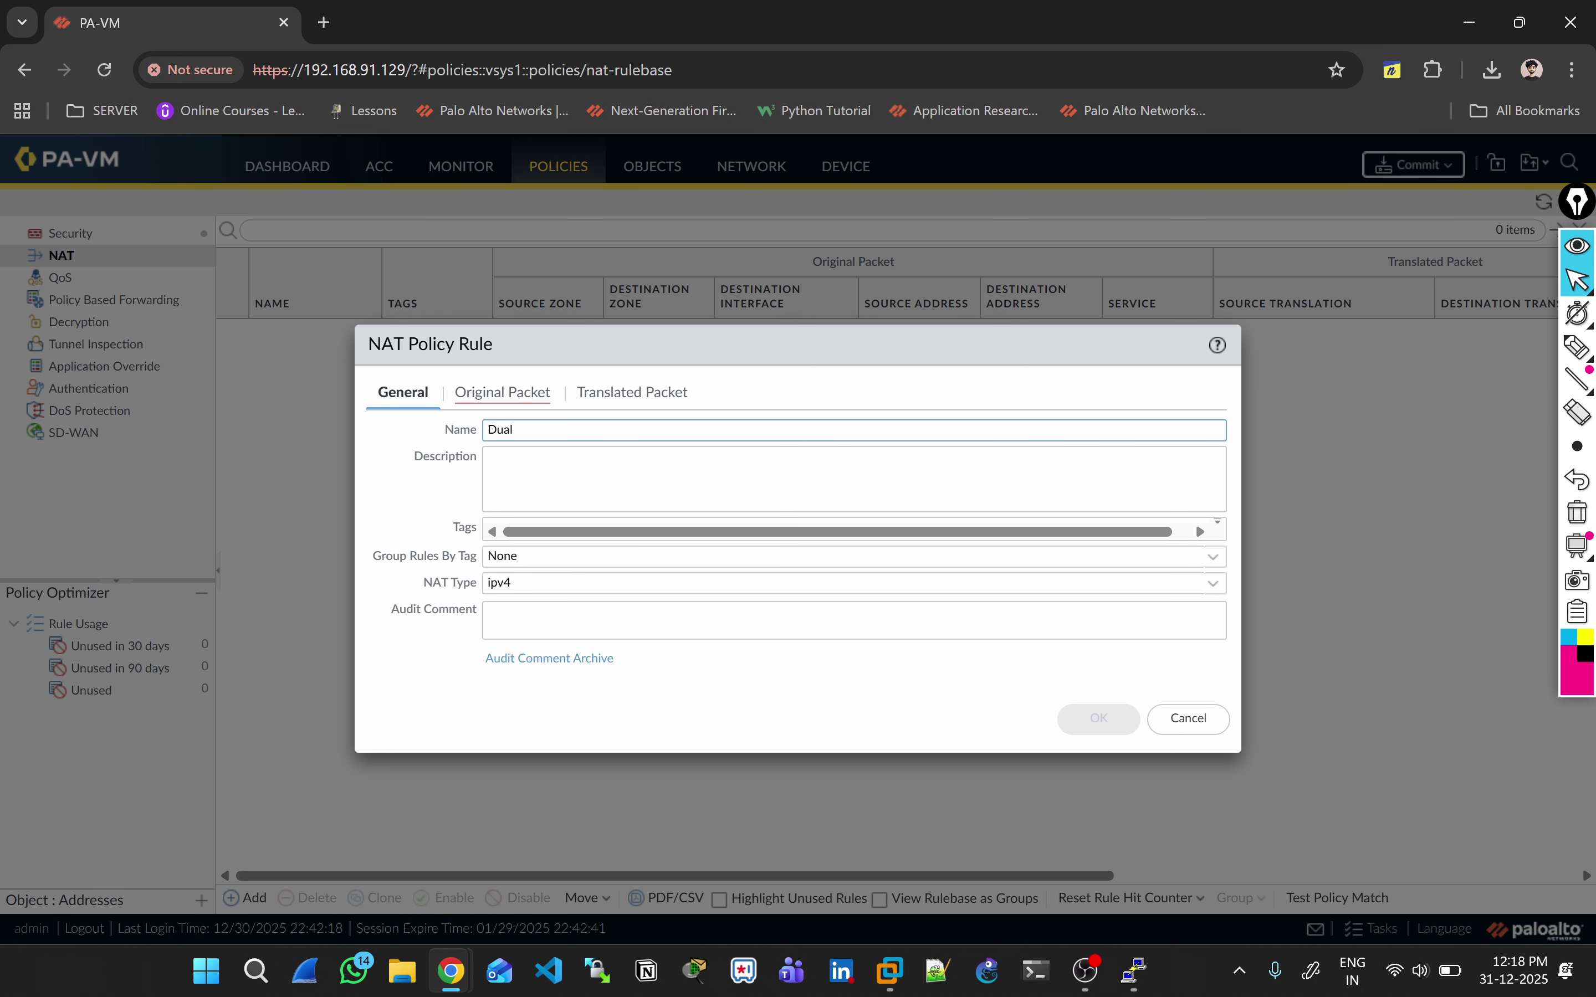
type("-Nat-Policy")
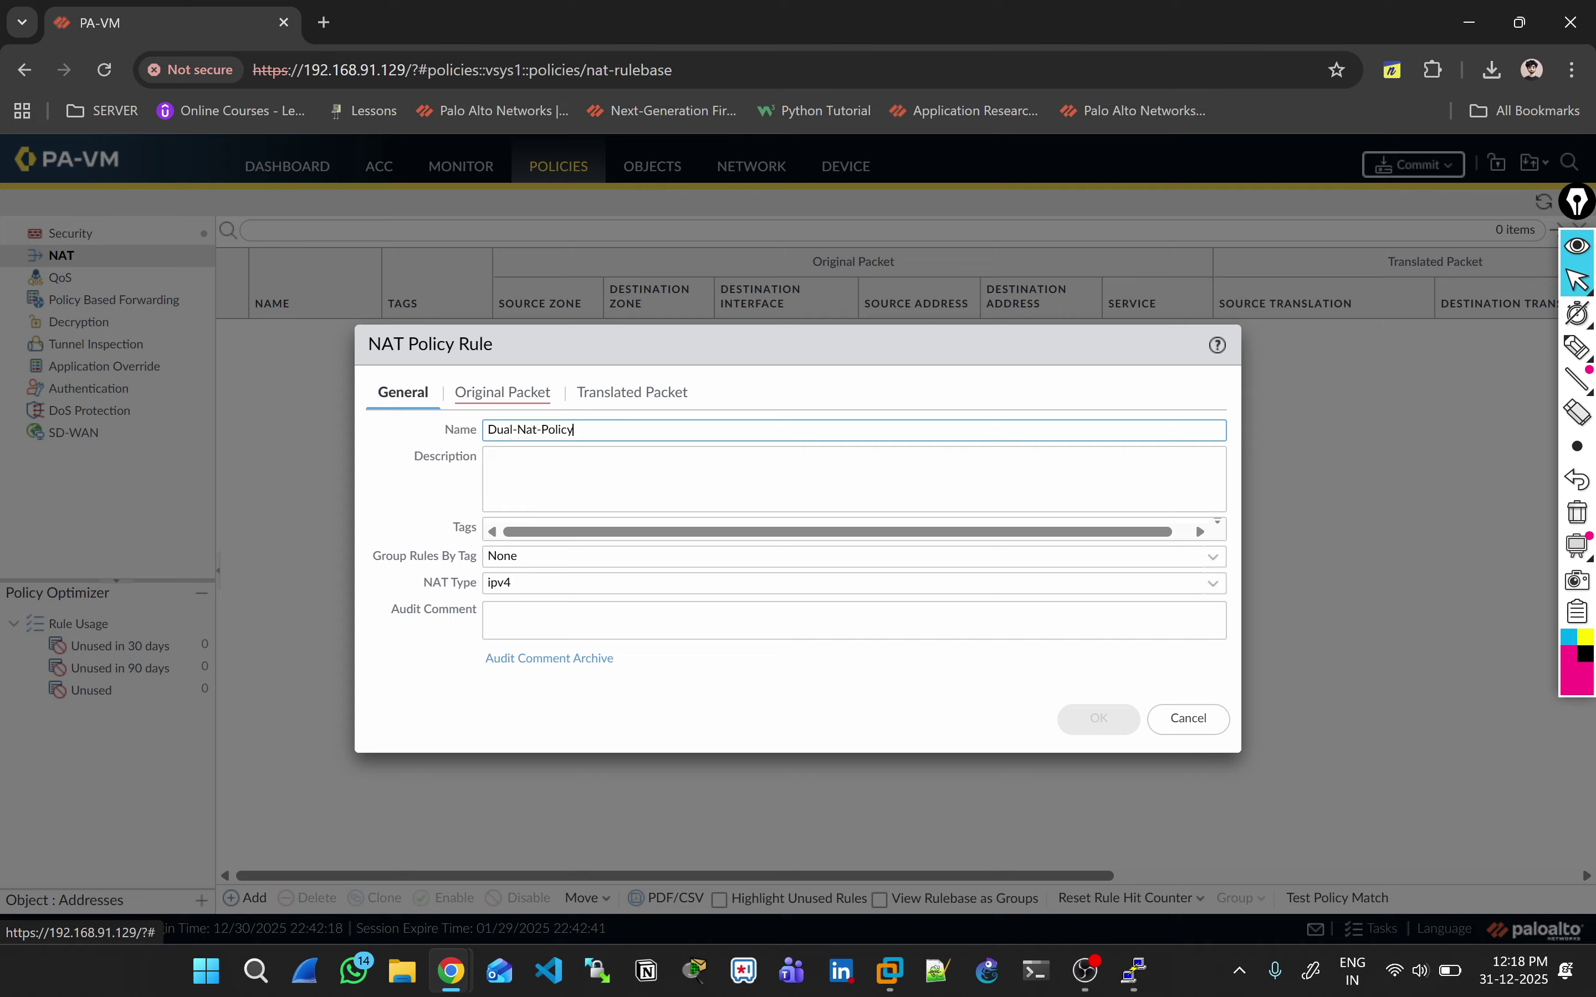
Step: Match original packets from LAN-Zone source 10.0.0.0/8 to the Airtel-Zone destination
left_click(502, 392)
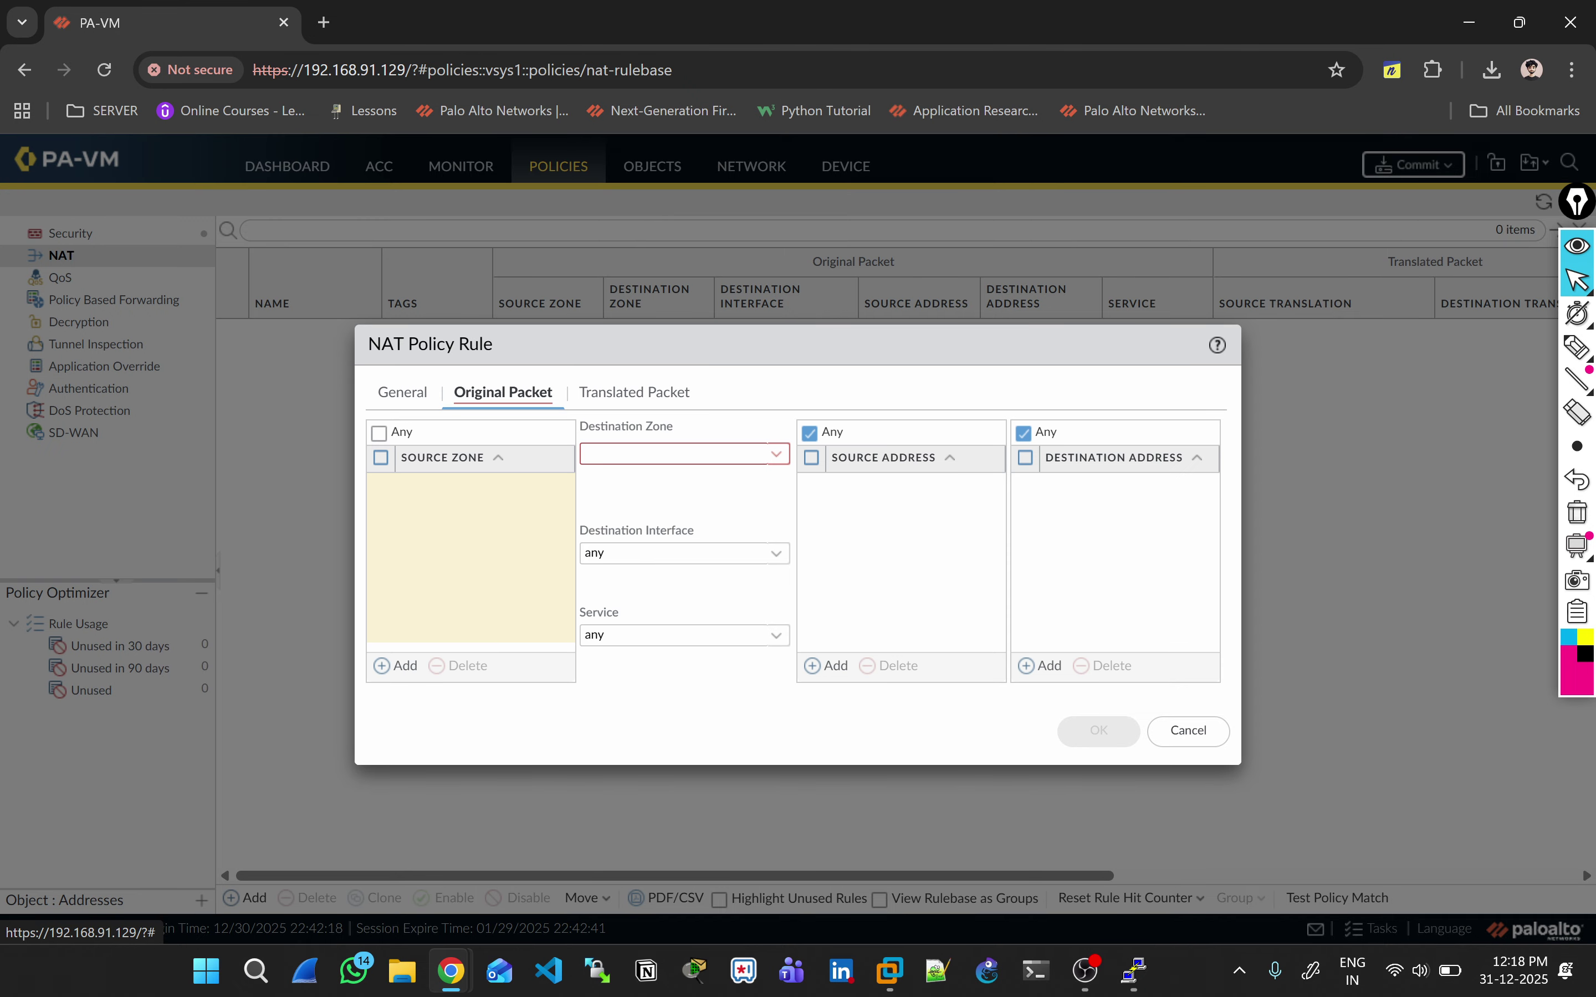
left_click(398, 665)
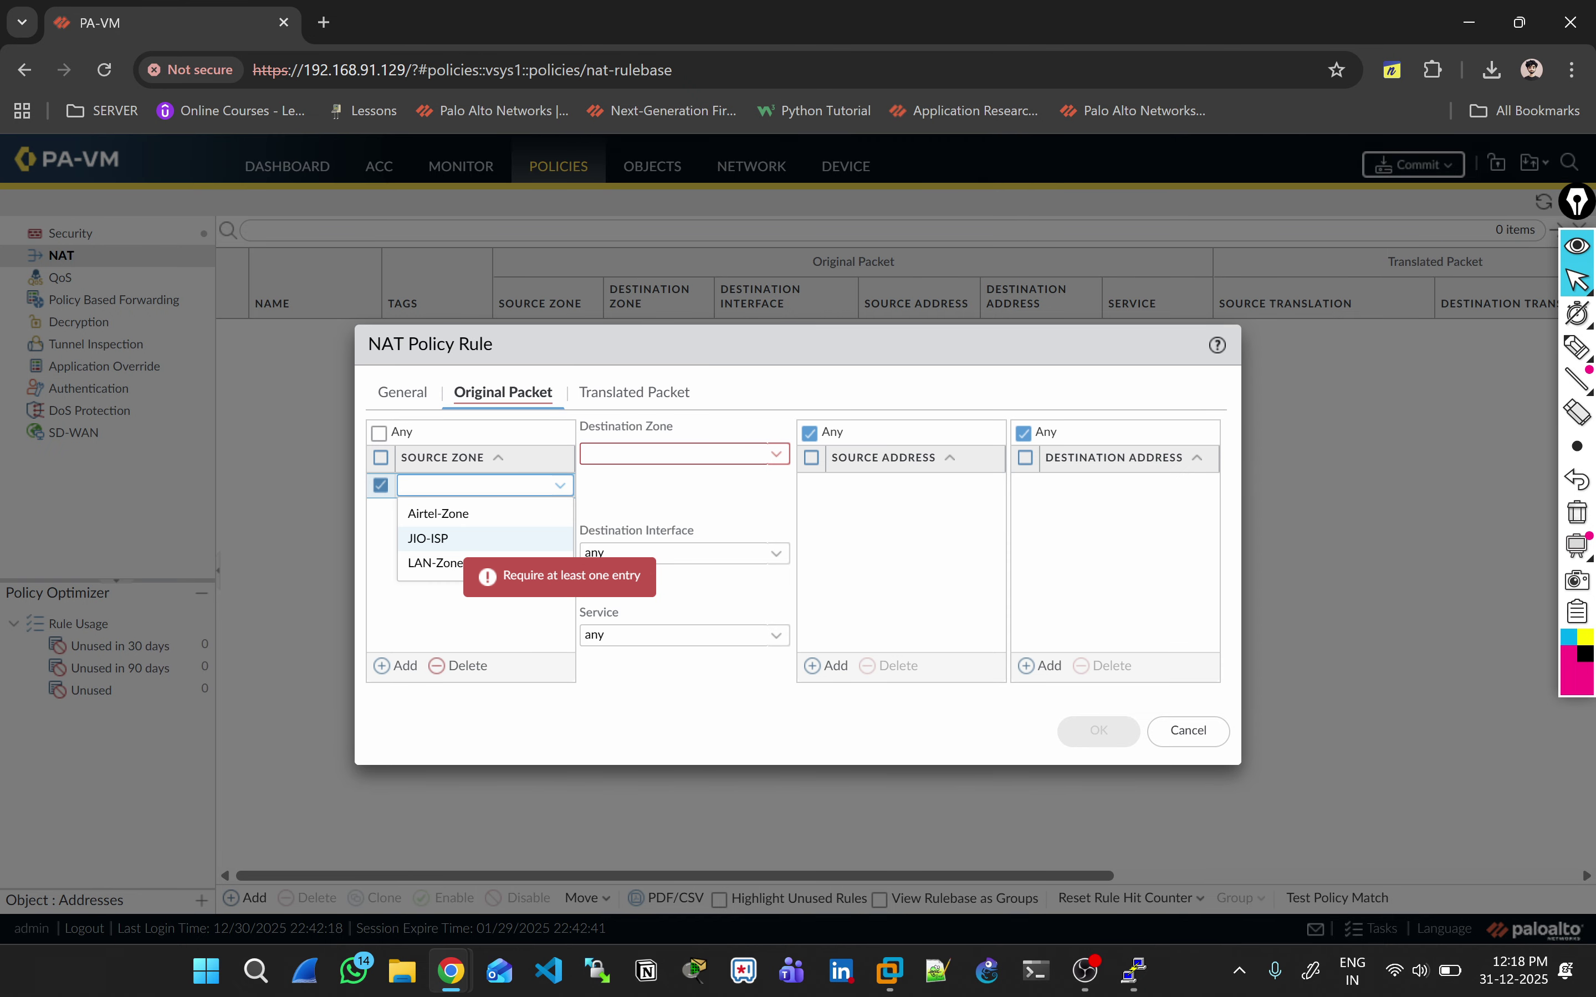
key("Return")
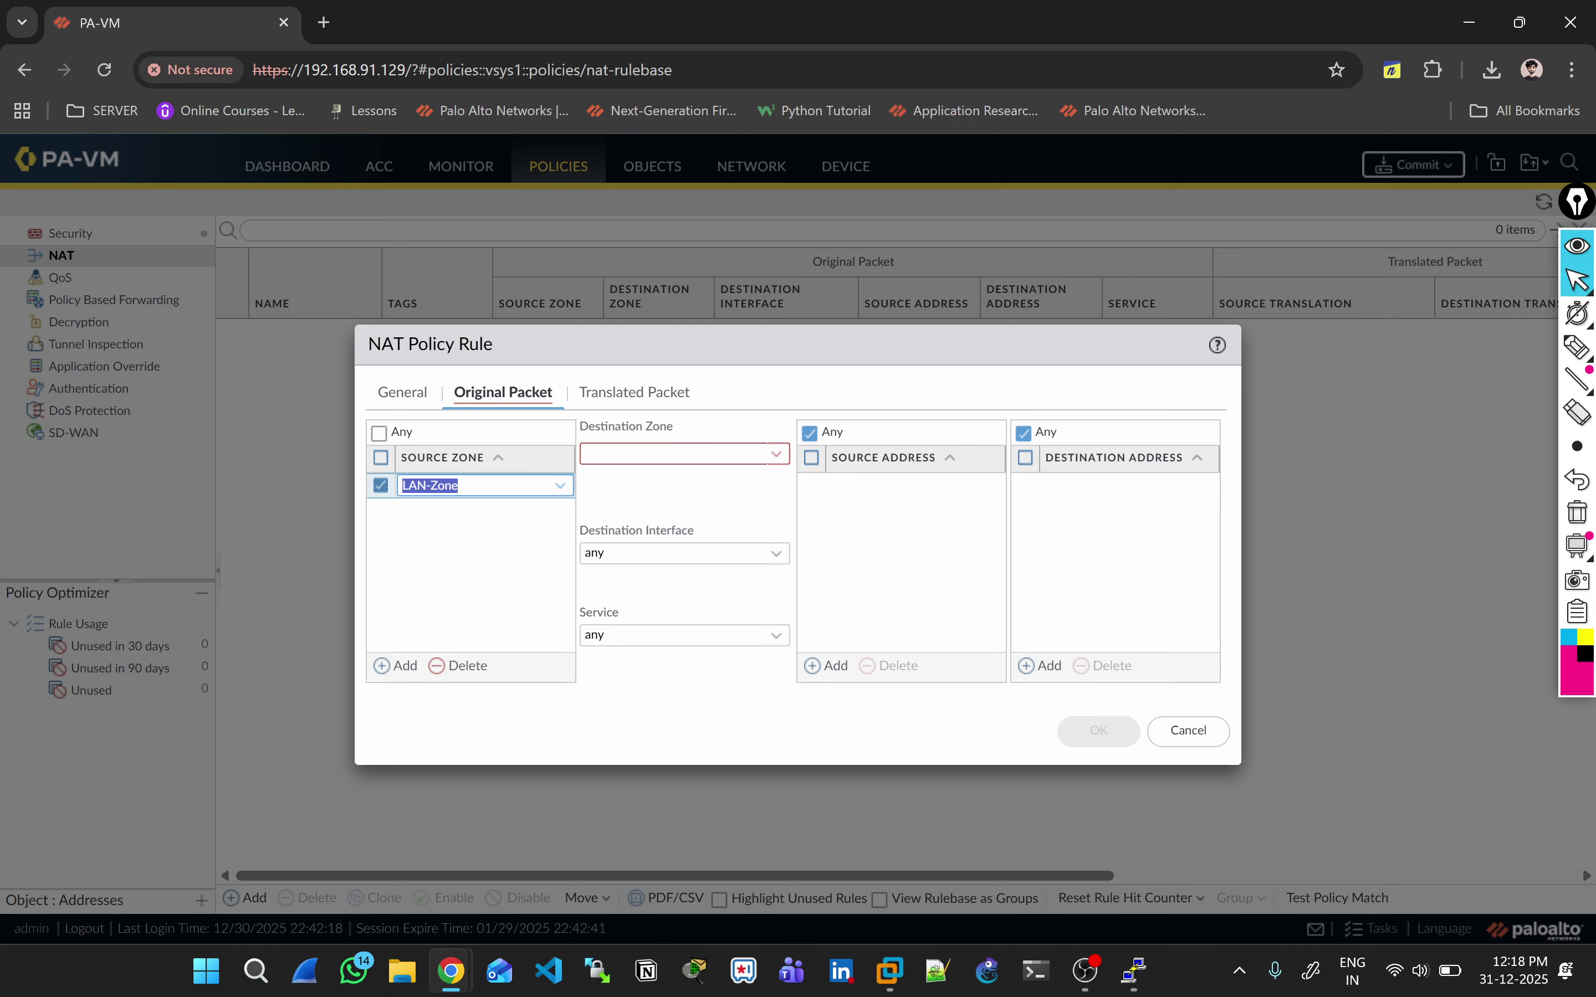
key("Tab")
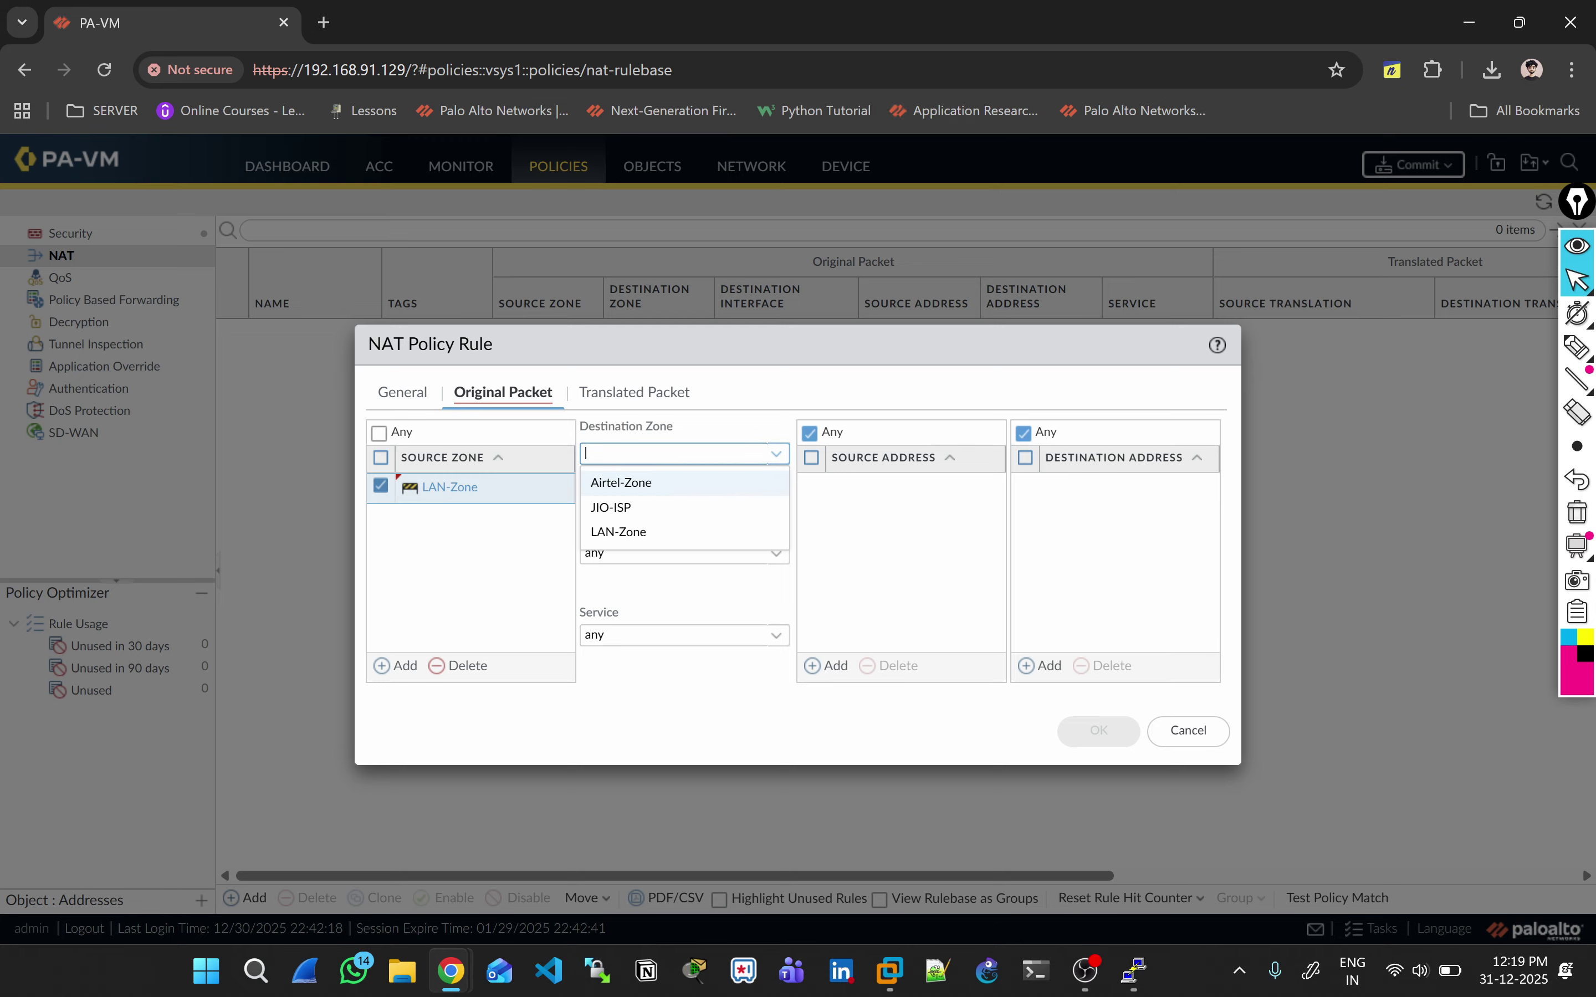
key("Return")
left_click(826, 665)
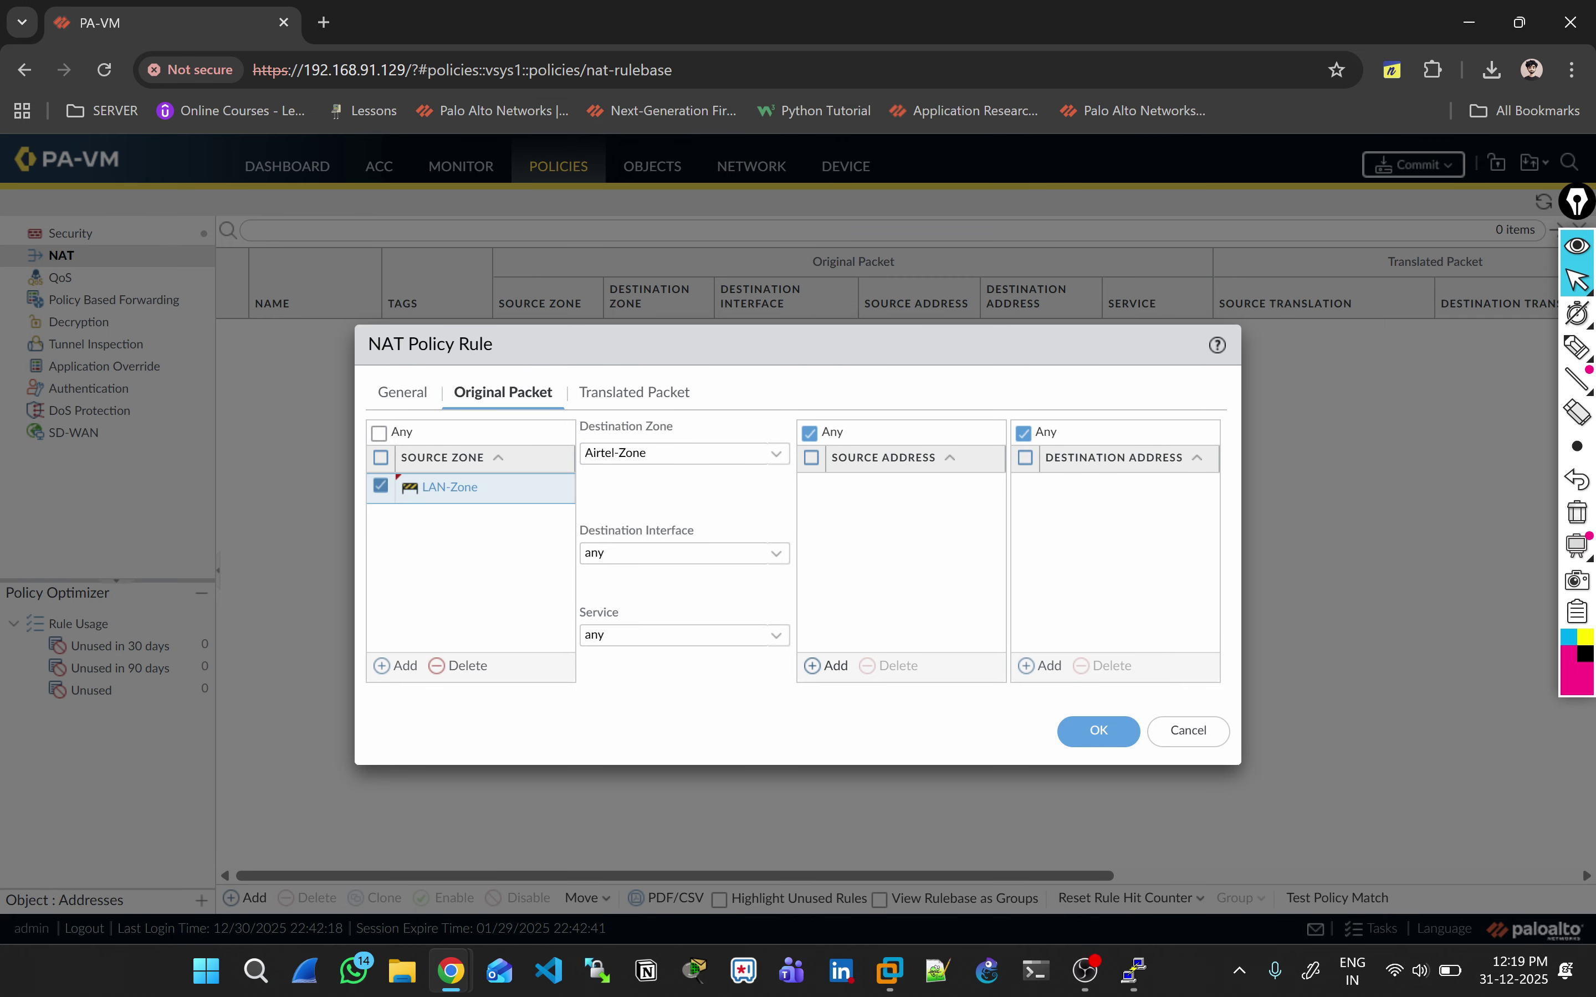
type("10.0")
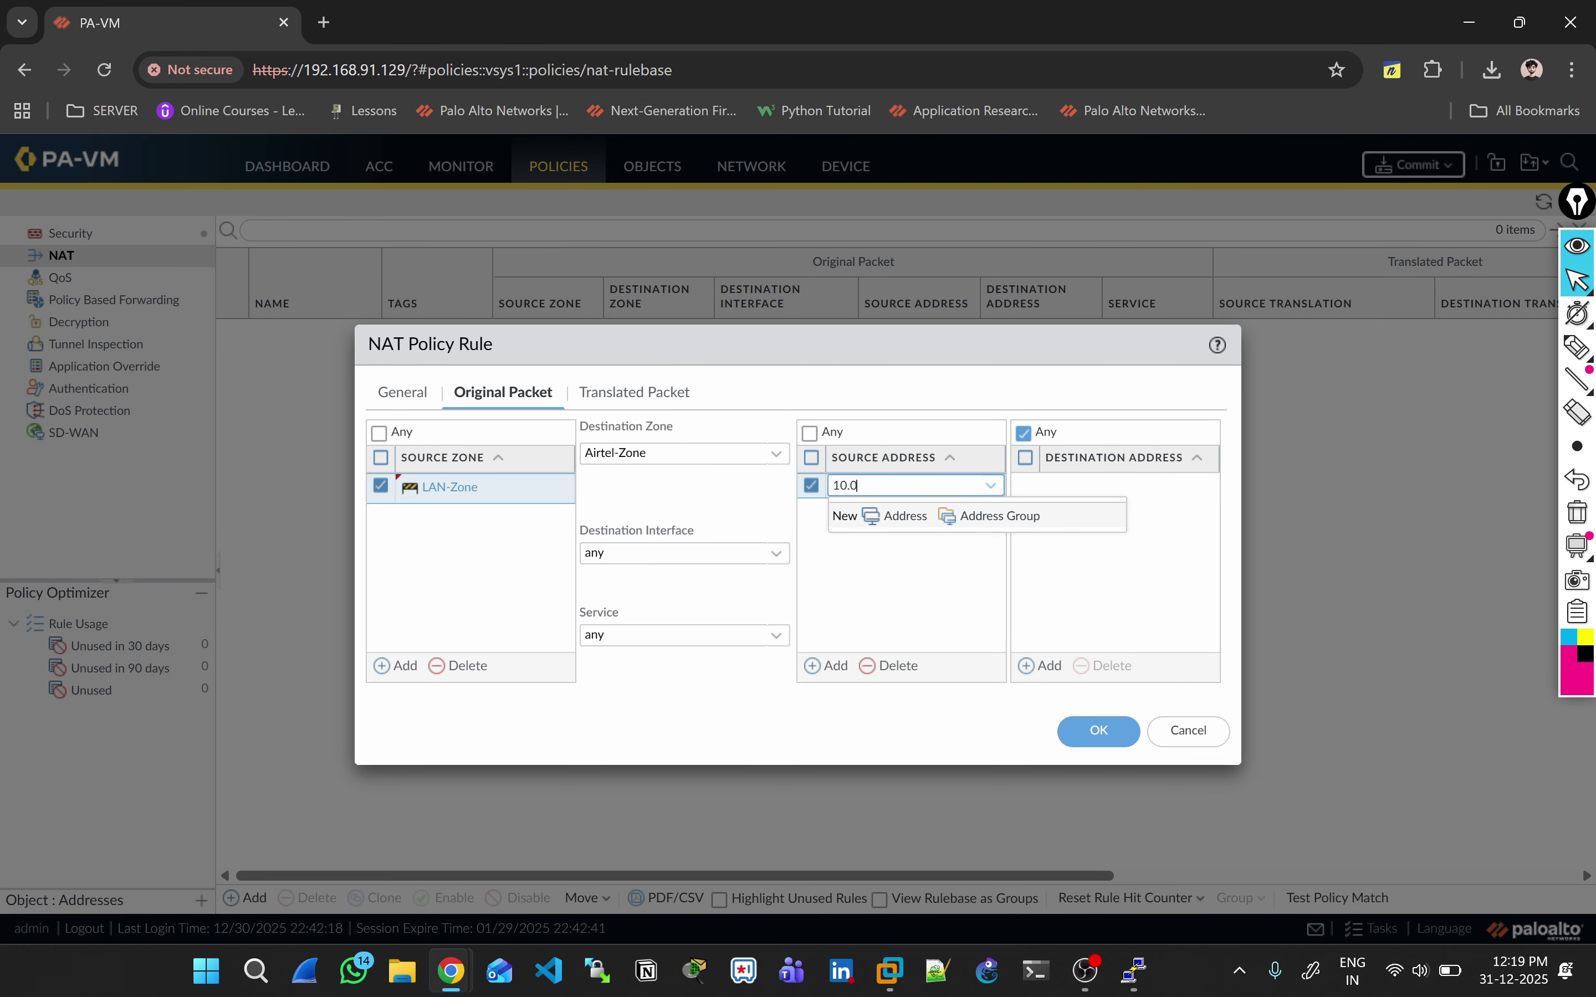
type(".0.0/8")
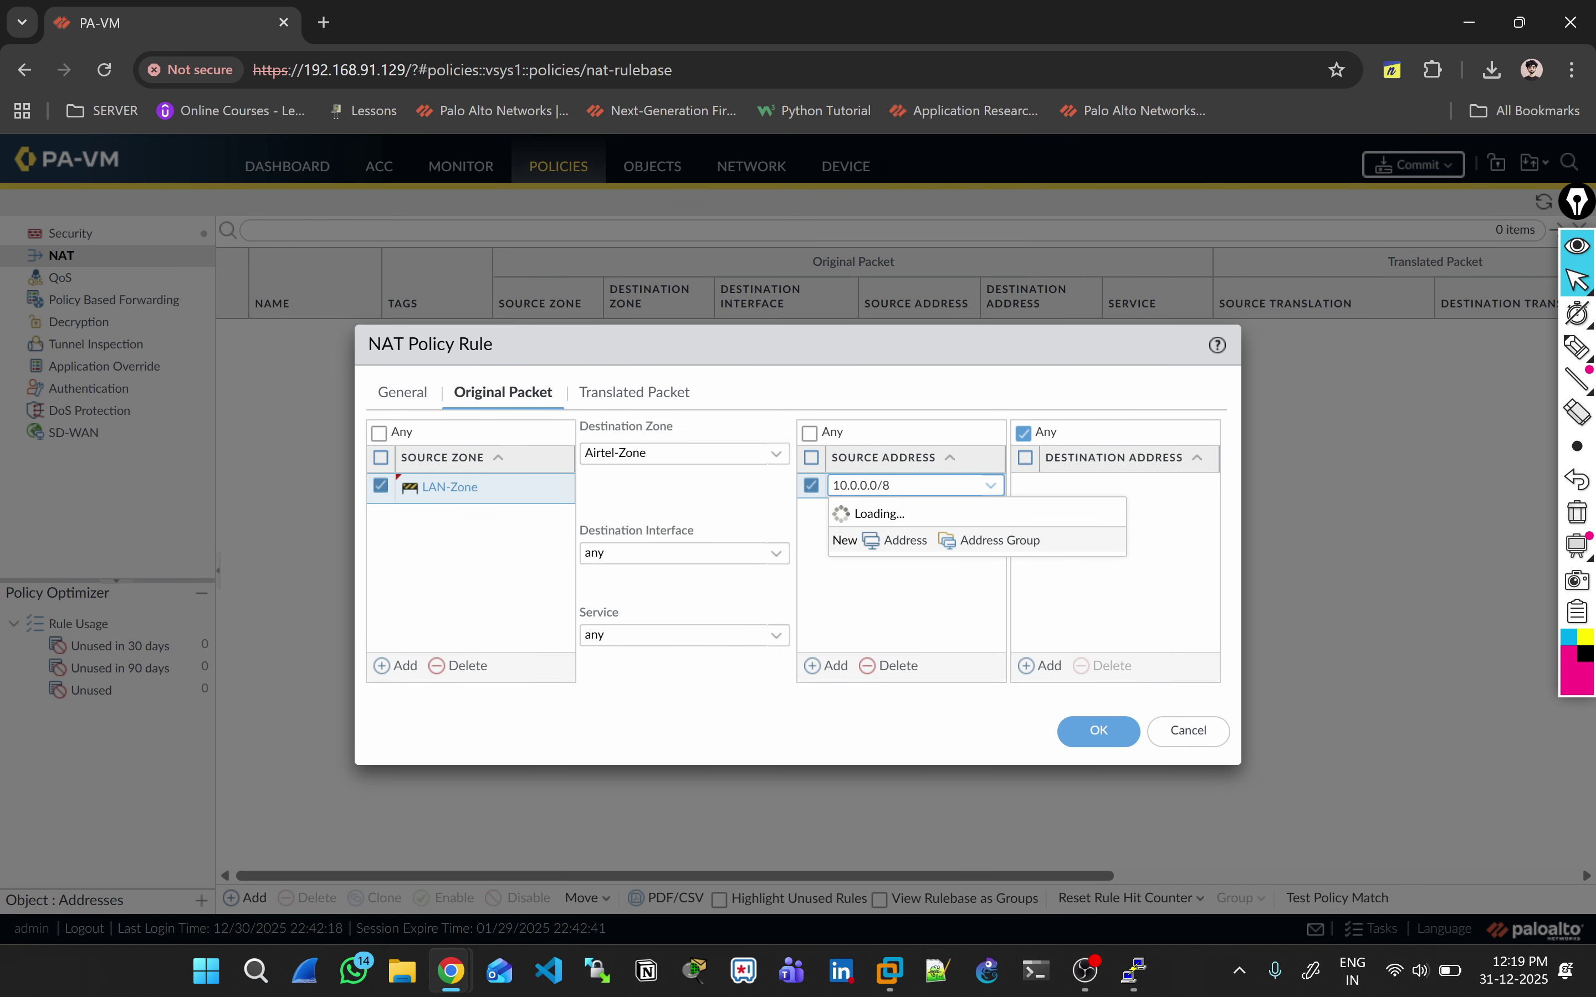
key("Return")
left_click(634, 391)
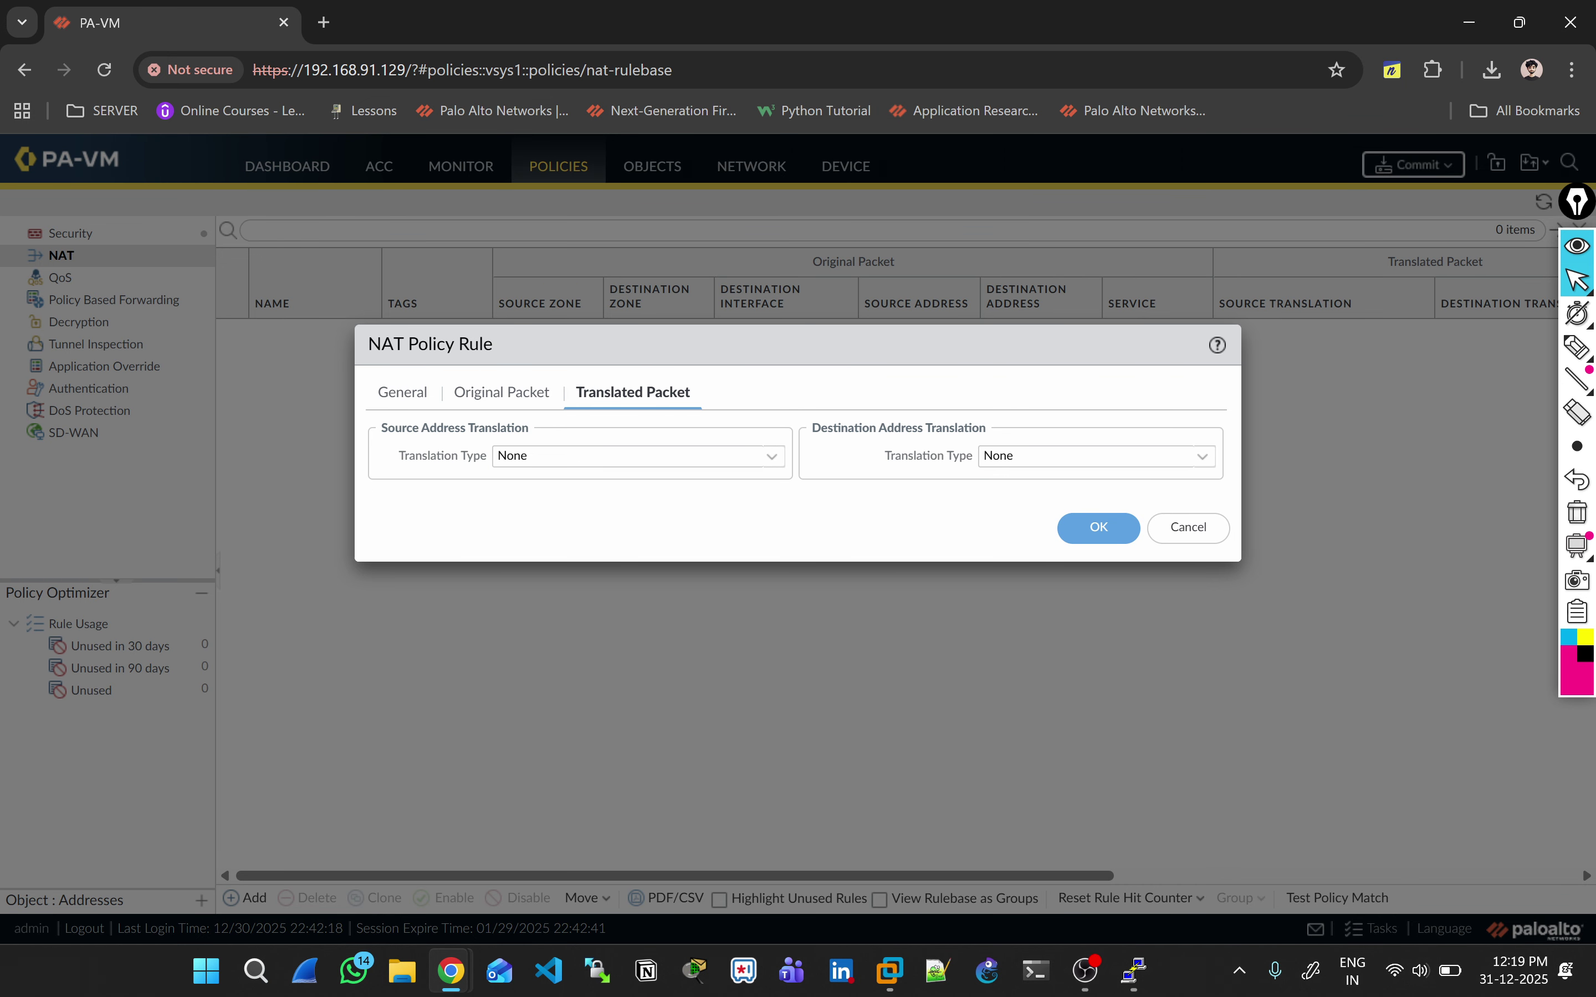
Step: Set the NAT rule's source translation type to Dynamic IP And Port
left_click(638, 456)
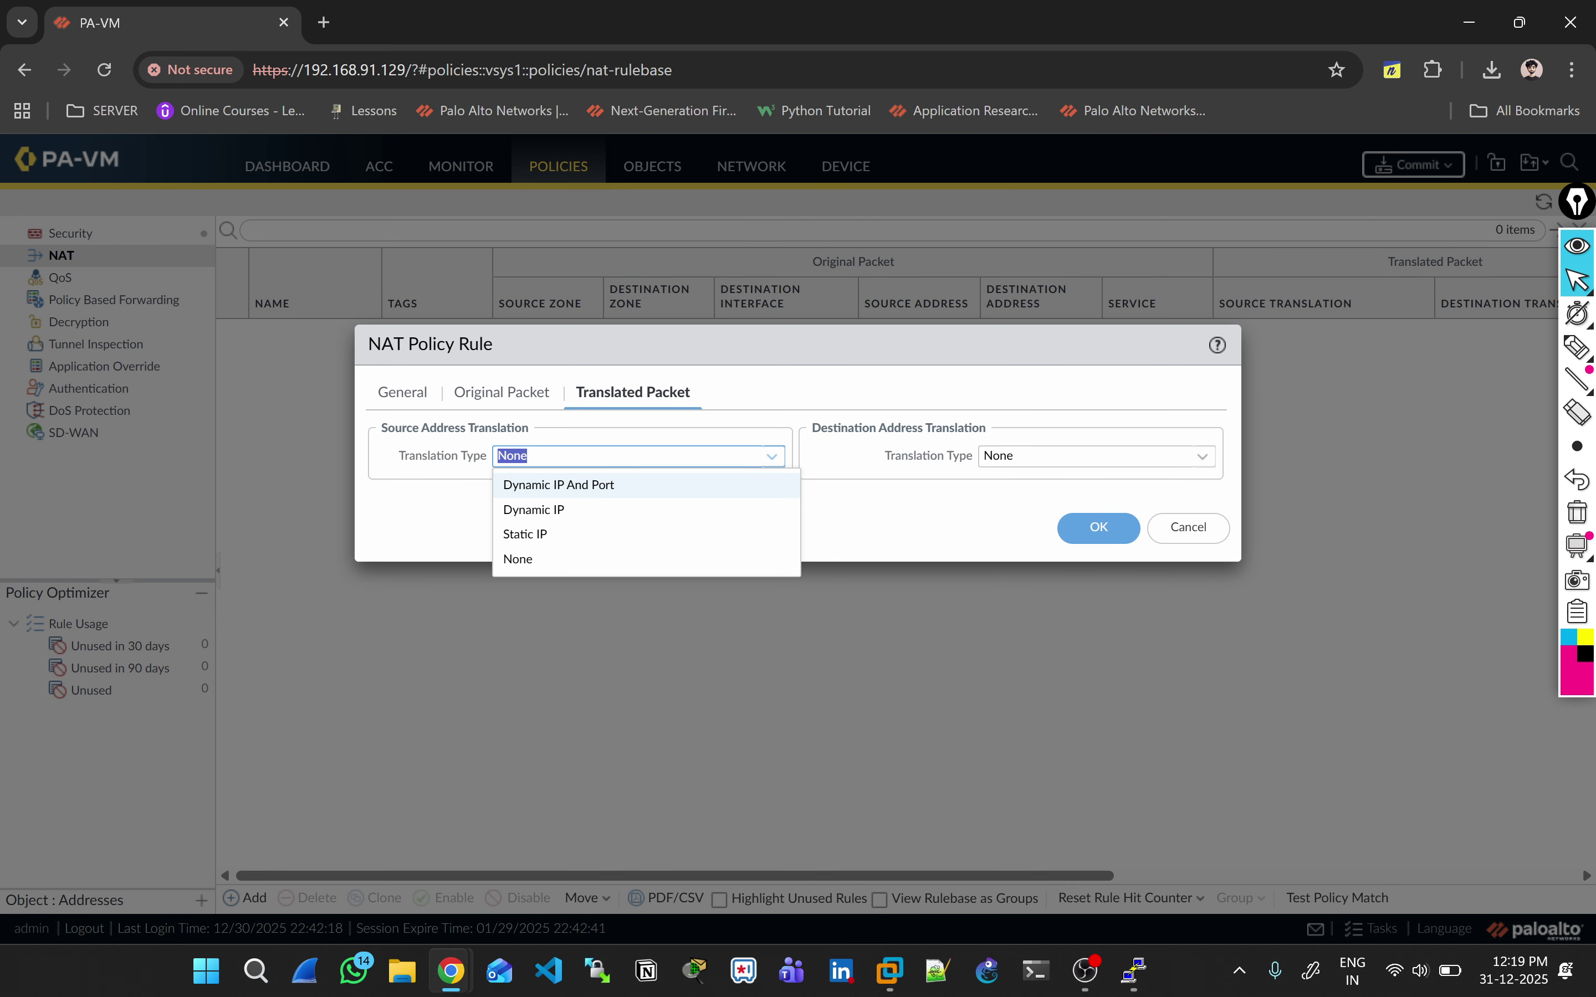
left_click(561, 485)
left_click(501, 392)
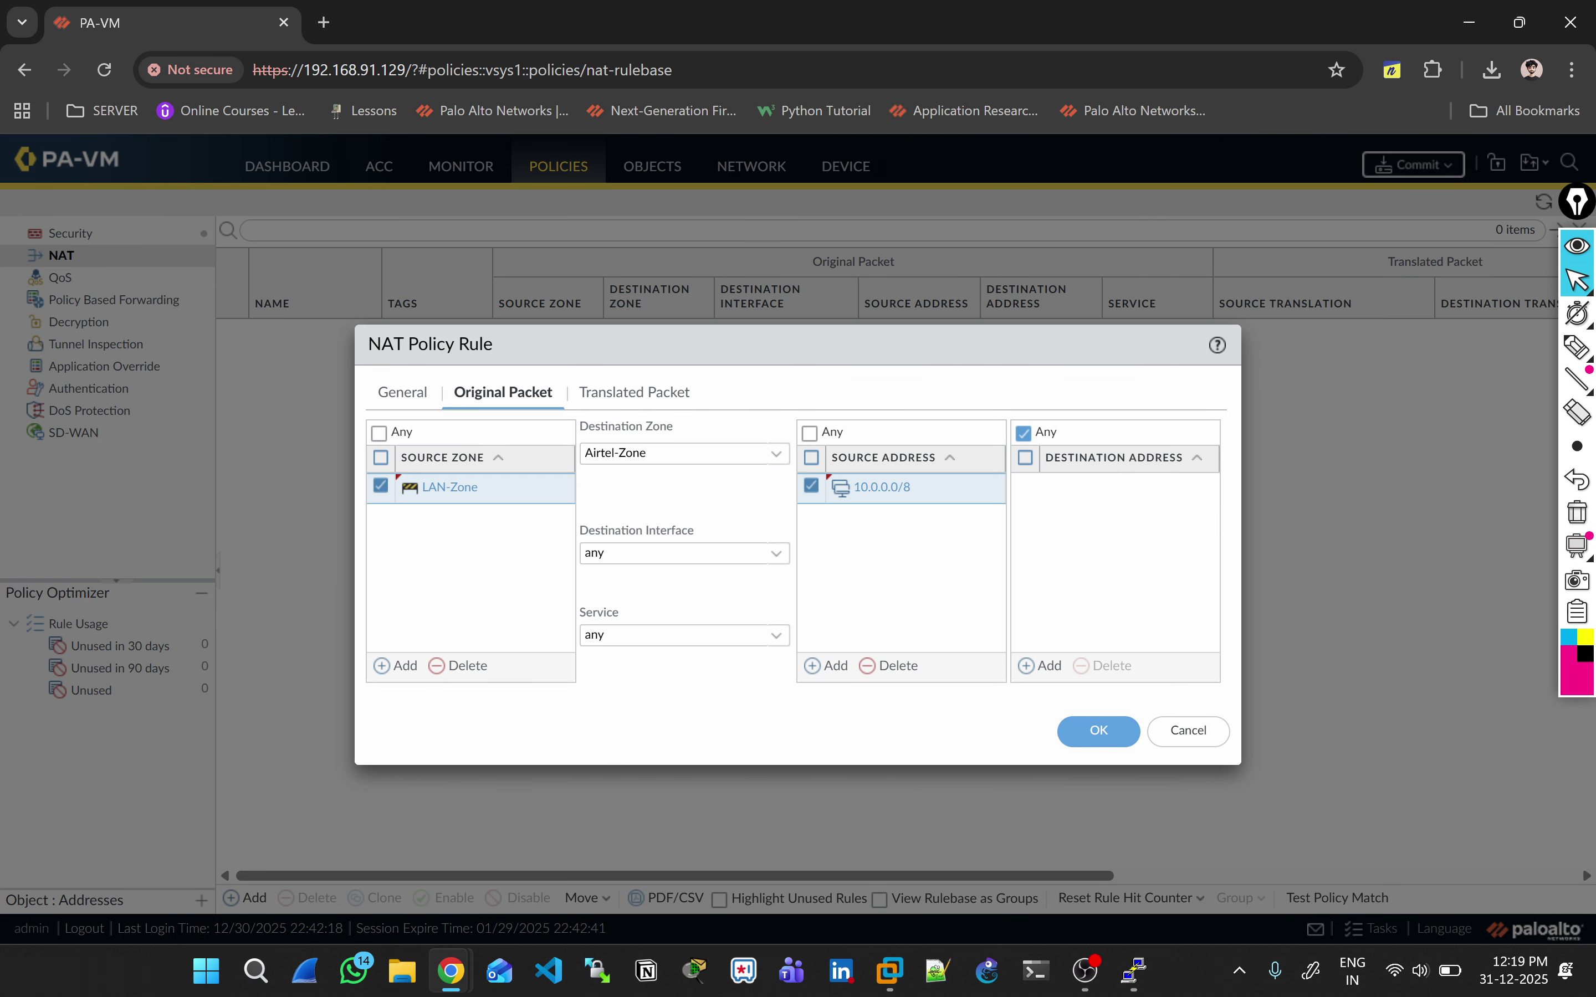
left_click(633, 392)
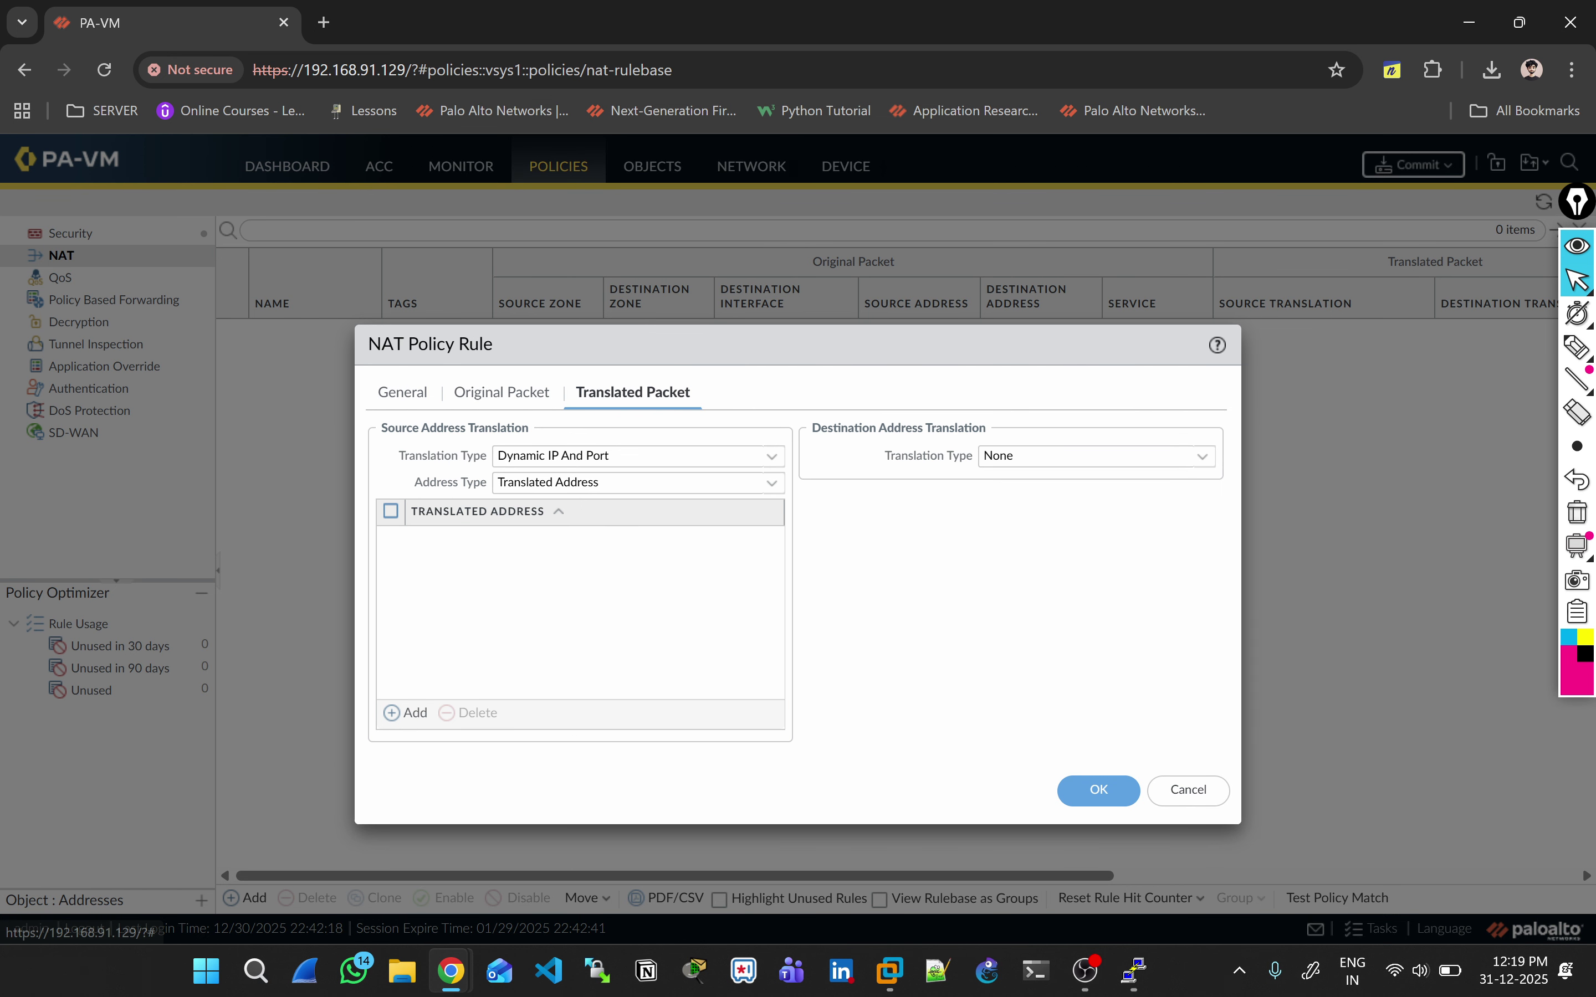
key("alt+Tab")
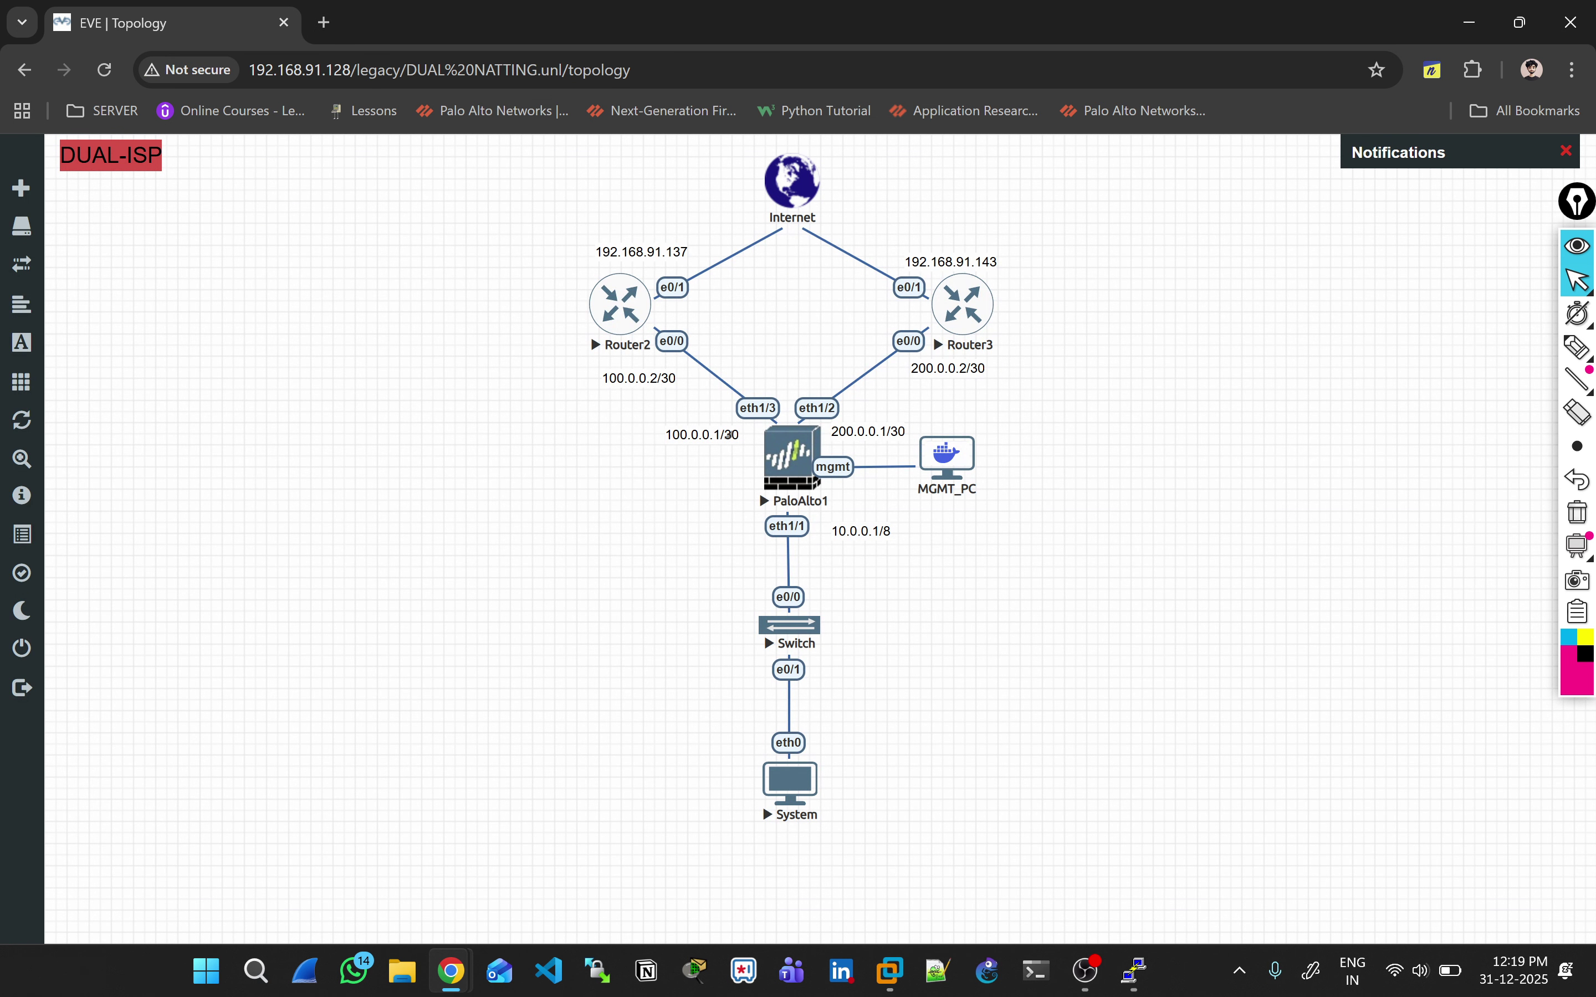
key("alt+Tab")
key("alt+Tab")
key("alt+Tab")
Step: Translate to interface address 100.0.0.1/30 on ethernet1/3 and save the rule
left_click(632, 482)
left_click(549, 536)
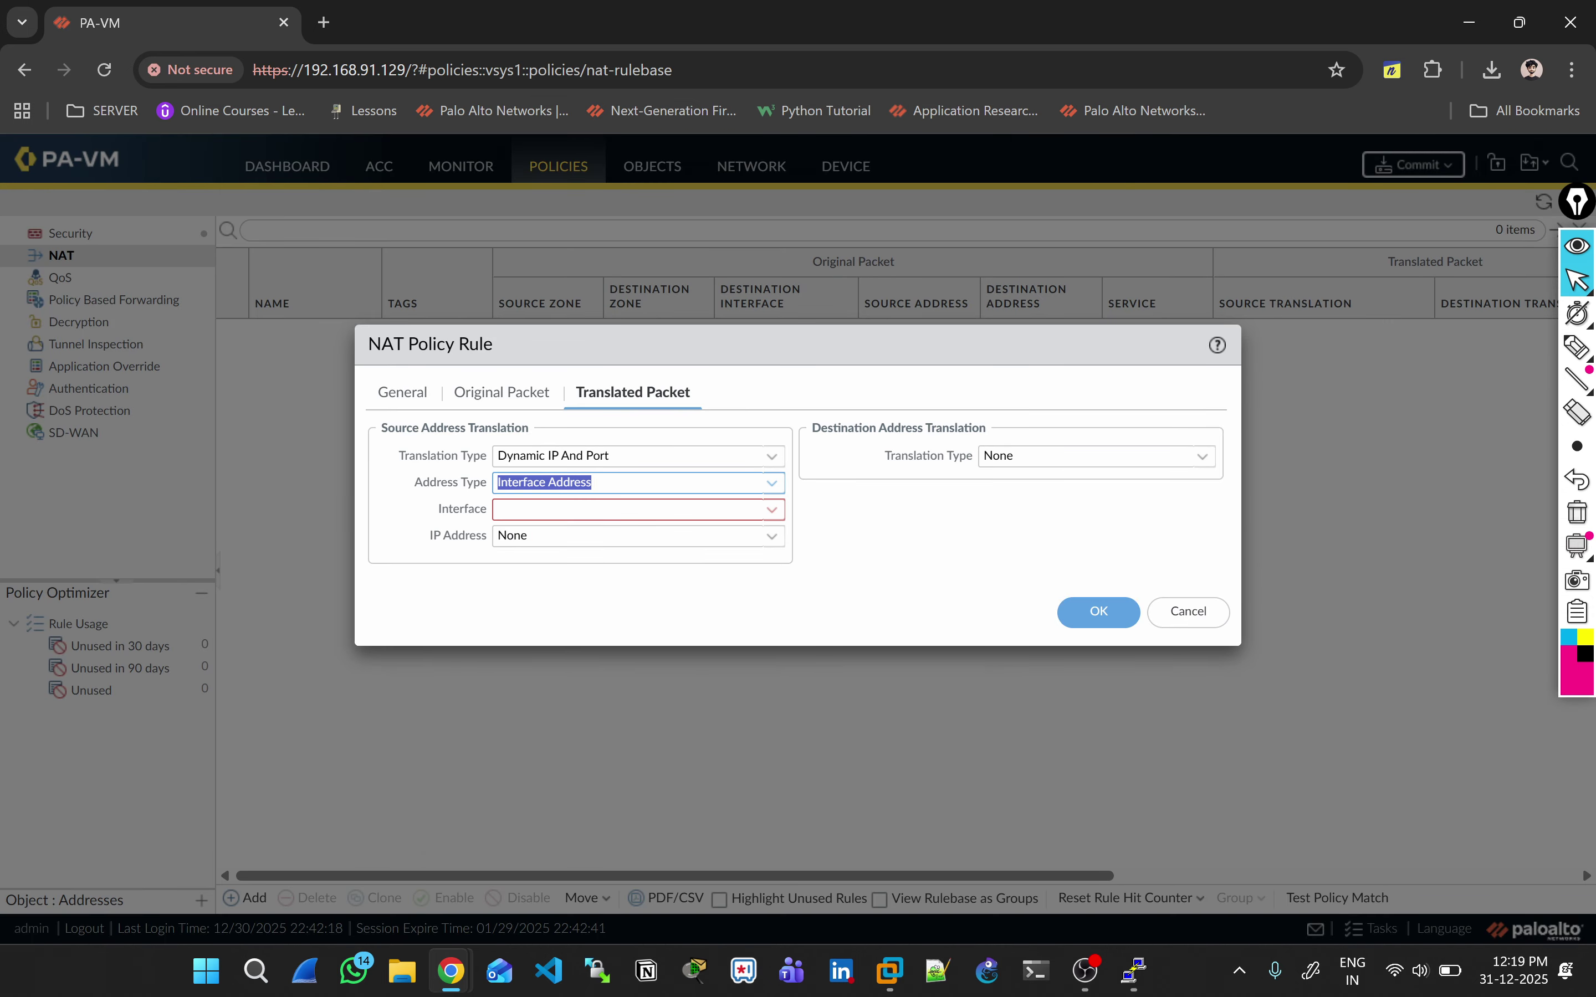
left_click(632, 509)
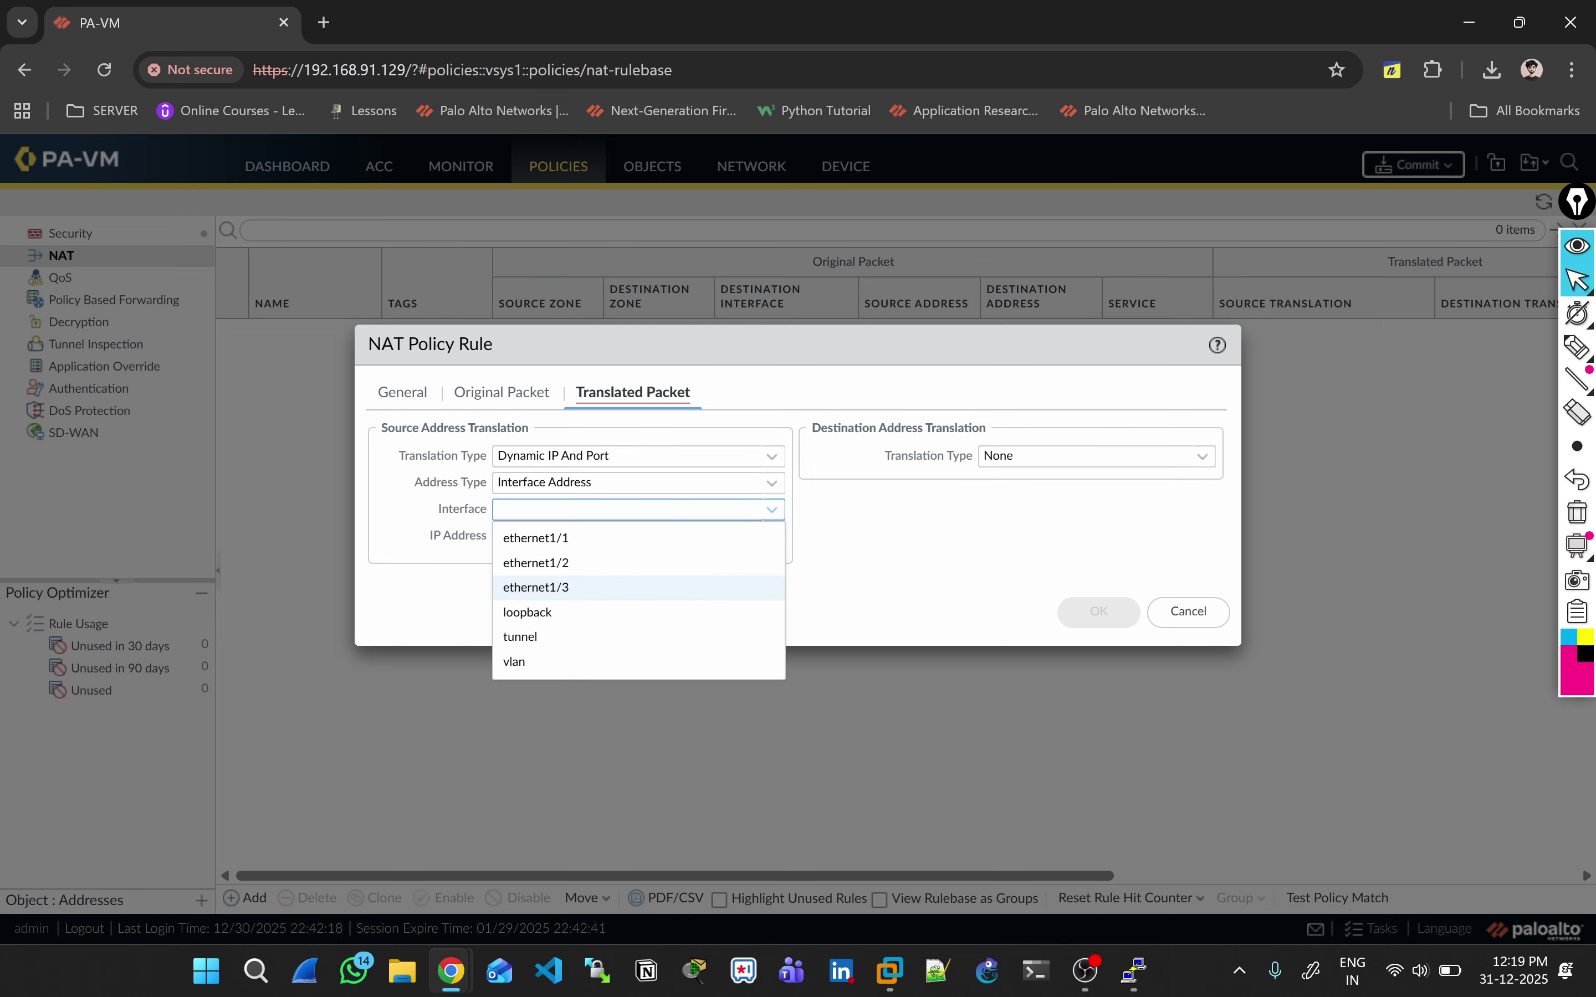
left_click(535, 587)
left_click(632, 536)
left_click(538, 589)
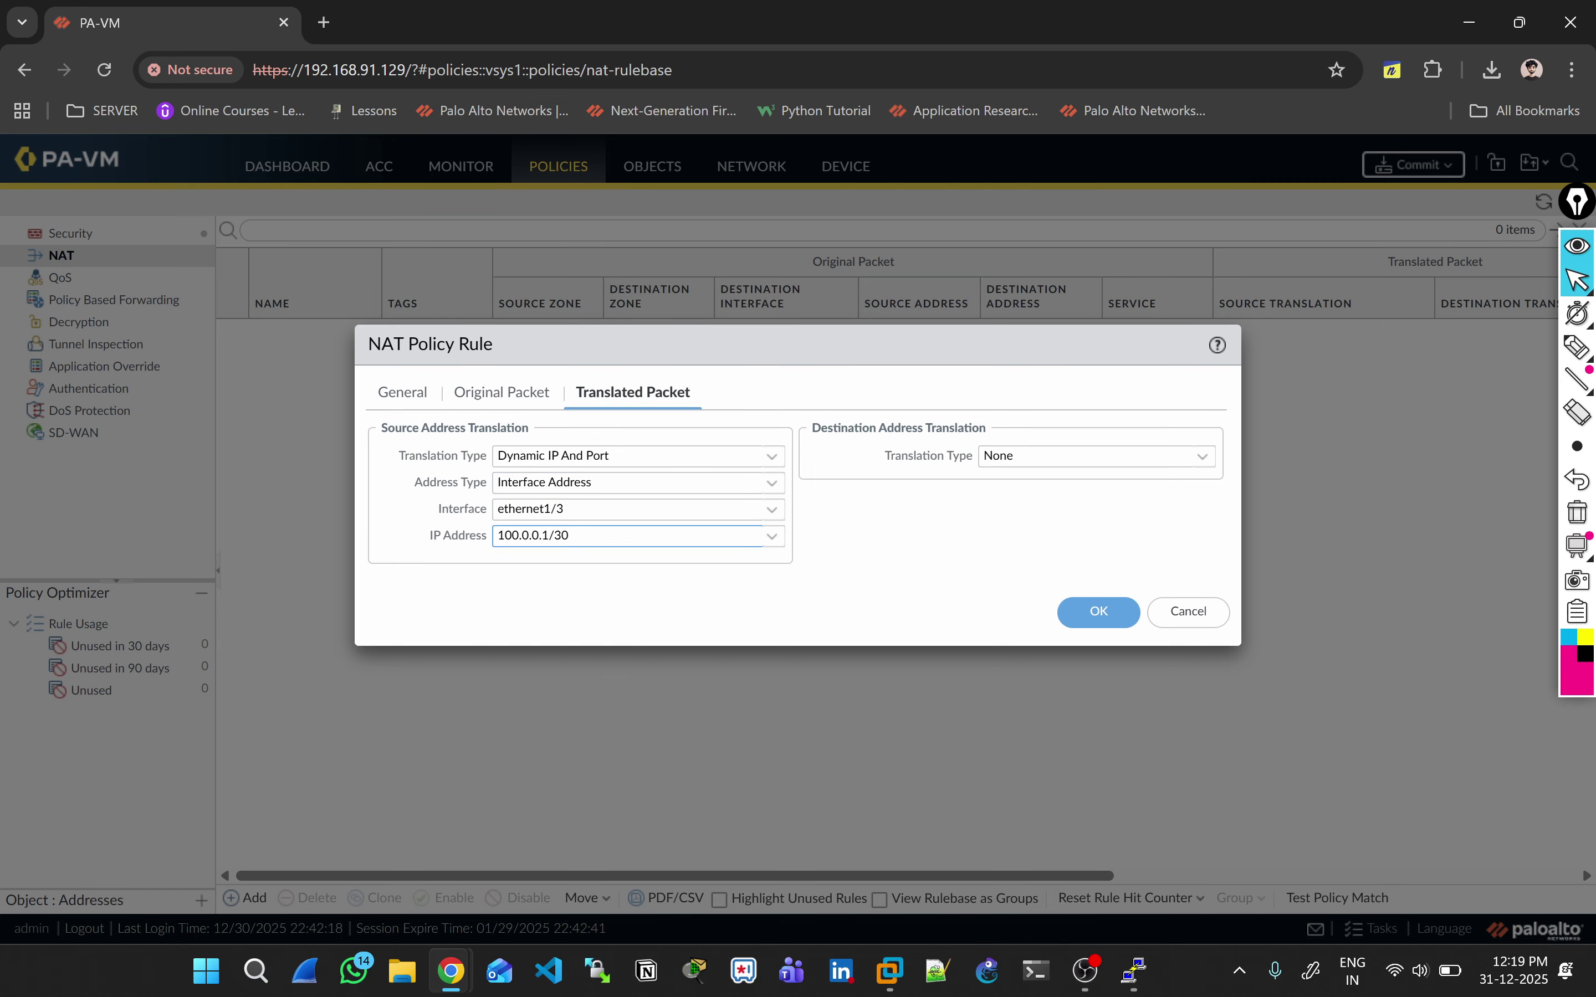
left_click(1097, 612)
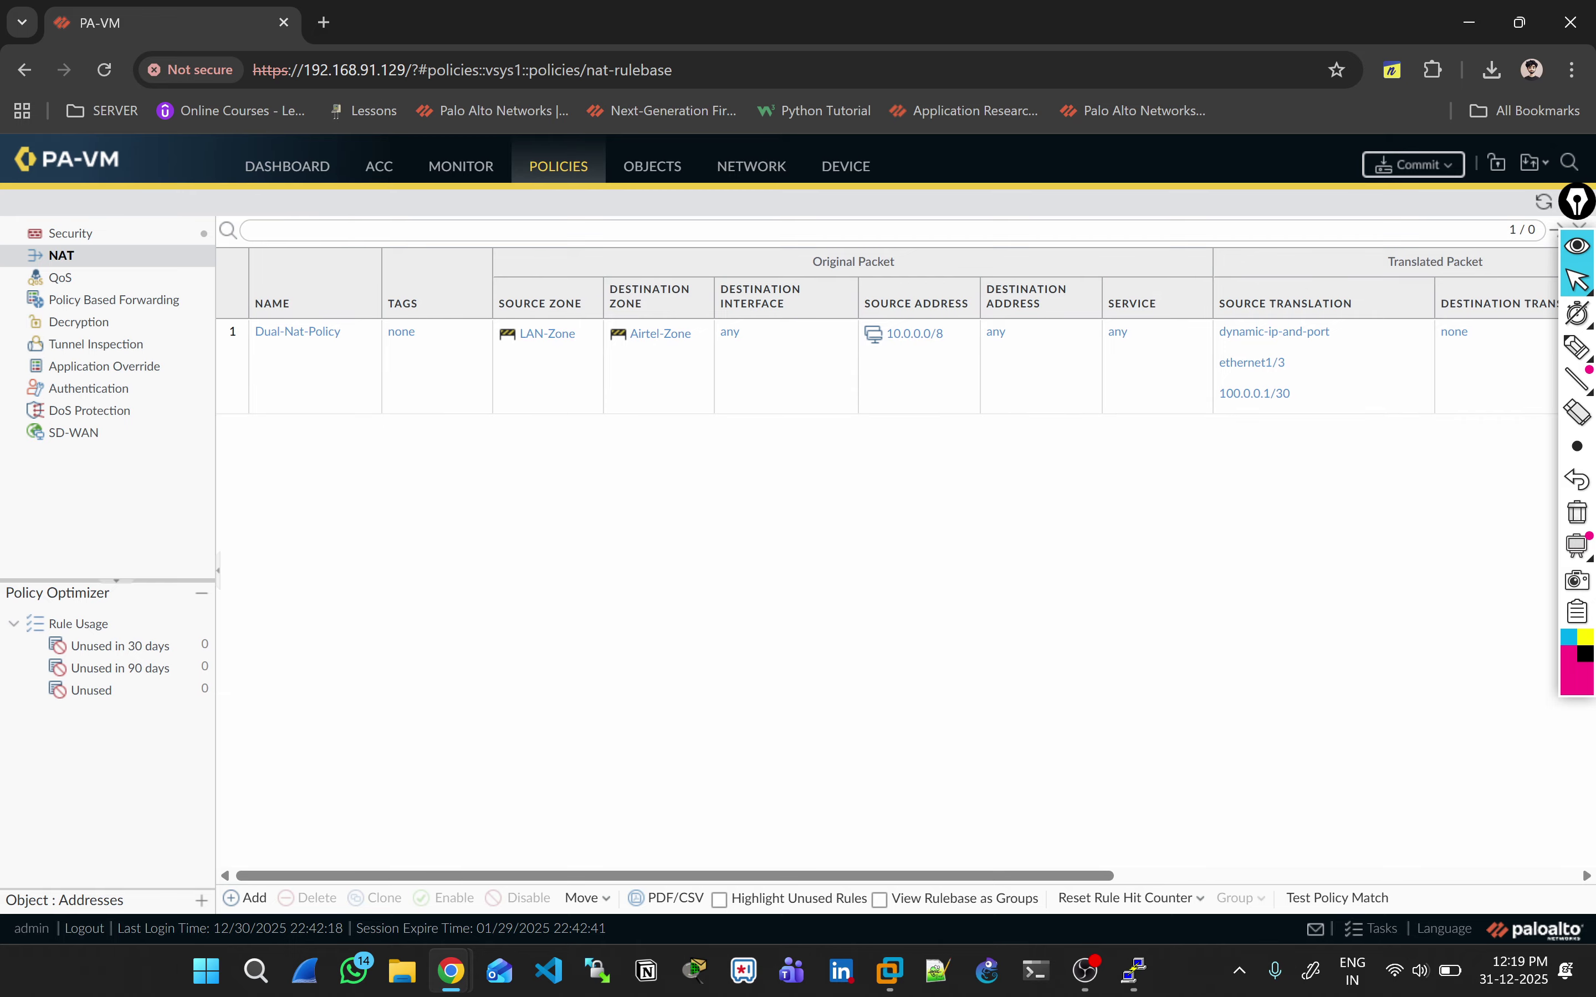
Step: Rename the NAT rule to Dual-Nat-Policy-Airtel and save it
left_click(297, 331)
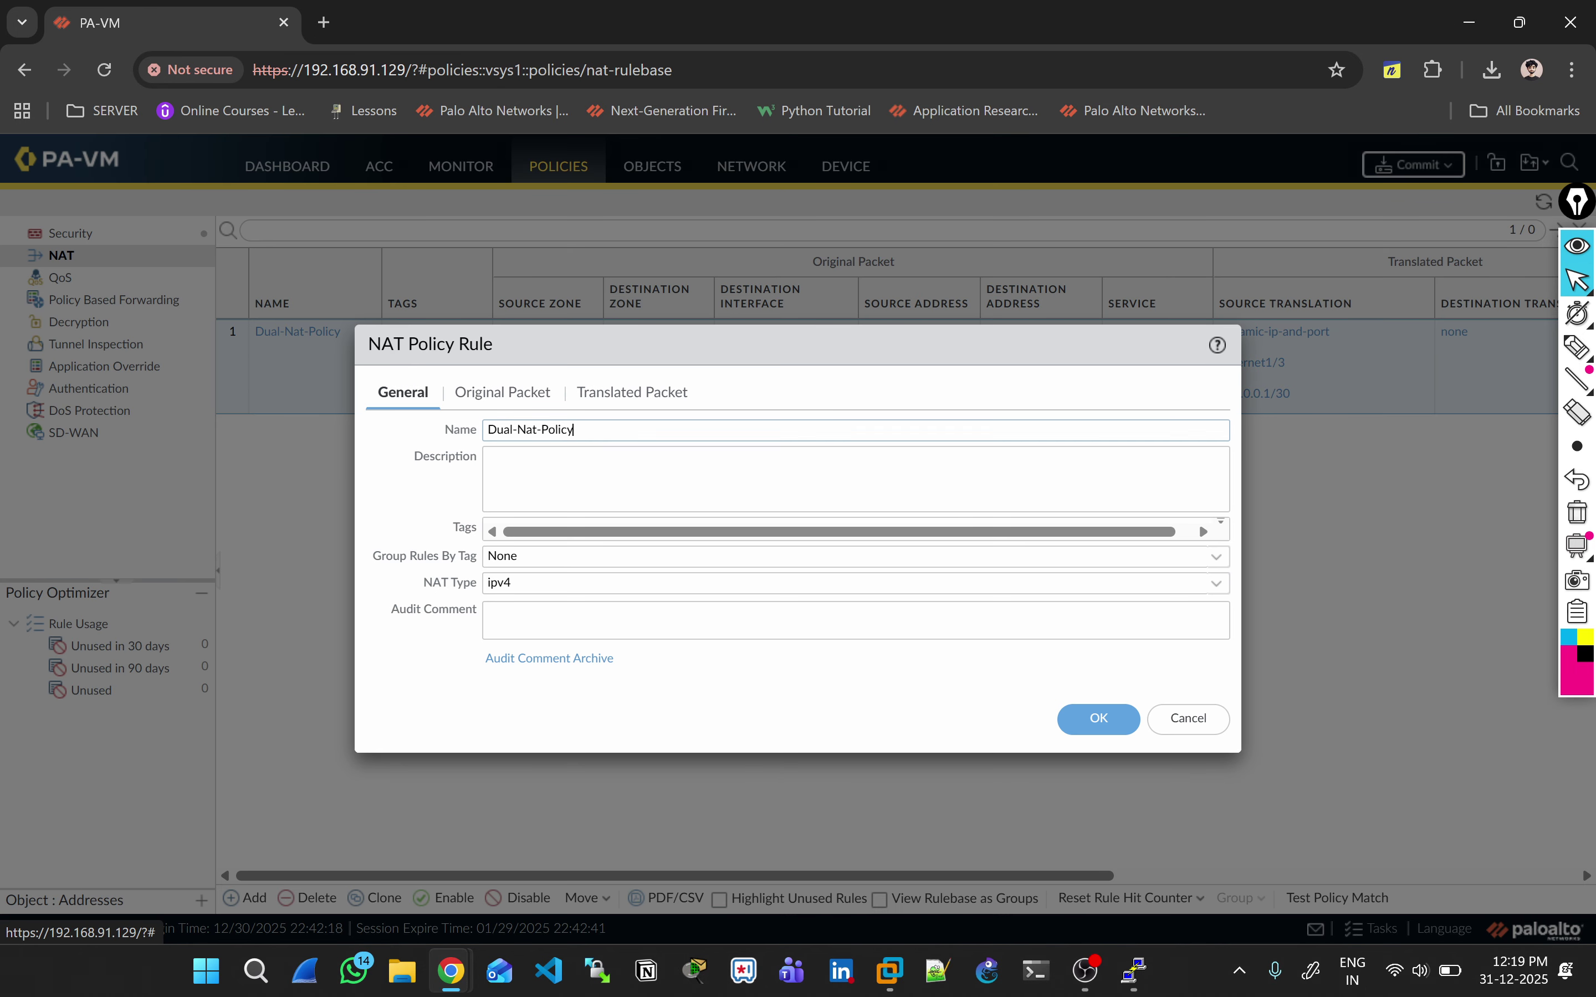
type("(Ai")
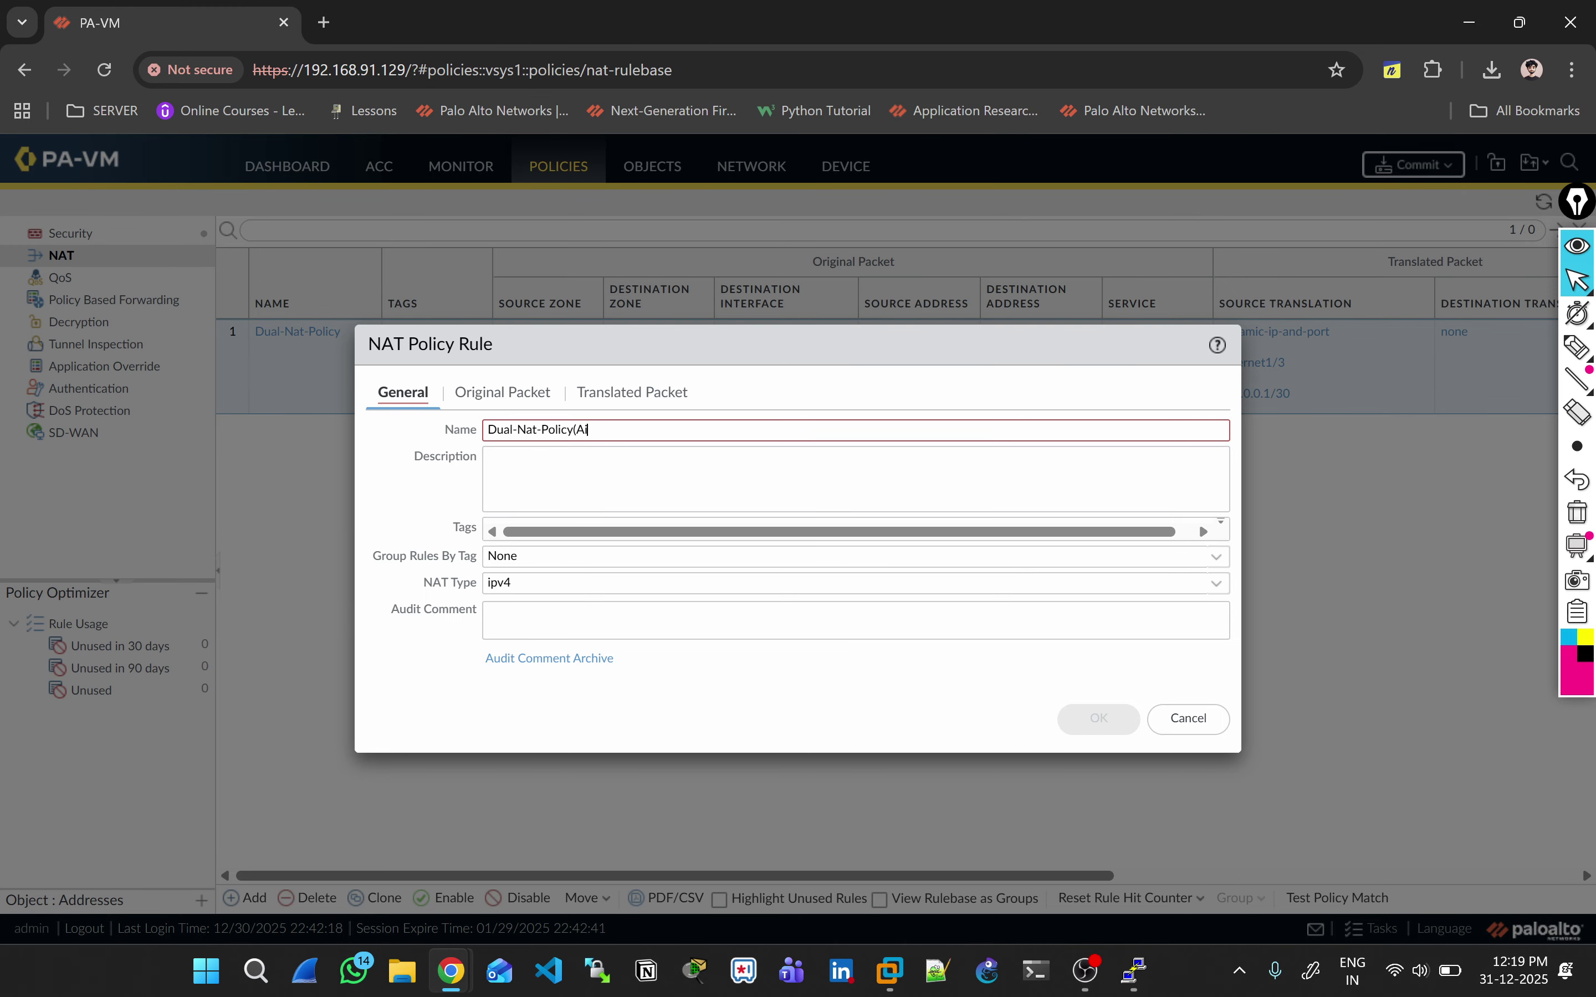
type("rtel)")
key("BackSpace")
key("BackSpace")
key("BackSpace")
key("BackSpace")
key("BackSpace")
key("BackSpace")
key("BackSpace")
type("-A")
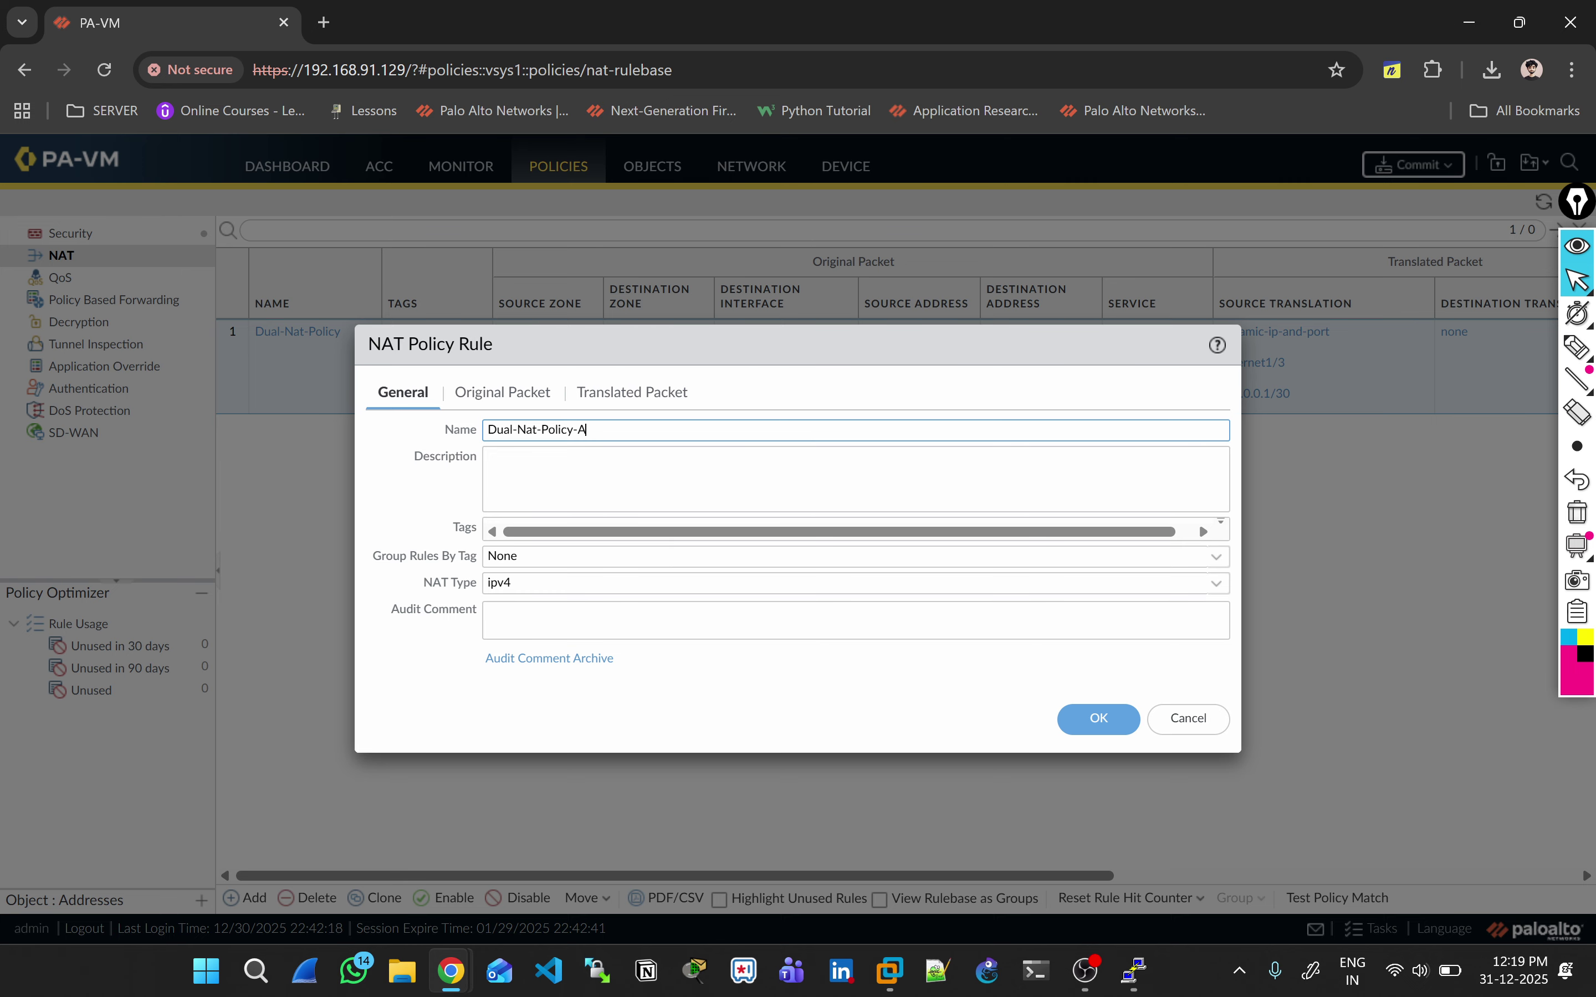
type("irtel")
key("Return")
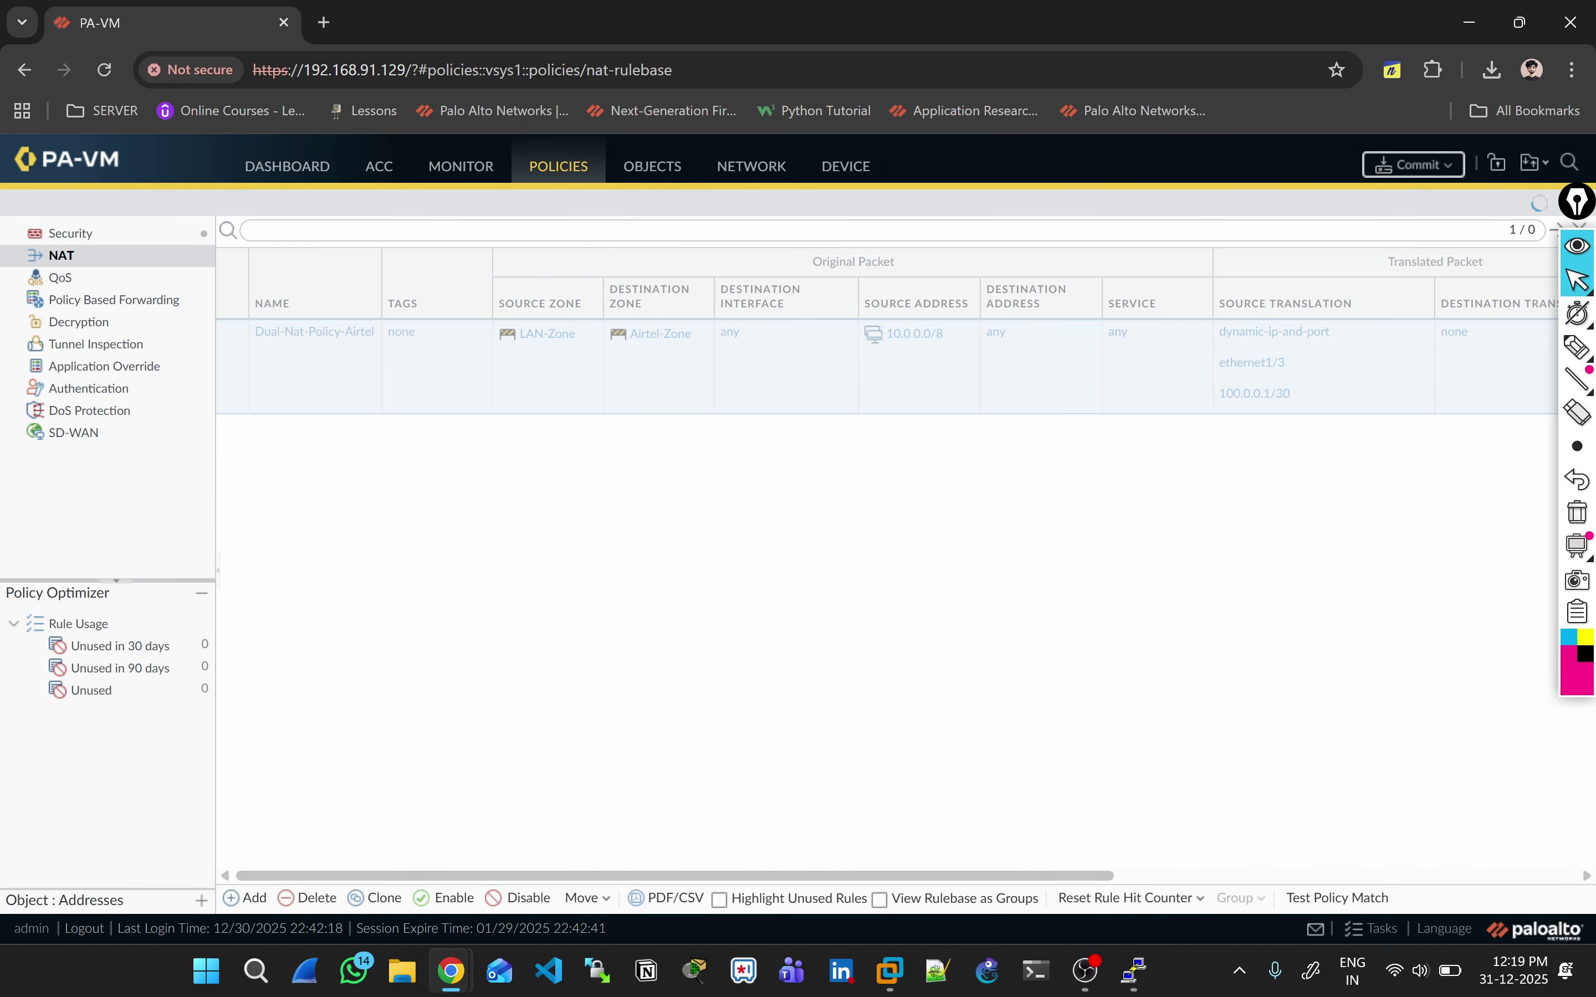
Step: Clone Dual-Nat-Policy-Airtel, placing the copy after the original rule
left_click(246, 898)
key("Escape")
left_click(317, 362)
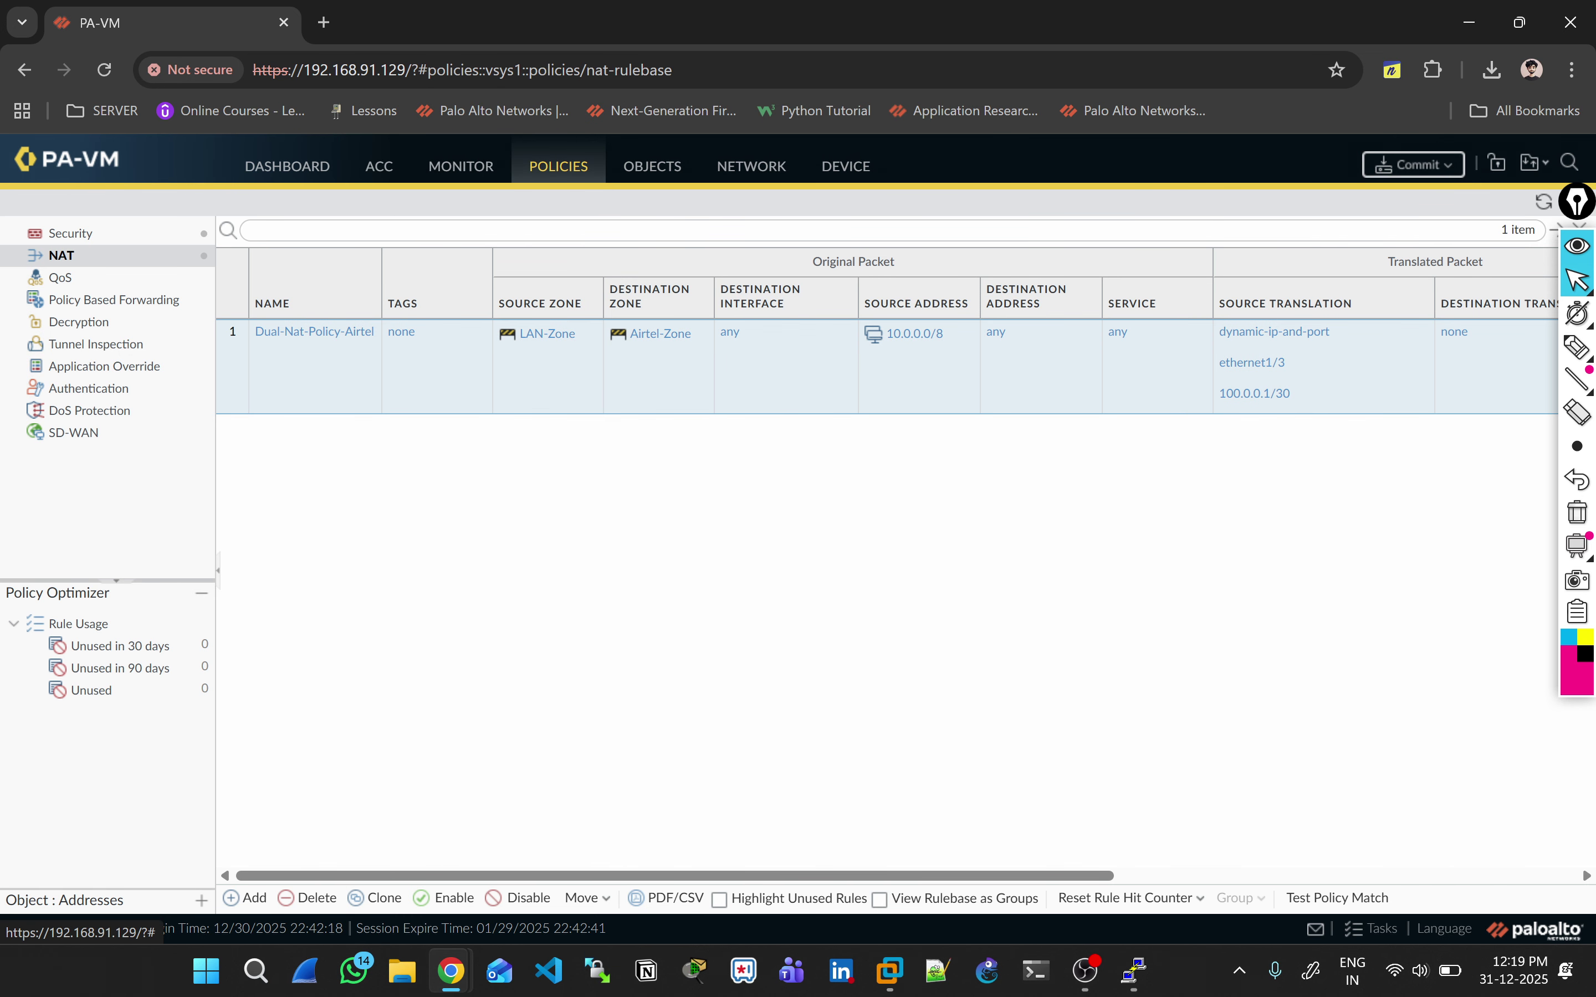
left_click(375, 898)
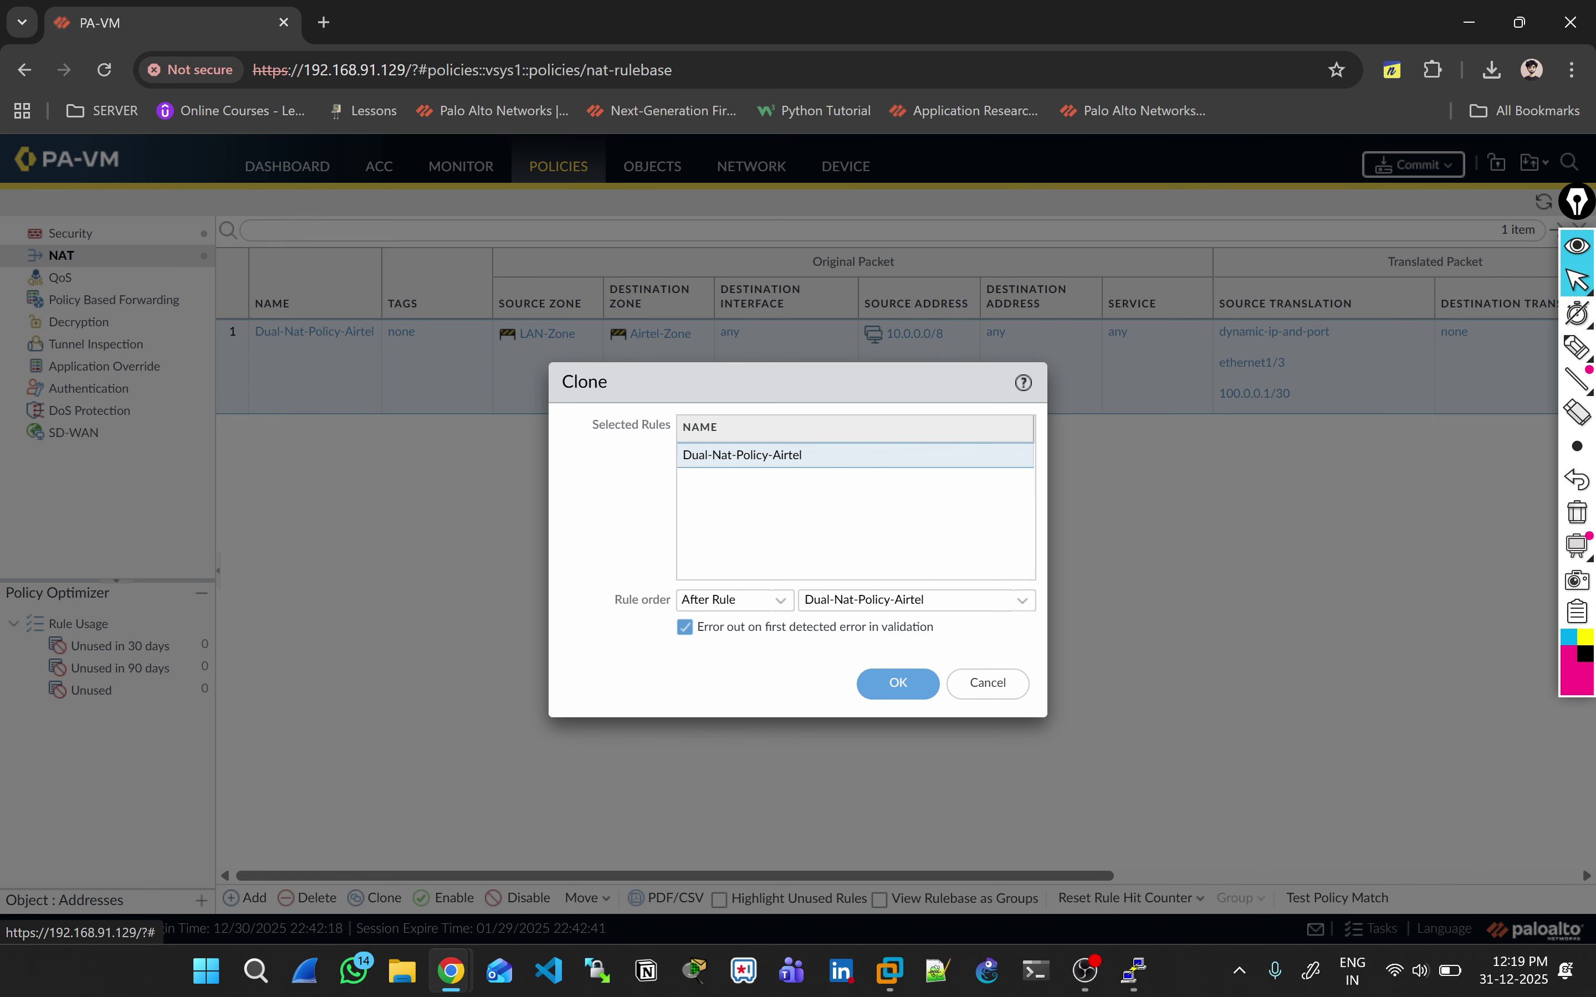
left_click(898, 683)
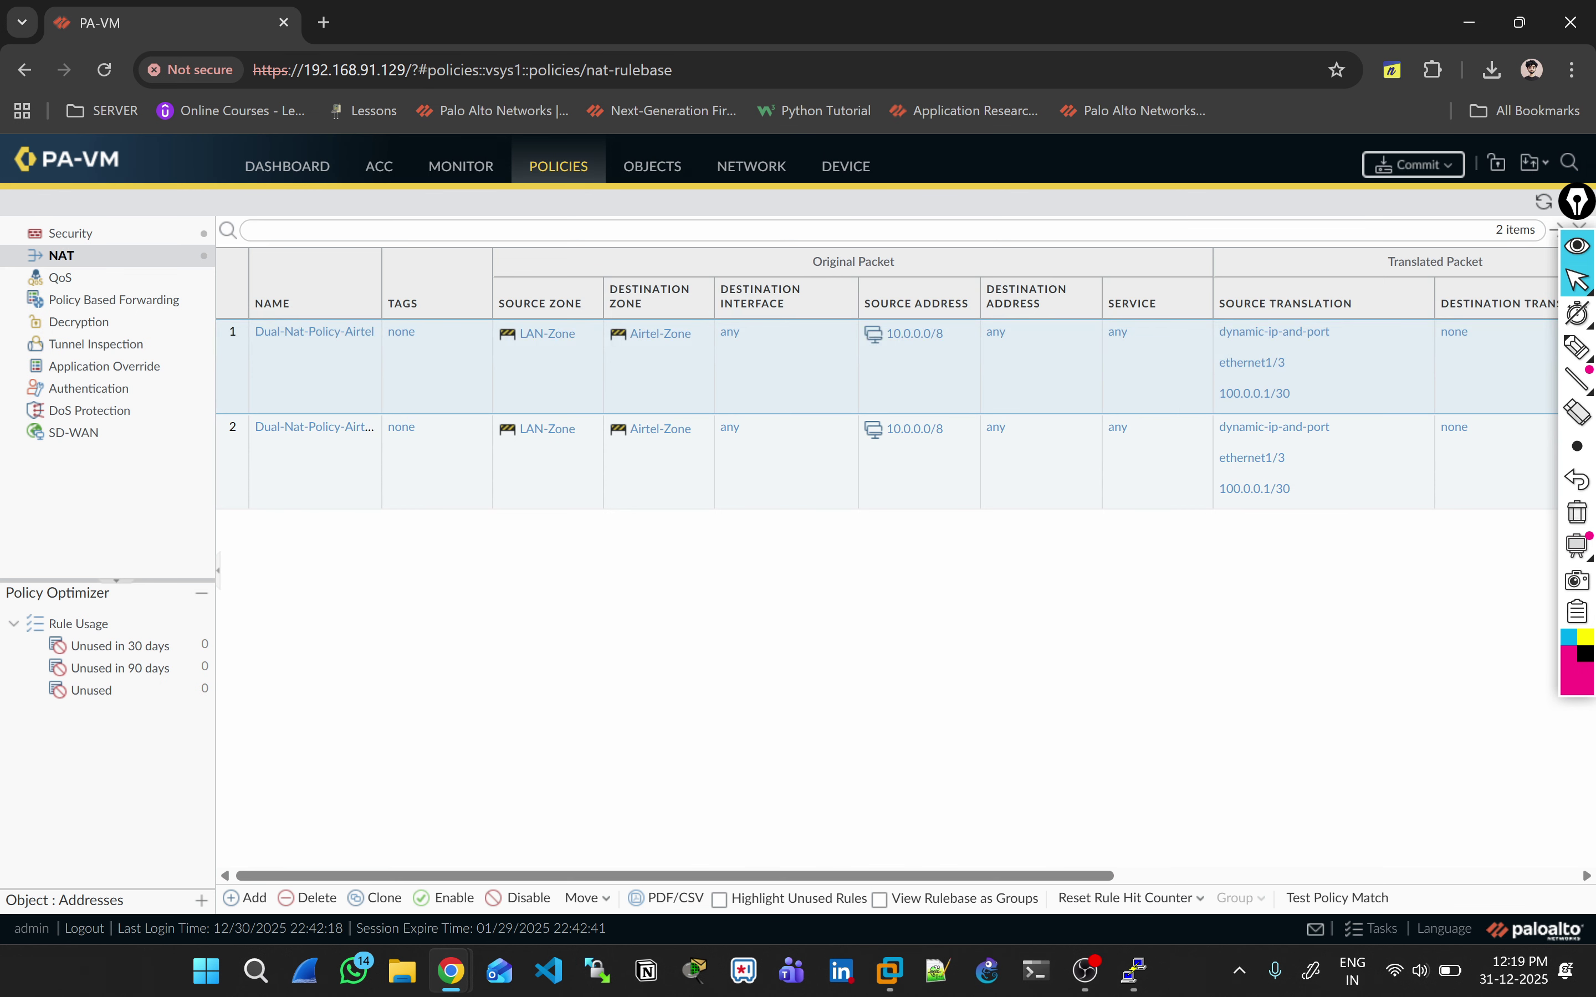
Step: Rename the copied rule Dual-Nat-Policy-Jio and set its destination zone to JIO-ISP
left_click(396, 426)
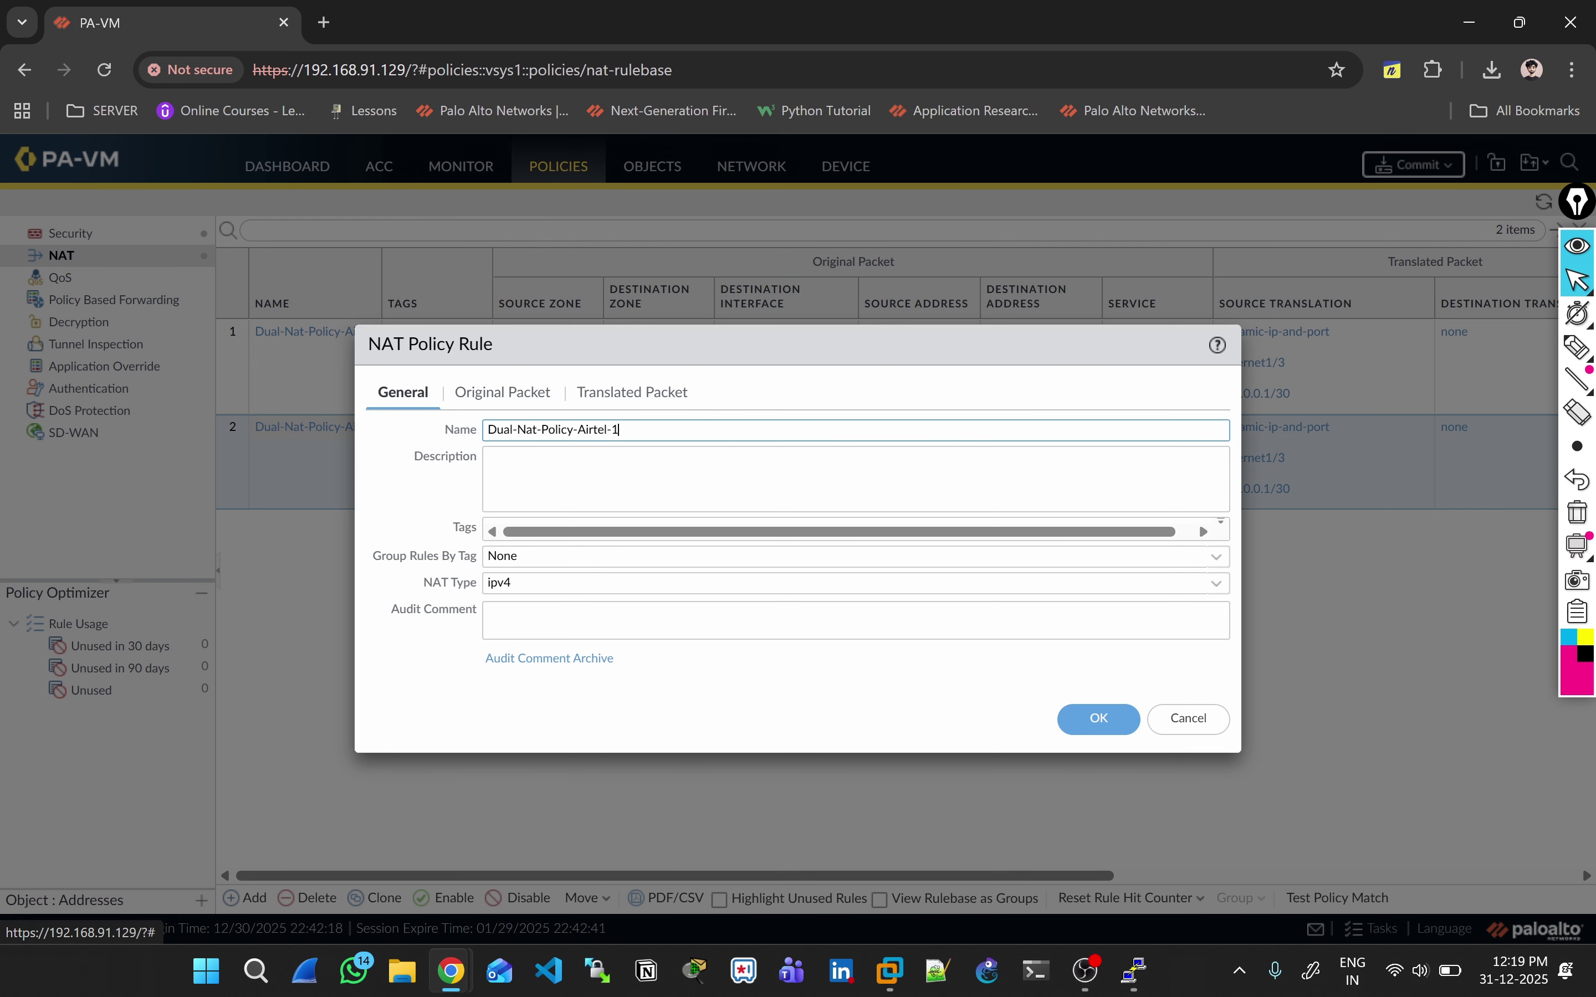
left_click(620, 429)
key("BackSpace")
key("BackSpace")
key("BackSpace")
key("BackSpace")
key("BackSpace")
key("BackSpace")
key("BackSpace")
key("BackSpace")
type("Jio")
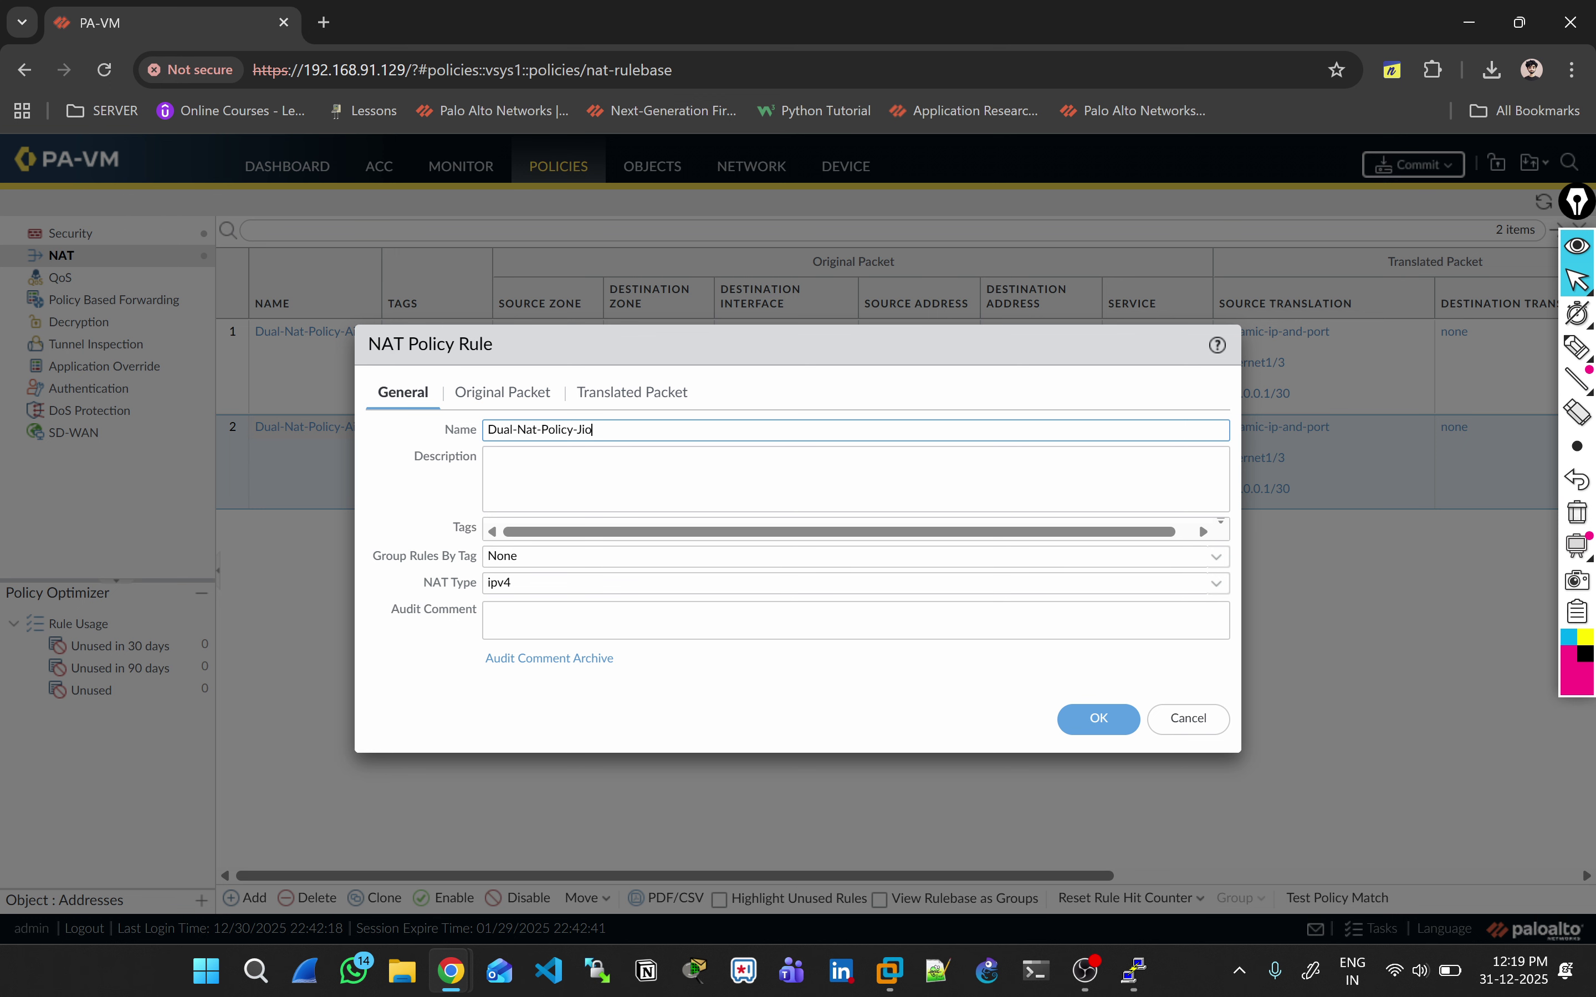
left_click(503, 393)
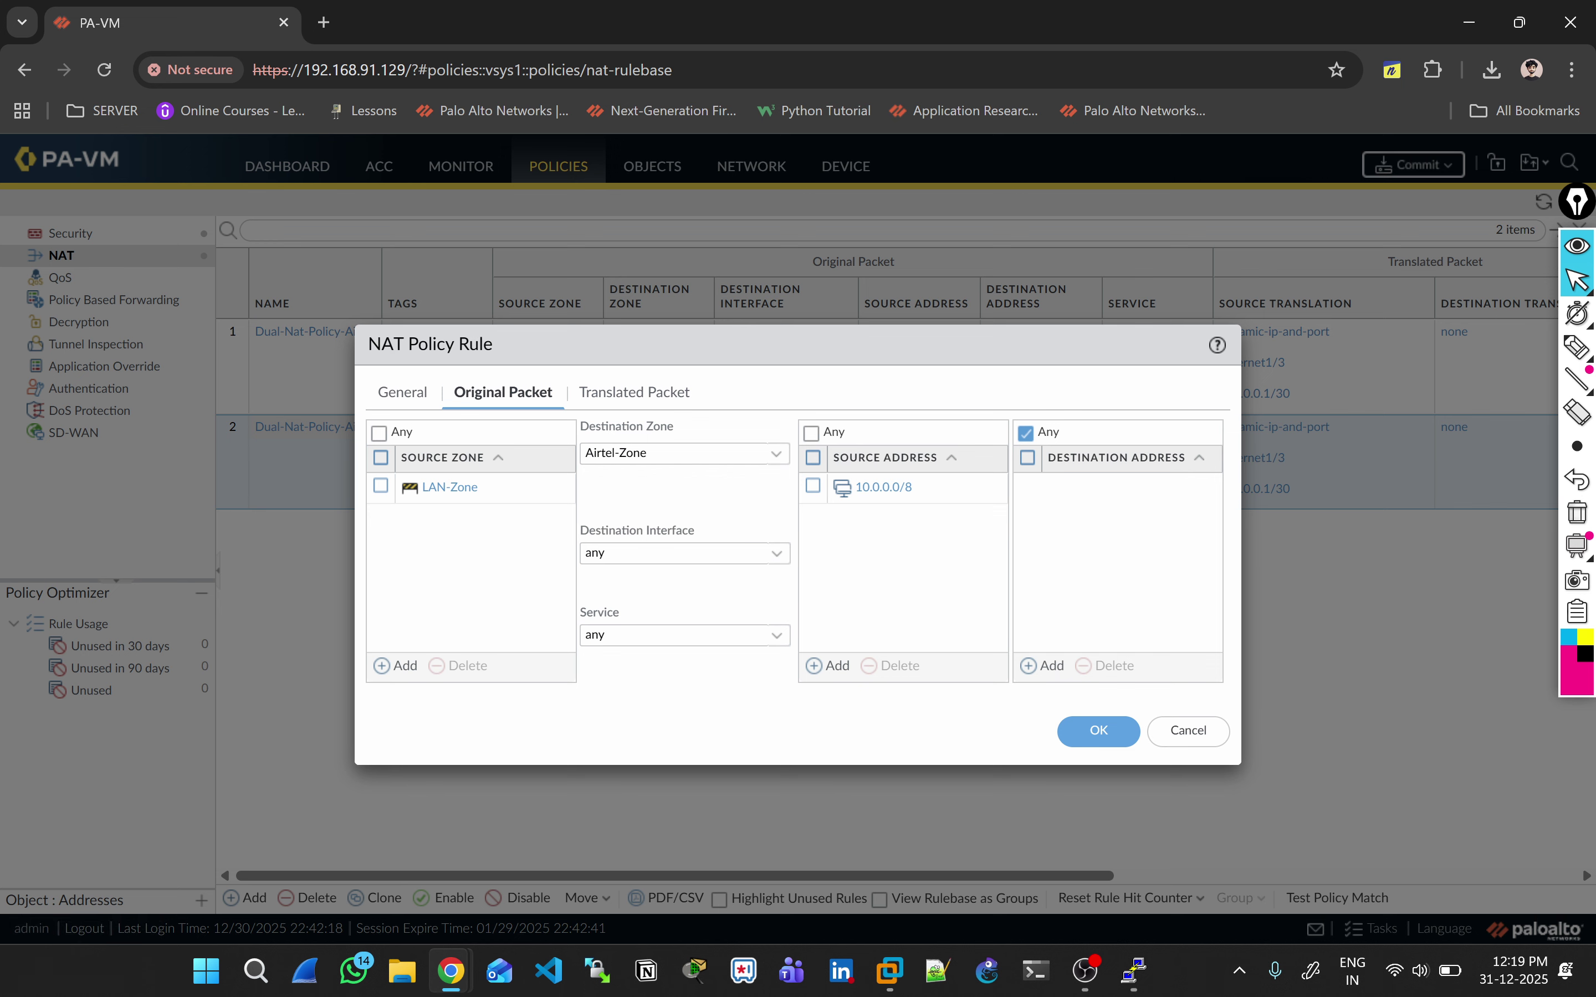
left_click(679, 454)
left_click(659, 508)
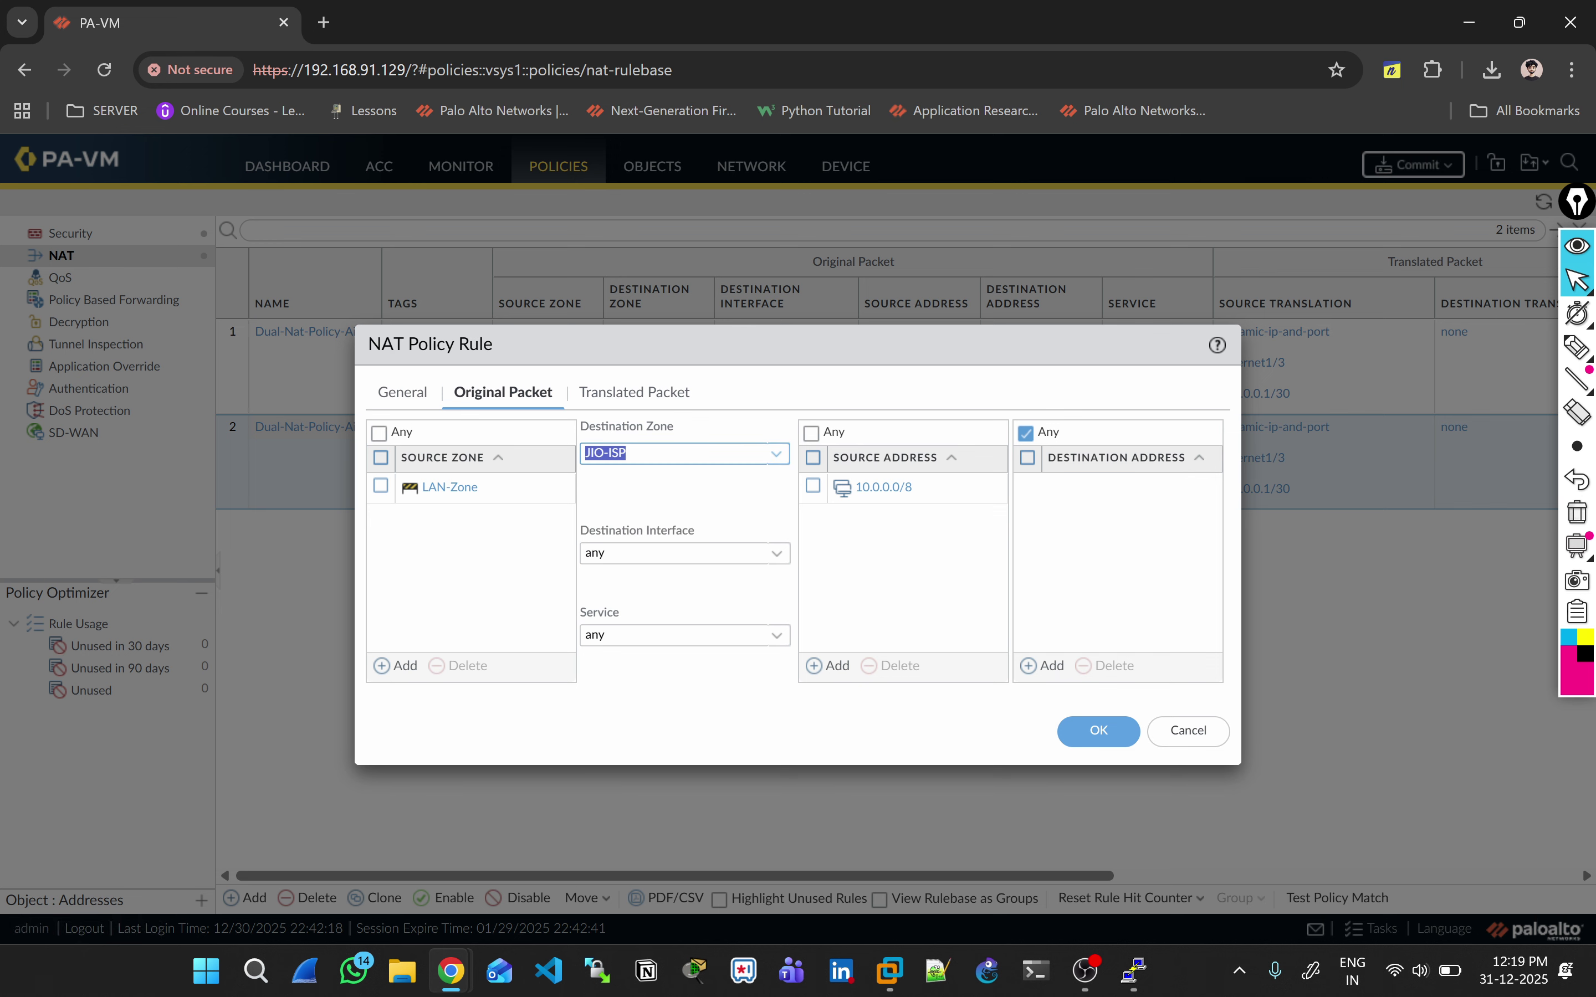
Step: Translate the Jio rule via ethernet1/2 at 200.0.0.1/30 and save it
left_click(633, 392)
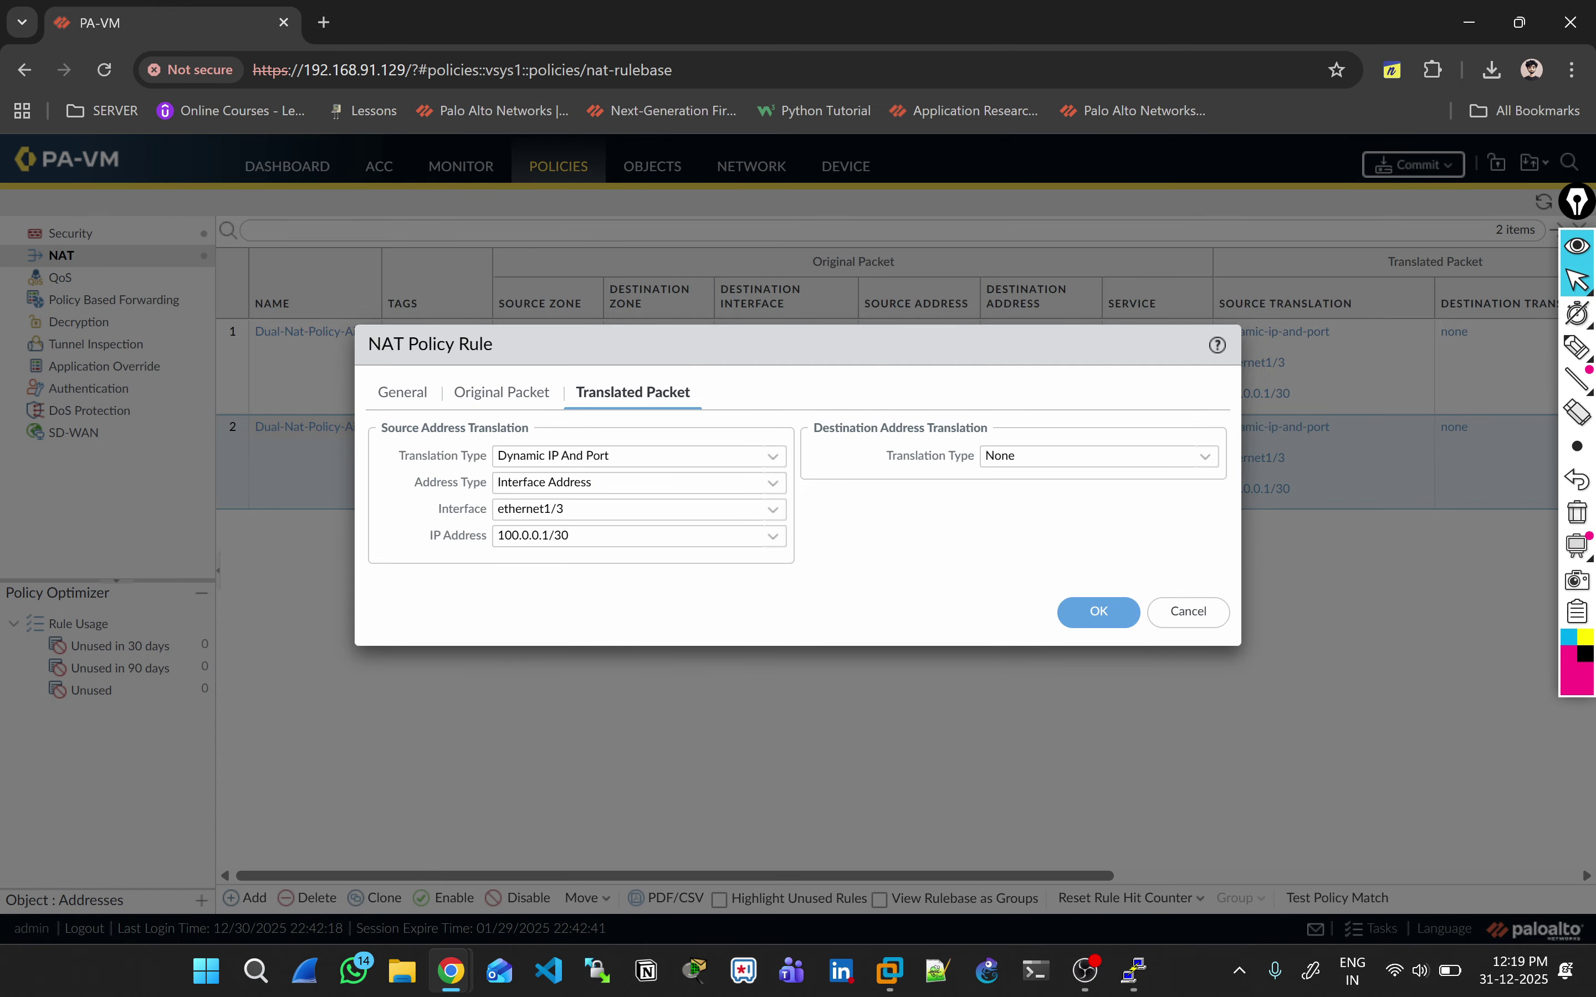
key("alt+Tab")
key("alt+Tab")
left_click(640, 483)
left_click(640, 512)
left_click(640, 509)
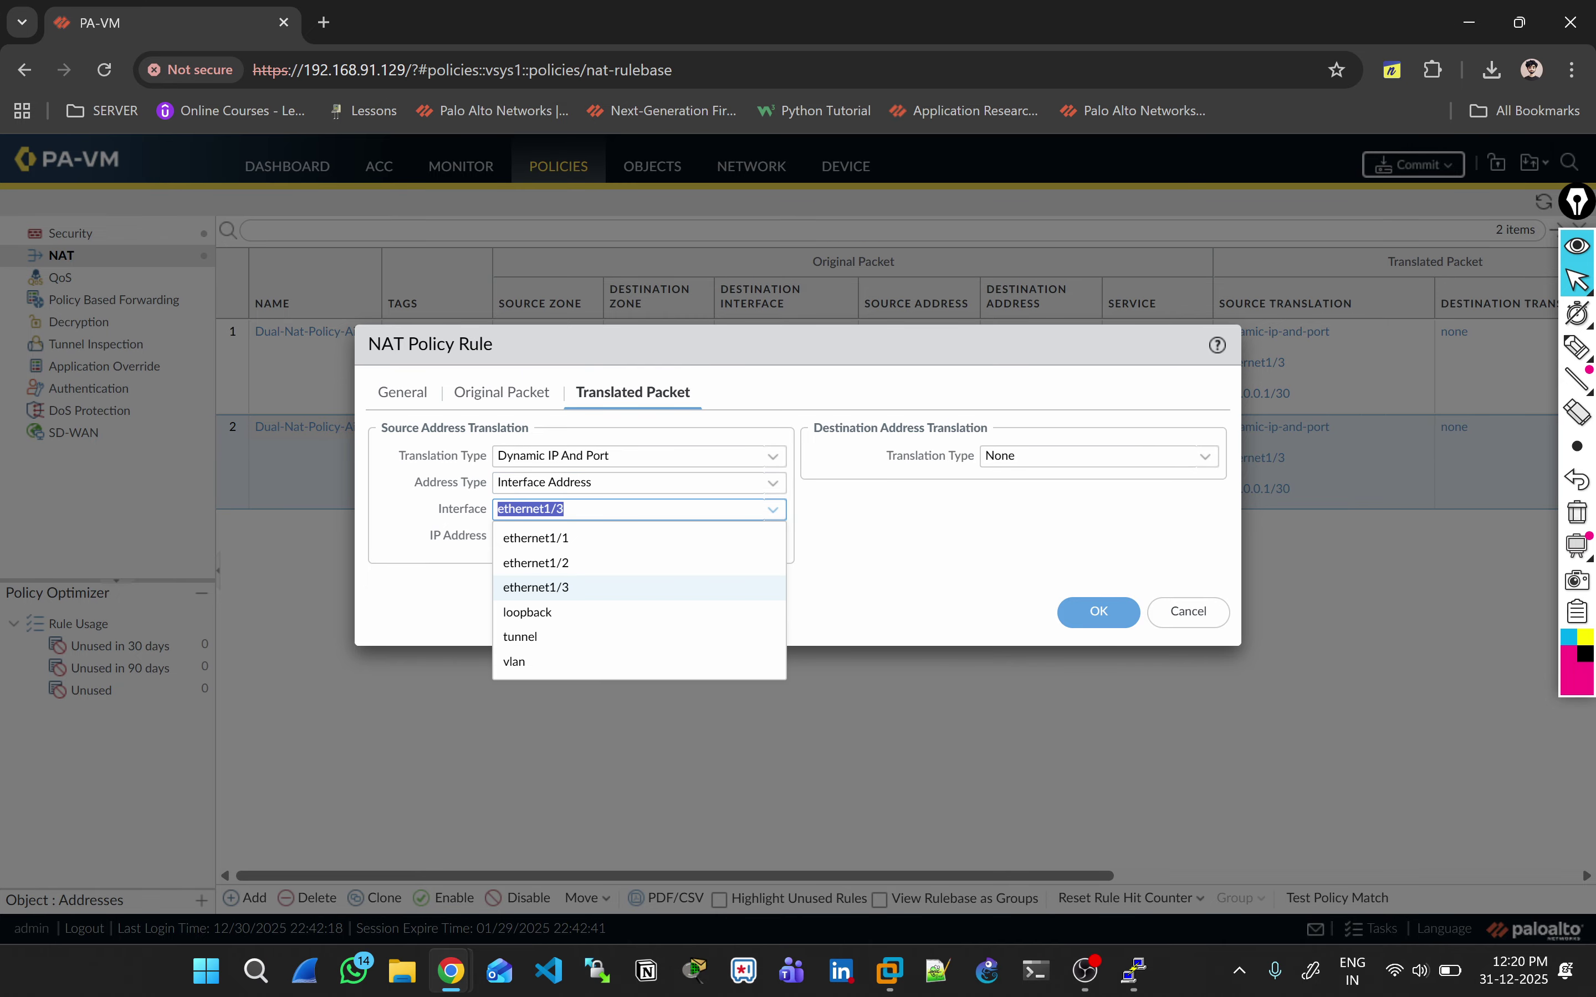
left_click(535, 562)
left_click(633, 535)
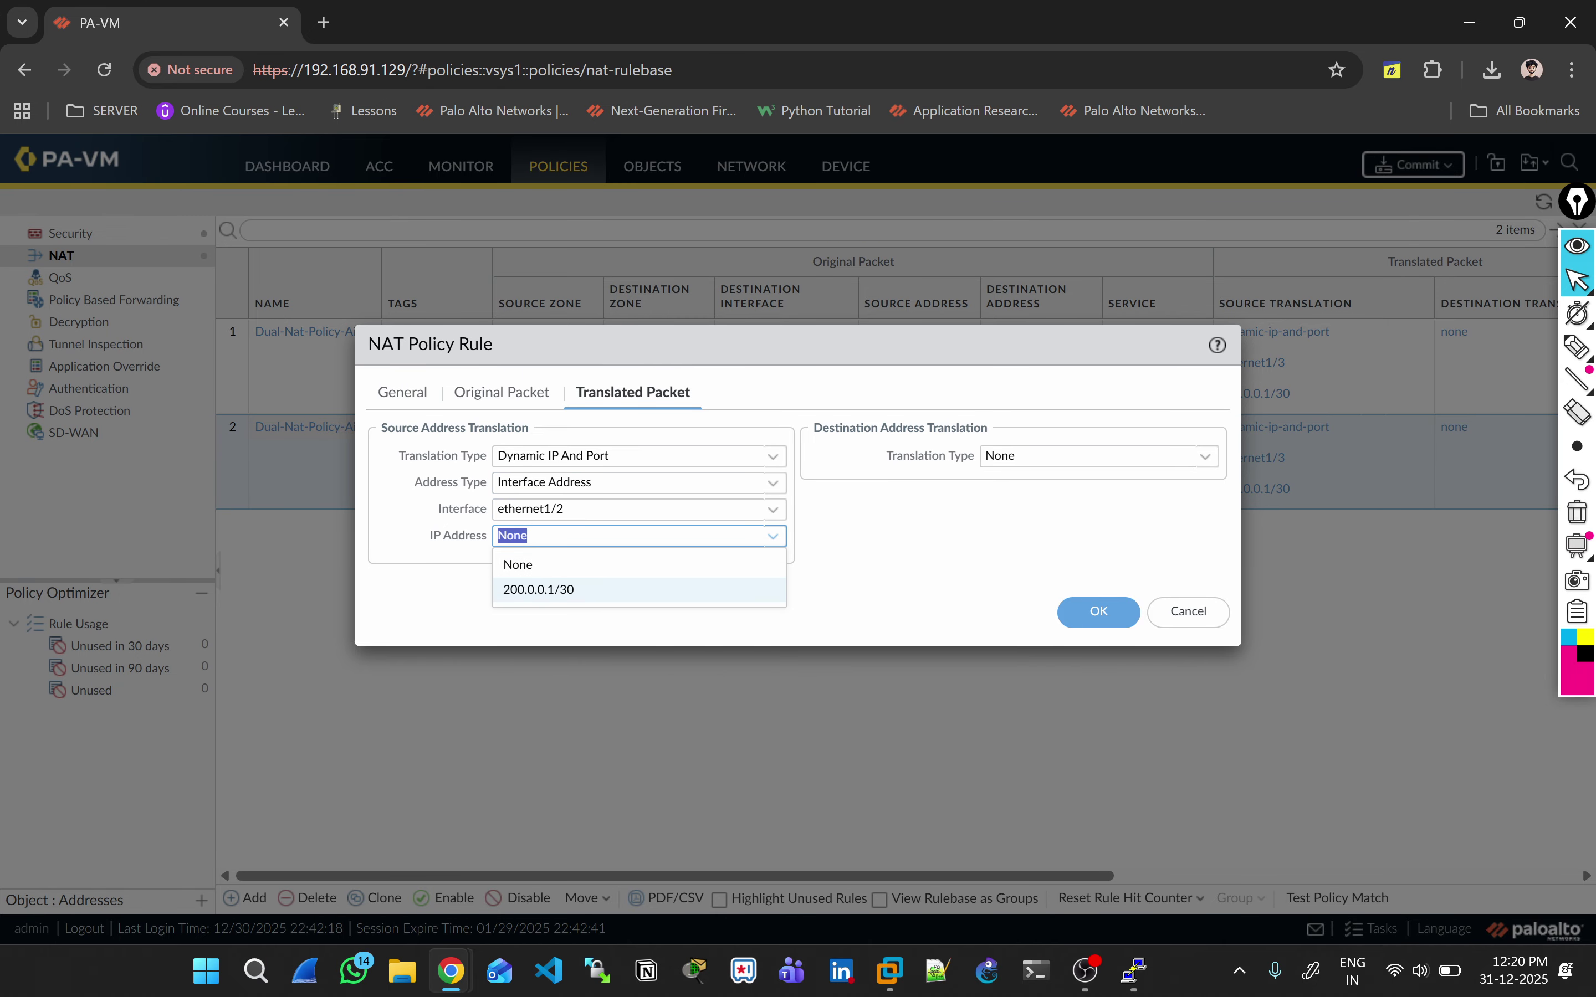
left_click(538, 589)
left_click(1098, 612)
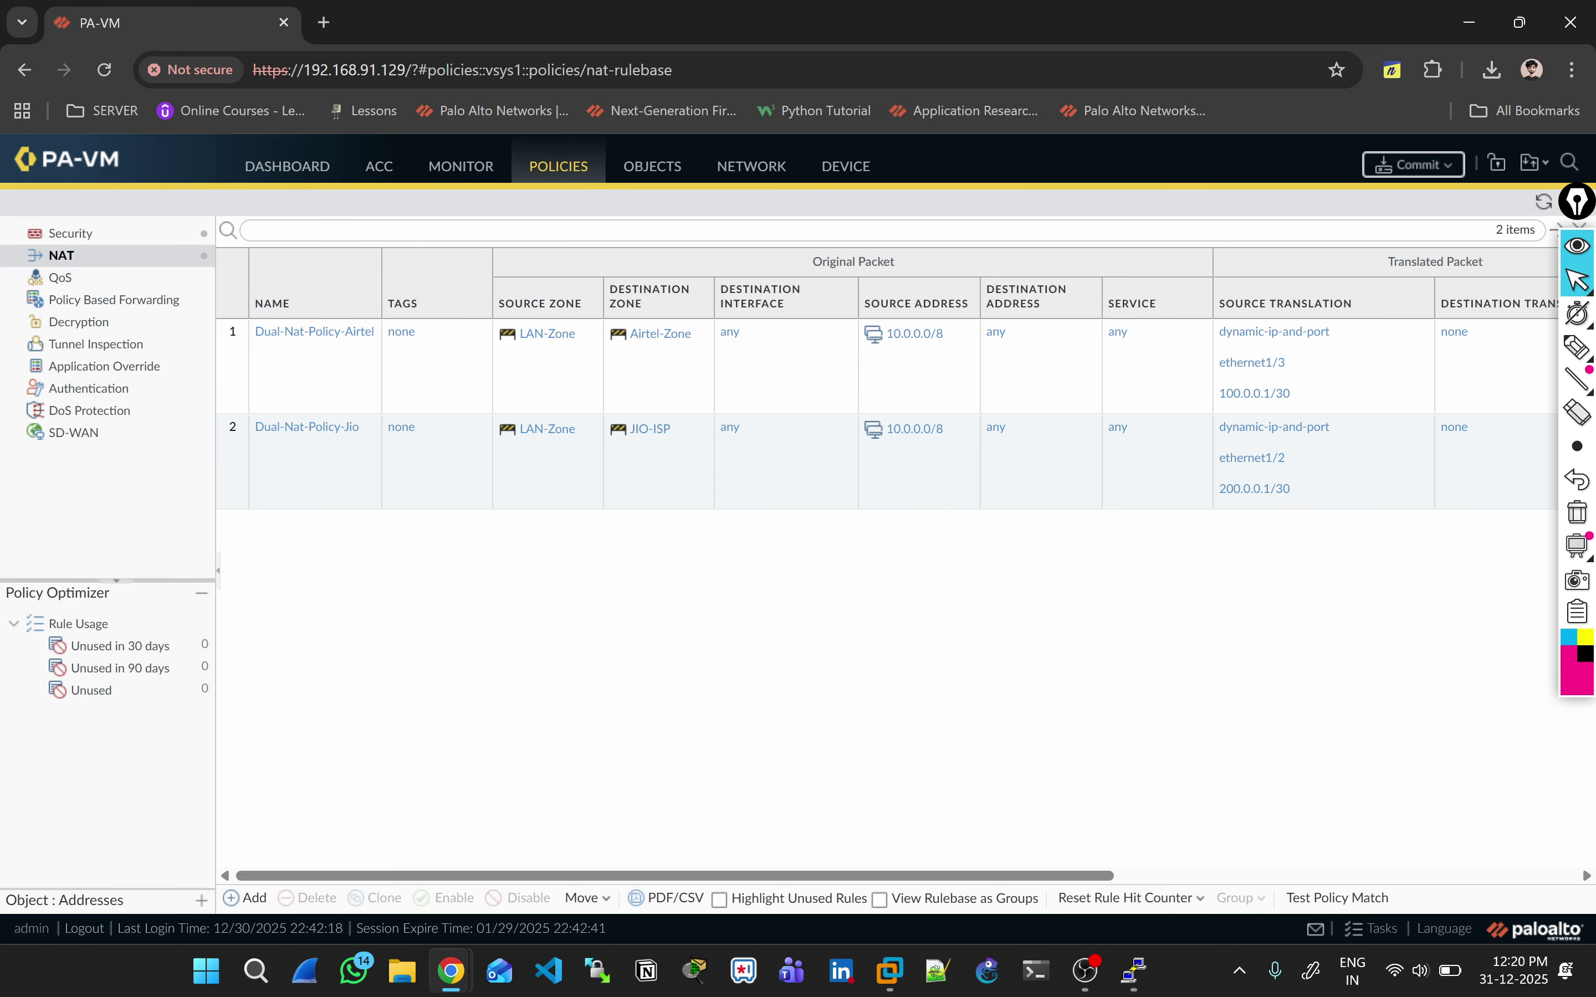
left_click(1577, 347)
Step: On the EVE-NG topology, sketch the LAN traffic paths out through eth1/3 and eth1/2
key("alt+Tab")
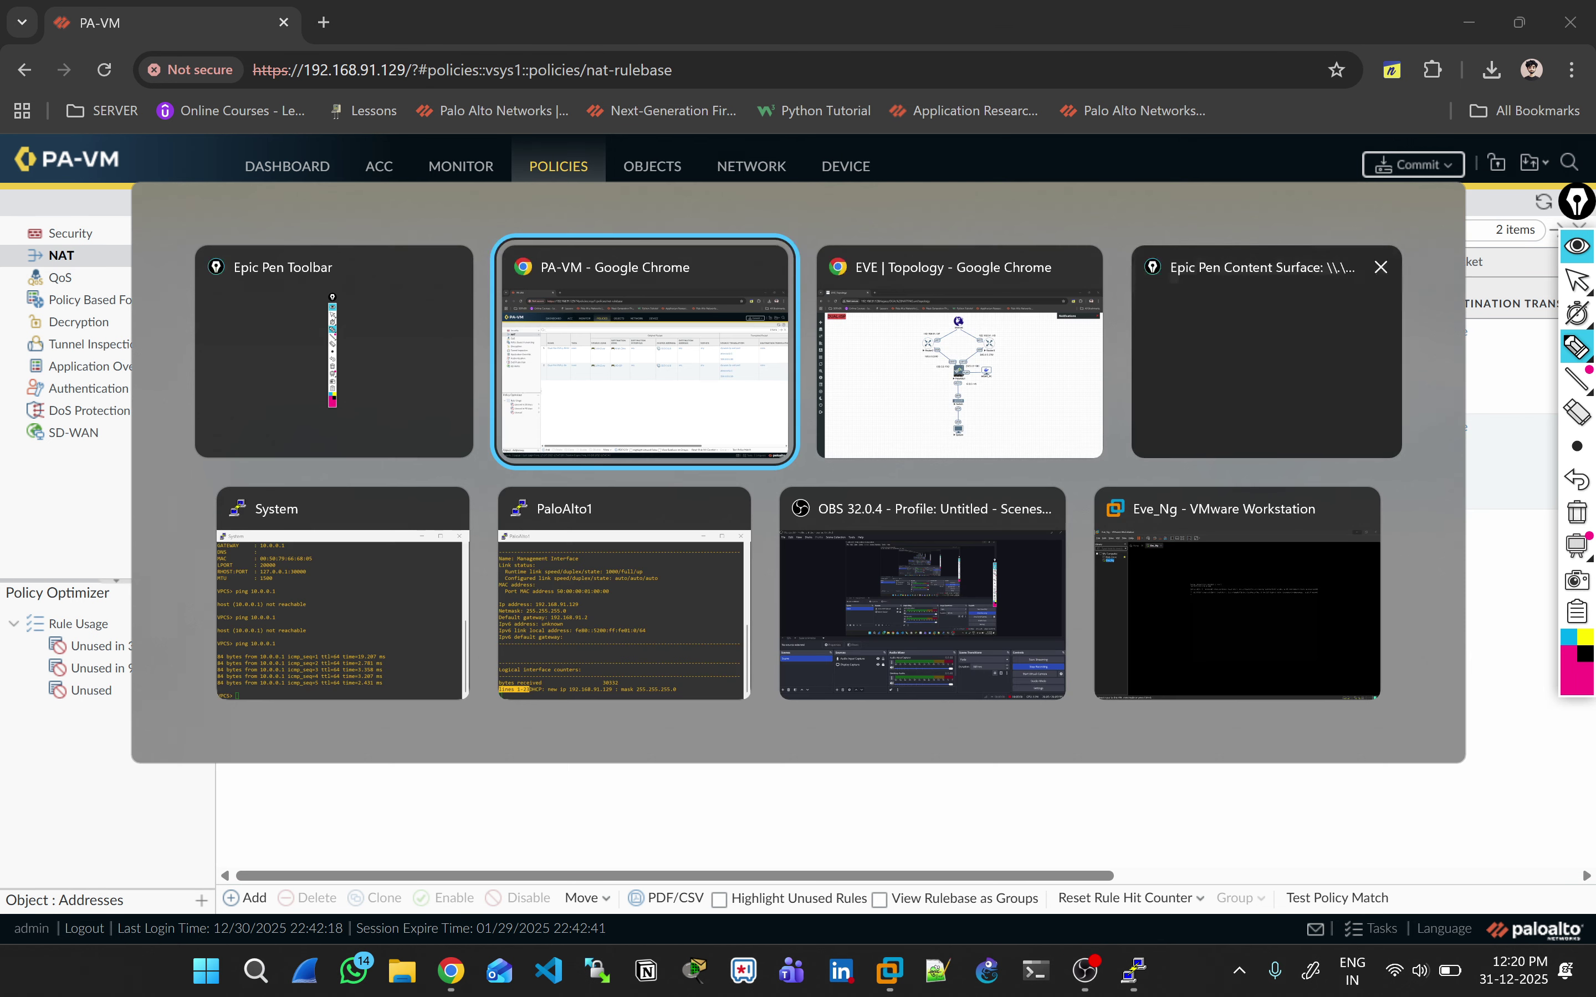
left_click(960, 363)
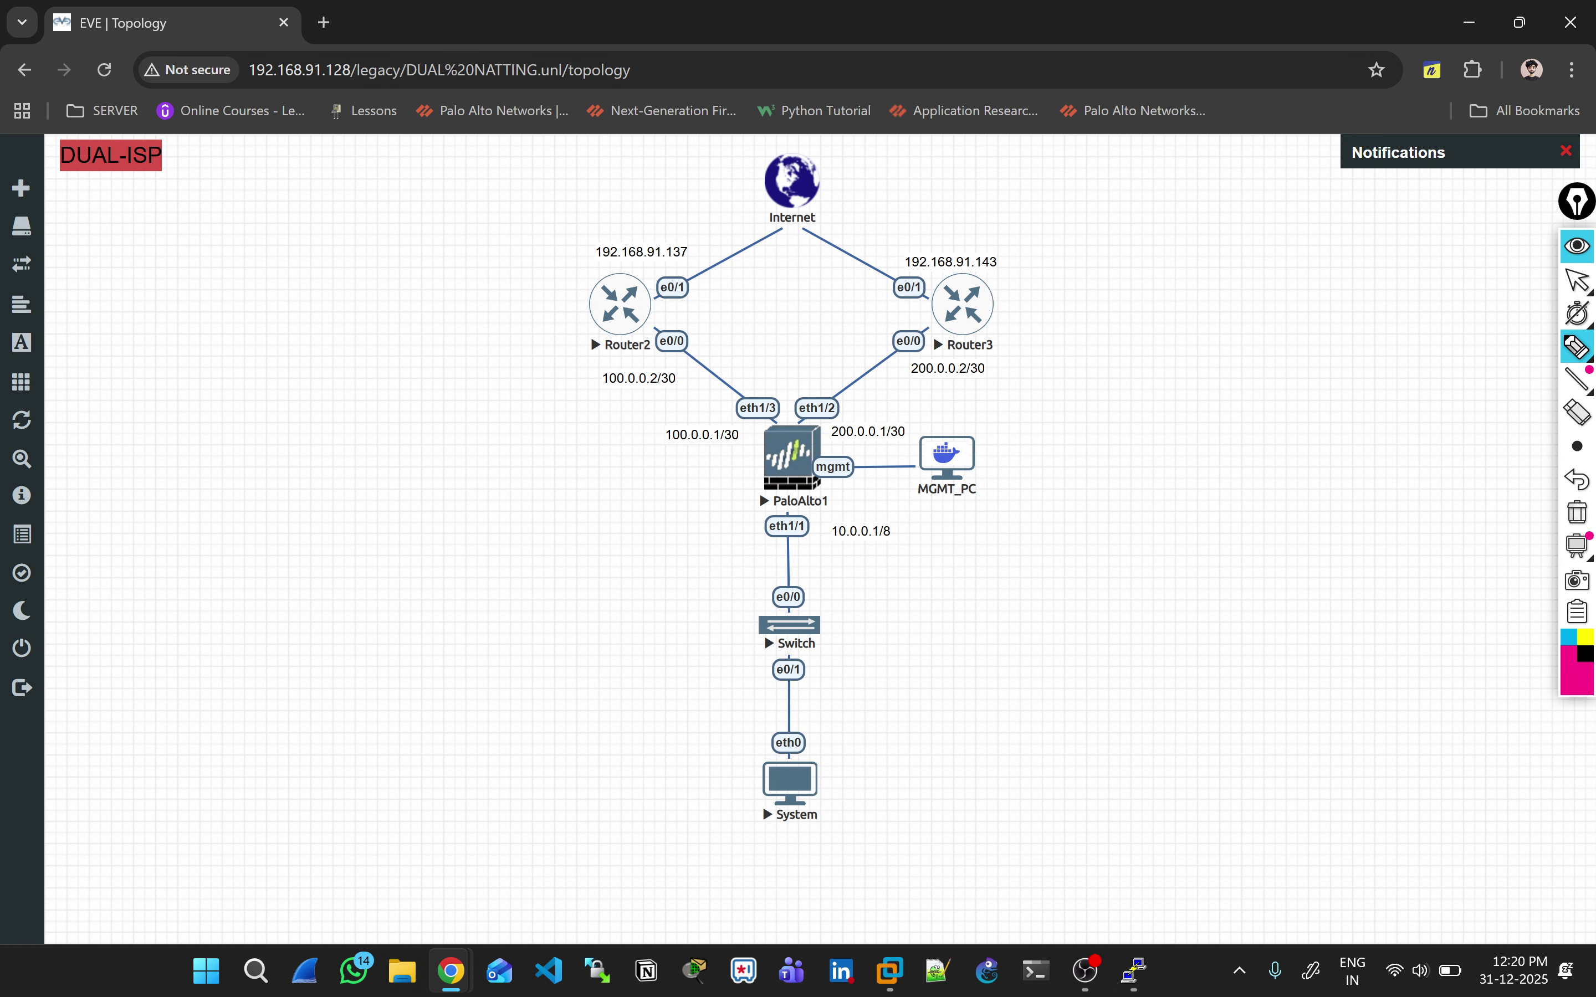
mouse_move(746, 748)
left_mouse_down()
mouse_move(753, 574)
mouse_move(680, 454)
mouse_move(599, 413)
left_mouse_up()
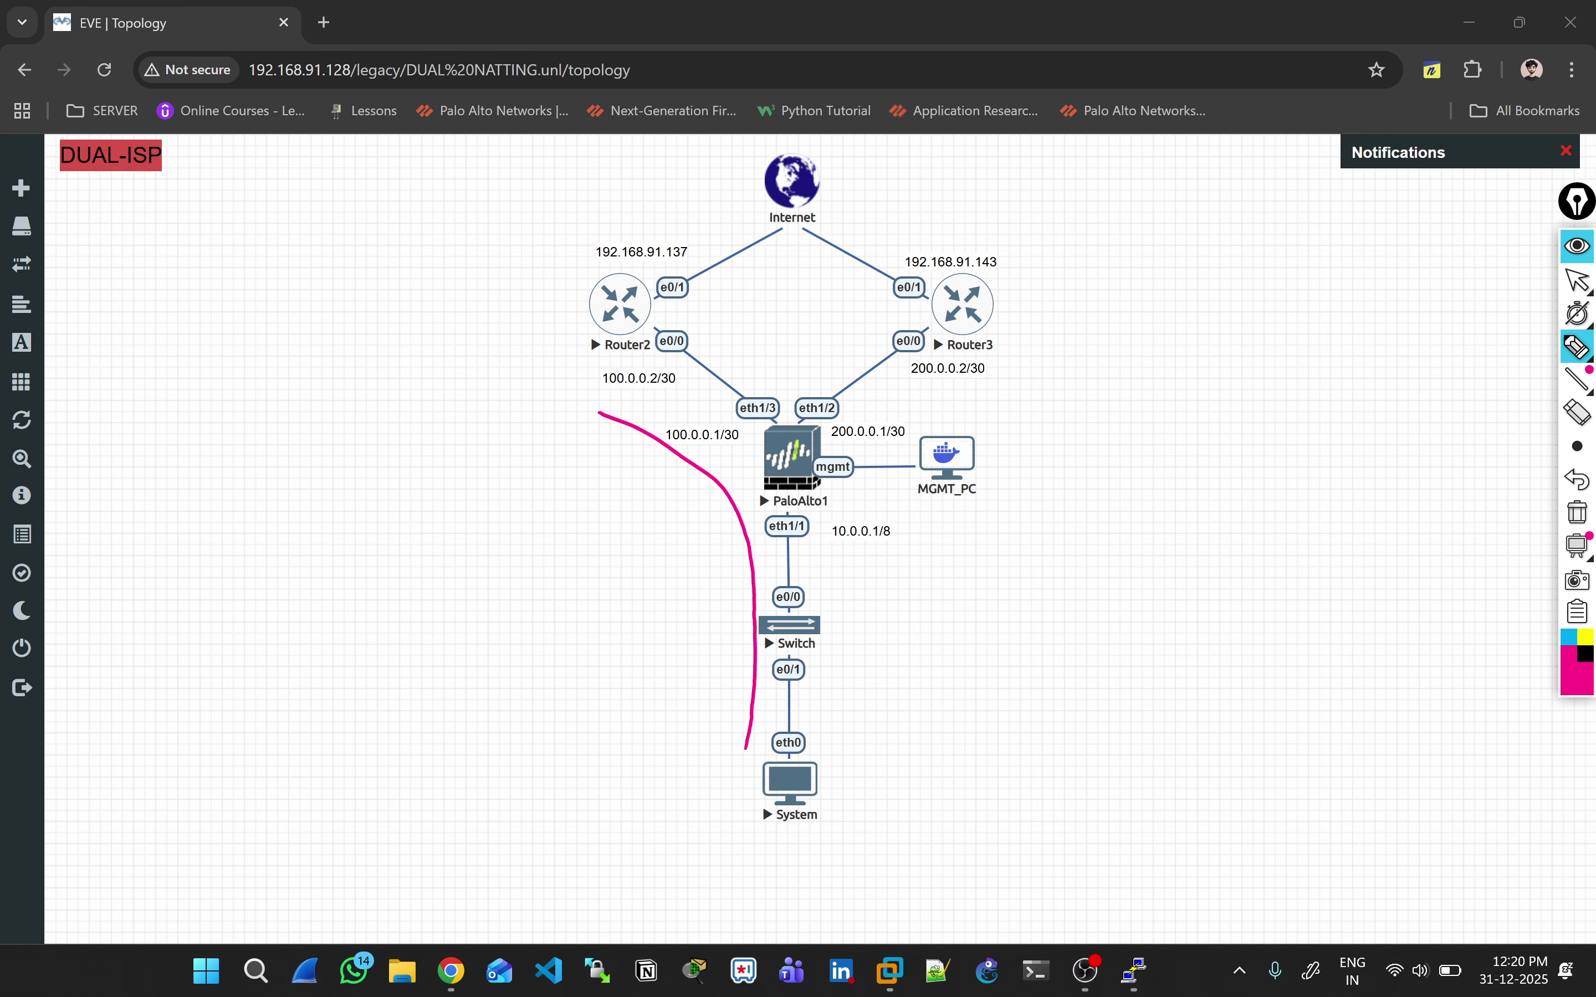
mouse_move(836, 723)
left_mouse_down()
mouse_move(829, 509)
mouse_move(911, 354)
left_mouse_up()
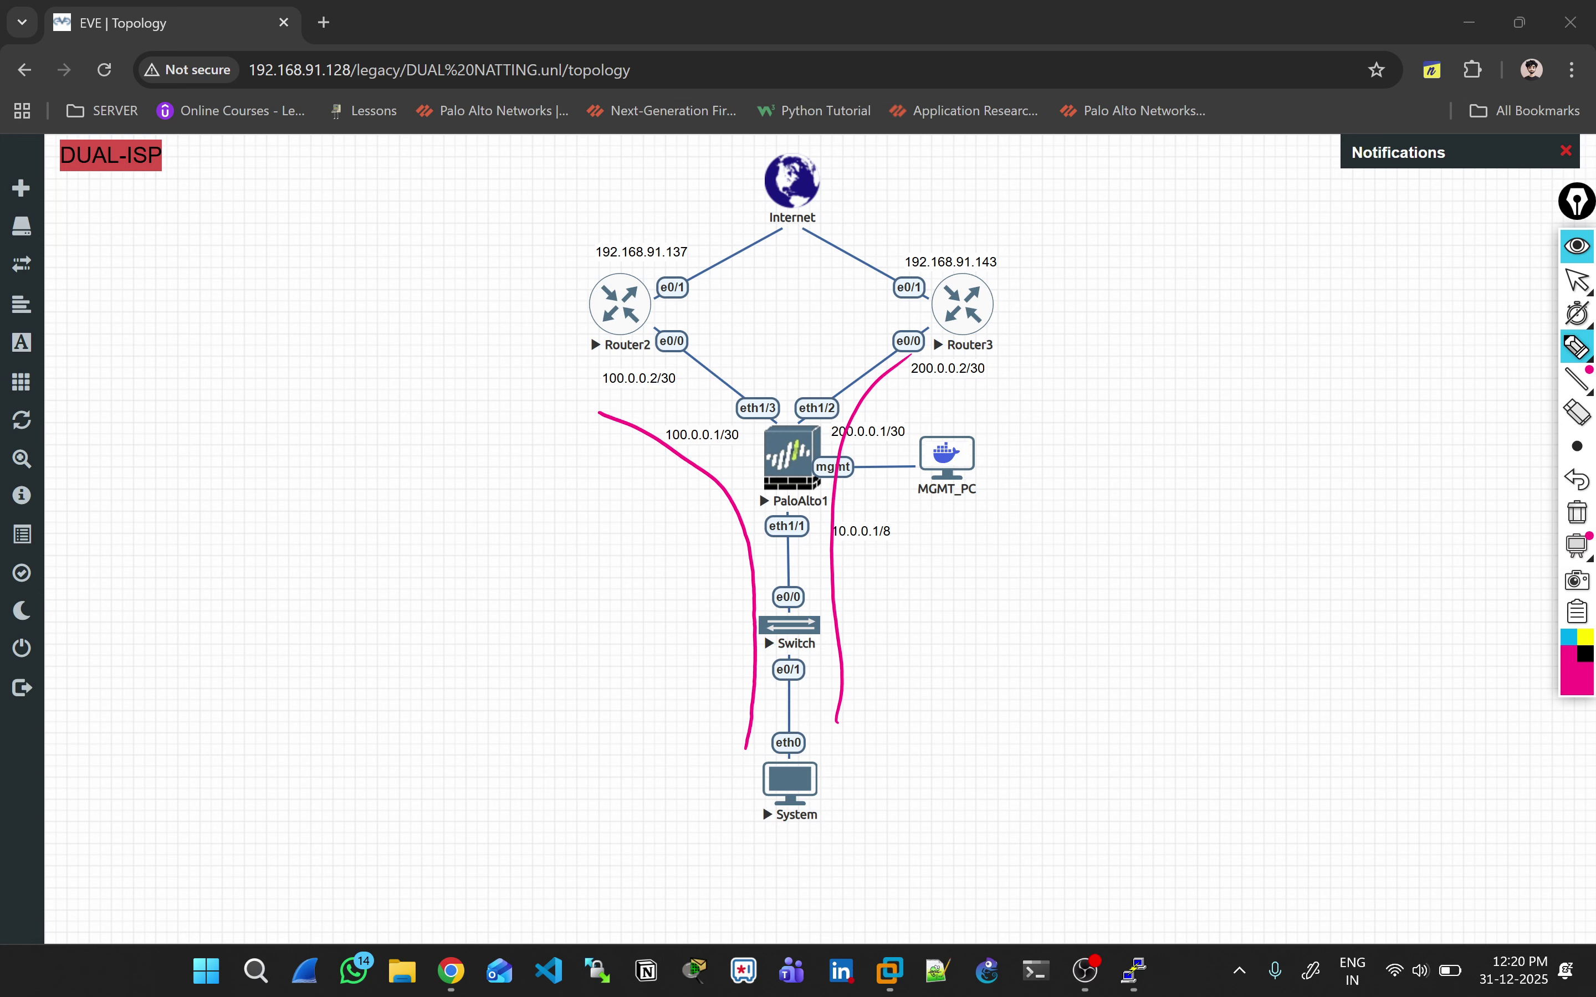
Step: Write and circle the IP, SP and NAT notes, then clear the ink
mouse_move(1145, 316)
left_mouse_down()
mouse_move(1151, 342)
mouse_move(1180, 294)
left_mouse_up()
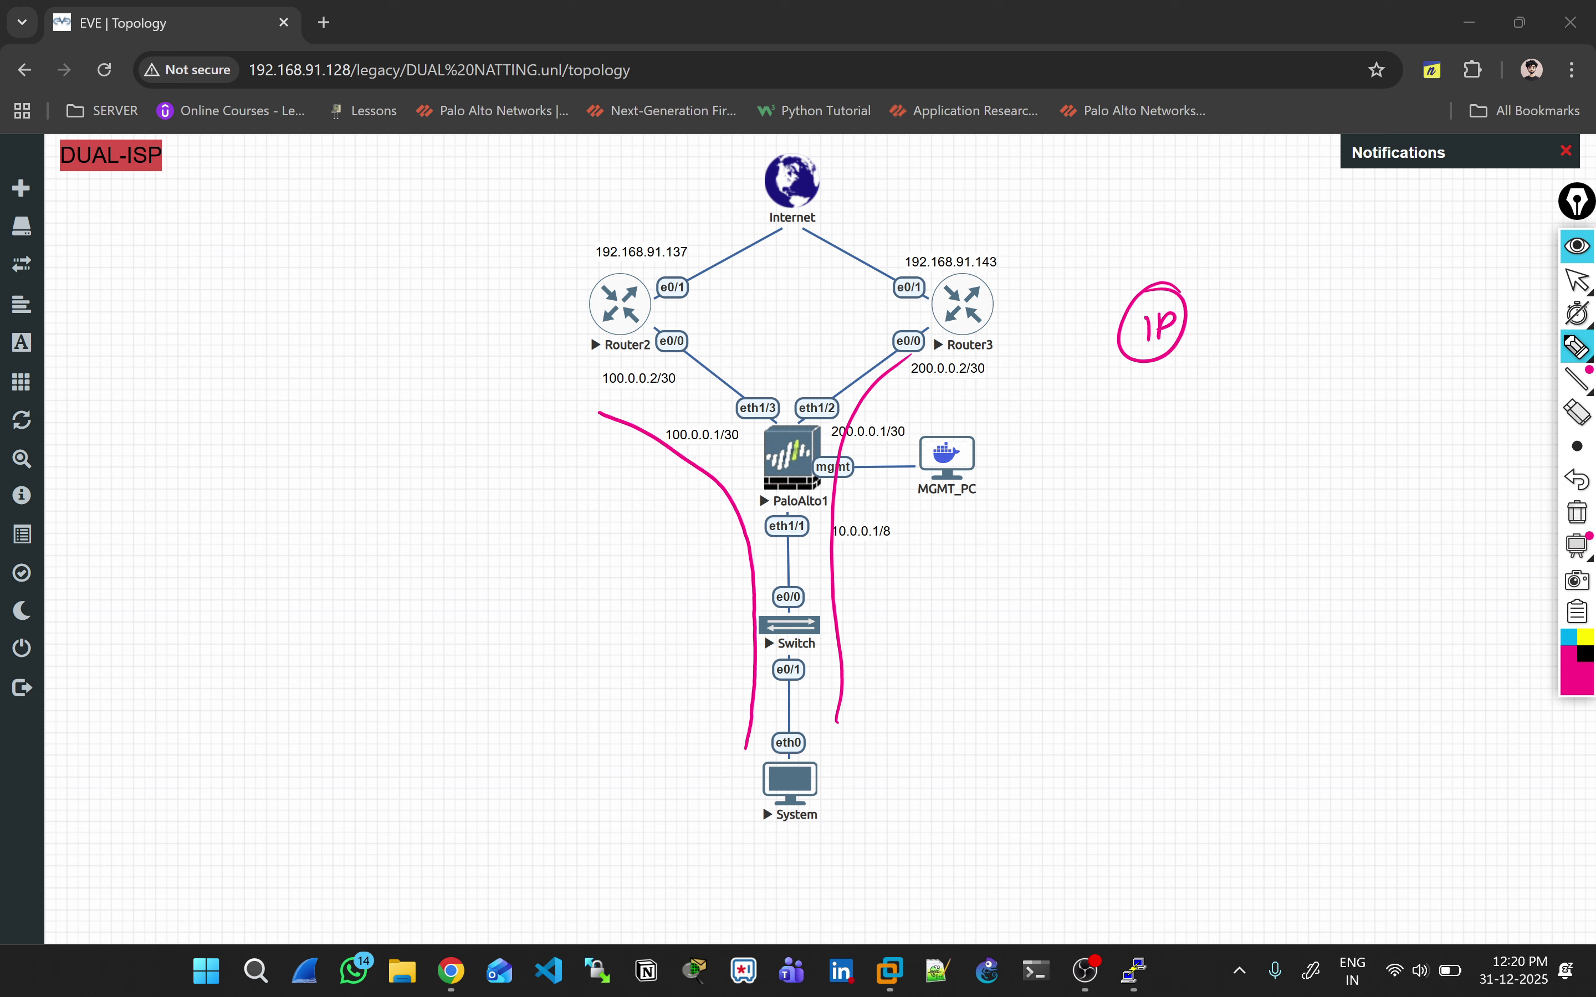
left_click_drag(1218, 334, 1248, 326)
mouse_move(1151, 384)
left_mouse_down()
mouse_move(1135, 415)
mouse_move(1167, 394)
left_mouse_up()
left_click_drag(1121, 432, 1215, 406)
left_click_drag(1143, 461, 1135, 489)
mouse_move(1145, 461)
left_mouse_down()
mouse_move(1159, 485)
mouse_move(1174, 451)
left_mouse_up()
mouse_move(1177, 477)
left_mouse_down()
mouse_move(1184, 451)
mouse_move(1193, 471)
left_mouse_up()
left_click_drag(1182, 465, 1199, 462)
mouse_move(1195, 455)
left_mouse_down()
mouse_move(1219, 441)
mouse_move(1208, 478)
left_mouse_up()
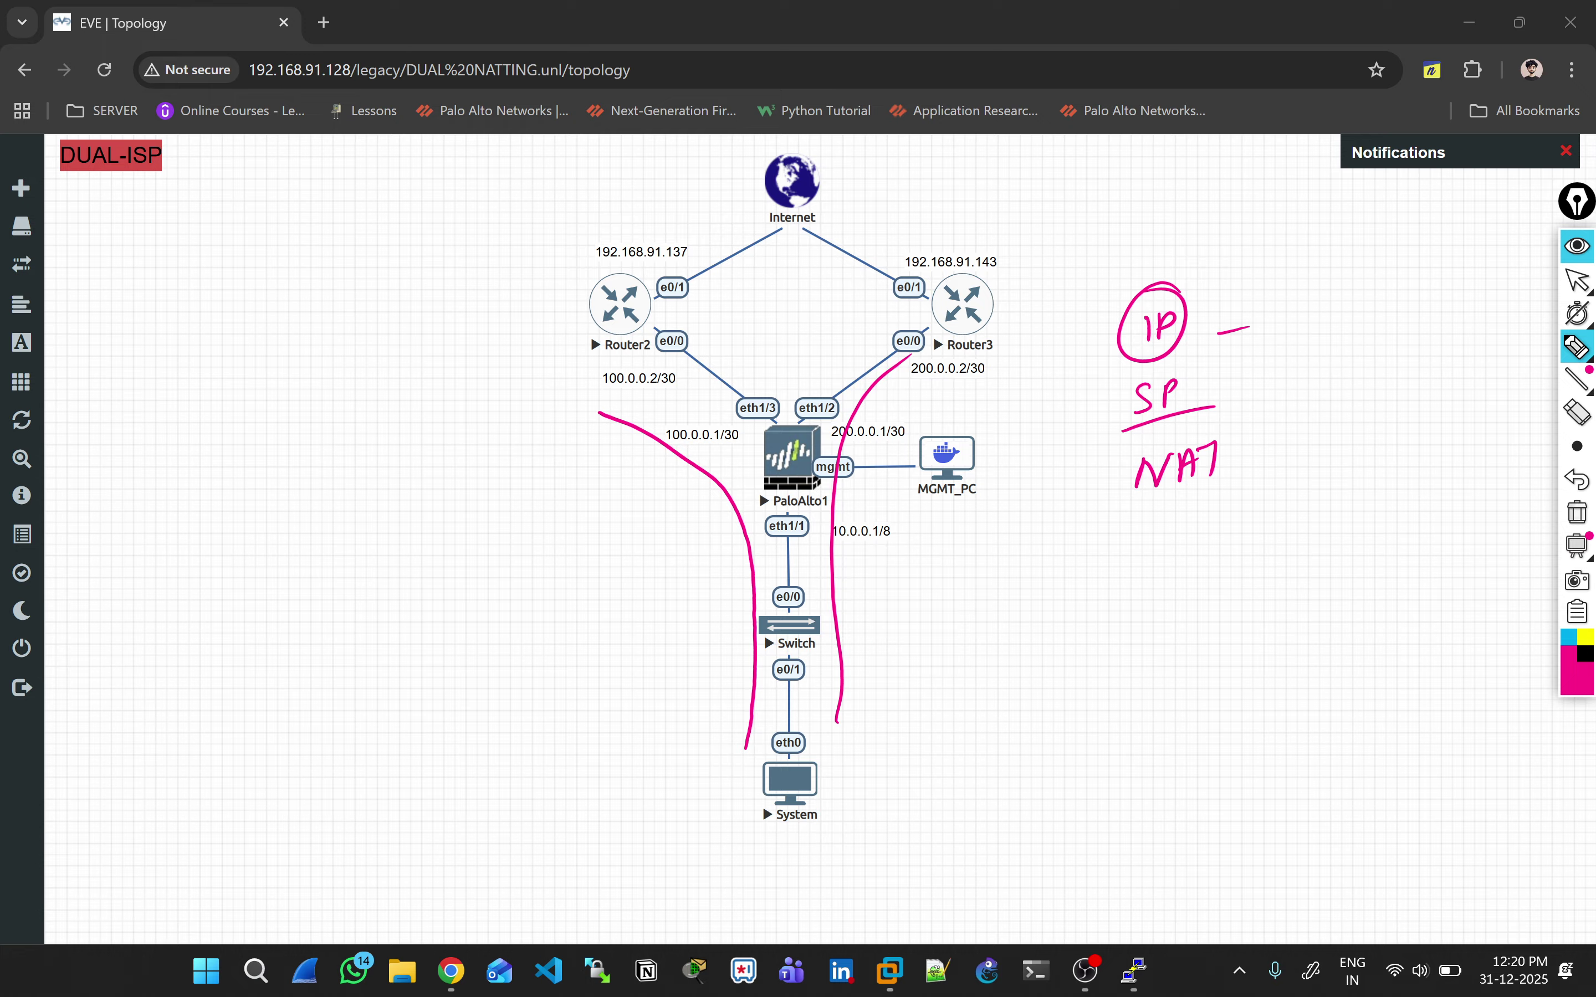
mouse_move(1195, 365)
left_mouse_down()
mouse_move(1121, 402)
mouse_move(1151, 363)
left_mouse_up()
left_click_drag(1228, 430, 1185, 429)
left_click_drag(1194, 322, 1248, 313)
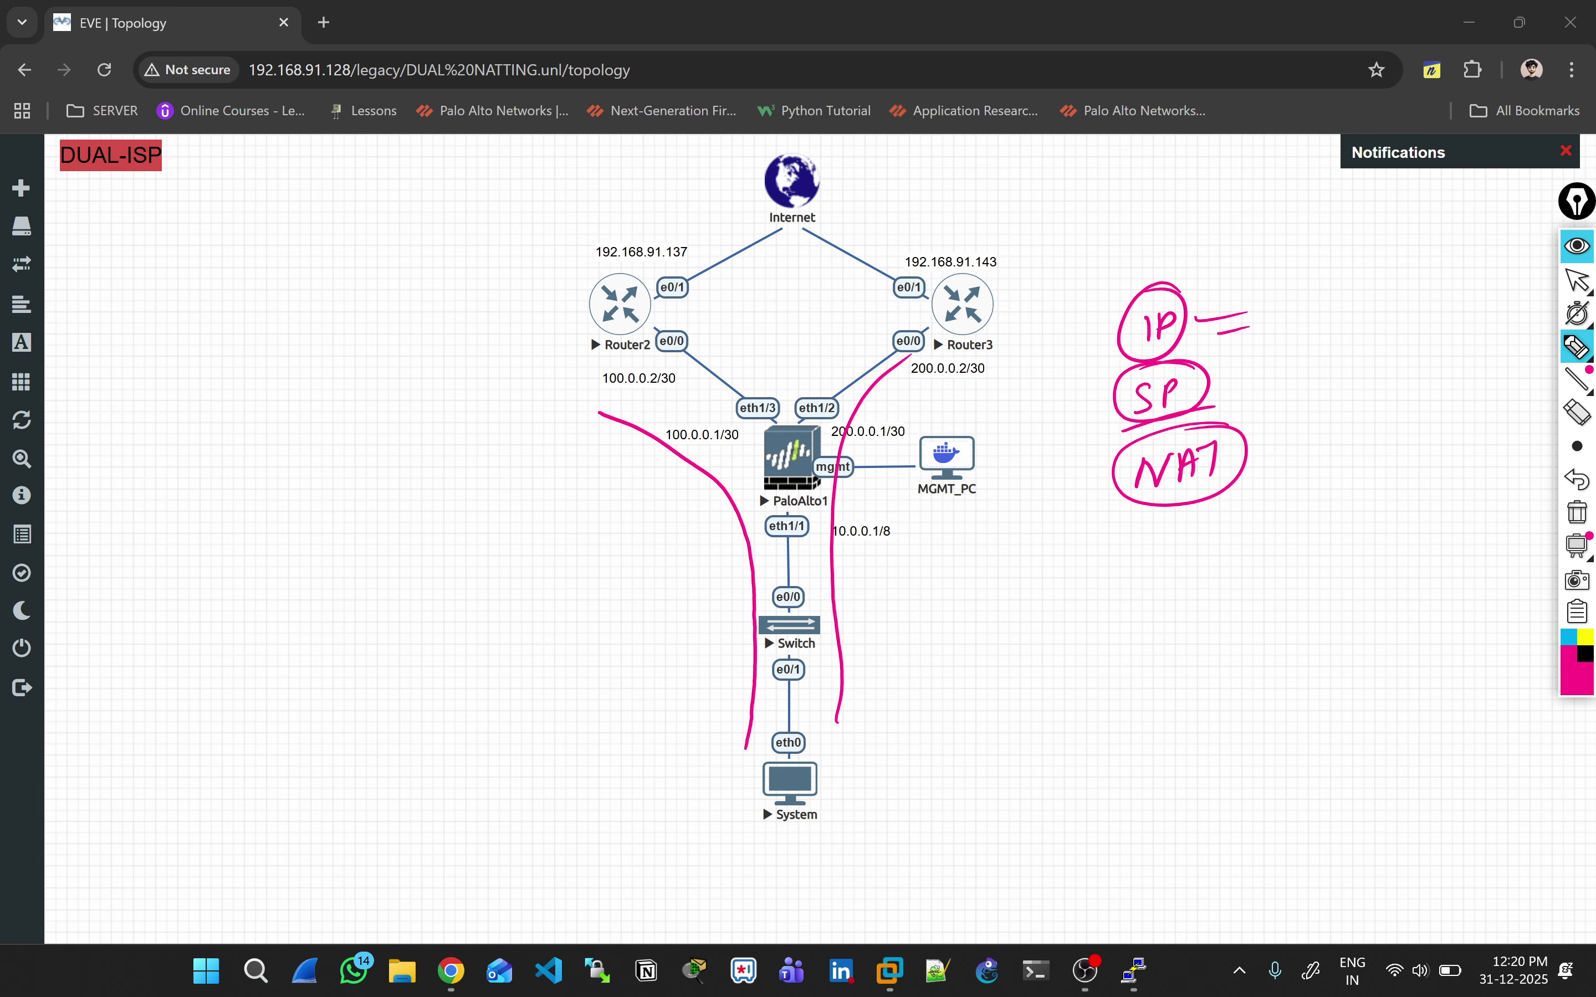
left_click(1577, 512)
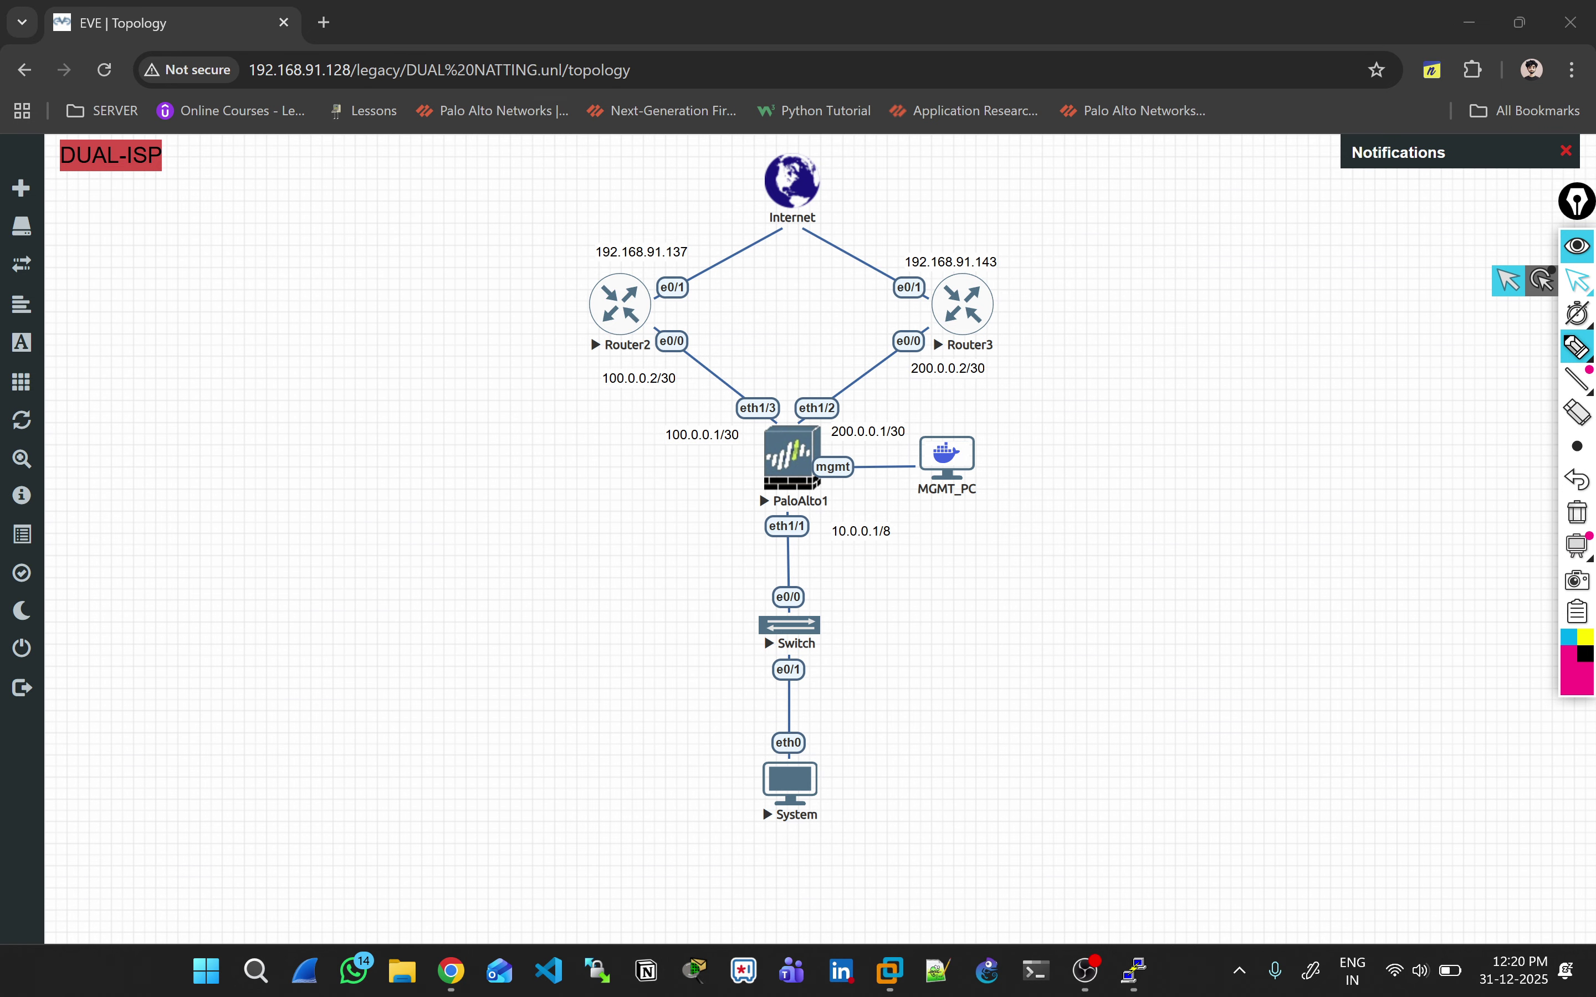
left_click(1578, 281)
Step: Commit the NAT configuration changes on the PA-VM firewall
key("alt+Tab")
key("Tab")
key("Tab")
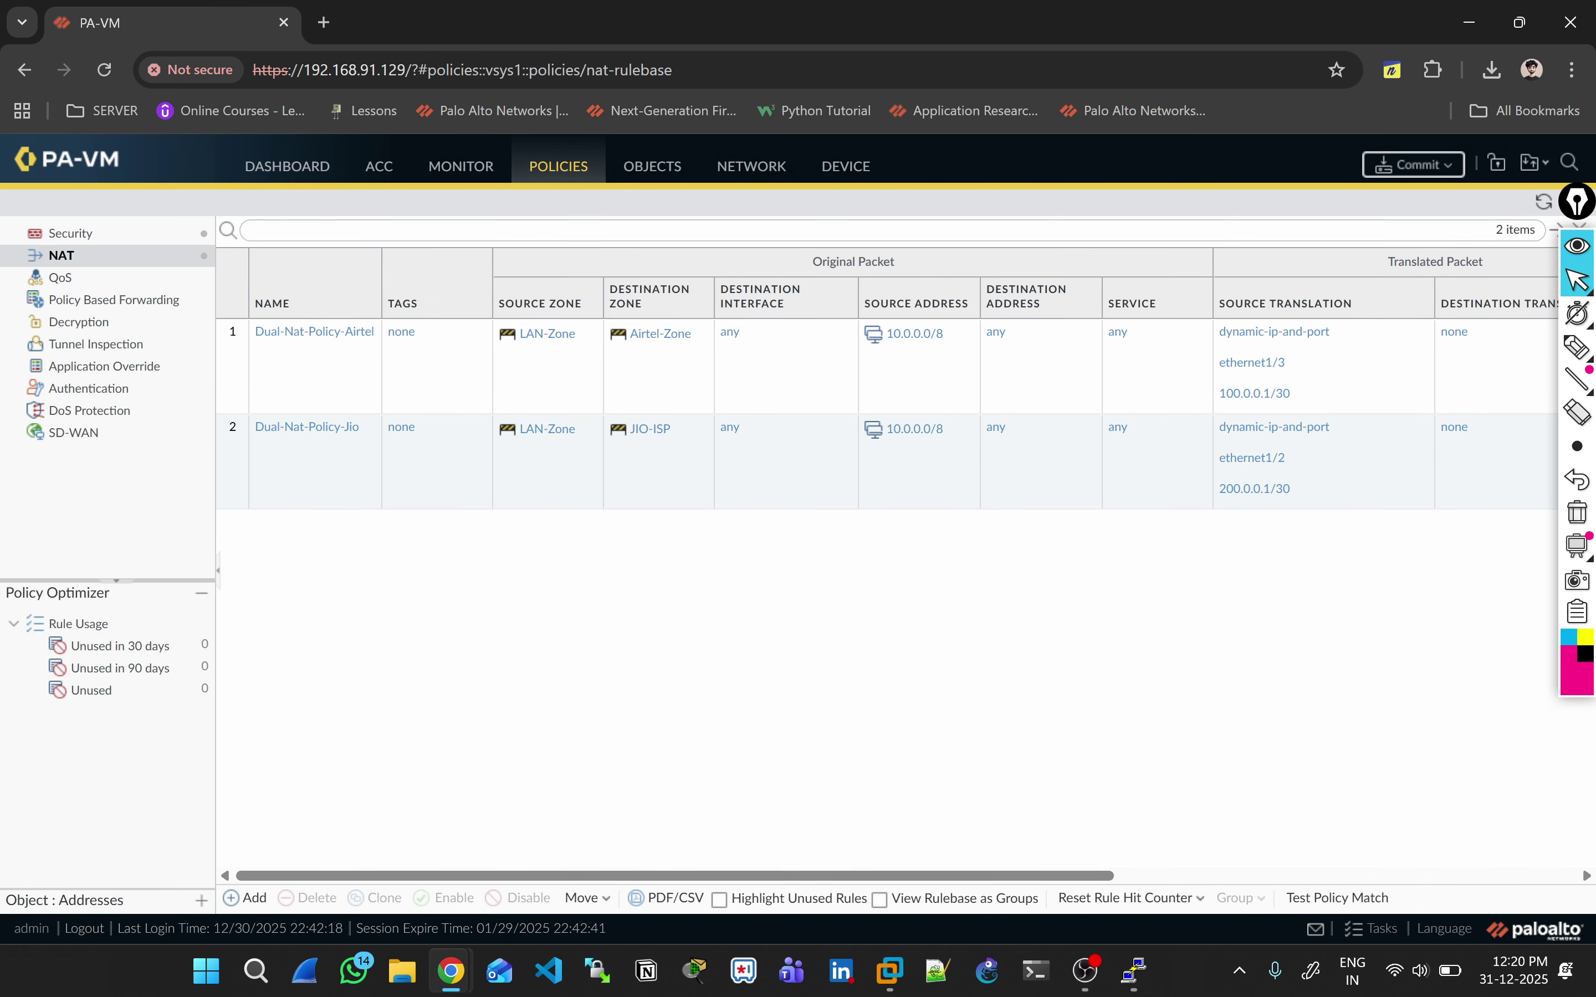
left_click(1413, 164)
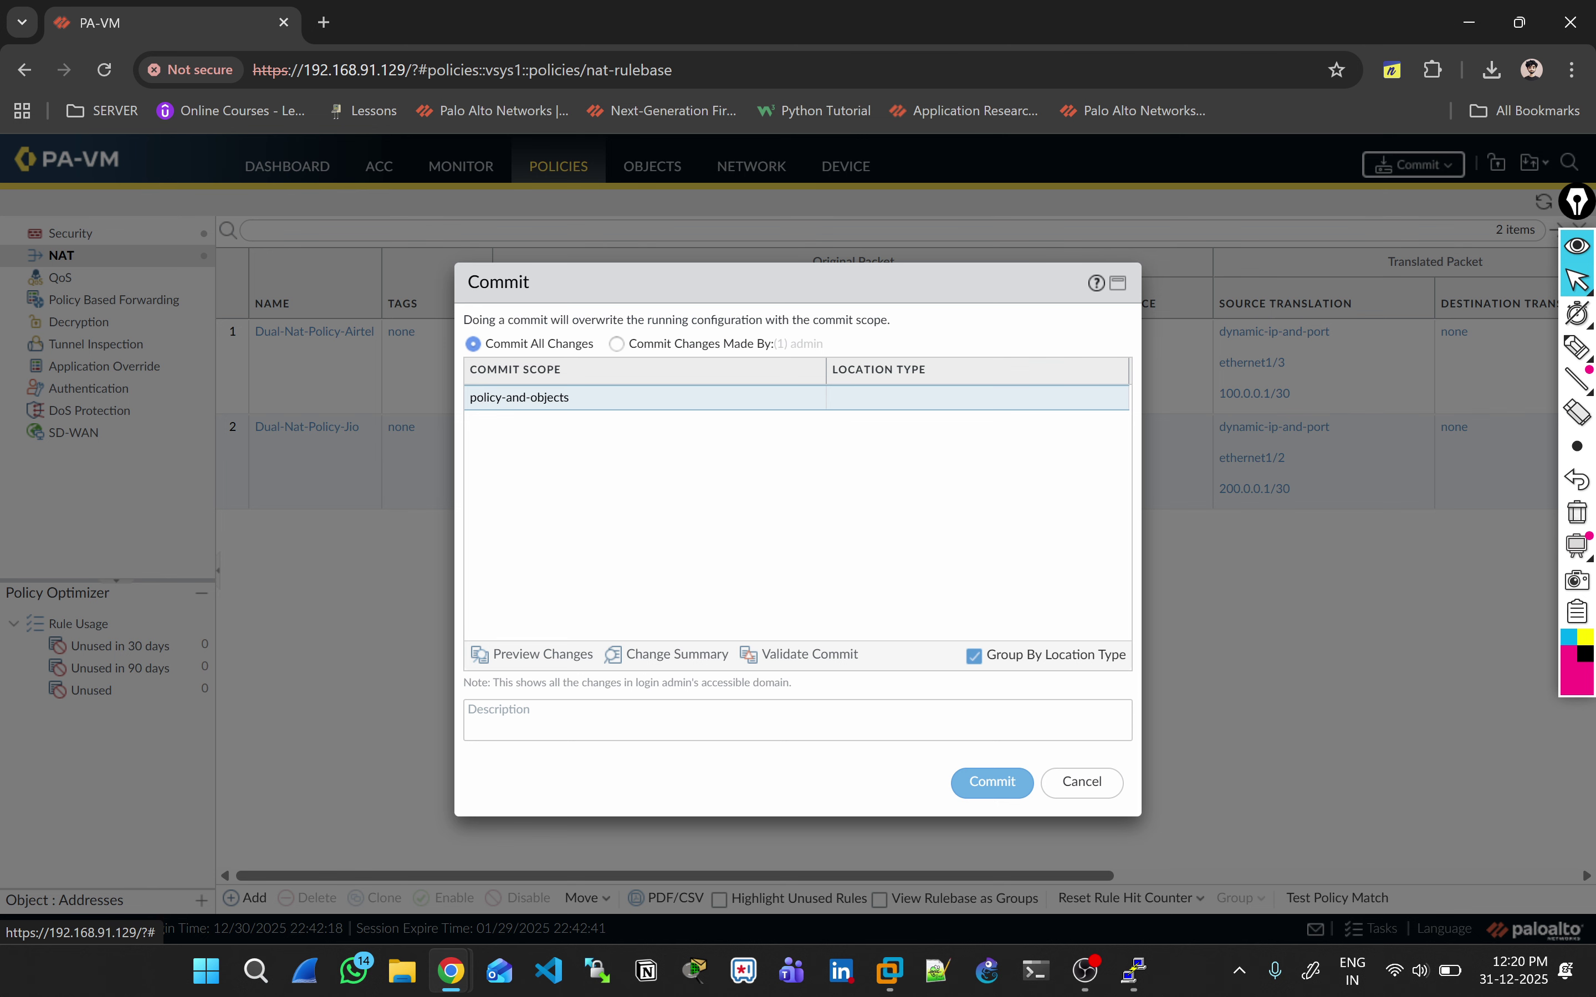
left_click(992, 782)
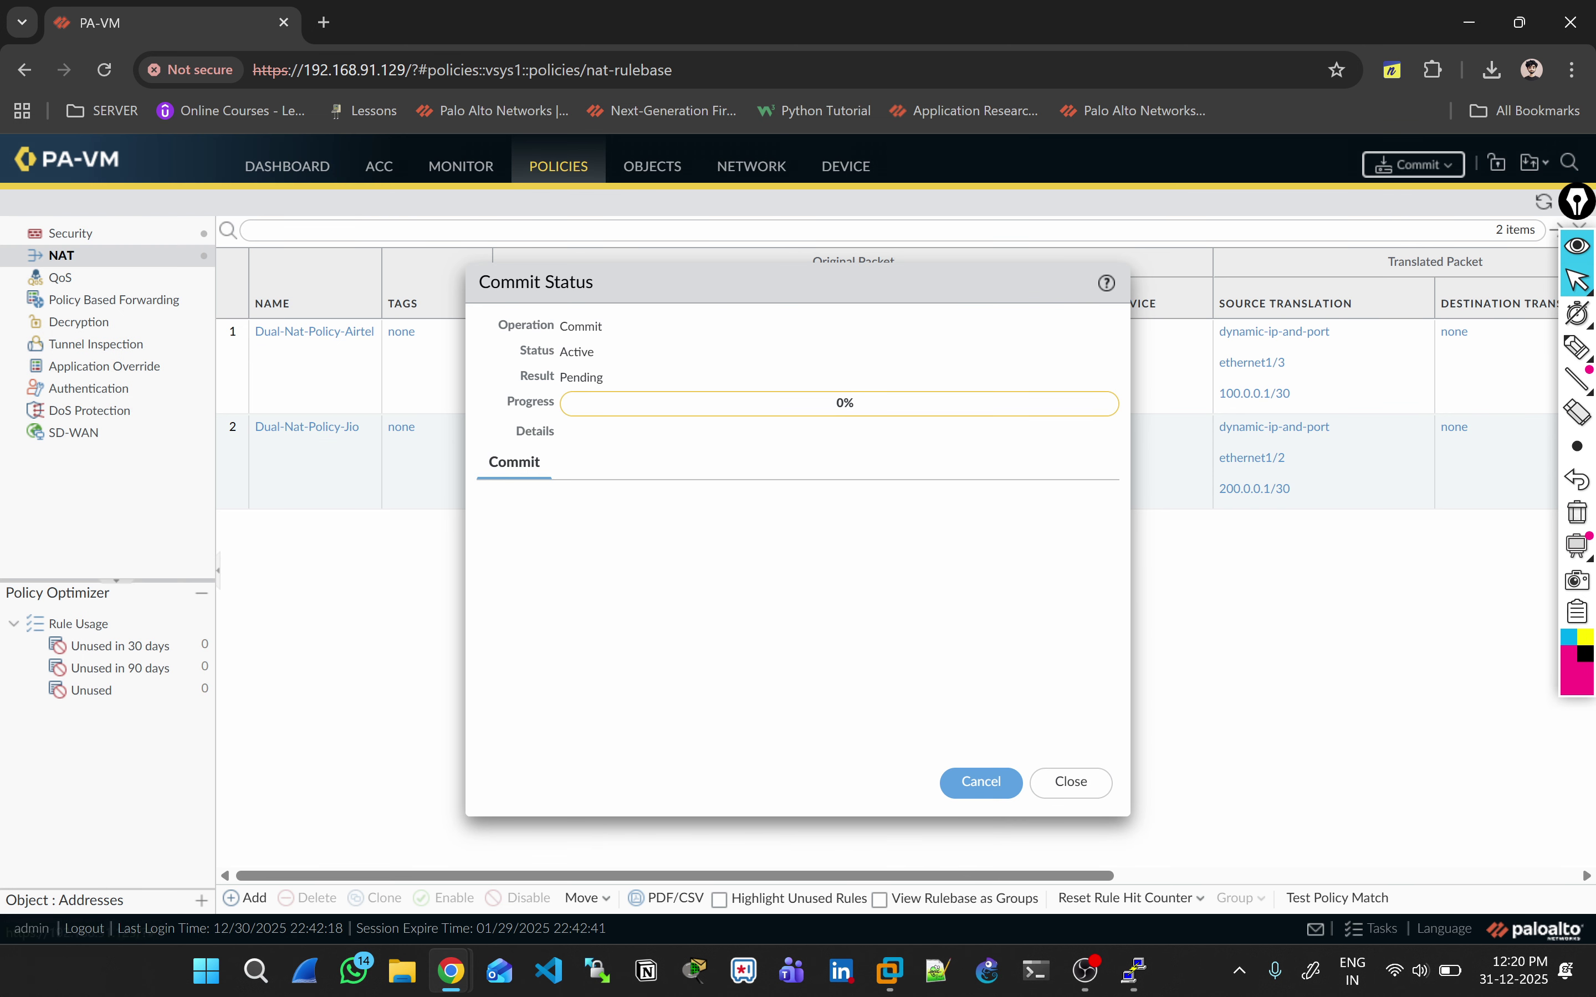
Step: Ping 8.8.8.8 twice from the LAN host console; the requests time out
mouse_move(1134, 970)
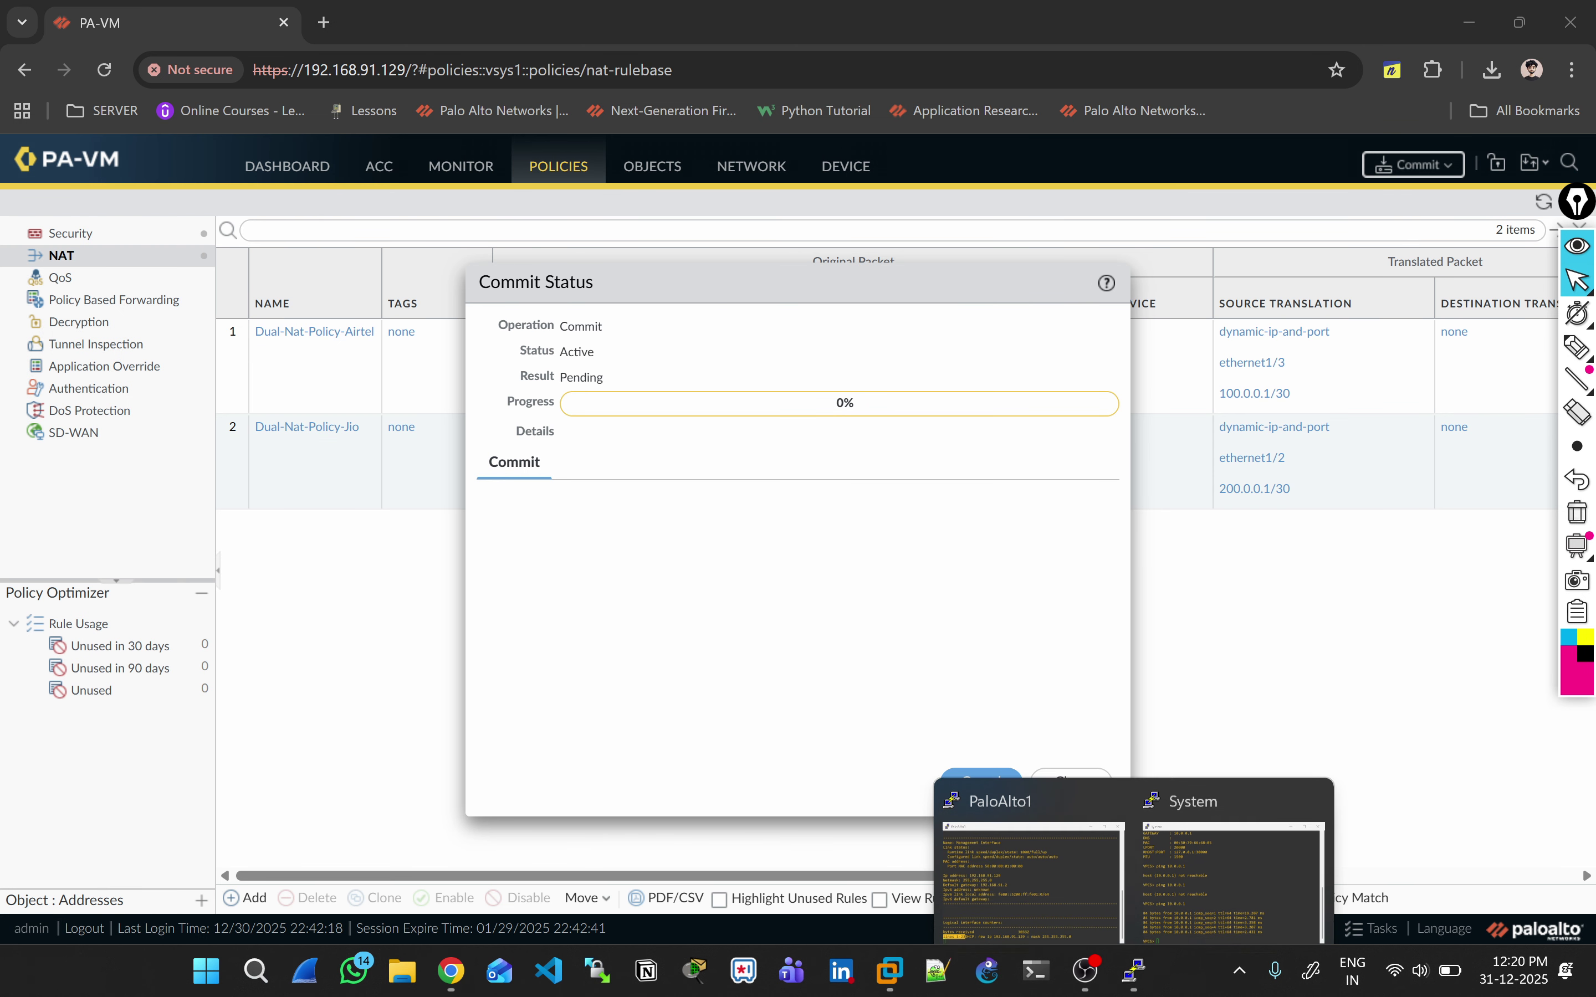
left_click(1233, 884)
type("ping 8.8.8.8")
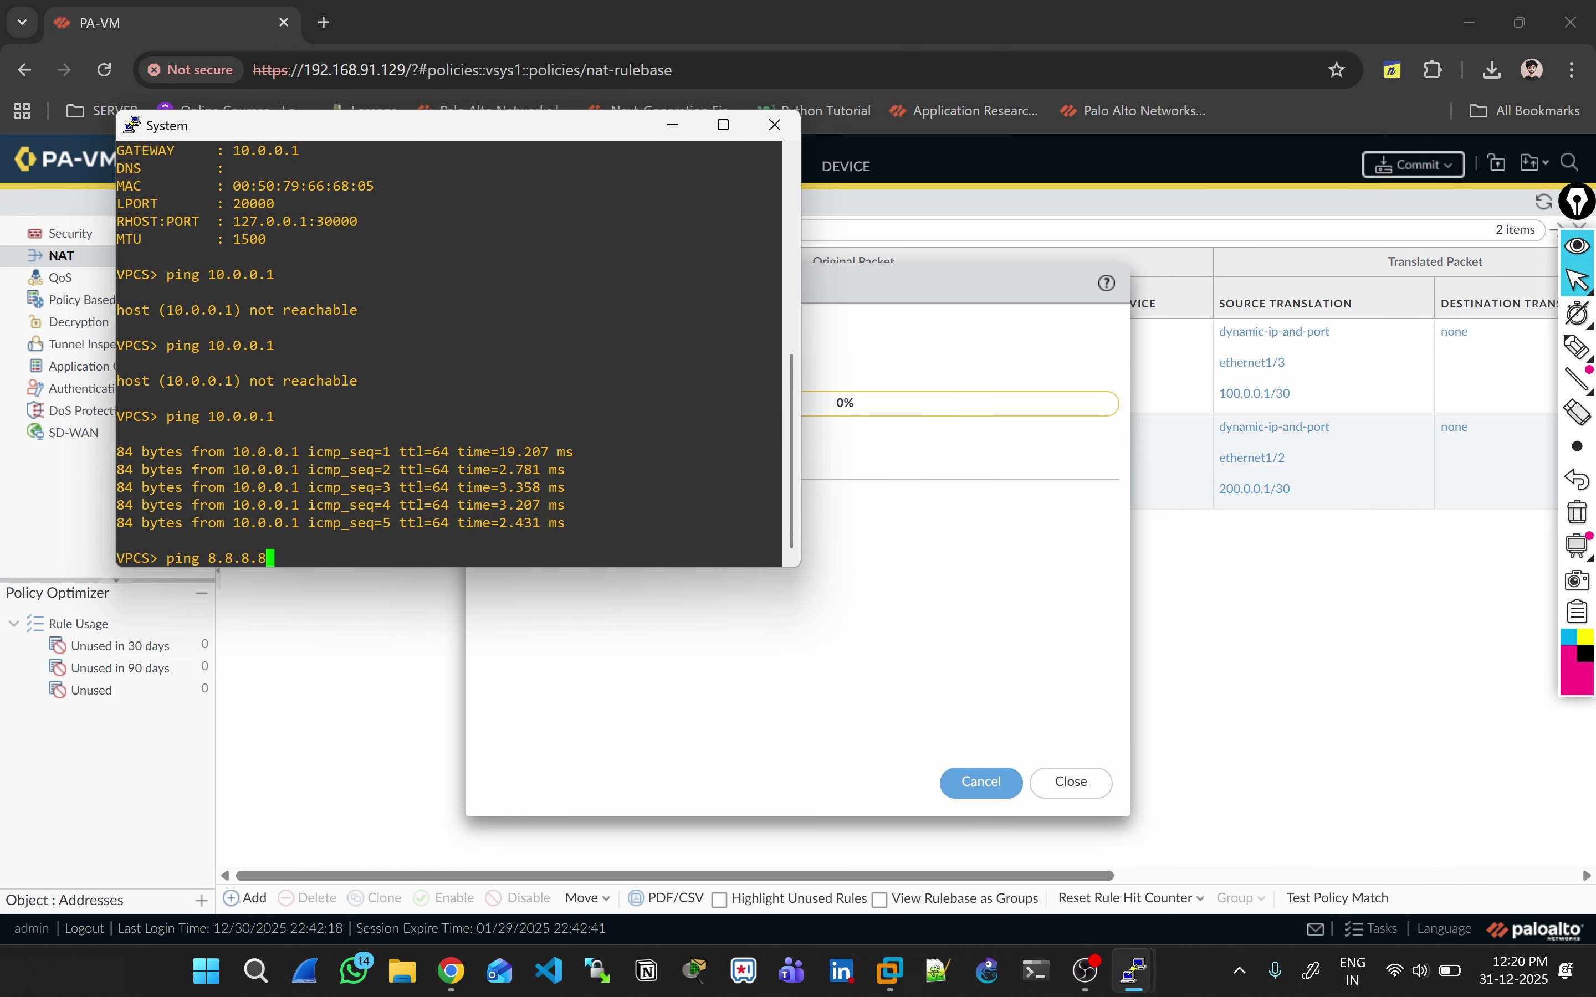
key("Return")
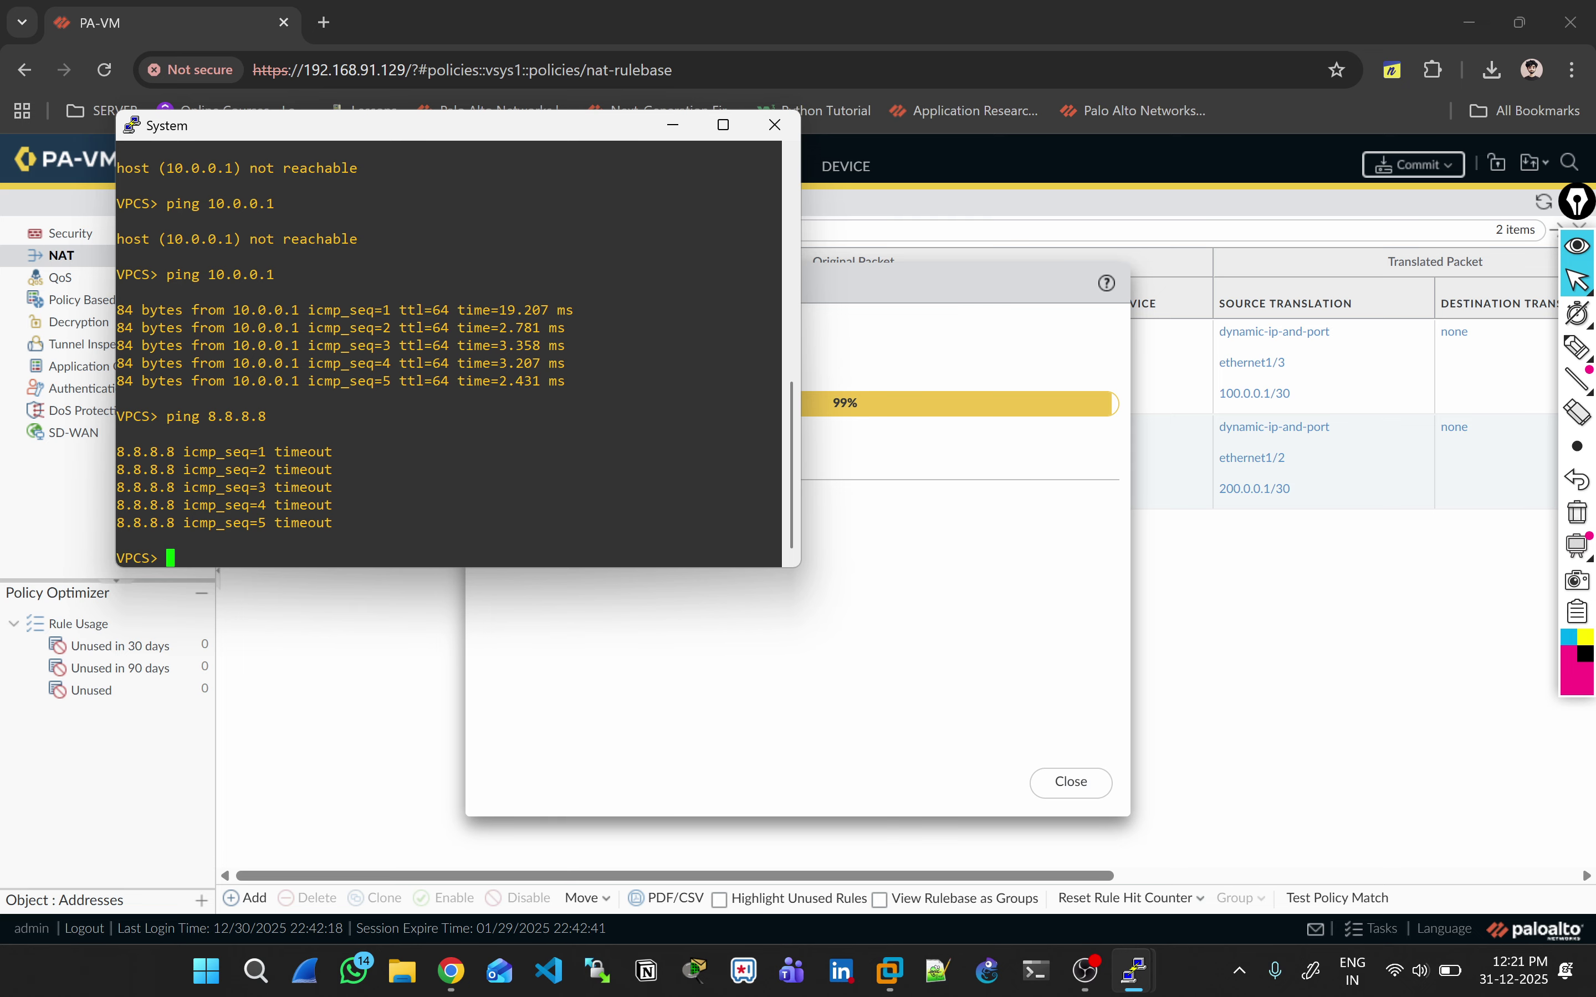
key("Up")
key("Return")
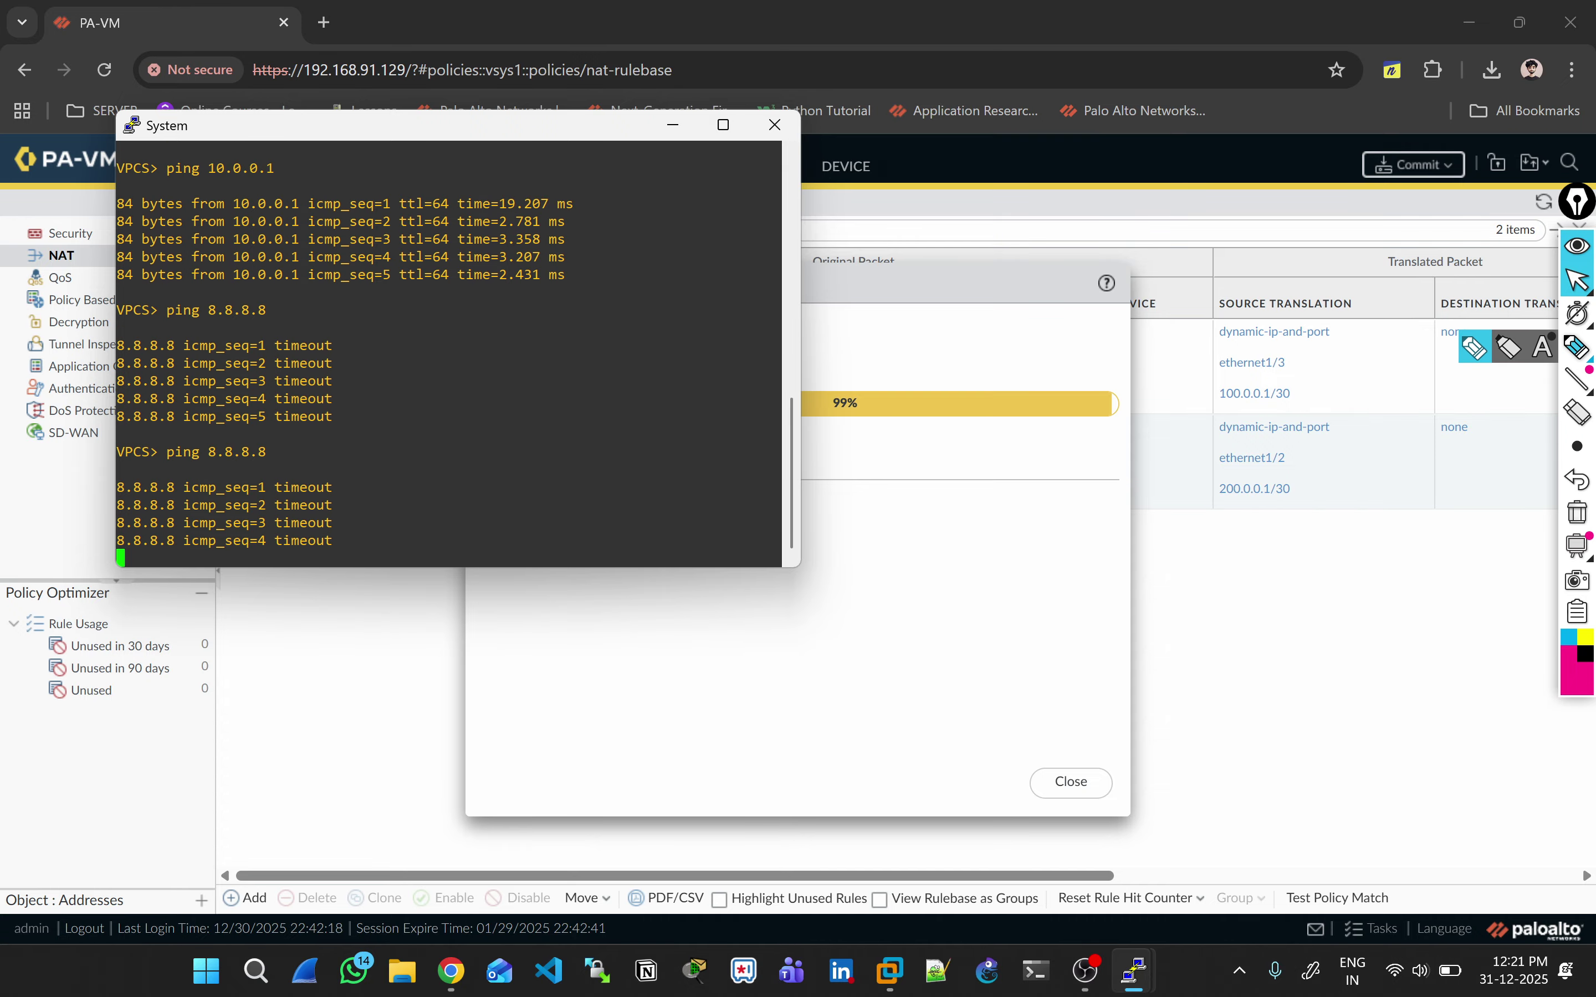
left_click(1576, 347)
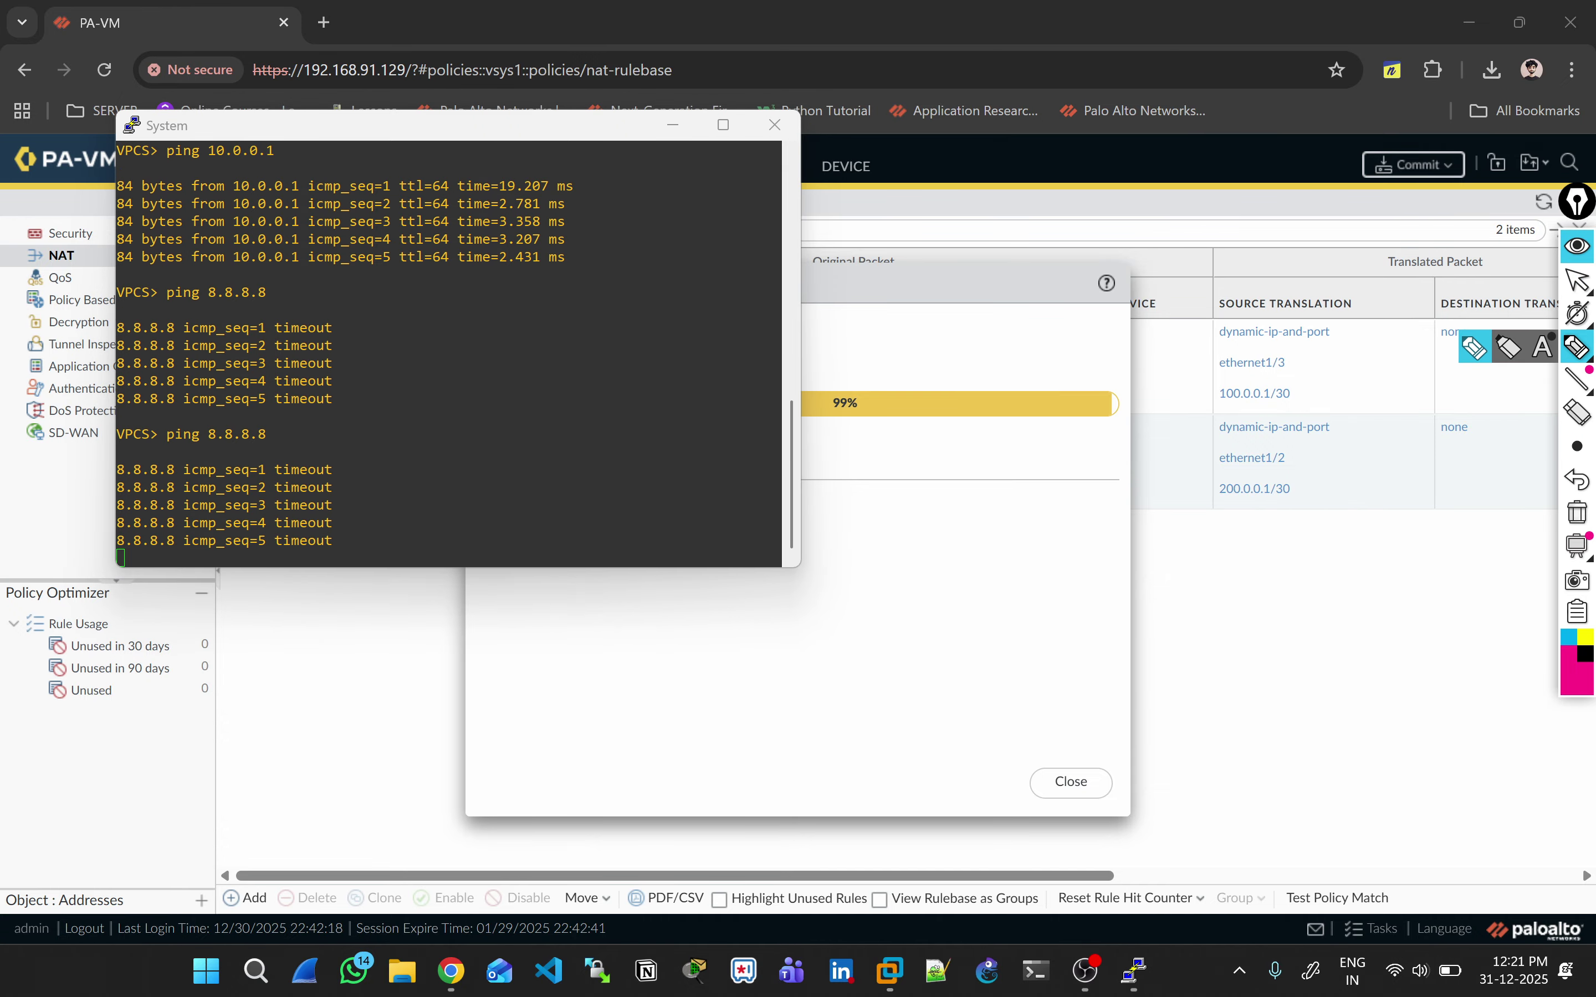
Step: Handwrite security policy and NAT notes beside the rules, circling IP over 200.0.0.1/30
left_click_drag(1254, 534, 1234, 560)
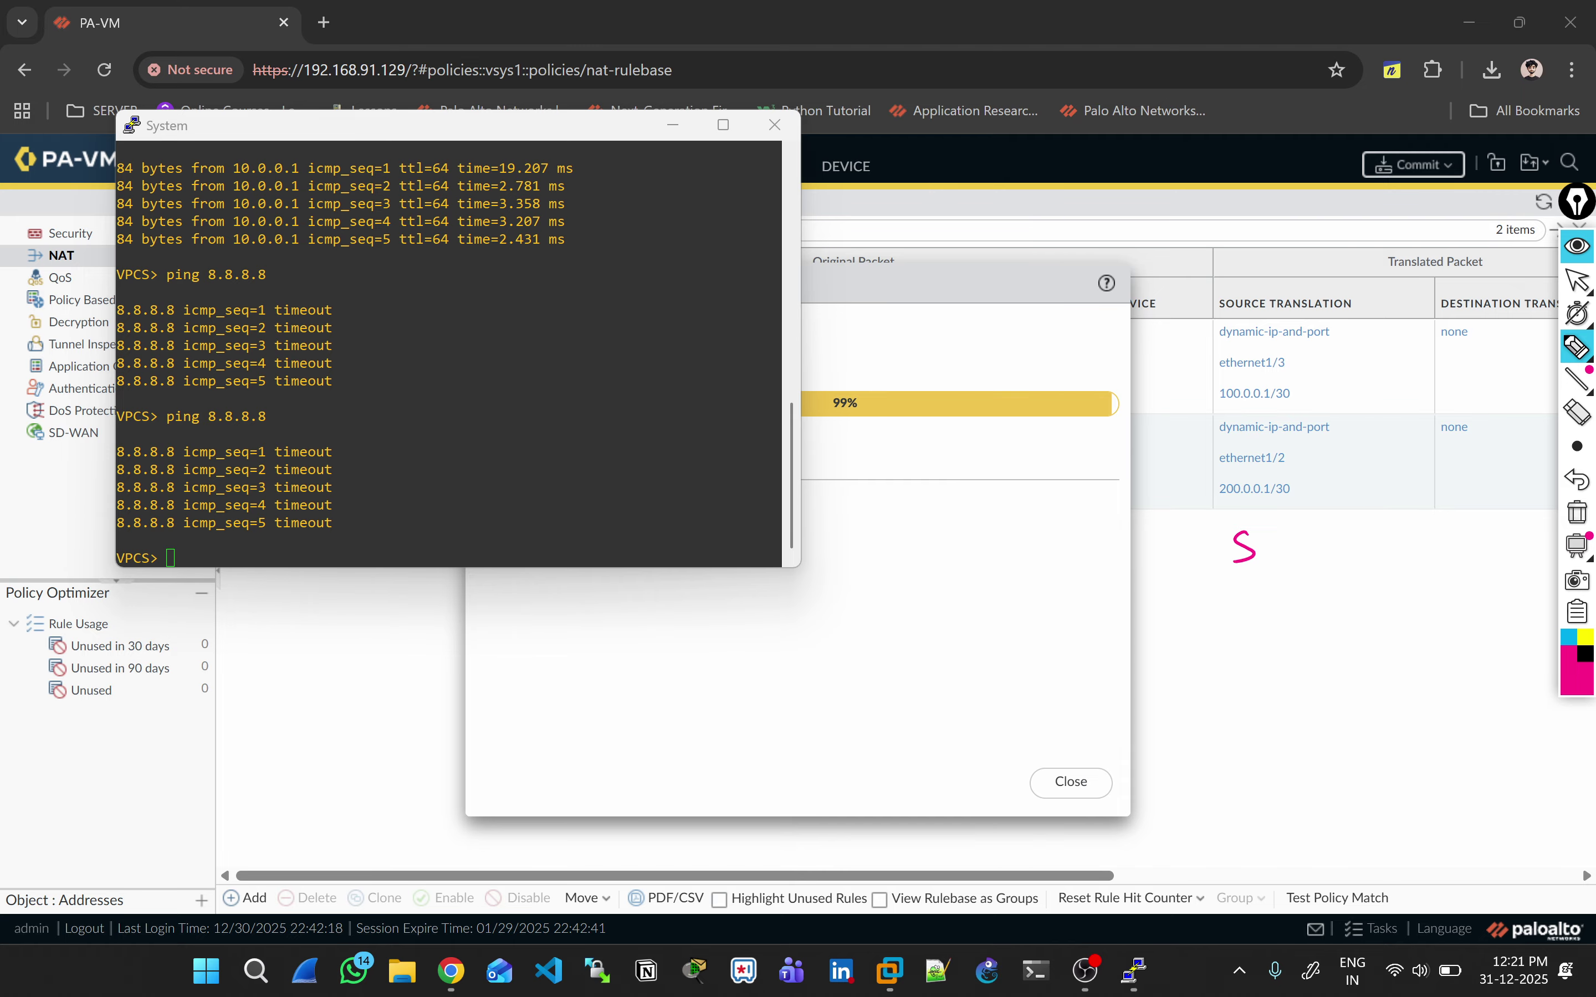
left_click(1577, 513)
mouse_move(1240, 547)
left_mouse_down()
mouse_move(1228, 575)
mouse_move(1291, 562)
left_mouse_up()
left_click_drag(1294, 546, 1335, 562)
left_click(1349, 523)
mouse_move(1343, 546)
left_mouse_down()
mouse_move(1350, 562)
mouse_move(1395, 563)
left_mouse_up()
mouse_move(1394, 534)
left_mouse_down()
mouse_move(1399, 548)
mouse_move(1421, 537)
mouse_move(1472, 564)
left_mouse_up()
left_click(1451, 527)
mouse_move(1254, 616)
left_mouse_down()
mouse_move(1253, 643)
mouse_move(1274, 615)
left_mouse_up()
mouse_move(1278, 635)
left_mouse_down()
mouse_move(1289, 607)
mouse_move(1301, 632)
left_mouse_up()
mouse_move(1307, 608)
left_mouse_down()
mouse_move(1322, 603)
mouse_move(1310, 631)
left_mouse_up()
mouse_move(1263, 472)
left_mouse_down()
mouse_move(1261, 494)
mouse_move(1276, 489)
left_mouse_up()
mouse_move(1272, 472)
left_mouse_down()
mouse_move(1273, 489)
mouse_move(1243, 446)
left_mouse_up()
left_click_drag(1224, 533, 1225, 588)
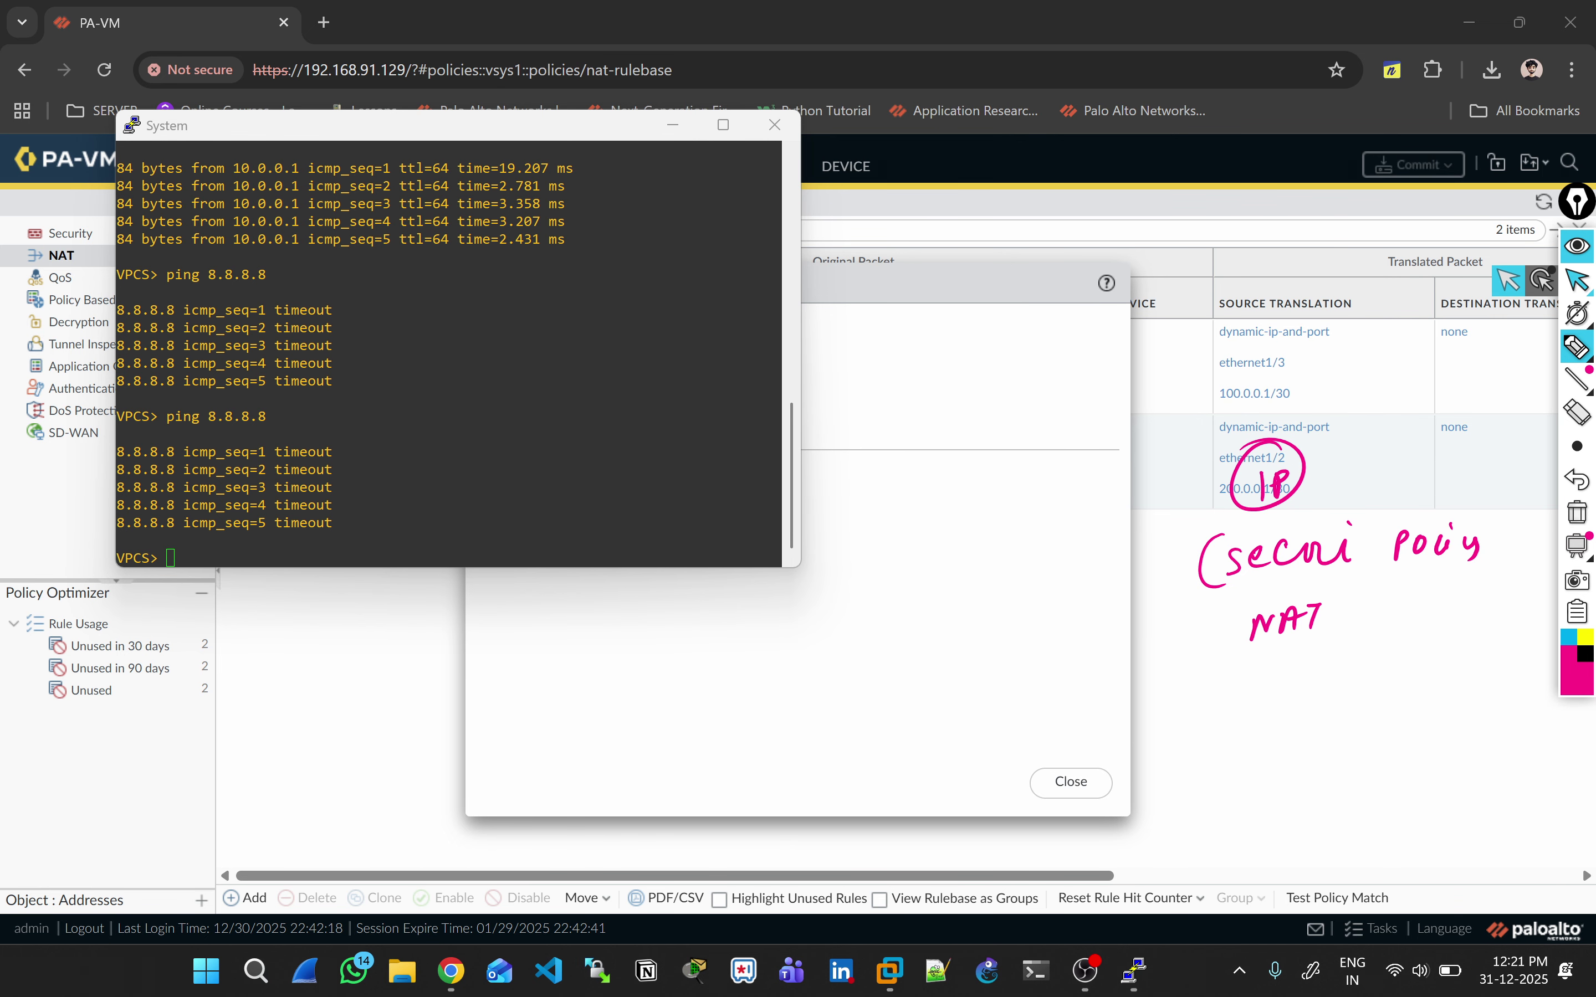
left_click(1577, 280)
Step: Rerun ping 8.8.8.8 from the LAN host; it times out again
left_click(448, 461)
key("Up")
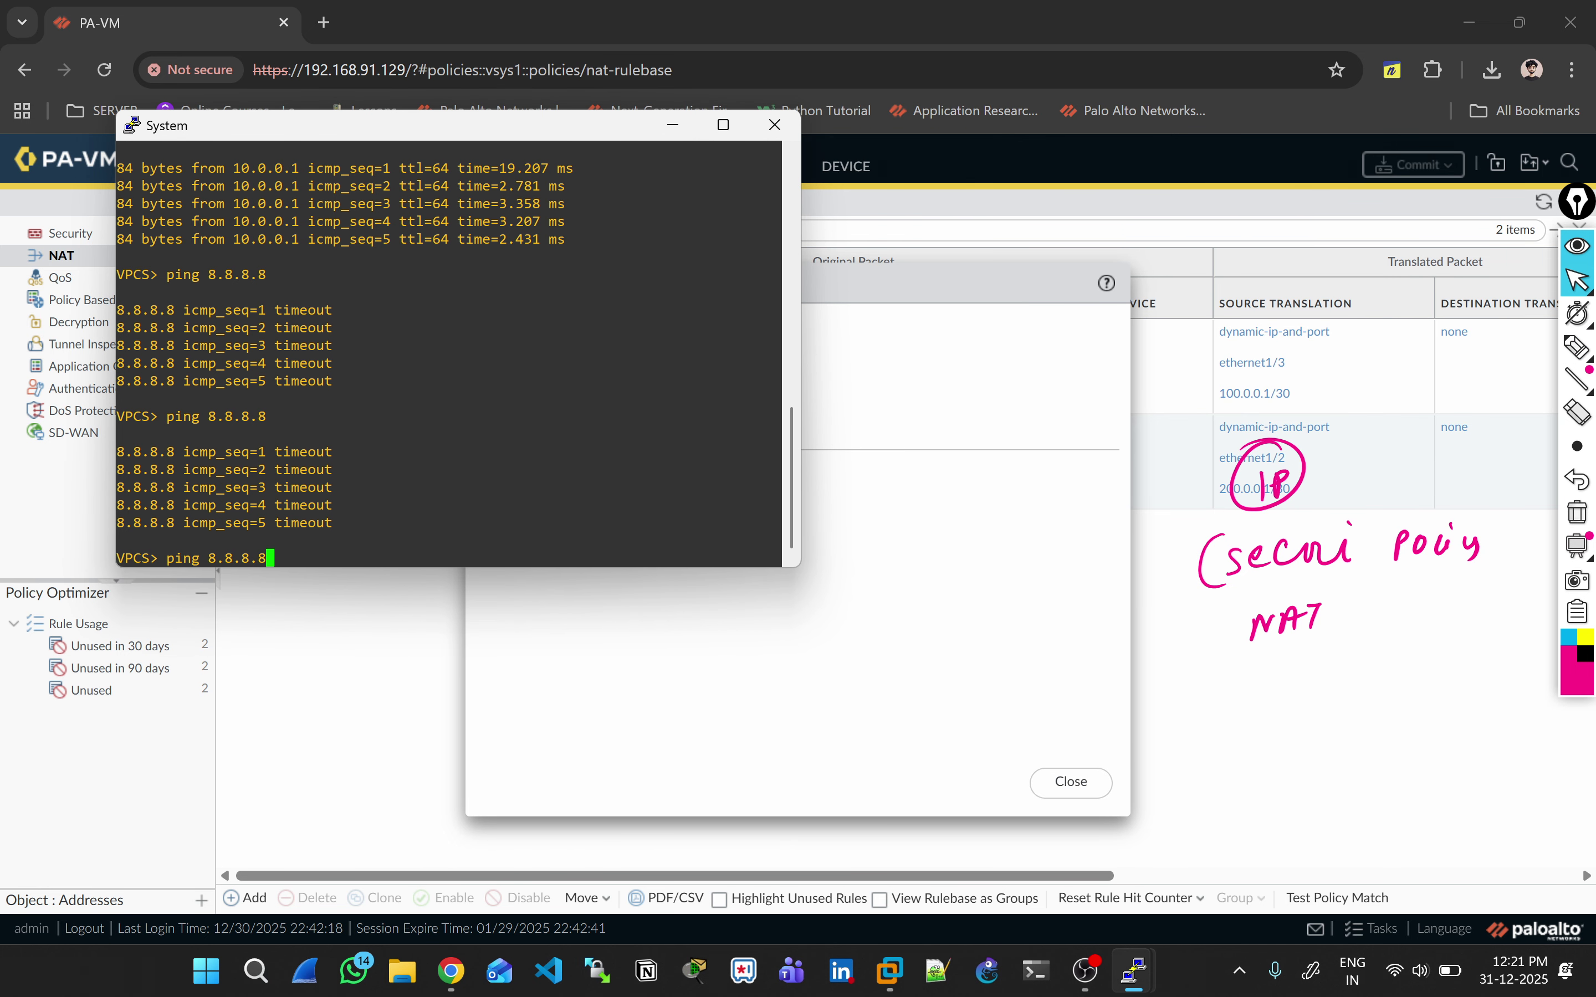
key("Return")
Step: Underline the NAT note and add Routing below it in the annotations
left_click(1576, 346)
left_click(1474, 347)
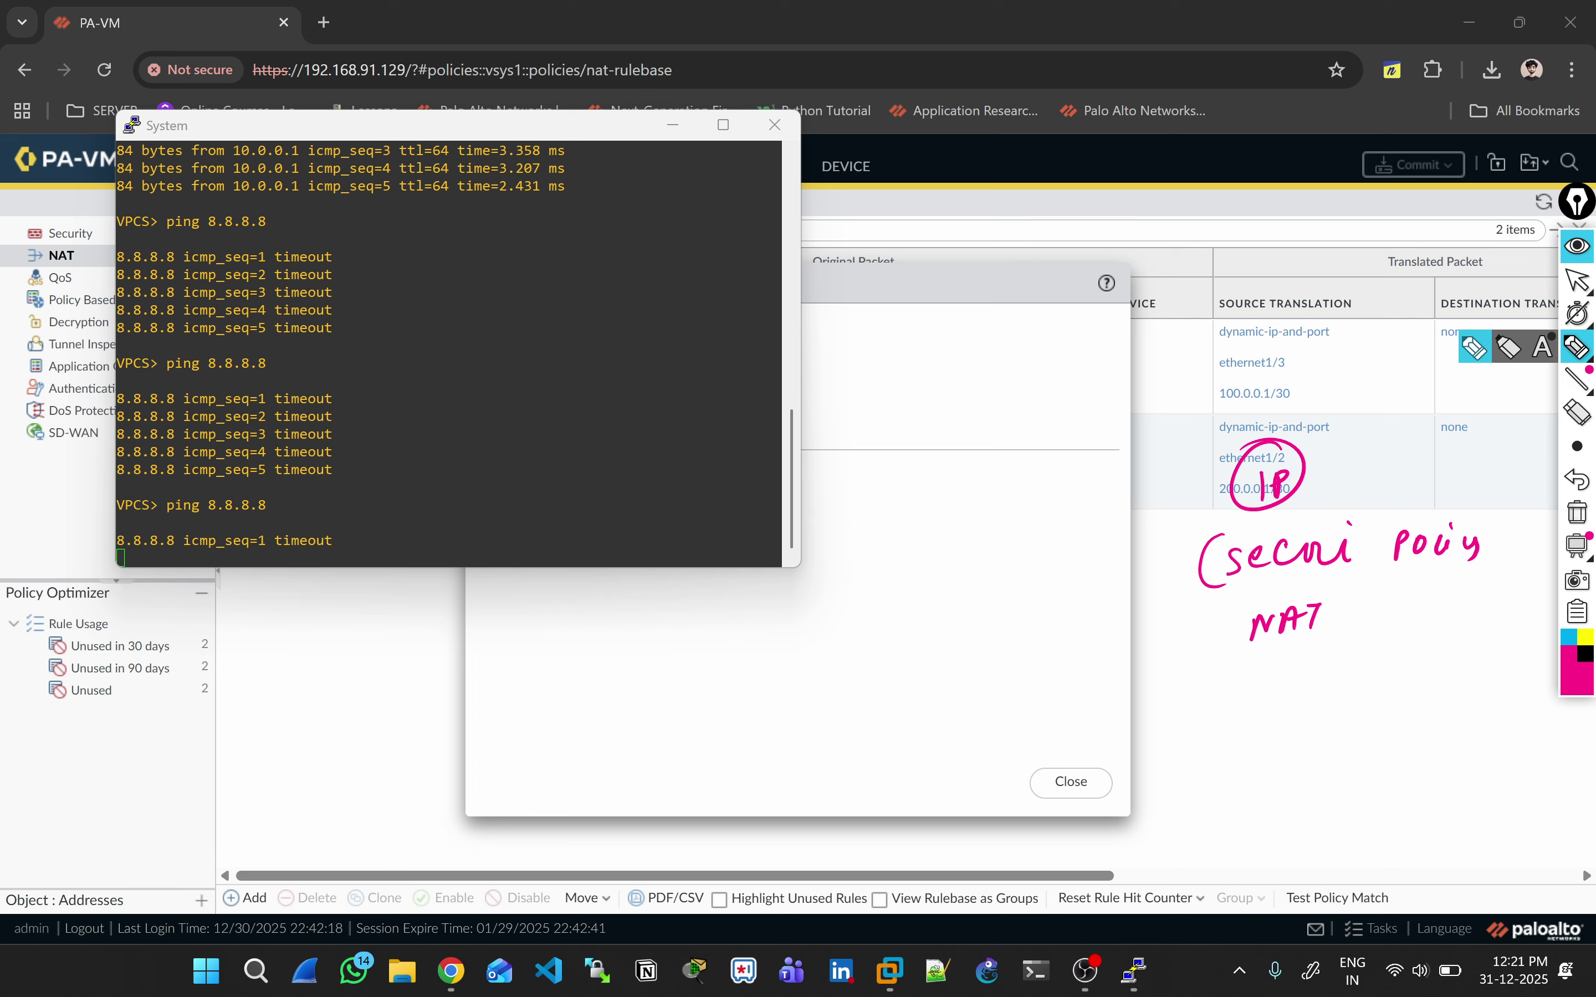
left_click_drag(1211, 598, 1236, 589)
left_click_drag(1199, 666, 1241, 655)
left_click_drag(1332, 469, 1365, 464)
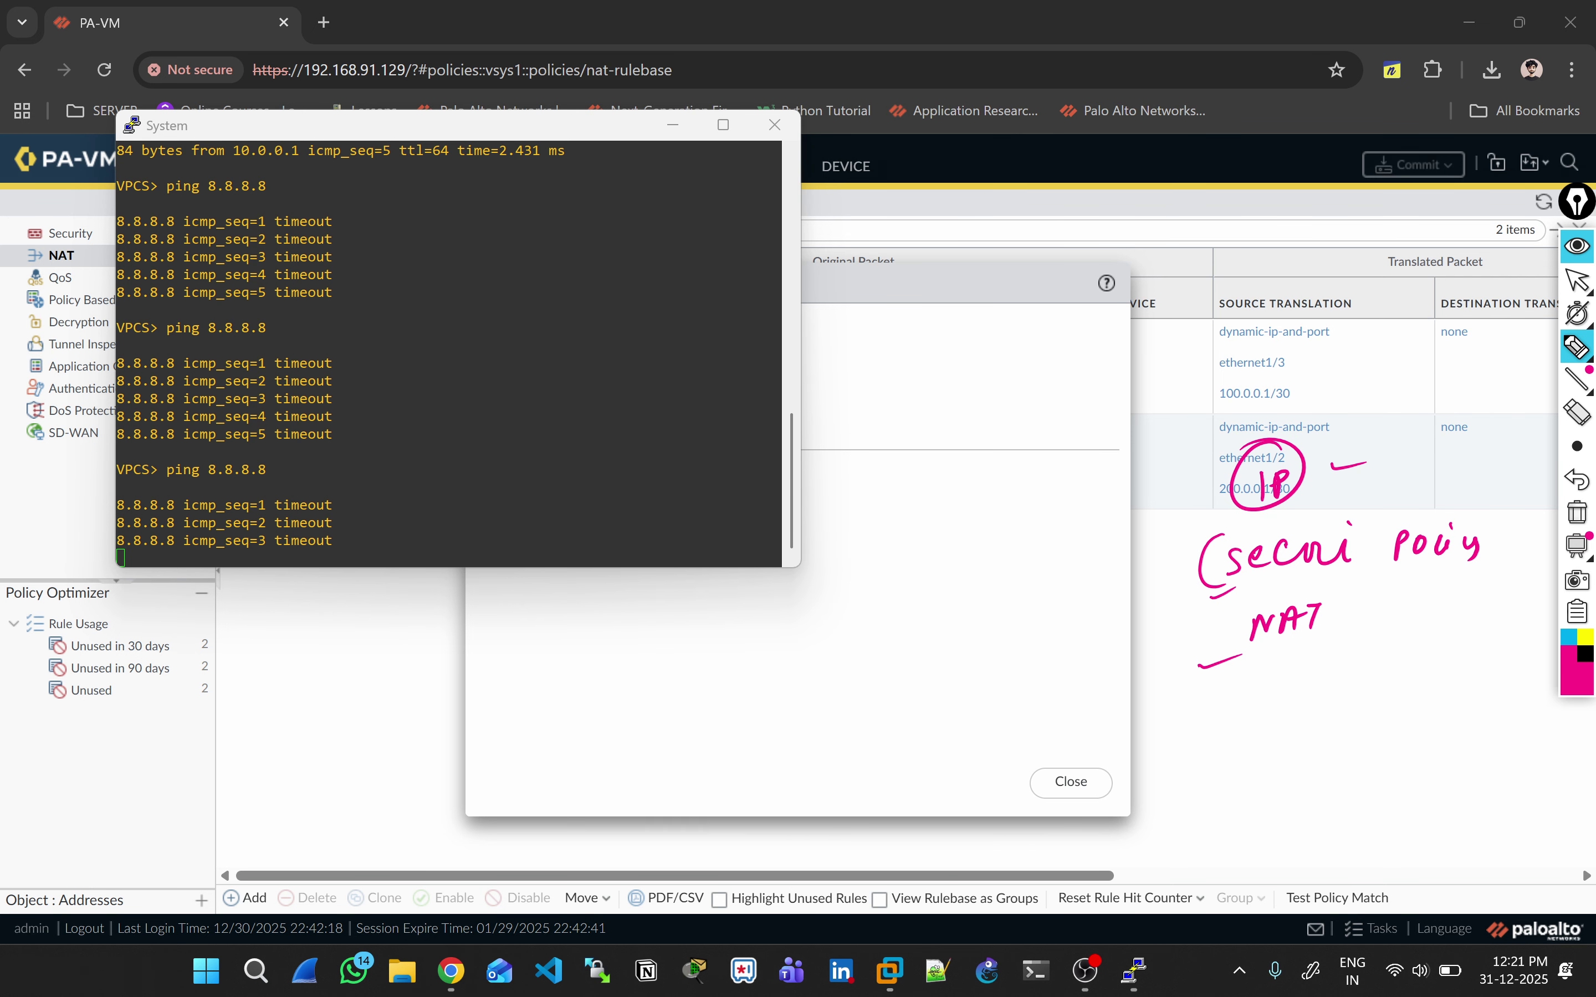
mouse_move(1283, 724)
left_mouse_down()
mouse_move(1299, 759)
mouse_move(1314, 727)
mouse_move(1352, 719)
left_mouse_up()
mouse_move(1359, 713)
left_mouse_down()
mouse_move(1355, 744)
mouse_move(1390, 698)
mouse_move(1430, 694)
mouse_move(1435, 747)
left_mouse_up()
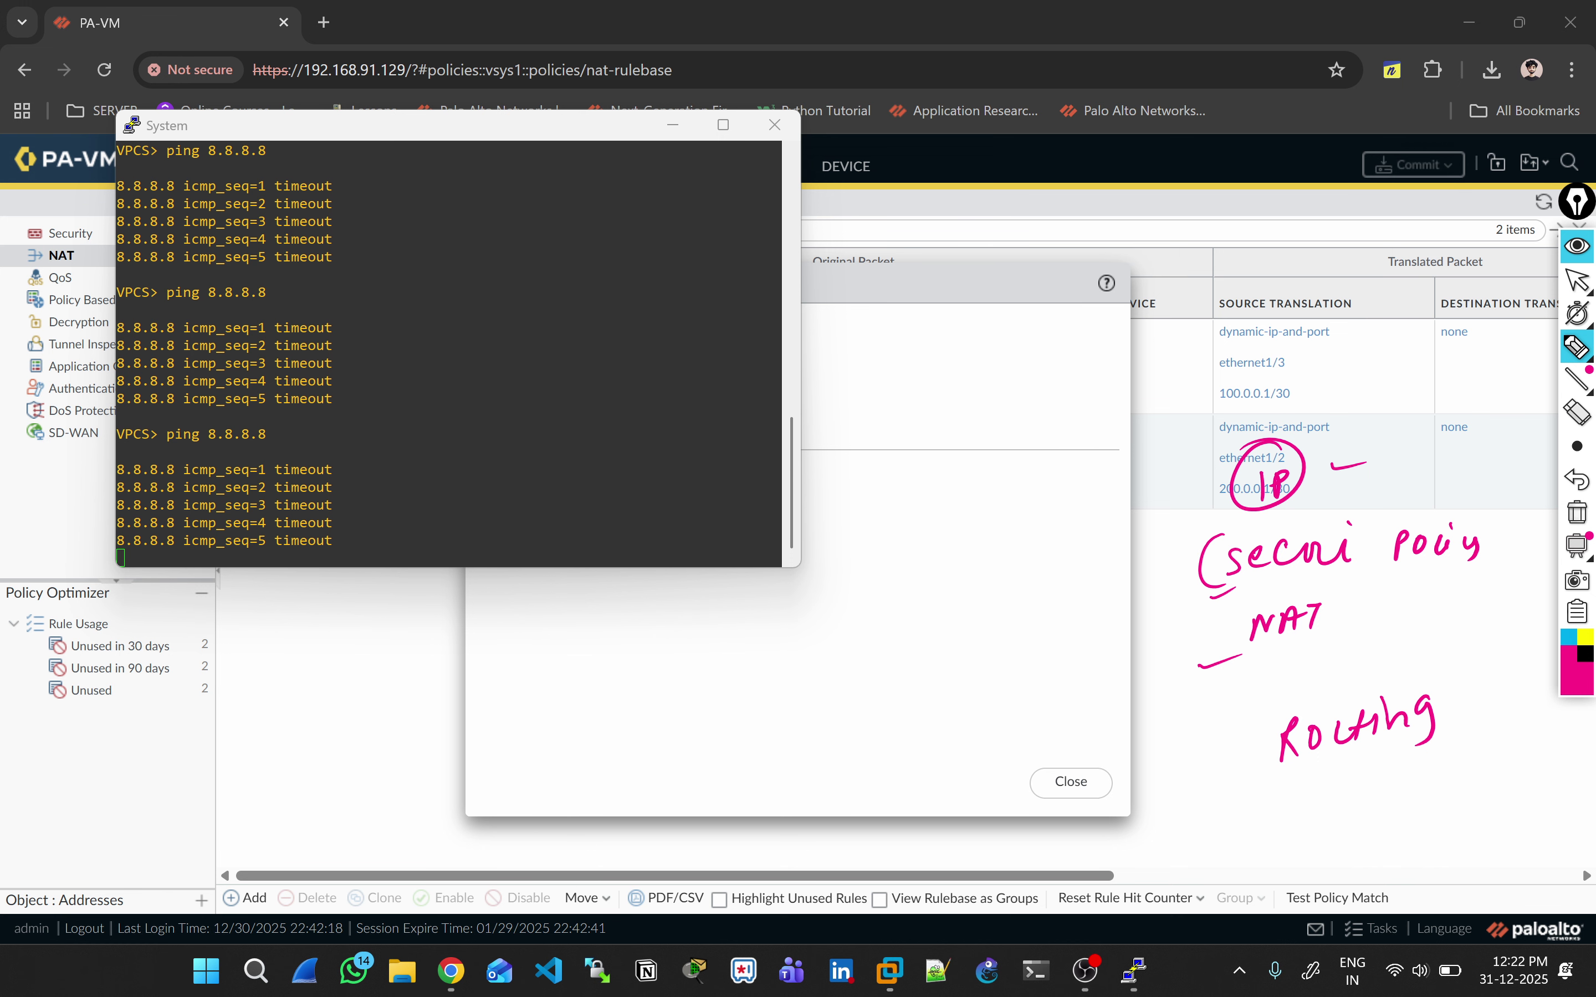
key("alt+Tab")
key("alt+Tab")
key("alt+Tab")
key("alt+Tab")
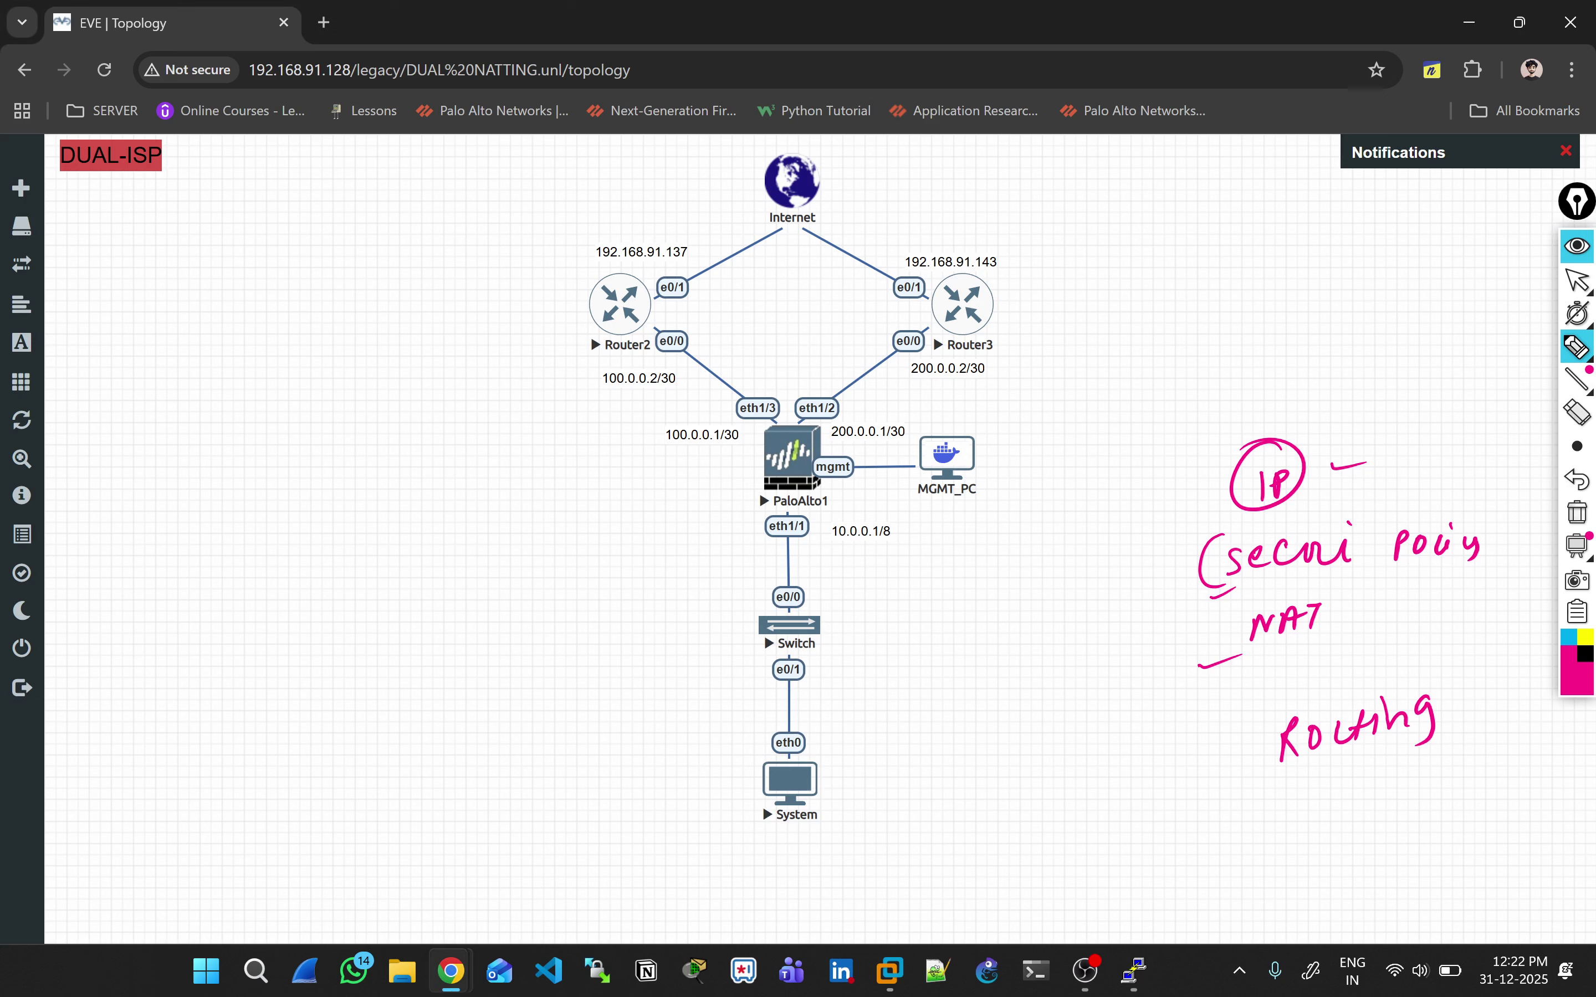
left_click_drag(841, 552, 884, 545)
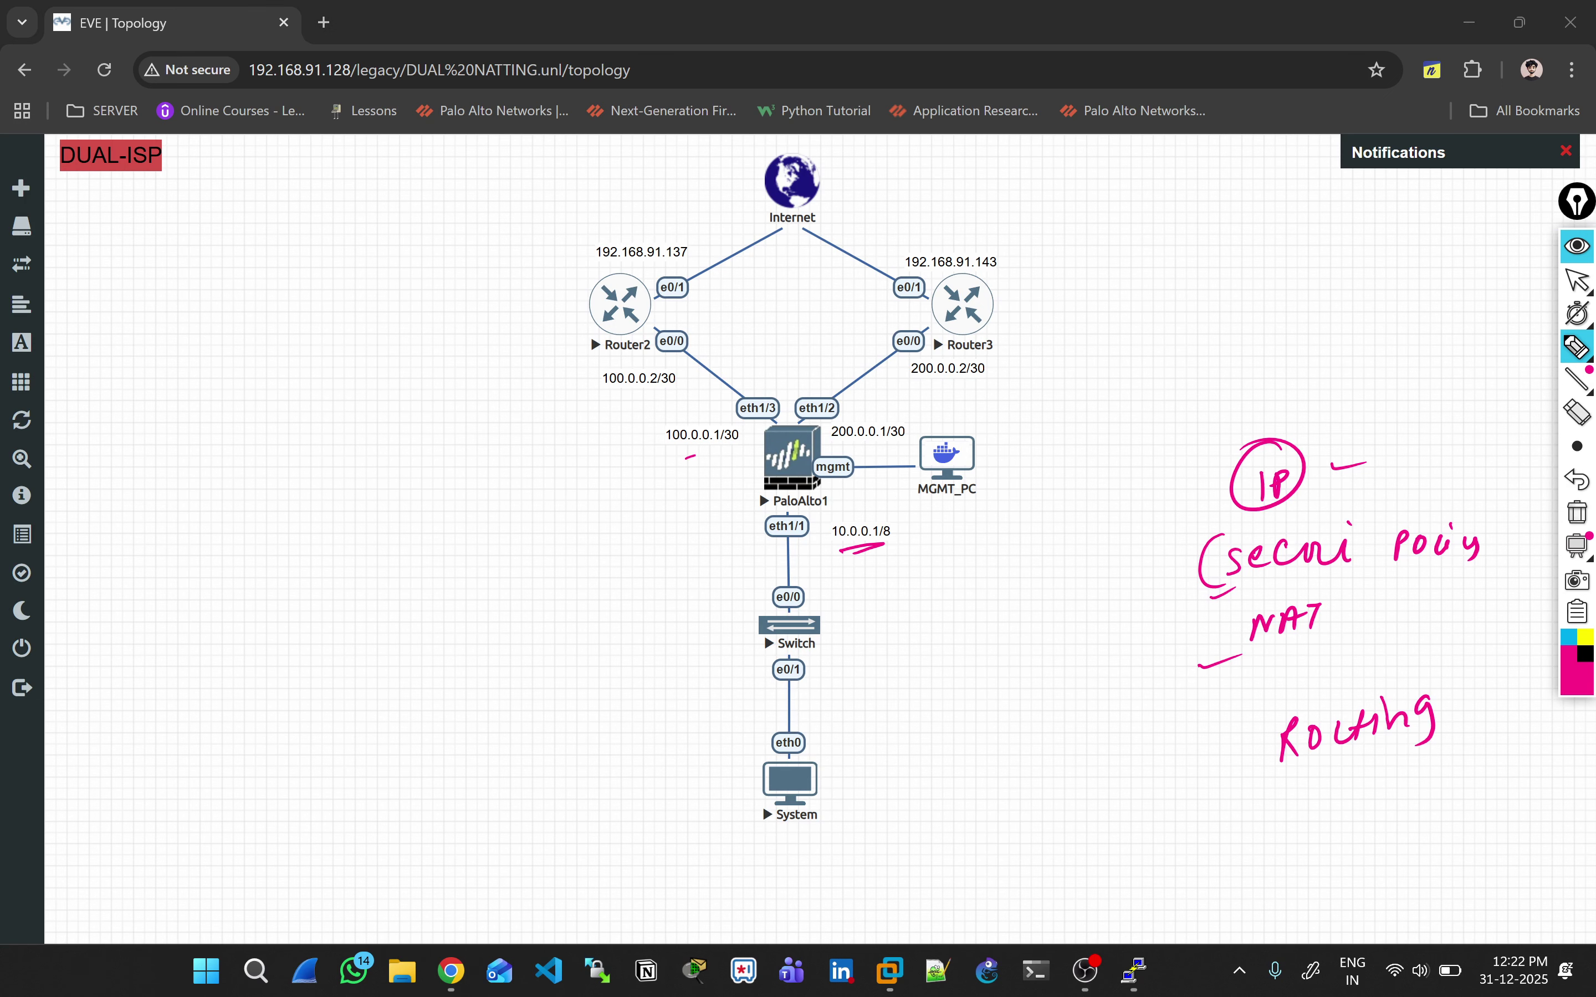
left_click_drag(696, 456, 712, 452)
left_click_drag(895, 415, 927, 406)
left_click_drag(702, 252, 723, 249)
left_click_drag(913, 233, 947, 225)
left_click(1576, 512)
key("alt+Tab")
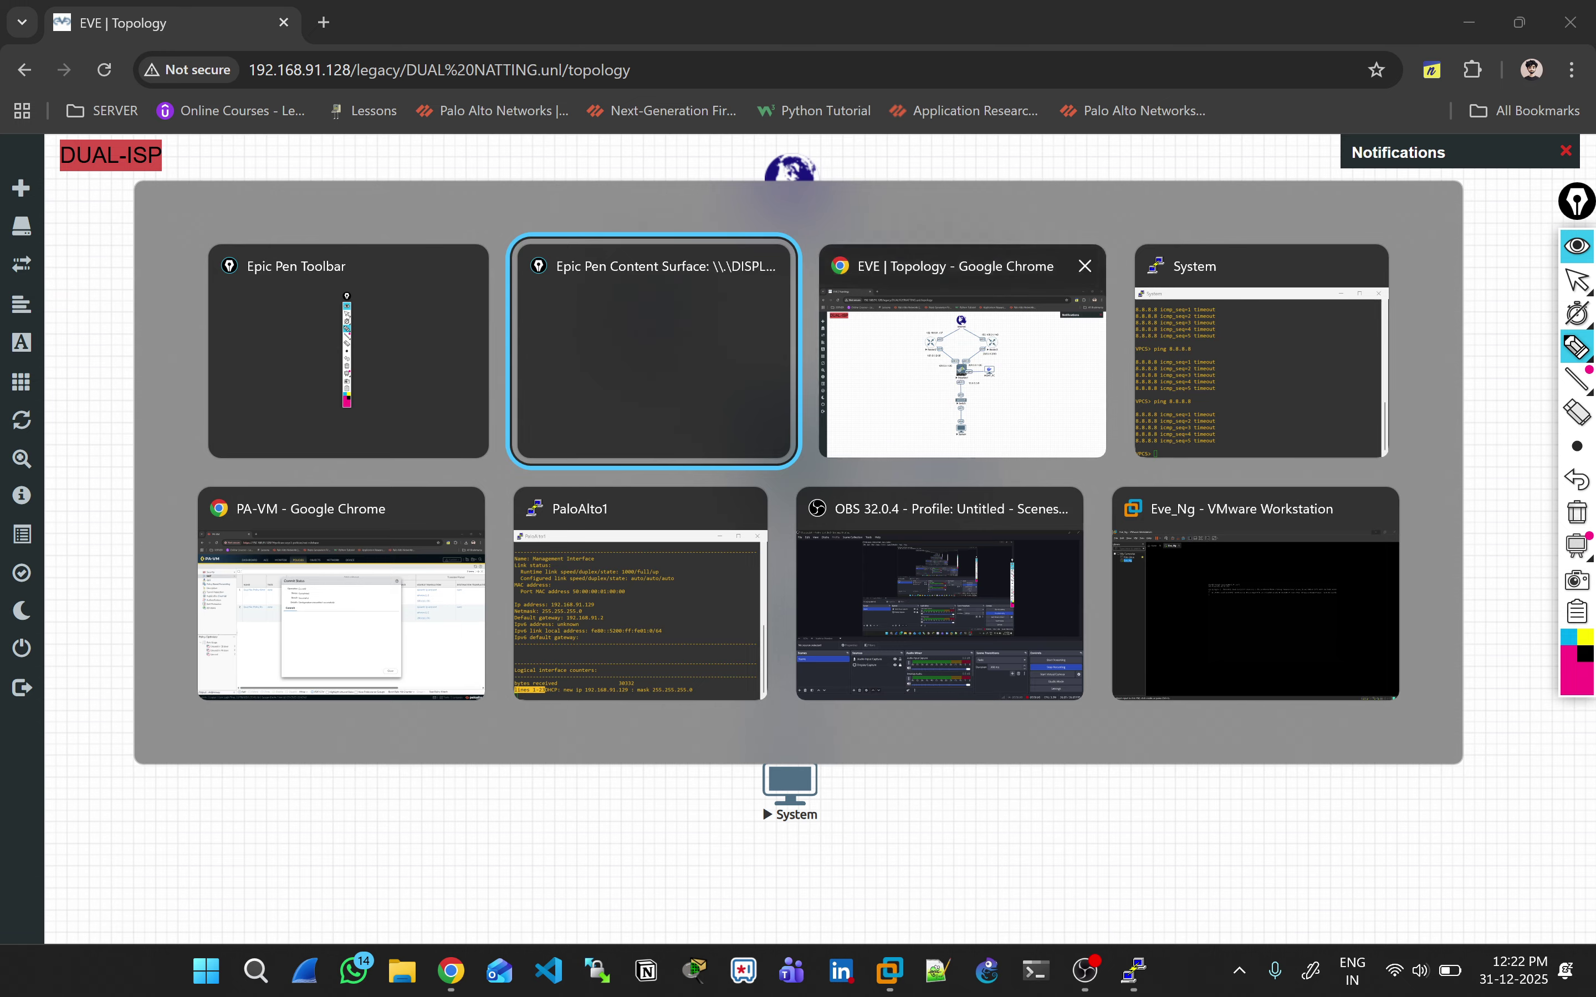
key("alt+Tab")
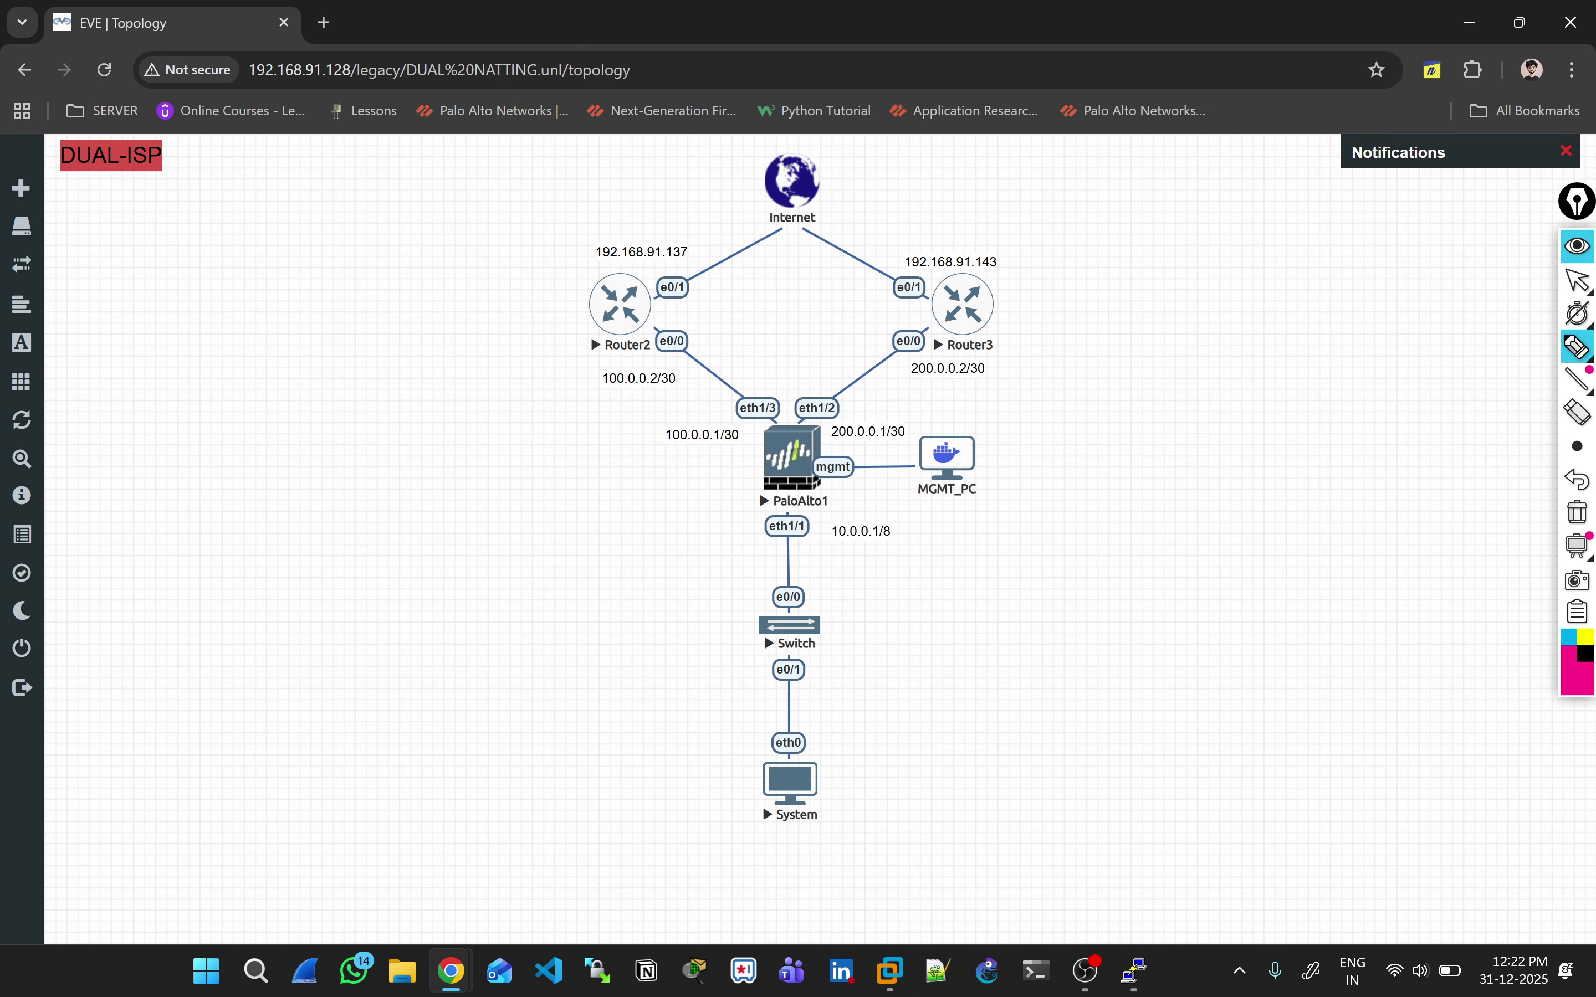
mouse_move(1075, 531)
left_mouse_down()
mouse_move(1066, 548)
mouse_move(1080, 530)
mouse_move(1076, 550)
mouse_move(1240, 526)
mouse_move(1225, 515)
left_mouse_up()
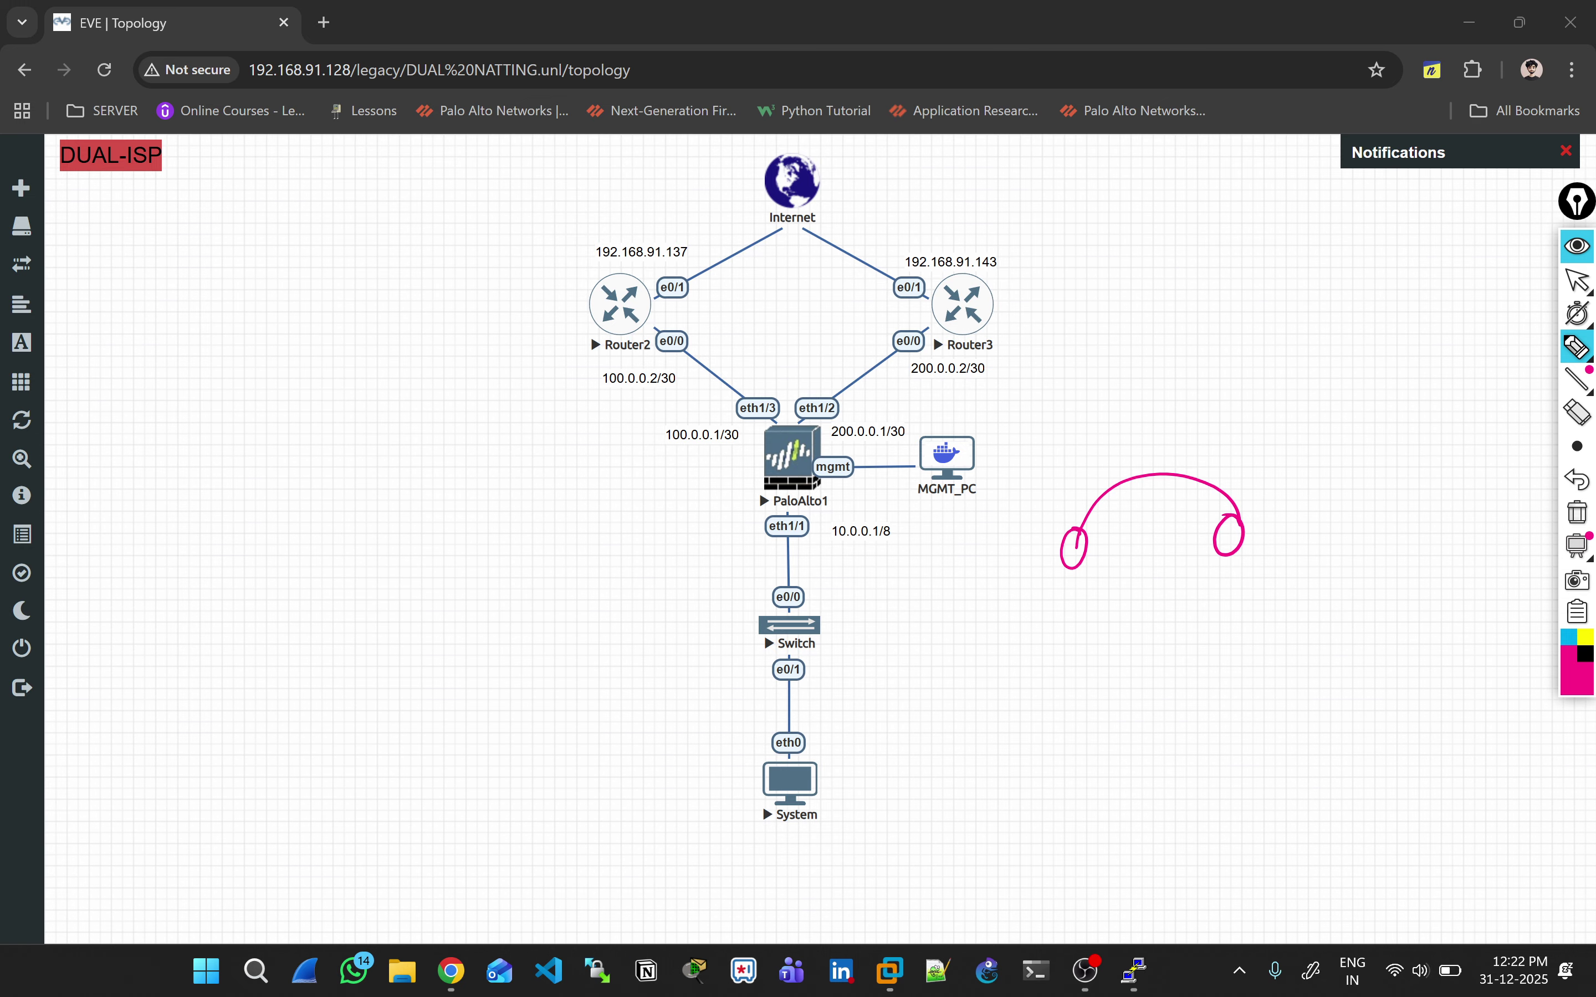
left_click_drag(1122, 537, 1123, 553)
left_click_drag(1119, 536, 1135, 558)
left_click_drag(1142, 538, 1168, 547)
left_click_drag(1002, 617, 1063, 596)
left_click(1577, 512)
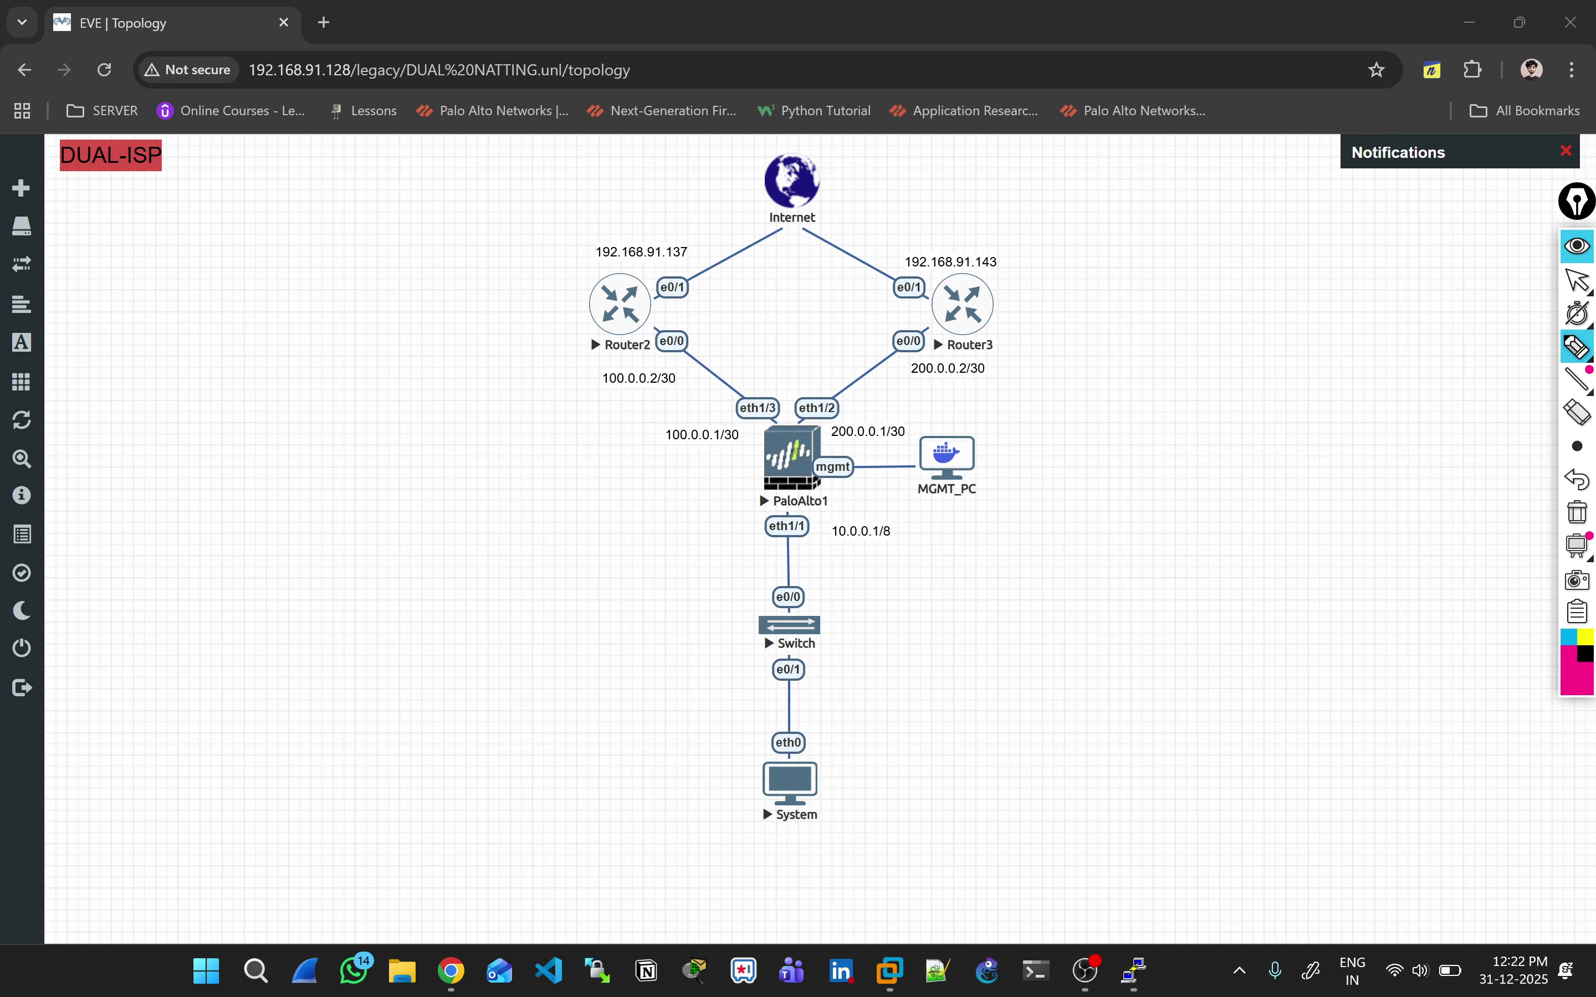
left_click(1578, 312)
left_click(1578, 280)
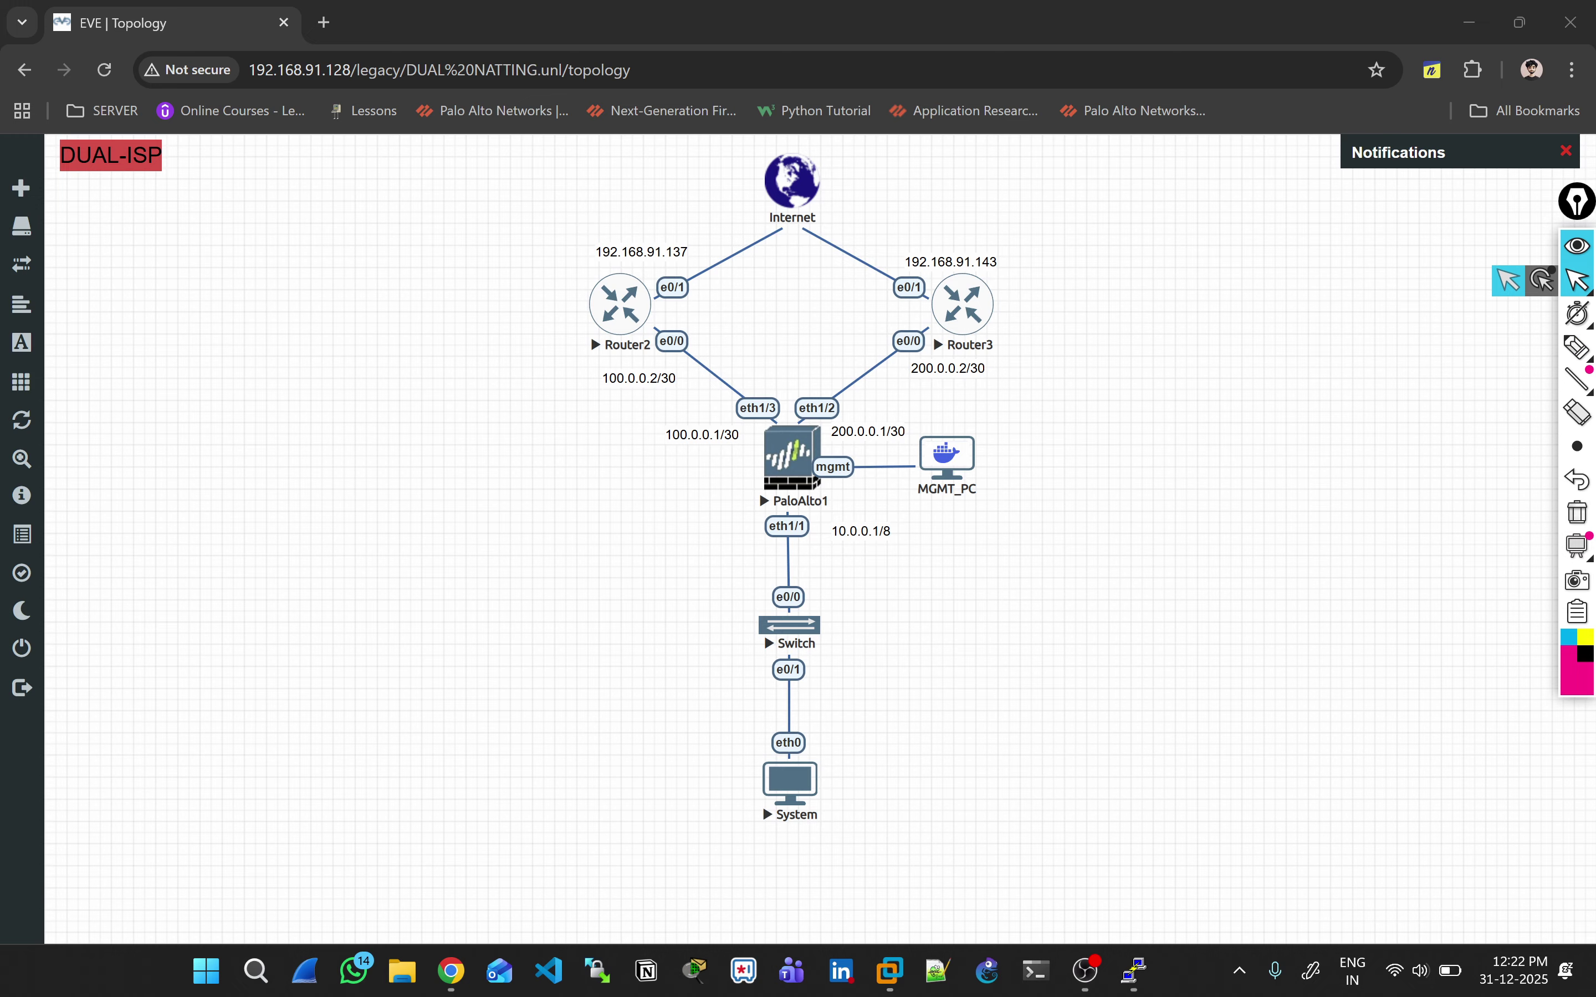
left_click(1541, 281)
Step: Close the commit results and view the firewall's Ethernet interfaces
left_click(1578, 280)
key("alt+Tab")
key("alt+Tab")
key("alt+Tab")
key("alt+Tab")
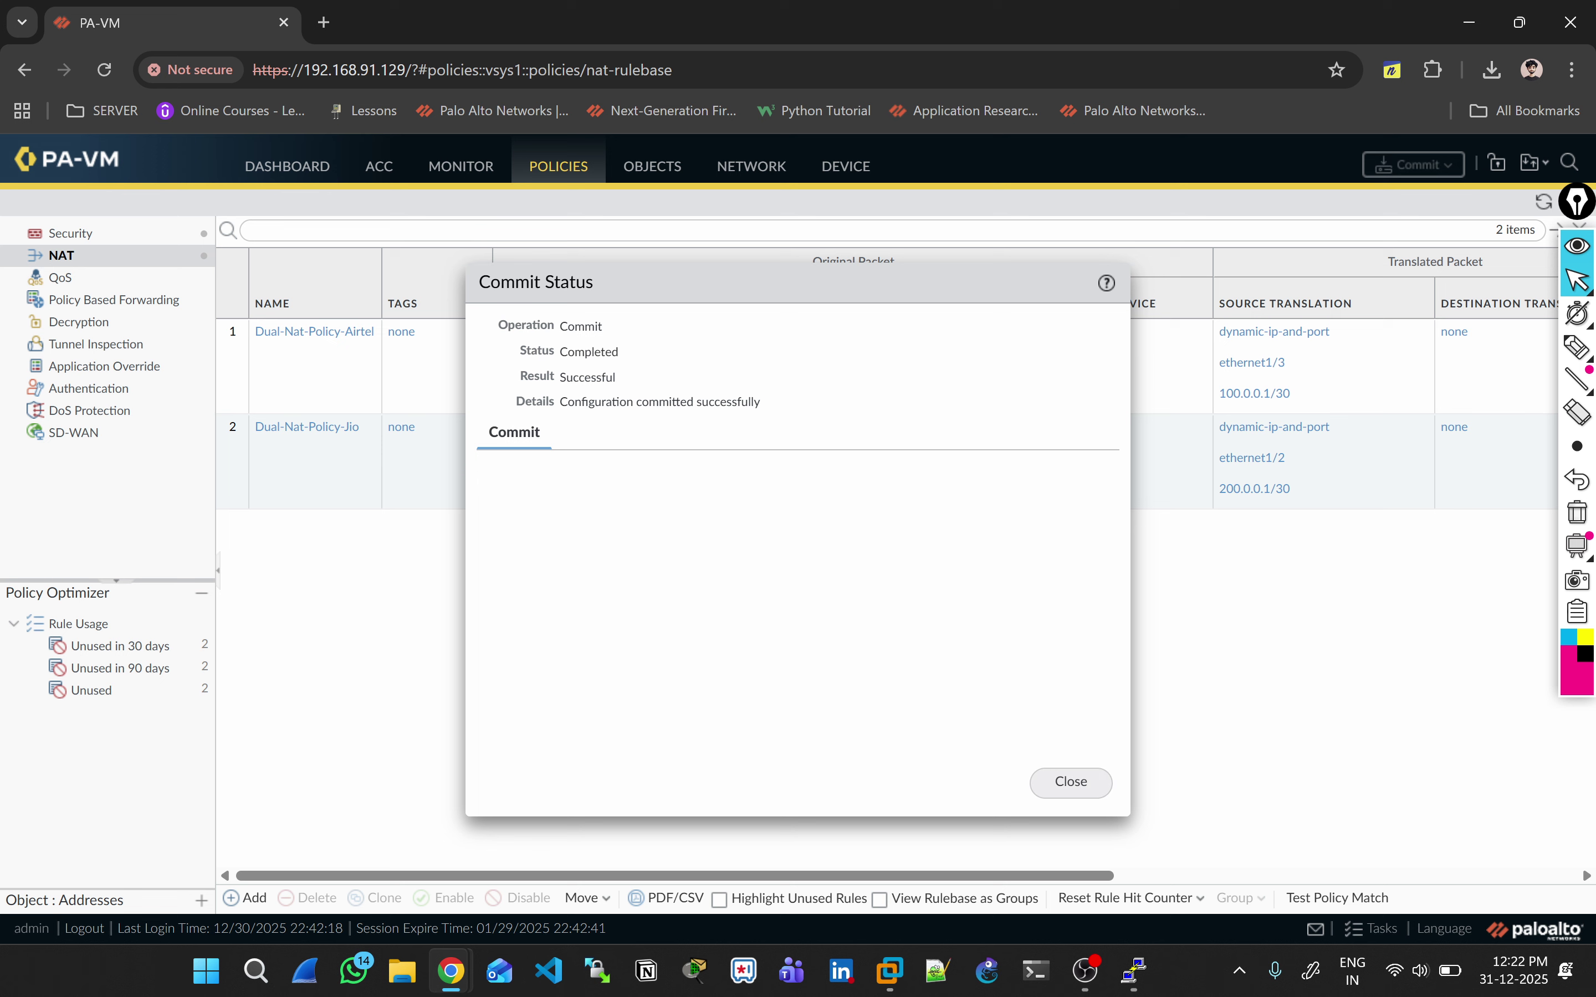
left_click(1071, 782)
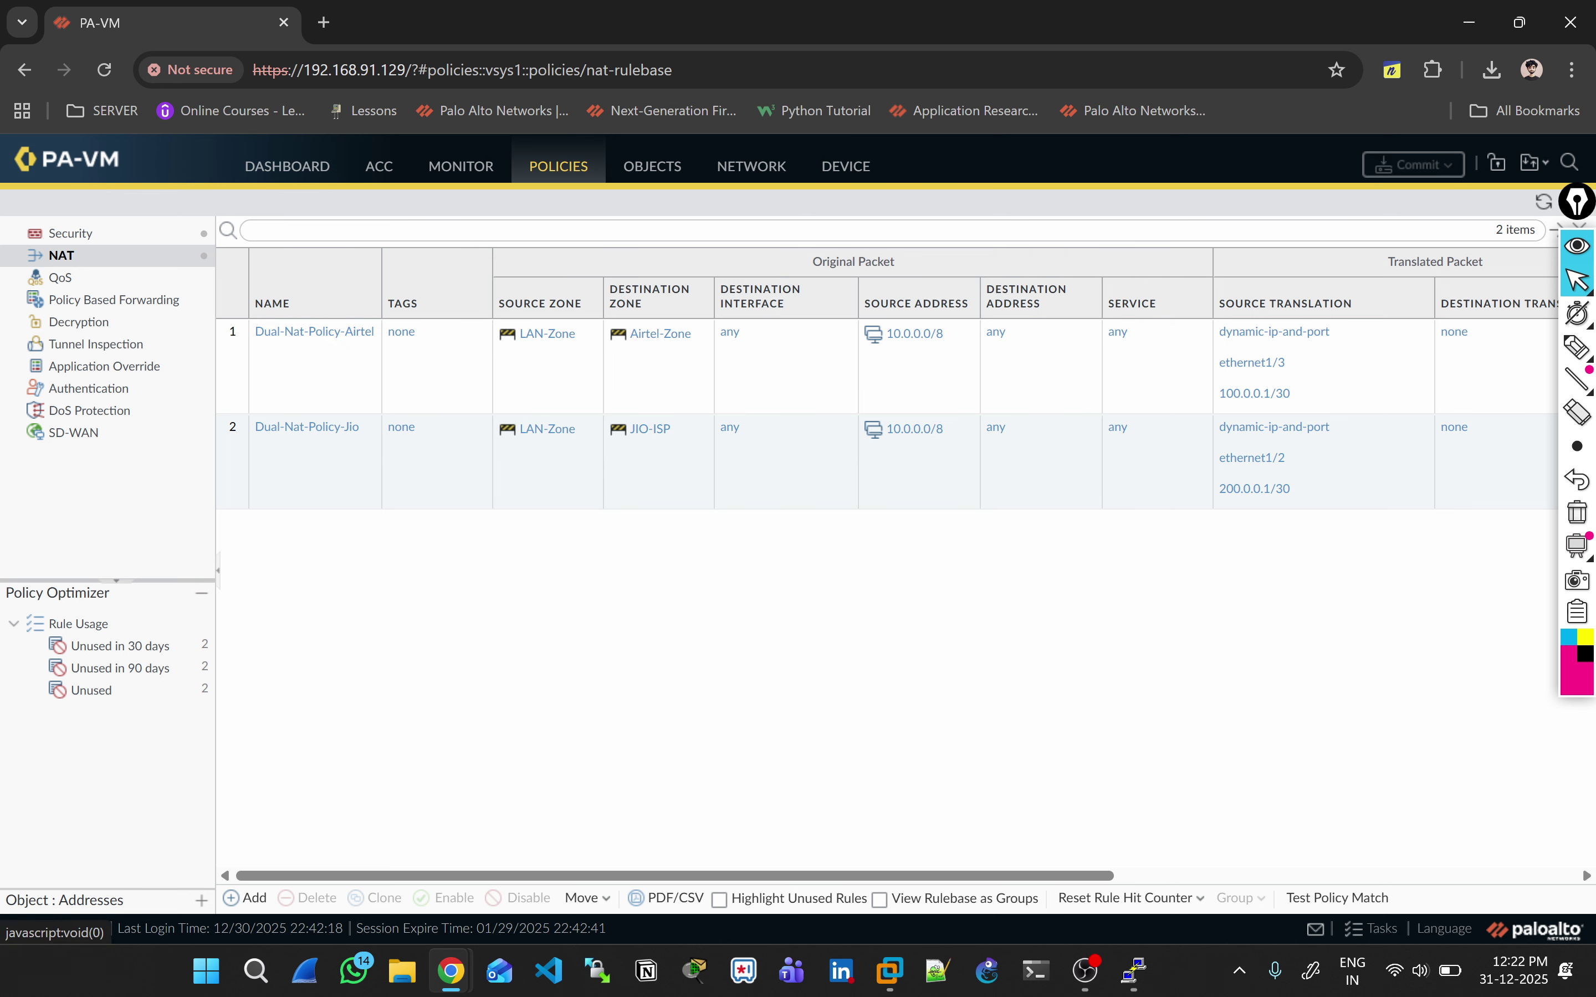
left_click(752, 166)
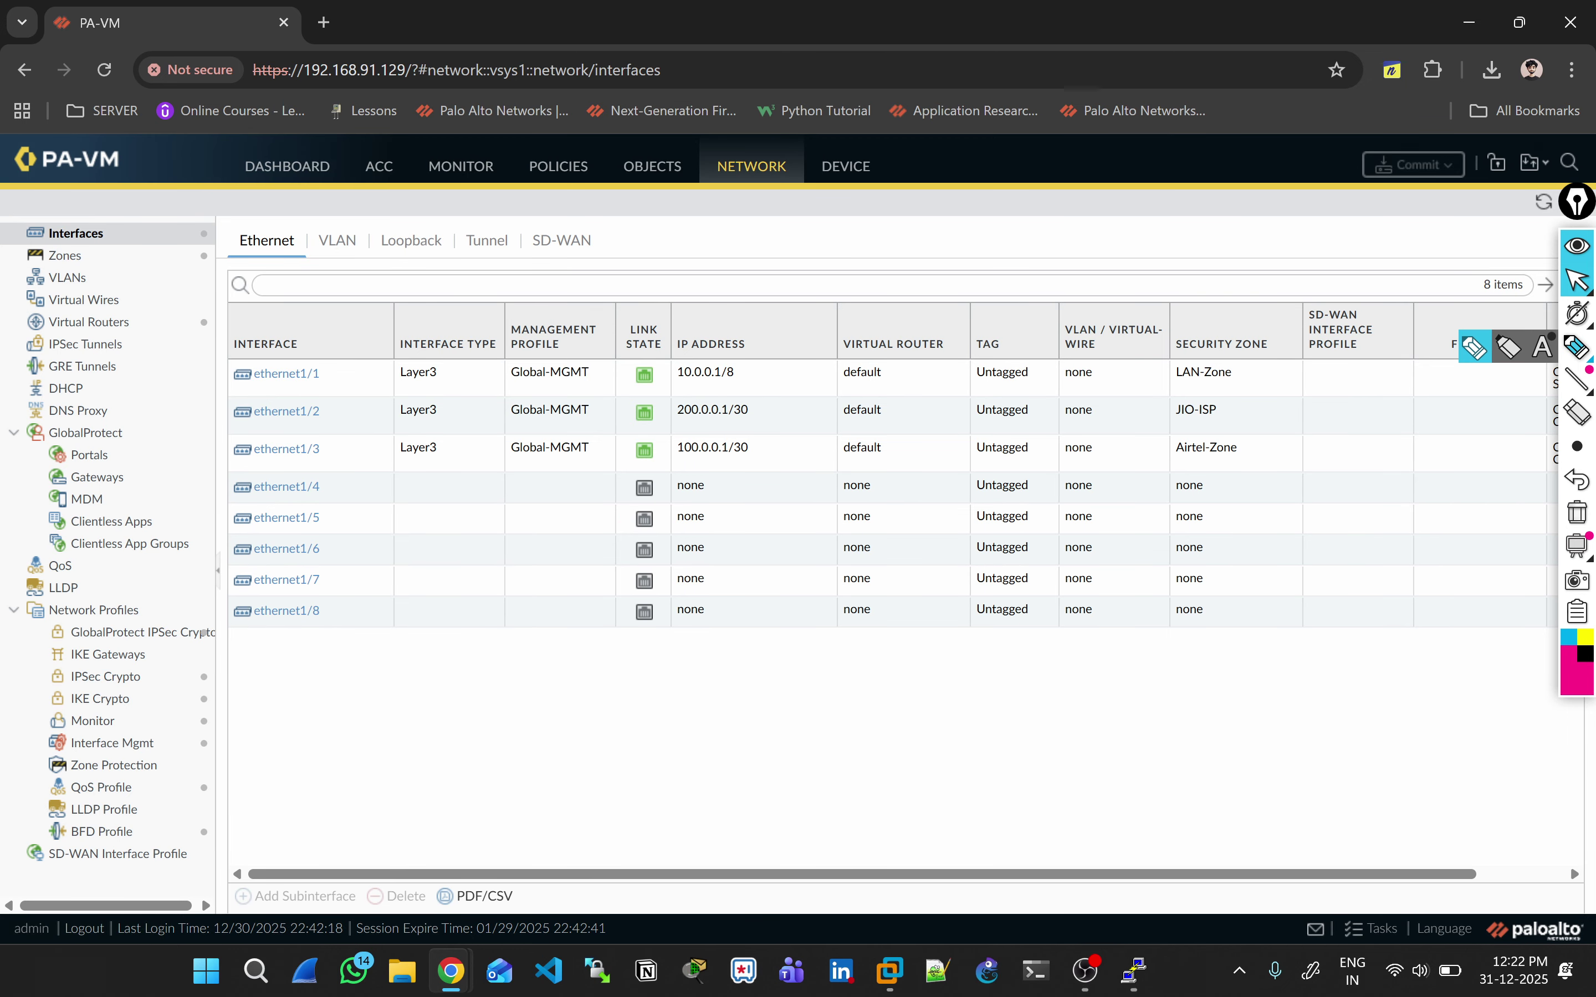
Step: Handwrite a bracketed SP, NAT, Routing and IP checklist beneath the interface table
left_click(1576, 346)
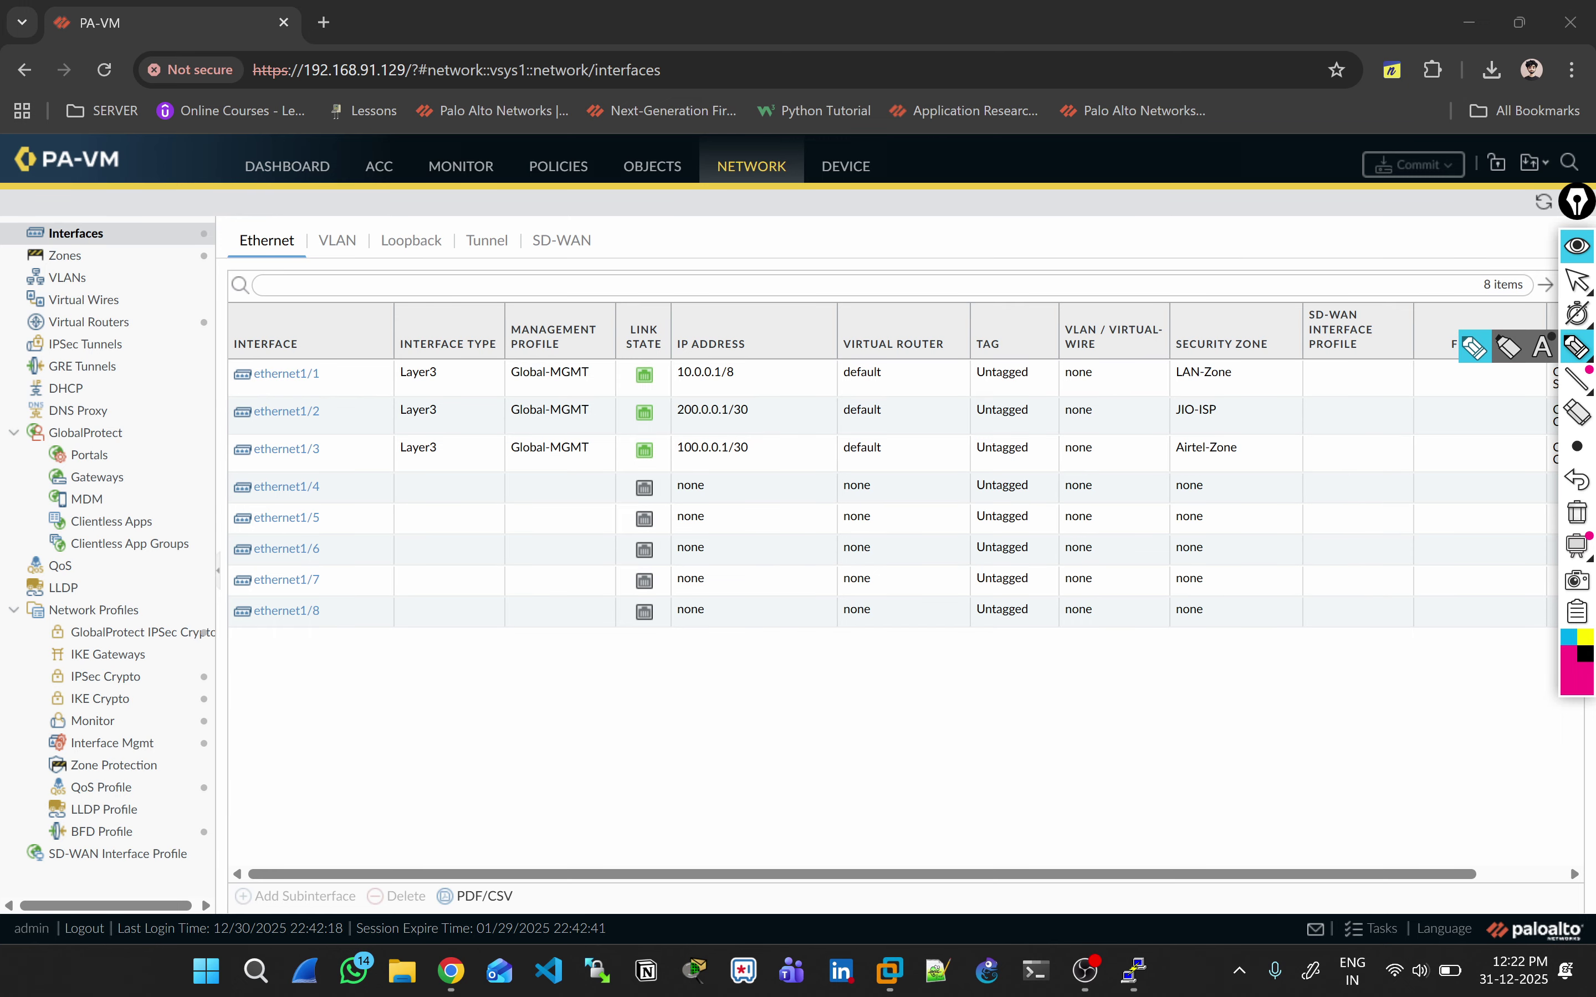
left_click_drag(553, 686, 537, 716)
mouse_move(560, 702)
left_mouse_down()
mouse_move(563, 679)
mouse_move(595, 693)
left_mouse_up()
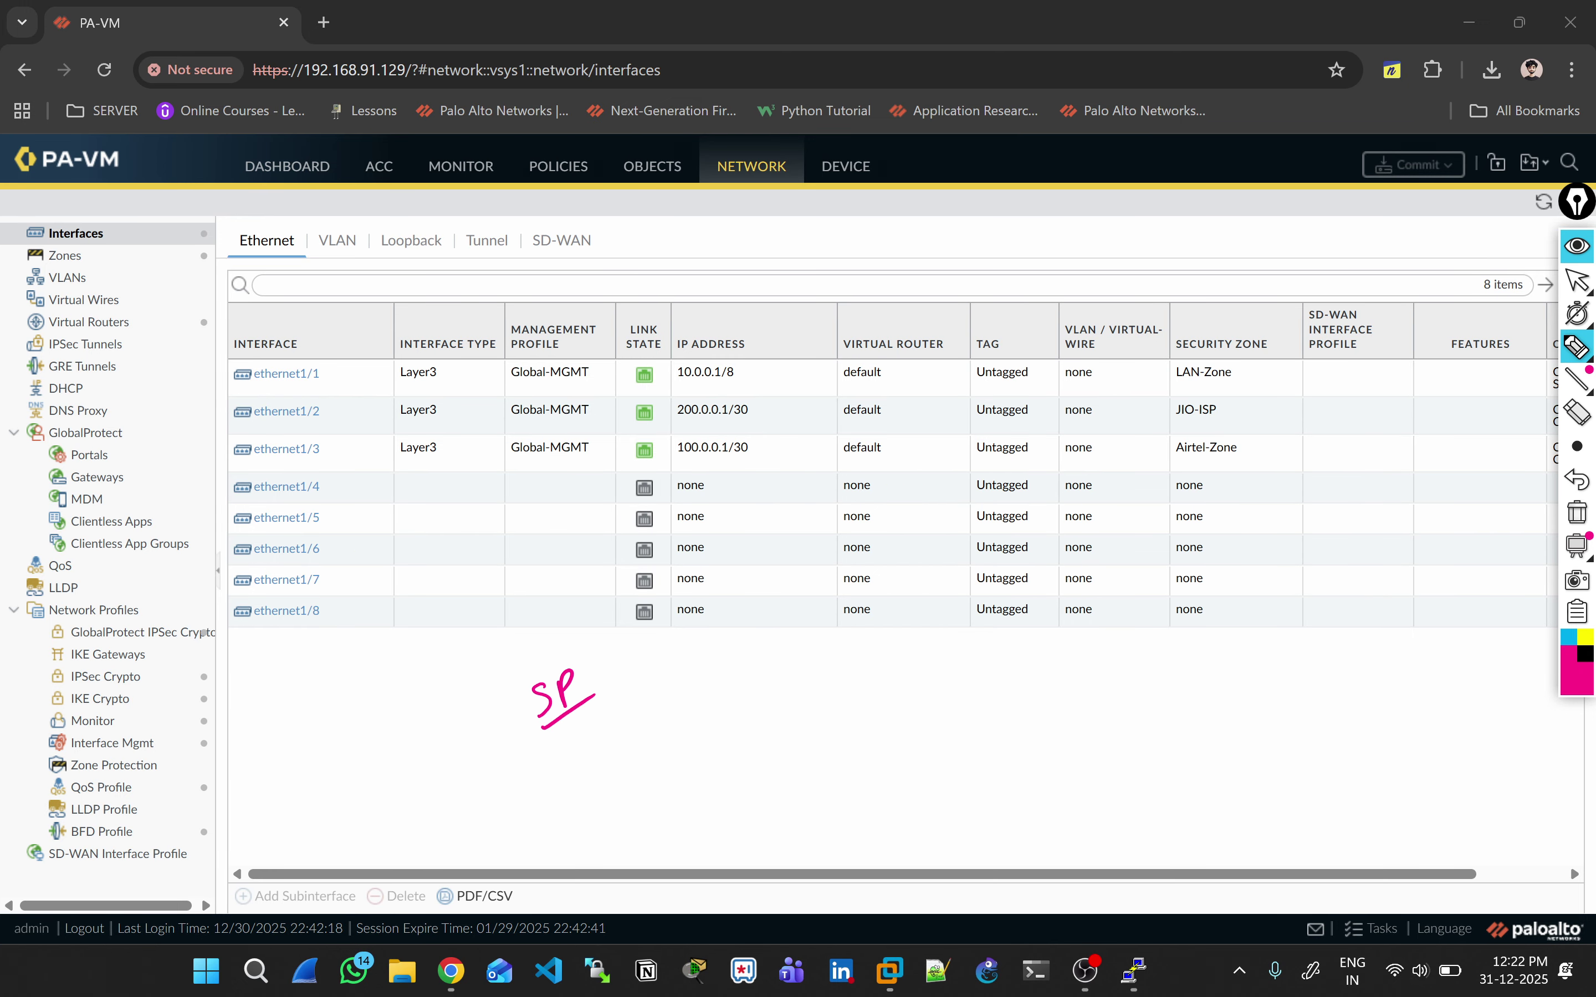
mouse_move(581, 762)
left_mouse_down()
mouse_move(635, 709)
mouse_move(635, 732)
left_mouse_up()
left_click_drag(586, 783, 669, 728)
left_click_drag(628, 773, 630, 789)
mouse_move(643, 772)
left_mouse_down()
mouse_move(647, 790)
mouse_move(672, 742)
mouse_move(703, 737)
left_mouse_up()
left_click_drag(631, 827, 717, 760)
mouse_move(686, 821)
left_mouse_down()
mouse_move(693, 839)
mouse_move(704, 804)
left_mouse_up()
mouse_move(683, 795)
left_mouse_down()
mouse_move(701, 792)
mouse_move(678, 791)
left_mouse_up()
mouse_move(498, 714)
left_mouse_down()
mouse_move(535, 825)
mouse_move(610, 856)
left_mouse_up()
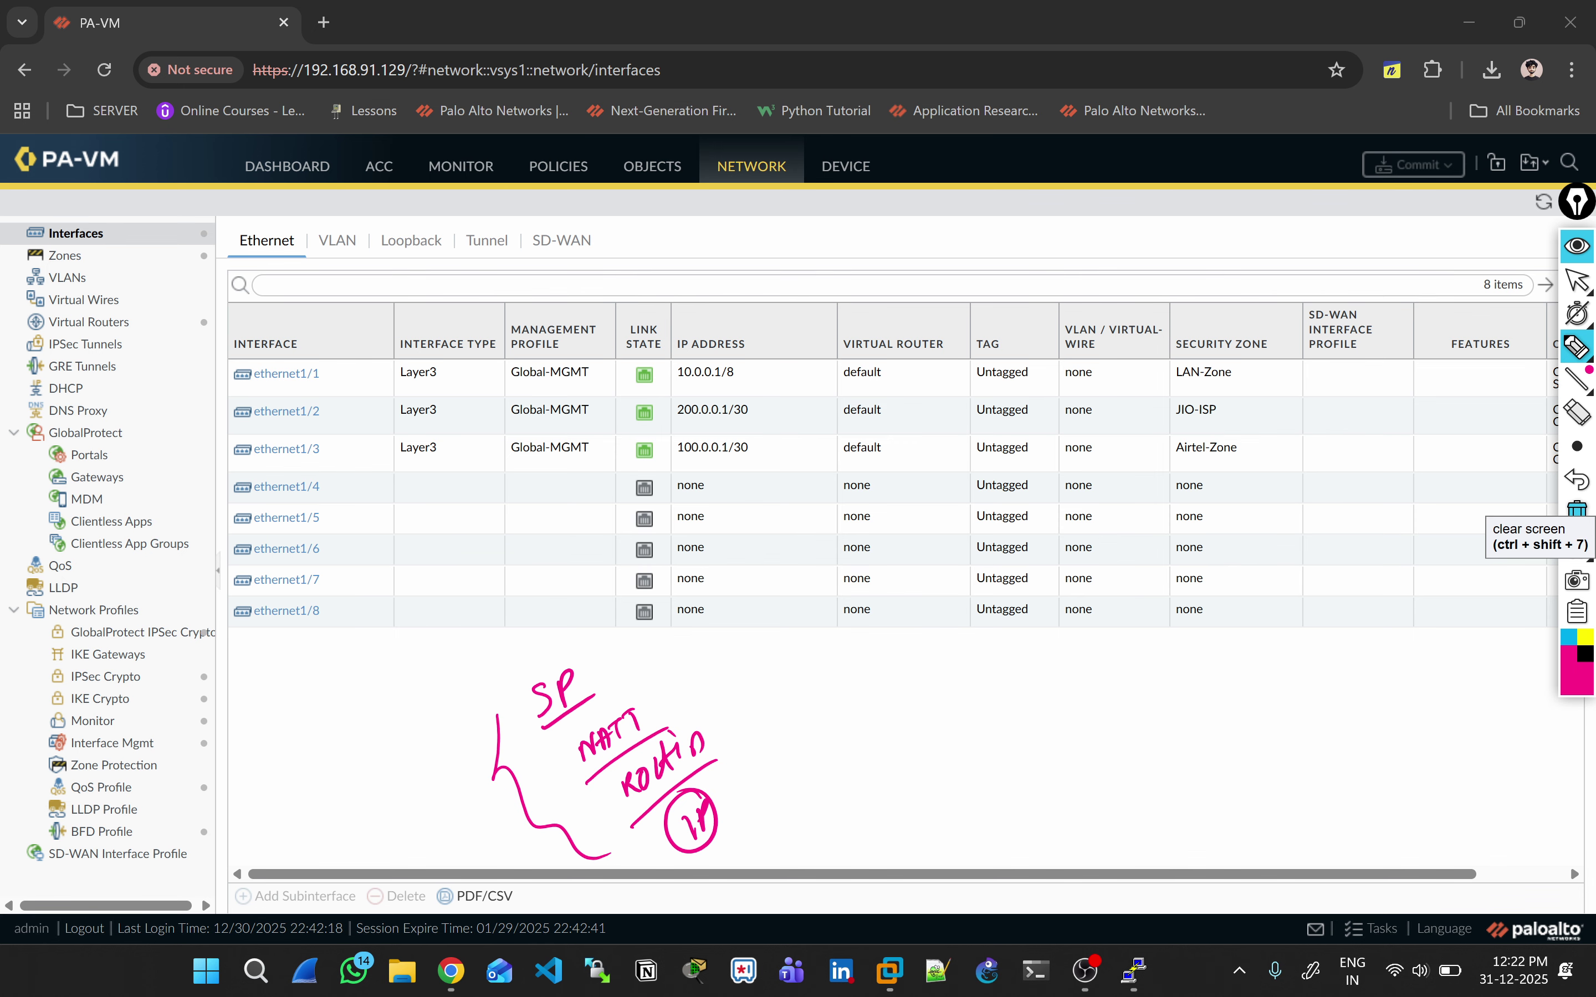
Step: Clear the notes and display the Security policy rulebase
left_click(1576, 510)
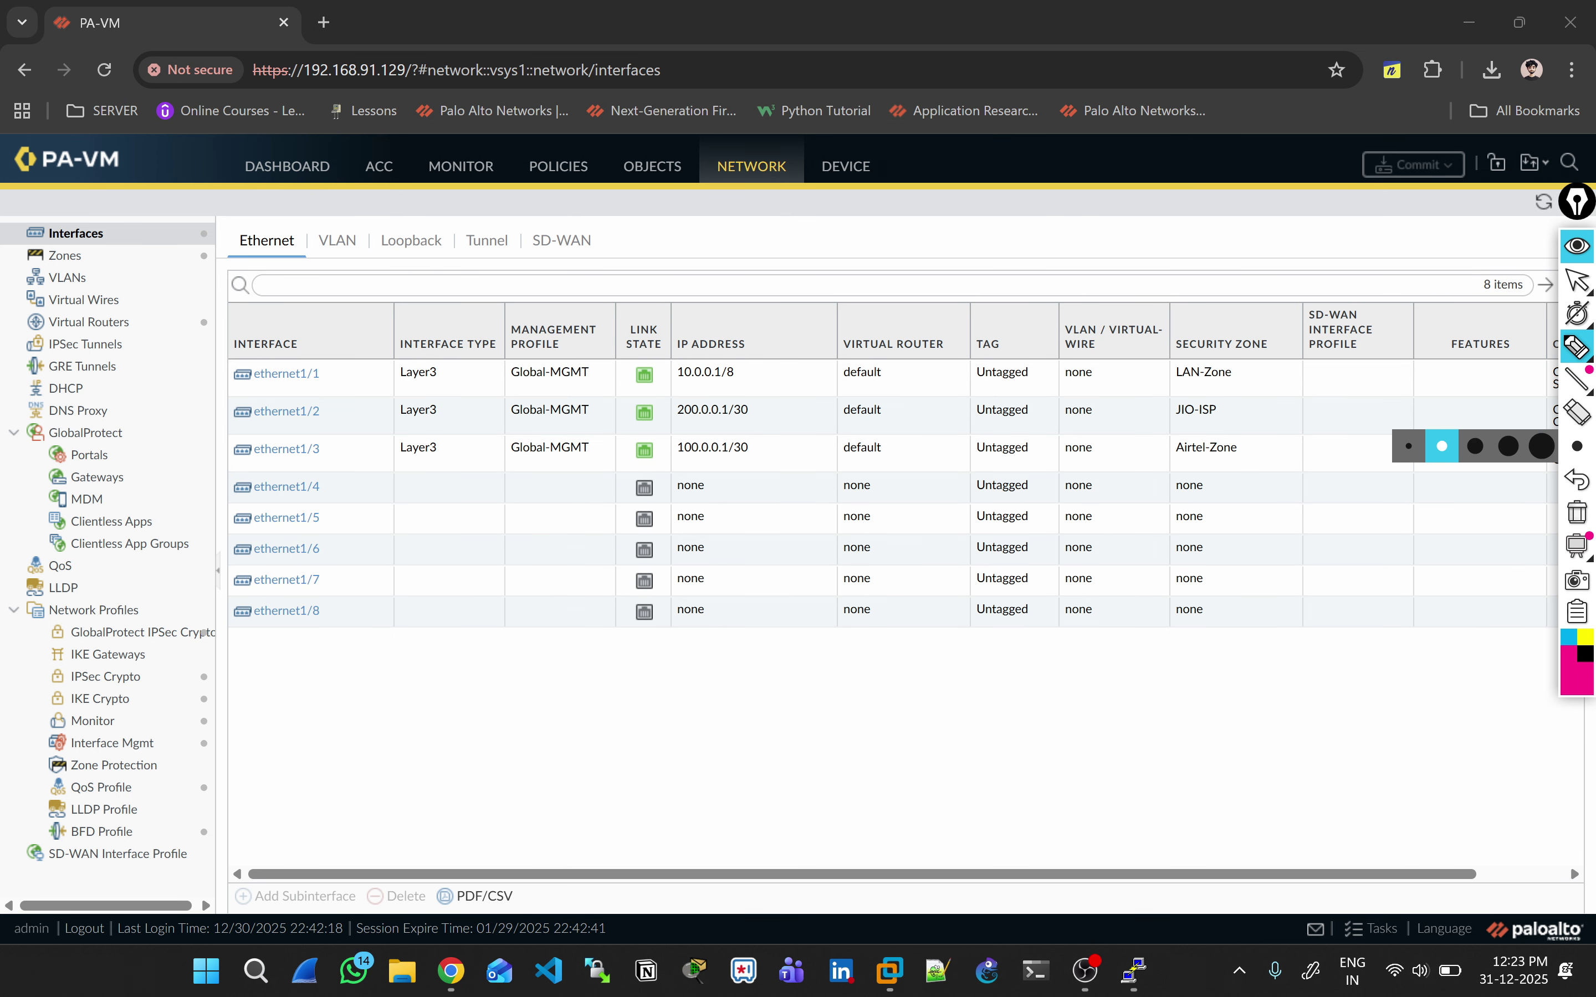
left_click(1576, 281)
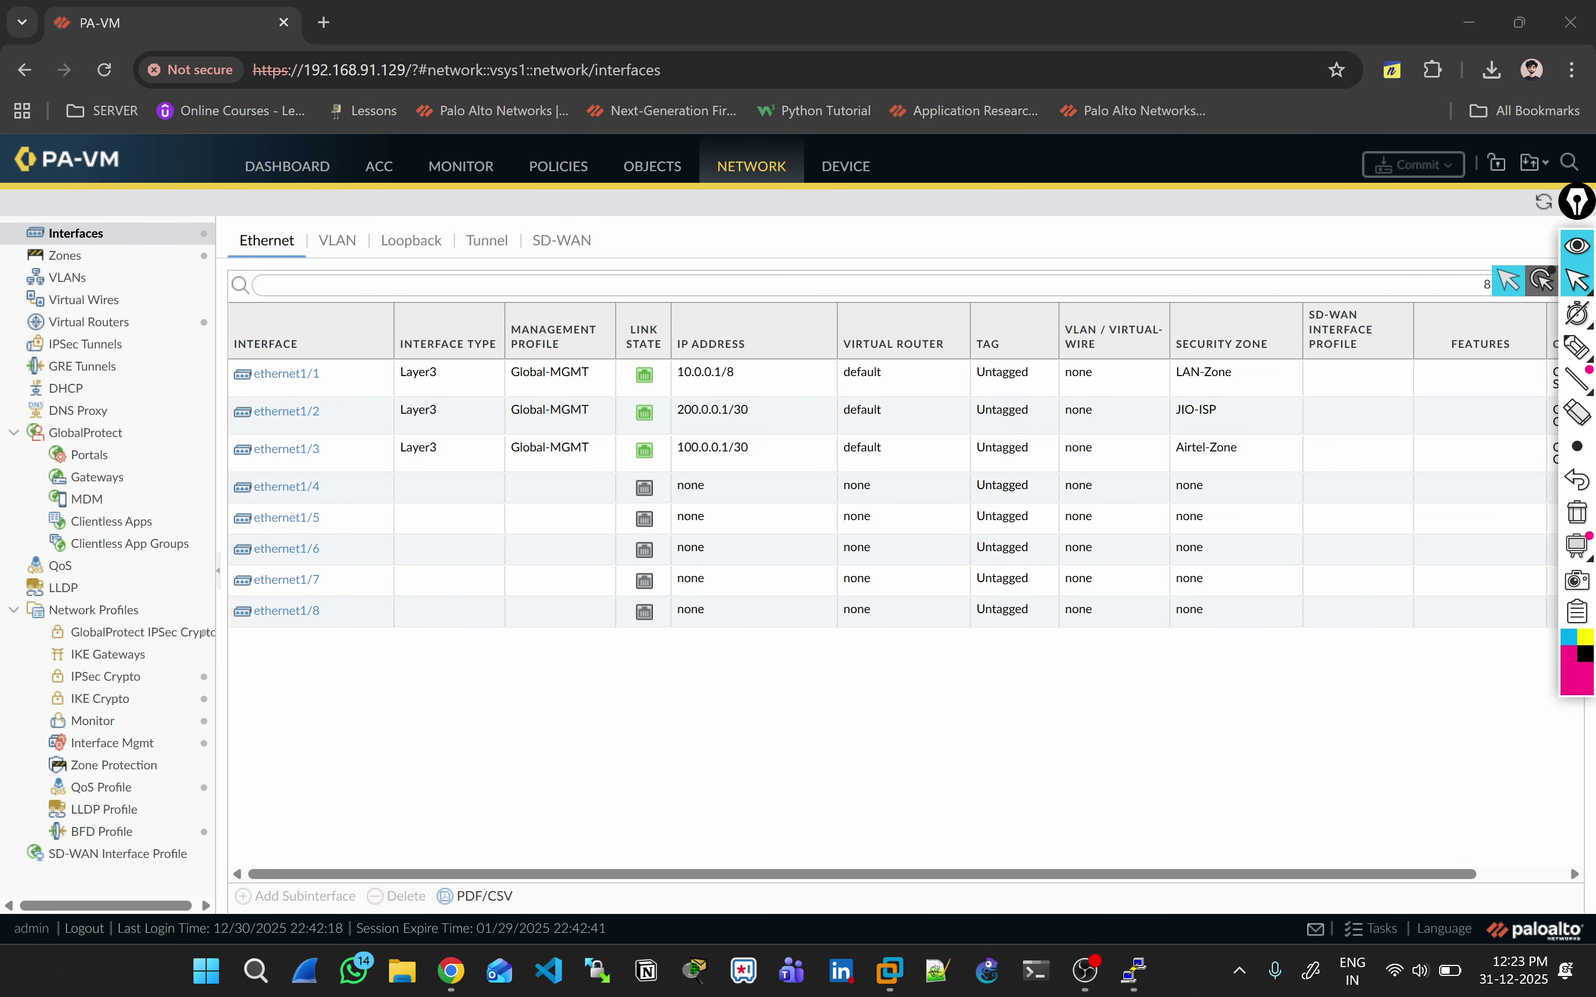
left_click(558, 166)
left_click(70, 234)
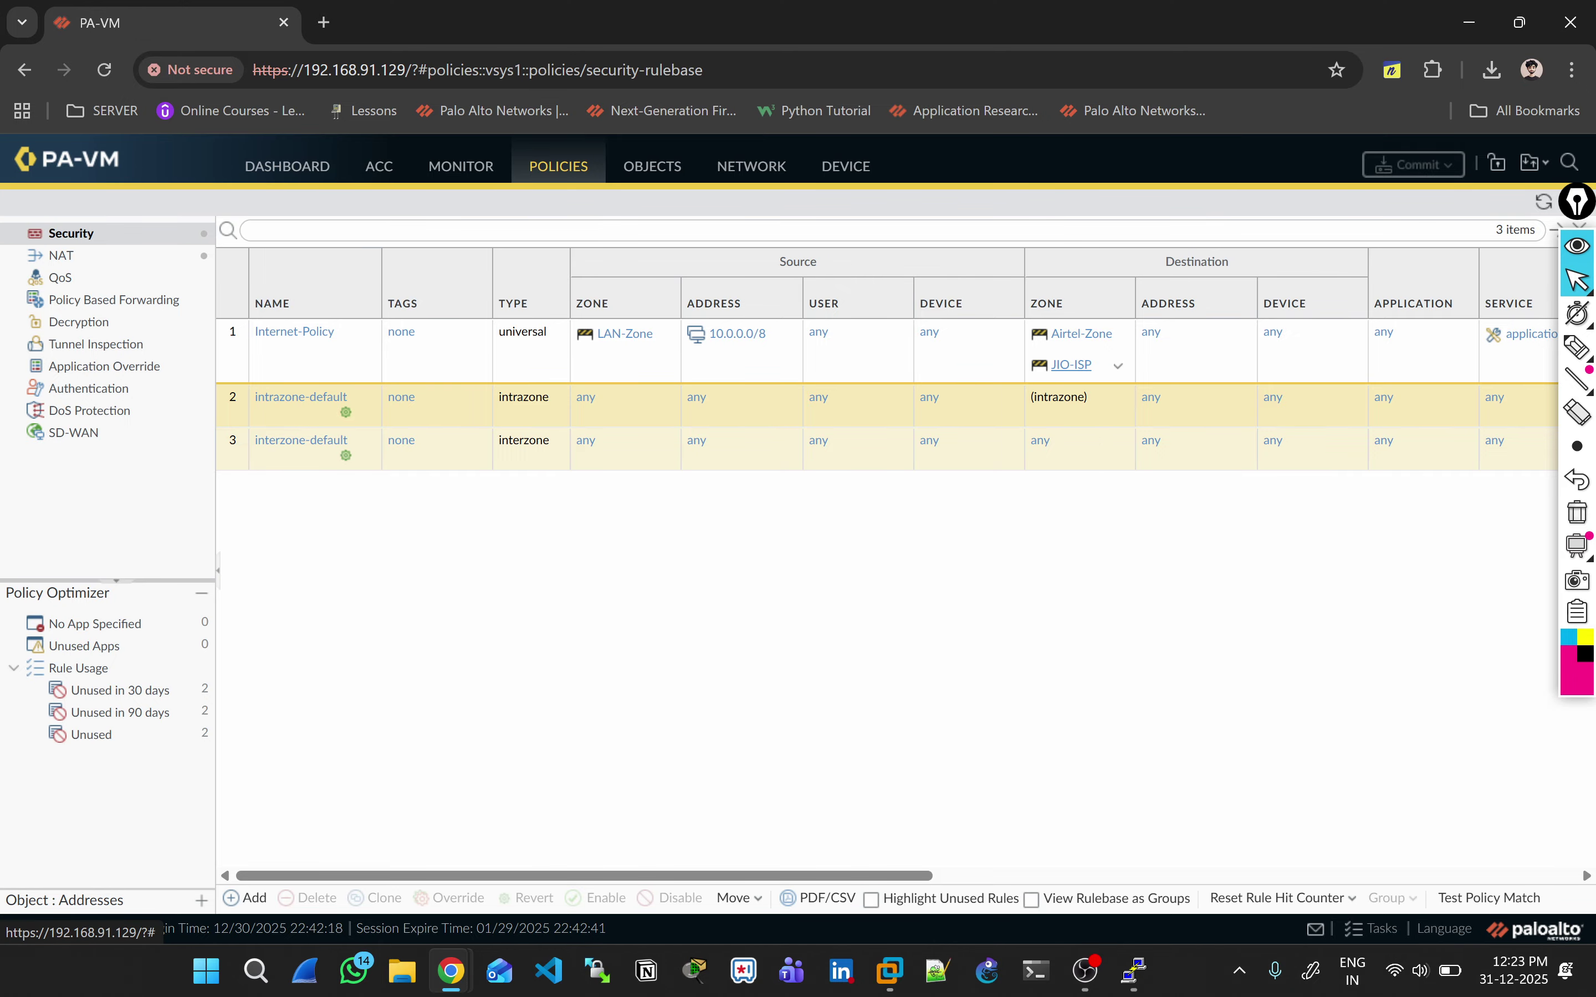
Step: Browse the NAT policies, the Network interfaces list and the Virtual Routers page
left_click(61, 256)
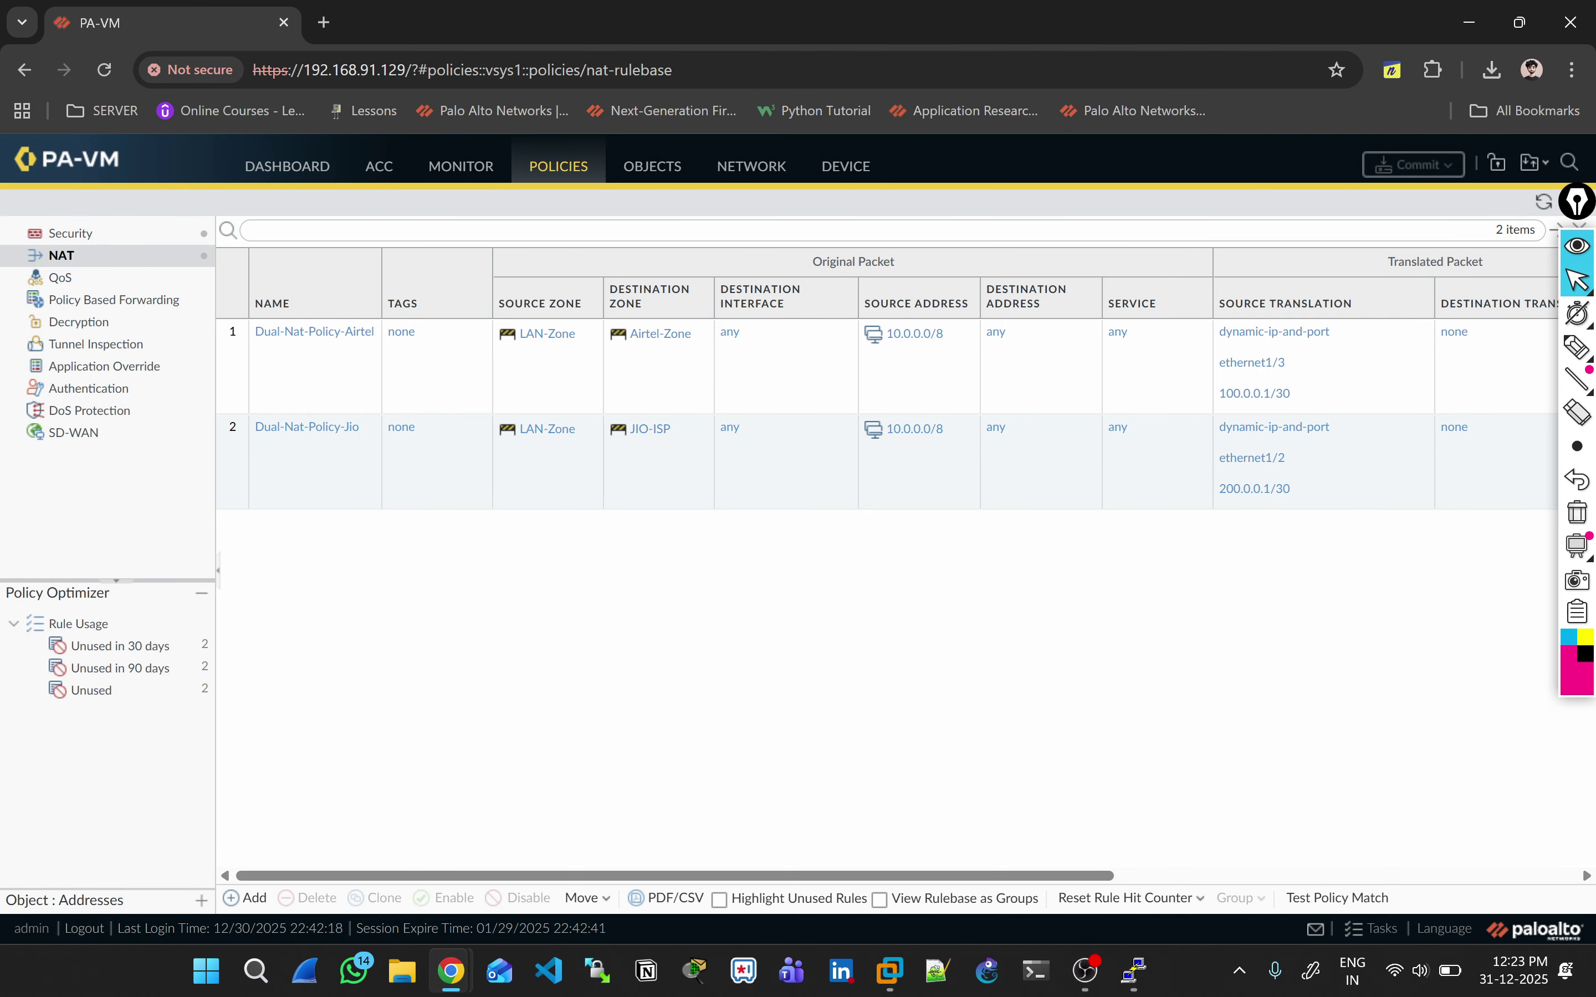
left_click(752, 167)
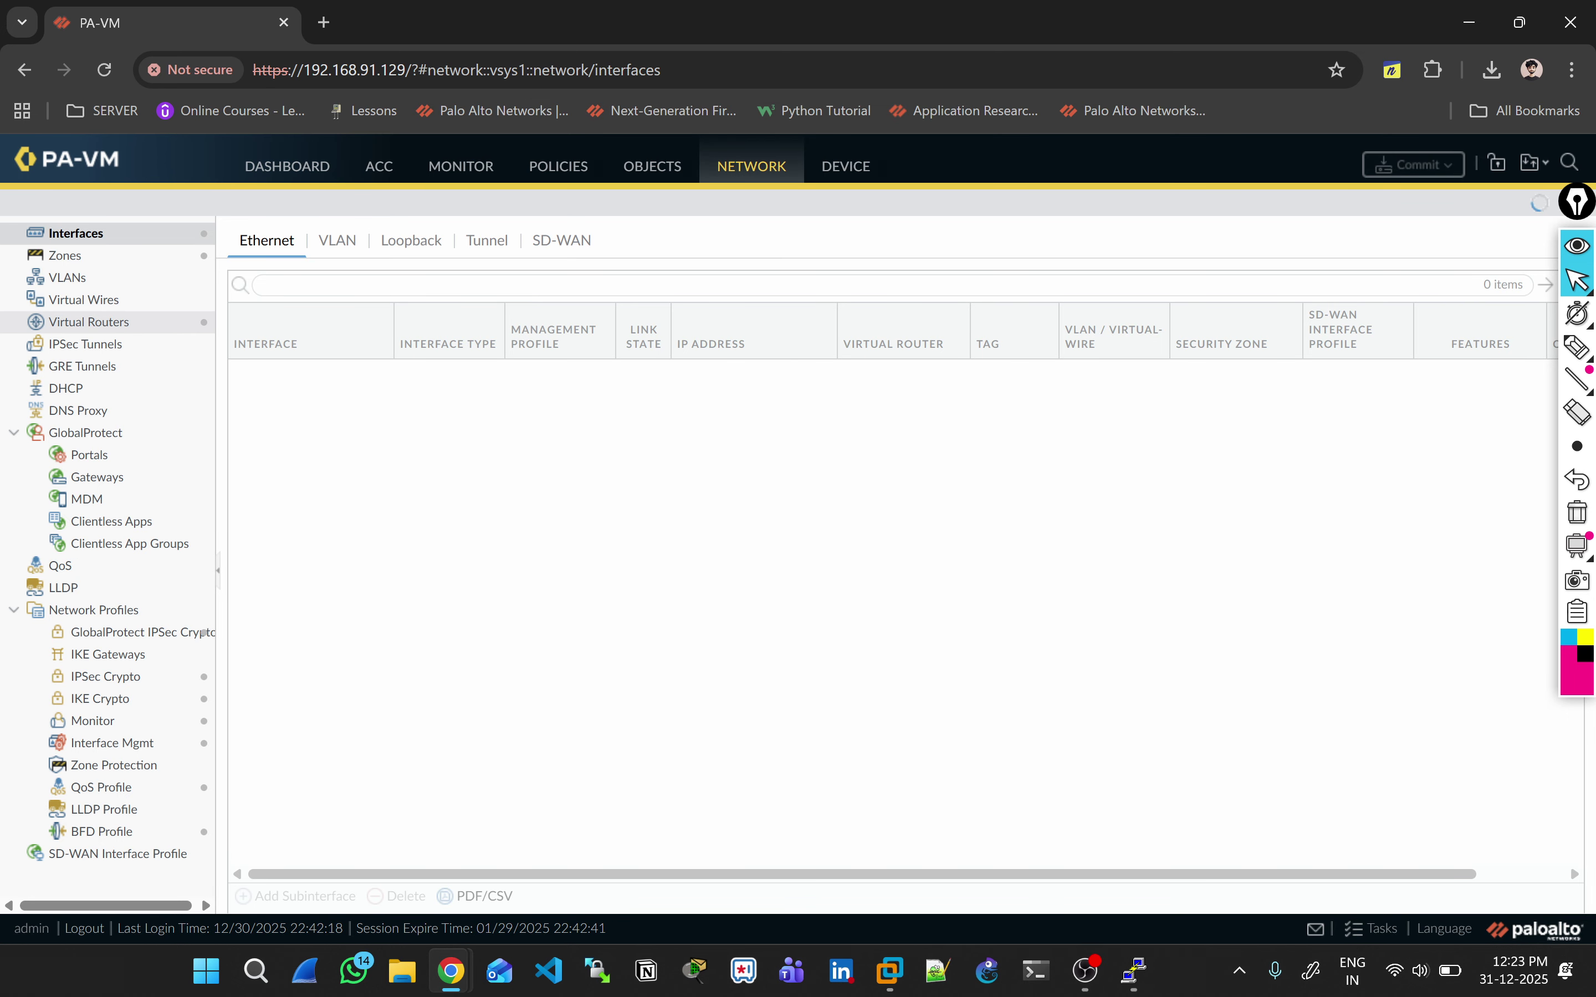
left_click(89, 322)
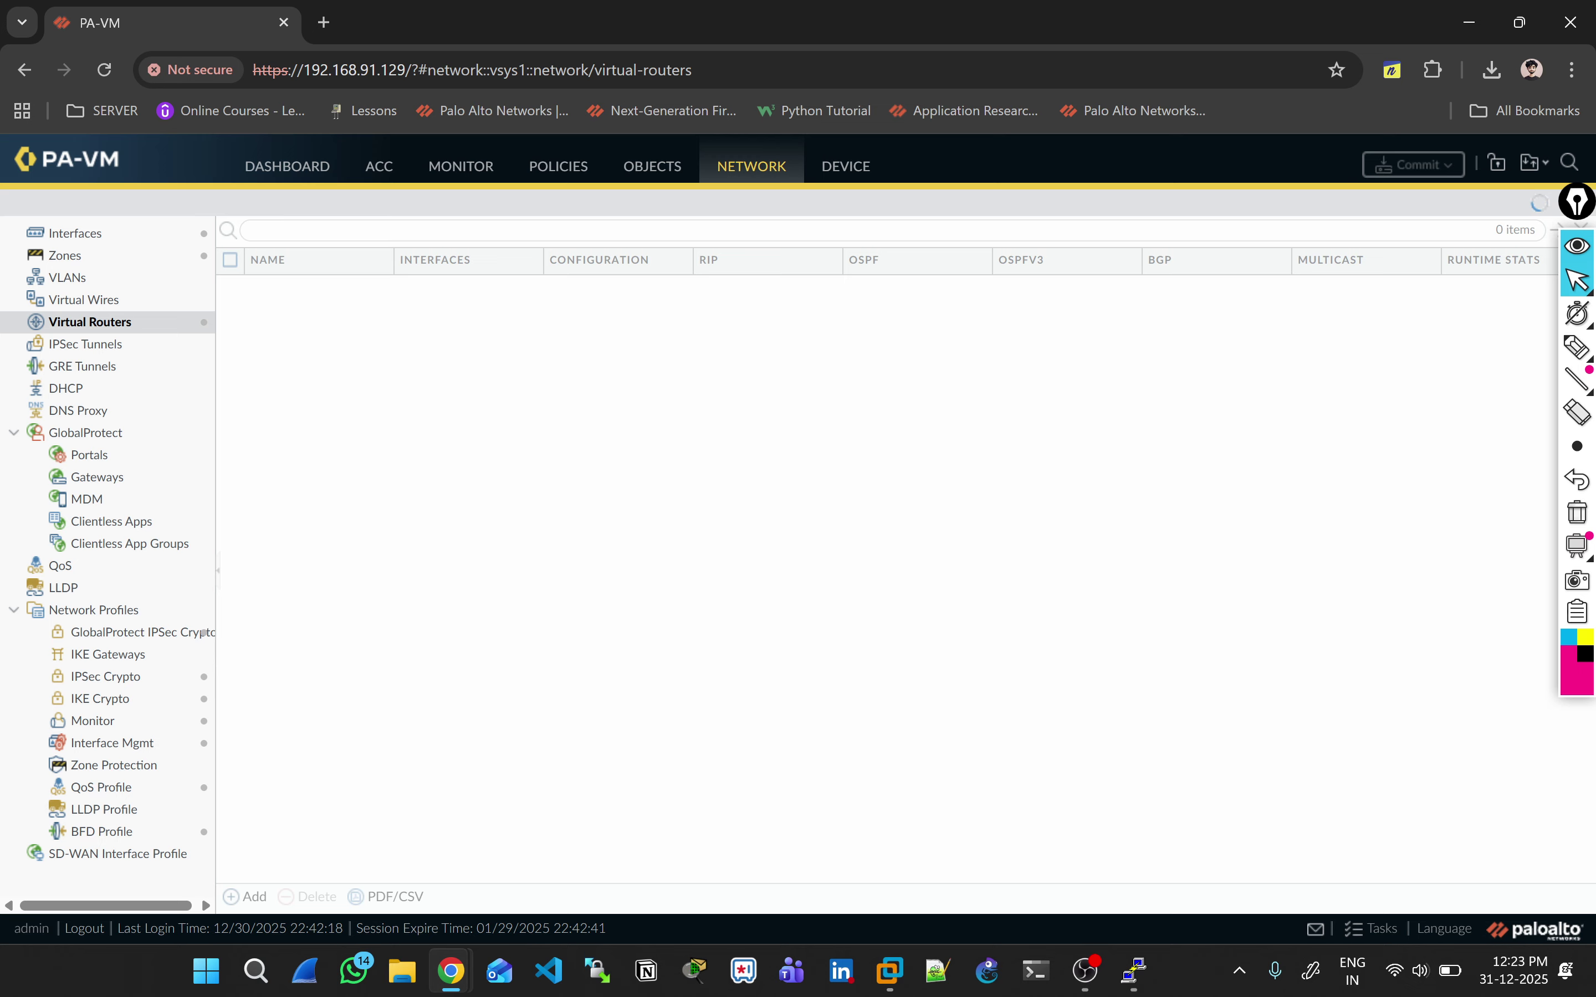
Step: Check ethernet1/1's Virtual Router options without changes, then return to the Virtual Routers list
left_click(75, 233)
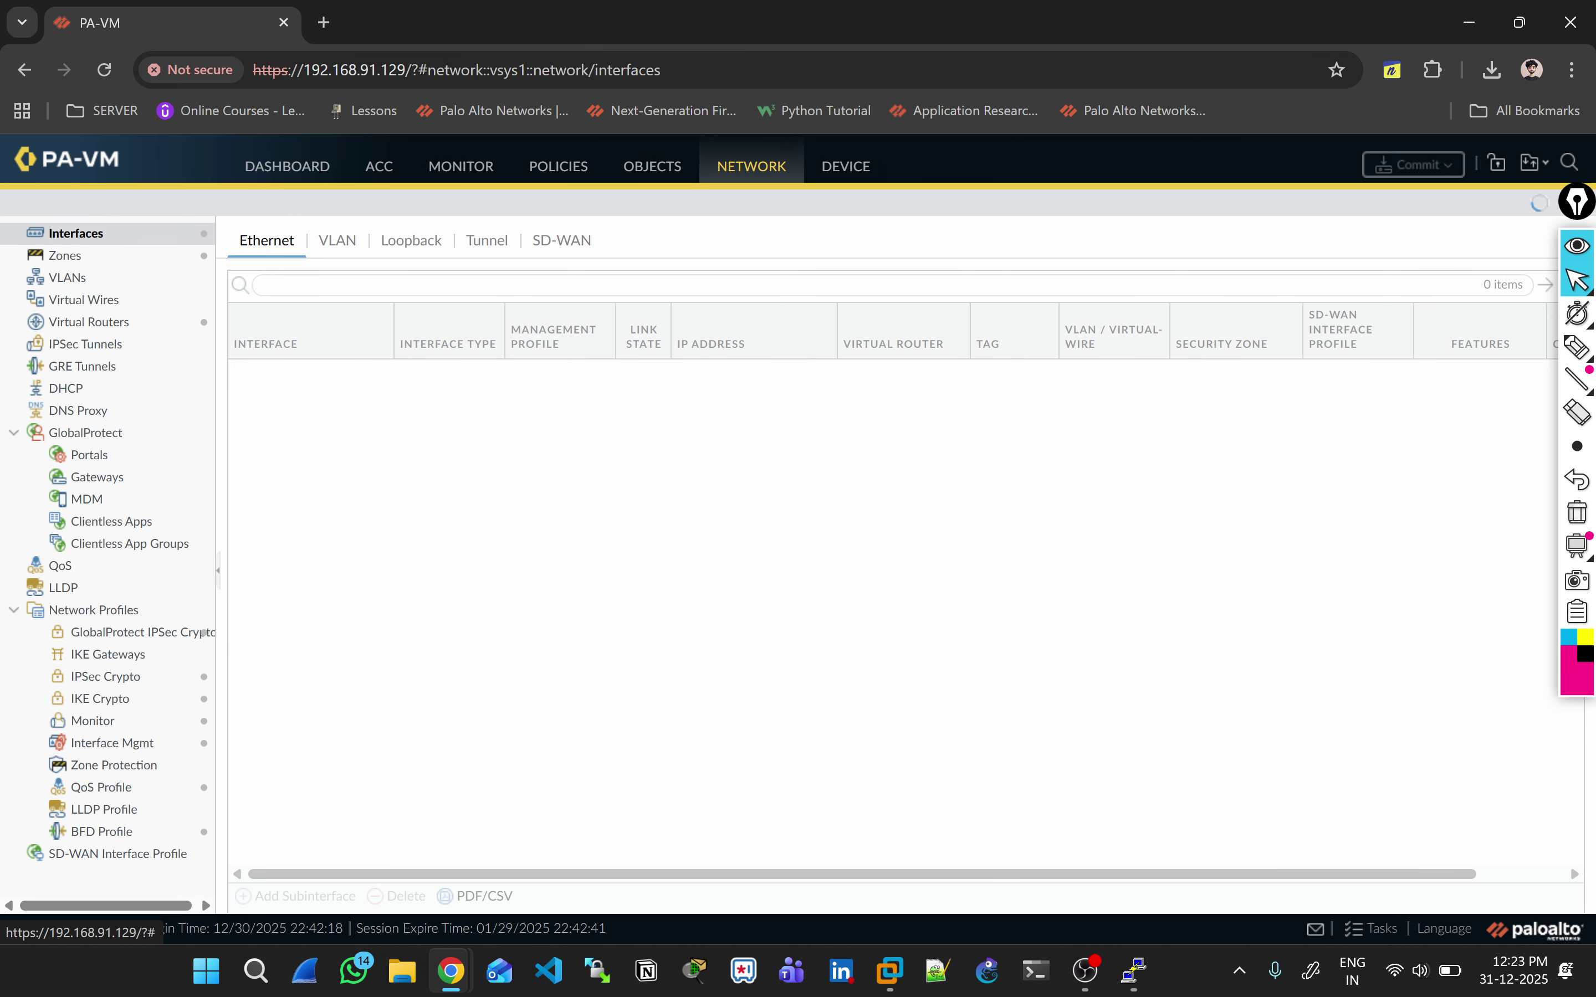
left_click(286, 375)
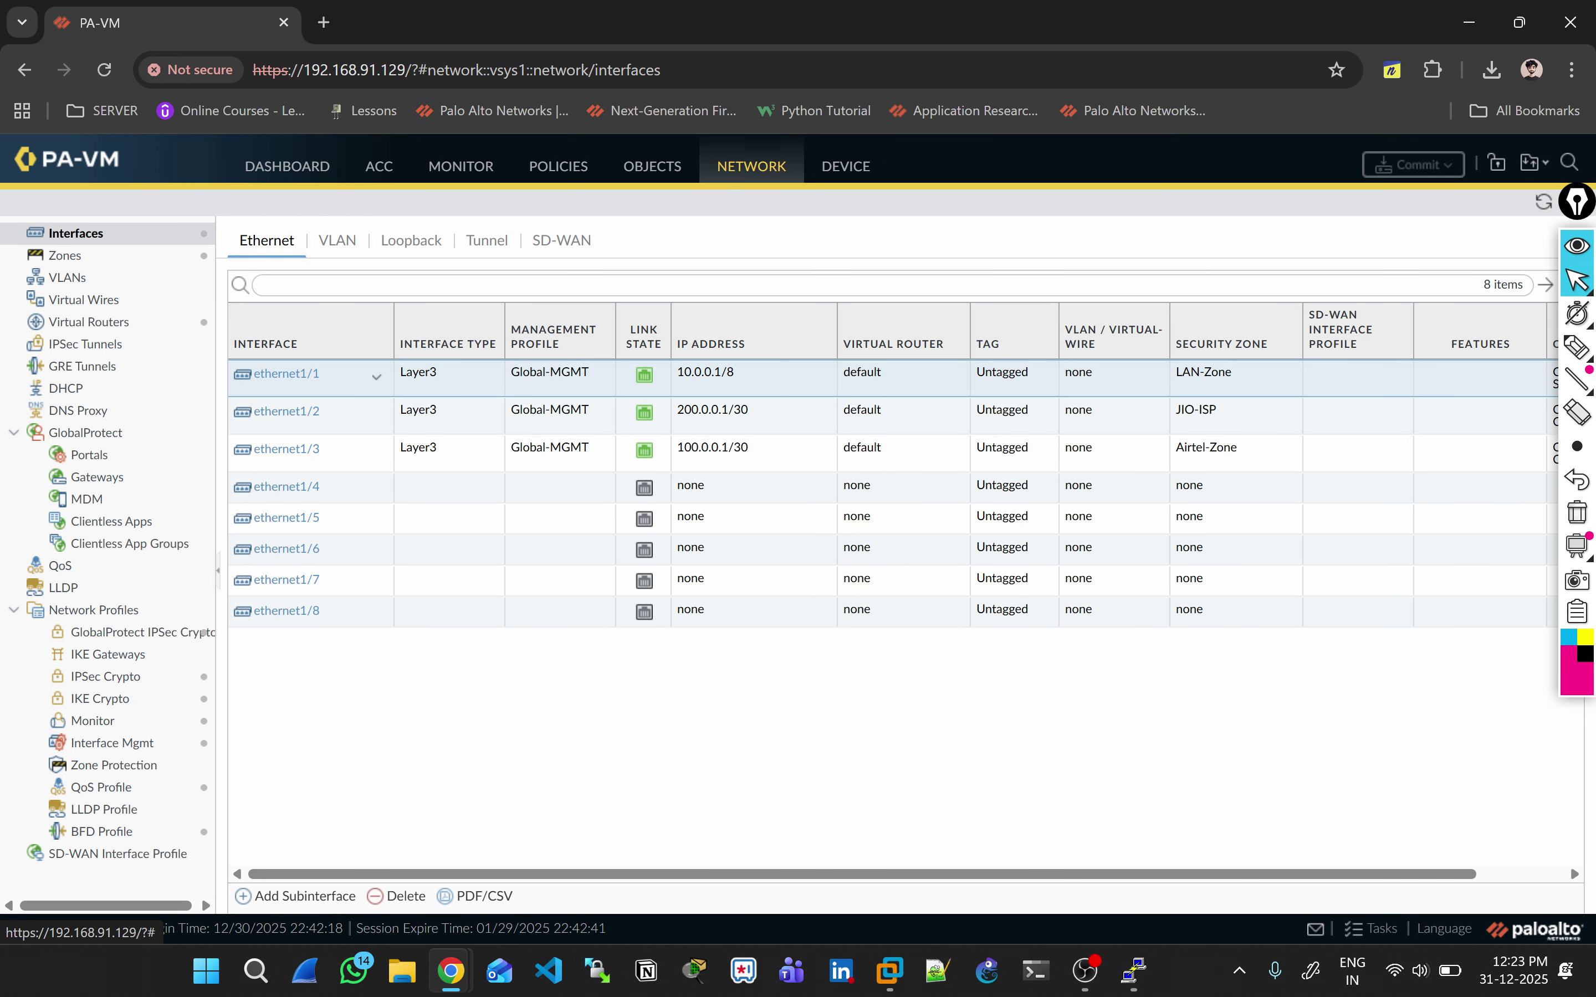
left_click(286, 374)
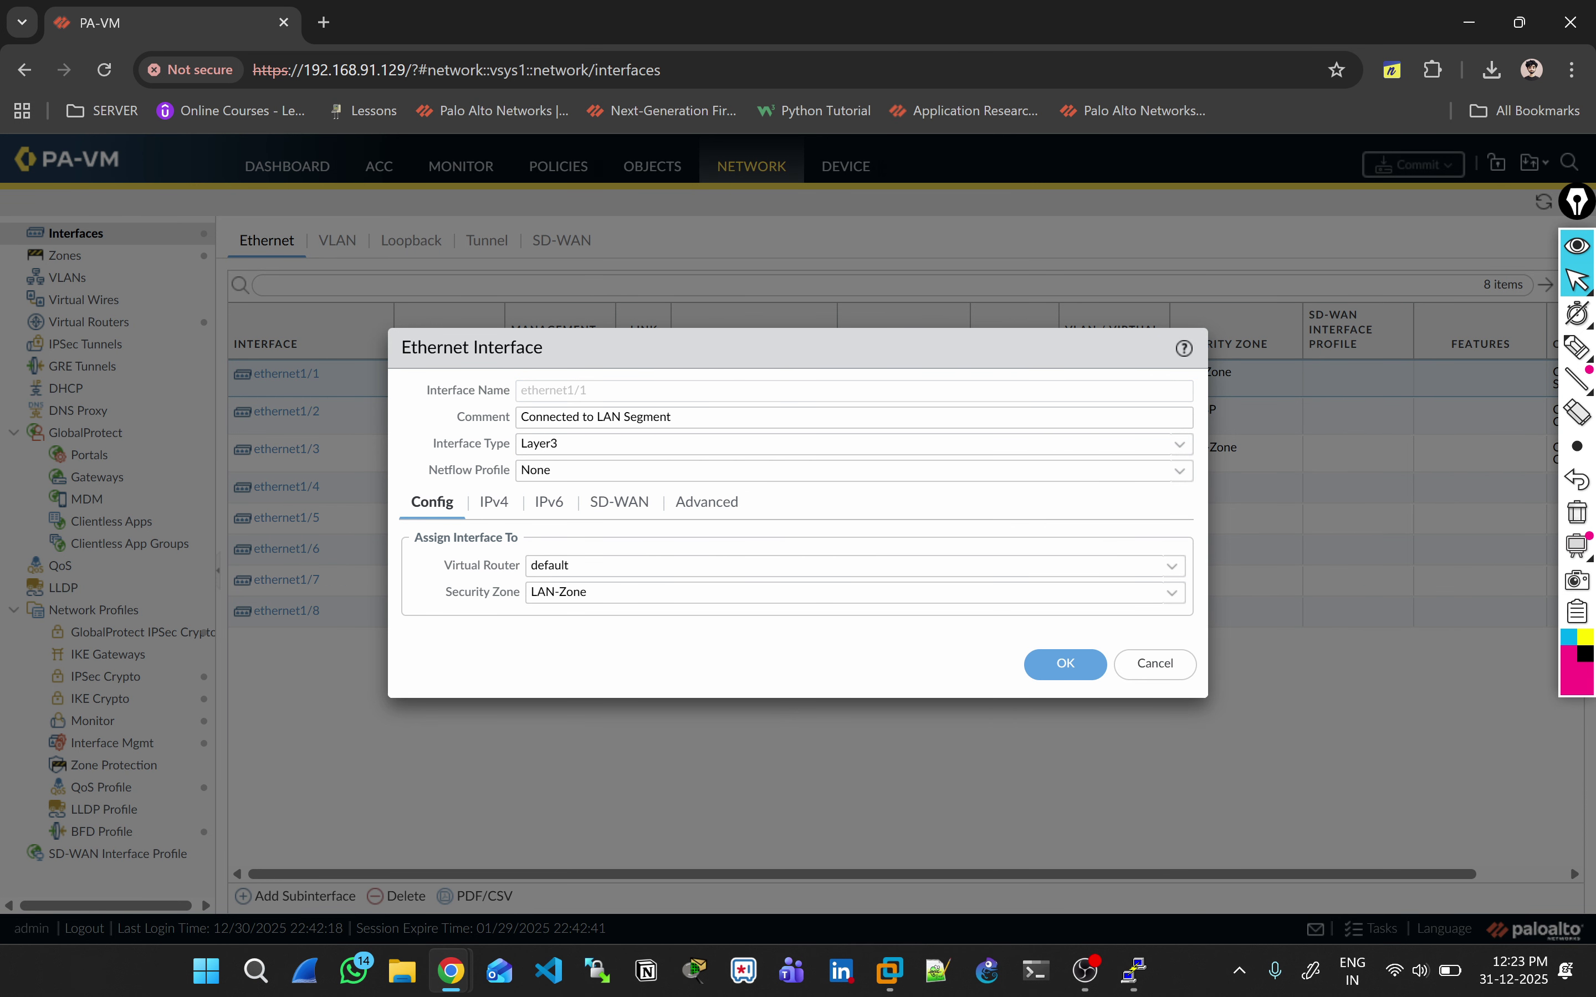
left_click(1172, 567)
key("Escape")
key("Escape")
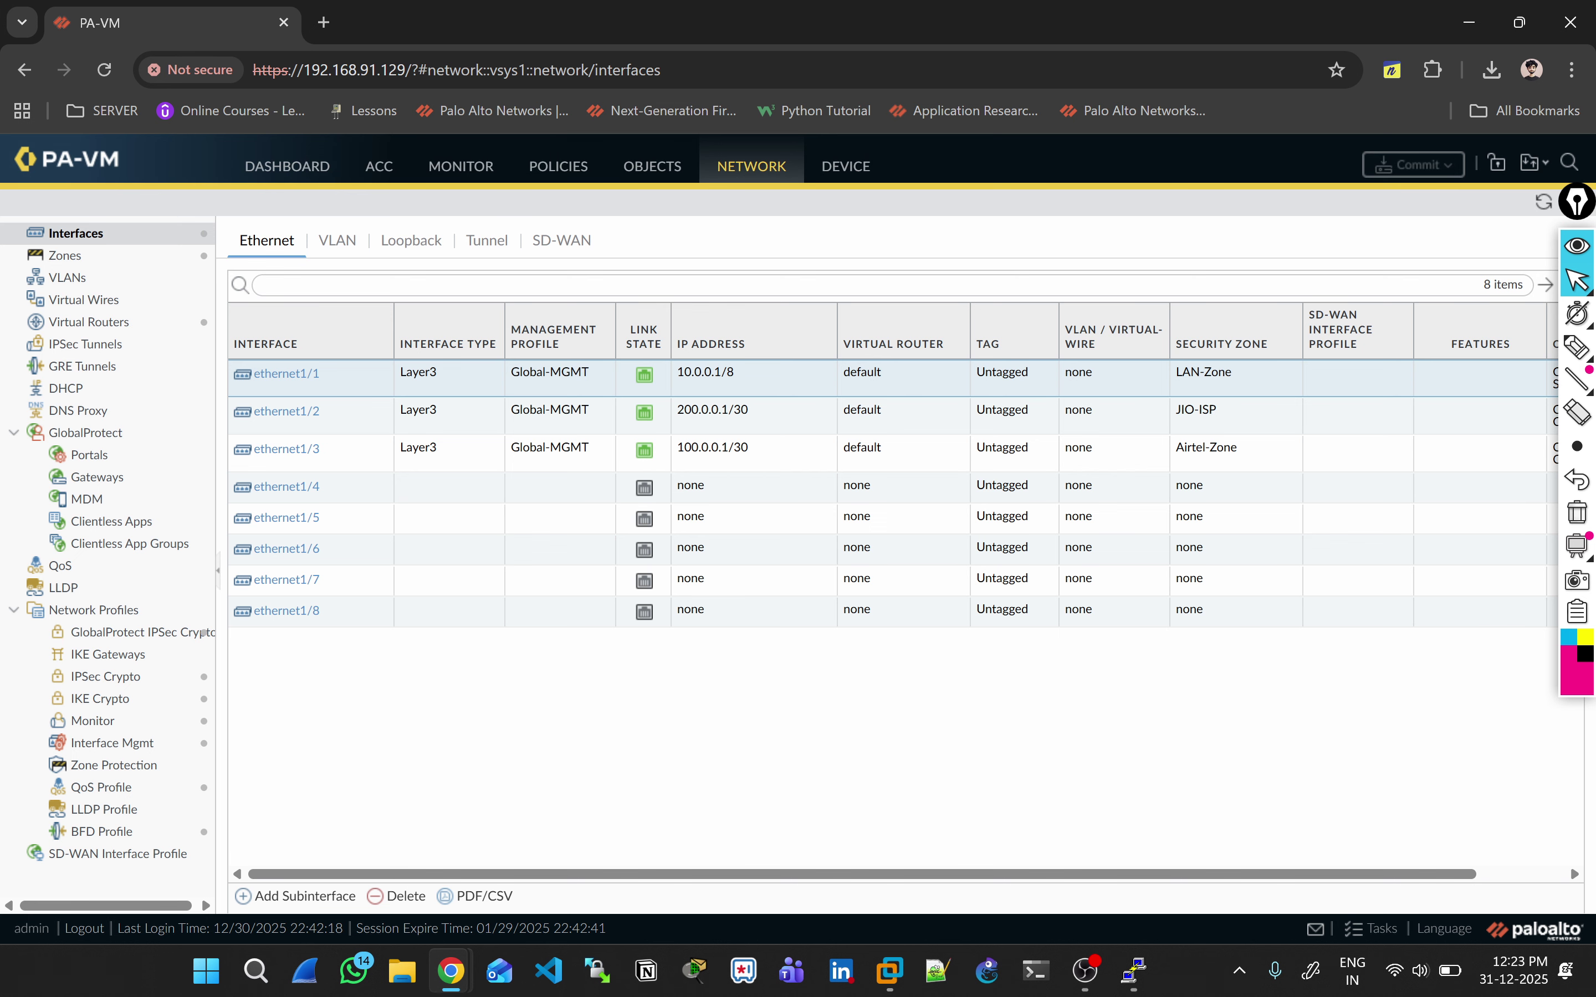
left_click(90, 322)
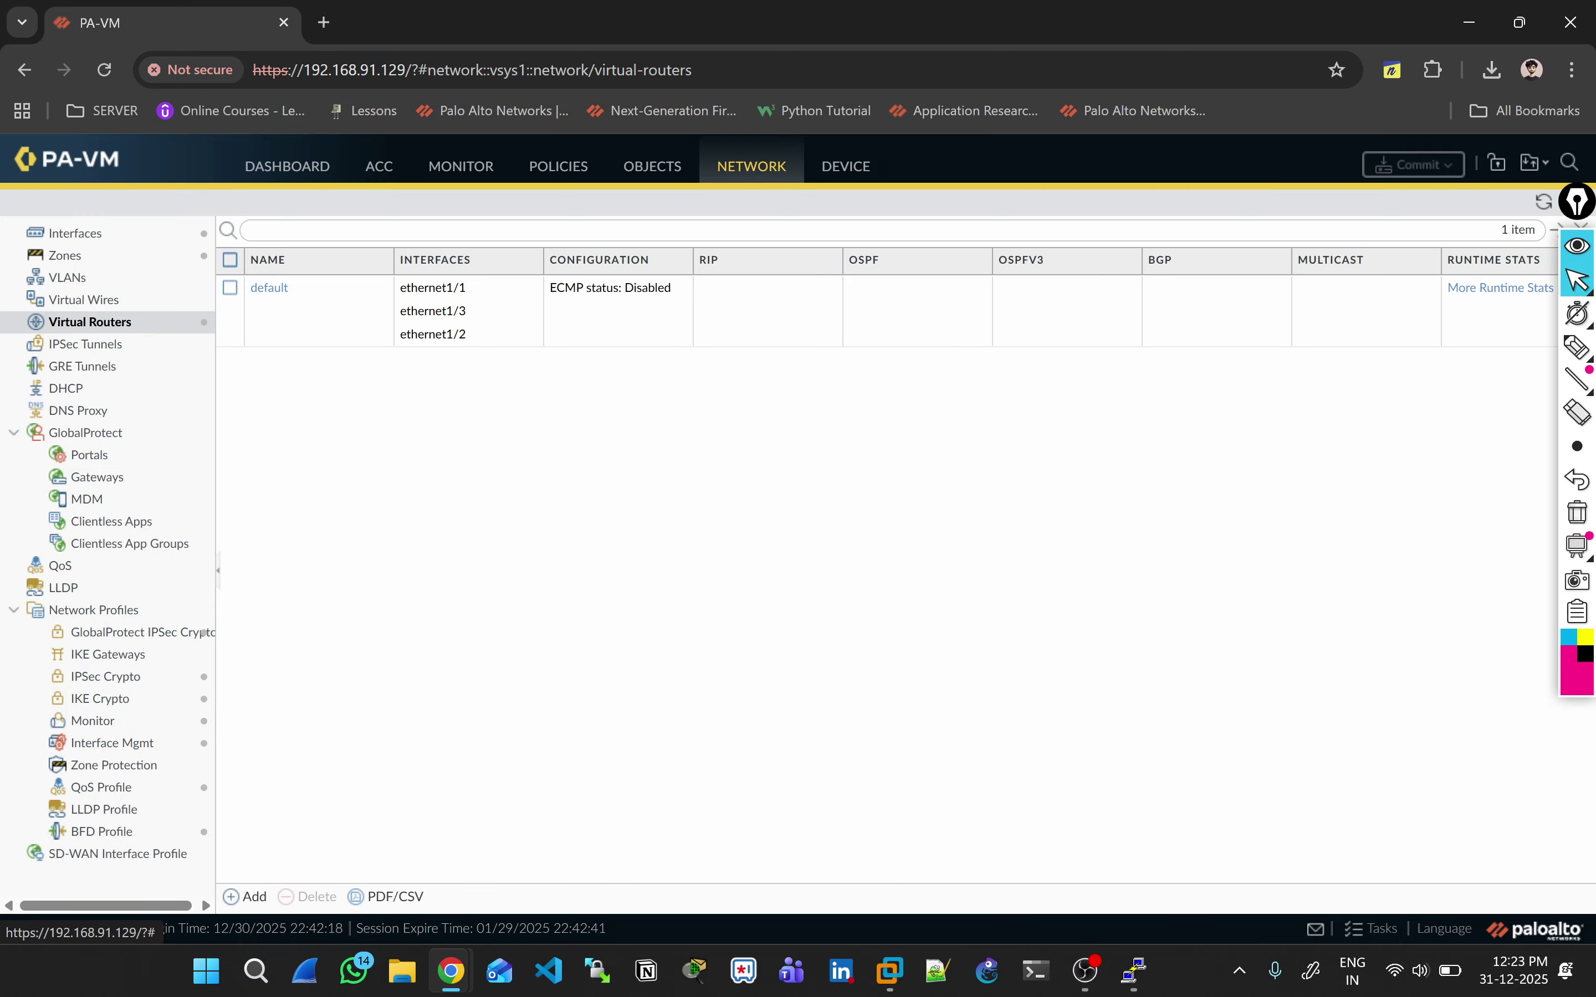
Step: Open virtual router default, browse Static Routes, Router Settings, RIP and OSPF, then start a new IPv4 static route
left_click(269, 287)
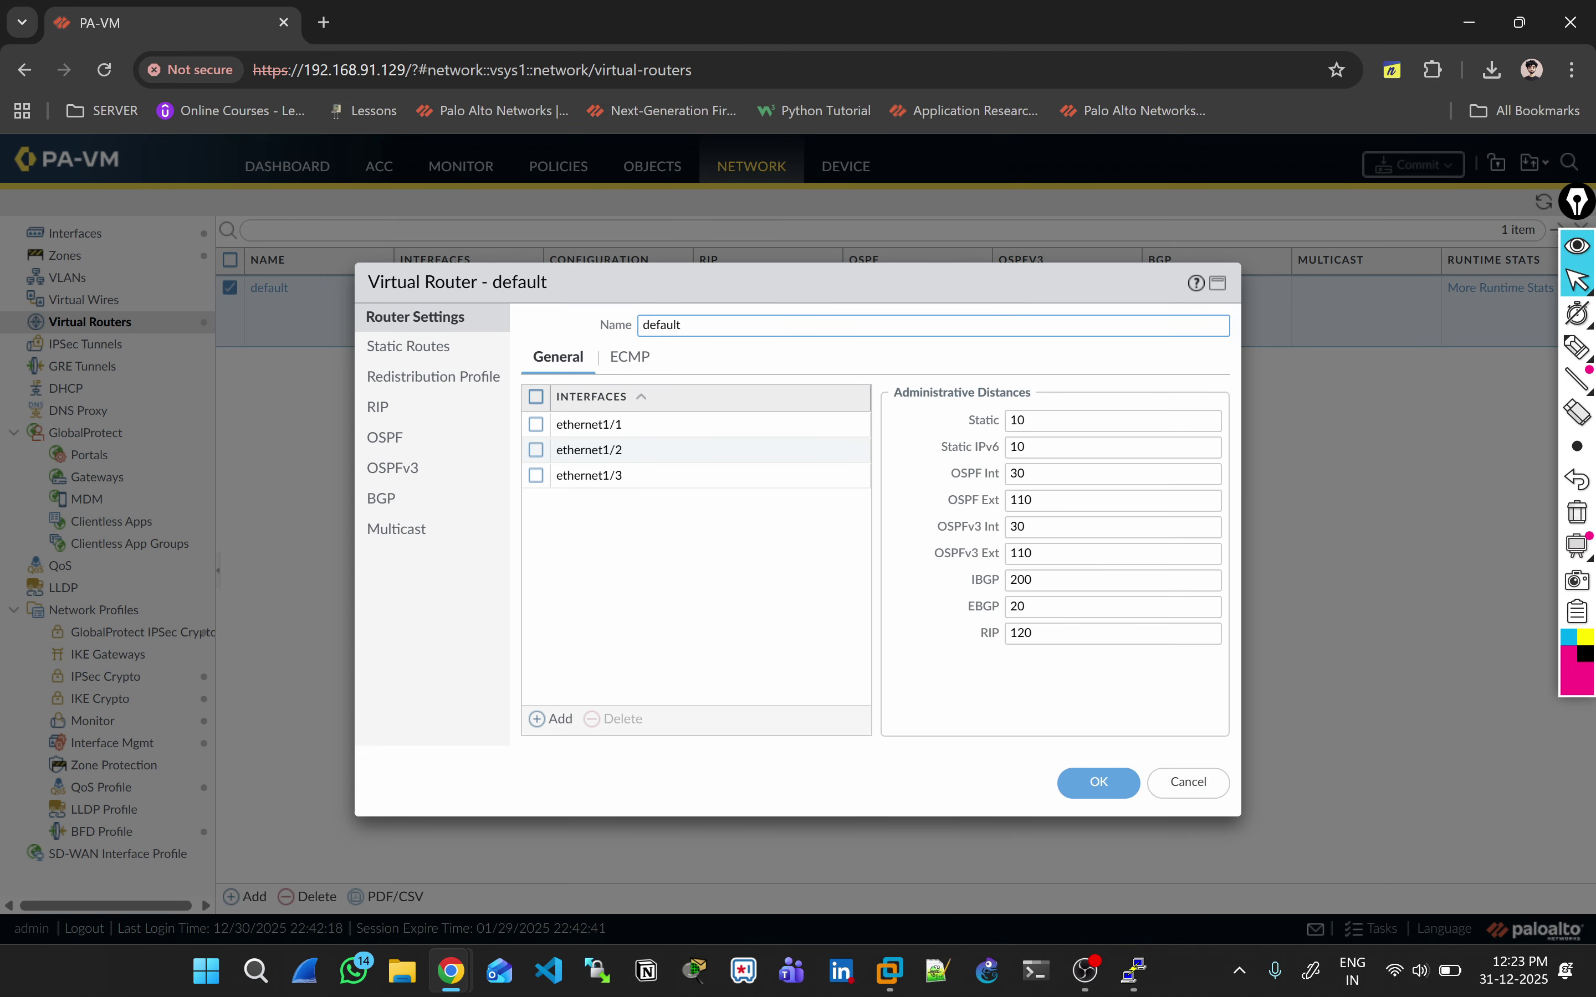
left_click(408, 346)
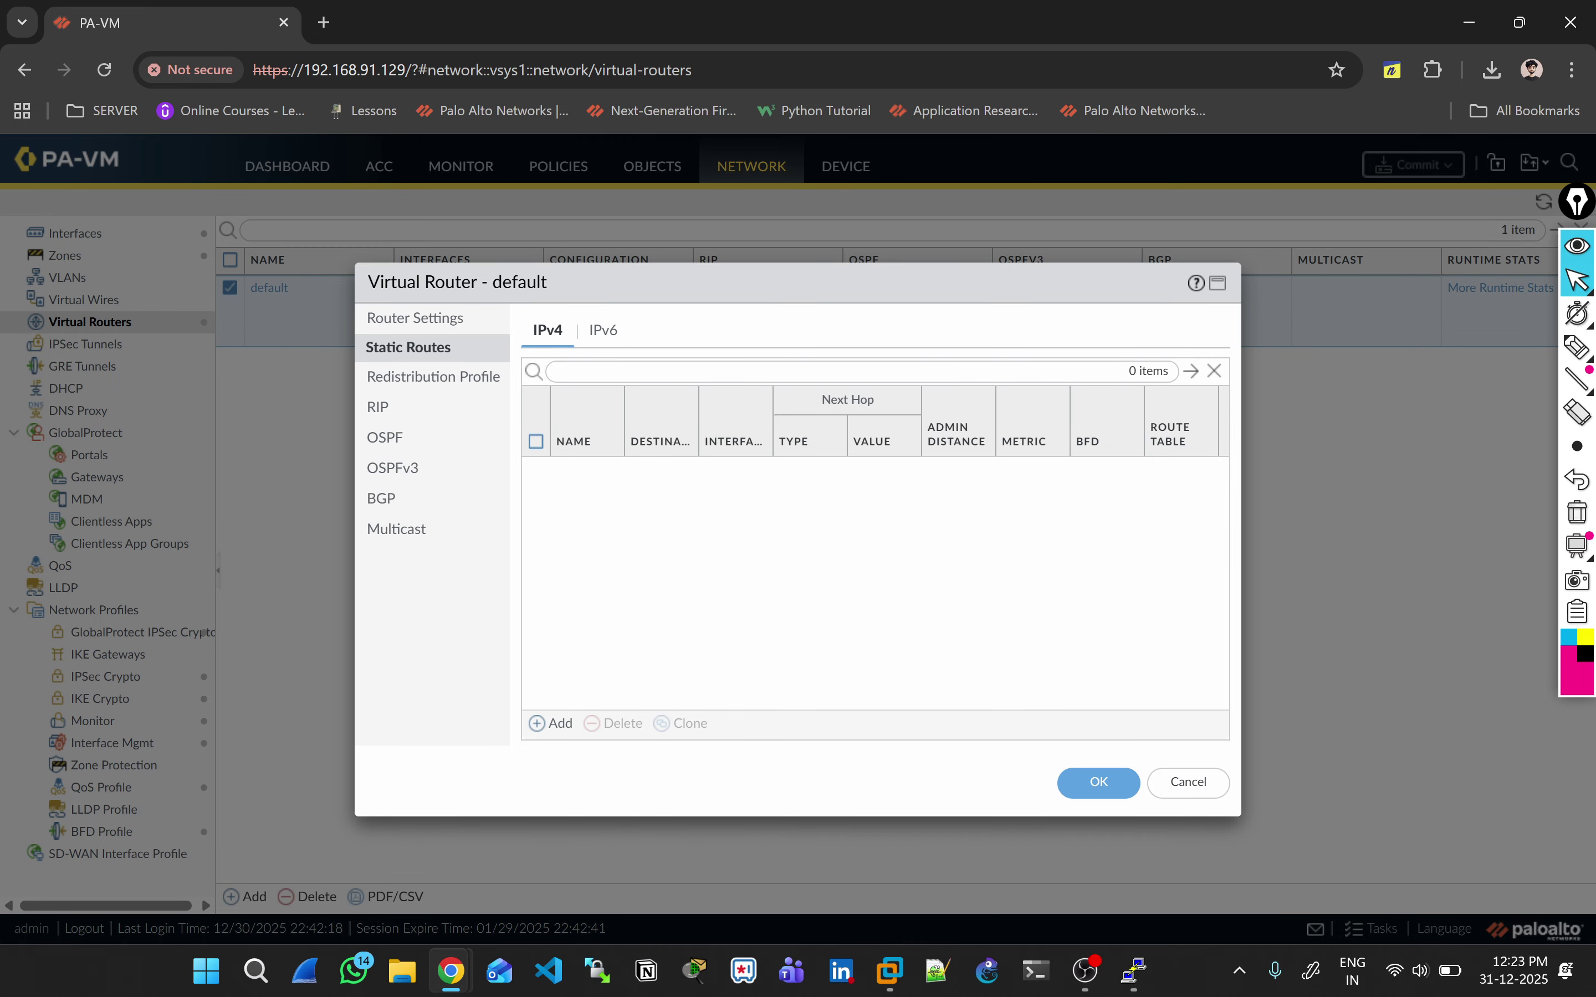
left_click(415, 317)
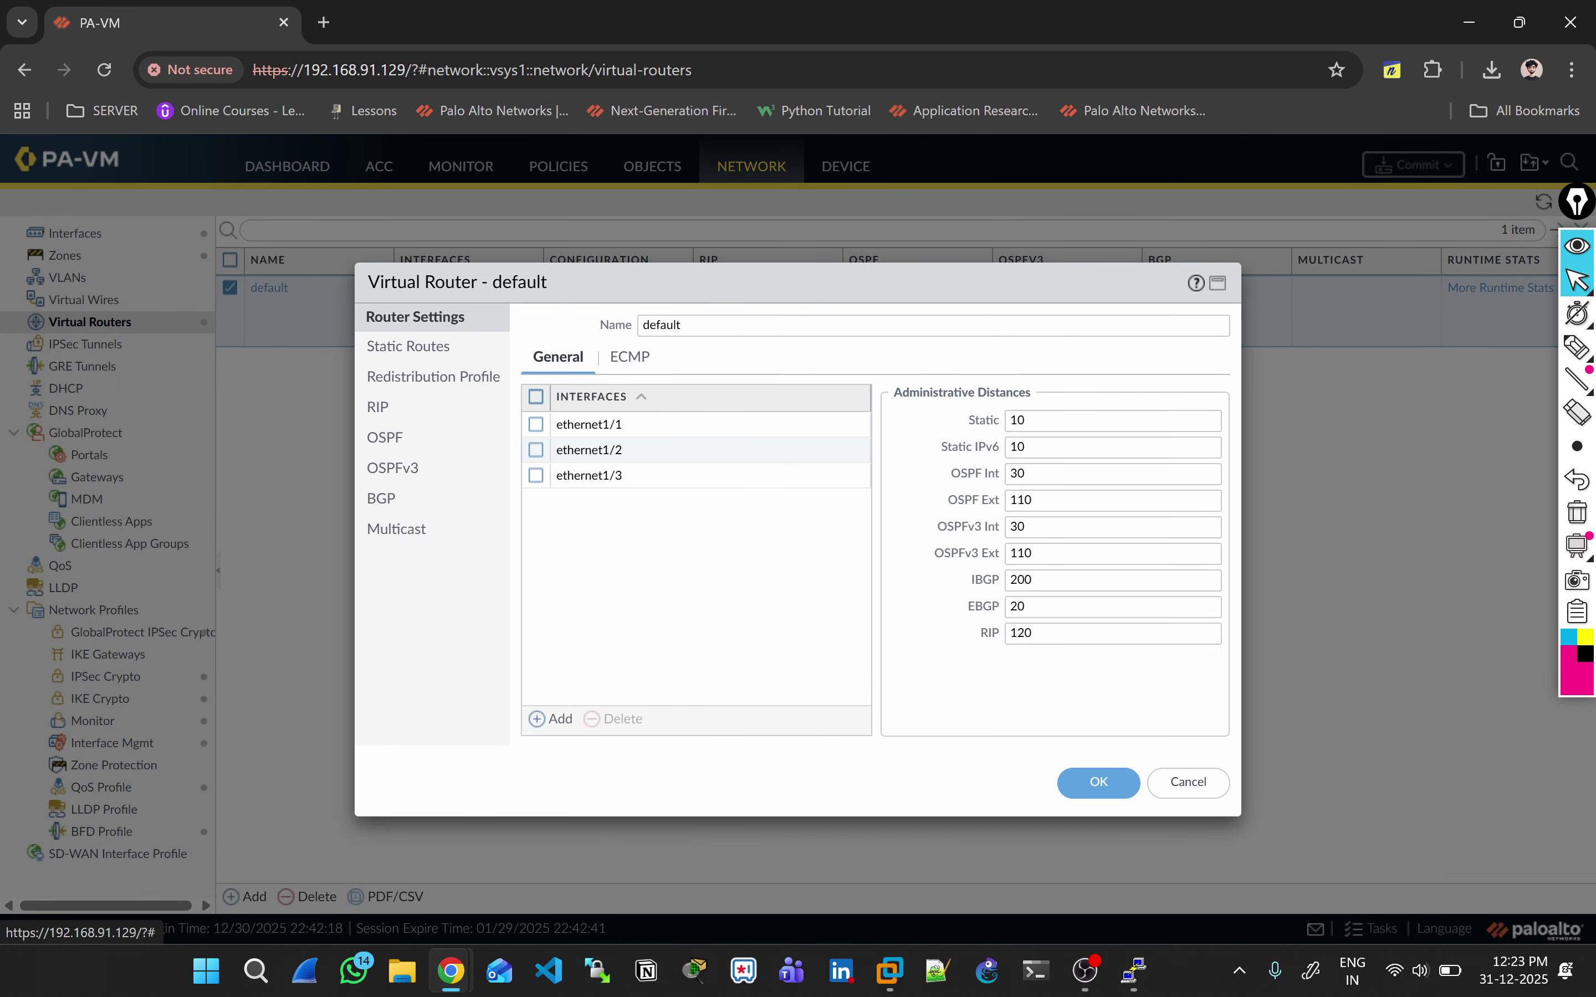
left_click(378, 408)
left_click(385, 438)
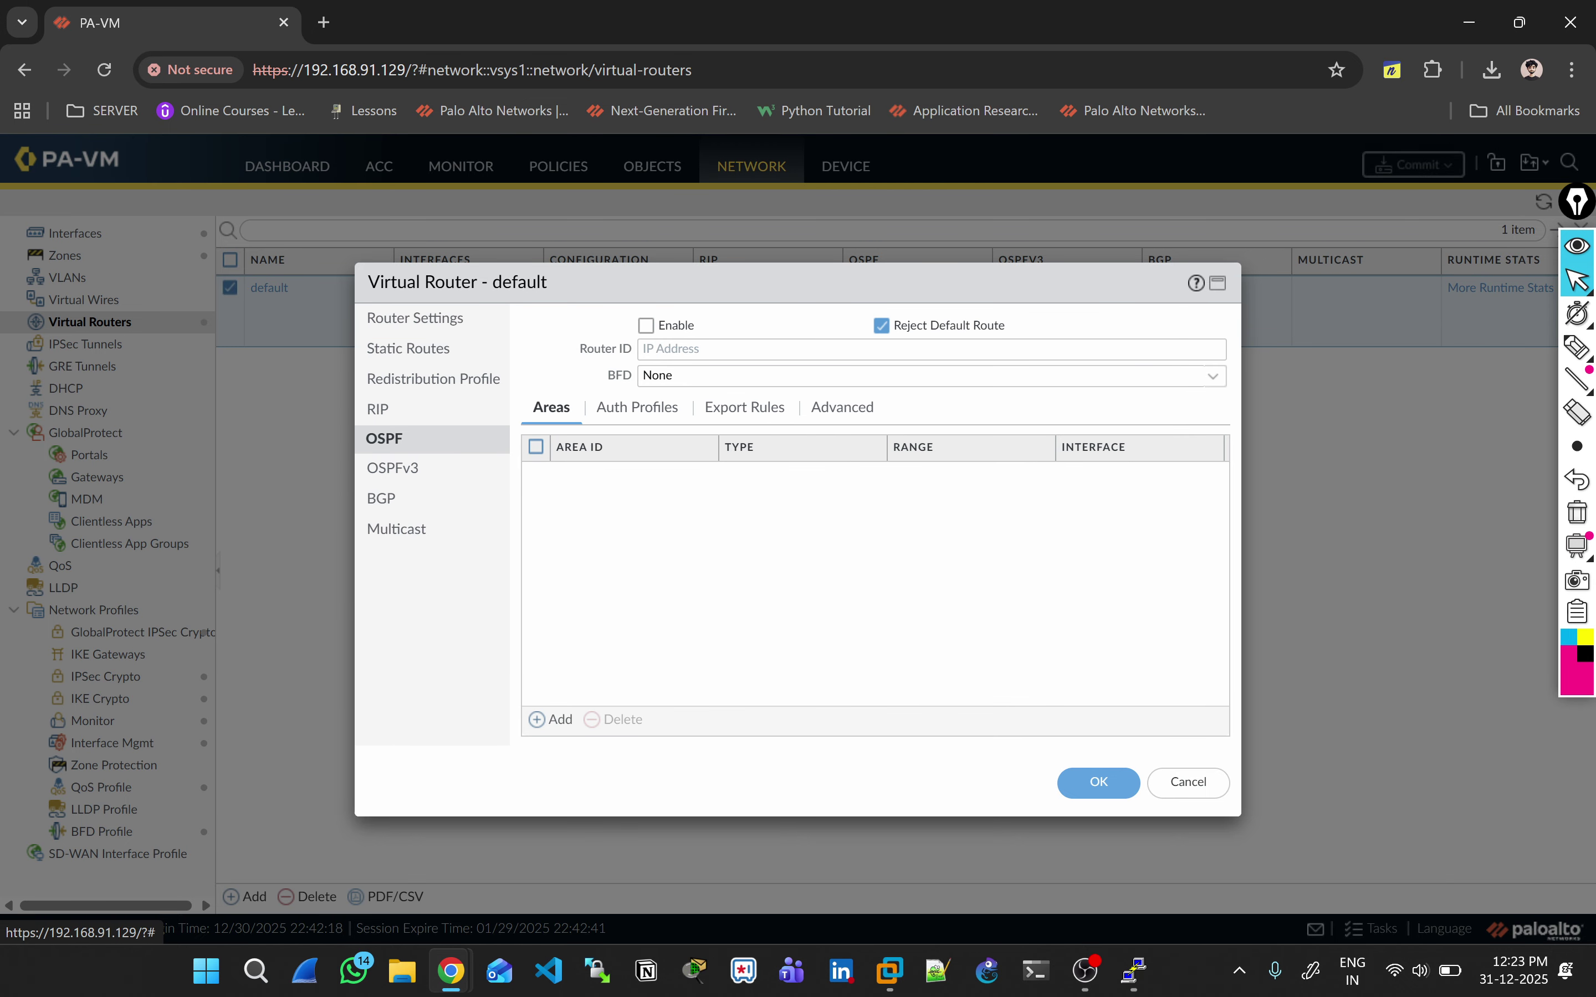
left_click(408, 348)
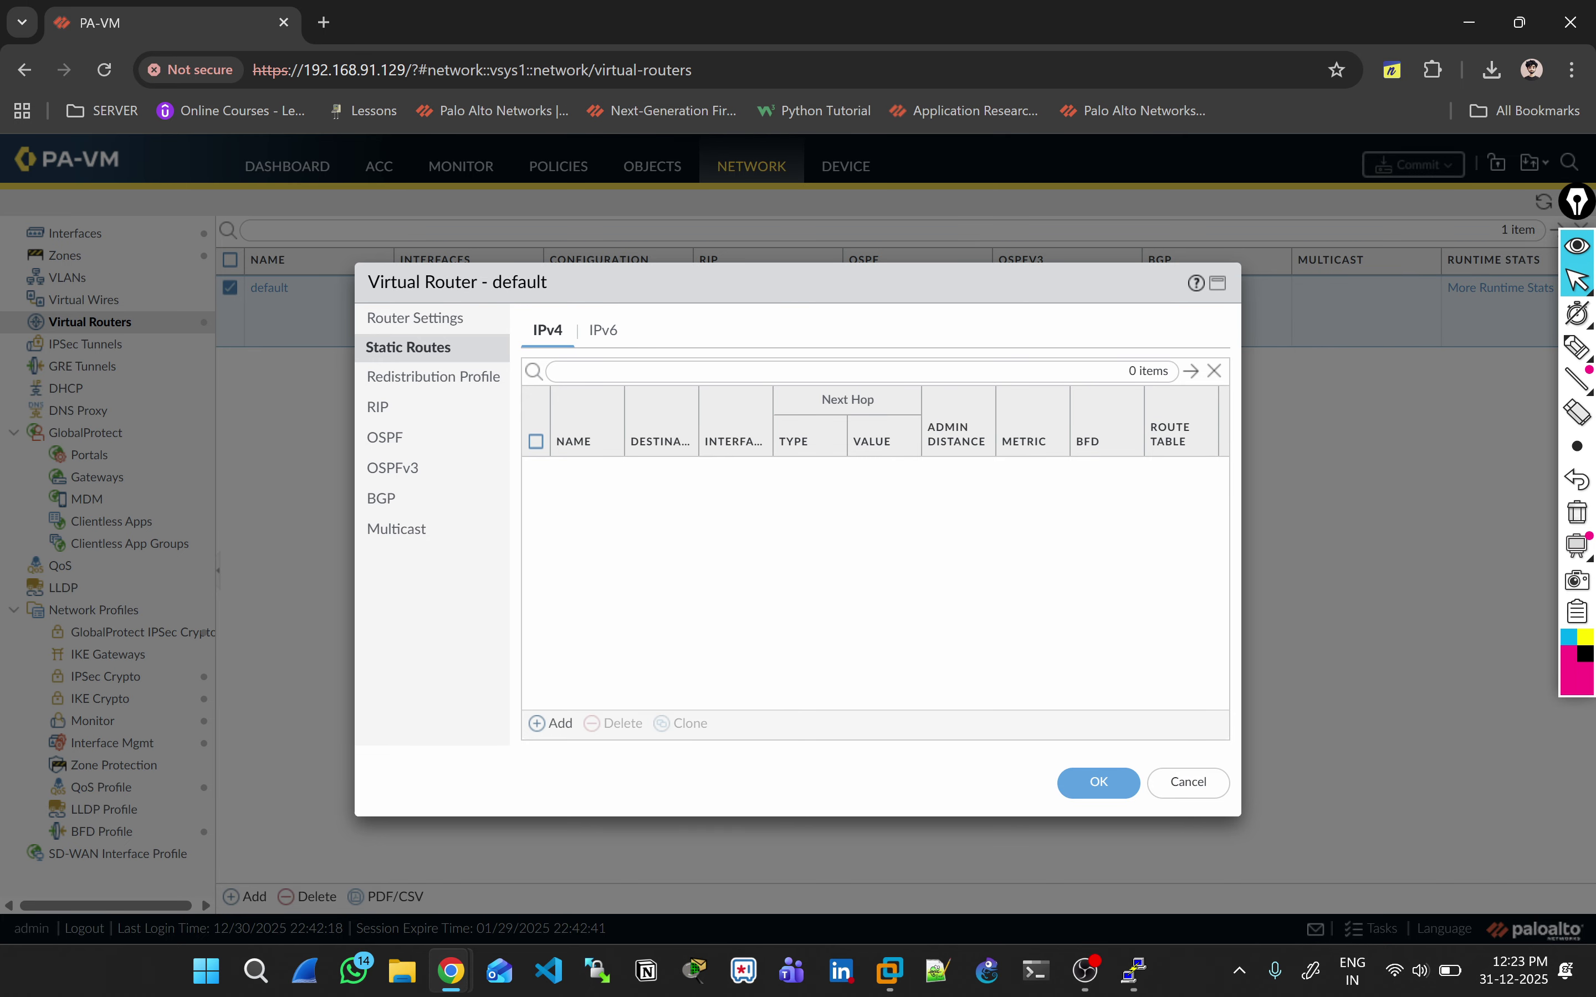
left_click(551, 724)
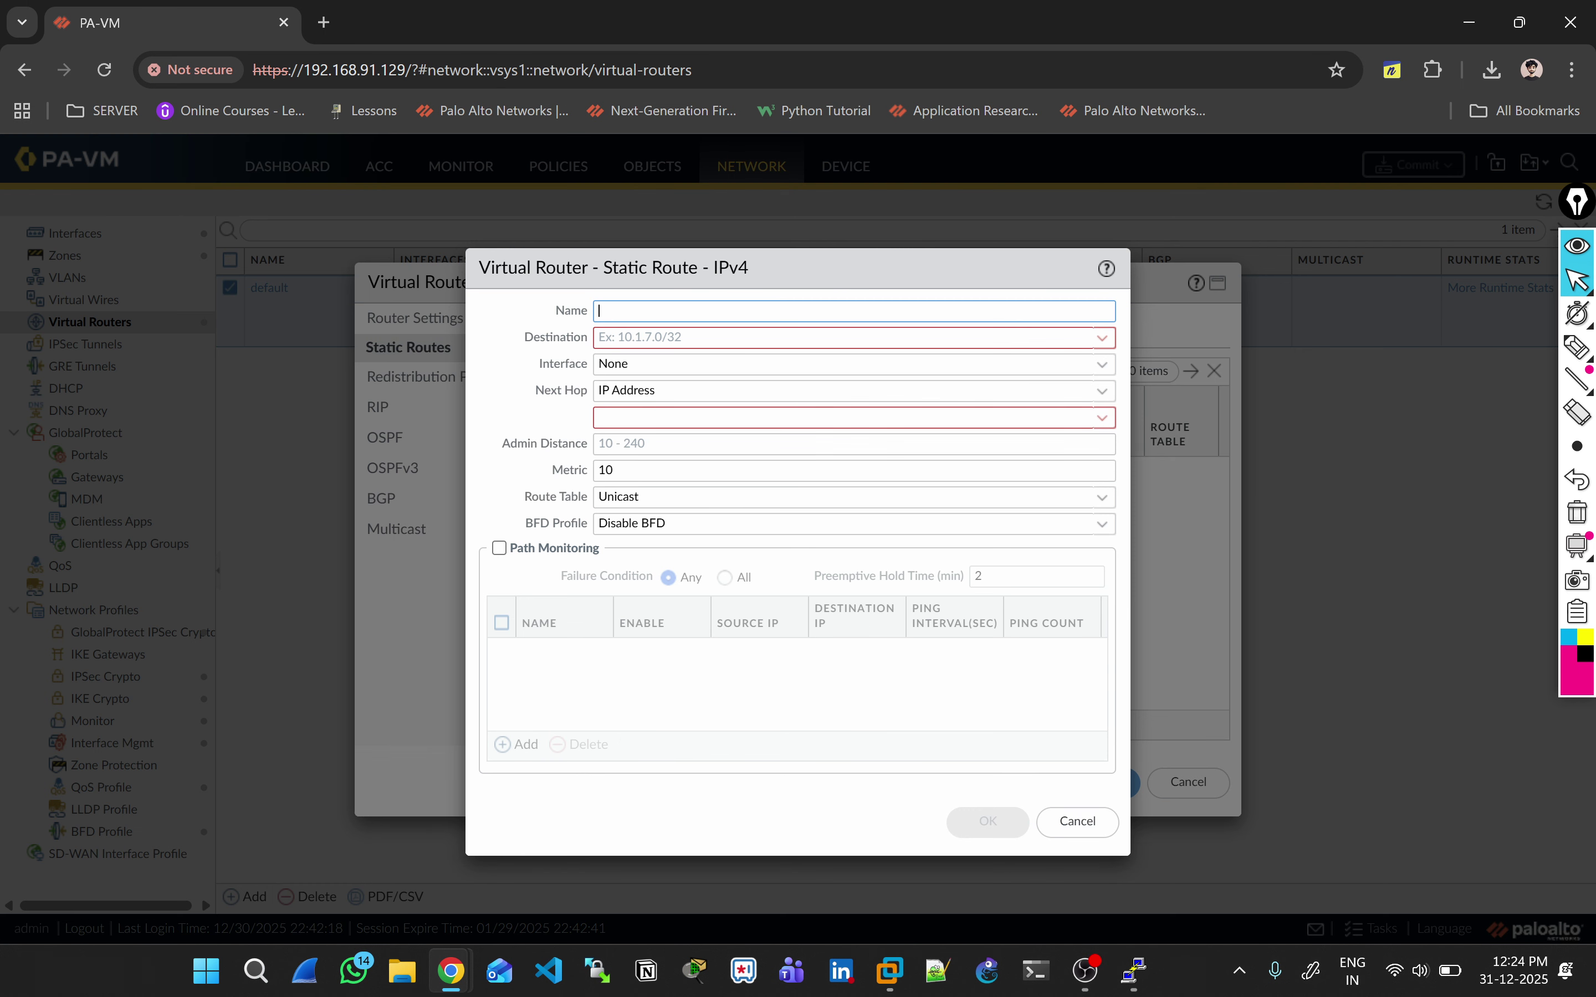
Step: Name the static route Airtel-Policy, correcting a misspelled name, with destination 0.0.0.0/0
type("Deafult-ISP-Airtel")
key("ctrl+a")
key("BackSpace")
type("Airtel-Policy")
left_click(659, 337)
type("0.0.0.0/0")
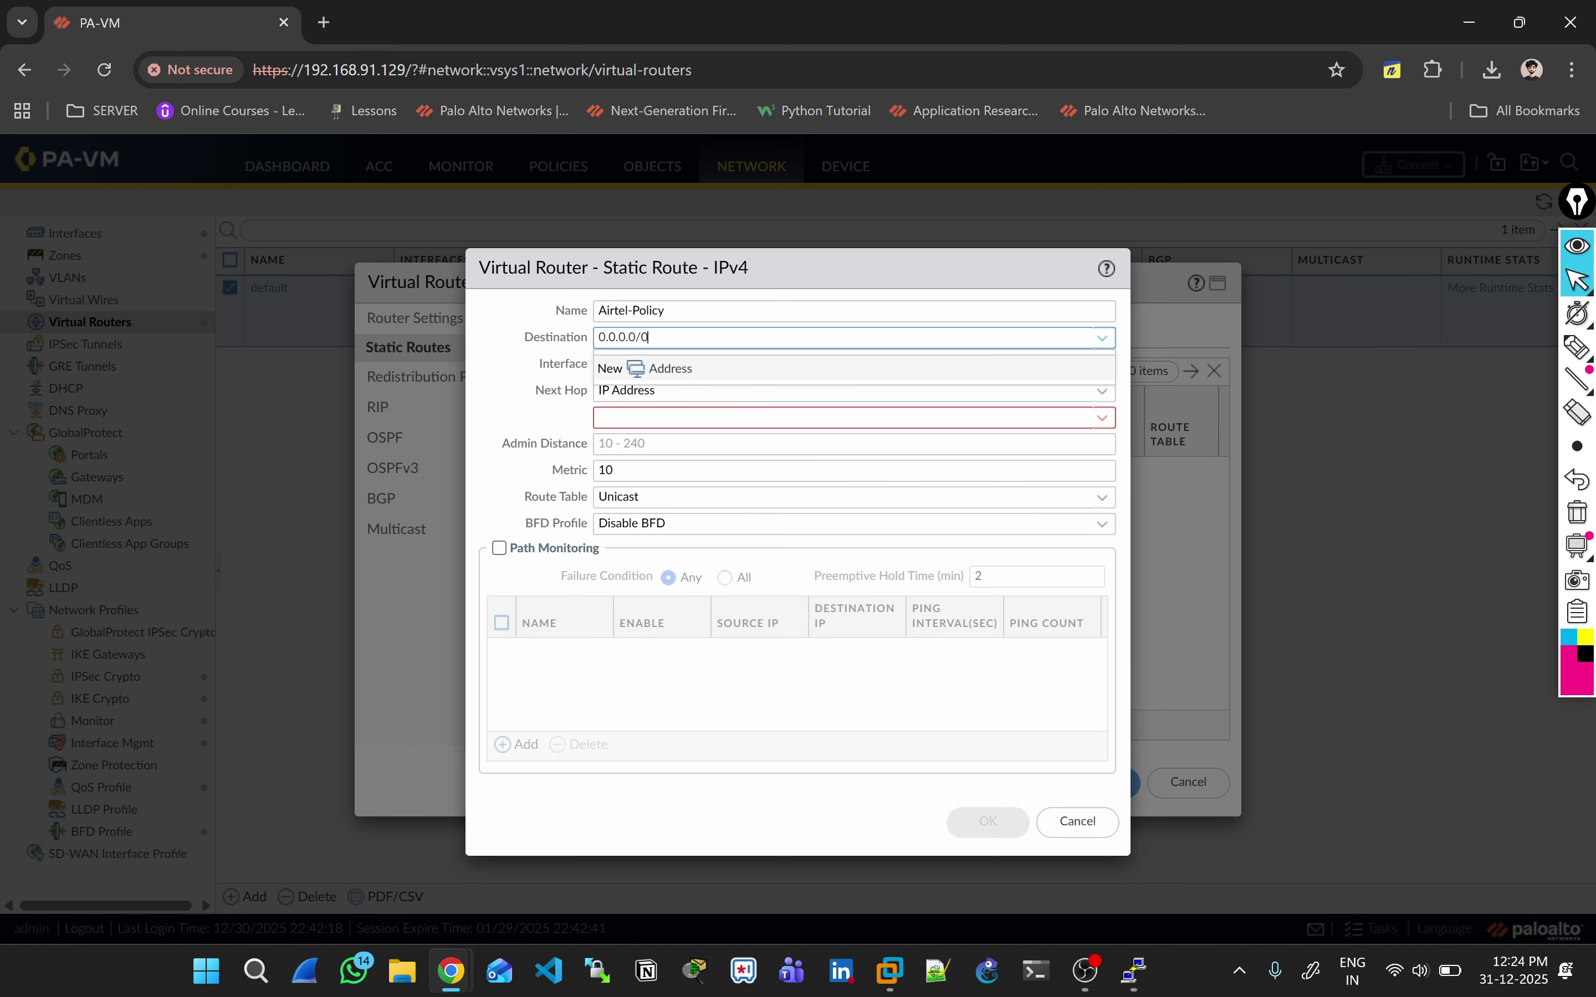
key("Tab")
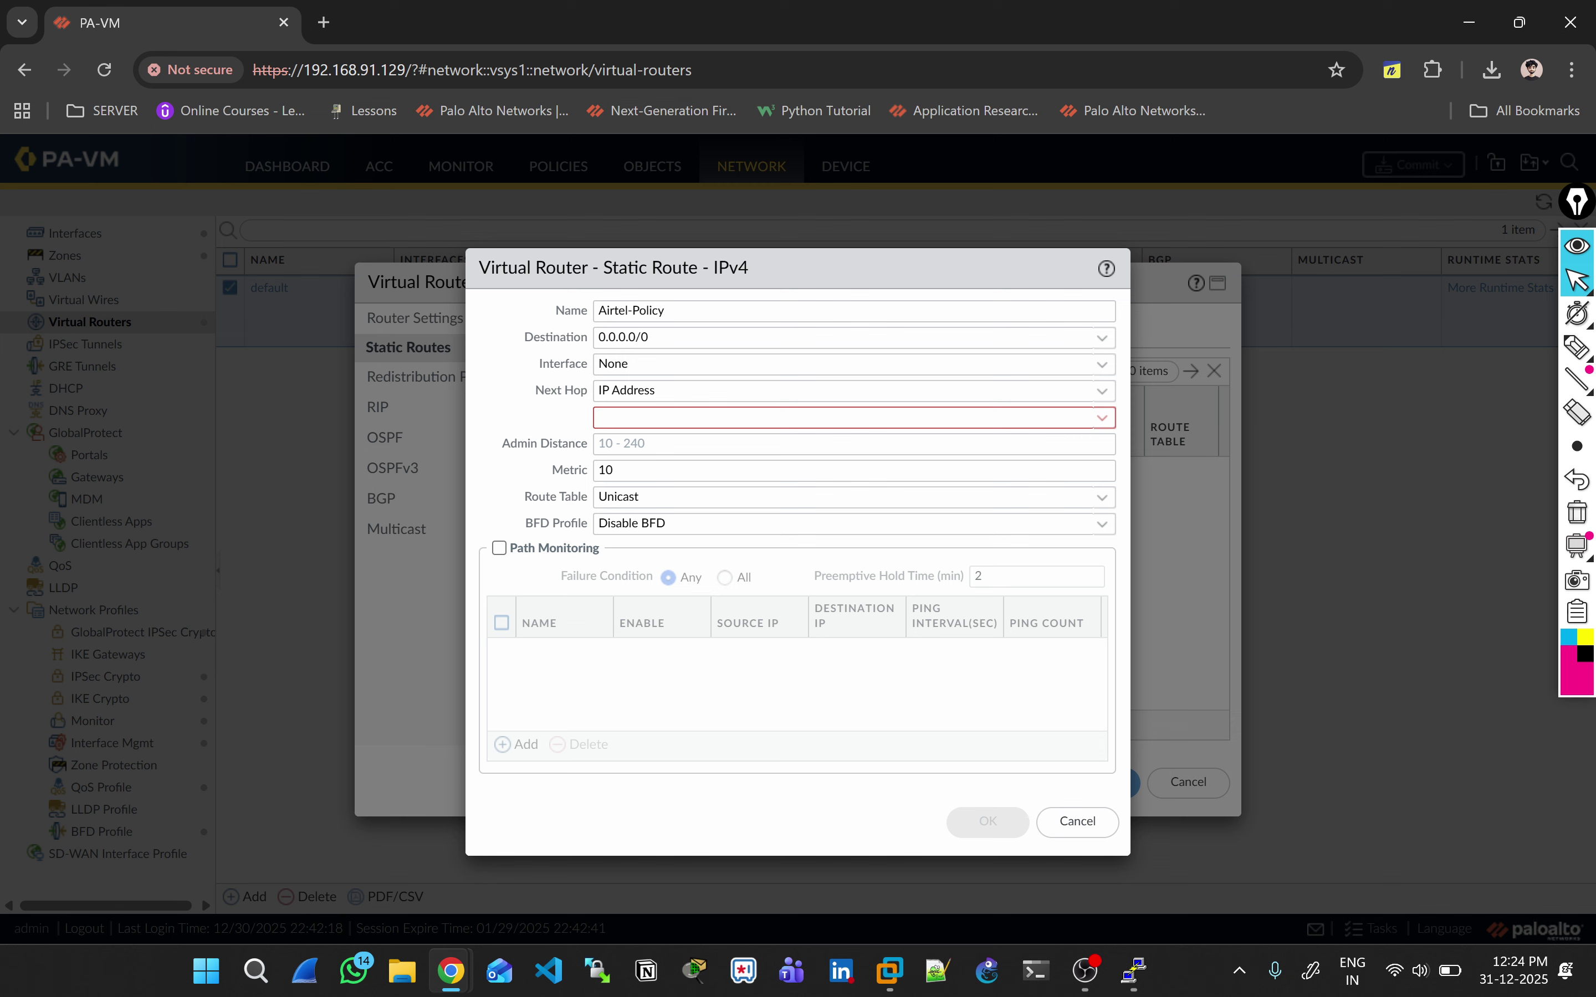
left_click(663, 418)
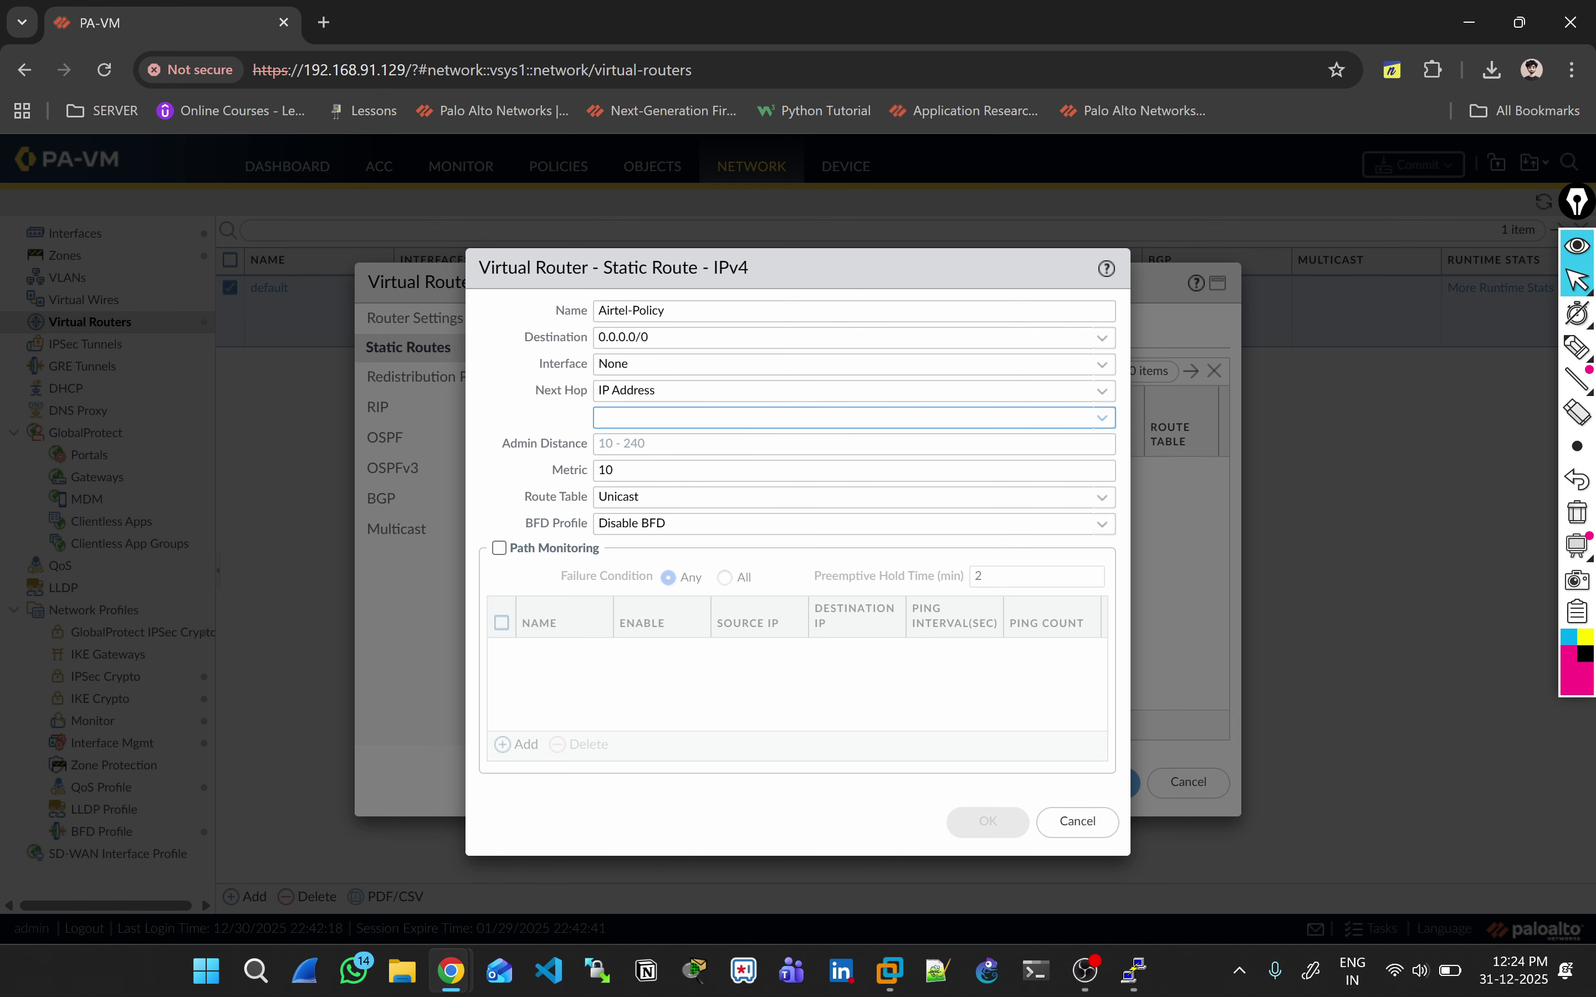
key("alt+Tab")
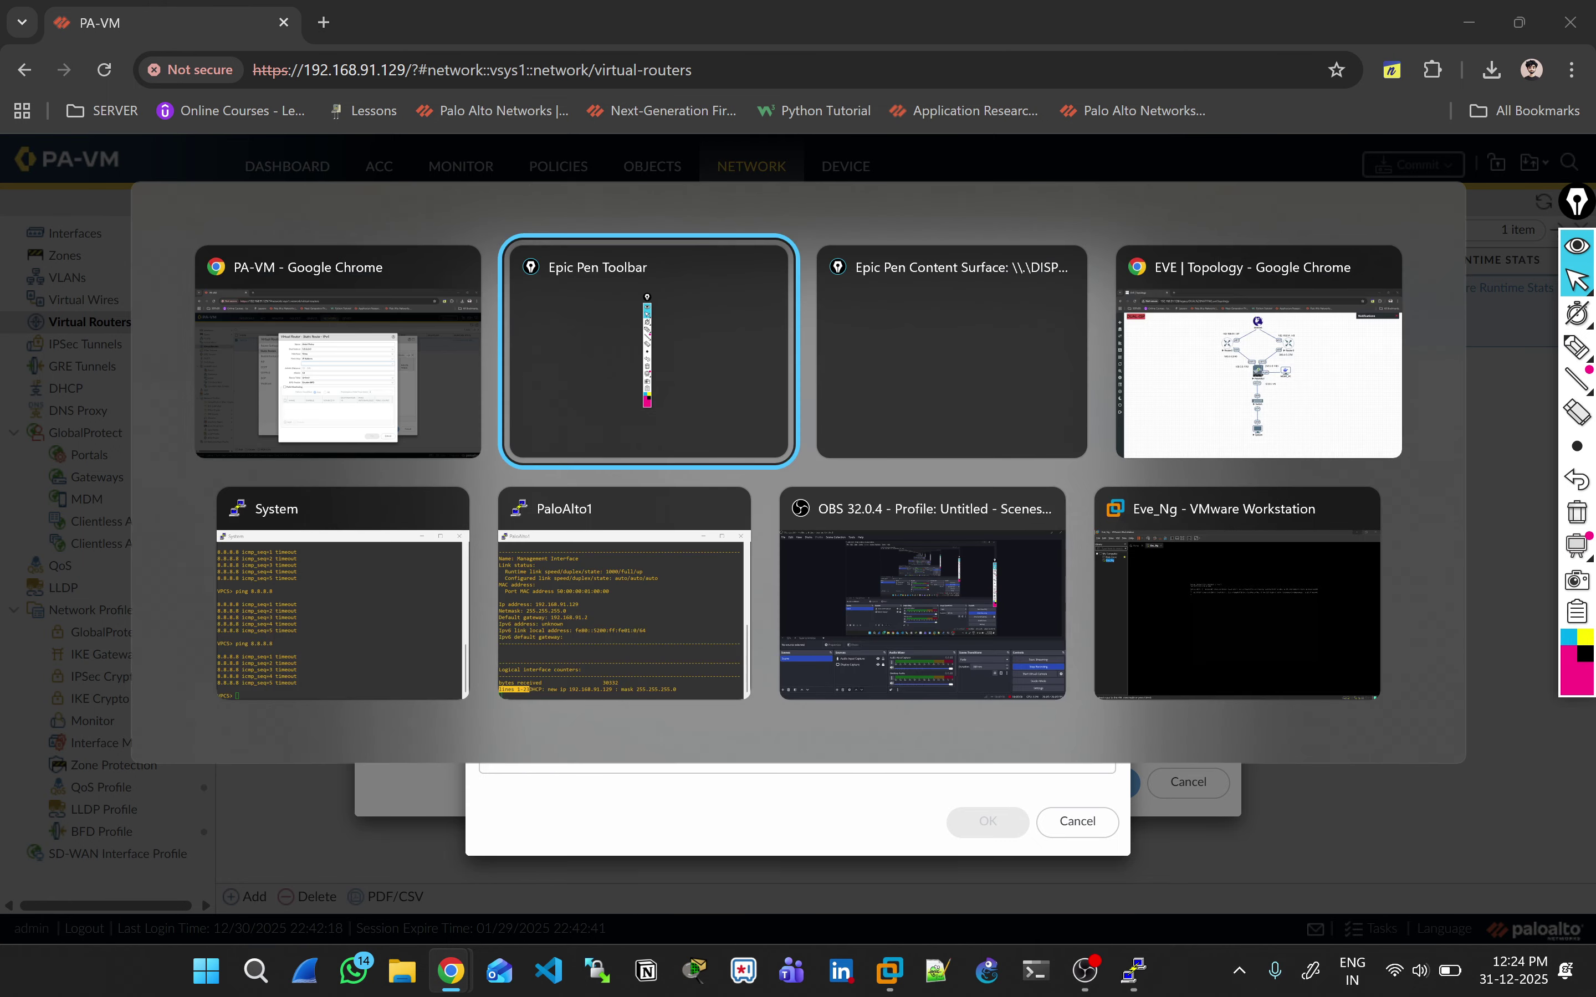
key("alt+Tab")
key("alt+Tab")
key("alt+Tab")
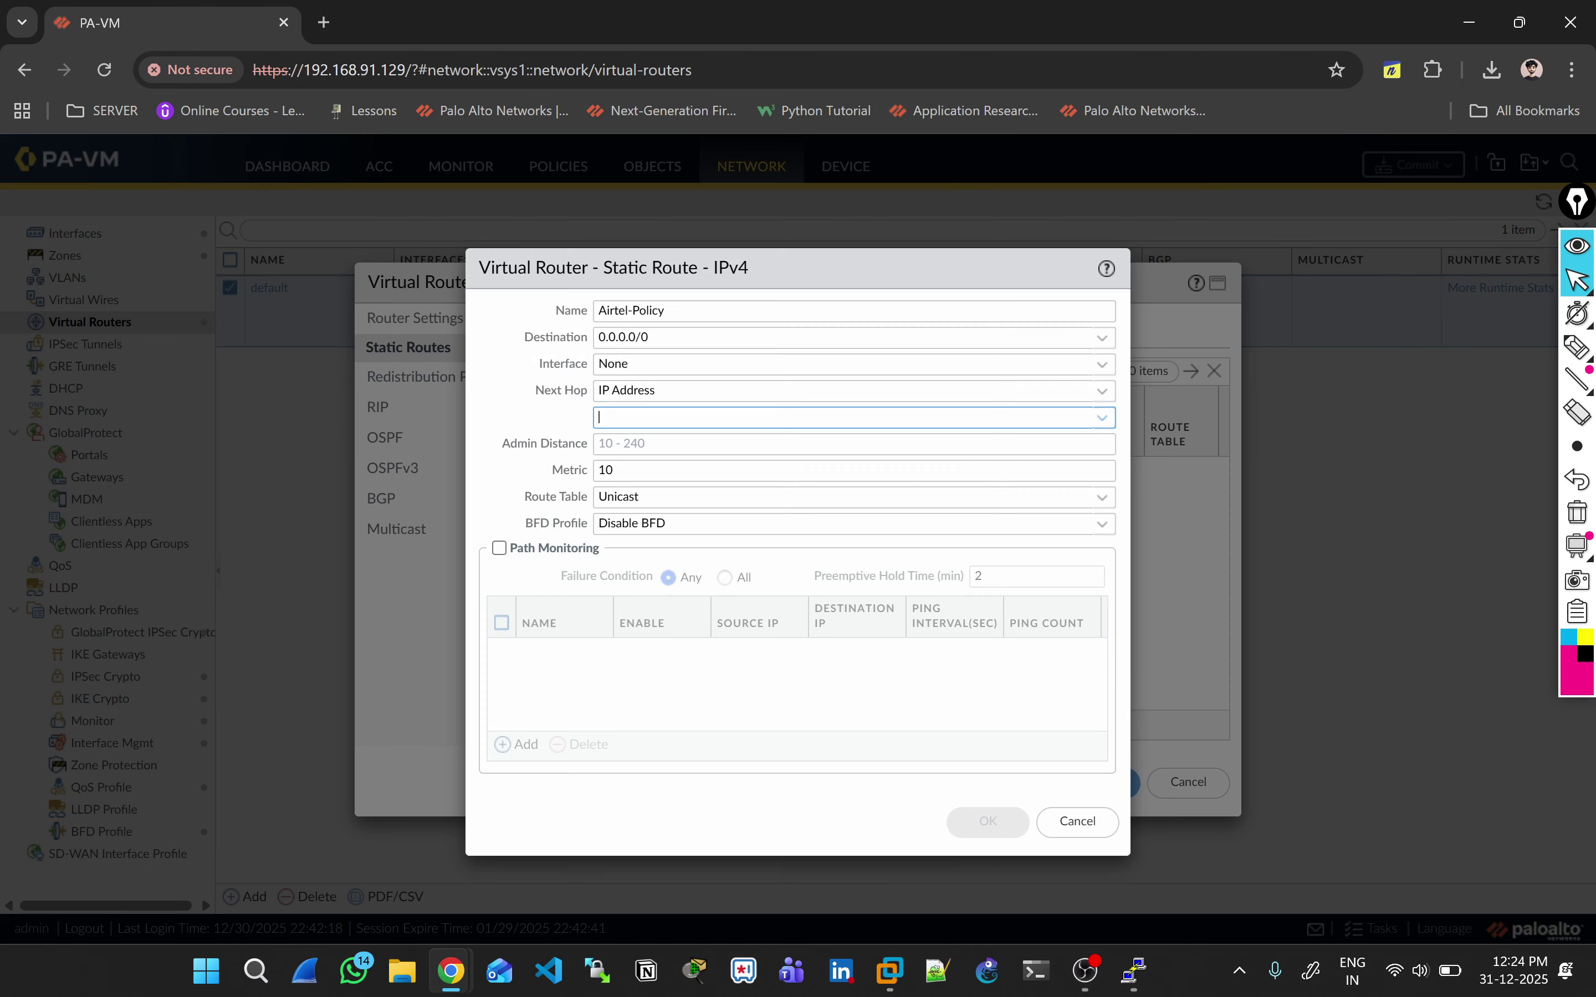
Step: Route it out ethernet1/3 to next hop 100.0.0.2 with metric 10, then show the EVE topology
left_click(1102, 364)
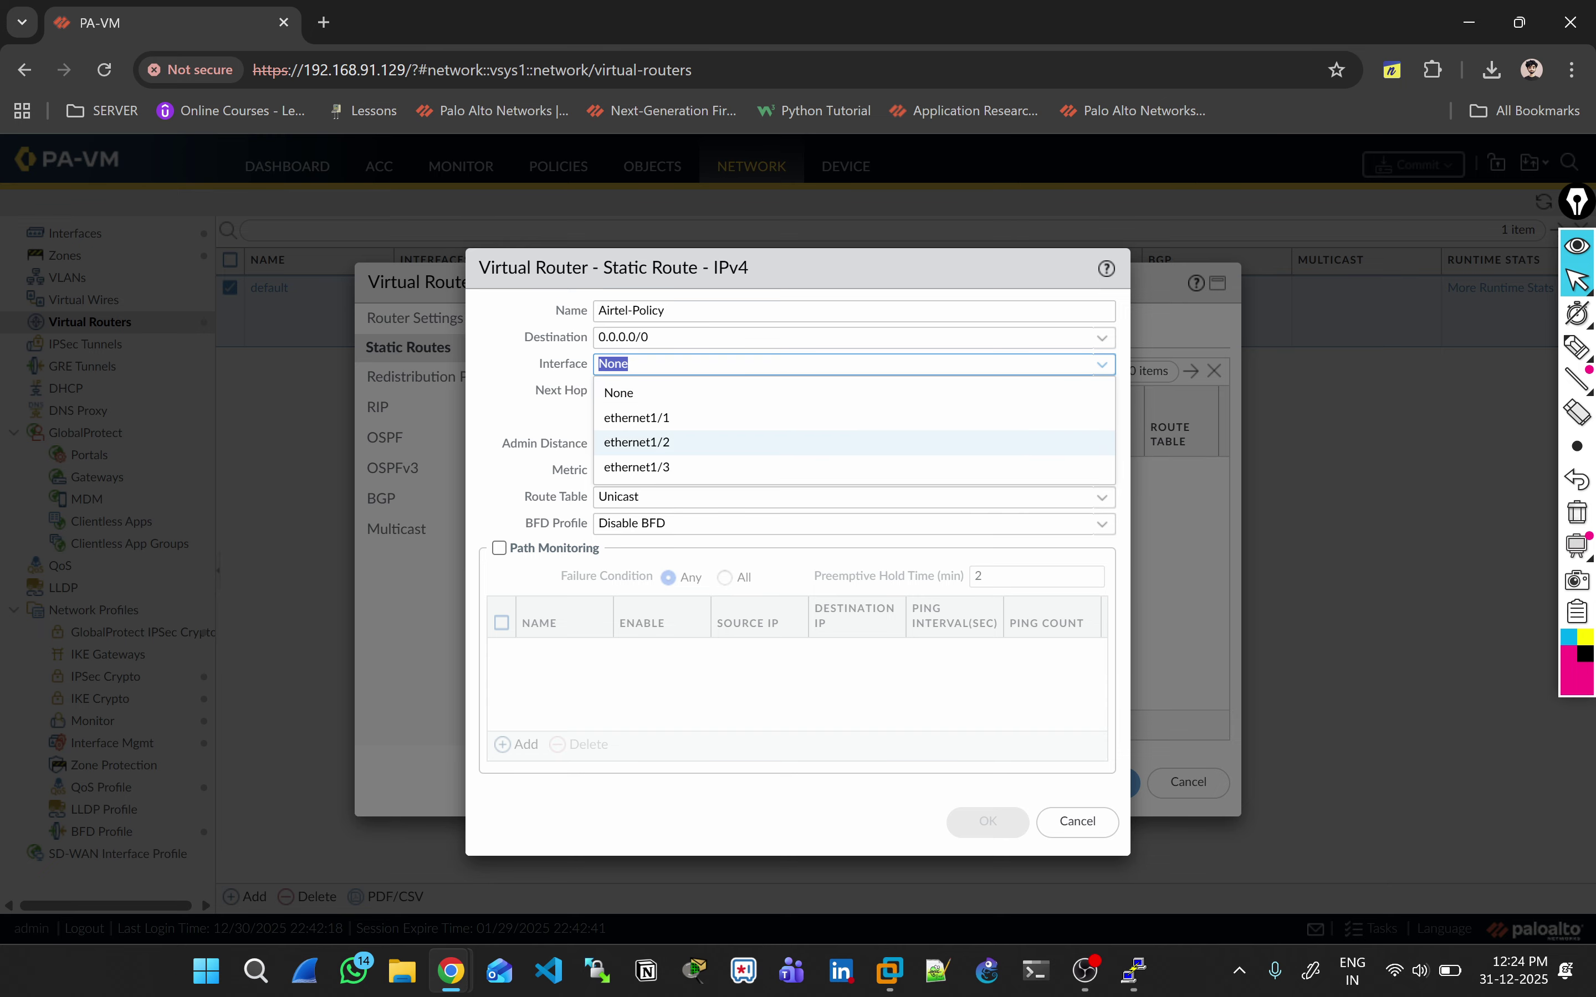
left_click(1069, 468)
key("alt+Tab")
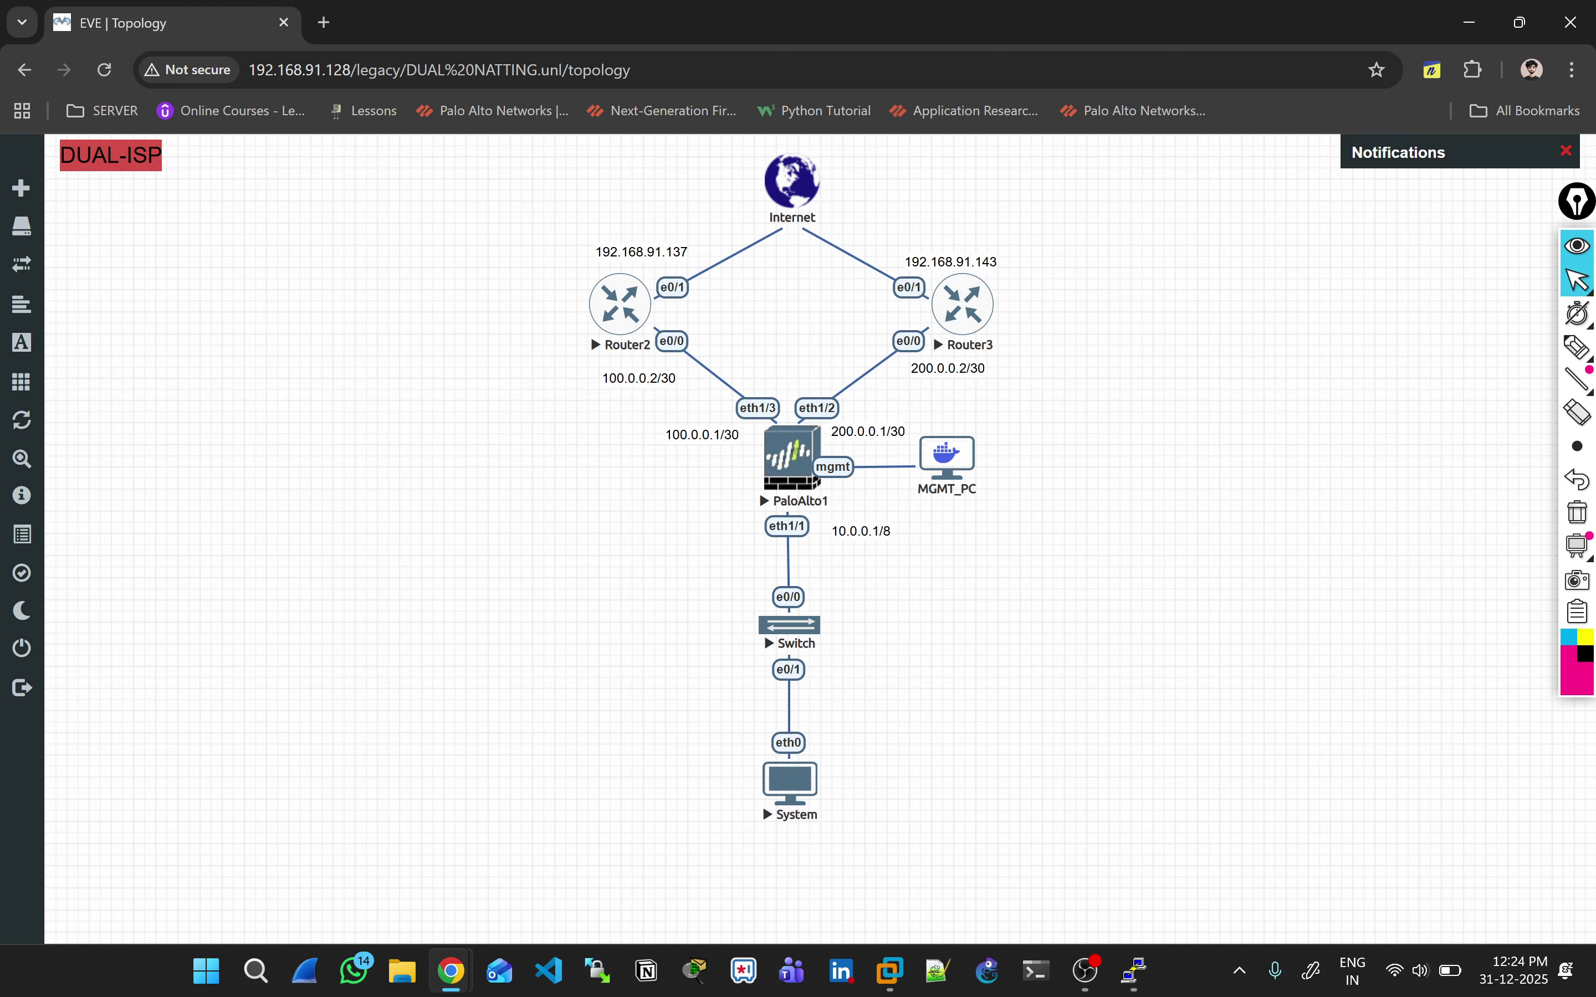
key("alt+Tab")
key("alt+Tab")
key("alt+Tab")
left_click(844, 418)
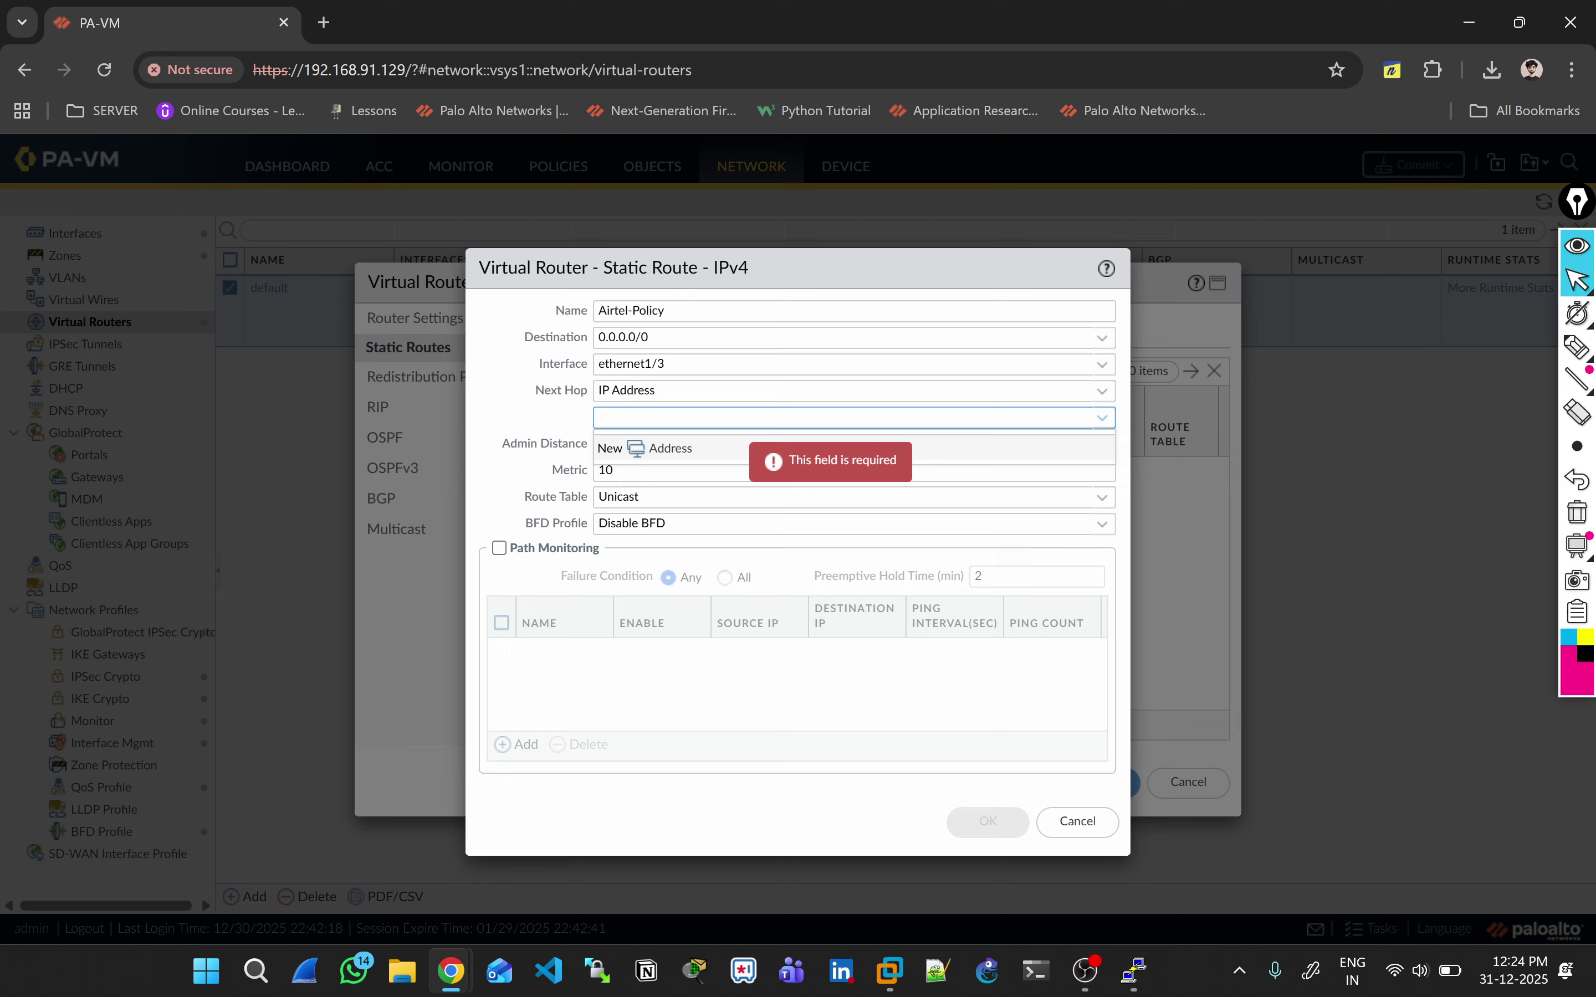
type("100.0.0.2")
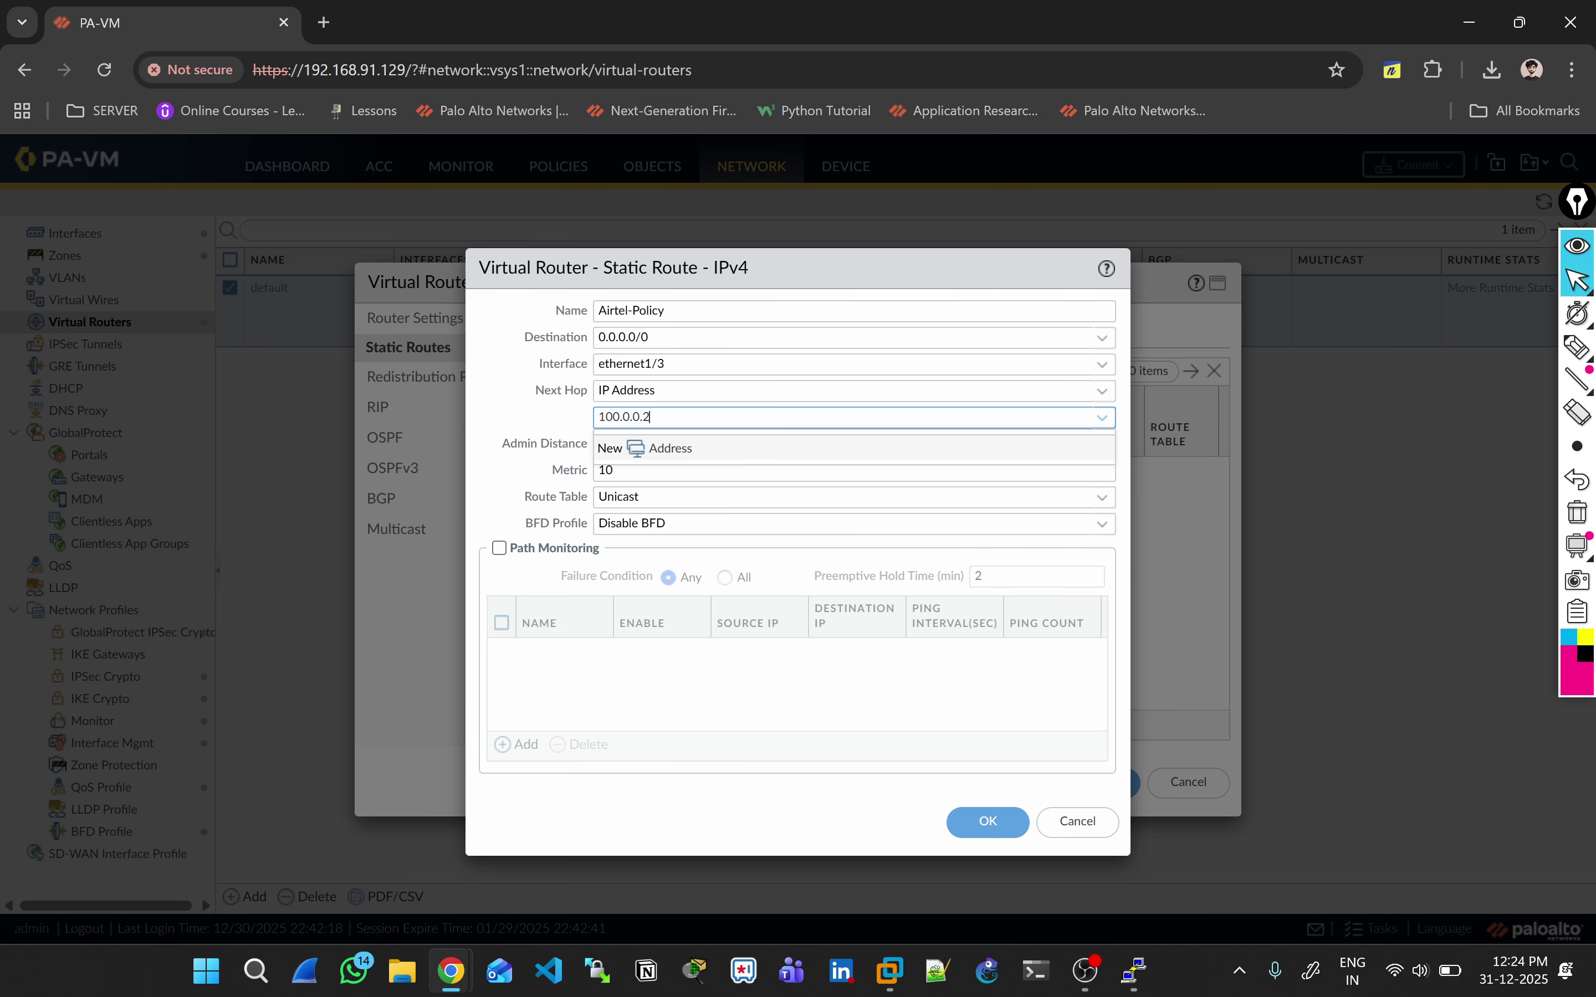
key("ctrl+a")
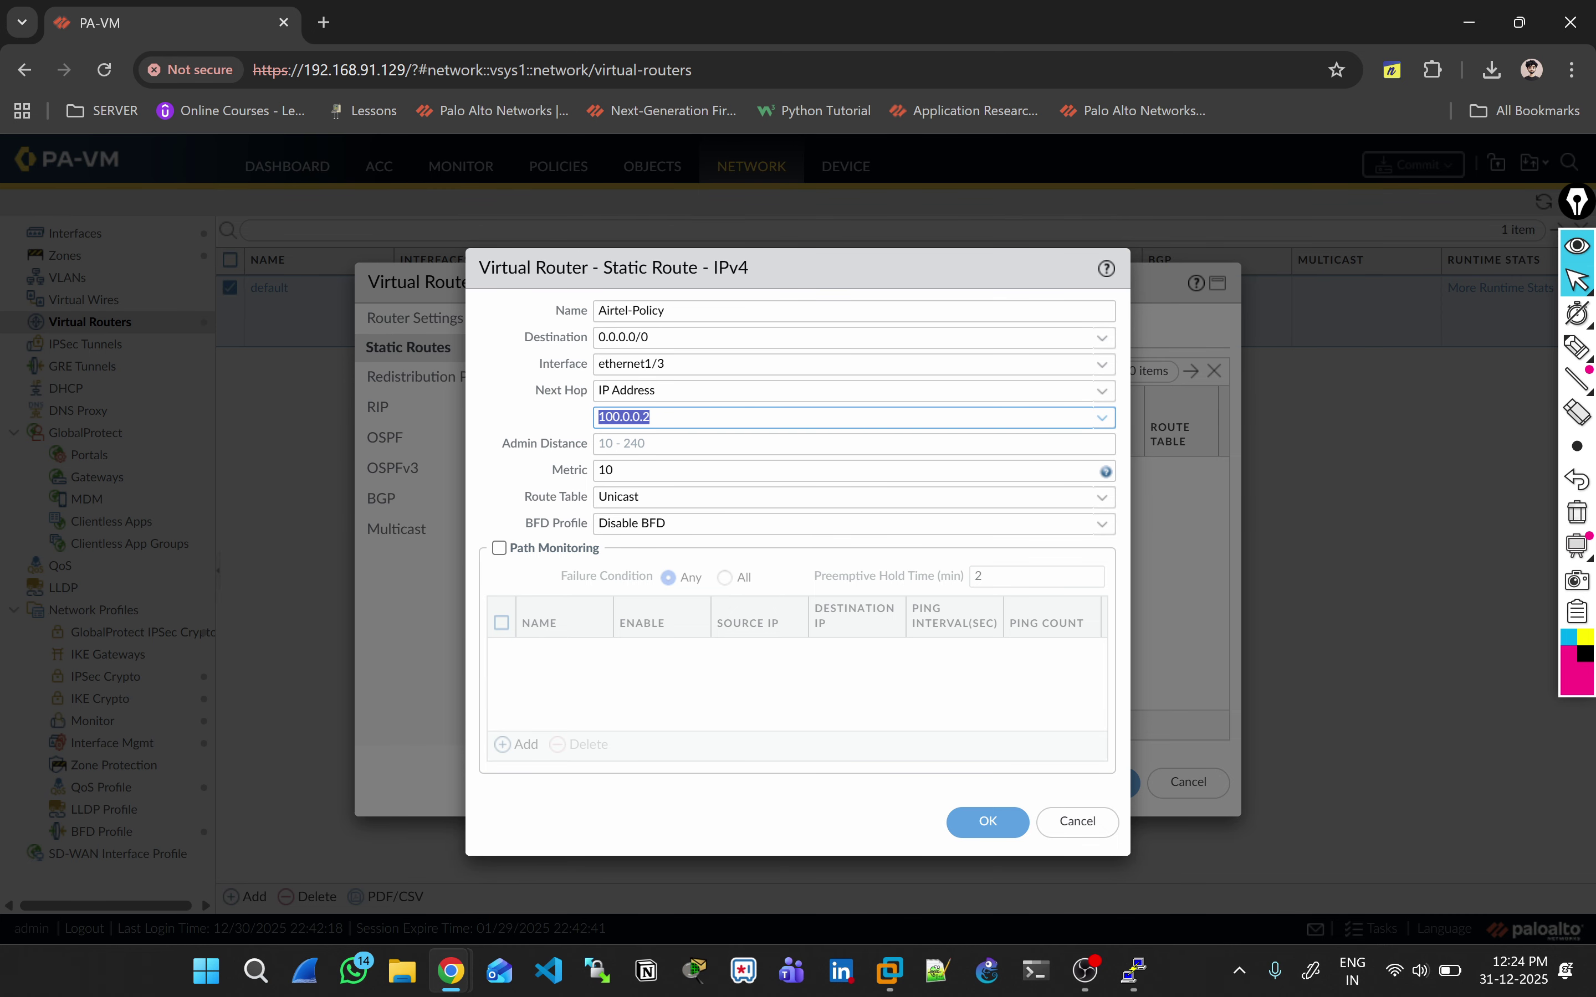
left_click(844, 471)
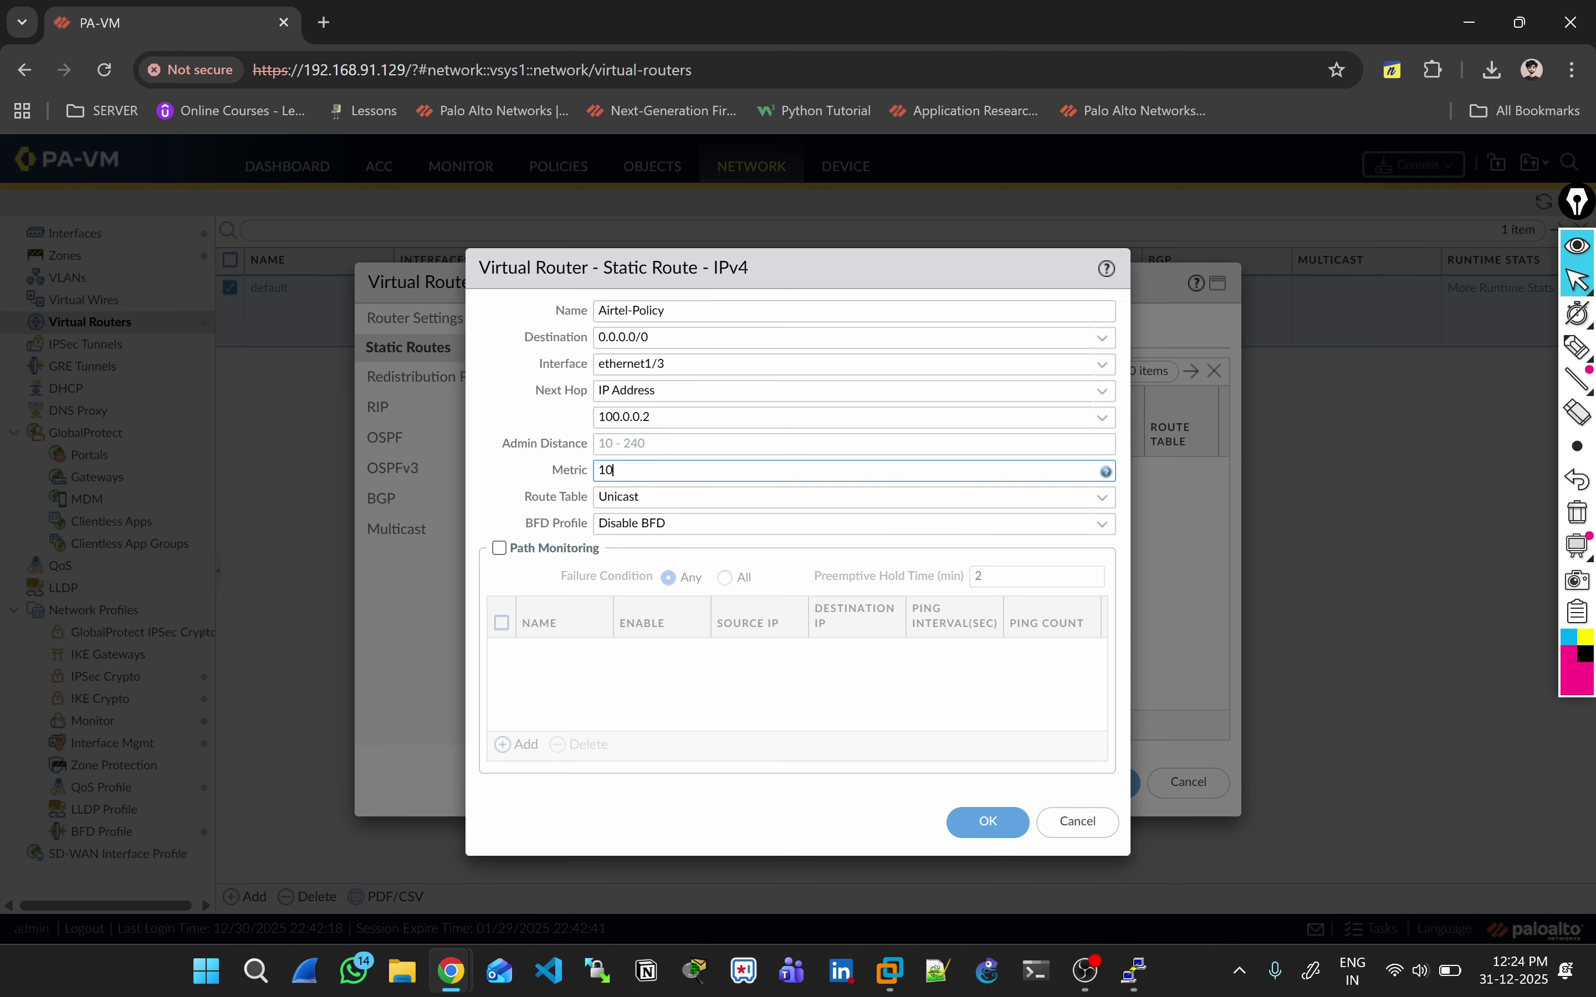
key("BackSpace")
key("BackSpace")
type("10")
left_click(620, 444)
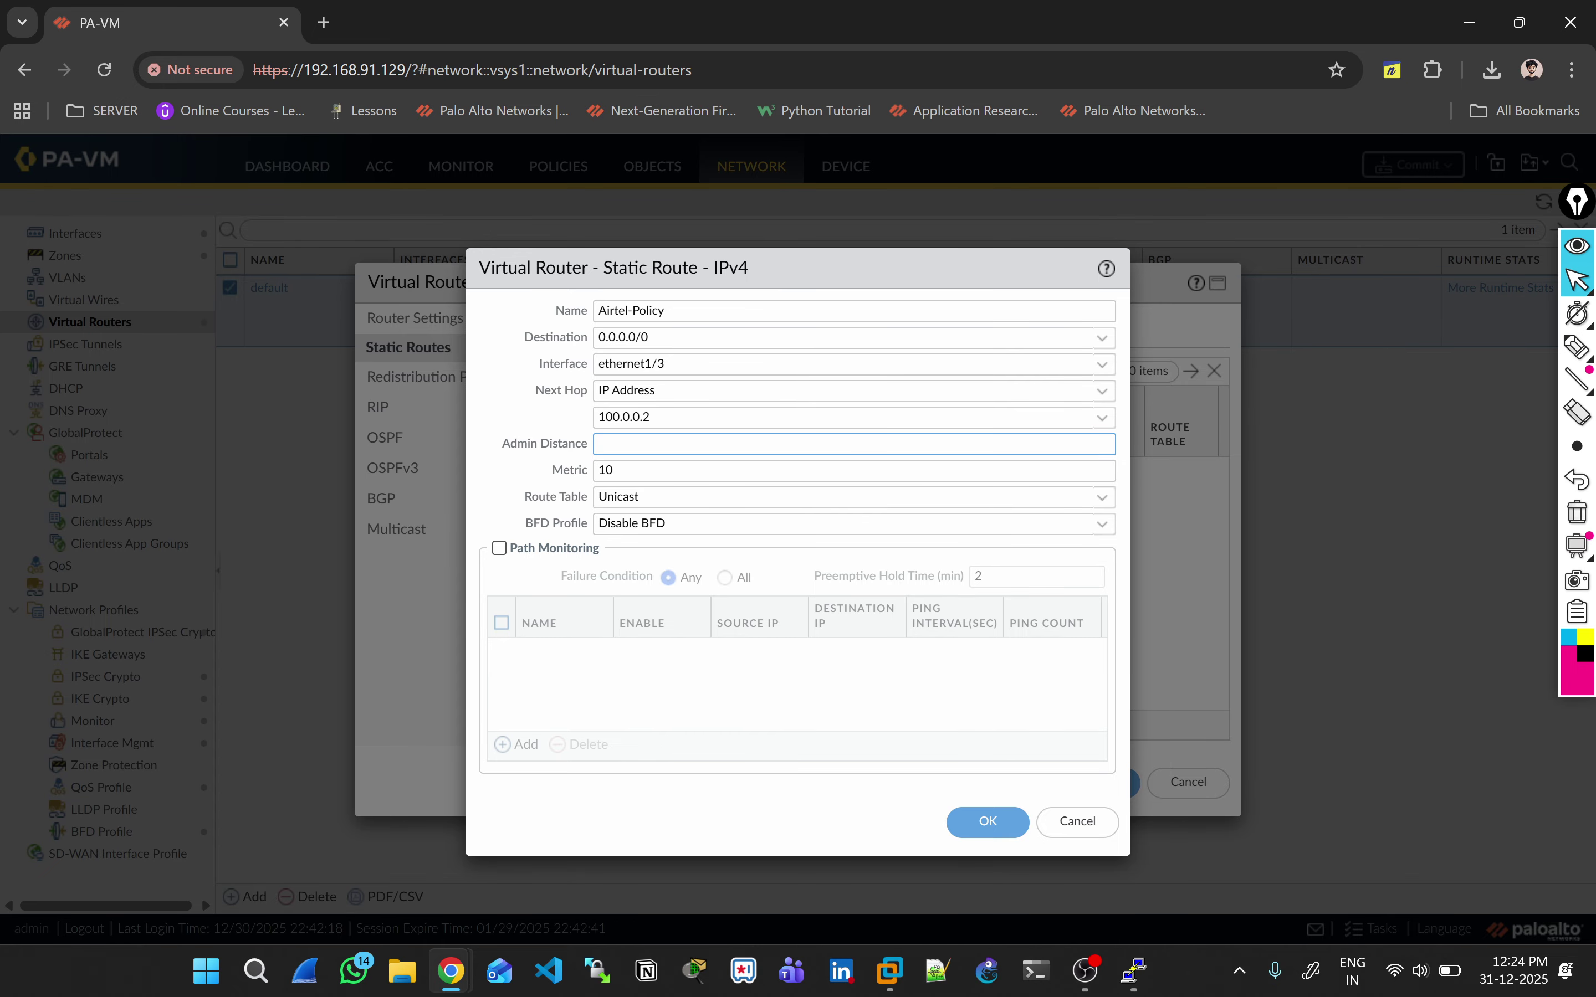
key("alt+Tab")
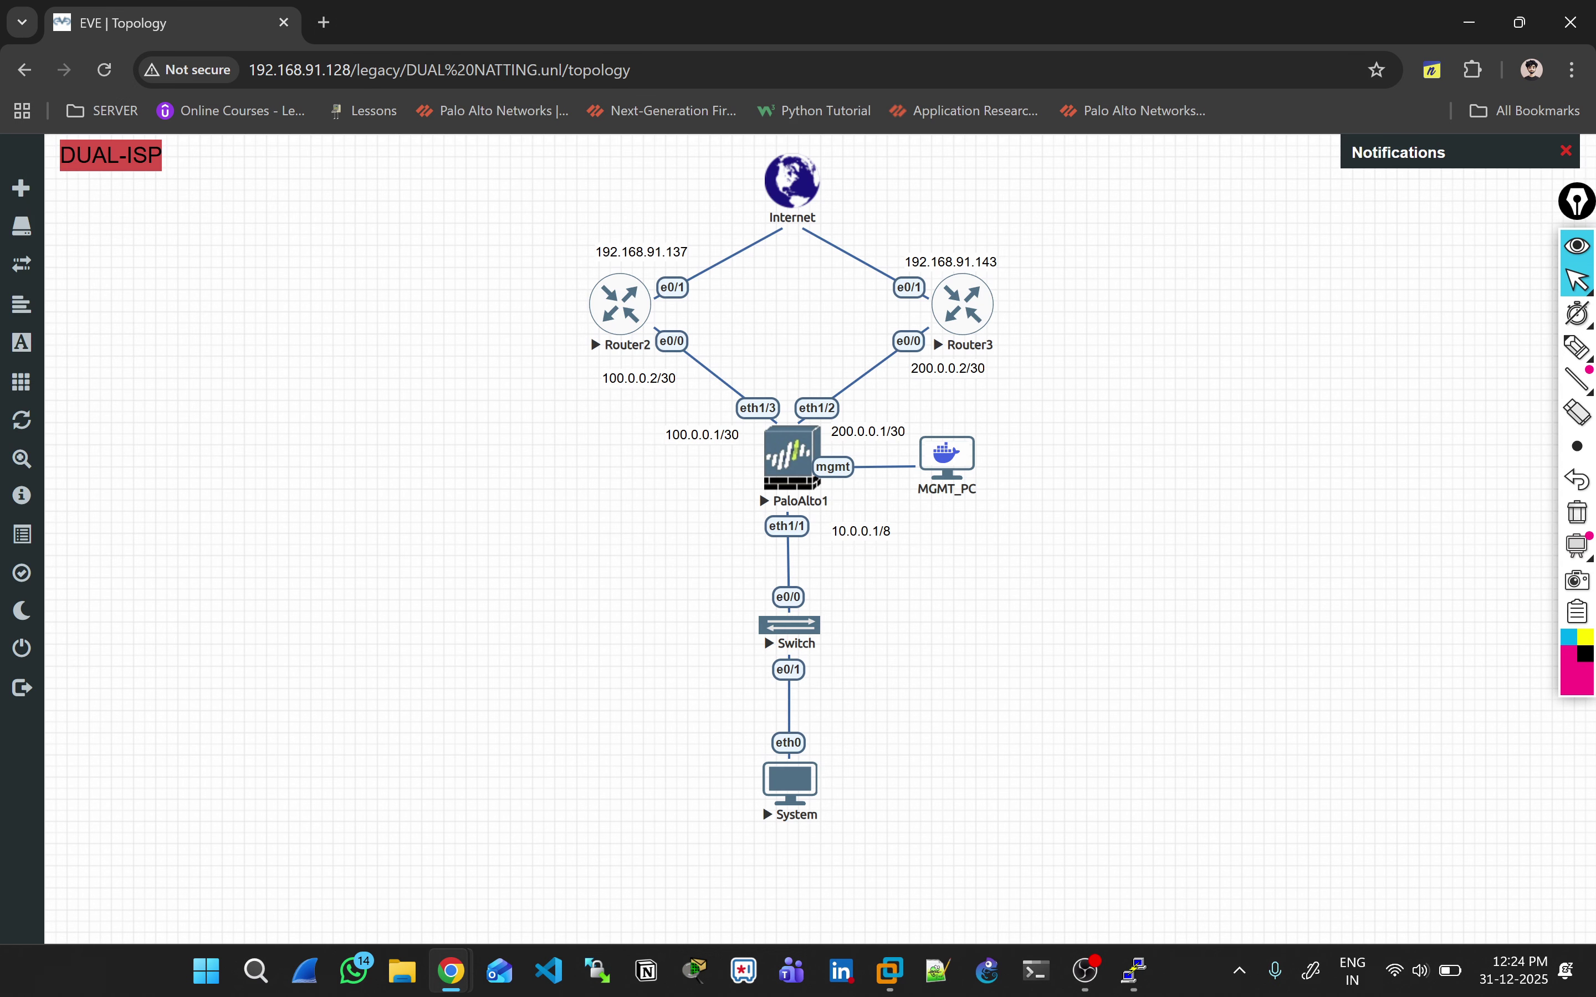
Step: With Epic Pen, label Router2 PRIMARY and trace the traffic path through it, then erase
left_click(1577, 347)
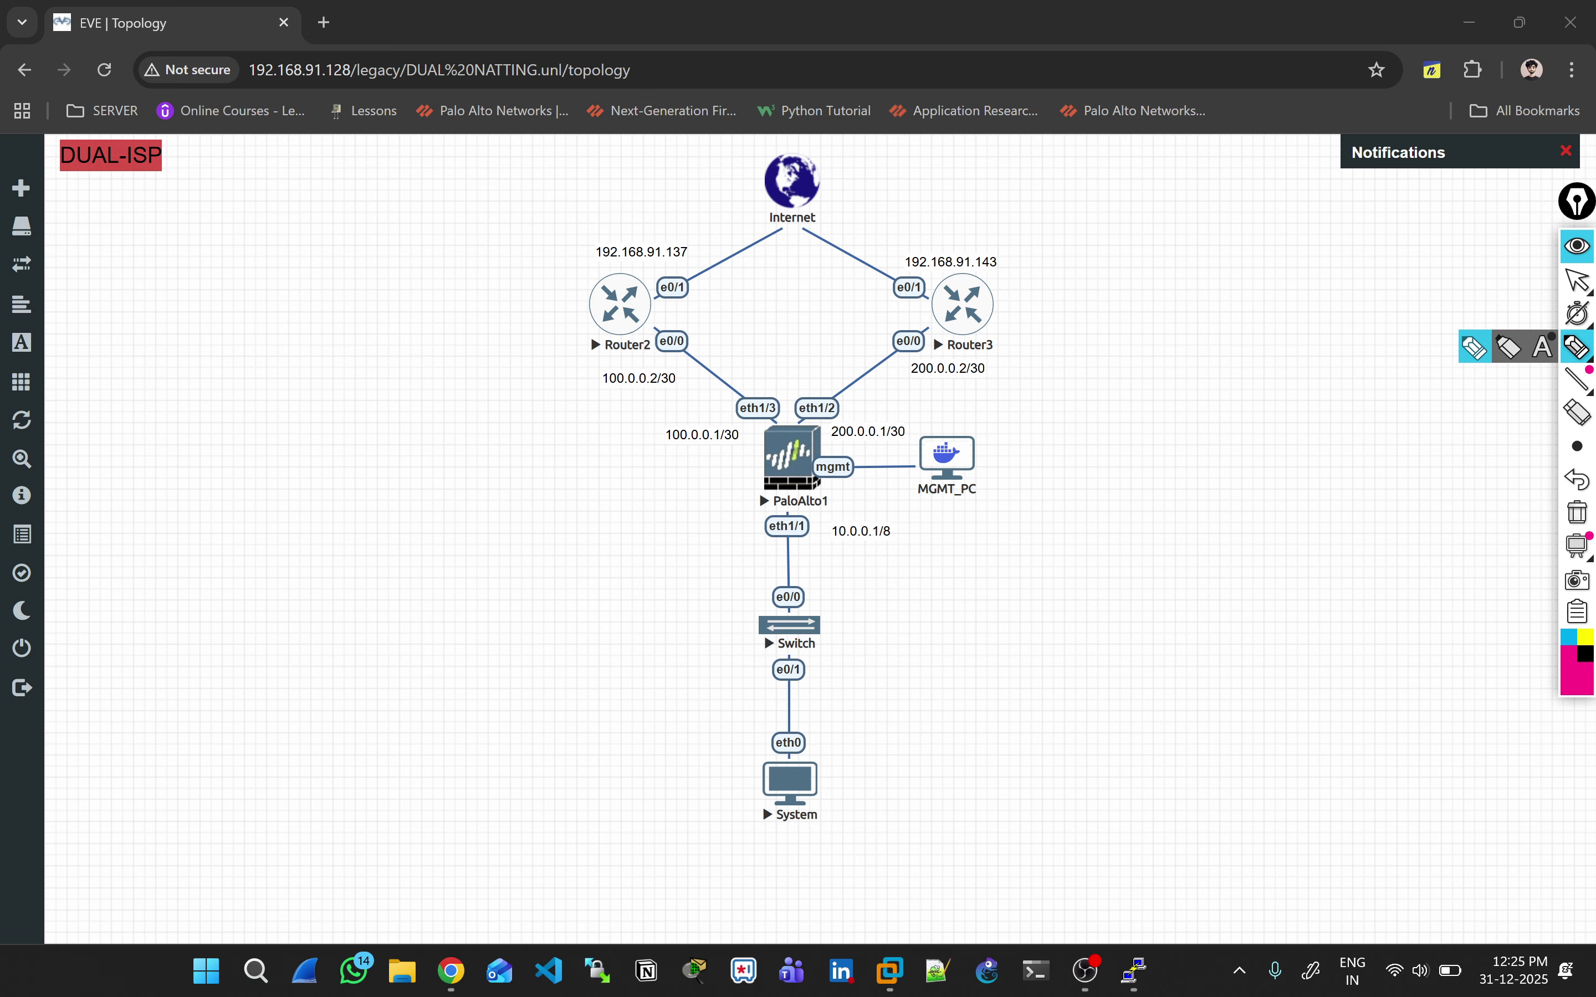
mouse_move(539, 328)
left_mouse_down()
mouse_move(544, 304)
mouse_move(570, 319)
left_mouse_up()
mouse_move(565, 290)
left_mouse_down()
mouse_move(640, 305)
mouse_move(634, 319)
left_mouse_up()
left_click_drag(524, 368, 683, 300)
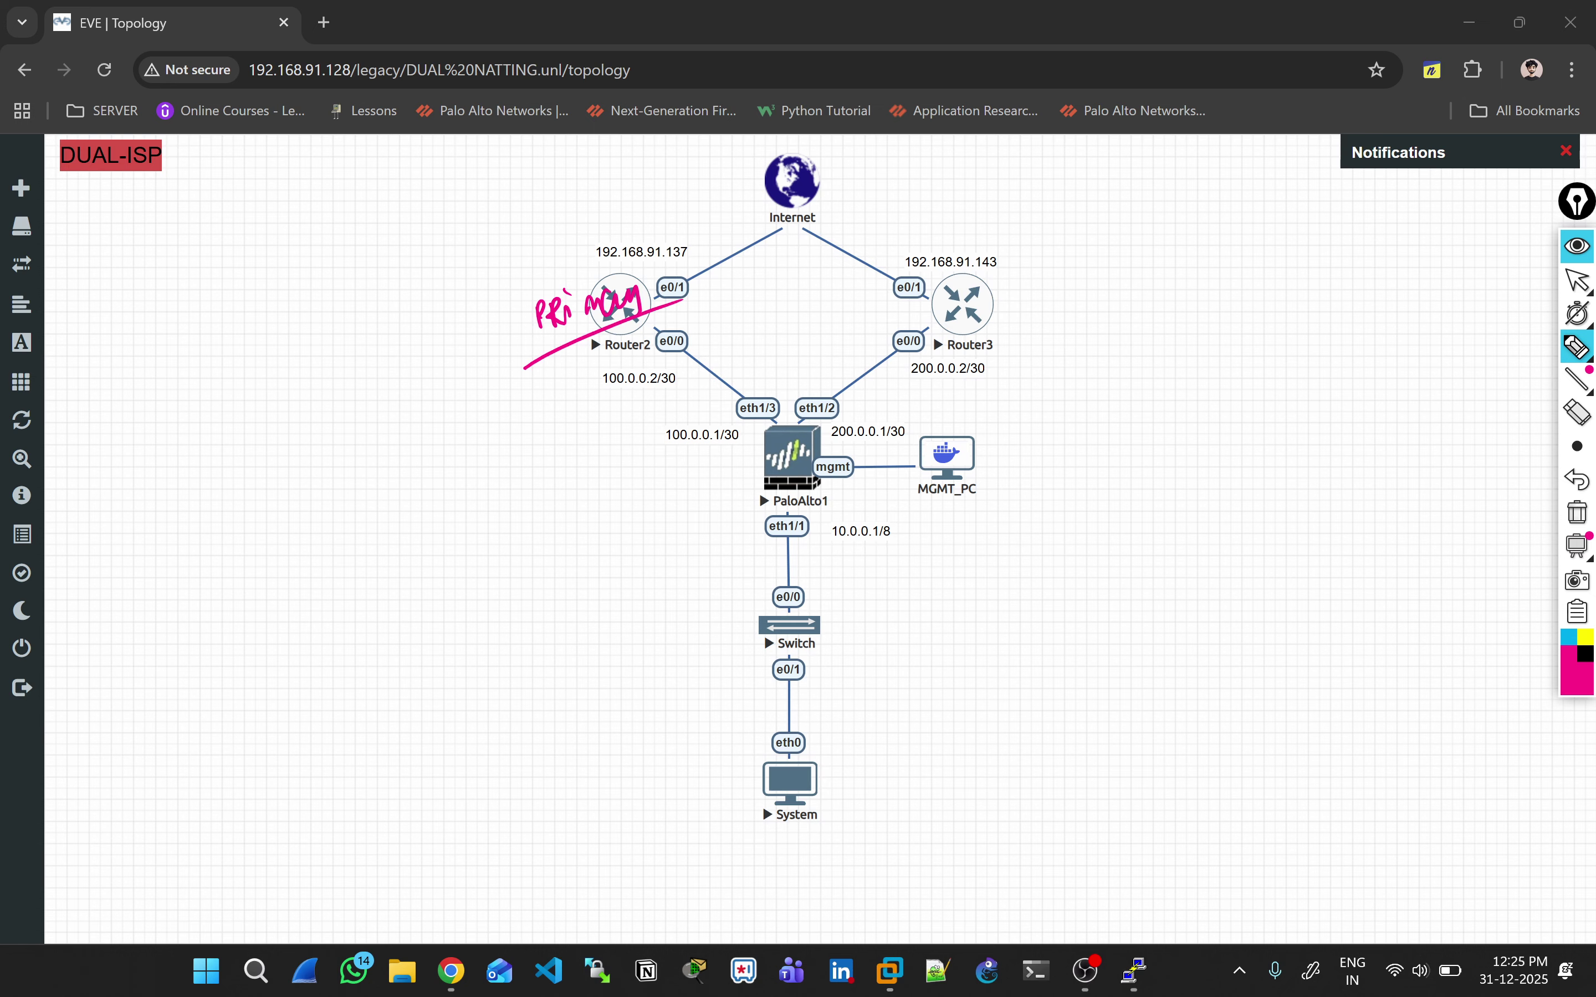
mouse_move(776, 766)
left_mouse_down()
mouse_move(772, 609)
mouse_move(608, 342)
mouse_move(561, 325)
left_mouse_up()
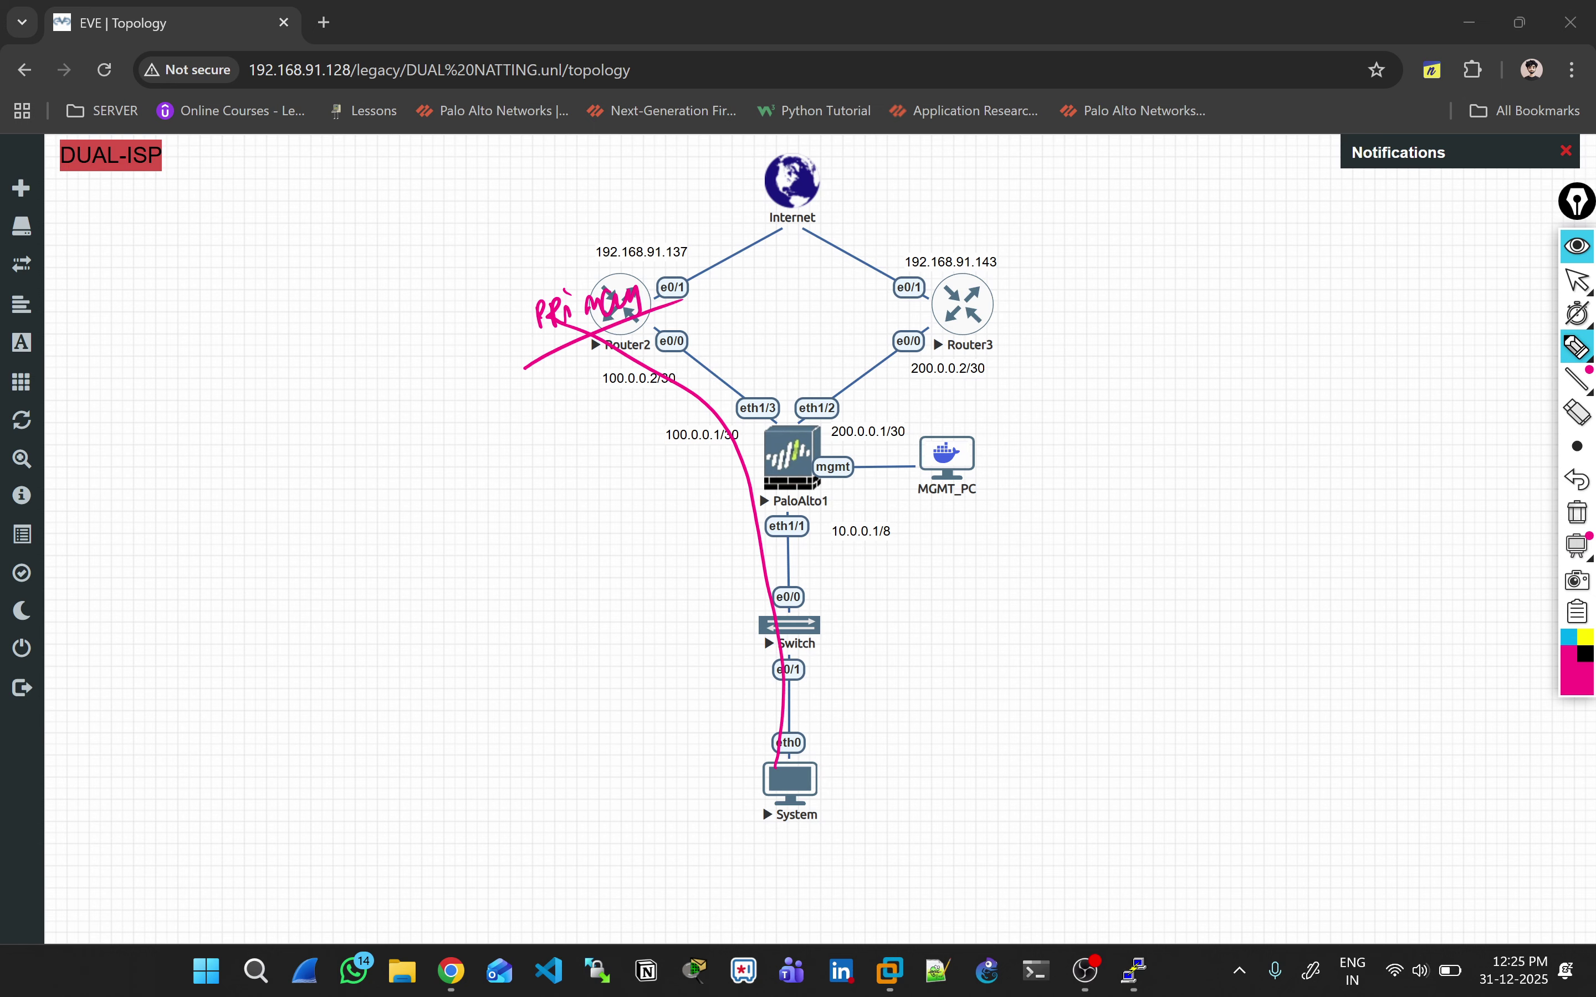
left_click_drag(756, 512, 754, 693)
mouse_move(748, 479)
left_mouse_down()
mouse_move(656, 206)
mouse_move(683, 193)
left_mouse_up()
mouse_move(776, 731)
left_mouse_down()
mouse_move(788, 581)
mouse_move(711, 207)
mouse_move(776, 186)
left_mouse_up()
left_click(1576, 512)
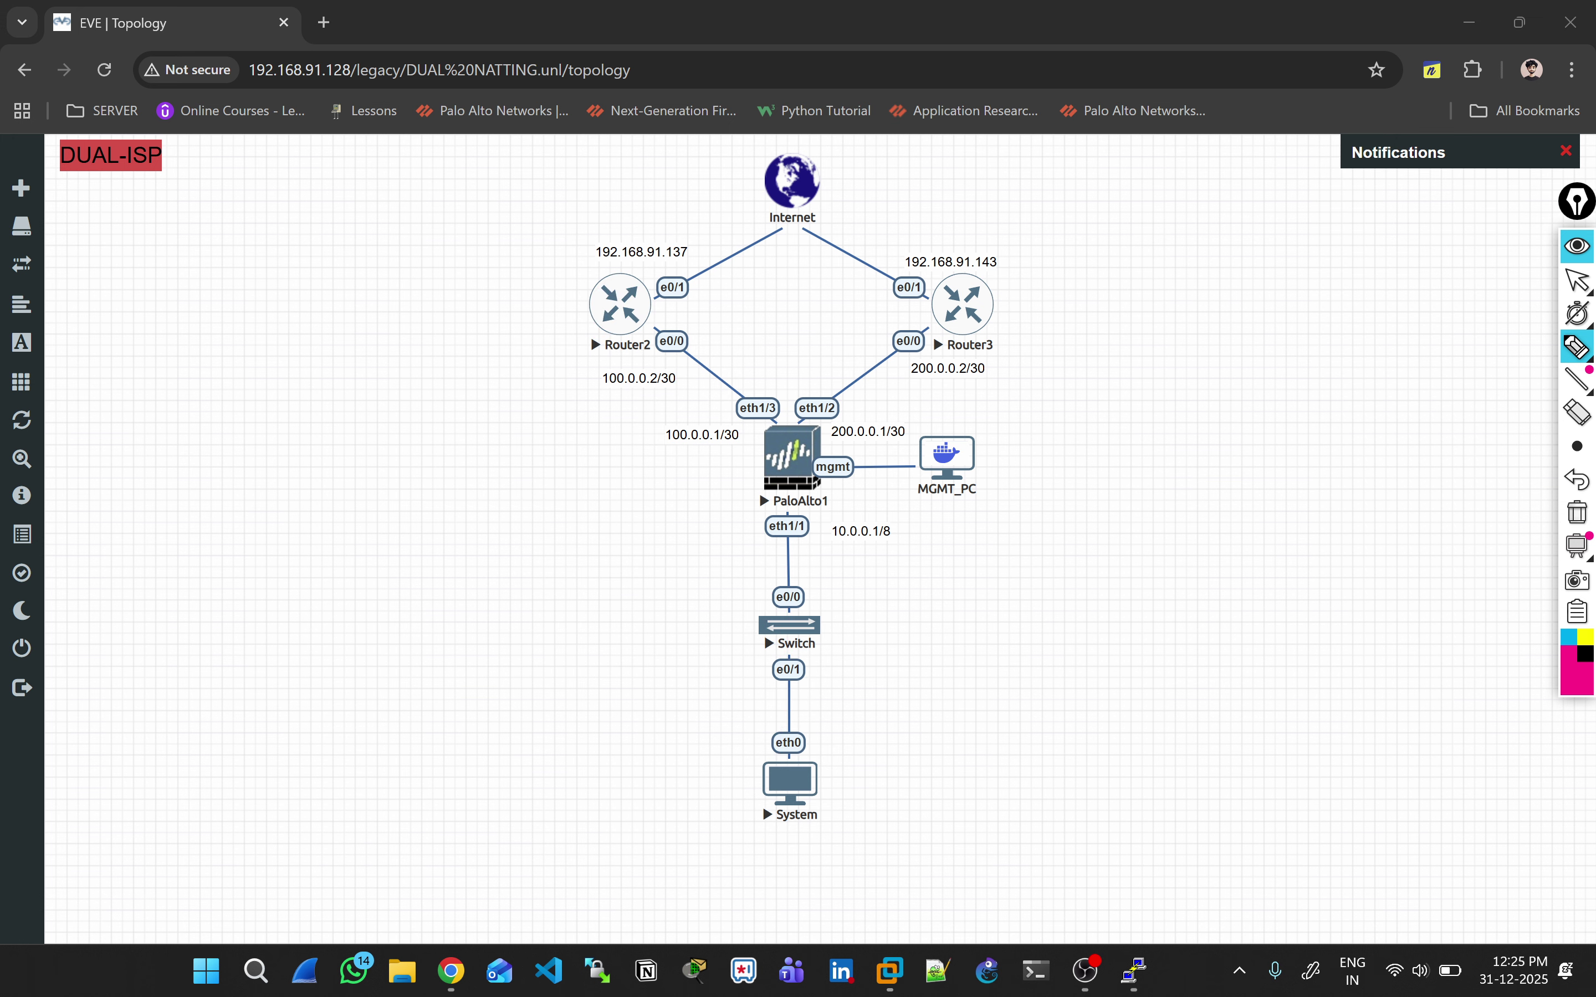
Step: Mark Router2 as failed, trace the failover path through Router3, erase the ink and return to PA-VM
mouse_move(523, 302)
left_mouse_down()
mouse_move(560, 333)
mouse_move(517, 342)
left_mouse_up()
mouse_move(793, 779)
left_mouse_down()
mouse_move(808, 421)
mouse_move(987, 321)
mouse_move(815, 183)
left_mouse_up()
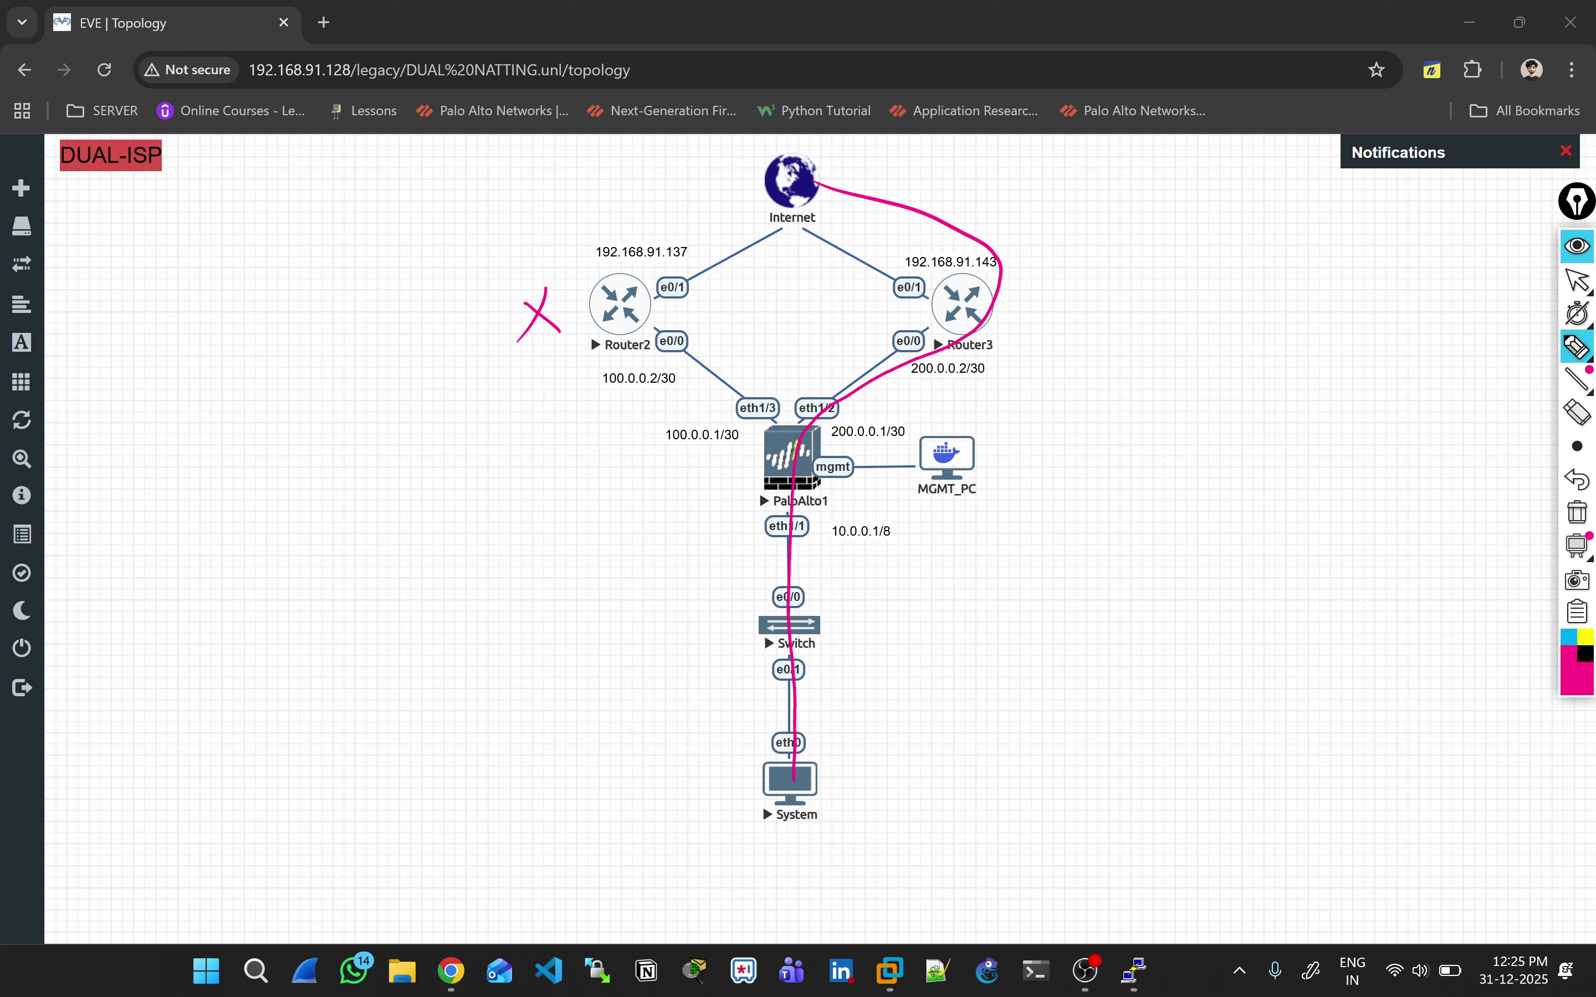
left_click(1577, 513)
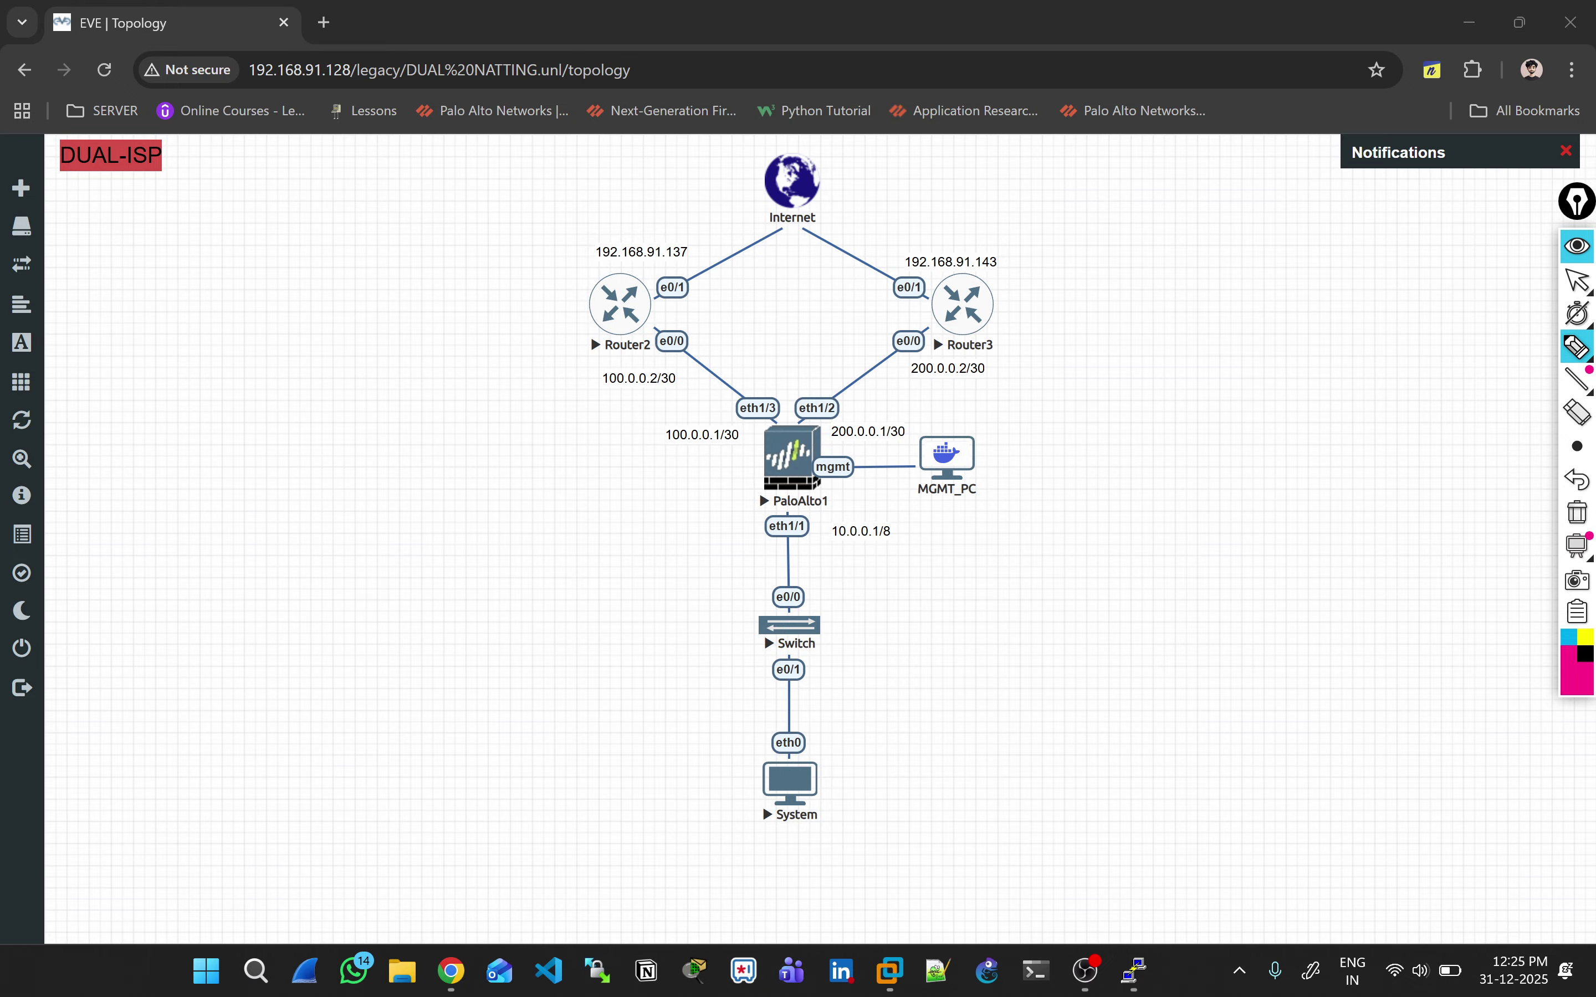
mouse_move(637, 273)
left_mouse_down()
mouse_move(653, 303)
mouse_move(630, 304)
left_mouse_up()
left_click(1577, 512)
key("alt+Tab")
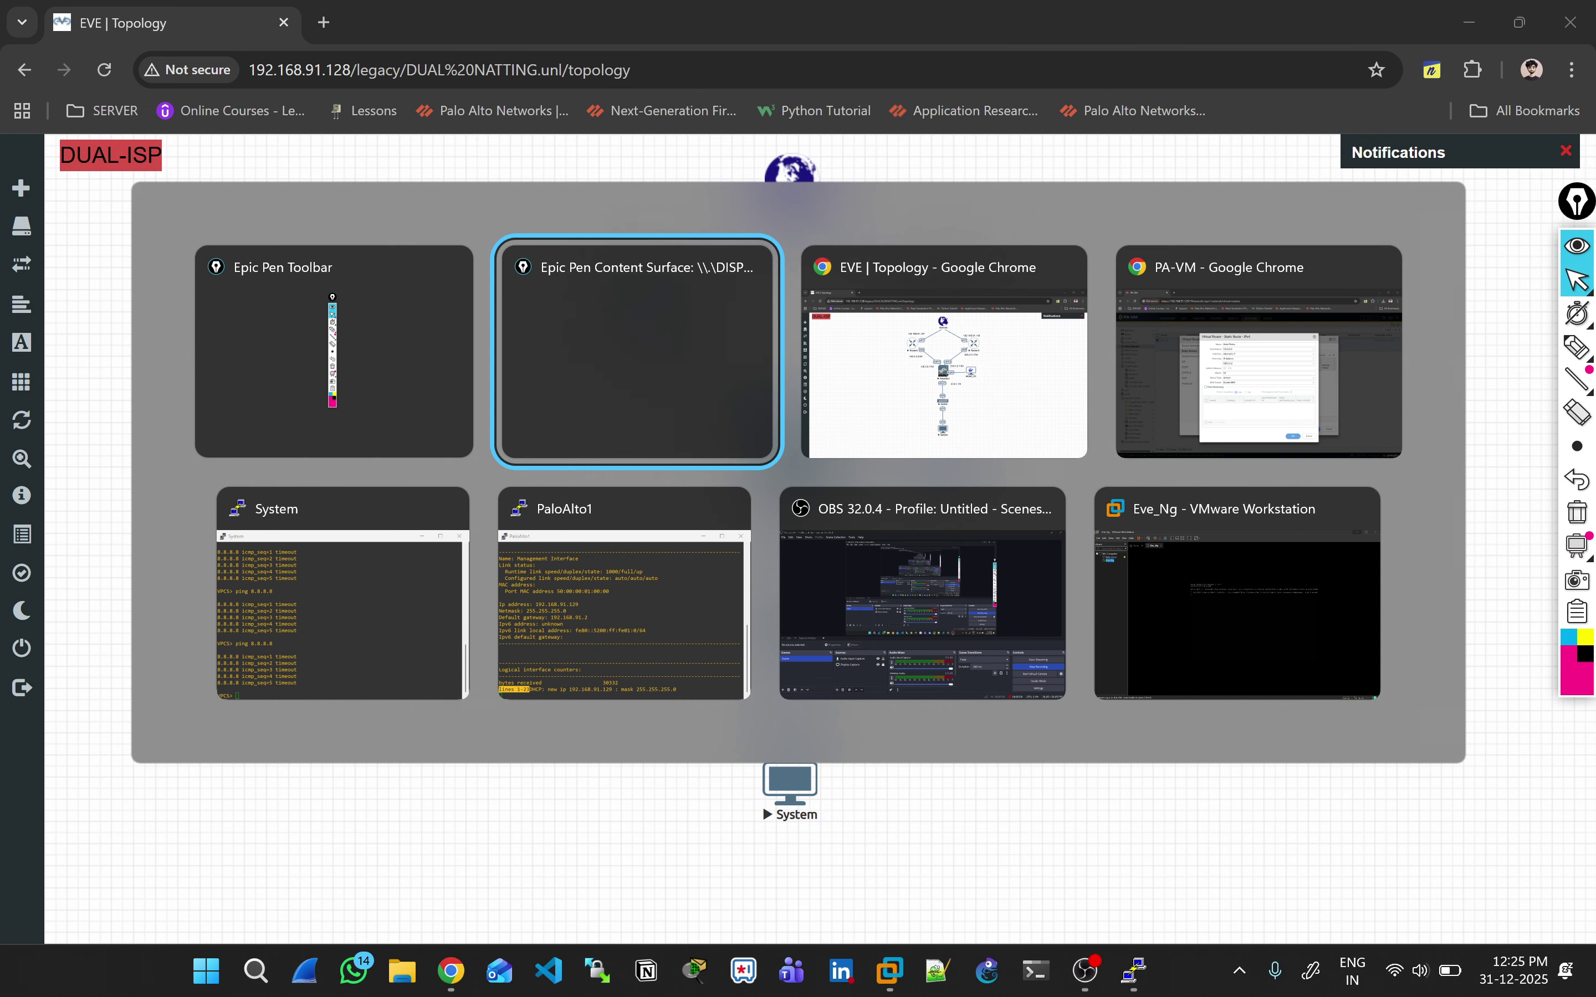
key("alt+Tab")
key("alt+Tab")
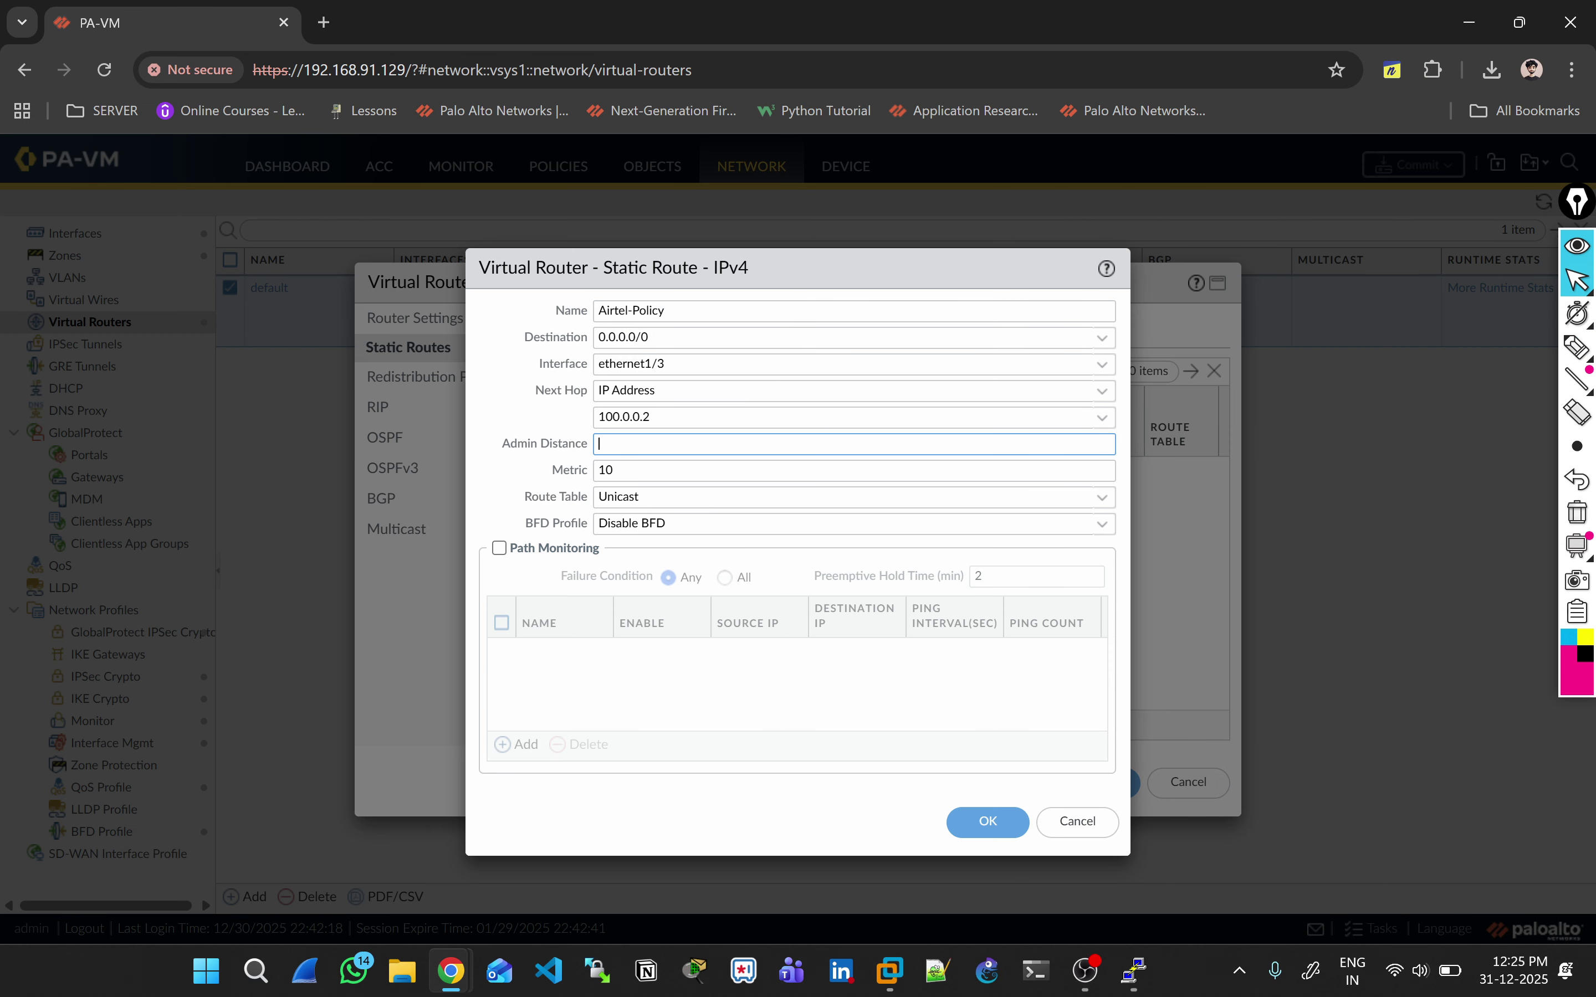
Step: Enable path monitoring and add monitor Airtel-Path-Monitor with source 100.0.0.1/30
left_click(499, 548)
left_click(520, 744)
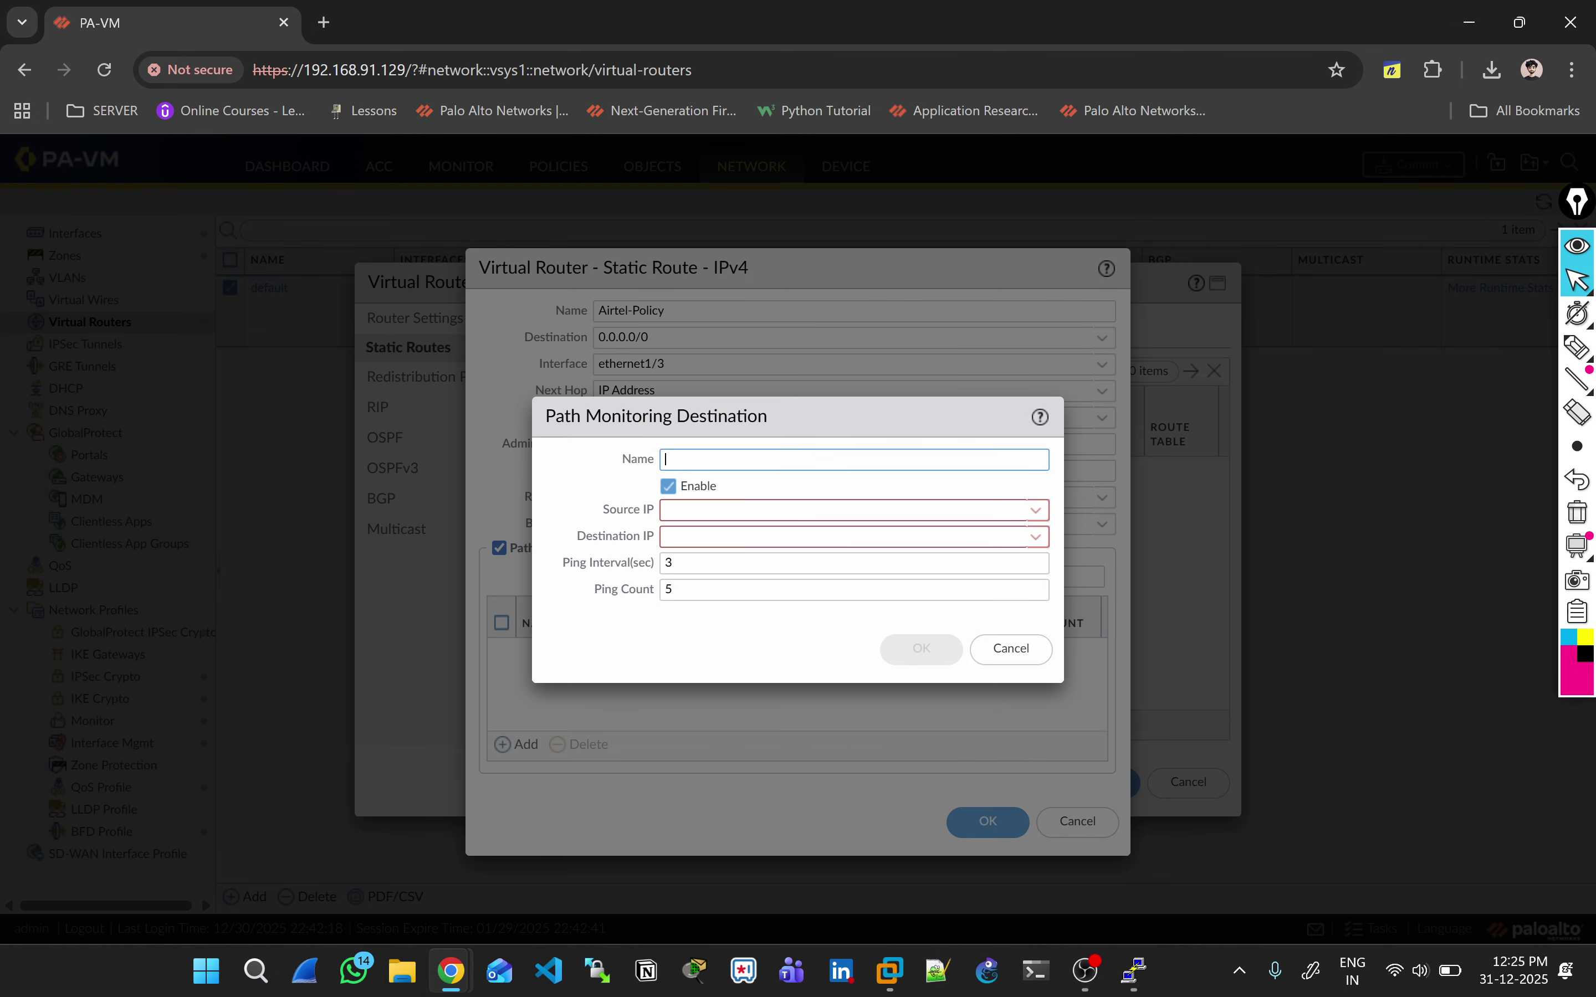
type("Airtel-")
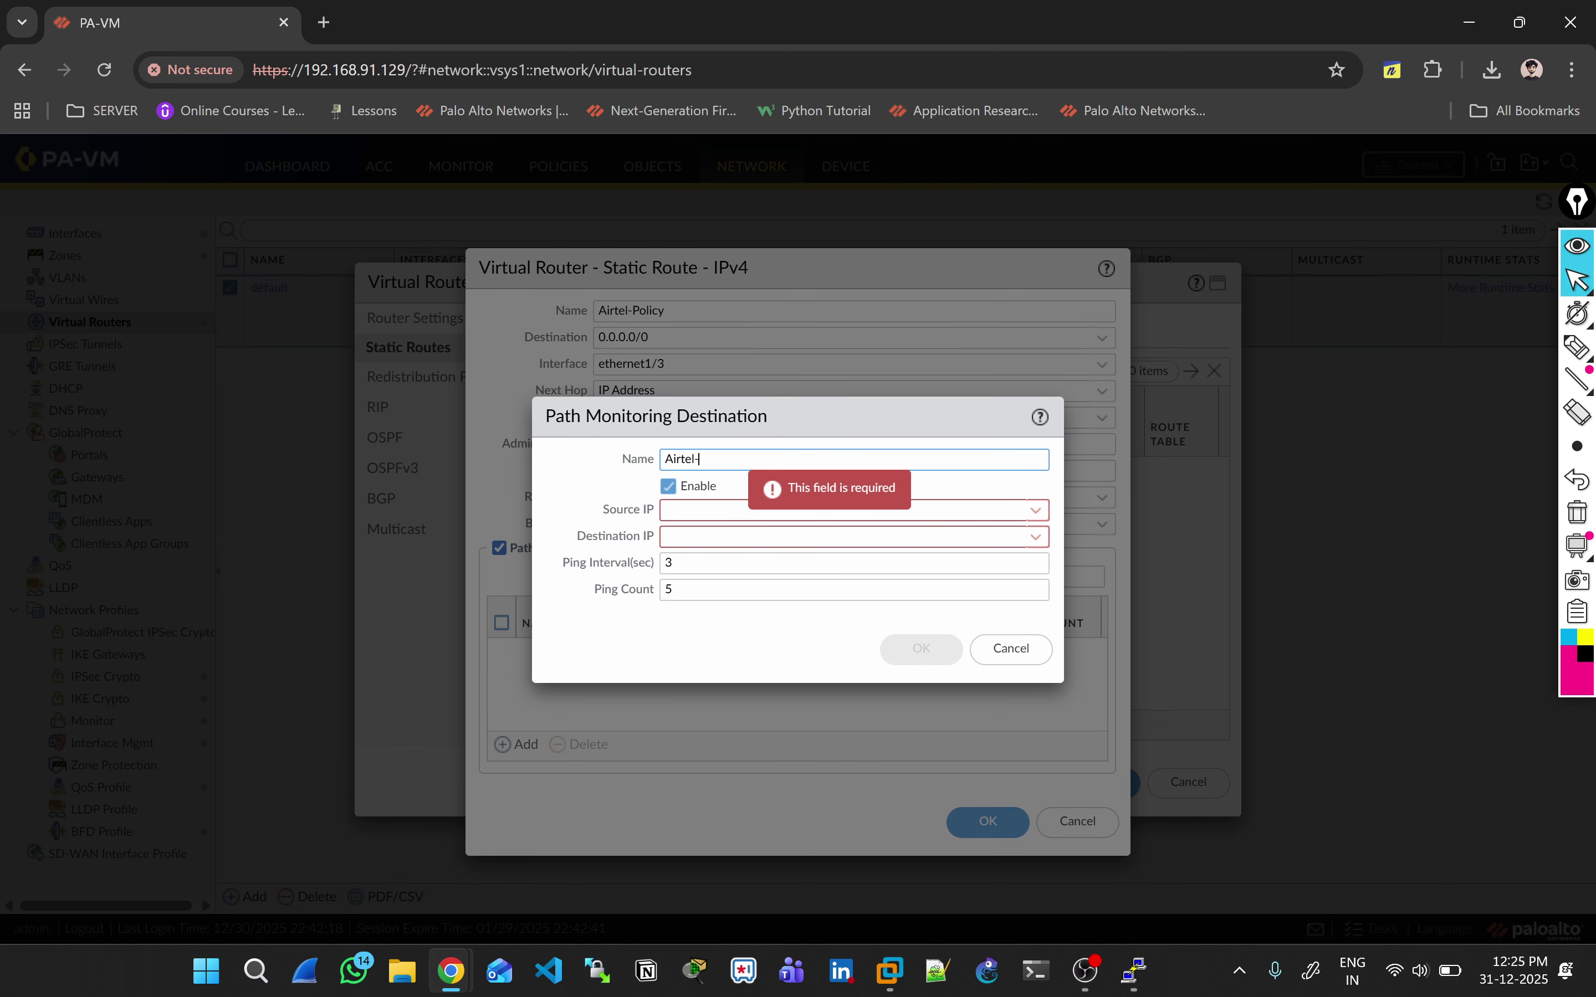
type("Path-Monitor")
key("Tab")
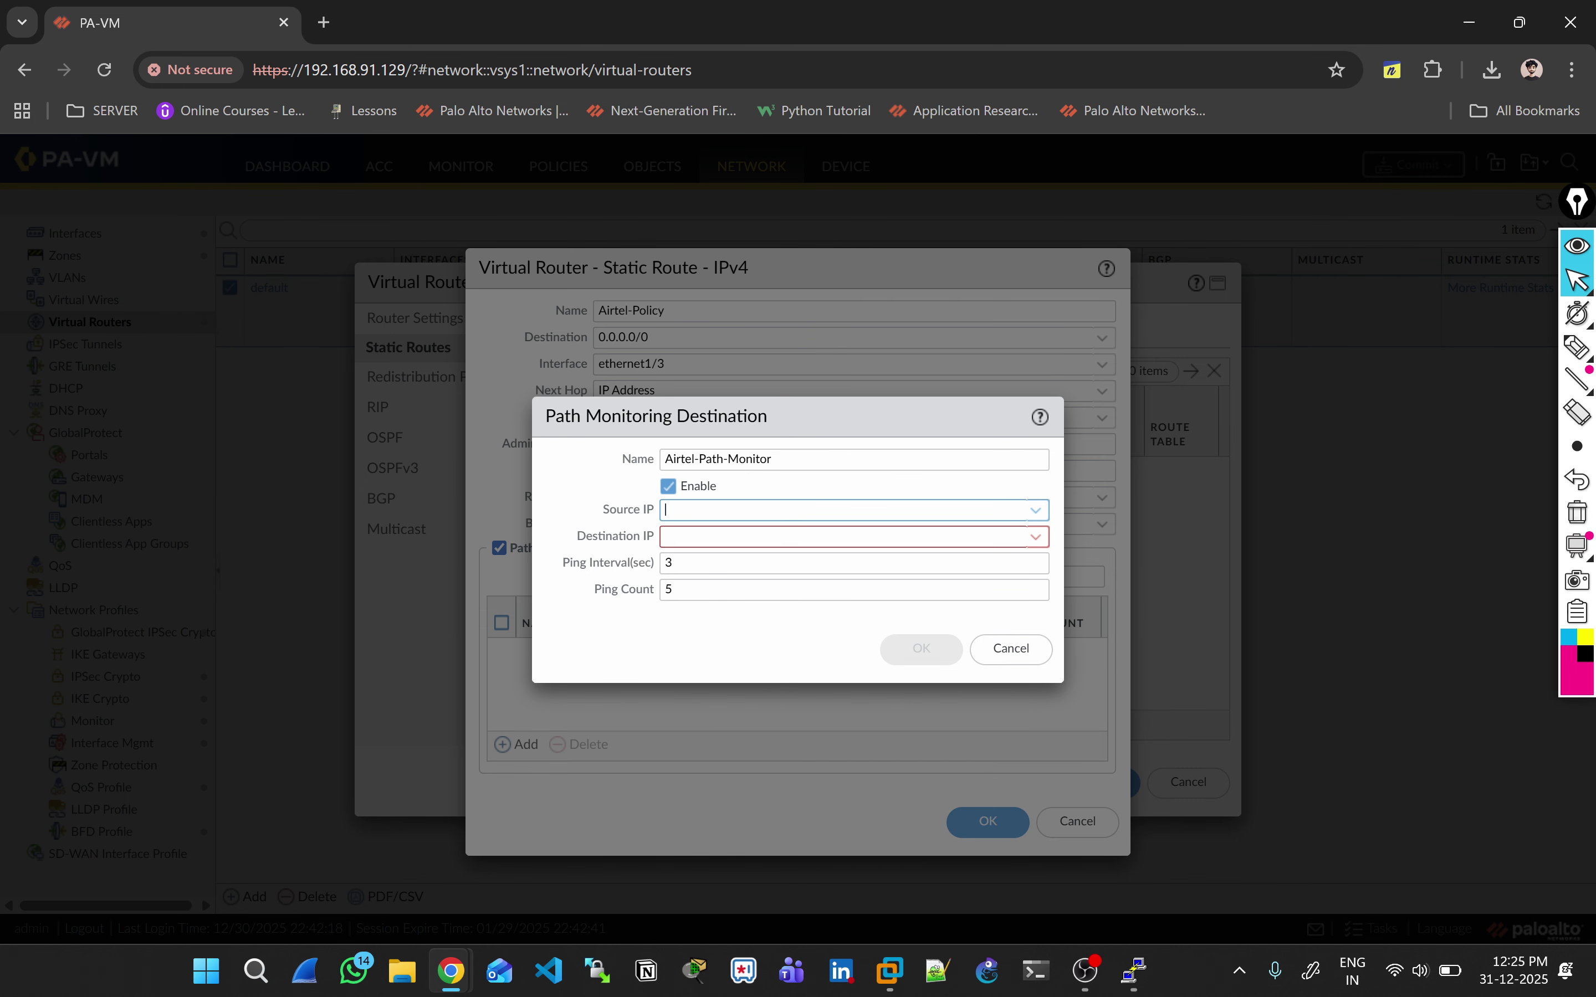
key("Down")
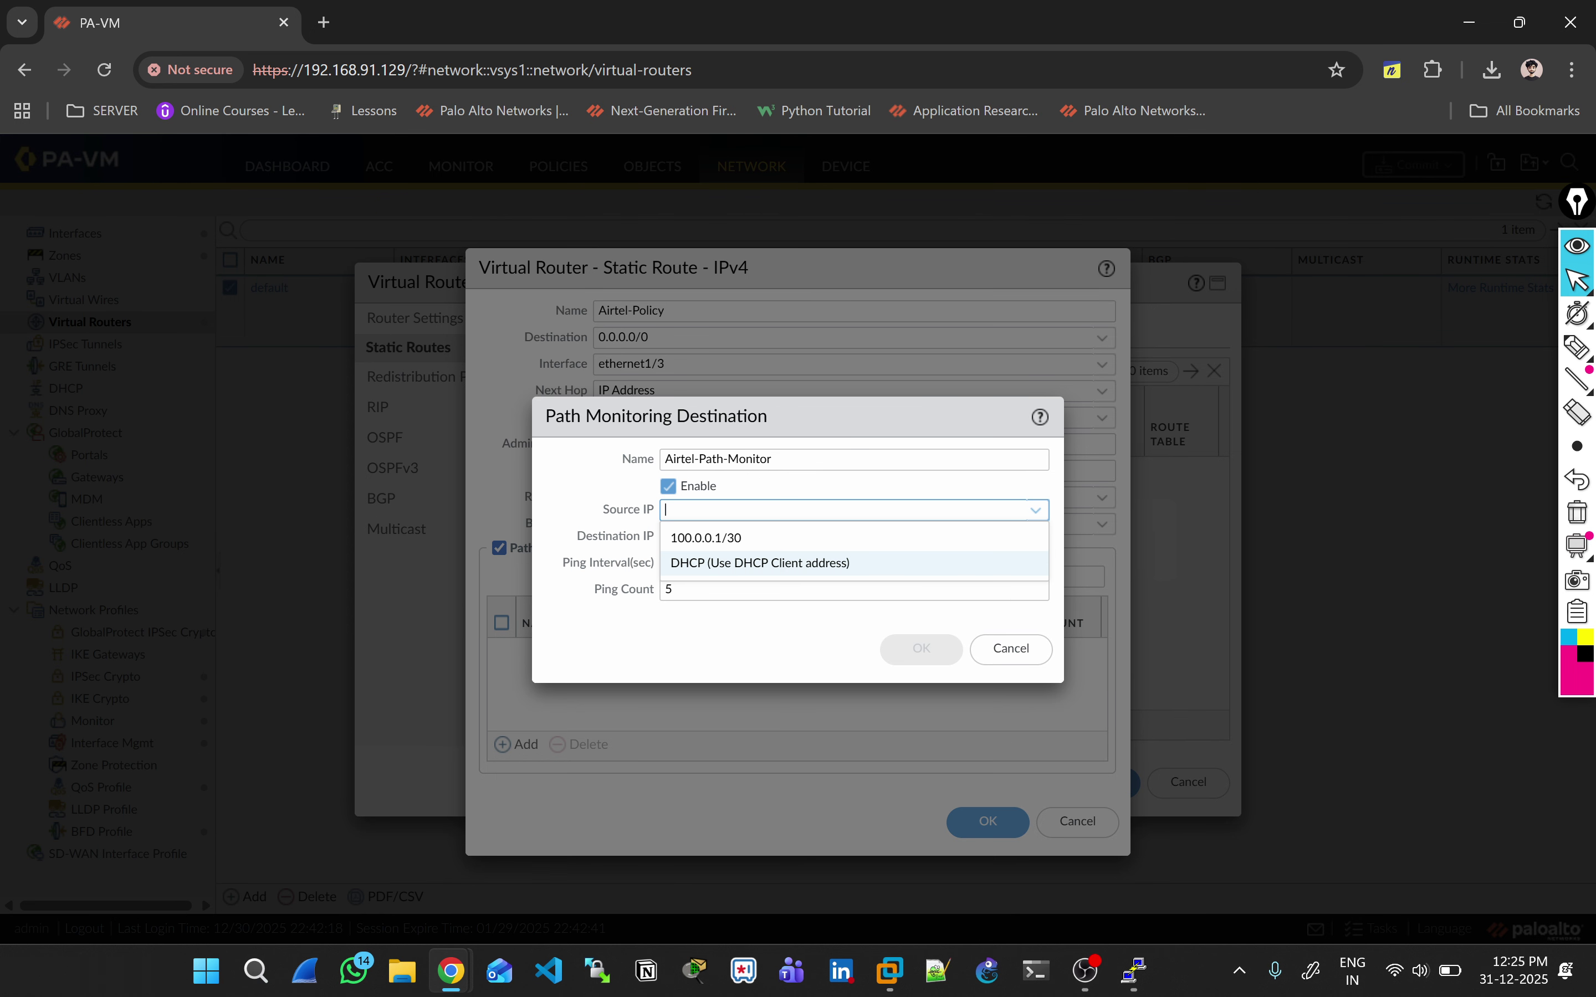
key("Return")
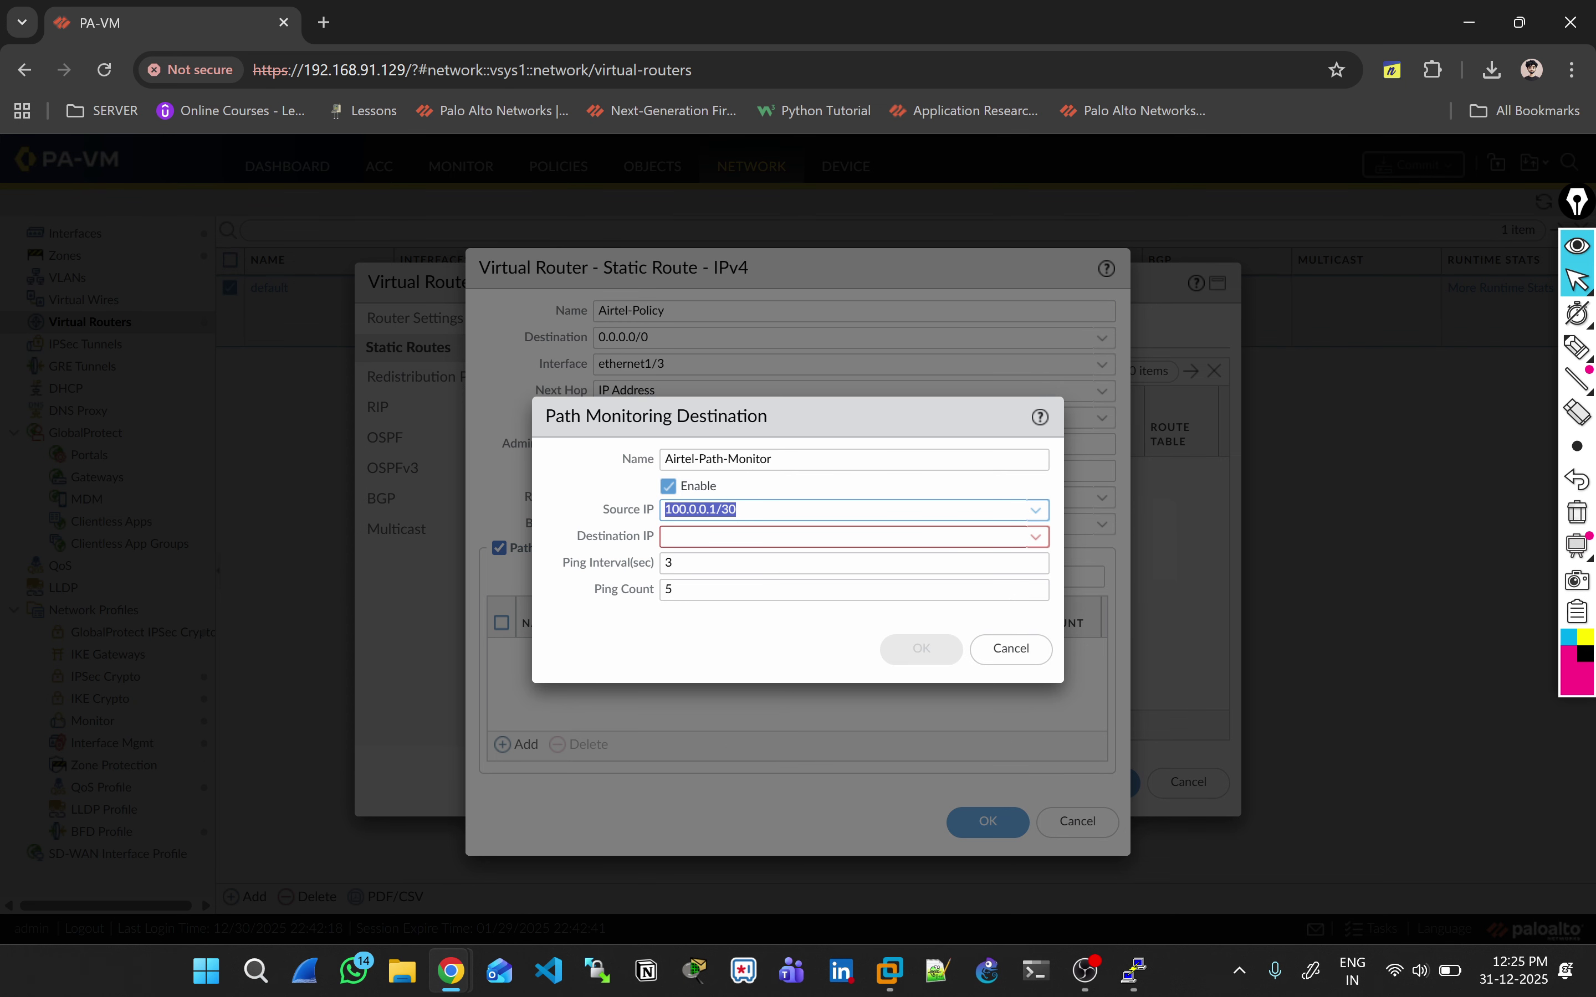
key("alt+Tab")
key("alt+Tab")
key("alt+Tab")
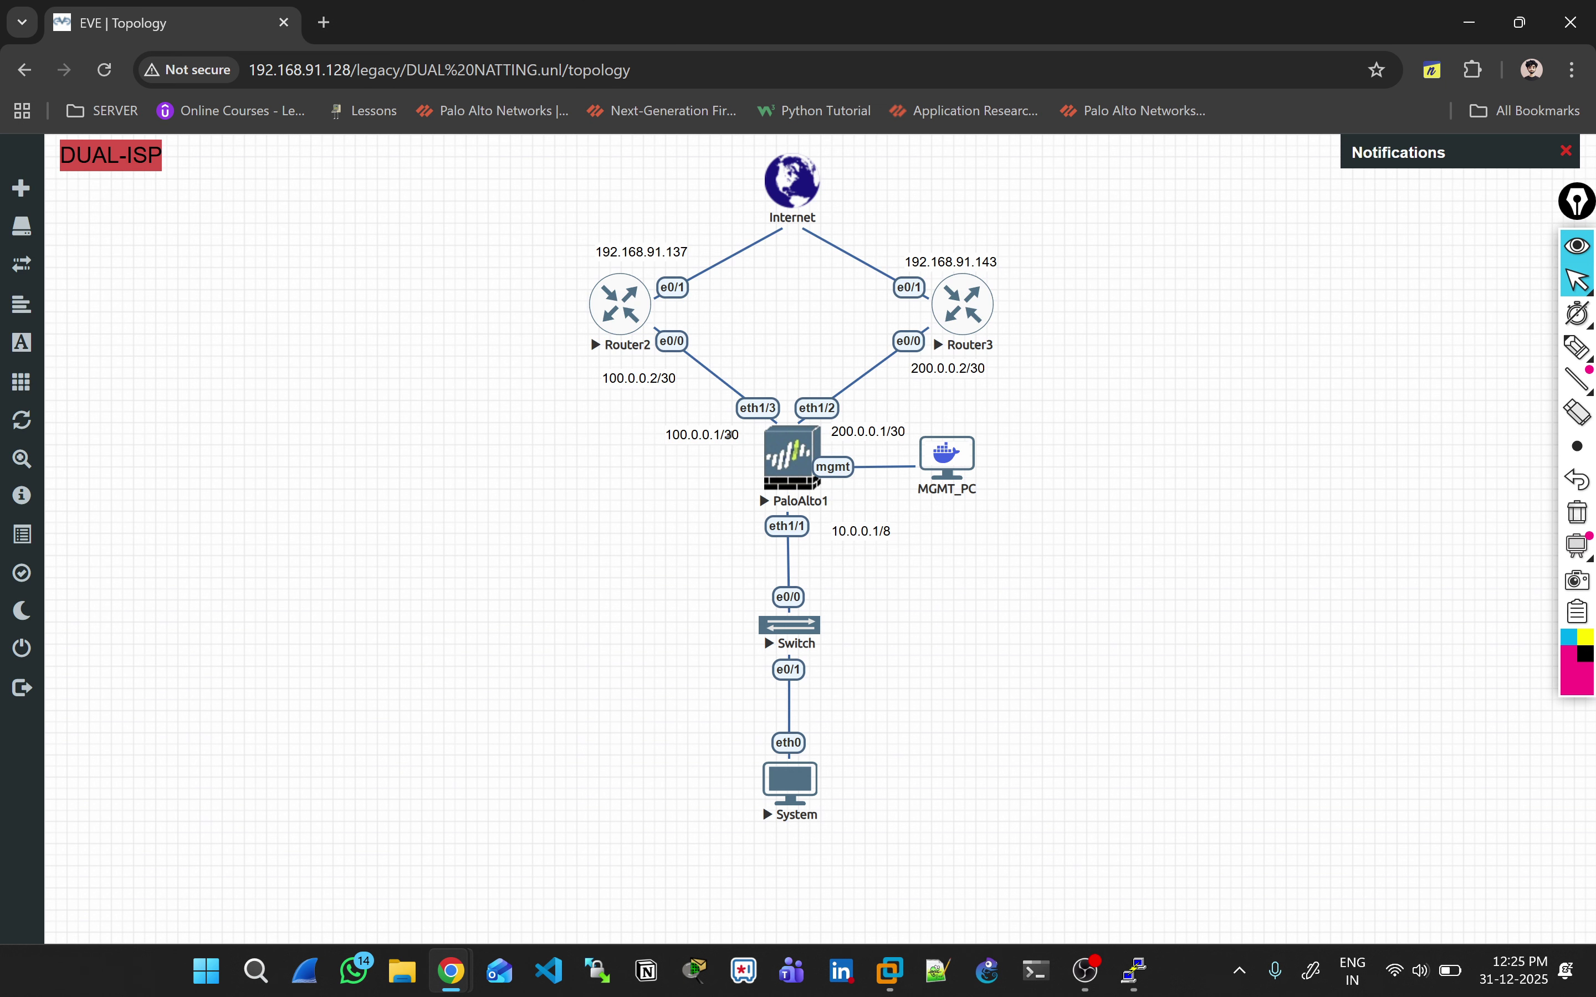
key("alt+Tab")
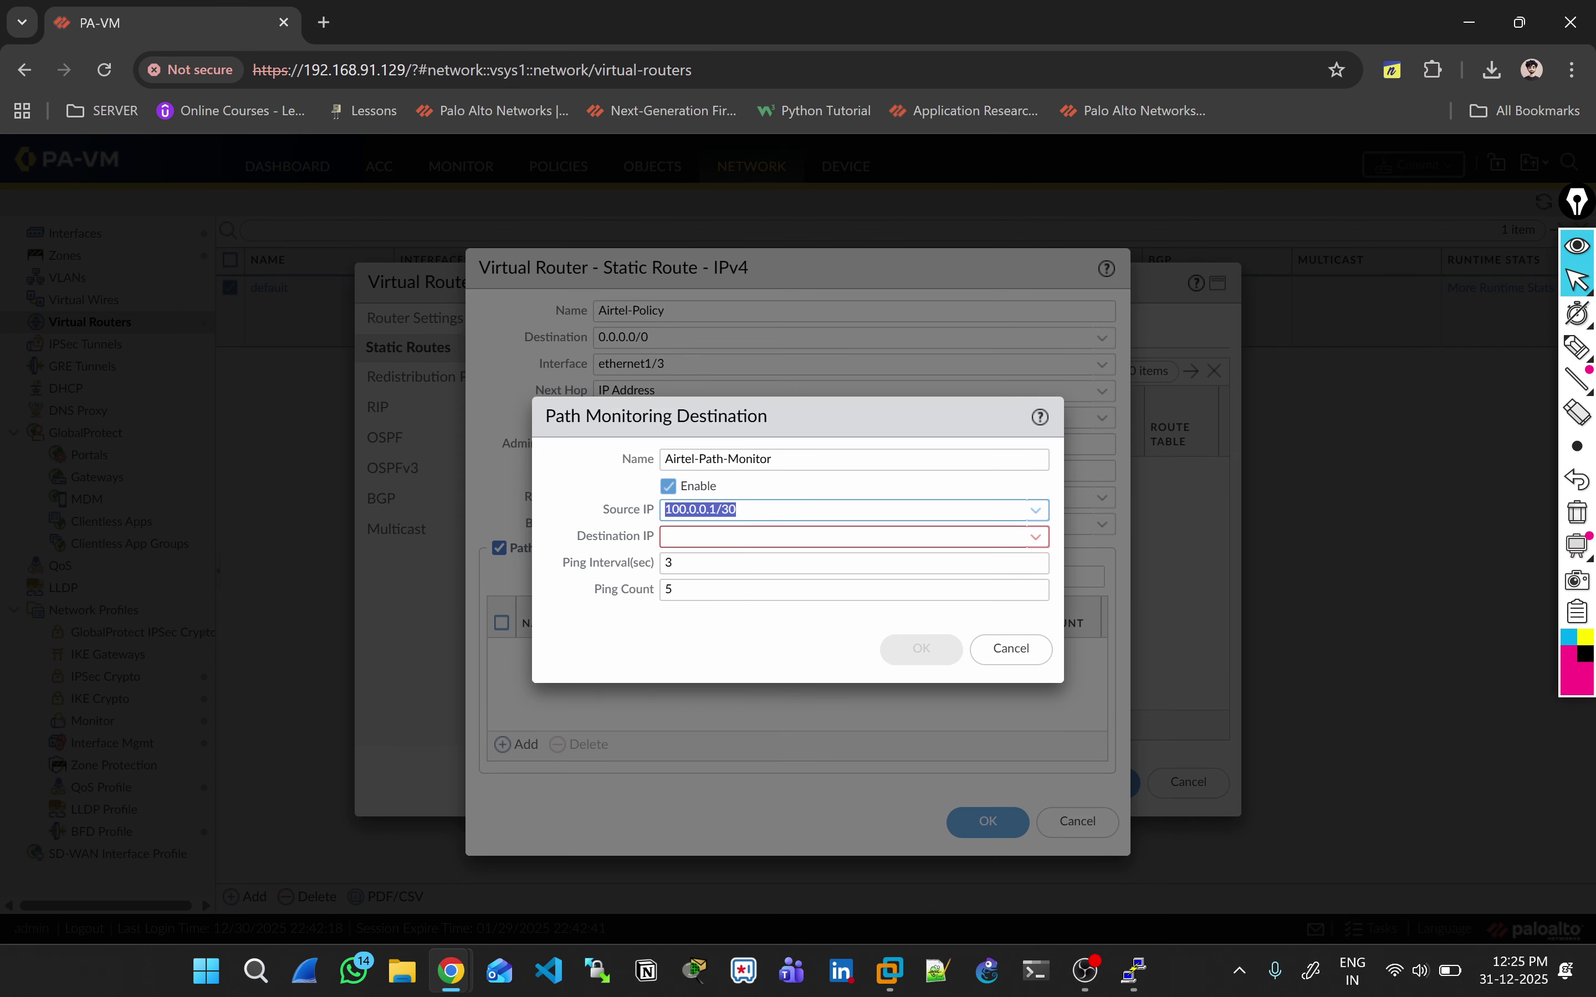
Step: Set the monitor destination to 8.8.8.8 with ping interval 1, then save the Airtel-Policy route
left_click(844, 537)
type("8.8.8.8")
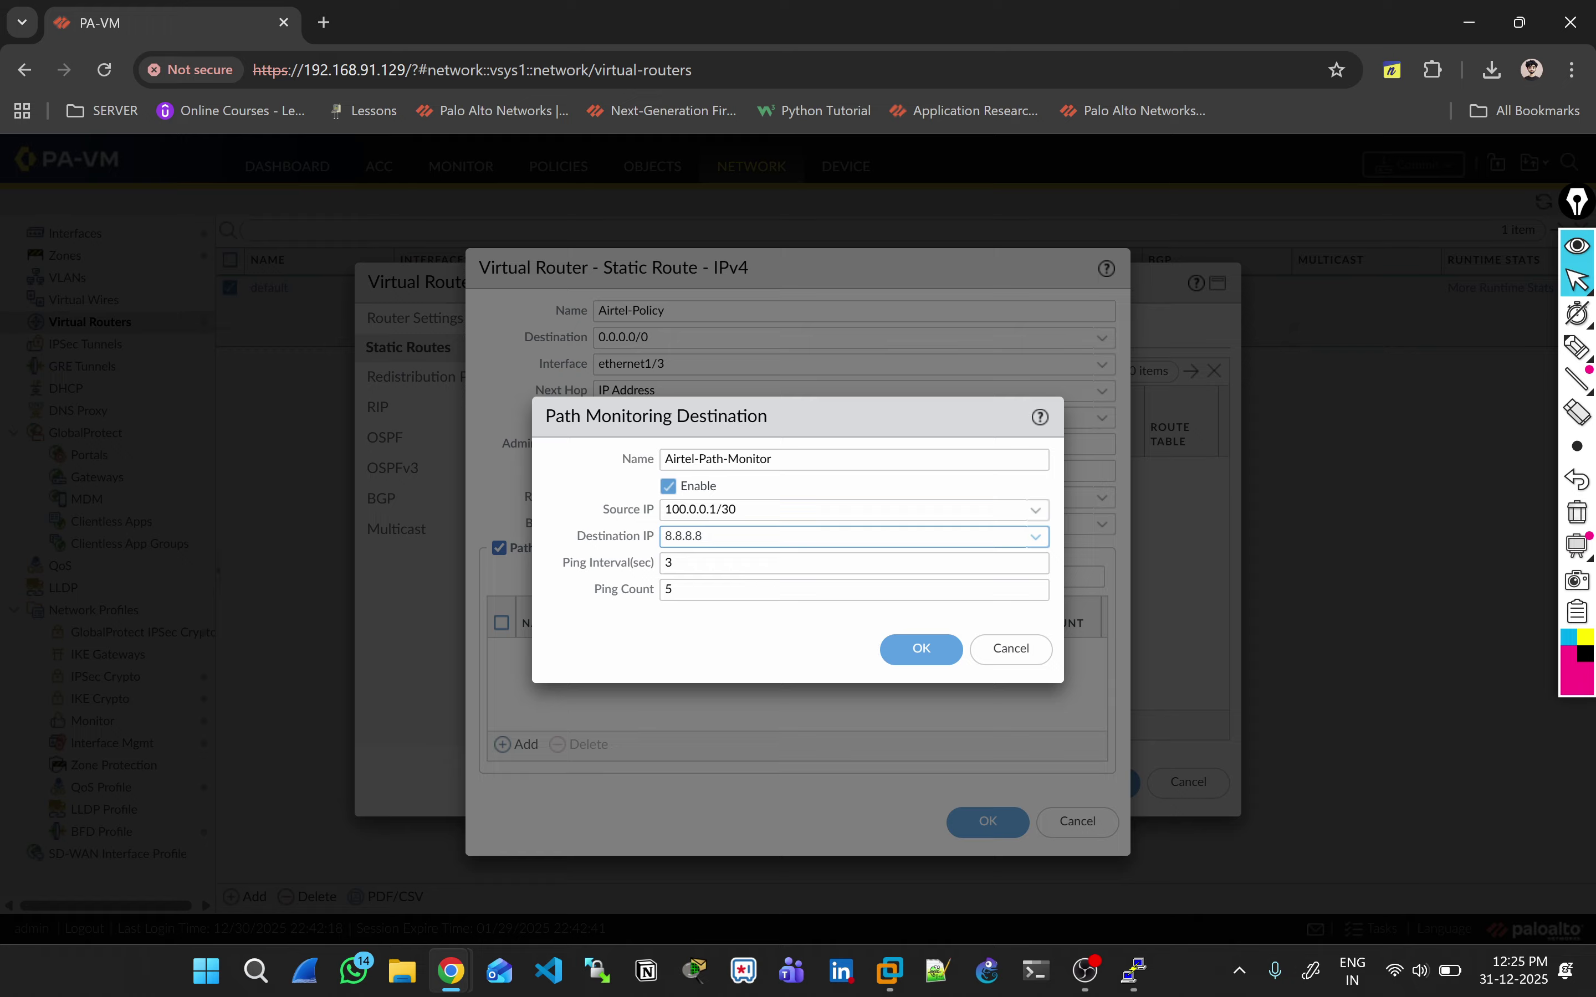
left_click(672, 562)
key("BackSpace")
type("1")
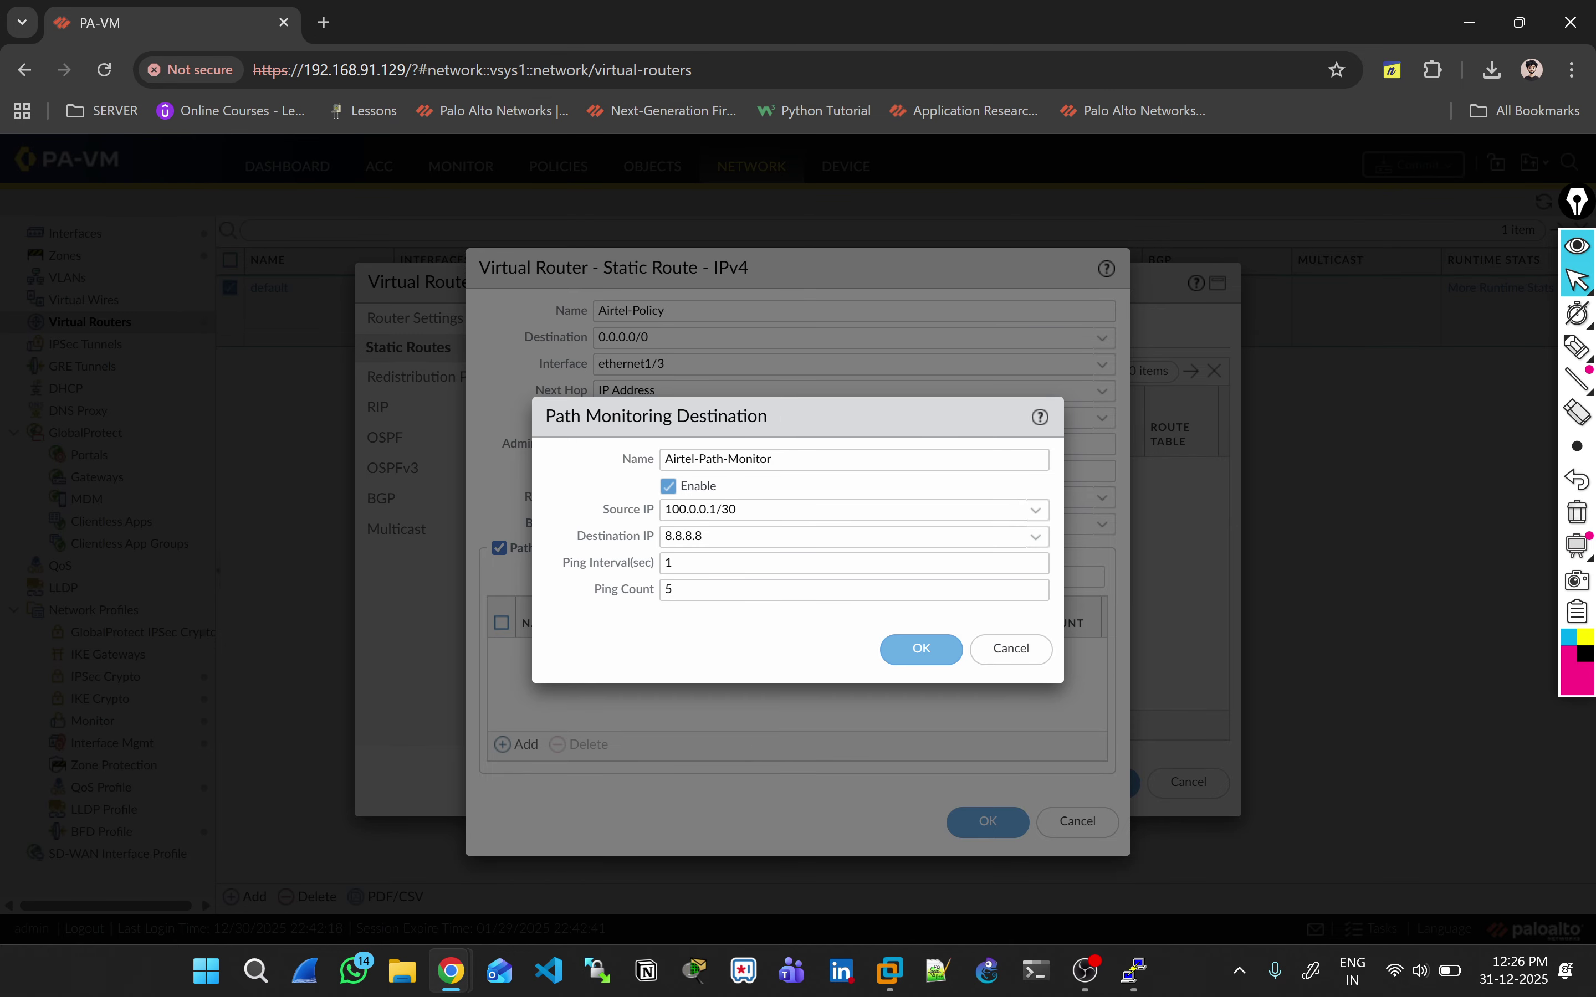
left_click(921, 648)
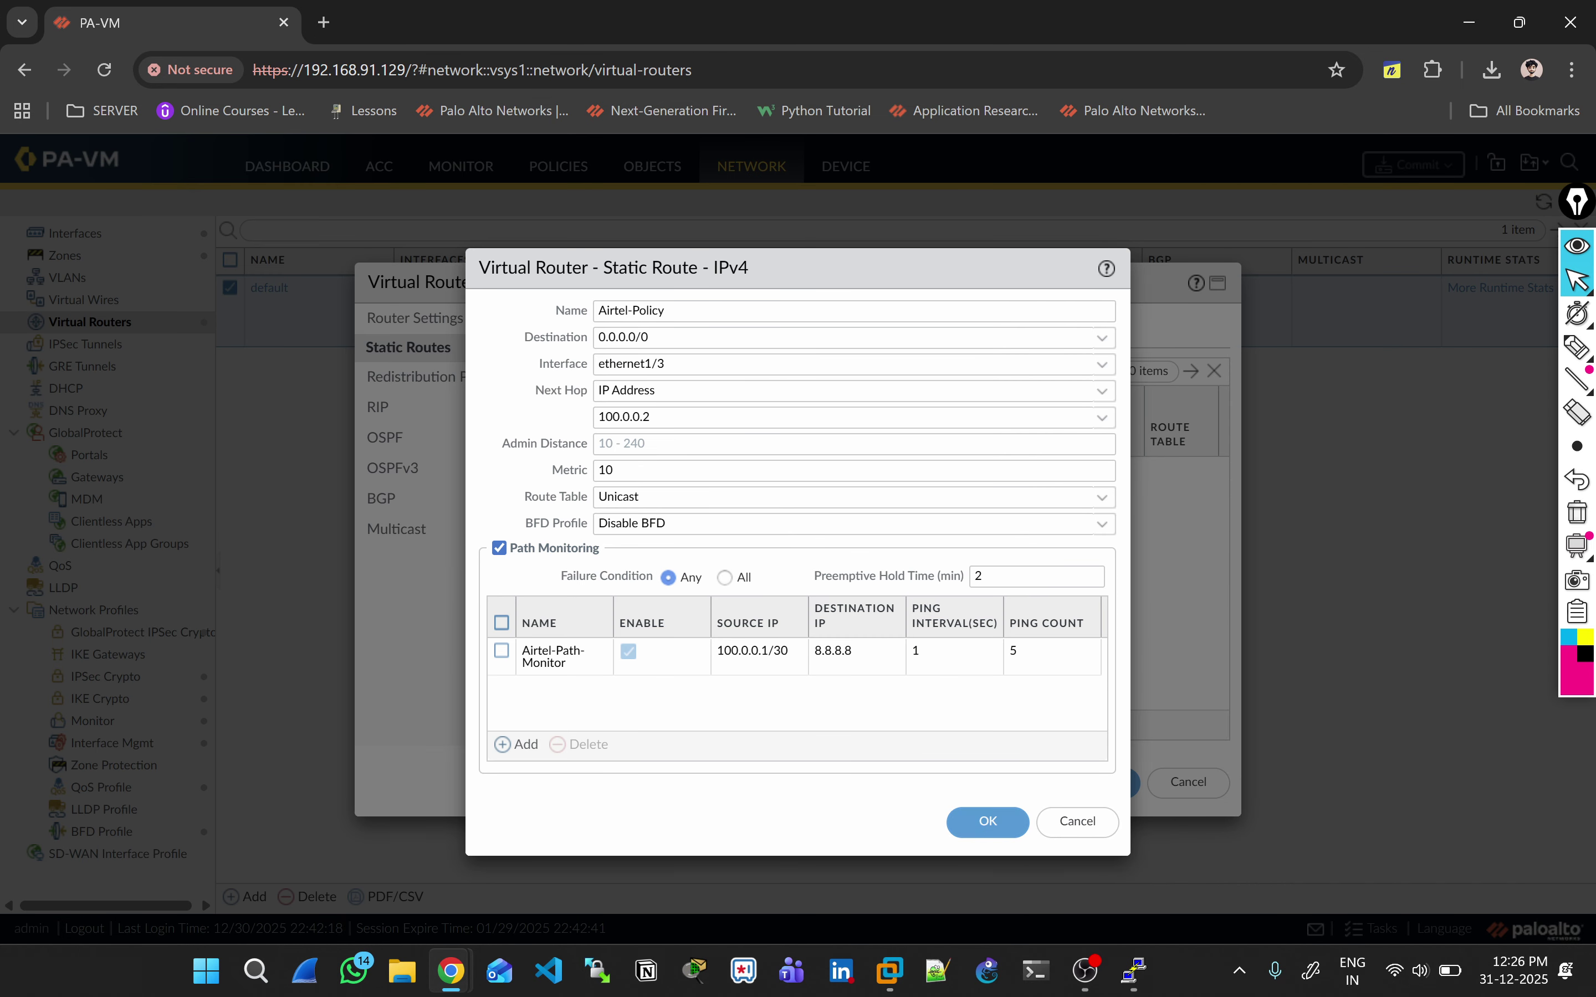
left_click(988, 821)
Step: Add static route Jio-Policy for 0.0.0.0/0 out interface ethernet1/2
left_click(551, 723)
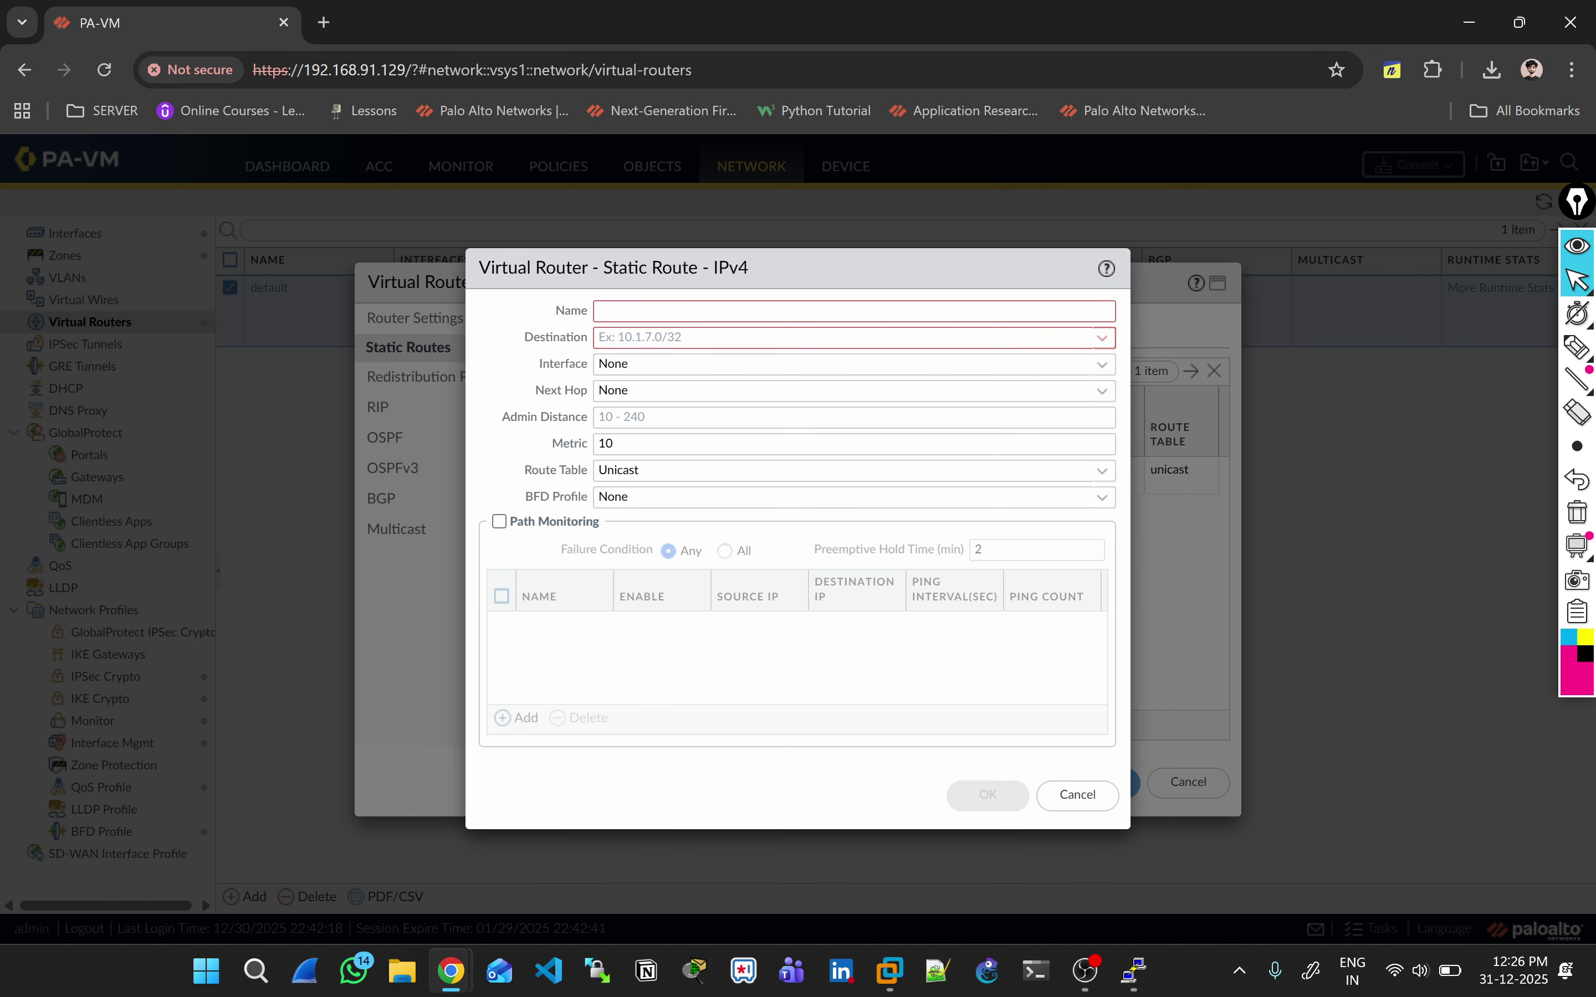
type("Jio-Policy")
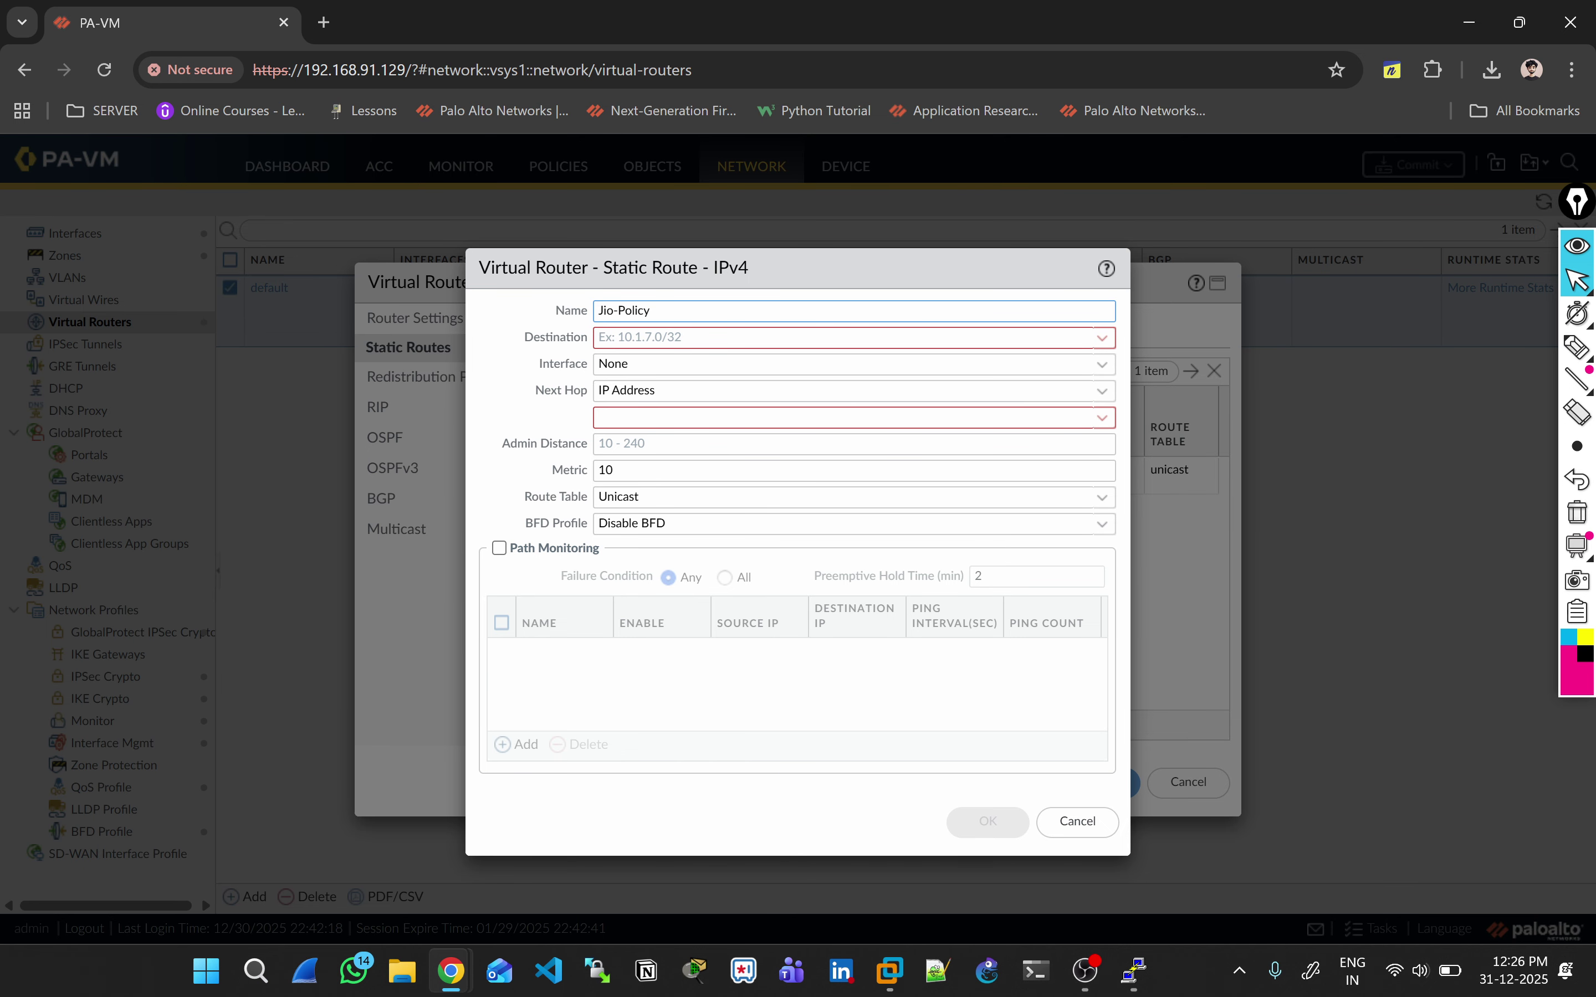
left_click(844, 337)
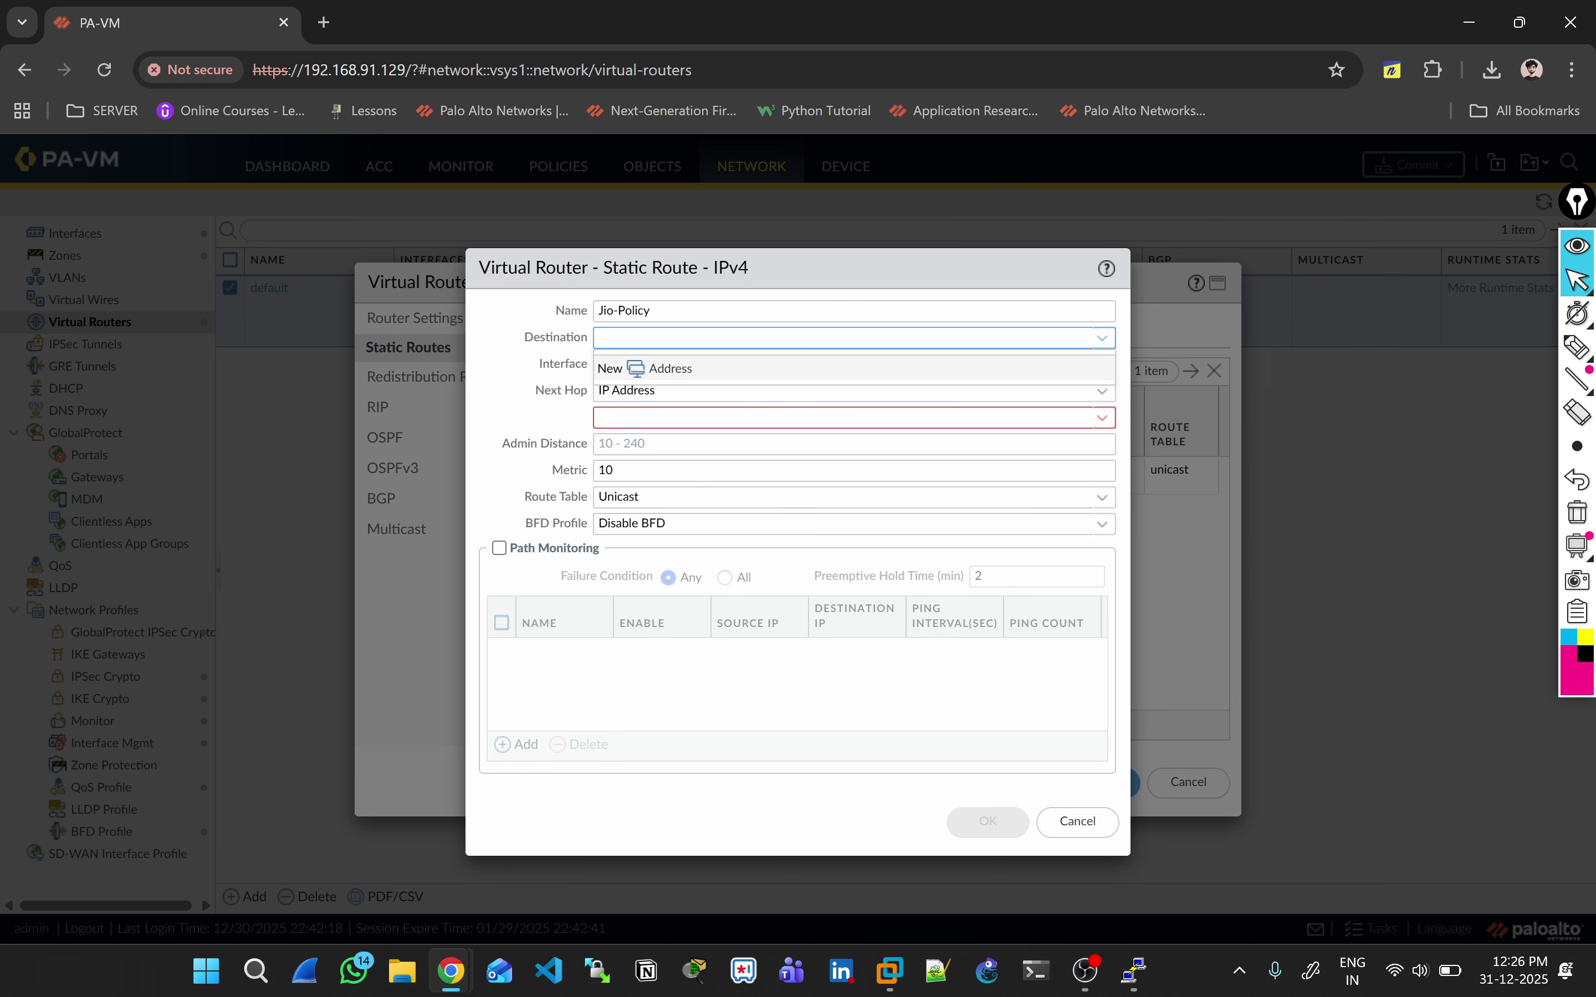
key("Escape")
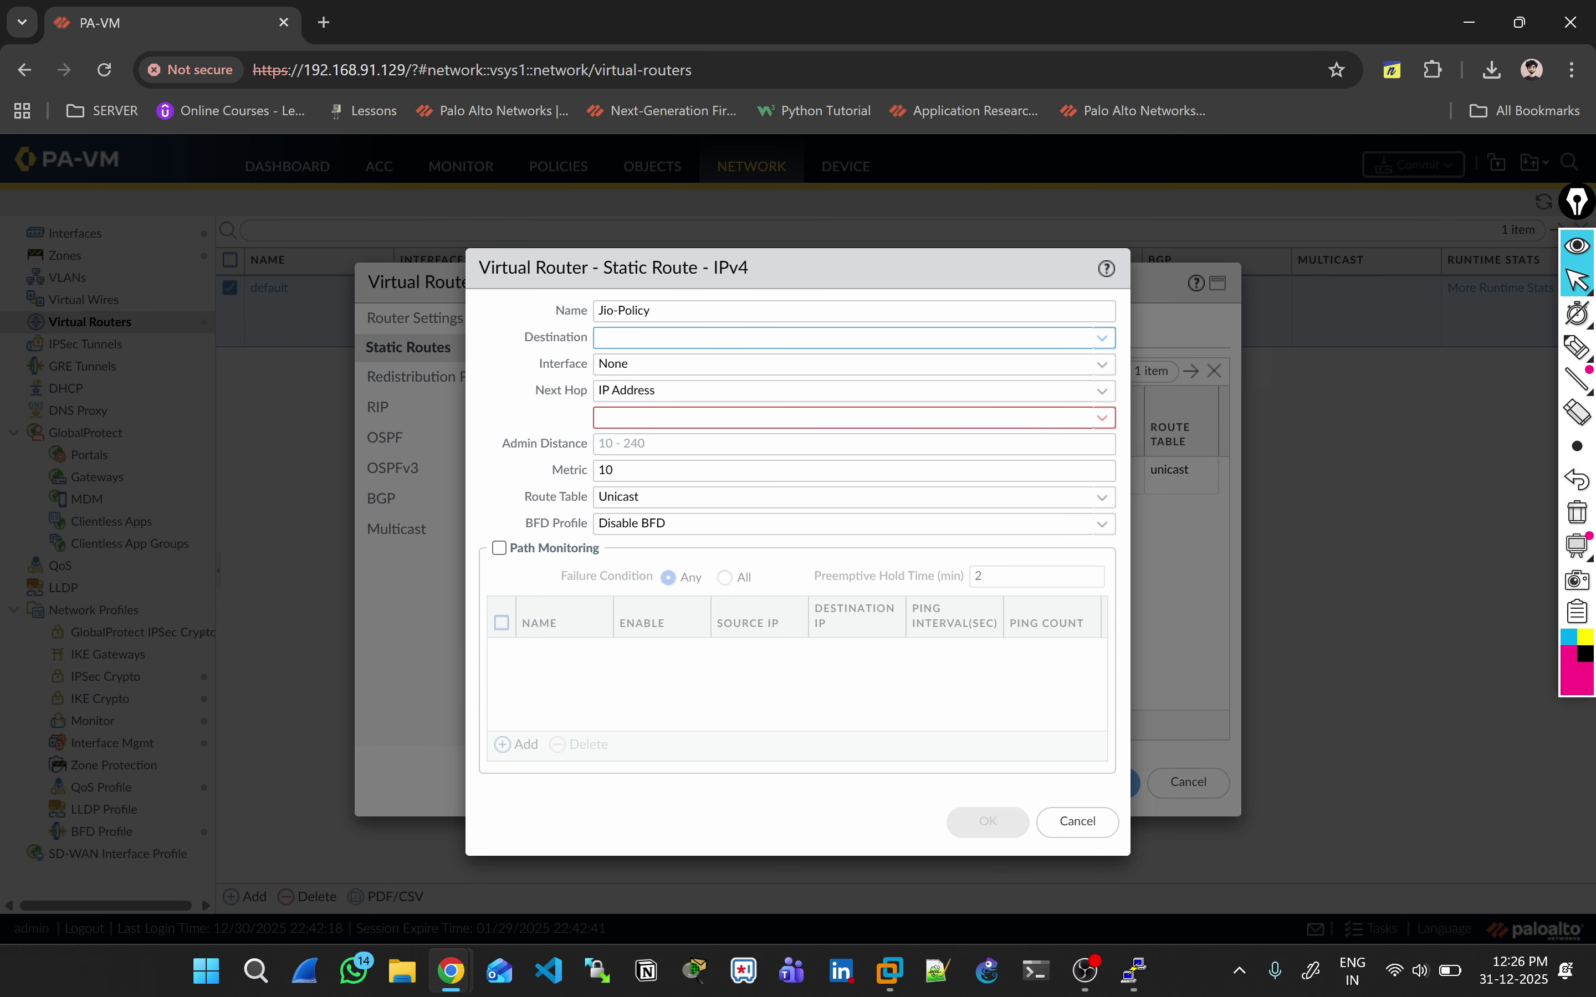
key("Tab")
key("alt+Tab")
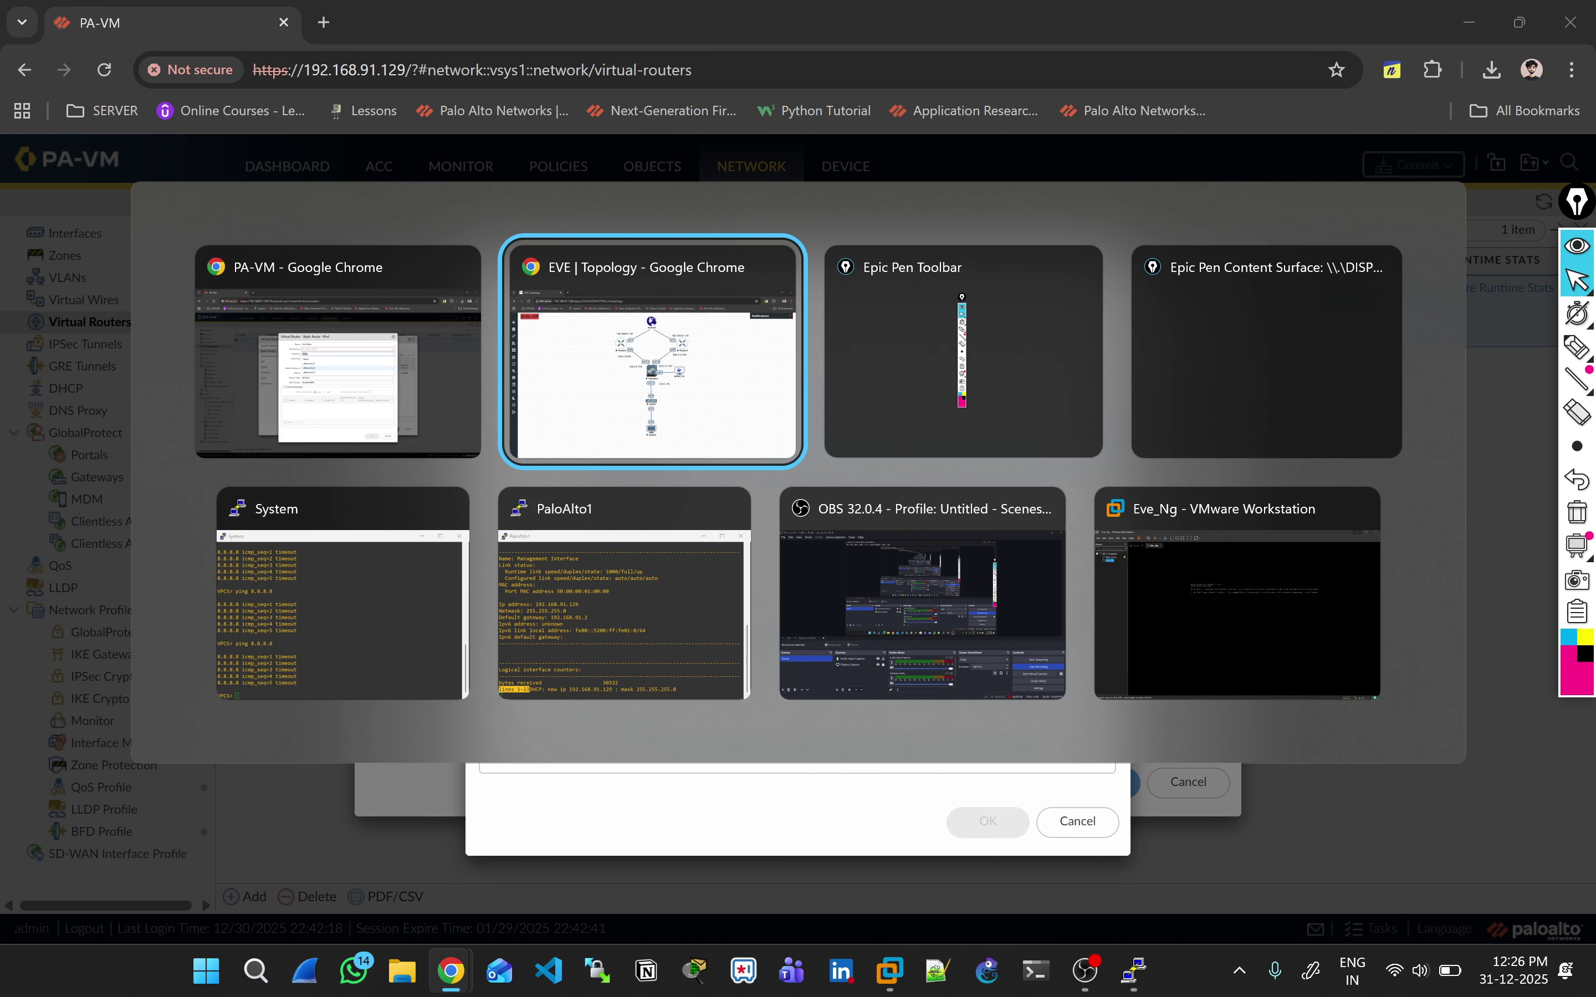
key("alt+Tab")
key("Down")
key("Up")
key("Down")
key("Return")
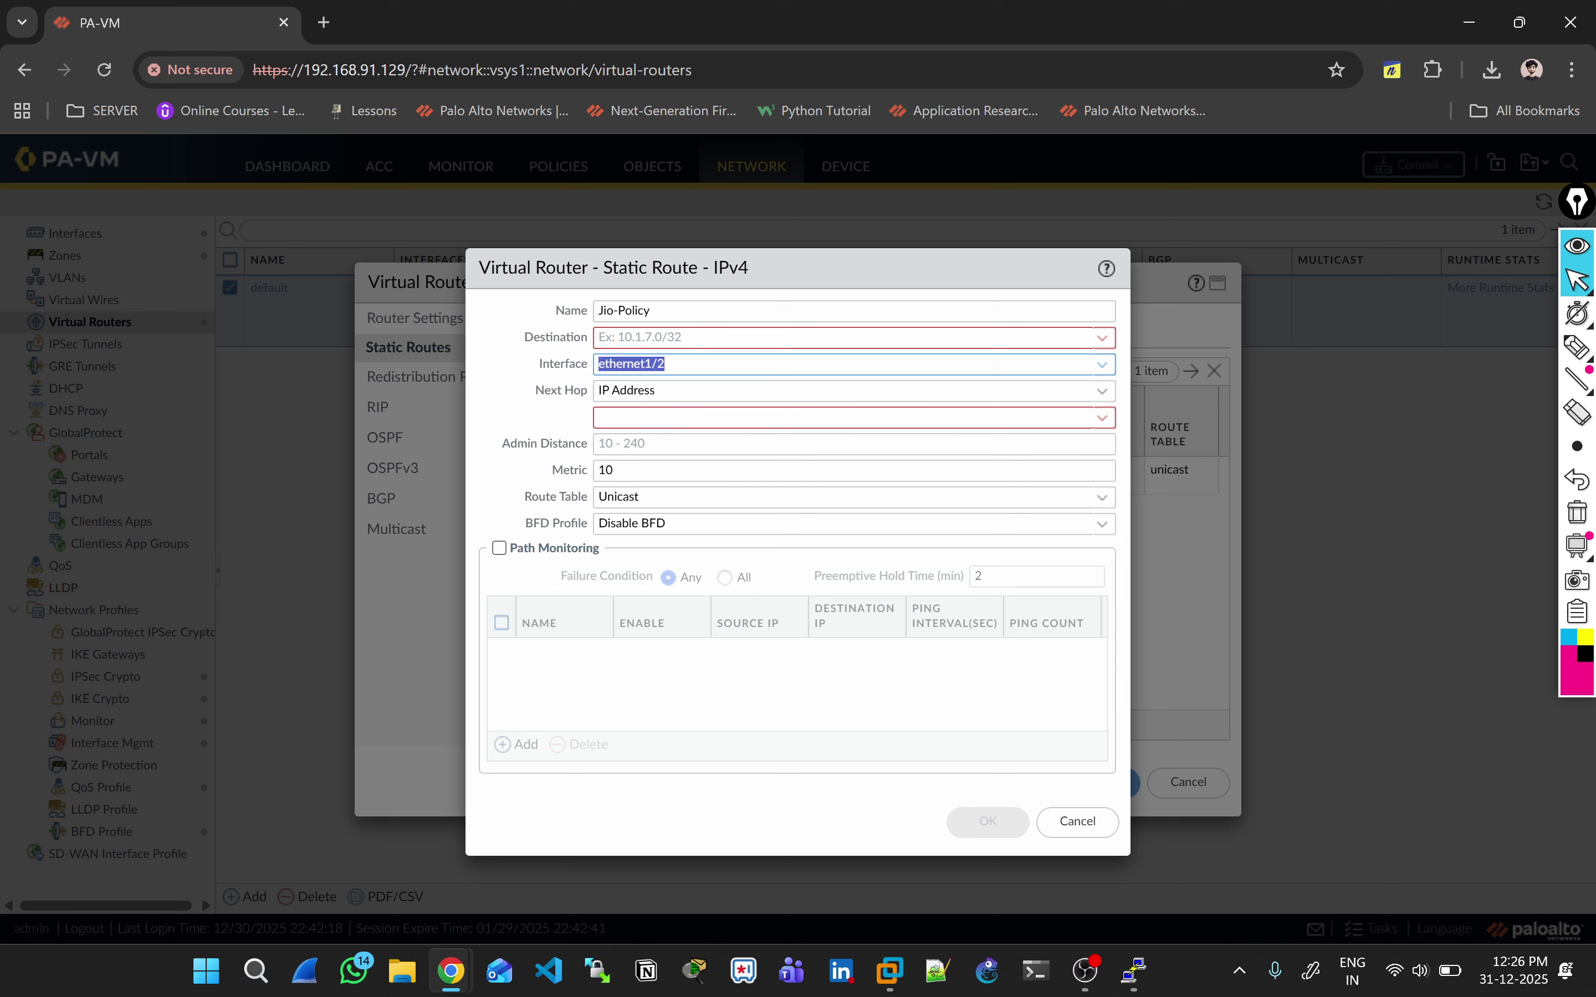
key("shift+Tab")
type("0.0")
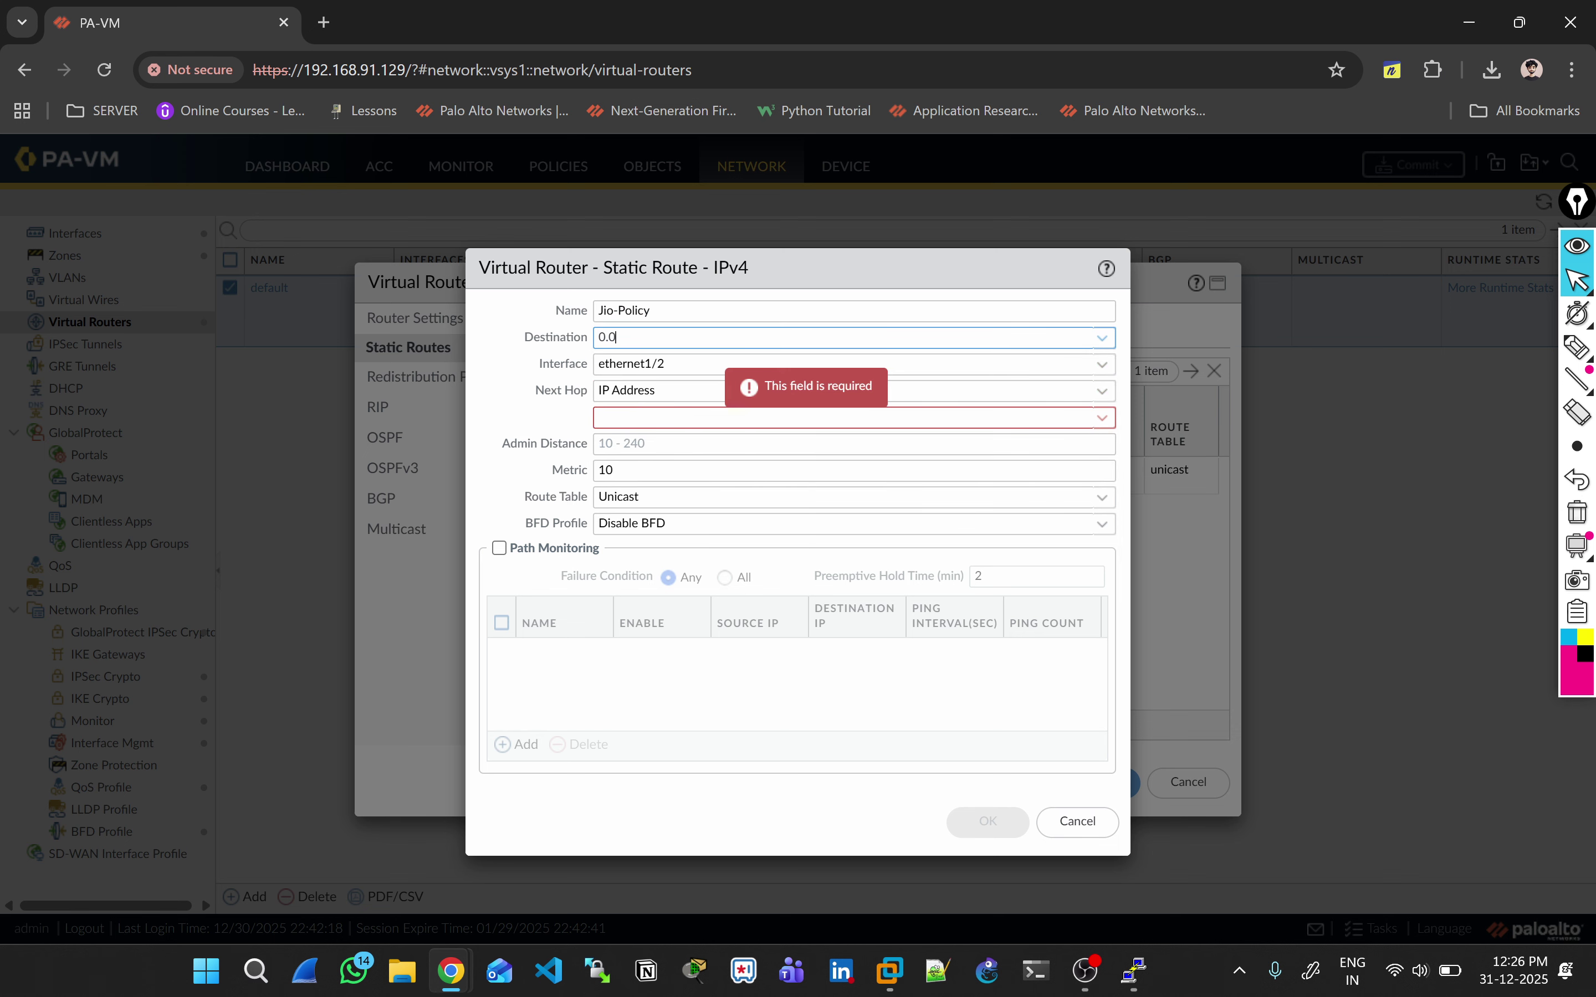
type(".0.0/0")
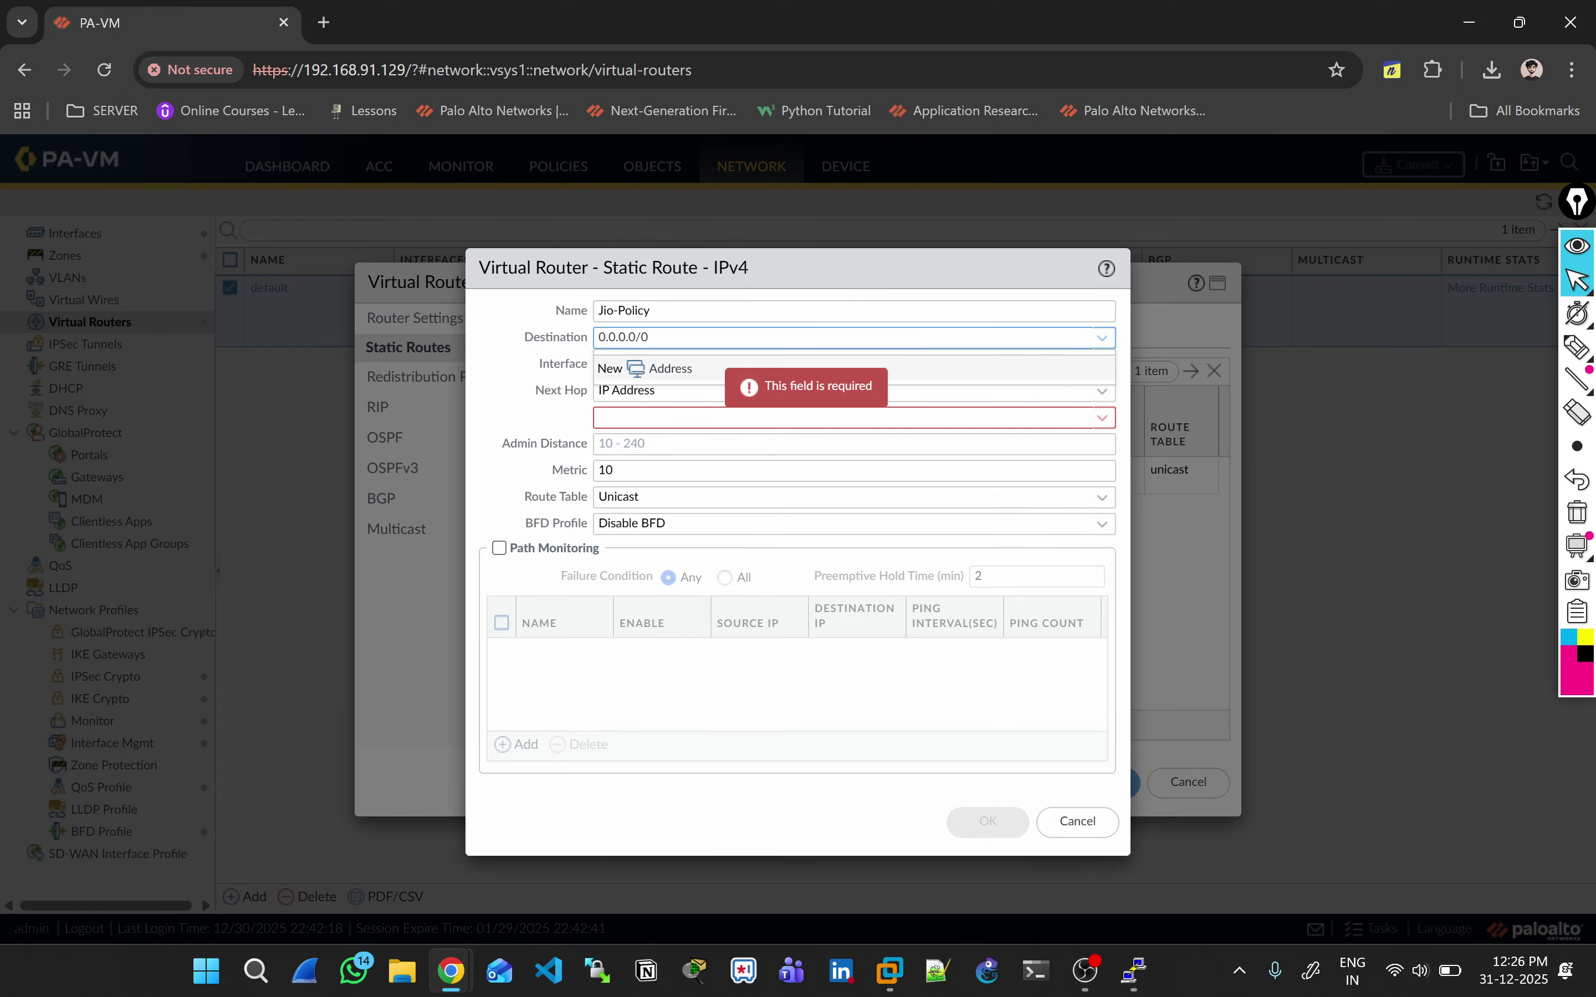
key("Tab")
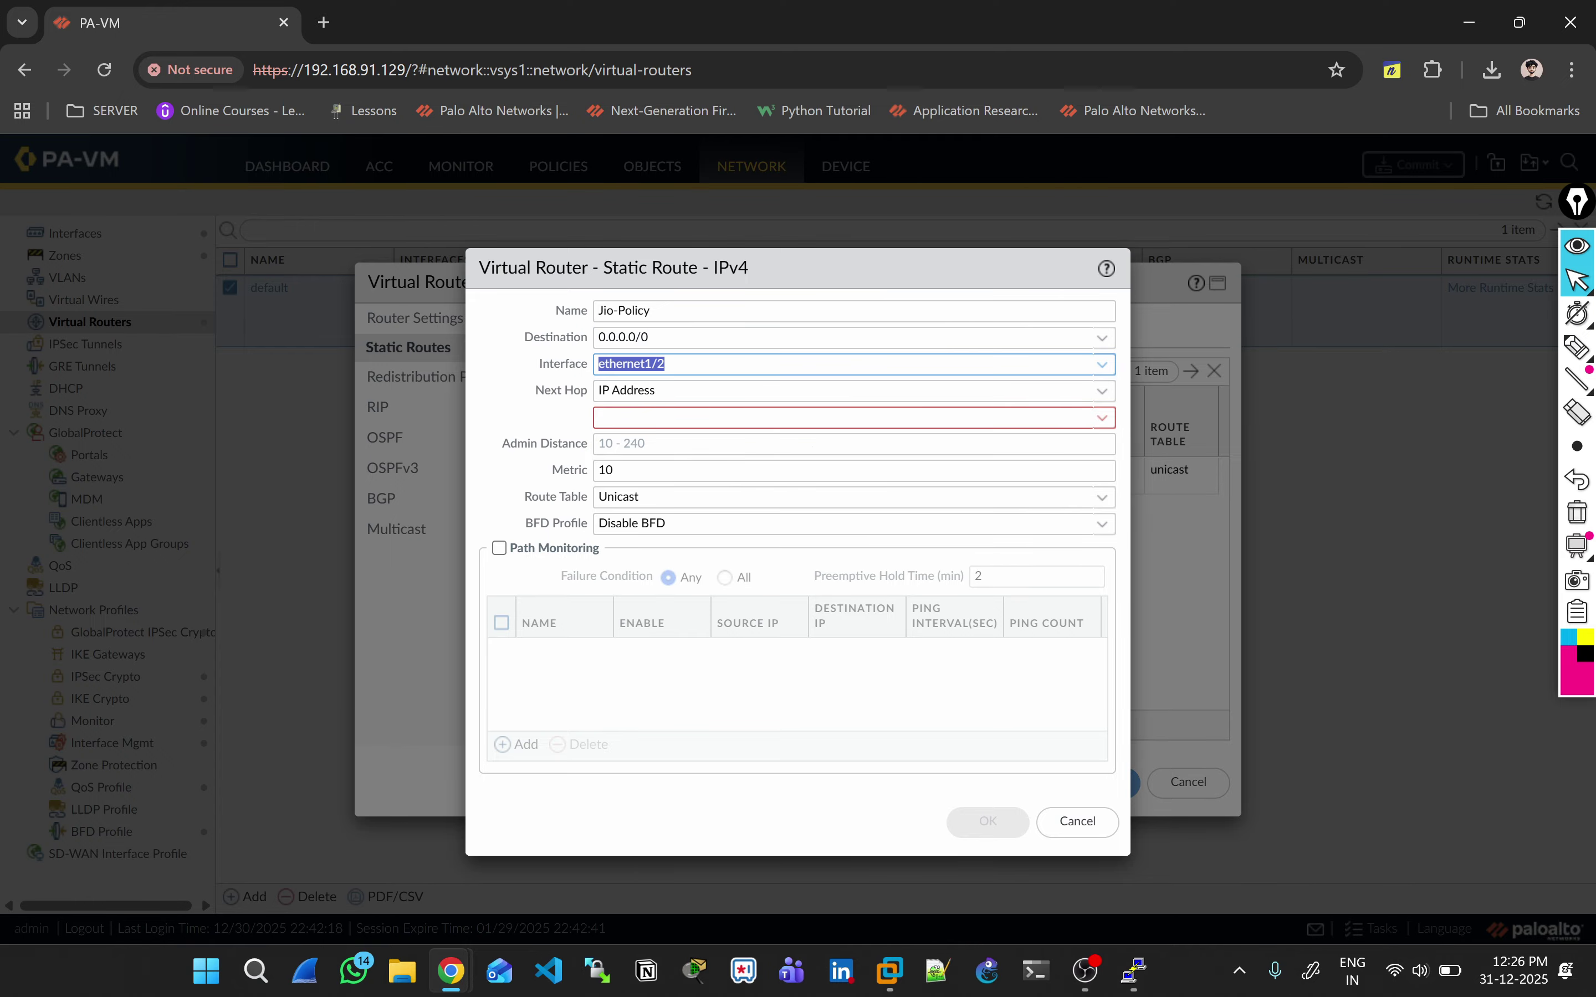
key("Tab")
key("Tab")
Step: Give Jio-Policy next hop 200.0.0.2 and metric 9
key("alt+Tab")
key("alt+Tab")
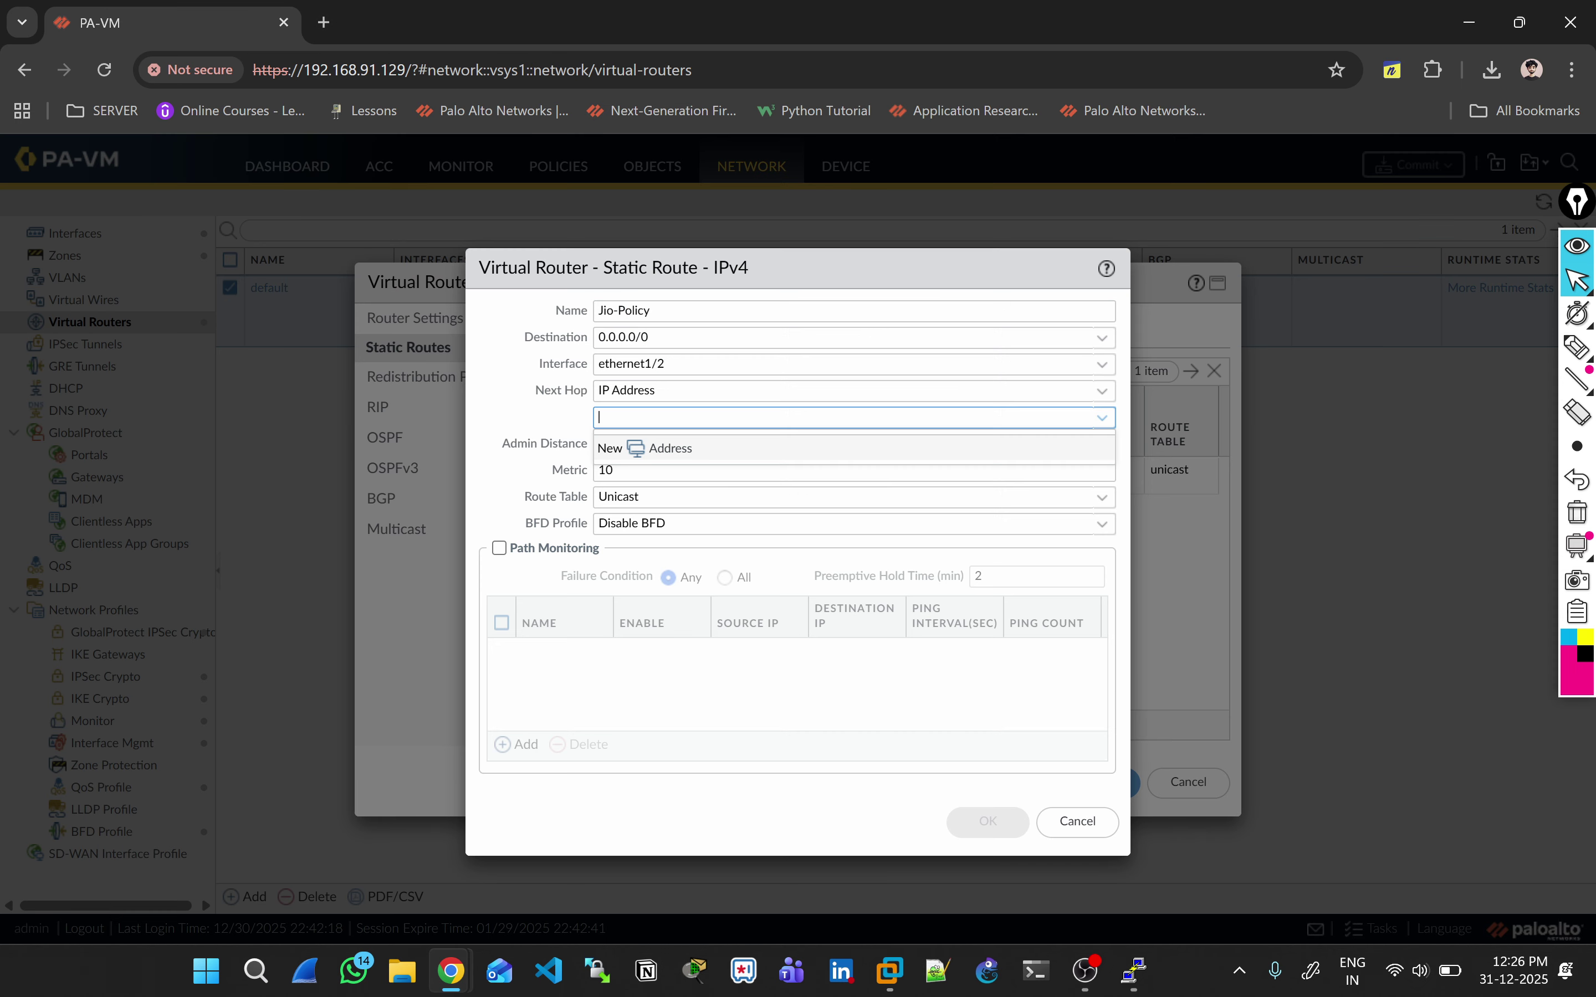
type("200.0.0.2")
key("Tab")
key("Tab")
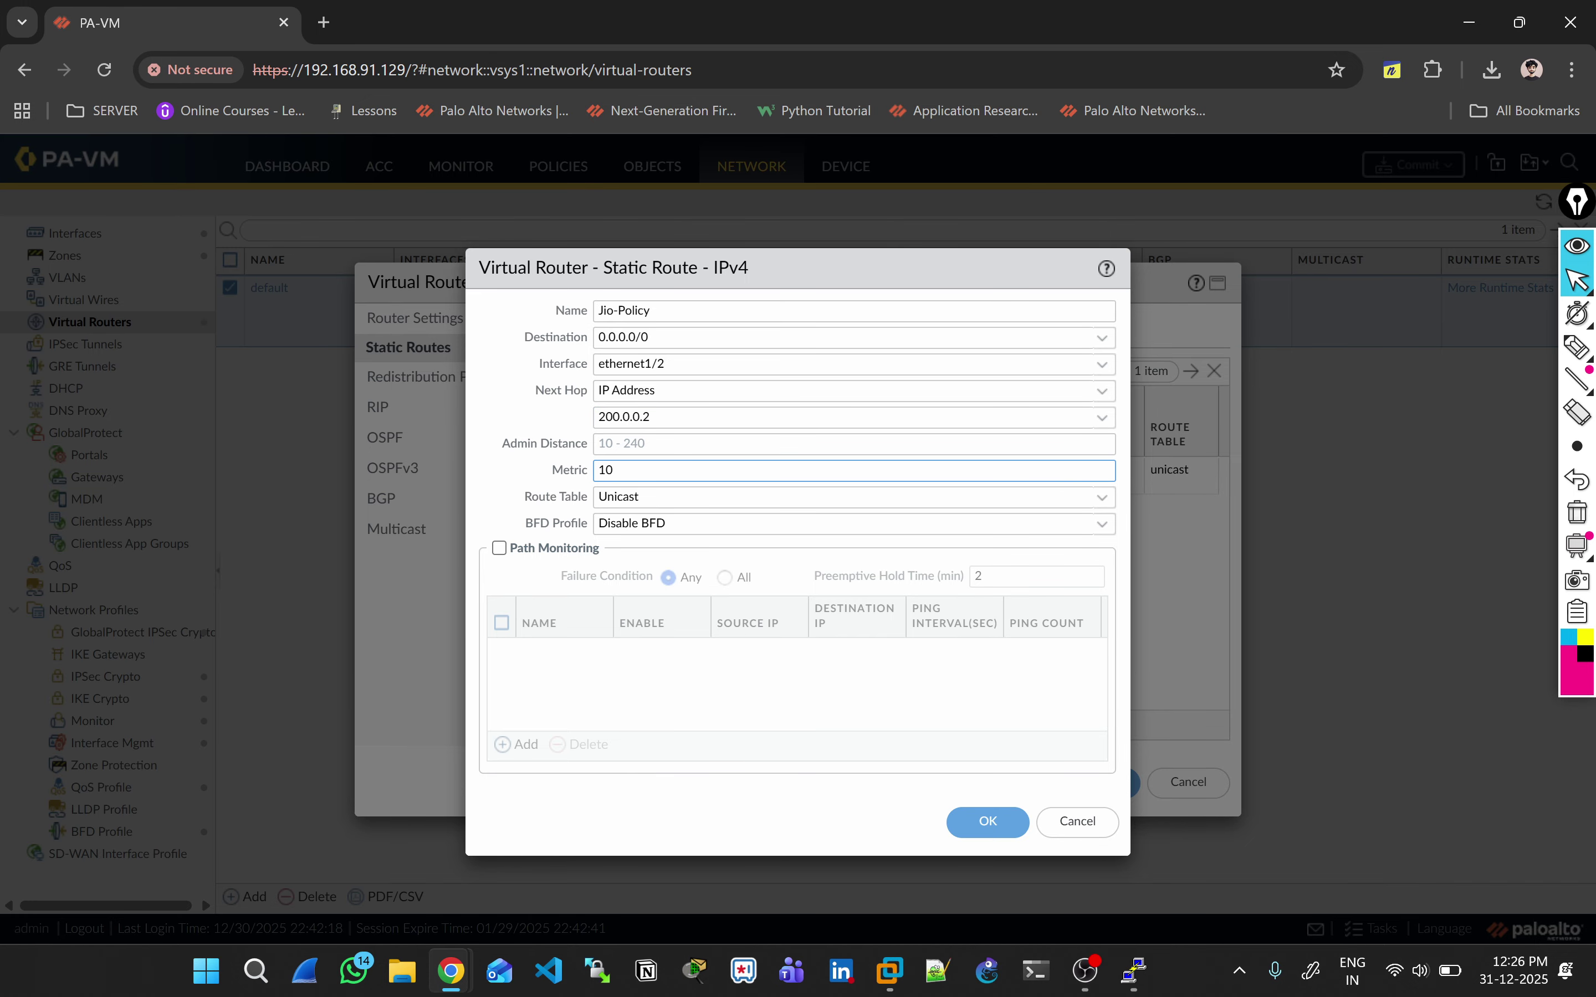
key("BackSpace")
key("BackSpace")
type("9")
key("Tab")
key("Tab")
key("Tab")
Step: Add path monitor Jio-Path-Monitor from 200.0.0.1/30 to 8.8.8.8, then save the route and virtual router
key("space")
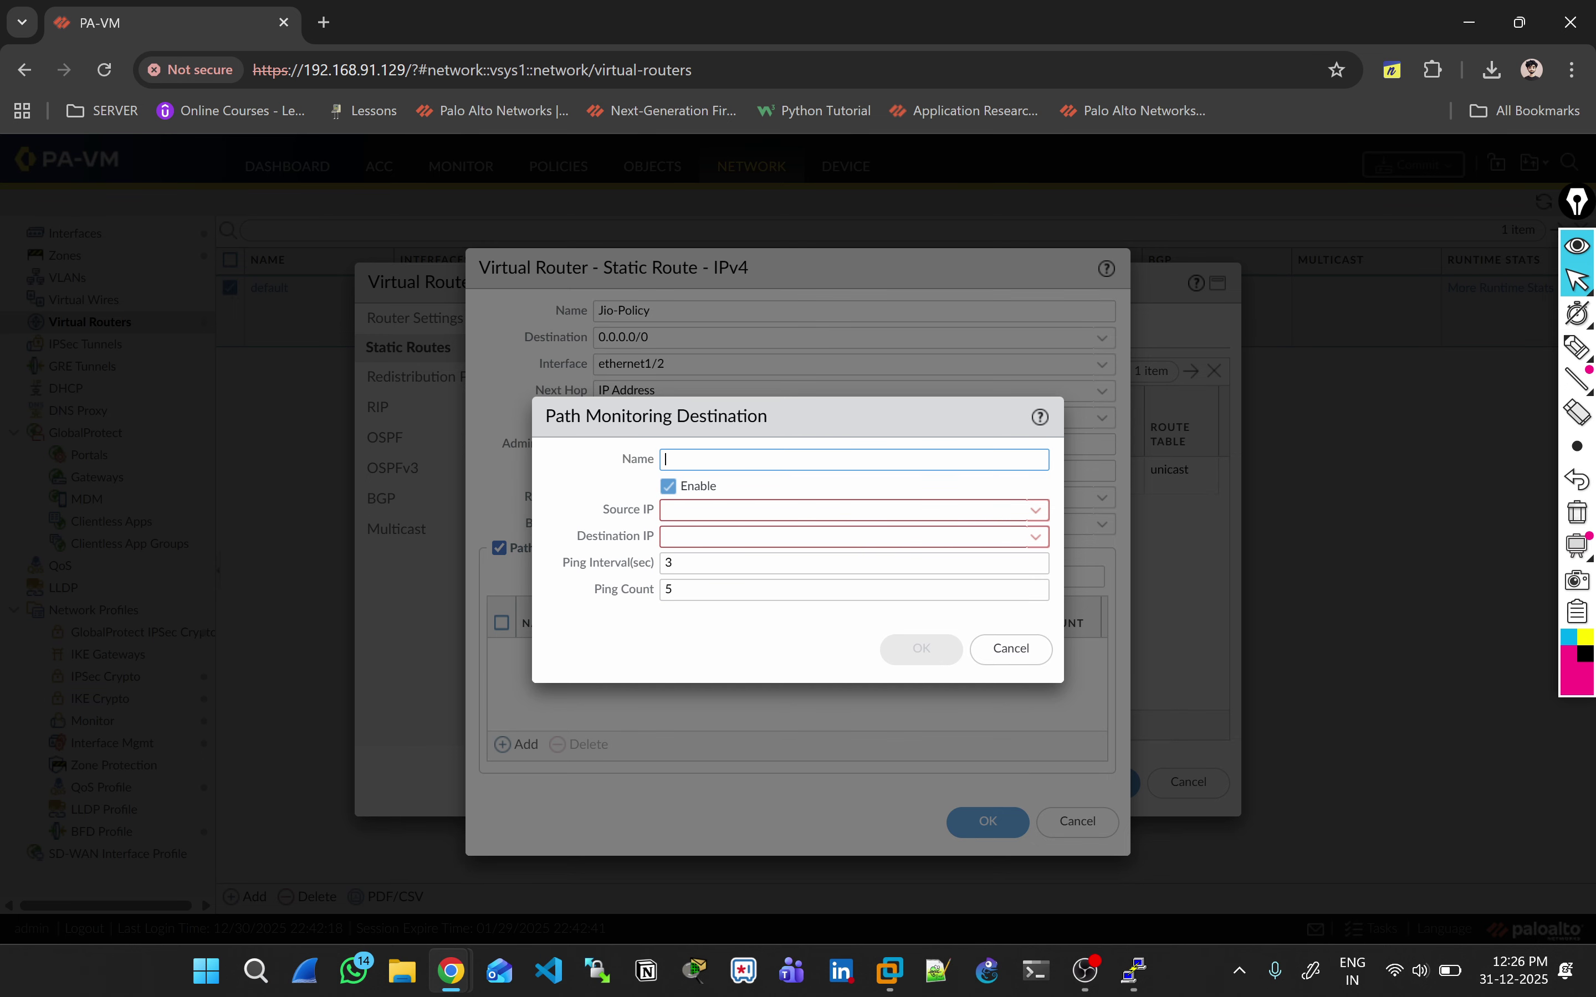
type("Jio-Path-Monitor")
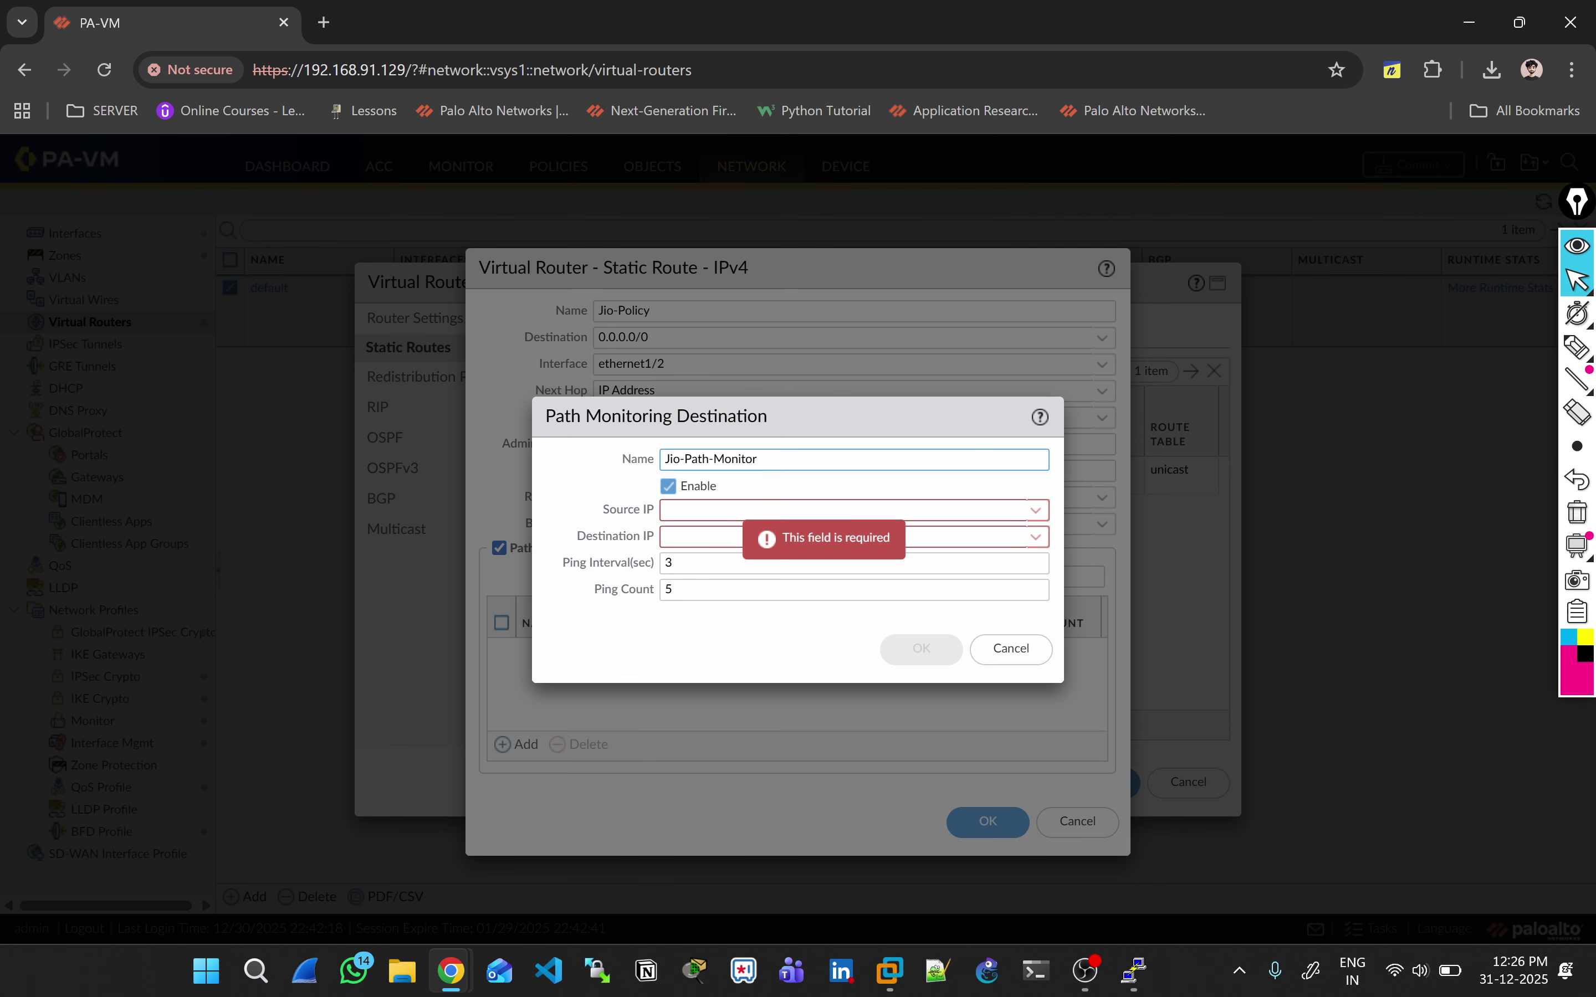
left_click(887, 510)
left_click(1034, 510)
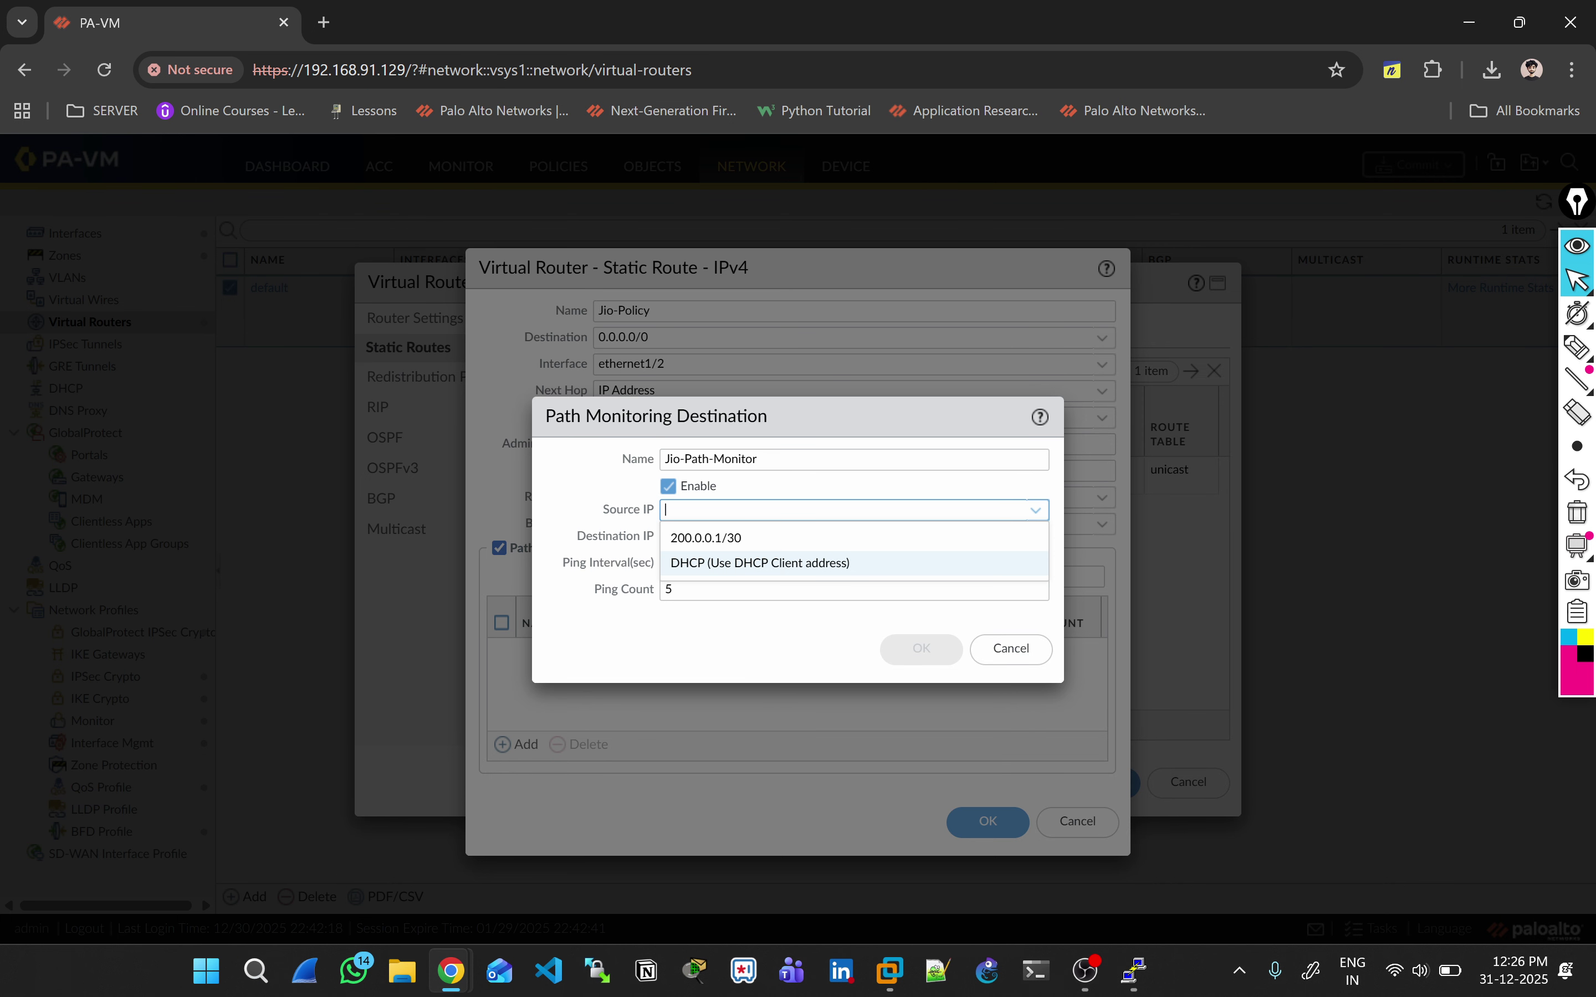
key("Up")
key("Return")
key("Tab")
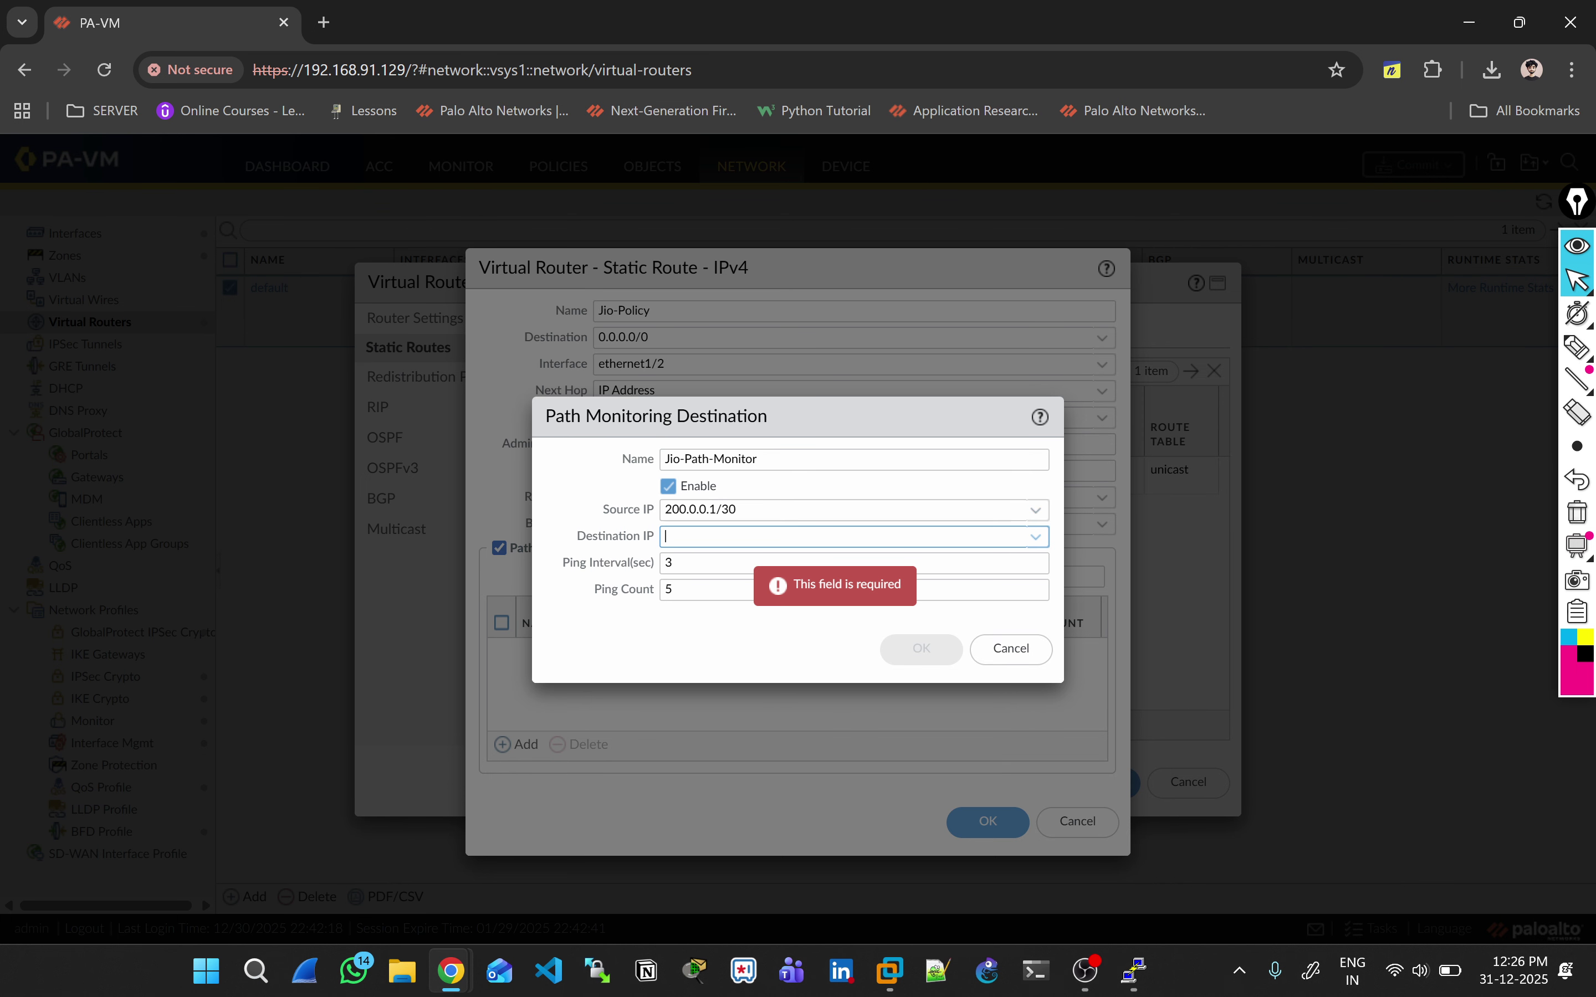
type("8.8.8.8")
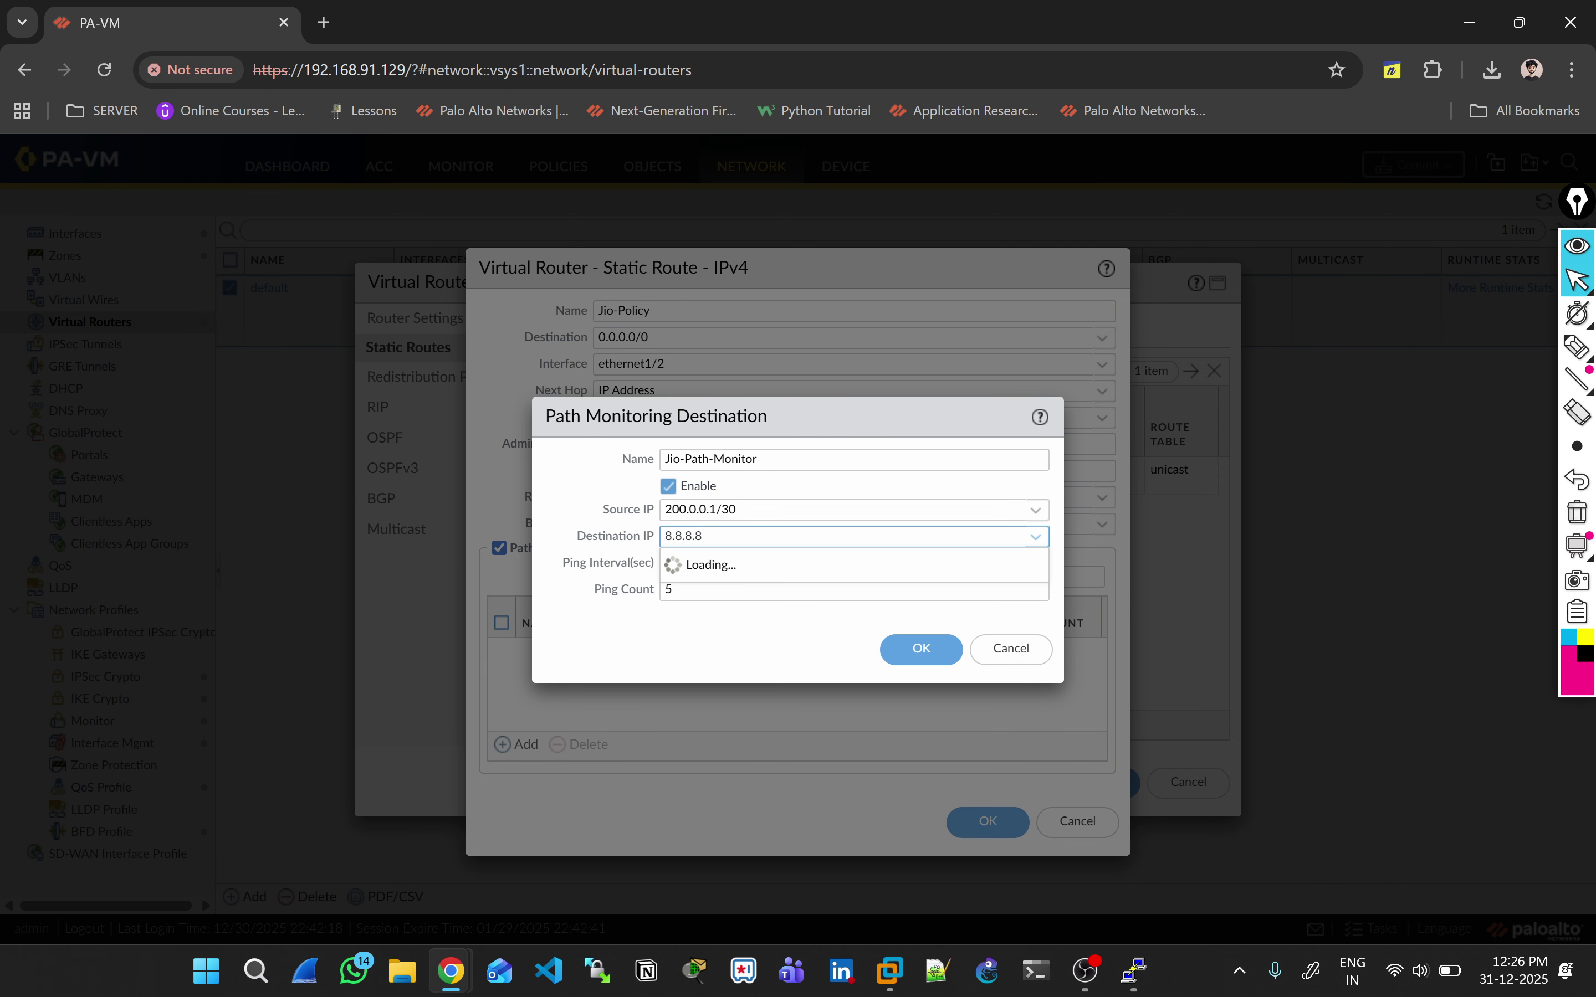
key("Tab")
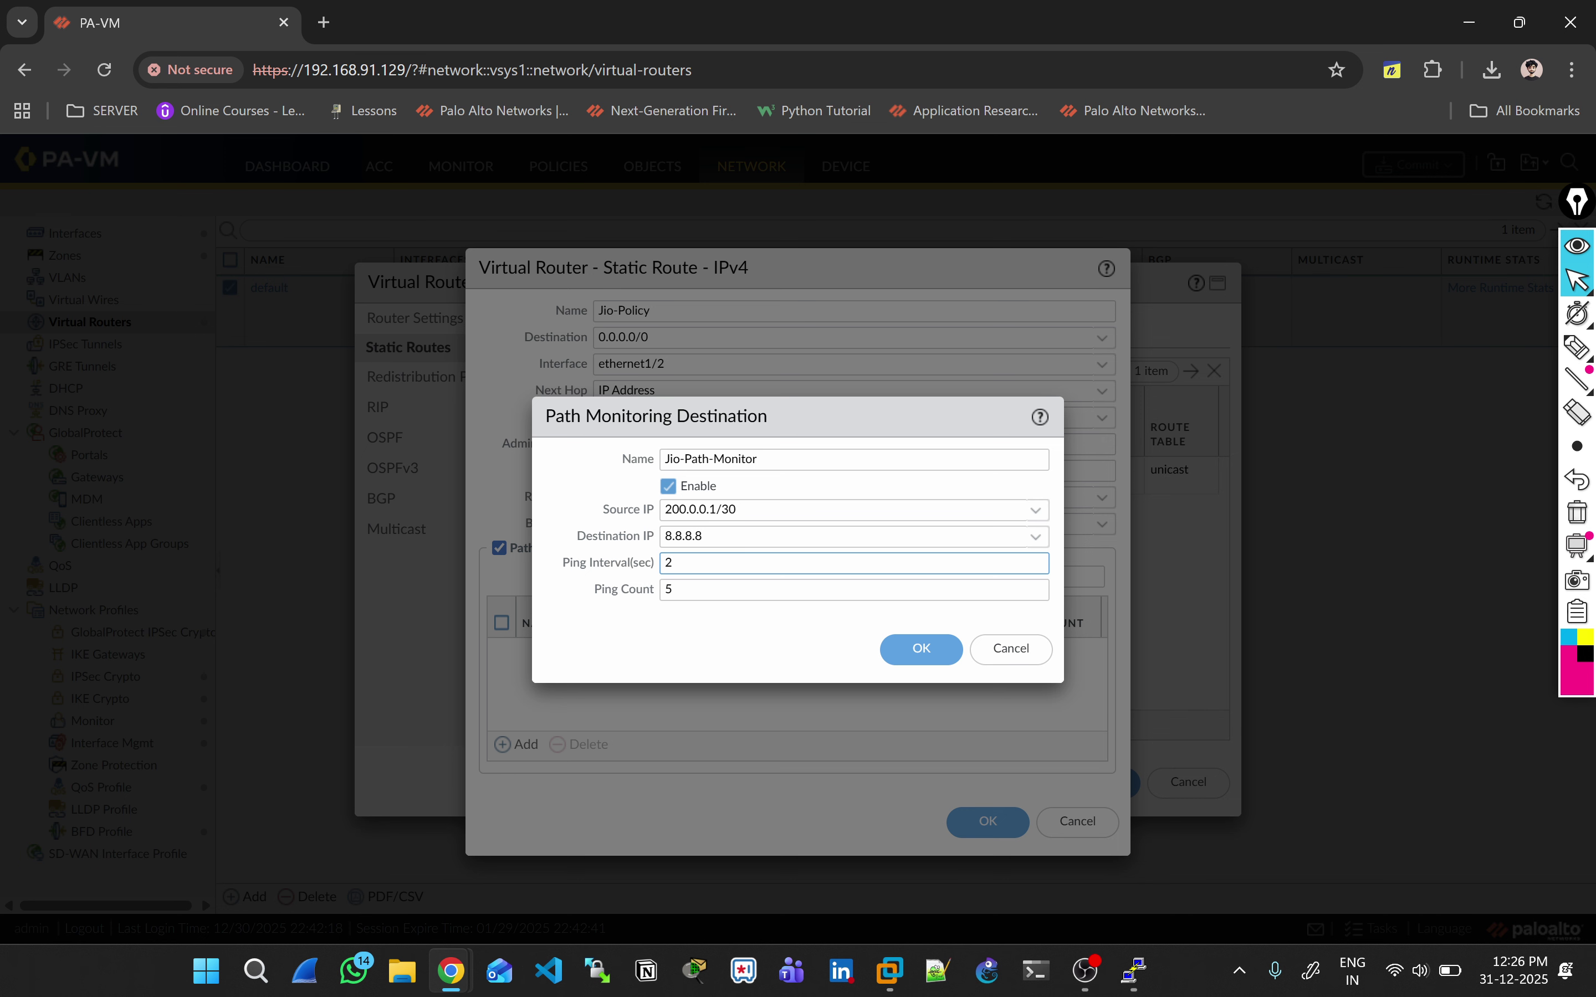
key("Return")
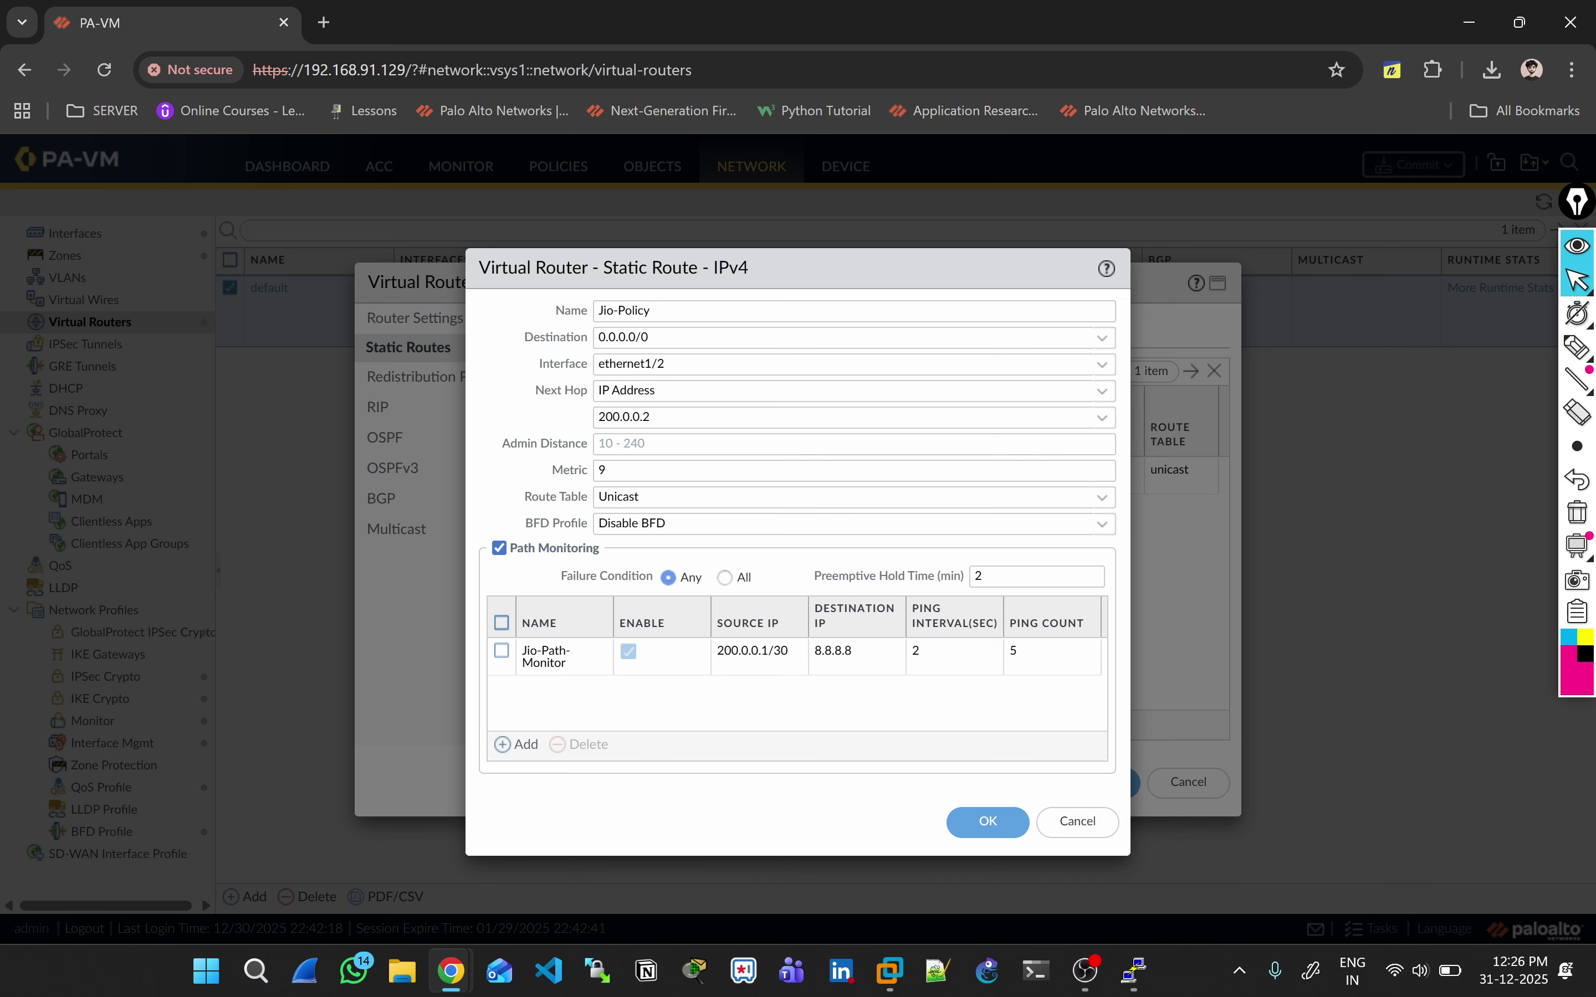
key("Return")
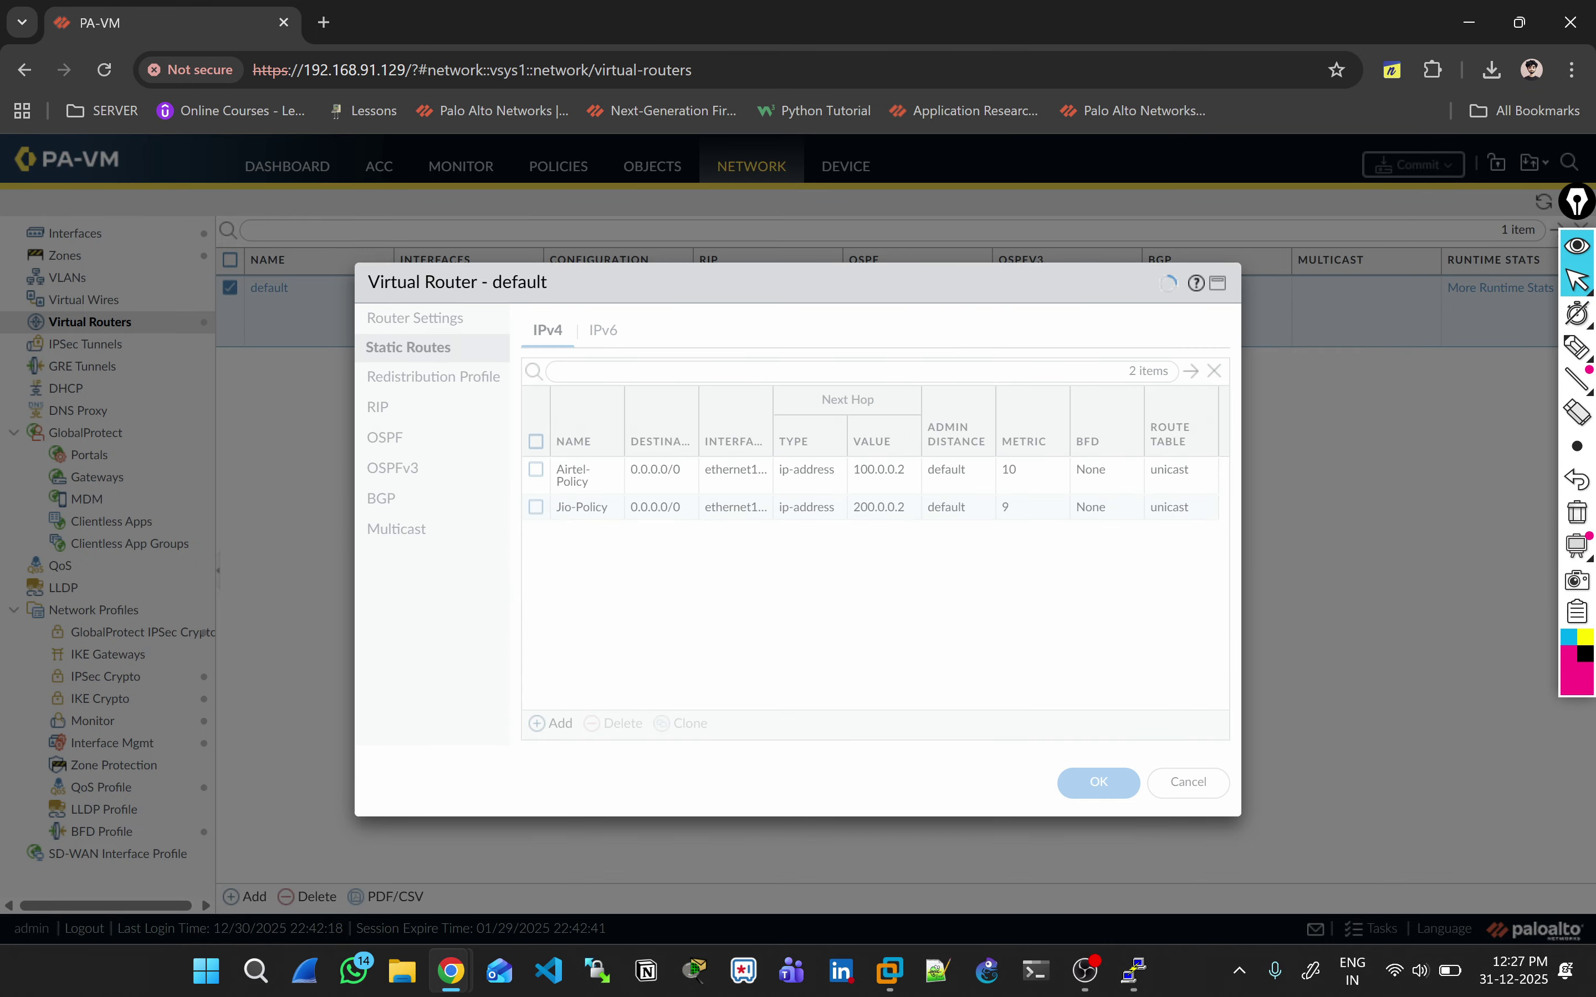
key("Return")
Step: Start committing the configuration, then switch to the lab topology
key("alt+Tab")
key("alt+Tab")
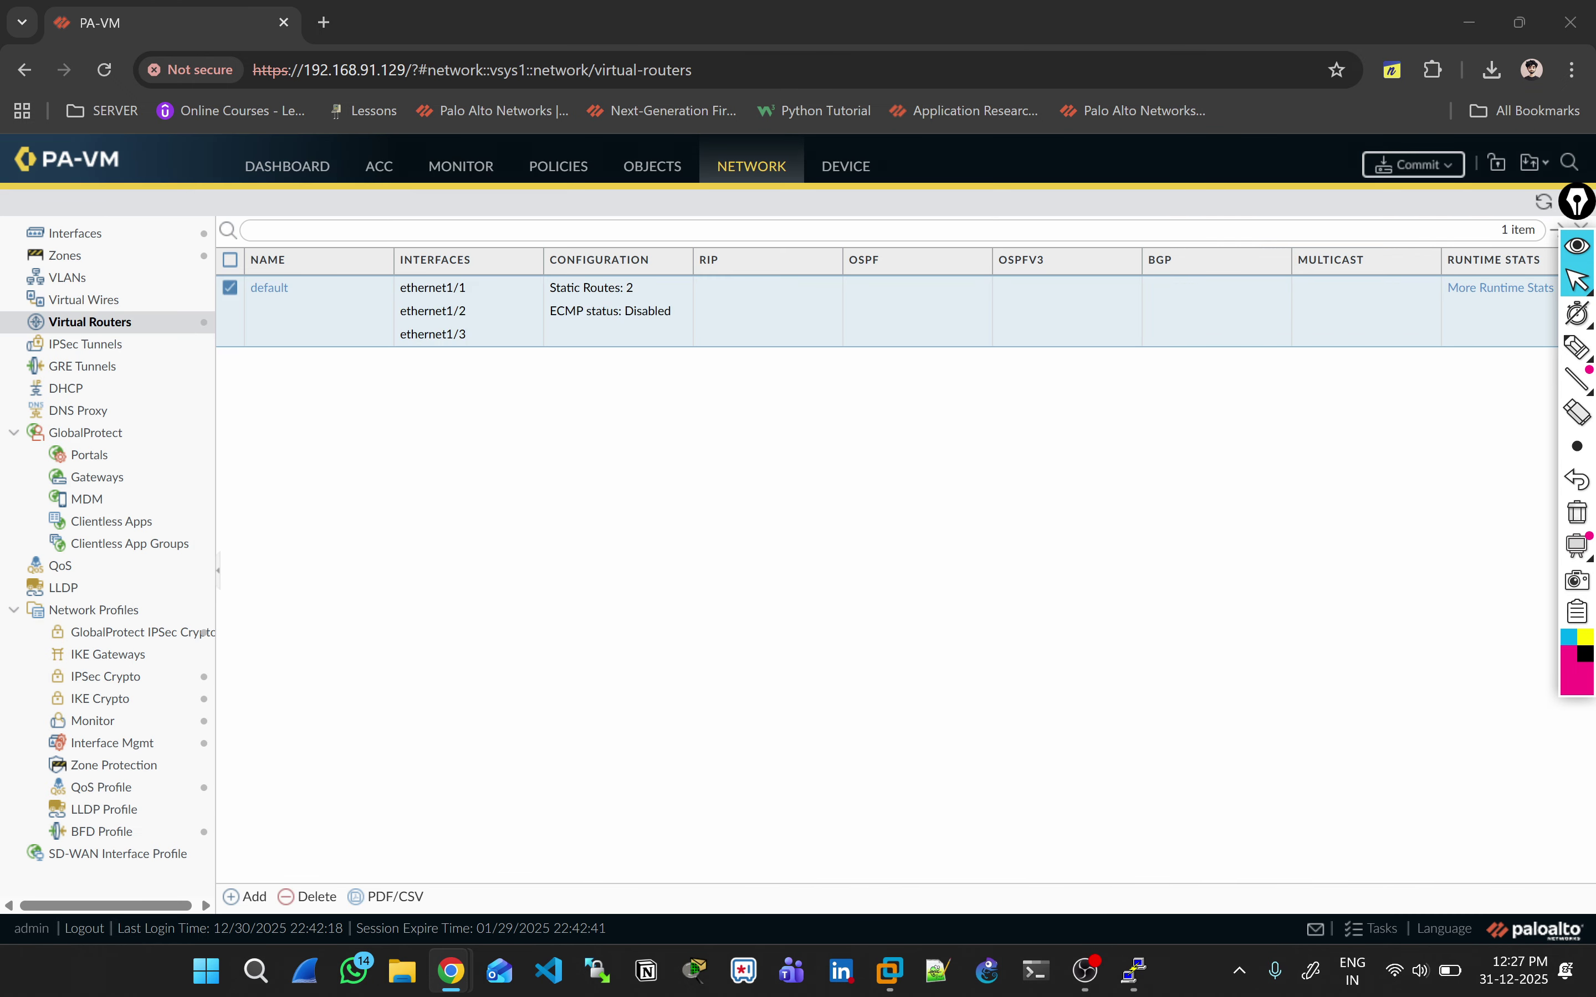
left_click(1413, 164)
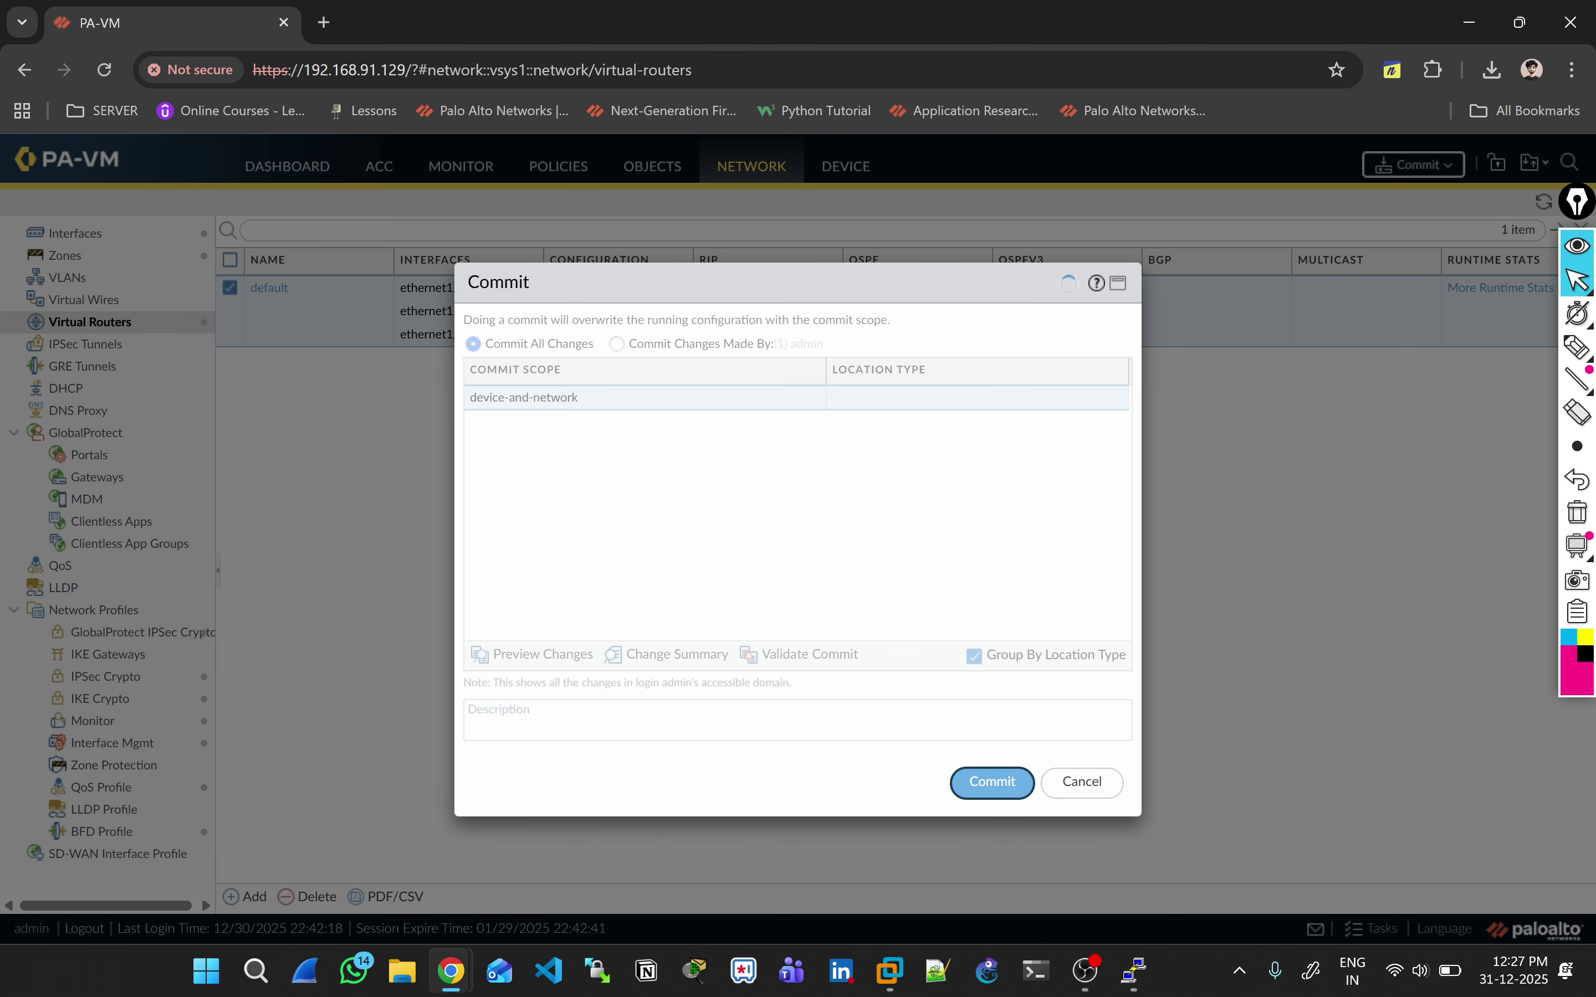
key("alt+Tab")
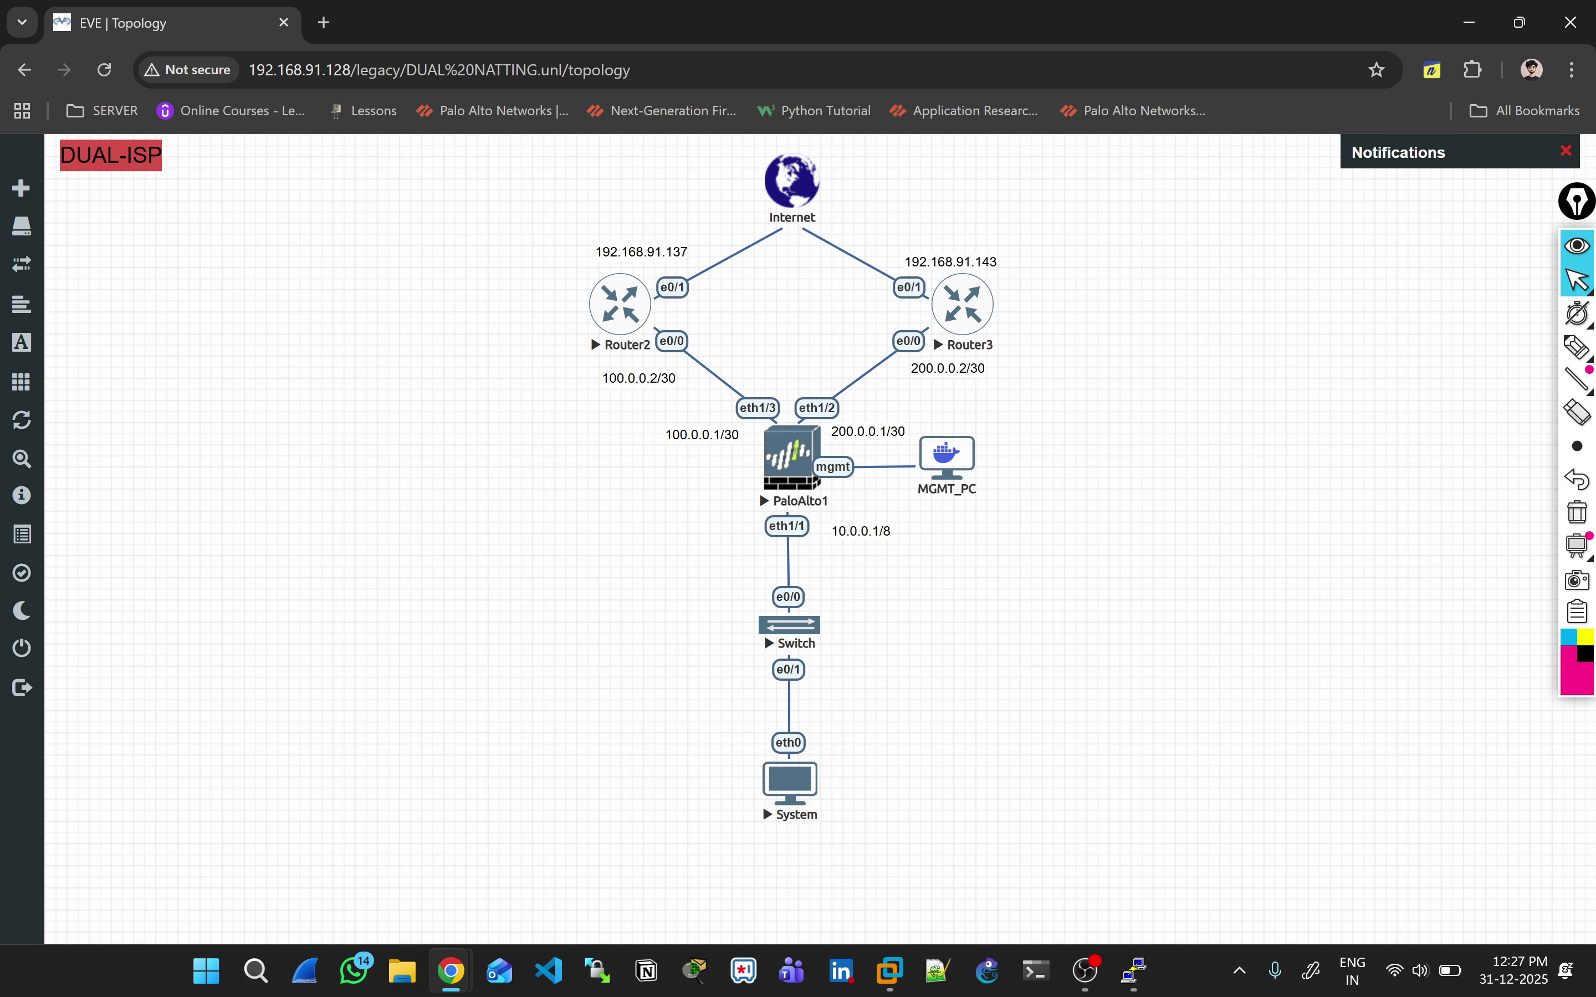
left_click(1578, 346)
mouse_move(1010, 295)
left_mouse_down()
mouse_move(1012, 318)
mouse_move(1038, 293)
left_mouse_up()
mouse_move(1049, 285)
left_mouse_down()
mouse_move(1051, 307)
mouse_move(1058, 284)
left_mouse_up()
mouse_move(825, 752)
left_mouse_down()
mouse_move(819, 594)
mouse_move(987, 264)
mouse_move(801, 177)
left_mouse_up()
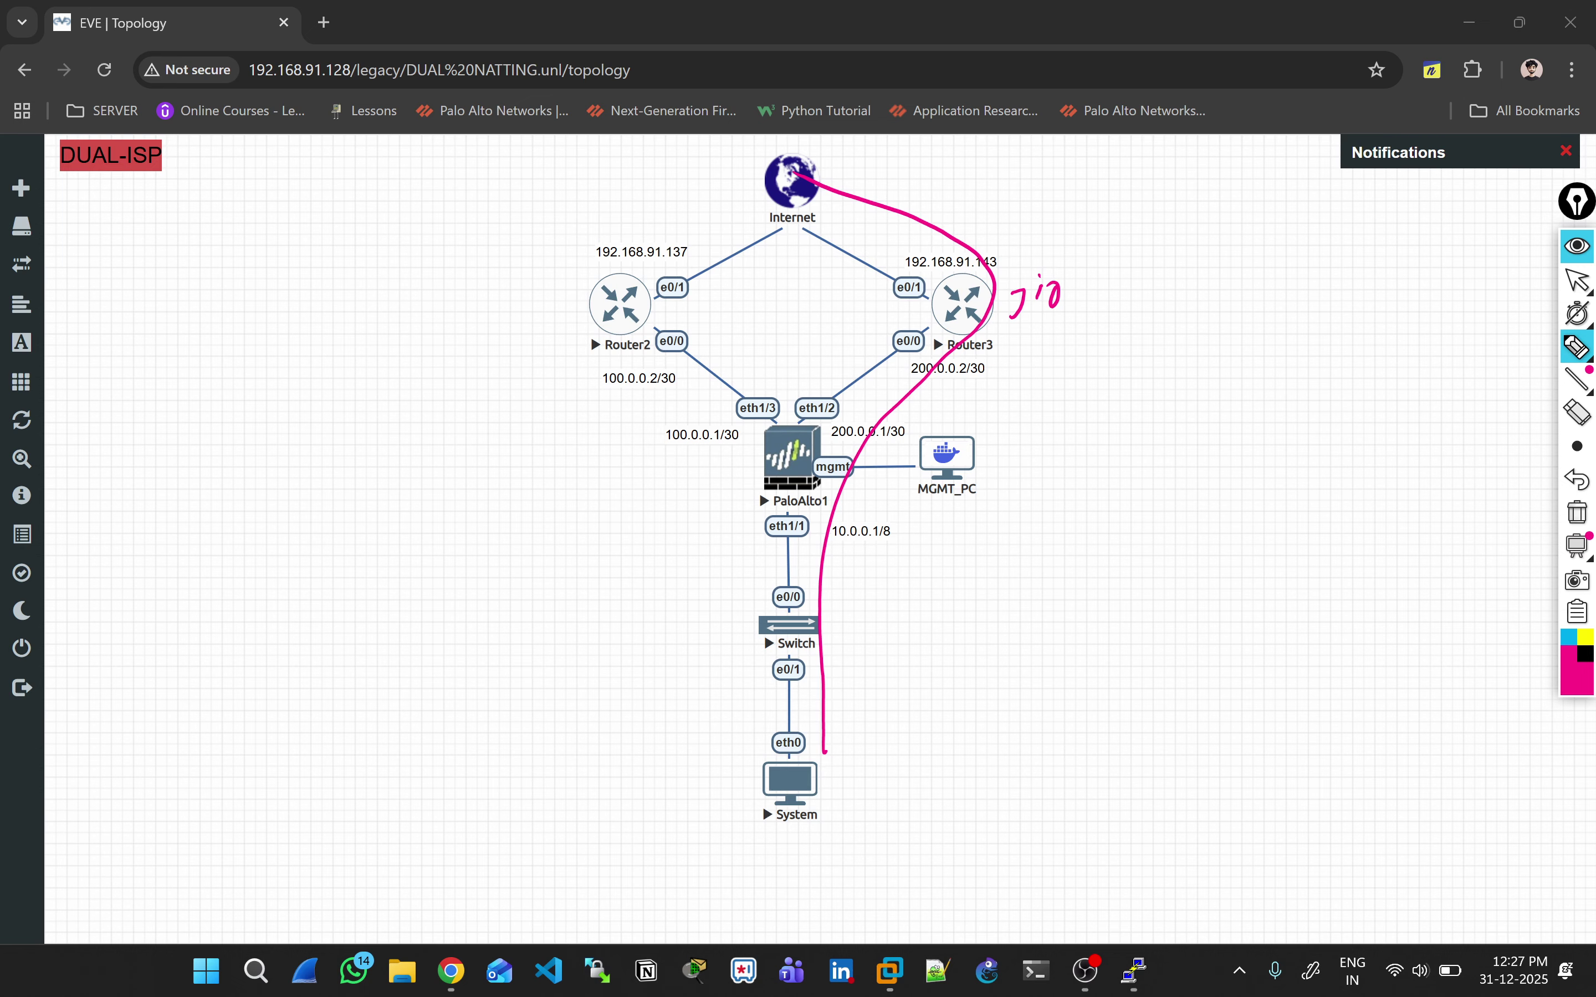
left_click_drag(921, 262, 1008, 338)
left_click_drag(994, 257, 927, 352)
mouse_move(742, 767)
left_mouse_down()
mouse_move(753, 446)
mouse_move(569, 329)
mouse_move(725, 177)
left_mouse_up()
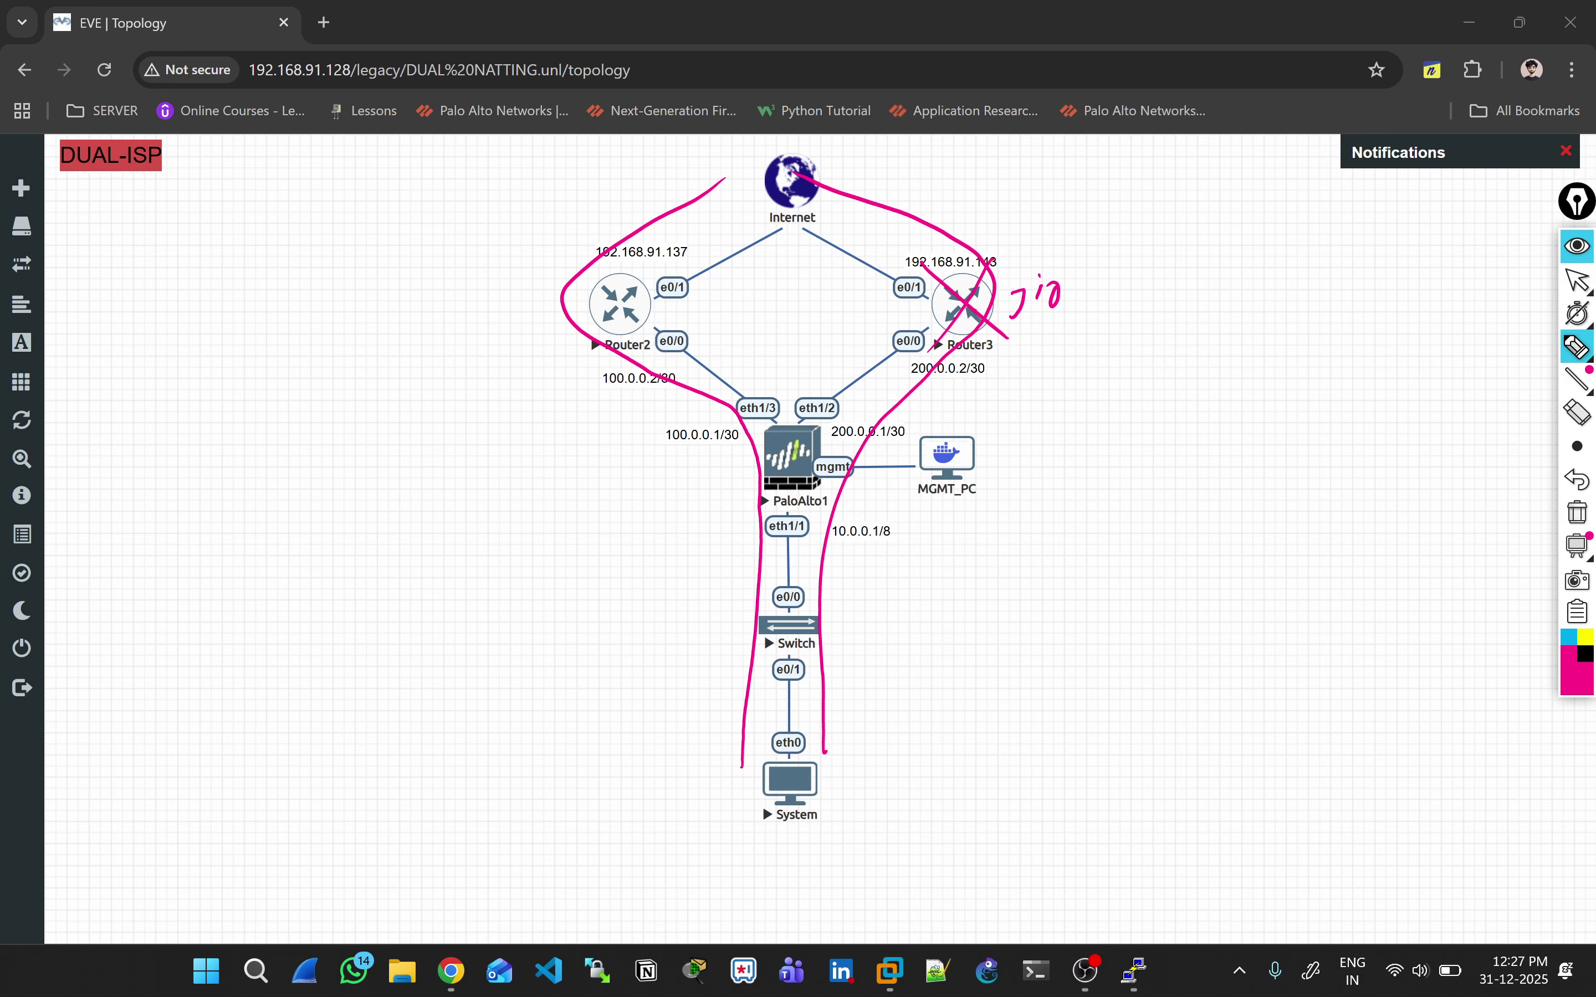
left_click(1577, 512)
left_click_drag(539, 284, 593, 276)
left_click_drag(999, 298, 1001, 318)
left_click_drag(801, 450, 828, 446)
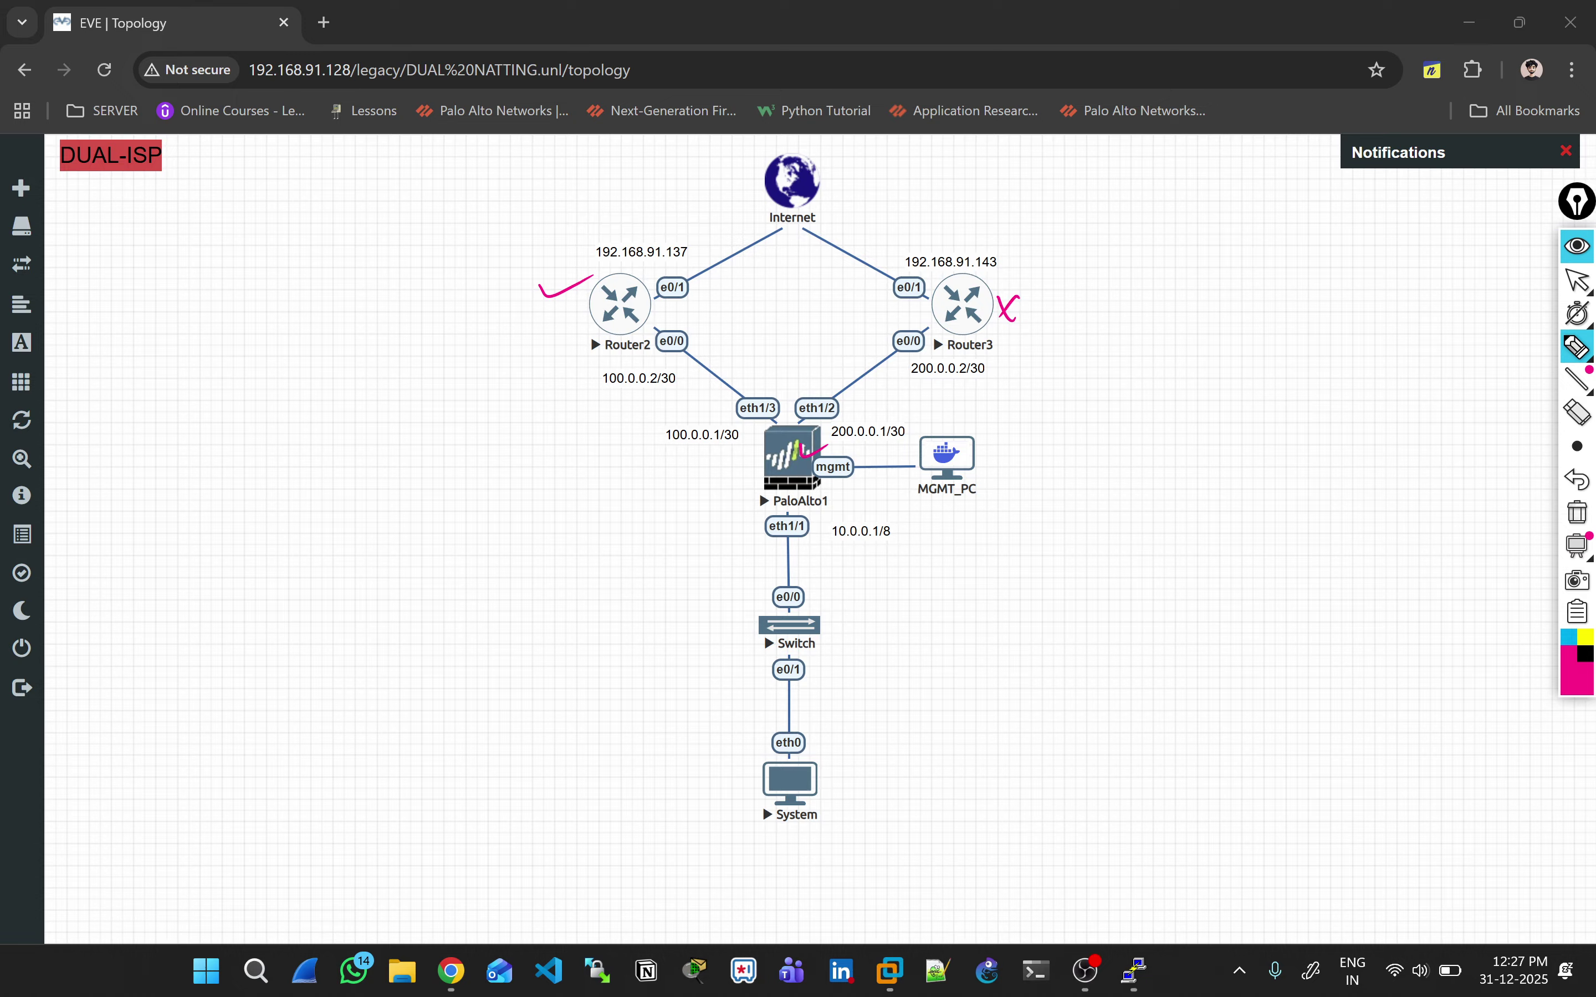
mouse_move(1029, 423)
left_mouse_down()
mouse_move(1049, 399)
mouse_move(1063, 422)
mouse_move(1137, 409)
left_mouse_up()
left_click_drag(1020, 461, 1141, 435)
mouse_move(997, 304)
left_mouse_down()
mouse_move(1014, 282)
mouse_move(1017, 309)
left_mouse_up()
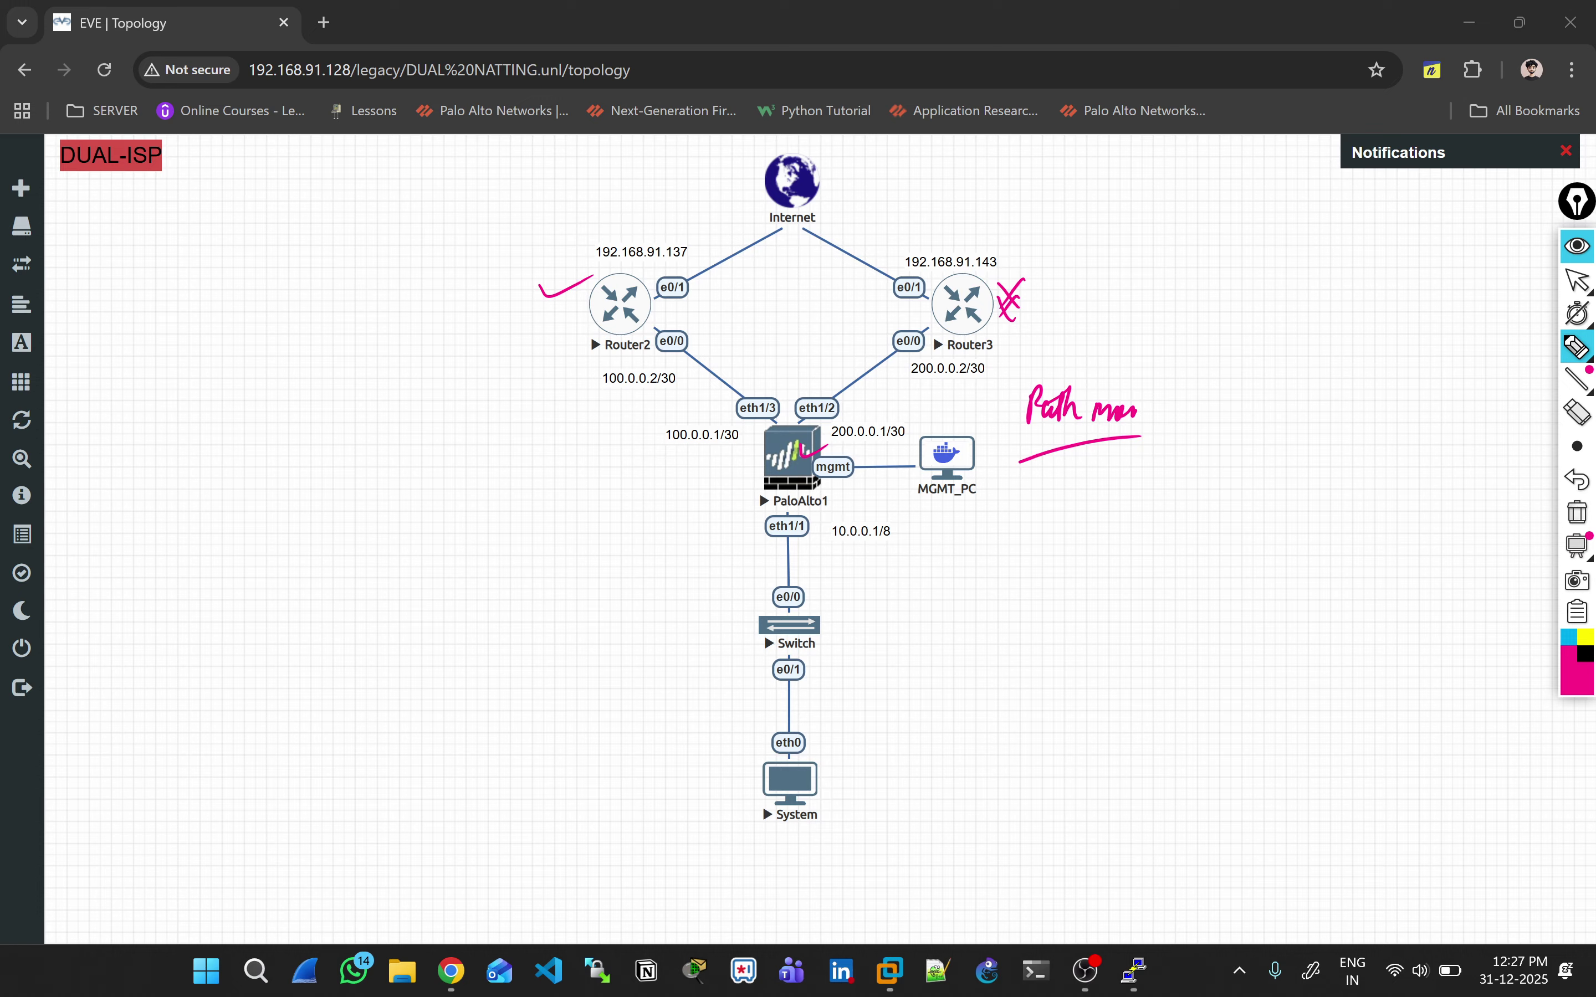
mouse_move(881, 407)
left_mouse_down()
mouse_move(853, 409)
mouse_move(936, 449)
mouse_move(841, 419)
mouse_move(964, 373)
mouse_move(993, 236)
mouse_move(863, 197)
mouse_move(911, 246)
left_mouse_up()
mouse_move(902, 210)
left_mouse_down()
mouse_move(864, 262)
mouse_move(979, 334)
left_mouse_up()
left_click_drag(1000, 280, 930, 353)
mouse_move(728, 433)
left_mouse_down()
mouse_move(554, 314)
mouse_move(558, 295)
left_mouse_up()
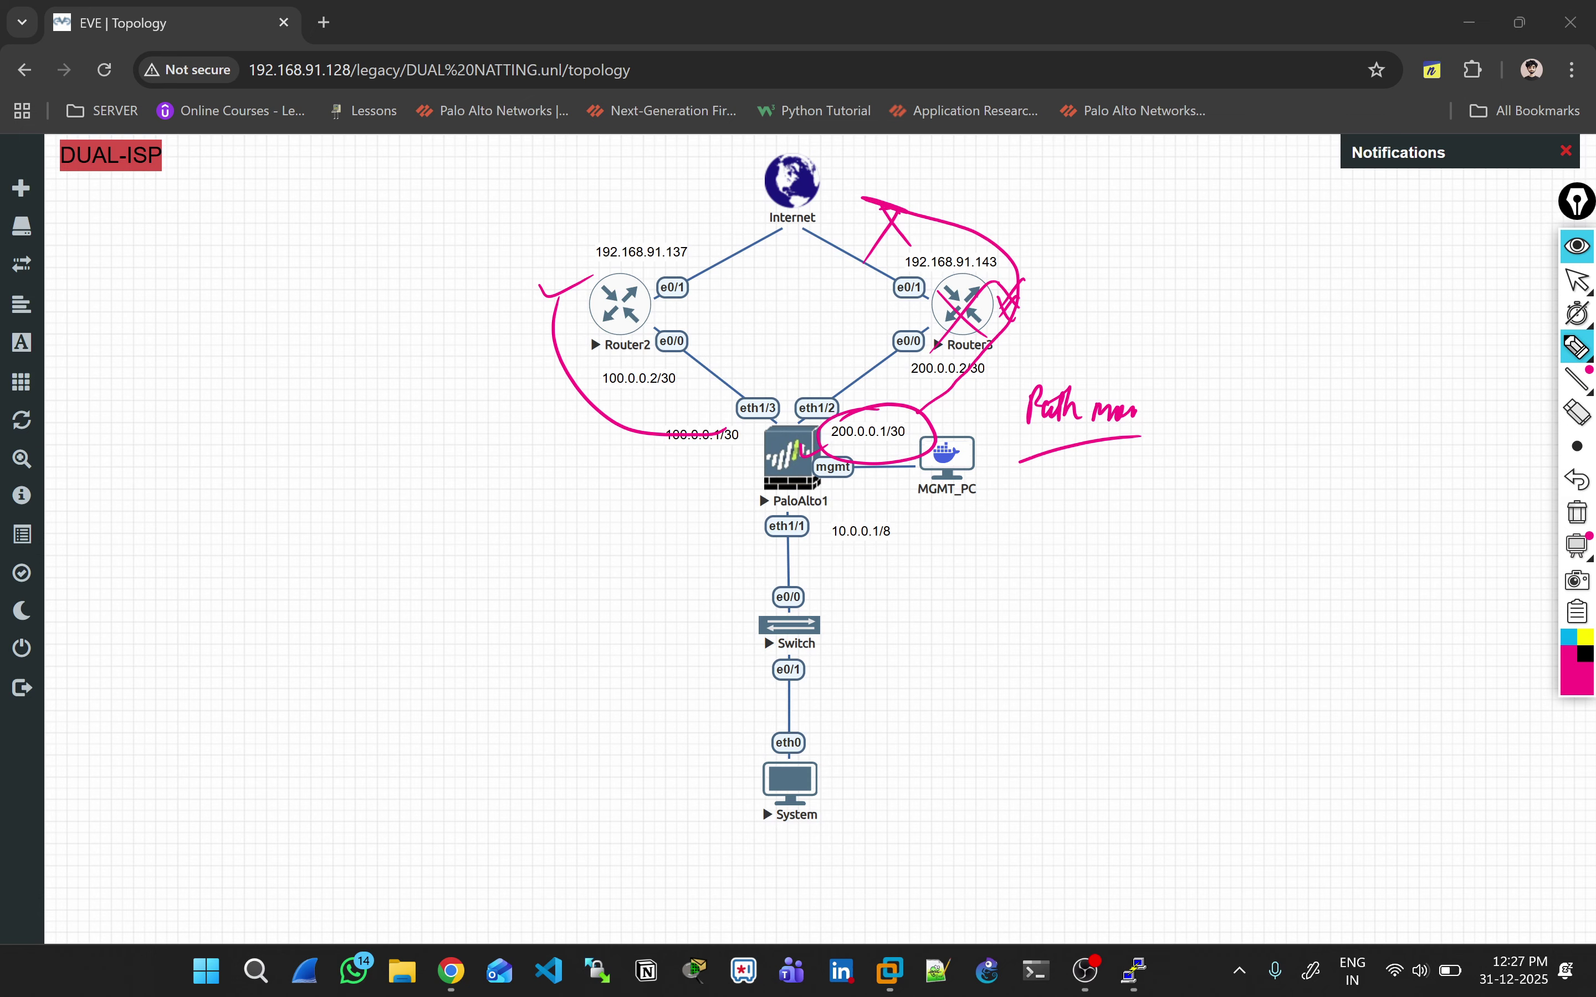
left_click(1577, 511)
left_click(1576, 281)
Step: Close the finished Commit Status report and bring the System VPCS console forward
key("alt+Tab")
key("alt+Tab")
key("alt+Tab")
key("alt+Tab")
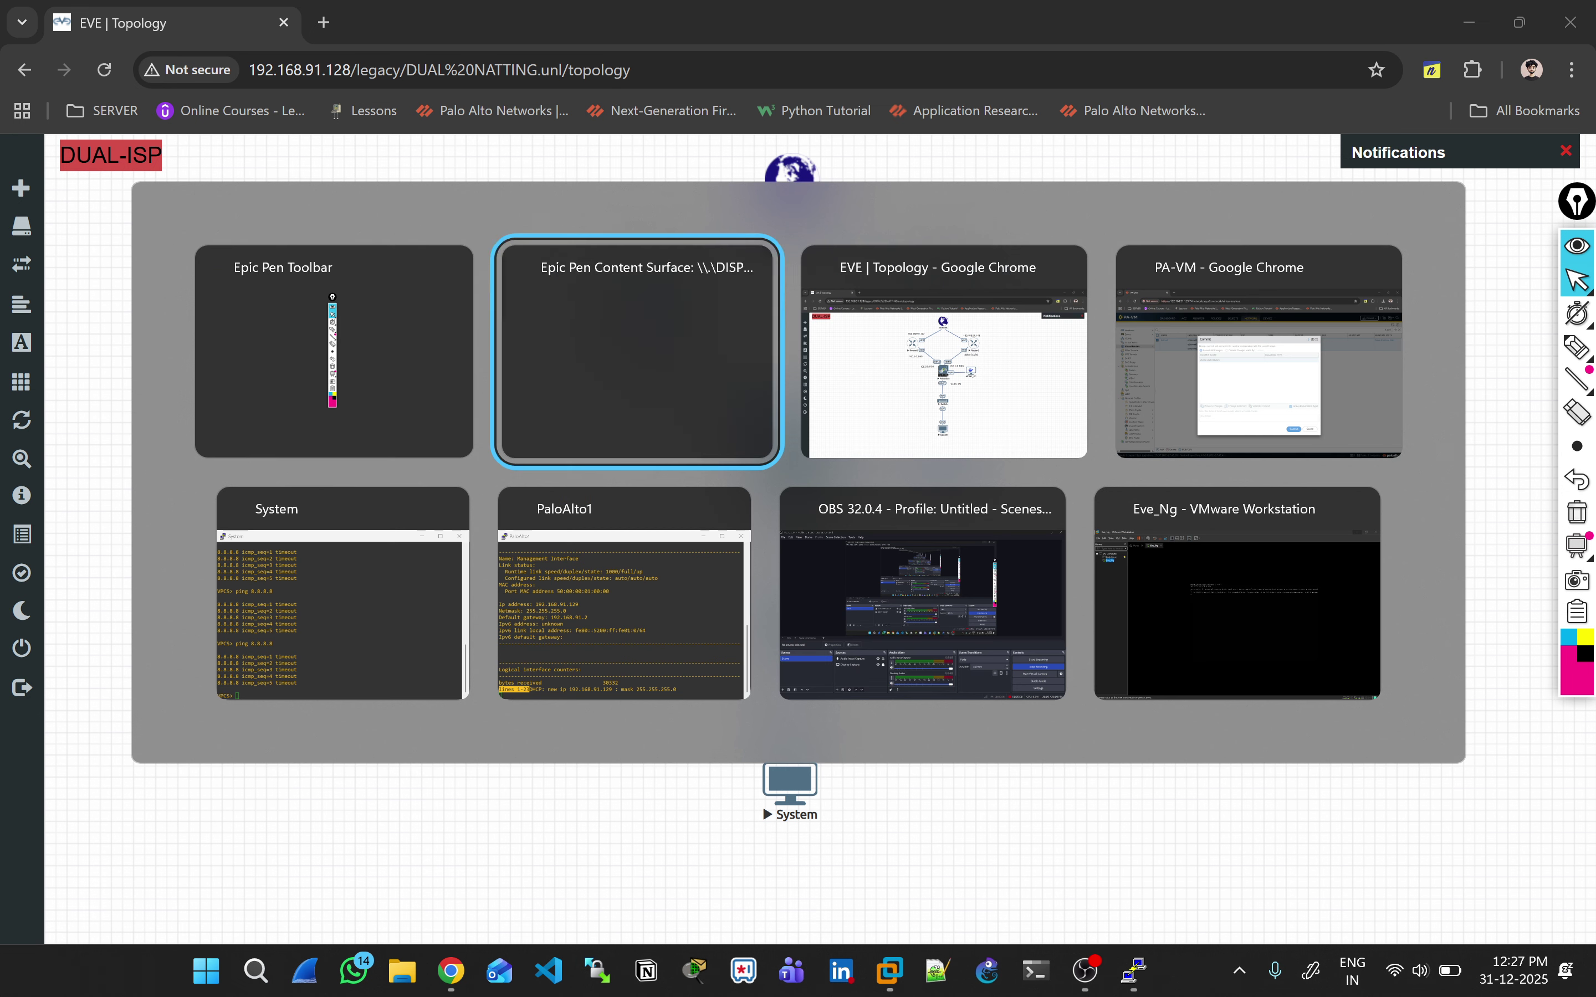
key("alt+Tab")
key("alt+Tab")
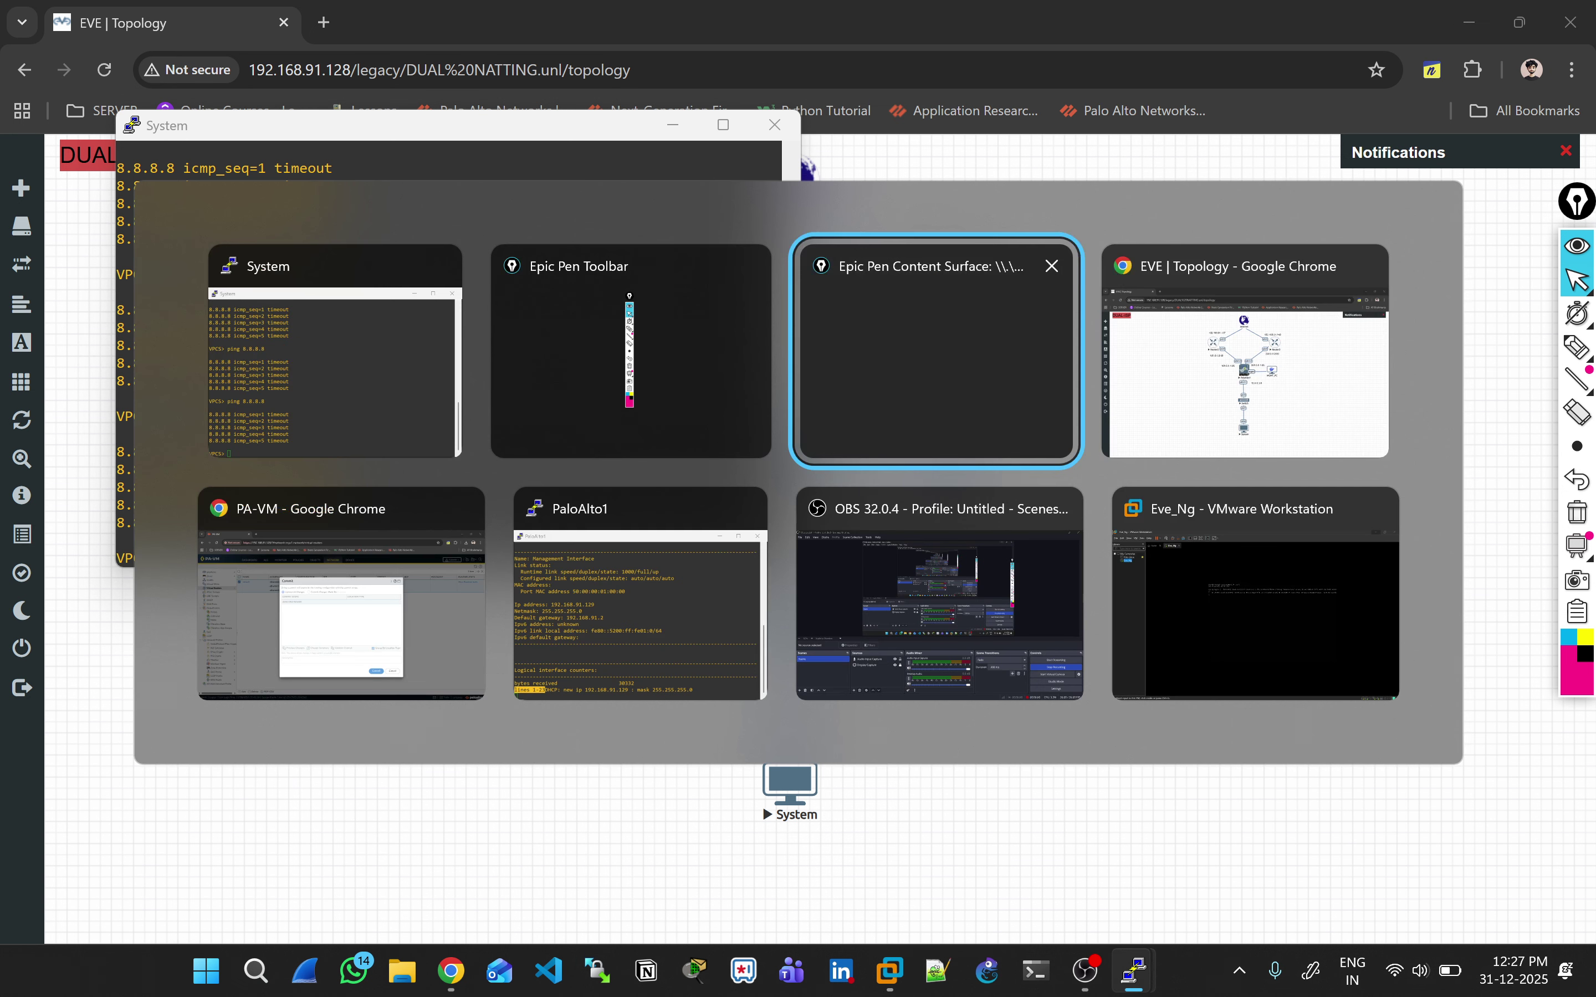
key("alt+Tab")
key("alt+Tab")
key("alt+Tab")
key("alt+Tab")
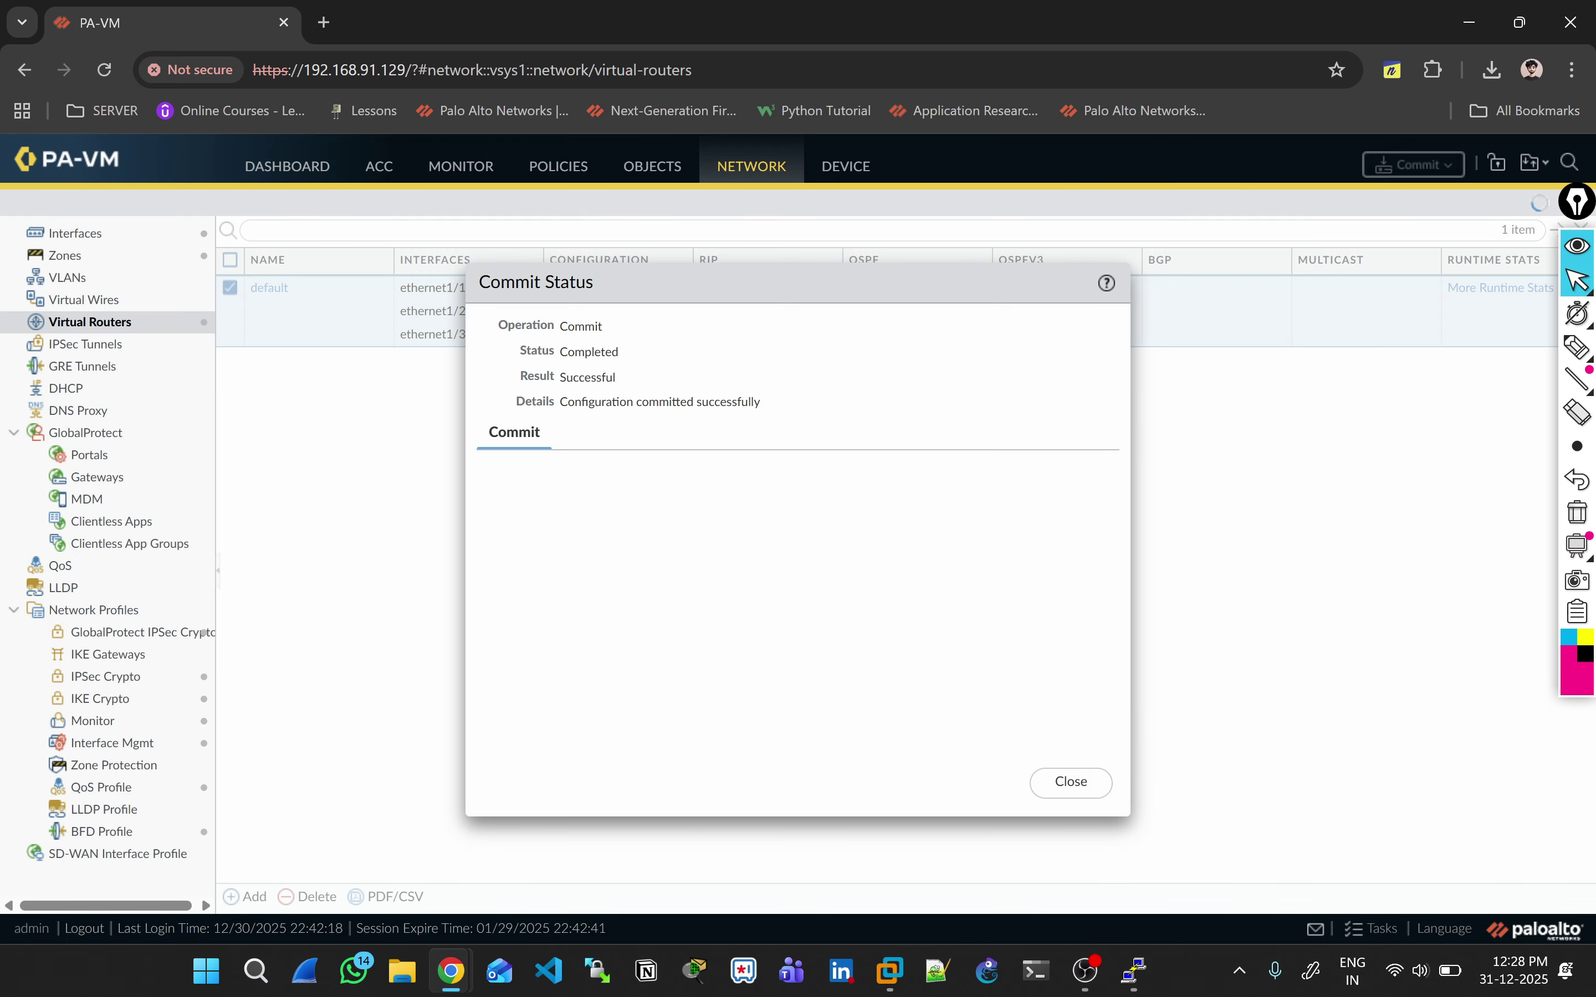
left_click(1071, 782)
left_click(1085, 971)
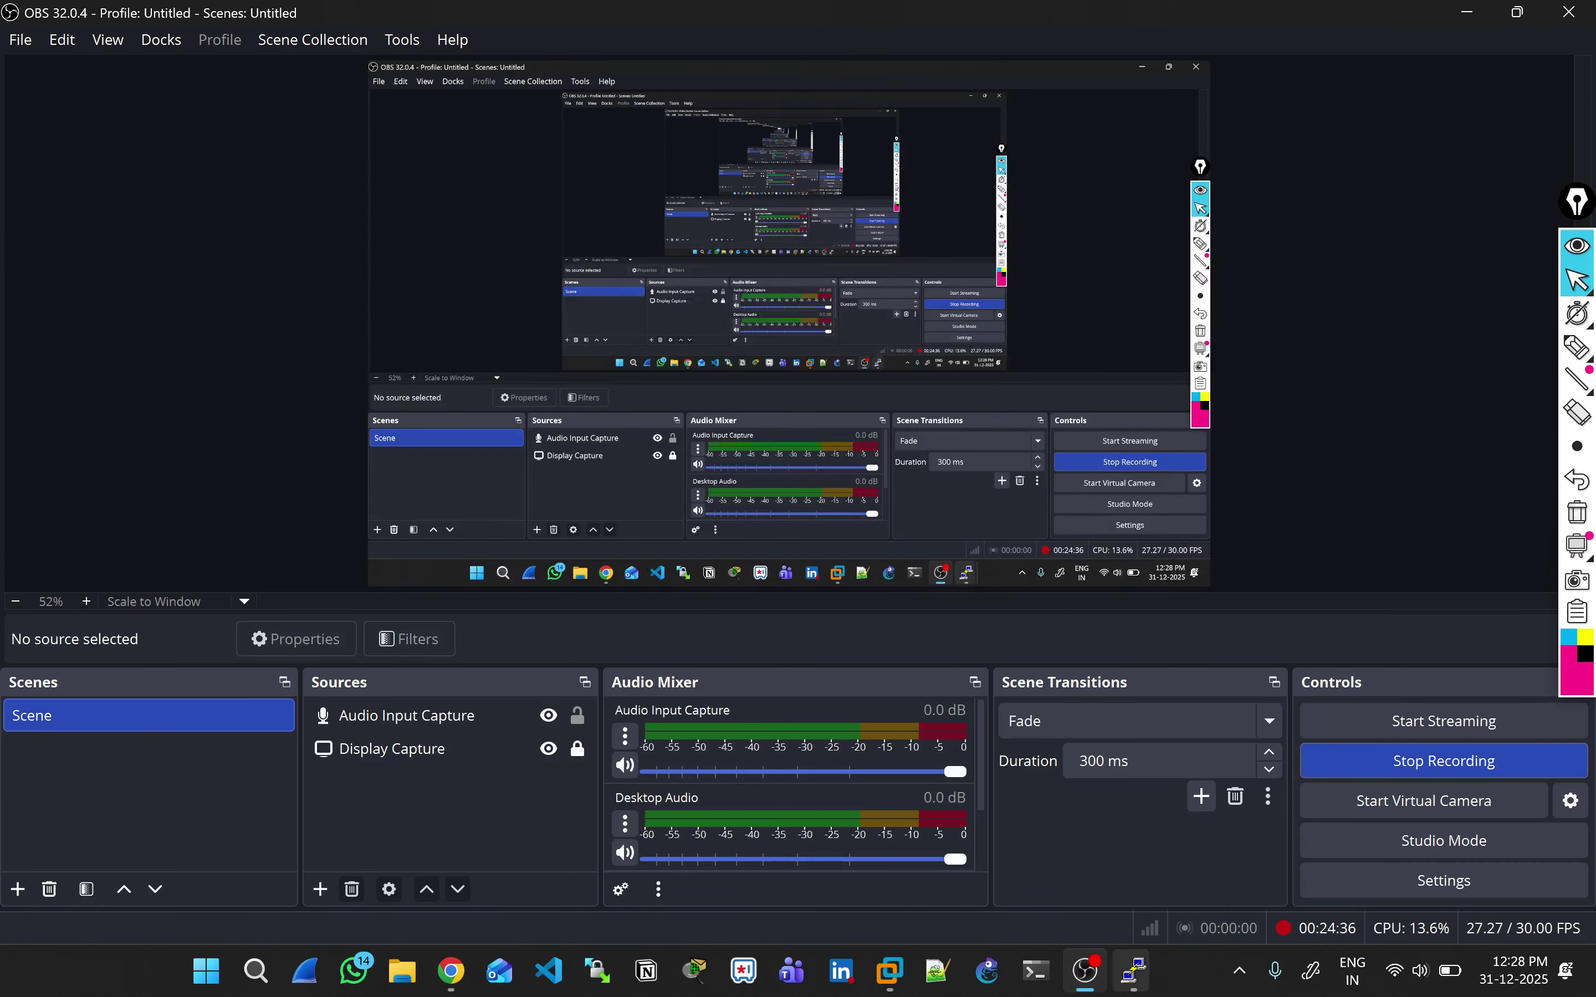
left_click(1085, 970)
left_click(1230, 854)
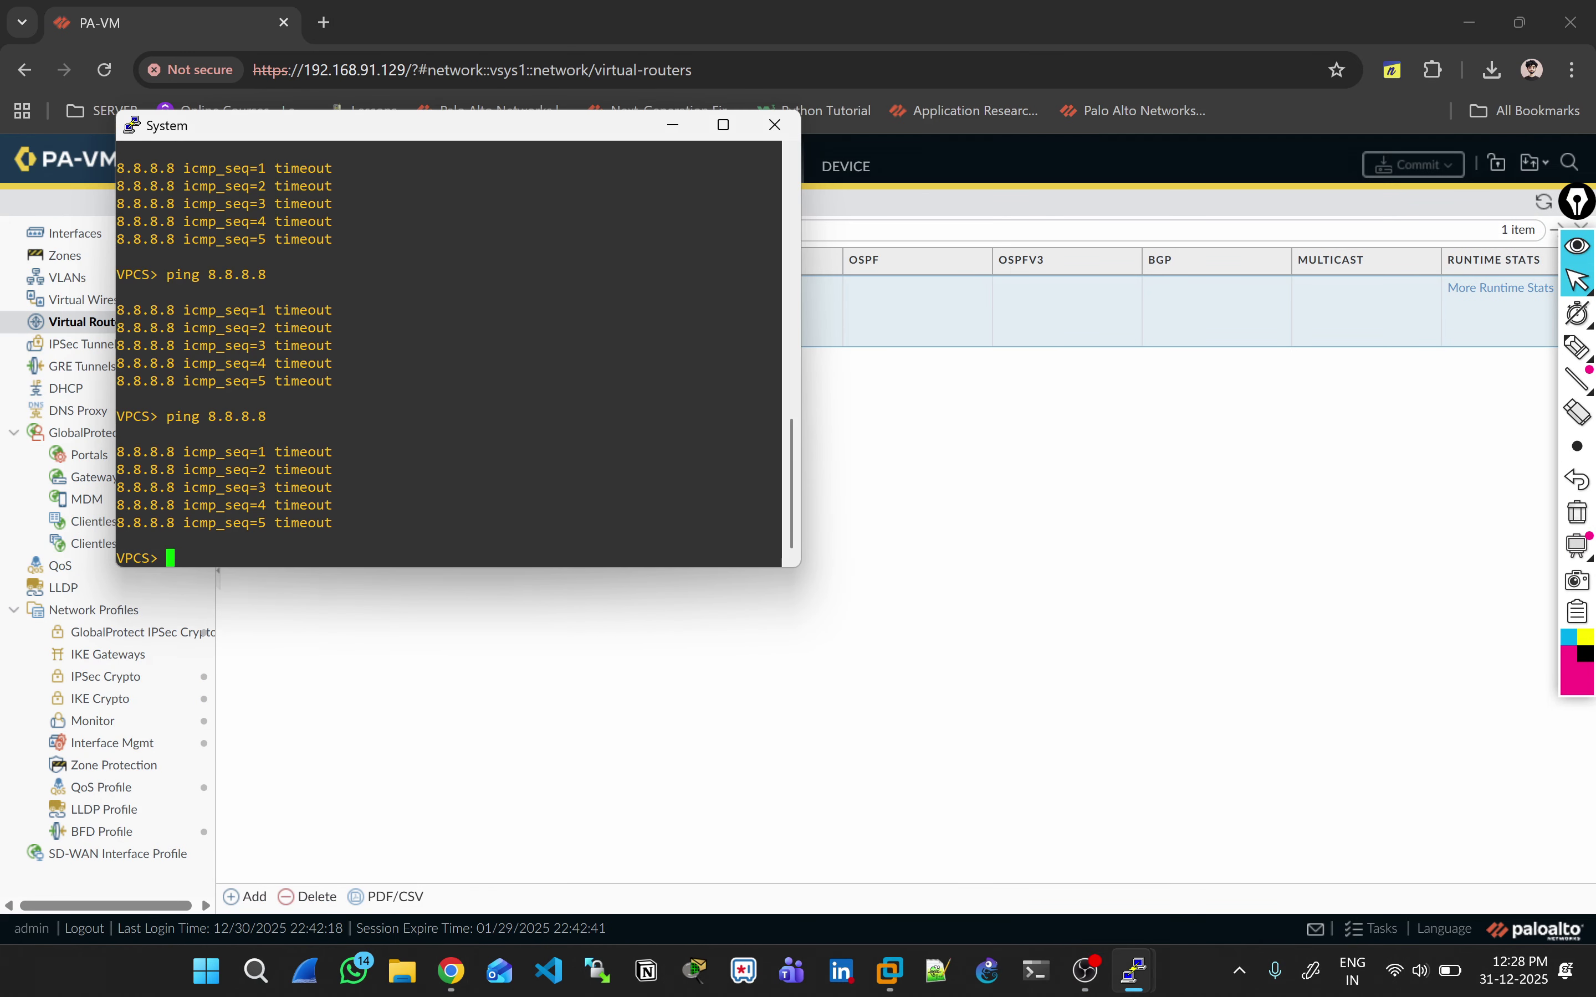
Step: Re-run ping 8.8.8.8, highlight the successful replies, then return to the firewall UI
key("Up")
key("Return")
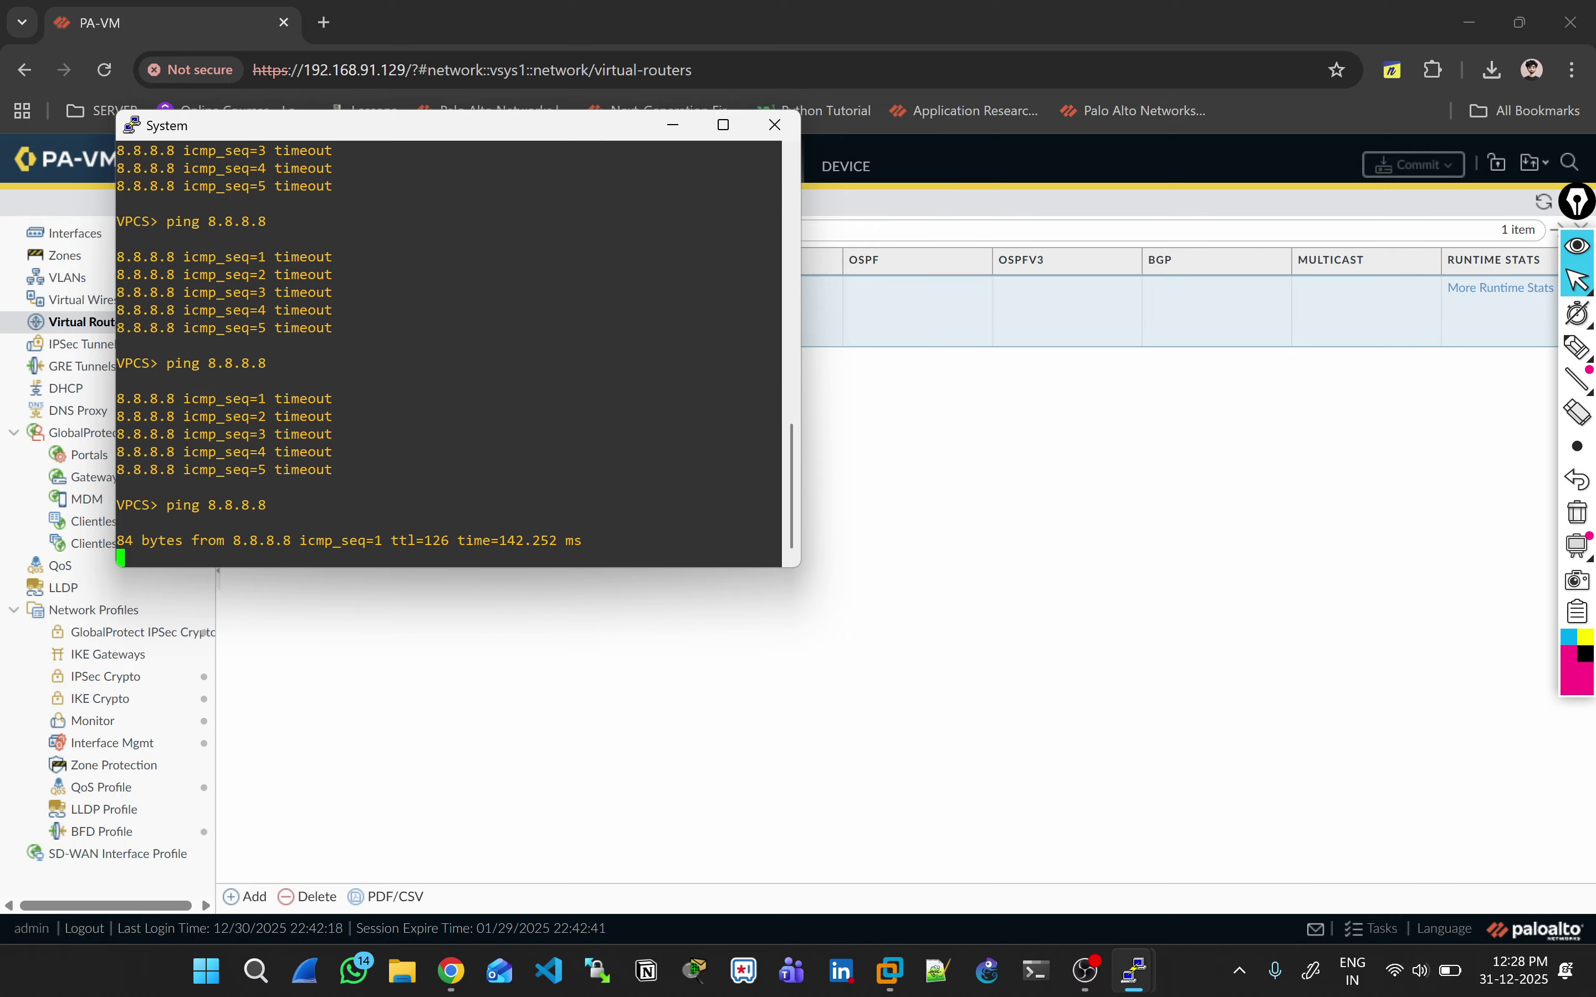
left_click_drag(219, 505, 548, 506)
left_click(547, 506)
key("alt+Tab")
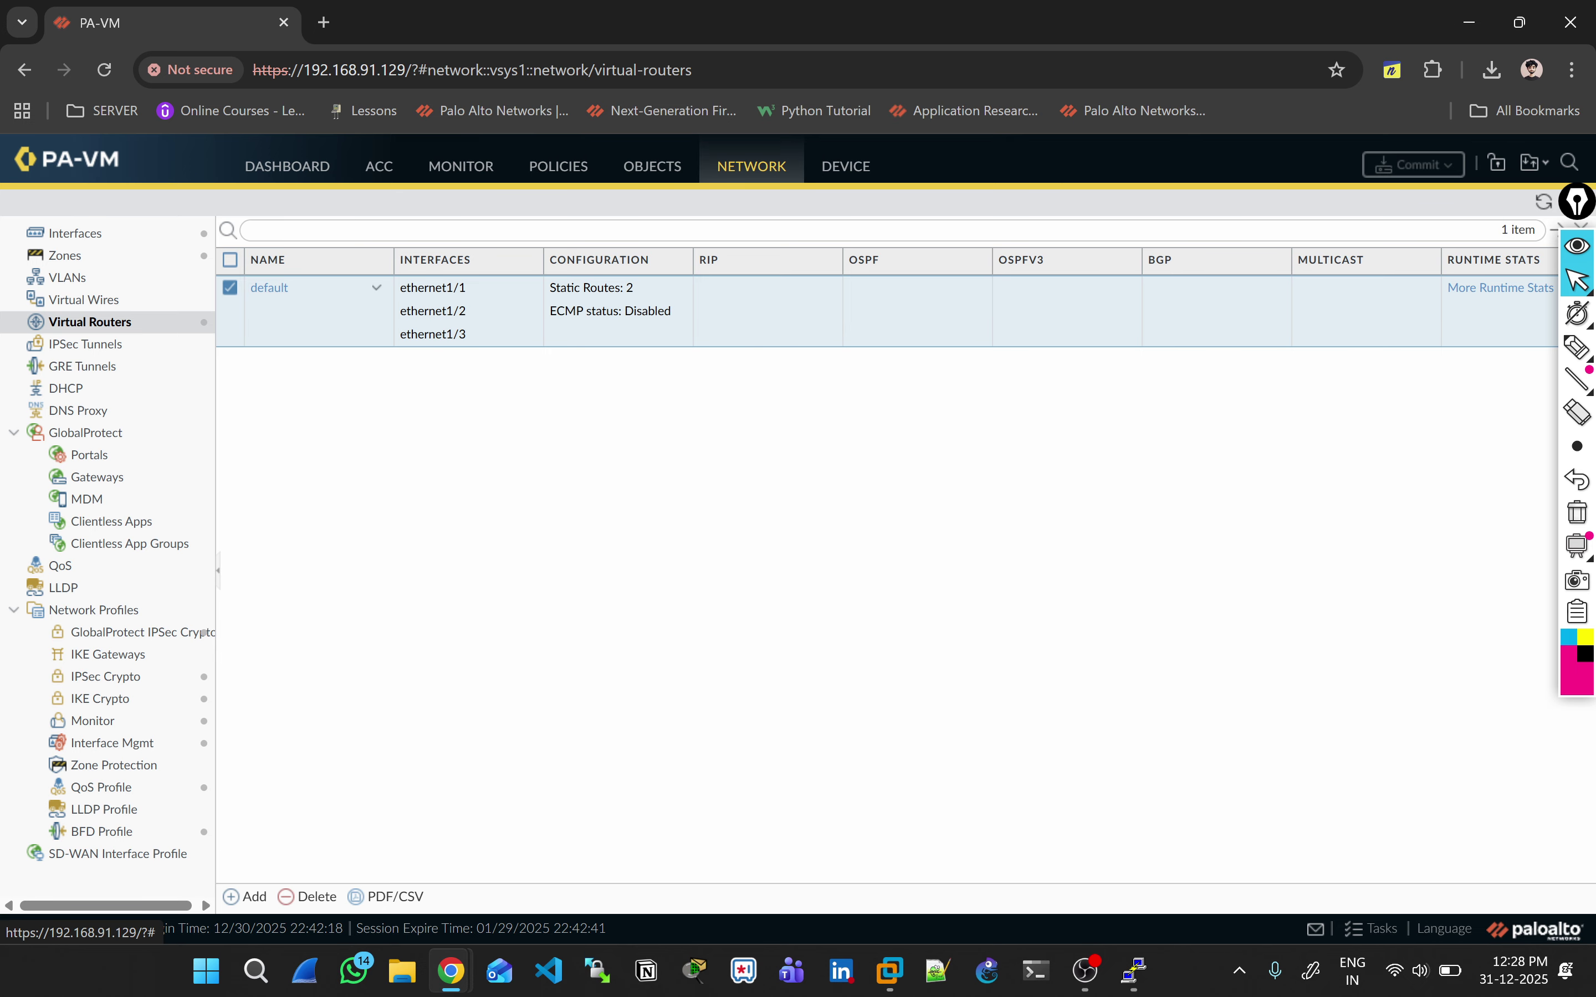
Step: Open virtual router default and inspect the Airtel-Policy static route without changes
left_click(269, 288)
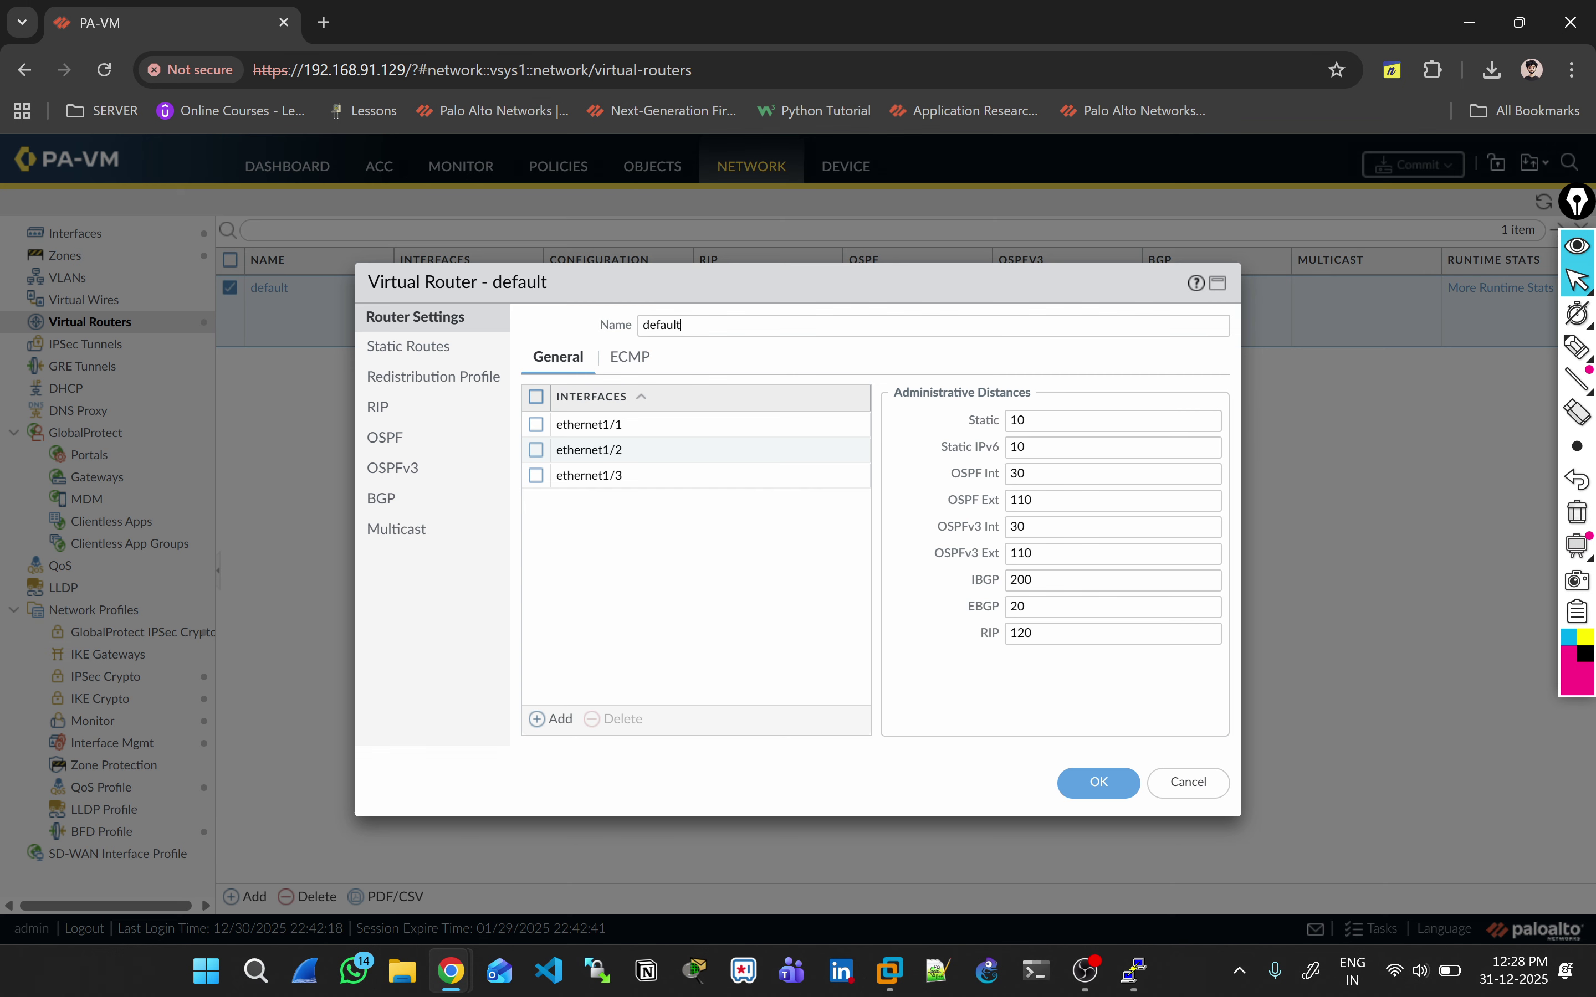
left_click(409, 347)
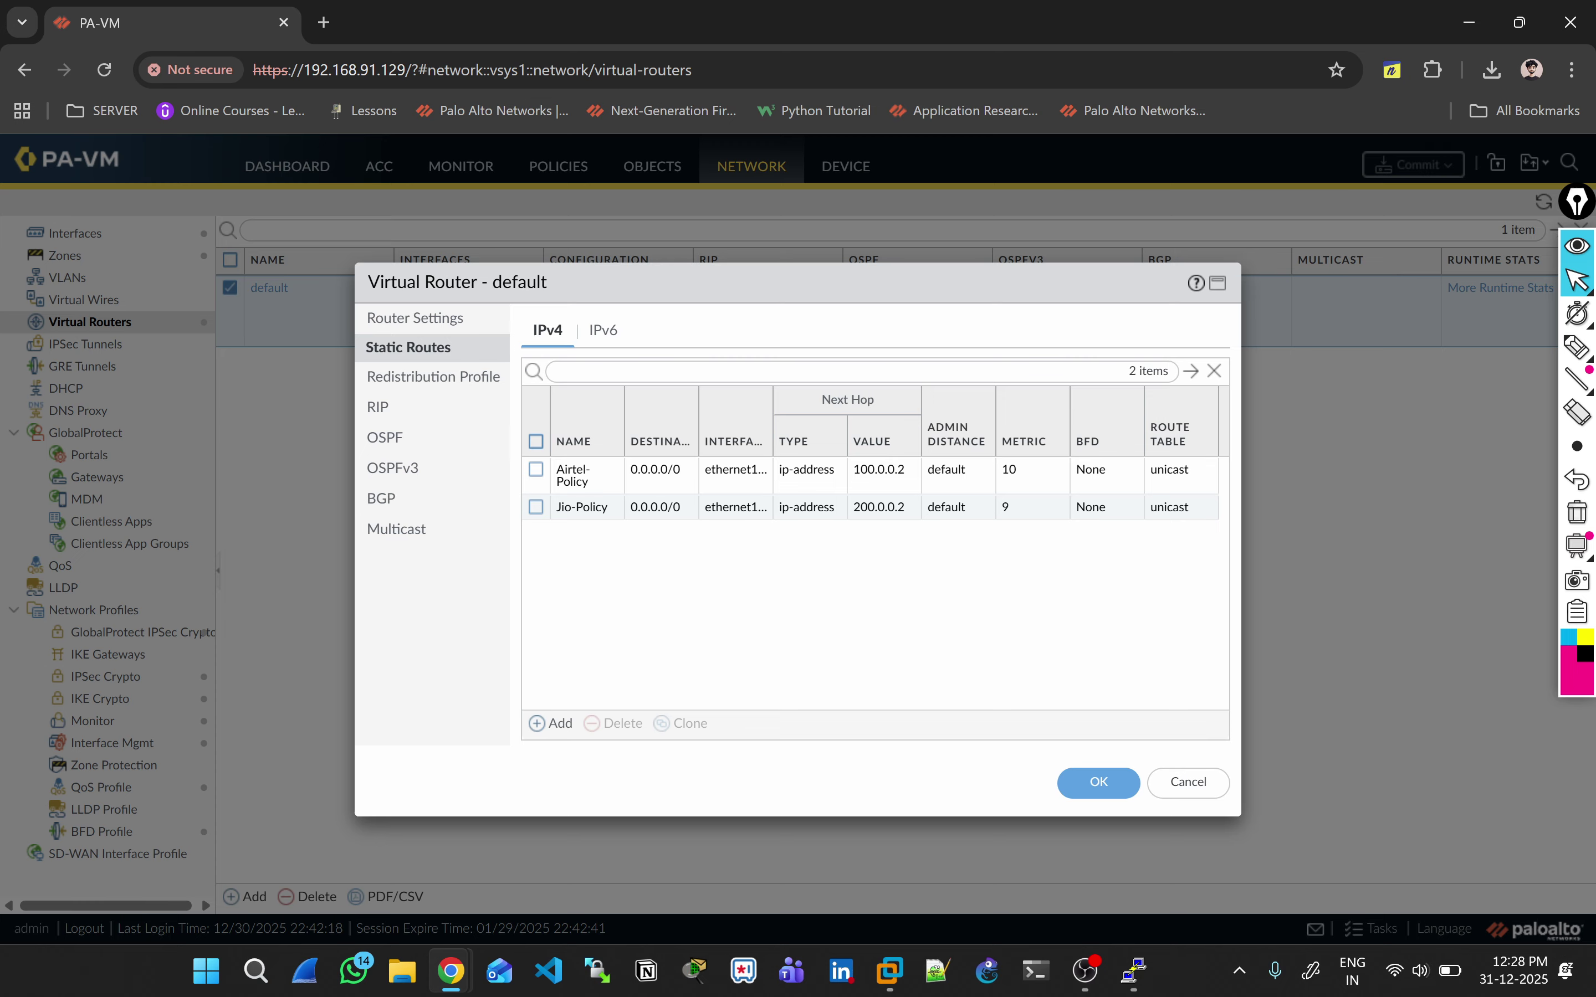
left_click(573, 469)
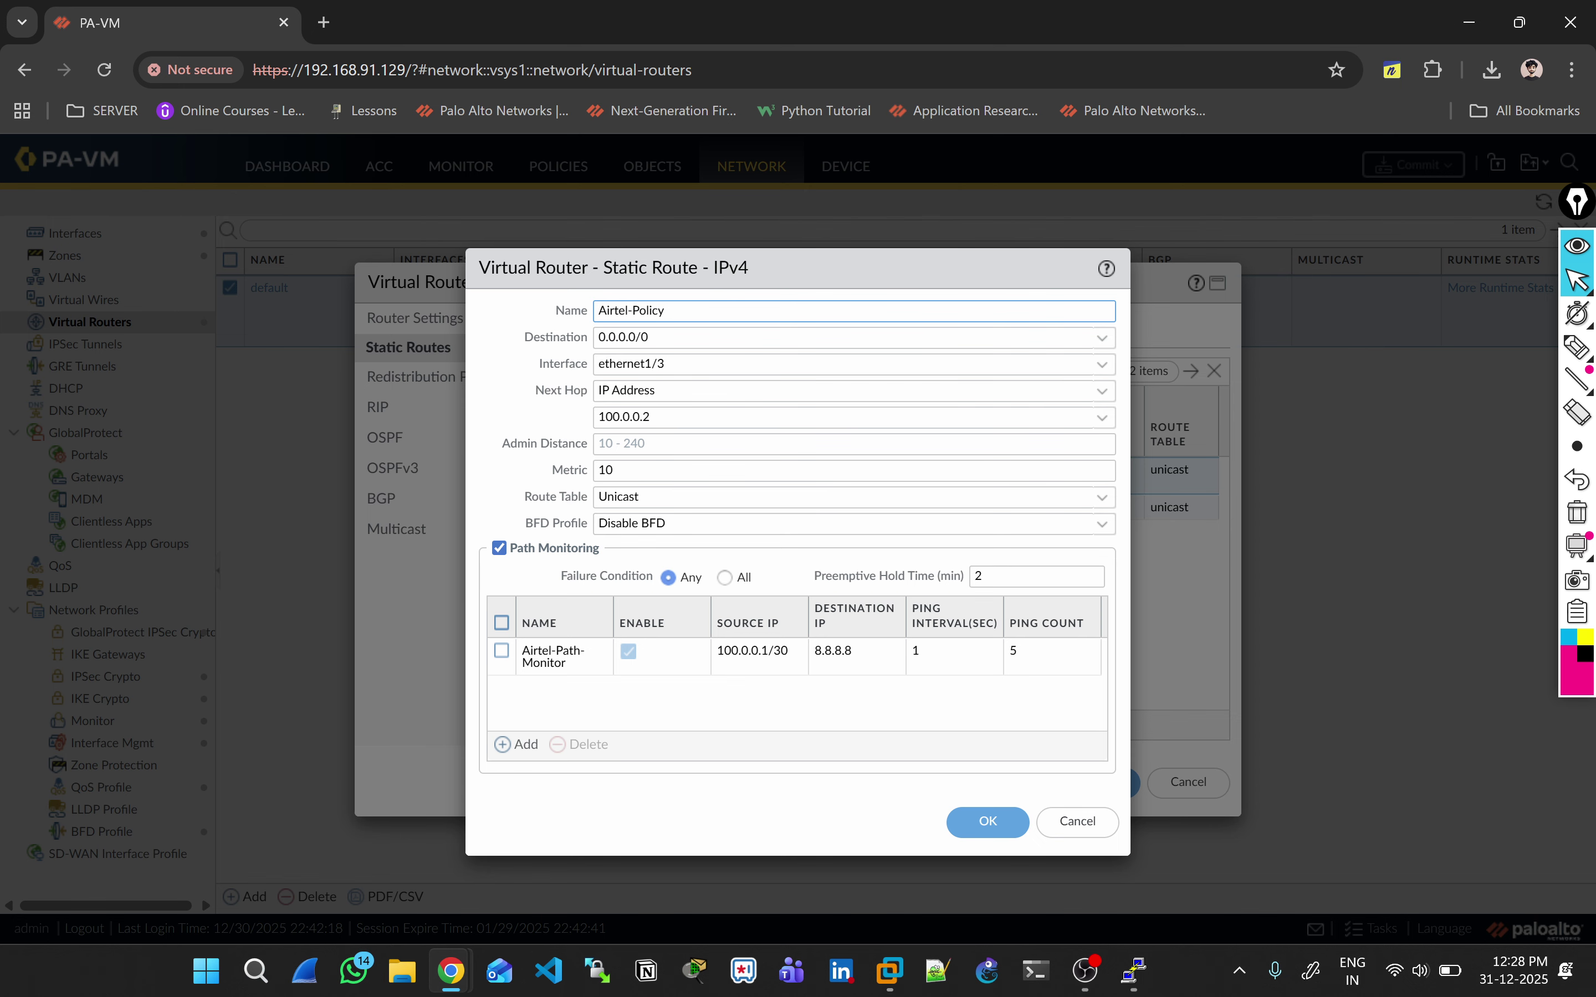
left_click(1078, 821)
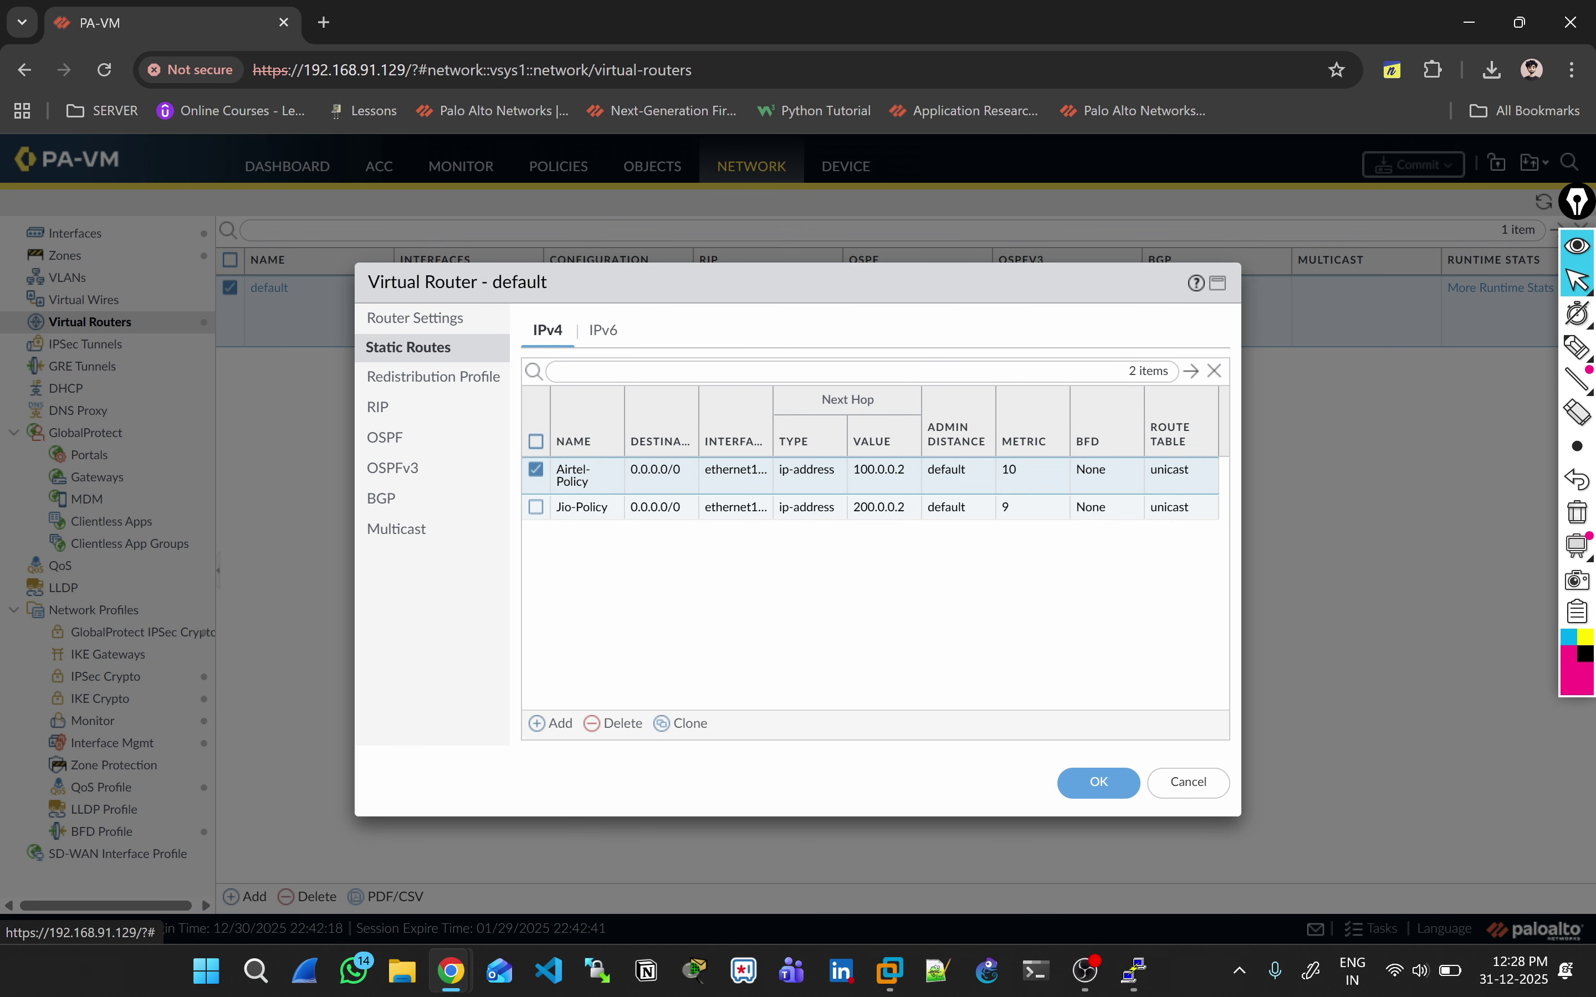
left_click(415, 317)
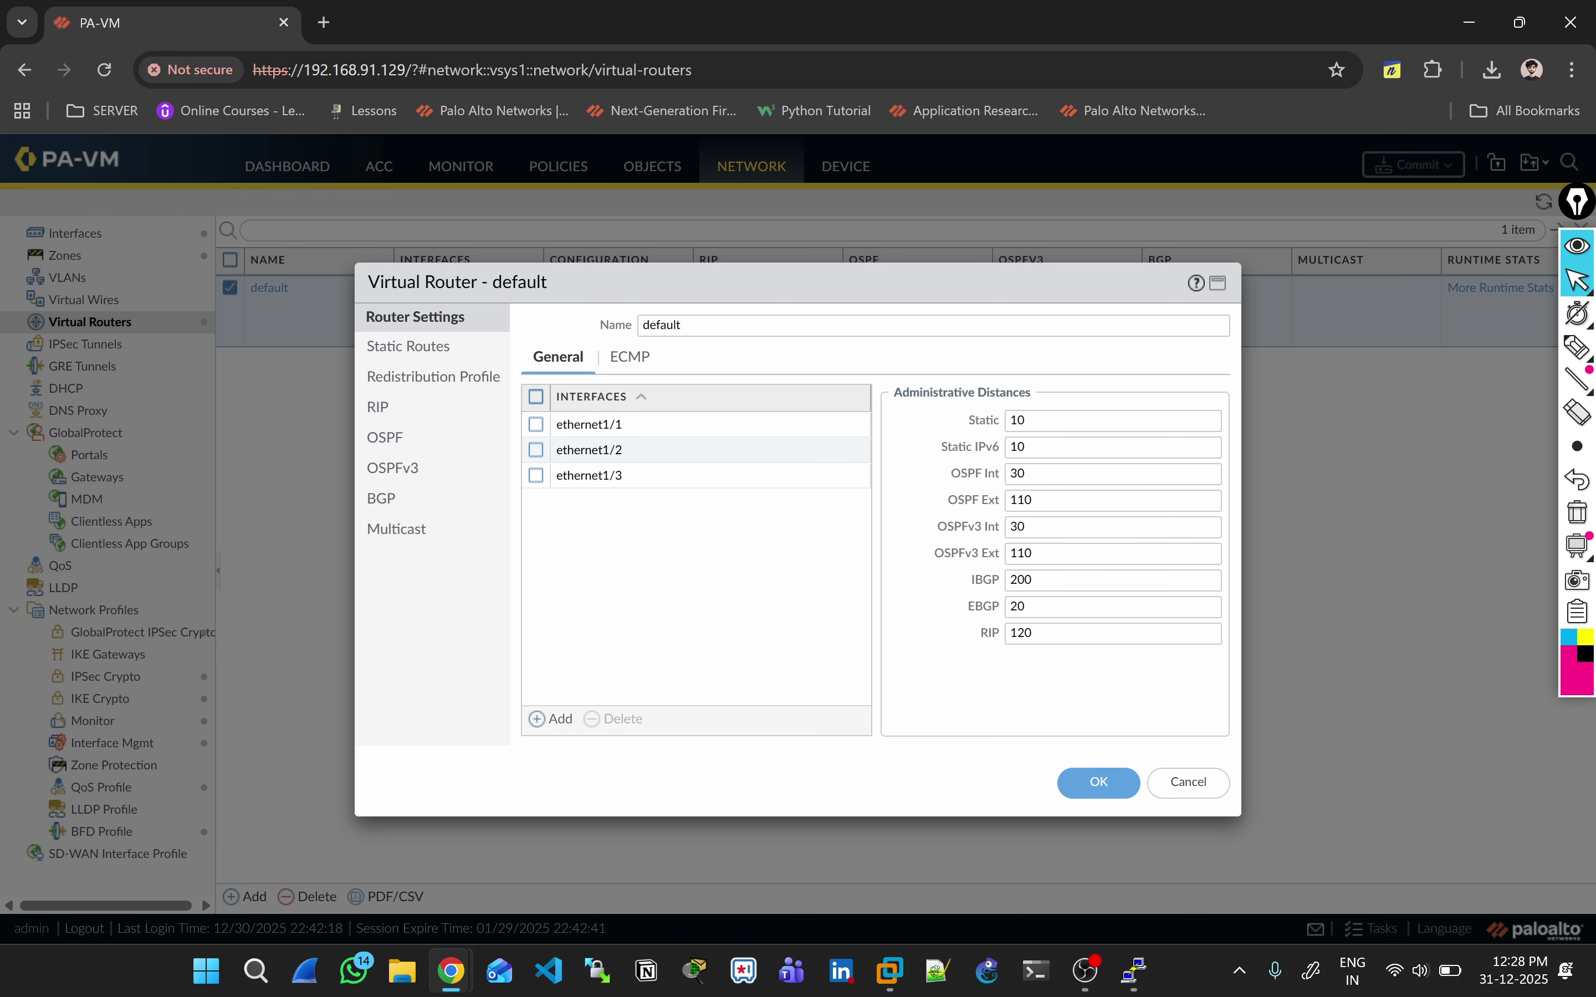
Step: Review Static Routes, Redistribution, RIP, OSPF, OSPFv3, BGP and Multicast, cancel, and bring VPCS forward
left_click(408, 346)
left_click(433, 377)
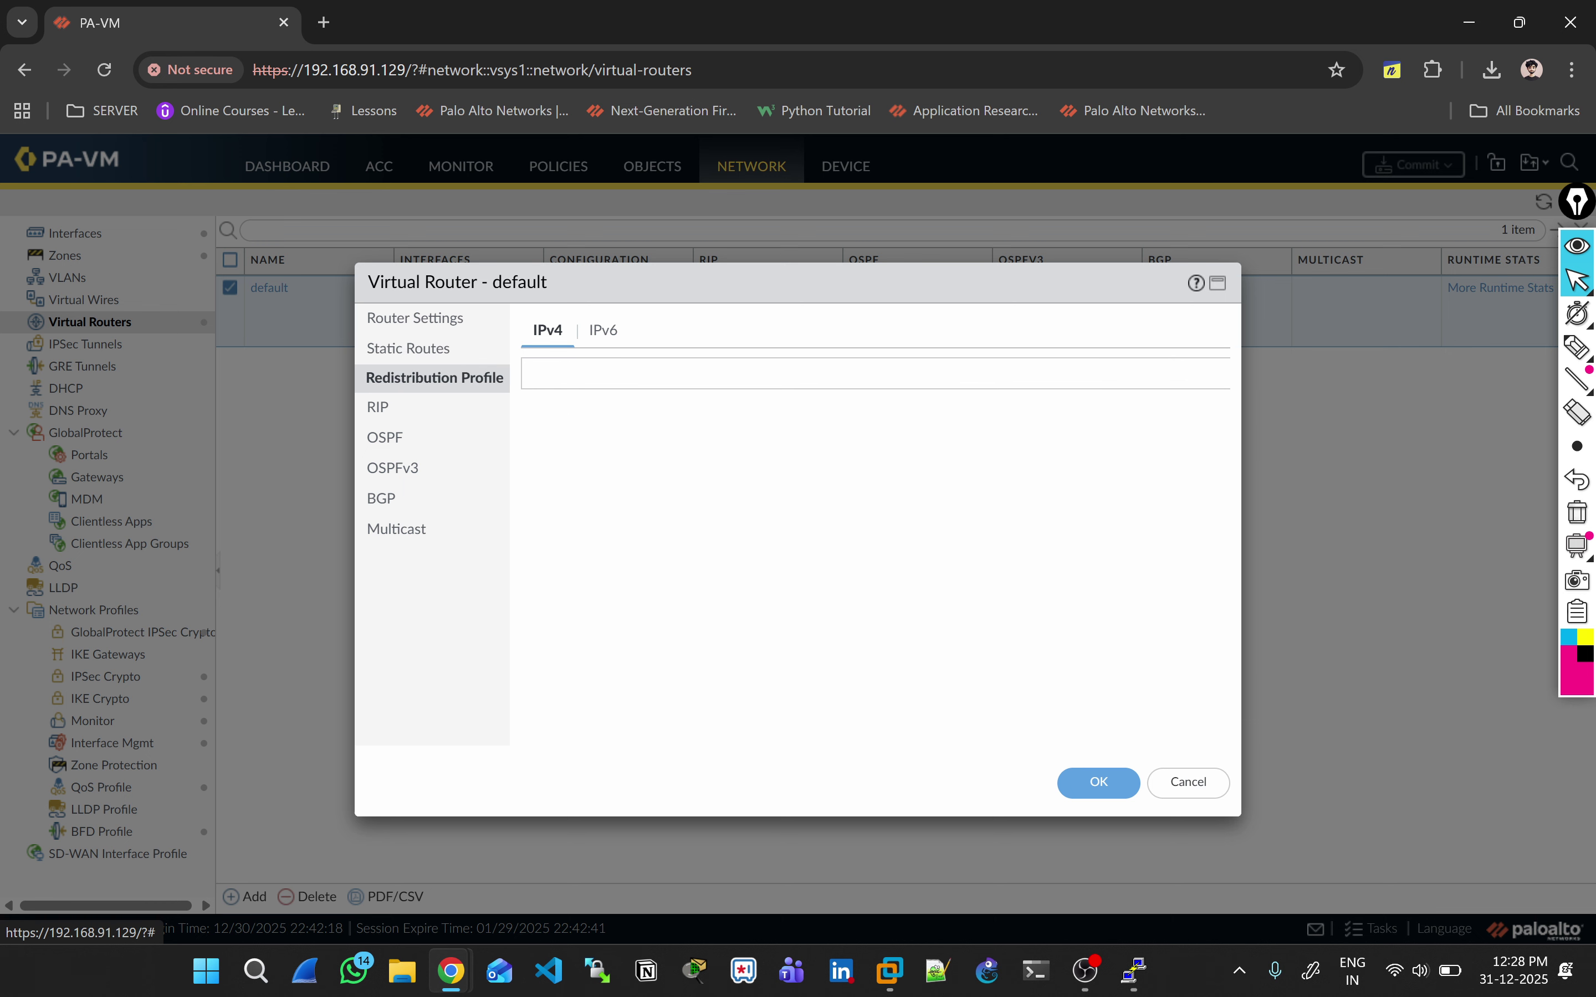
left_click(384, 438)
left_click(377, 409)
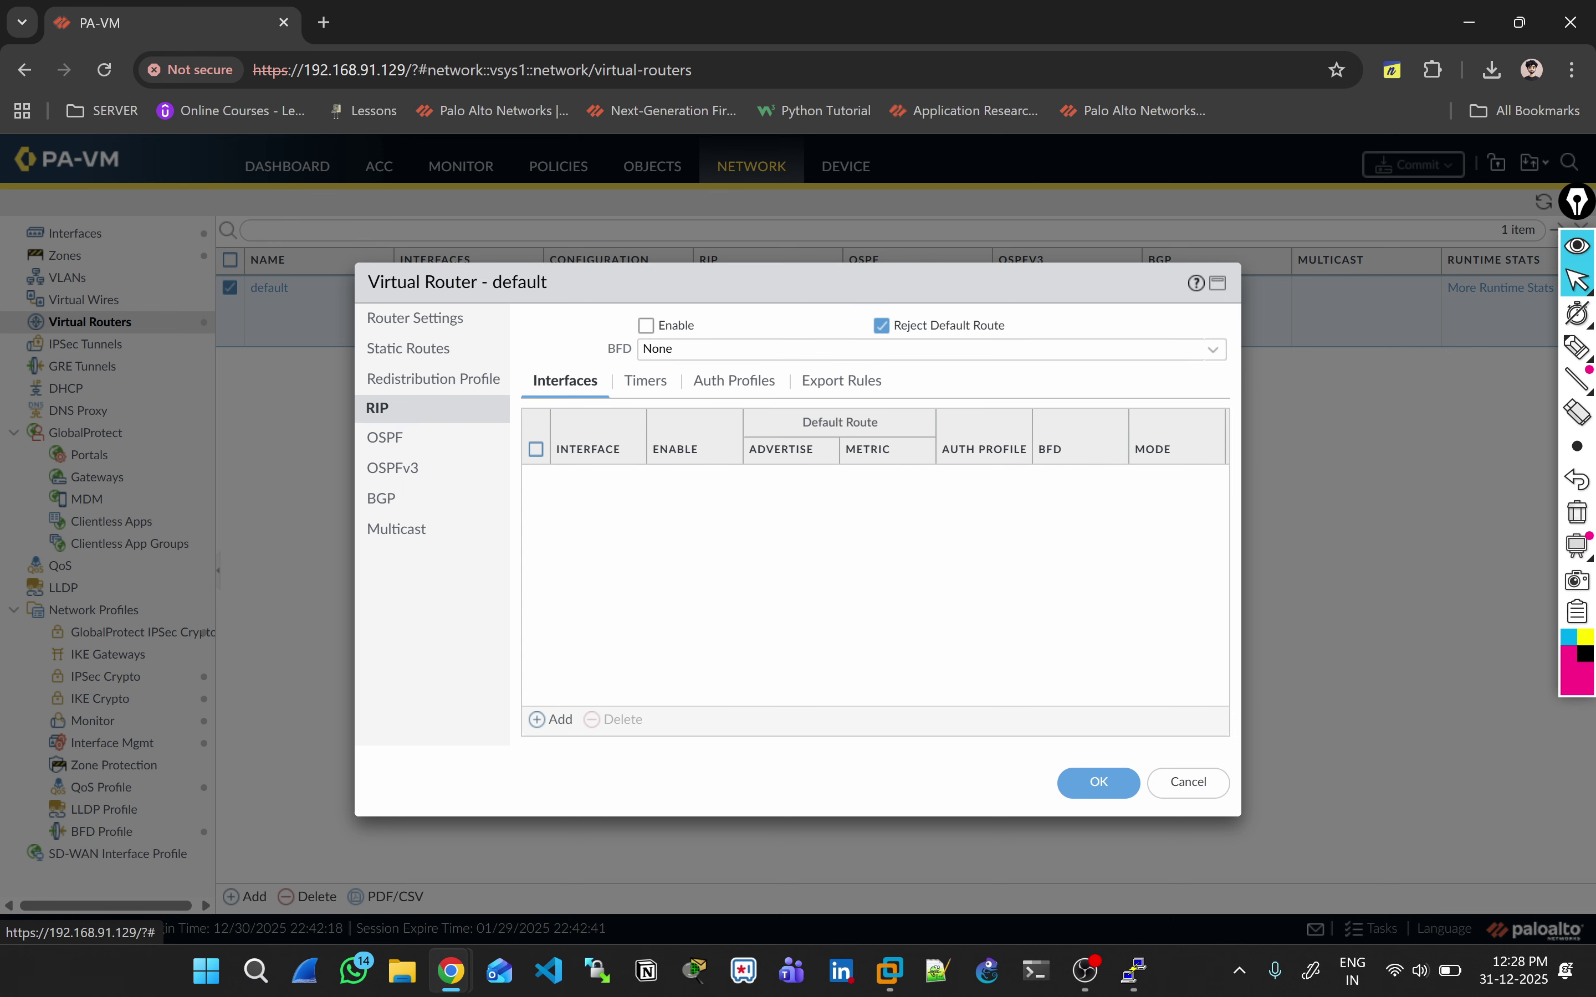
left_click(392, 468)
left_click(380, 499)
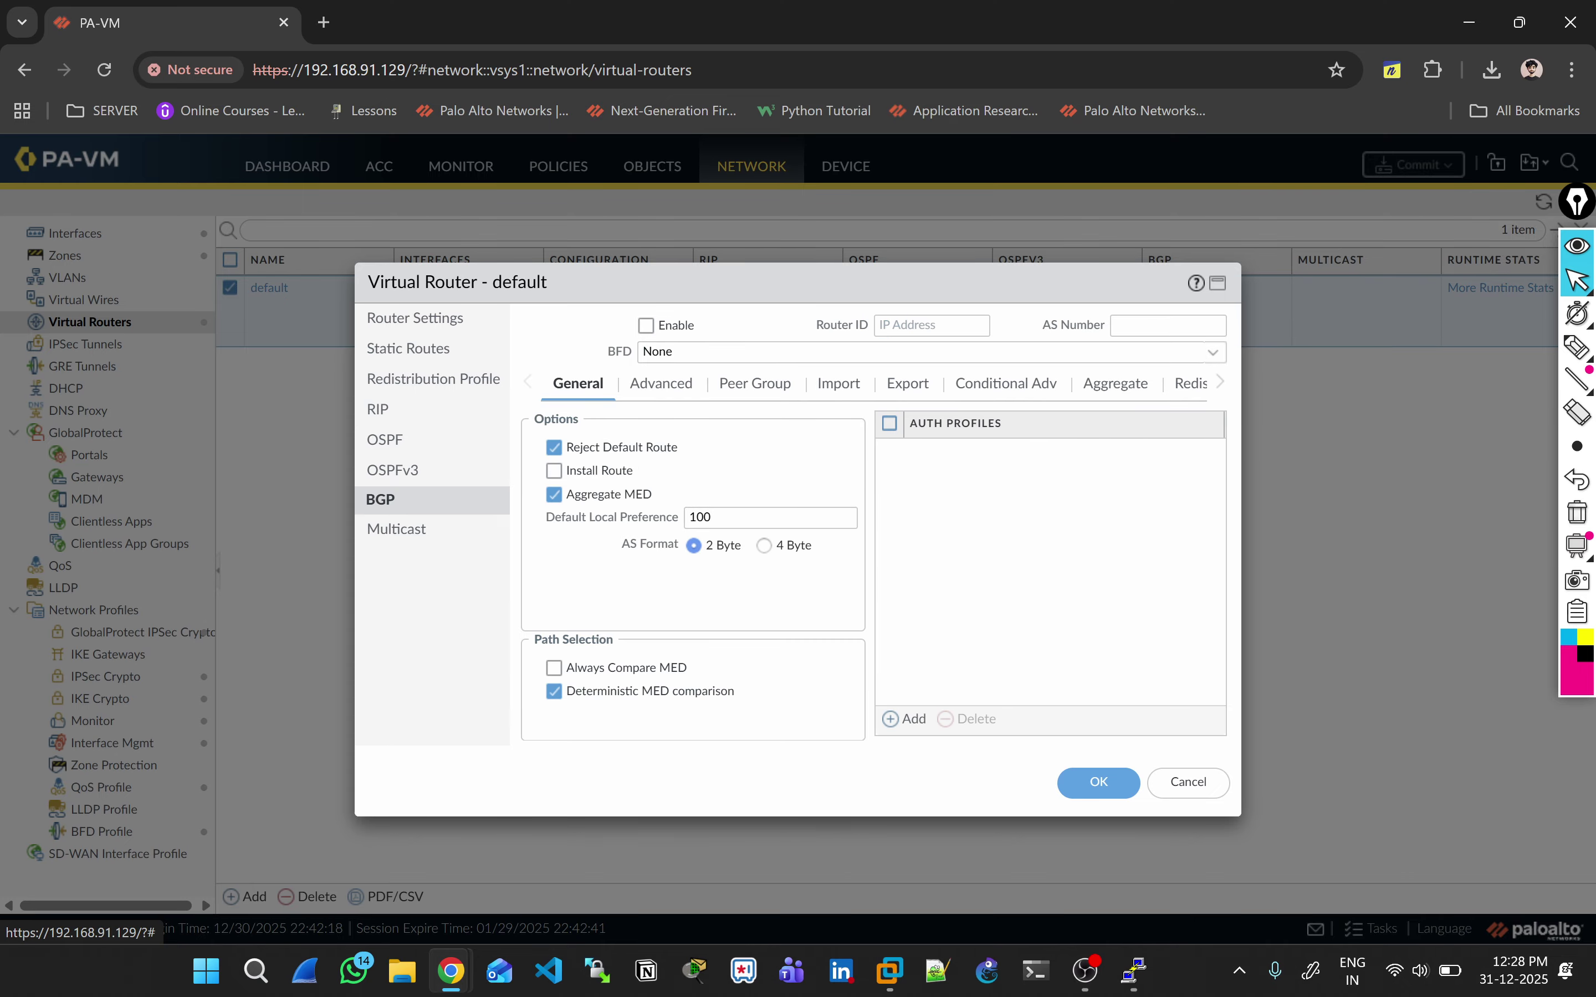
left_click(395, 529)
left_click(1187, 782)
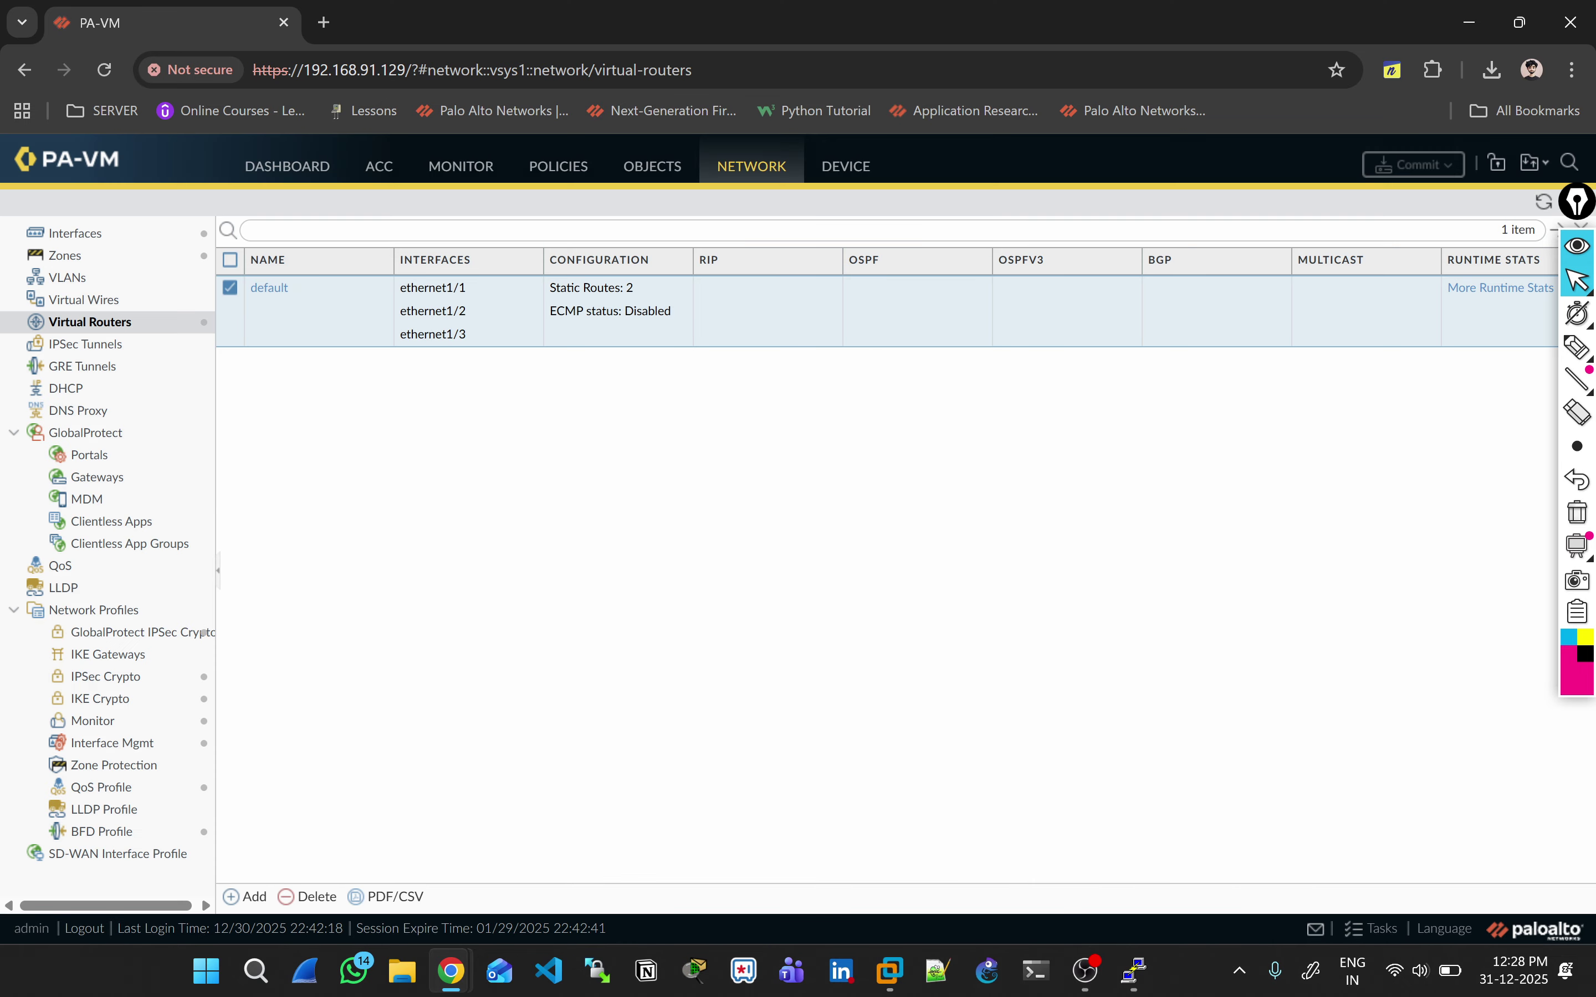
key("alt+Tab")
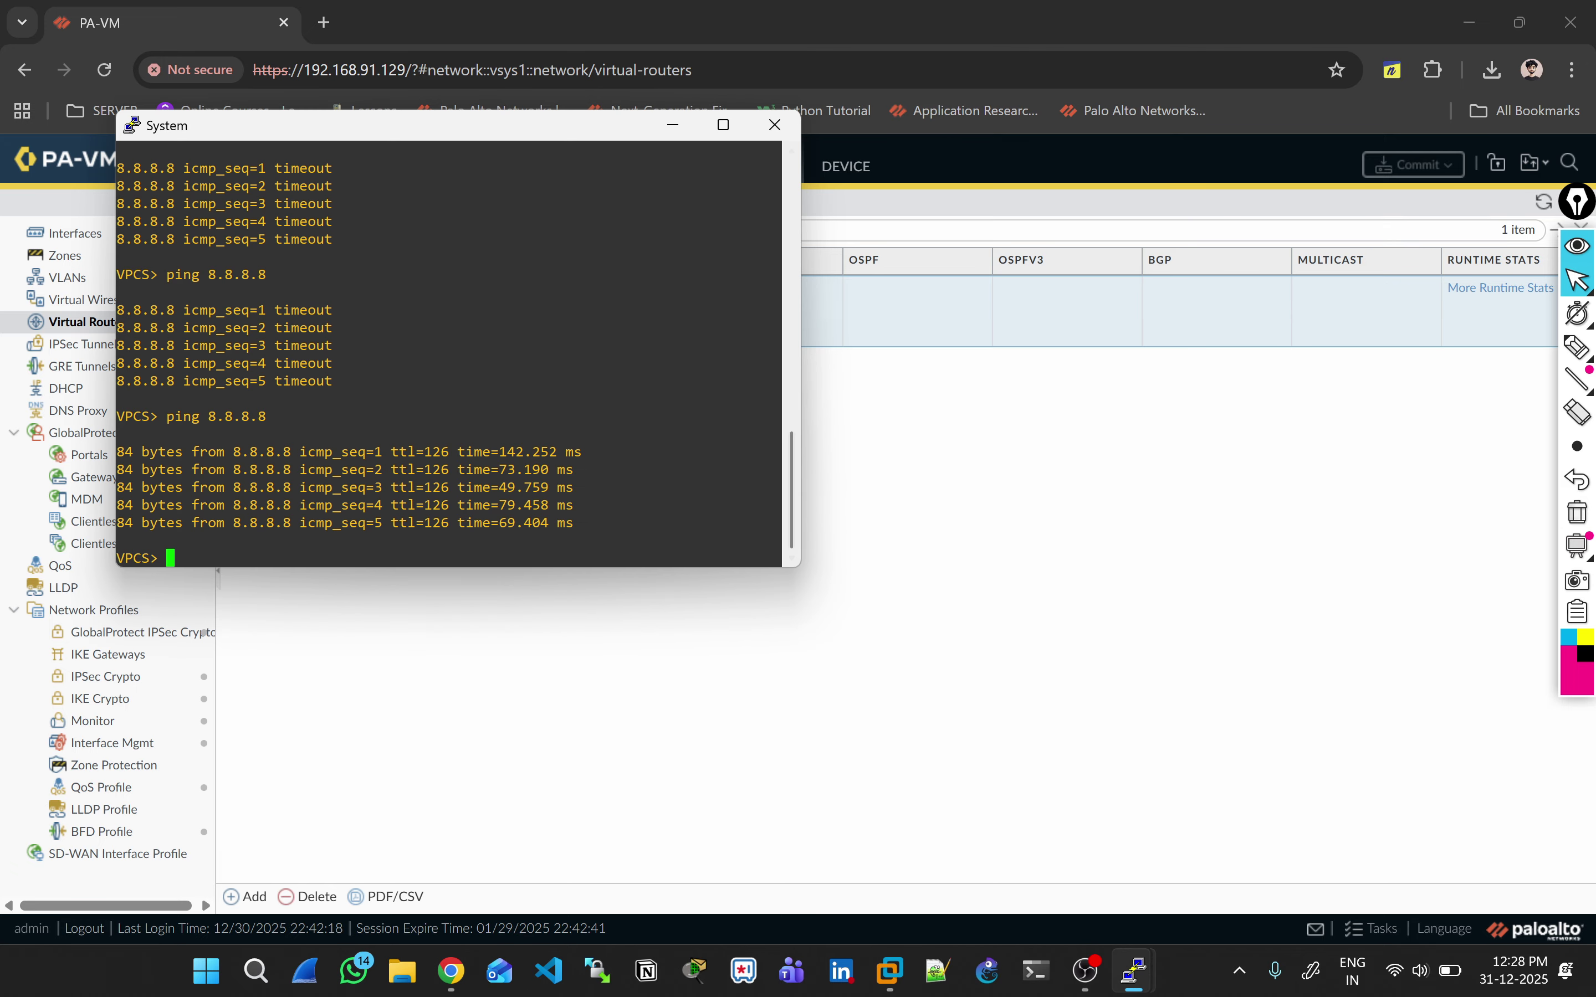
Step: Re-run the 8.8.8.8 ping and bring the PaloAlto1 console up full screen
key("Up")
key("Return")
key("alt+Tab")
key("alt+Tab")
key("alt+Tab")
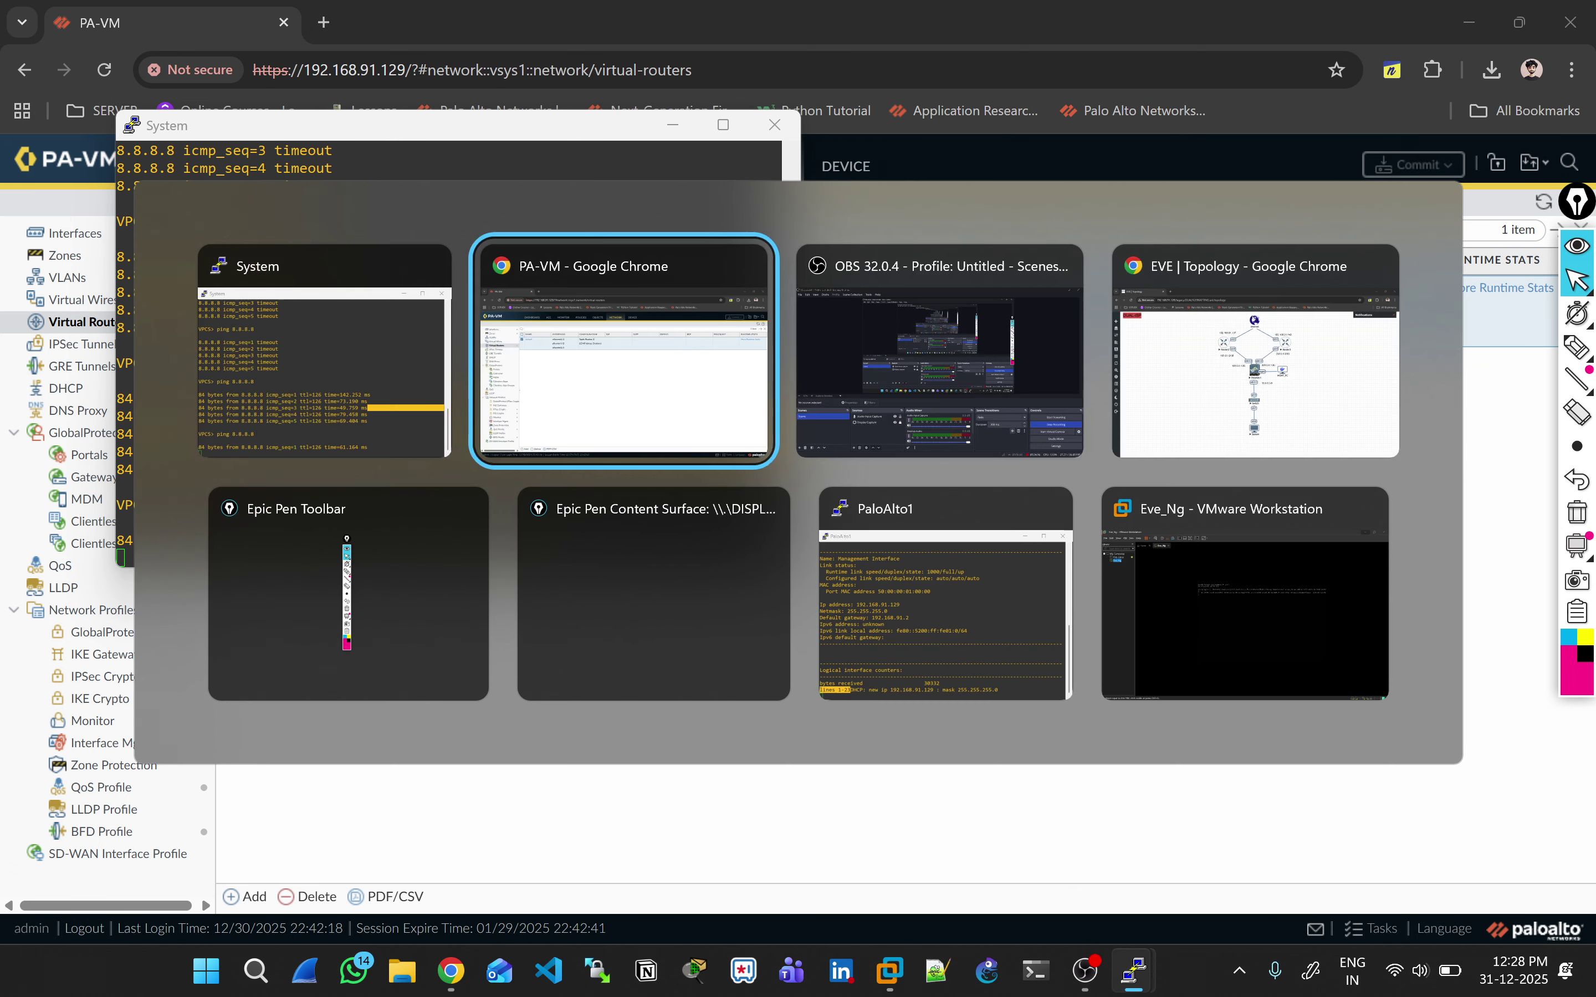
key("alt+Tab")
key("alt+Tab")
key("alt+Tab")
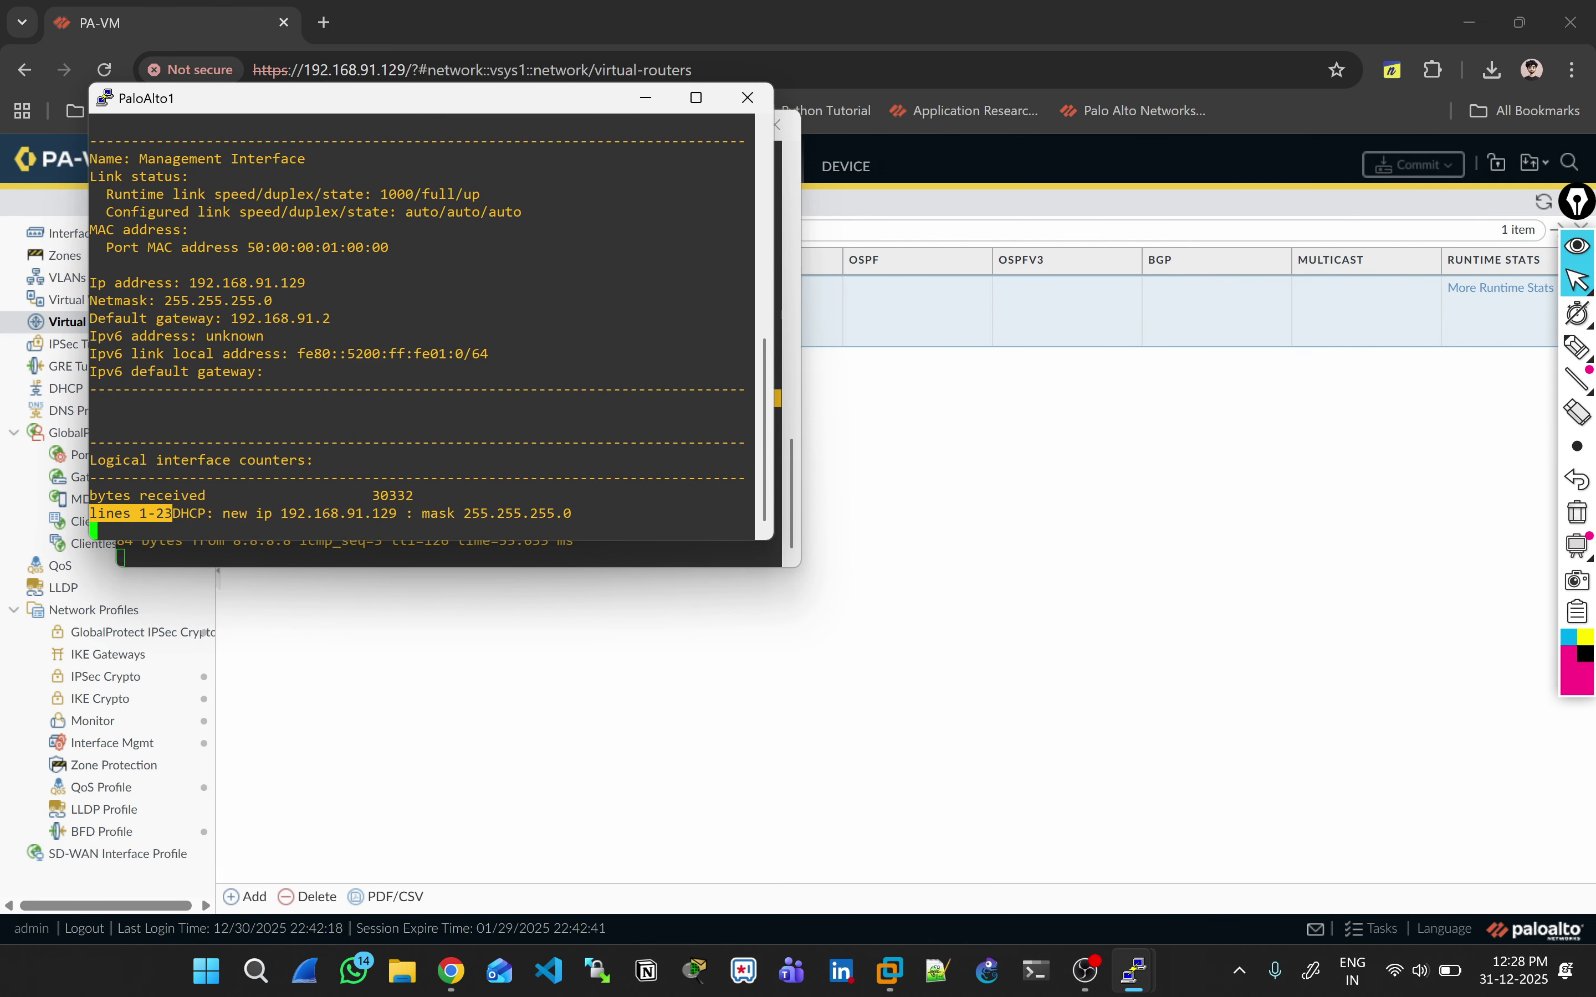
key("super+Up")
Step: List firewall sessions and highlight session 14: source 10.0.0.10, translated 200.0.0.1, JIO-ISP egress
key("space")
type("s")
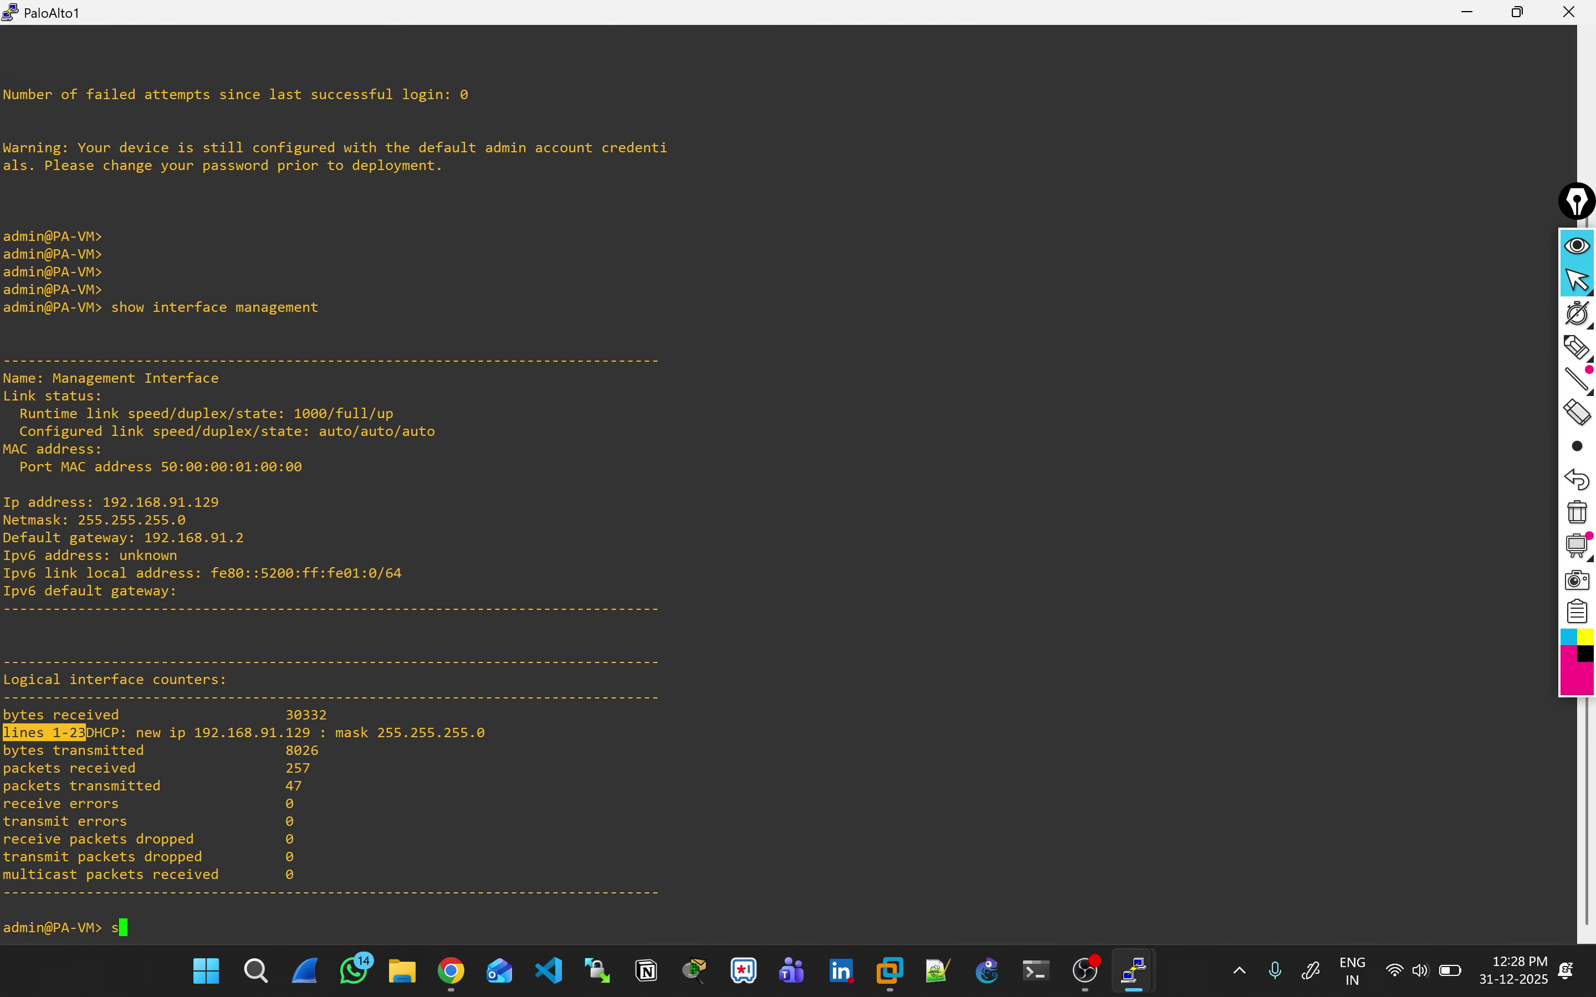
type("how session all")
key("Return")
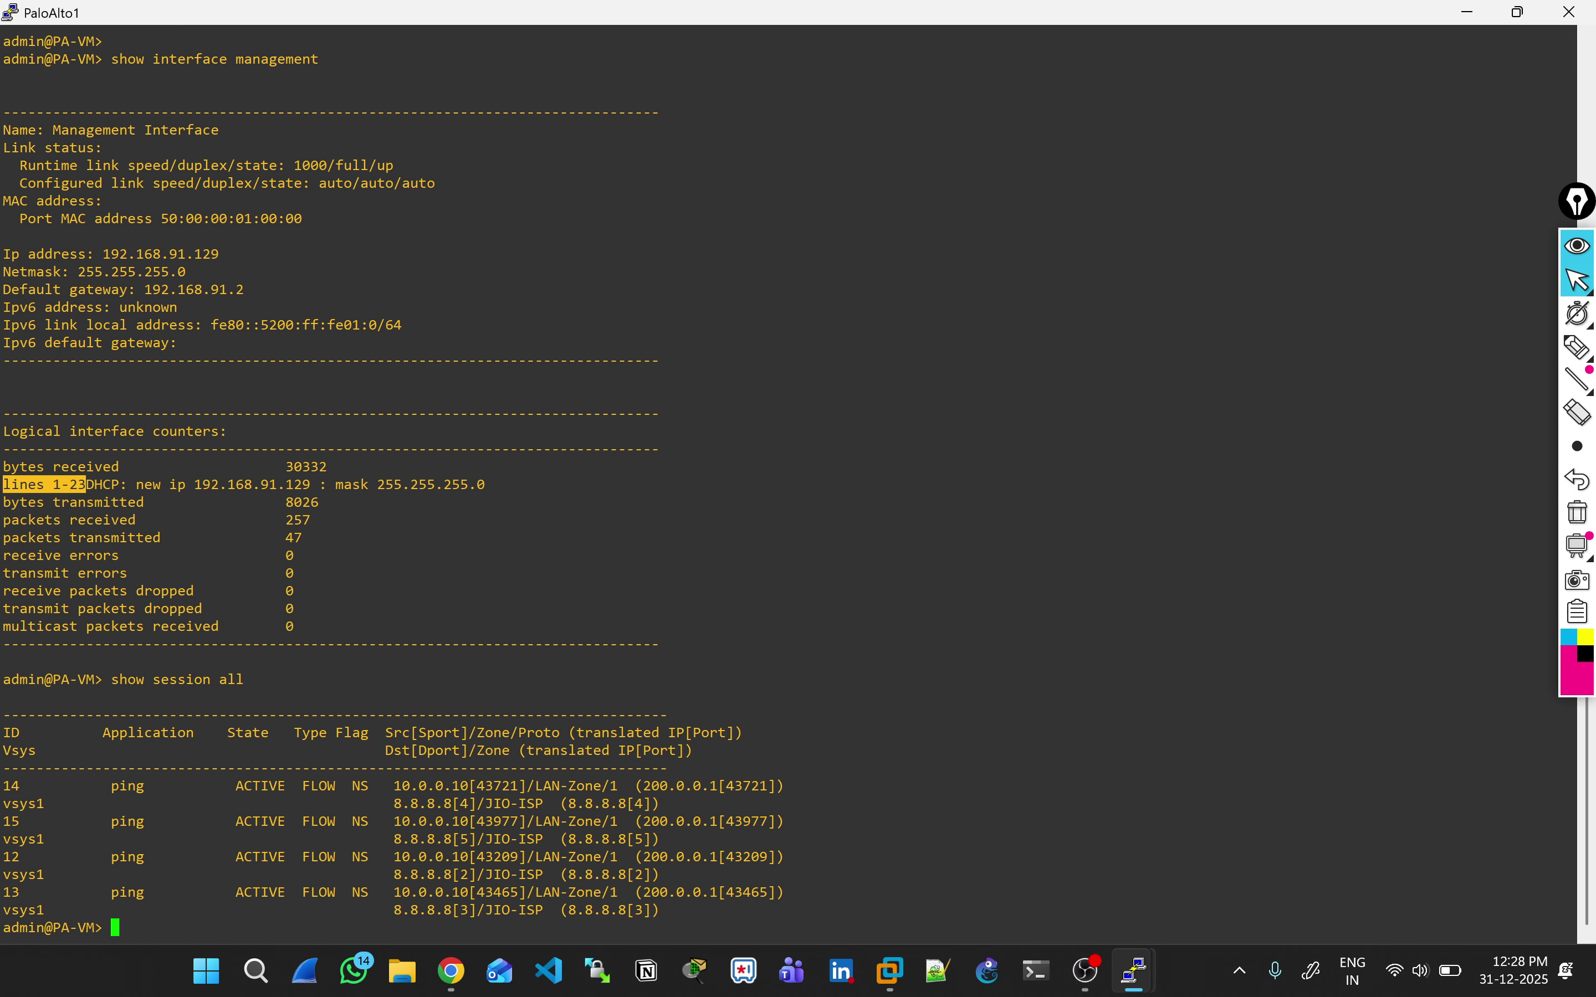
left_click_drag(478, 803, 652, 804)
left_click_drag(386, 786, 476, 786)
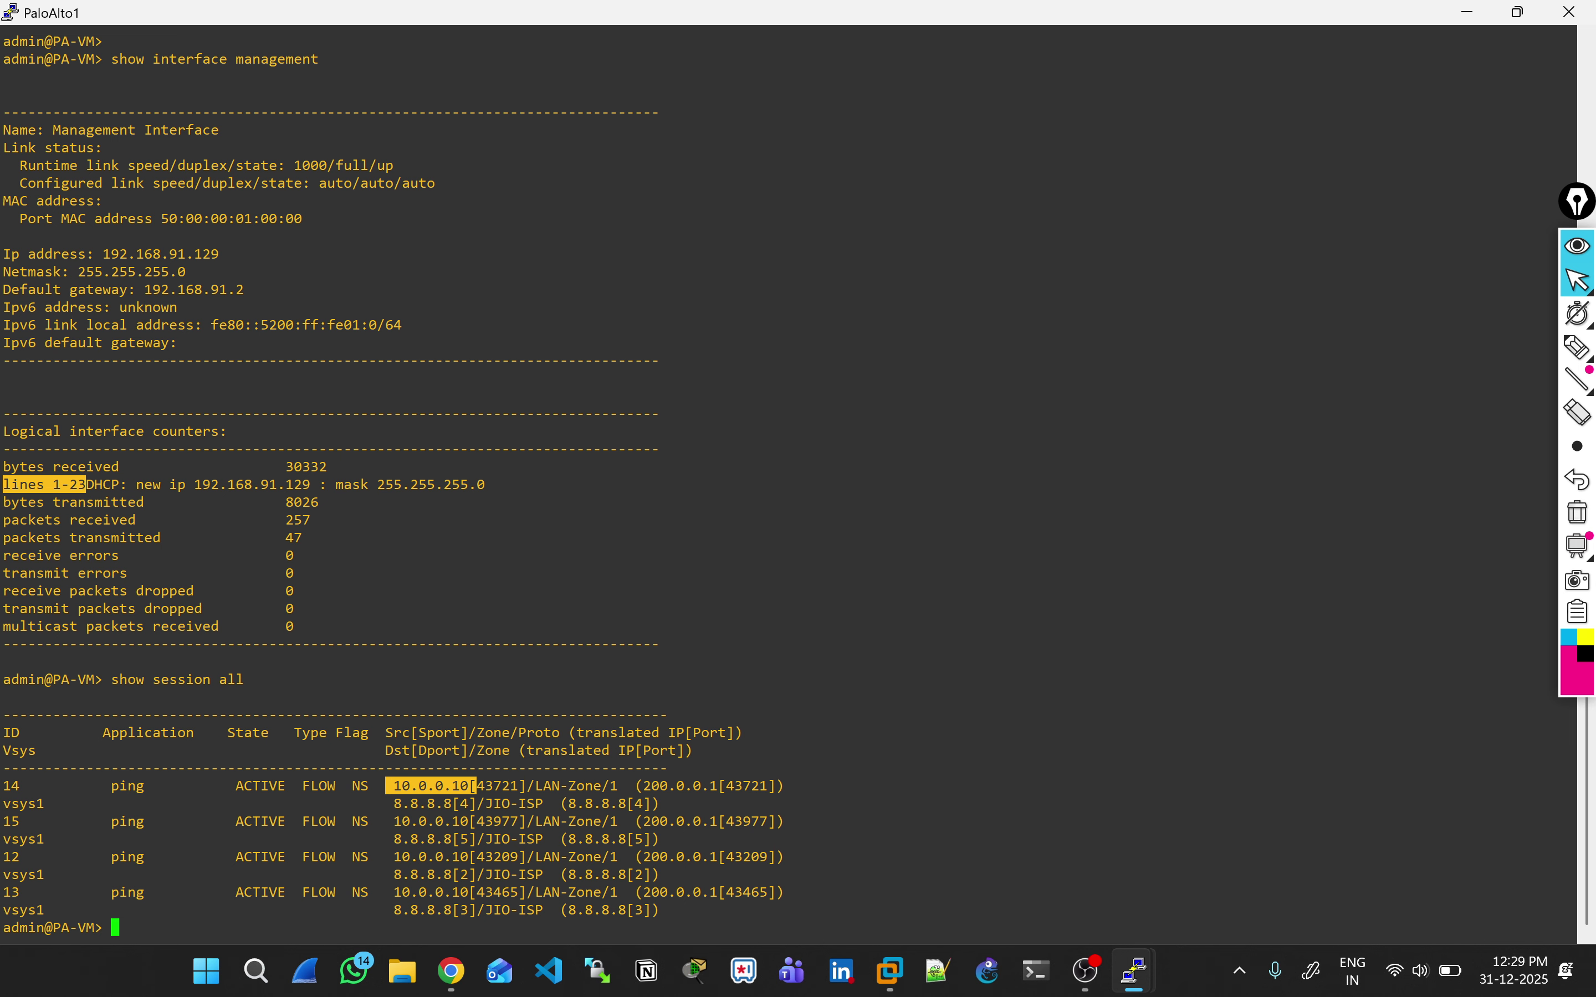
left_click_drag(643, 785, 726, 785)
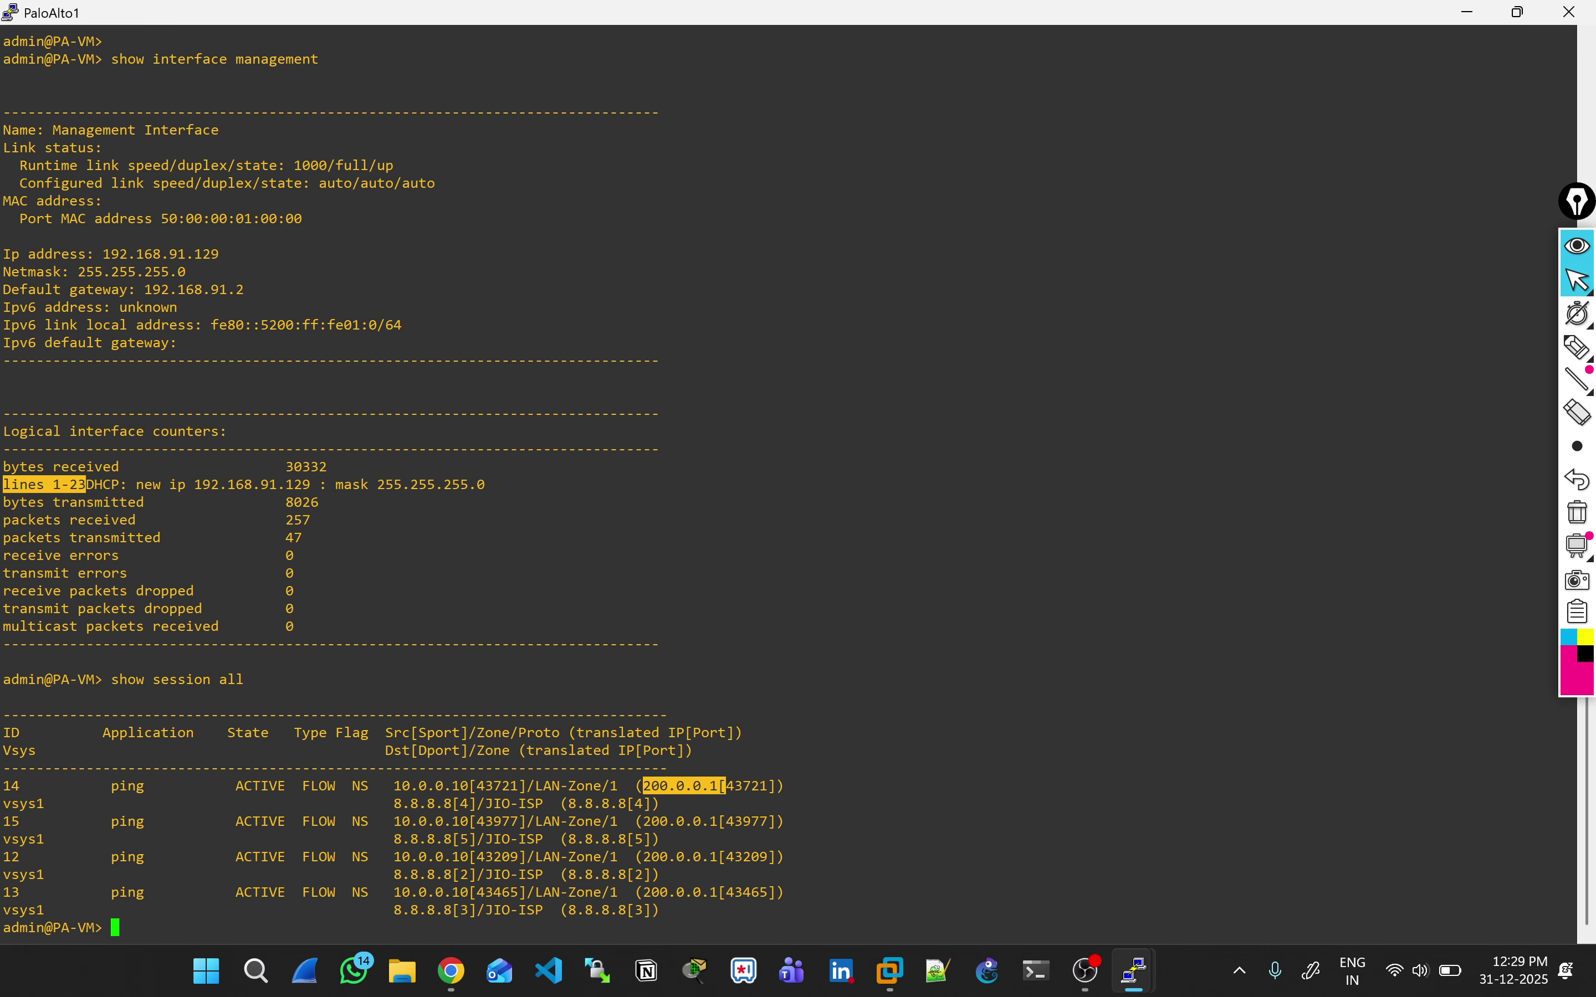
left_click_drag(476, 803, 543, 803)
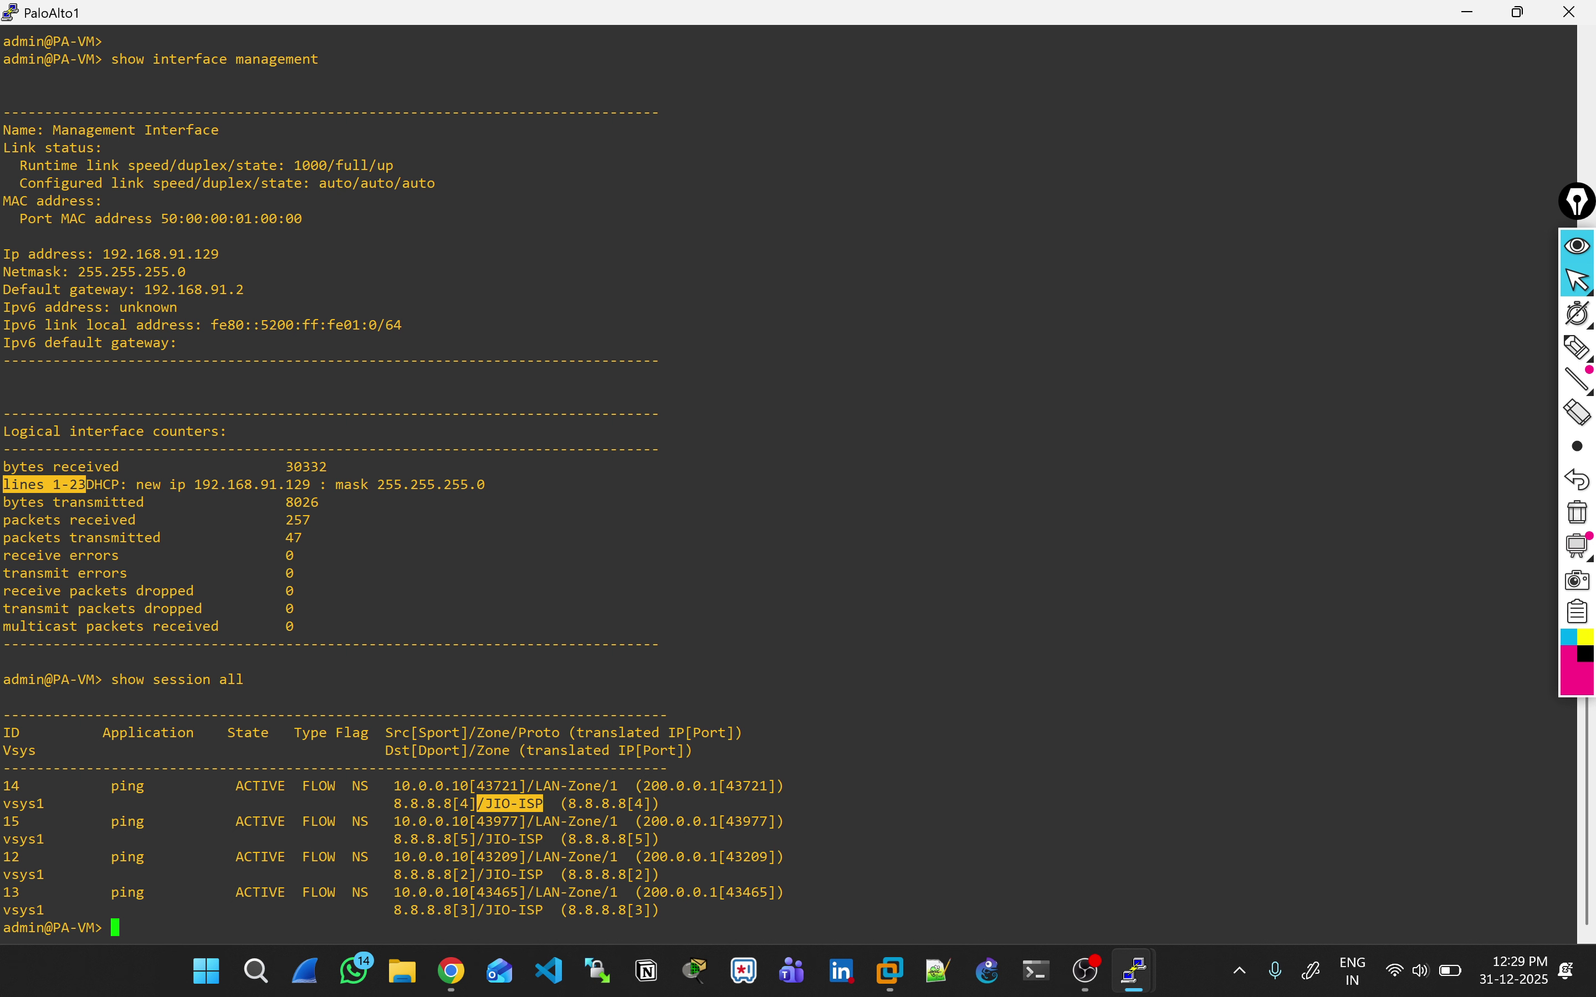
Step: Repeat the 8.8.8.8 ping from VPCS and relist the firewall's active sessions
key("alt+Tab")
key("Up")
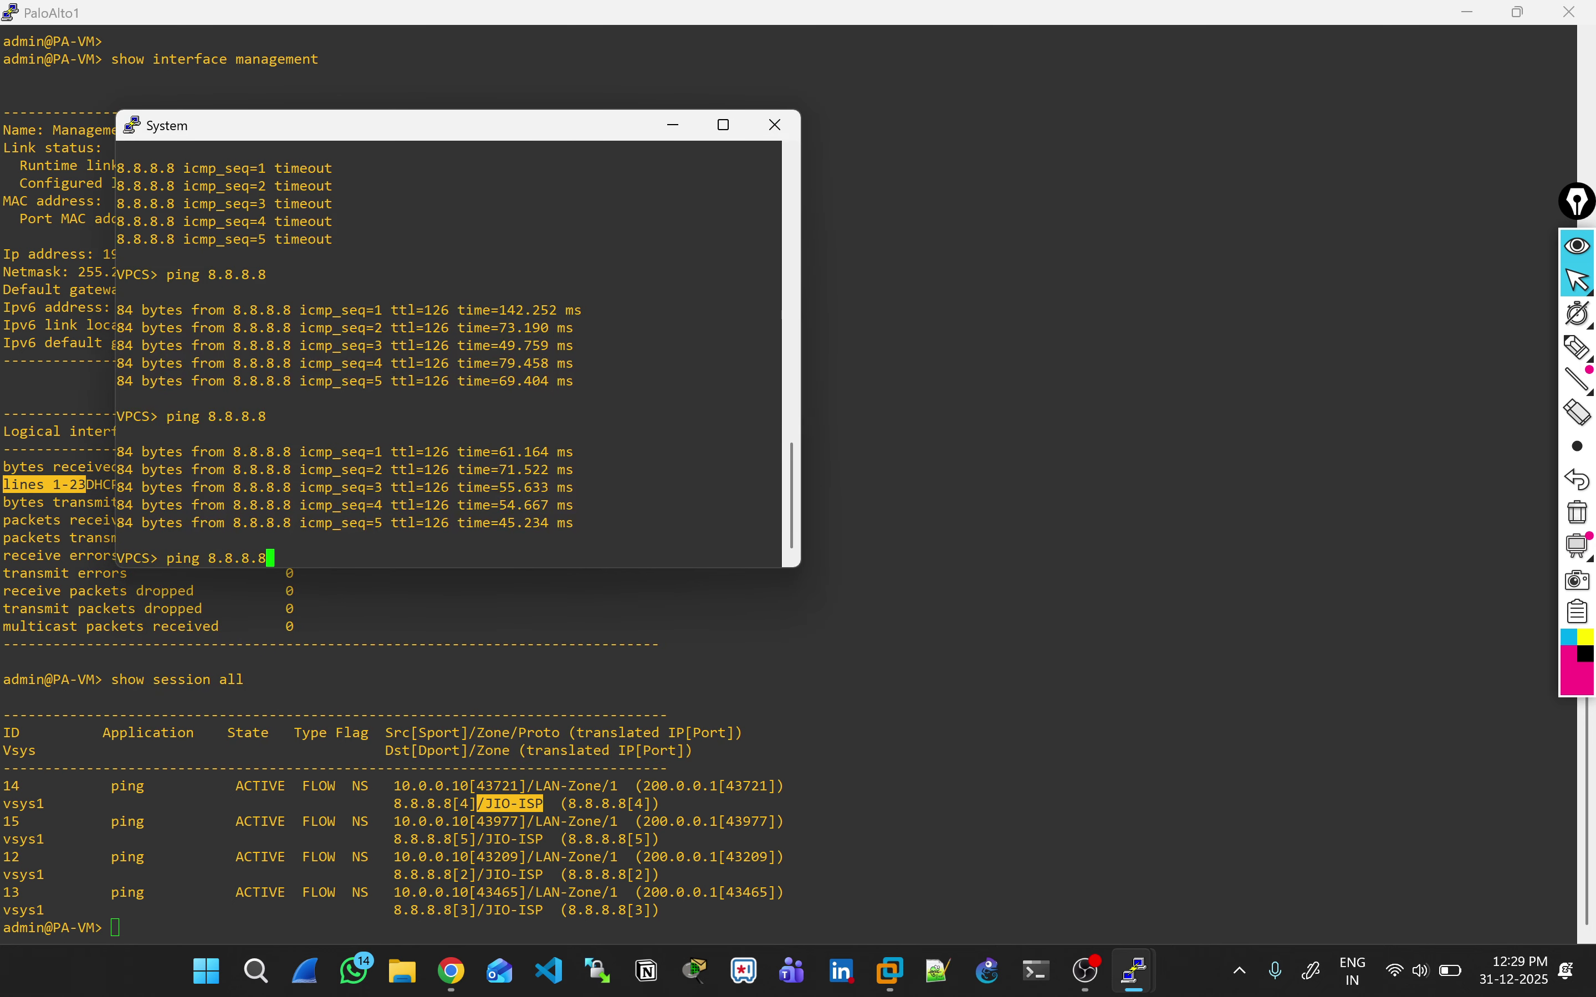
key("Return")
key("alt+Tab")
key("Up")
key("Return")
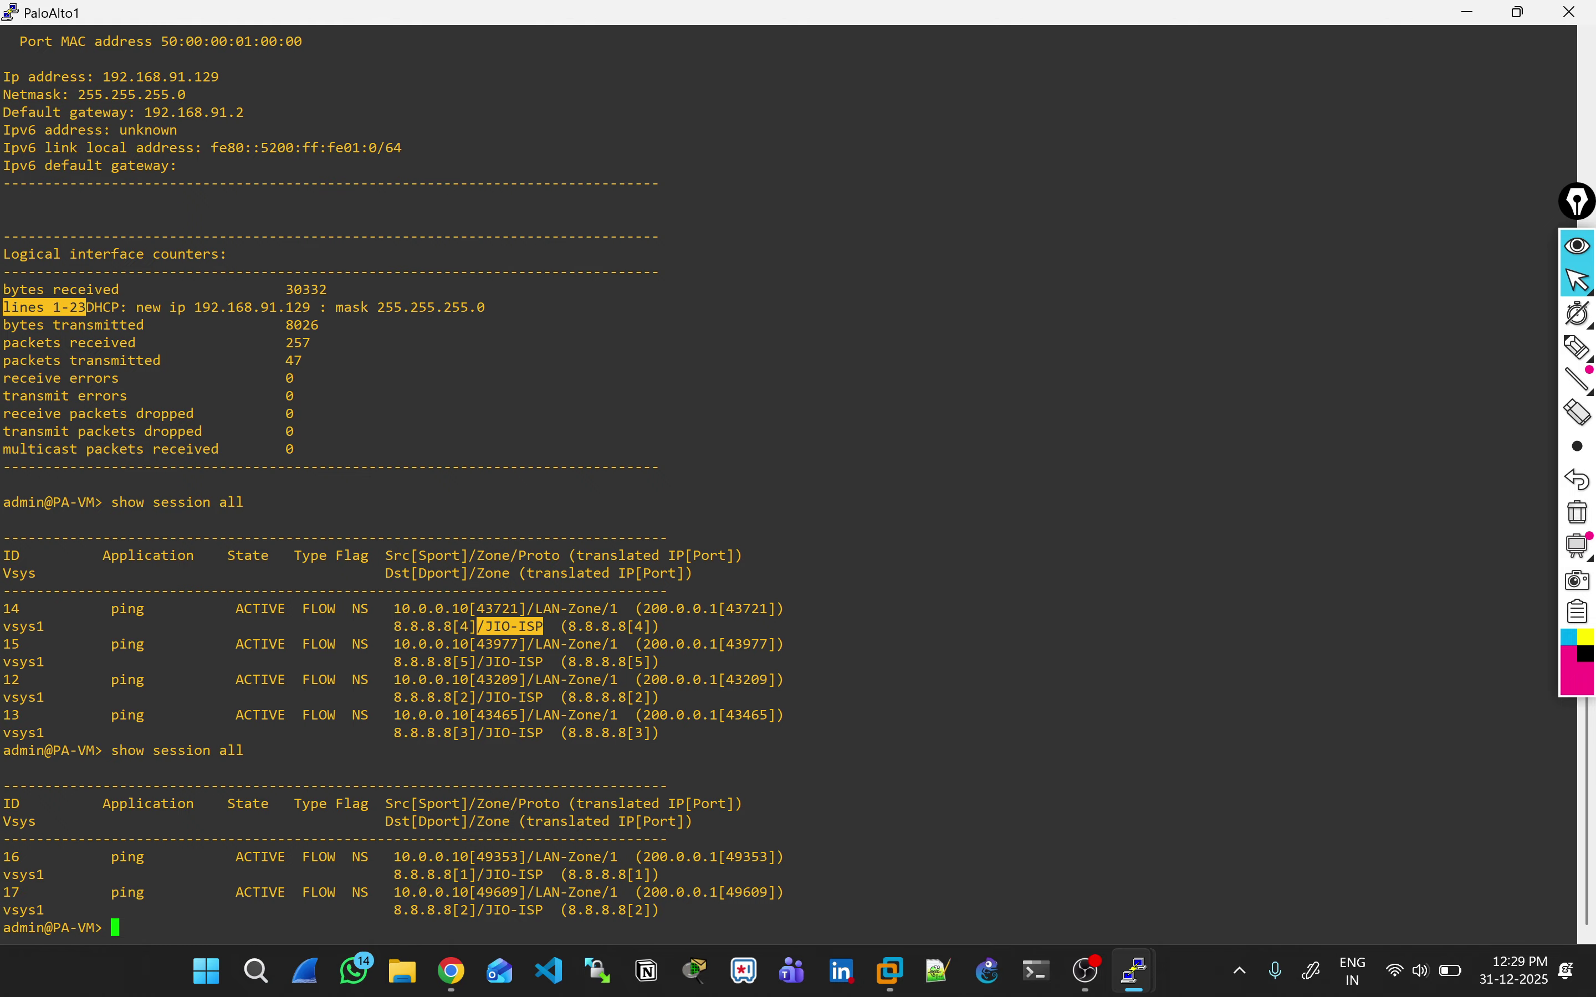
key("Up")
key("Return")
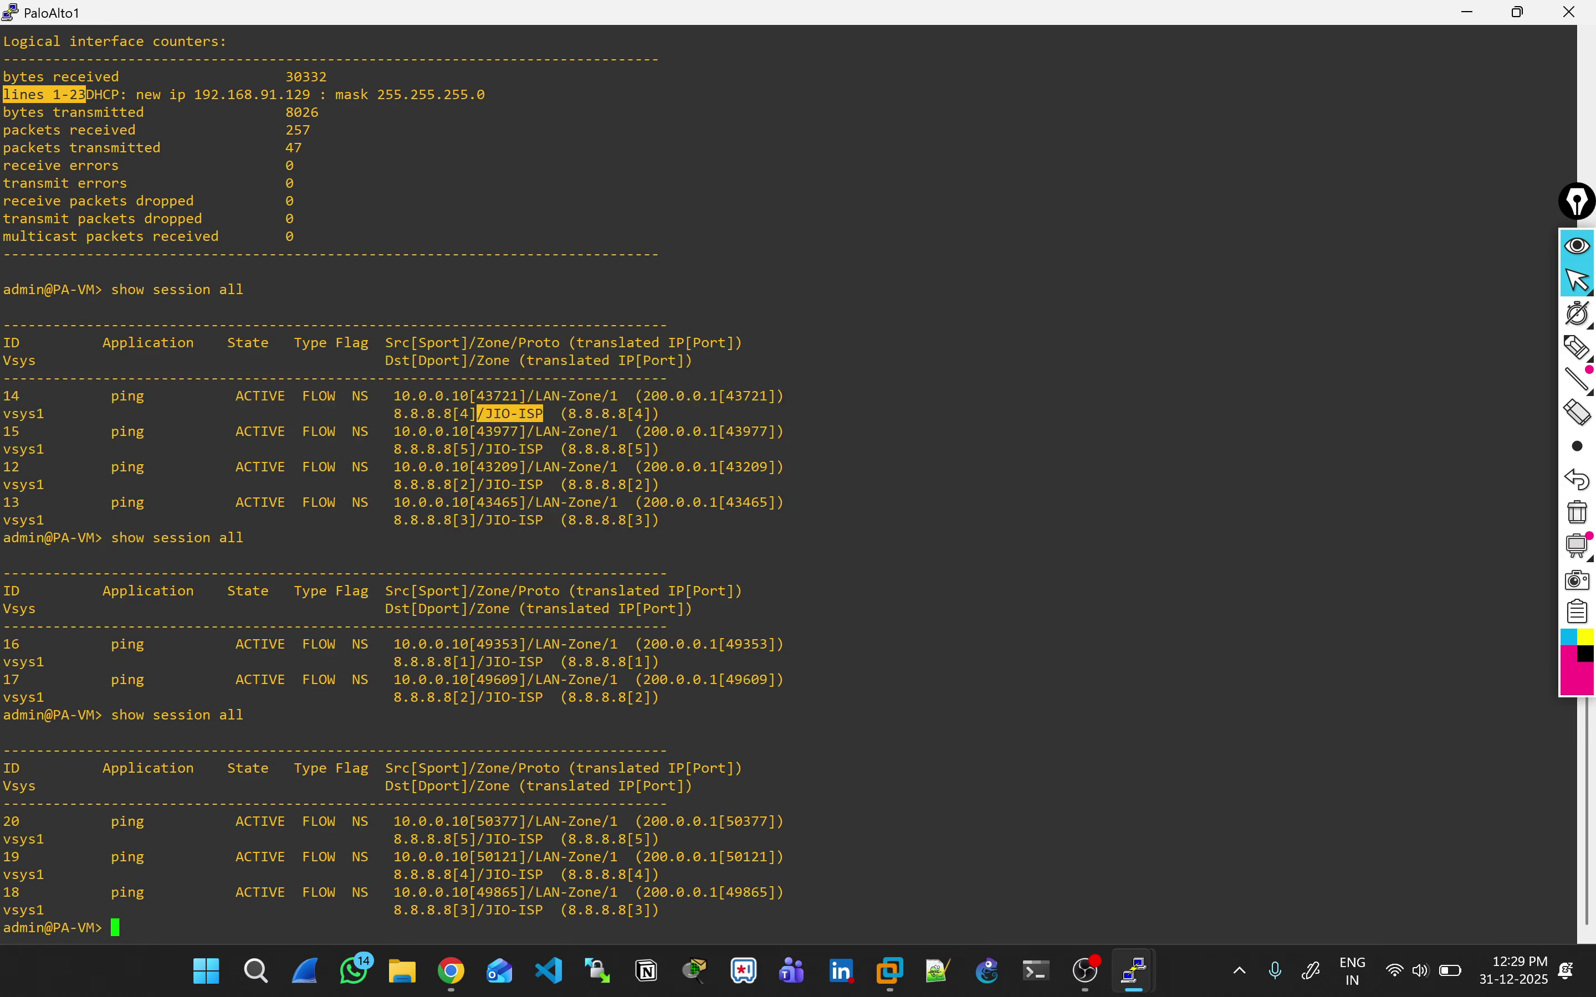
Step: Start a continuous ping to 8.8.8.8 with -t, then recheck the firewall session list
key("alt+Tab")
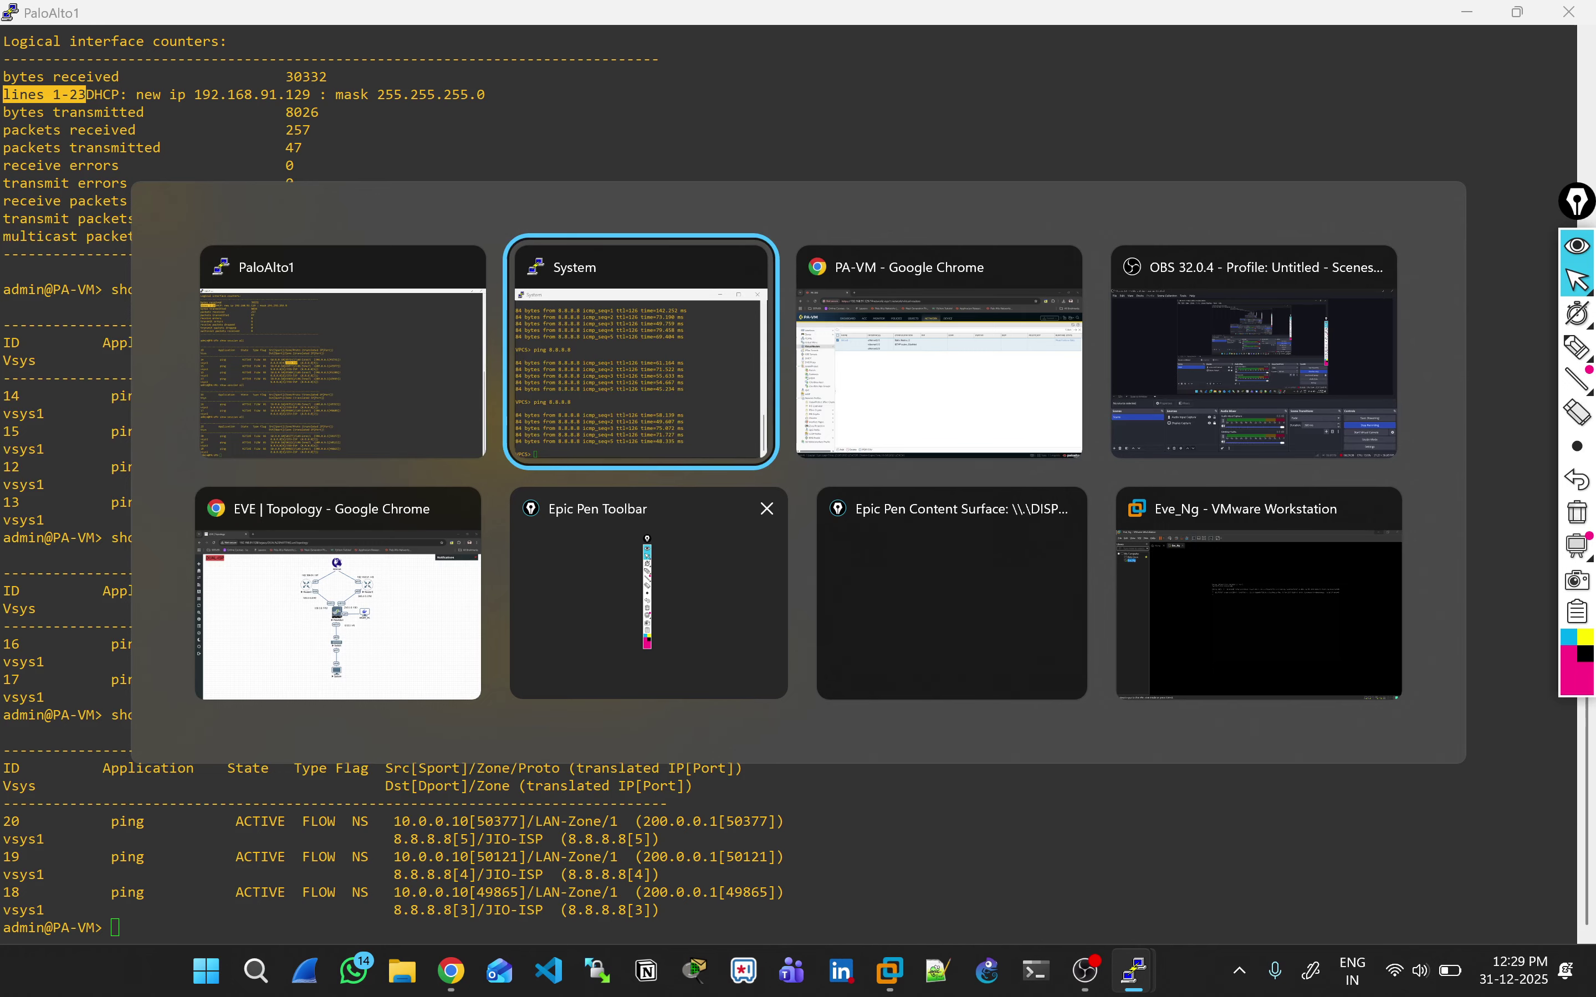
key("Up")
type("-t")
key("Return")
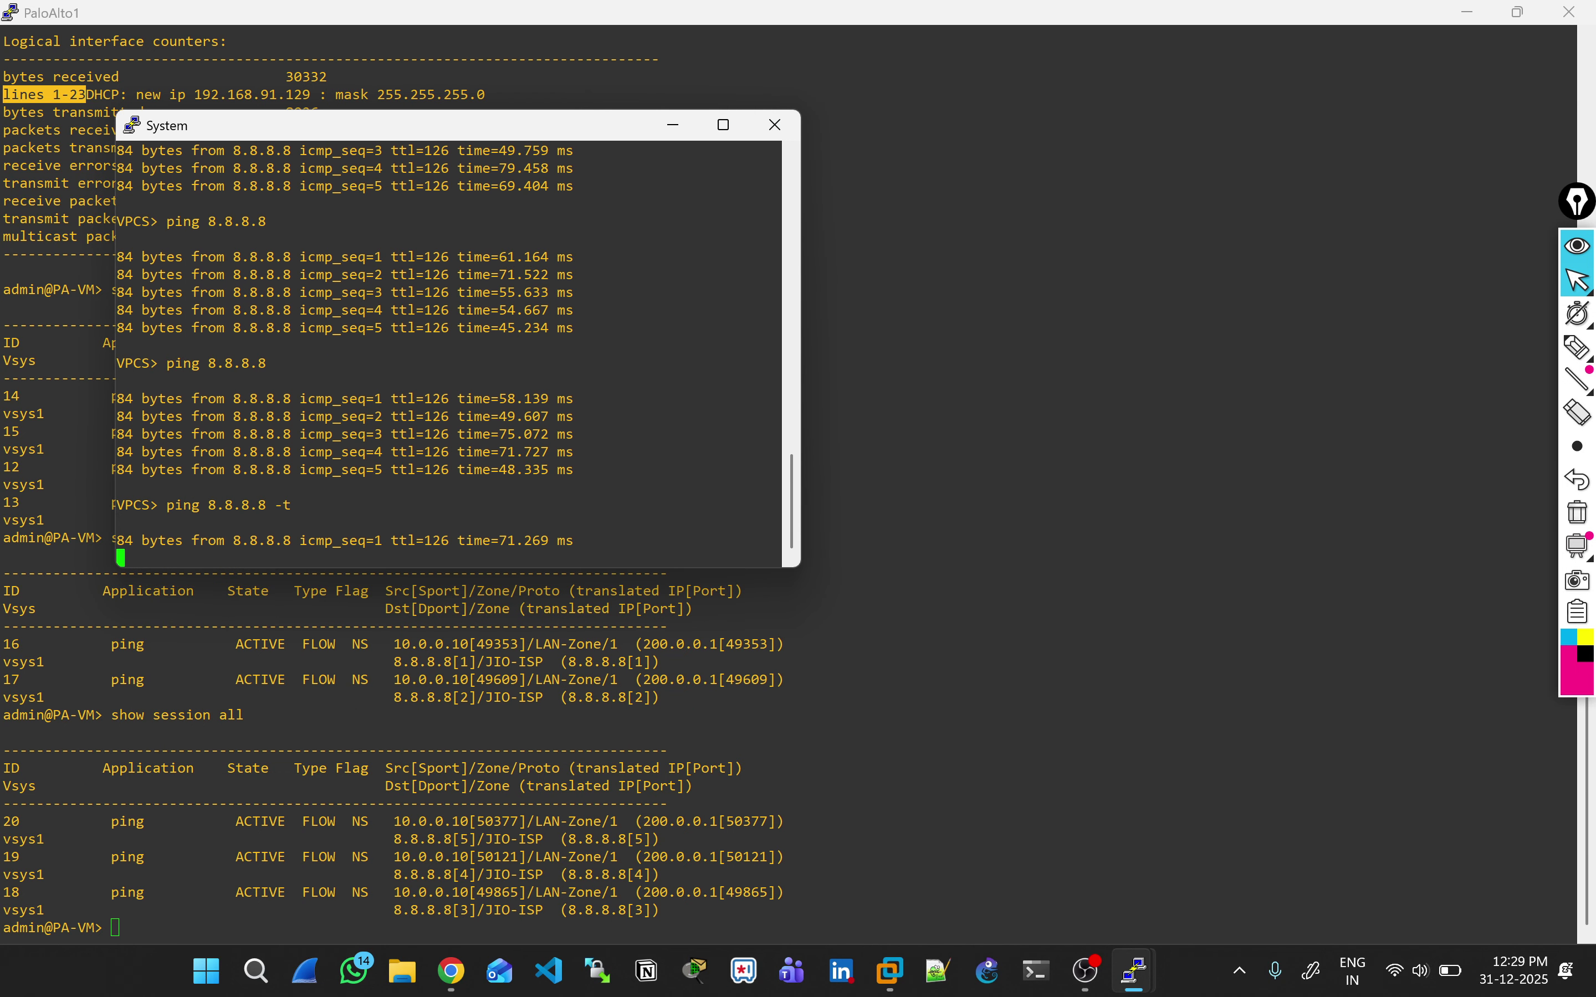
key("alt+Tab")
key("Up")
key("Return")
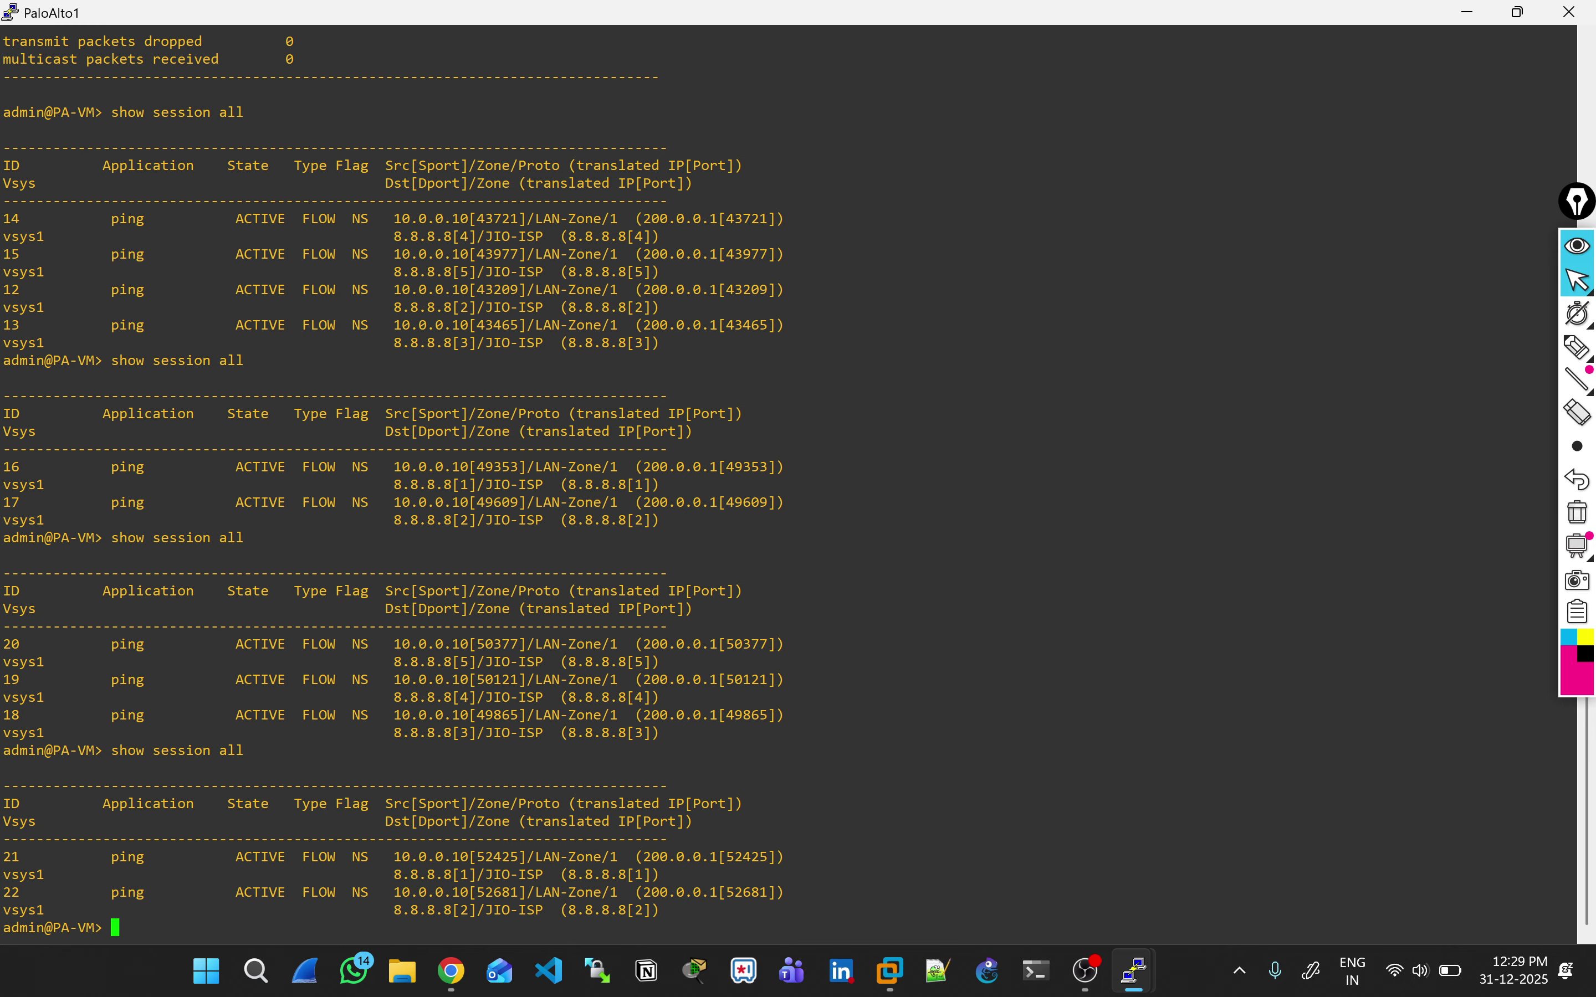
key("Up")
key("Return")
key("alt+Tab")
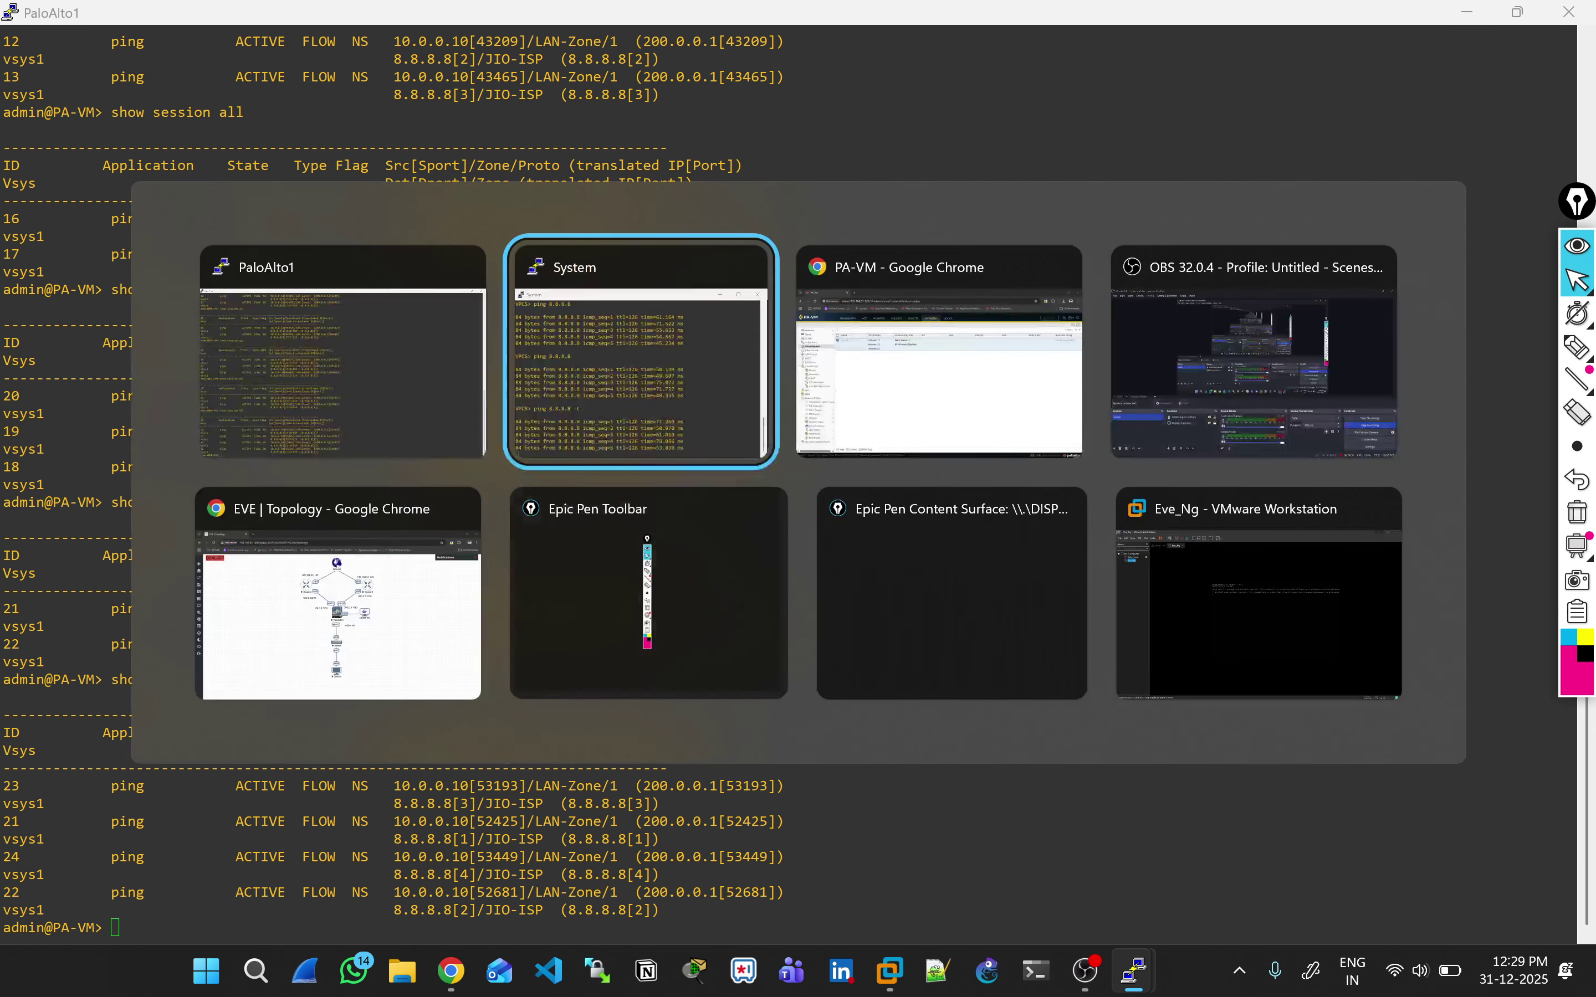
key("alt+Tab")
key("alt+Tab")
key("alt+Tab")
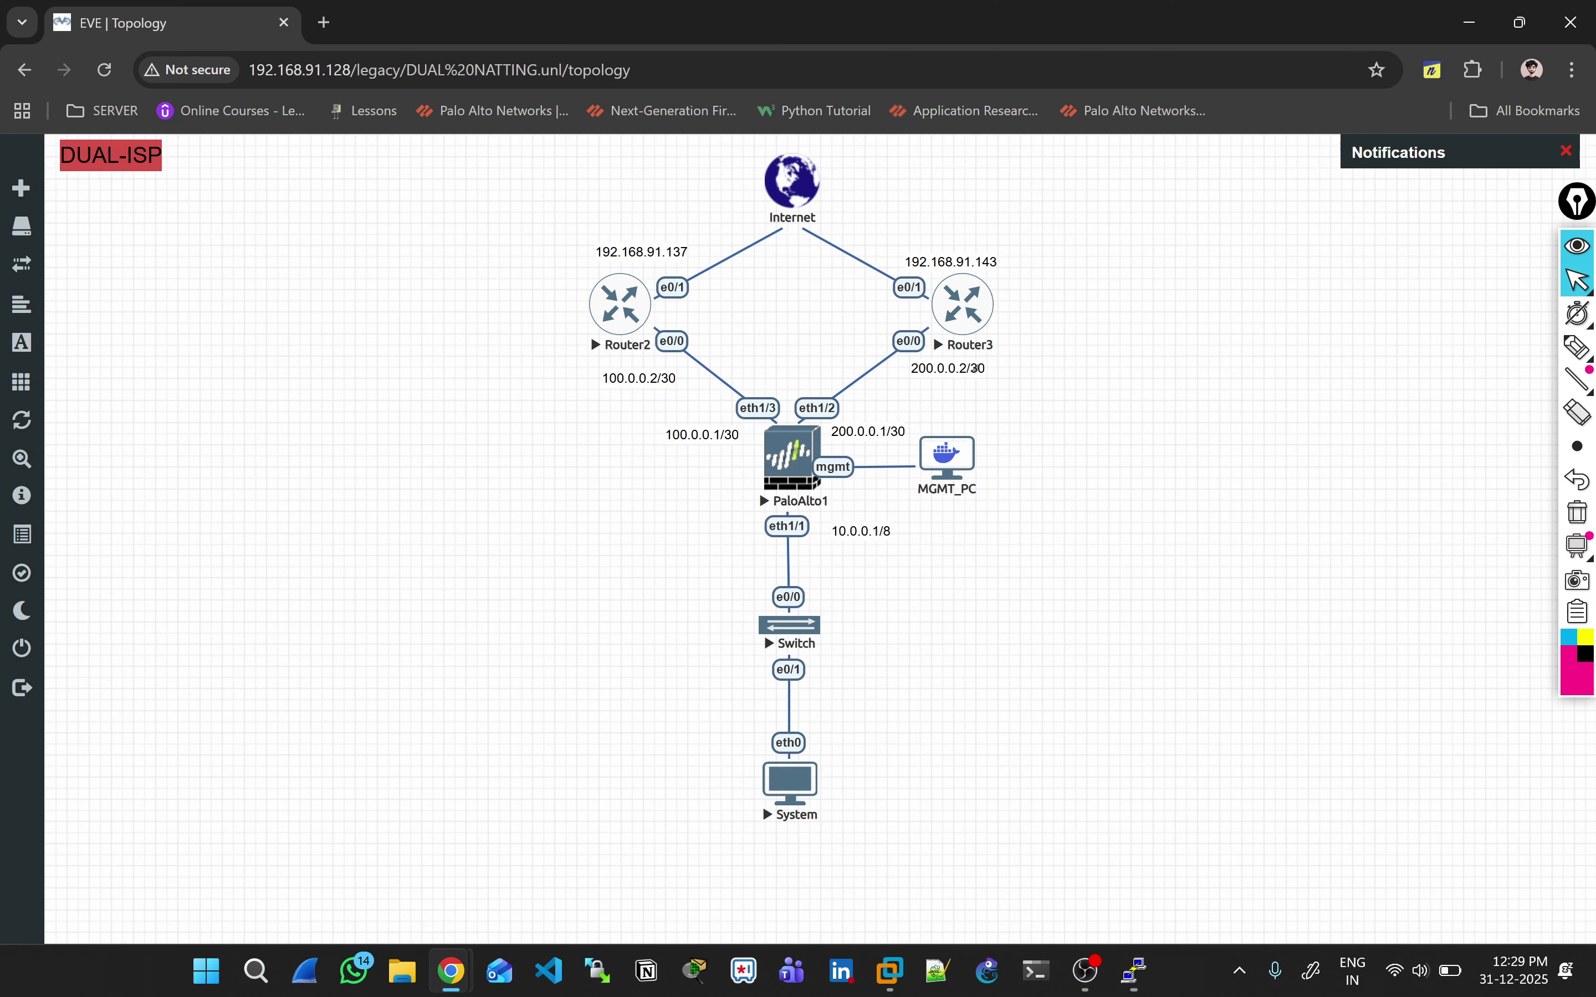
Step: Open Router3's console and shut interface E0/0 via en, conf t, int E0/0, shut
left_click(589, 335)
left_click(804, 238)
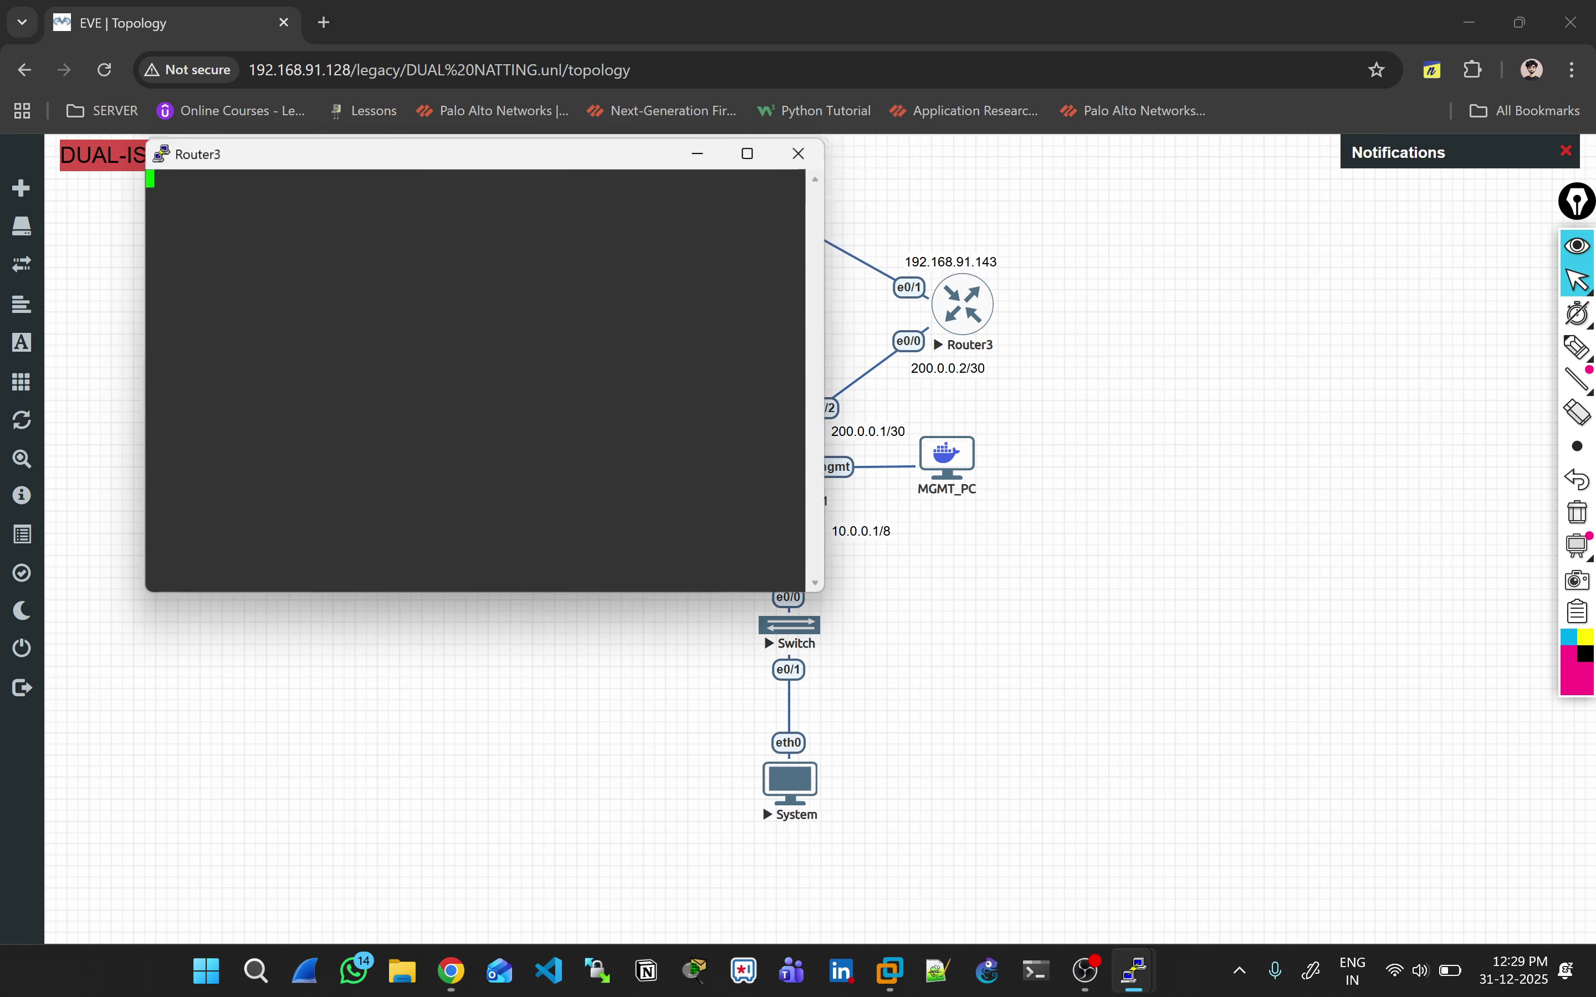
type("en")
key("Return")
type("conf t")
key("Return")
type("int E0/0")
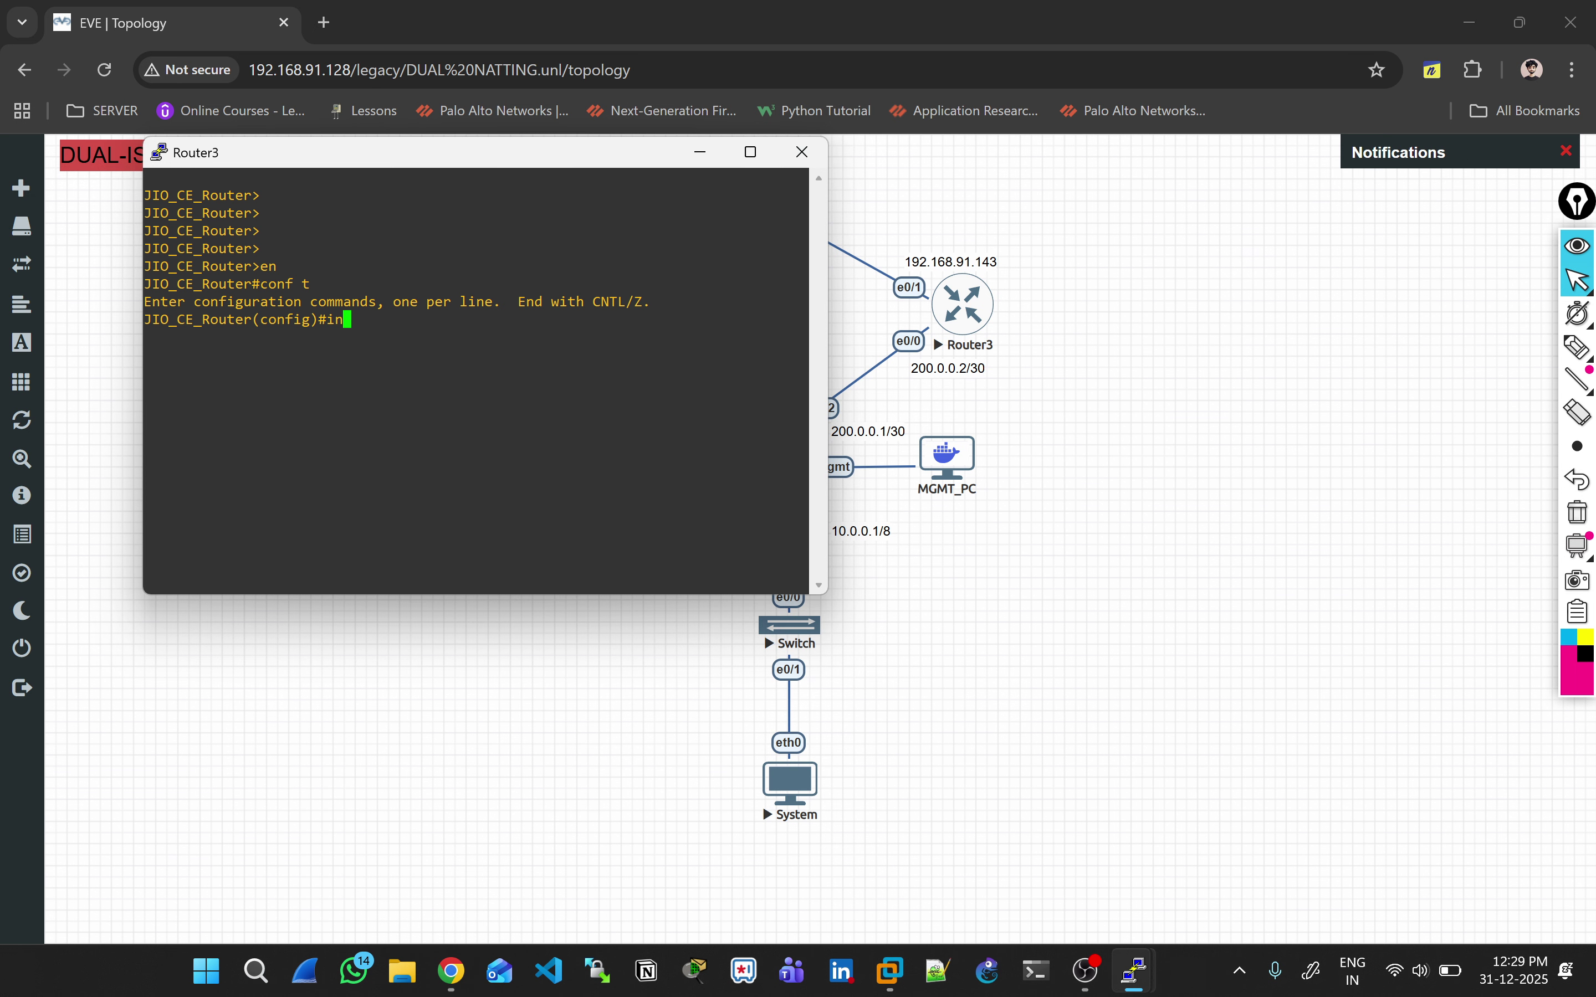
key("Return")
type("shut")
key("Return")
key("alt+Tab")
key("alt+Tab")
key("alt+Tab")
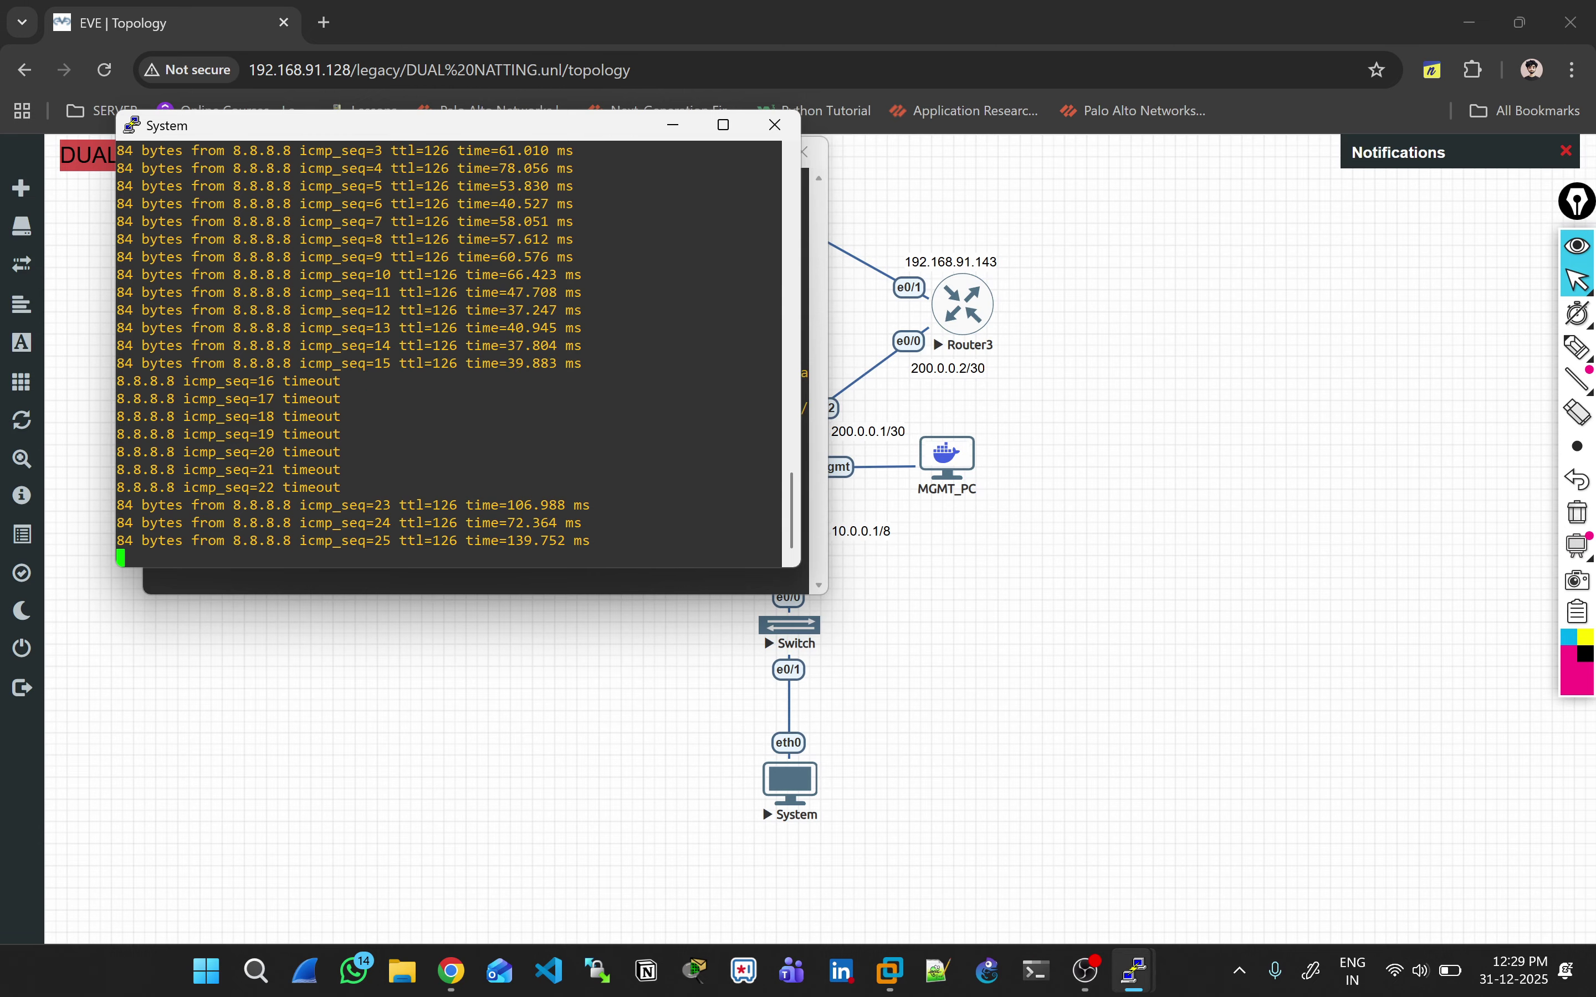
Step: Bring the PaloAlto1 console forward and rerun show session all
mouse_move(1133, 970)
left_click(933, 858)
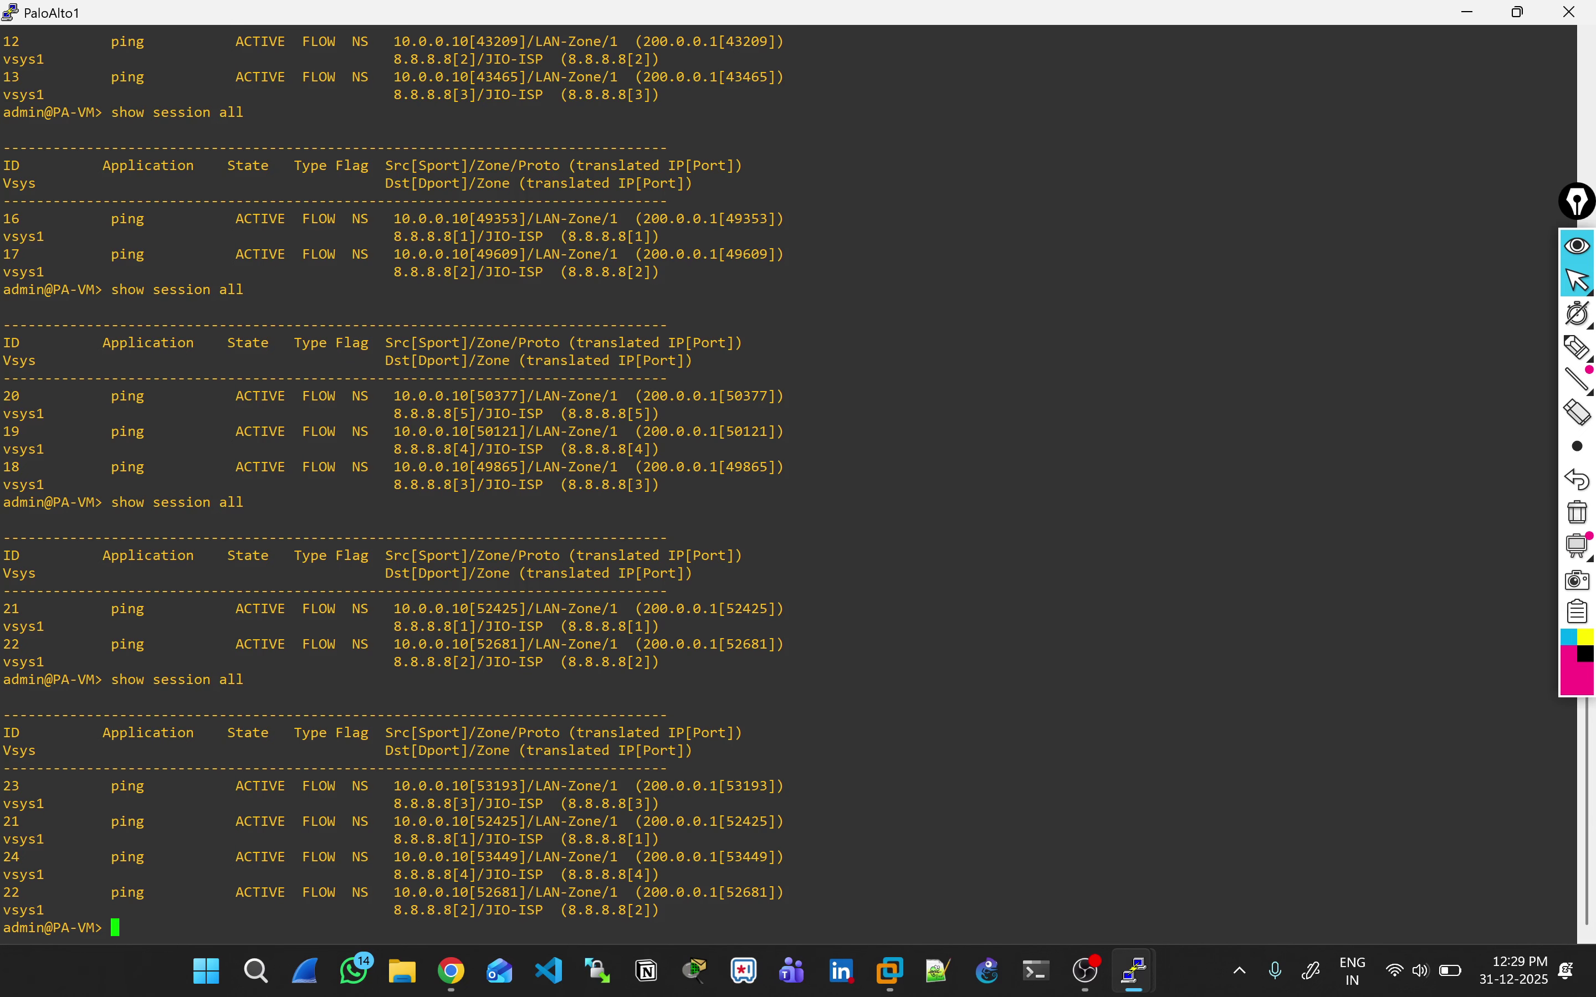
key("Up")
key("Return")
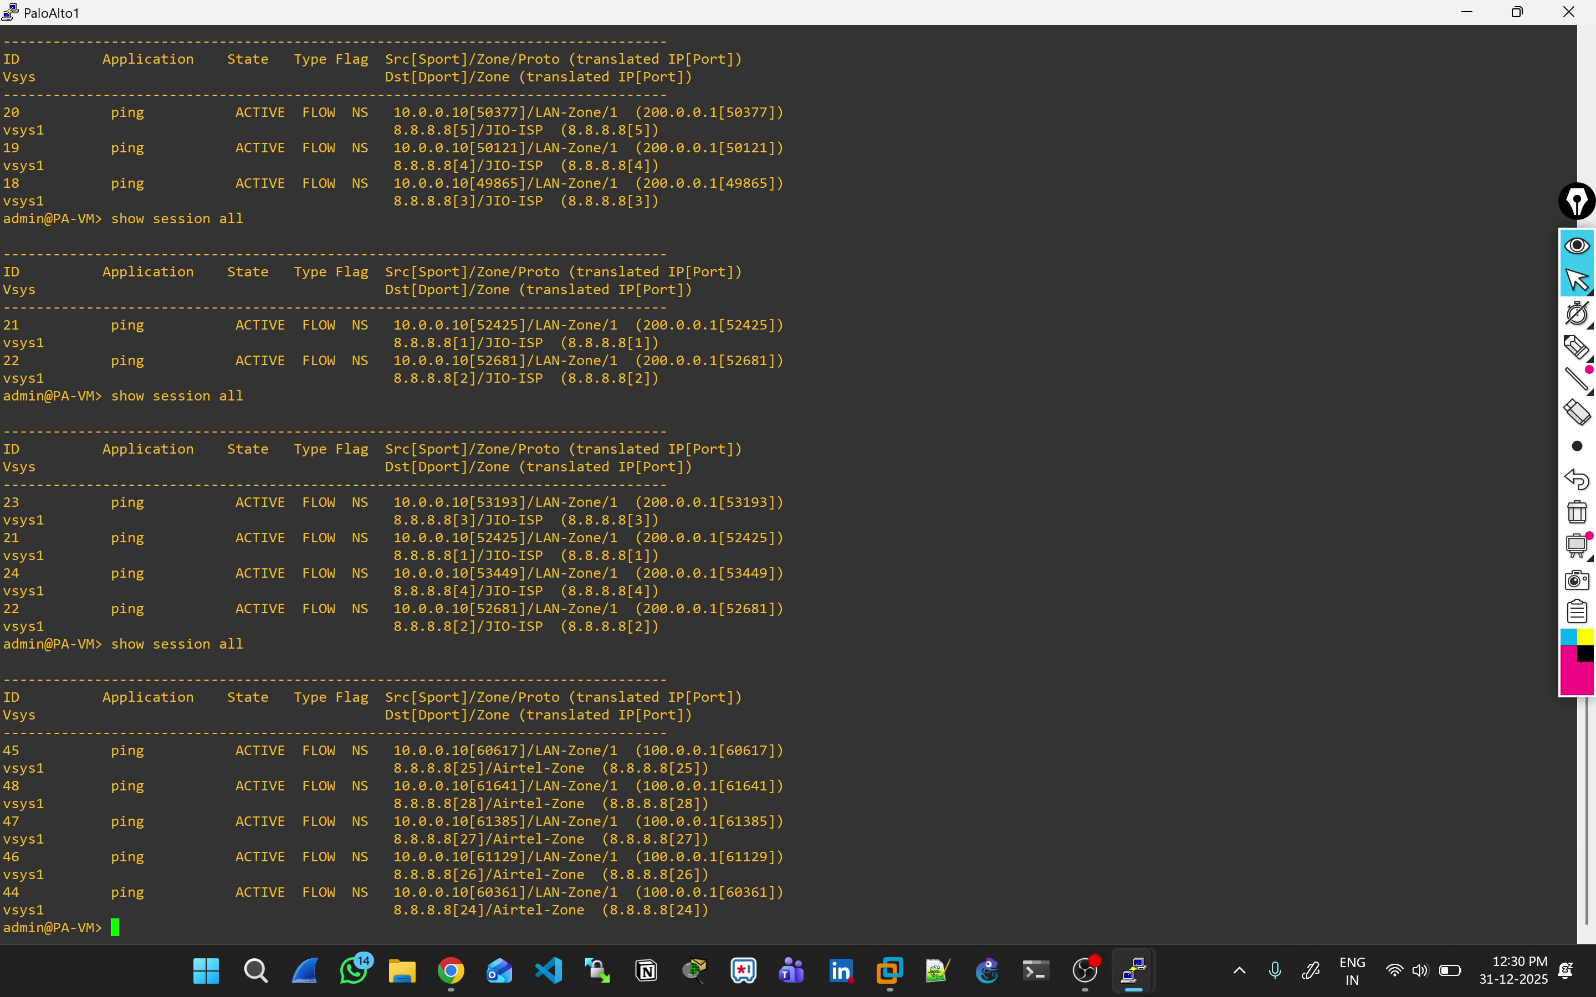
Step: Highlight JIO-ISP and 200.0.0.1 on older sessions and Airtel-Zone on new session 45
left_click_drag(485, 626, 560, 626)
left_click_drag(643, 573, 667, 574)
left_click_drag(470, 769, 585, 769)
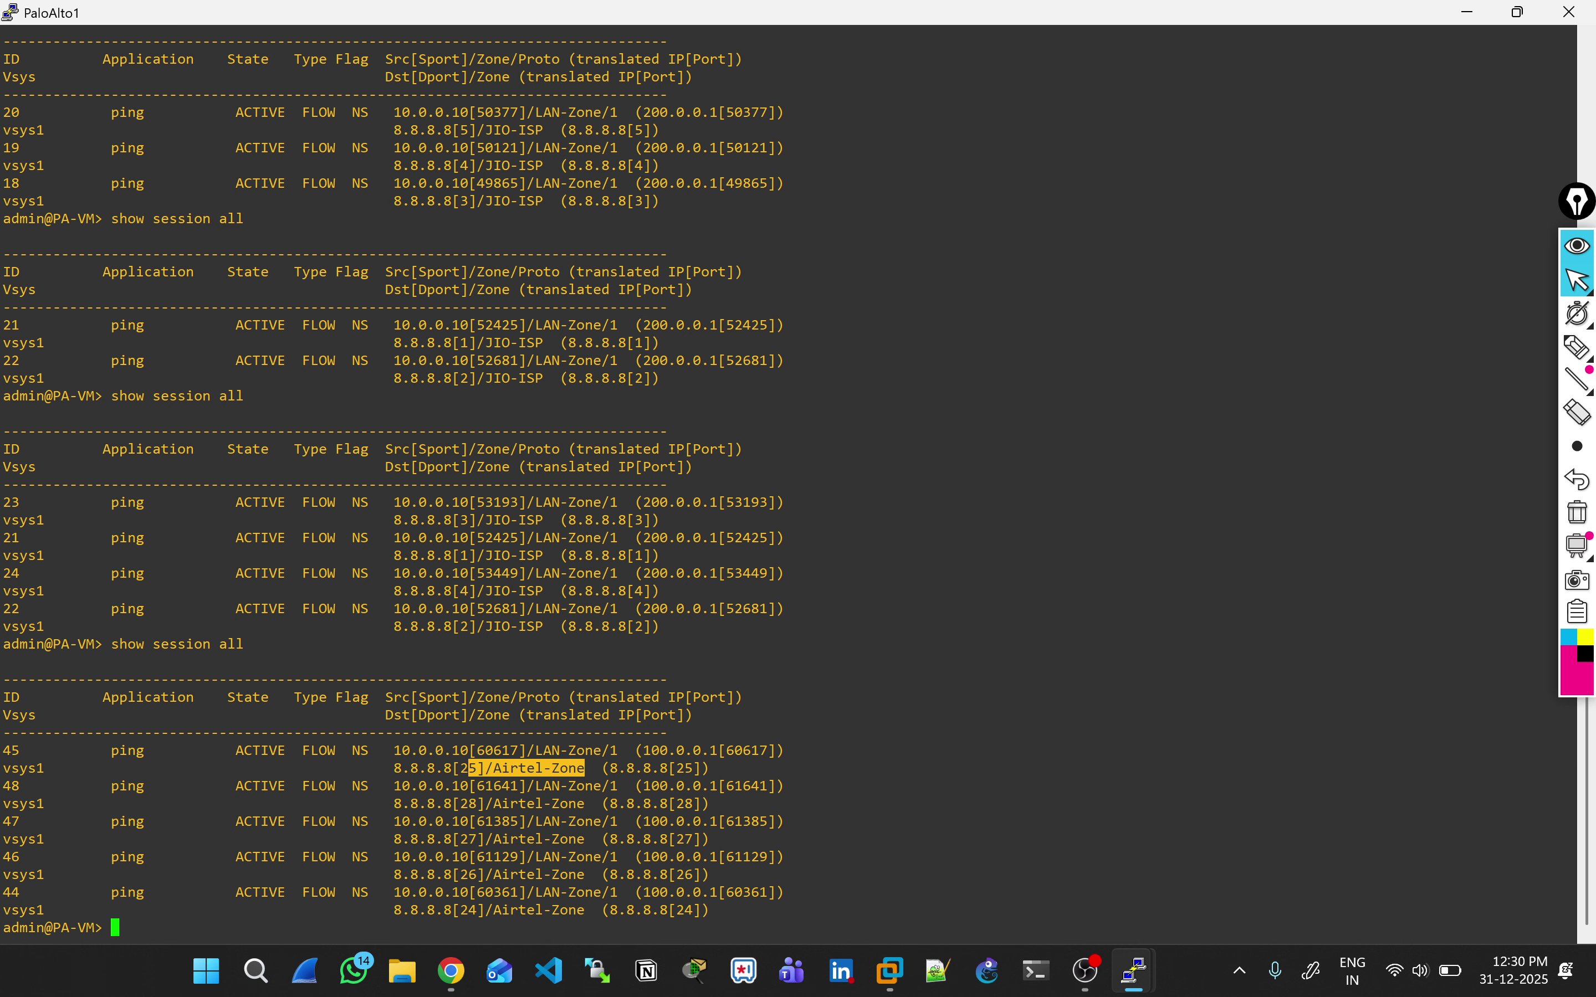
key("alt+Tab")
key("alt+Tab")
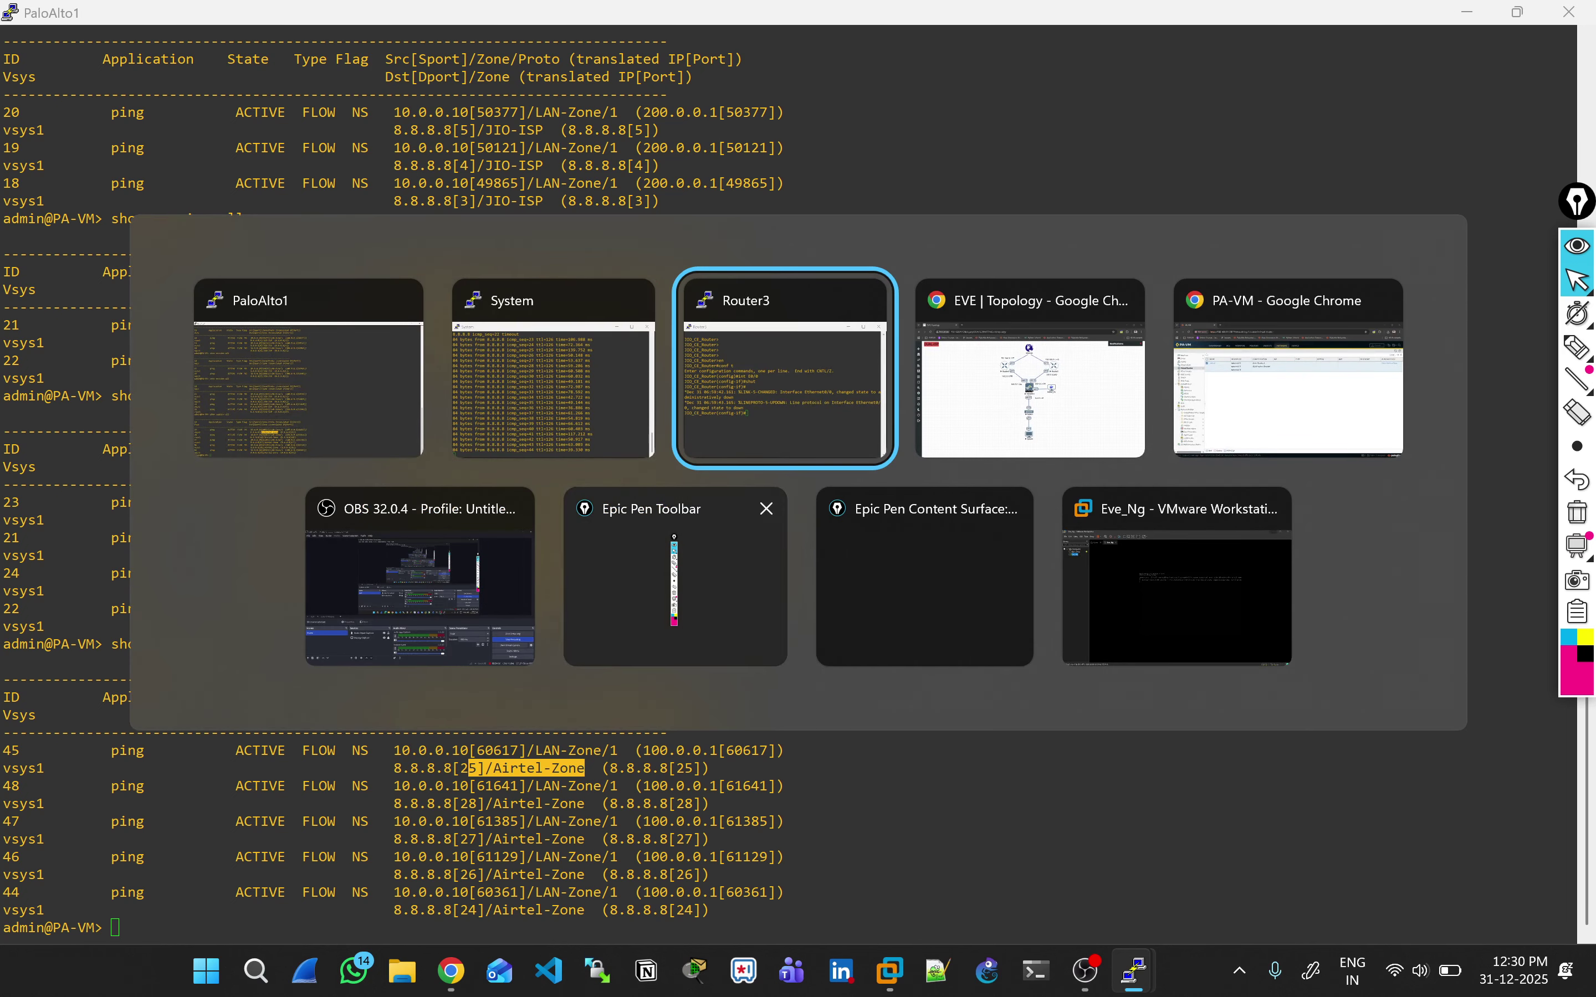
Step: Stop the System ping and bring Router3's E0/0 back up with no shut
key("alt+shift+Tab")
key("ctrl+c")
key("Return")
key("Return")
key("alt+Tab")
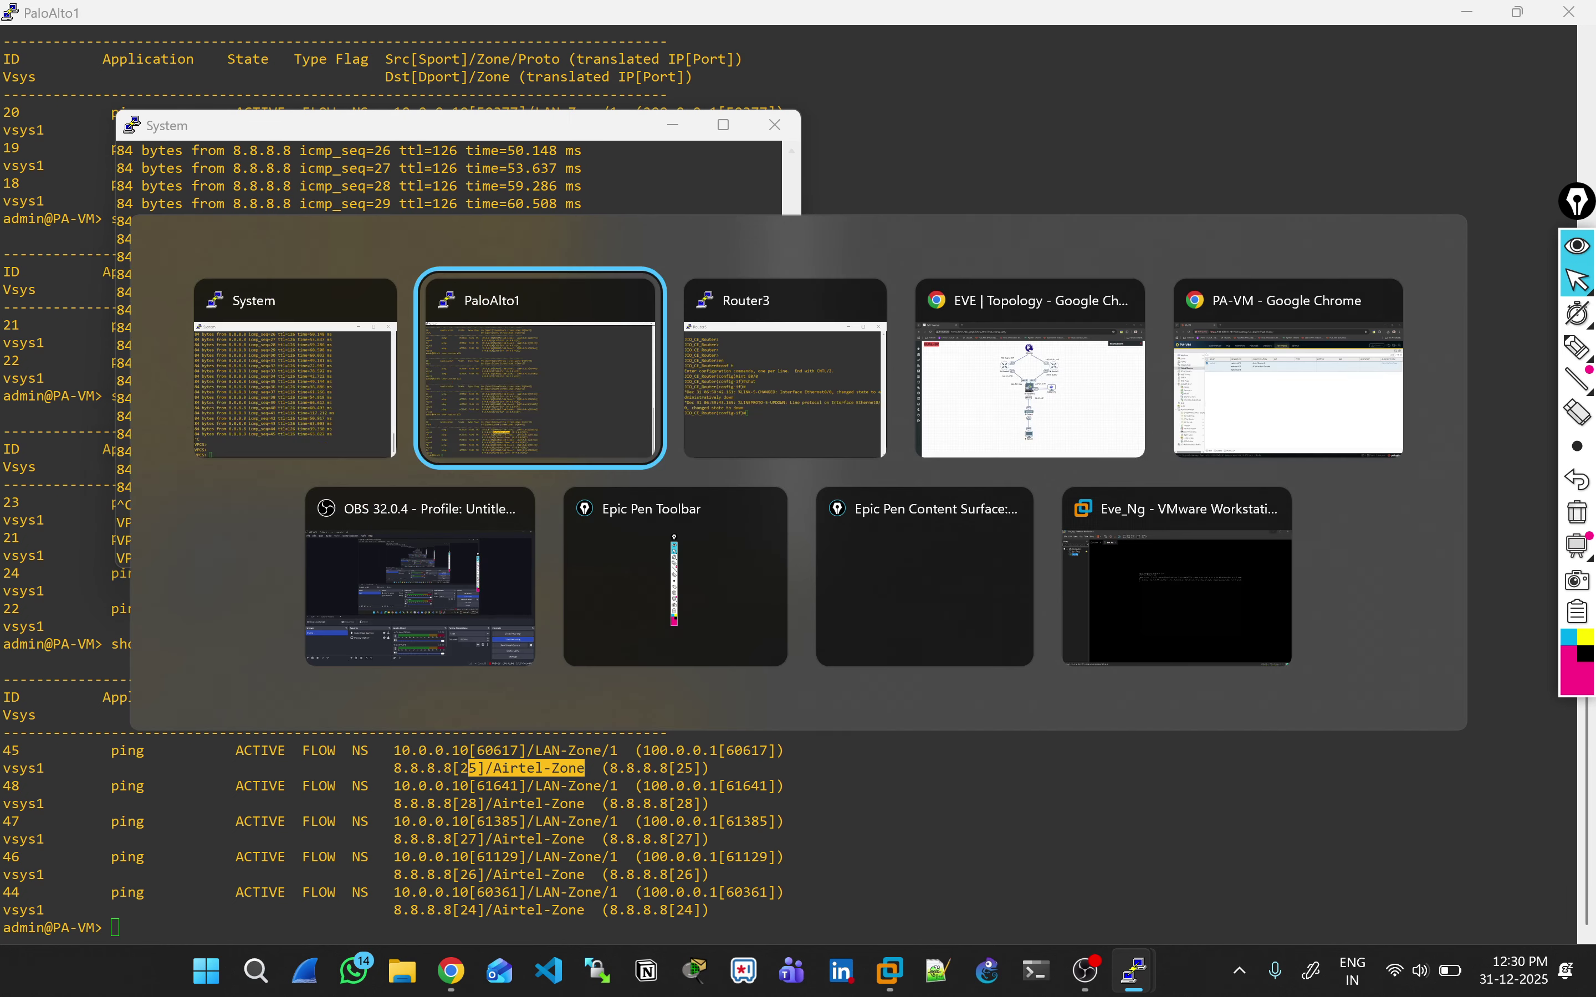
key("alt+Tab")
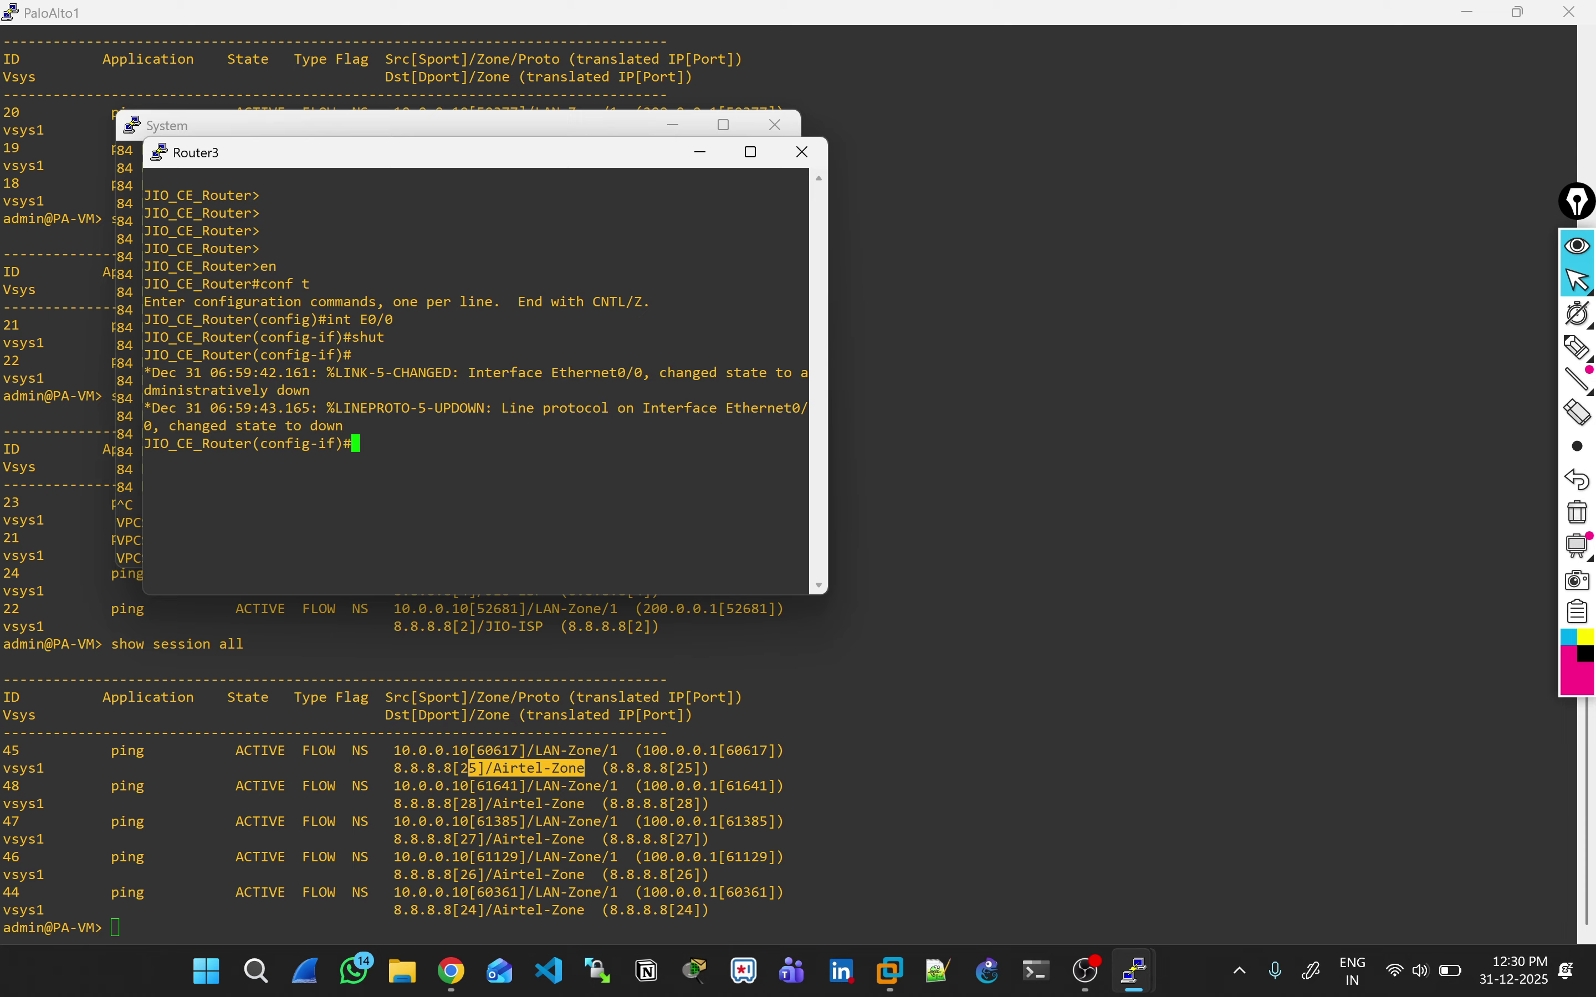
type("no shut")
key("Return")
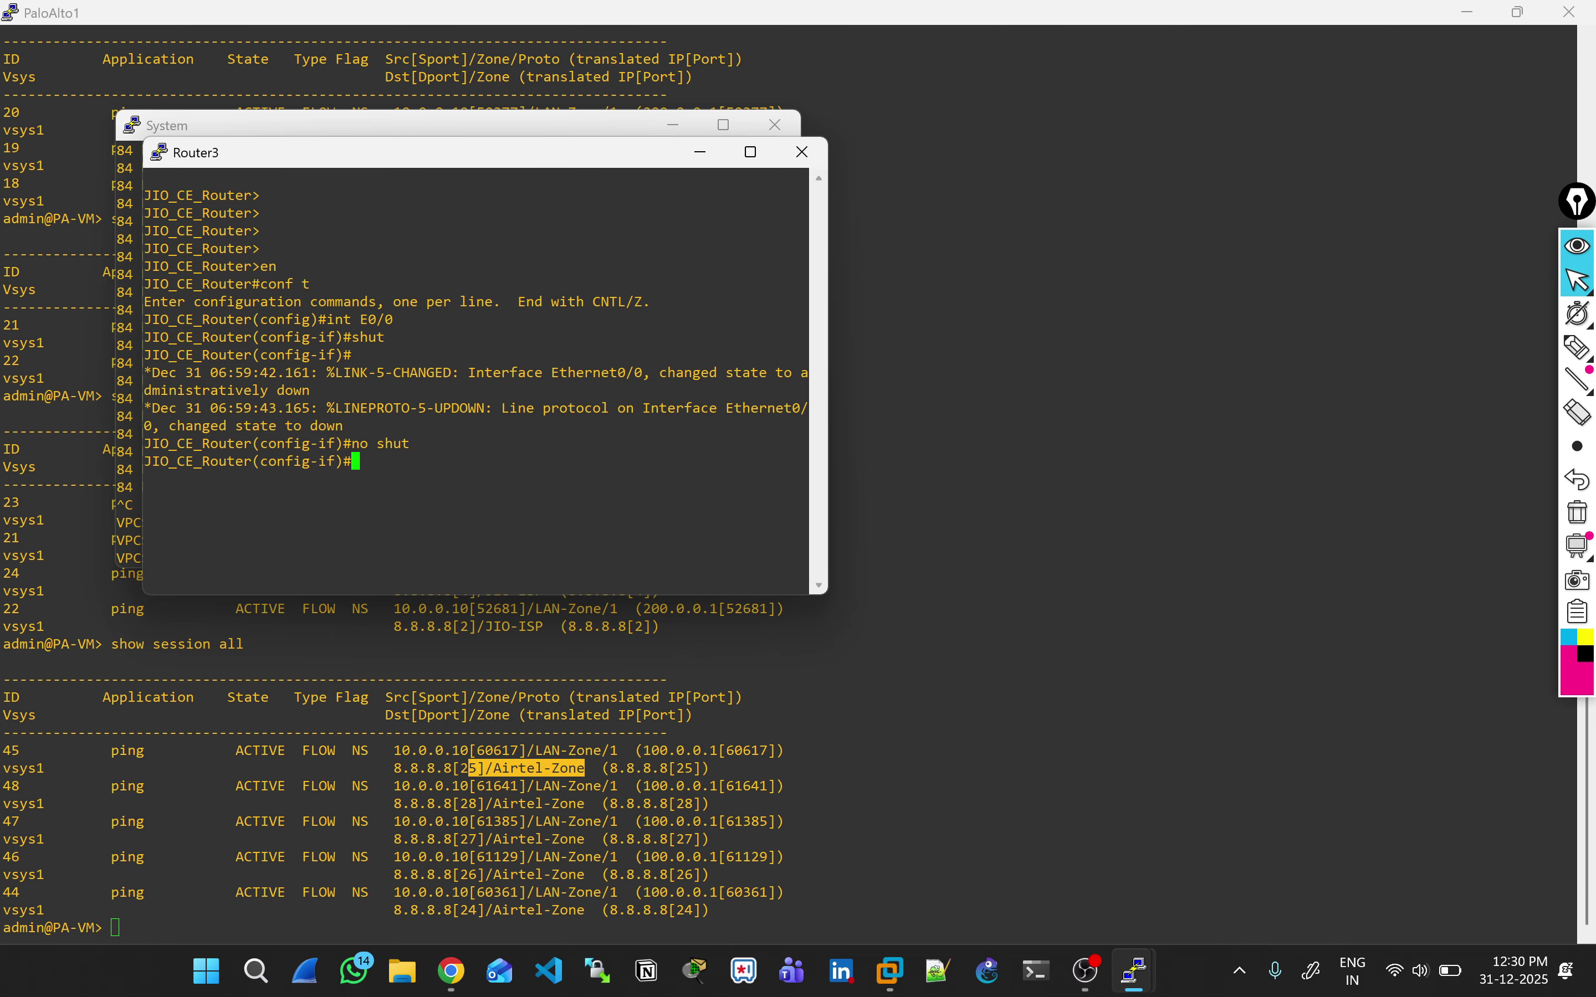
Step: Close the Router3 terminal session and return to the EVE-NG topology
left_click(802, 153)
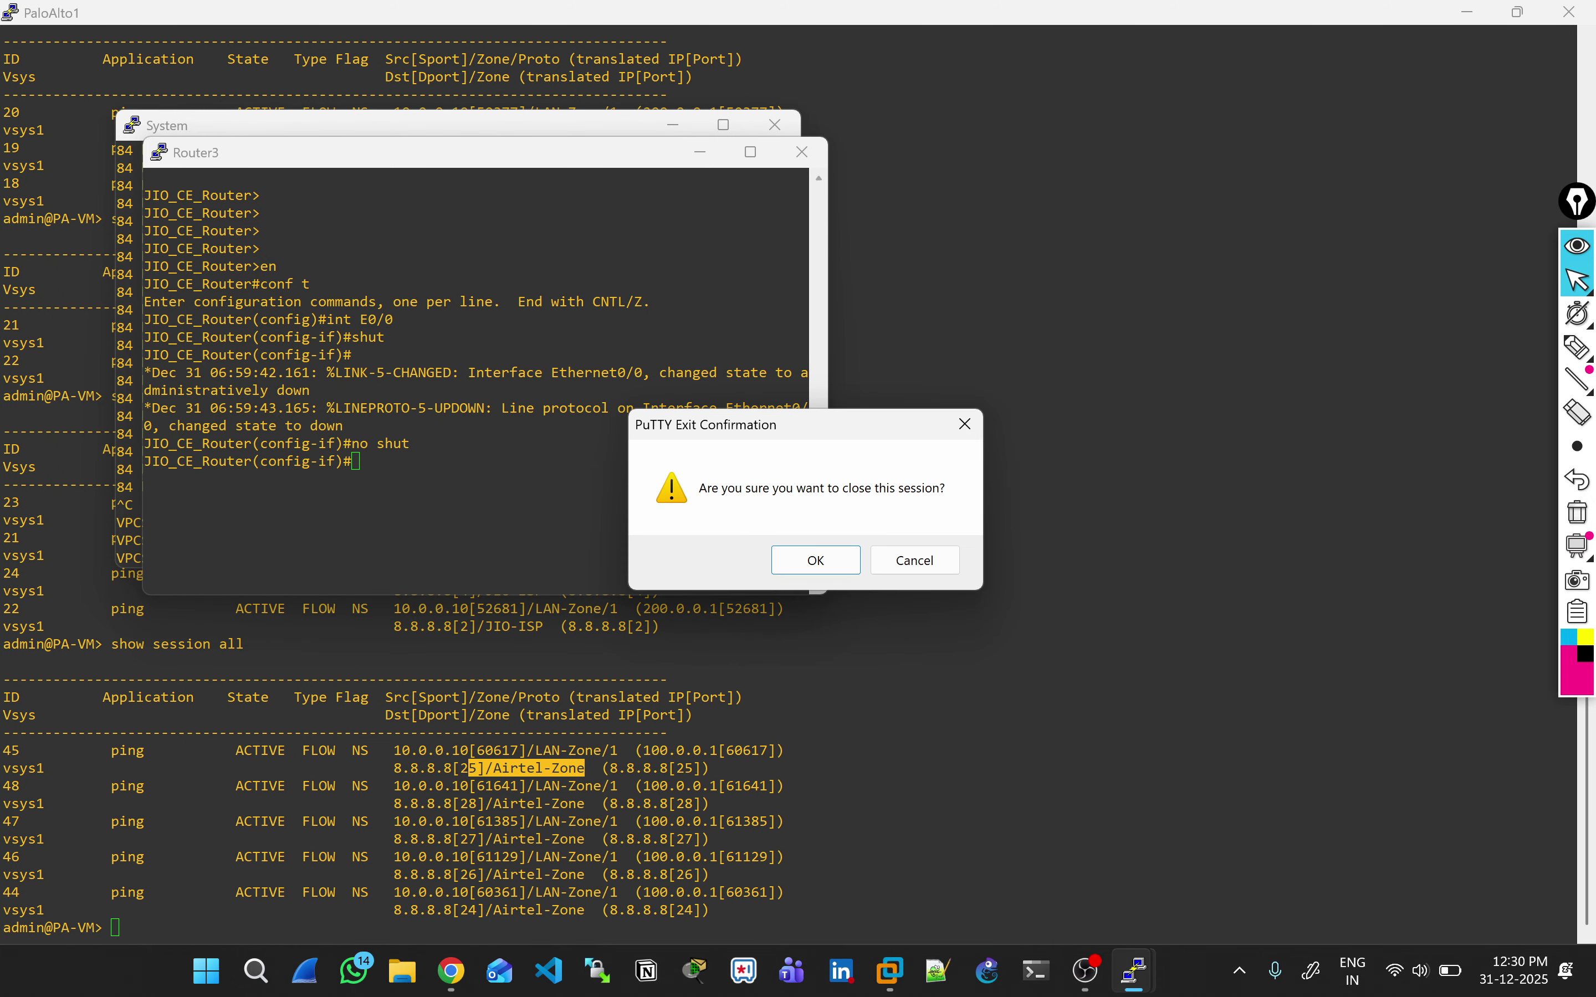
left_click(816, 560)
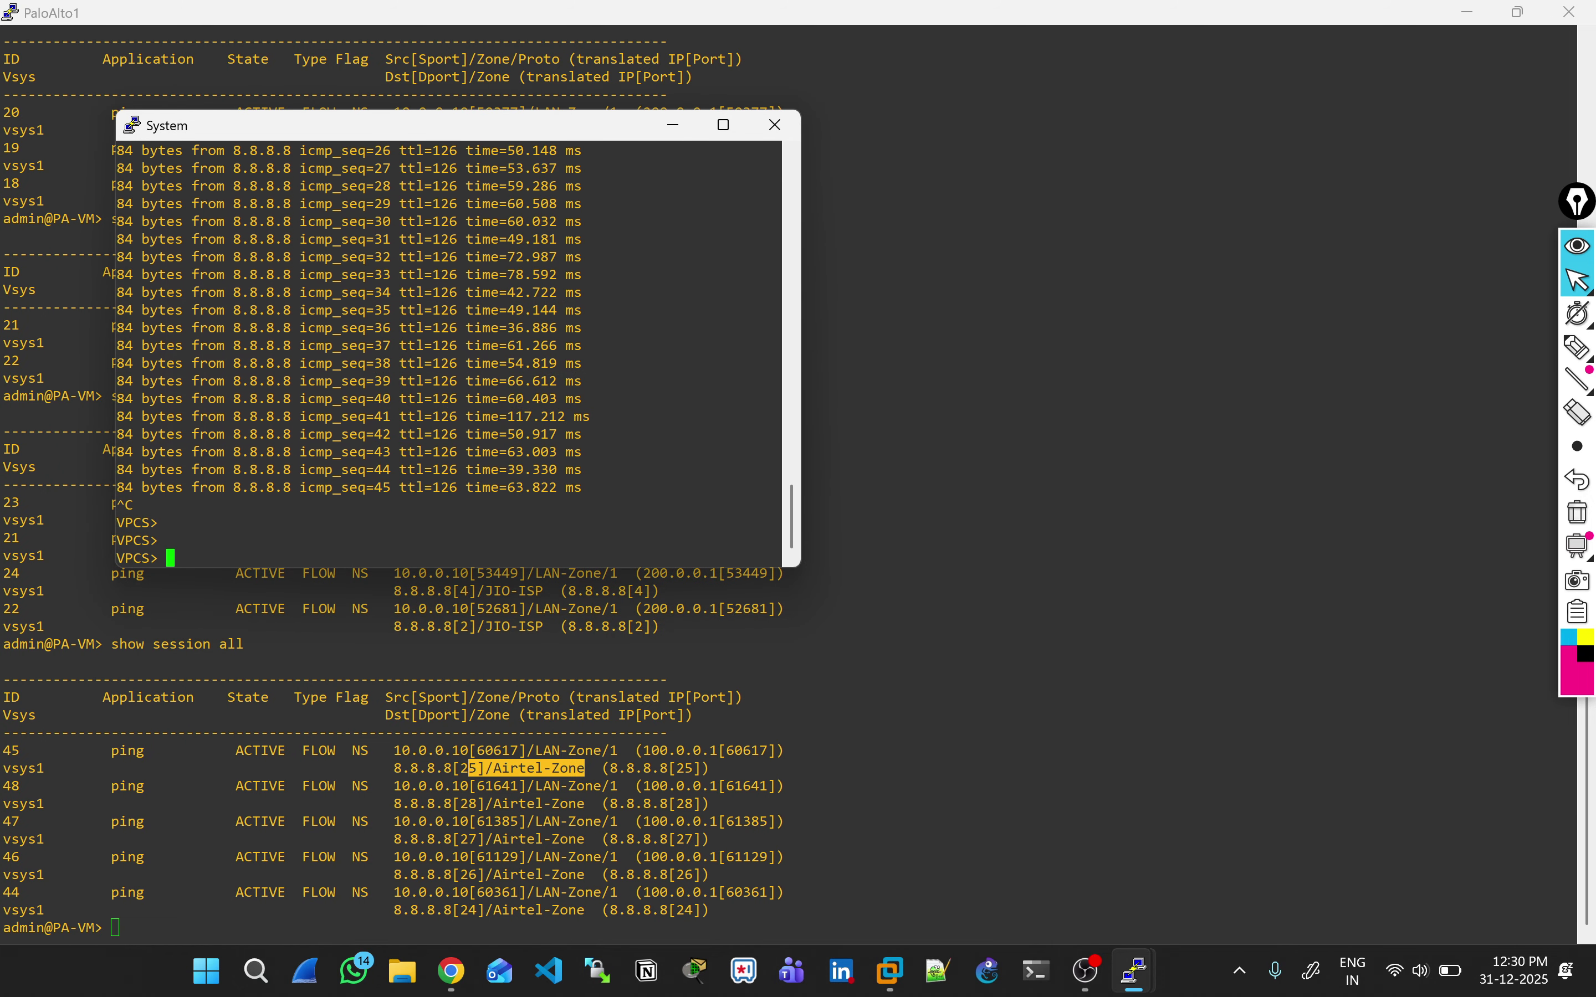
key("alt+Tab")
key("alt+Tab")
key("Tab")
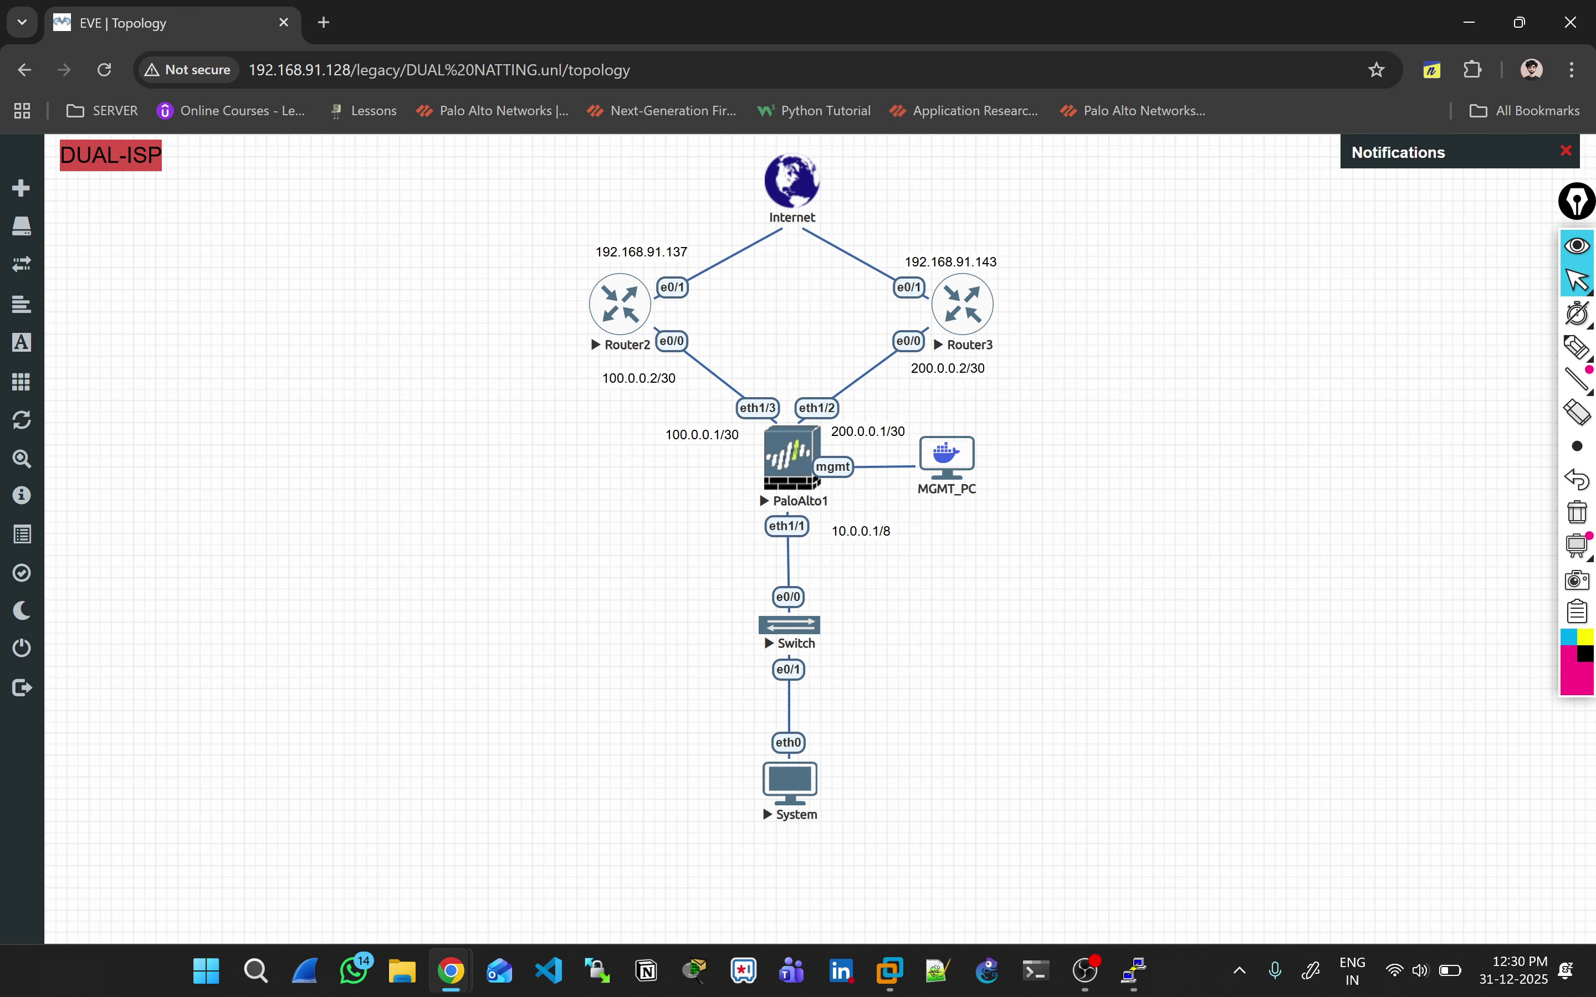
Step: Sketch the failover path from Router3 on the topology, then clear the annotations
left_click(1578, 347)
left_click(1540, 347)
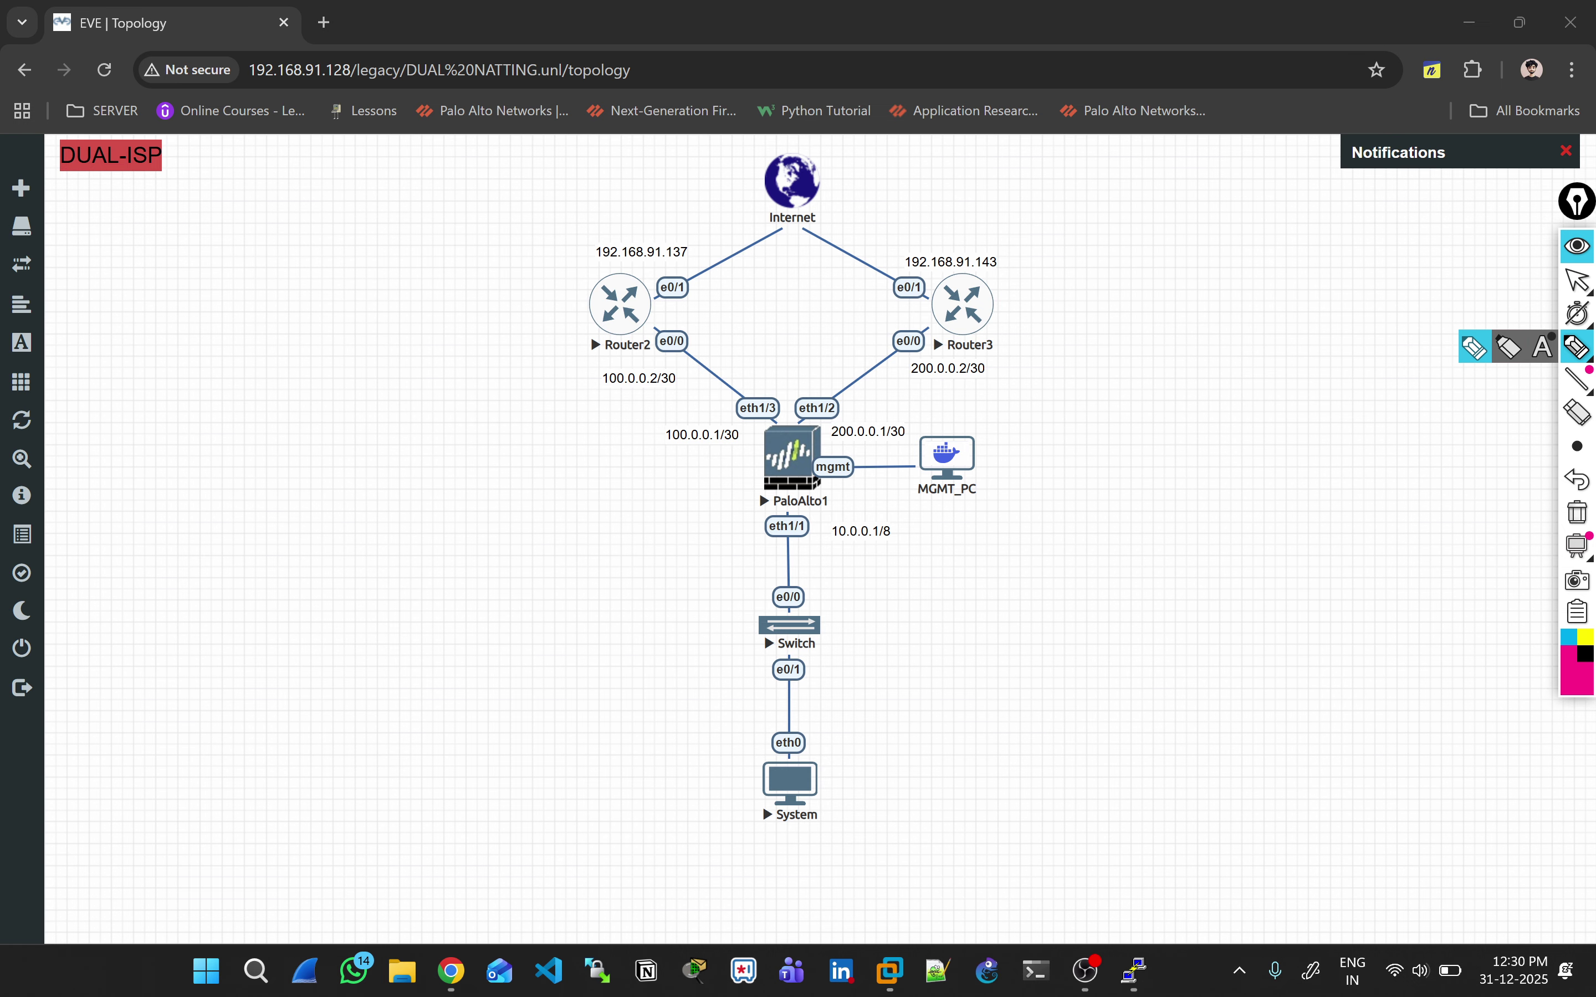
mouse_move(943, 270)
left_mouse_down()
mouse_move(931, 280)
mouse_move(953, 266)
left_mouse_up()
mouse_move(951, 339)
left_mouse_down()
mouse_move(826, 470)
mouse_move(678, 417)
mouse_move(673, 390)
left_mouse_up()
left_click(1578, 512)
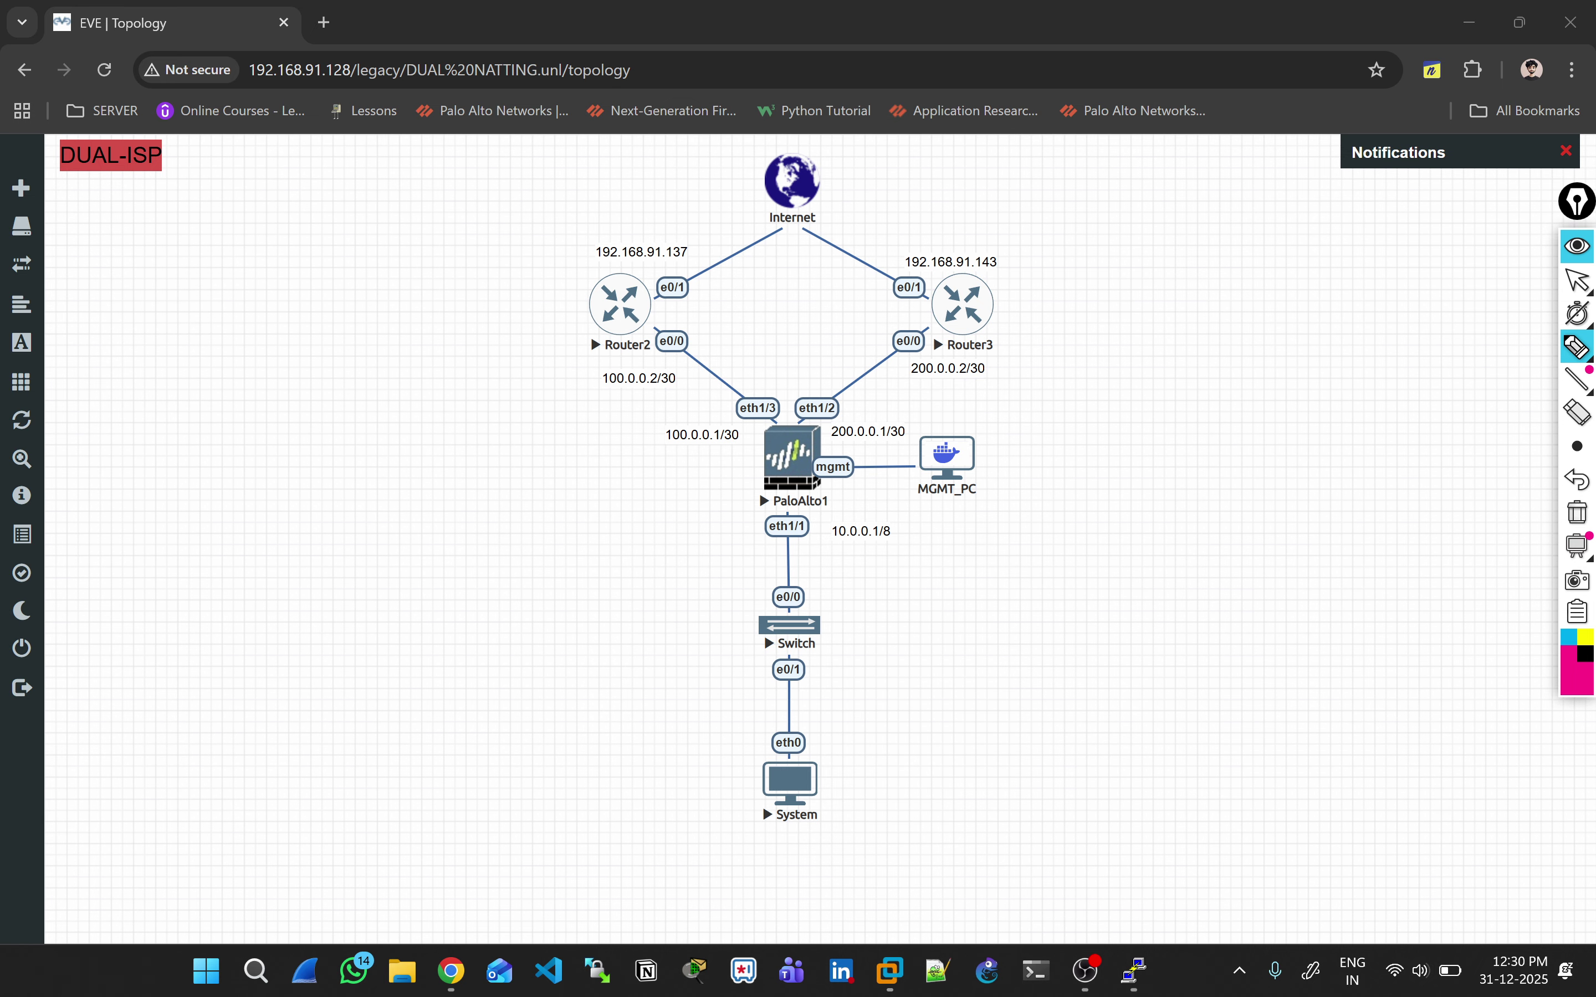
left_click(1578, 281)
key("alt+Tab")
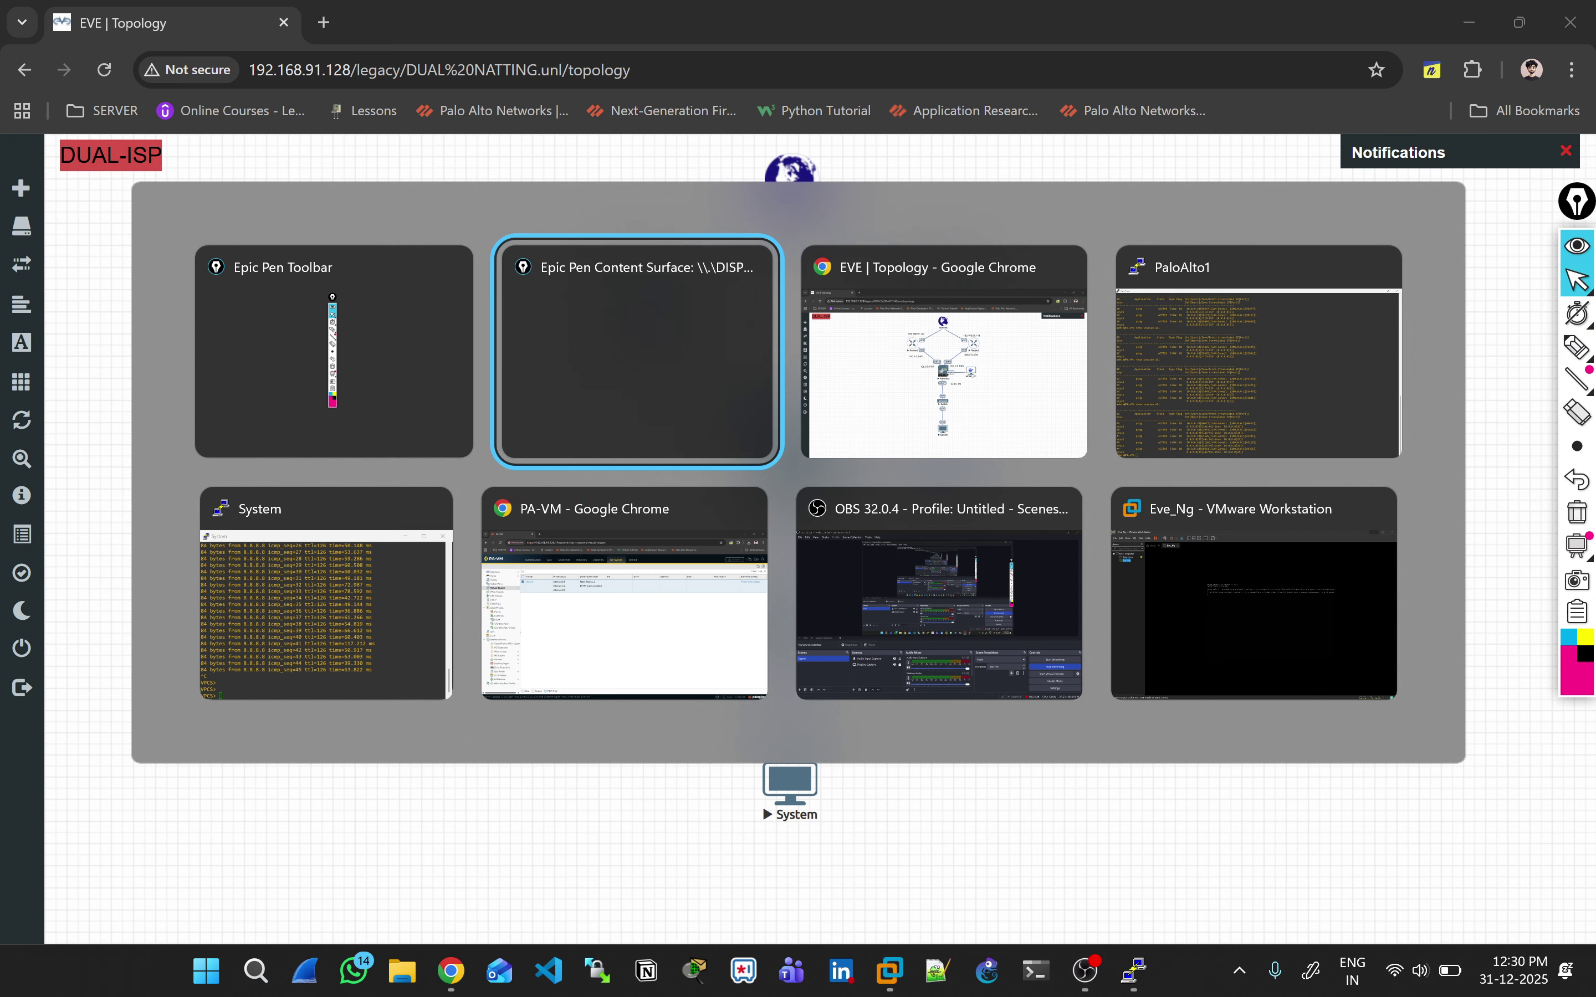
key("alt+Tab")
key("alt+Tab")
key("alt+Tab")
key("alt+Tab")
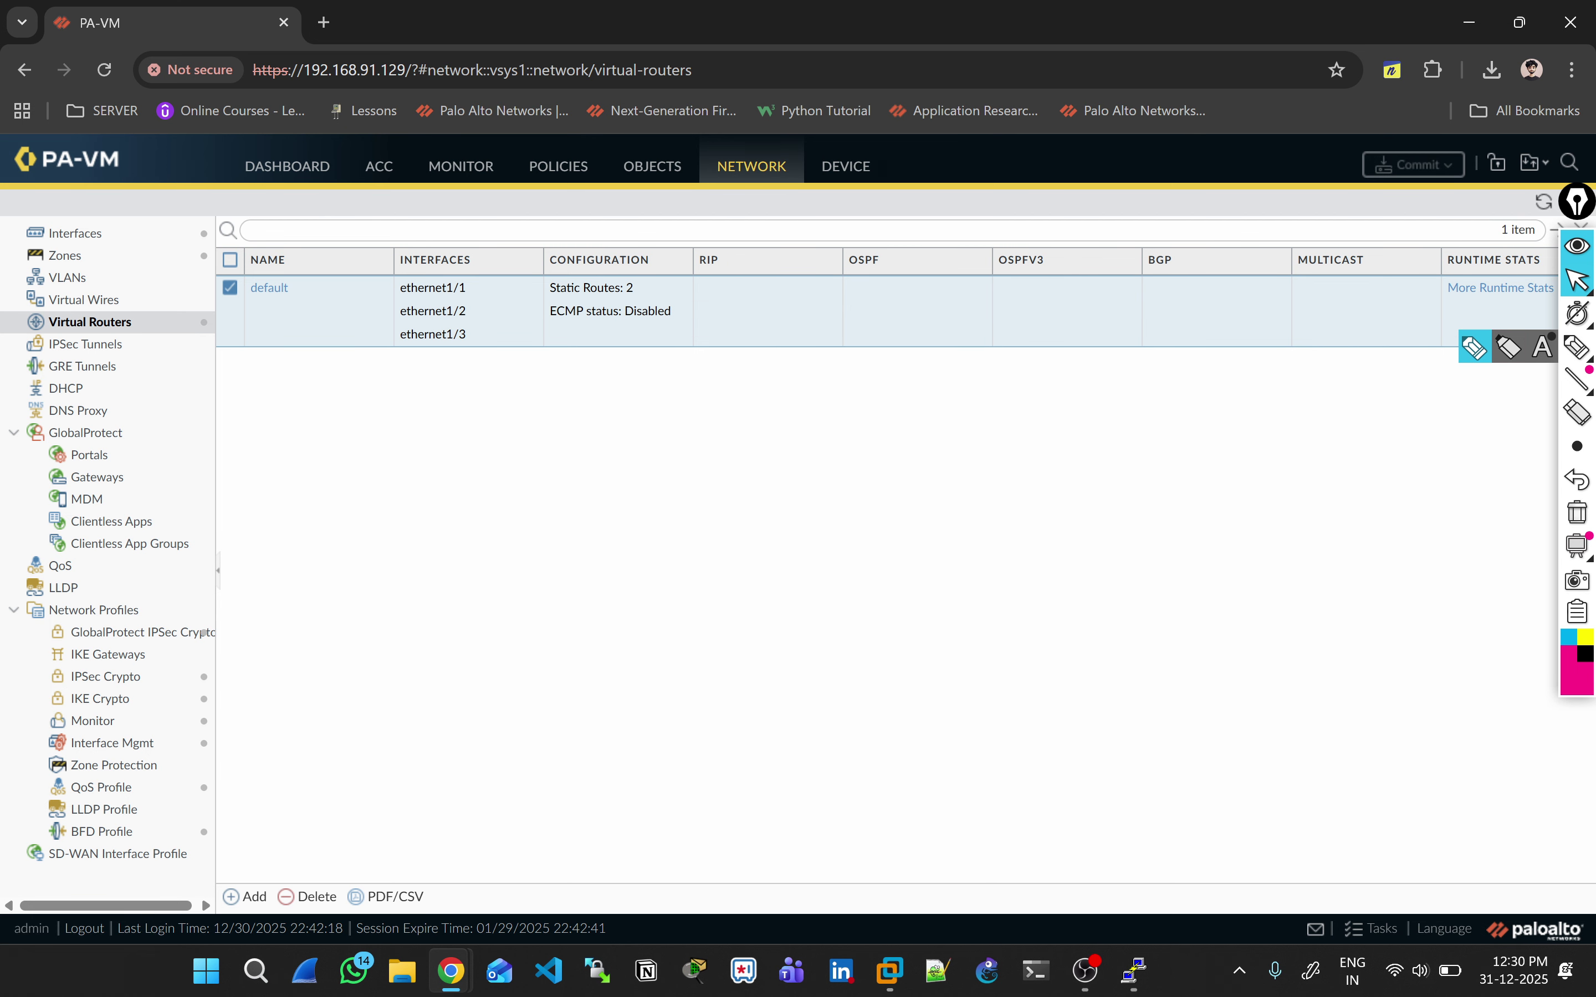
Step: Open the default virtual router and tick Enable on its ECMP settings
left_click(270, 288)
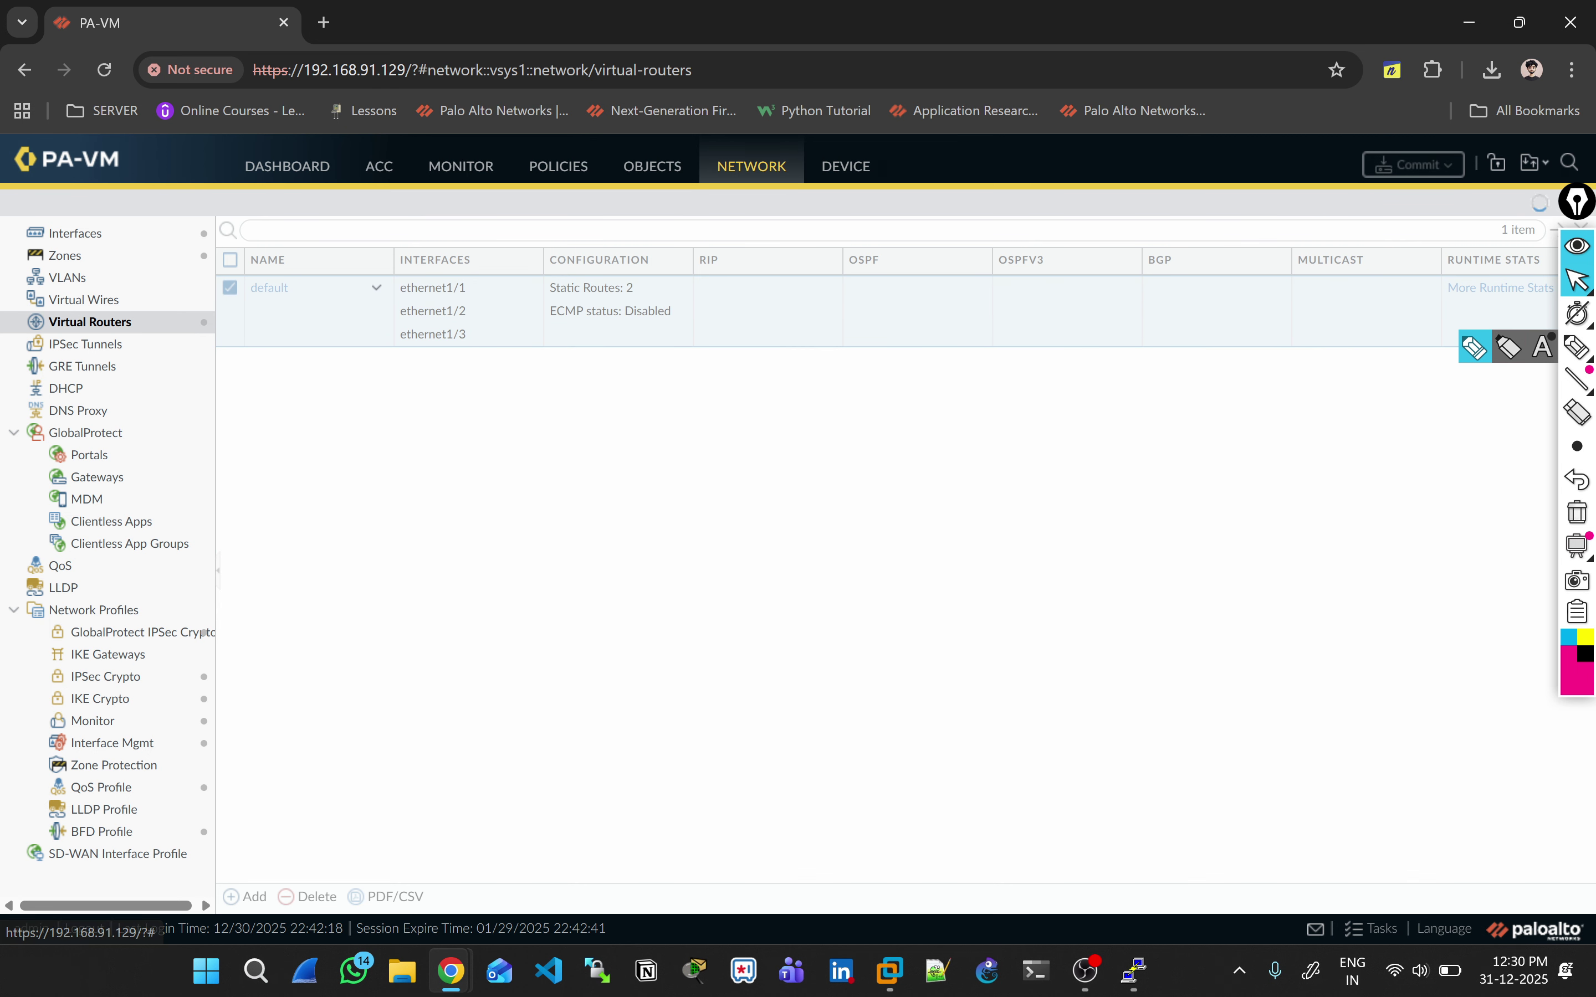
left_click(629, 356)
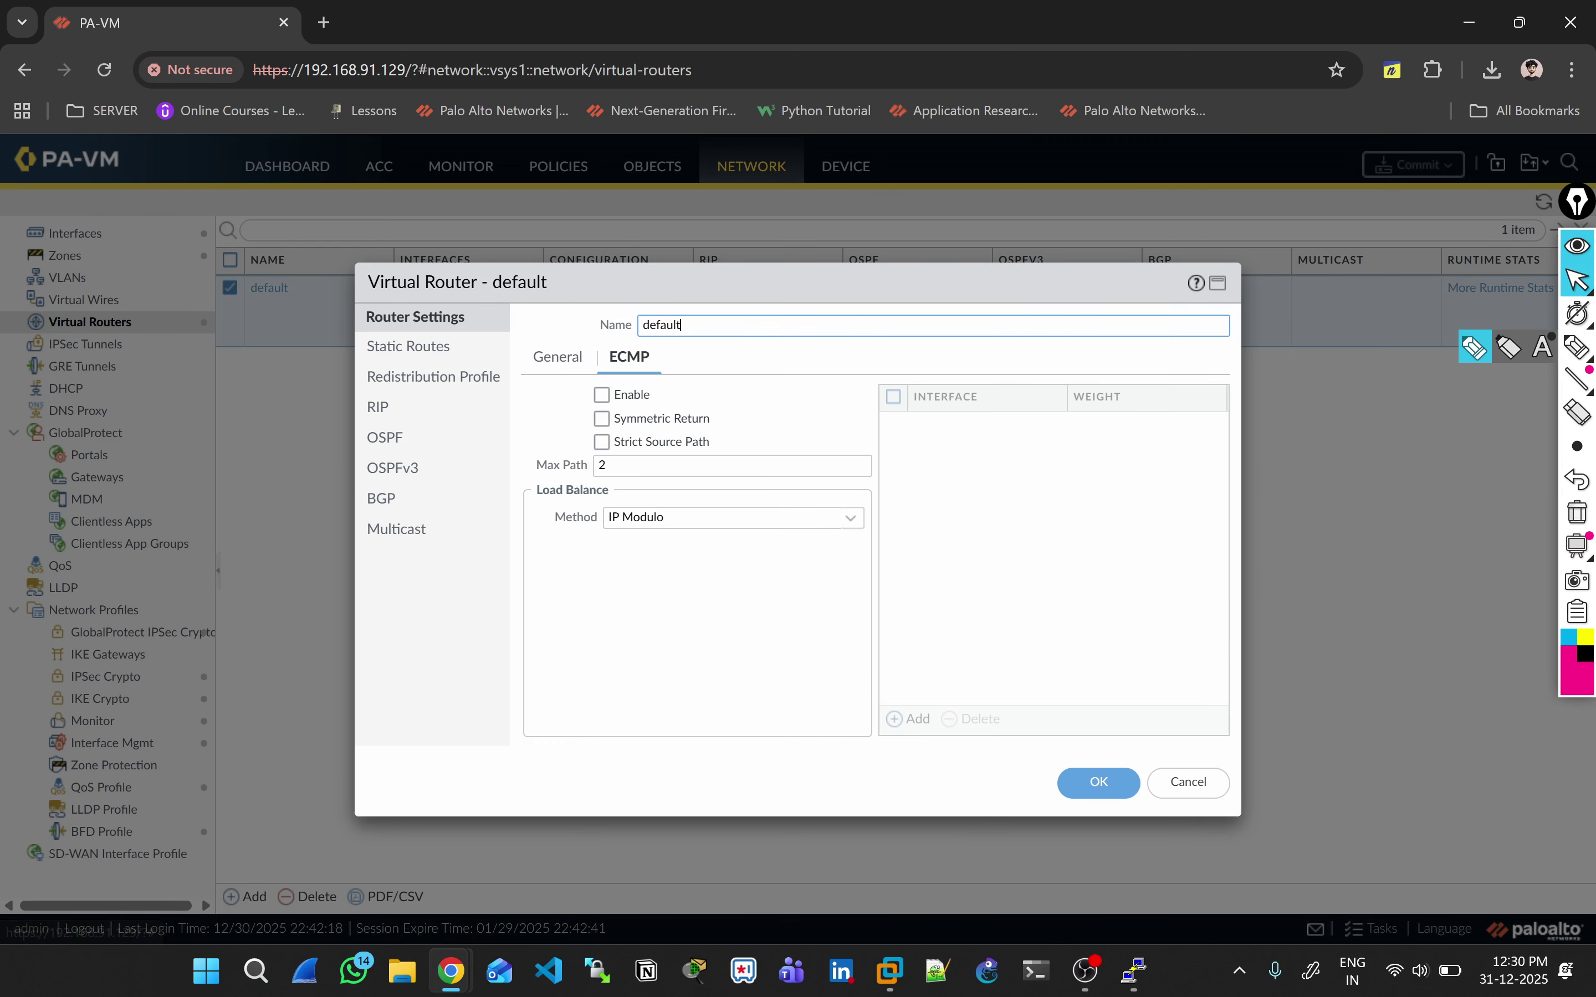
left_click(558, 356)
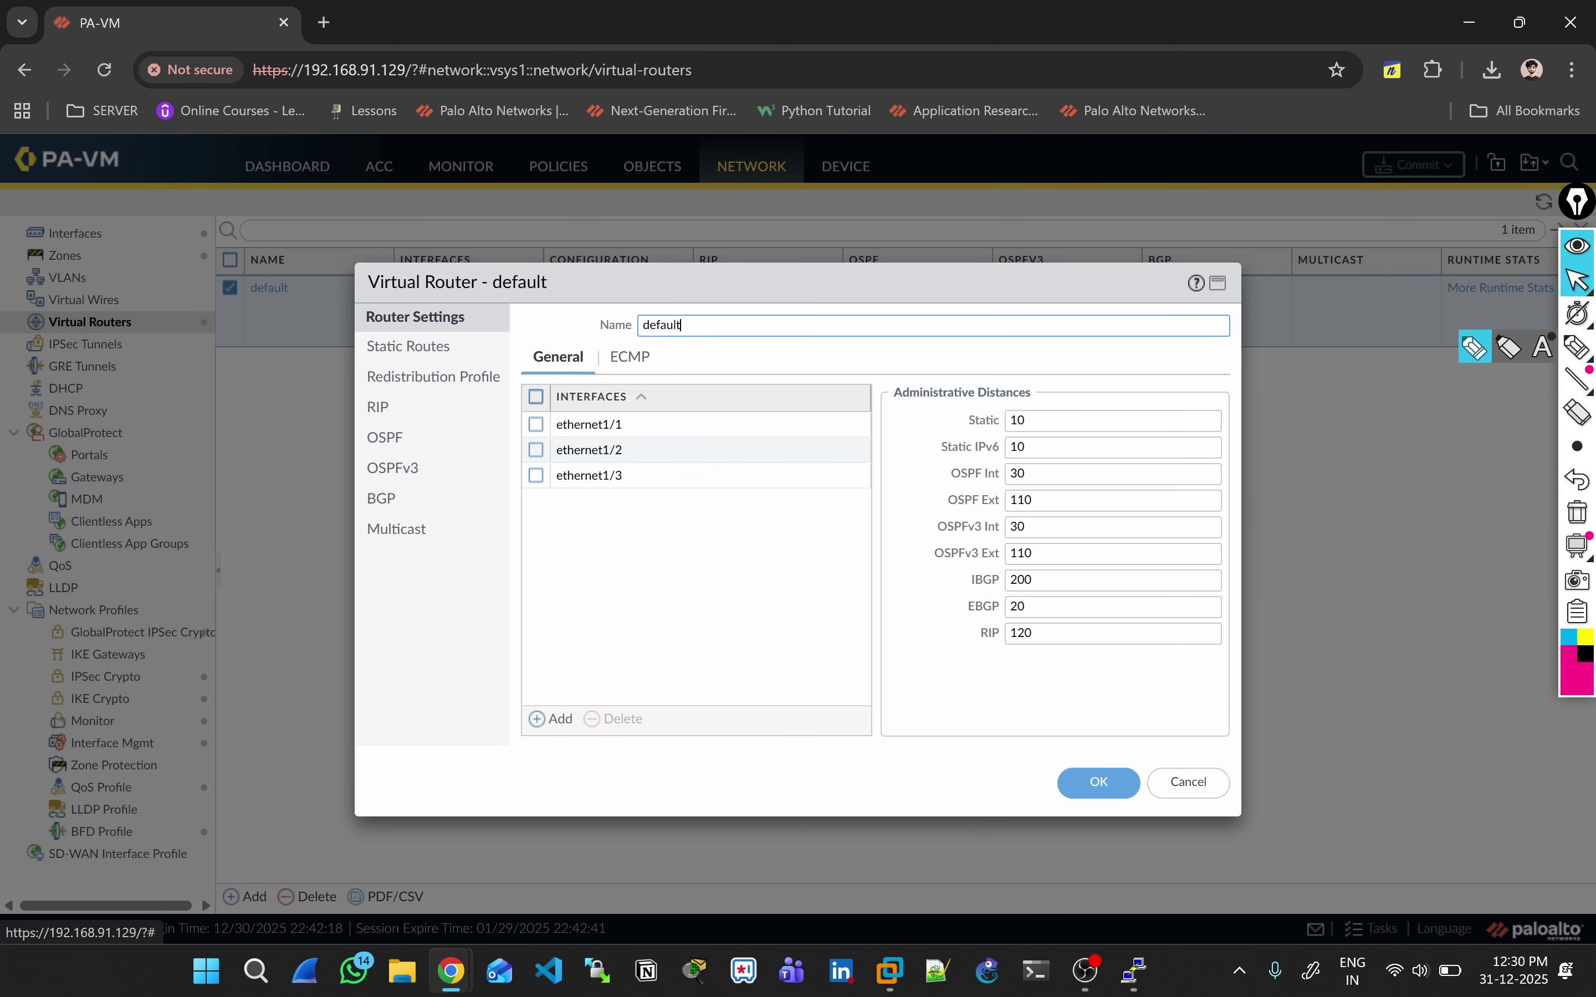
left_click(629, 356)
left_click(602, 394)
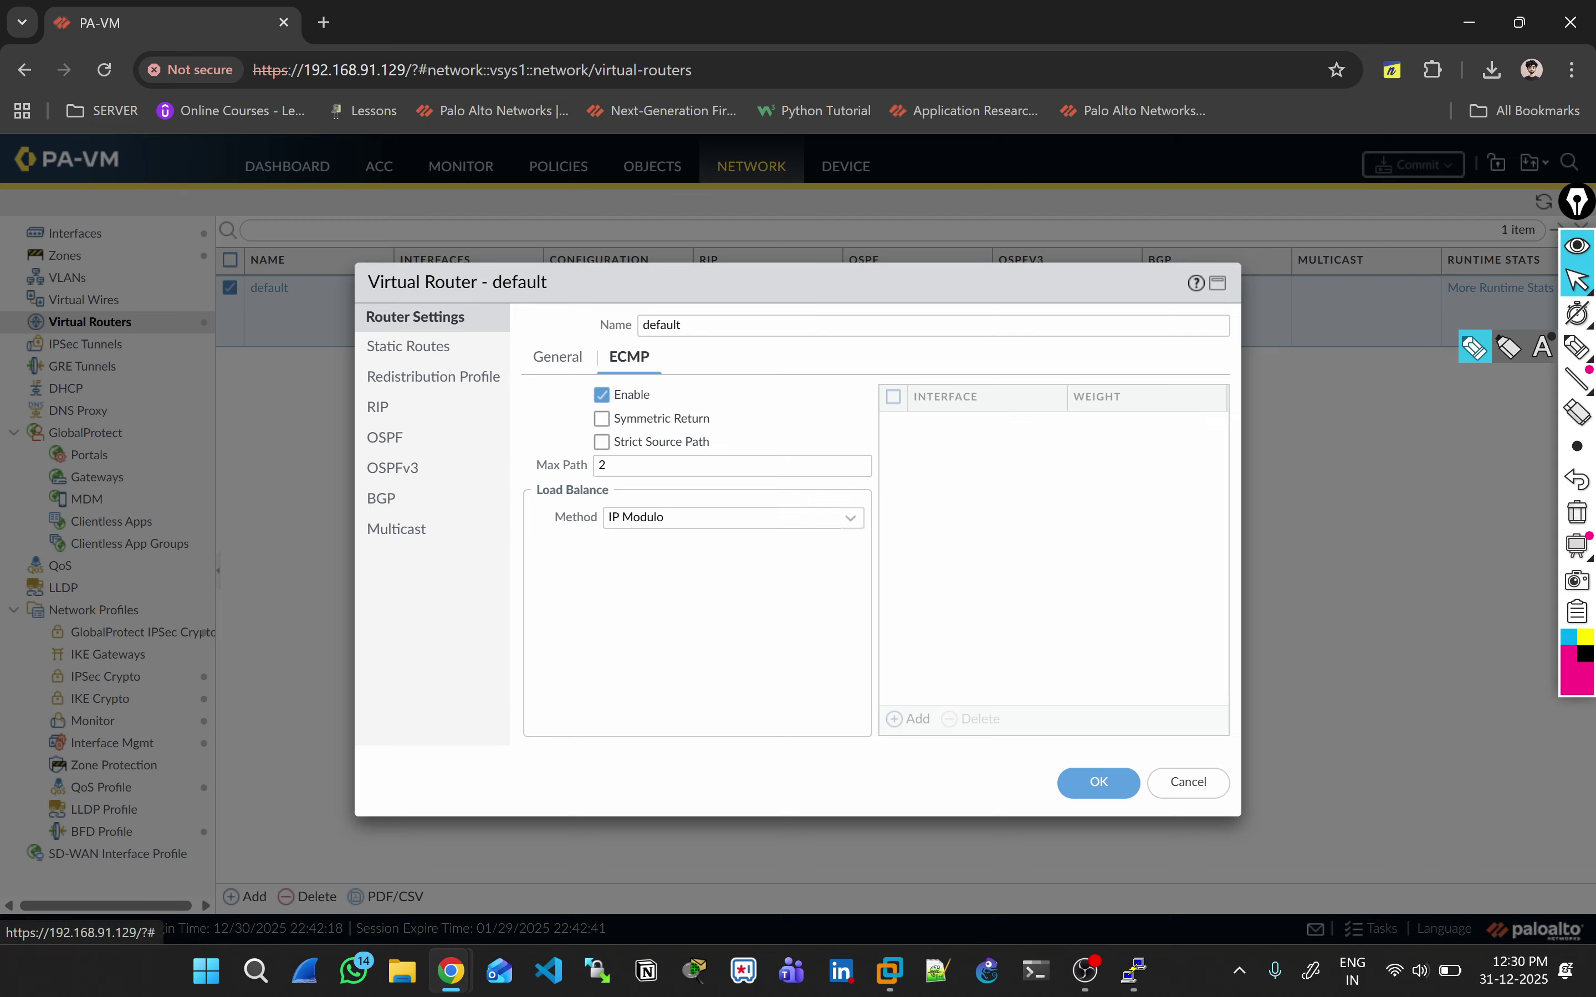
left_click(1576, 346)
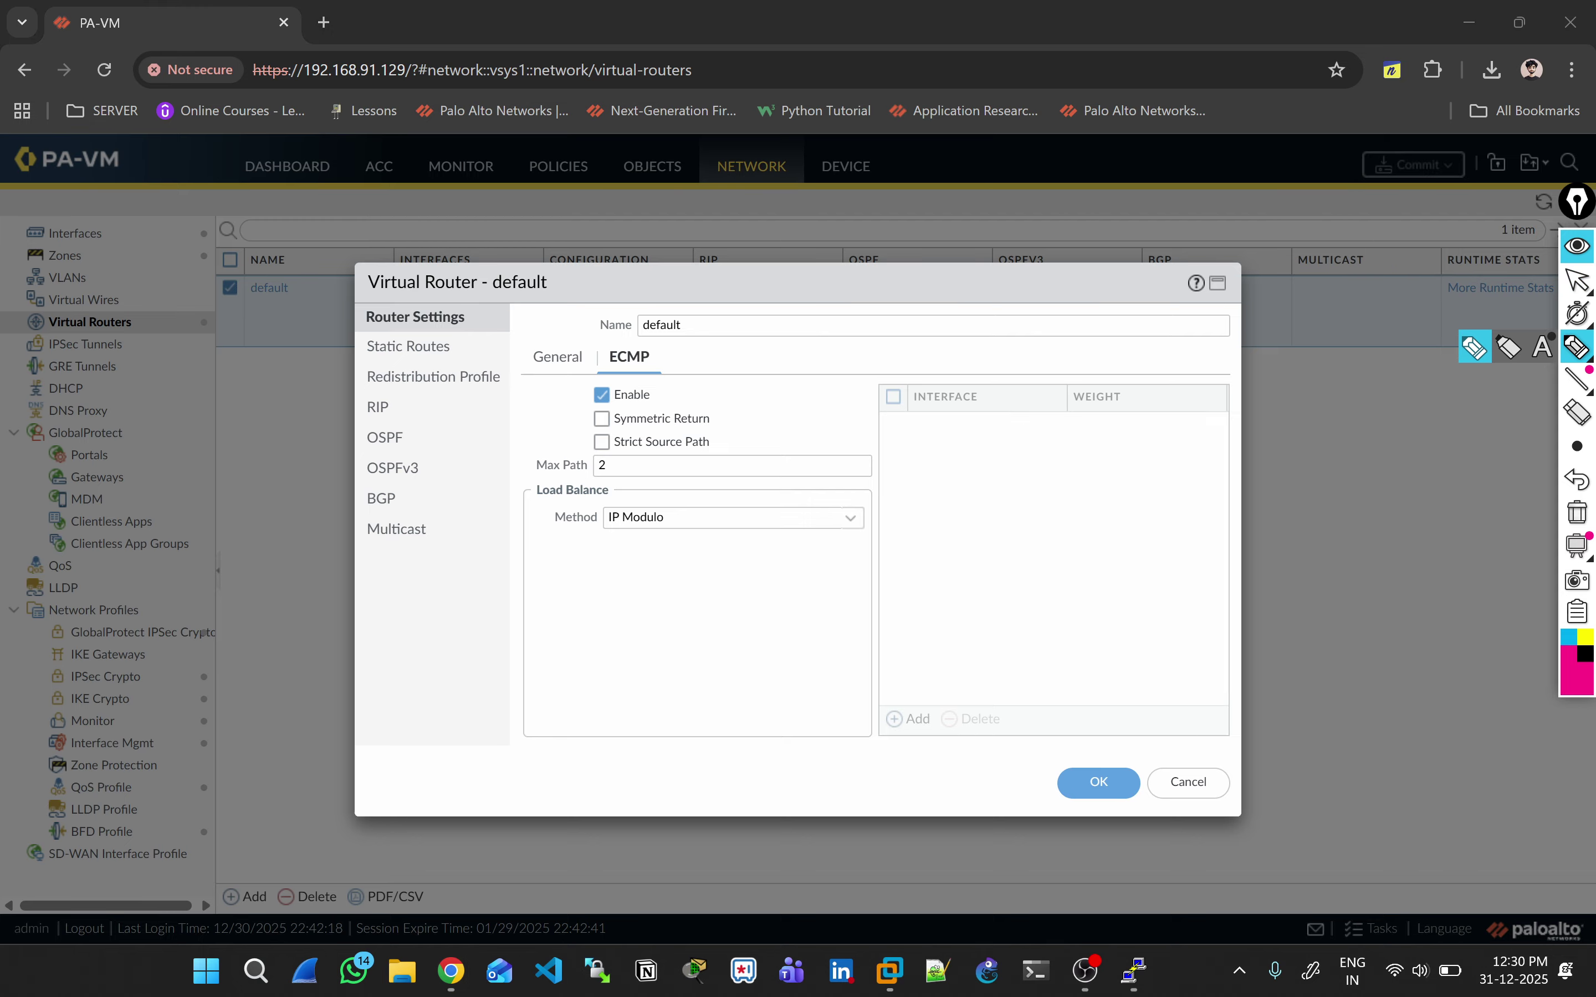
Step: Annotate the Symmetric Return option, Load Balance area and interface weight table, then clear
left_click_drag(551, 422, 583, 417)
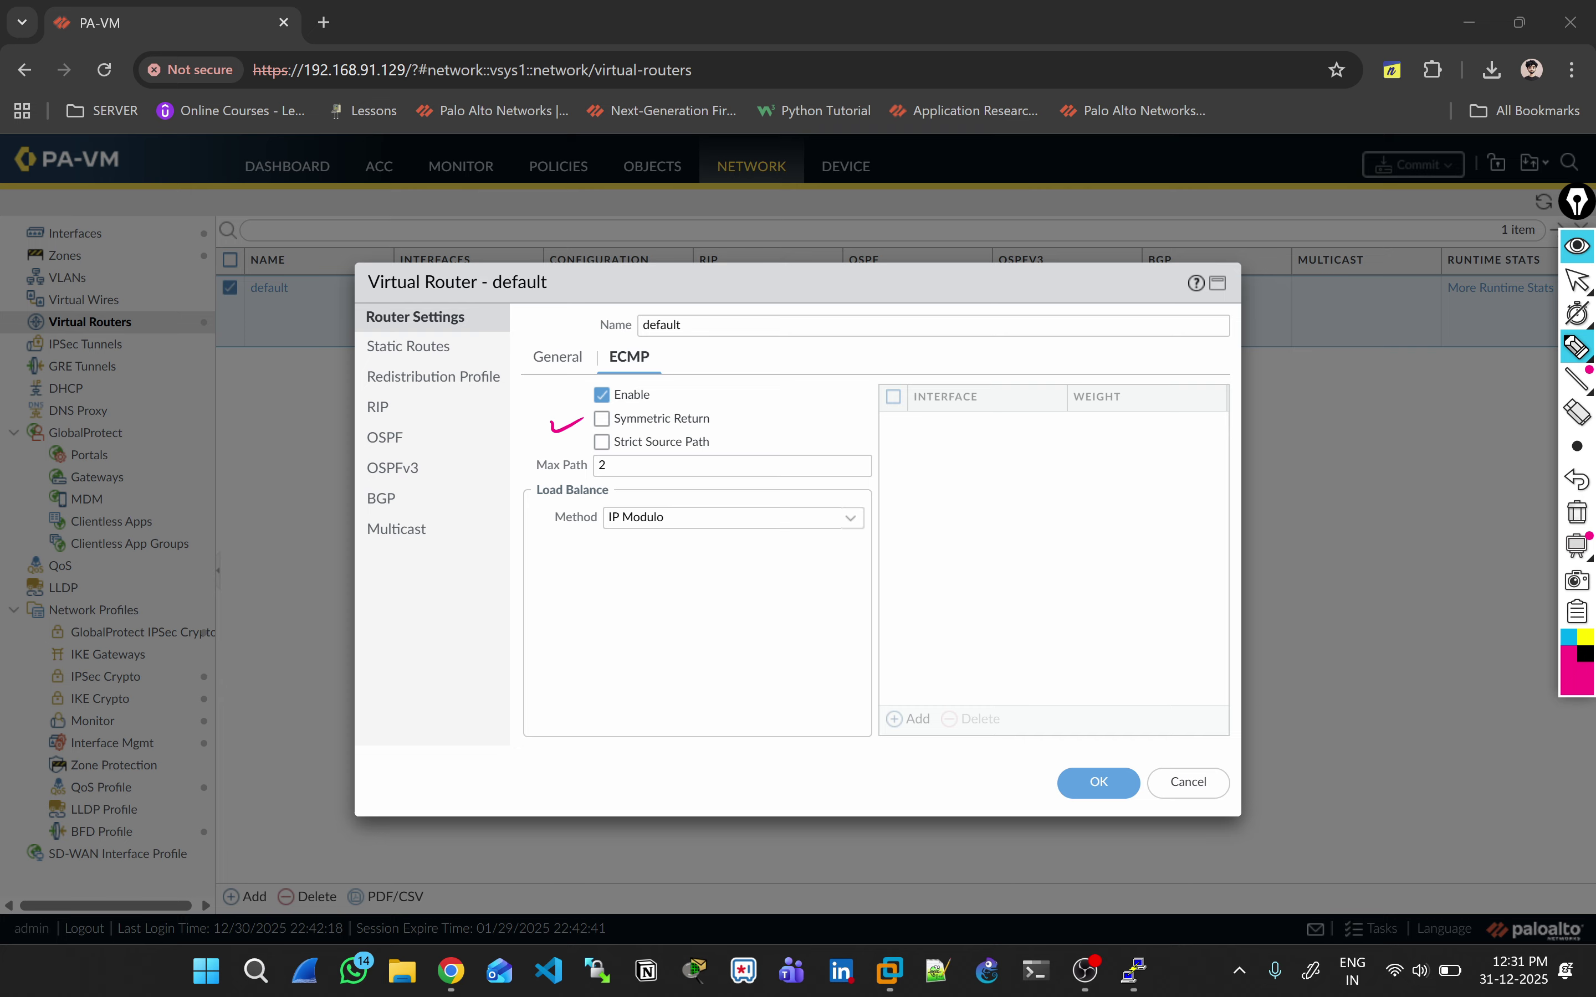
mouse_move(601, 420)
left_mouse_down()
mouse_move(622, 415)
mouse_move(624, 385)
left_mouse_up()
left_click_drag(598, 418, 607, 421)
mouse_move(649, 724)
left_mouse_down()
mouse_move(514, 556)
mouse_move(548, 547)
left_mouse_up()
left_click_drag(521, 579, 646, 701)
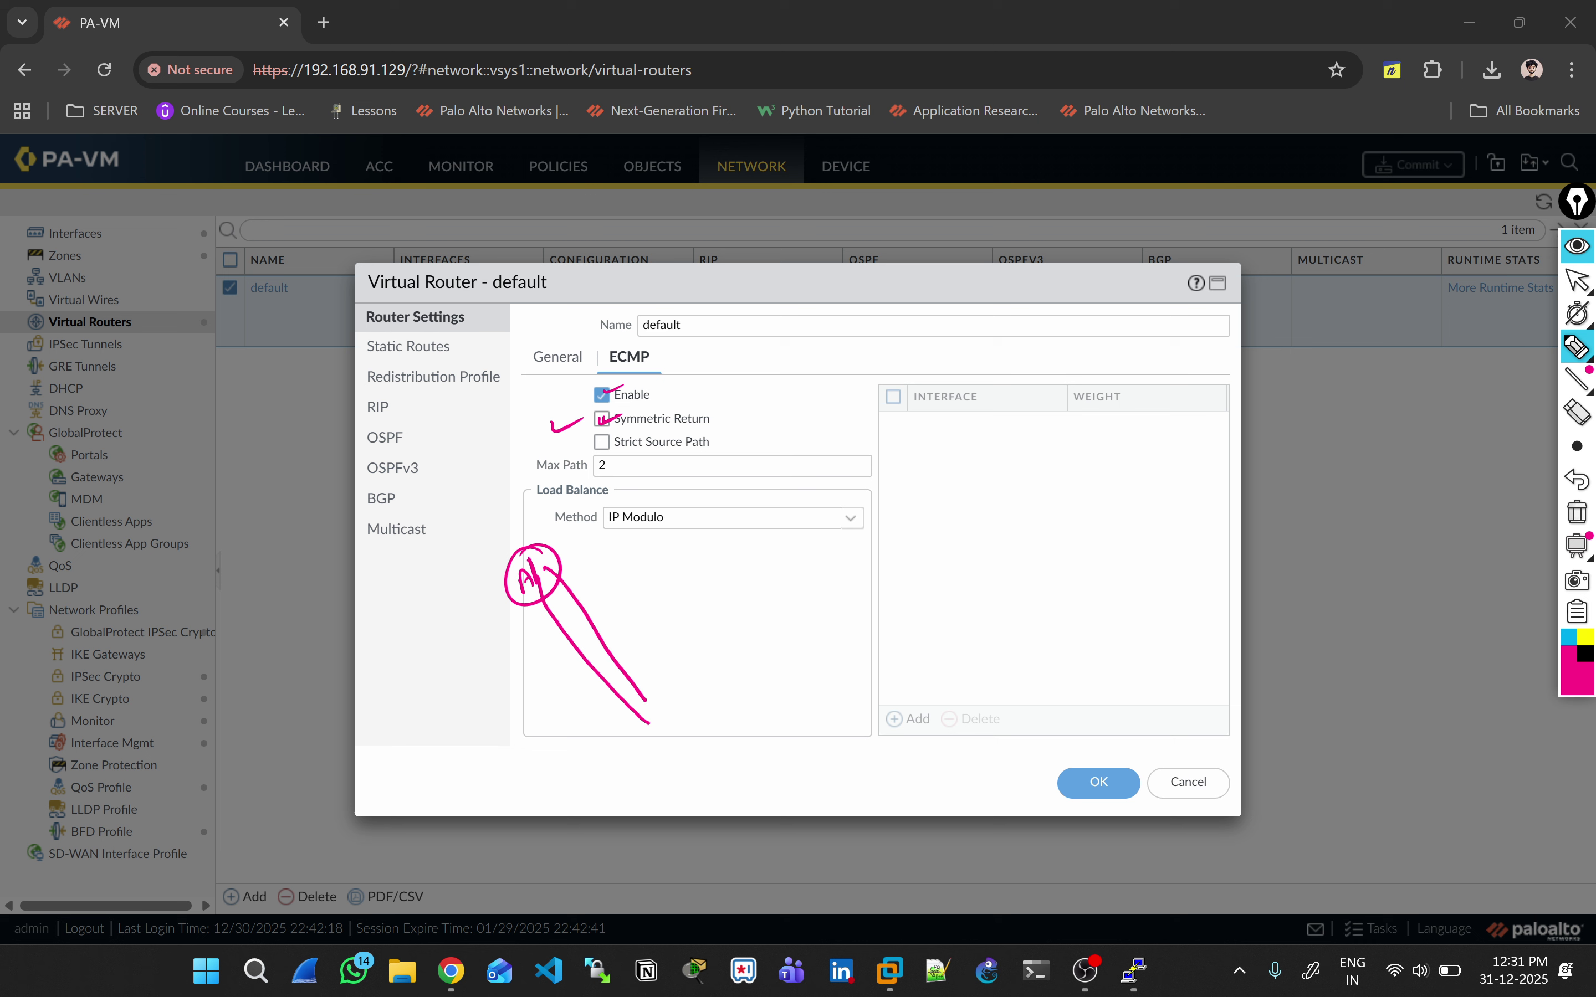
mouse_move(872, 690)
left_mouse_down()
mouse_move(796, 475)
mouse_move(808, 444)
left_mouse_up()
mouse_move(1045, 438)
left_mouse_down()
mouse_move(1004, 665)
mouse_move(975, 691)
left_mouse_up()
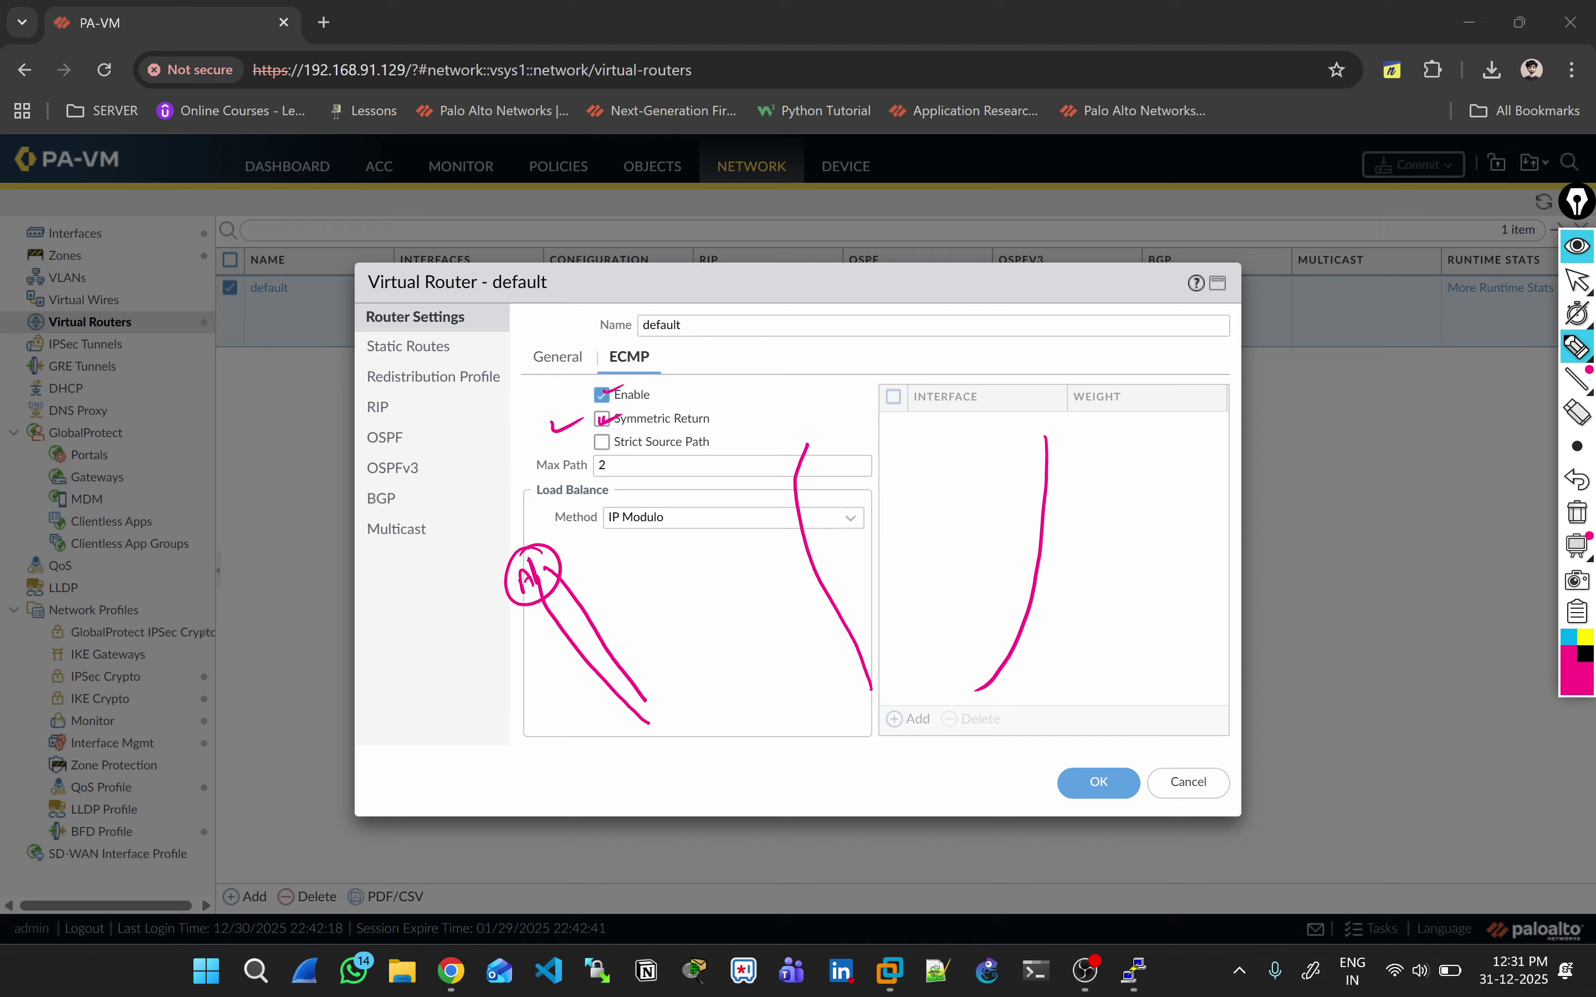
mouse_move(870, 683)
left_mouse_down()
mouse_move(822, 544)
mouse_move(816, 460)
left_mouse_up()
left_click_drag(1050, 455, 1013, 653)
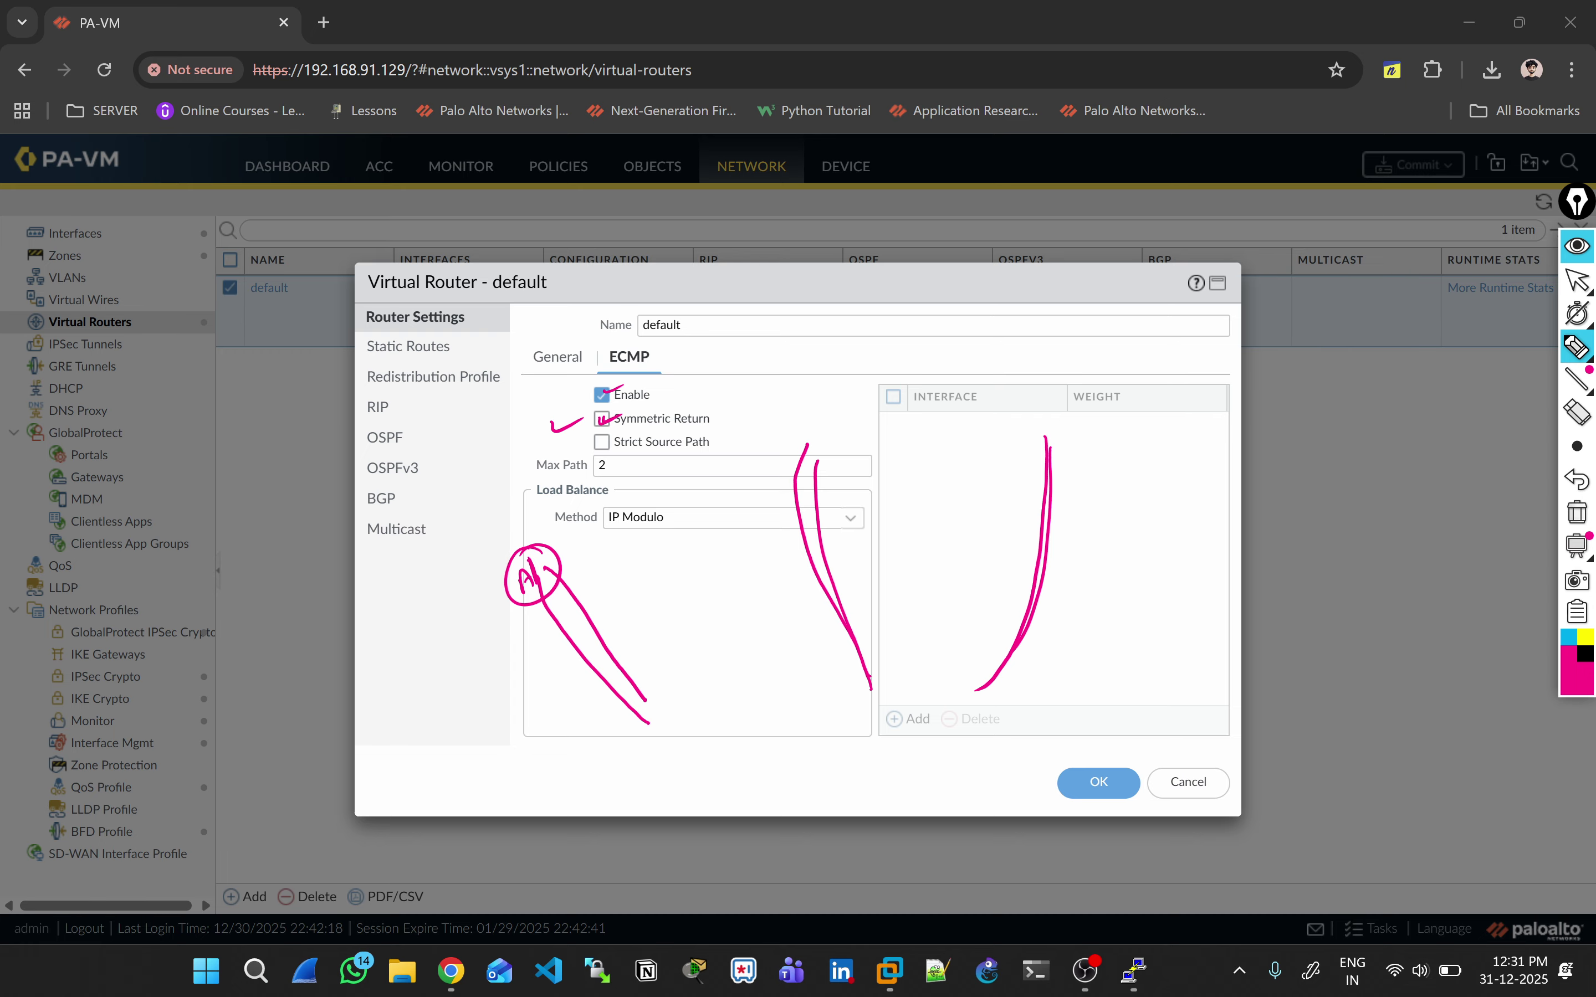
left_click(1577, 512)
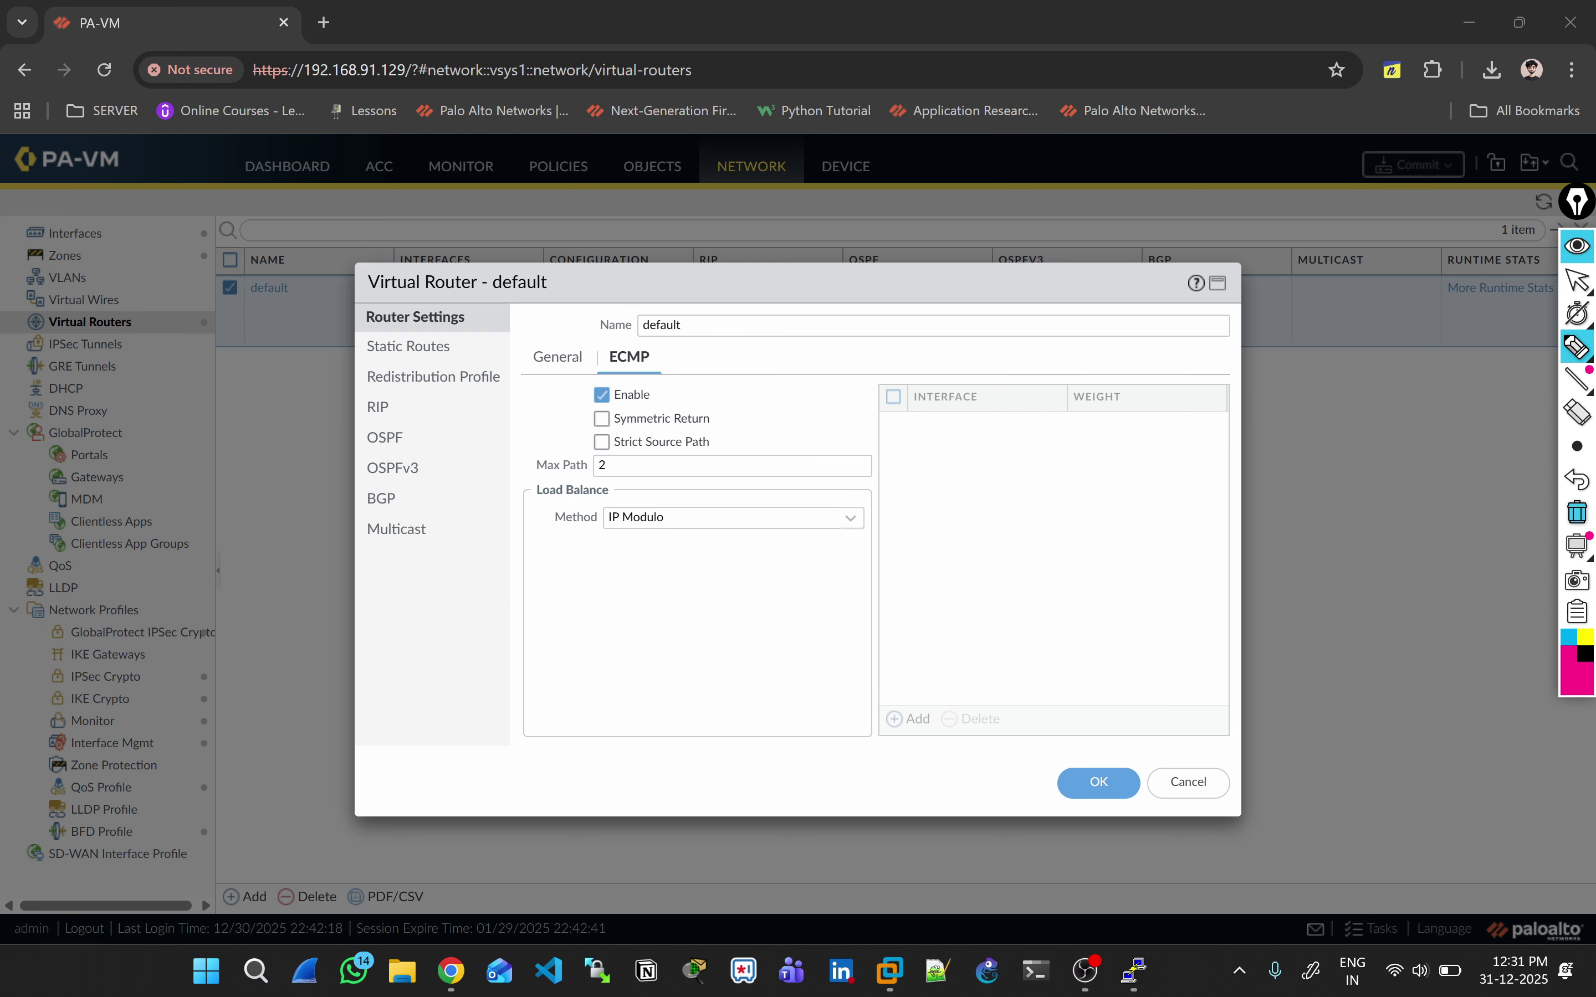
Step: Sketch an A, a 5 and arrows by the weight table, tick Symmetric Return, then clear
left_click_drag(894, 566, 903, 538)
mouse_move(902, 537)
left_mouse_down()
mouse_move(905, 561)
mouse_move(882, 515)
left_mouse_up()
mouse_move(1101, 532)
left_mouse_down()
mouse_move(1123, 548)
mouse_move(1107, 565)
left_mouse_up()
mouse_move(1119, 510)
left_mouse_down()
mouse_move(1139, 561)
mouse_move(1129, 519)
left_mouse_up()
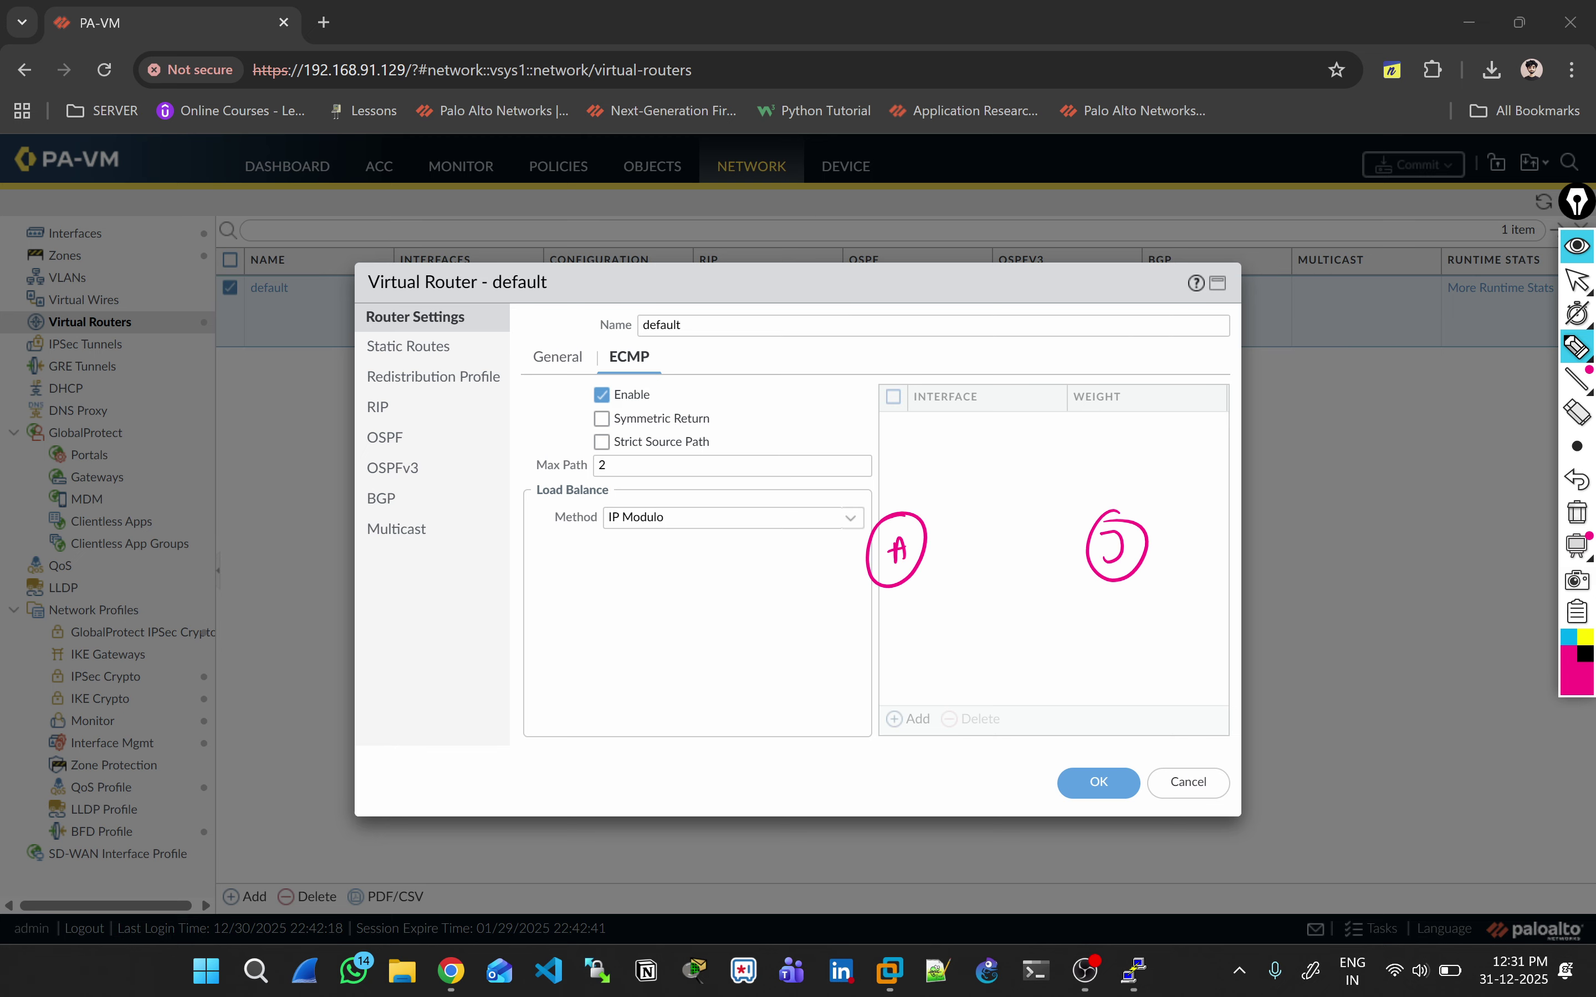
left_click_drag(892, 623, 922, 623)
mouse_move(1126, 592)
left_mouse_down()
mouse_move(1129, 653)
mouse_move(1148, 631)
left_mouse_up()
mouse_move(934, 575)
left_mouse_down()
mouse_move(938, 626)
mouse_move(953, 599)
left_mouse_up()
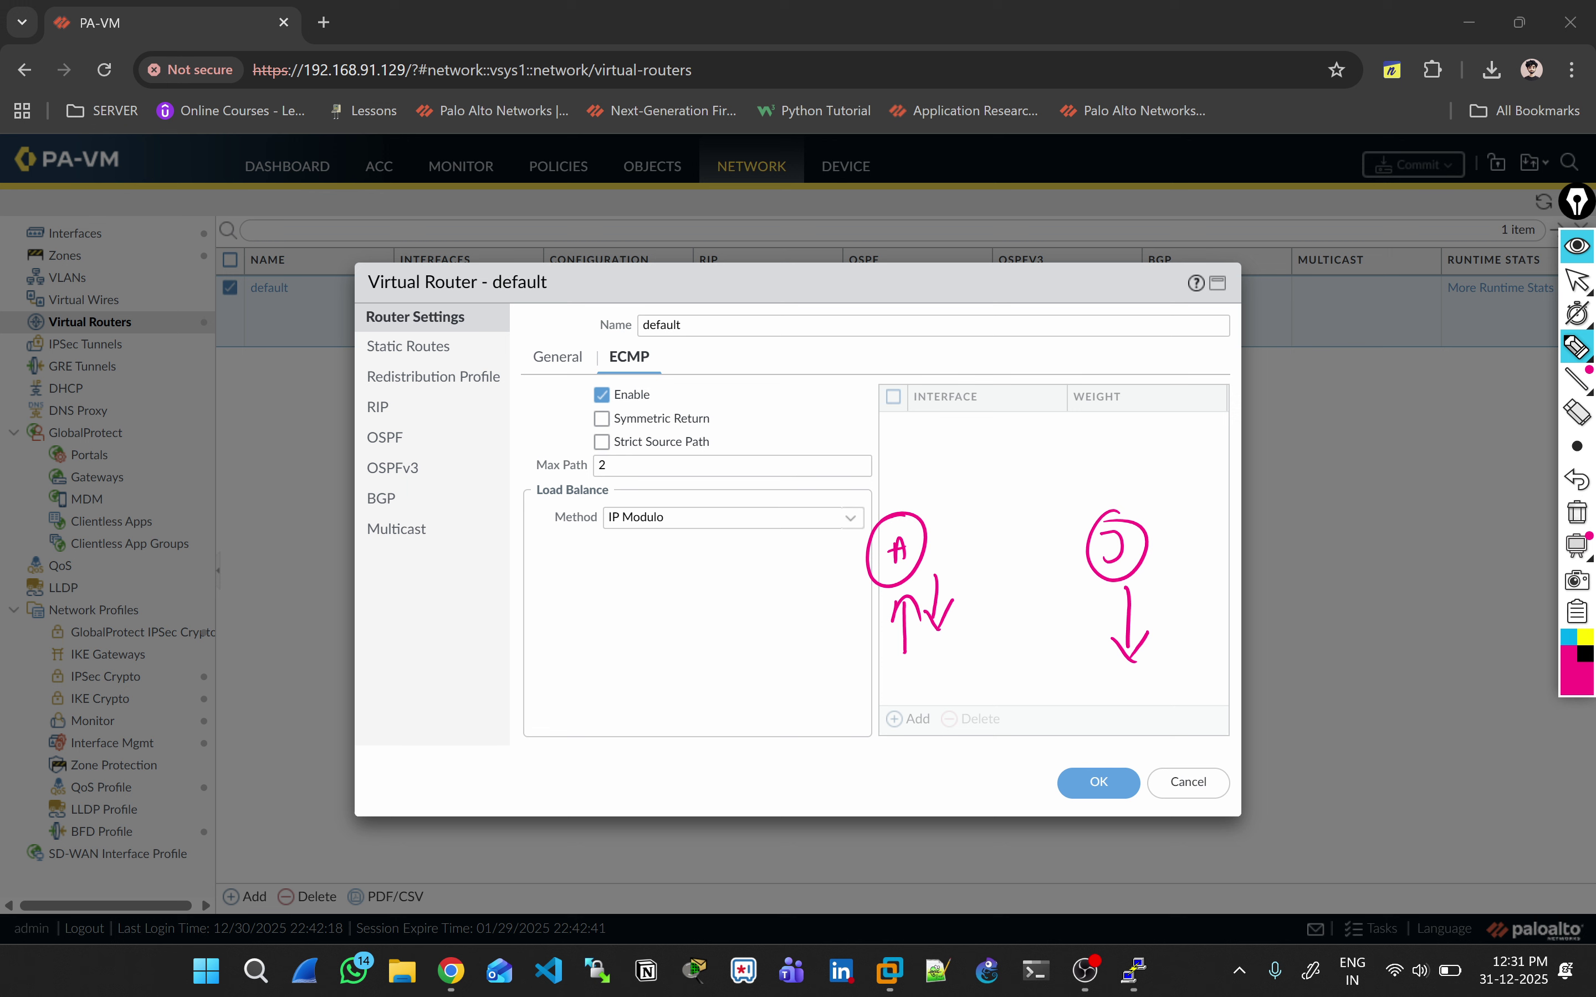
left_click_drag(597, 420, 623, 415)
left_click(1577, 281)
left_click(1576, 512)
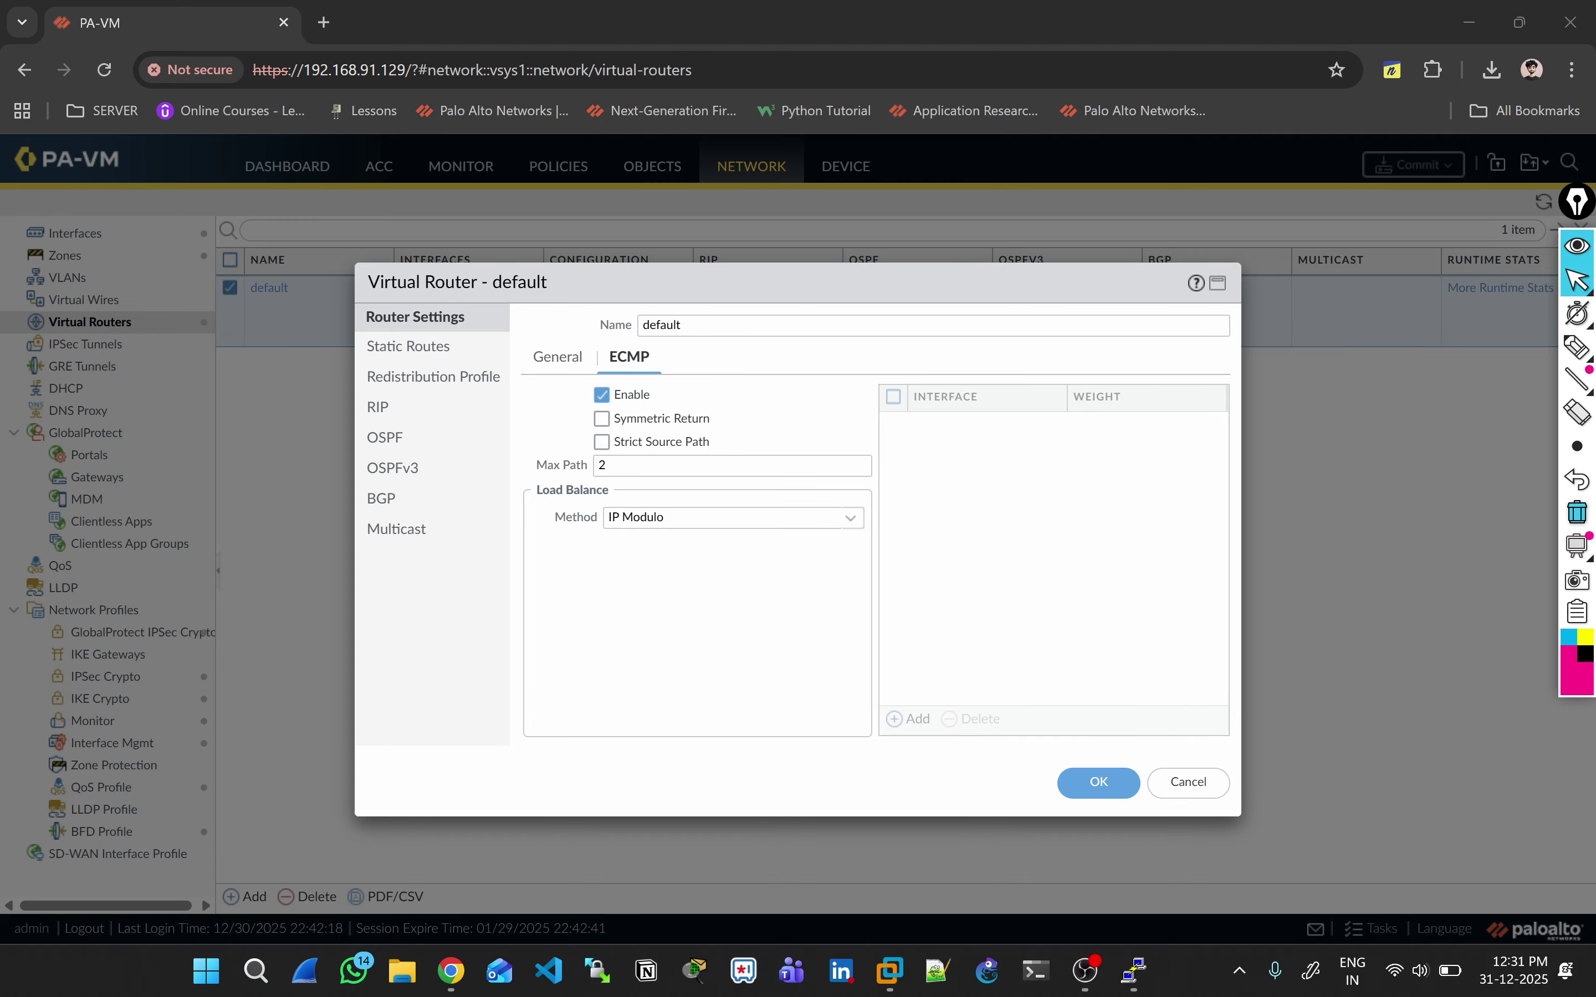
left_click(1577, 446)
left_click(1441, 446)
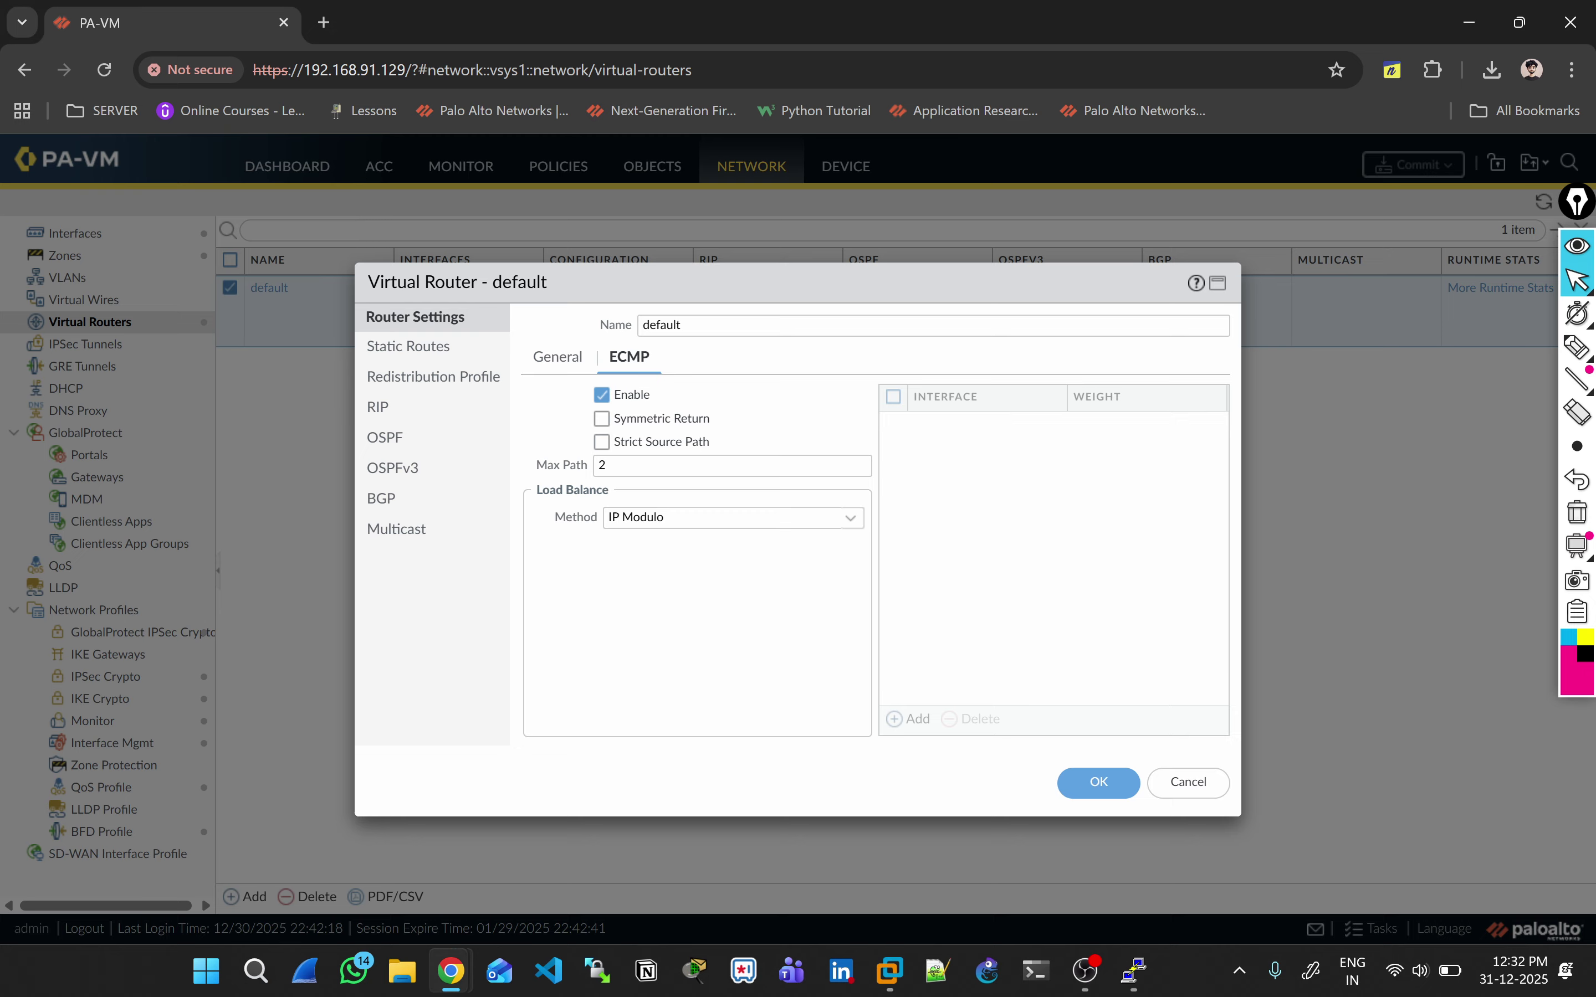
Step: Set the ECMP load-balance method to Balanced Round Robin
left_click(851, 518)
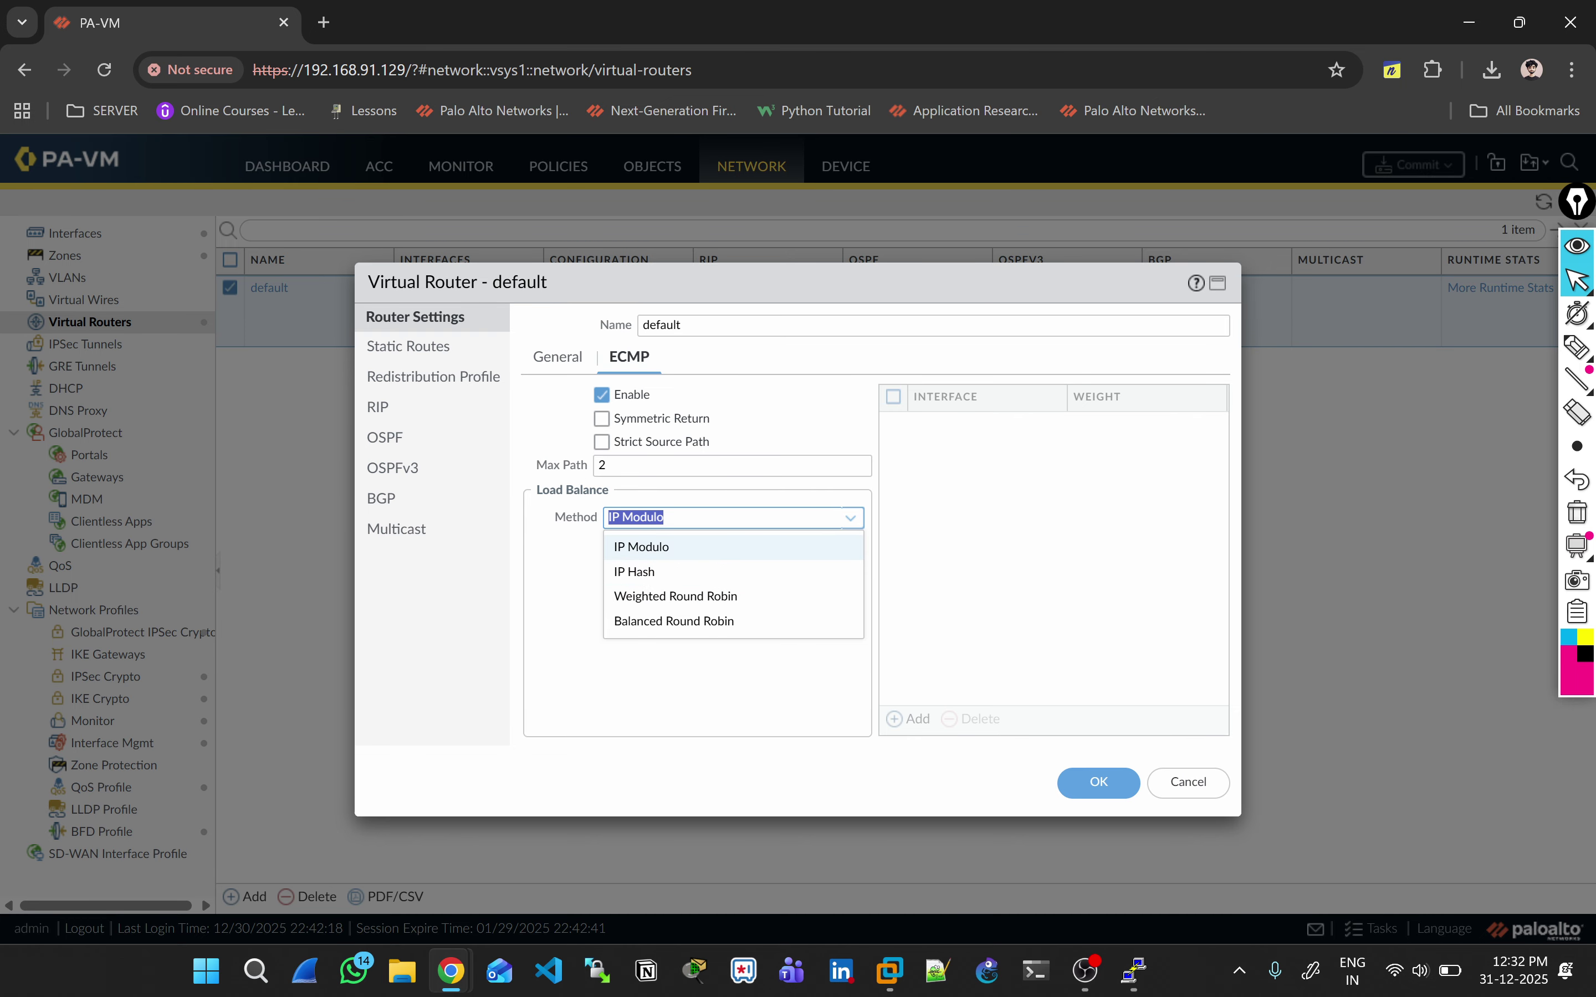
key("Down")
key("Down")
key("Down")
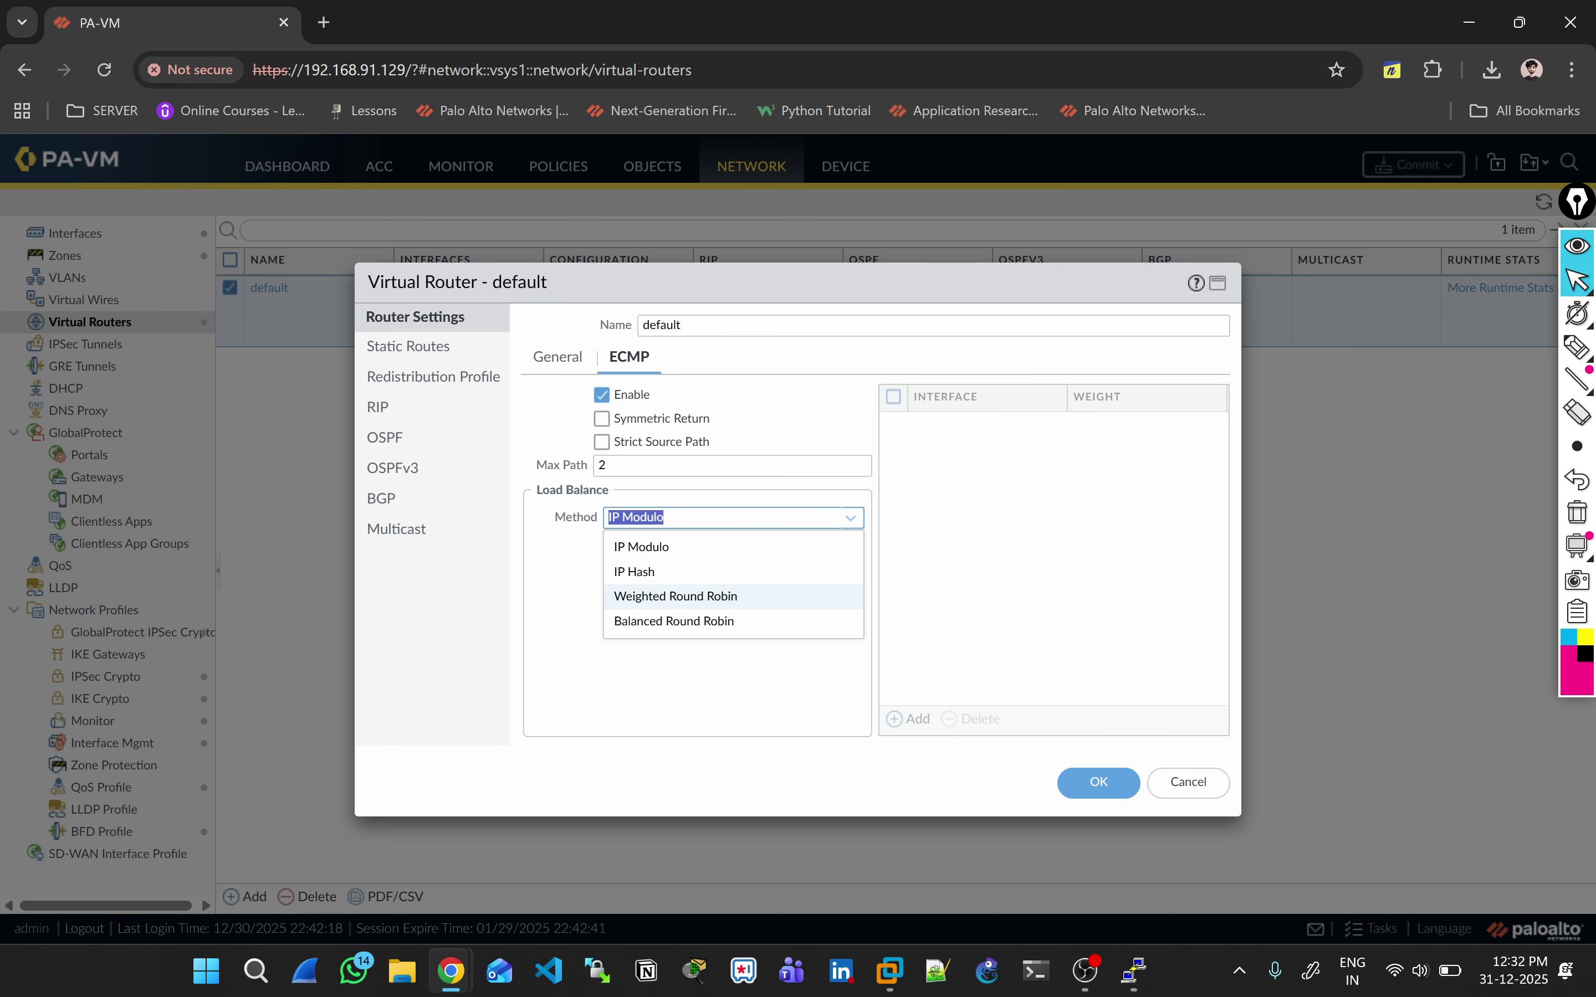
key("Return")
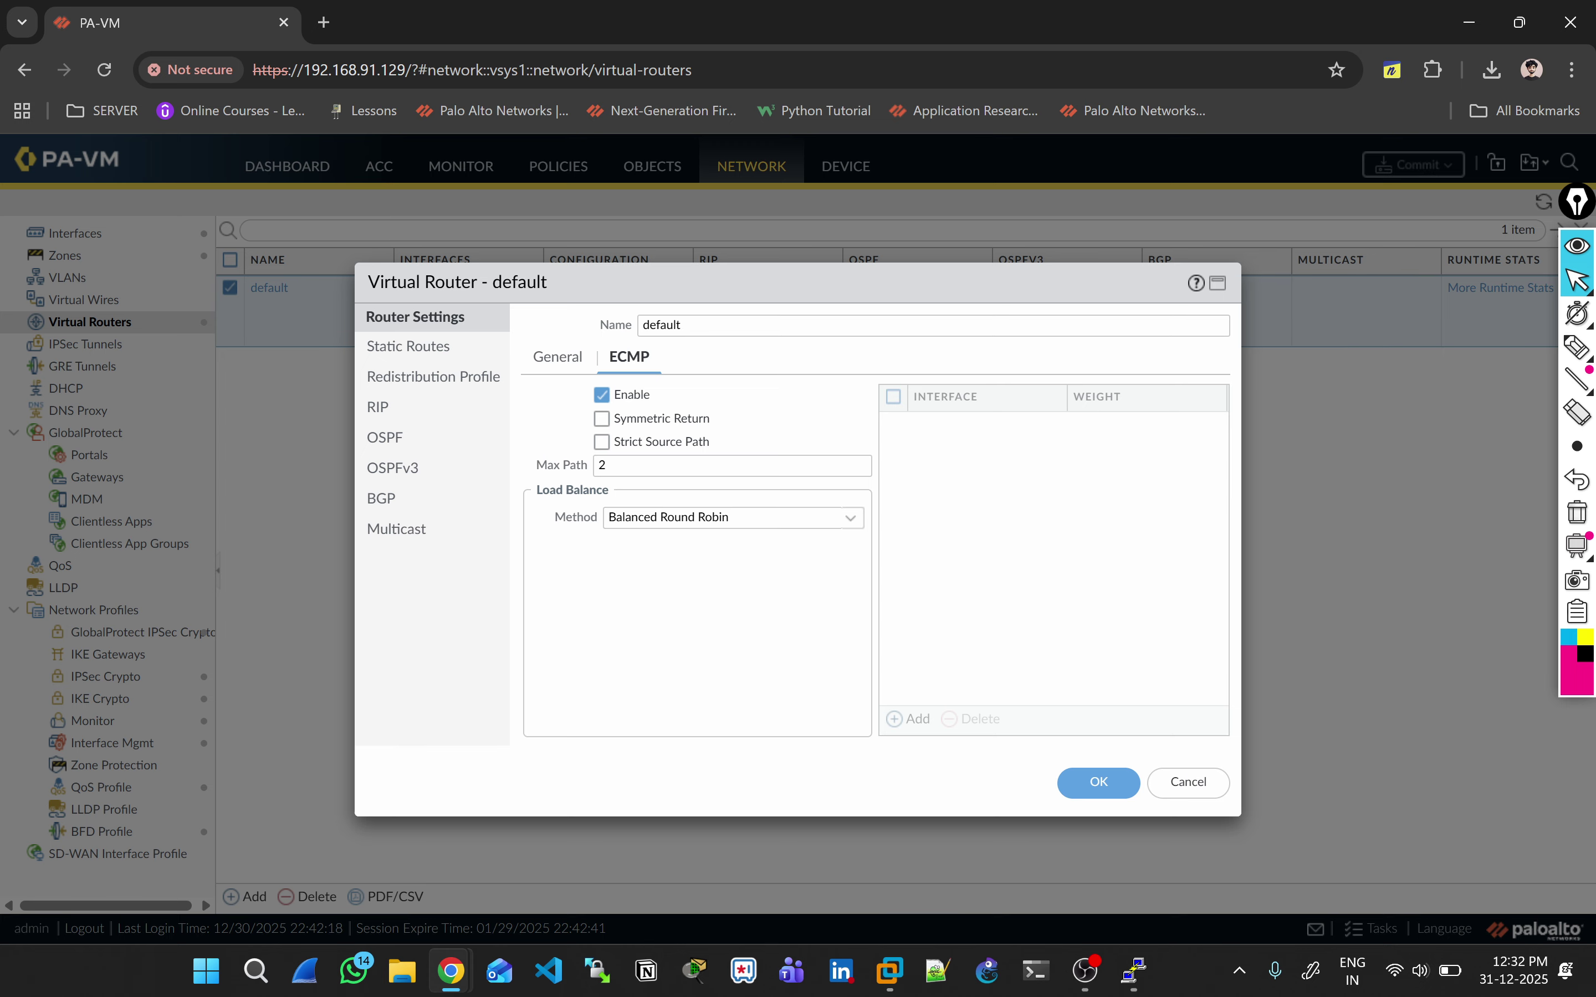
Step: Rename the virtual router to 'Dual ISP', save and confirm, then reopen it
double_click(661, 324)
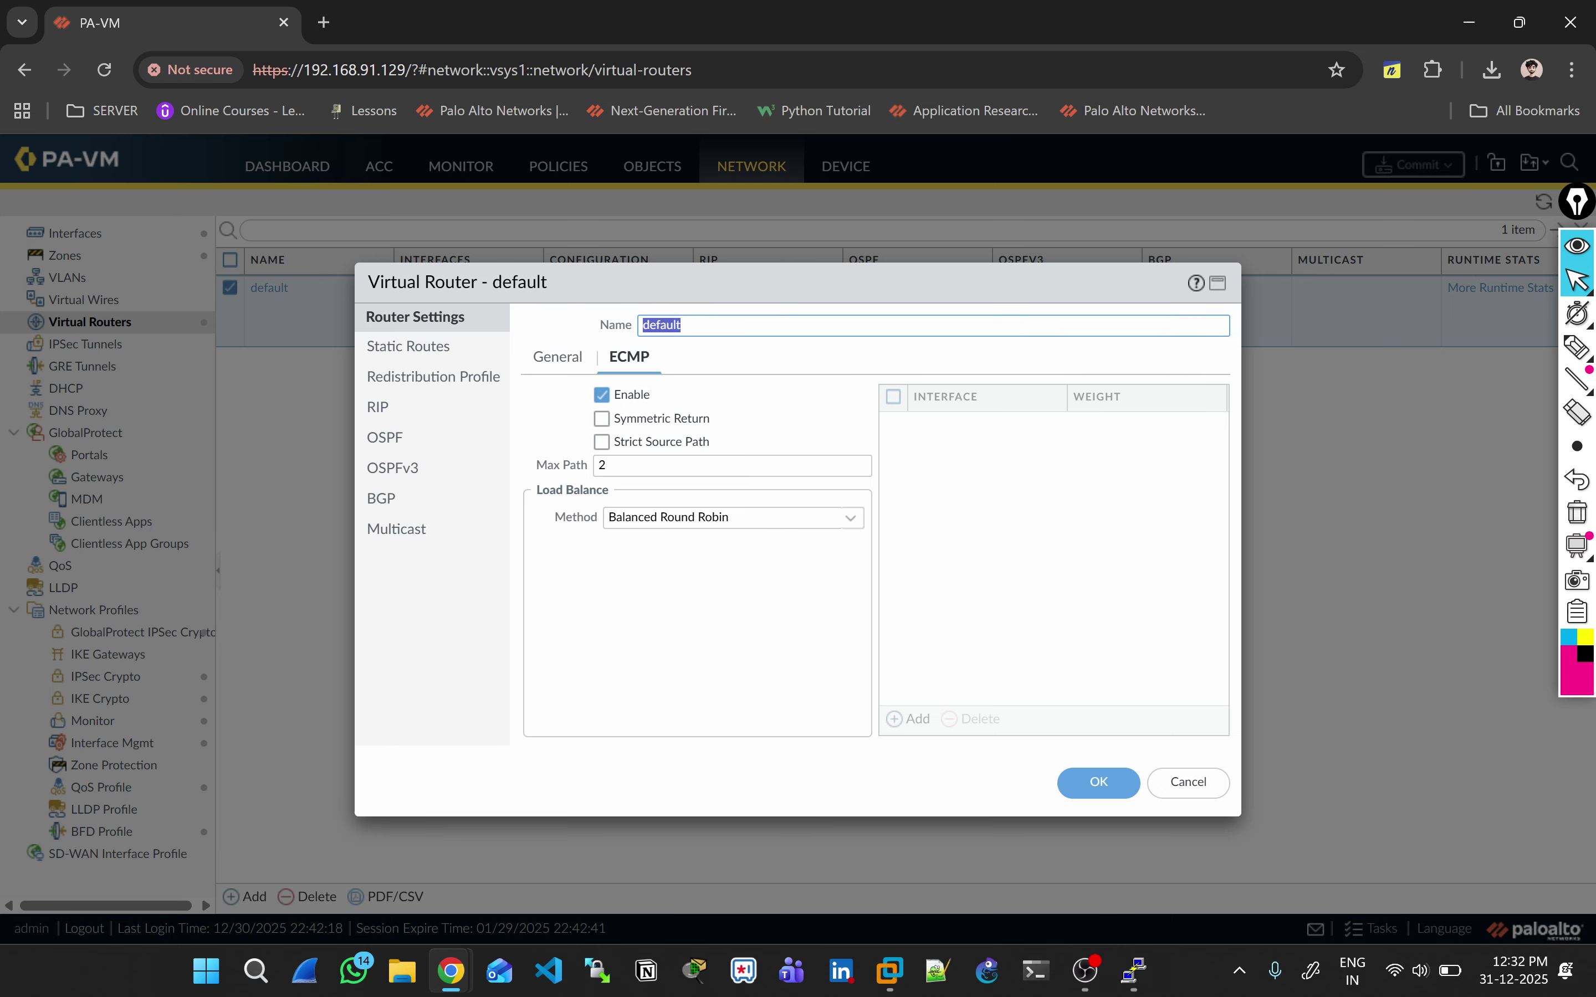
key("BackSpace")
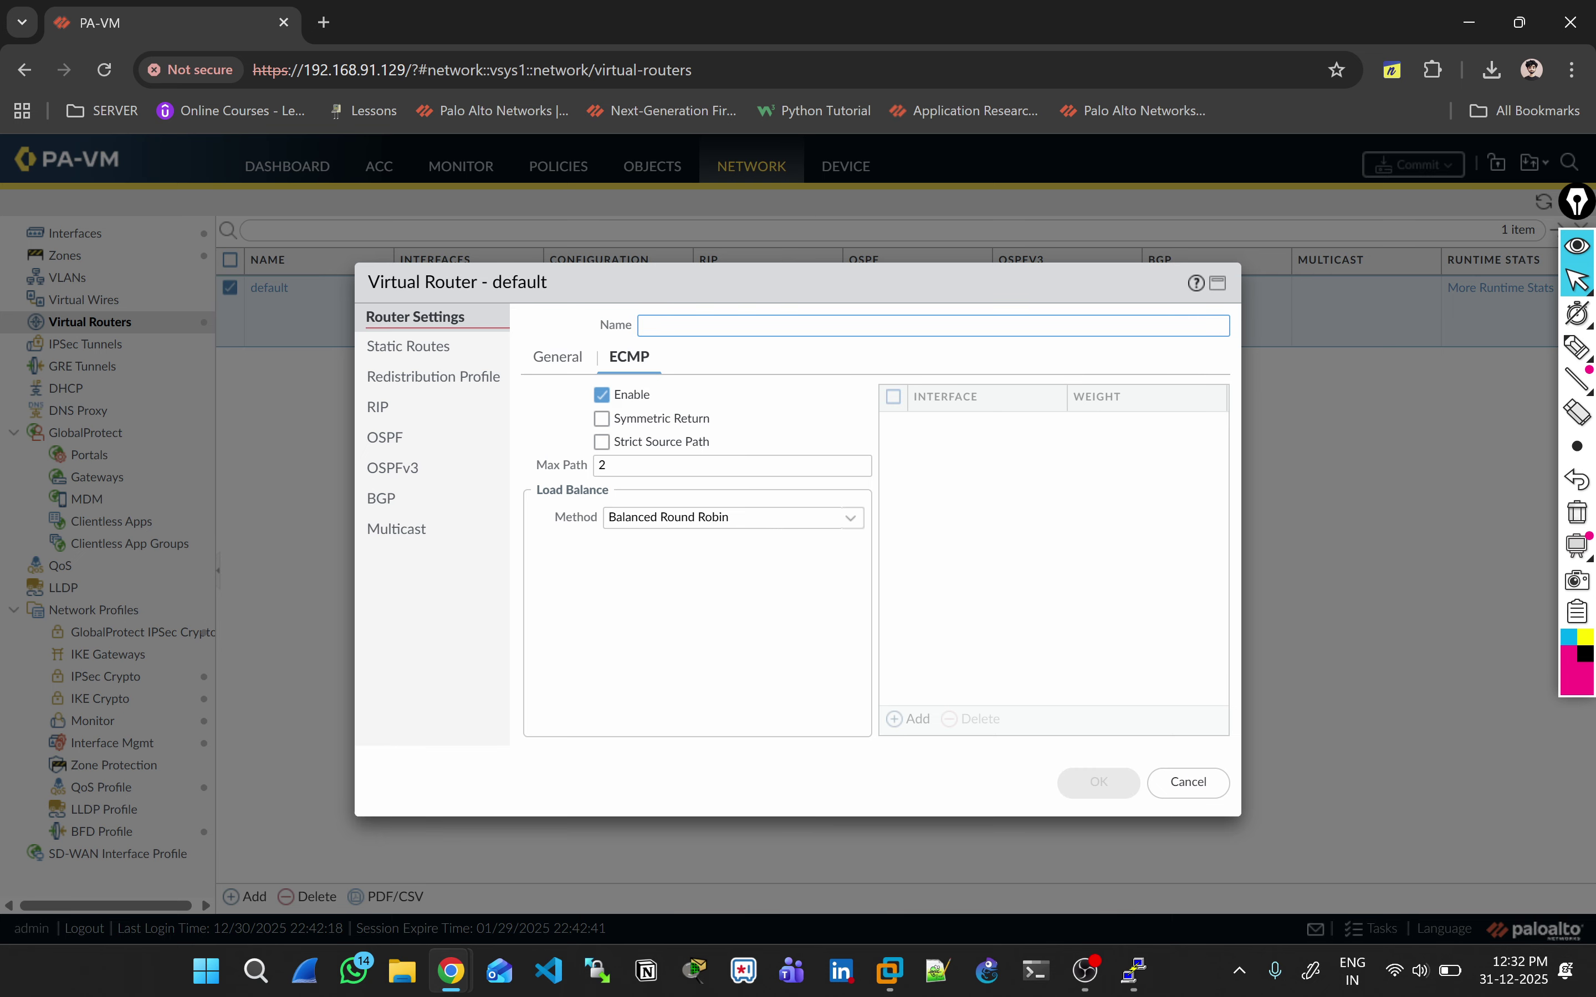
type("Dual ISP")
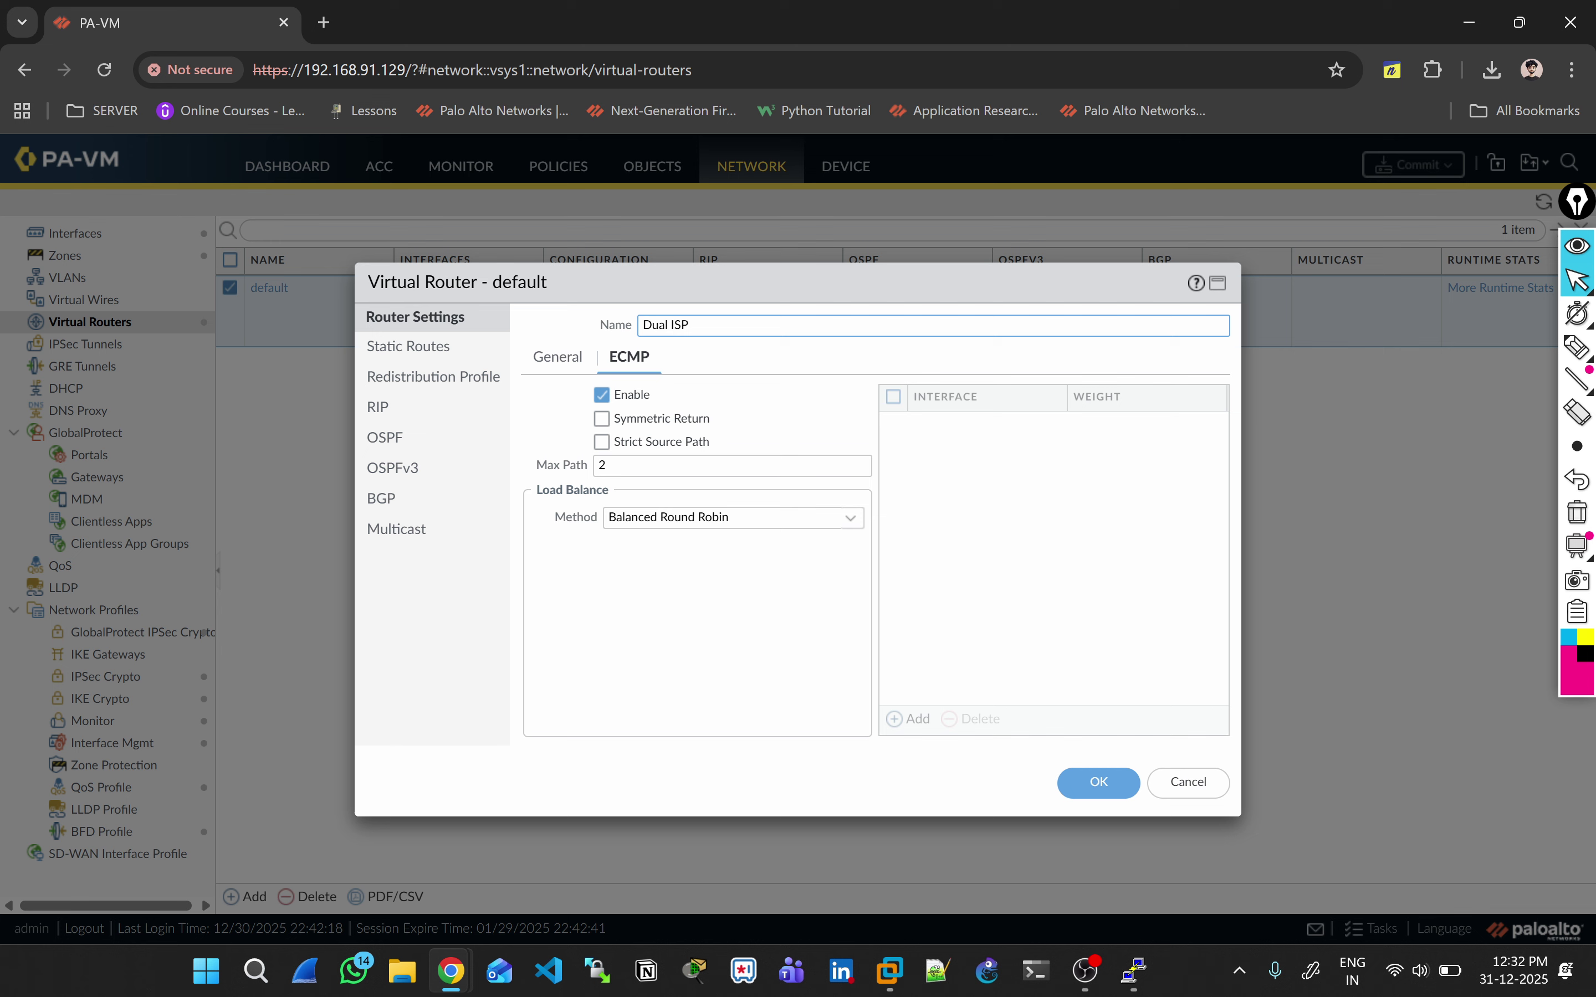
left_click(1098, 783)
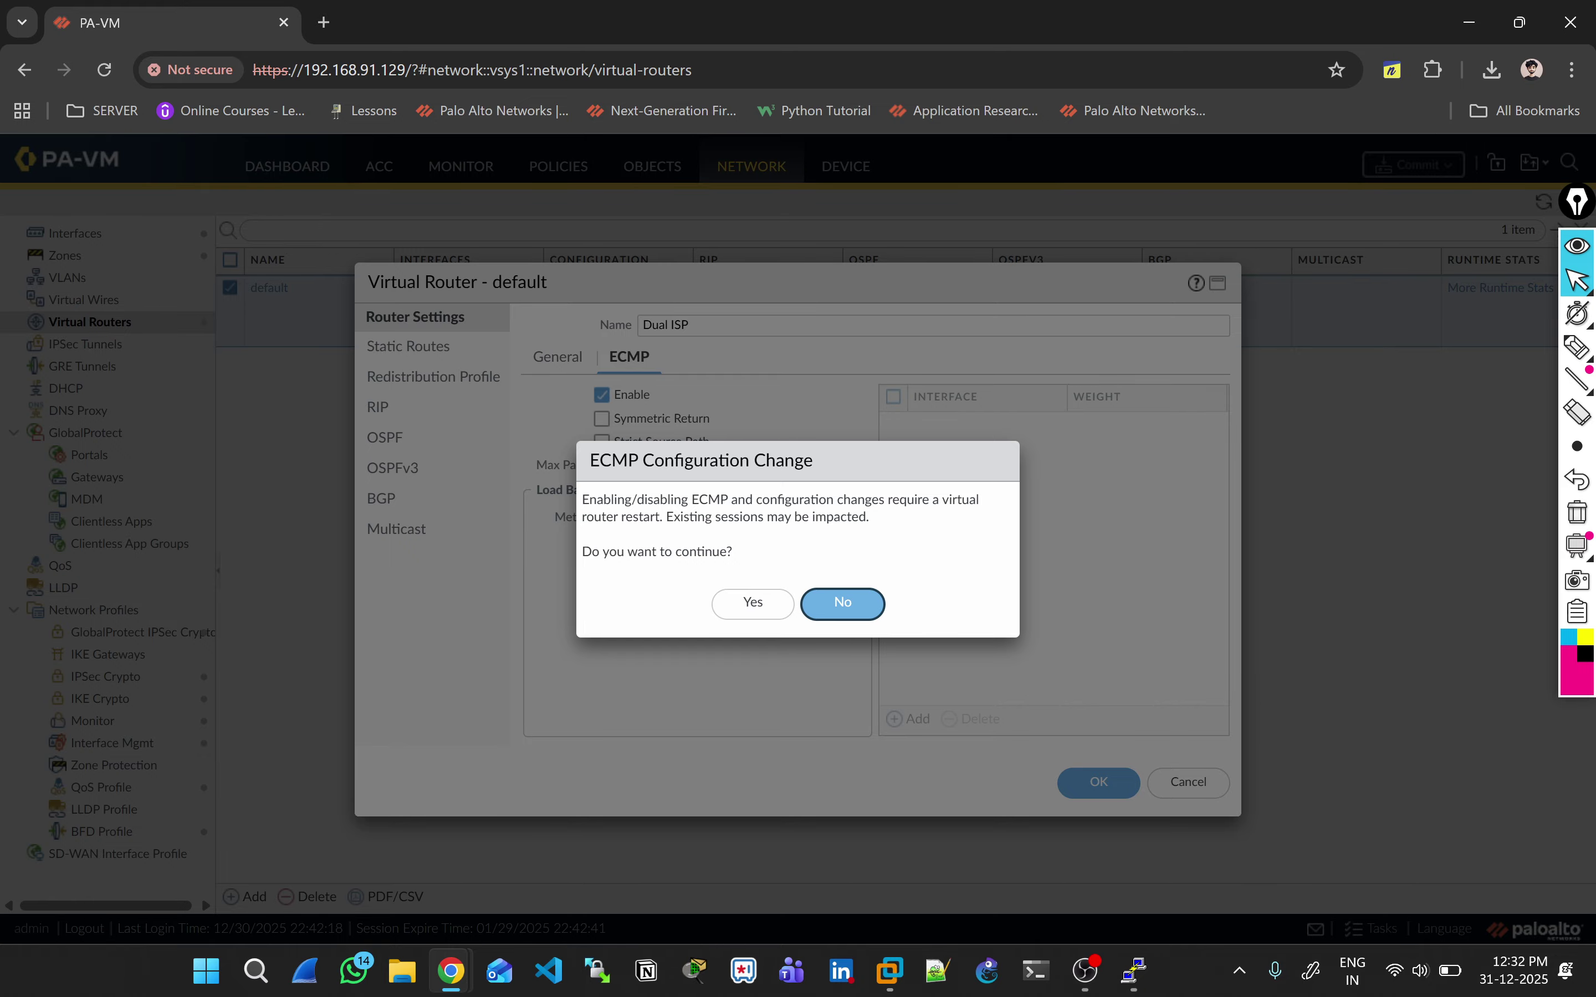
left_click(753, 602)
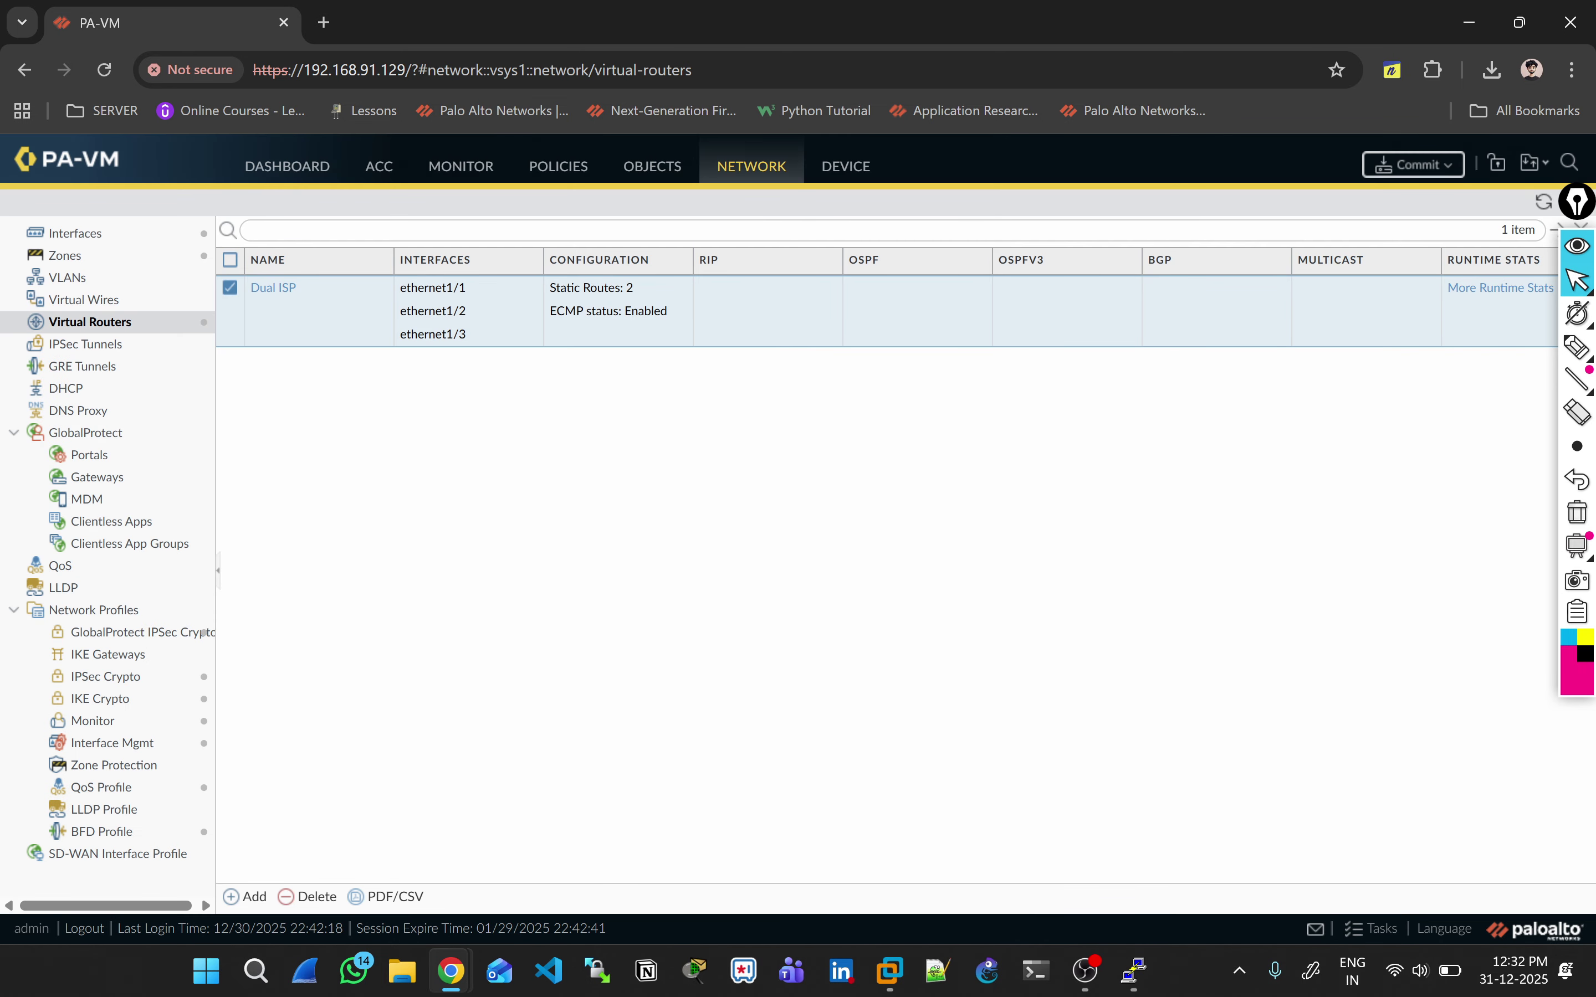
left_click(273, 288)
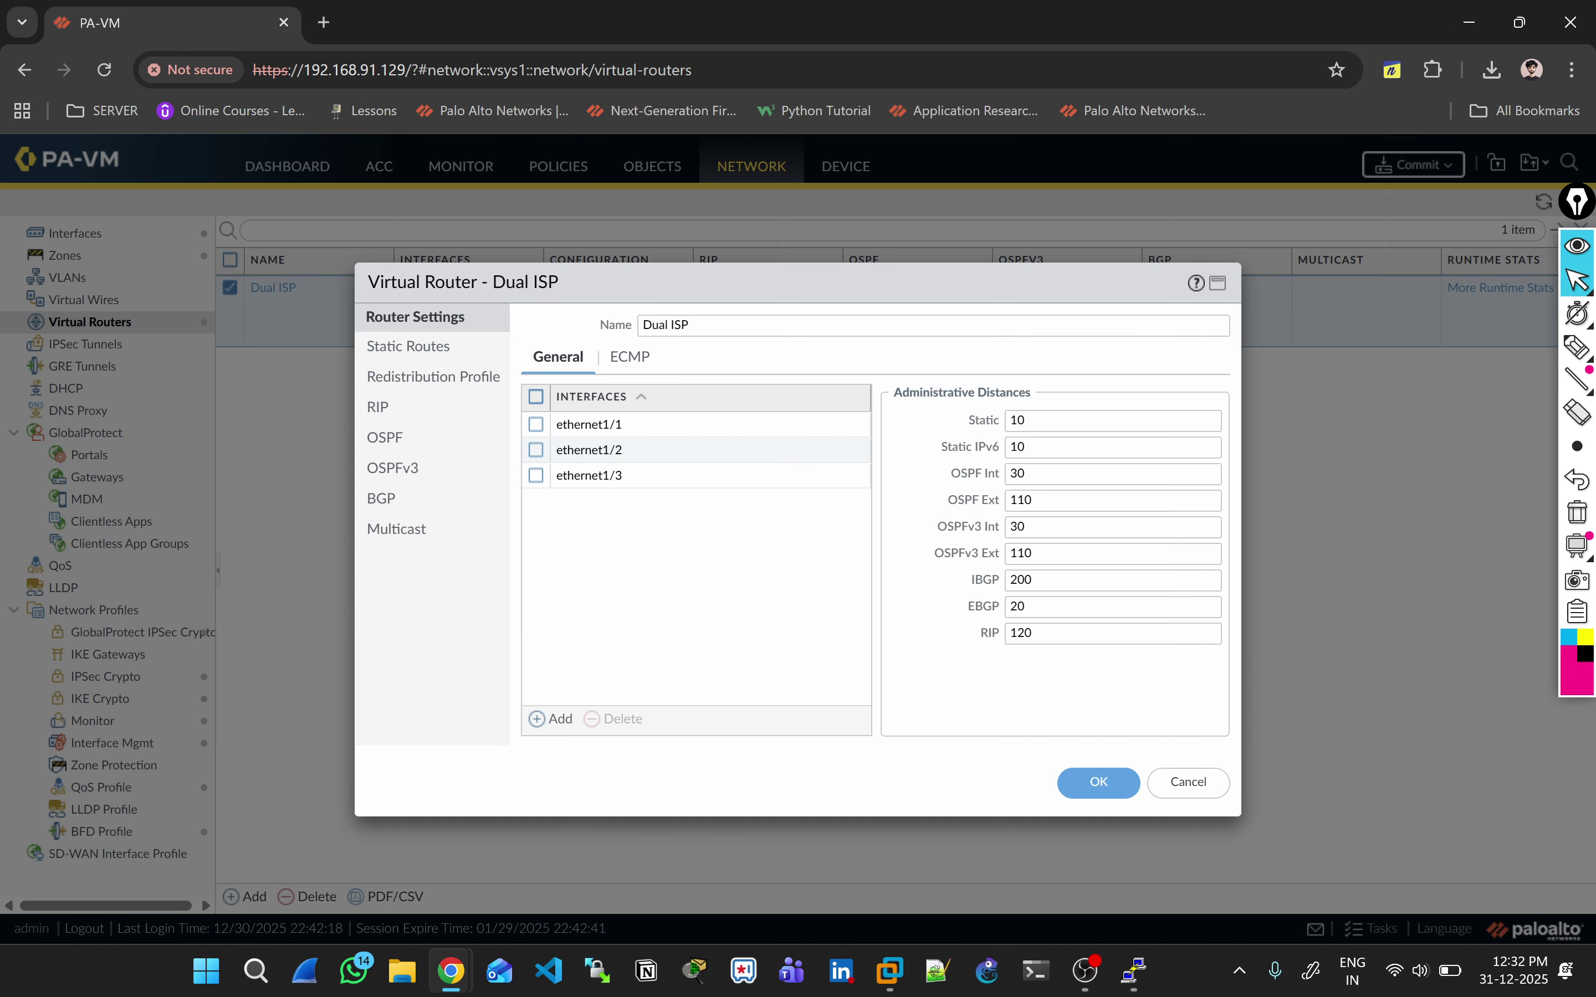
Step: Check the ECMP methods, then view Static Routes and cancel a new route
left_click(629, 356)
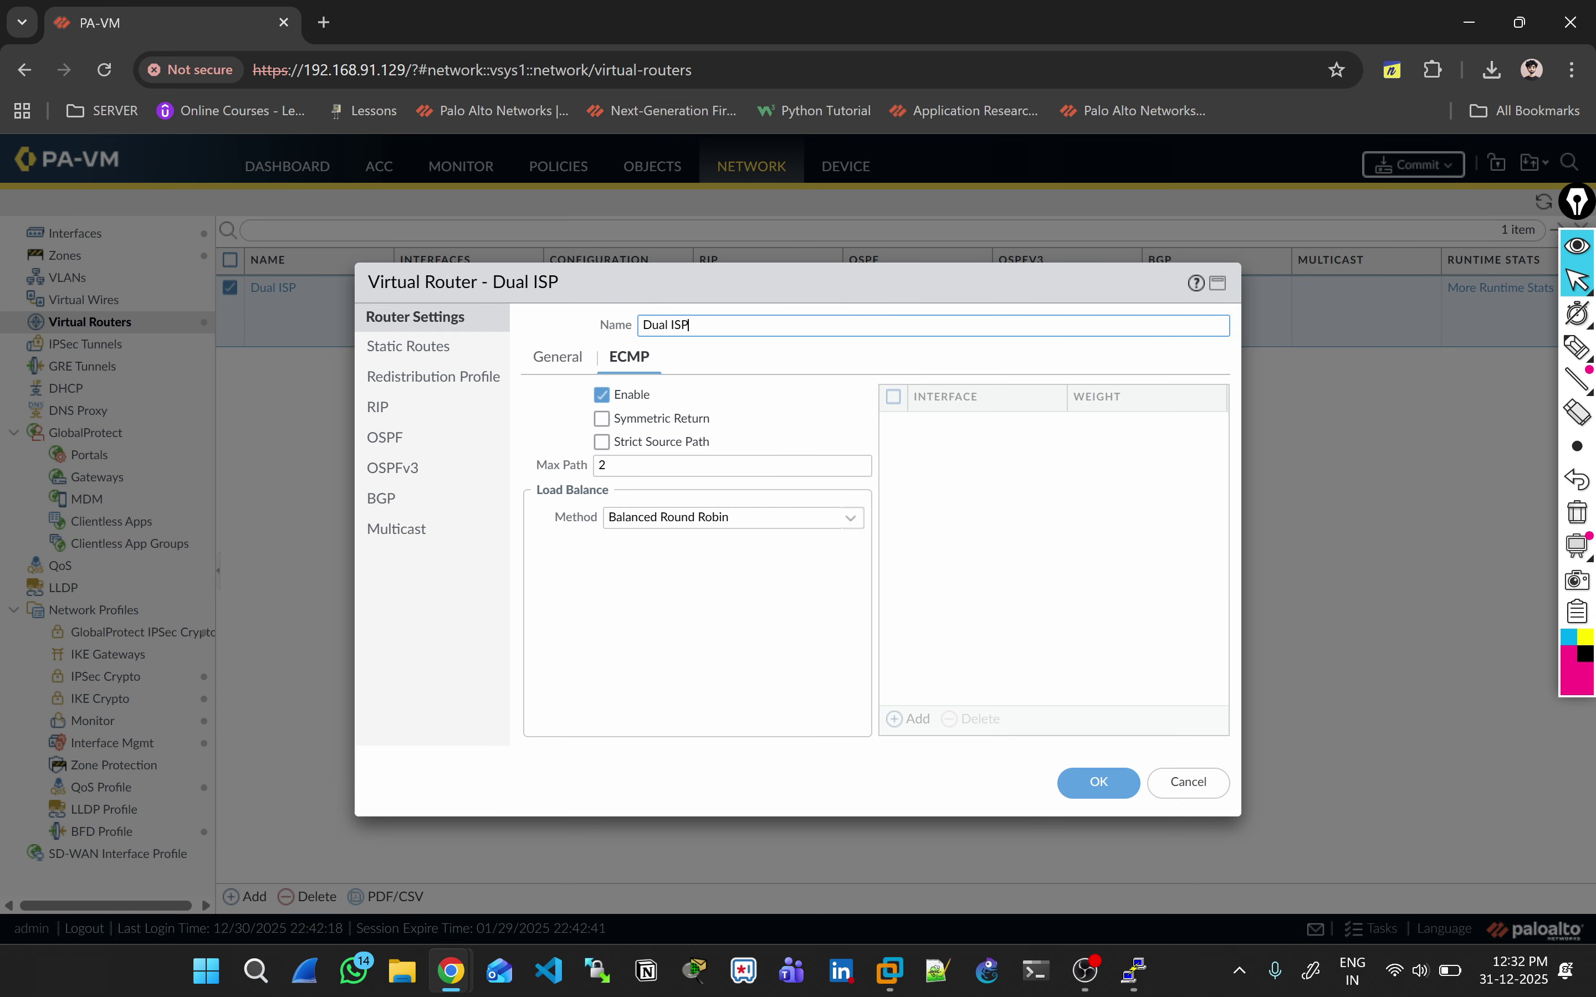
left_click(726, 518)
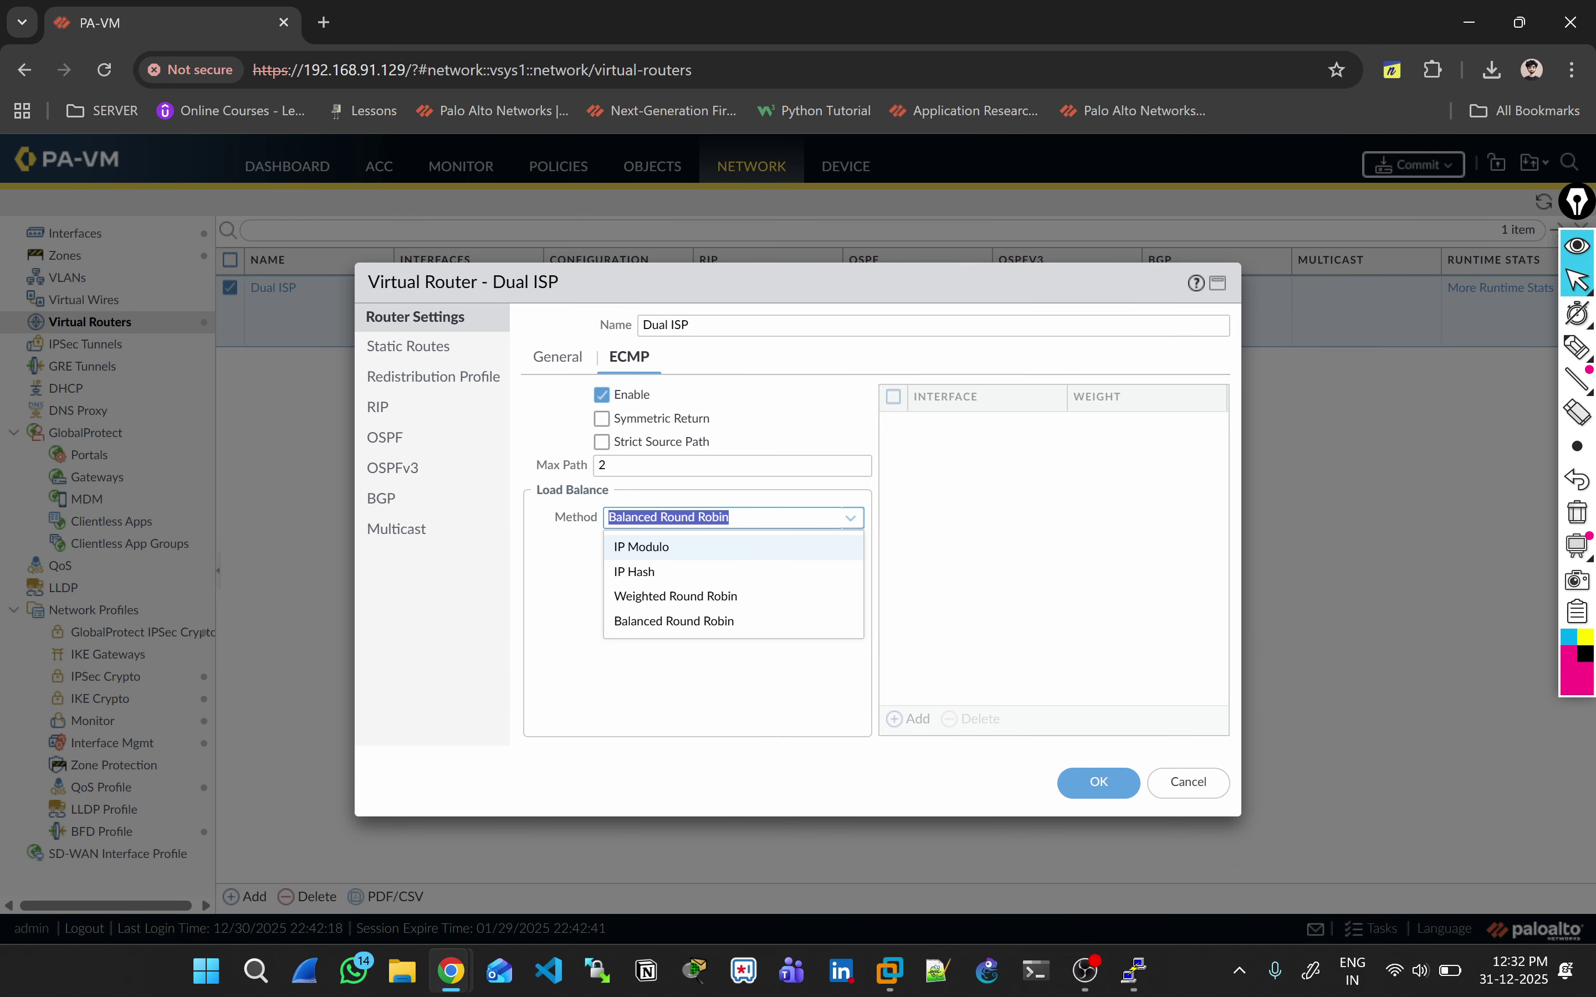
left_click(409, 347)
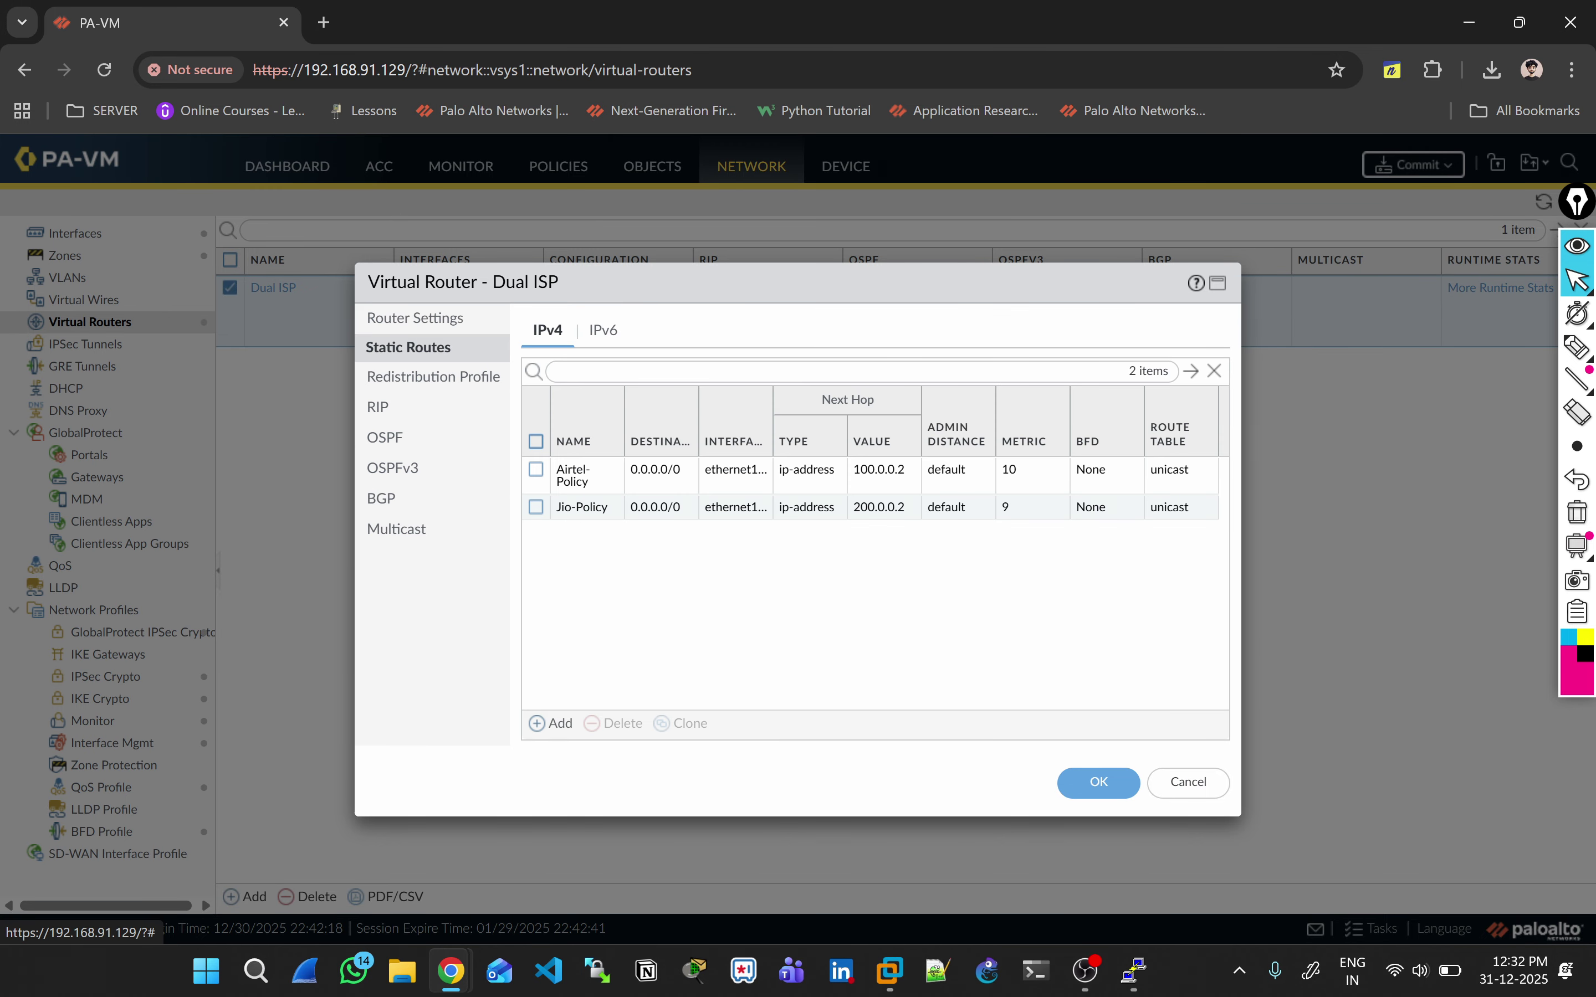
left_click(551, 723)
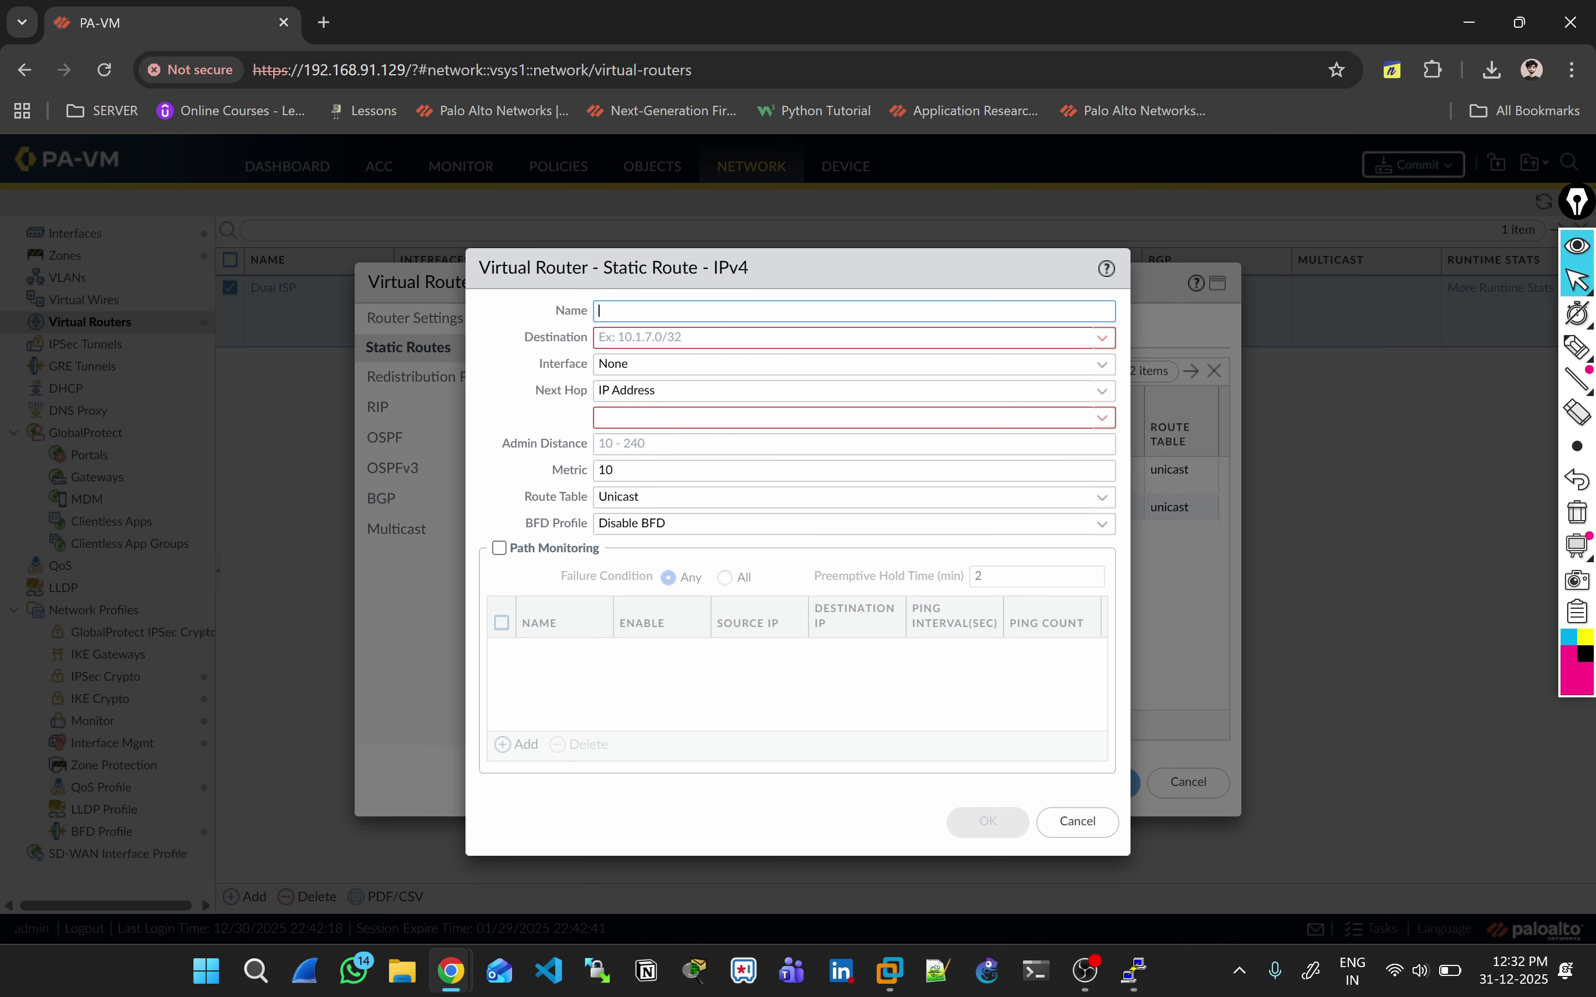
key("Escape")
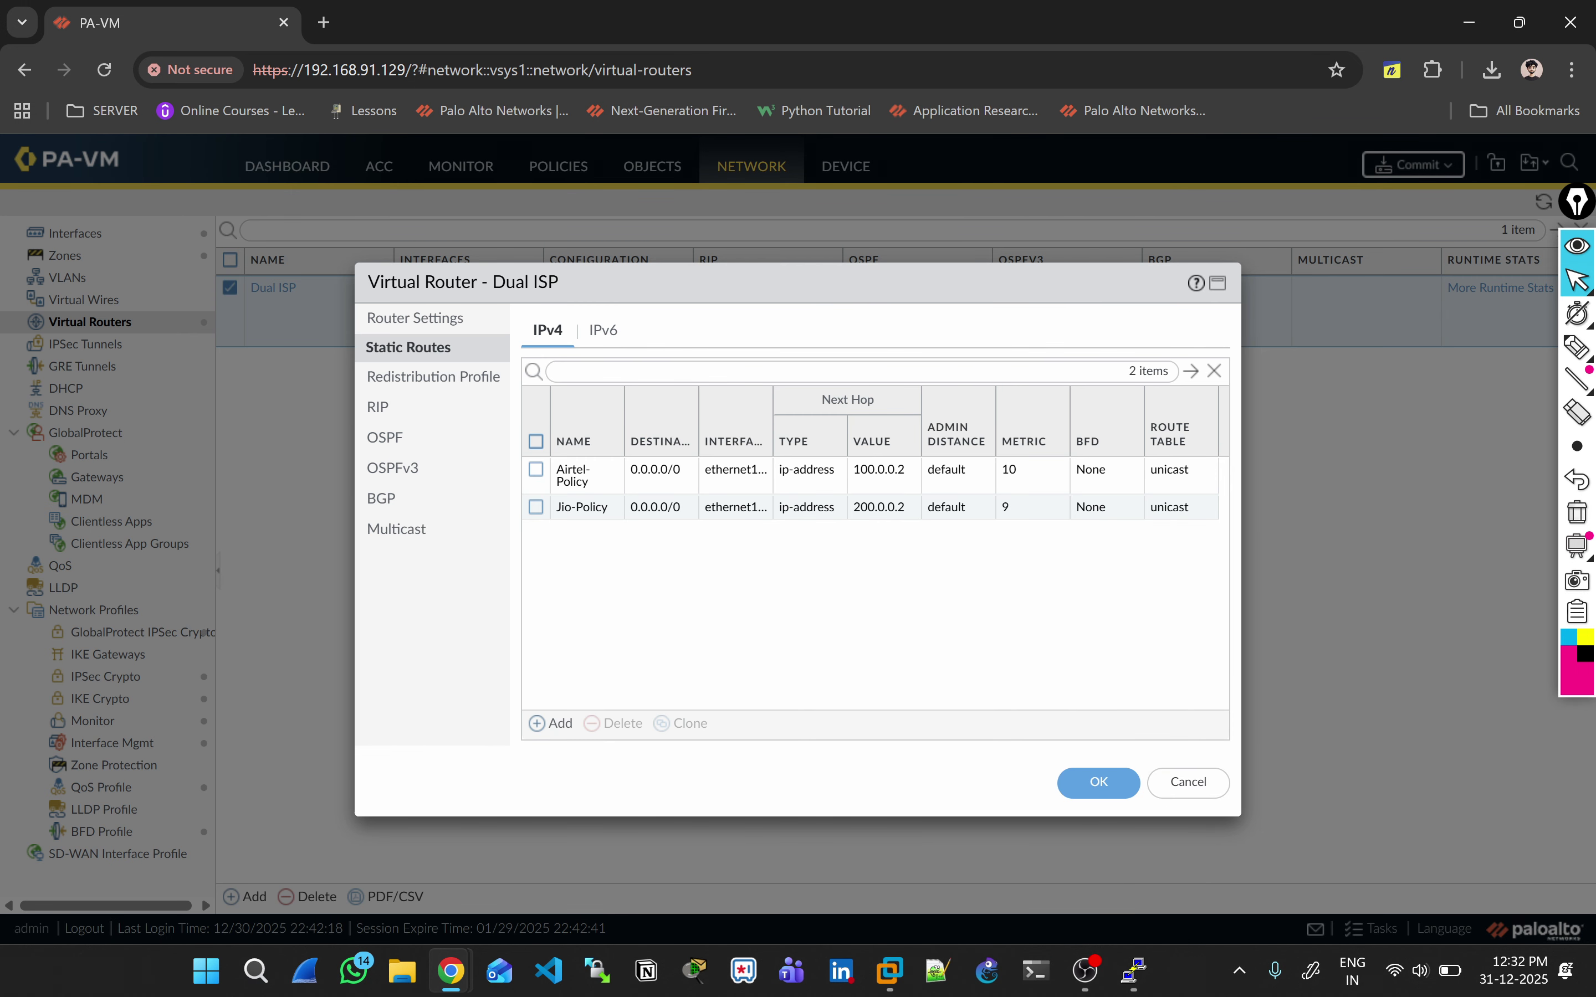
Step: Browse Redistribution Profile, RIP, OSPF, OSPFv3, BGP and Multicast pages, ending on General
left_click(433, 377)
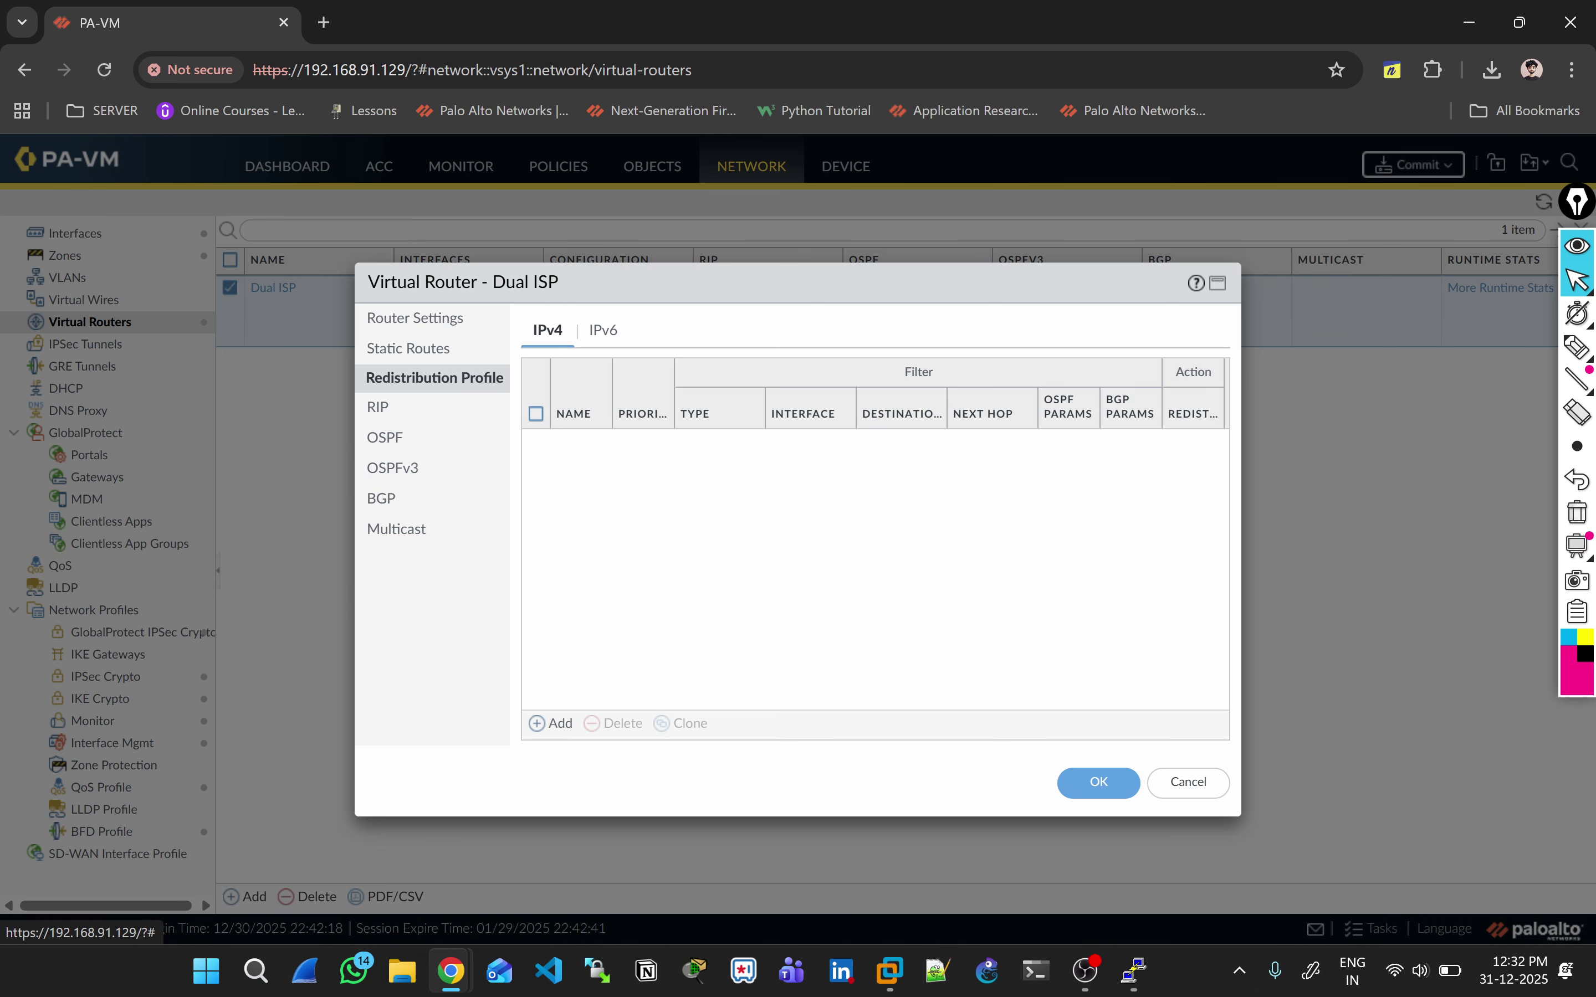
left_click(377, 407)
left_click(384, 437)
left_click(392, 467)
left_click(382, 498)
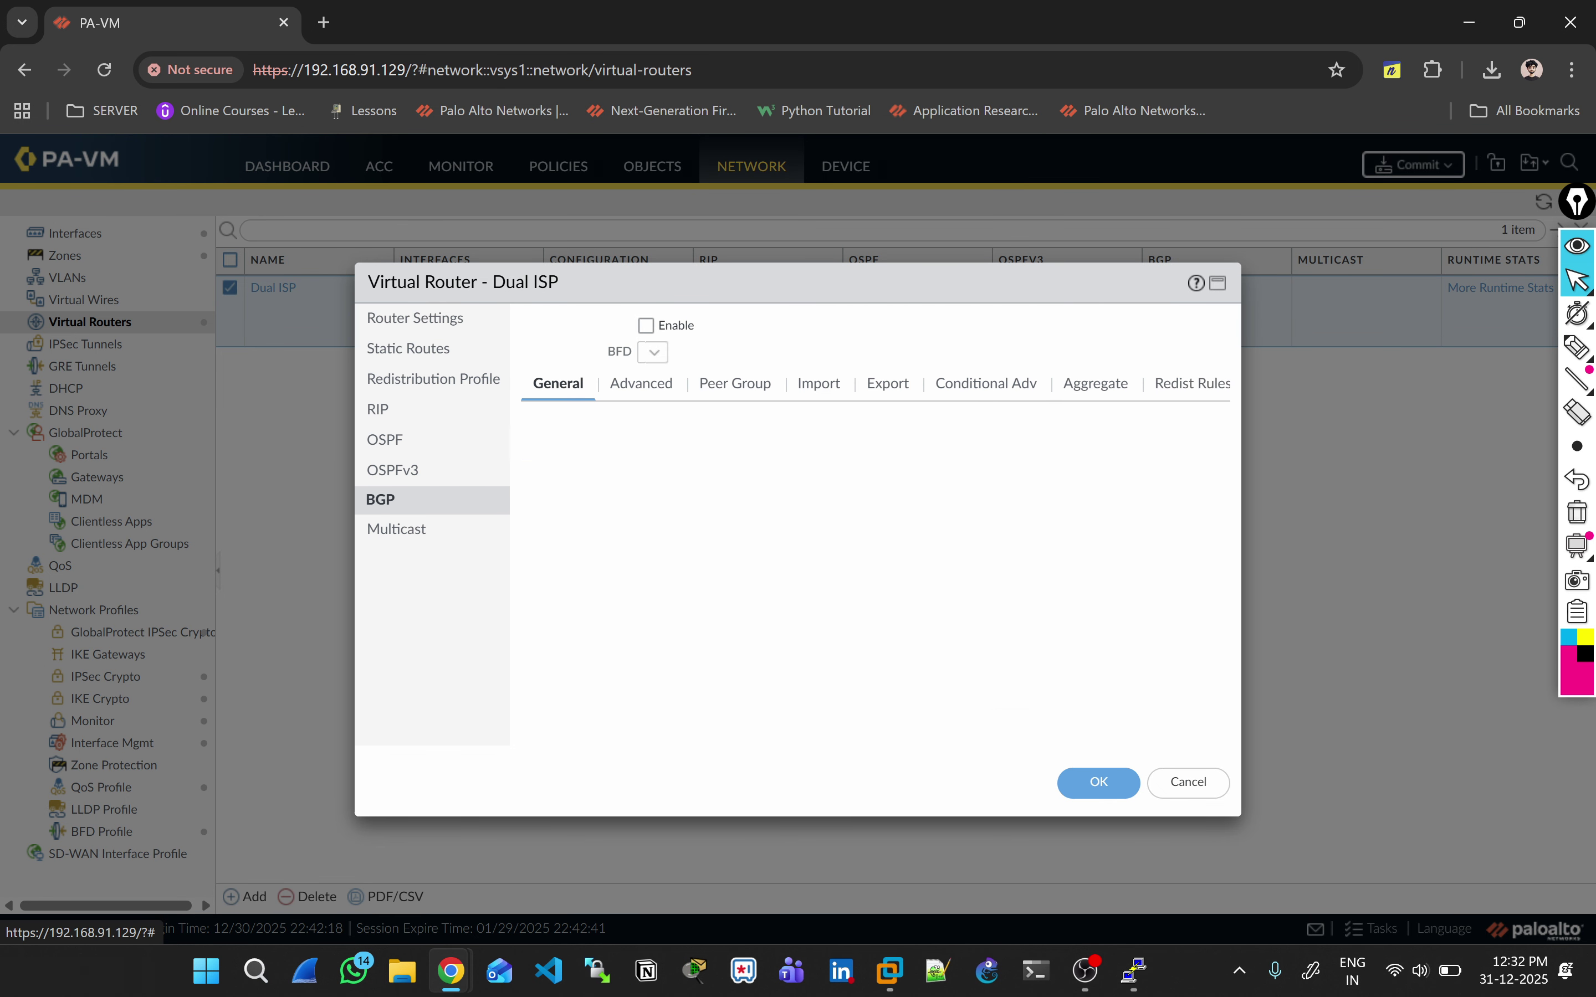
left_click(396, 529)
left_click(415, 318)
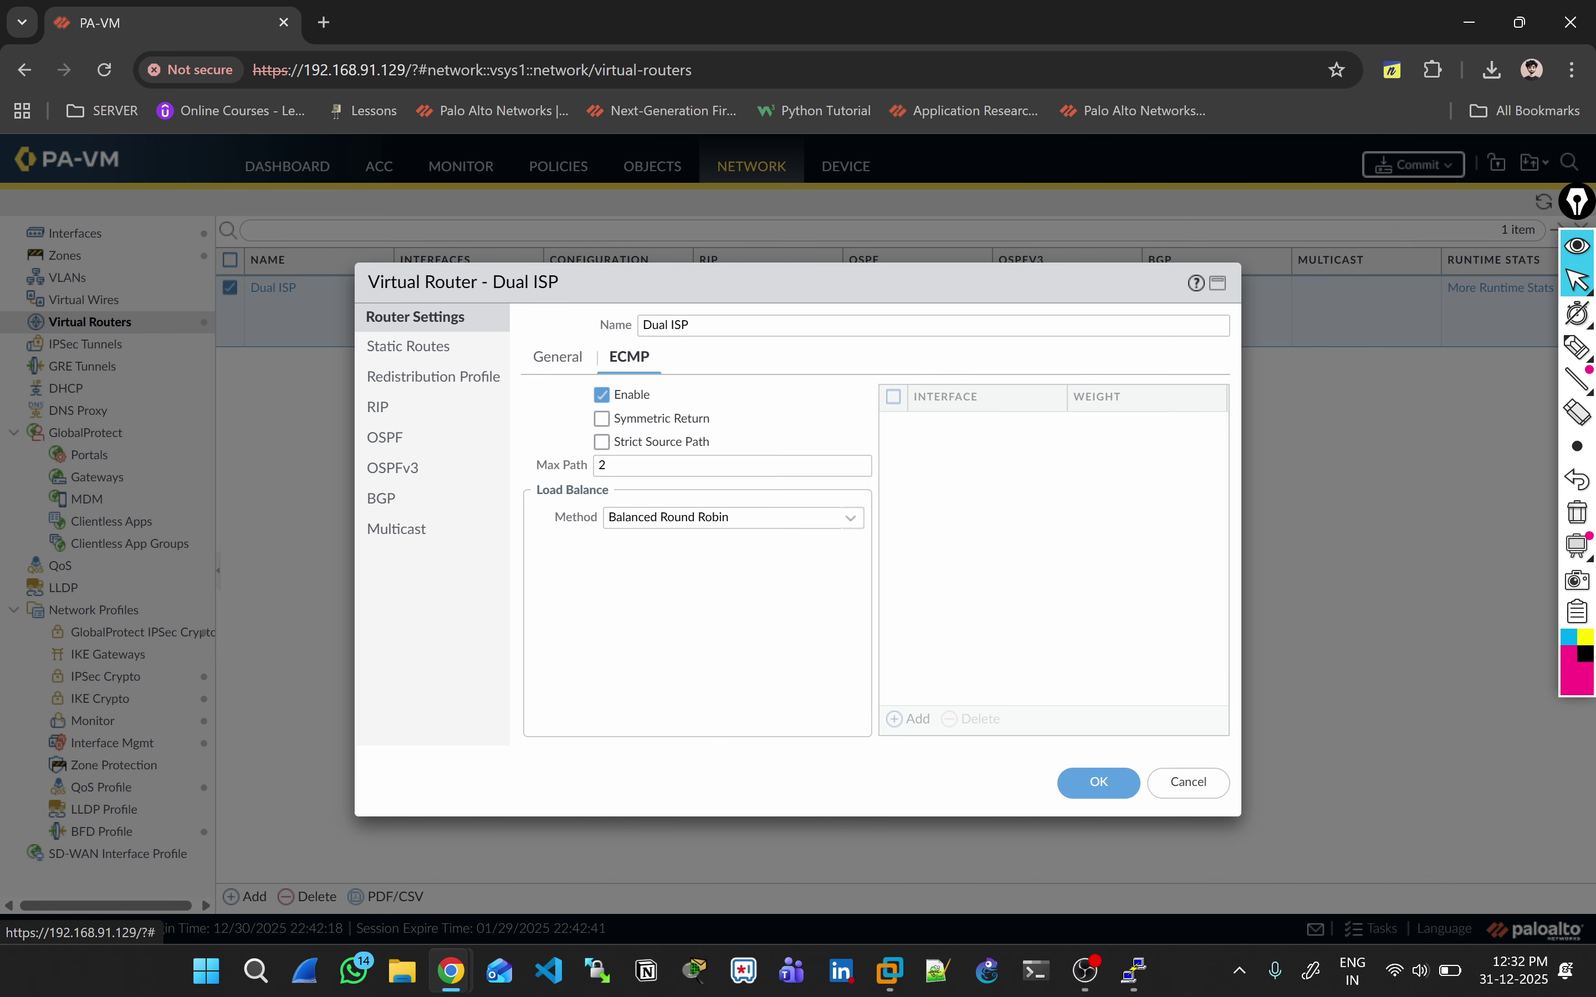
Step: Review the router's interfaces, ticking ethernet1/1, ethernet1/2 and ethernet1/3
left_click(557, 357)
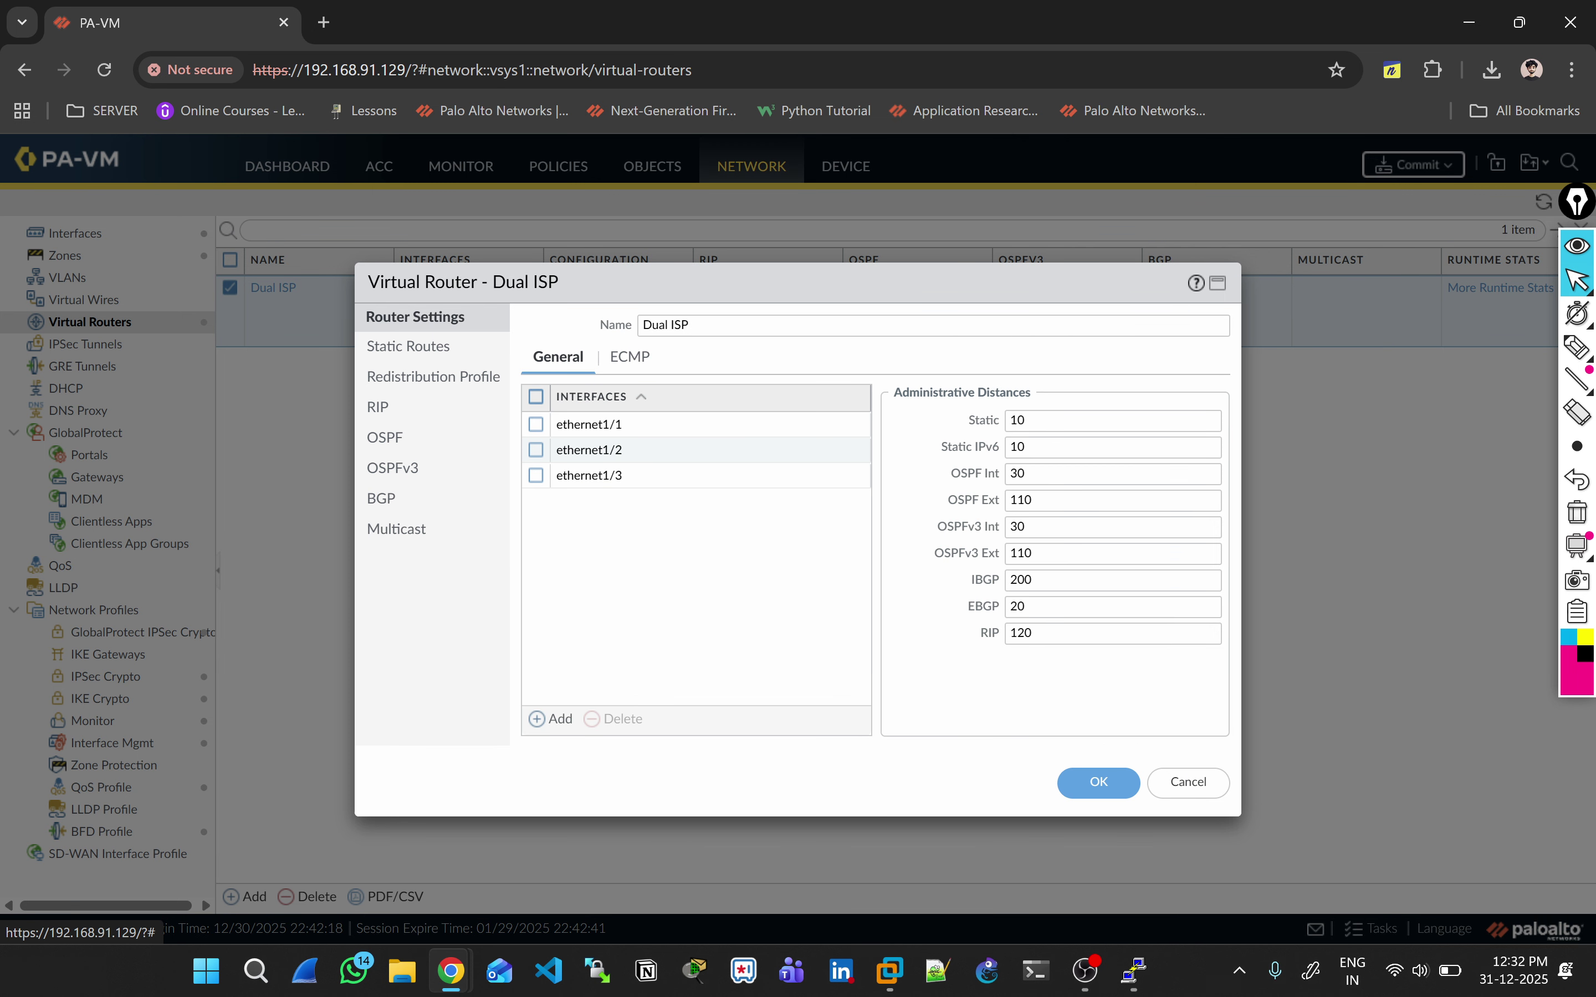
left_click(536, 424)
left_click(535, 450)
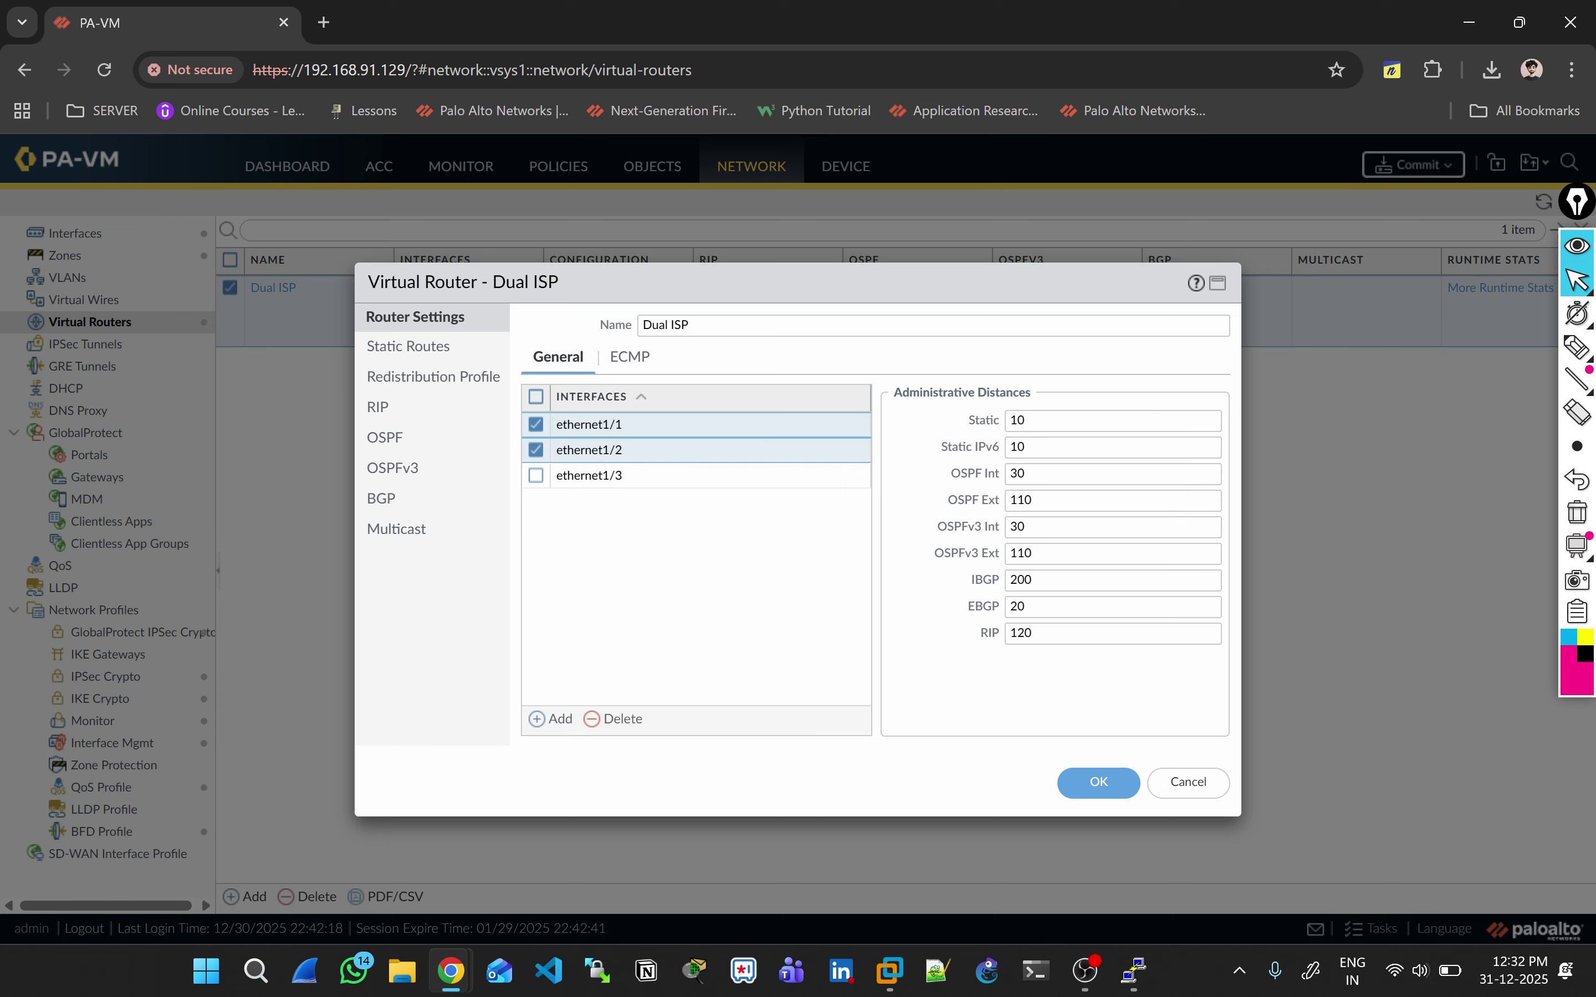
left_click(535, 475)
Step: Try Weighted Round Robin on the ECMP settings, then revert to Balanced Round Robin
left_click(629, 356)
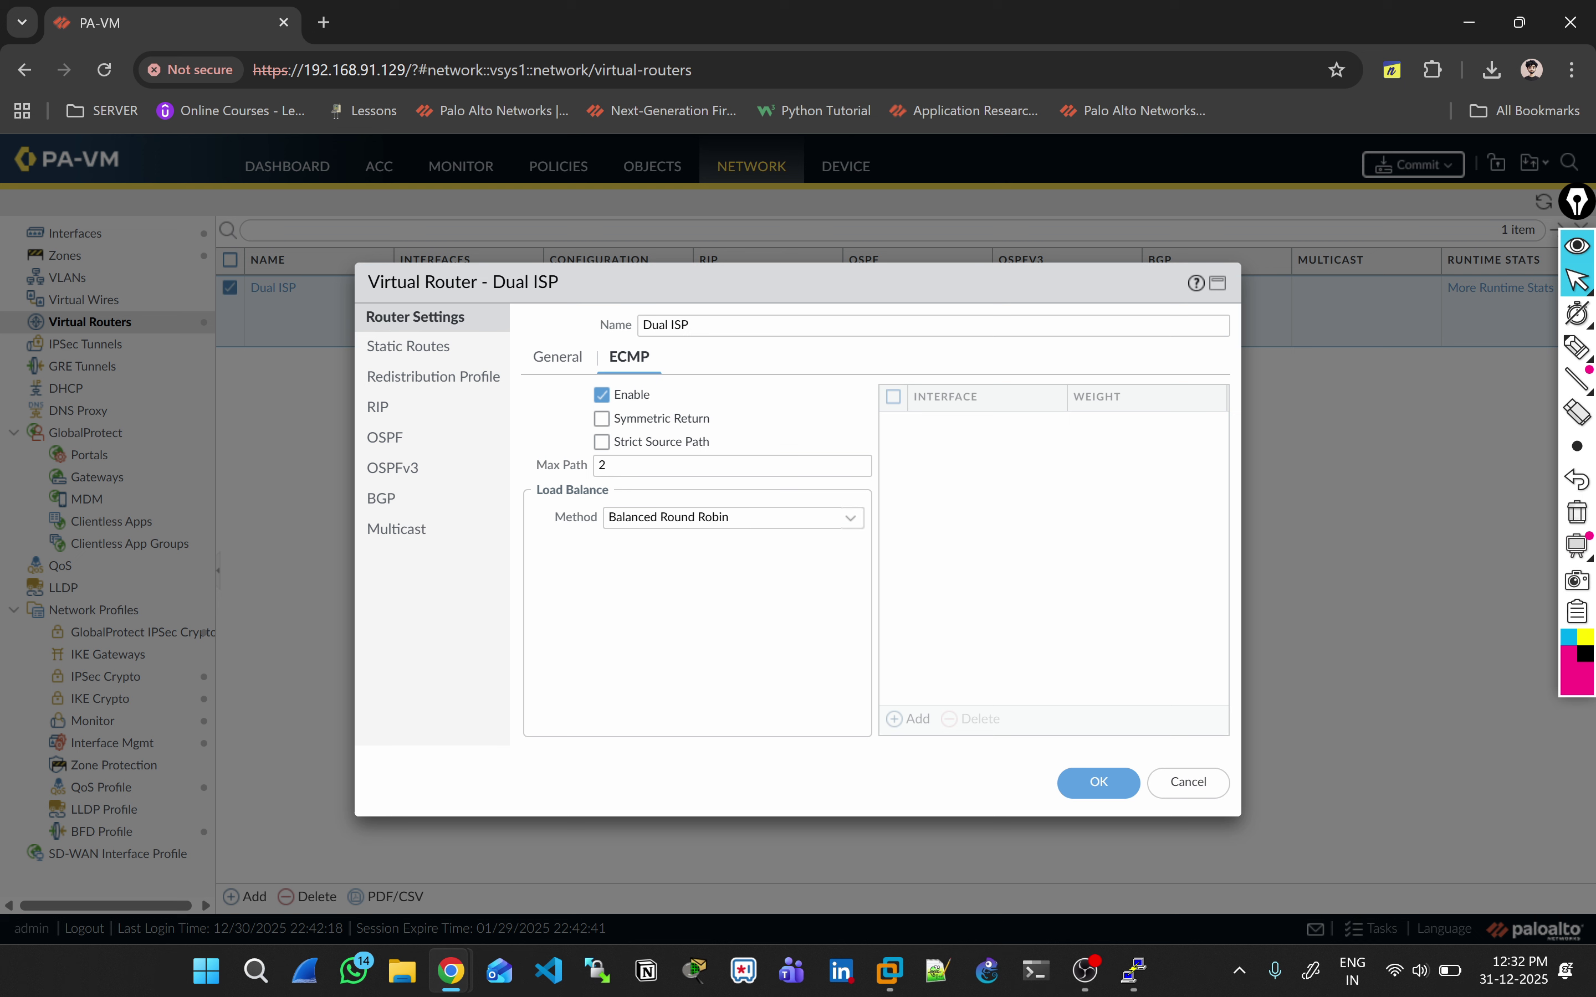
left_click(732, 517)
left_click(725, 603)
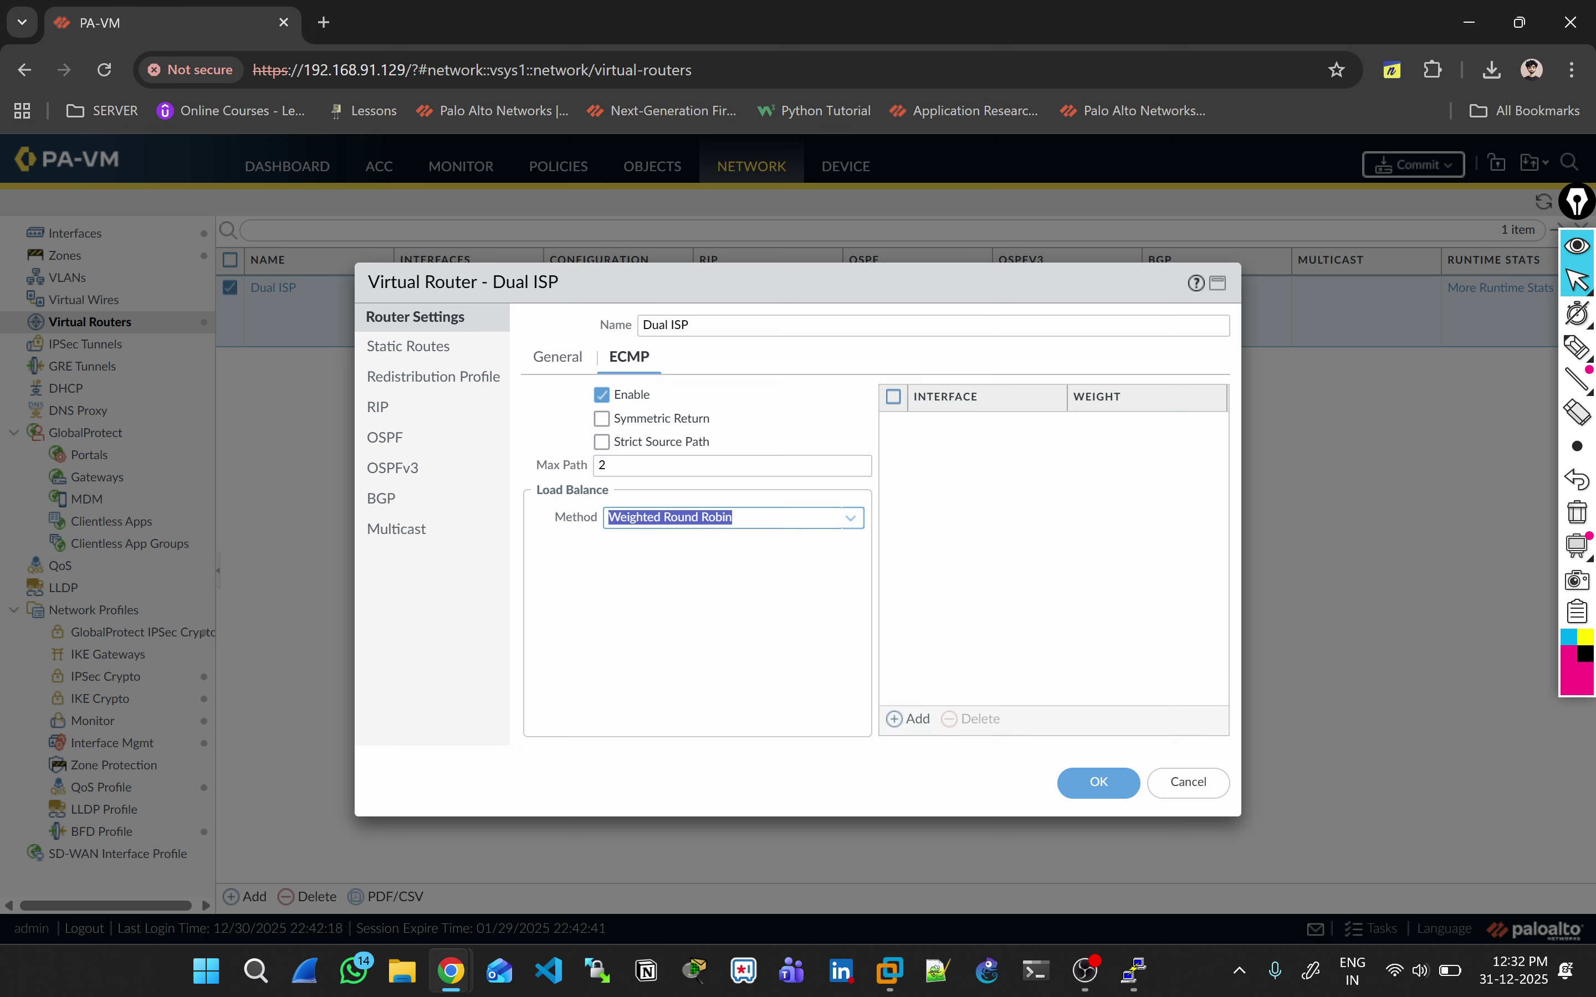
key("Down")
key("Down")
key("Return")
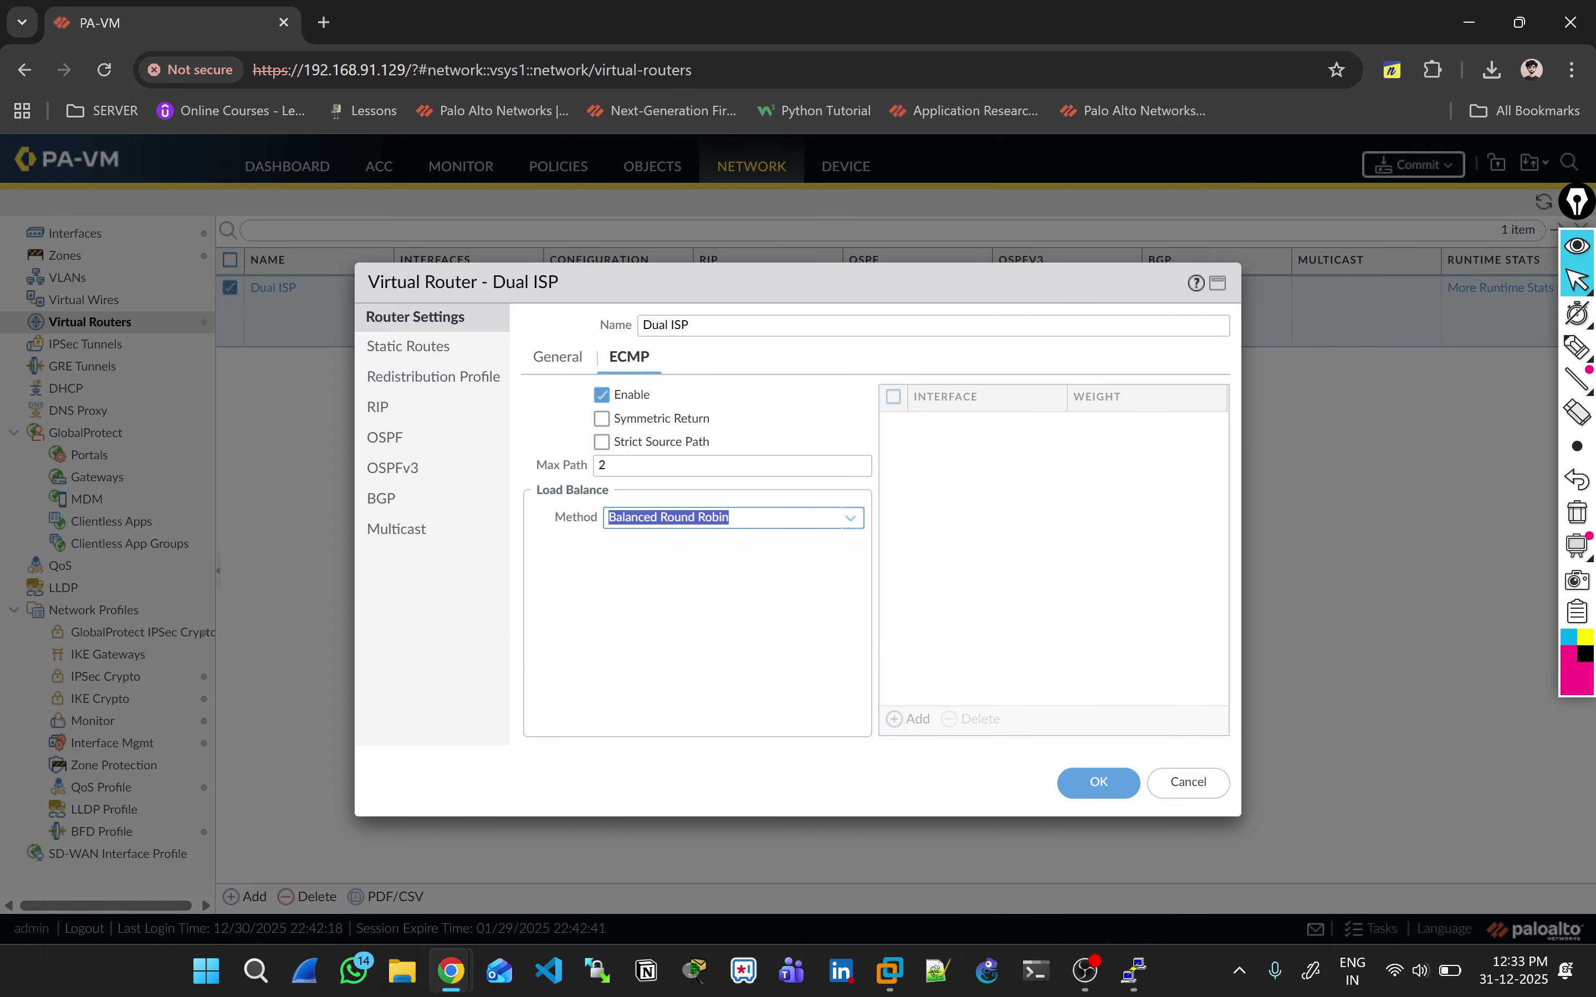
left_click(1578, 347)
mouse_move(973, 533)
left_mouse_down()
mouse_move(998, 590)
mouse_move(960, 533)
left_mouse_up()
left_click_drag(967, 558, 971, 579)
left_click_drag(965, 568, 978, 564)
left_click_drag(1189, 530, 1190, 523)
mouse_move(1192, 534)
left_mouse_down()
mouse_move(1207, 544)
mouse_move(1195, 569)
left_mouse_up()
mouse_move(990, 649)
left_mouse_down()
mouse_move(989, 610)
mouse_move(1004, 624)
left_mouse_up()
mouse_move(1218, 622)
left_mouse_down()
mouse_move(1223, 596)
mouse_move(1208, 599)
left_mouse_up()
mouse_move(975, 655)
left_mouse_down()
mouse_move(967, 621)
mouse_move(959, 643)
left_mouse_up()
mouse_move(1195, 630)
left_mouse_down()
mouse_move(1189, 613)
mouse_move(1215, 597)
left_mouse_up()
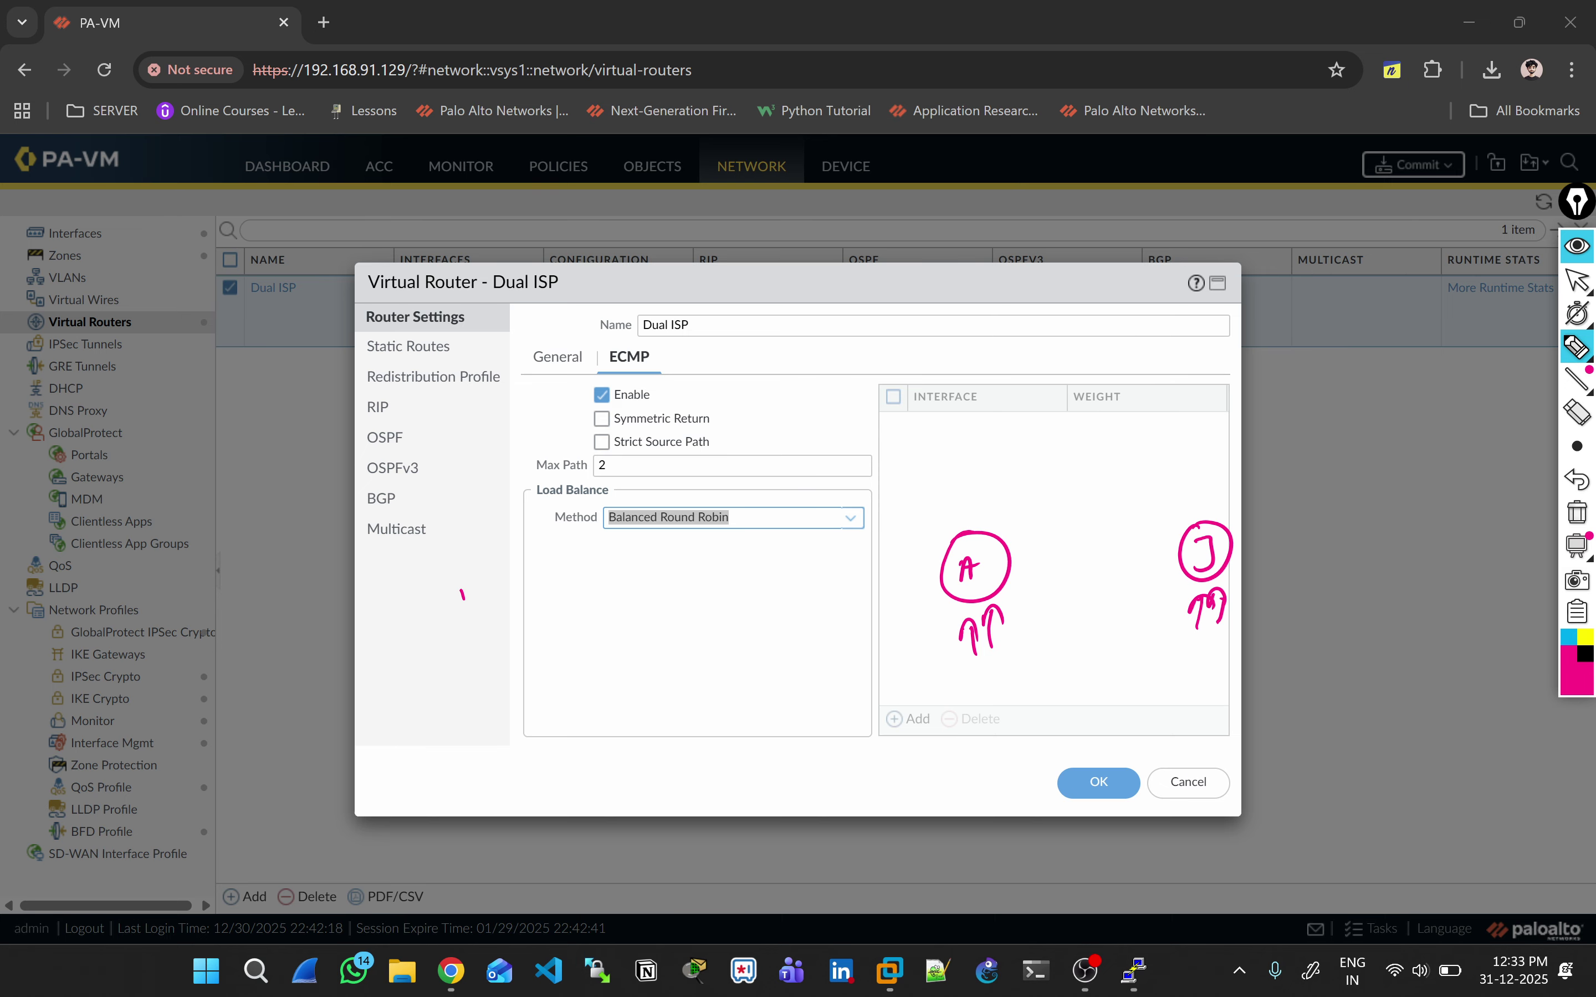
mouse_move(460, 432)
left_mouse_down()
mouse_move(463, 453)
mouse_move(556, 432)
left_mouse_up()
left_click_drag(647, 401, 655, 422)
left_click_drag(773, 387, 770, 415)
left_click_drag(465, 469, 471, 482)
left_click(1576, 512)
Step: Switch ECMP to Weighted Round Robin and add ethernet1/2 and ethernet1/3 as weighted interfaces
left_click(1576, 280)
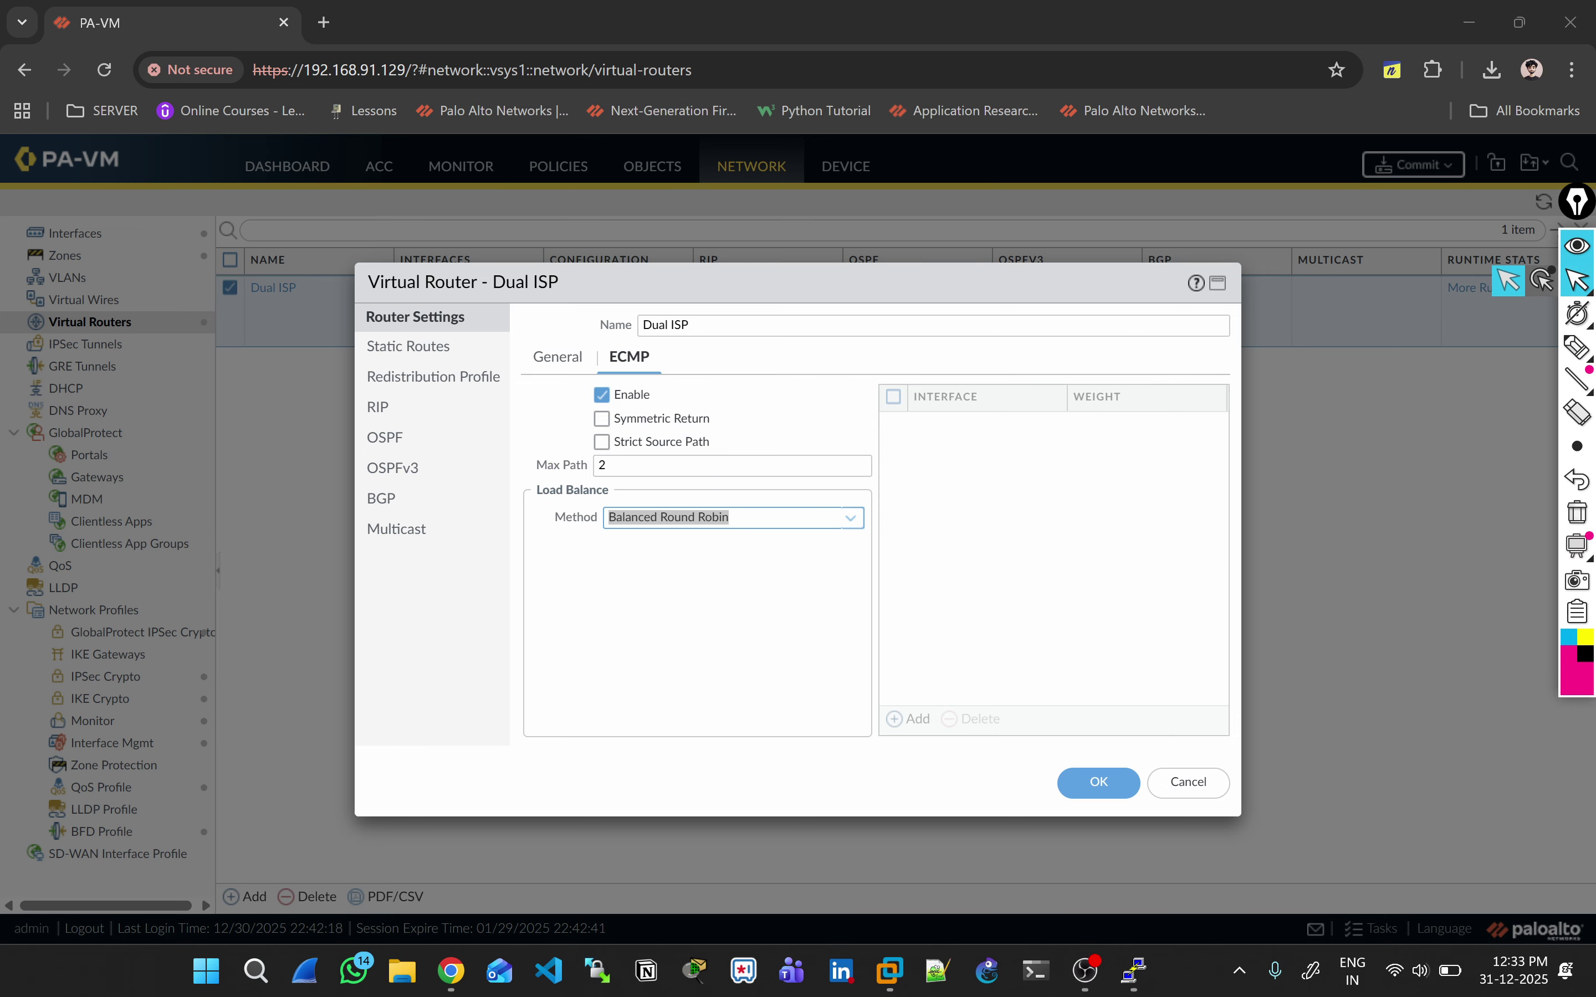
left_click(850, 519)
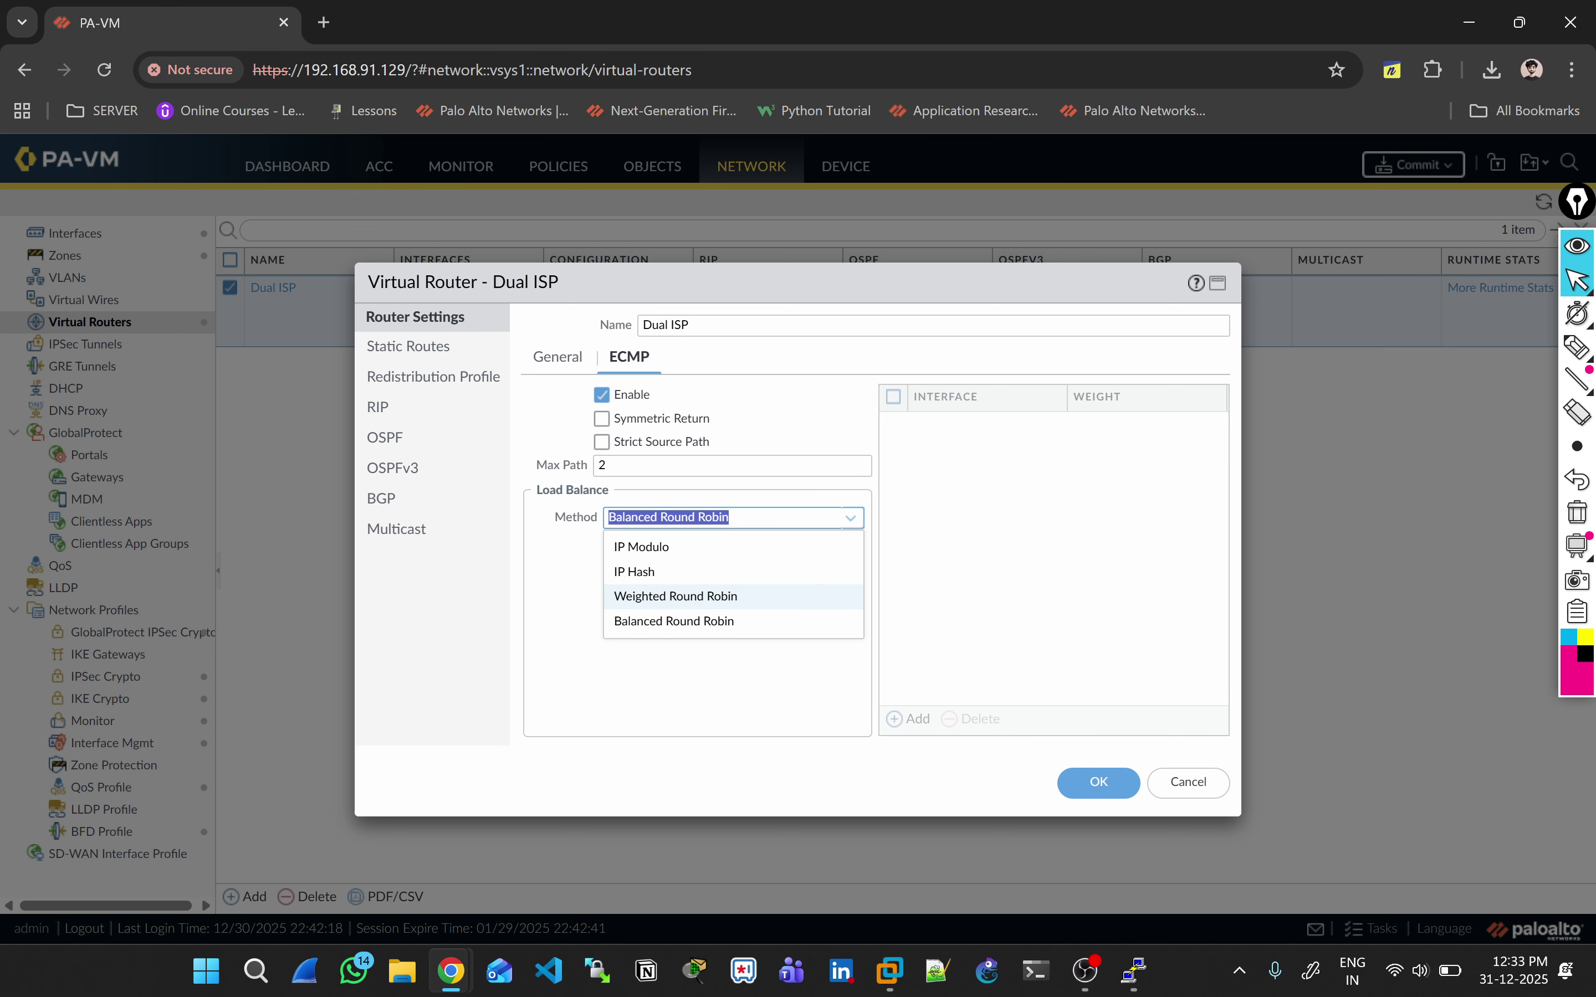
left_click(676, 596)
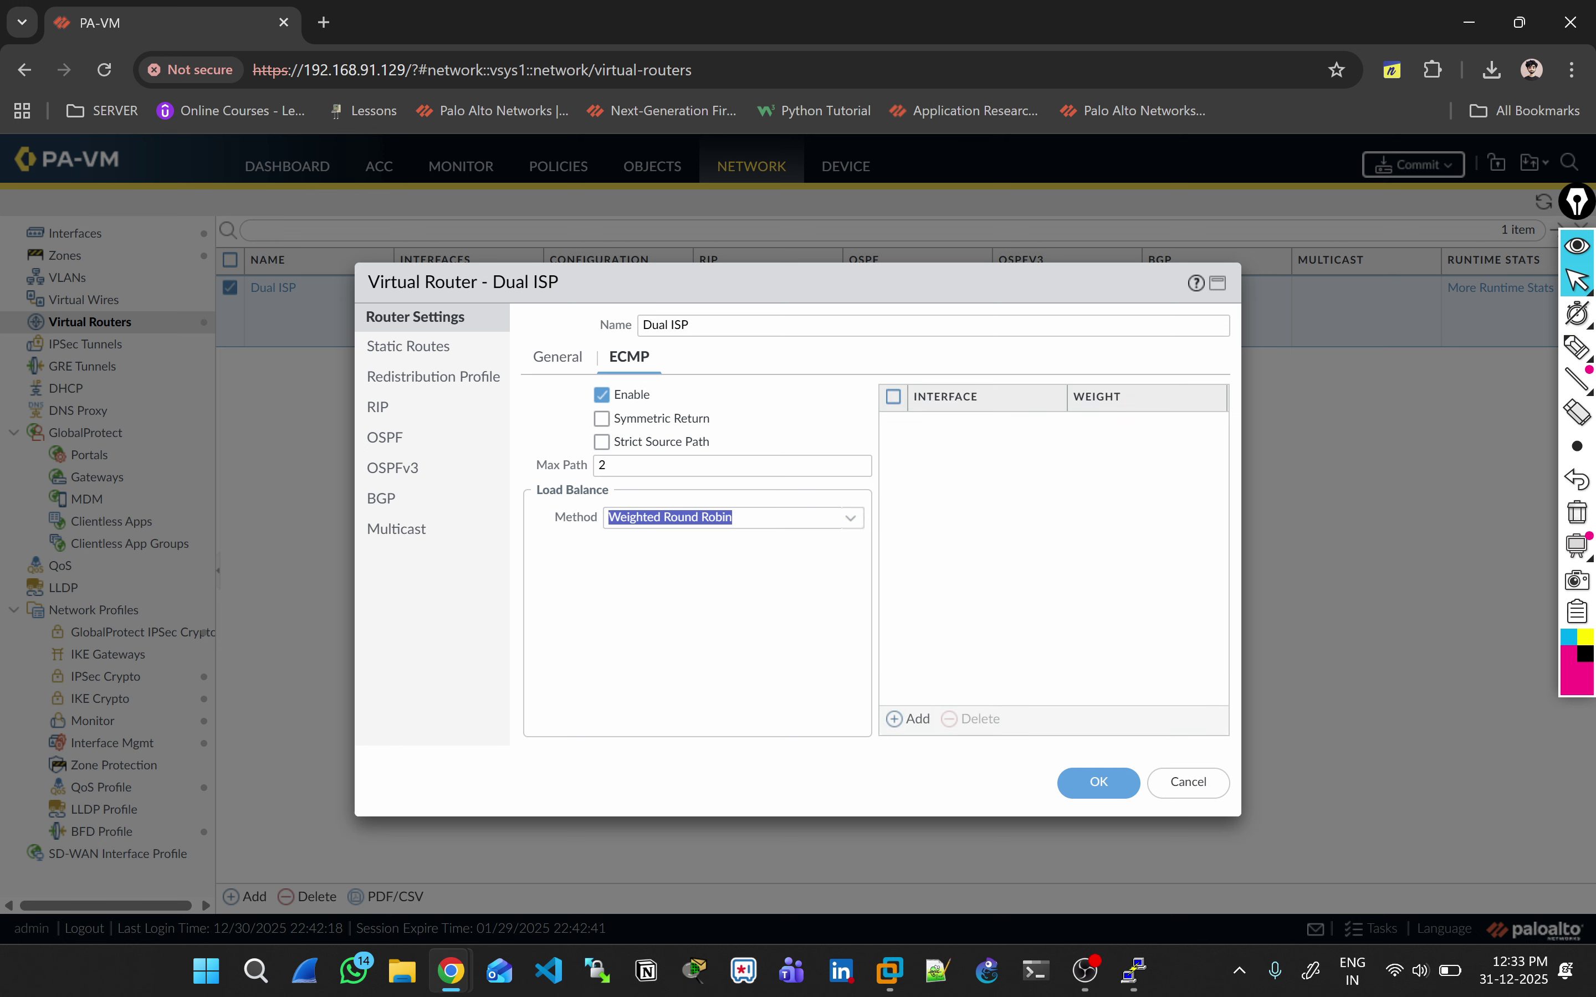
left_click(909, 719)
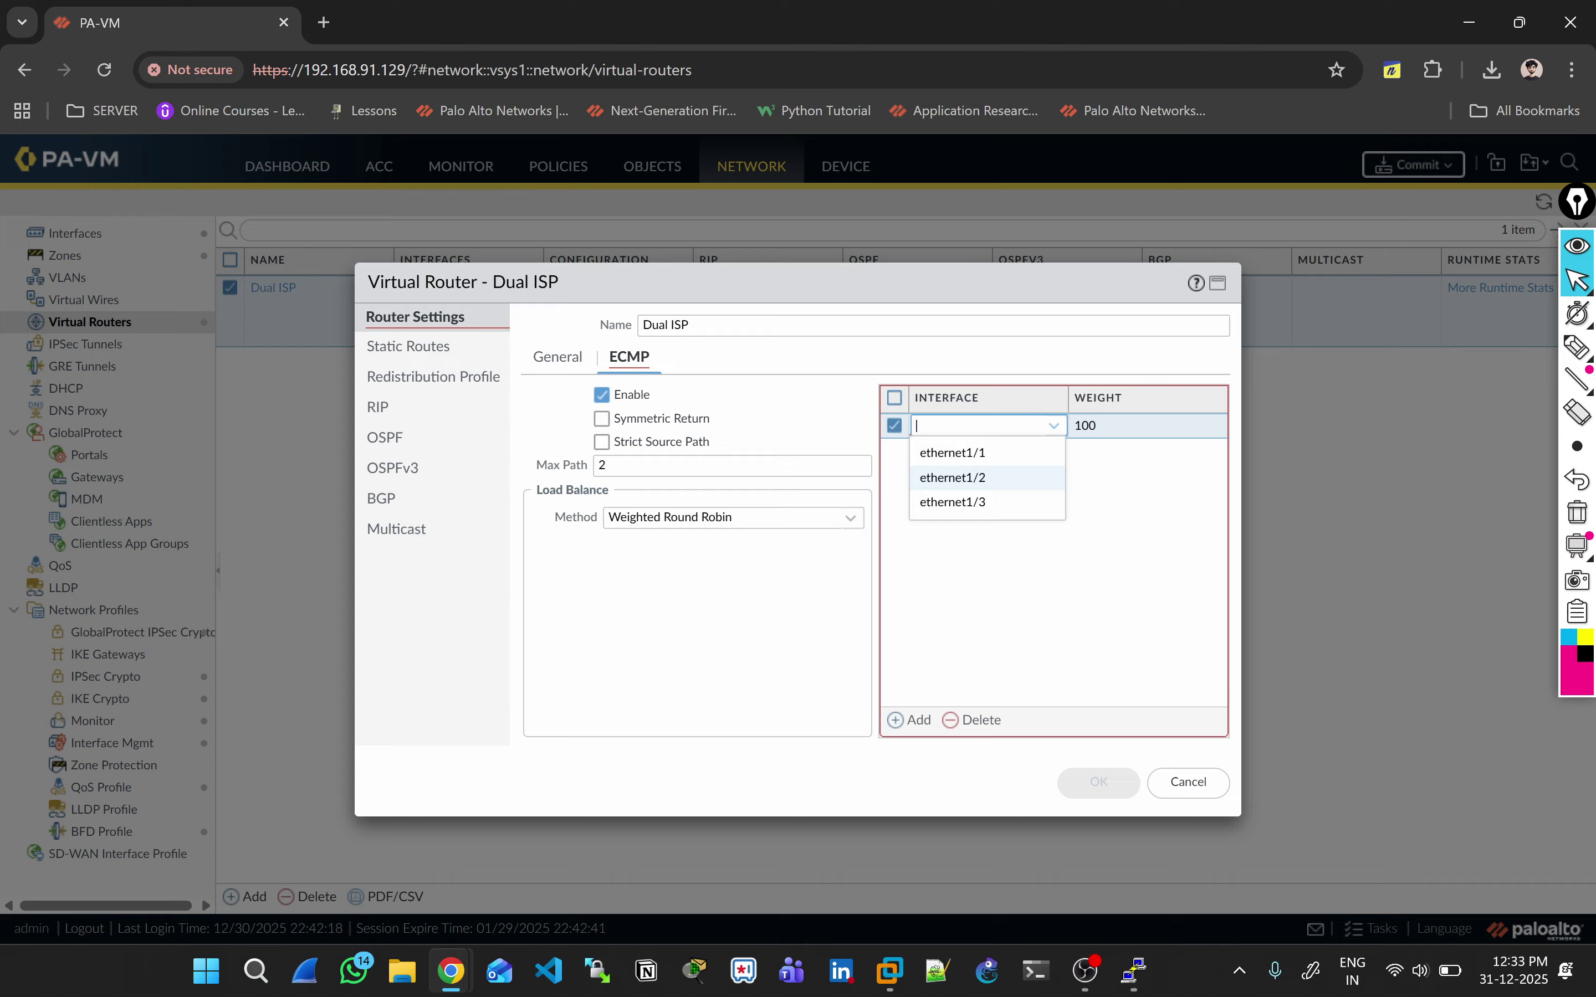
left_click(952, 478)
left_click(908, 719)
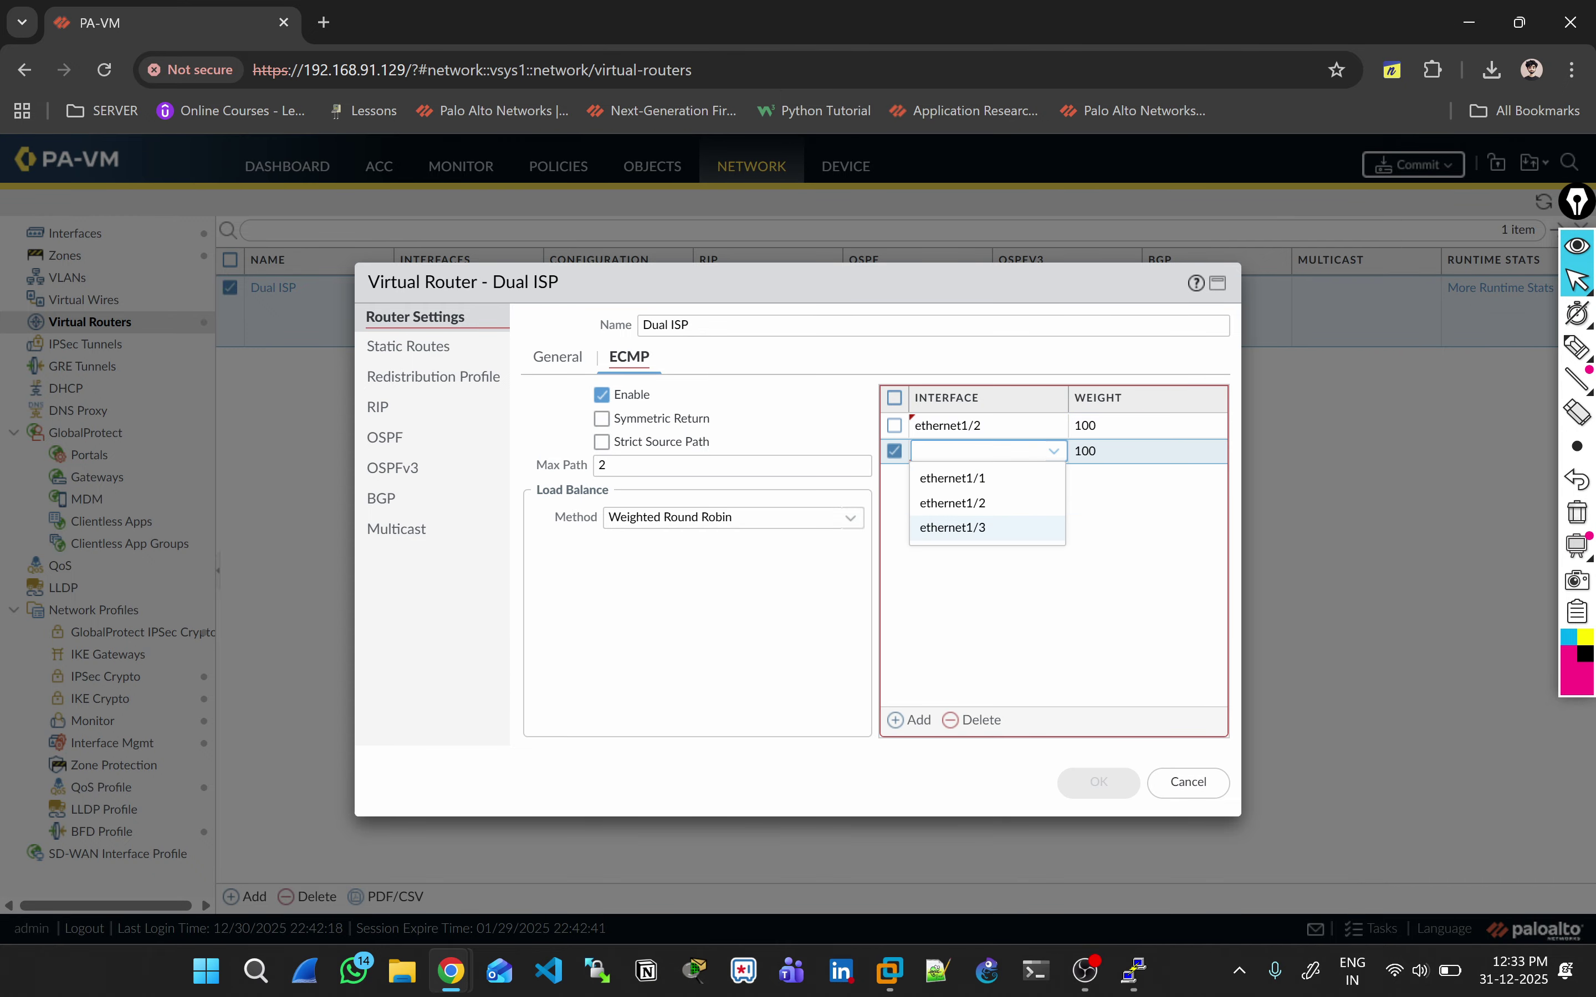
left_click(952, 527)
Step: Try weights of 50 for ethernet1/2 and 350 for ethernet1/3
left_click(1147, 425)
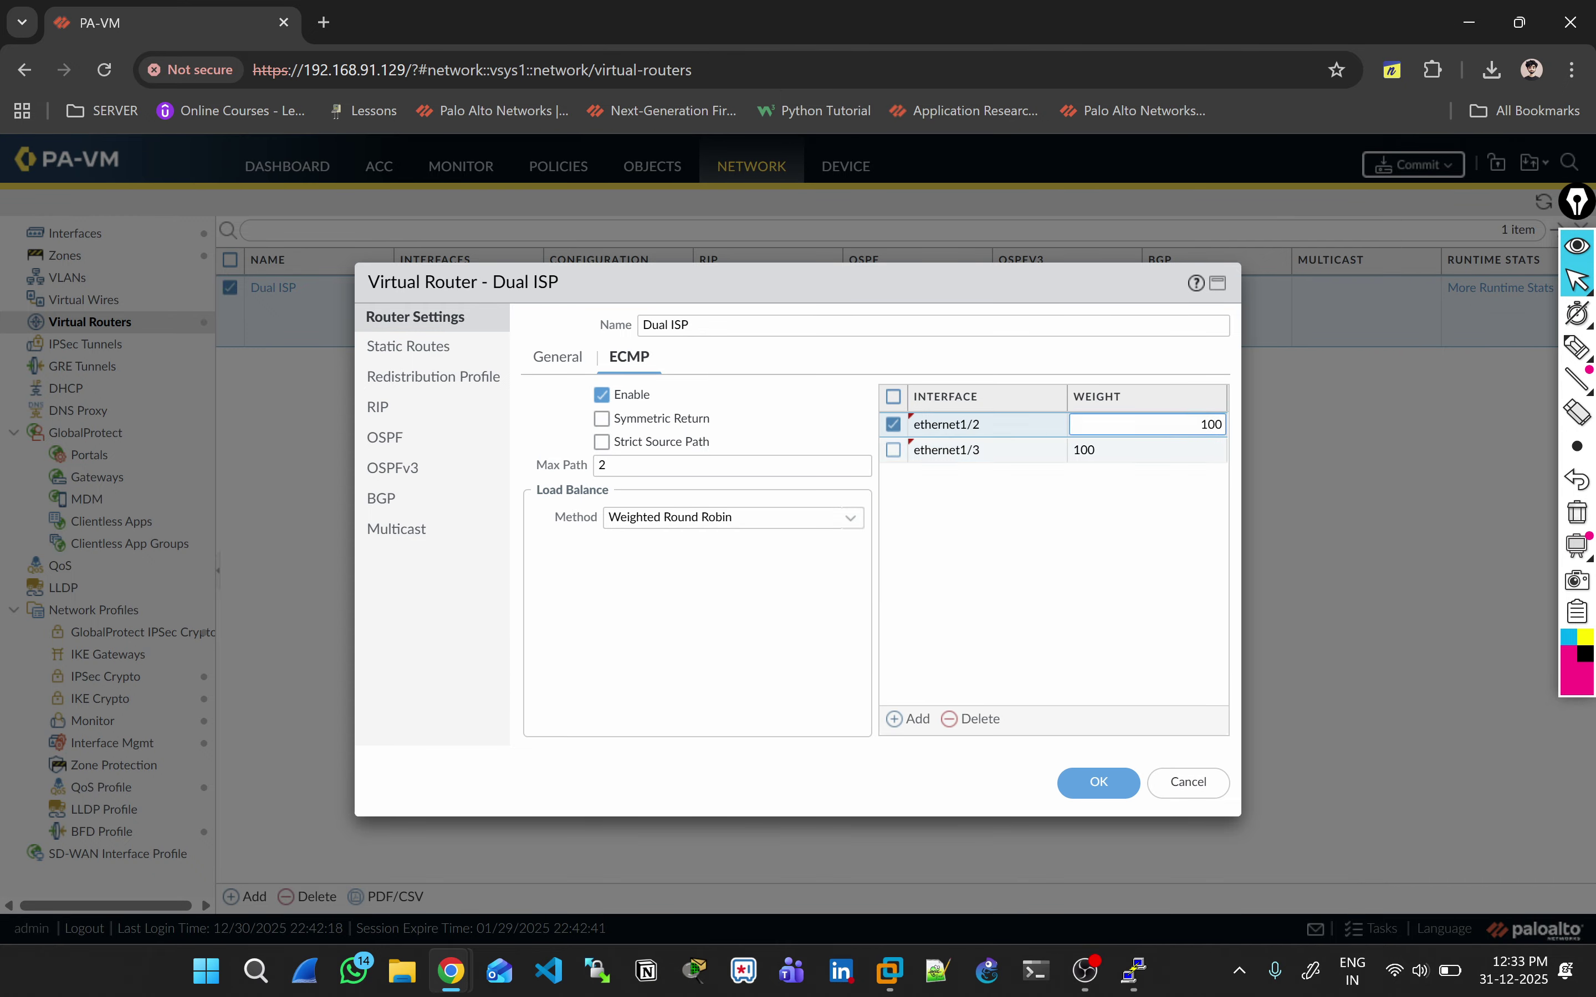
key("ctrl+a")
key("BackSpace")
type("50")
key("Tab")
key("Tab")
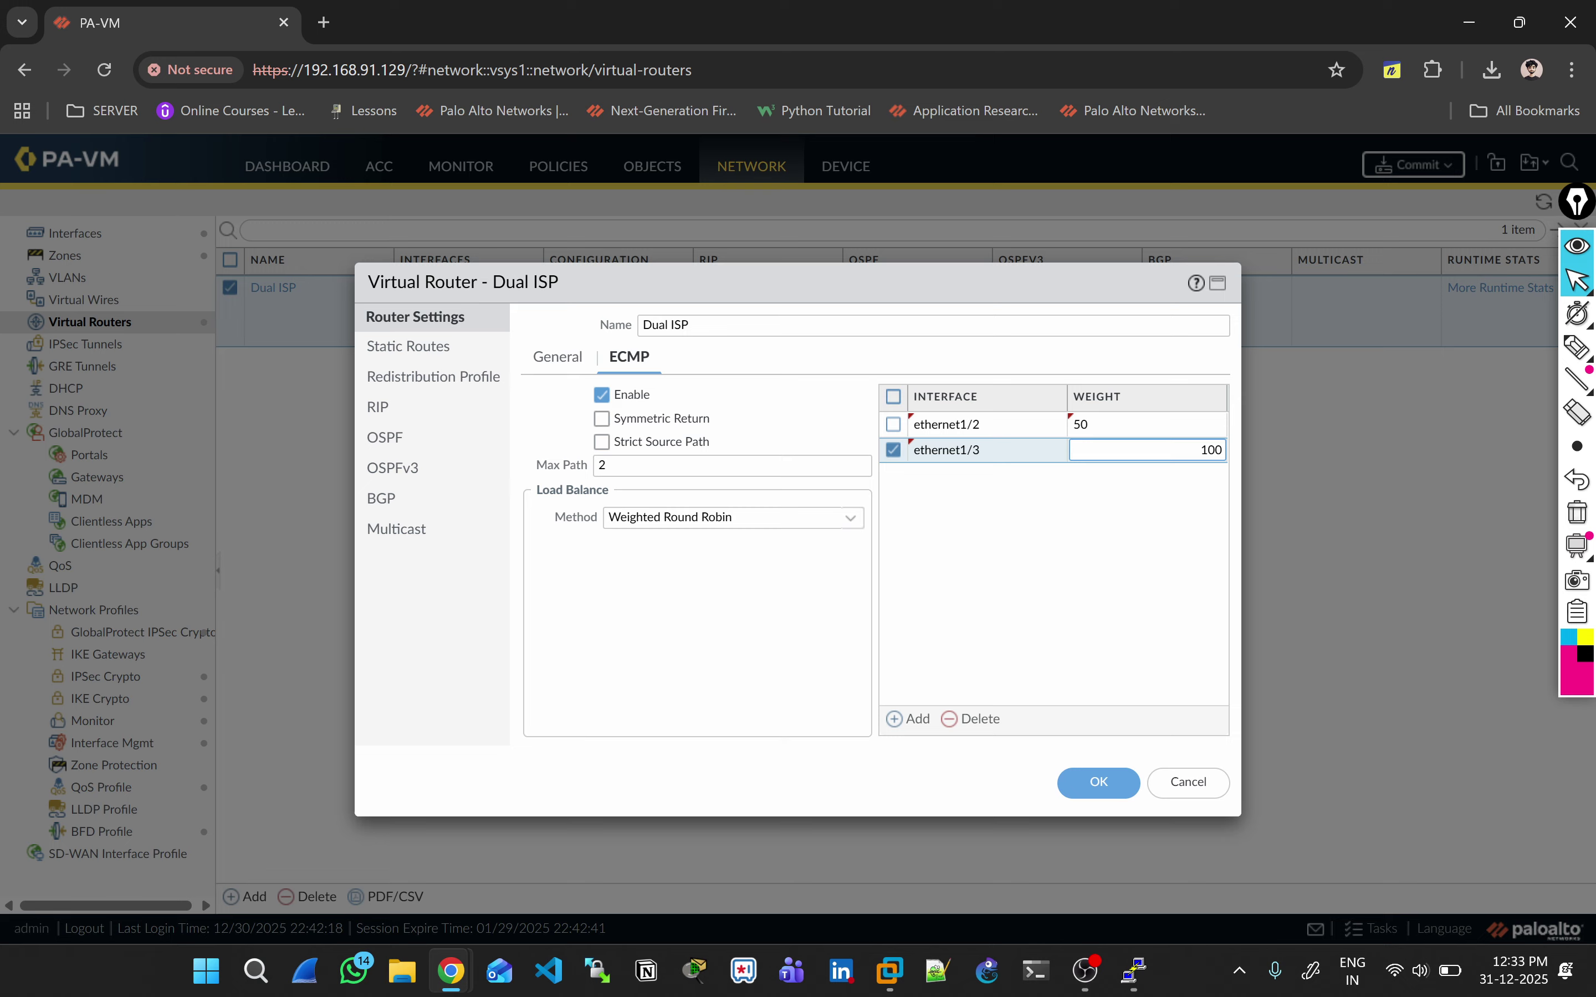
key("ctrl+a")
key("BackSpace")
type("3")
type("50")
Step: Change the weights to 70 for ethernet1/2 and 30 for ethernet1/3
left_click(1146, 425)
key("ctrl+a")
key("BackSpace")
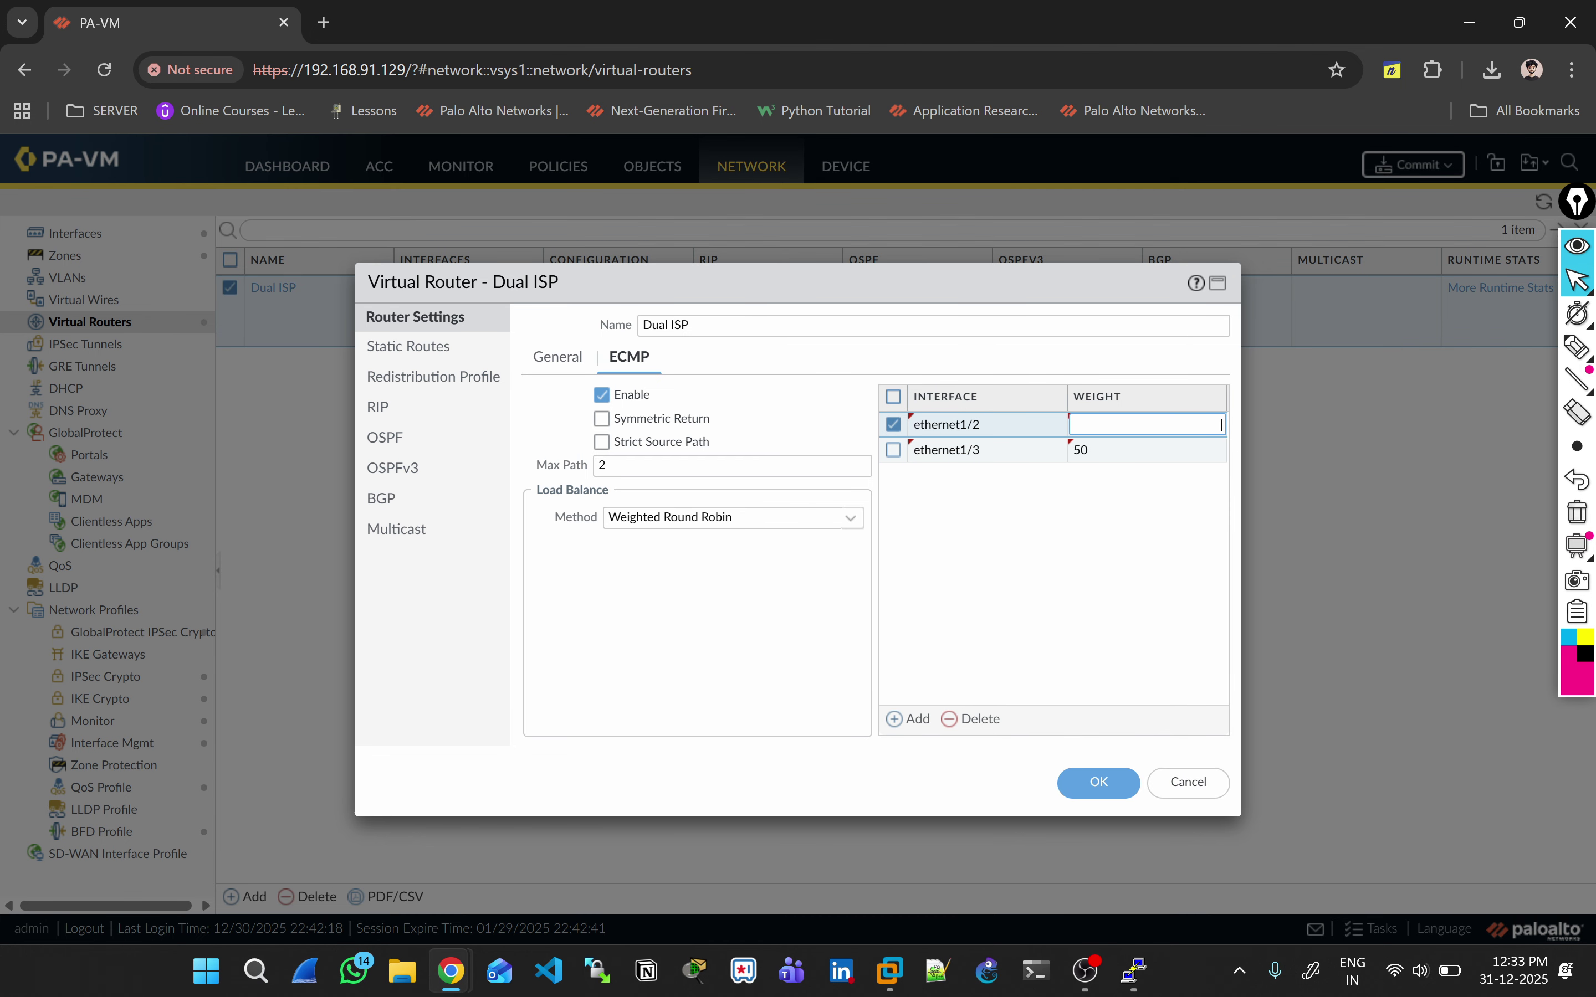
type("70")
left_click(947, 450)
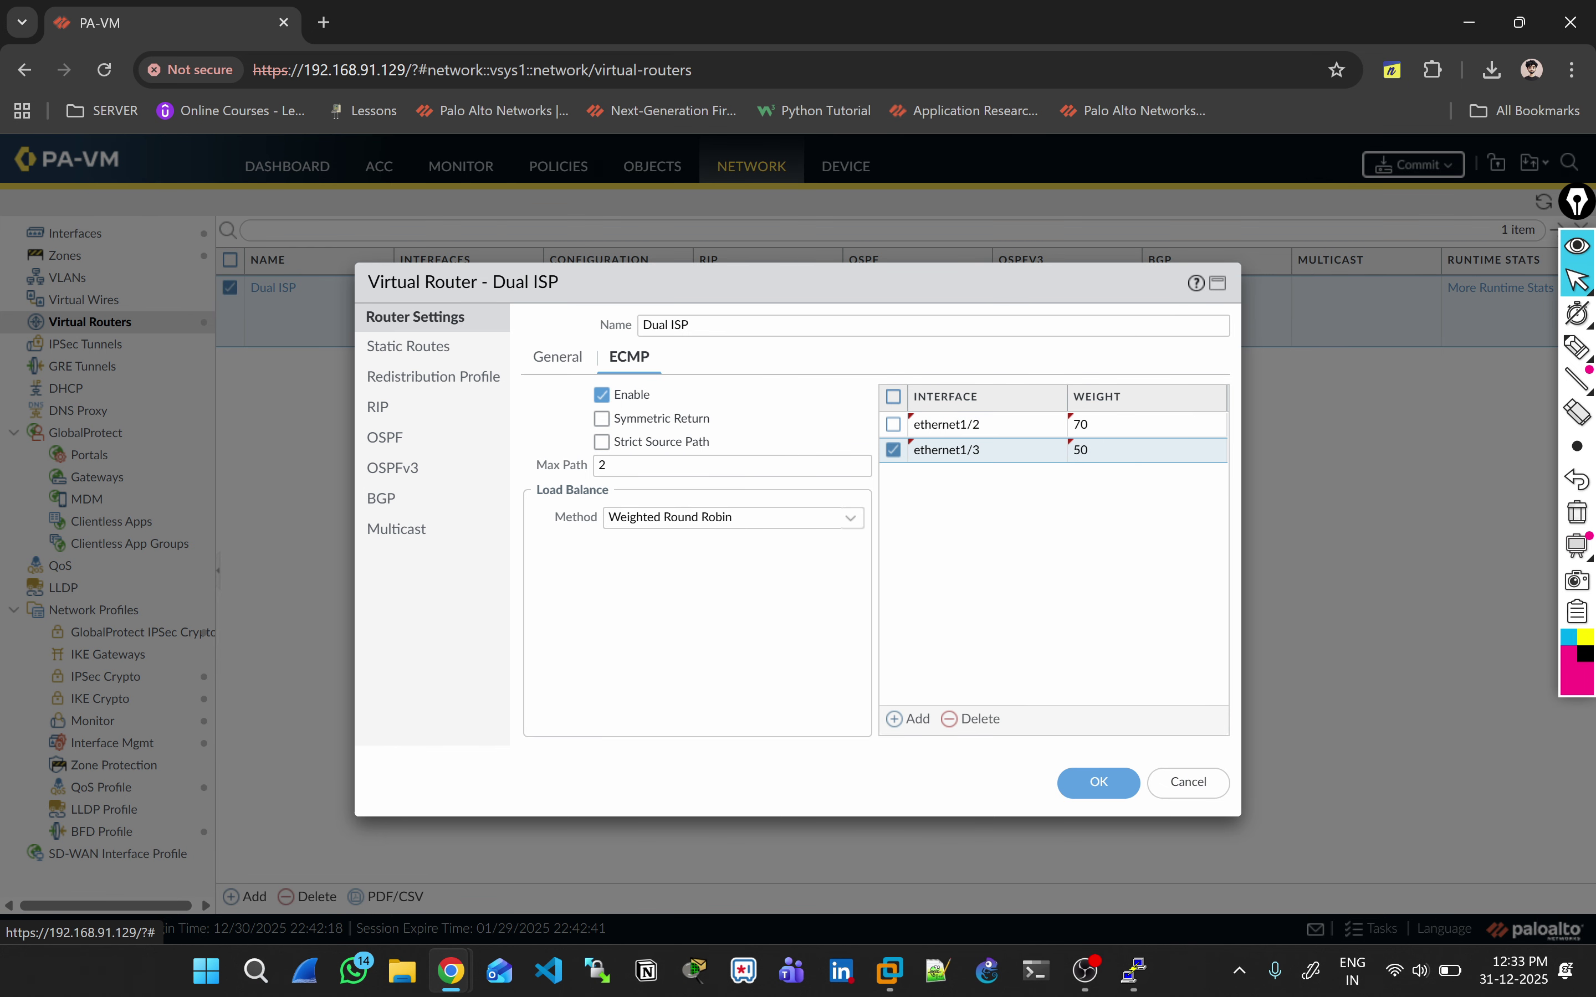
left_click(1148, 450)
key("ctrl+a")
type("30")
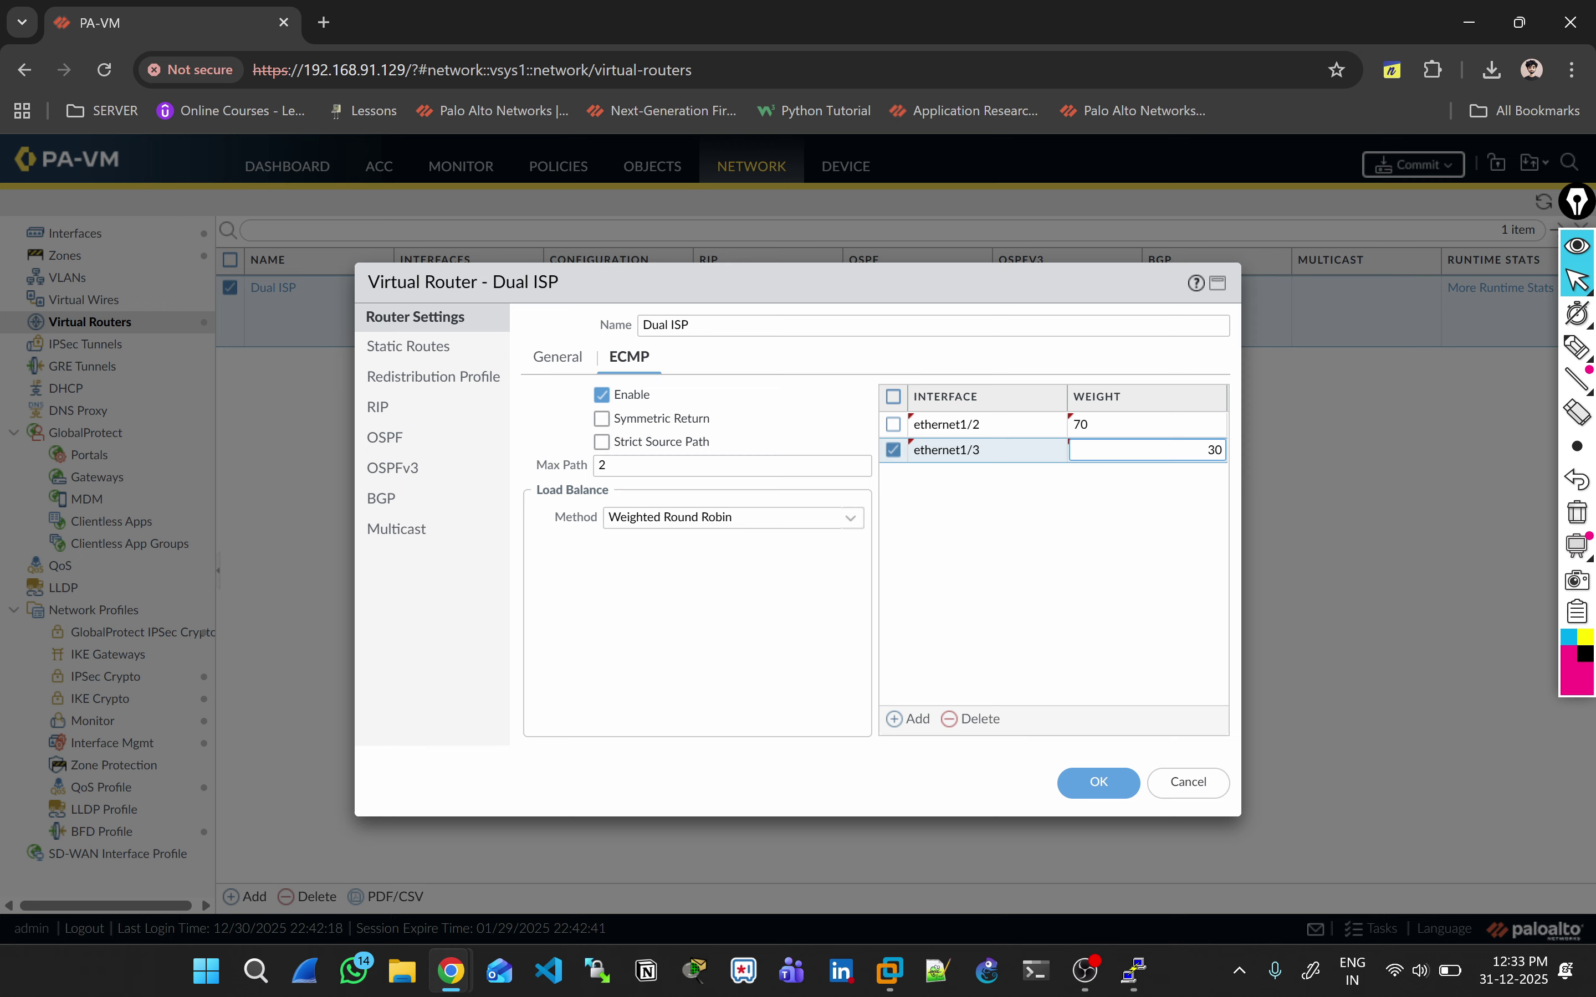
left_click(946, 450)
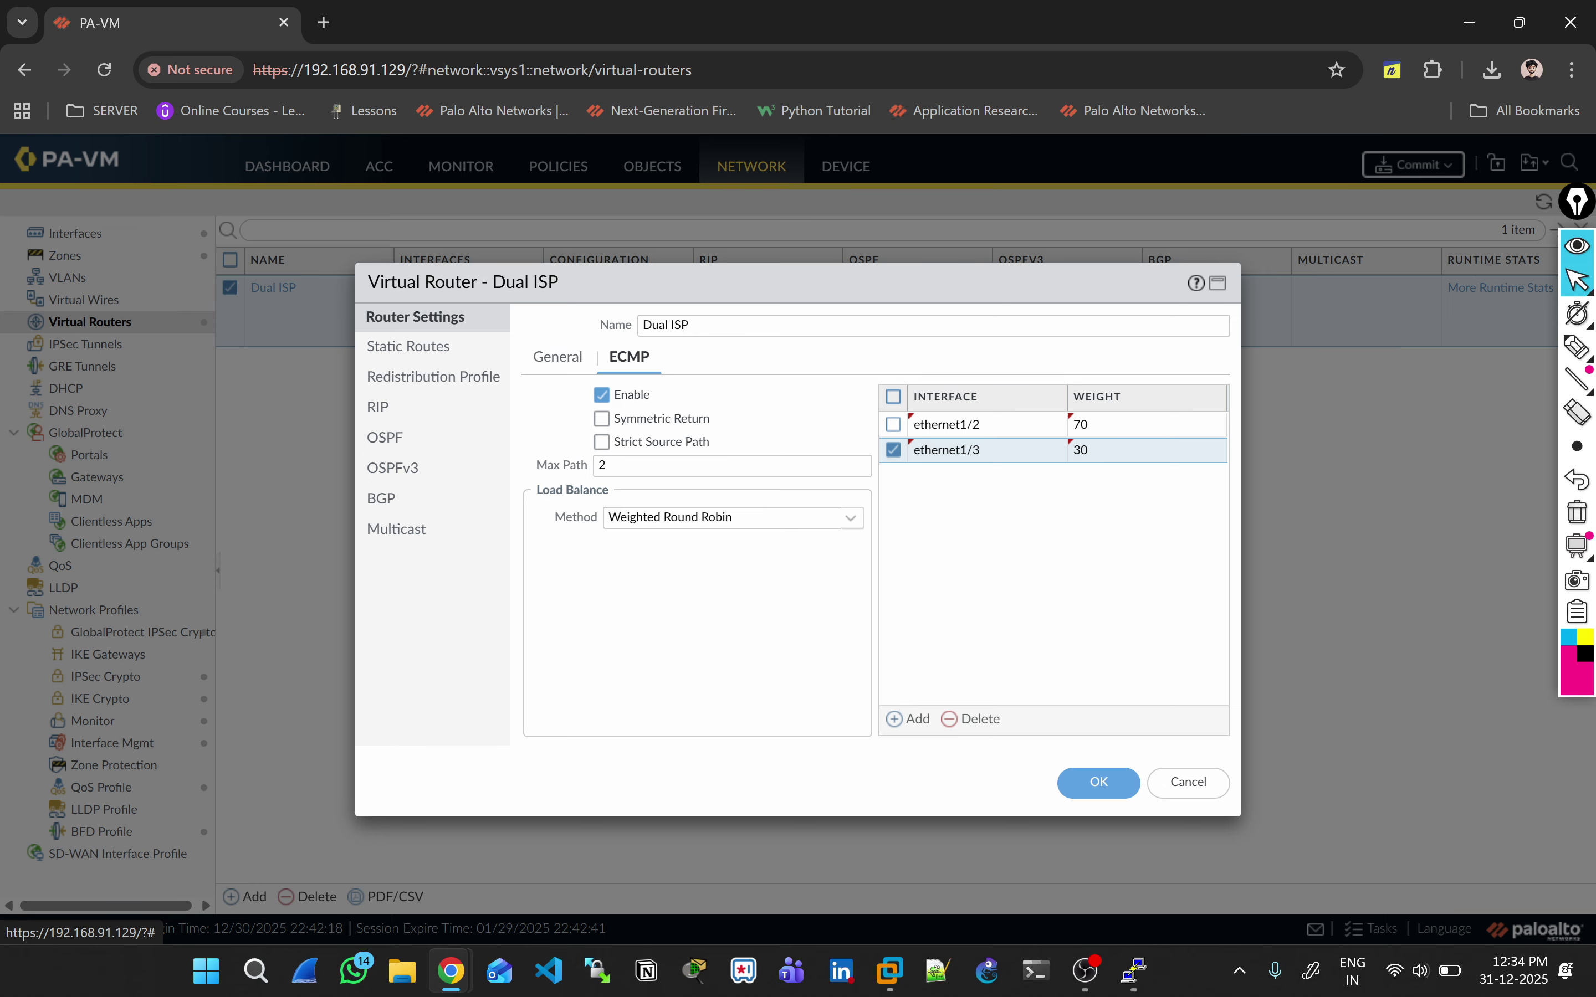
Step: Set the method to Balanced Round Robin, then cancel the router edits
left_click(732, 517)
left_click(673, 621)
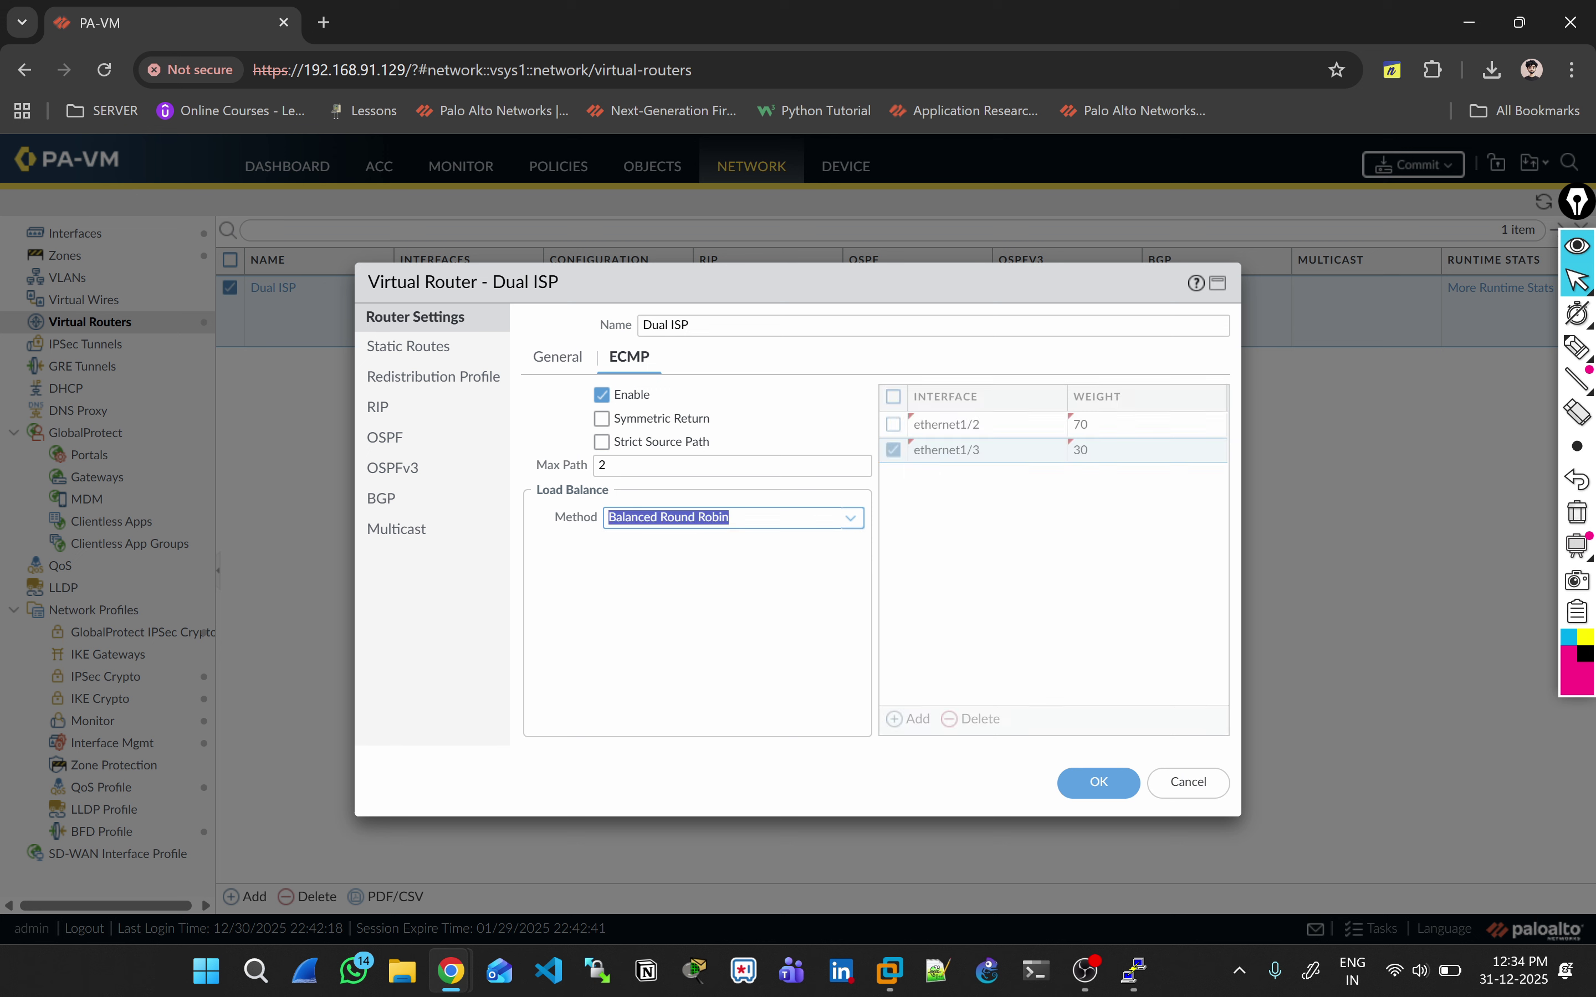
left_click(686, 621)
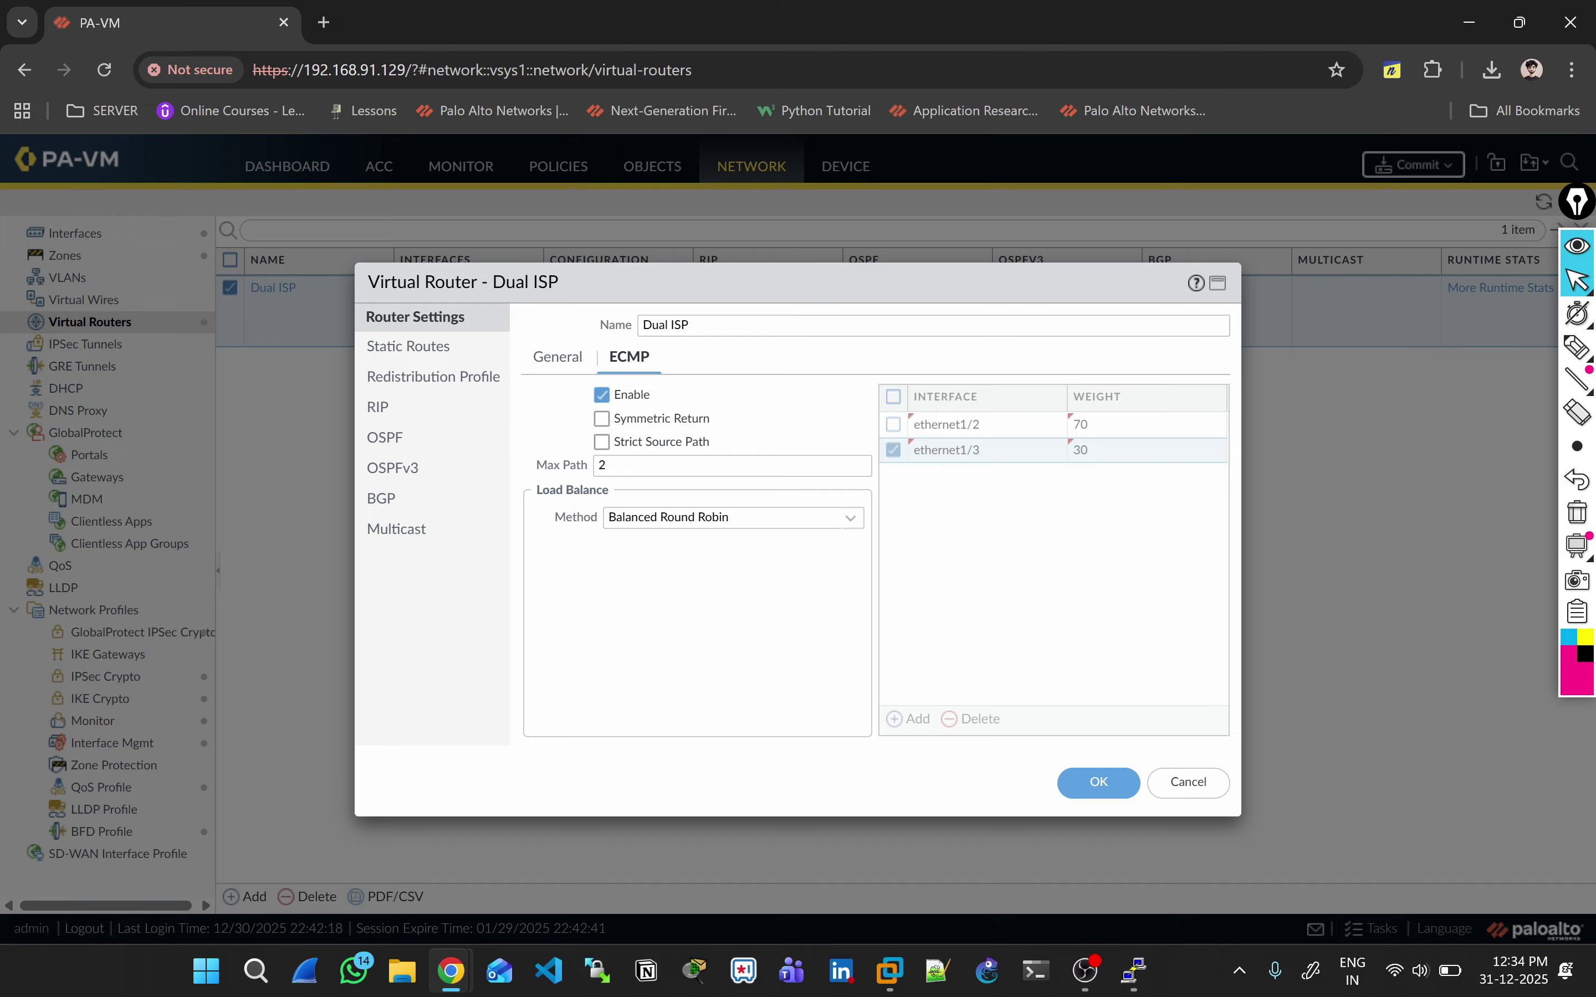
left_click(1577, 346)
mouse_move(1165, 423)
left_mouse_down()
mouse_move(1203, 410)
mouse_move(1213, 445)
left_mouse_up()
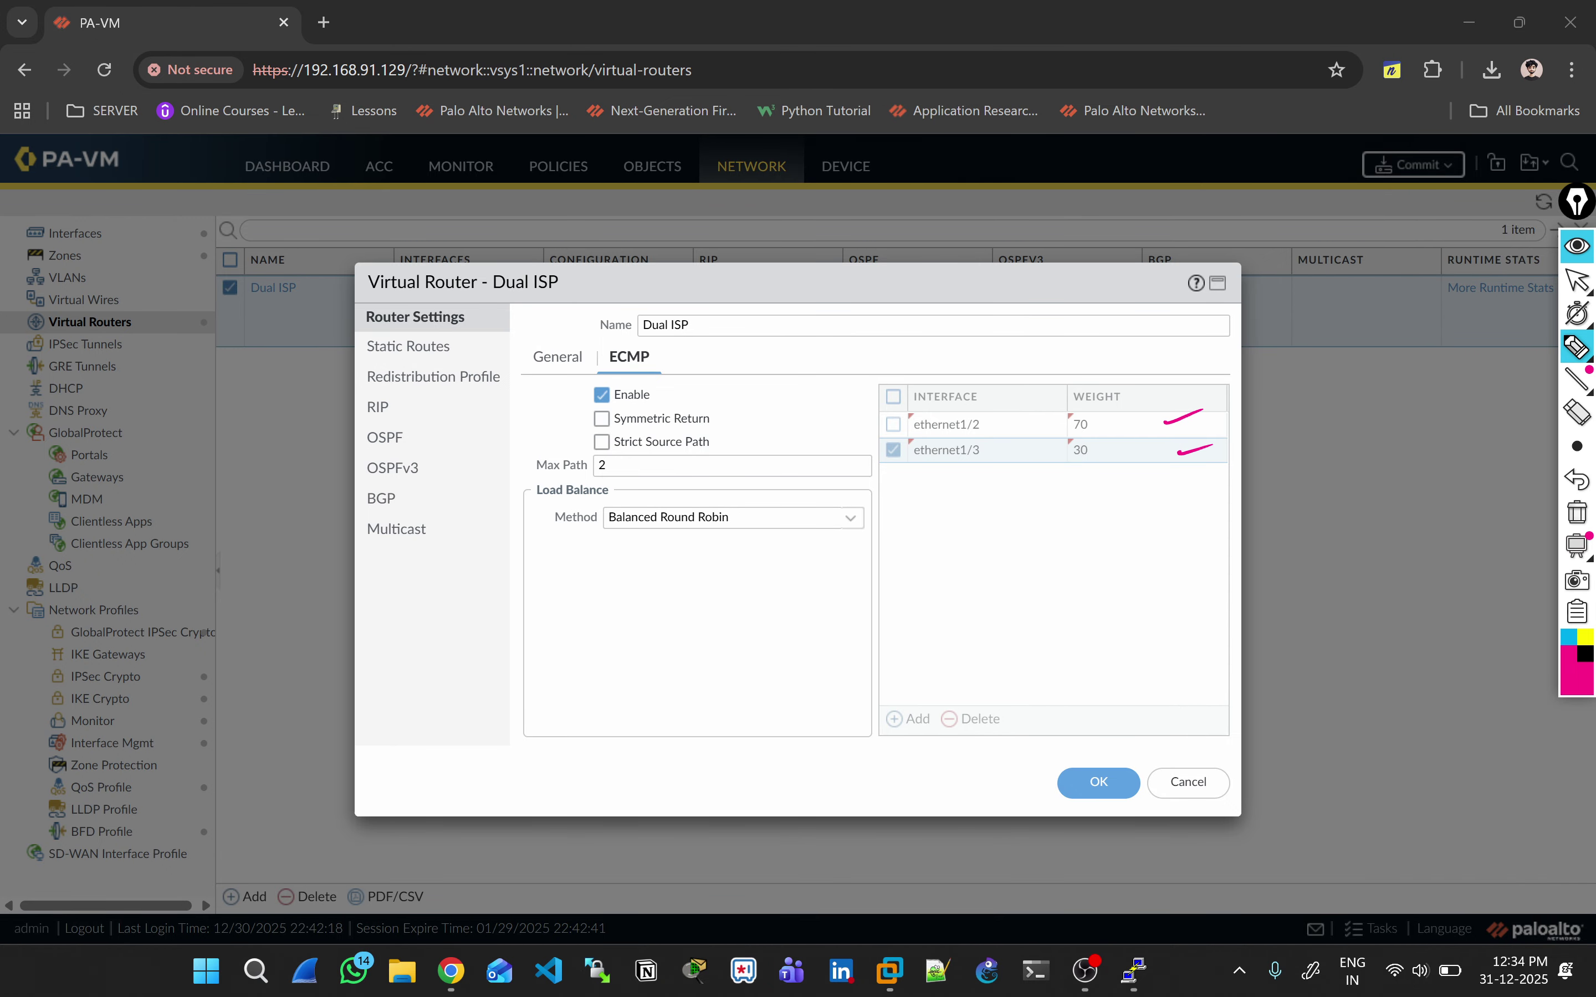
left_click(1576, 280)
left_click(1187, 782)
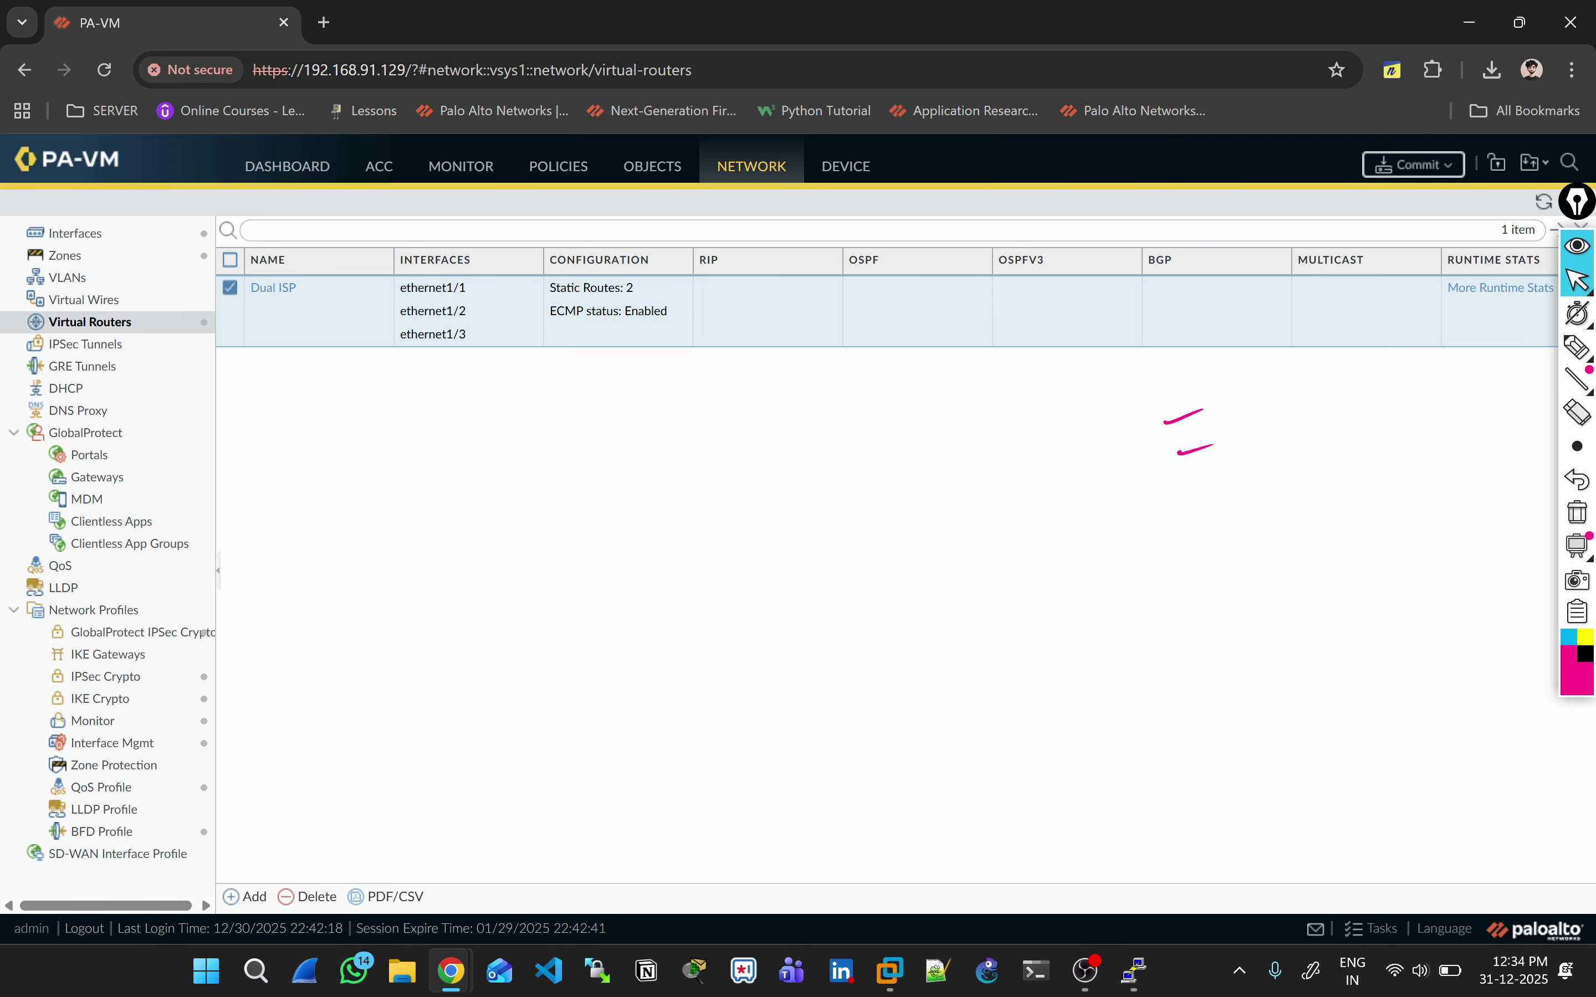
Step: Review the ethernet interfaces list and the security zones
left_click(1577, 512)
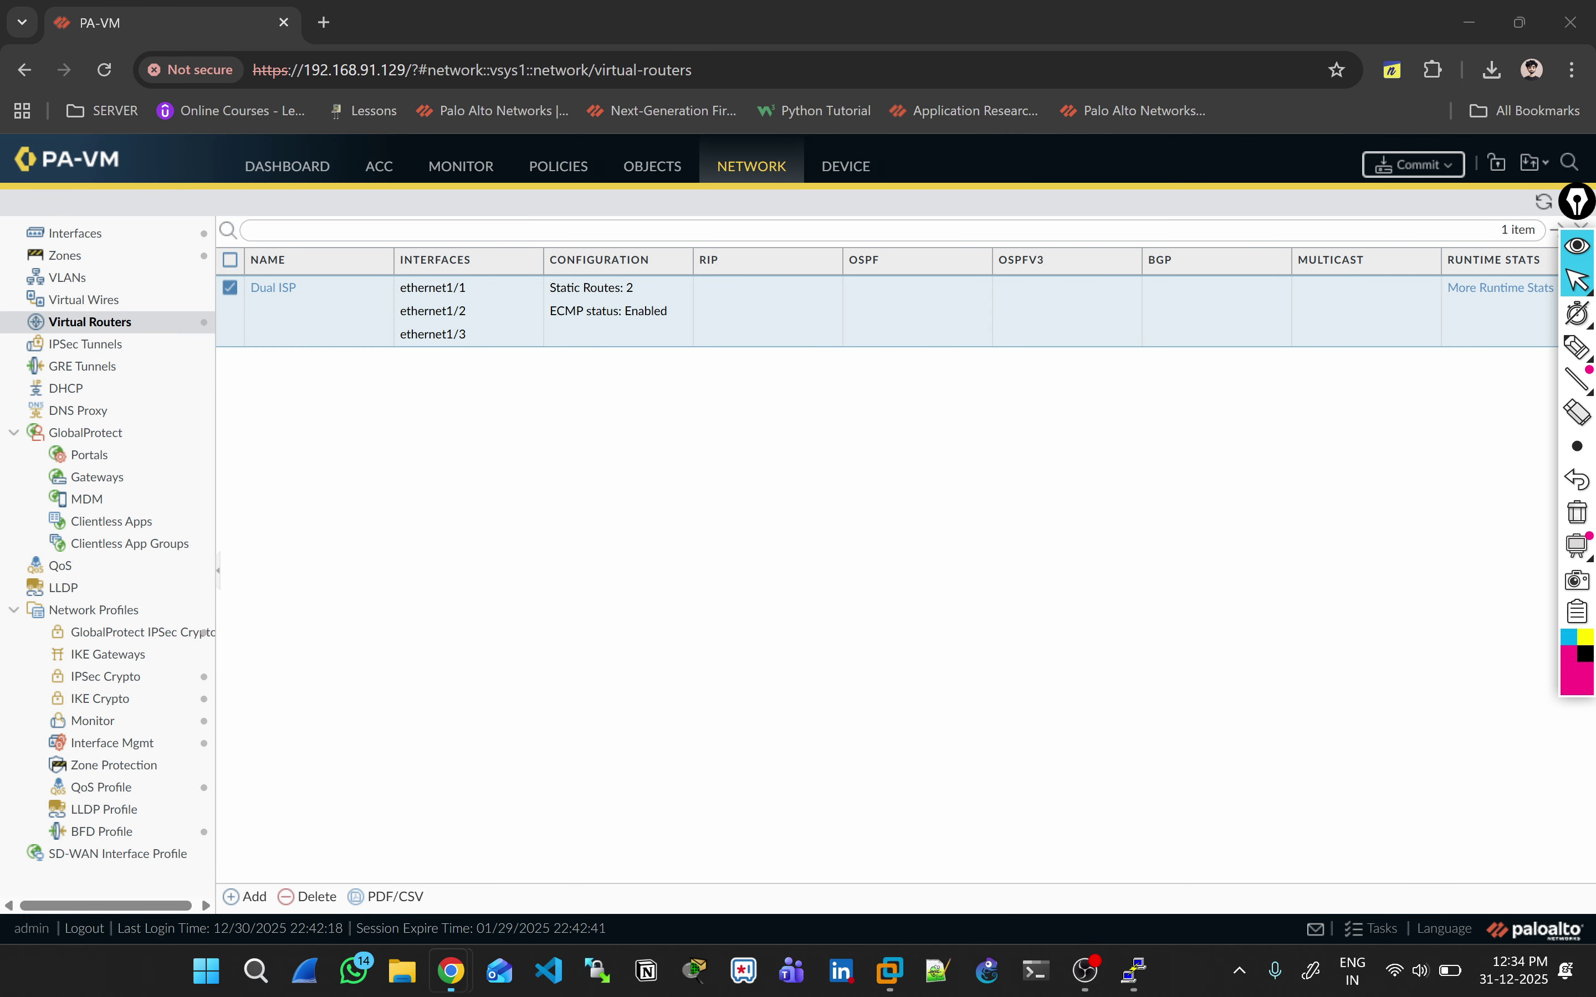
left_click(846, 165)
left_click(752, 165)
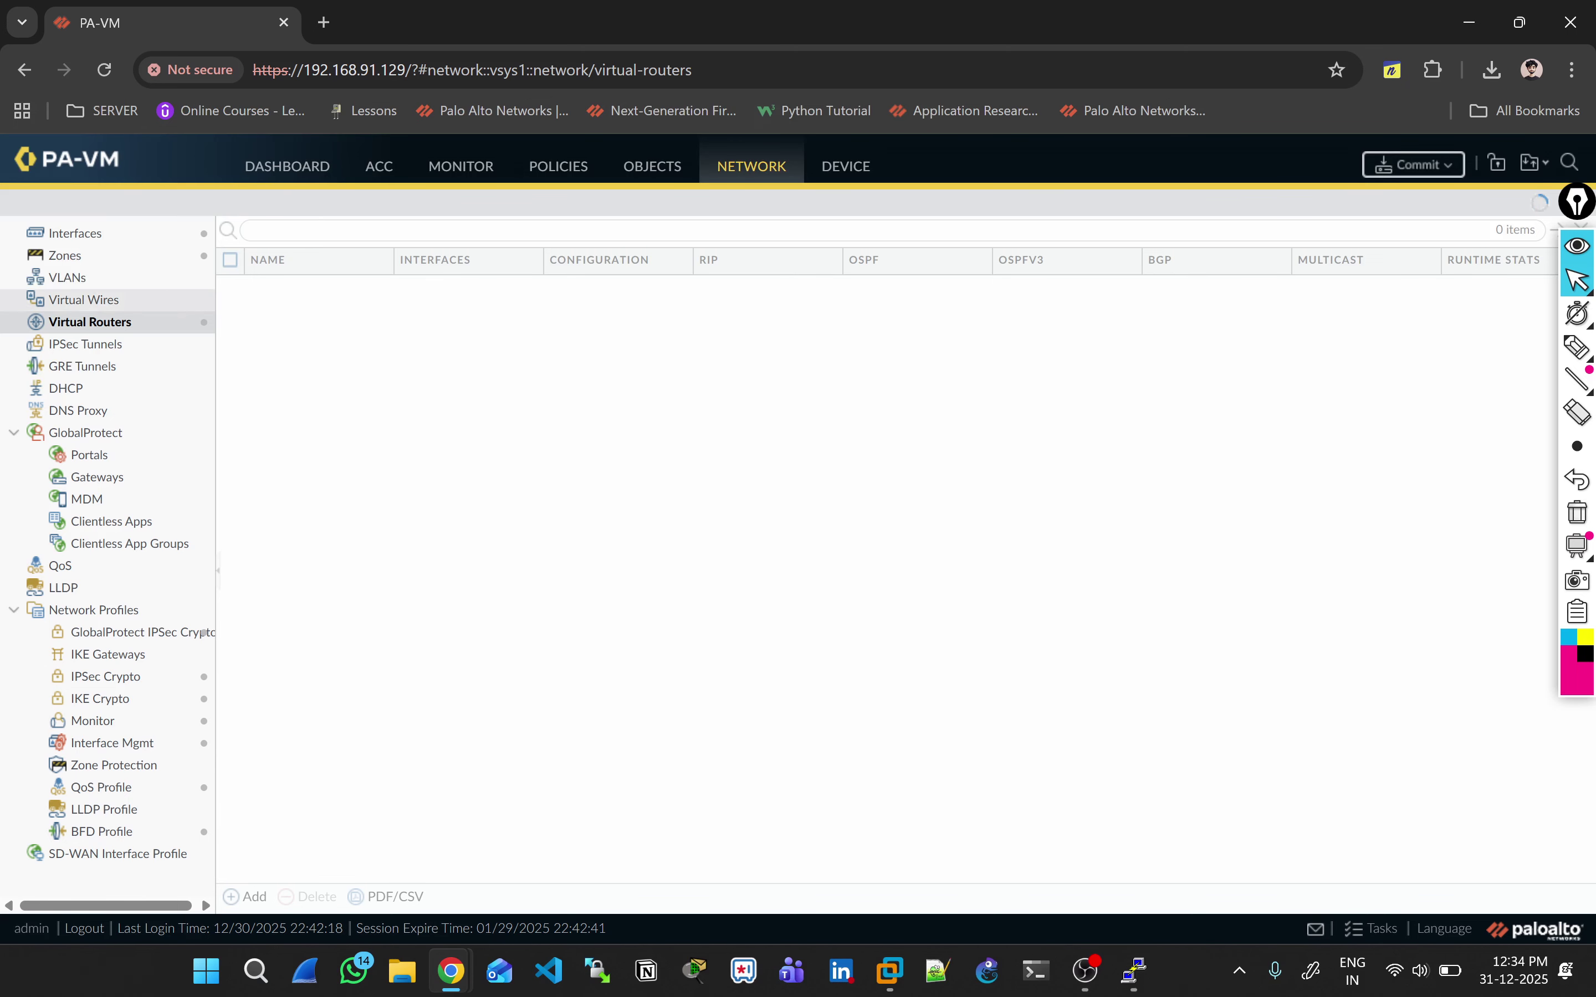
left_click(75, 232)
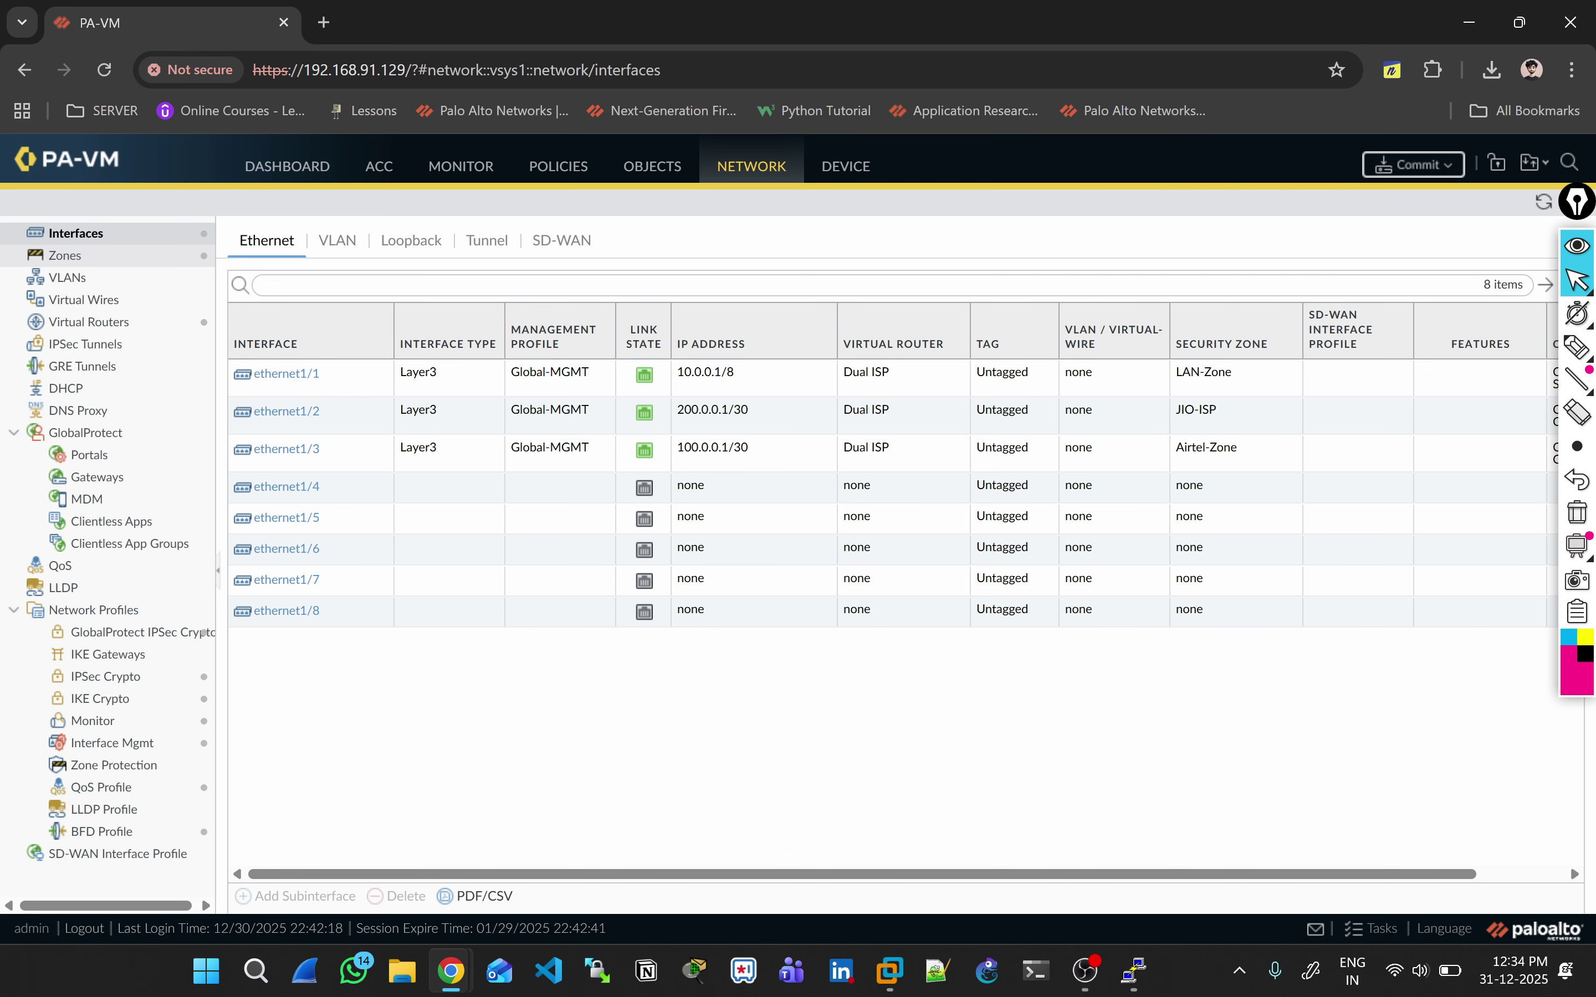
left_click(65, 256)
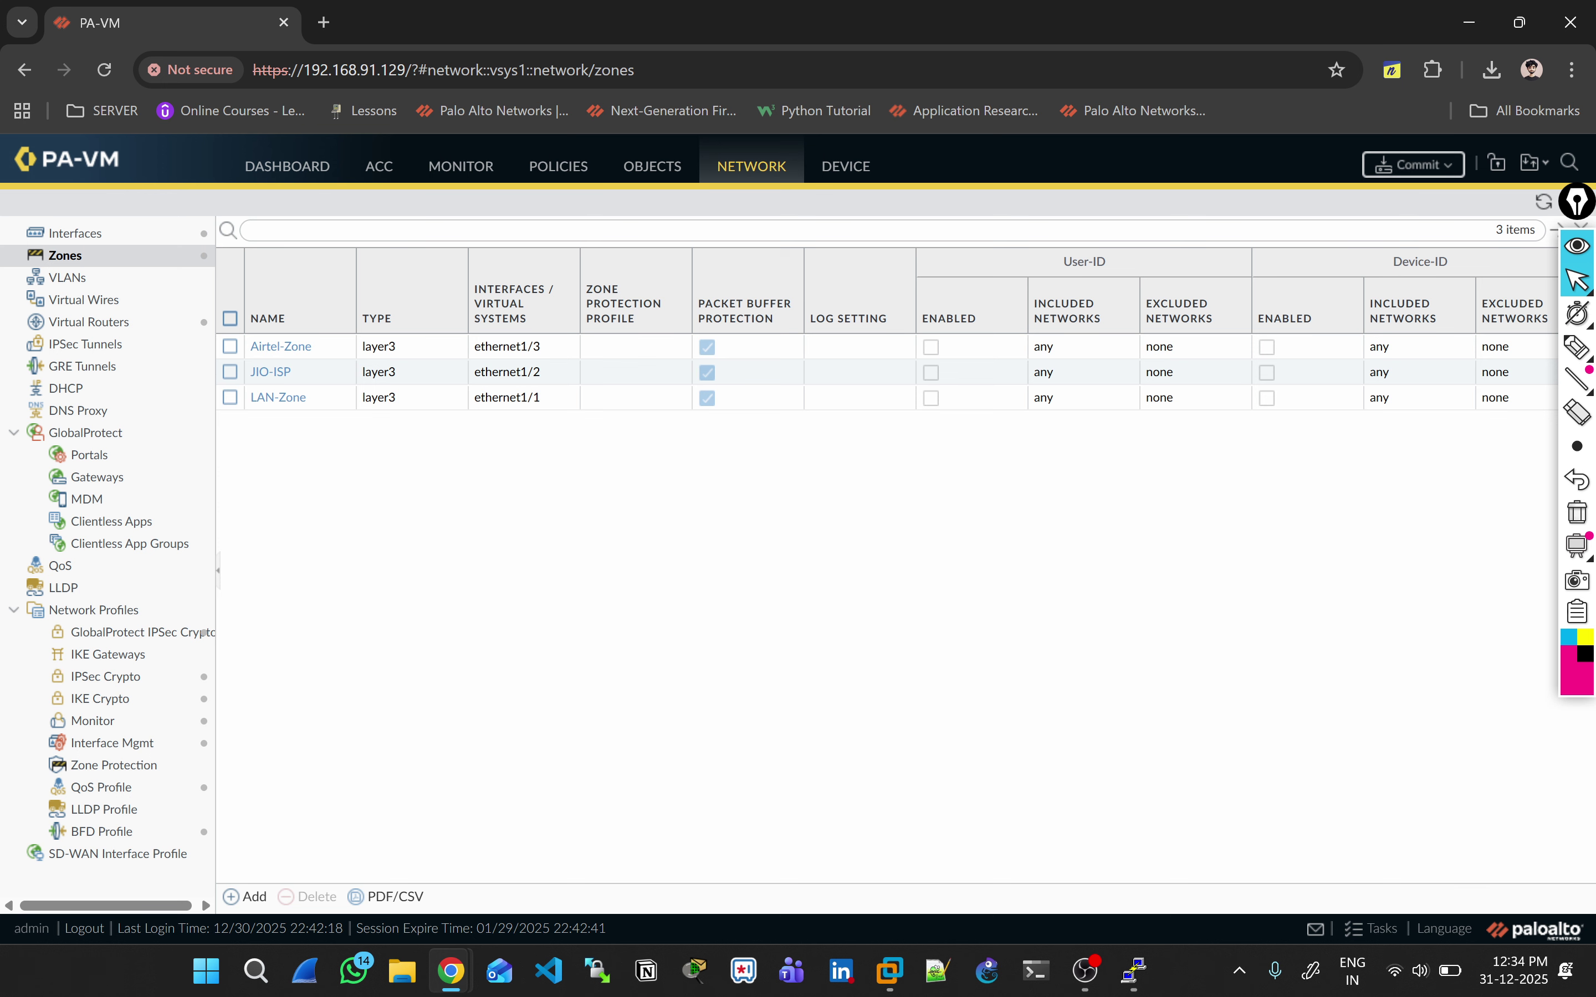
Step: Check the NAT and security policy rules, then reopen the Dual ISP virtual router
left_click(558, 166)
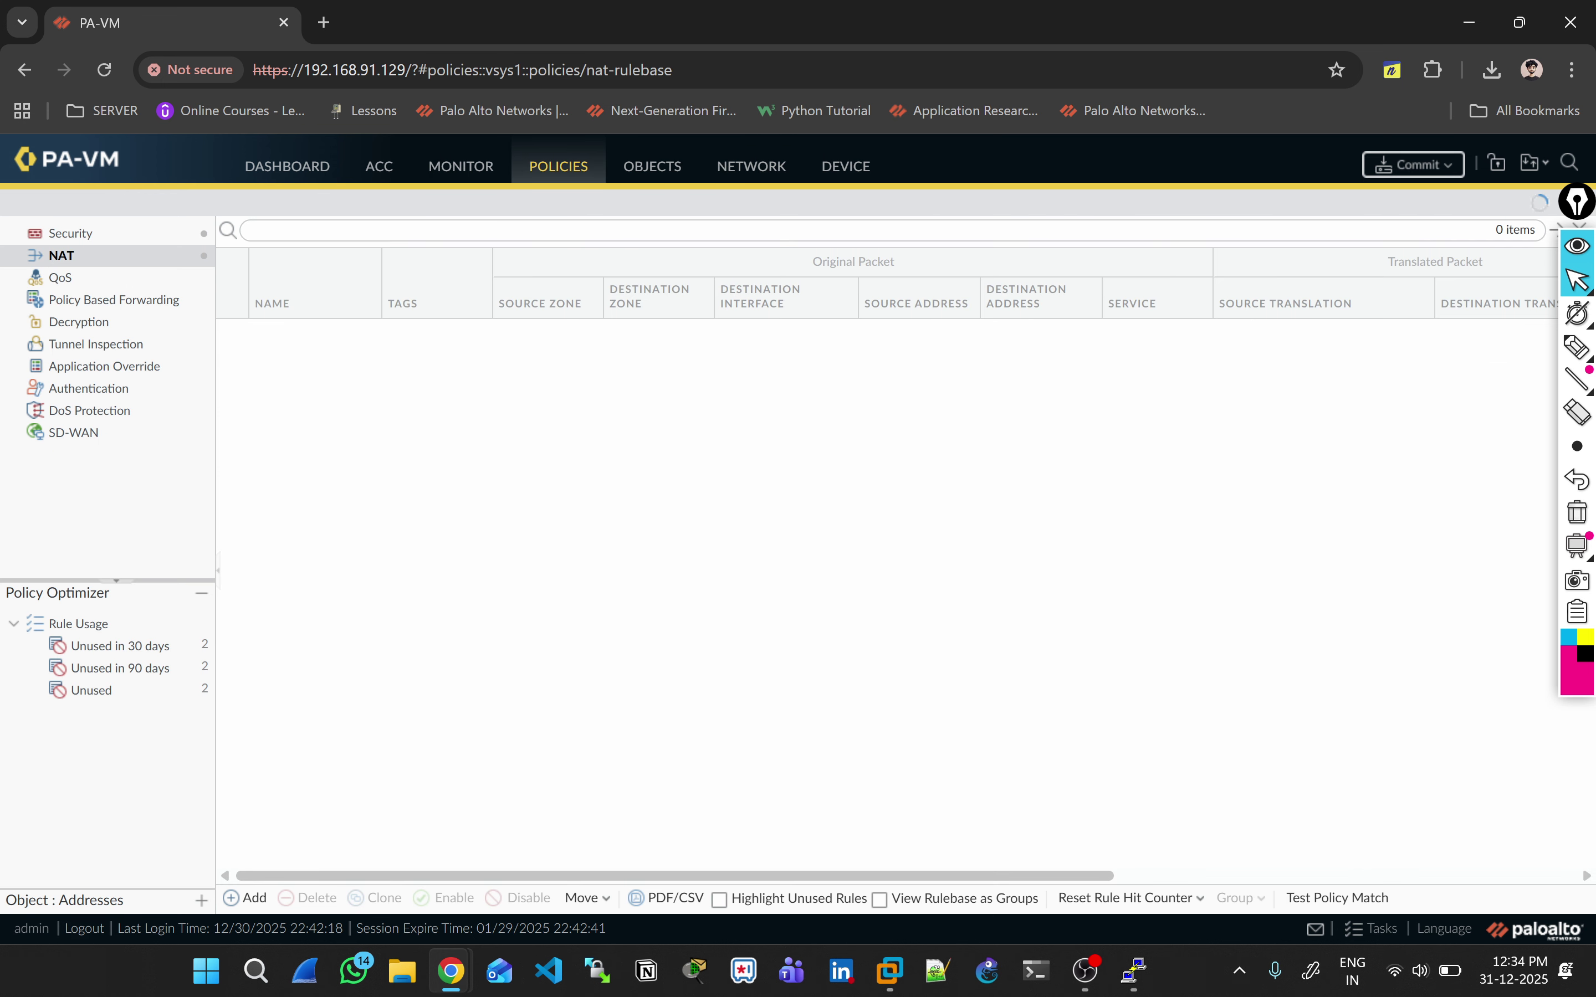
left_click(70, 233)
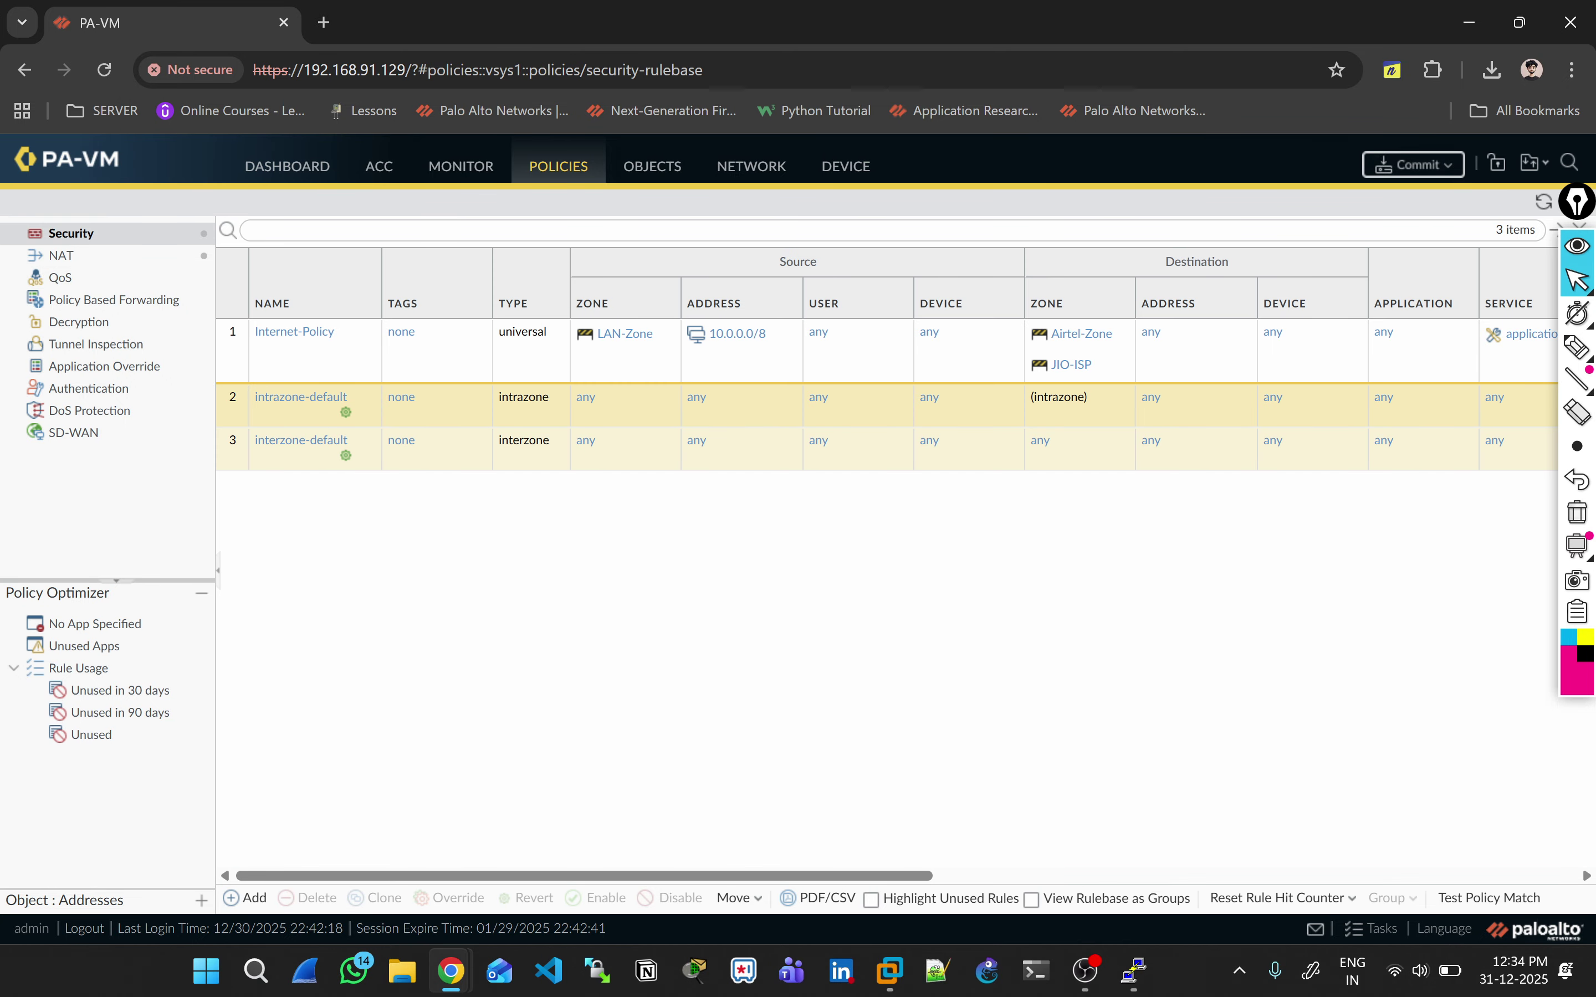
left_click(61, 256)
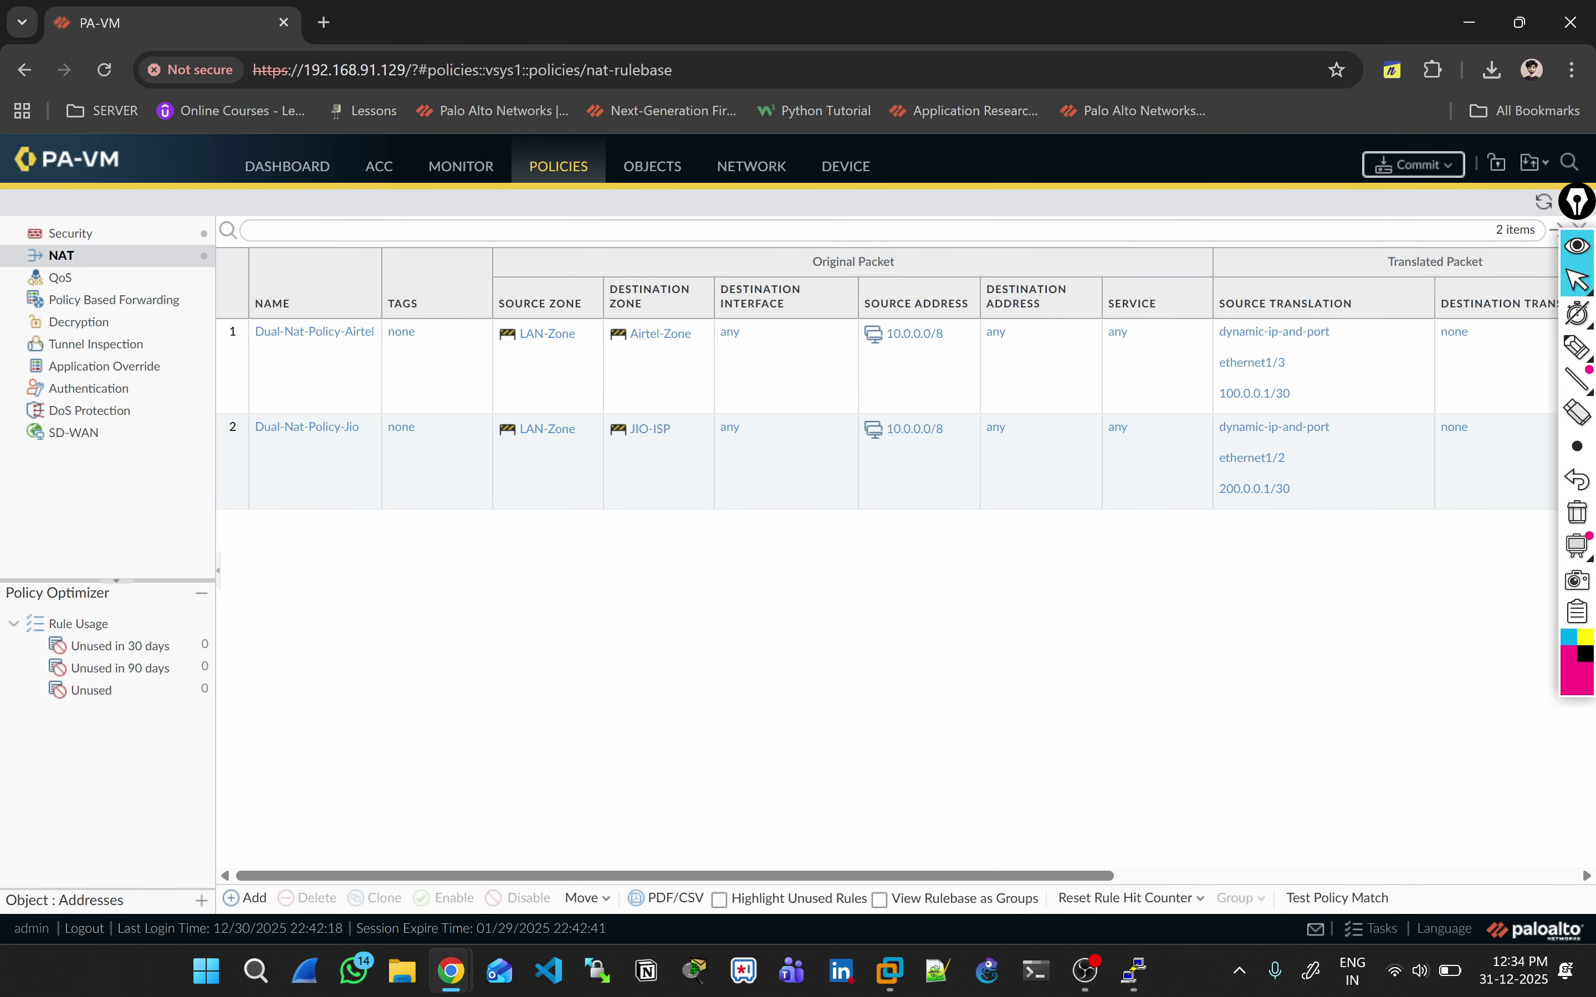
left_click(751, 165)
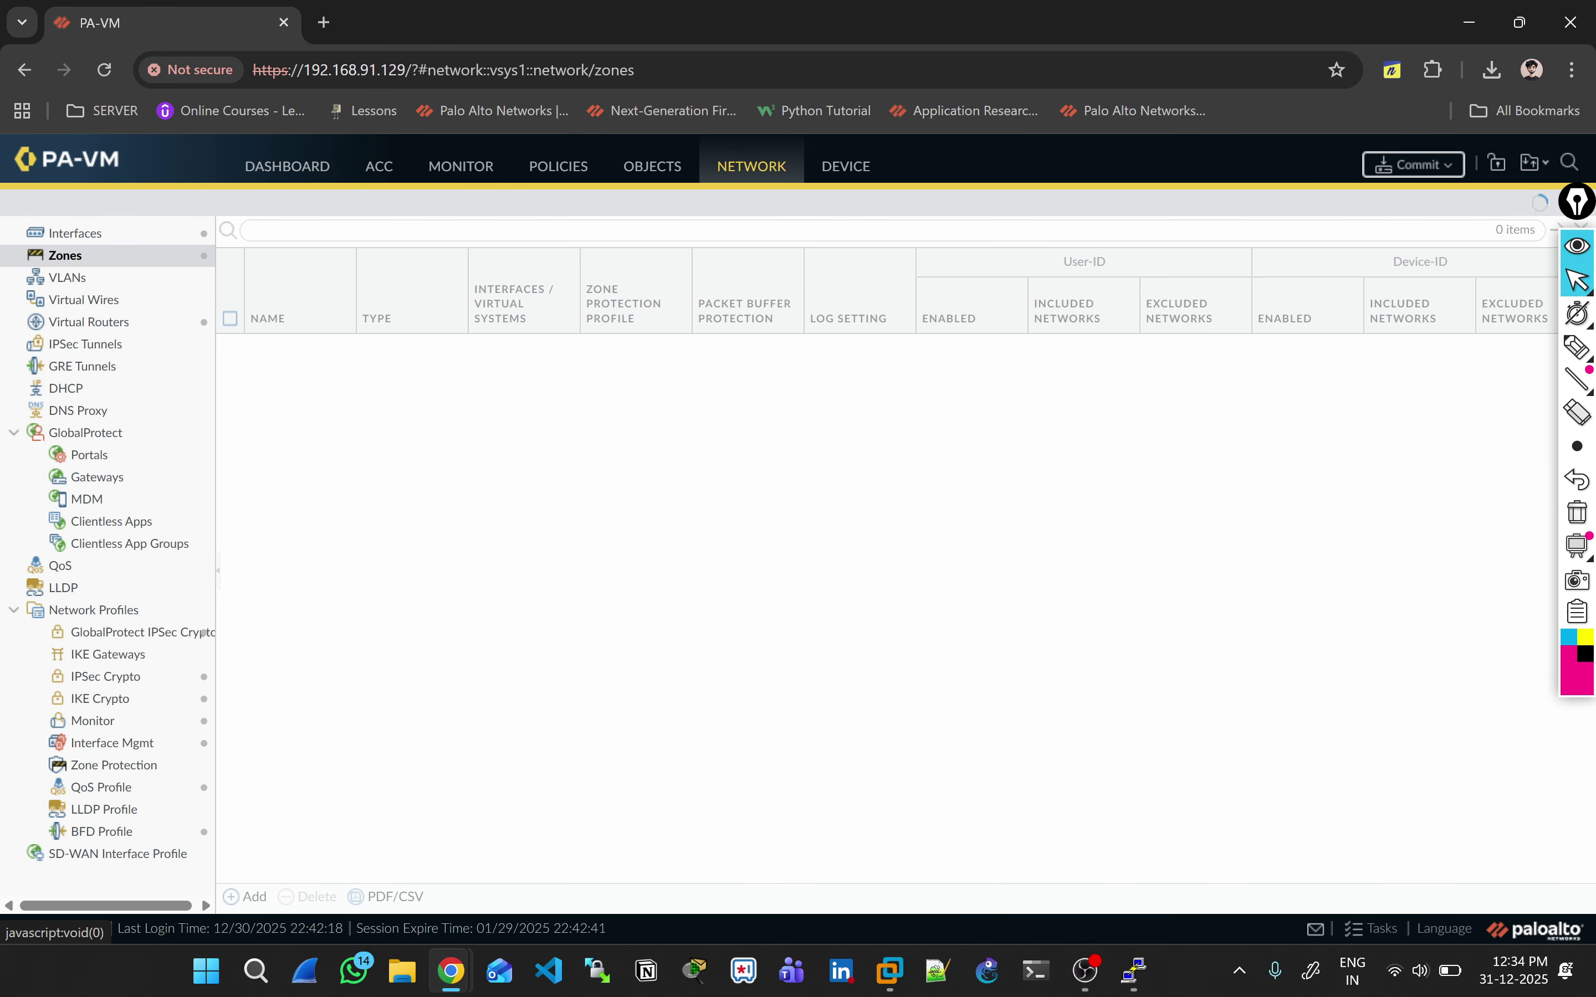
left_click(89, 322)
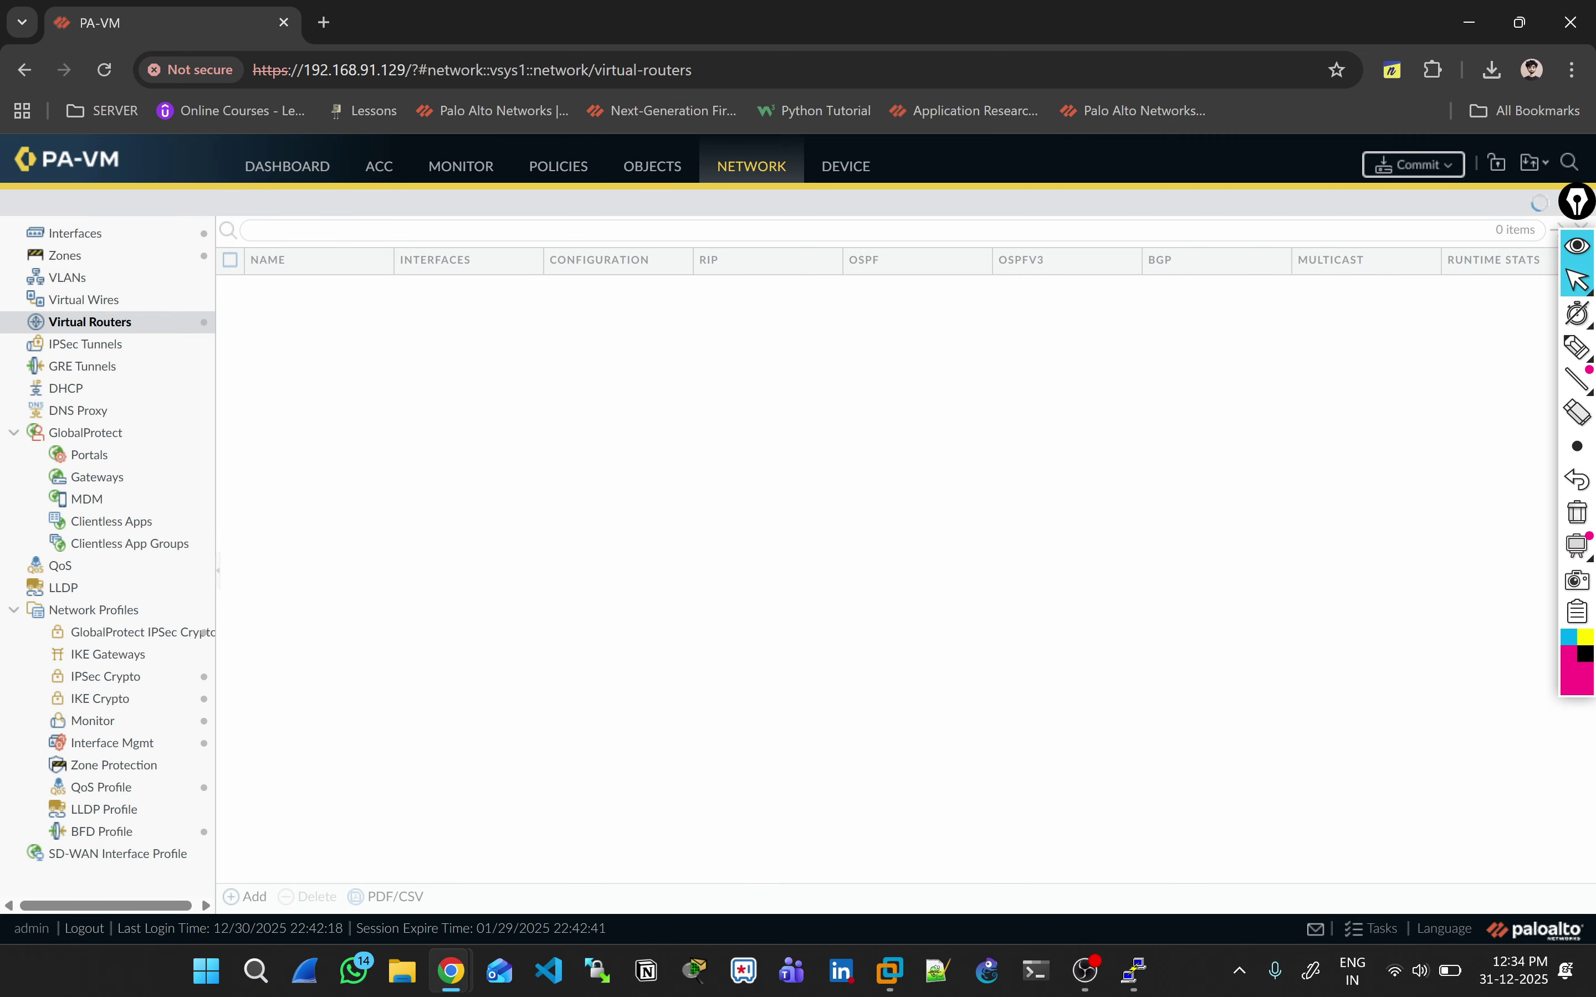
left_click(274, 287)
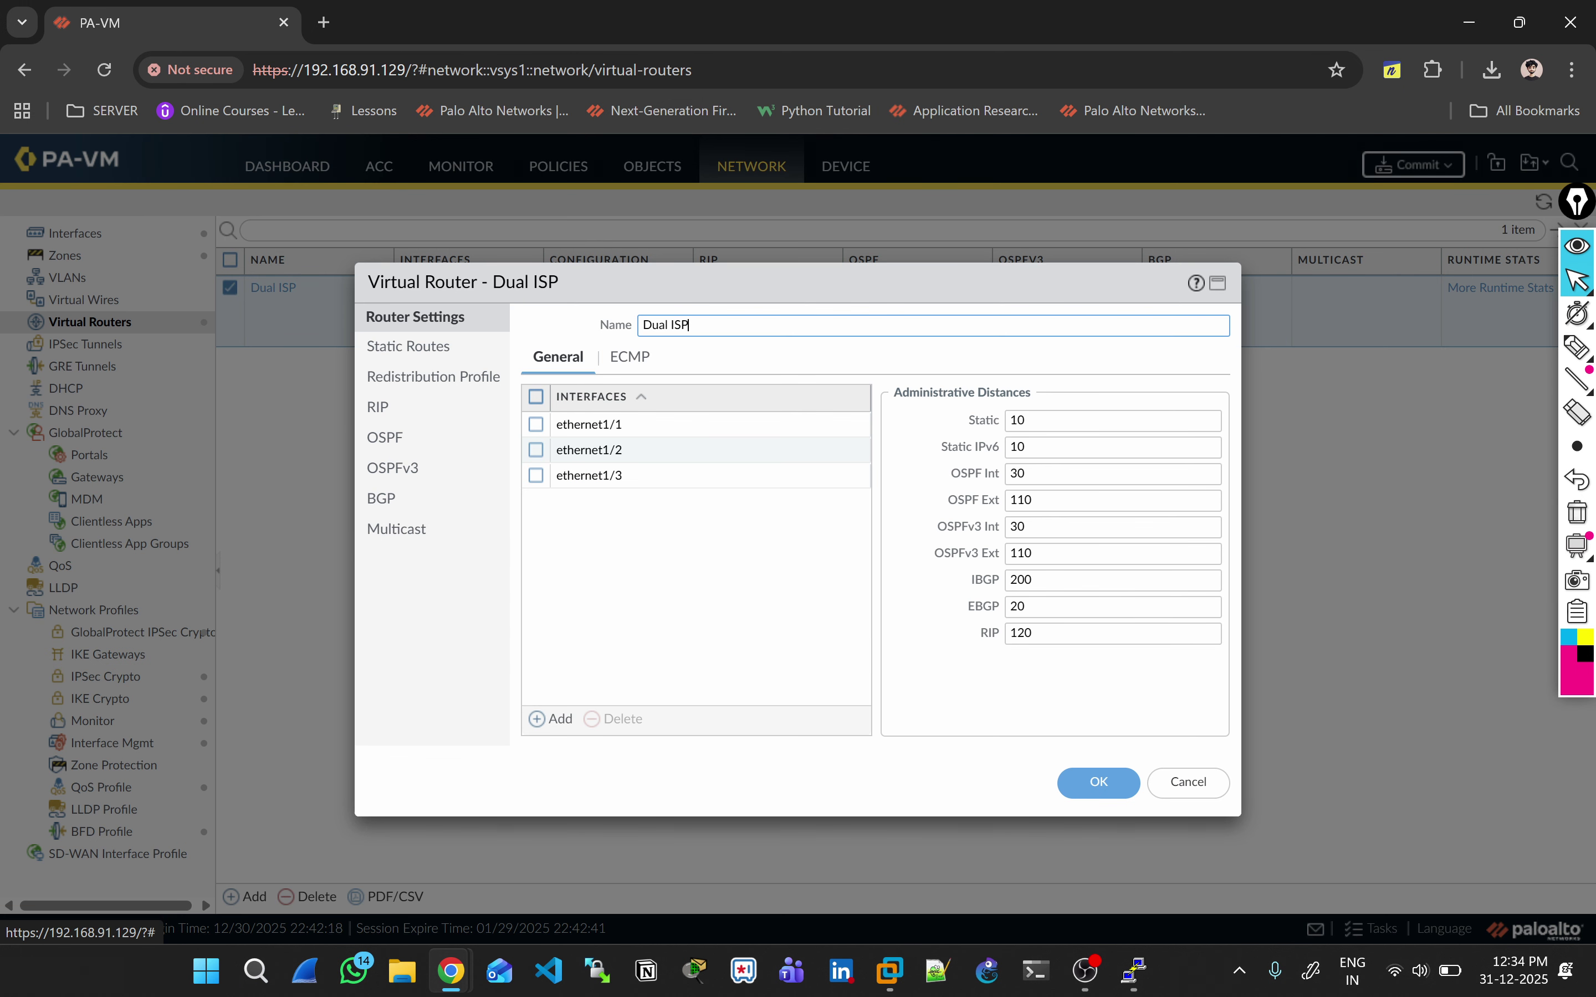
Step: Inspect the Airtel-Policy static route under Static Routes and close it unchanged
left_click(409, 347)
left_click(572, 475)
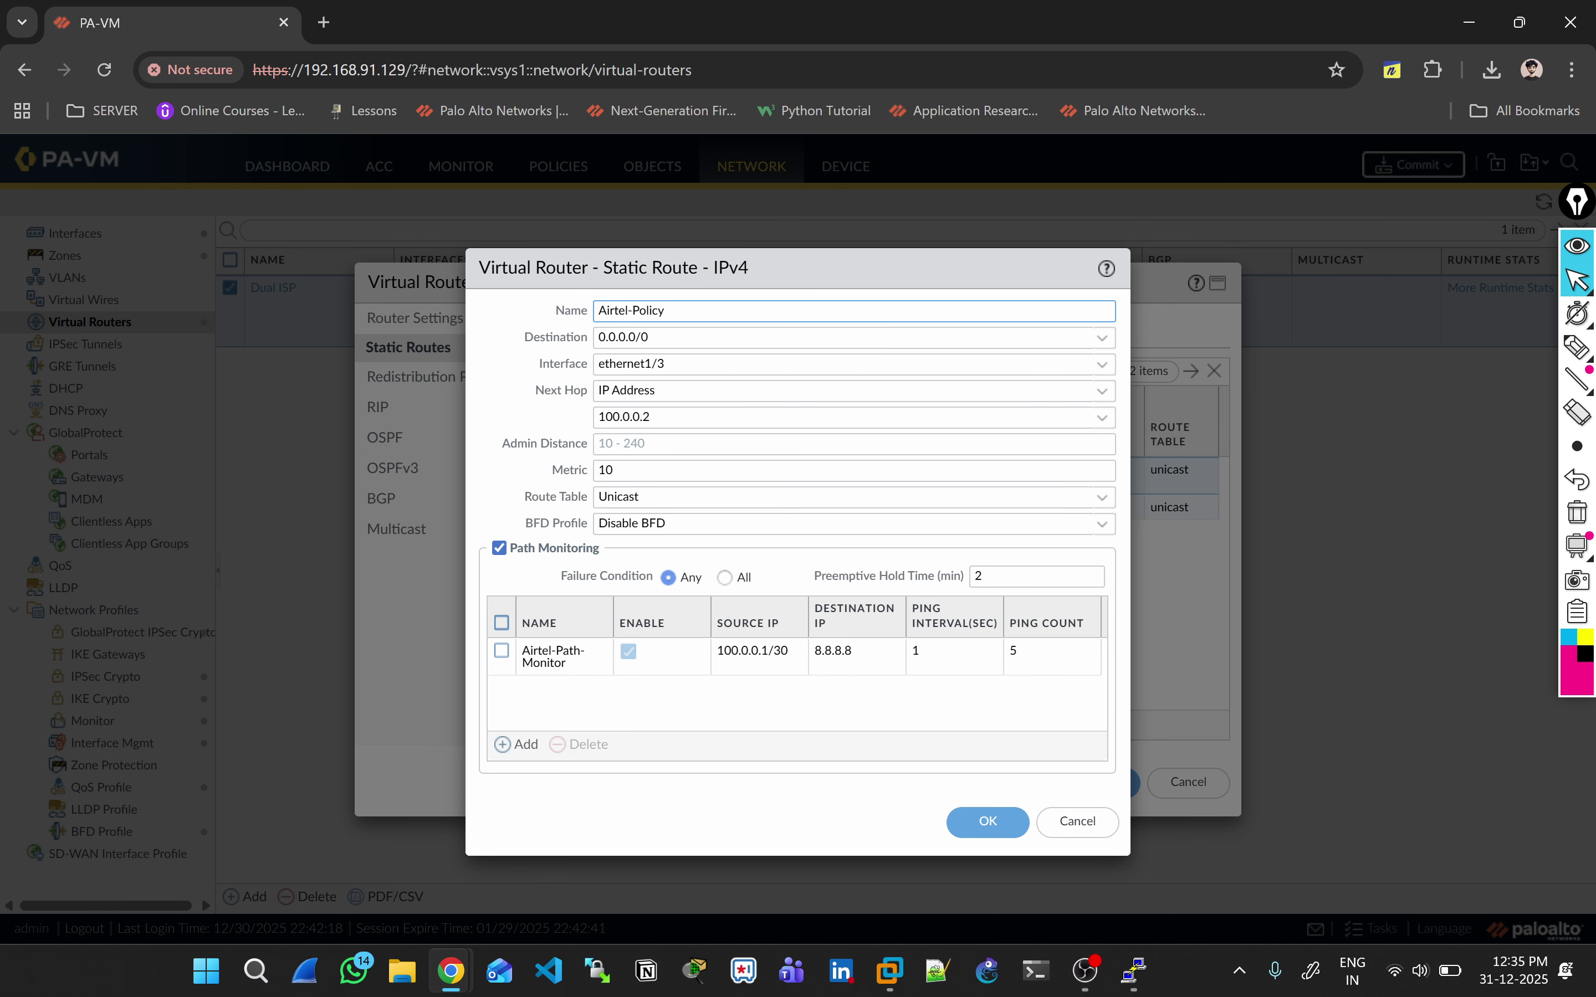
left_click(1076, 821)
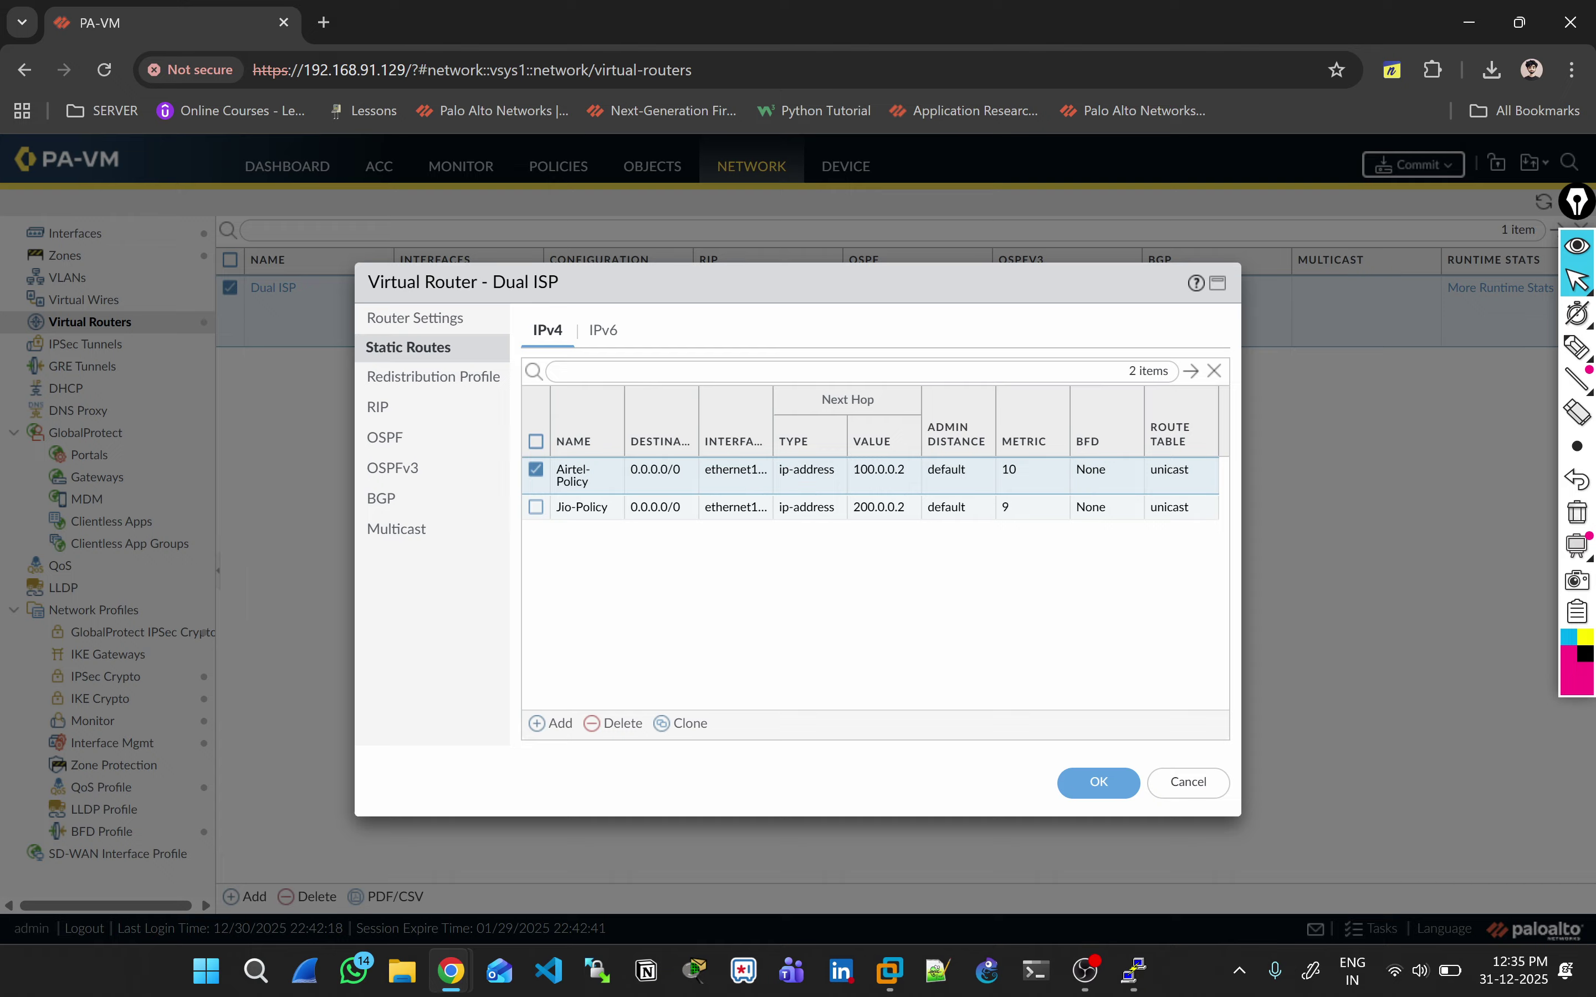
Step: Show the ECMP tab in the Dual ISP virtual router's Router Settings
left_click(415, 318)
left_click(629, 356)
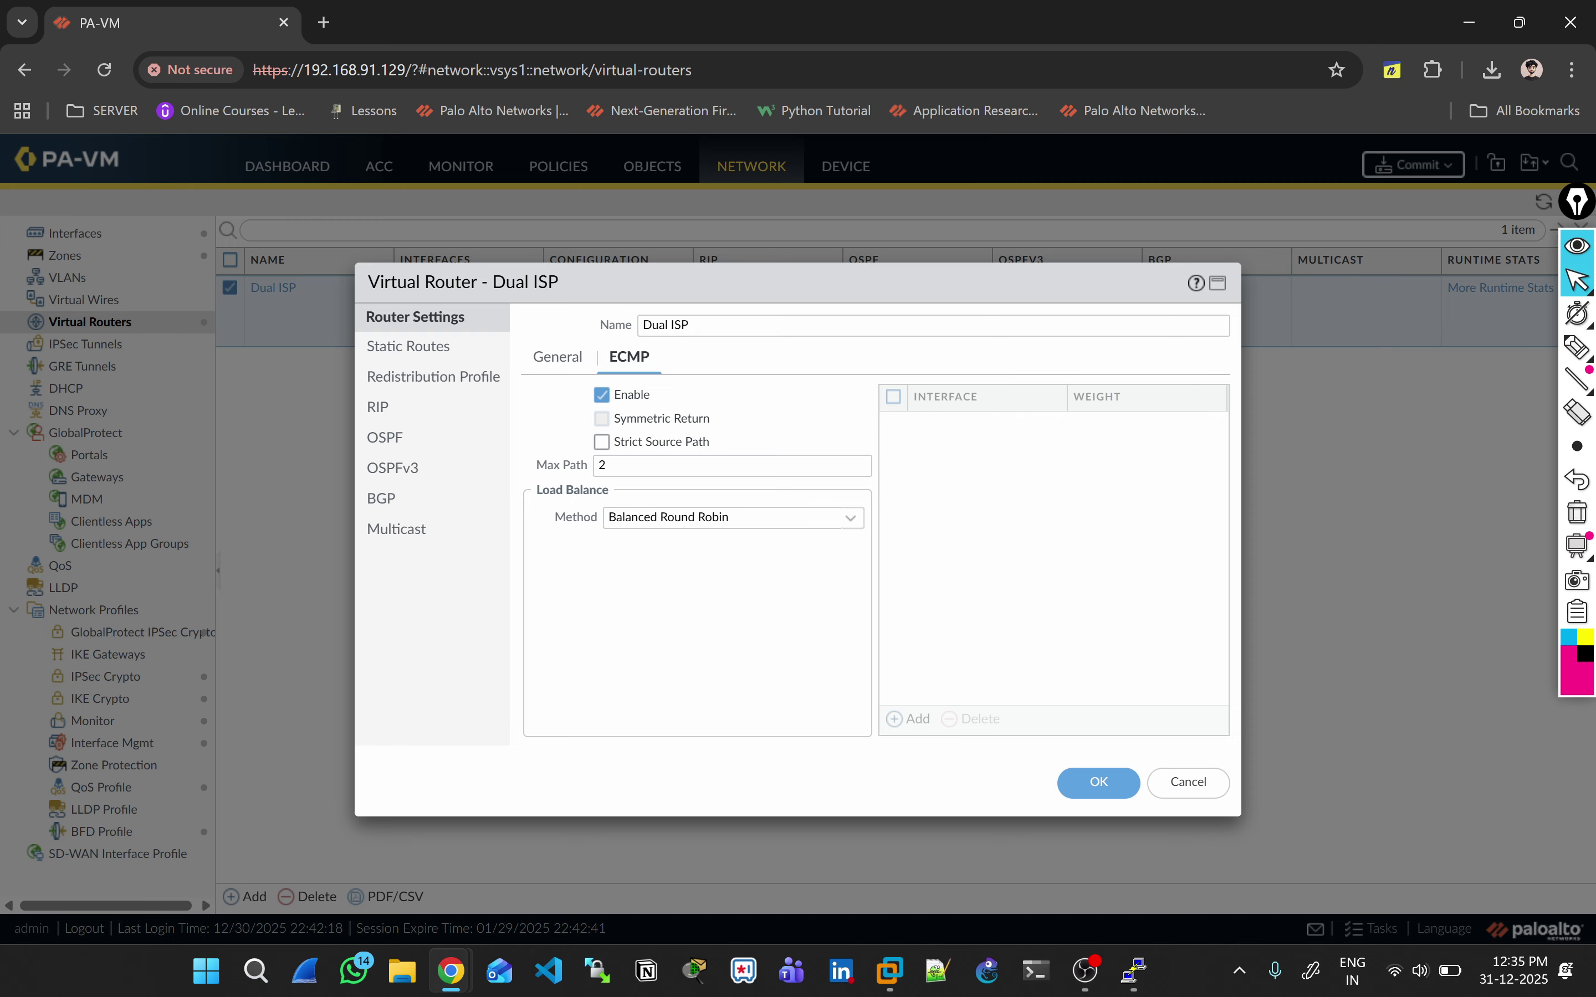
Step: Turn on ECMP symmetric return, set max path to 2 with Balanced Round Robin, and save the router
left_click(601, 418)
left_click(604, 470)
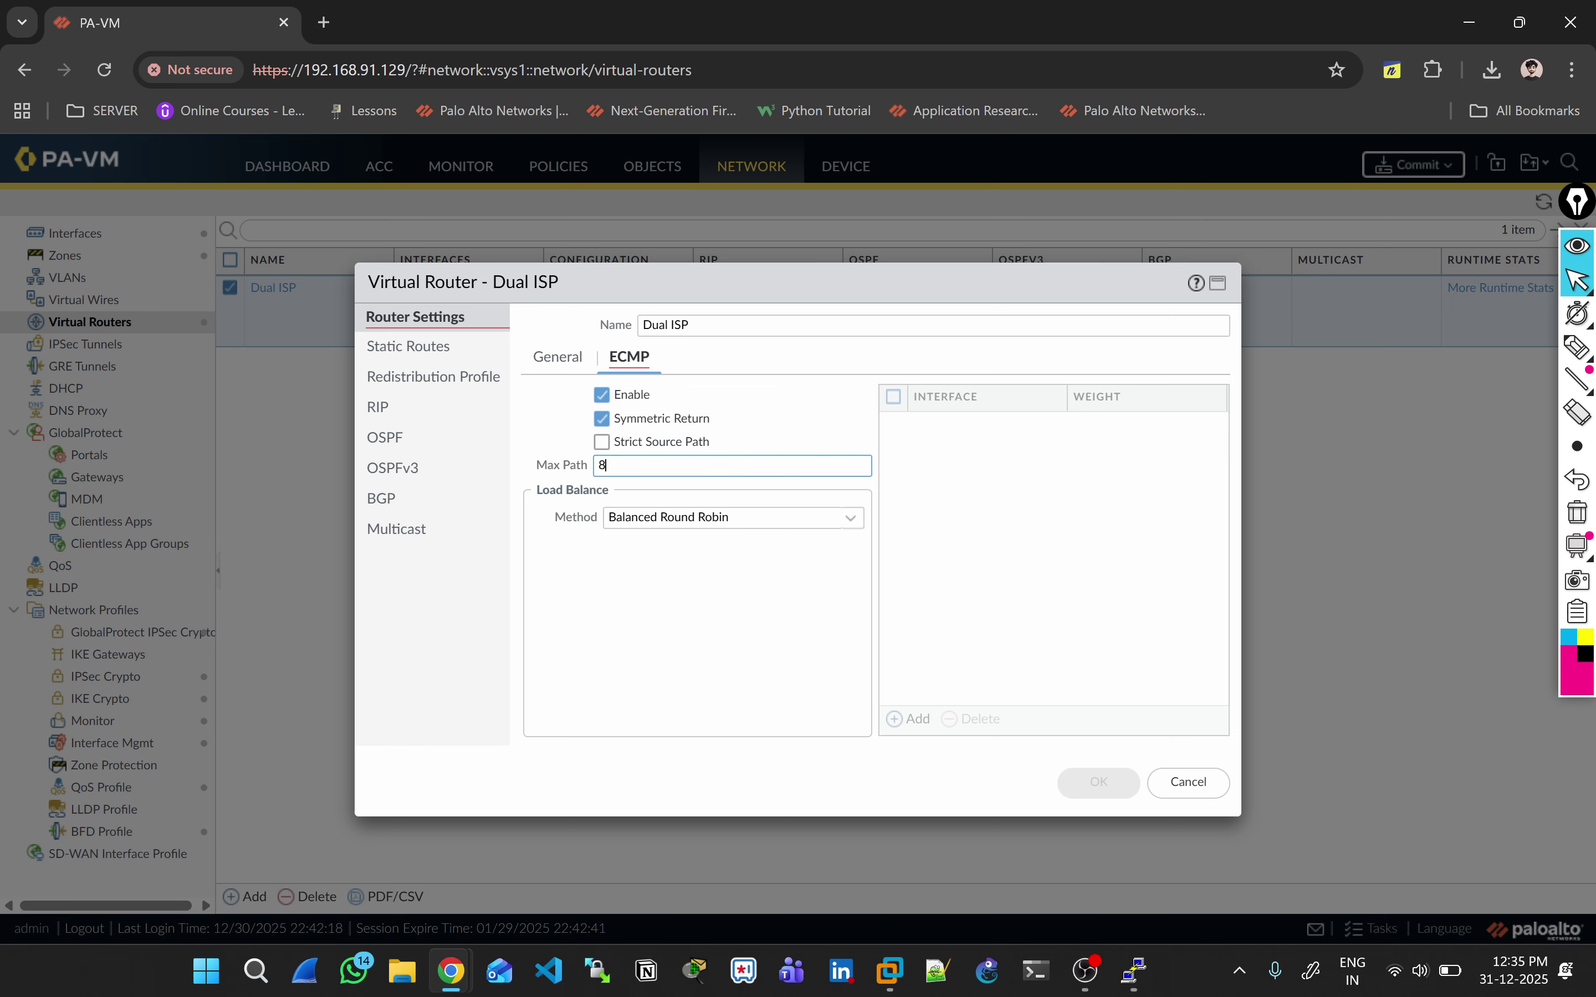
key("BackSpace")
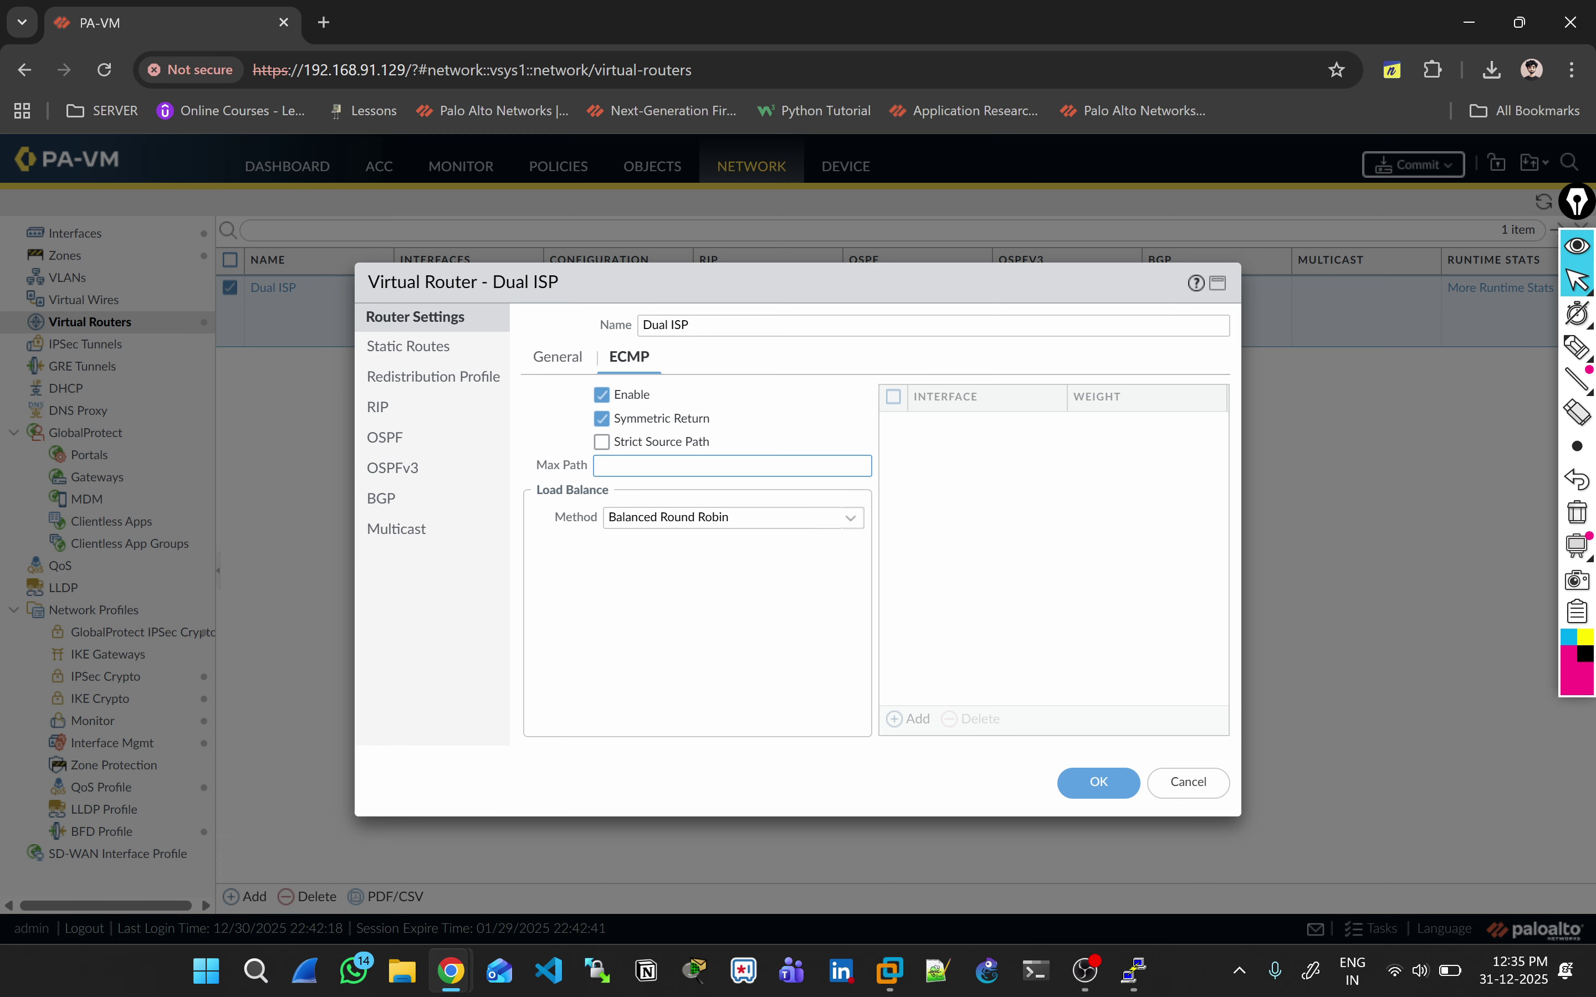
type("2")
left_click(725, 517)
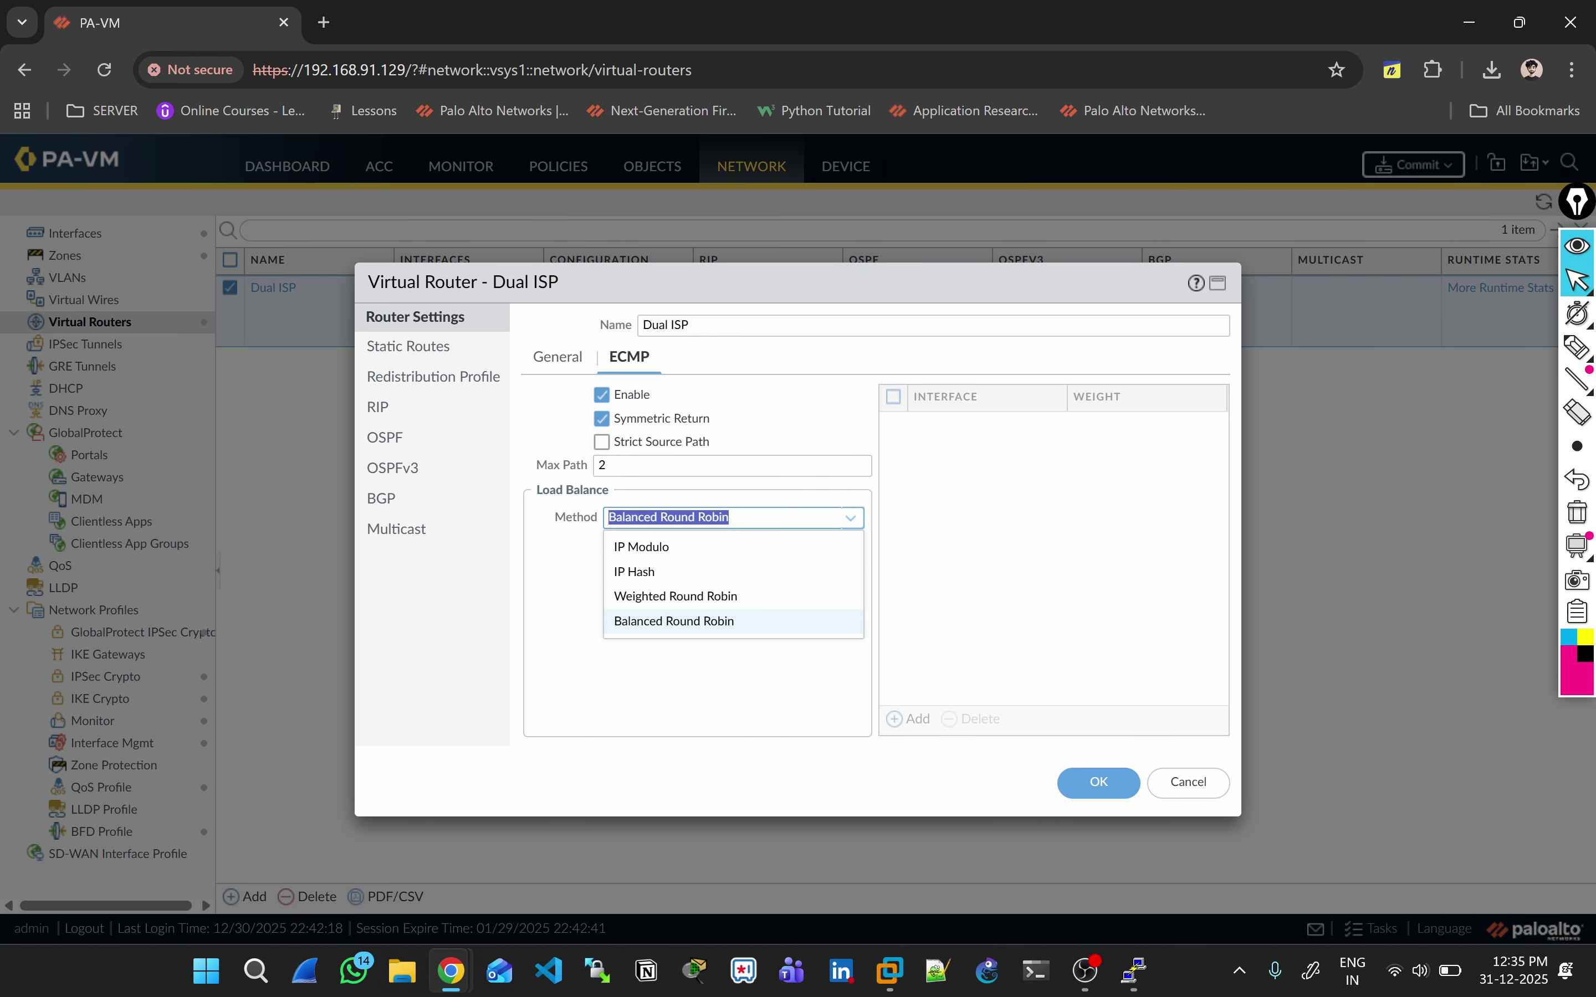
left_click(746, 687)
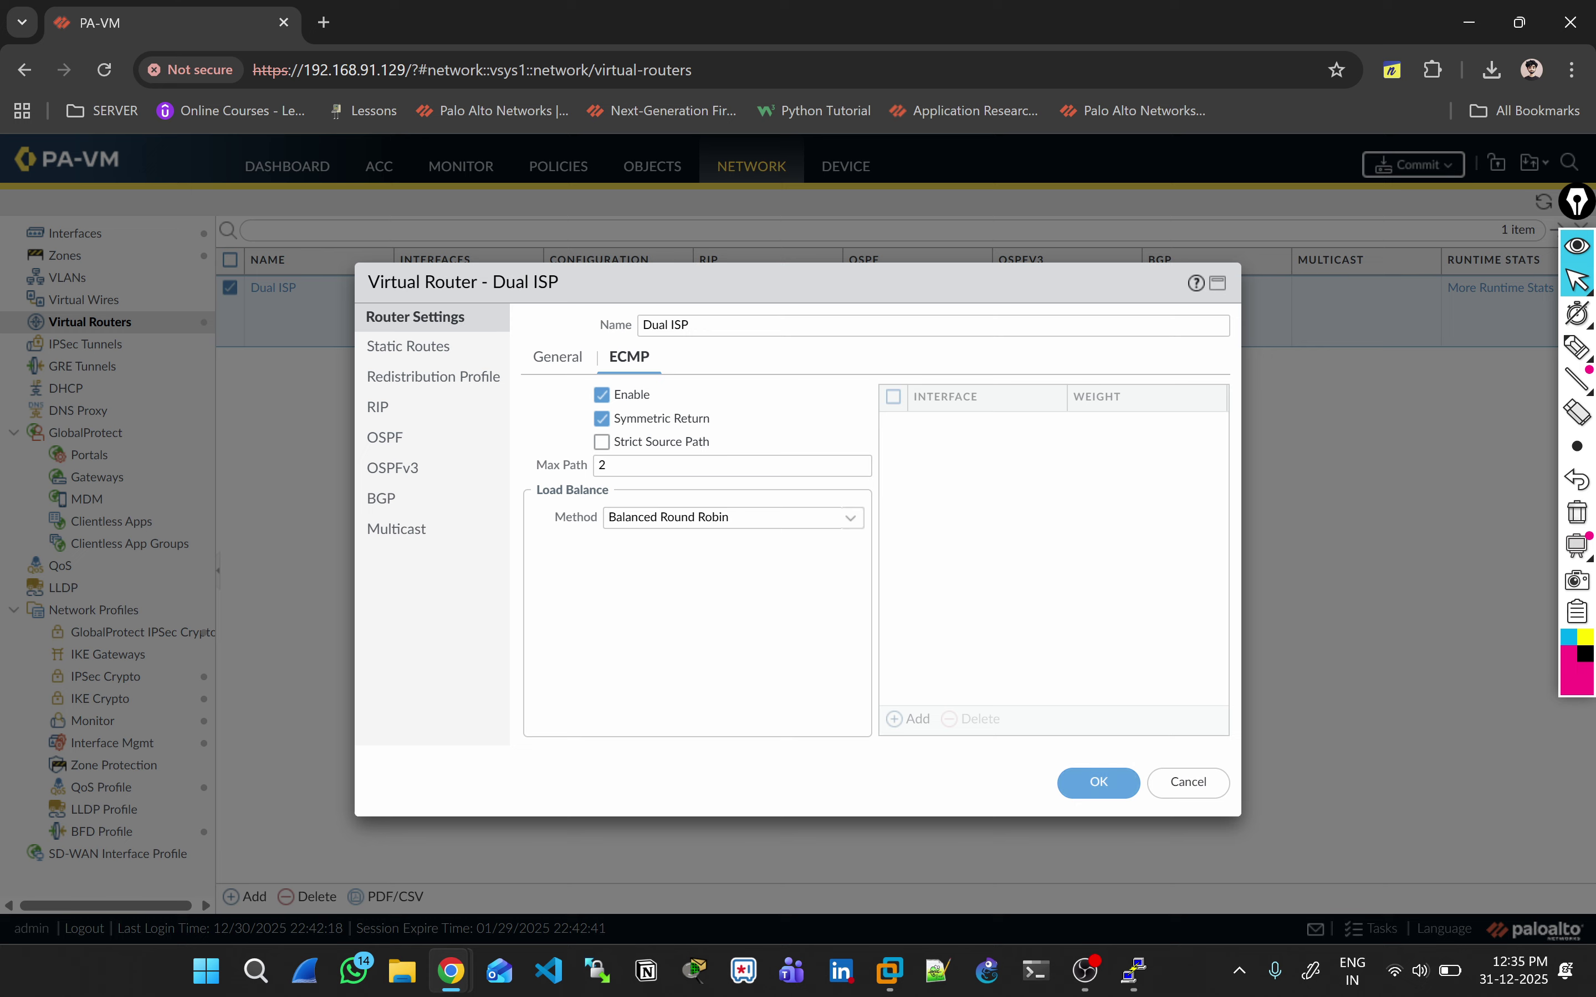
left_click(1189, 783)
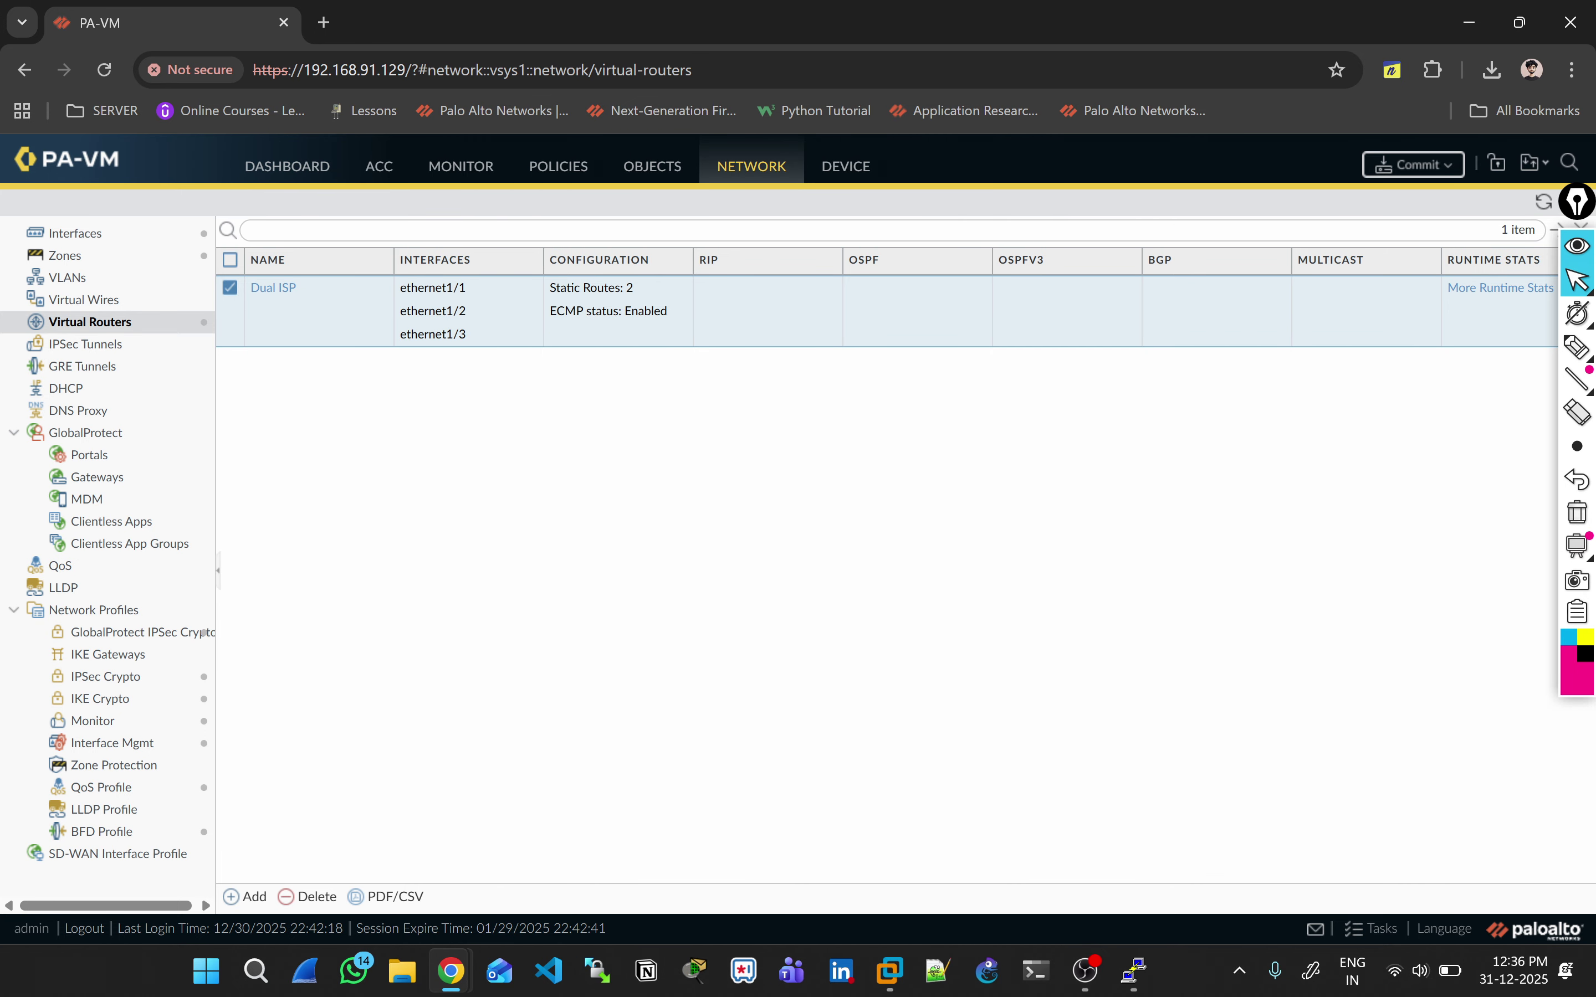
Step: Close the System PuTTY terminal session and confirm
mouse_move(1133, 970)
left_click(1240, 855)
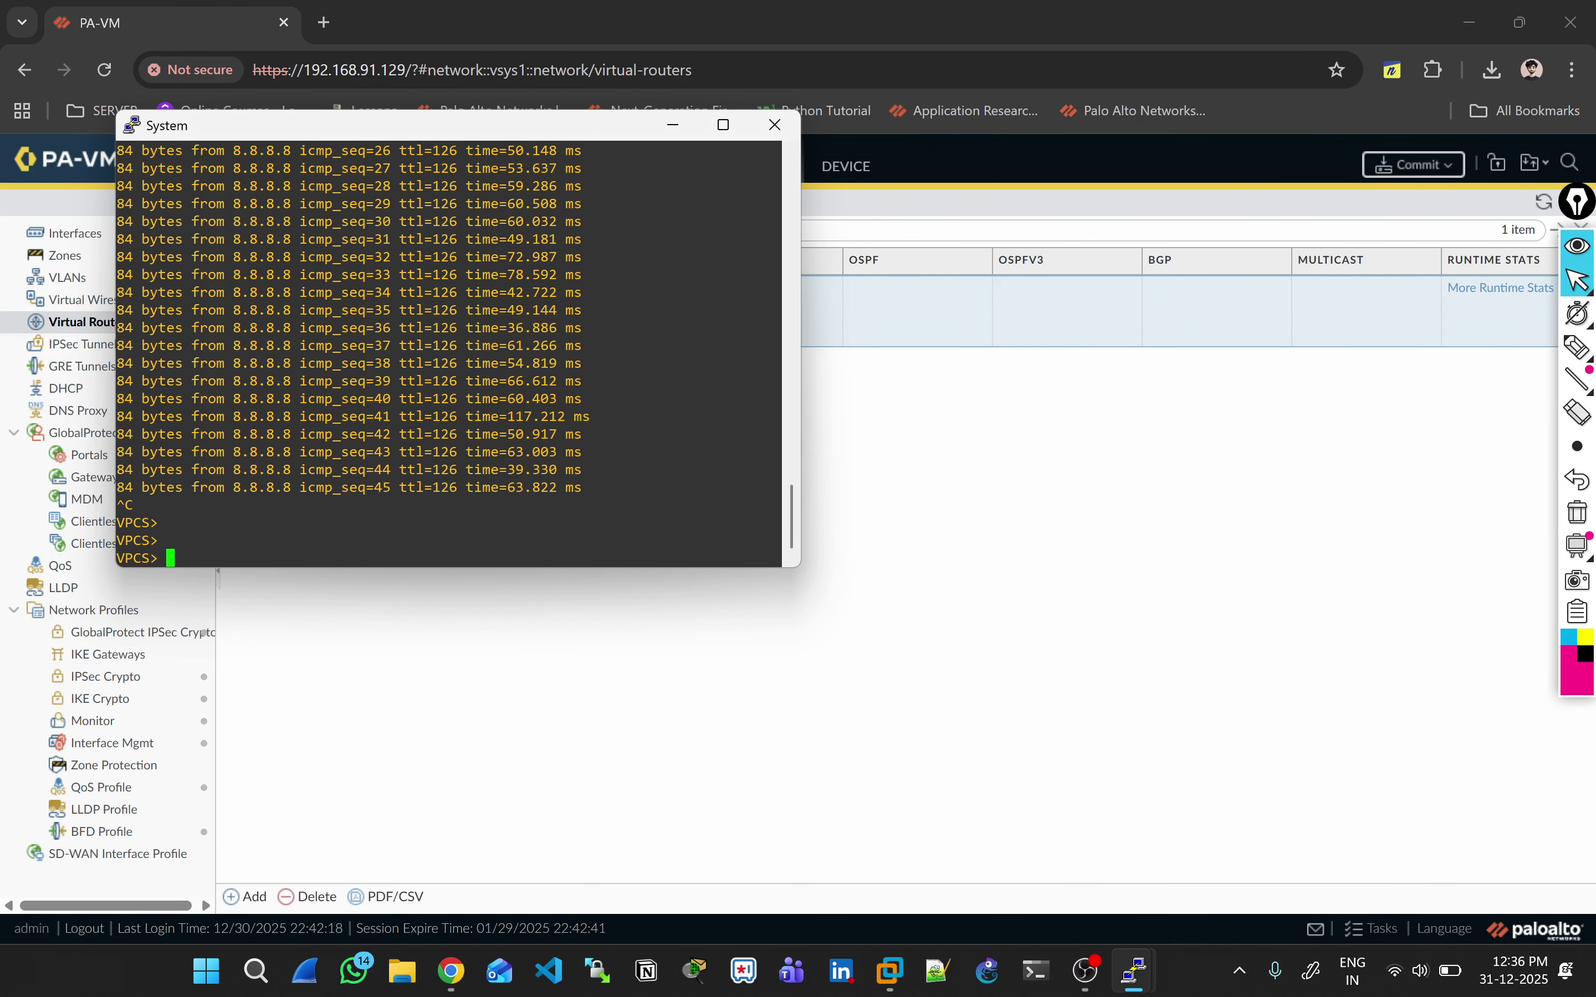
left_click(774, 125)
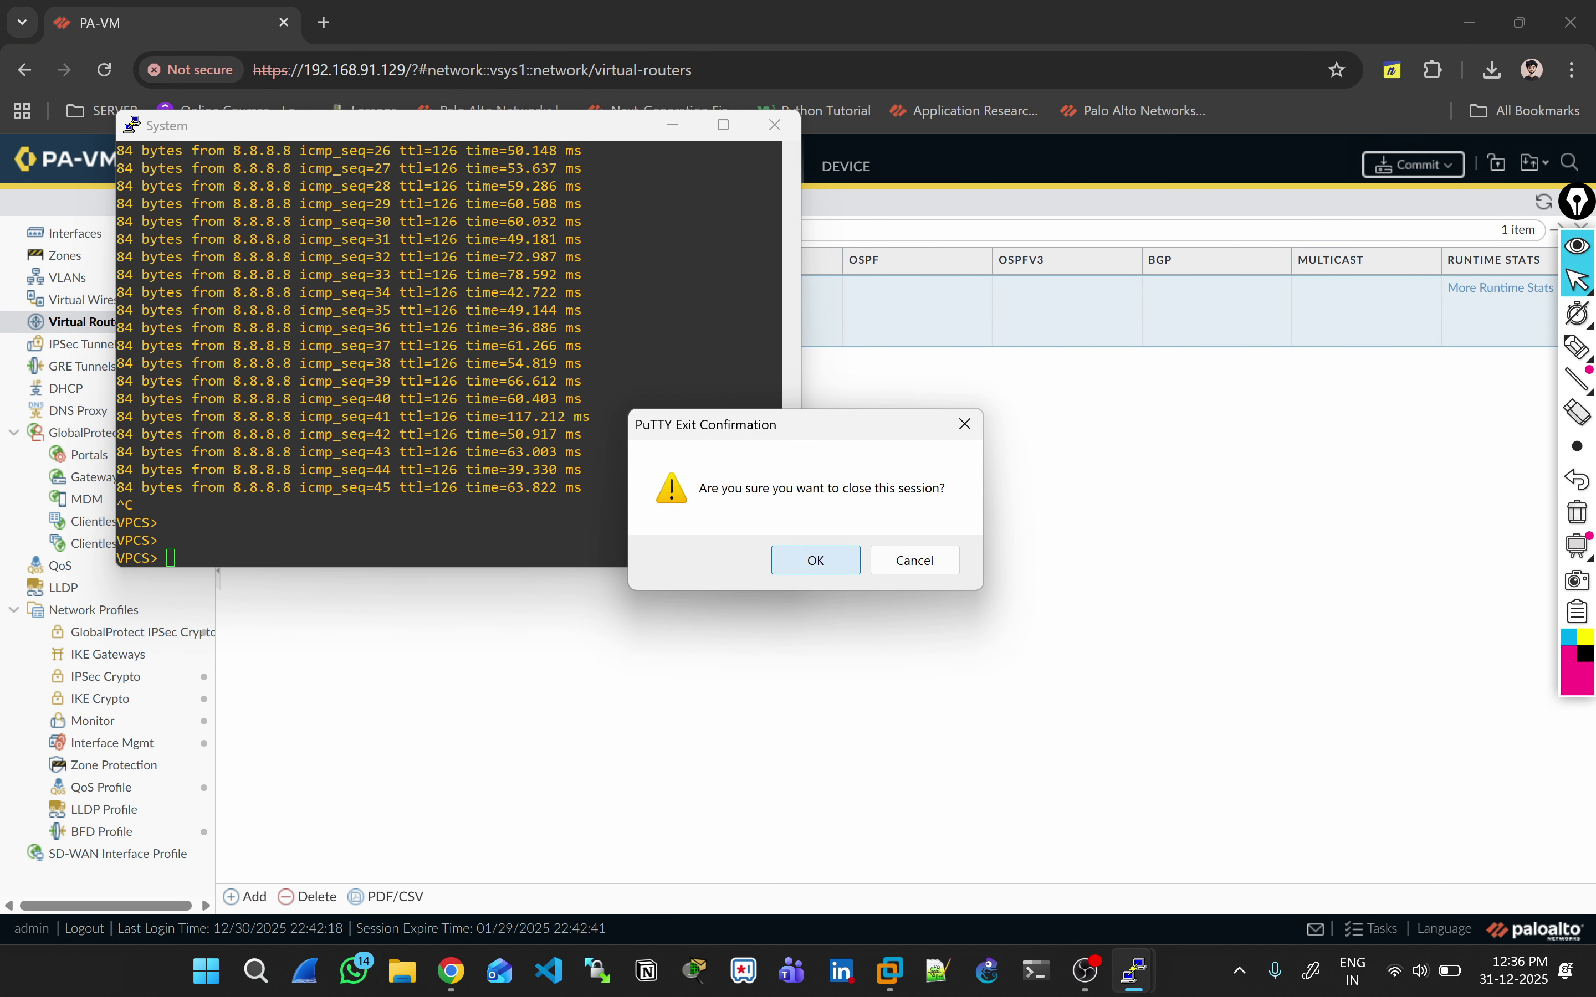
left_click(816, 560)
Step: Close the PaloAlto1 PuTTY terminal session and confirm
left_click(1133, 970)
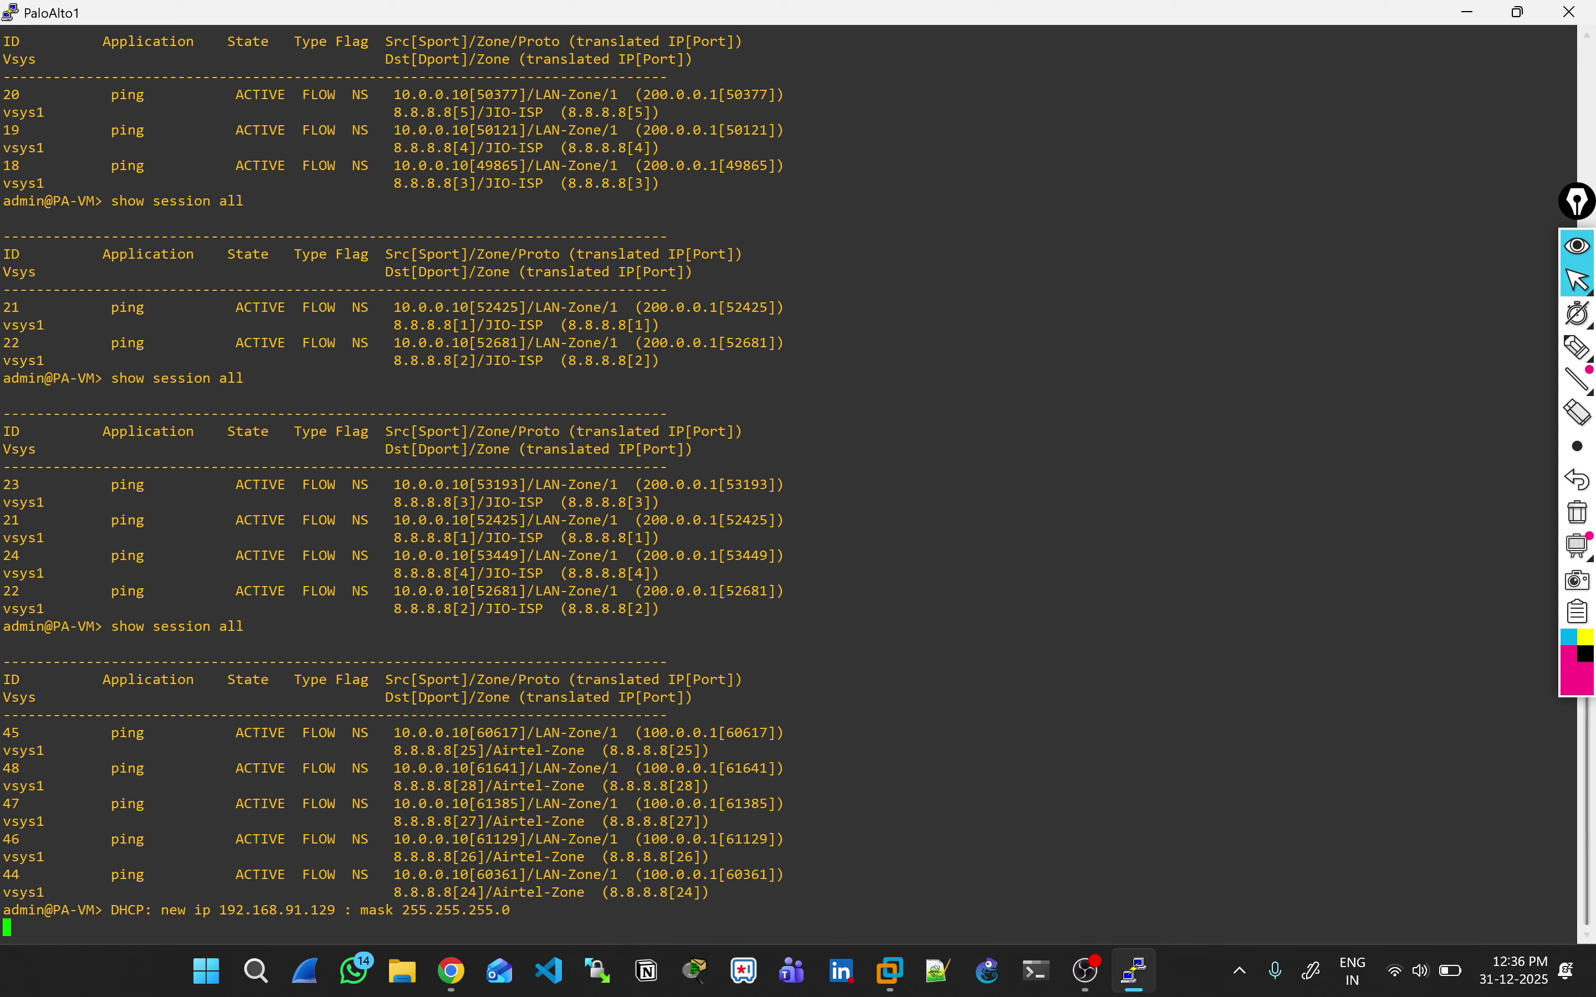
left_click(1572, 12)
left_click(816, 561)
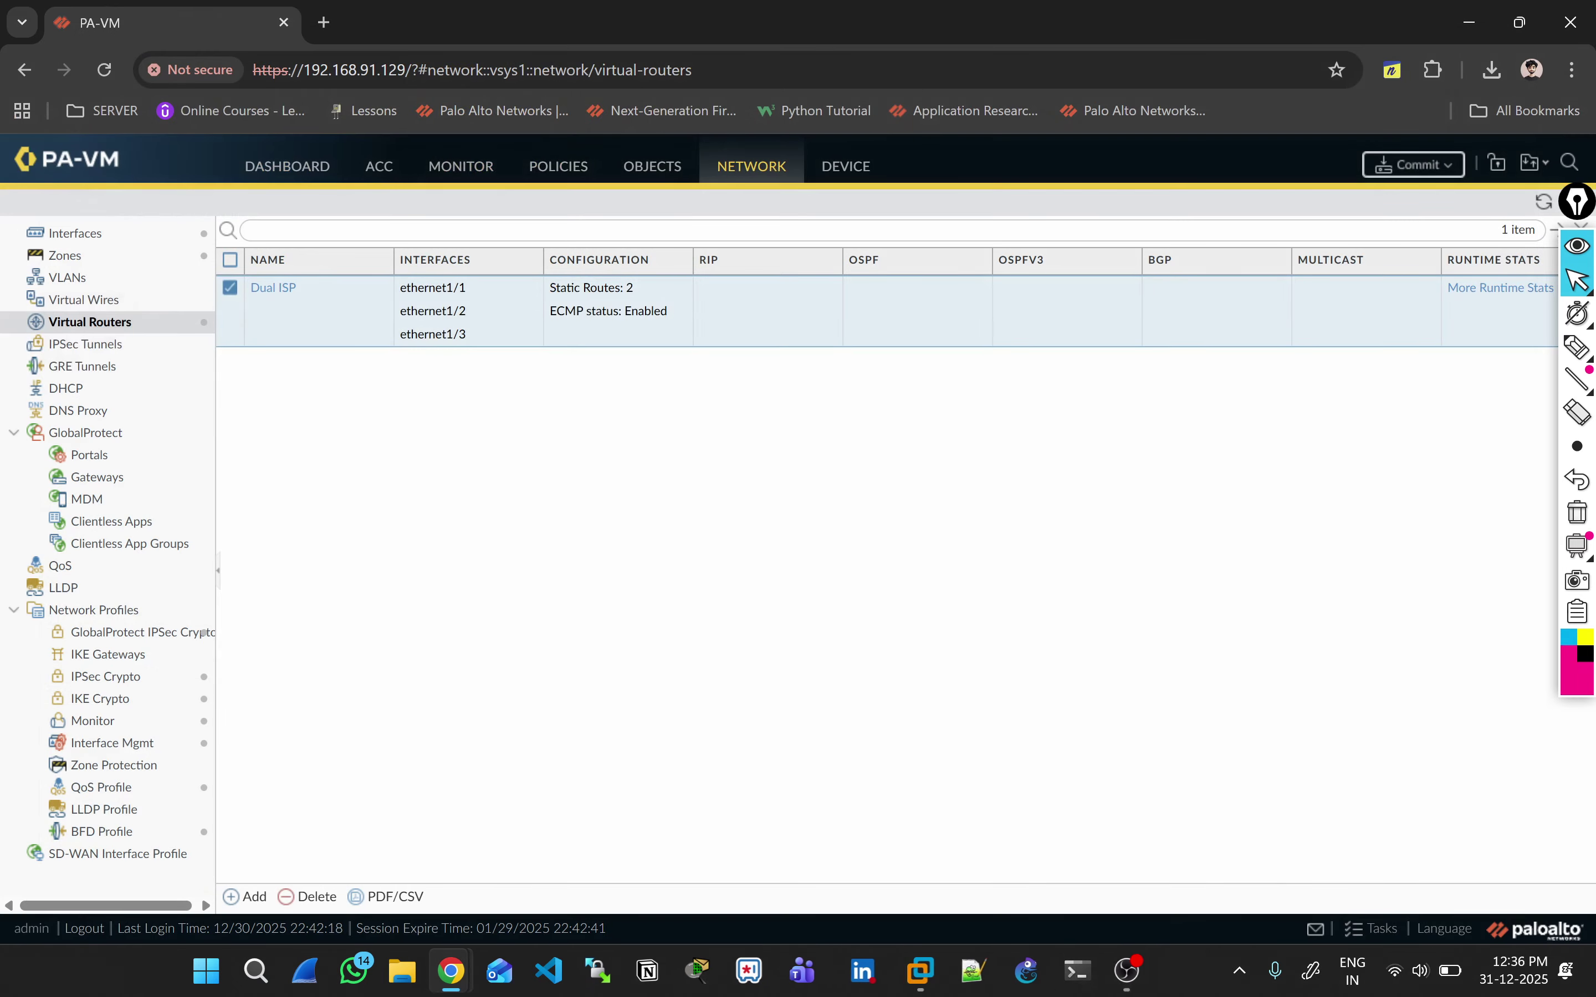